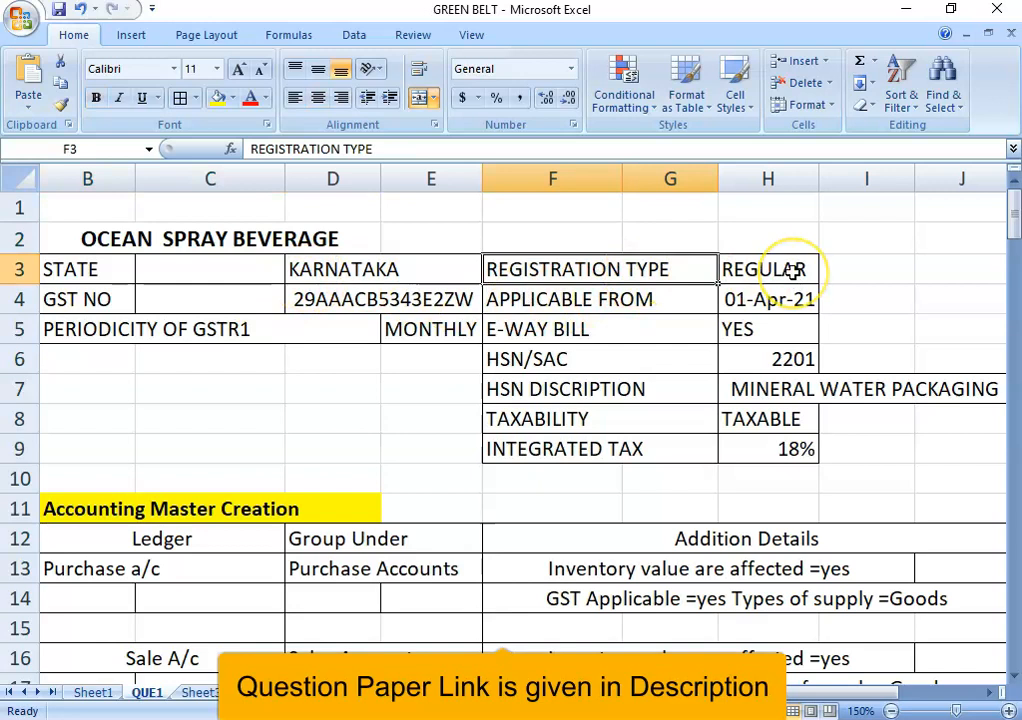
# Step: Review the OCEAN SPRAY BEVERAGE GST details on the QUE1 sheet, including registration type, GSTR1 periodicity, e-way bill, HSN and taxability
pyautogui.click(792, 272)
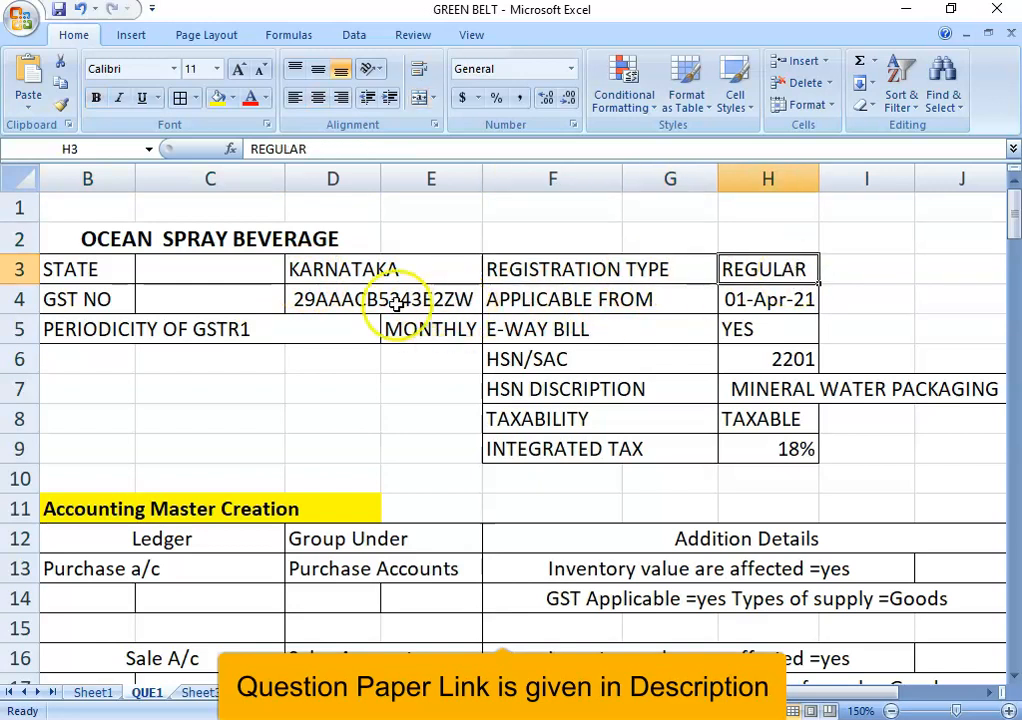
pyautogui.click(365, 306)
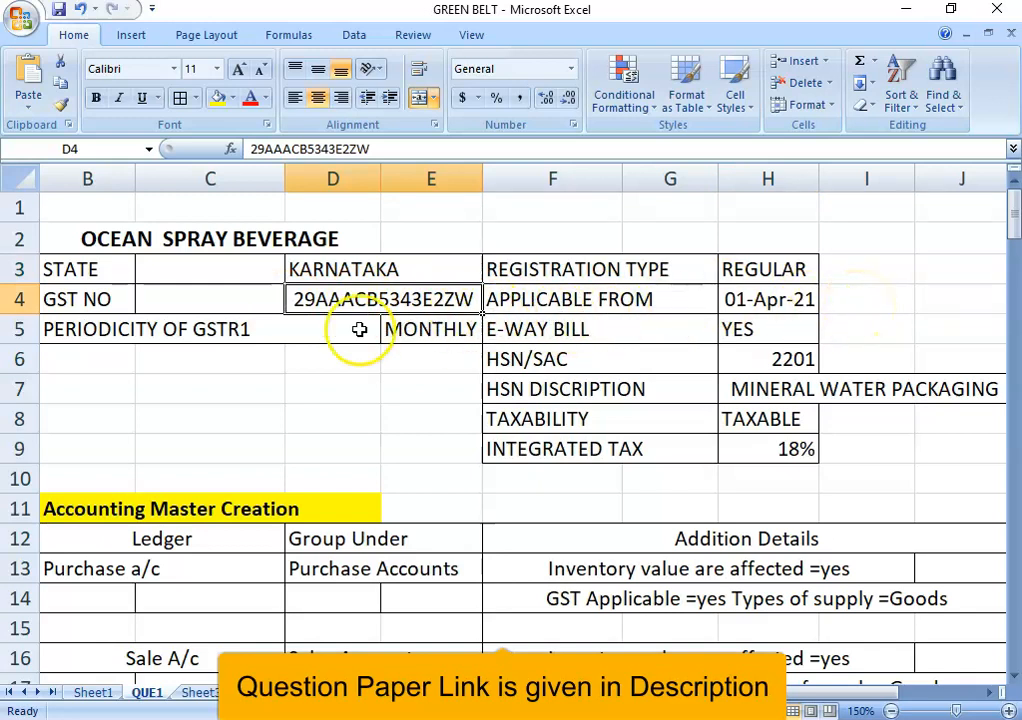
pyautogui.click(205, 329)
pyautogui.click(439, 336)
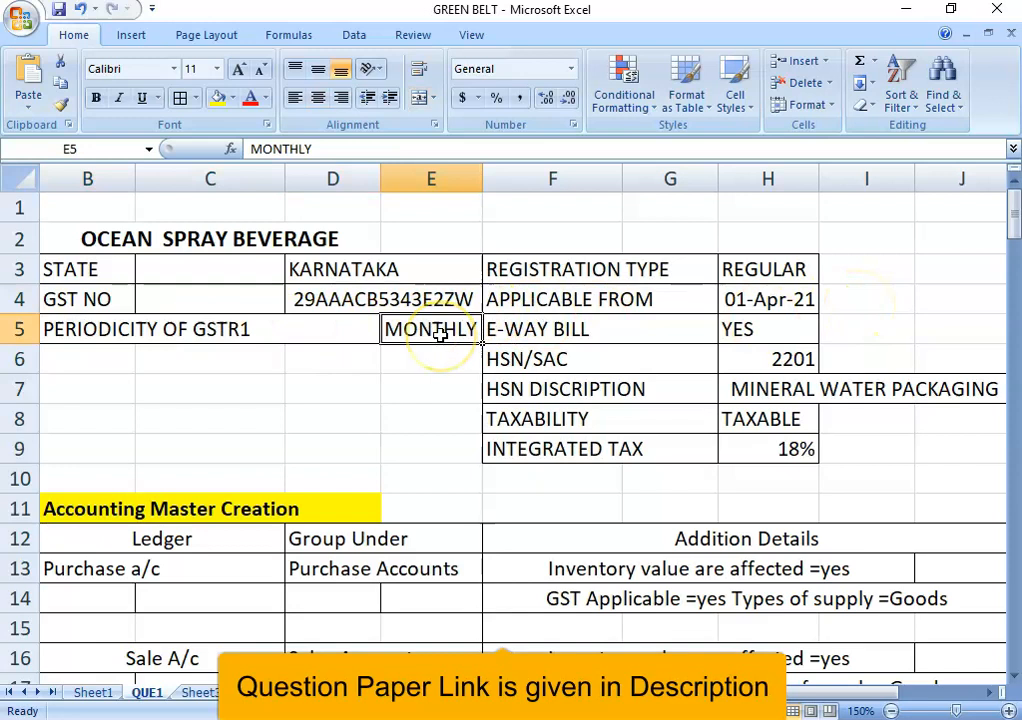
pyautogui.click(762, 334)
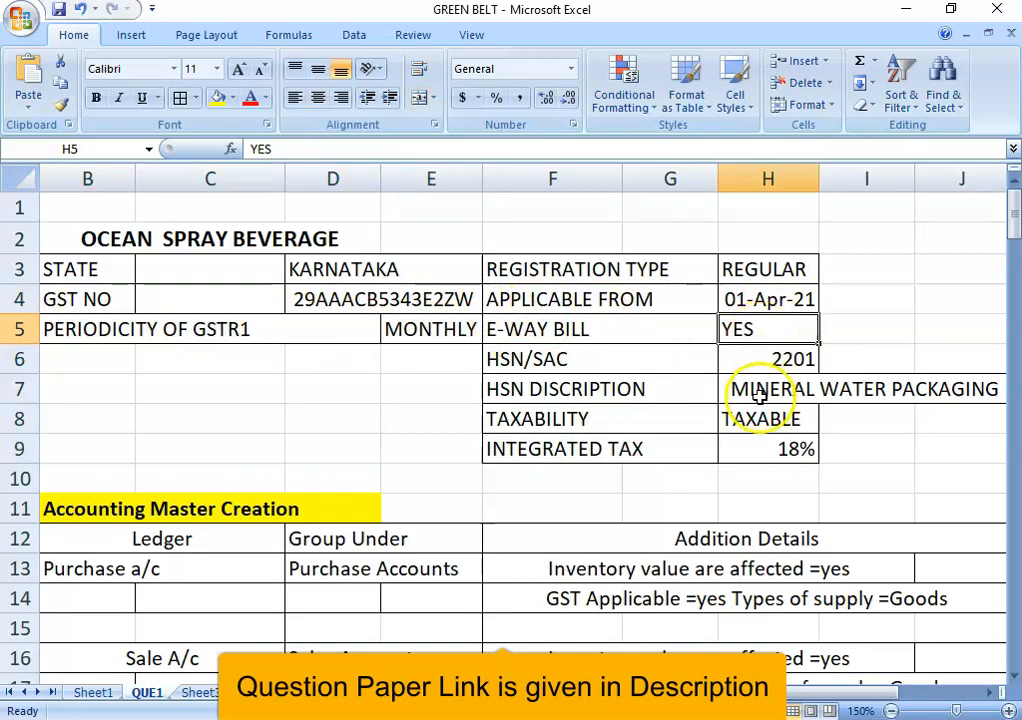
pyautogui.click(760, 363)
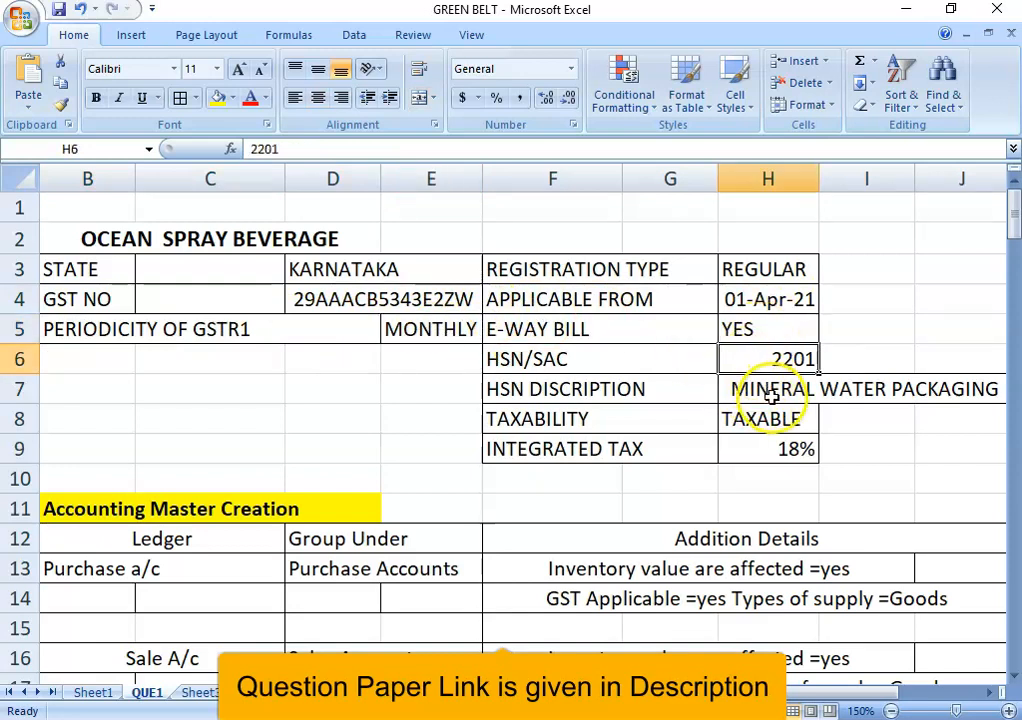
pyautogui.click(906, 394)
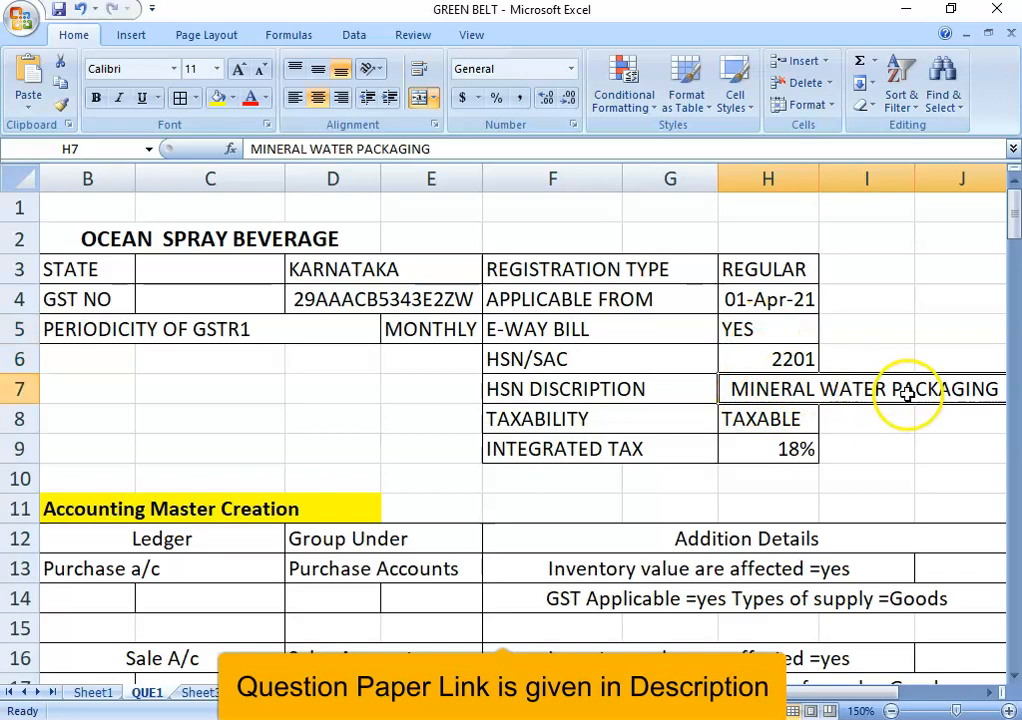
pyautogui.click(747, 366)
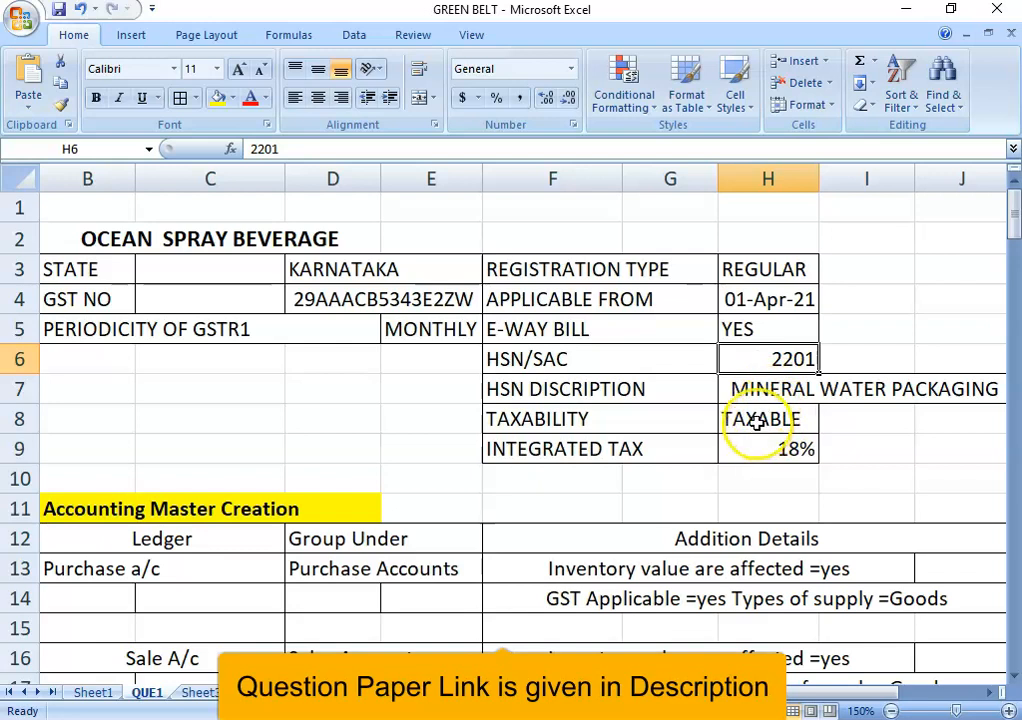
pyautogui.click(756, 421)
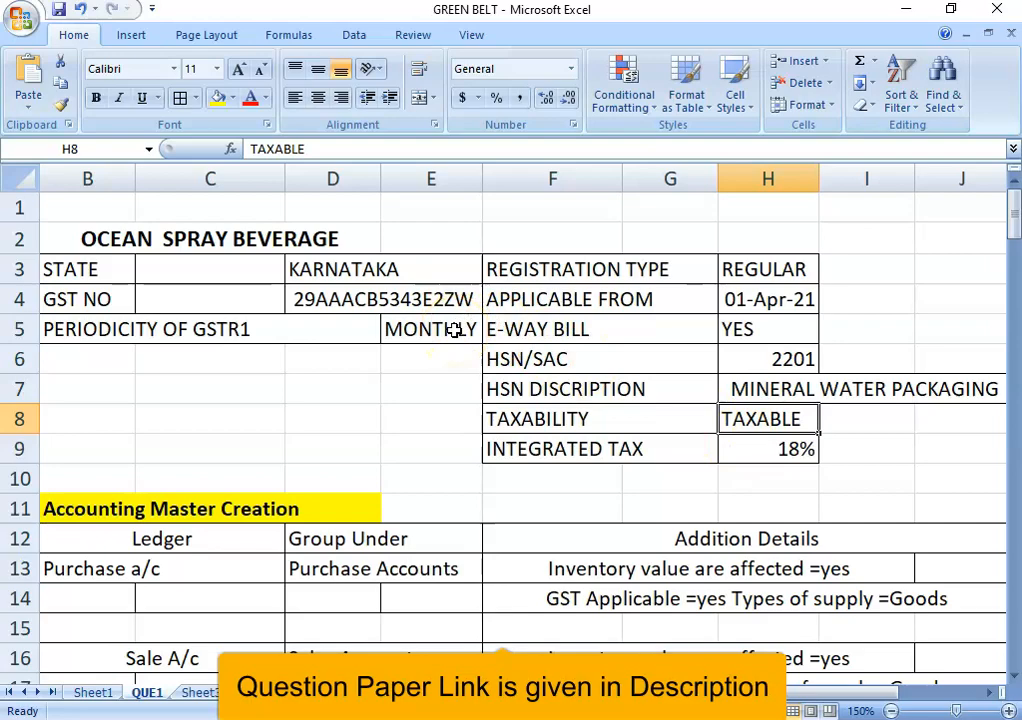
# Step: Switch to TallyPrime, open the Company Data Path configuration and browse to the folders on the E: drive
pyautogui.hotkey('alt', 'Tab')
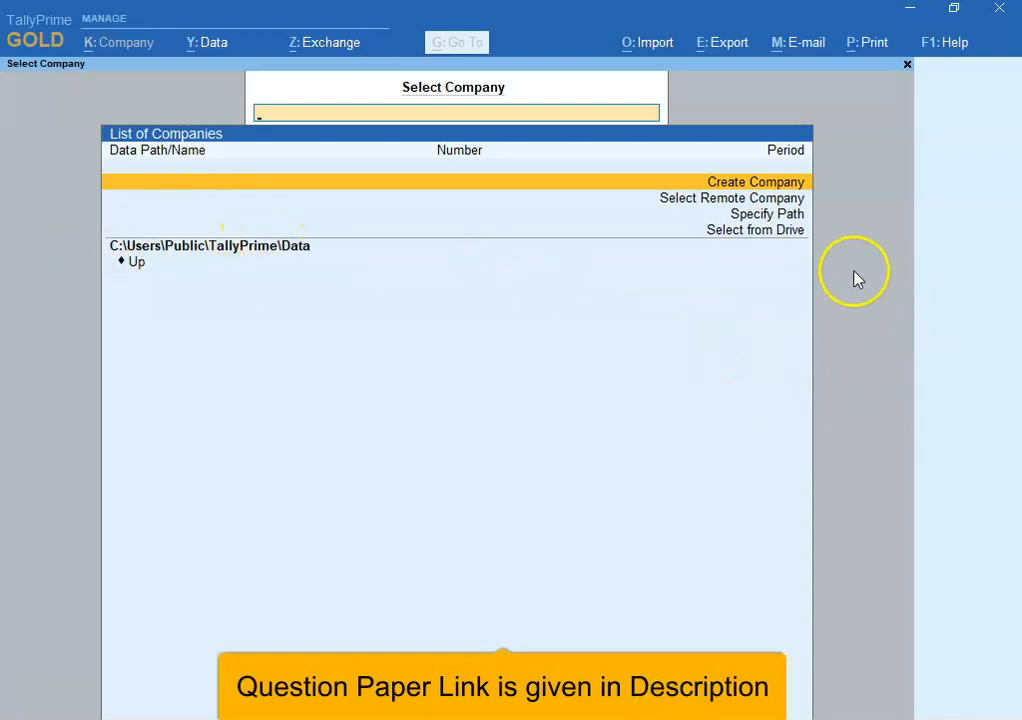
pyautogui.click(214, 46)
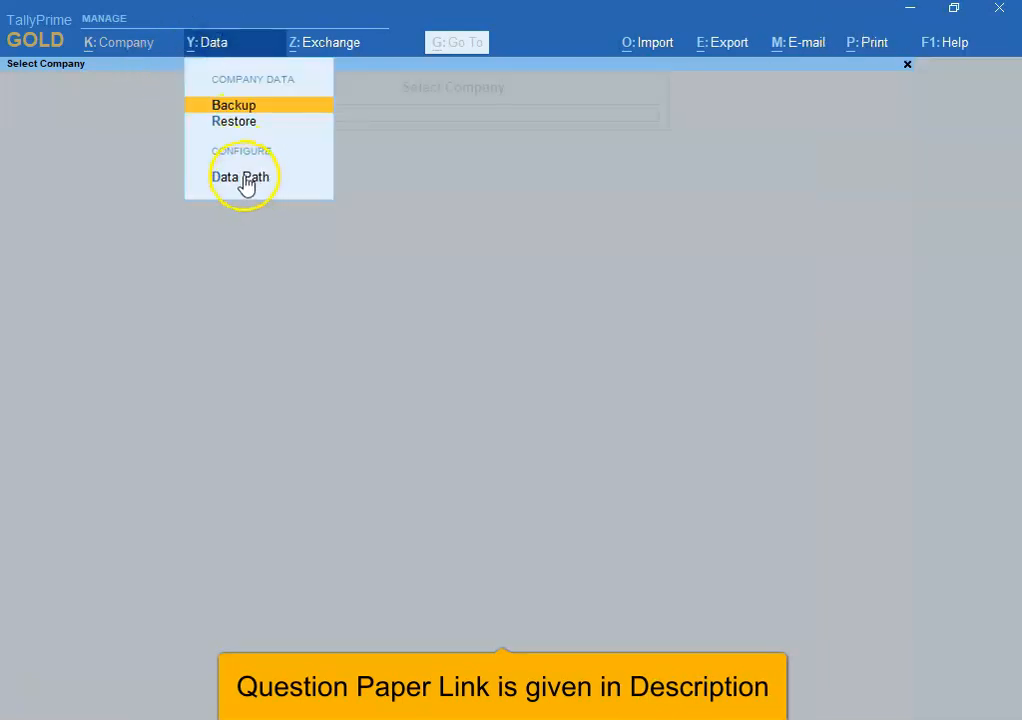
pyautogui.click(245, 180)
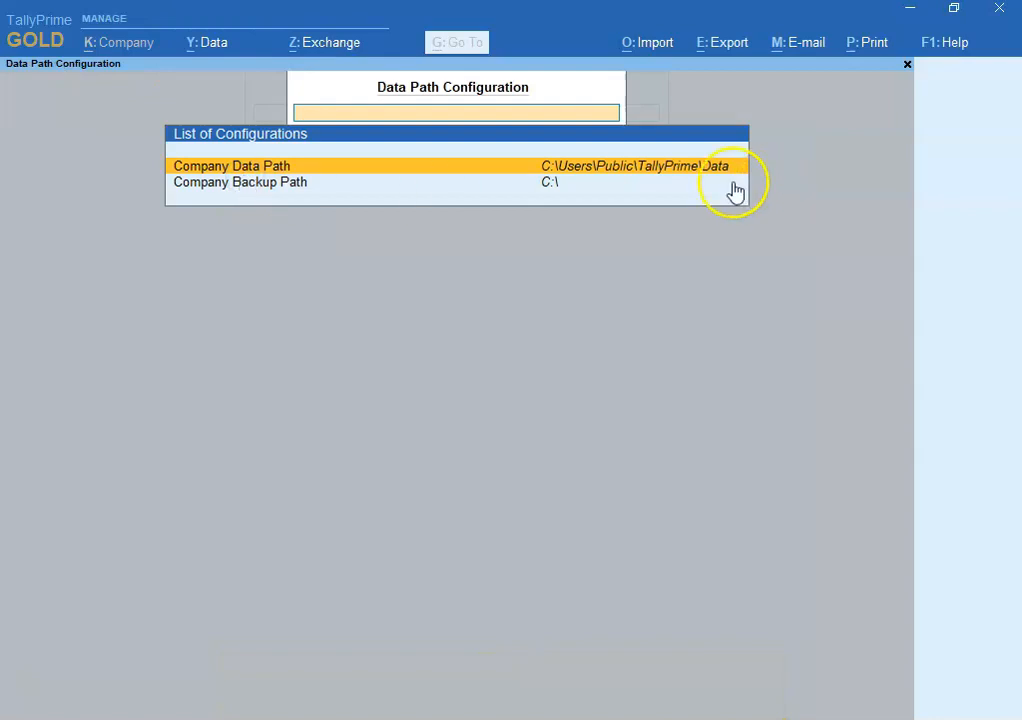
pyautogui.click(564, 171)
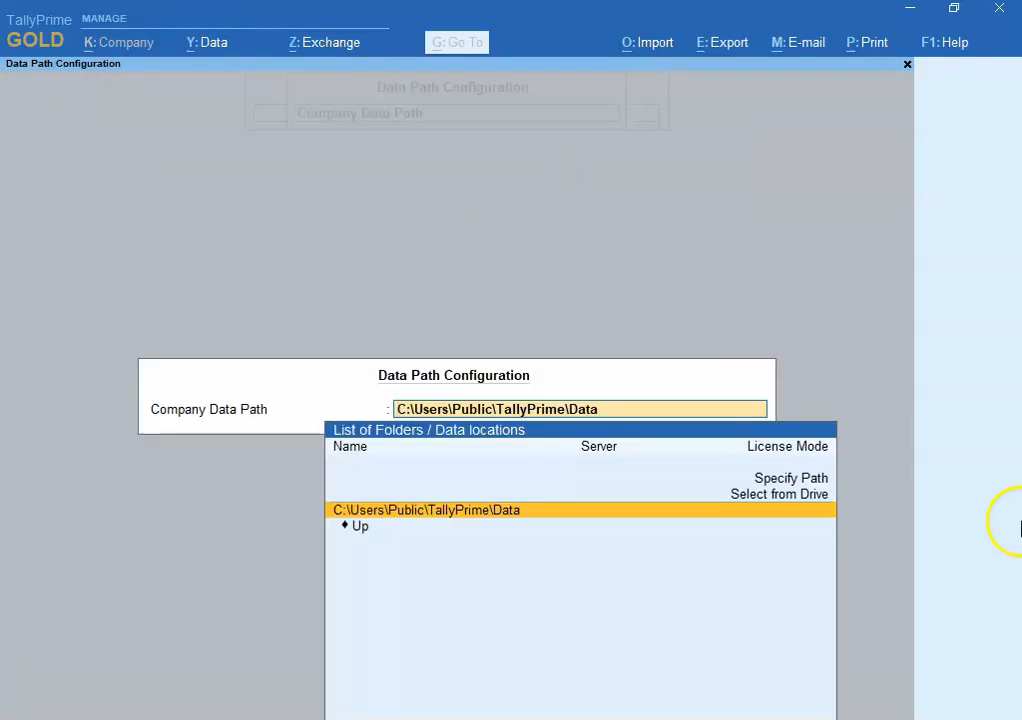
pyautogui.click(810, 500)
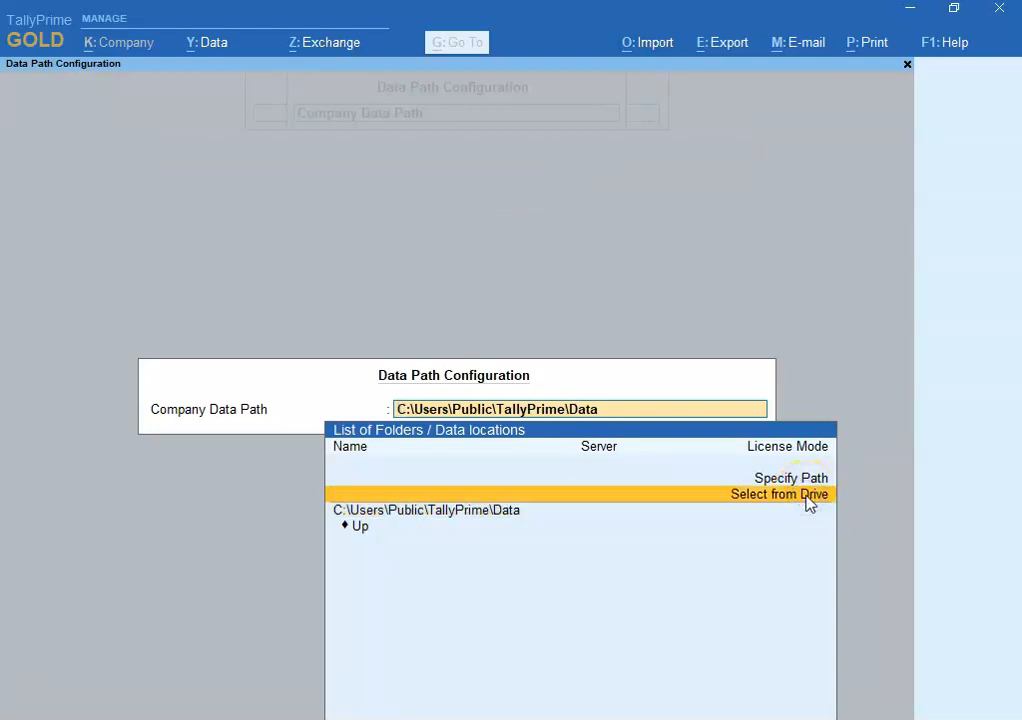
pyautogui.click(808, 500)
pyautogui.click(374, 512)
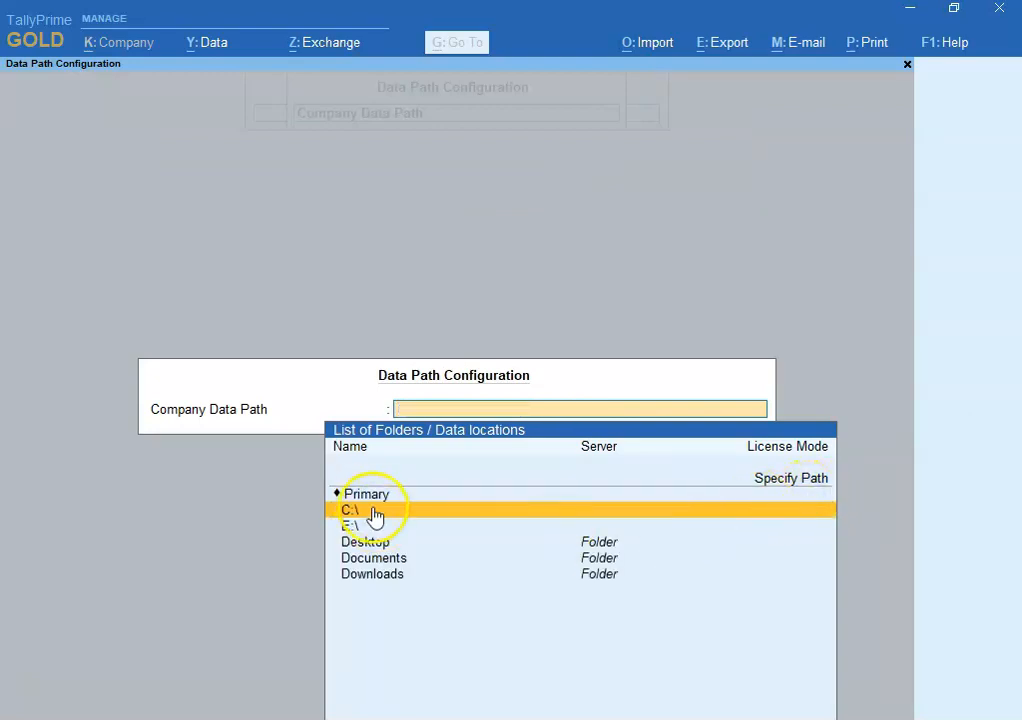
pyautogui.click(351, 527)
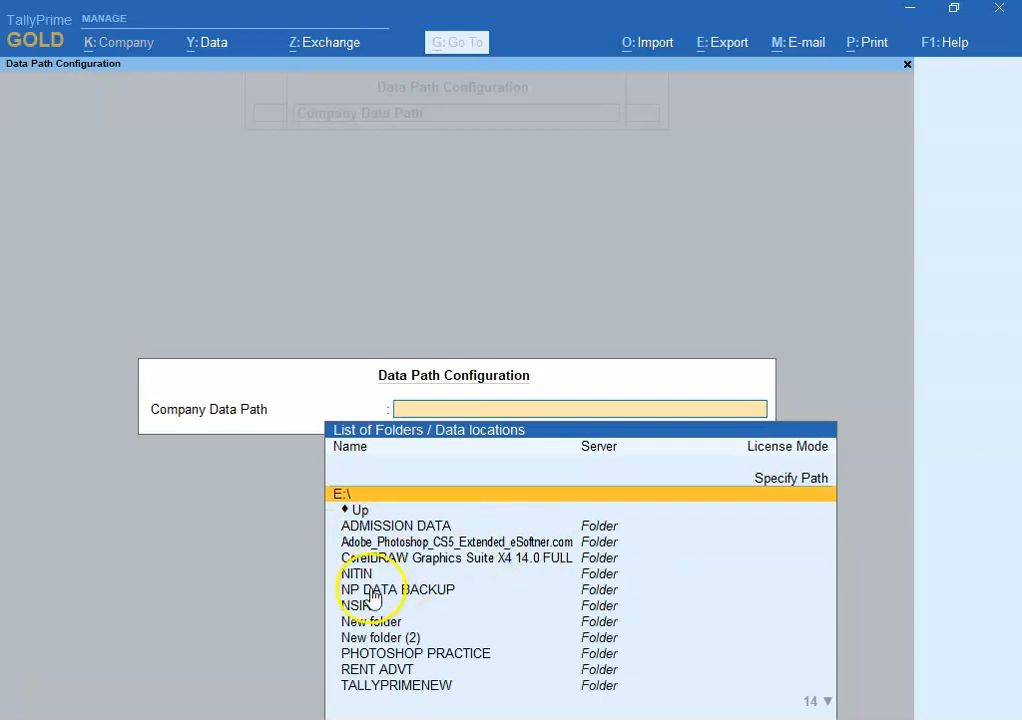
pyautogui.click(395, 558)
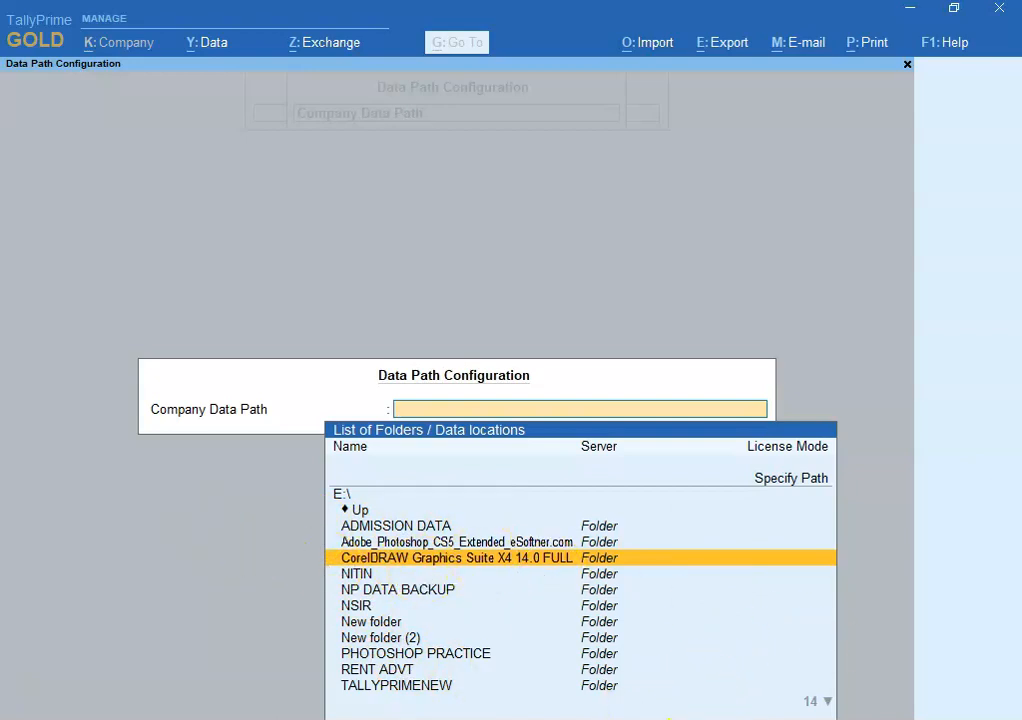
# Step: In File Explorer, create a folder named TALLTDATA on the E: drive, open it and show its full path
pyautogui.click(912, 10)
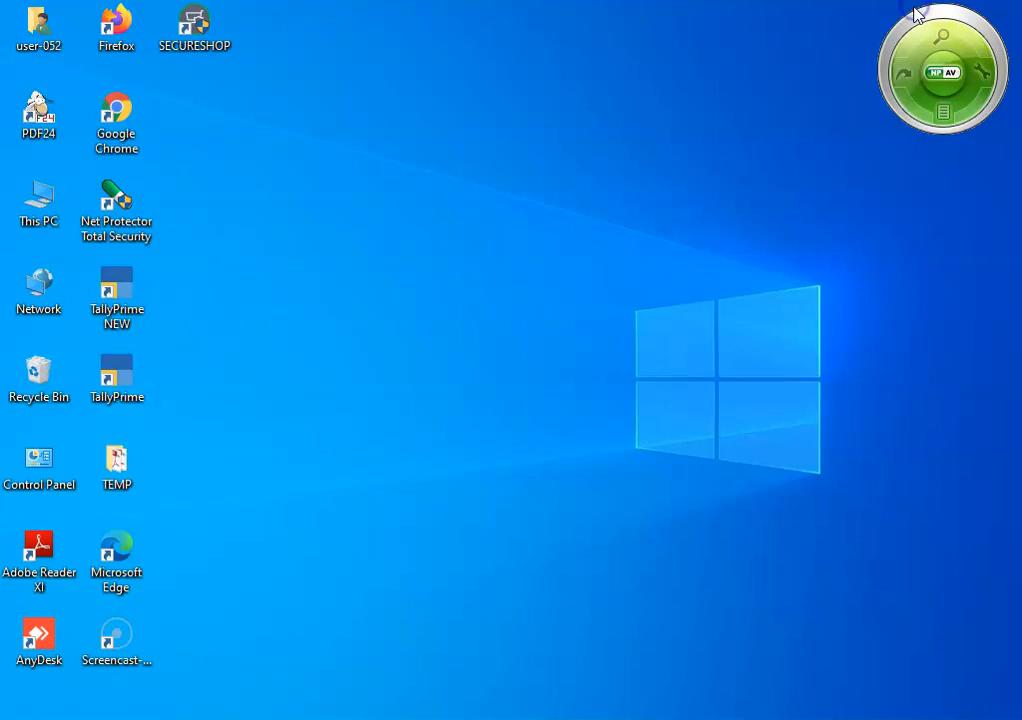
pyautogui.doubleClick(35, 200)
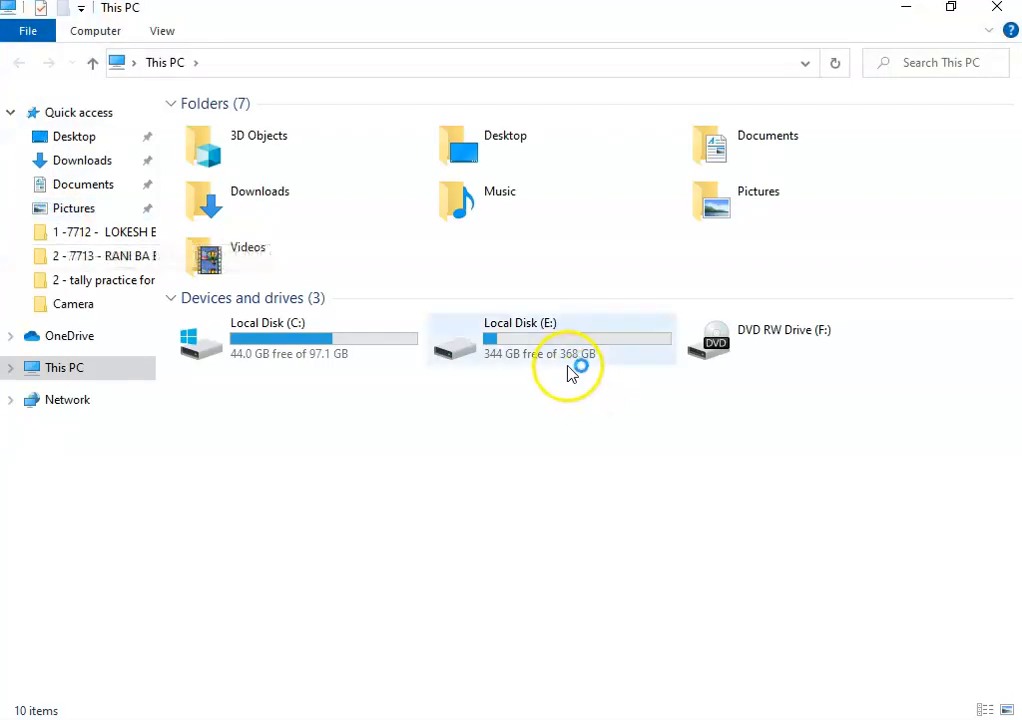
pyautogui.doubleClick(552, 354)
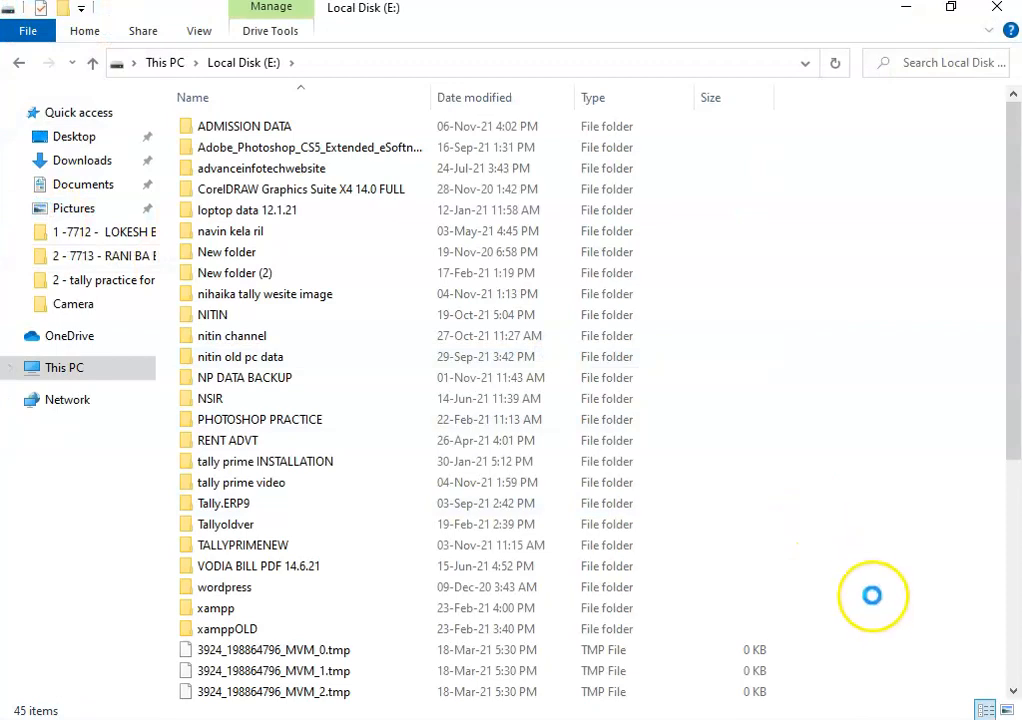
pyautogui.rightClick(864, 548)
pyautogui.moveTo(867, 511)
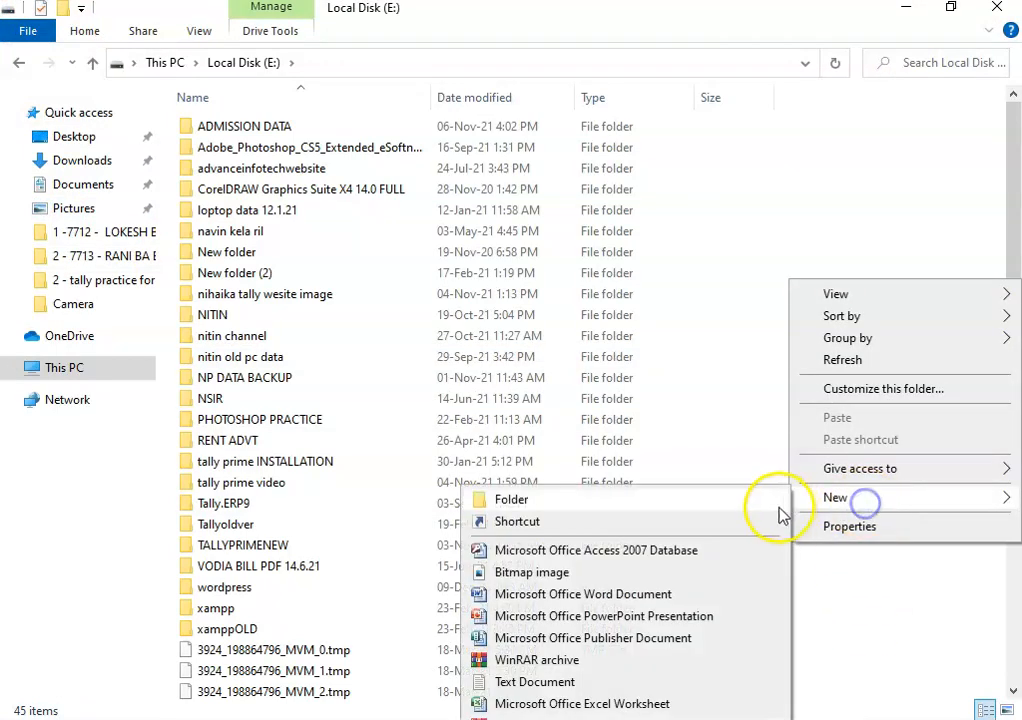
pyautogui.click(680, 503)
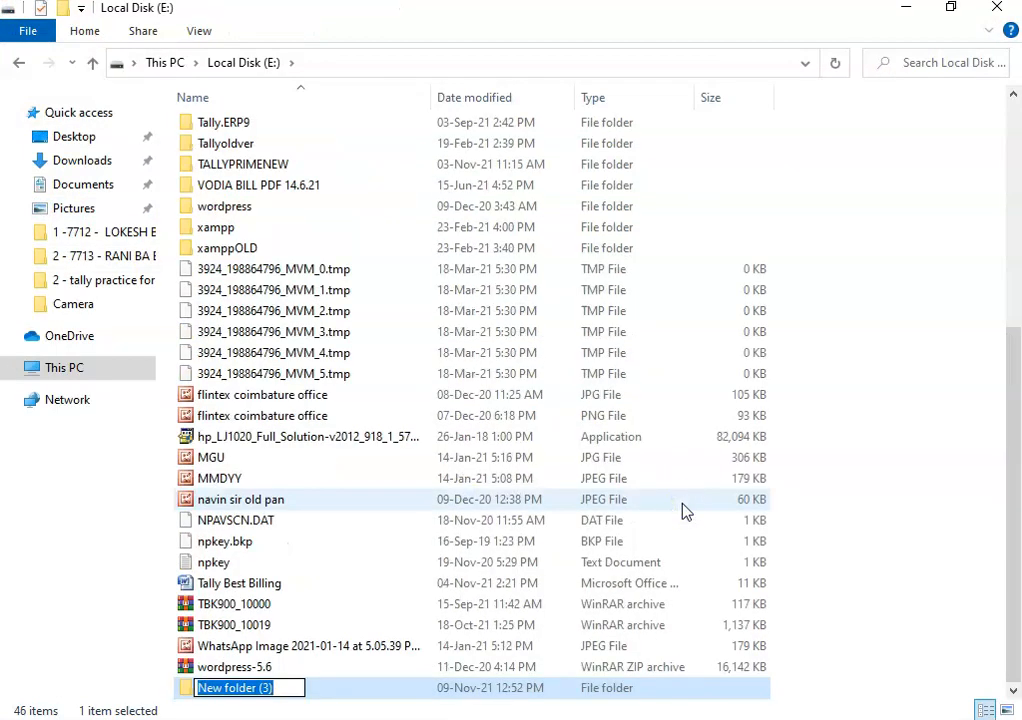
pyautogui.write('TALLTDATA')
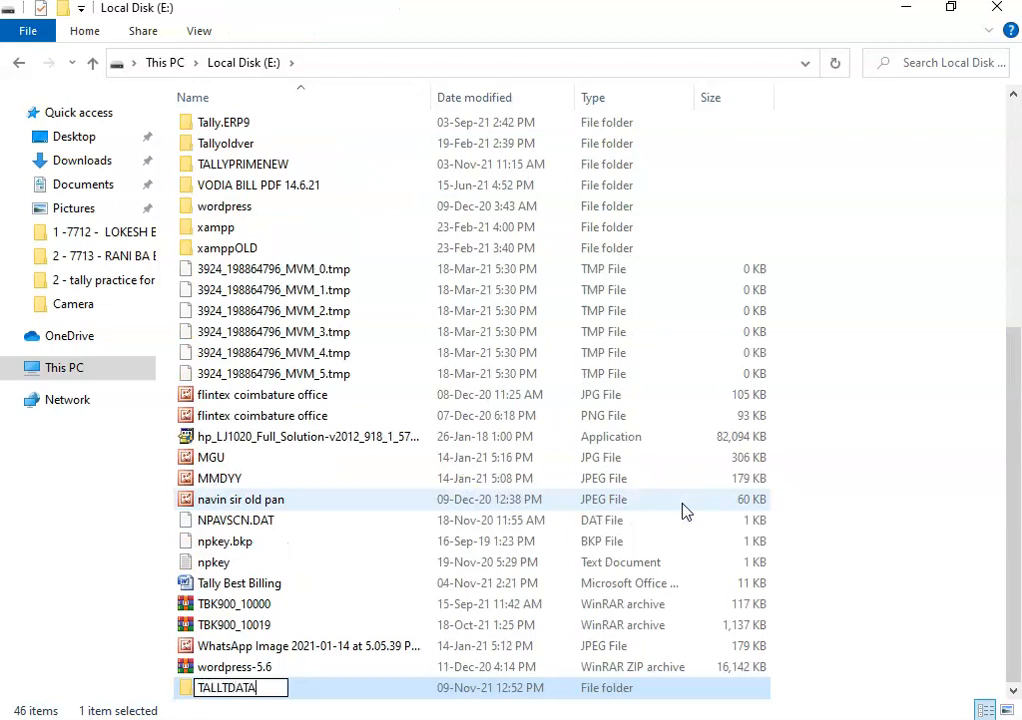
pyautogui.press('Return')
pyautogui.press('Return')
pyautogui.click(752, 452)
pyautogui.click(553, 62)
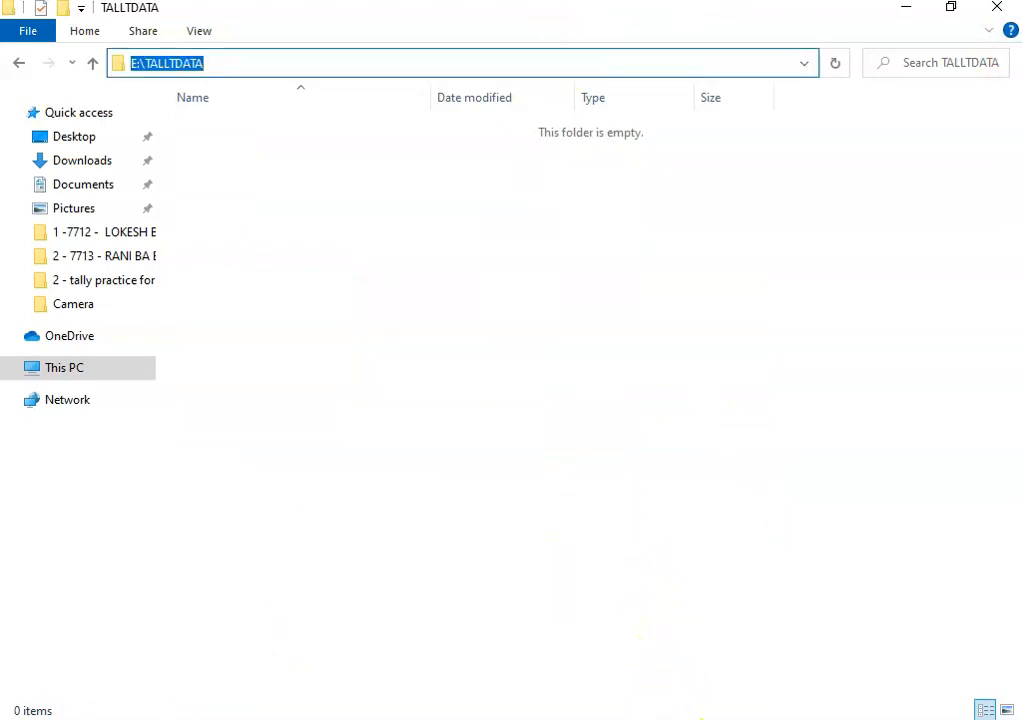
# Step: Switch back to TallyPrime and refresh the E: drive folder list by entering a subfolder and returning up one level
pyautogui.click(668, 688)
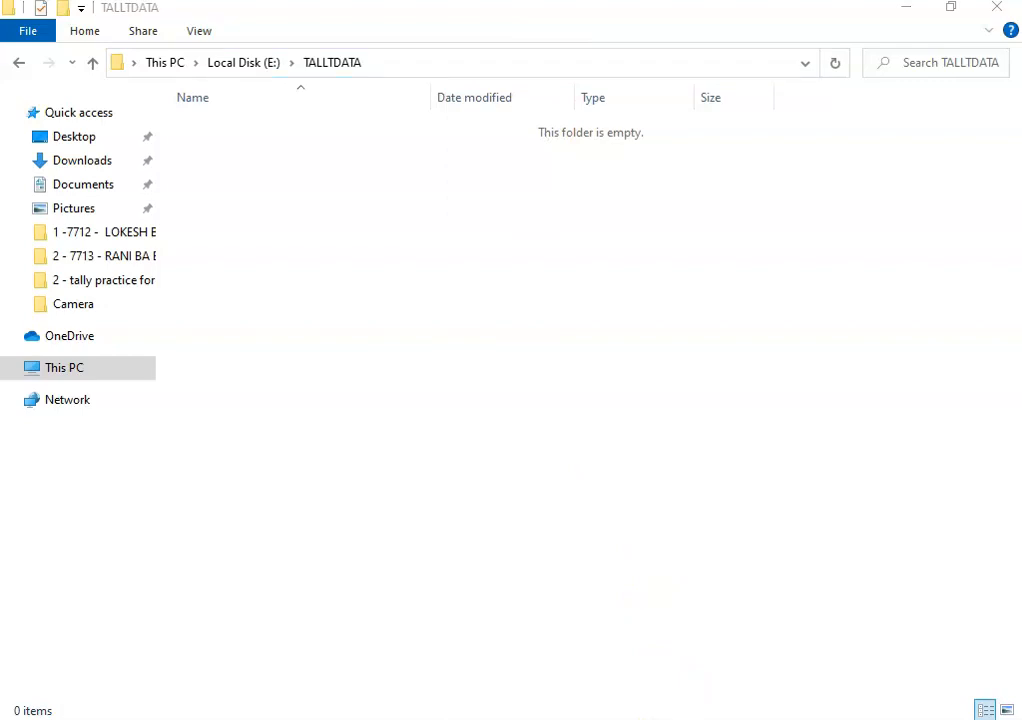
pyautogui.hotkey('alt', 'Tab')
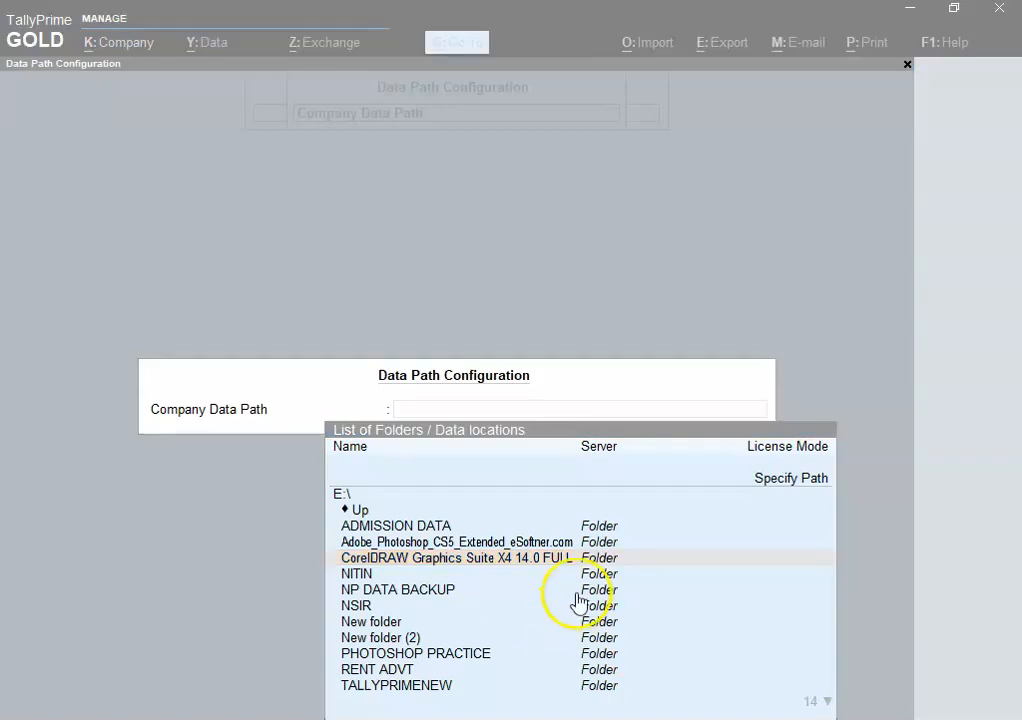
pyautogui.doubleClick(470, 558)
pyautogui.press('Down')
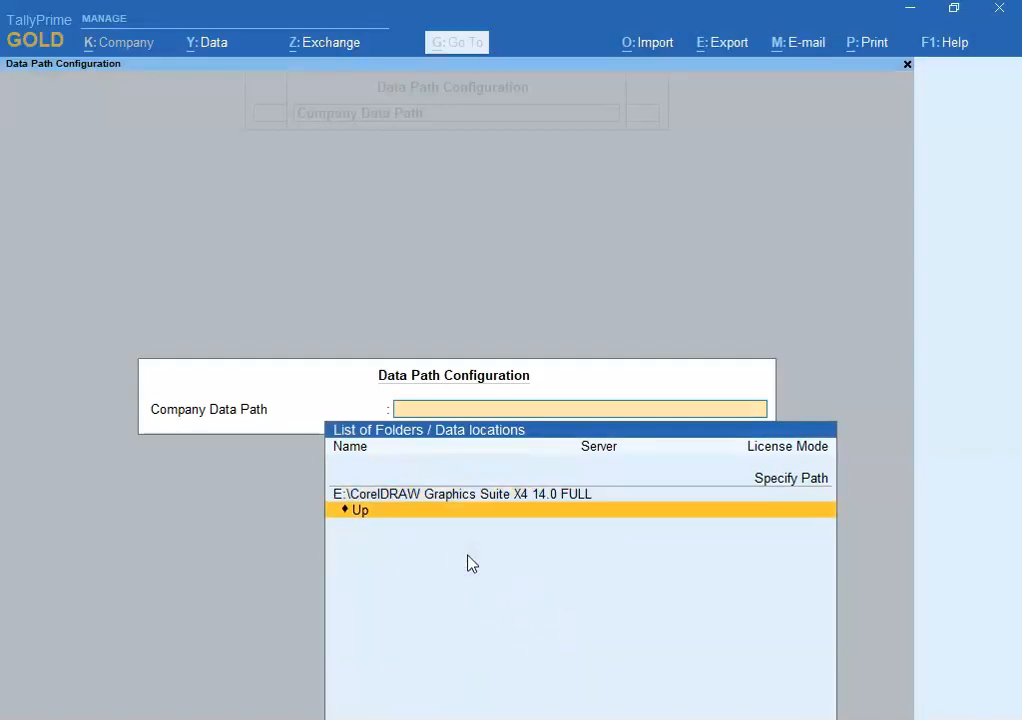
pyautogui.press('Return')
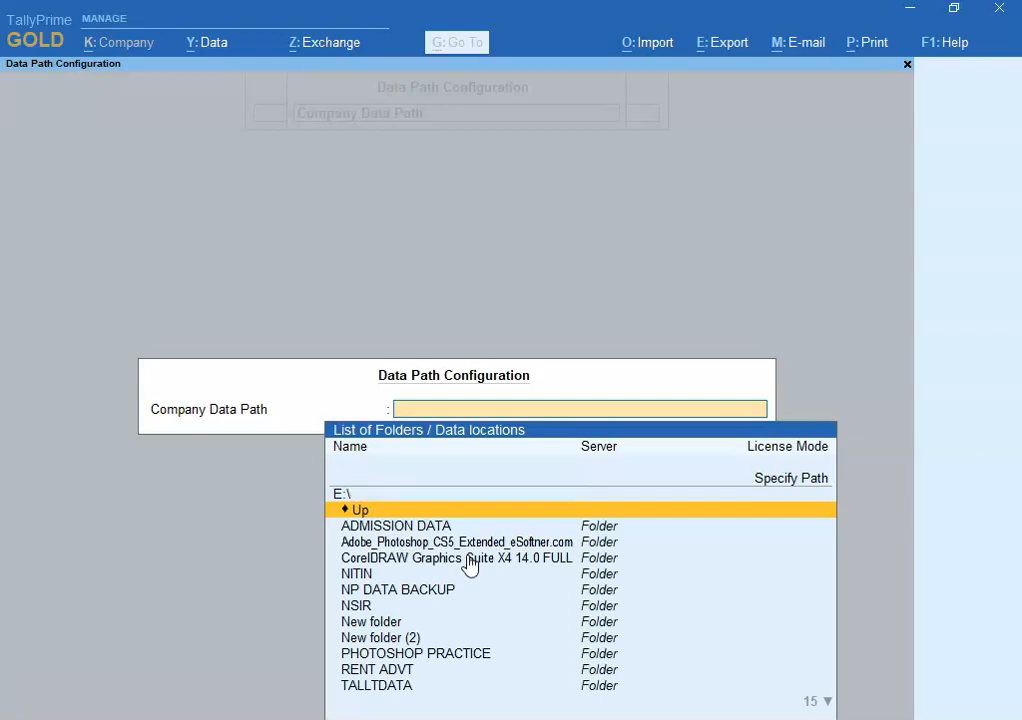
# Step: Choose the TALLTDATA folder on the E: drive as the company data path and save the setting
pyautogui.press('Down')
pyautogui.press('Down')
pyautogui.press('Down')
pyautogui.press('Down')
pyautogui.press('Down')
pyautogui.press('Down')
pyautogui.press('Down')
pyautogui.press('Down')
pyautogui.press('Down')
pyautogui.press('Down')
pyautogui.press('Down')
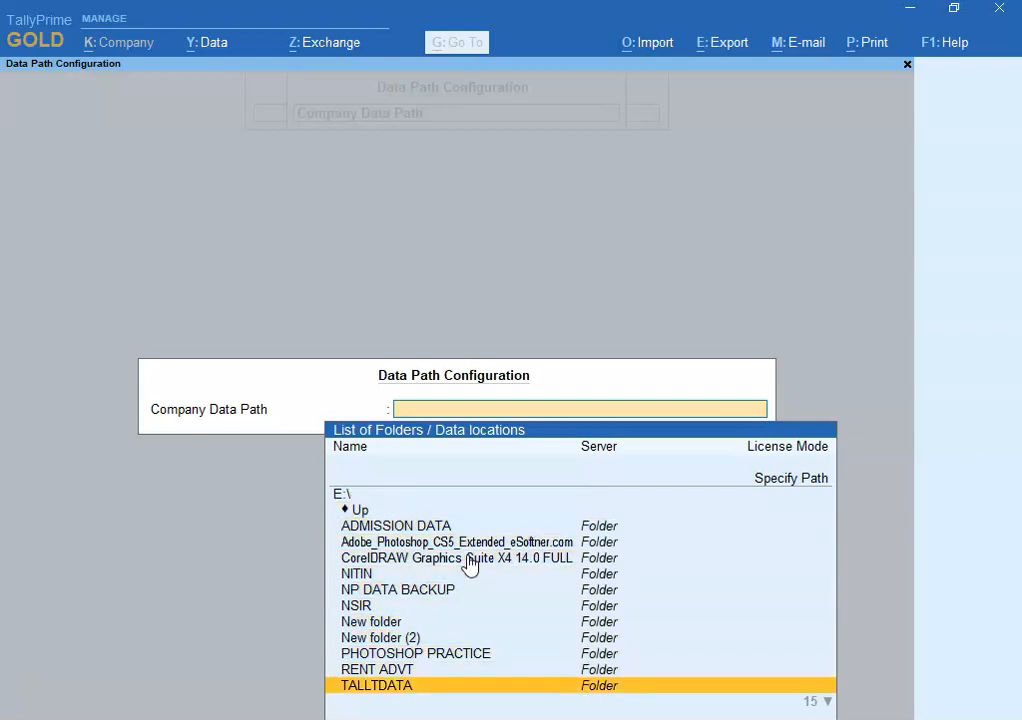
pyautogui.press('Return')
pyautogui.press('Return')
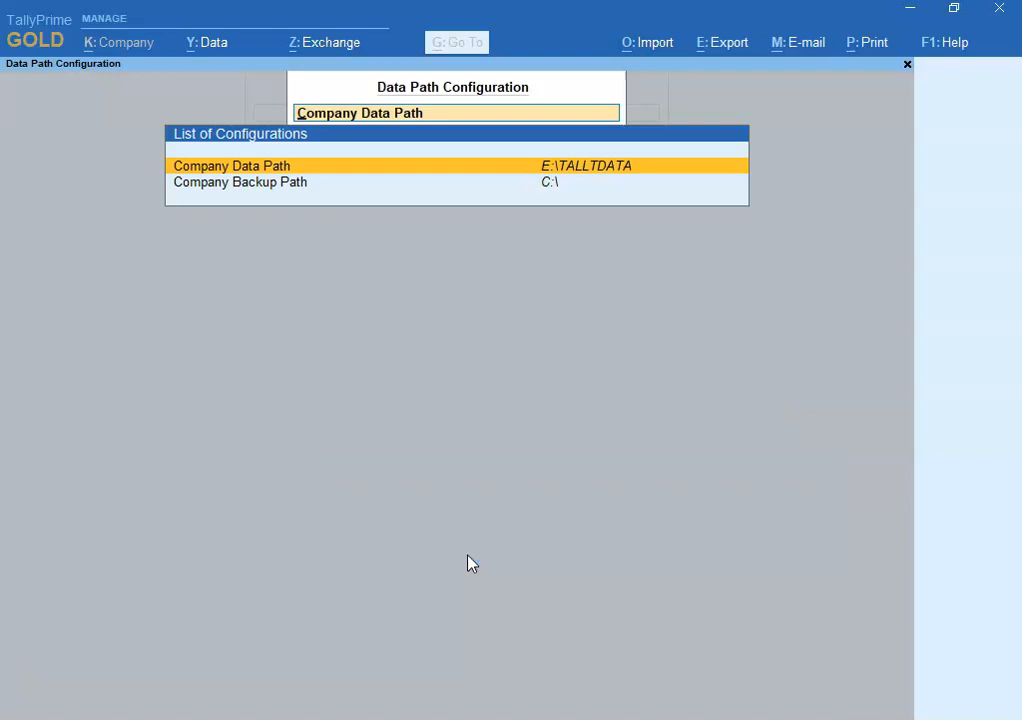
# Step: Set the company backup path to E:\ and save the setting
pyautogui.press('Down')
pyautogui.press('Return')
pyautogui.press('Up')
pyautogui.press('Return')
pyautogui.press('Down')
pyautogui.press('Return')
pyautogui.press('Return')
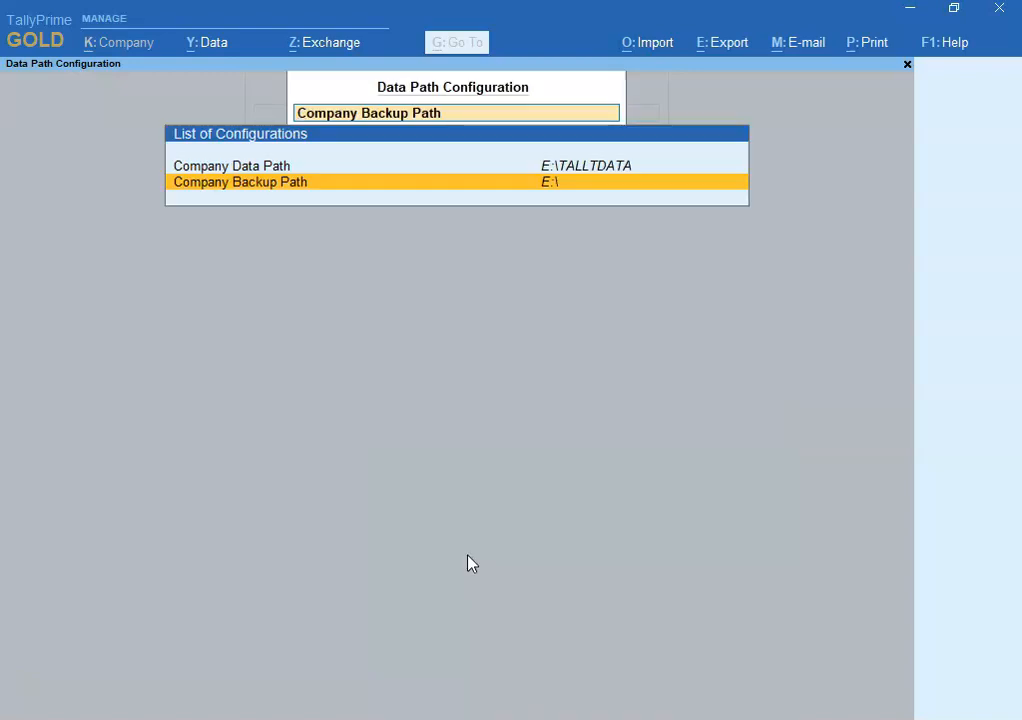
# Step: Leave the data path configuration and open the Company Creation form from the list of companies
pyautogui.press('Up')
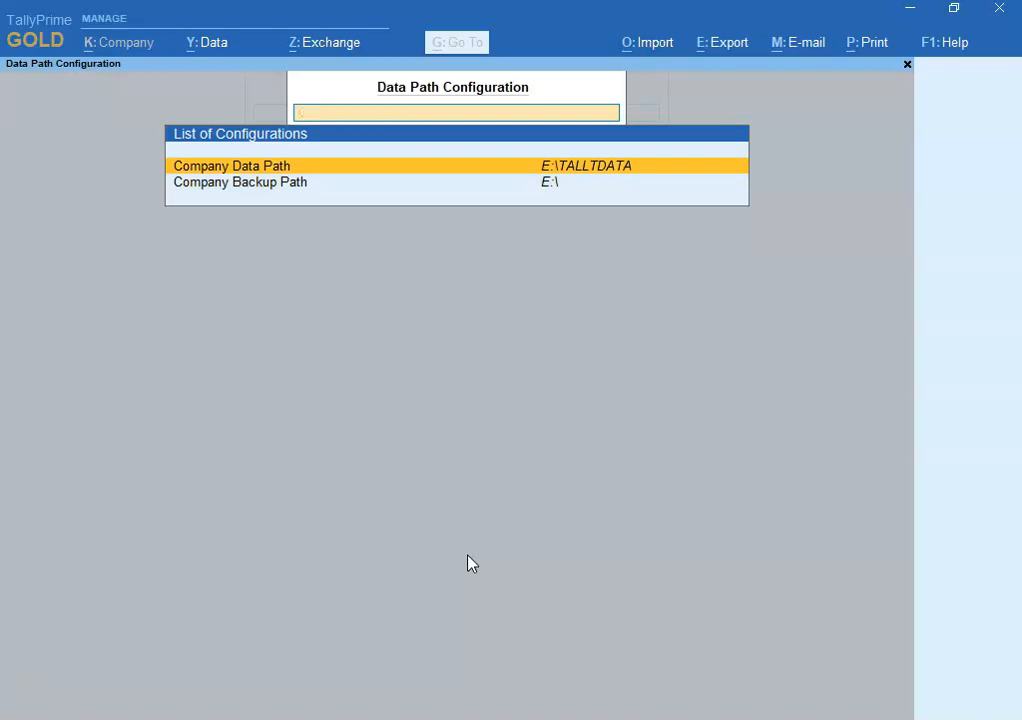
pyautogui.press('Escape')
pyautogui.press('Down')
pyautogui.press('Down')
pyautogui.press('Down')
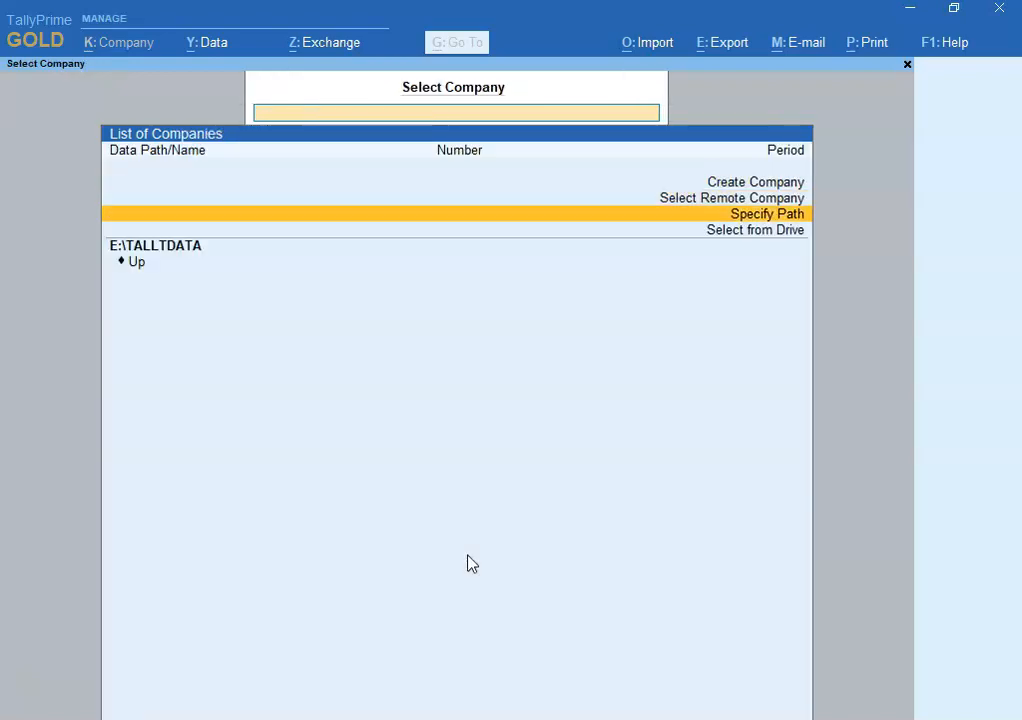
pyautogui.press('Up')
pyautogui.press('Up')
pyautogui.press('Up')
pyautogui.press('Return')
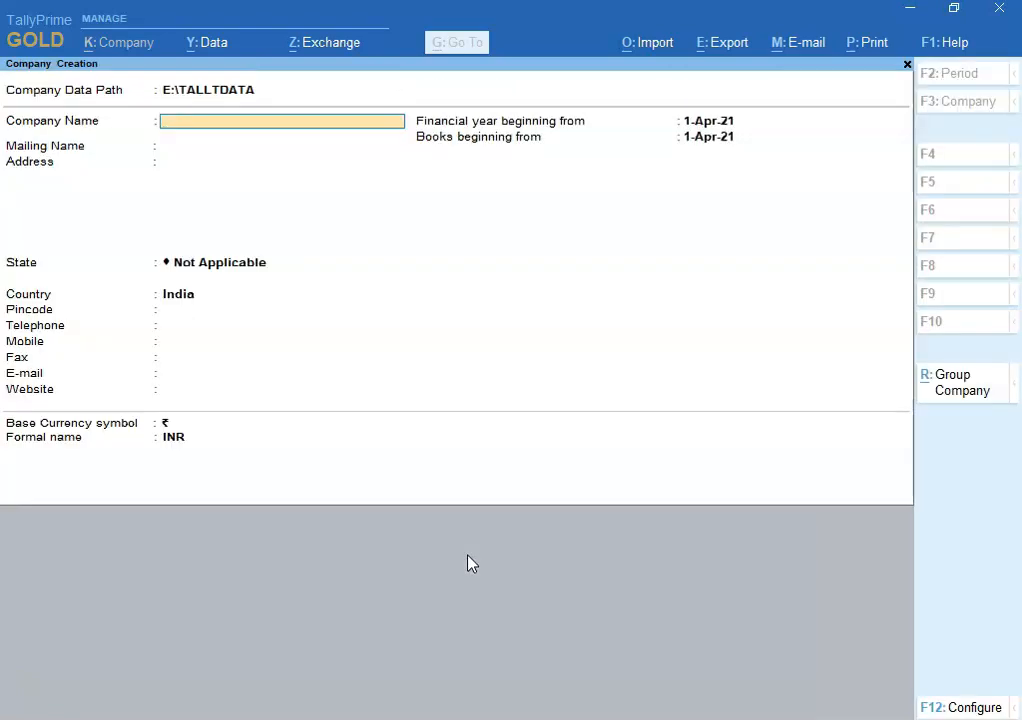
# Step: Look up the company name in the Excel question sheet and enter OCEAN SPRAY BREV as the company name in TallyPrime
pyautogui.click(634, 666)
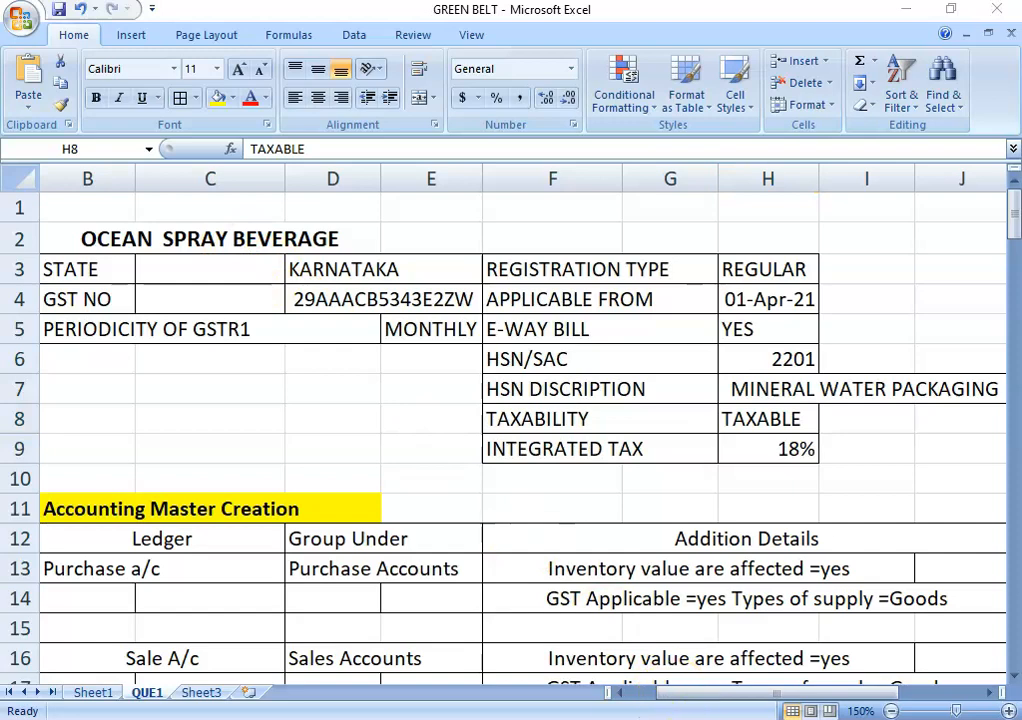
pyautogui.click(490, 714)
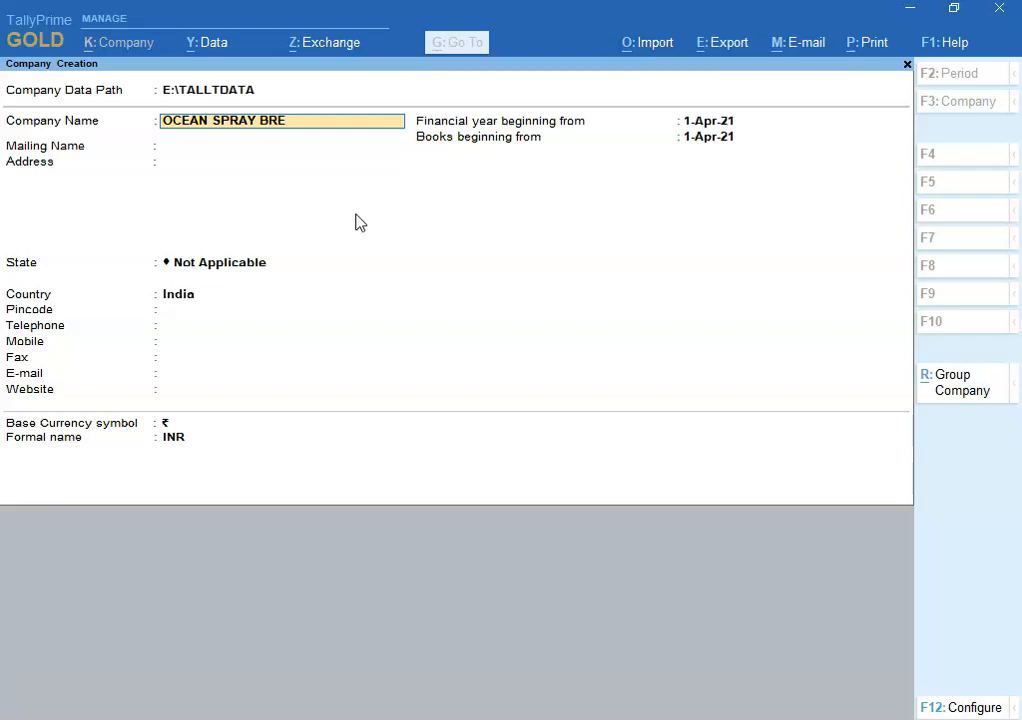
pyautogui.hotkey('alt', 'Tab')
pyautogui.click(352, 258)
pyautogui.hotkey('alt', 'Tab')
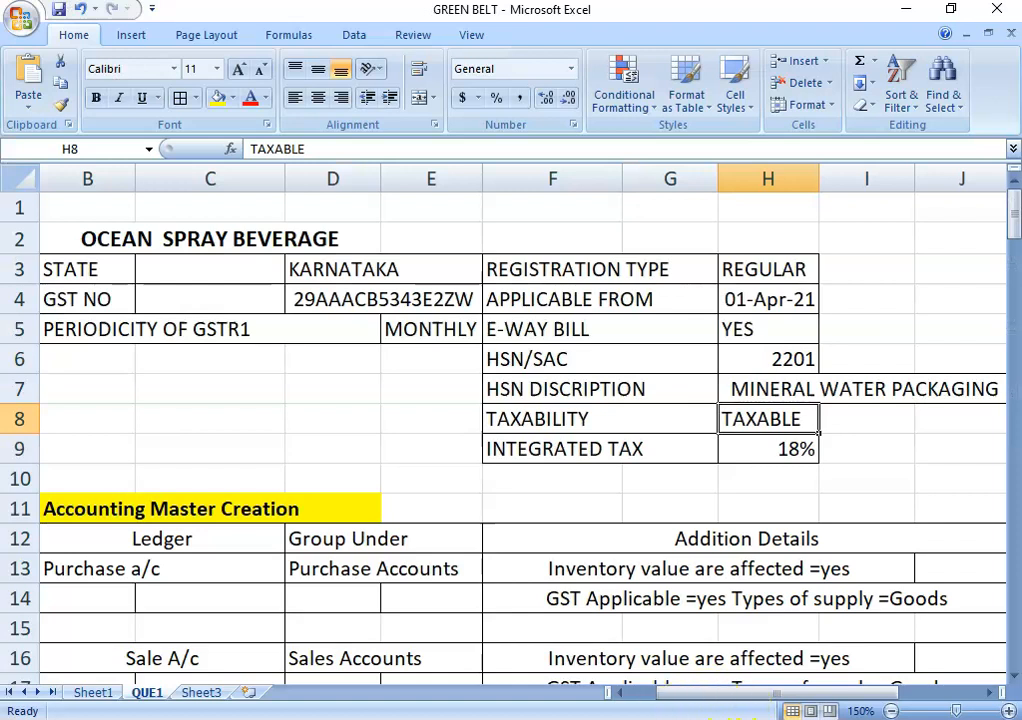
pyautogui.hotkey('alt', 'Tab')
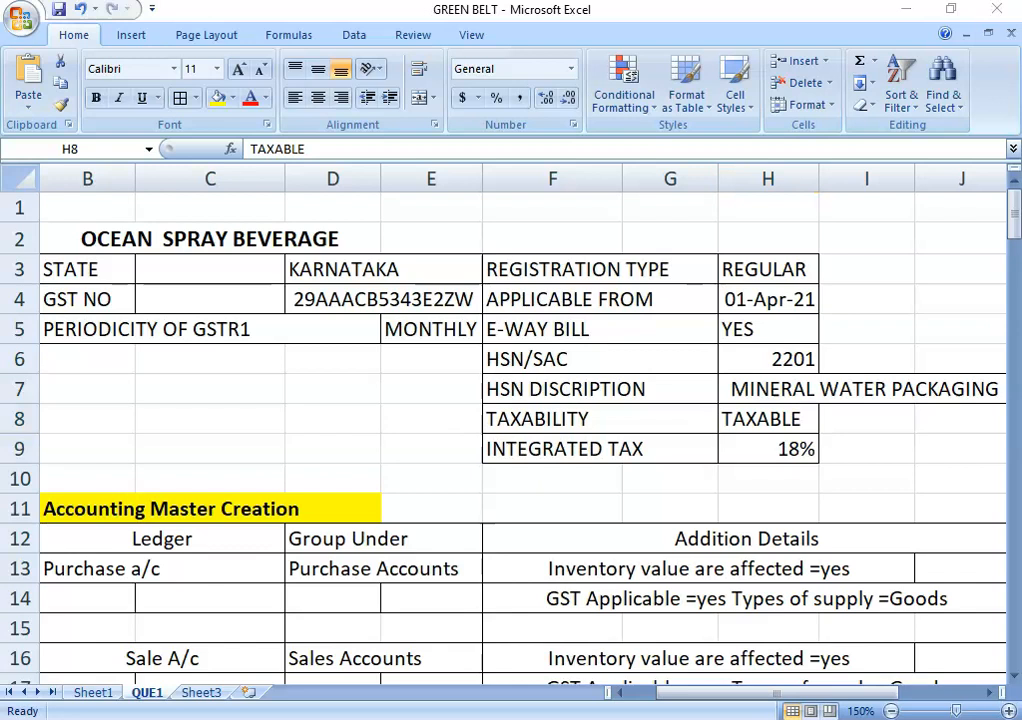
pyautogui.hotkey('alt', 'Tab')
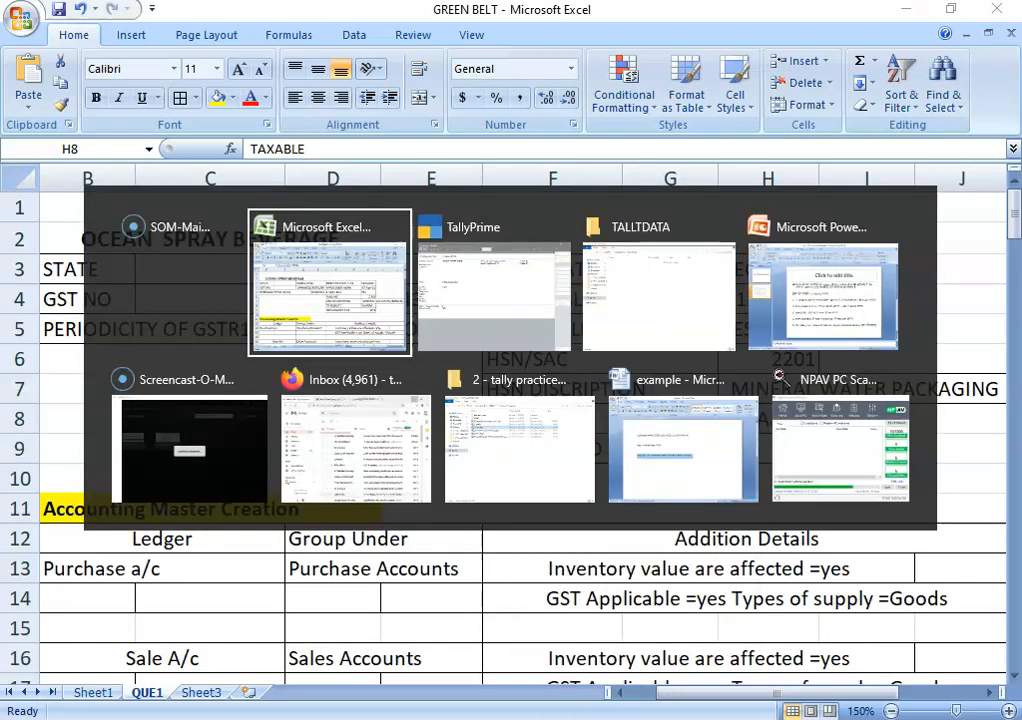
pyautogui.hotkey('alt', 'Tab')
pyautogui.click(502, 119)
pyautogui.press('Return')
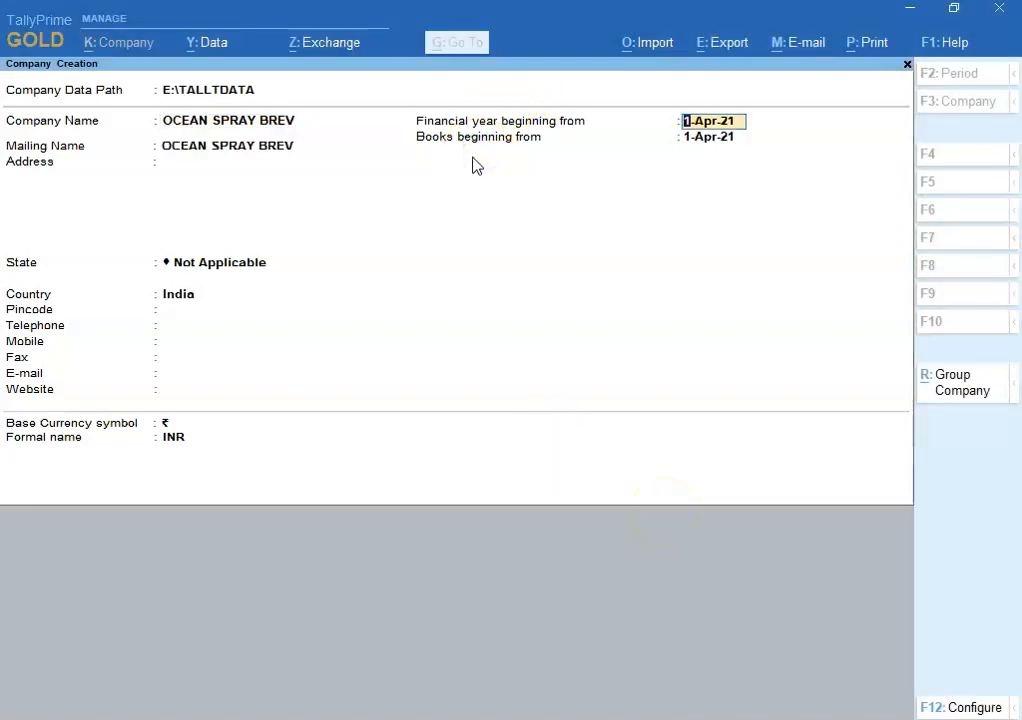
# Step: Correct the company name to OCEAN SPRAY BEVERAGE and accept the same text as the mailing name
pyautogui.press('Up')
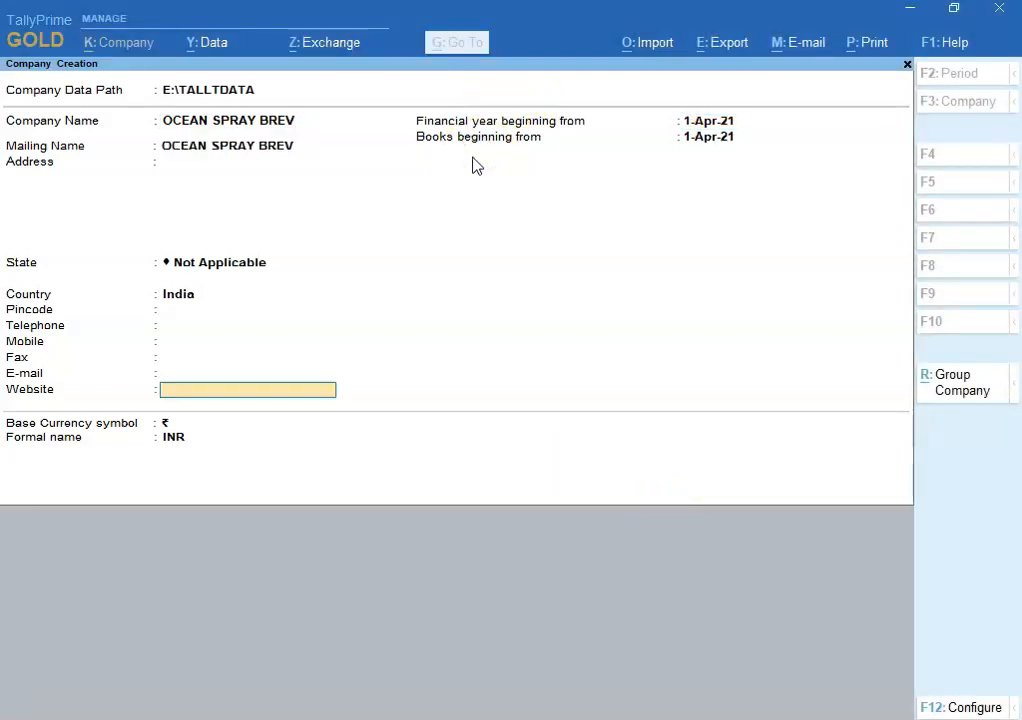
pyautogui.press('Up')
pyautogui.press('Up')
pyautogui.press('Up')
pyautogui.press('Up')
pyautogui.press('Up')
pyautogui.press('Up')
pyautogui.press('Up')
pyautogui.press('Up')
pyautogui.press('Up')
pyautogui.press('Up')
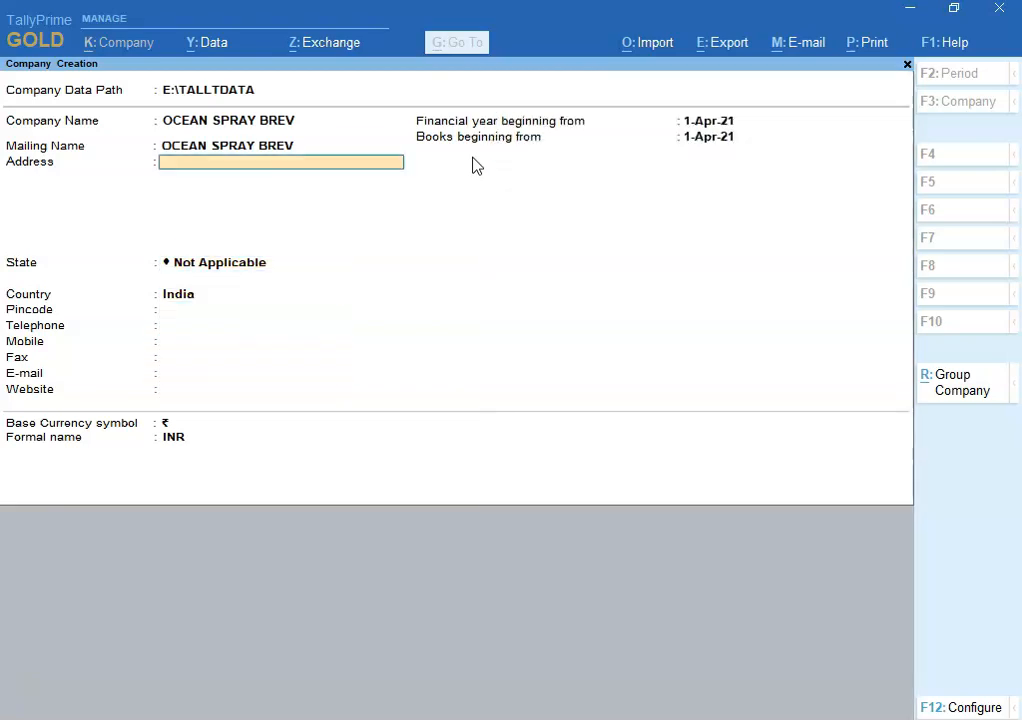
pyautogui.press('BackSpace')
pyautogui.press('BackSpace')
pyautogui.write('E')
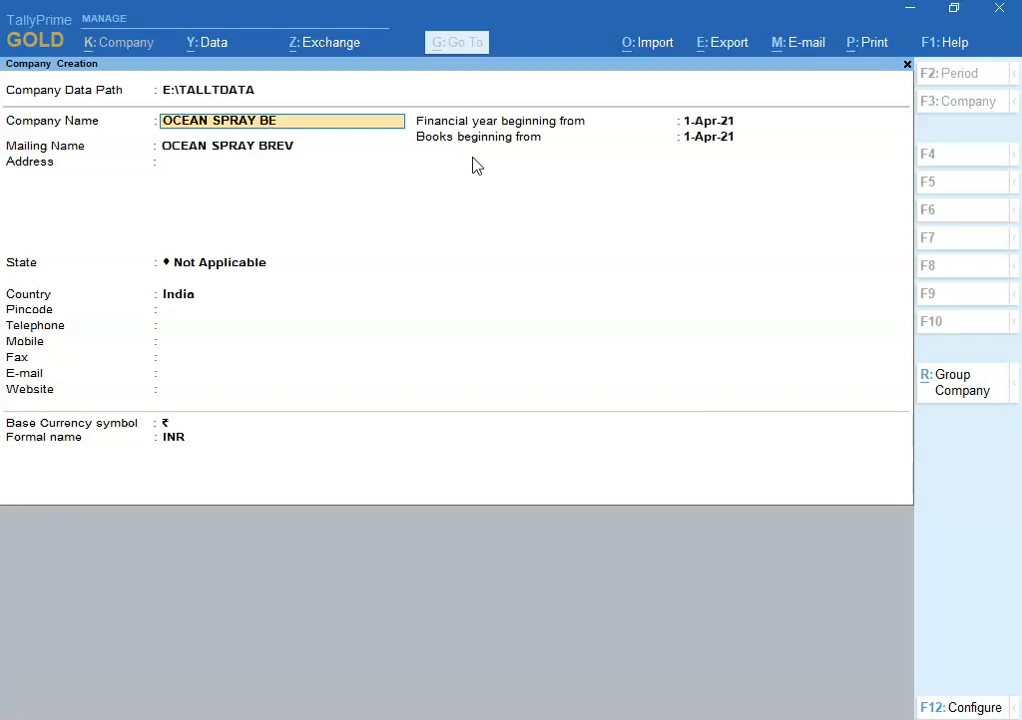
pyautogui.write('VERAGE')
pyautogui.press('Return')
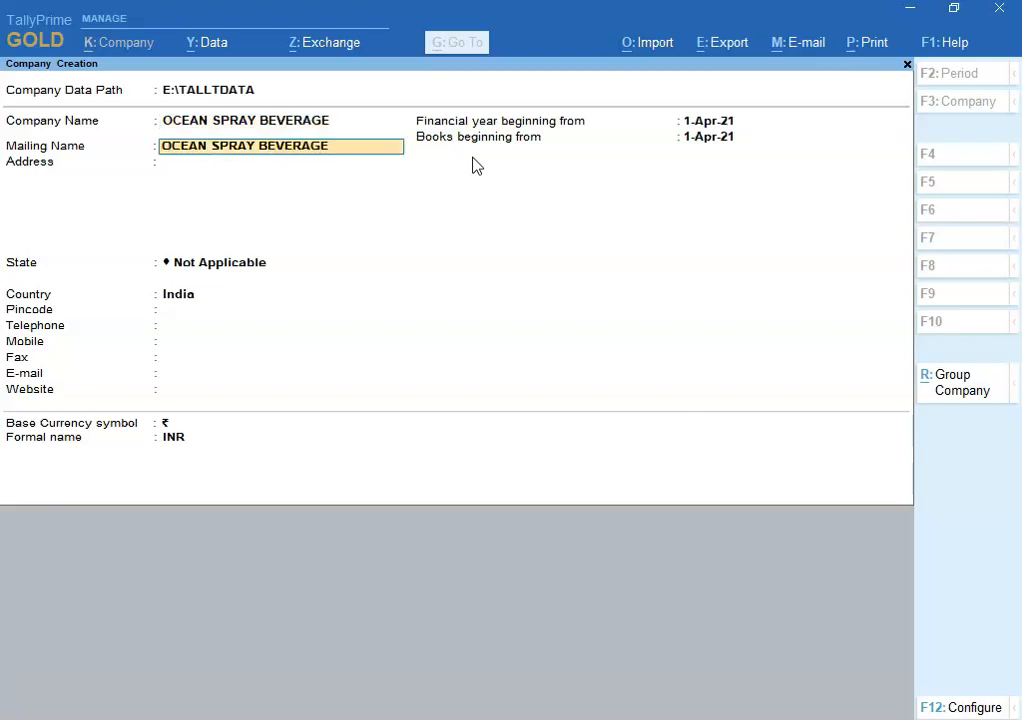
pyautogui.press('Return')
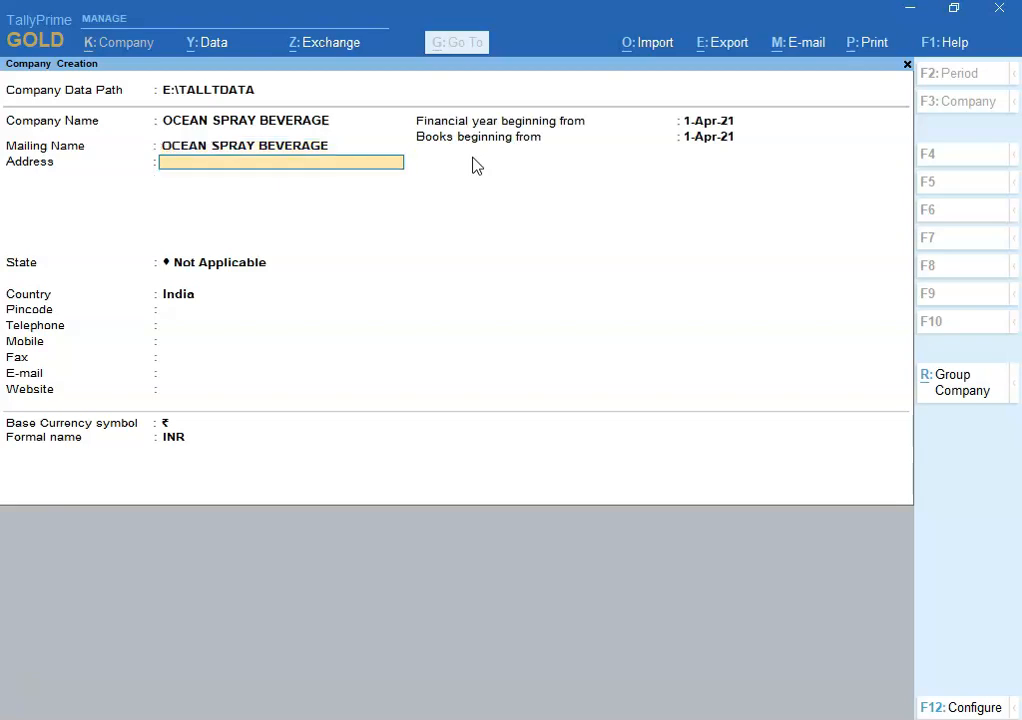
# Step: Enter KARNATAKA as the company address and choose Karnataka as the state
pyautogui.write('KARNATAKA')
pyautogui.press('Return')
pyautogui.press('Return')
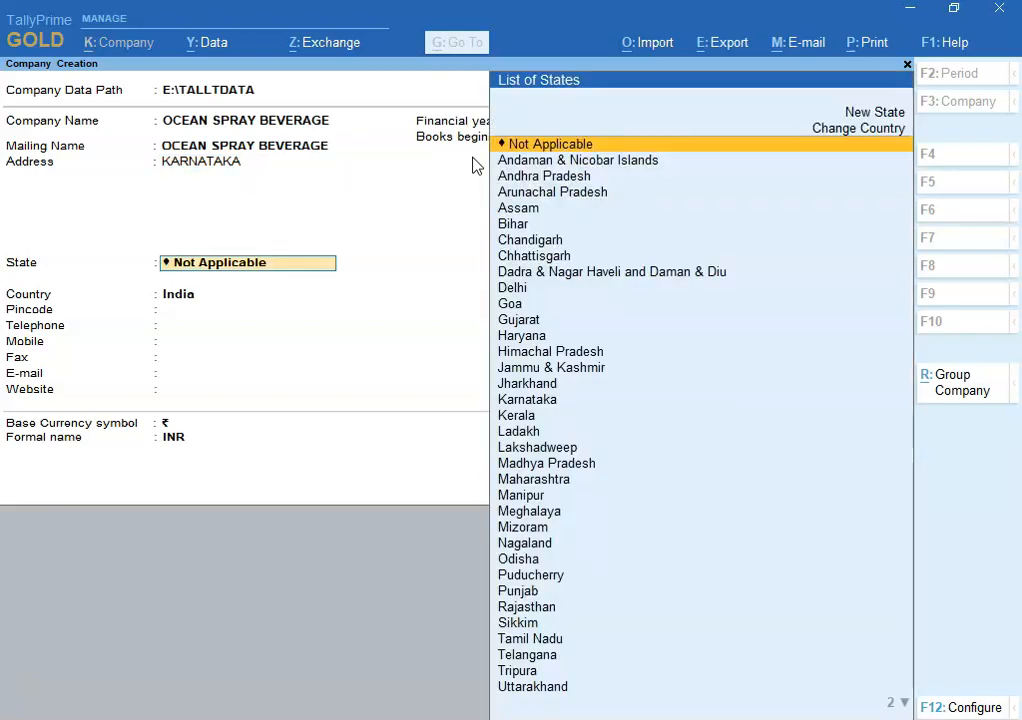
pyautogui.write('KAR')
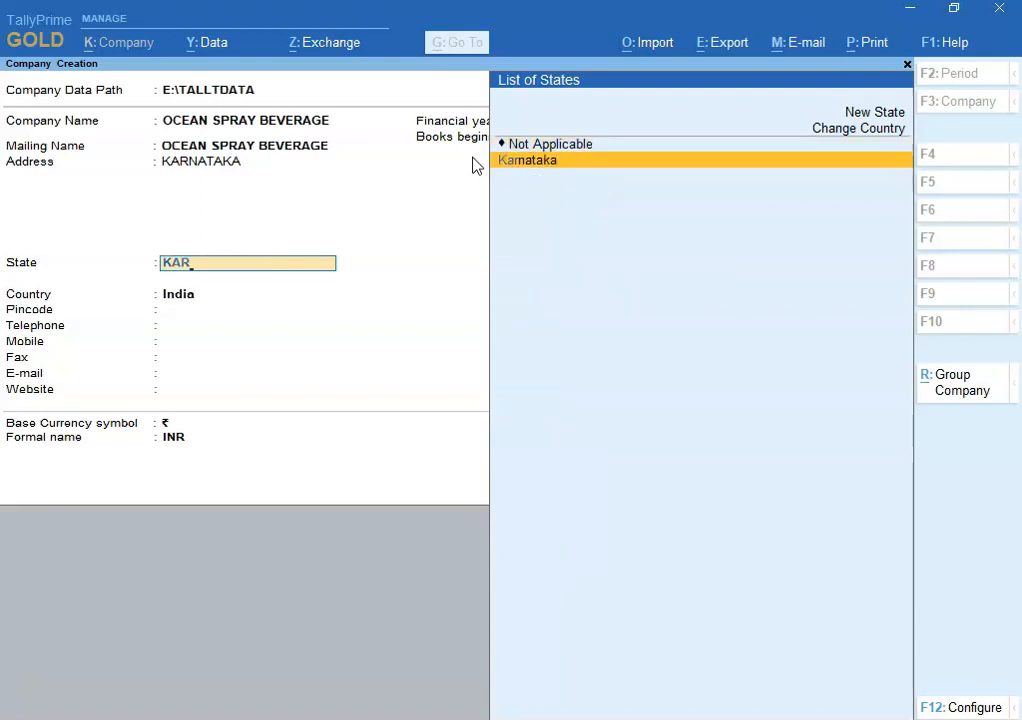
pyautogui.press('Return')
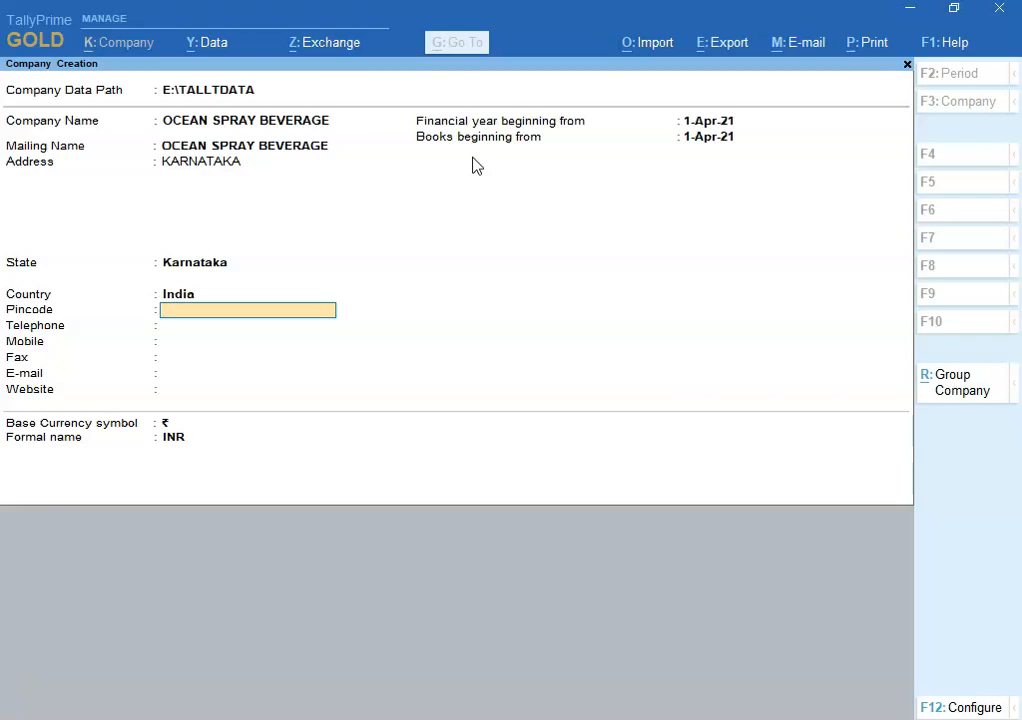
# Step: Leave the pincode, telephone, mobile, fax, e-mail and website fields of the company blank
pyautogui.press('Return')
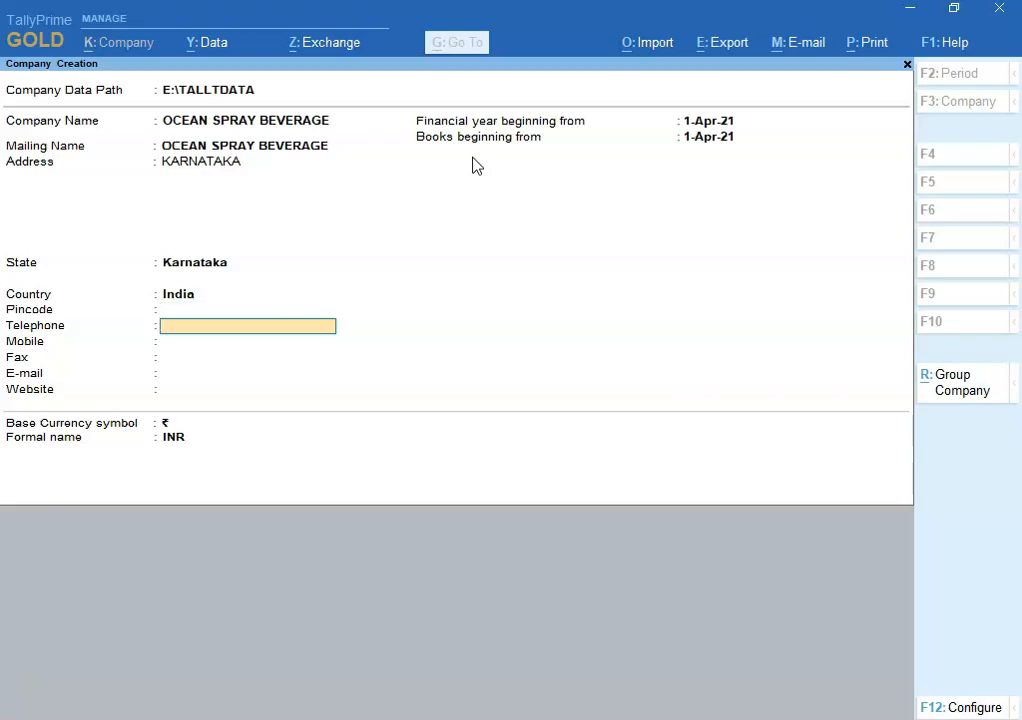
pyautogui.press('Up')
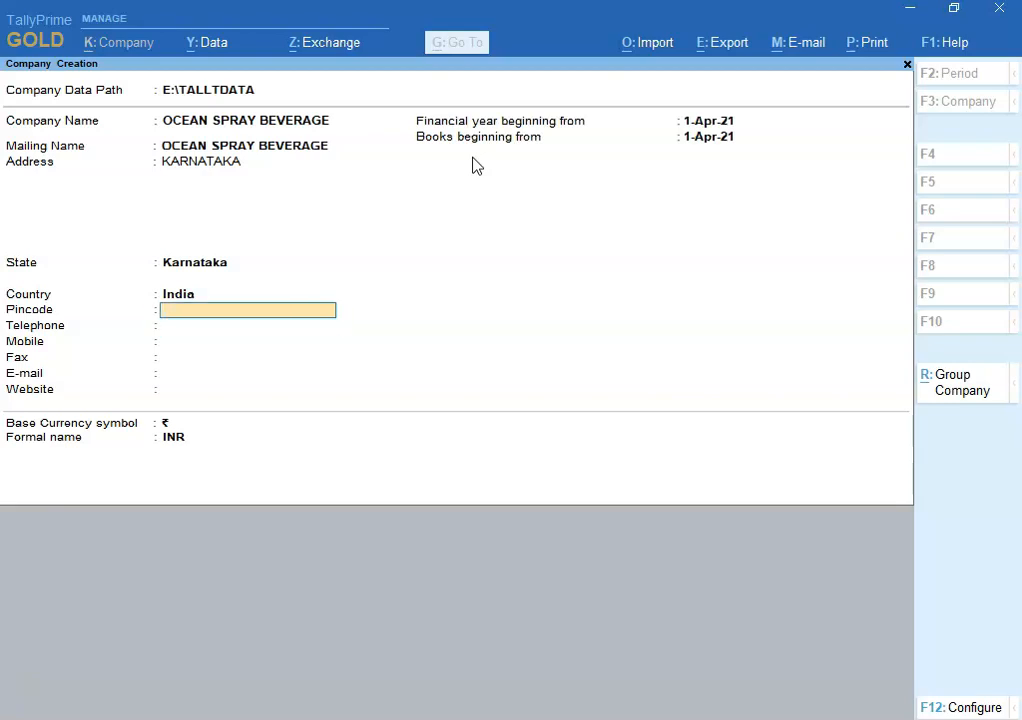
pyautogui.press('Return')
pyautogui.press('Return')
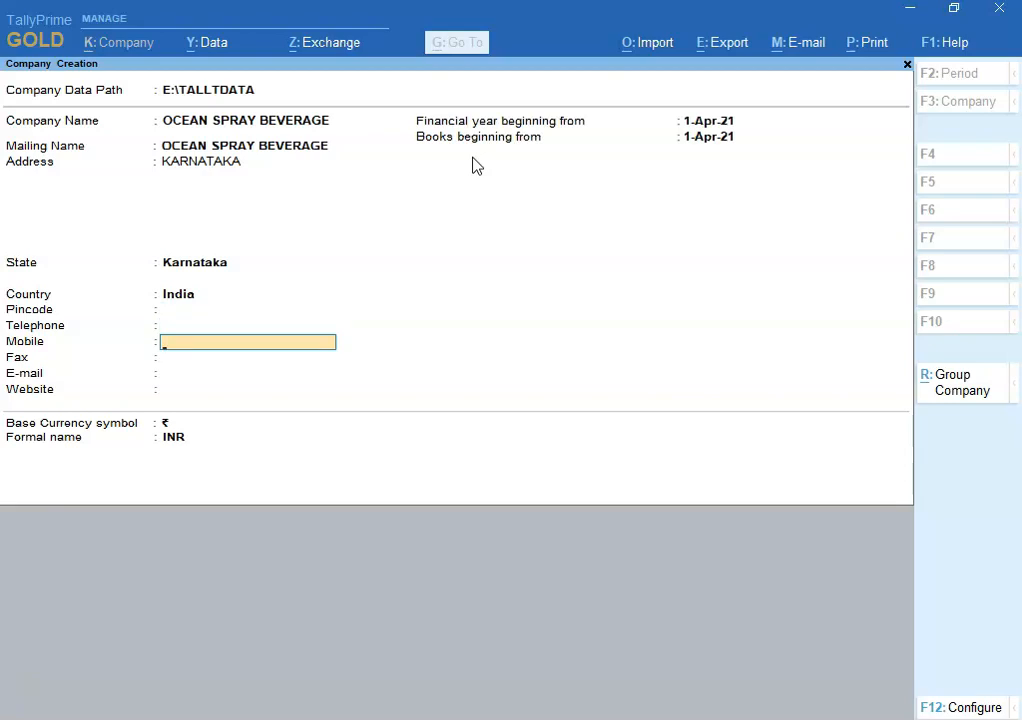
pyautogui.press('Return')
pyautogui.press('Return')
pyautogui.press('Return')
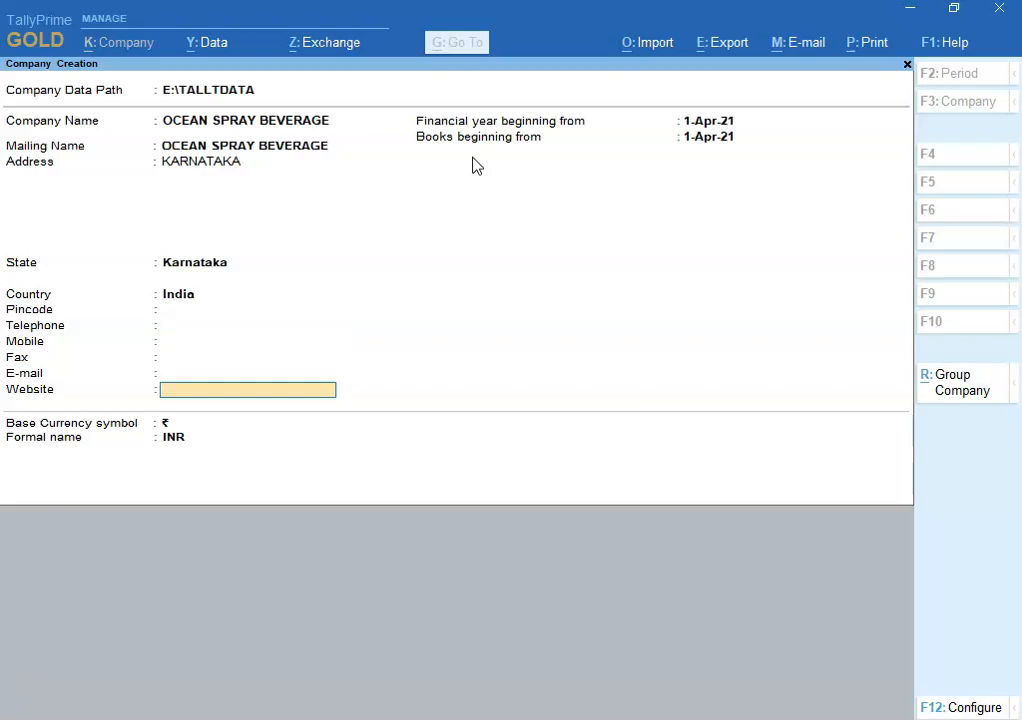
pyautogui.press('Return')
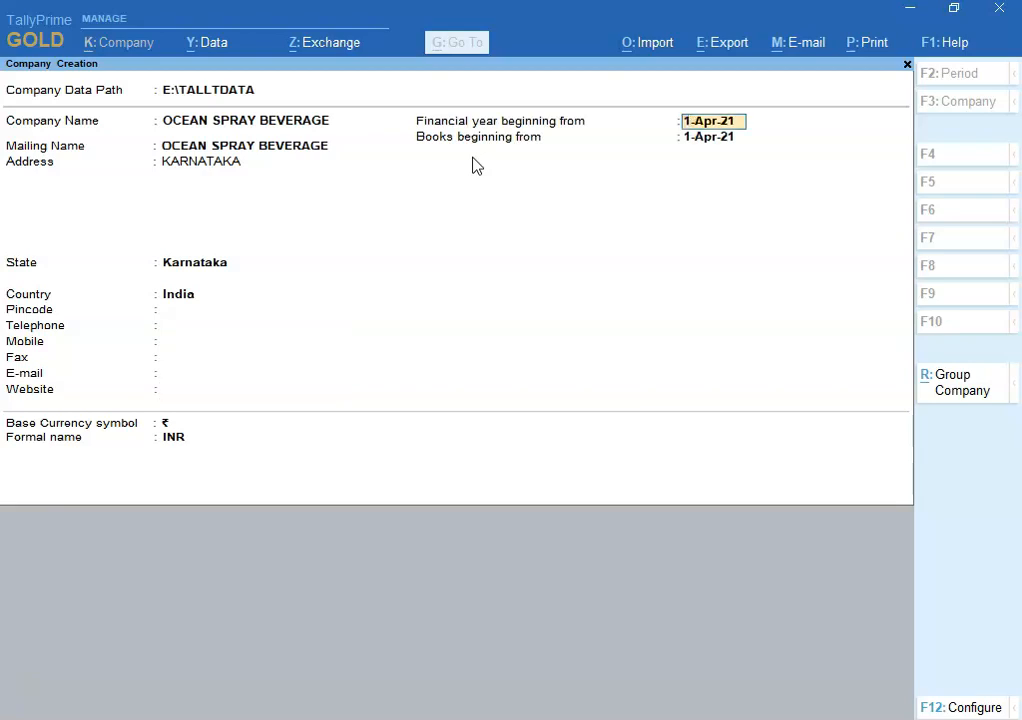
# Step: Keep 1-Apr-21 for the financial year and books, keep ₹ and INR as the currency, and accept the company creation
pyautogui.press('Return')
pyautogui.press('Return')
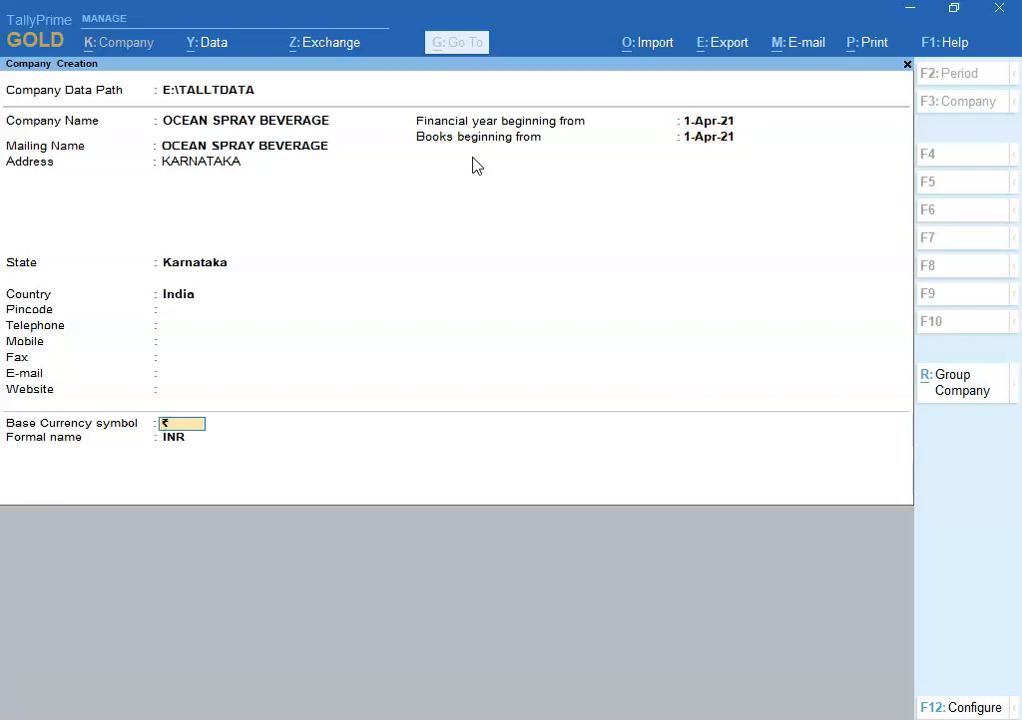
pyautogui.press('Return')
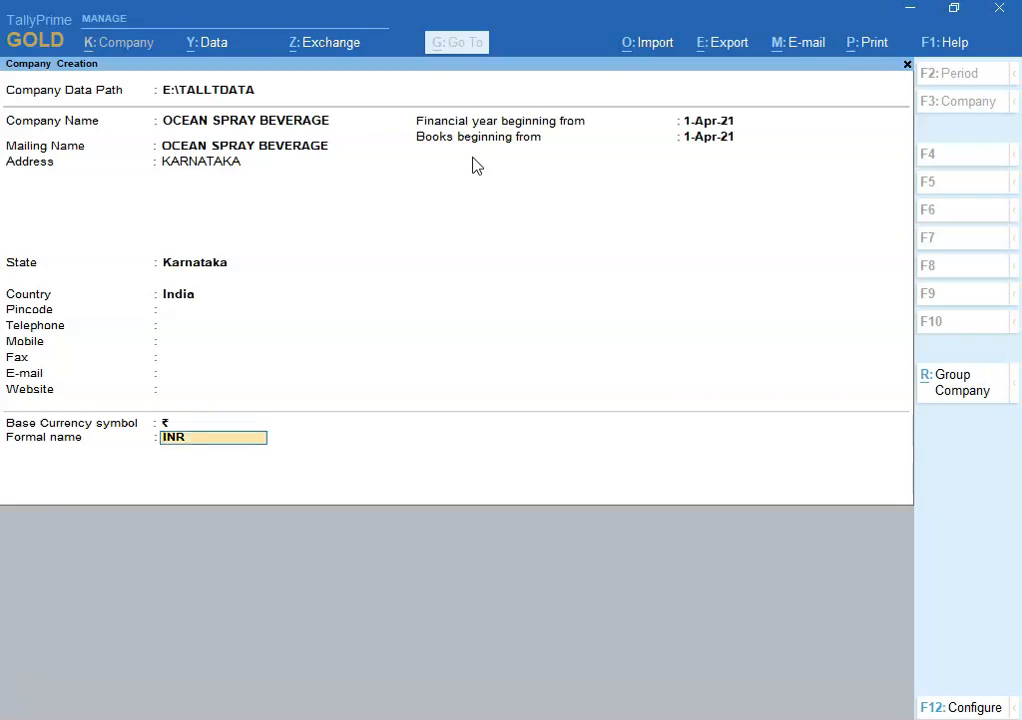
pyautogui.press('Return')
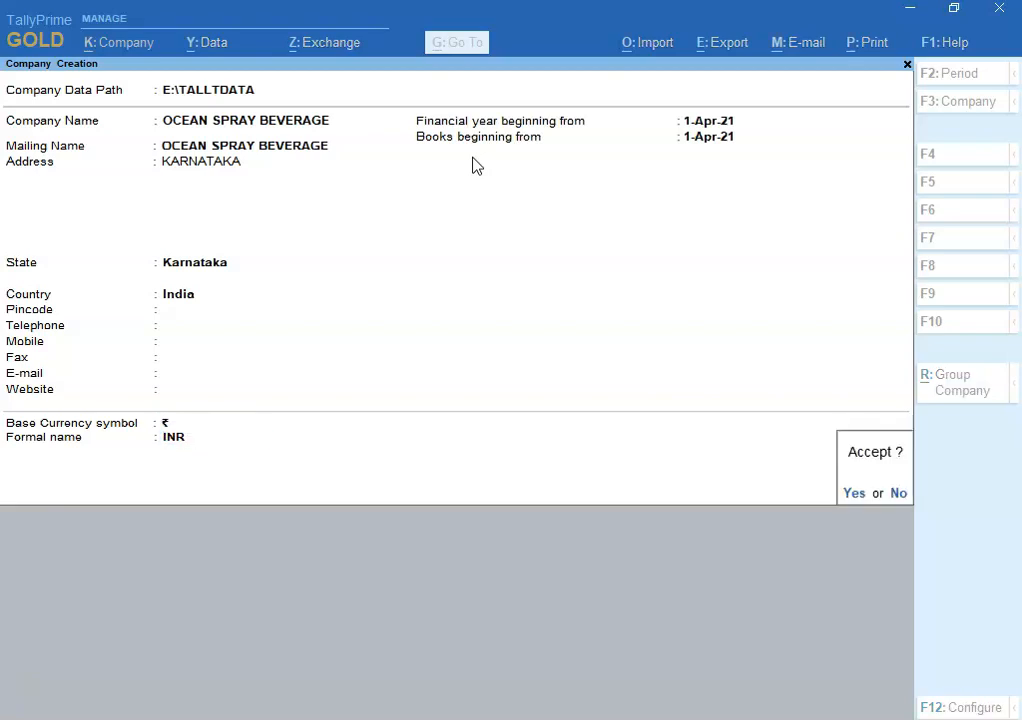
pyautogui.press('Return')
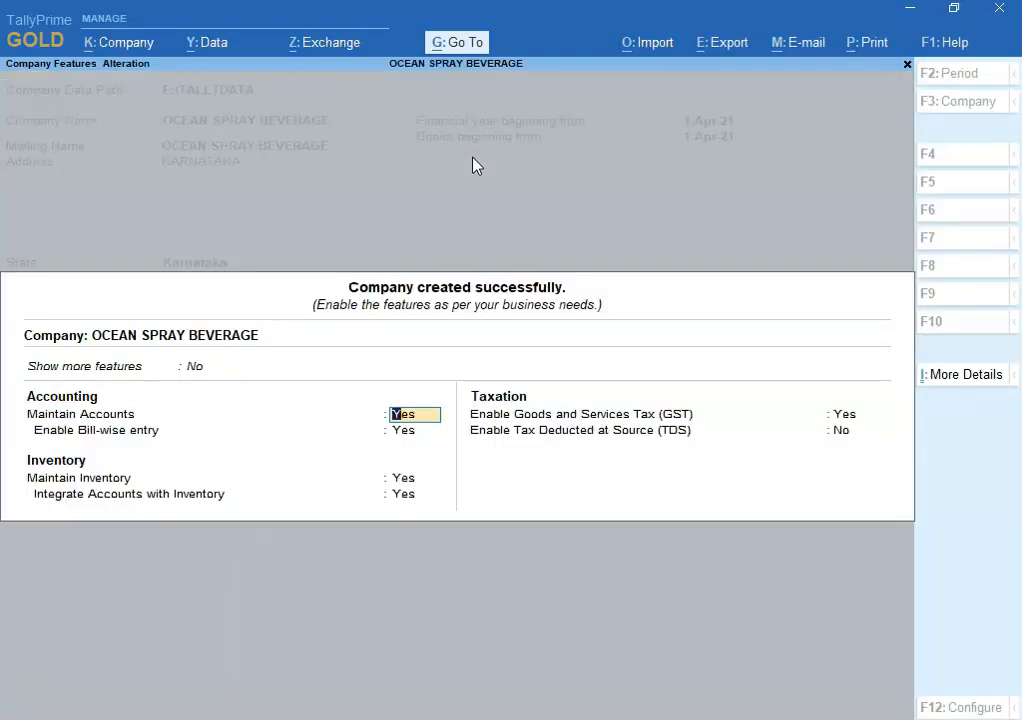
# Step: Keep the accounts, bill-wise entry and inventory features at Yes, and confirm GST as enabled to open the GST details
pyautogui.press('Return')
pyautogui.press('Return')
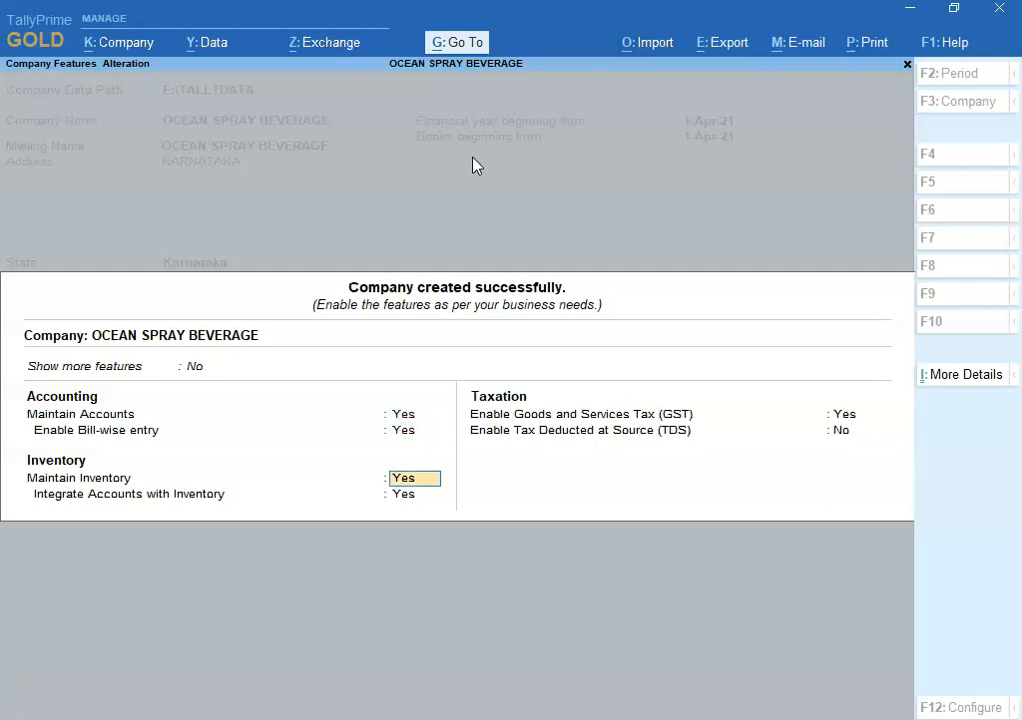
pyautogui.press('Return')
pyautogui.press('Return')
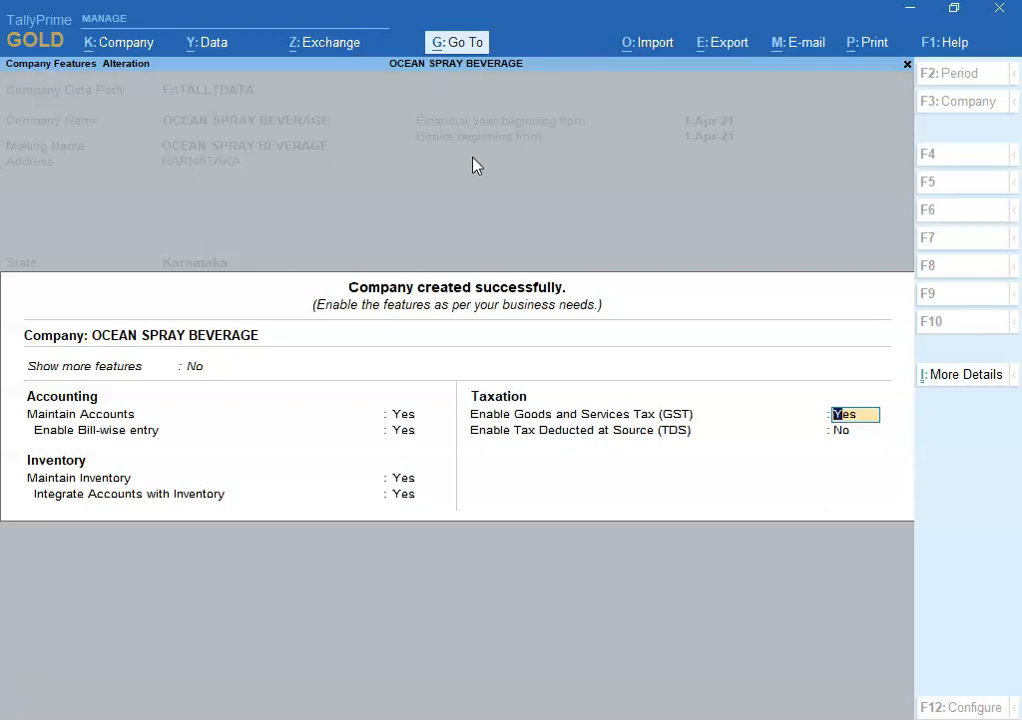
pyautogui.press('Return')
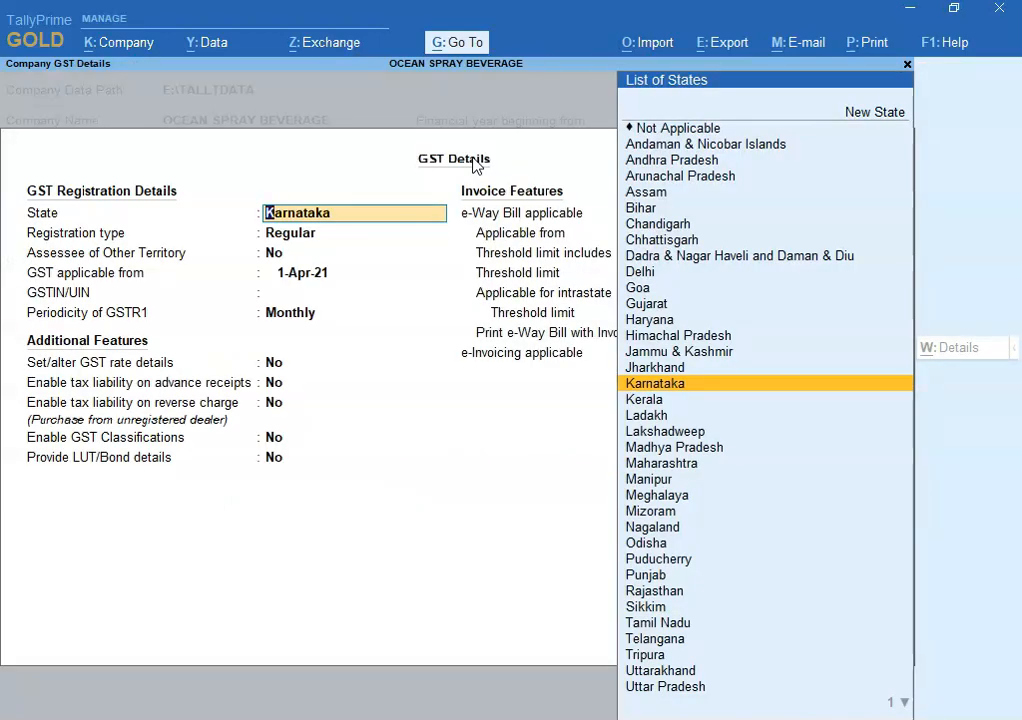
# Step: Accept Karnataka, Regular registration, No for Assessee of Other Territory, and GST applicable from 1-Apr-21
pyautogui.press('Return')
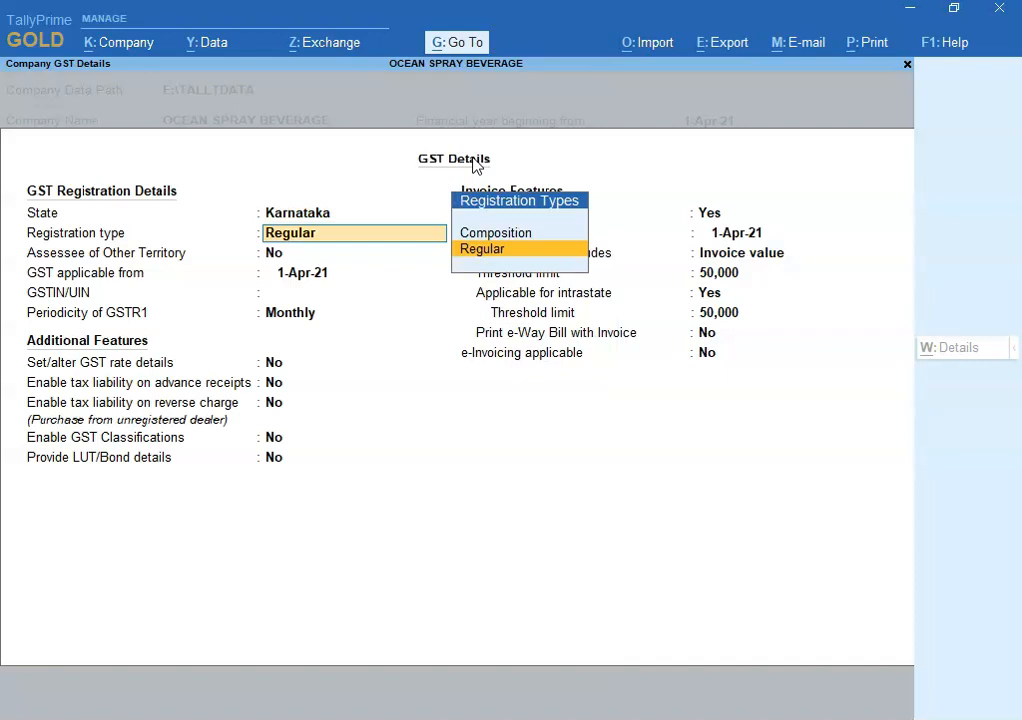
pyautogui.press('Return')
pyautogui.press('Return')
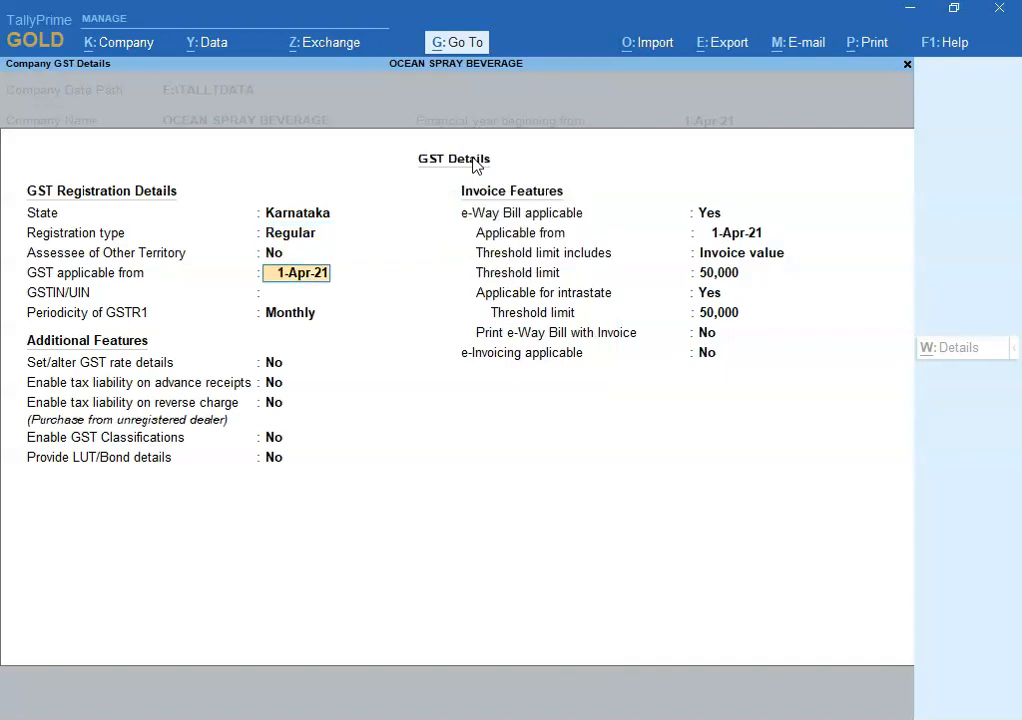
pyautogui.press('Return')
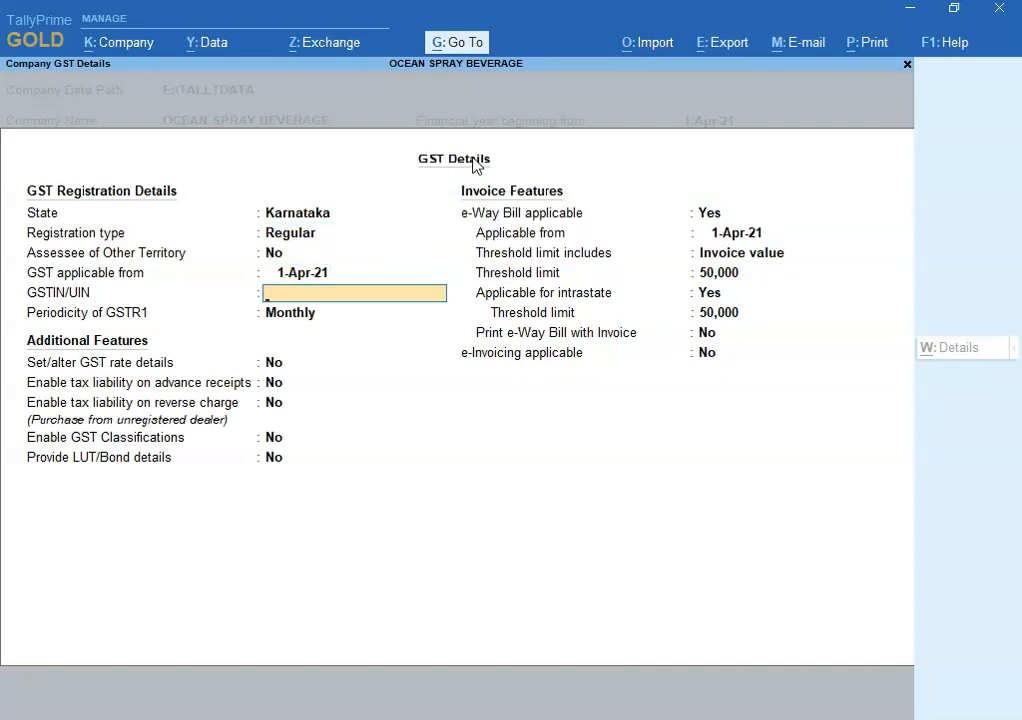
# Step: Copy the company's GST number from the Excel question sheet into the GSTIN/UIN field in TallyPrime and accept it
pyautogui.hotkey('alt', 'Tab')
pyautogui.hotkey('alt', 'Tab')
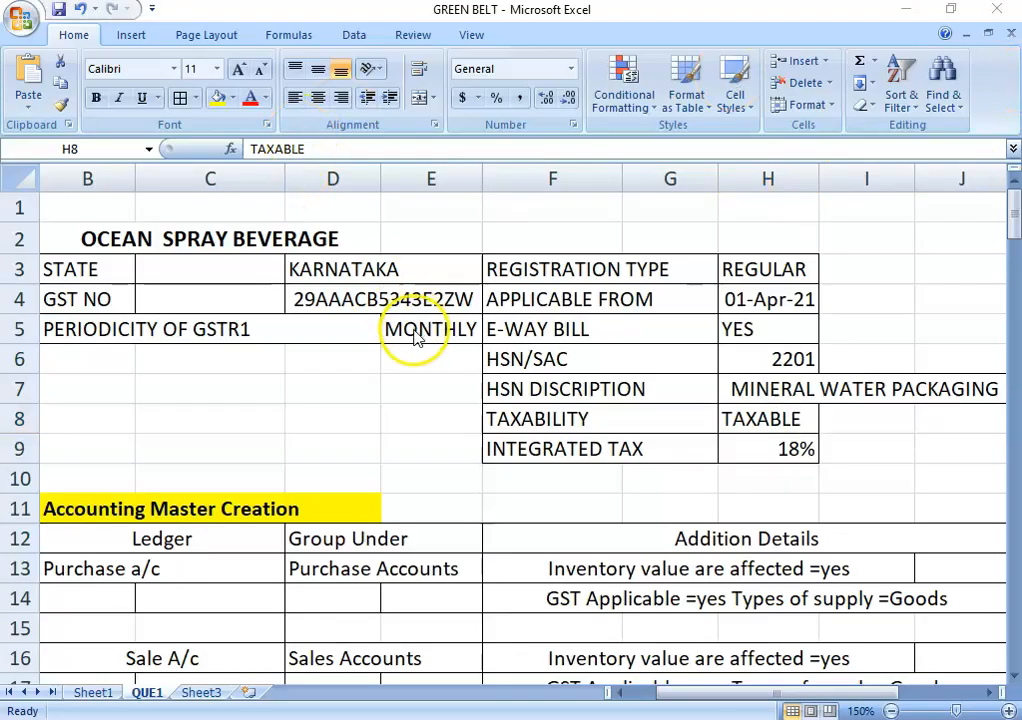
pyautogui.click(388, 300)
pyautogui.hotkey('ctrl', 'c')
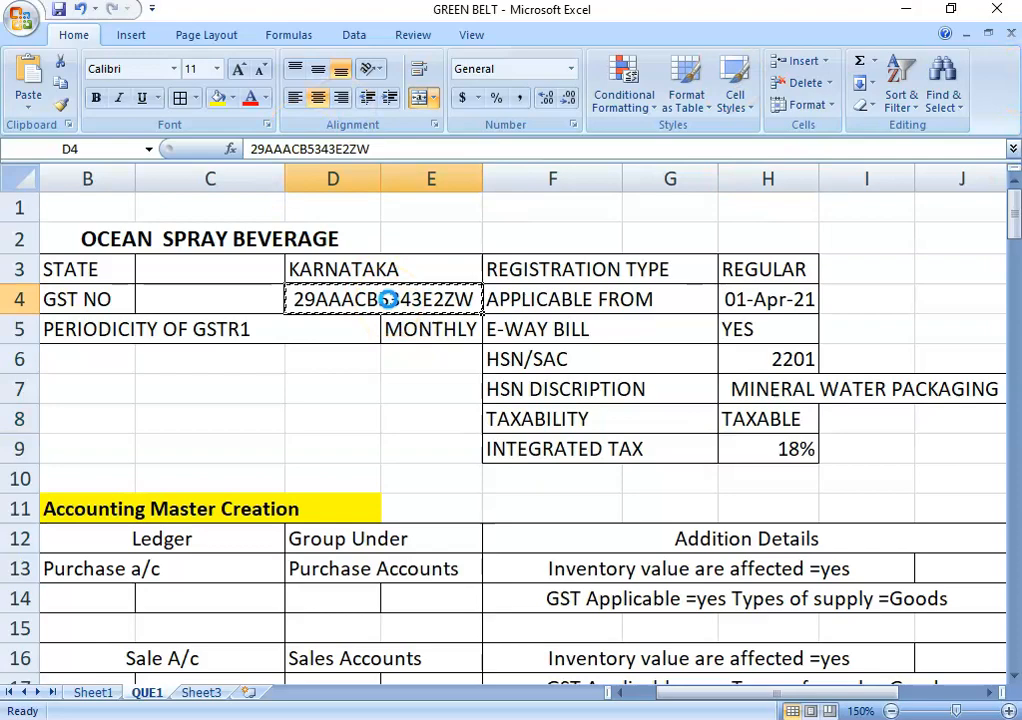
pyautogui.hotkey('alt', 'Tab')
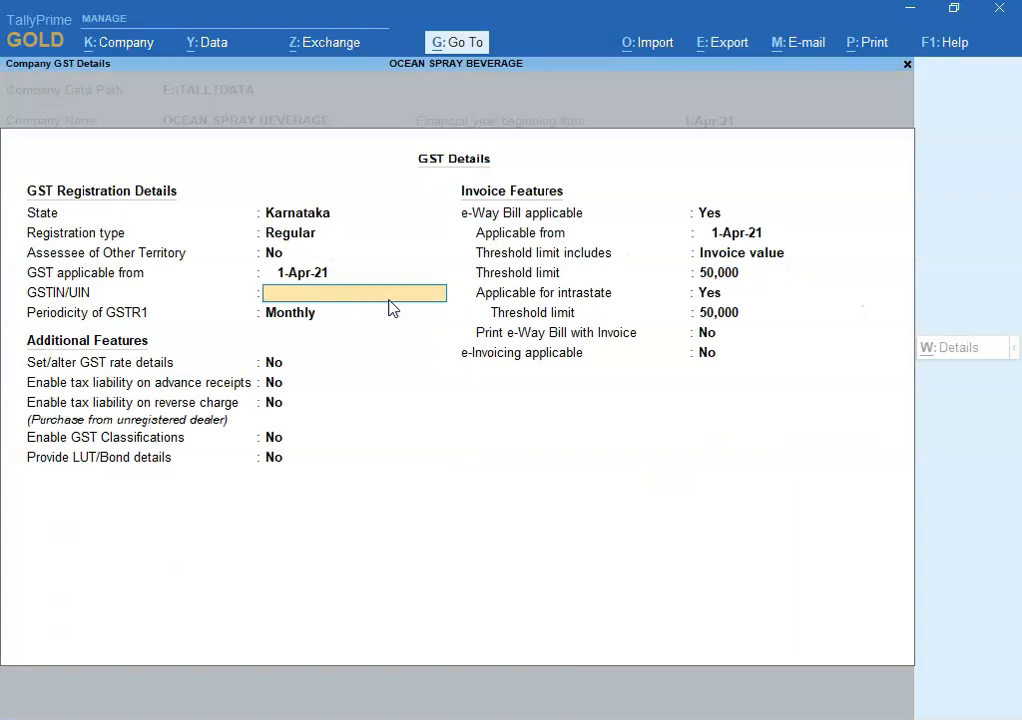
pyautogui.hotkey('ctrl', 'v')
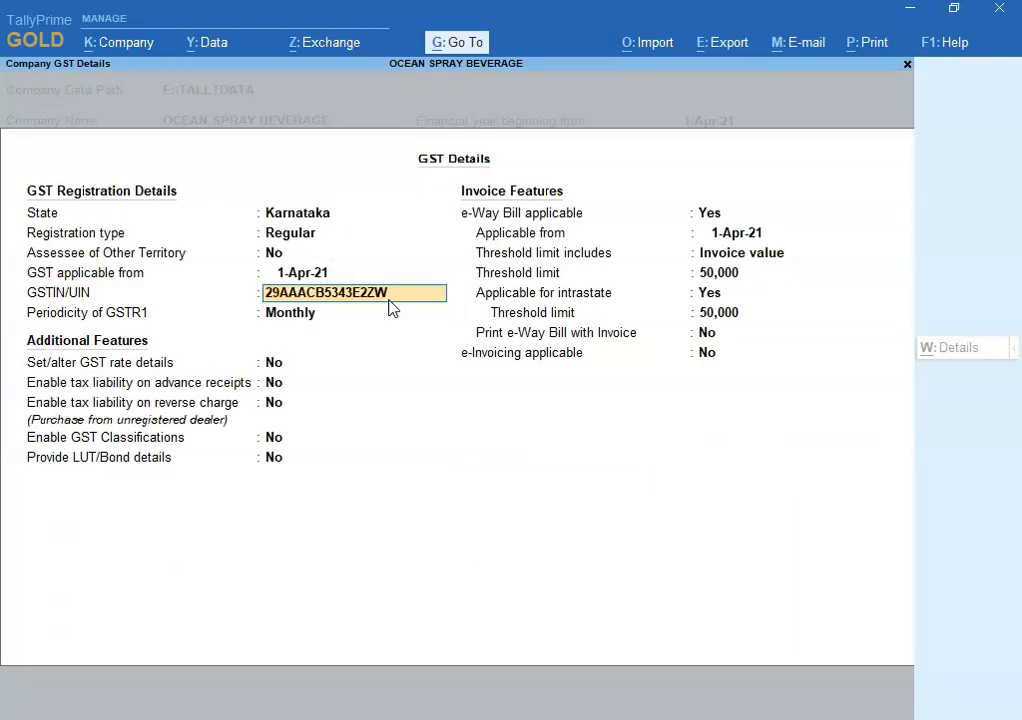
pyautogui.press('Return')
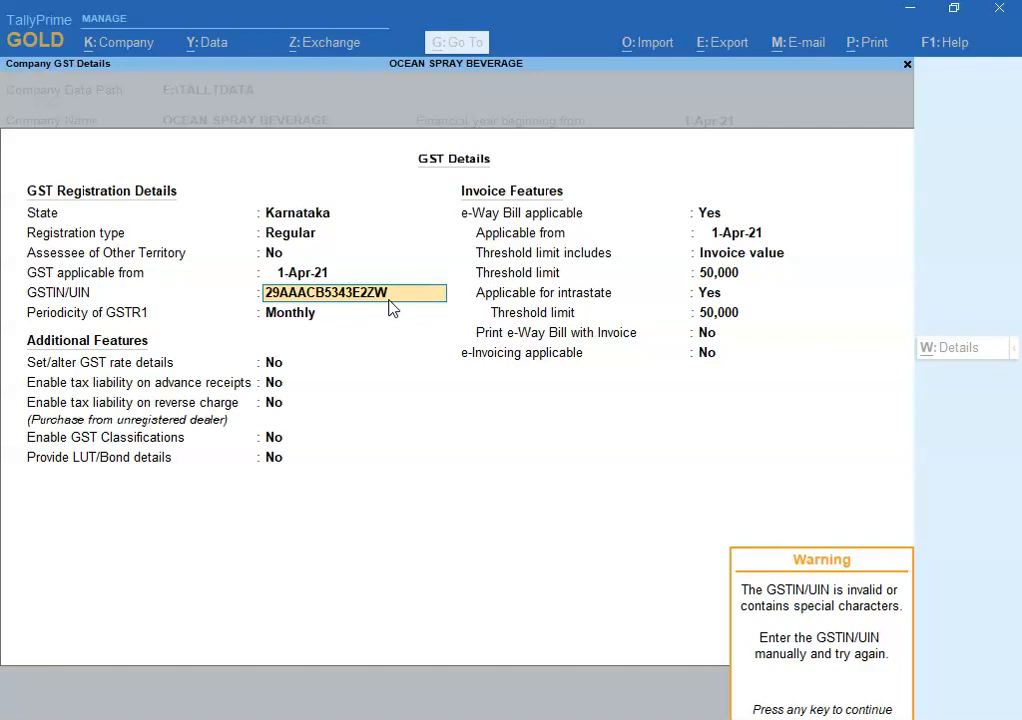
pyautogui.press('Return')
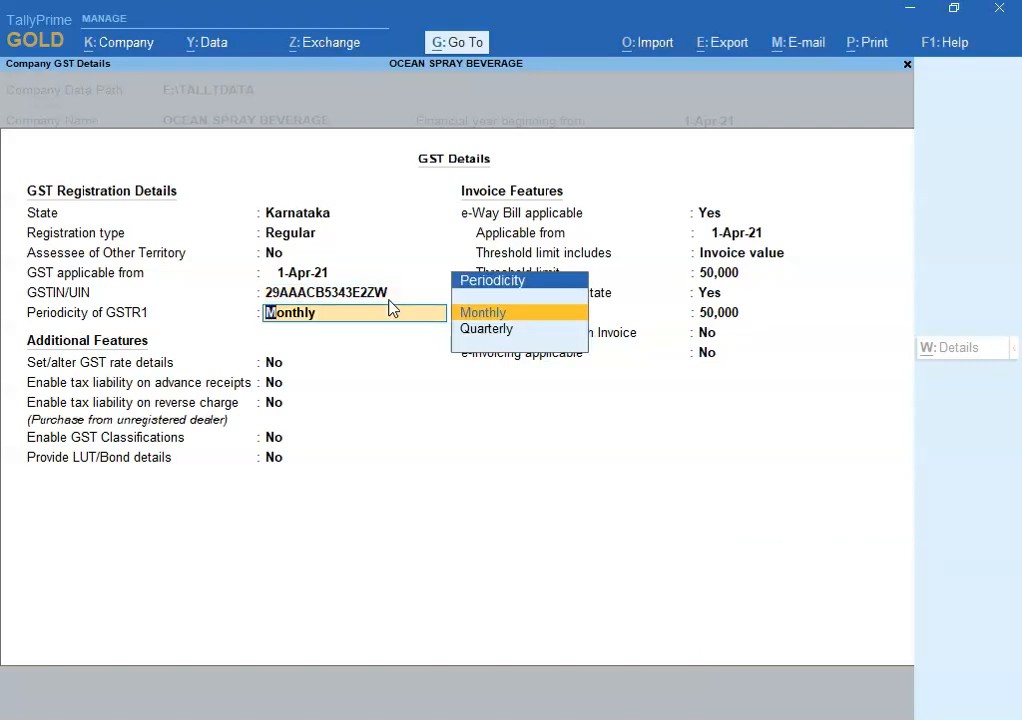
# Step: Keep the GSTR1 periodicity at Monthly and set Set/alter GST rate details to Yes
pyautogui.press('Return')
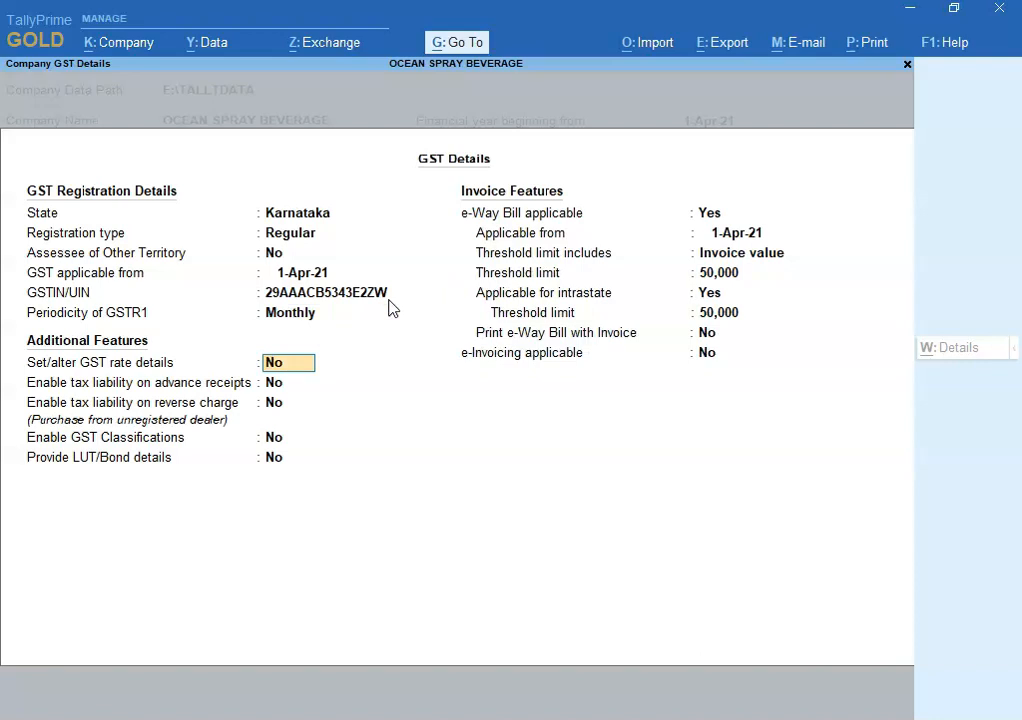
pyautogui.write('Y')
pyautogui.press('Return')
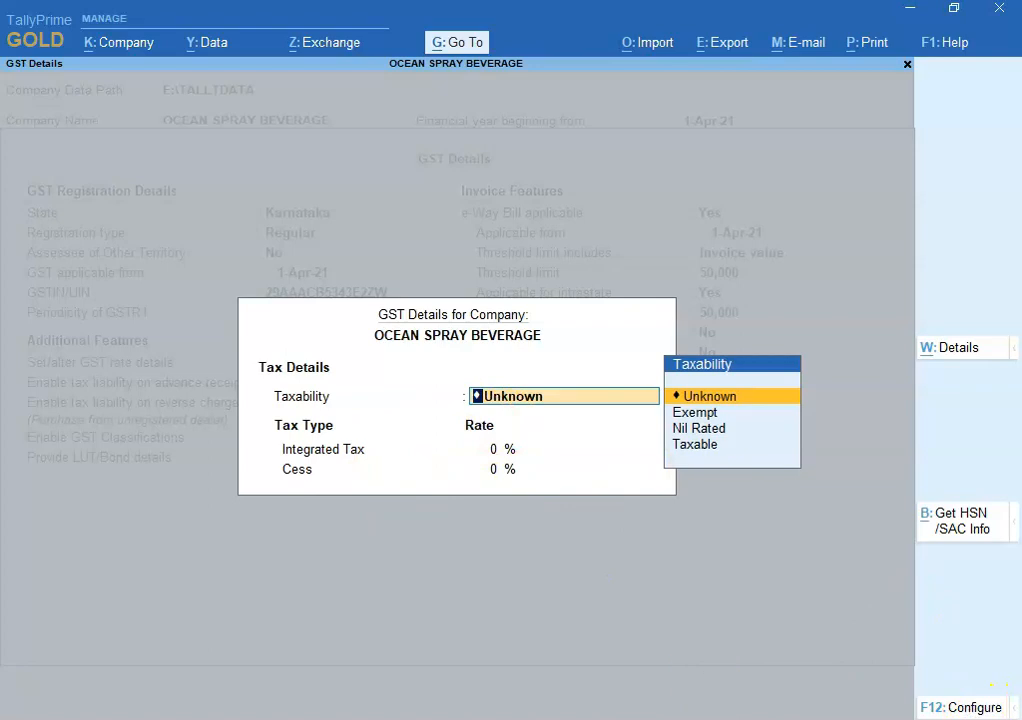
# Step: Configure the company GST rate details to allow HSN/SAC details and show all GST tax types, leaving the other options at No
pyautogui.click(974, 710)
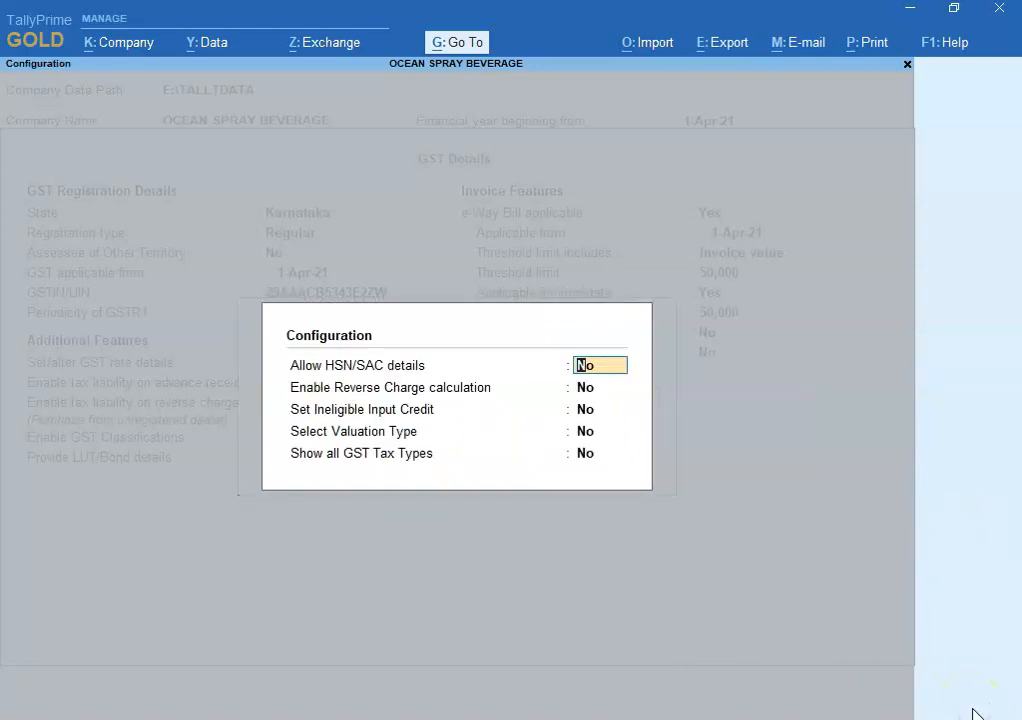
pyautogui.write('Y')
pyautogui.press('Return')
pyautogui.press('Return')
pyautogui.press('Return')
pyautogui.press('Return')
pyautogui.write('Y')
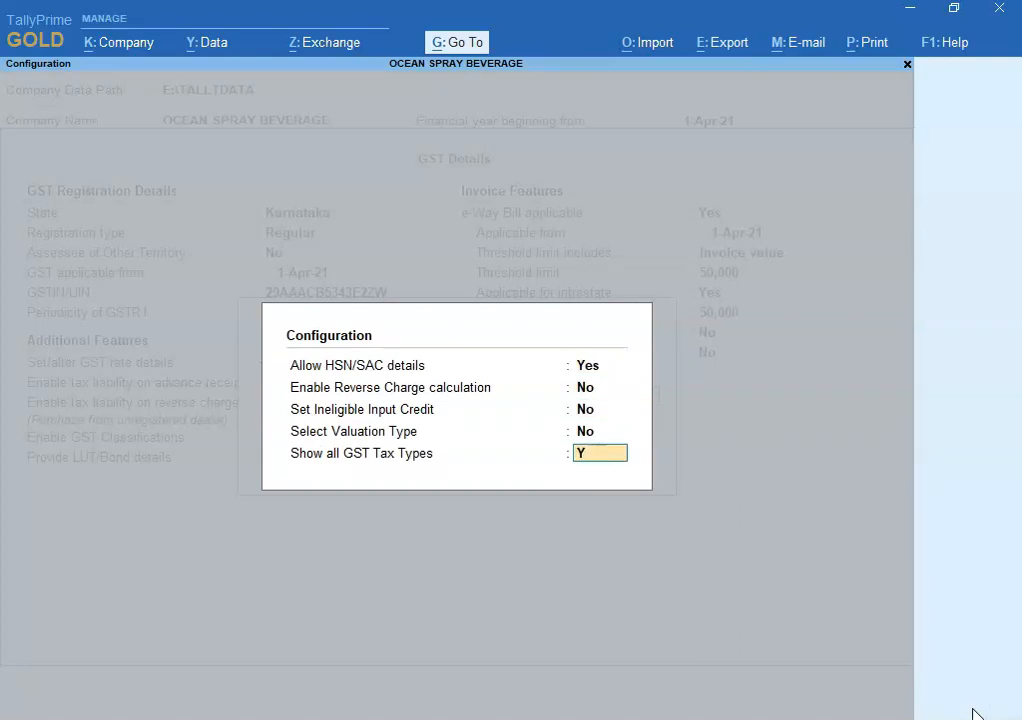
pyautogui.press('Return')
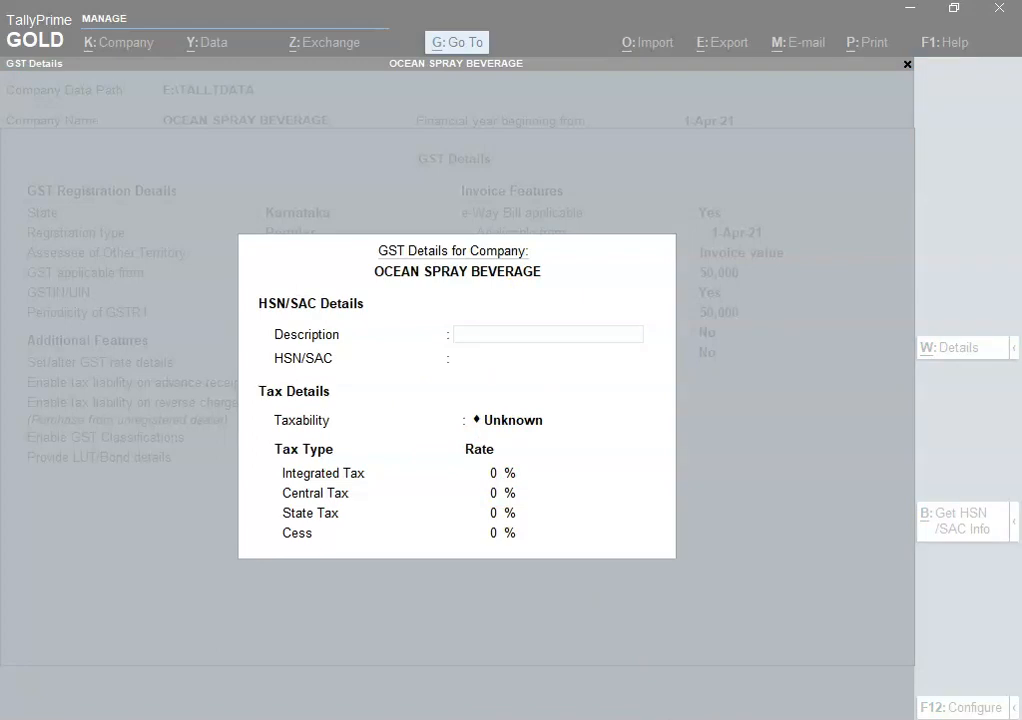
# Step: Copy the HSN description MINERAL WATER PACKAGING from the Excel question sheet into TallyPrime's Description field and enter HSN/SAC 2201
pyautogui.moveTo(484, 712)
pyautogui.click(468, 634)
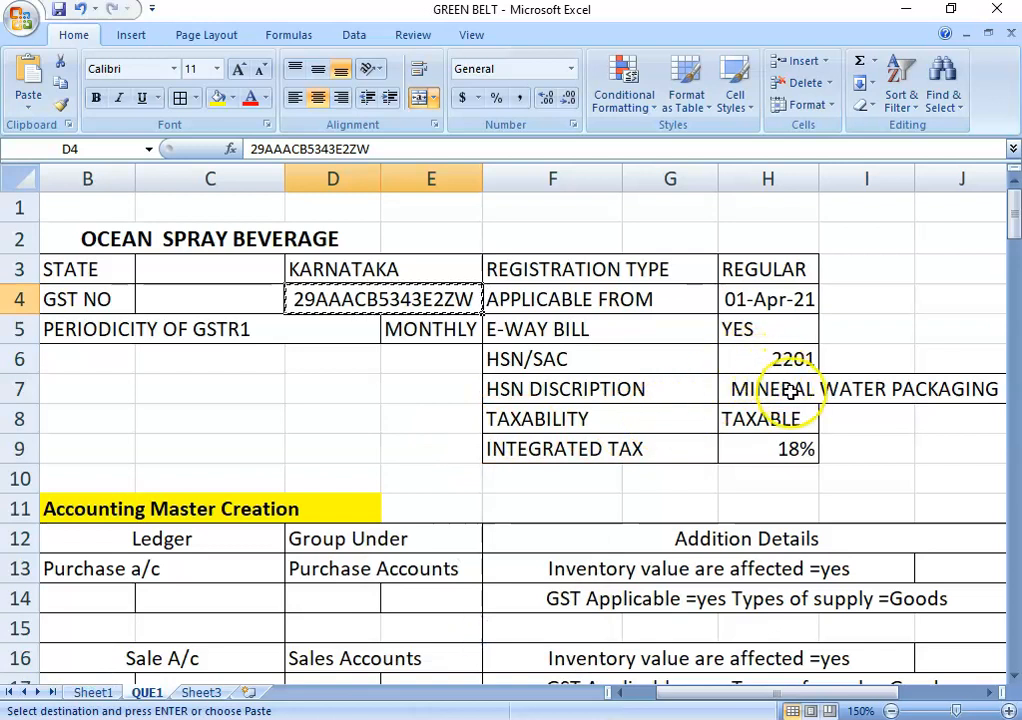
pyautogui.click(790, 392)
pyautogui.hotkey('ctrl', 'c')
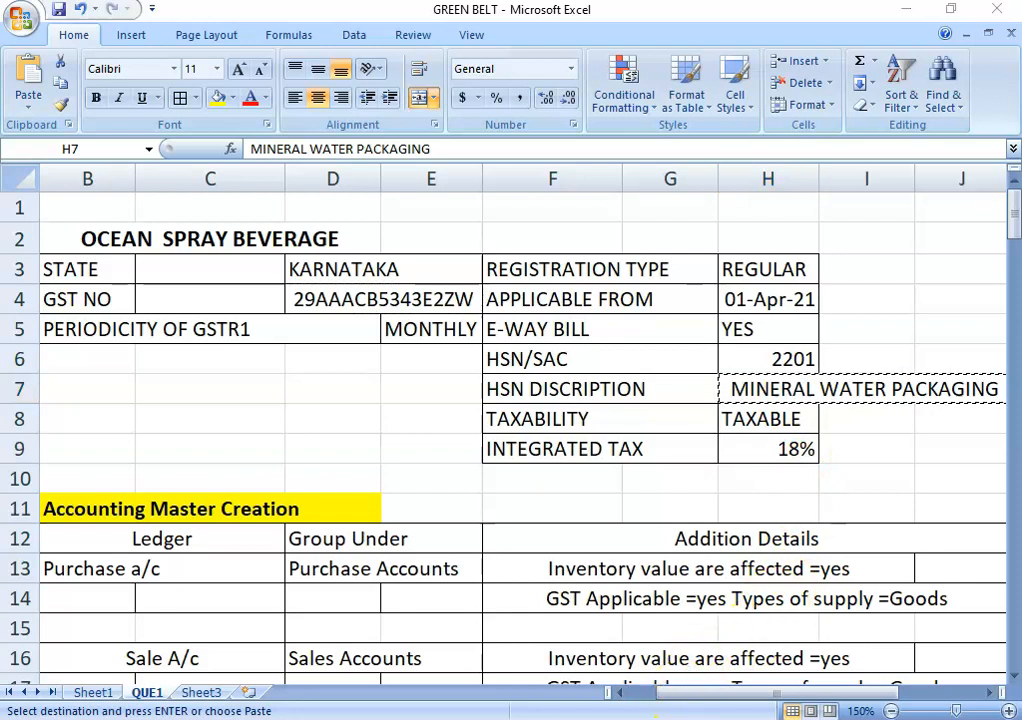
pyautogui.hotkey('alt', 'Tab')
pyautogui.click(482, 626)
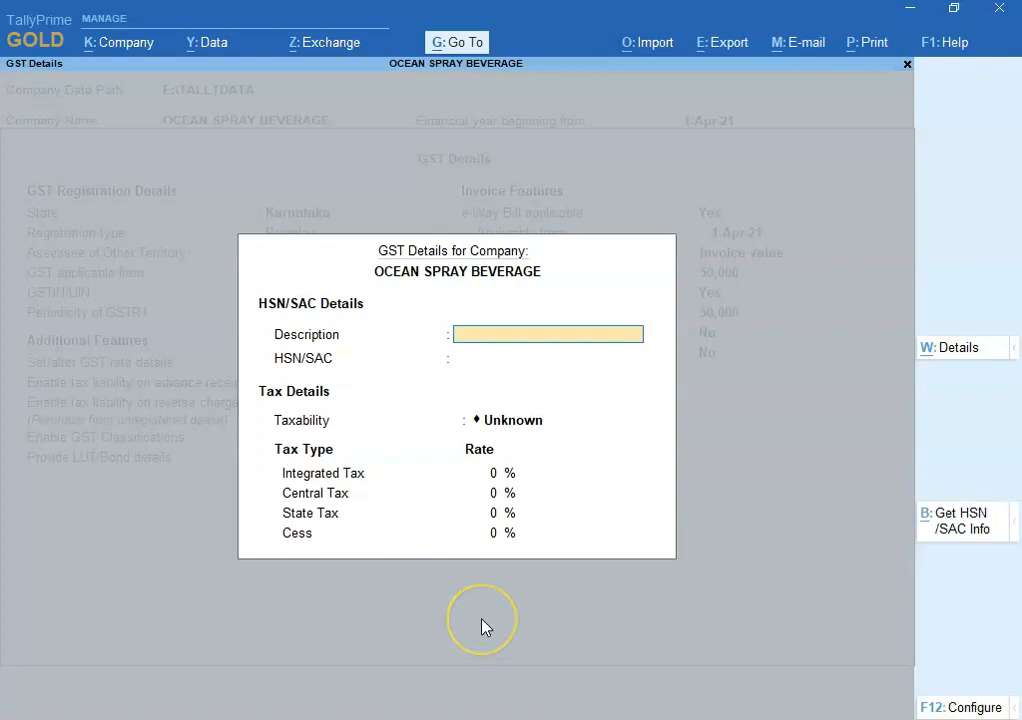
pyautogui.hotkey('ctrl', 'alt', 'v')
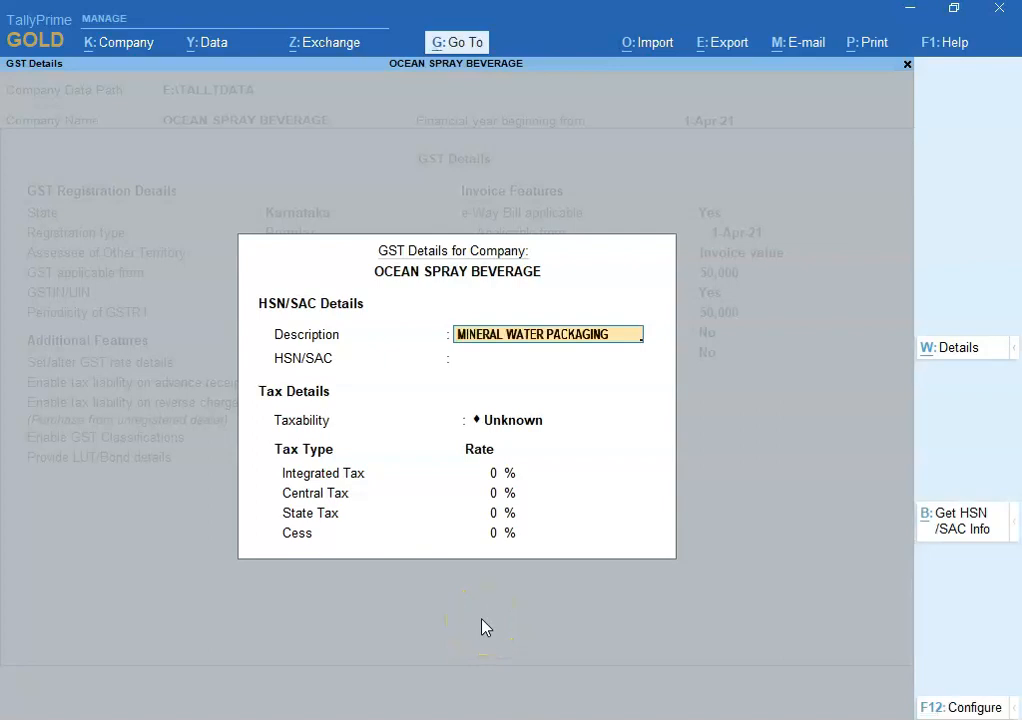
pyautogui.press('Return')
pyautogui.write('2201')
pyautogui.press('Return')
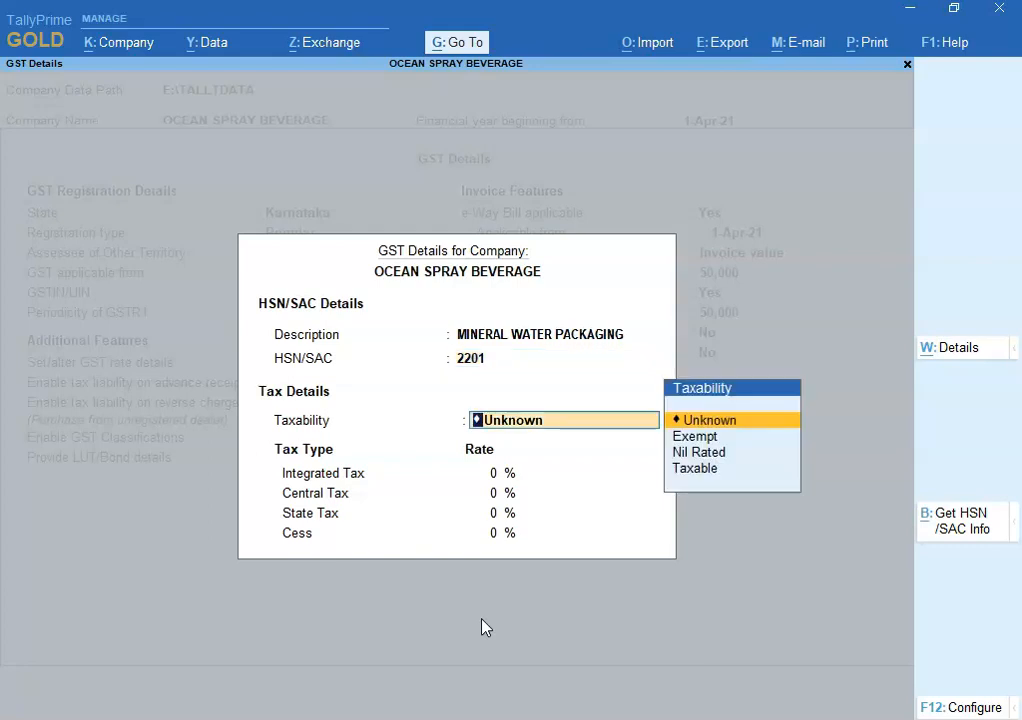
# Step: Set Taxability to Taxable with Integrated Tax 18%, and accept 9% Central Tax, 9% State Tax and 0% Cess
pyautogui.press('Down')
pyautogui.press('Down')
pyautogui.press('Down')
pyautogui.press('Return')
pyautogui.write('18')
pyautogui.press('Return')
pyautogui.press('Return')
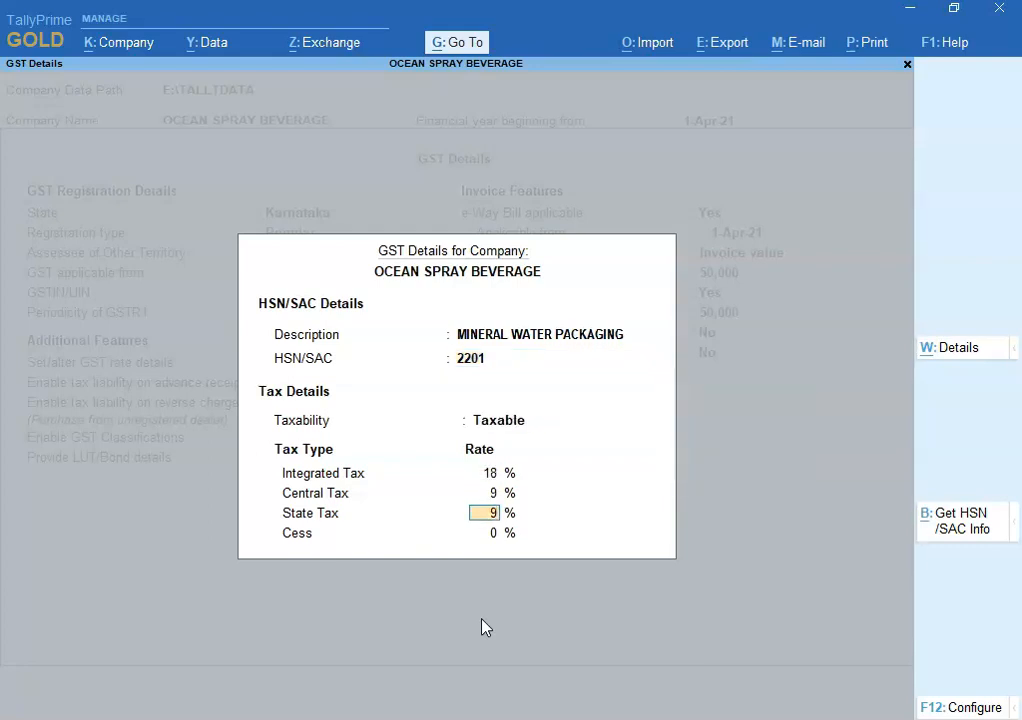
pyautogui.press('Return')
pyautogui.press('Return')
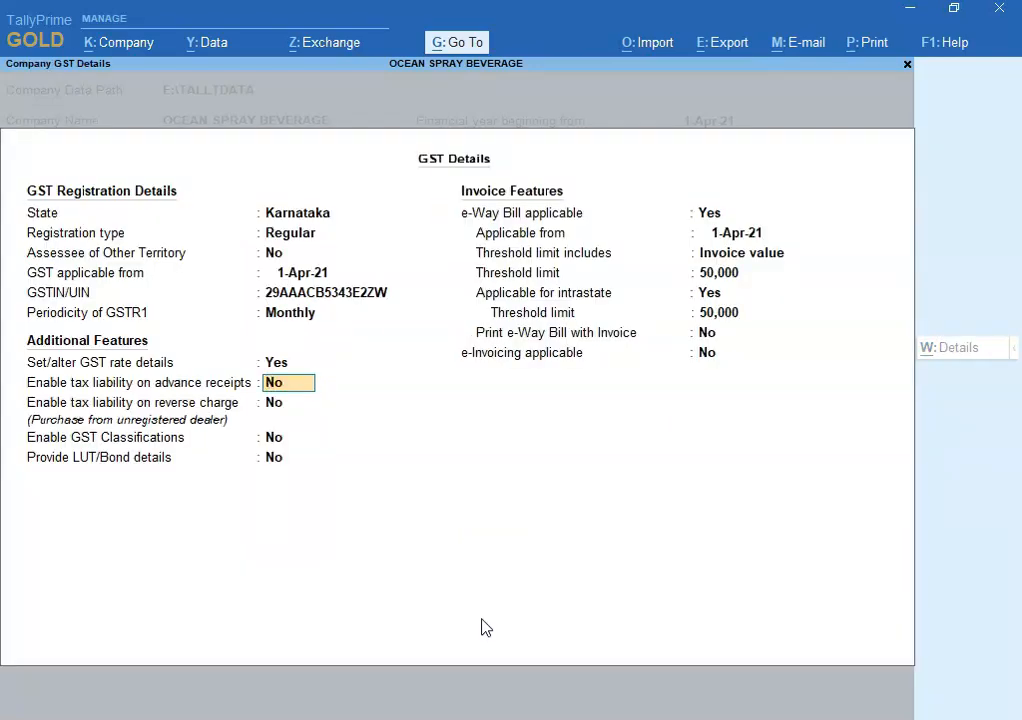
# Step: Keep tax liability on advance receipts and reverse charge, GST Classifications and LUT/Bond details at No
pyautogui.press('Return')
pyautogui.press('Return')
pyautogui.press('Return')
pyautogui.press('Return')
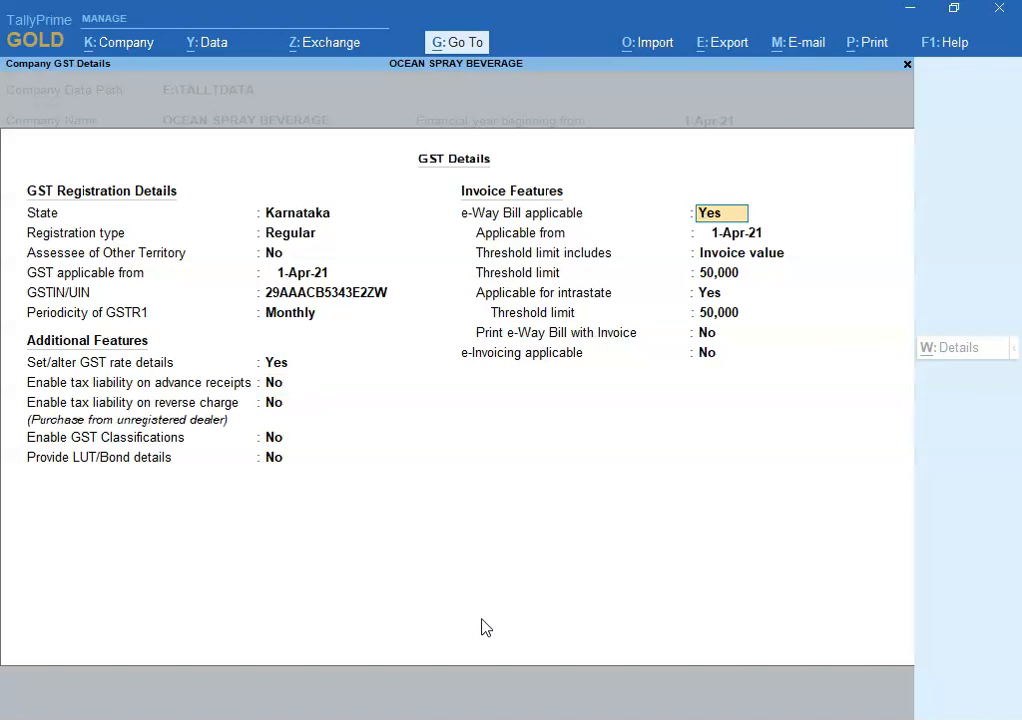
# Step: Accept e-Way Bill from 1-Apr-21 with Invoice value and 50,000 limits, keep e-Way Bill printing and e-Invoicing at No, and leave TDS disabled
pyautogui.press('Return')
pyautogui.press('Return')
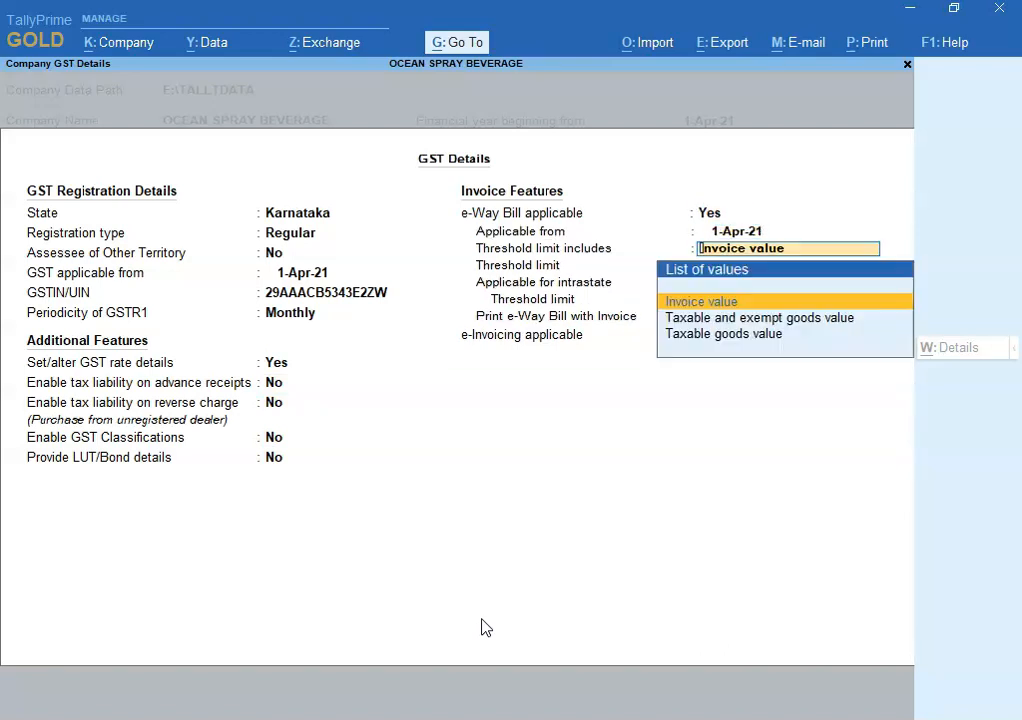
pyautogui.press('Return')
pyautogui.press('Return')
pyautogui.press('Return')
pyautogui.press('Return')
pyautogui.press('Return')
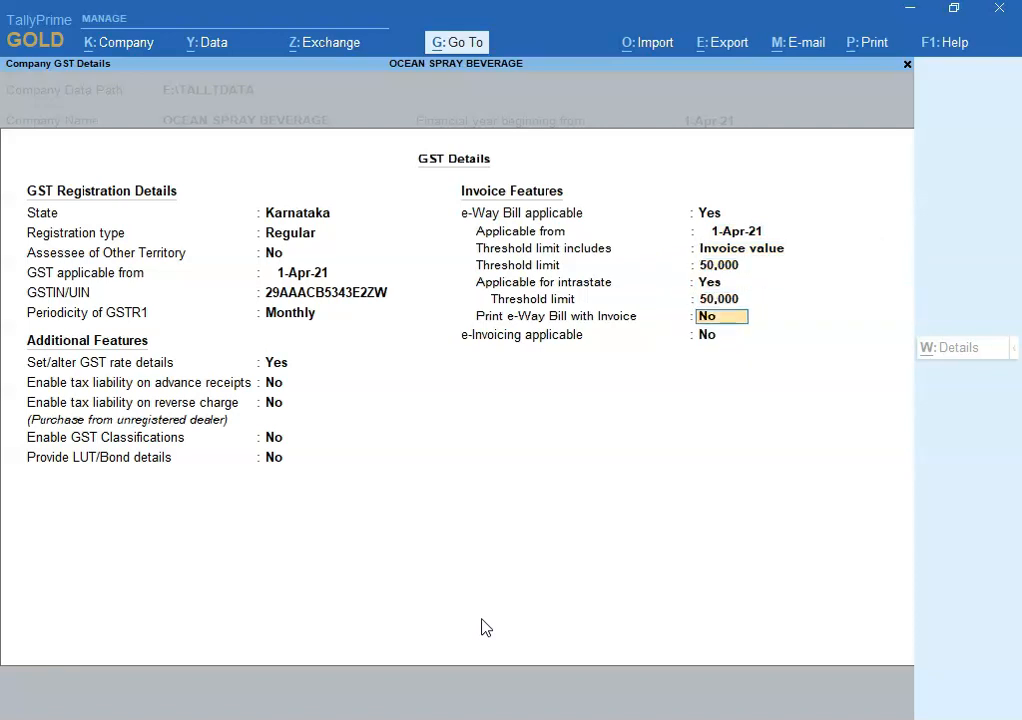
pyautogui.press('Return')
pyautogui.press('Return')
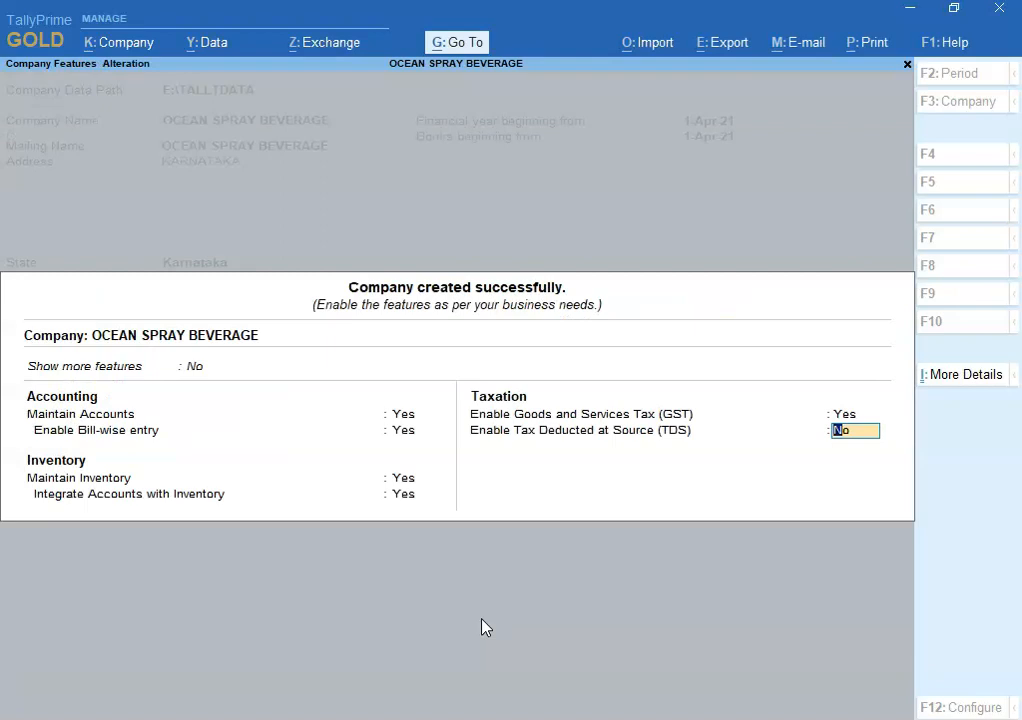
pyautogui.press('Return')
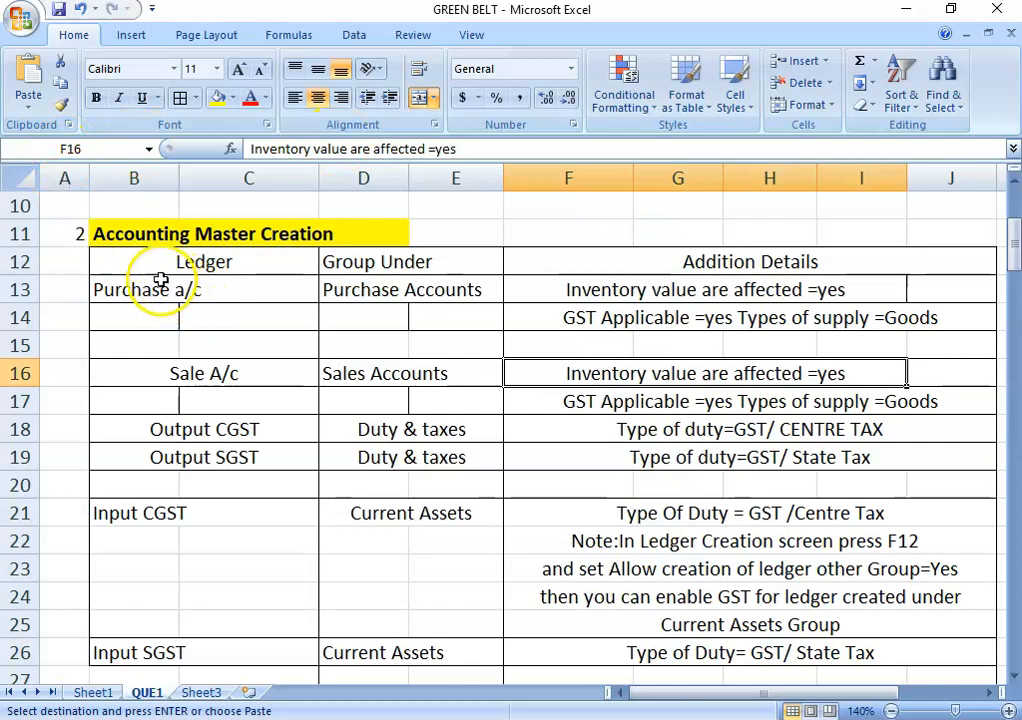
# Step: Check the Purchase a/c ledger's group and additional details in the Excel question sheet, and open master creation in TallyPrime
pyautogui.click(158, 283)
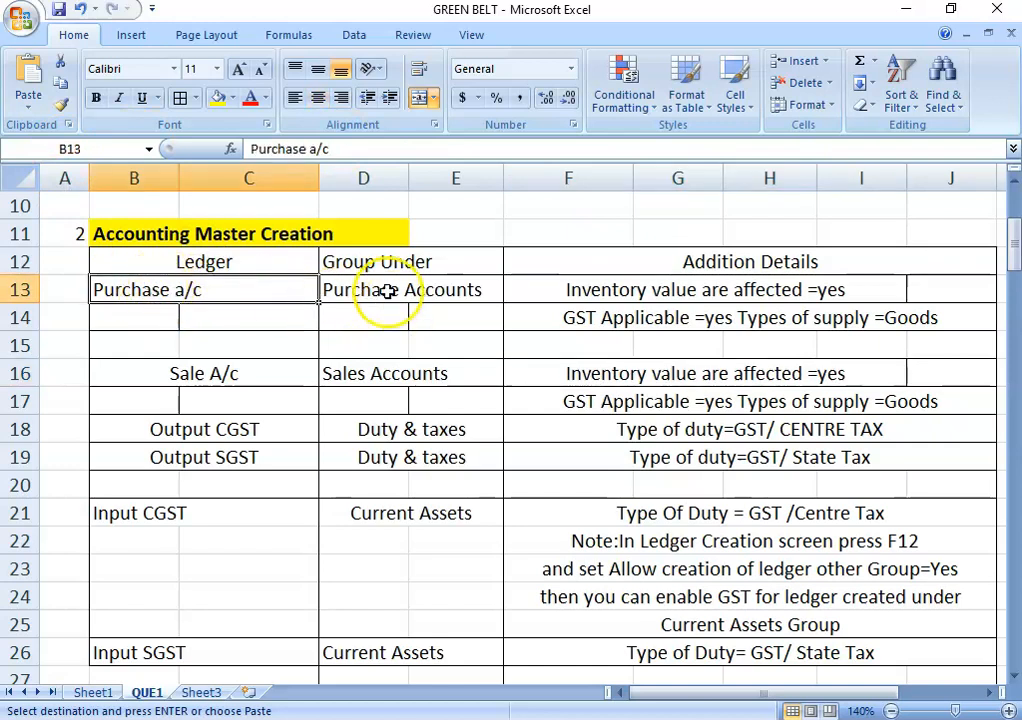
pyautogui.click(418, 291)
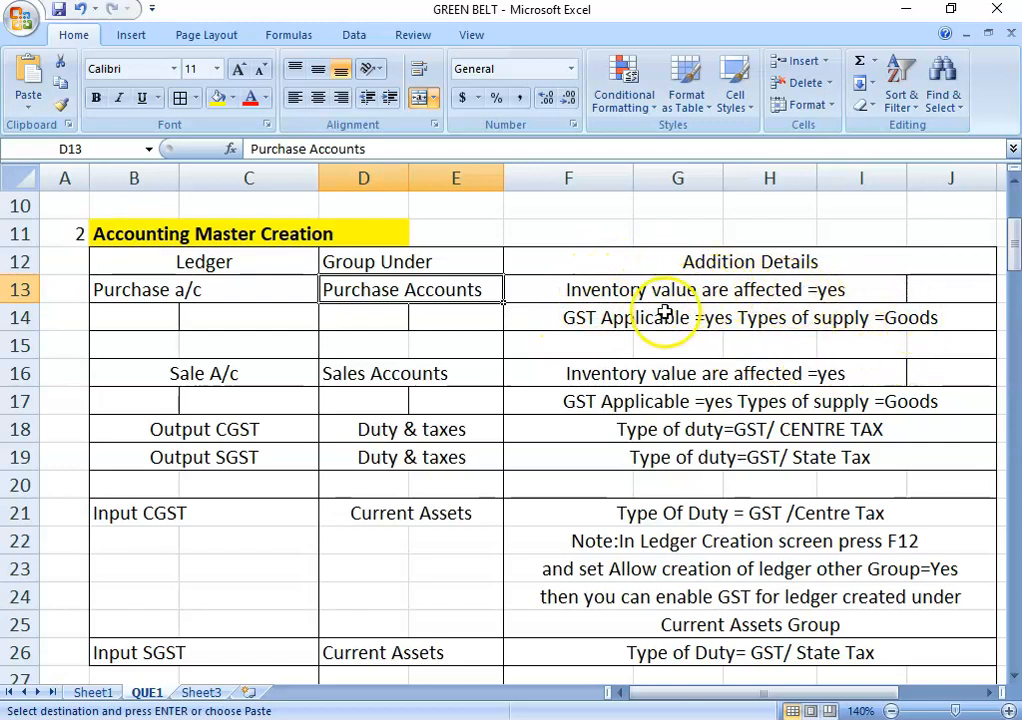
pyautogui.click(201, 292)
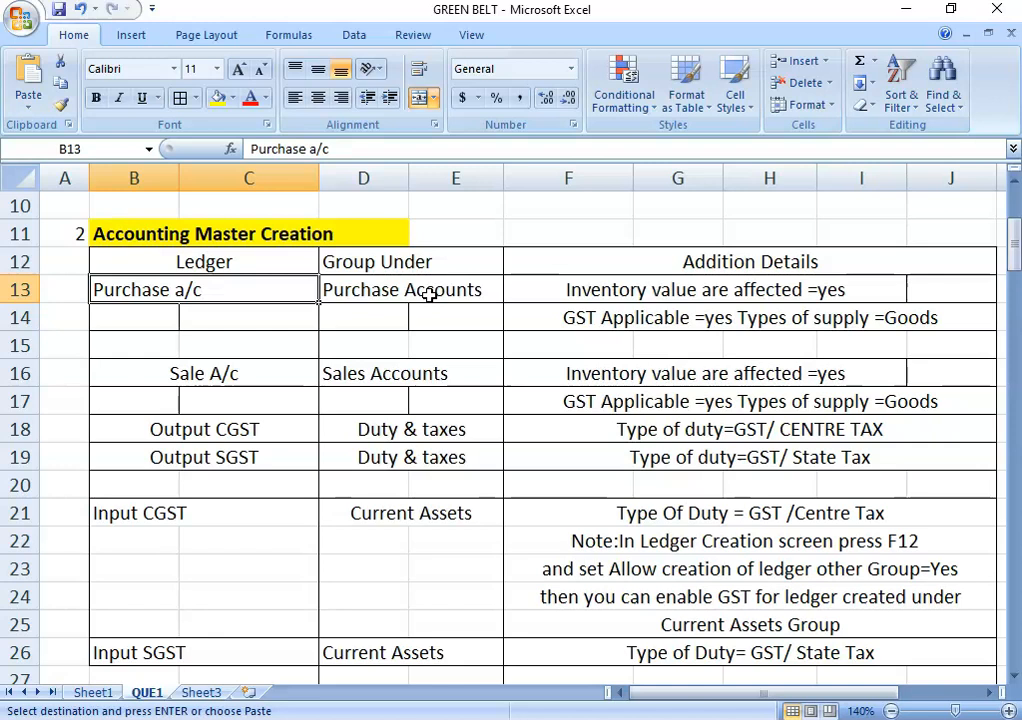
pyautogui.click(240, 280)
pyautogui.click(433, 291)
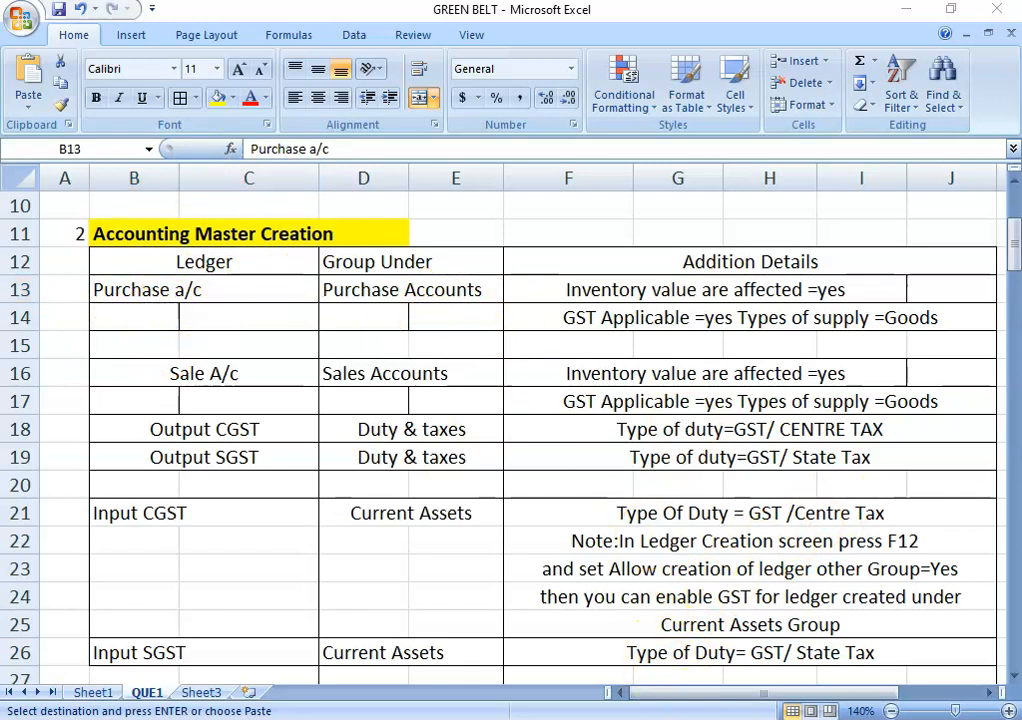
pyautogui.hotkey('alt', 'Tab')
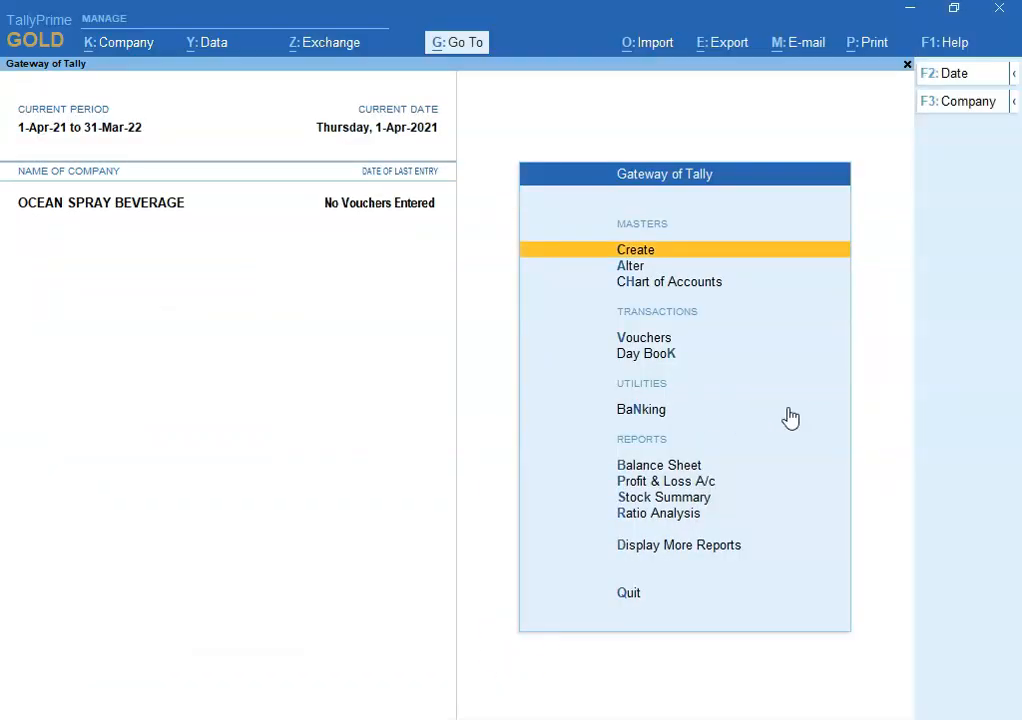
pyautogui.press('Return')
pyautogui.press('Return')
pyautogui.press('Escape')
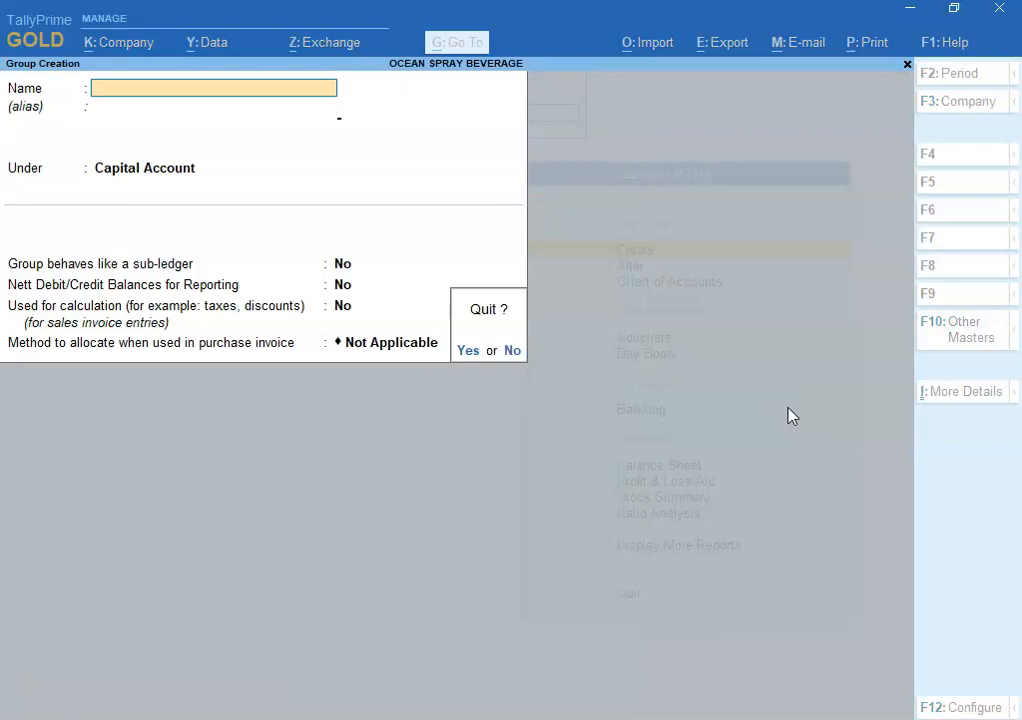
pyautogui.press('y')
# Step: Start a new ledger named PURCHASE A/C and place it under Purchase Accounts
pyautogui.press('Down')
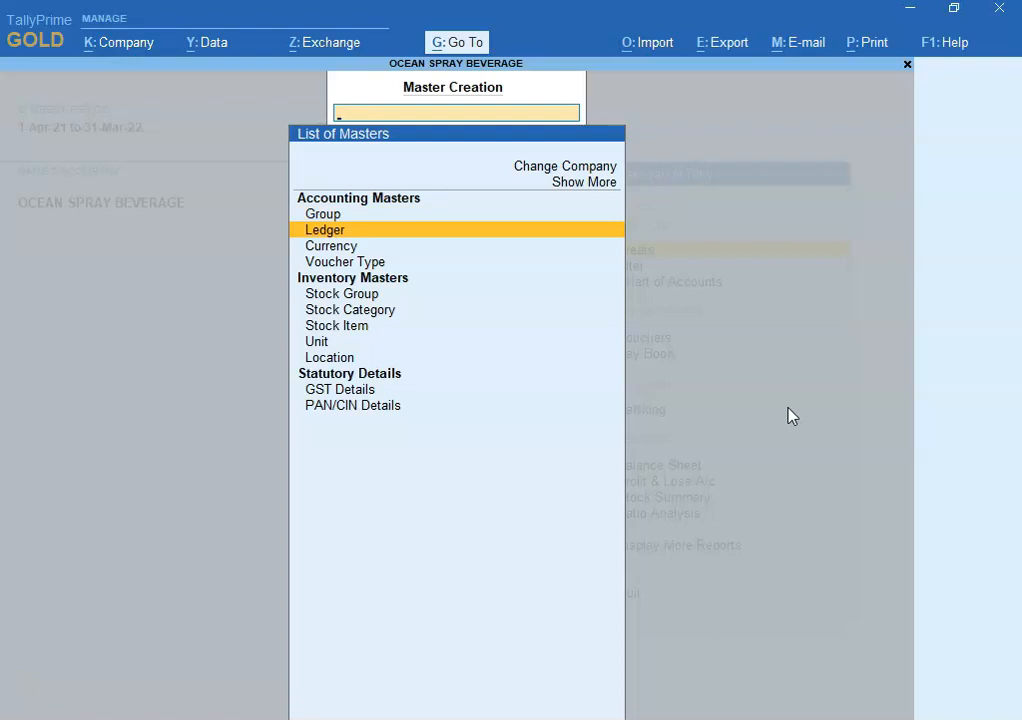
pyautogui.press('Return')
pyautogui.write('PURC')
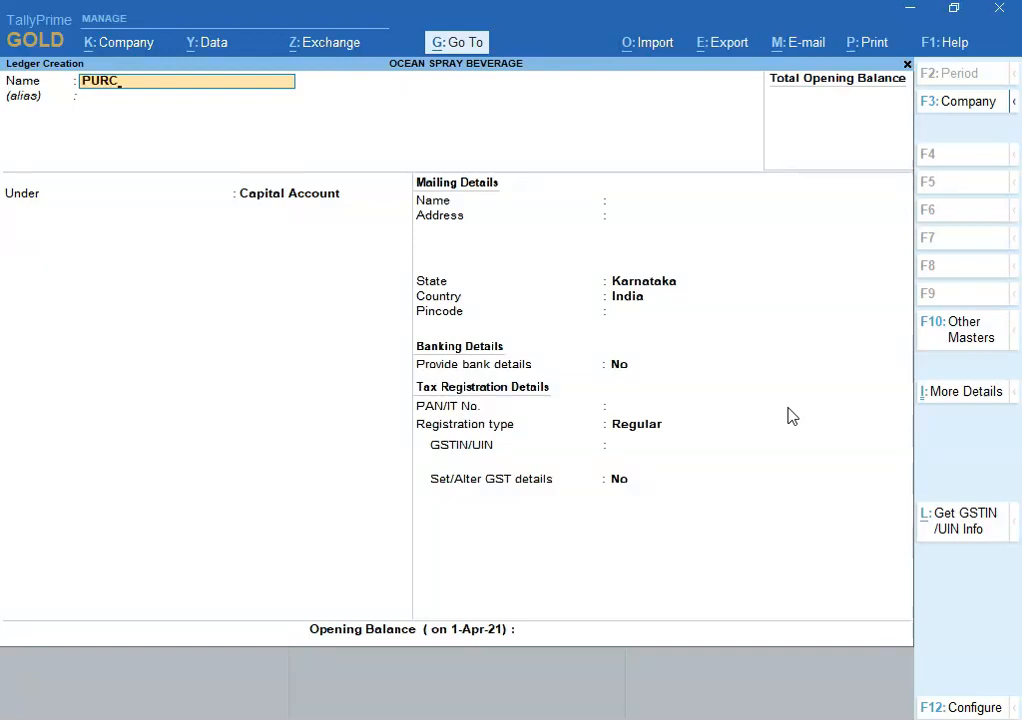
pyautogui.write('HASE A/C')
pyautogui.press('Return')
pyautogui.press('Return')
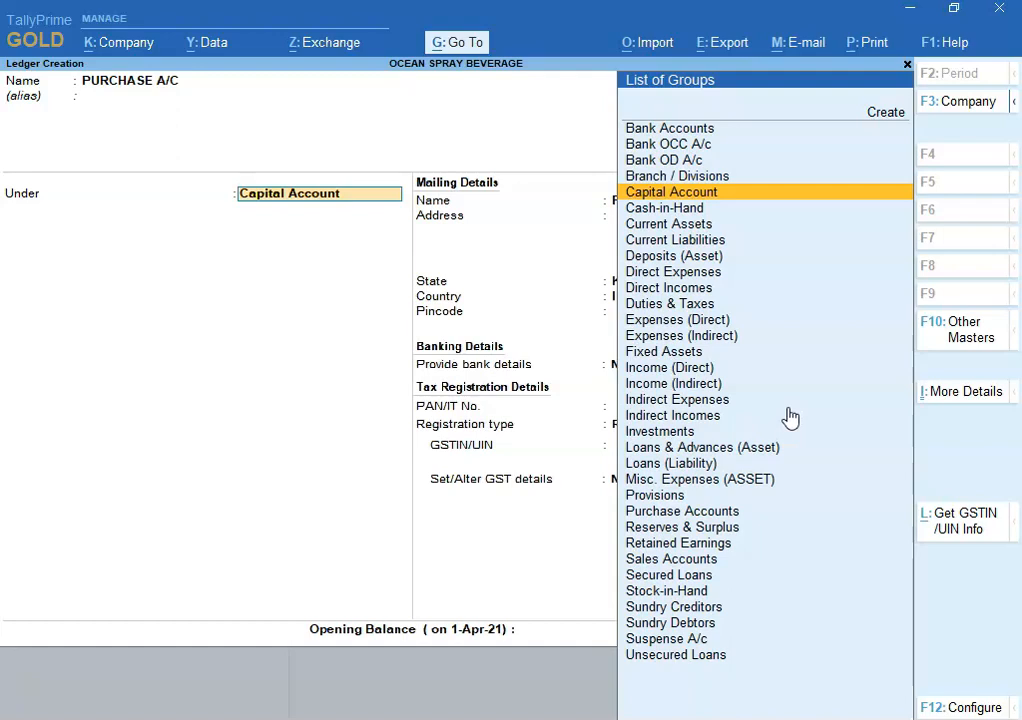
pyautogui.write('PU')
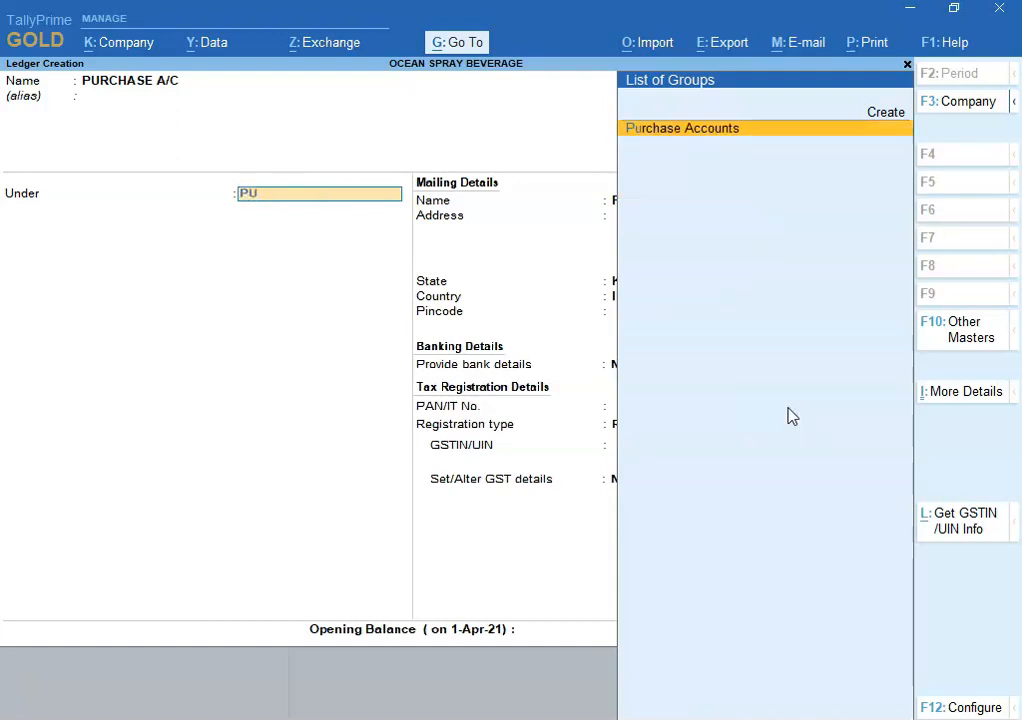
pyautogui.press('Return')
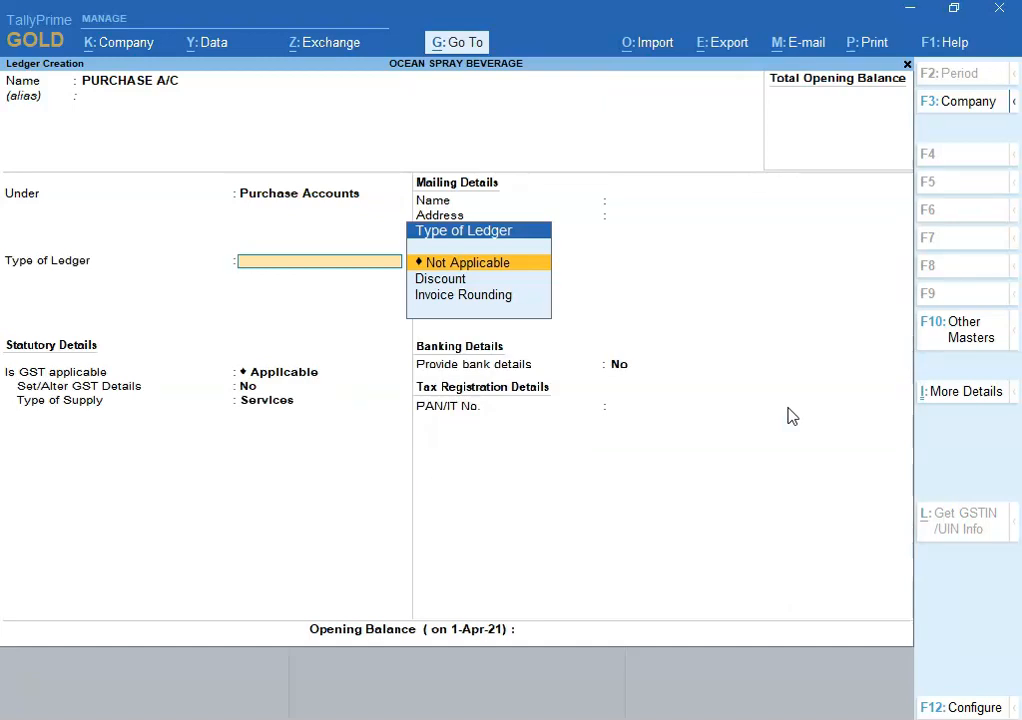
# Step: Keep the ledger type Not Applicable and GST Applicable, set Type of Supply to Goods, and save the PURCHASE A/C ledger without bank details
pyautogui.press('Return')
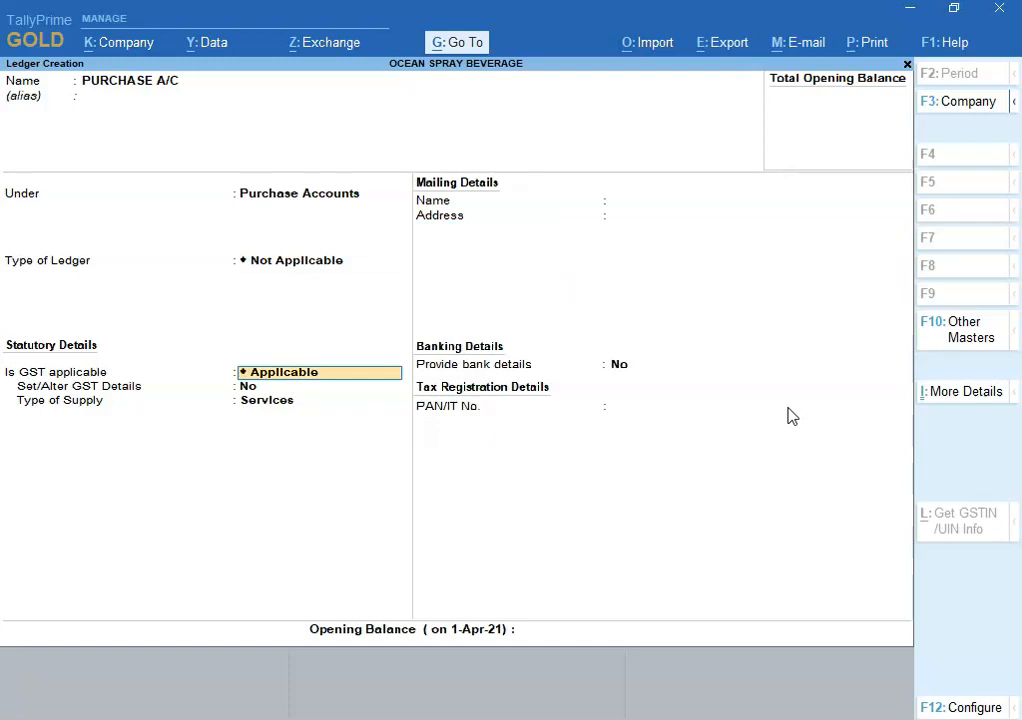
pyautogui.press('Return')
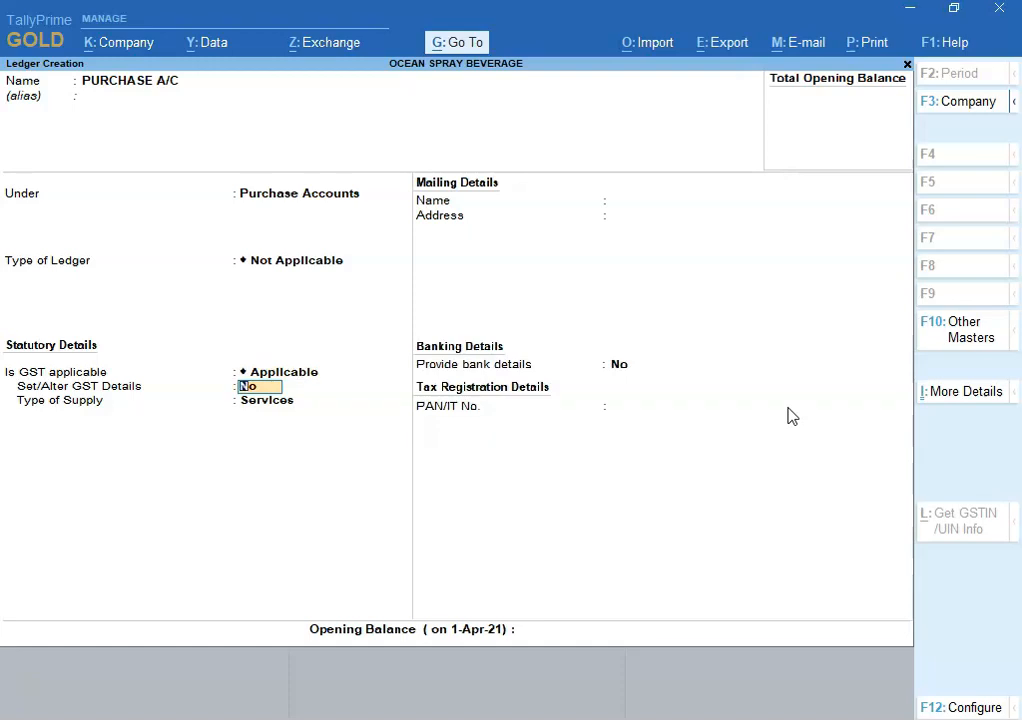
pyautogui.press('Return')
pyautogui.press('BackSpace')
pyautogui.press('Up')
pyautogui.press('Return')
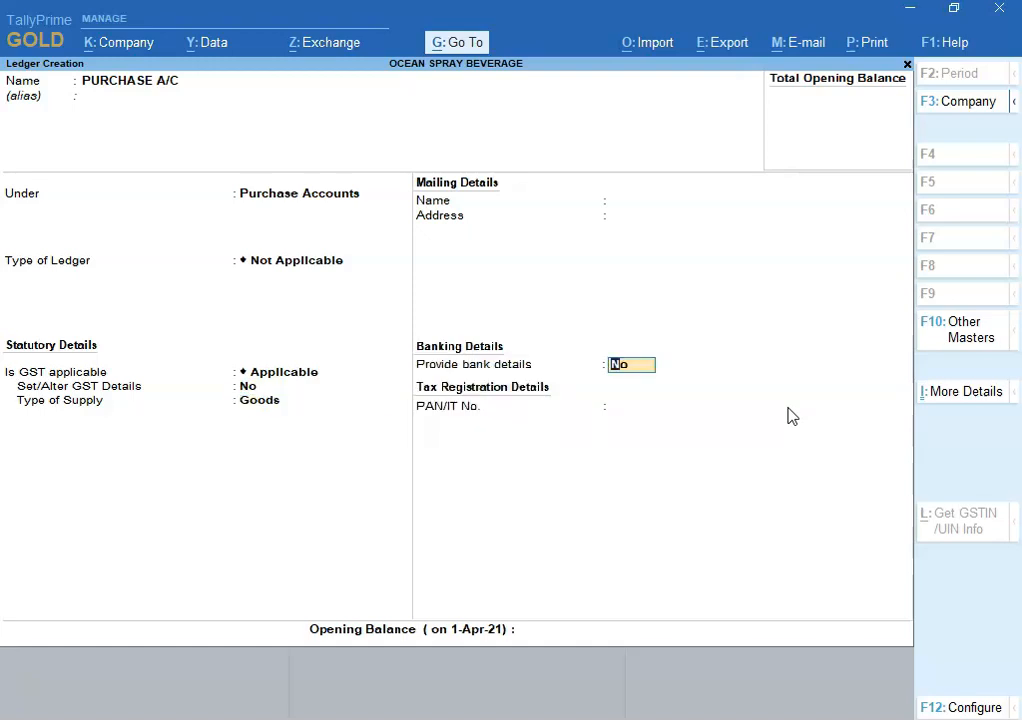
pyautogui.press('Return')
pyautogui.press('Return')
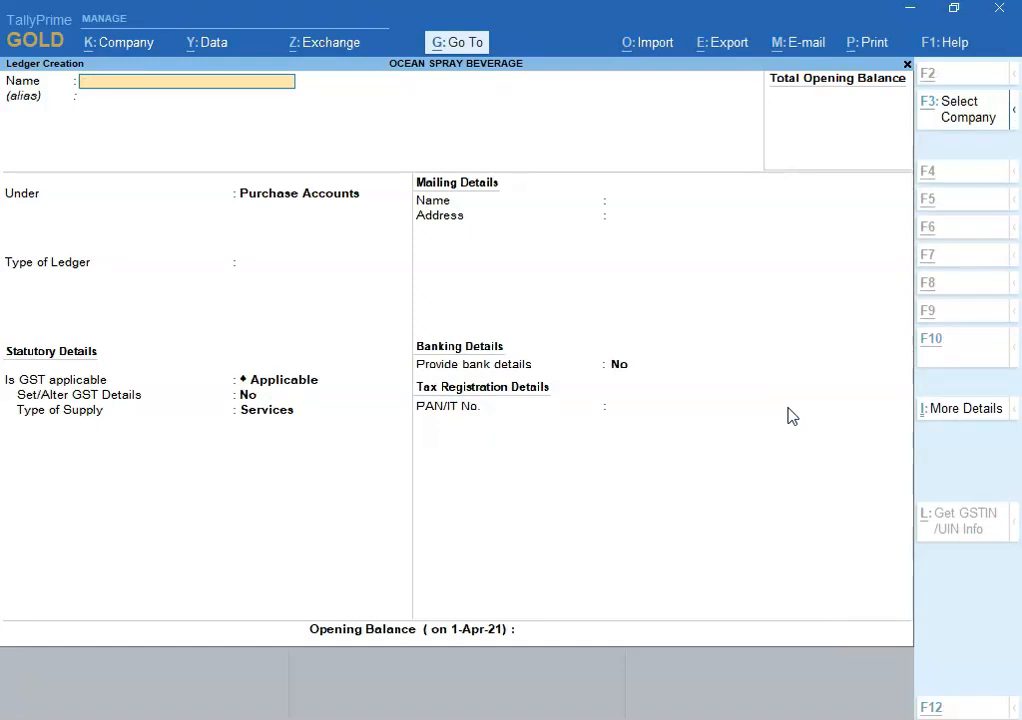
# Step: Switch to the Excel question sheet and look up the Sale A/c ledger's group and additional details
pyautogui.hotkey('alt', 'Tab')
pyautogui.hotkey('alt', 'Tab')
pyautogui.click(684, 699)
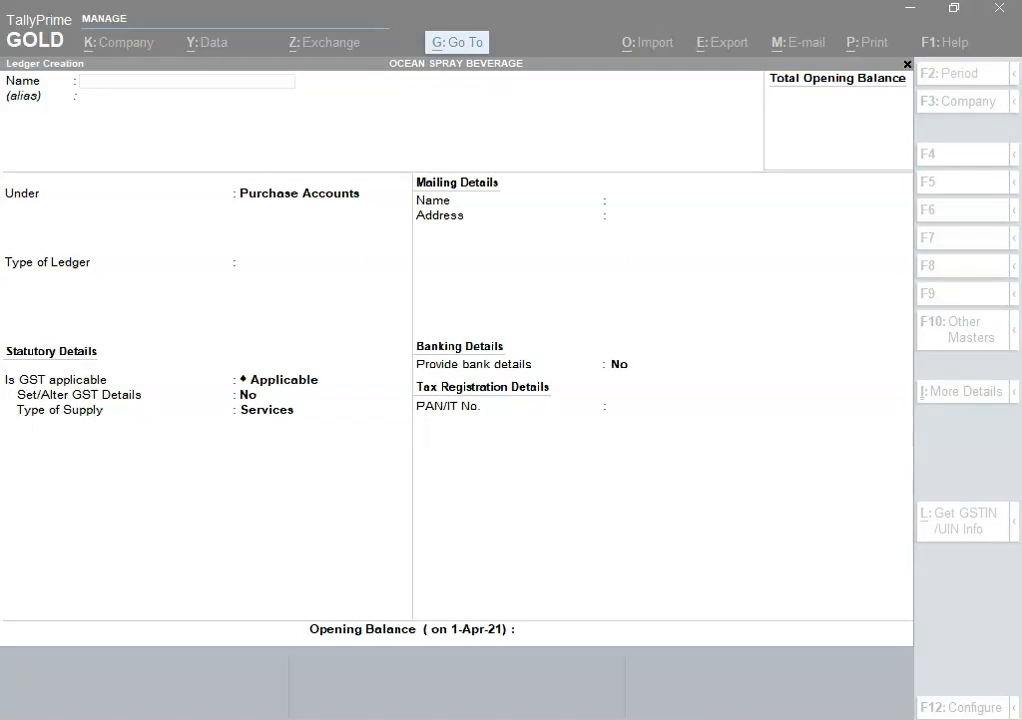
pyautogui.hotkey('alt', 'Tab')
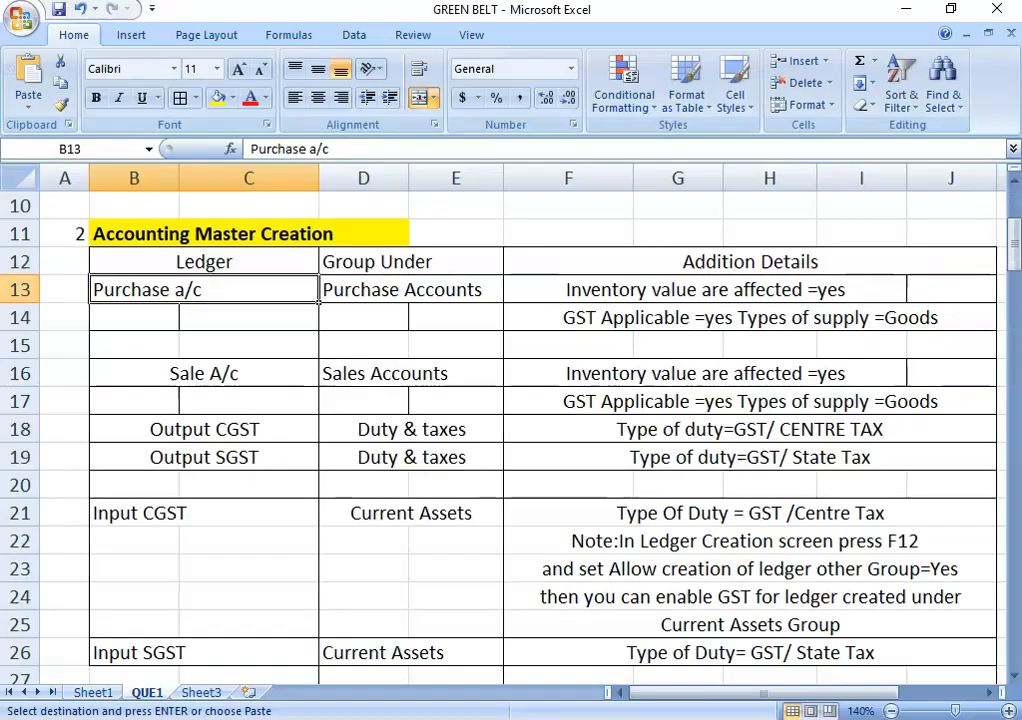
pyautogui.click(193, 372)
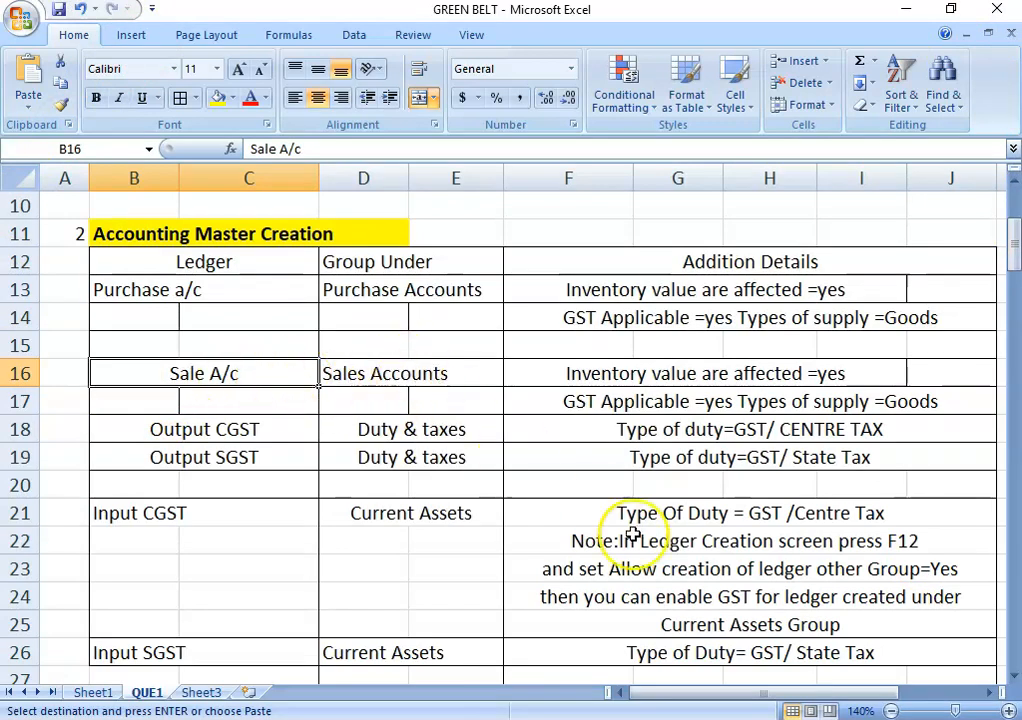
# Step: Switch to TallyPrime, name the new ledger SALES A/C and place it under Sales Accounts
pyautogui.click(693, 718)
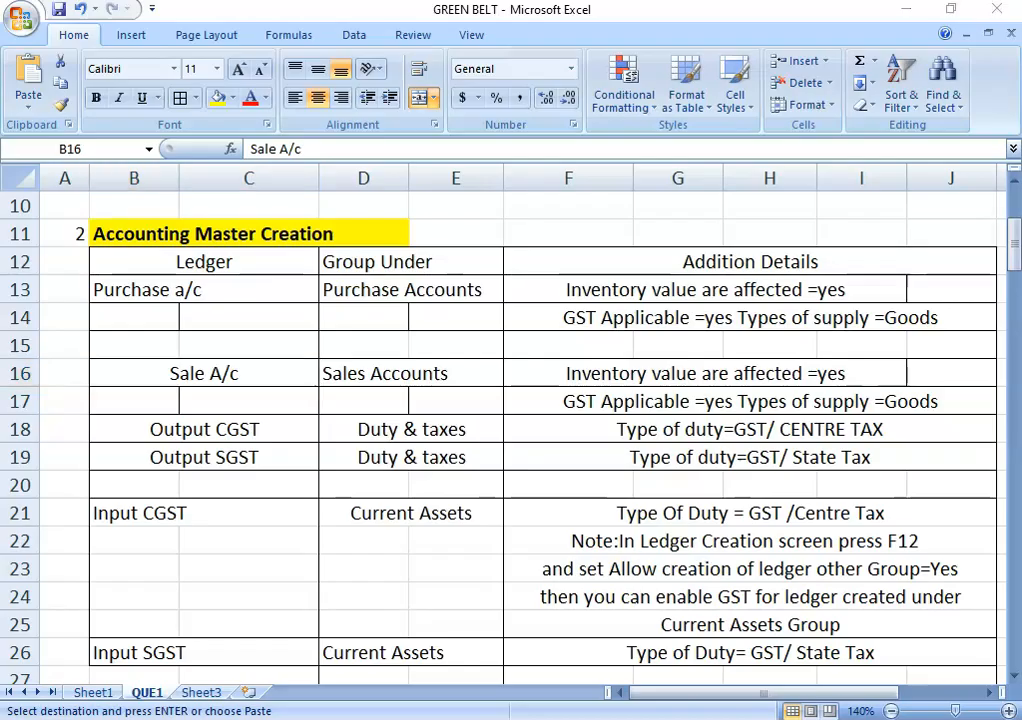
pyautogui.write('SA')
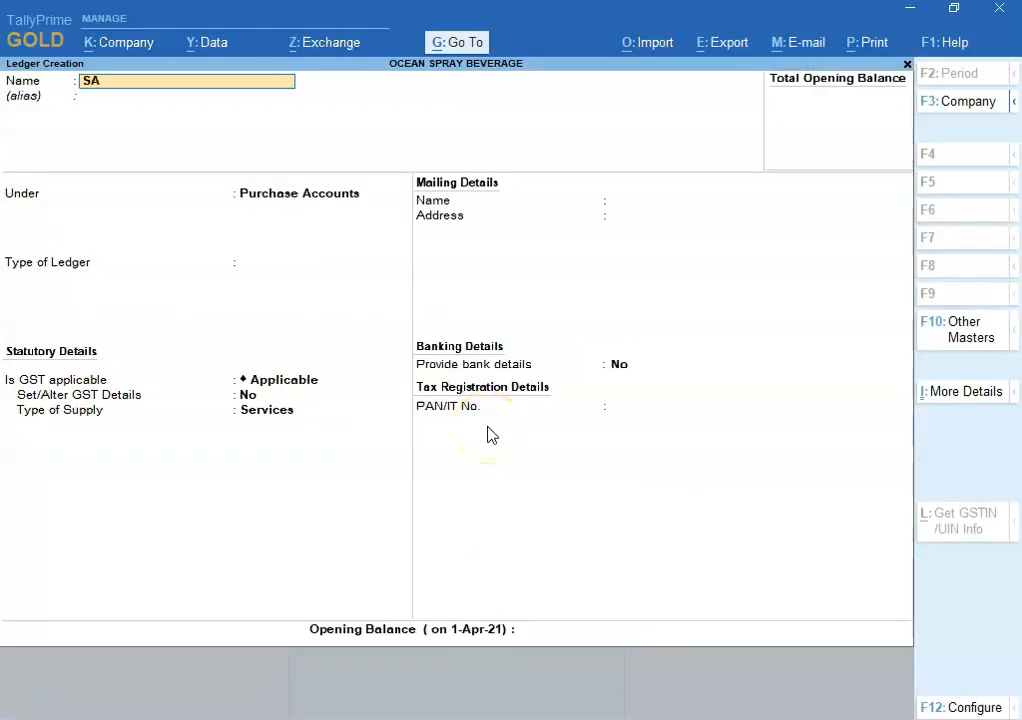
pyautogui.write('LES A/C')
pyautogui.press('Return')
pyautogui.press('Return')
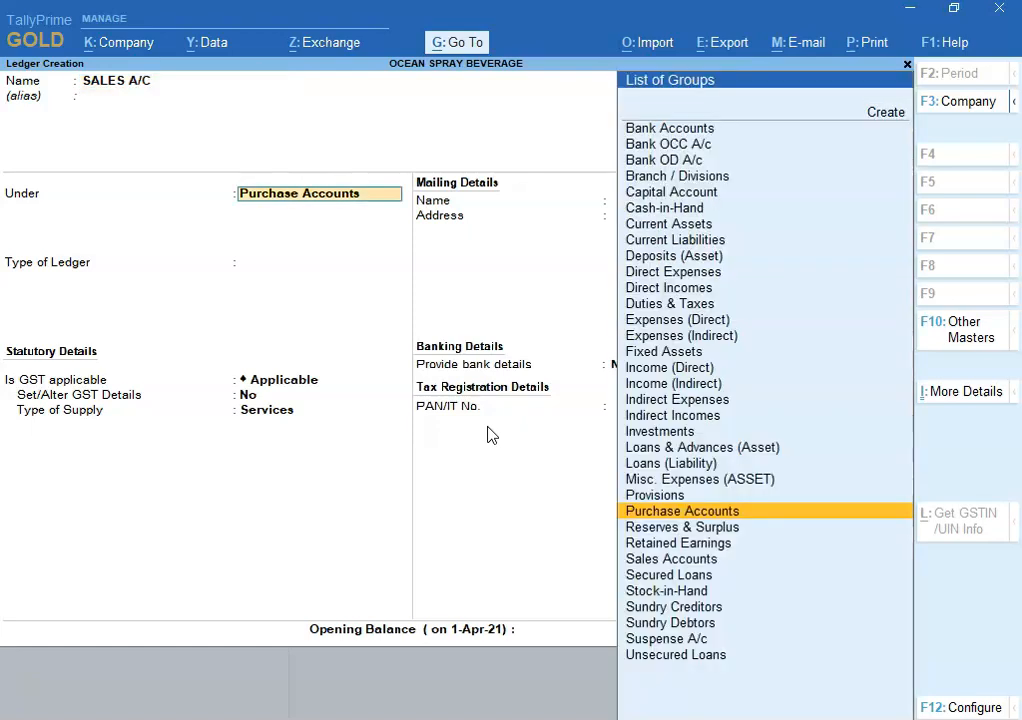
pyautogui.write('SAL')
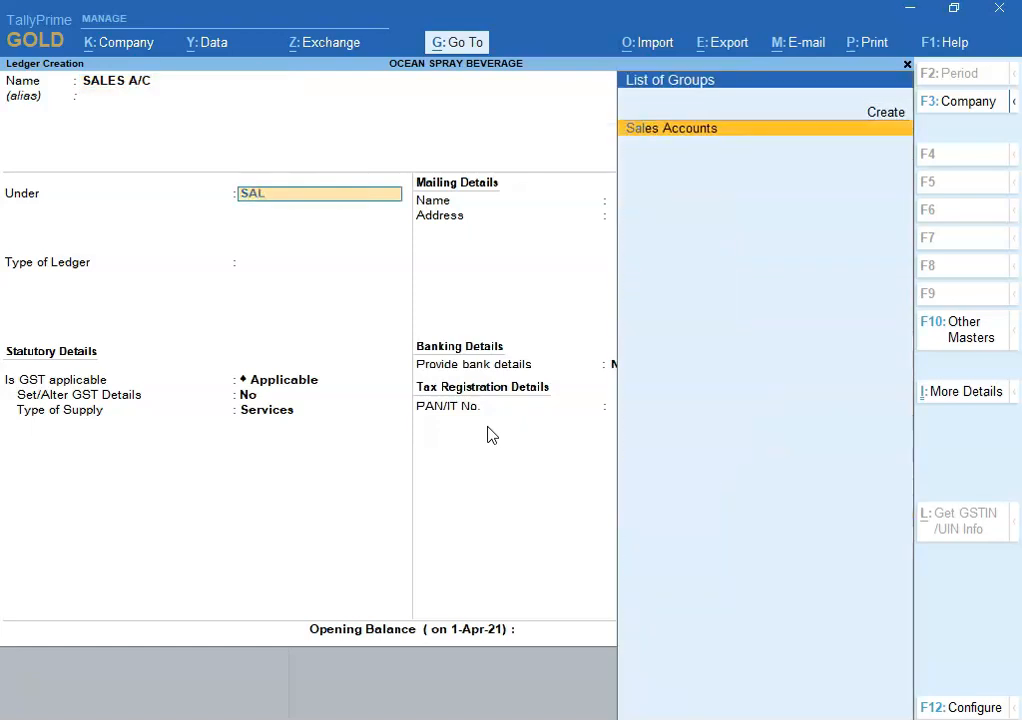
pyautogui.press('Return')
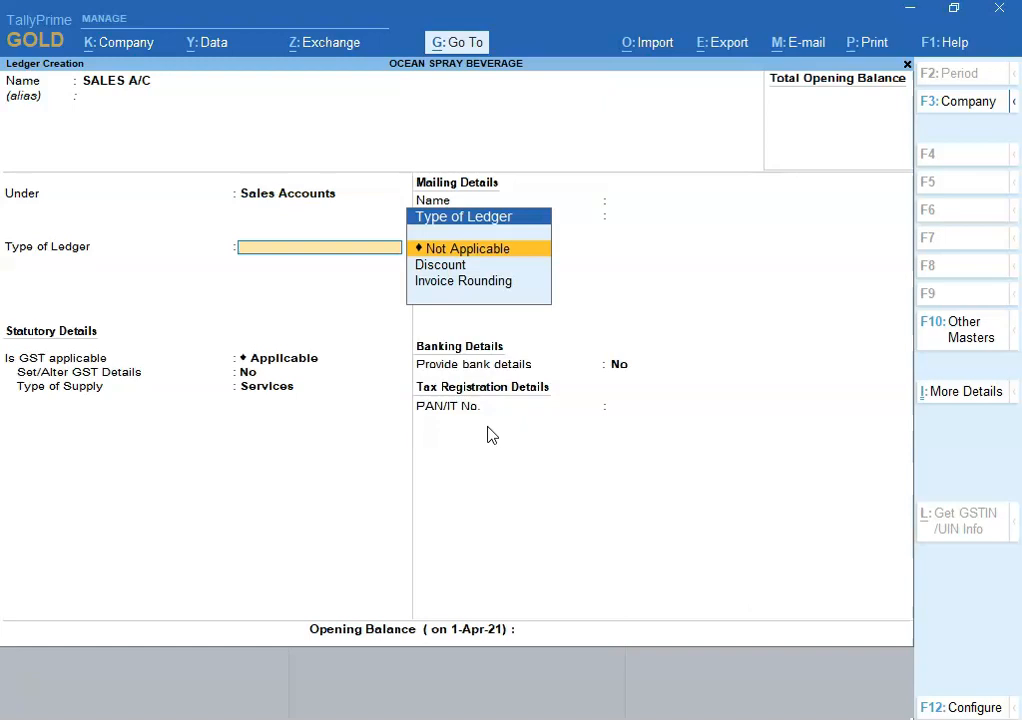
# Step: Keep the ledger type Not Applicable, set Type of Supply to Goods, and save the SALES A/C ledger without bank details or opening balance
pyautogui.press('Return')
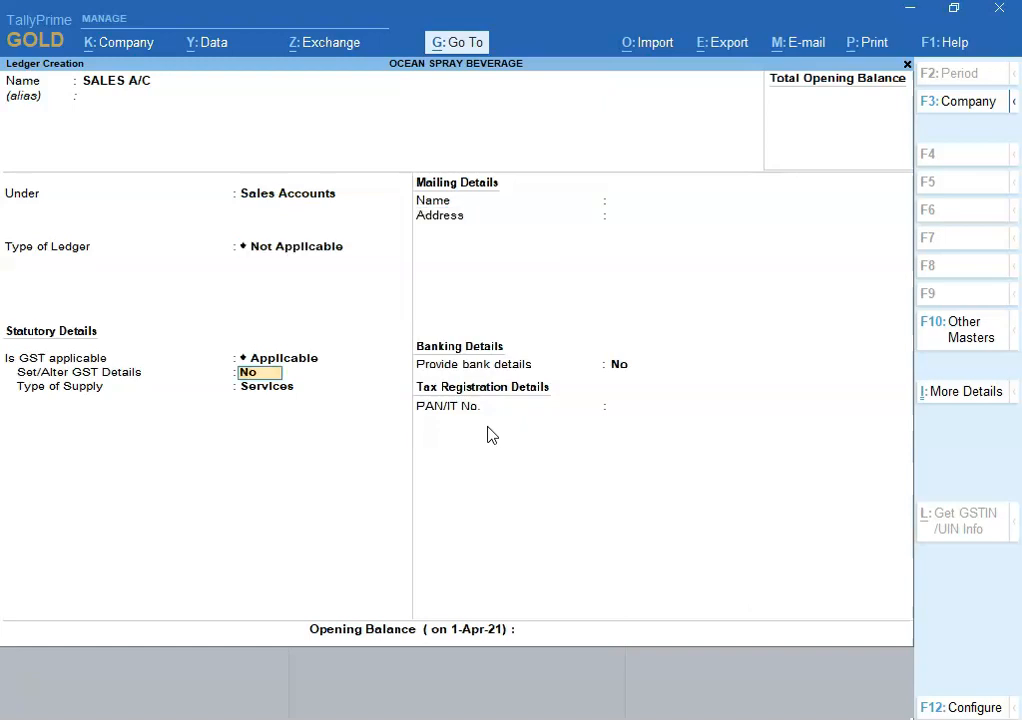
pyautogui.press('Return')
pyautogui.press('Up')
pyautogui.press('Return')
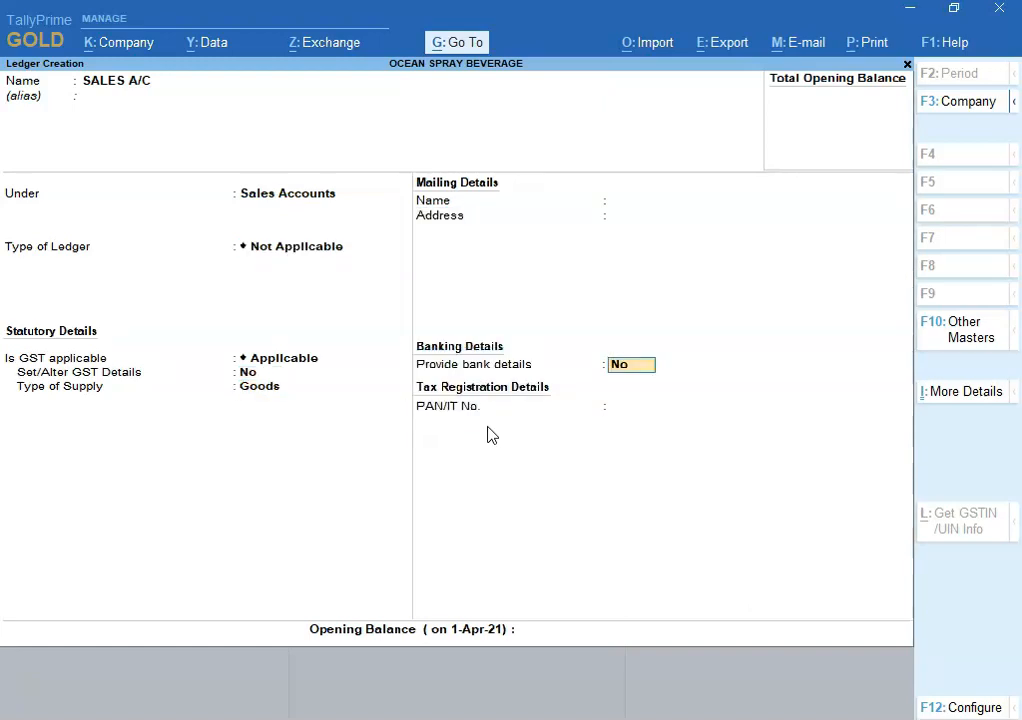
pyautogui.press('Return')
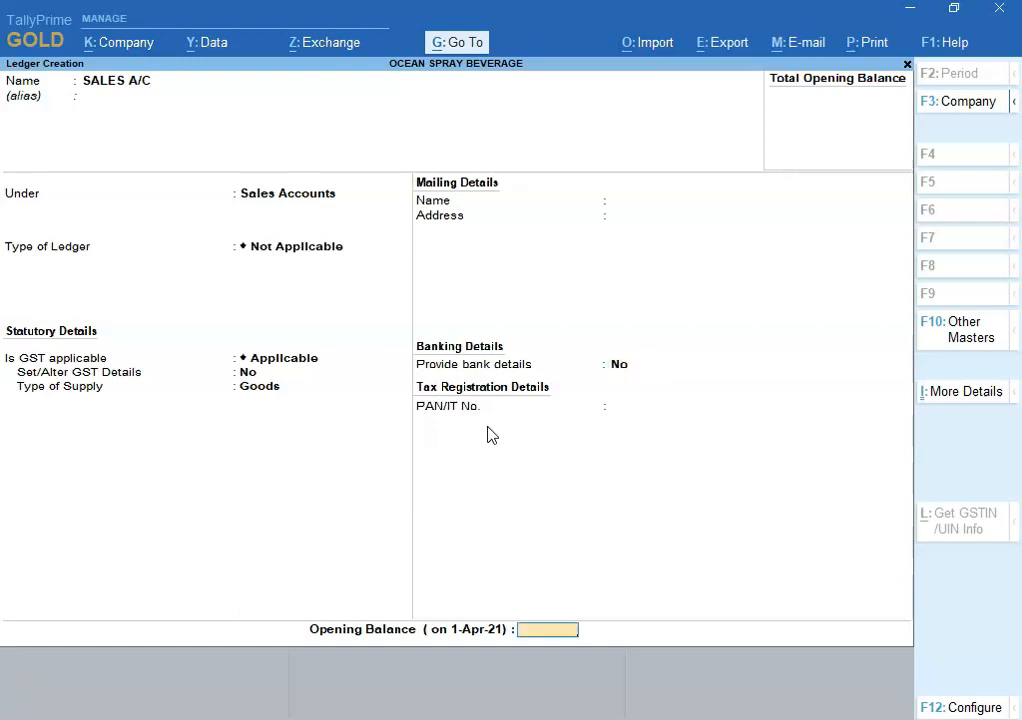
pyautogui.press('Return')
pyautogui.press('Return')
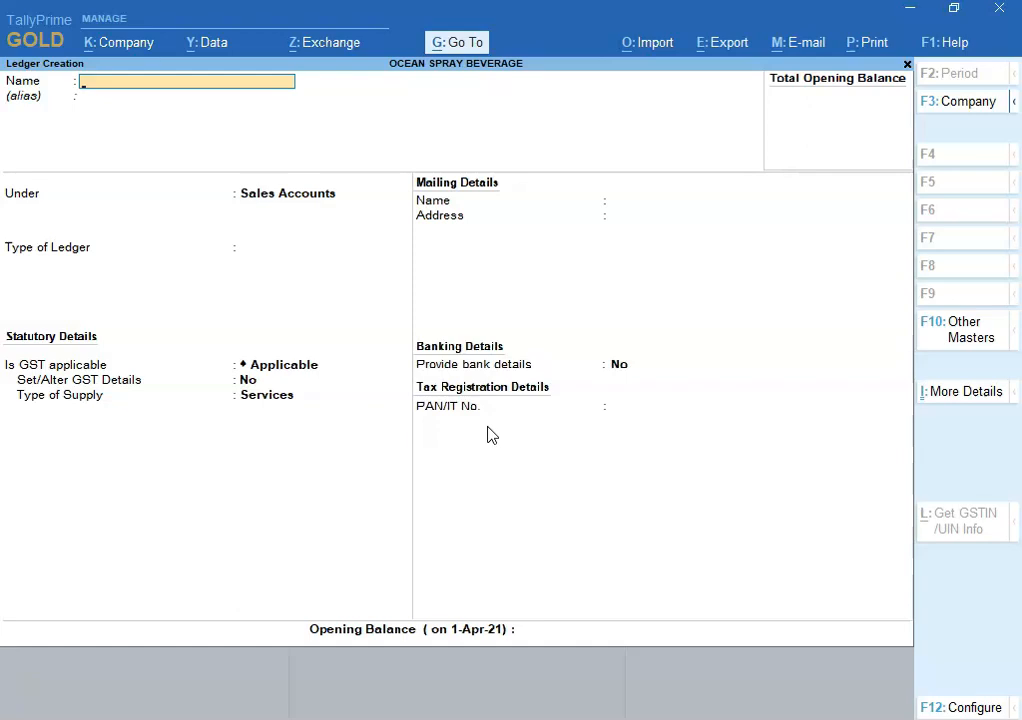
# Step: Switch to the Excel question sheet and examine the group and duty details of the Output CGST, Output SGST and Input CGST ledgers
pyautogui.press('Escape')
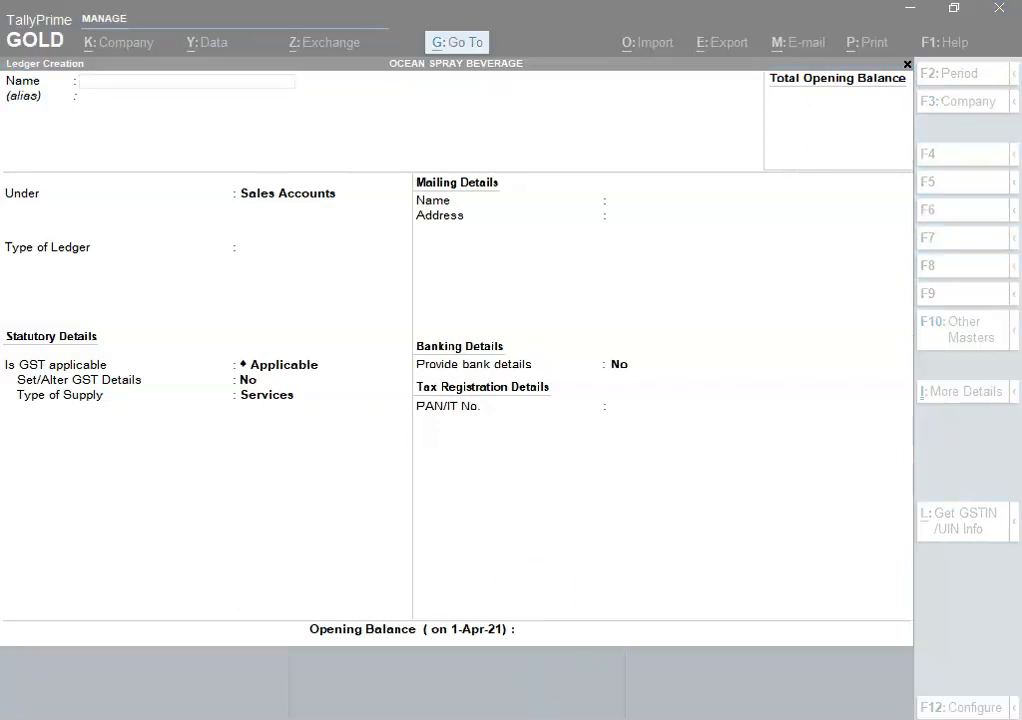
pyautogui.hotkey('alt', 'Tab')
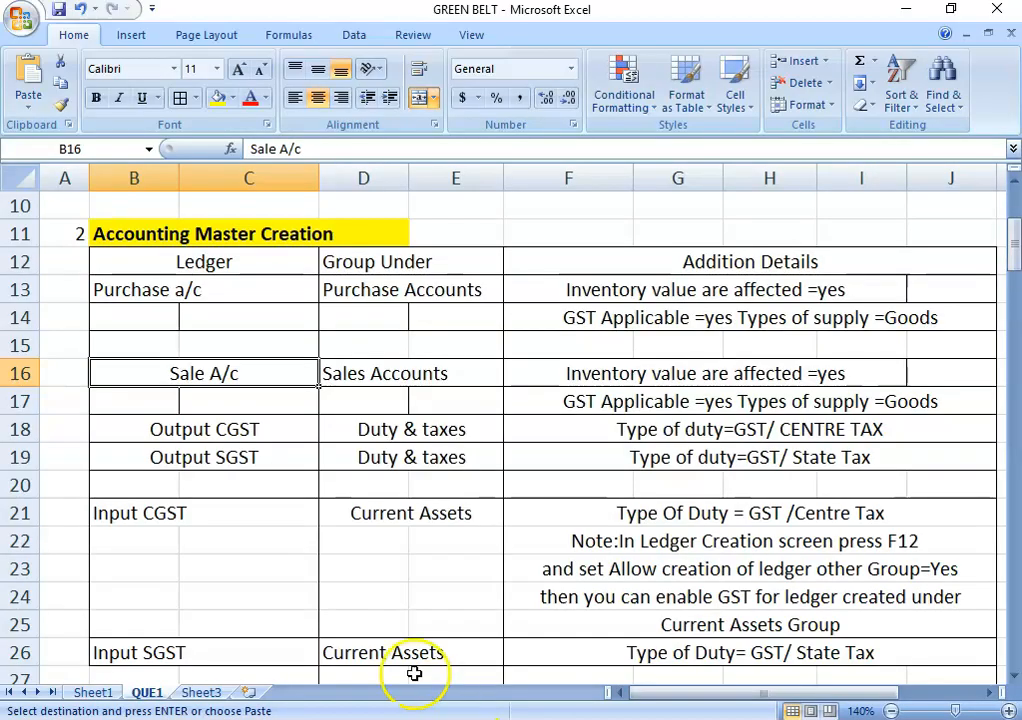
pyautogui.click(247, 428)
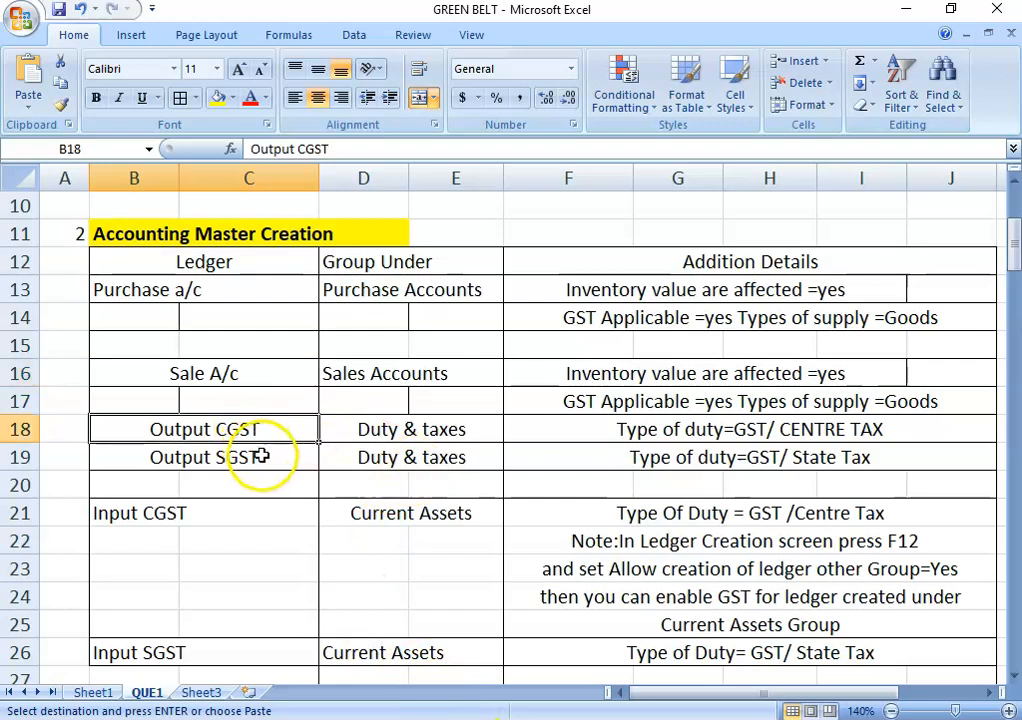
pyautogui.click(265, 456)
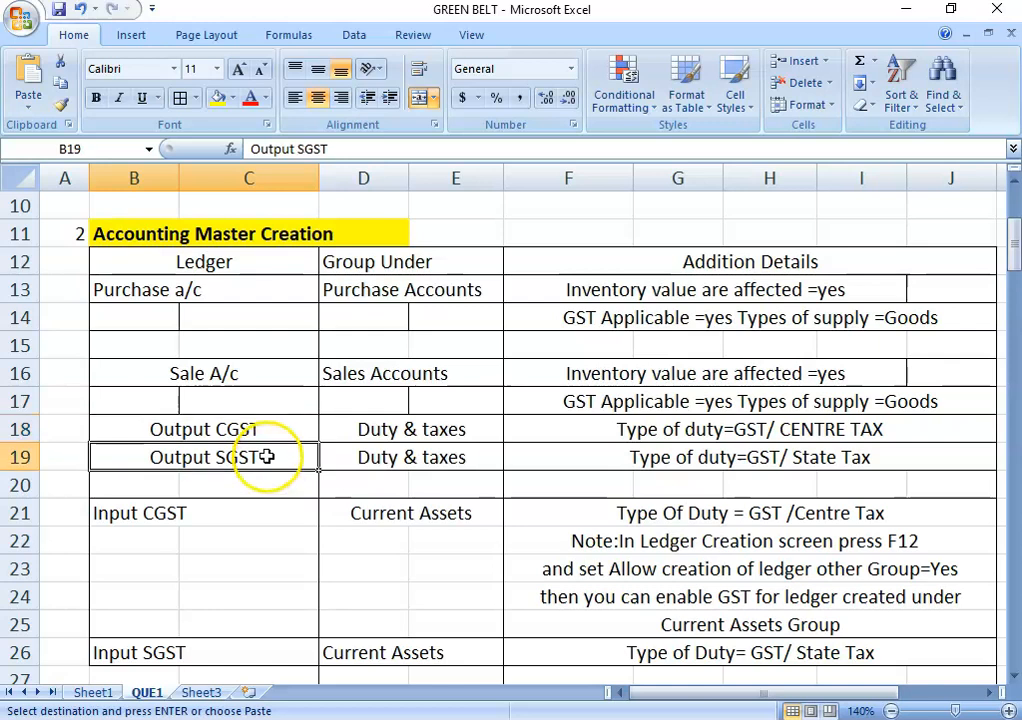
pyautogui.scroll(-1, 253, 468)
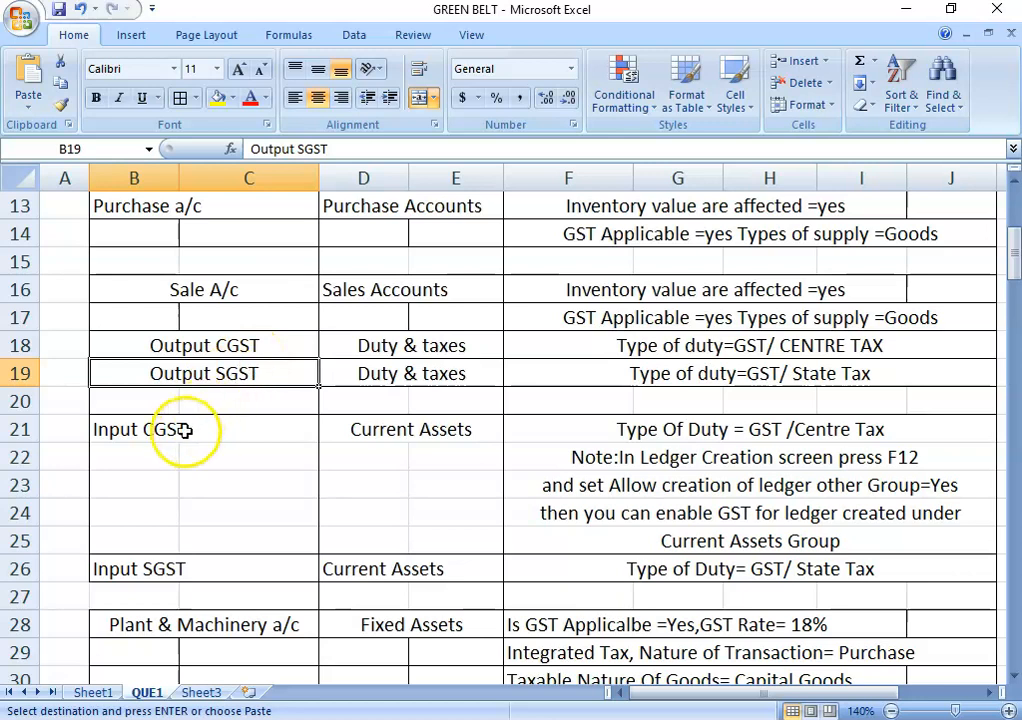
pyautogui.click(150, 428)
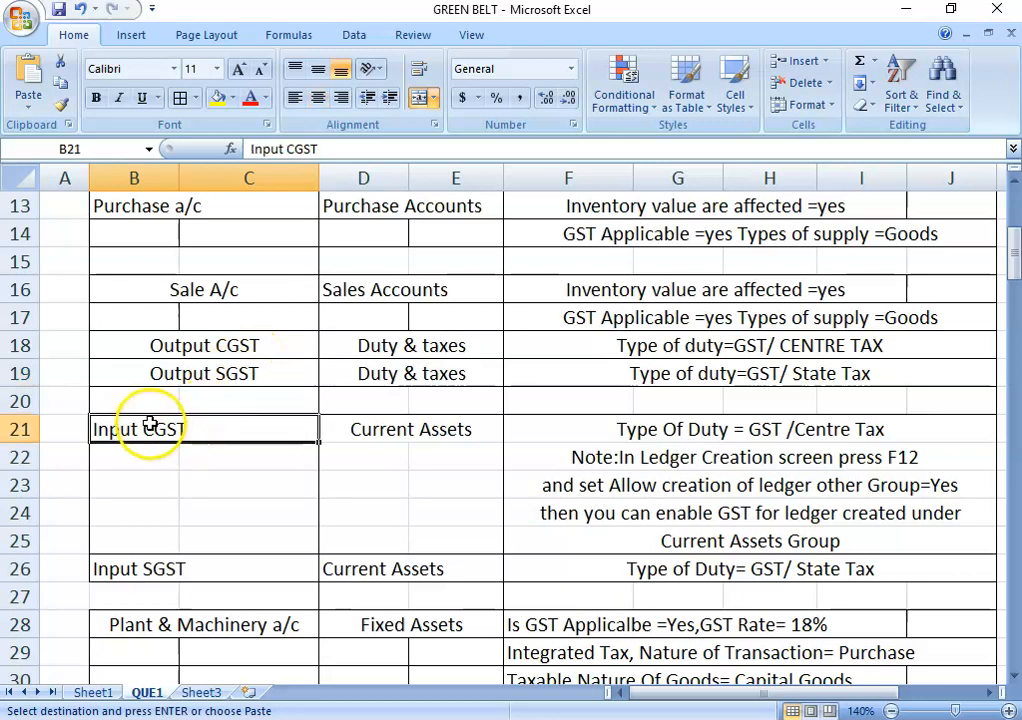
pyautogui.click(218, 345)
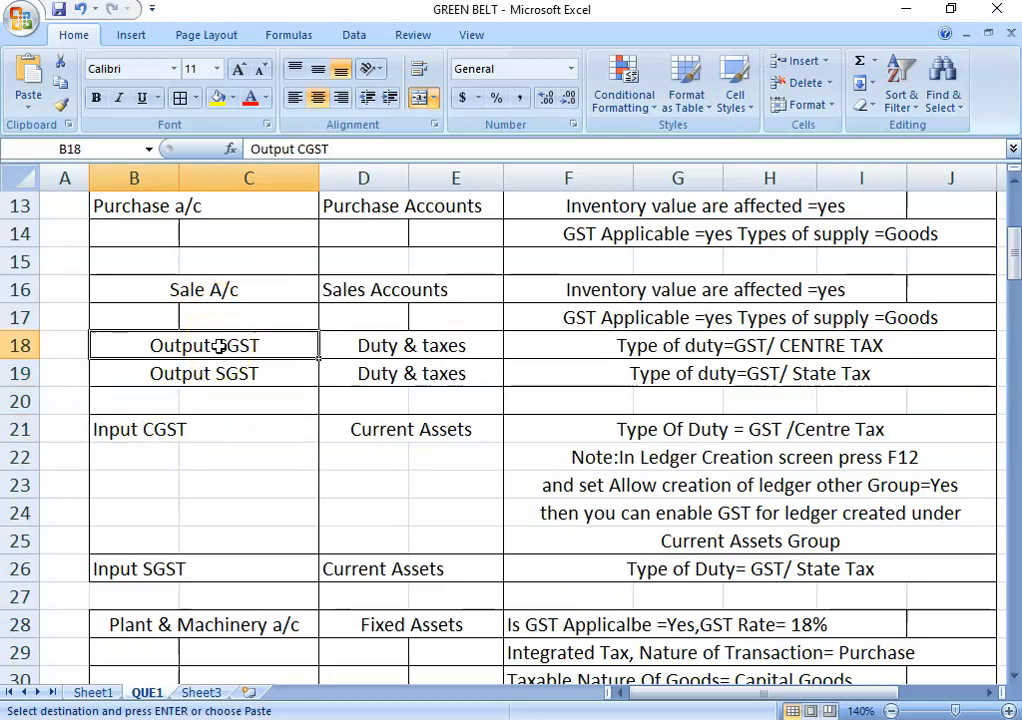
pyautogui.click(202, 422)
pyautogui.click(215, 345)
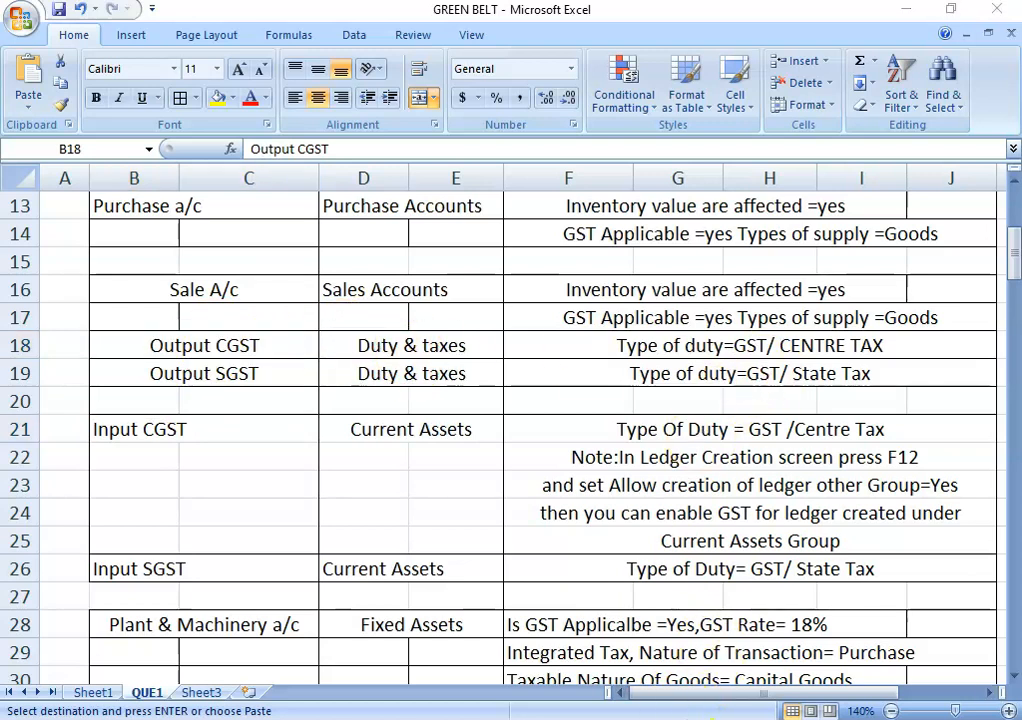
# Step: Switch to TallyPrime, name the new ledger Output CGST and place it under Duties & Taxes
pyautogui.hotkey('alt', 'Tab')
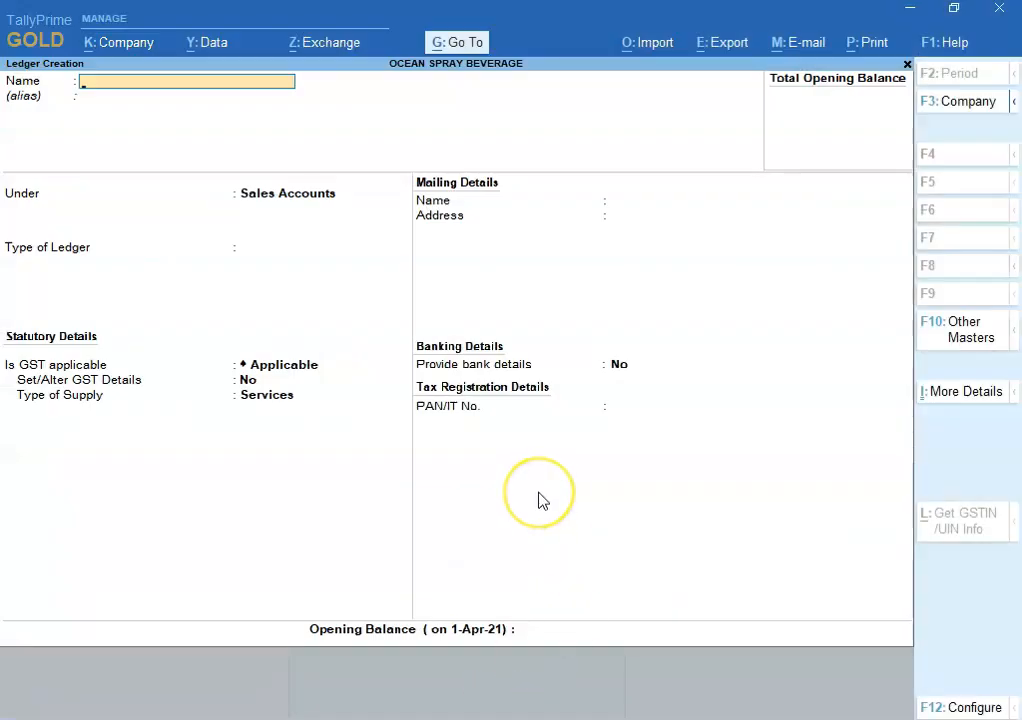
pyautogui.write('Output')
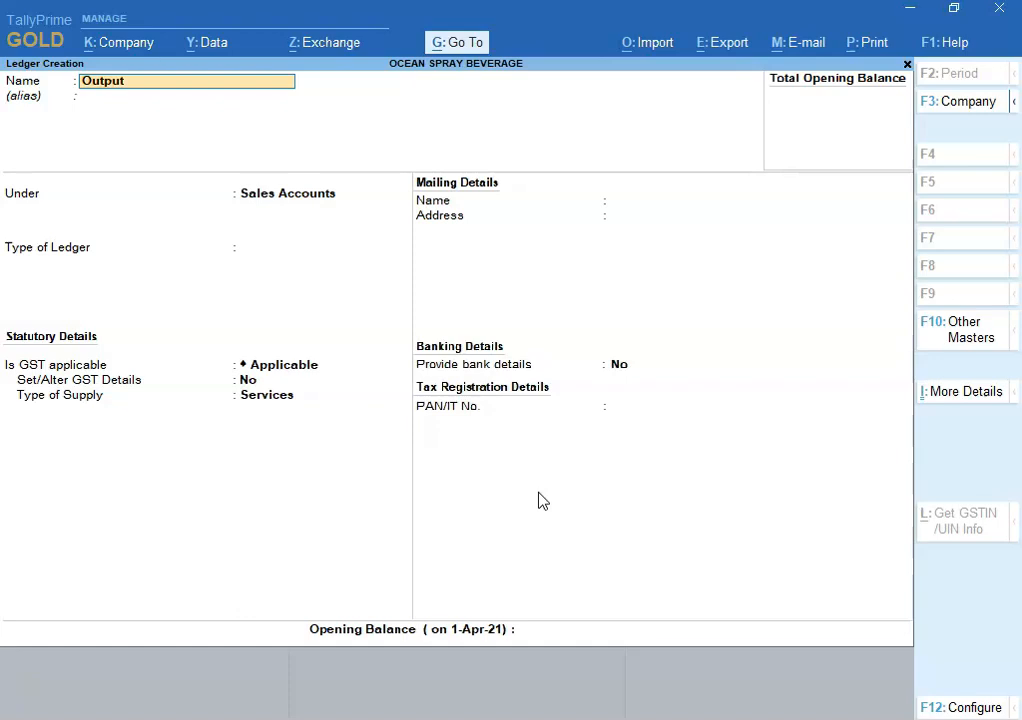
pyautogui.write(' CGST')
pyautogui.press('Return')
pyautogui.press('Return')
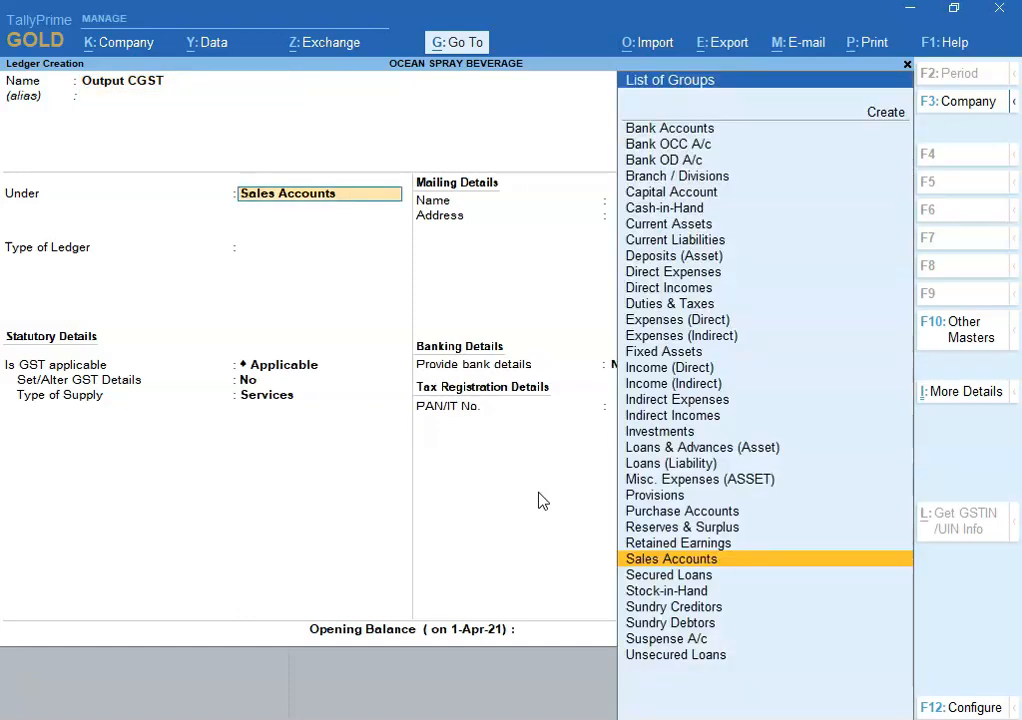
pyautogui.write('DU')
pyautogui.press('Return')
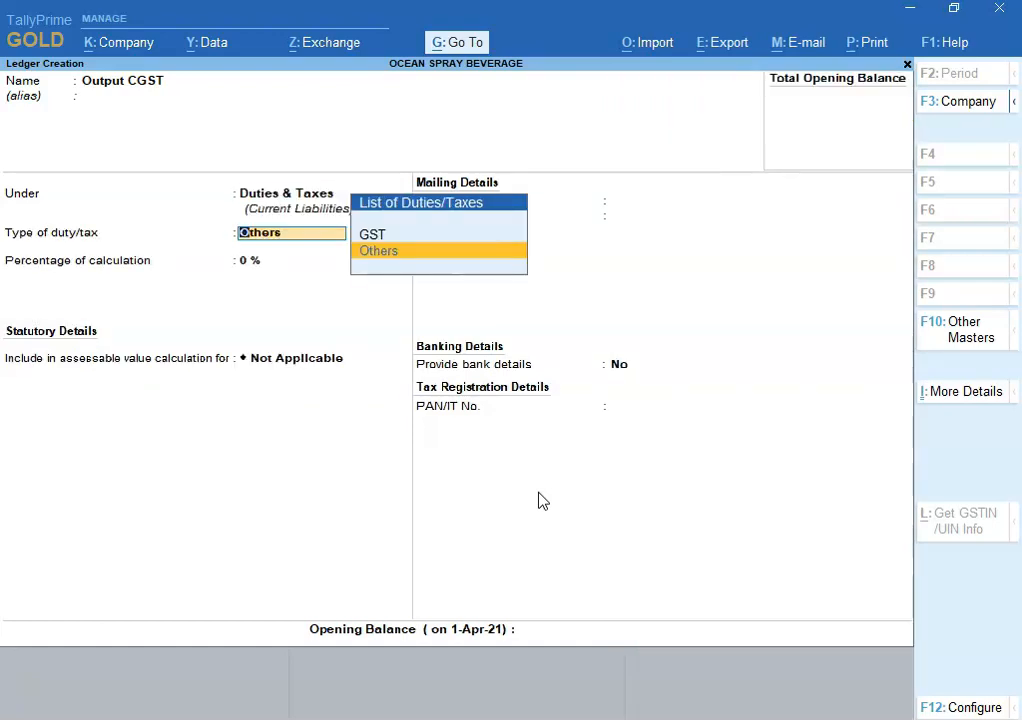
# Step: Set the duty type to GST and tax type to Central Tax, keep 0 % and rounding Not Applicable, and save the Output CGST ledger
pyautogui.press('Up')
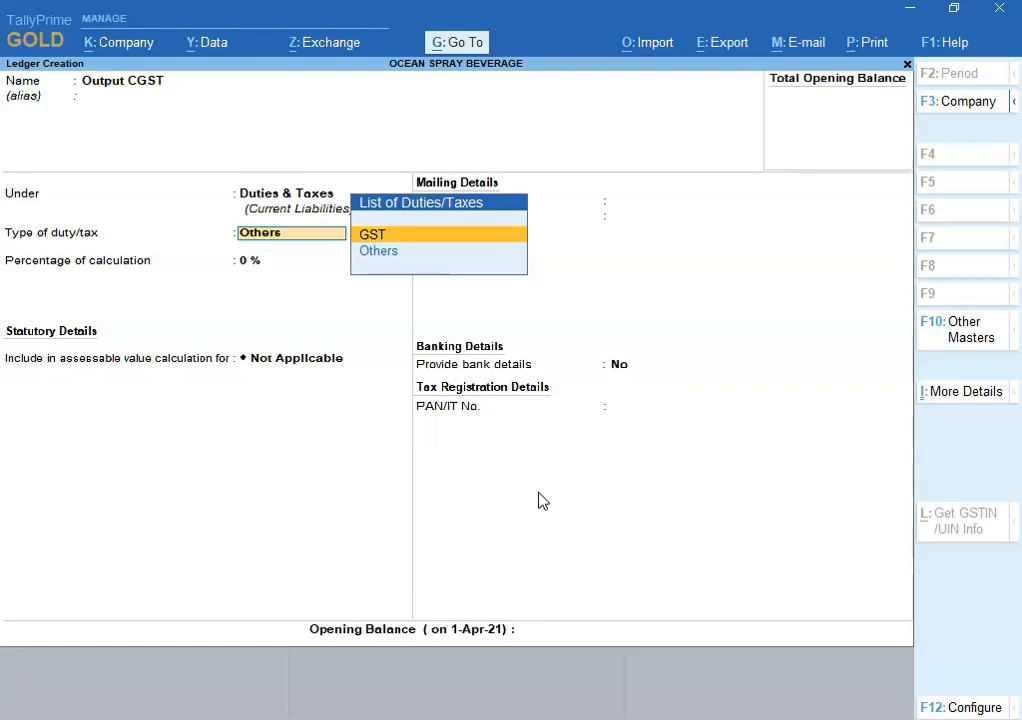
pyautogui.press('Return')
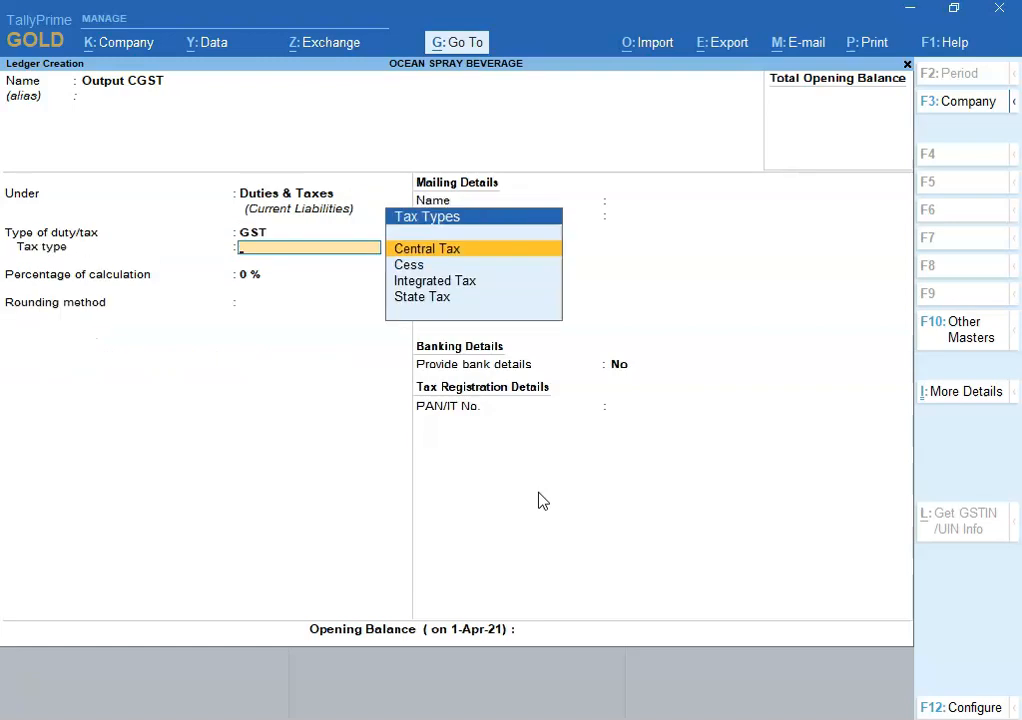
pyautogui.press('Return')
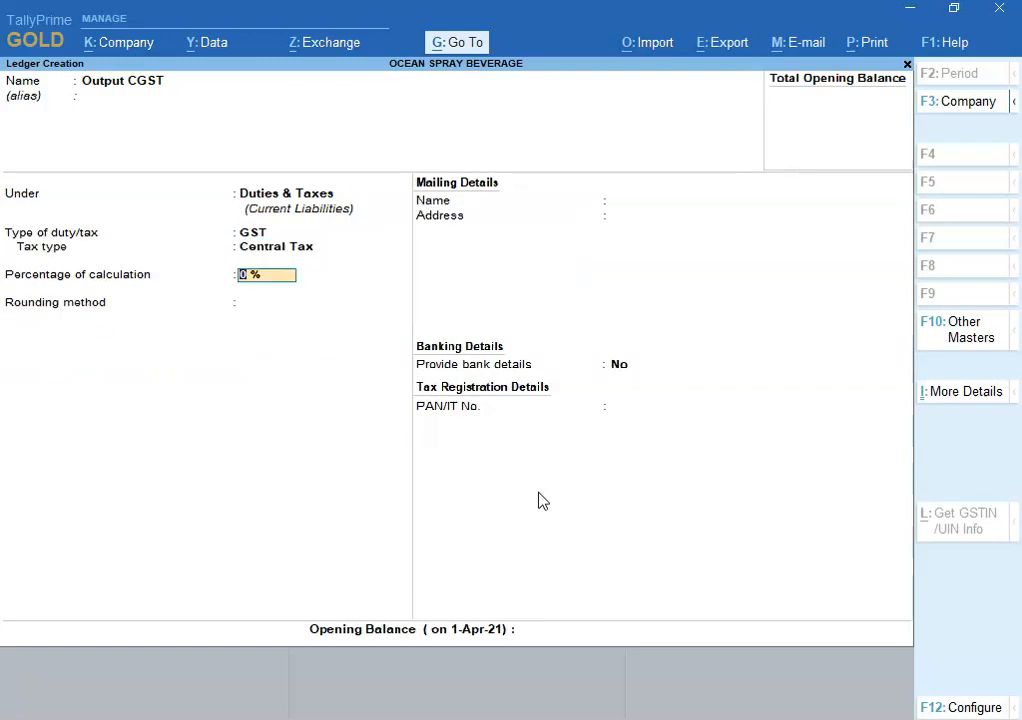
pyautogui.press('Return')
pyautogui.press('Return')
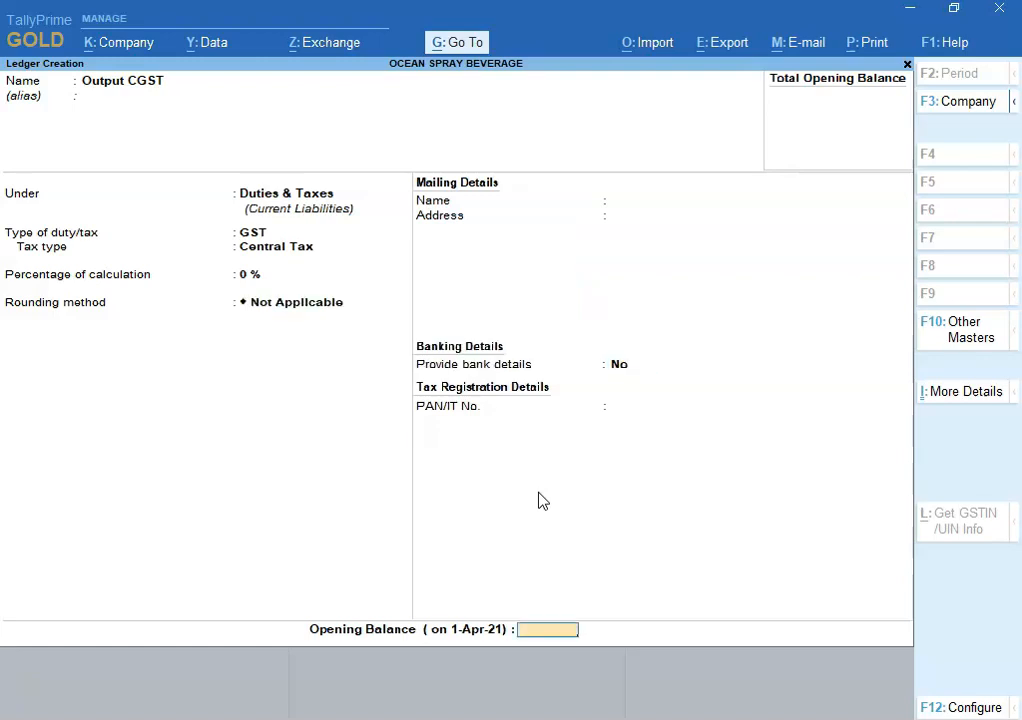
pyautogui.press('Return')
pyautogui.press('Return')
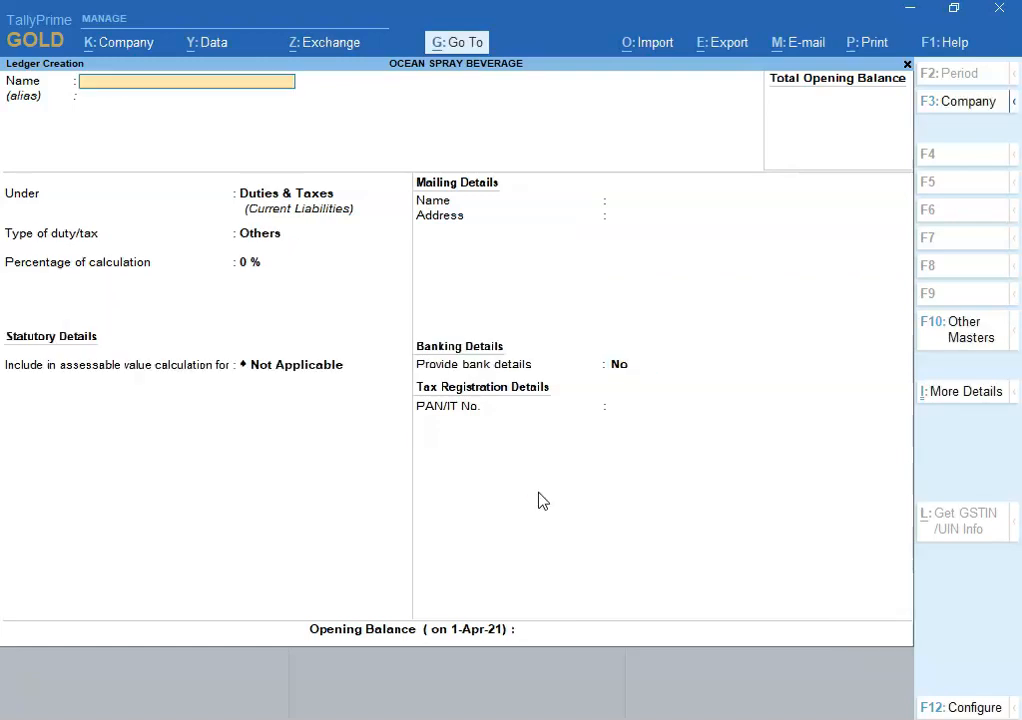
# Step: Name the next new ledger Output SGST and keep it under Duties & Taxes
pyautogui.write('Output SGST')
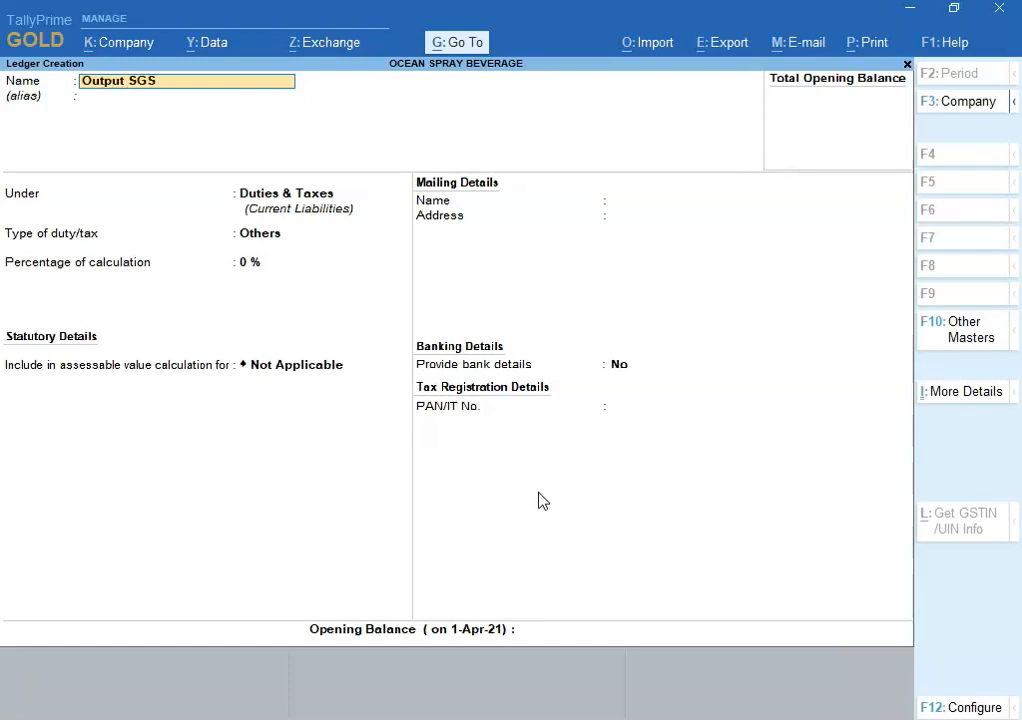
pyautogui.press('Return')
pyautogui.press('Return')
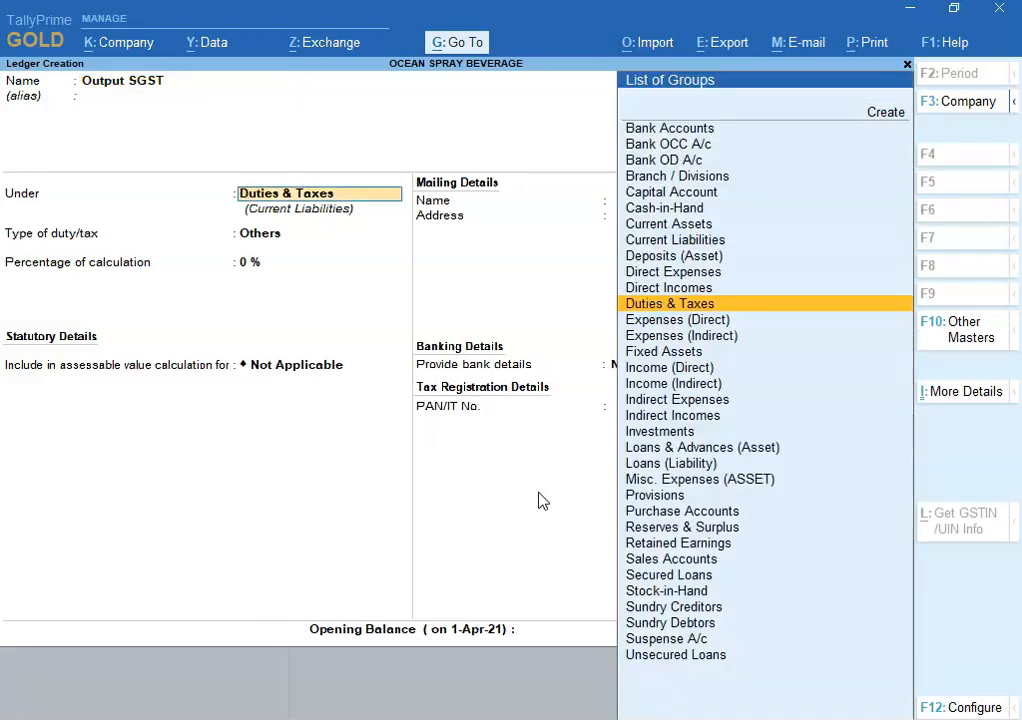
pyautogui.press('Return')
# Step: Set the duty type to GST and tax type to State Tax, keep 0 % and rounding Not Applicable, and save the Output SGST ledger
pyautogui.press('Up')
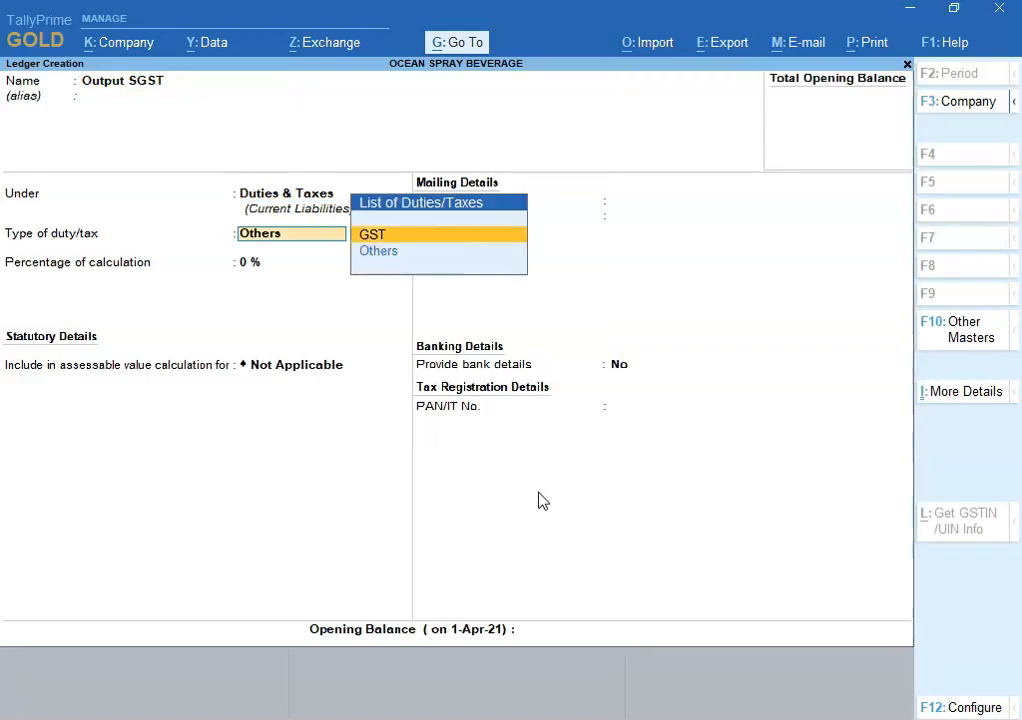
pyautogui.press('Return')
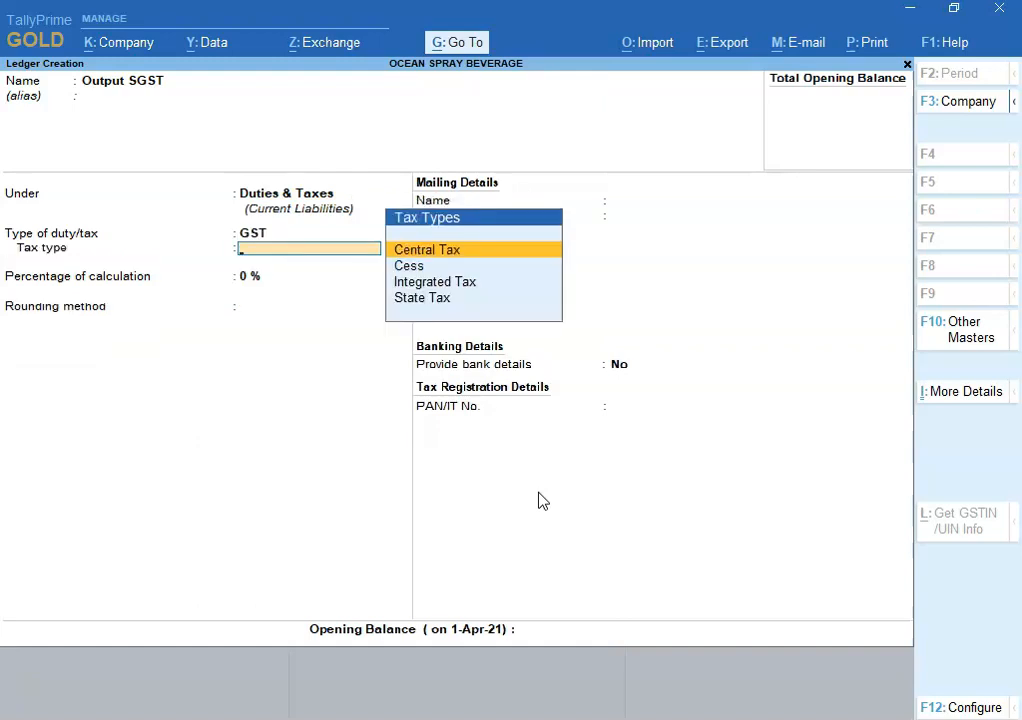
pyautogui.press('Down')
pyautogui.press('Down')
pyautogui.press('Down')
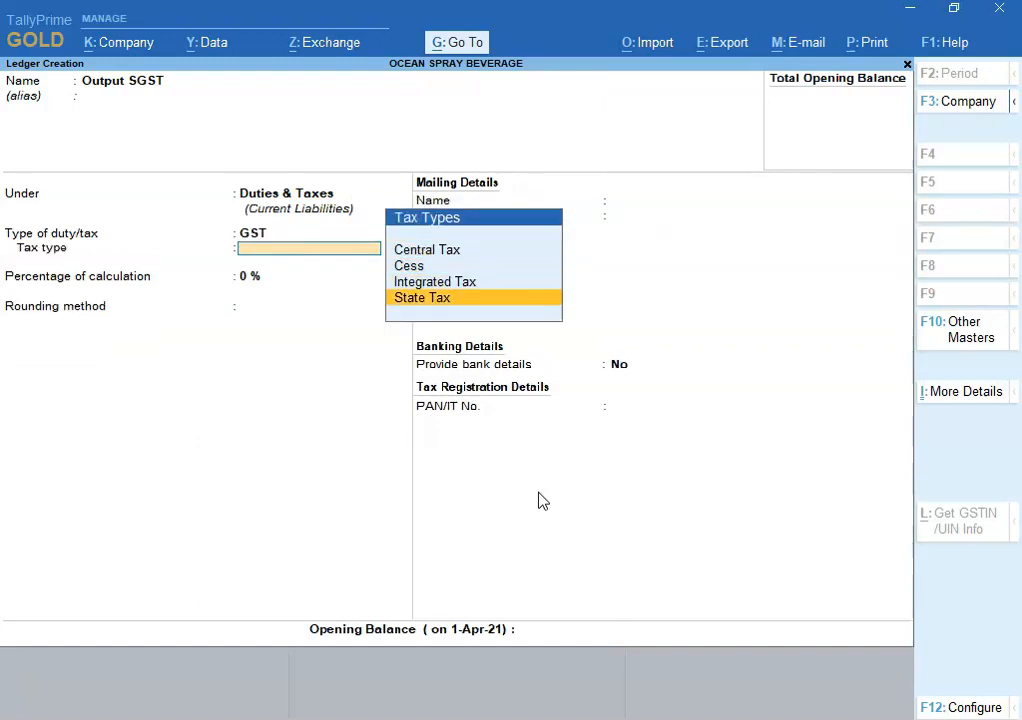
pyautogui.press('Return')
pyautogui.press('Return')
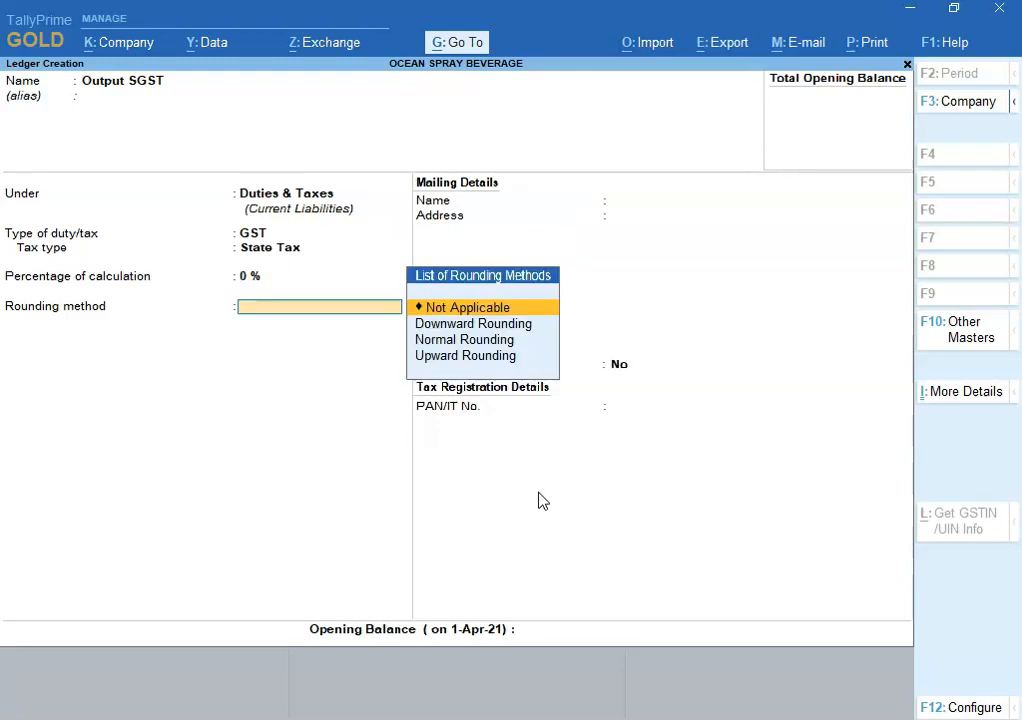
pyautogui.press('Return')
pyautogui.press('Return')
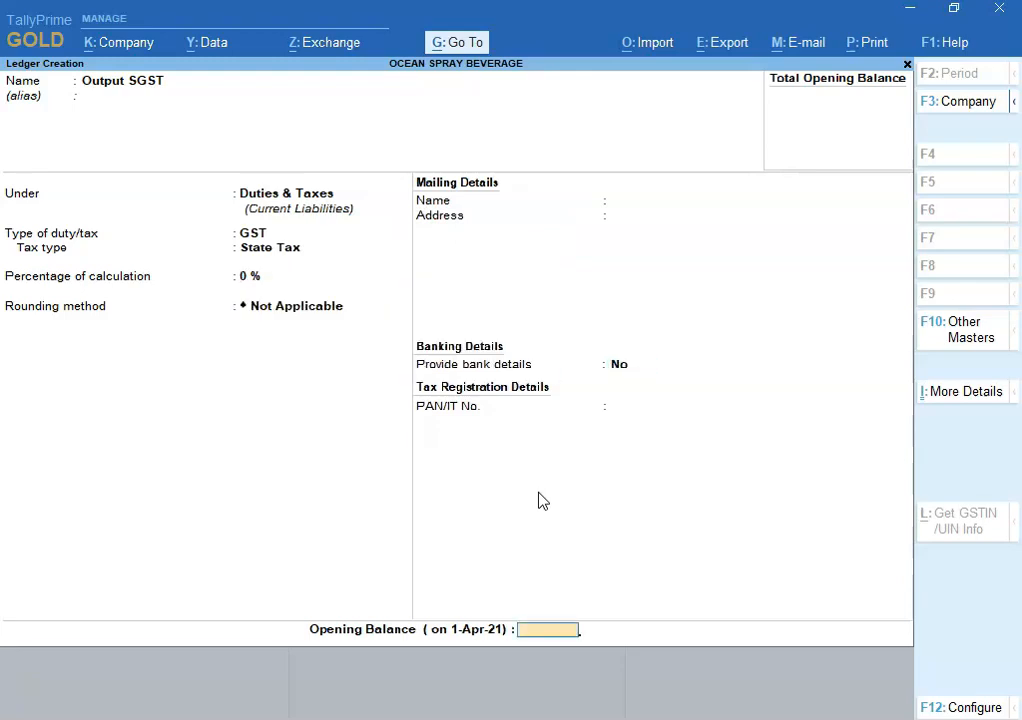
pyautogui.press('Return')
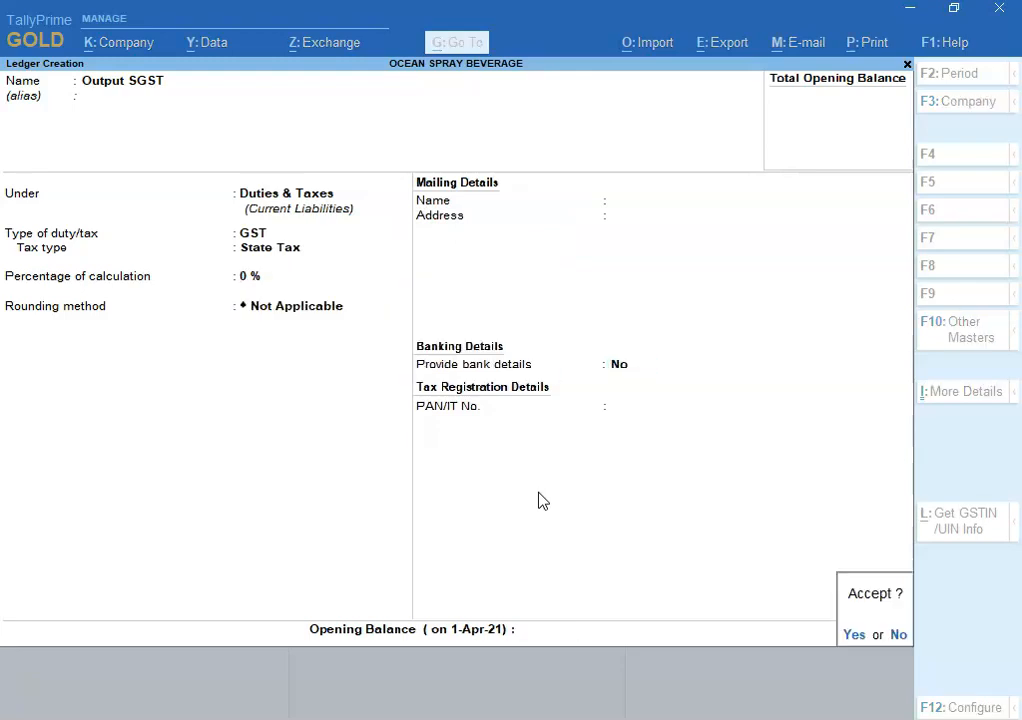
pyautogui.press('Return')
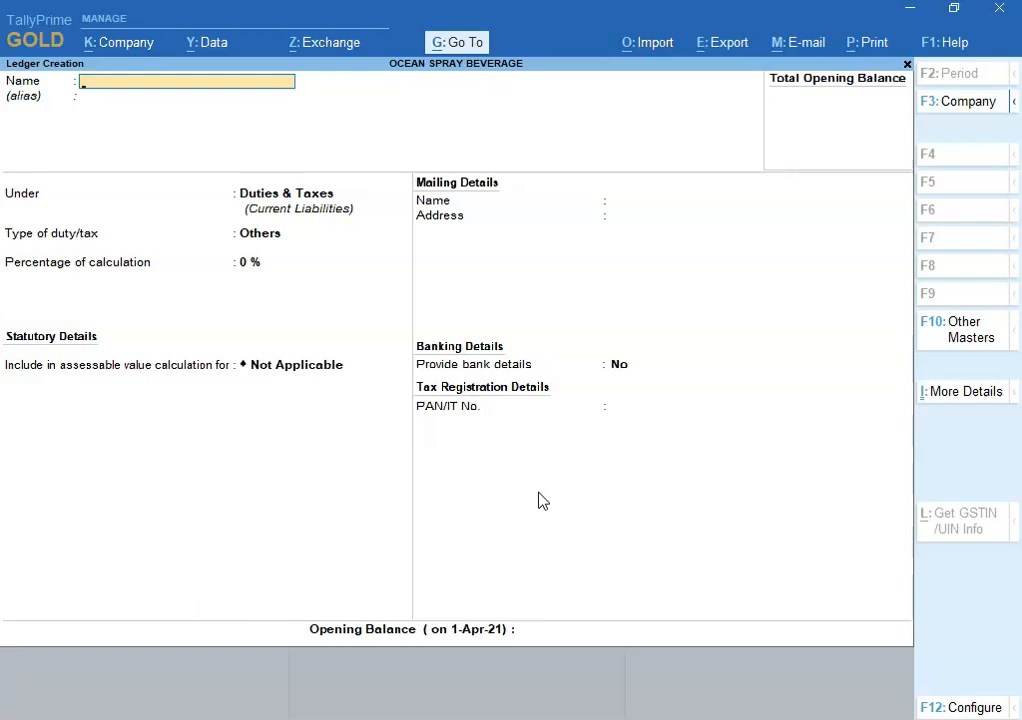
# Step: Look up the Input CGST entry in the Excel question sheet, and name the new TallyPrime ledger Input CGST under Current Assets
pyautogui.click(536, 474)
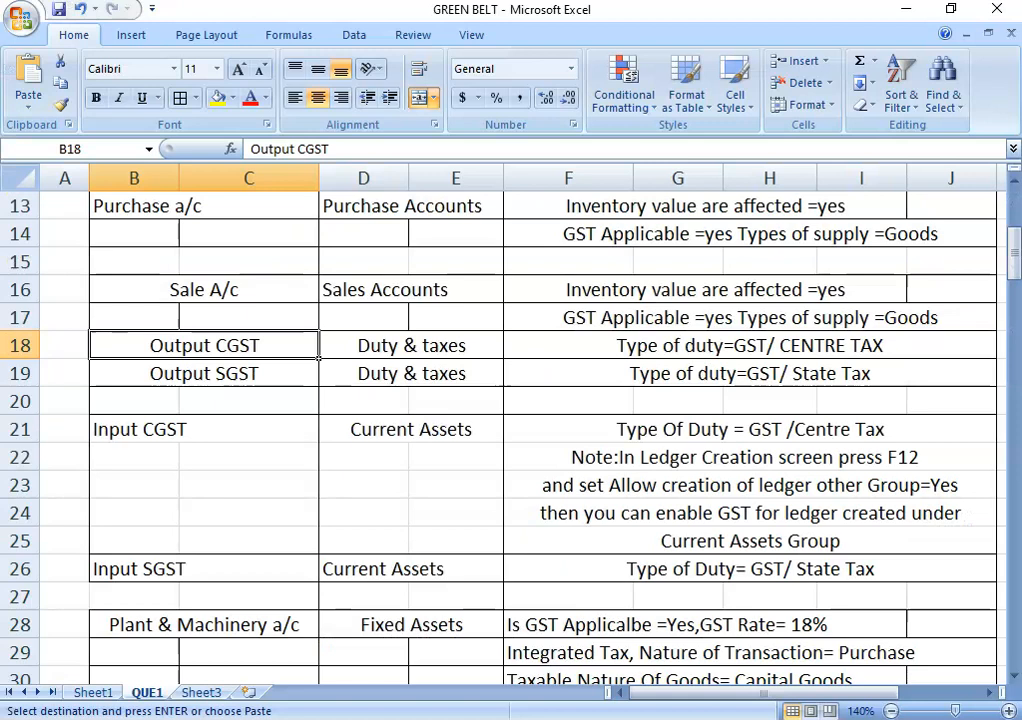
pyautogui.click(268, 427)
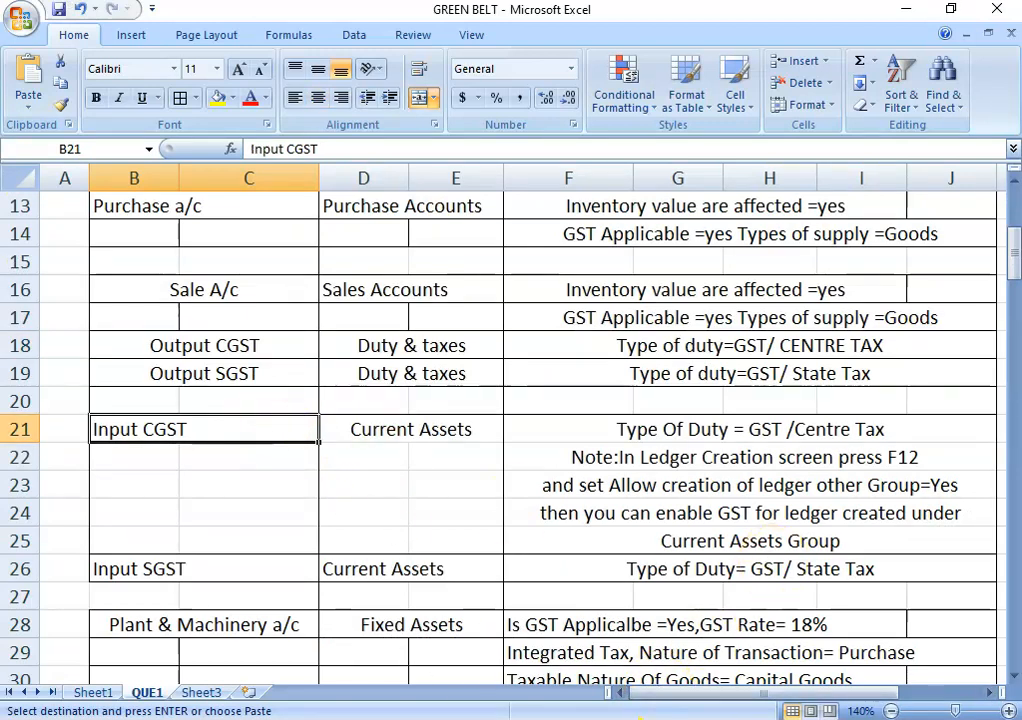
pyautogui.click(412, 431)
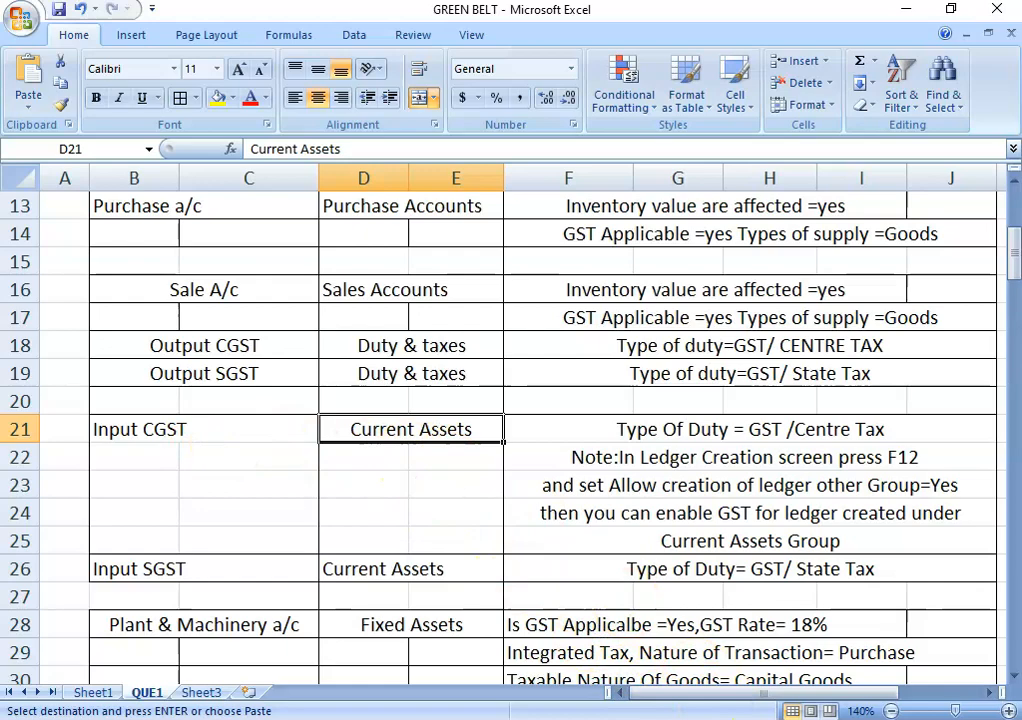
pyautogui.hotkey('alt', 'Tab')
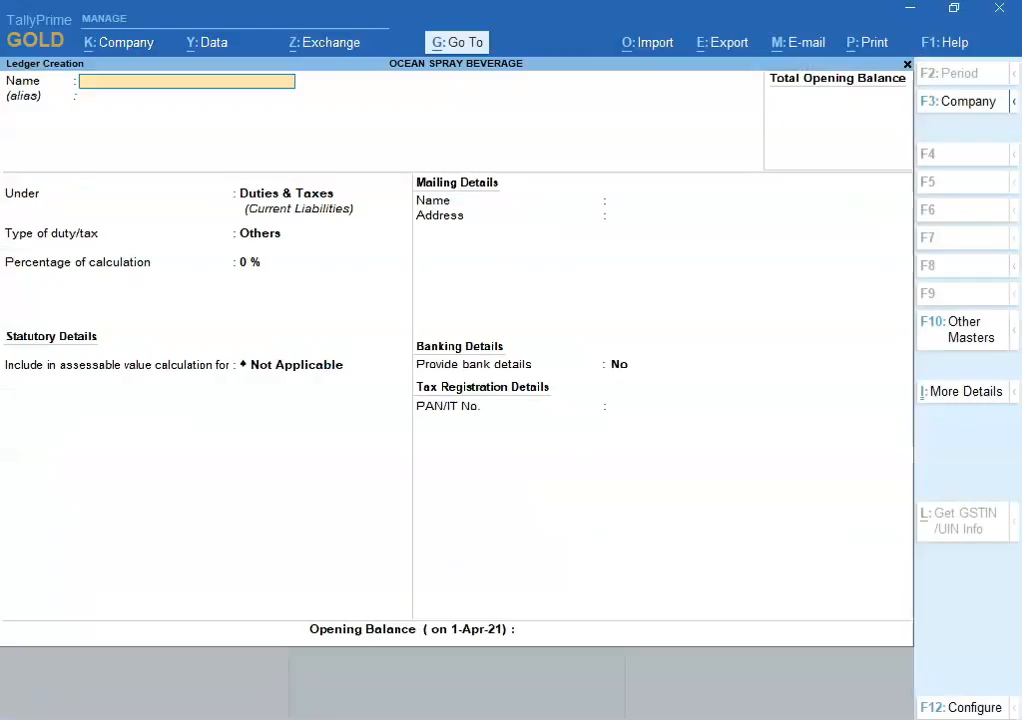
pyautogui.write('Input ')
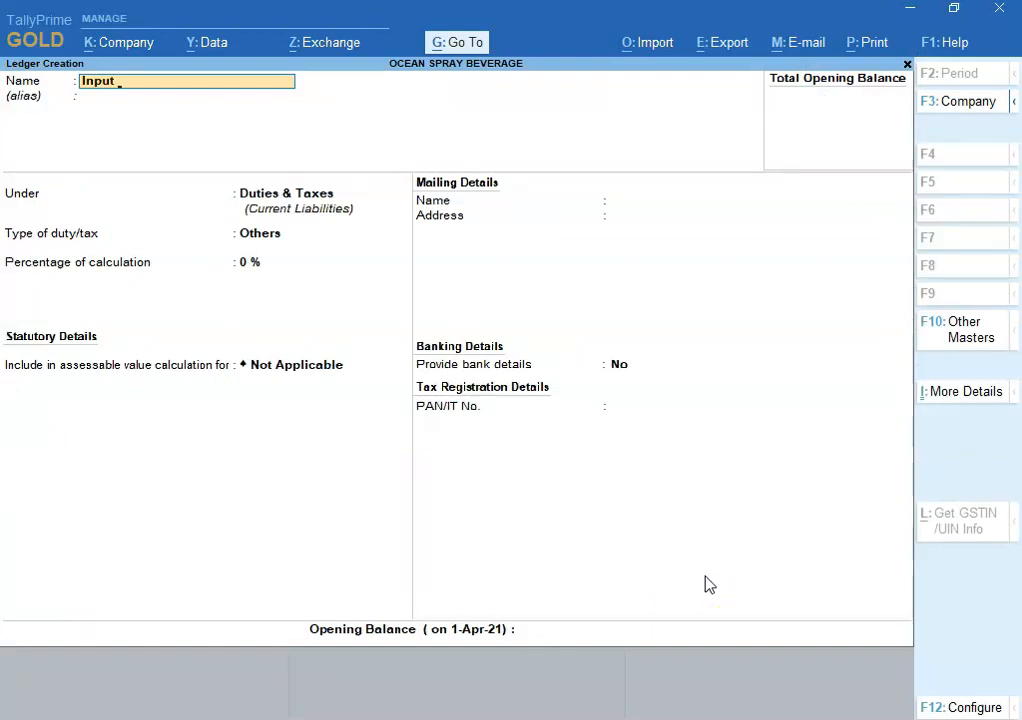
pyautogui.write('CGST')
pyautogui.press('Return')
pyautogui.press('Return')
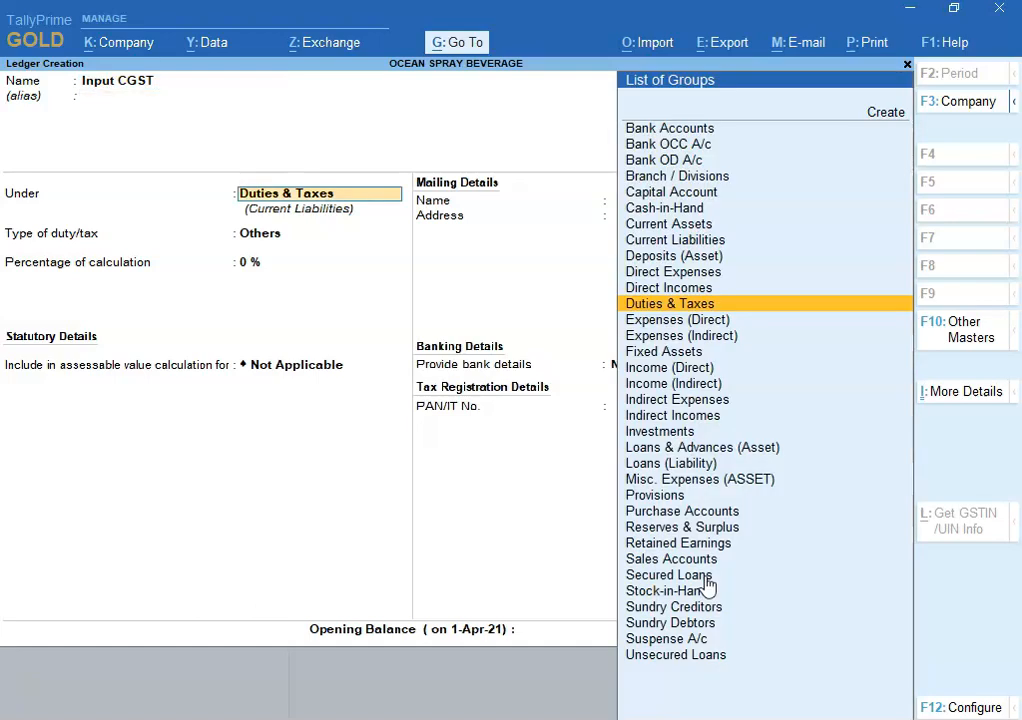
pyautogui.write('CUR')
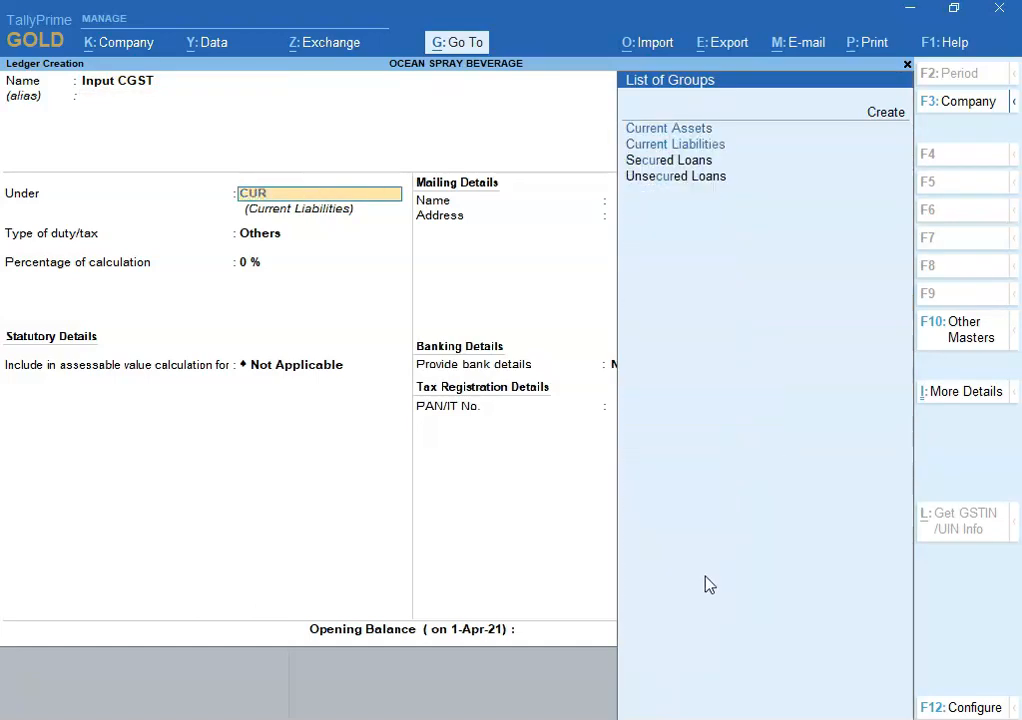
pyautogui.press('Return')
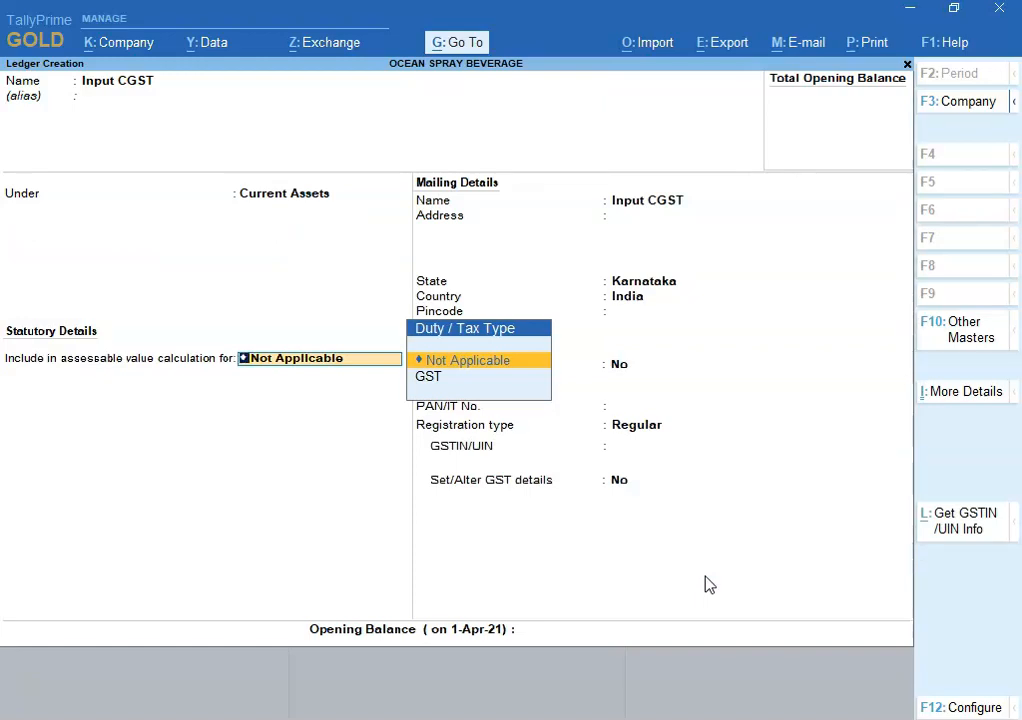
# Step: In the ledger configuration, set the option Set Ledgers to behave as Duties and Taxes to Yes and save it
pyautogui.click(968, 710)
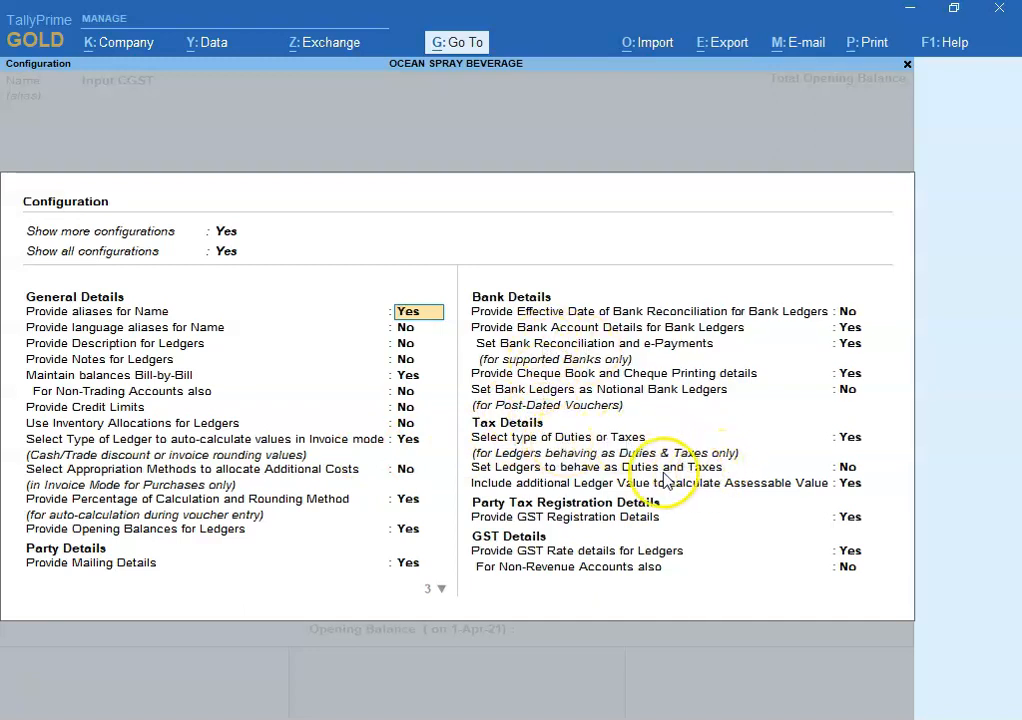
pyautogui.click(847, 469)
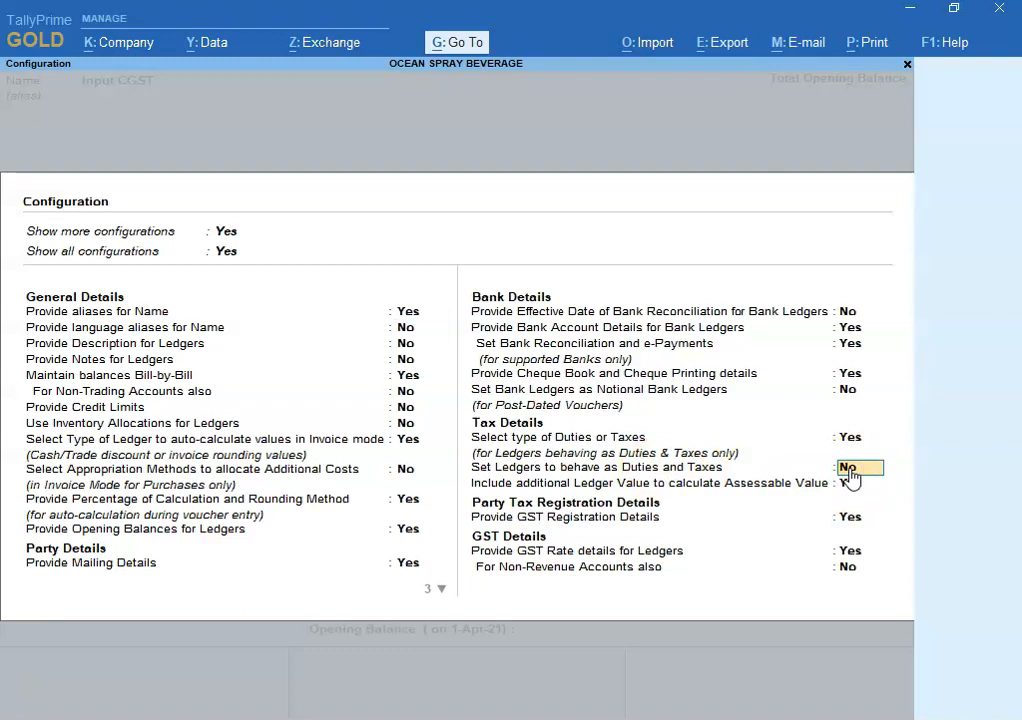
pyautogui.write('Y')
pyautogui.press('Return')
pyautogui.press('ctrl')
pyautogui.hotkey('ctrl', 'a')
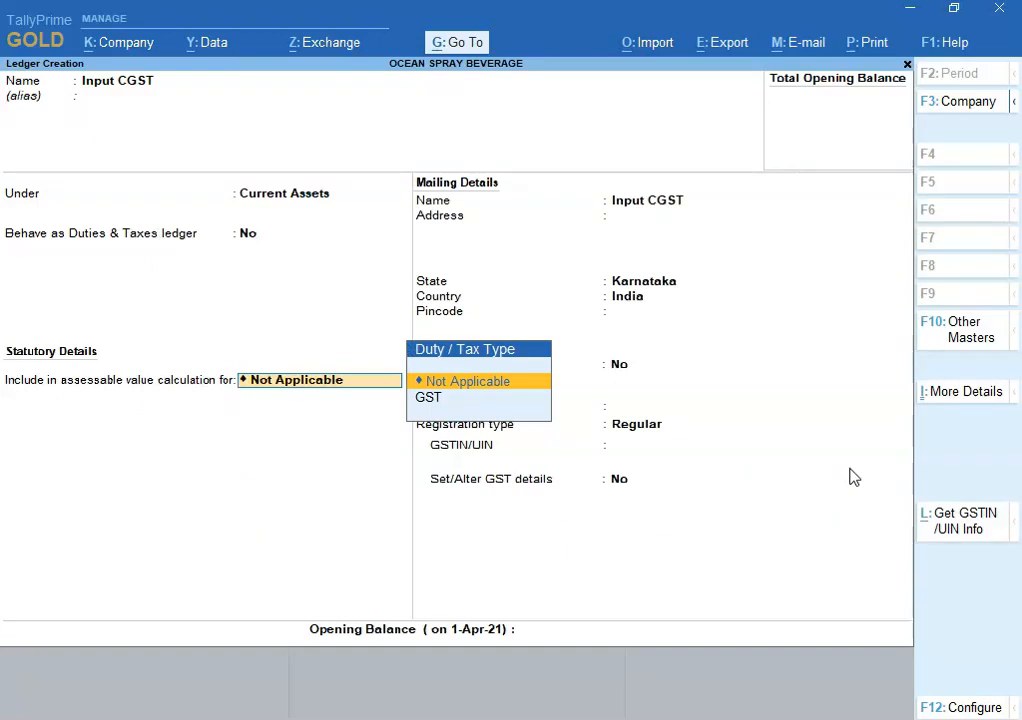
# Step: Recheck the ledger configuration and set Behave as Duties & Taxes ledger to Yes for Input CGST
pyautogui.press('BackSpace')
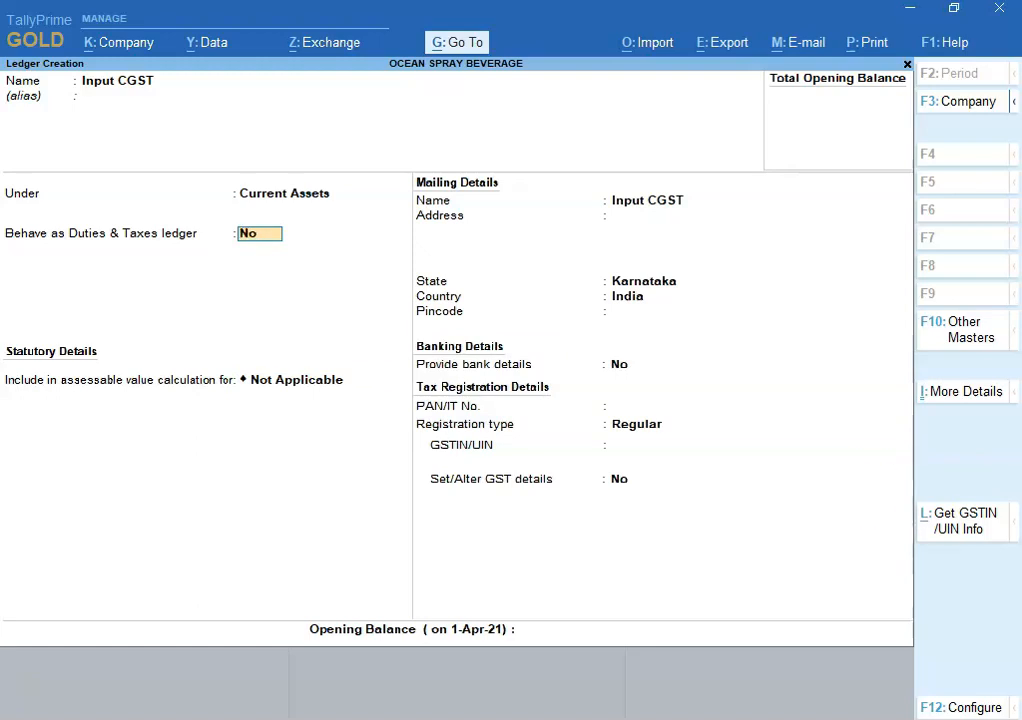
pyautogui.click(966, 707)
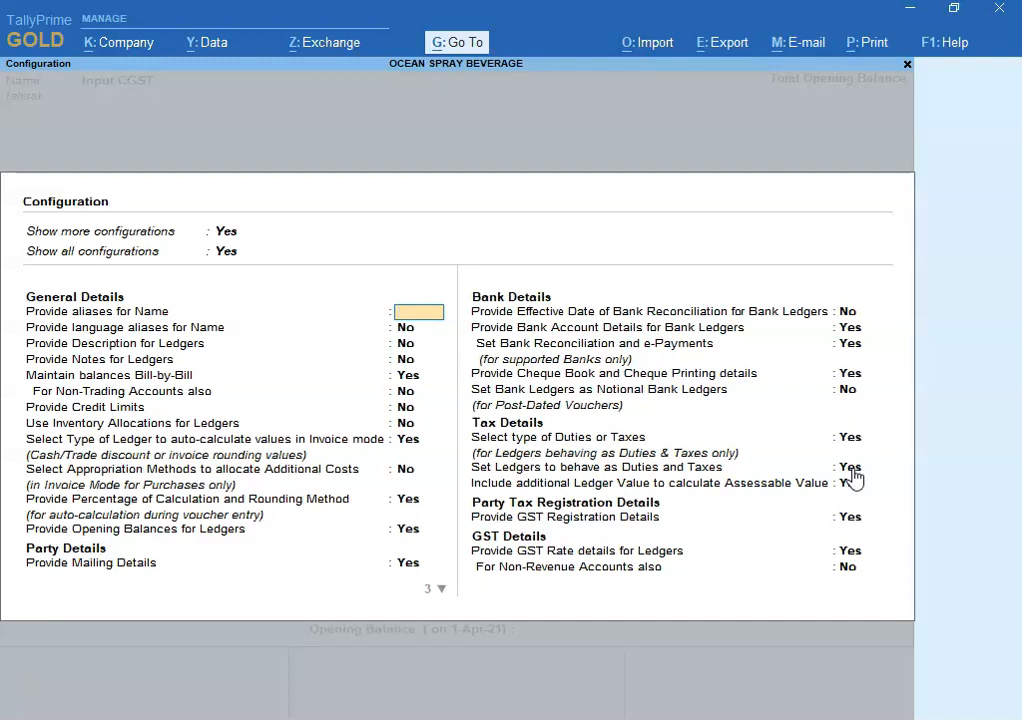
pyautogui.hotkey('ctrl', 'a')
pyautogui.click(840, 486)
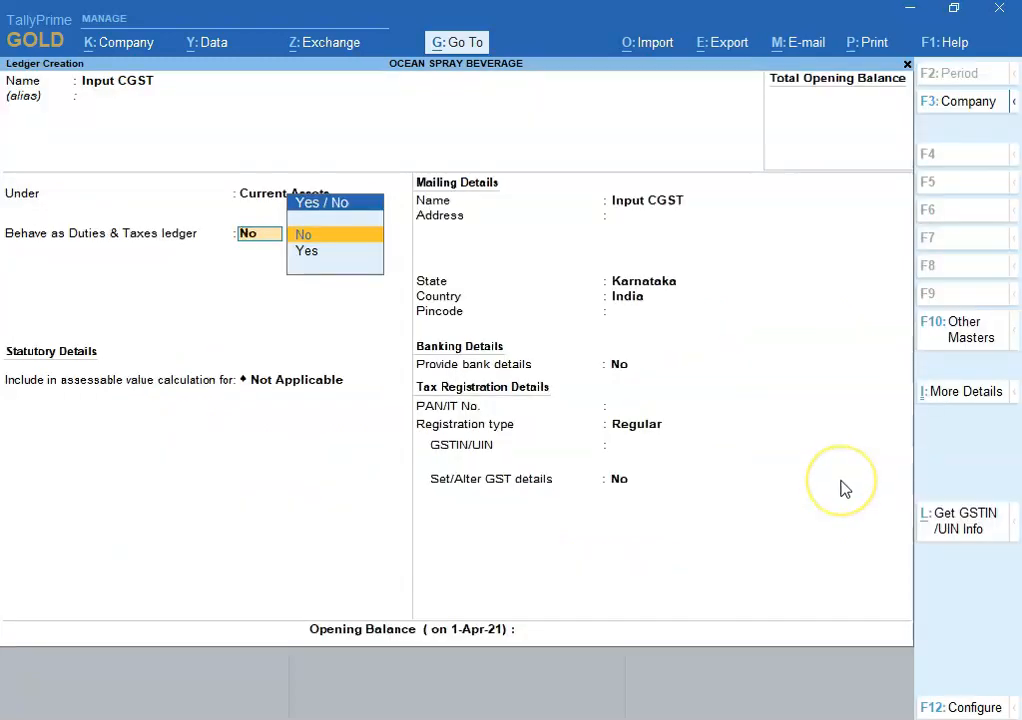
pyautogui.press('Down')
pyautogui.click(840, 486)
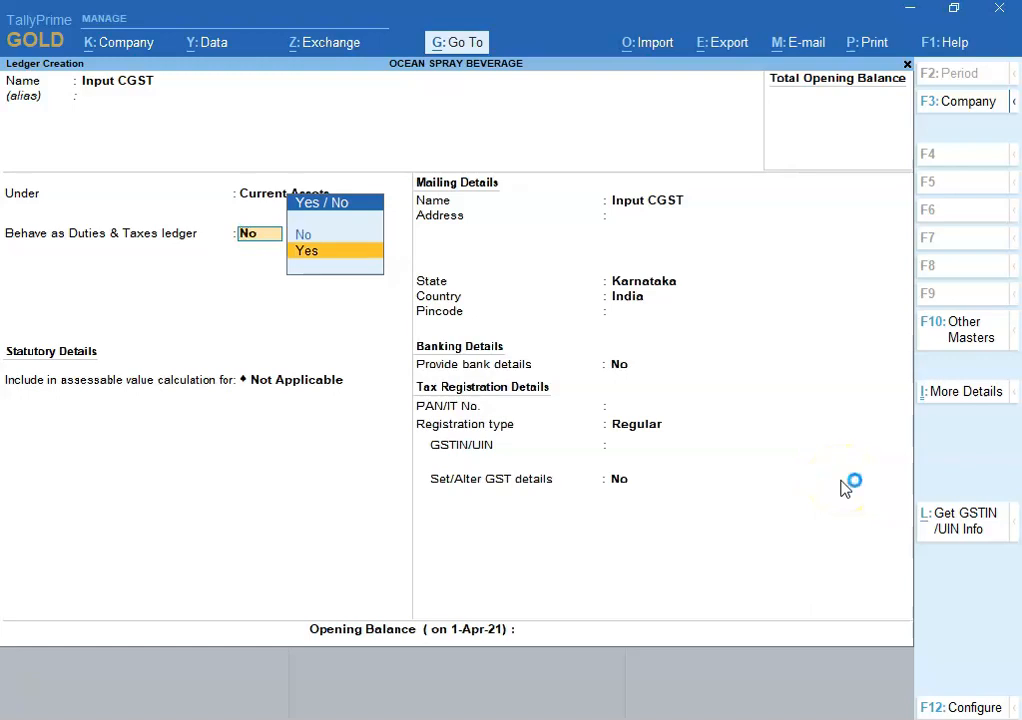
pyautogui.press('Return')
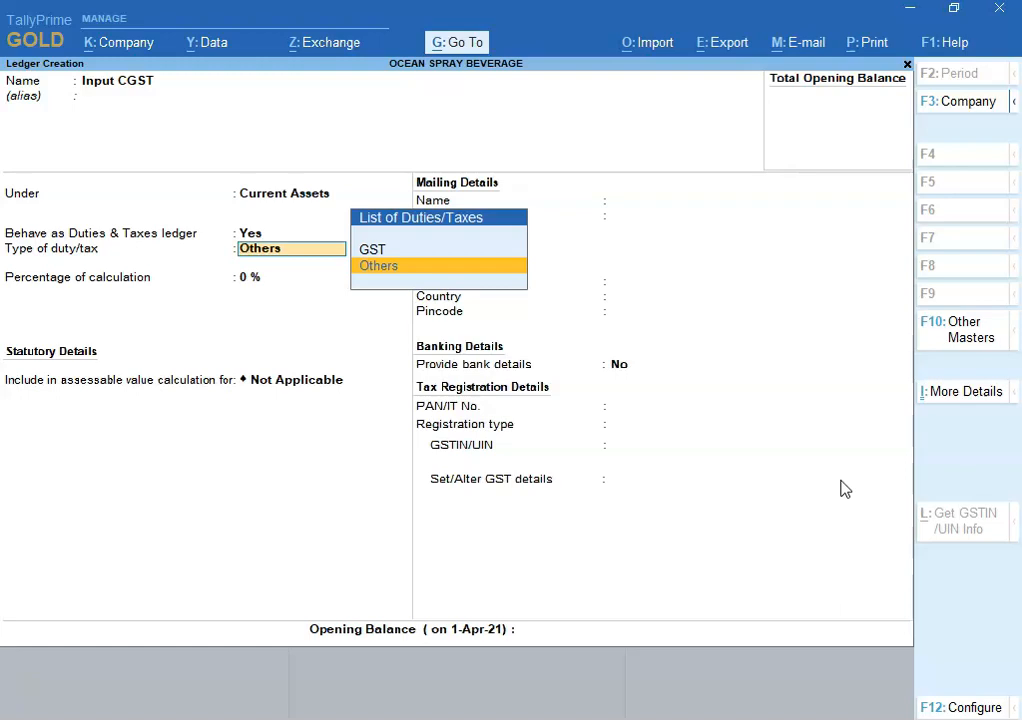
# Step: Set the duty type to GST and tax type to Central Tax, keep 0 % and rounding Not Applicable, and save the Input CGST ledger
pyautogui.press('Up')
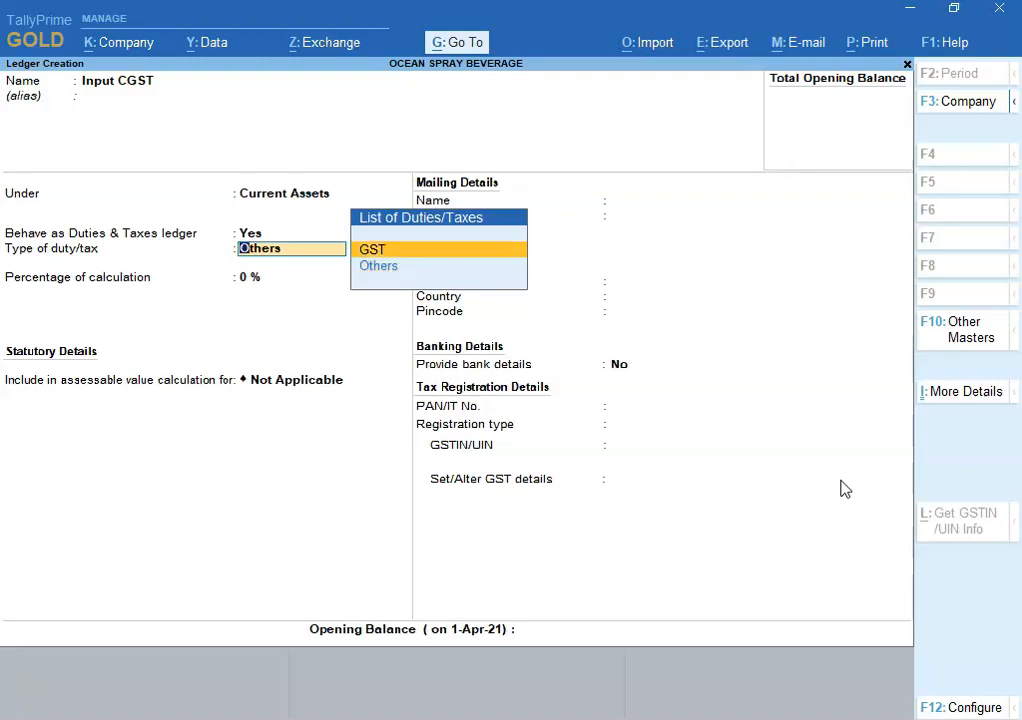
pyautogui.press('Return')
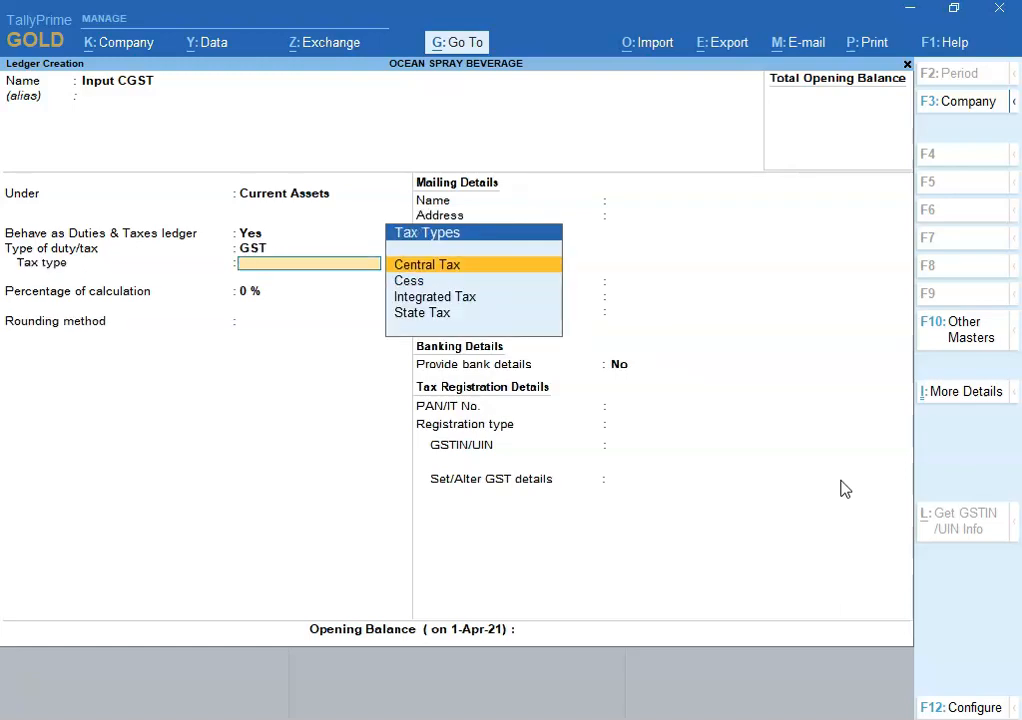
pyautogui.press('Return')
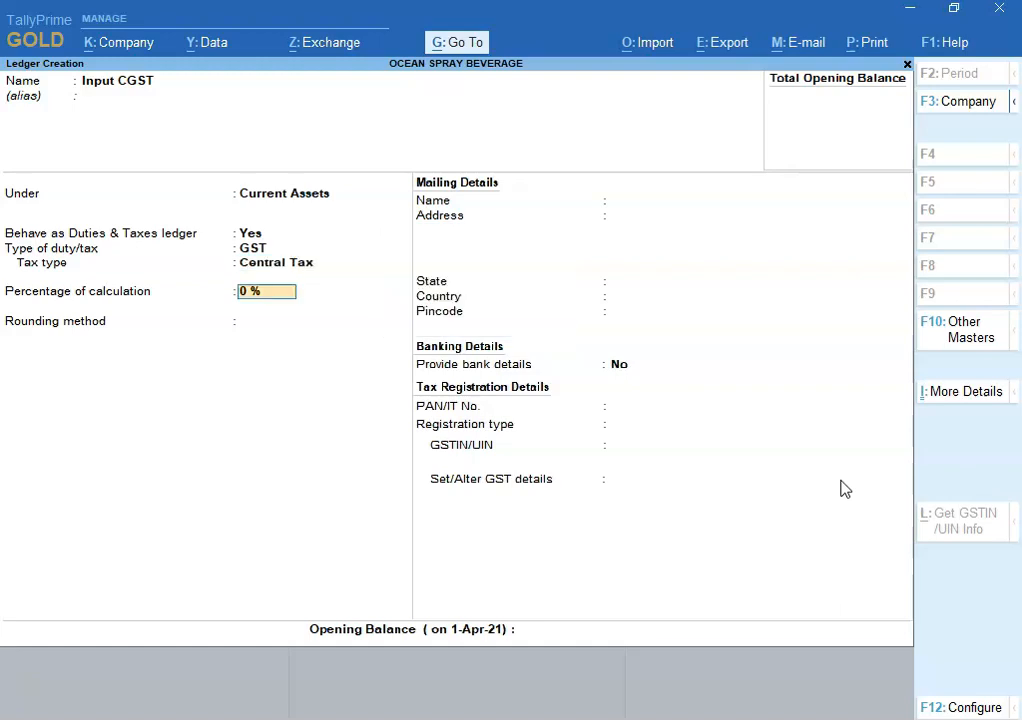
pyautogui.press('Return')
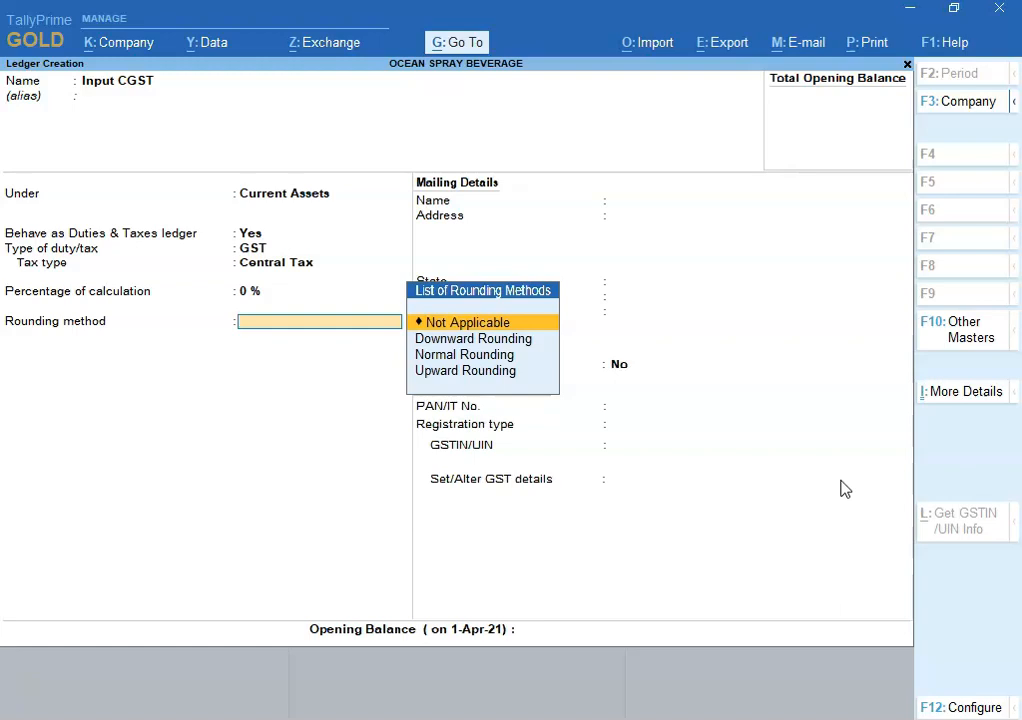
pyautogui.press('Return')
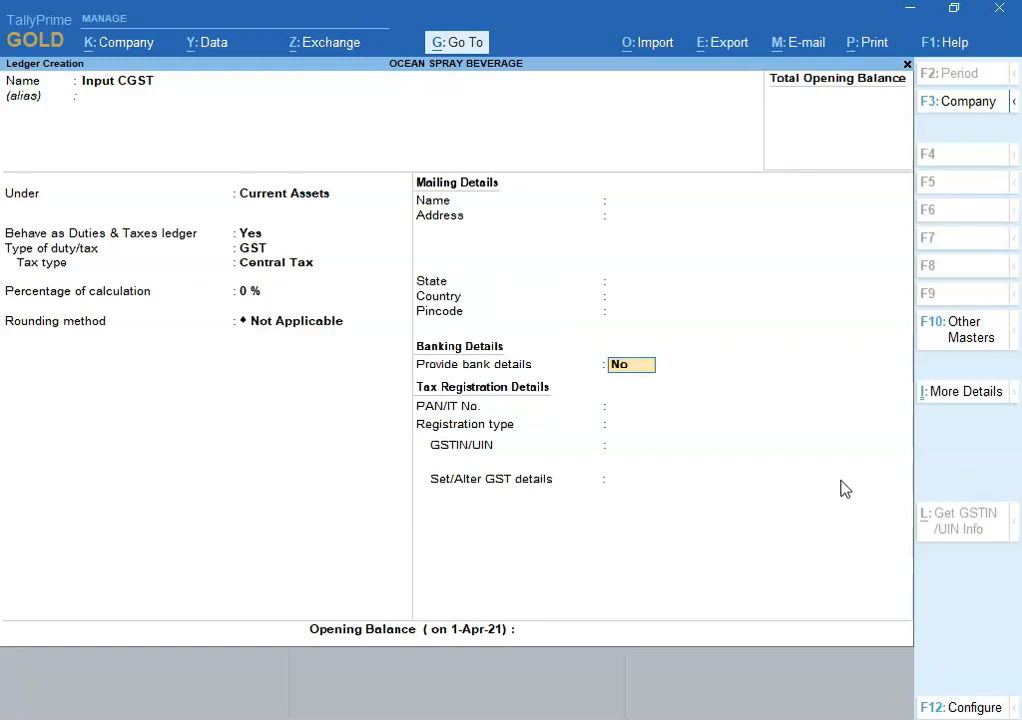
pyautogui.press('Return')
pyautogui.press('Return')
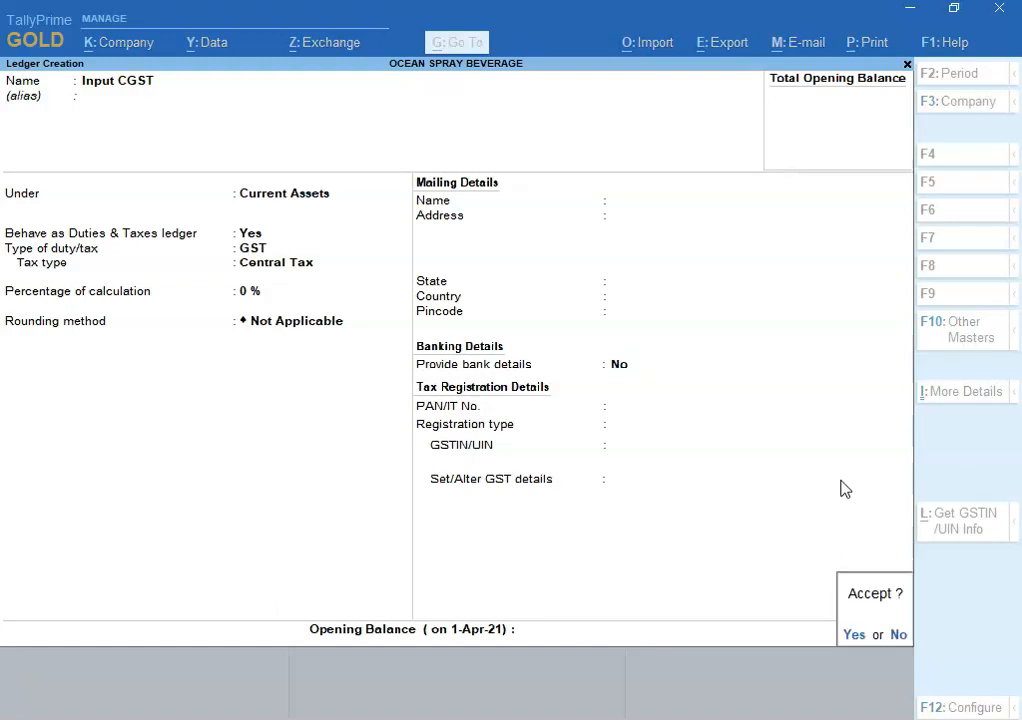
pyautogui.press('Return')
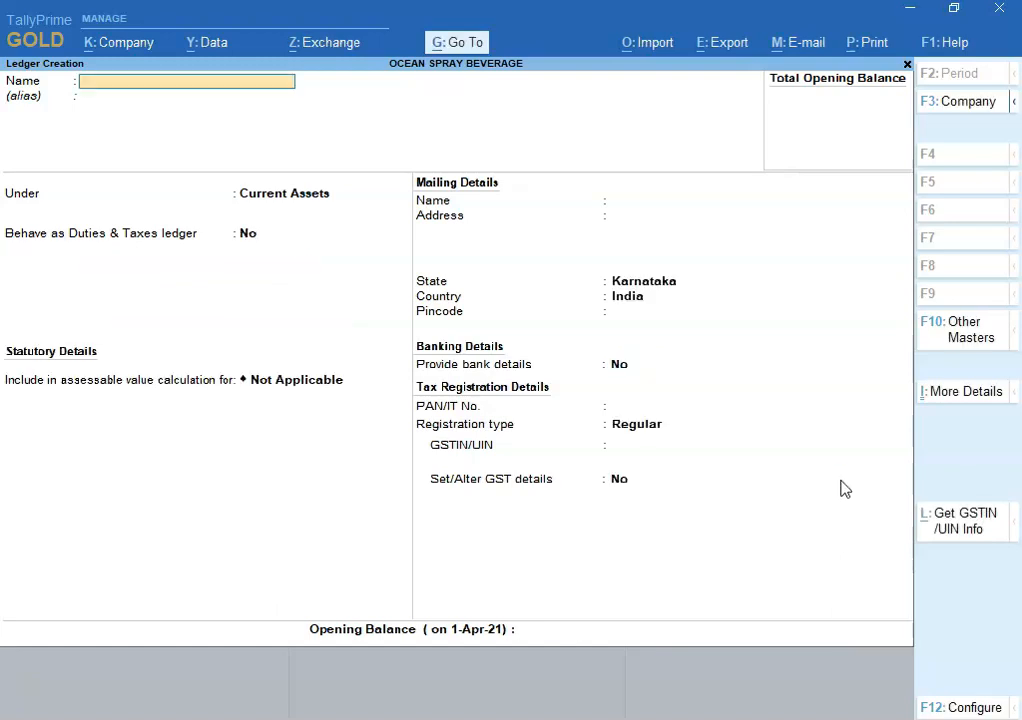
# Step: Name the next ledger Input SGST, keep it under Current Assets and set Behave as Duties & Taxes ledger to Yes
pyautogui.write('Input SGST')
pyautogui.press('Return')
pyautogui.press('Return')
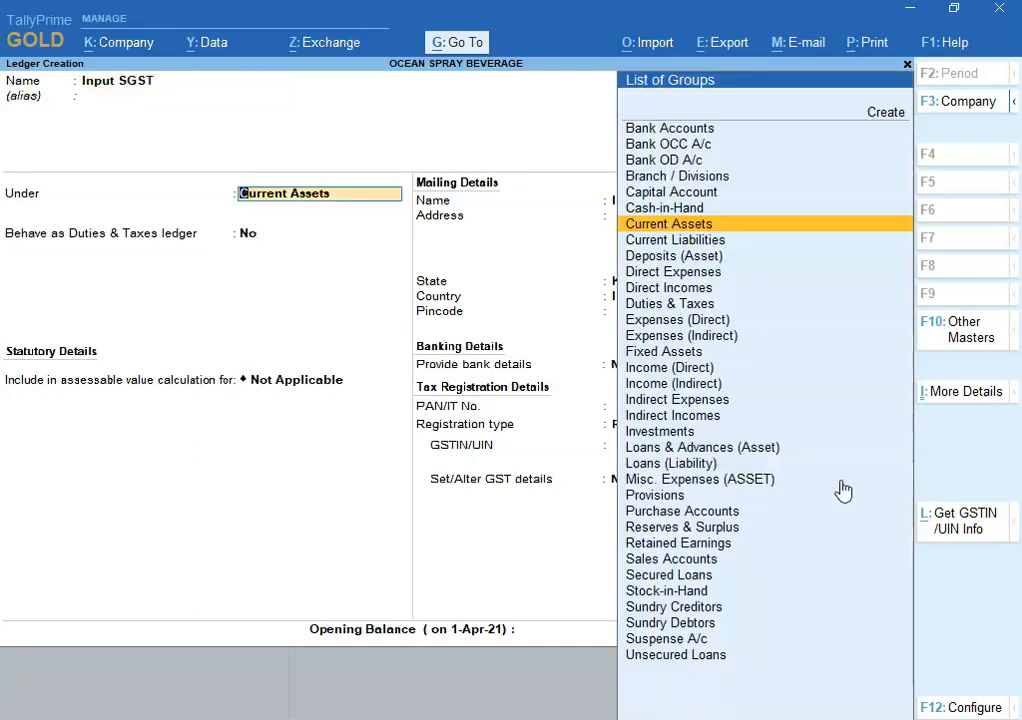
pyautogui.press('Return')
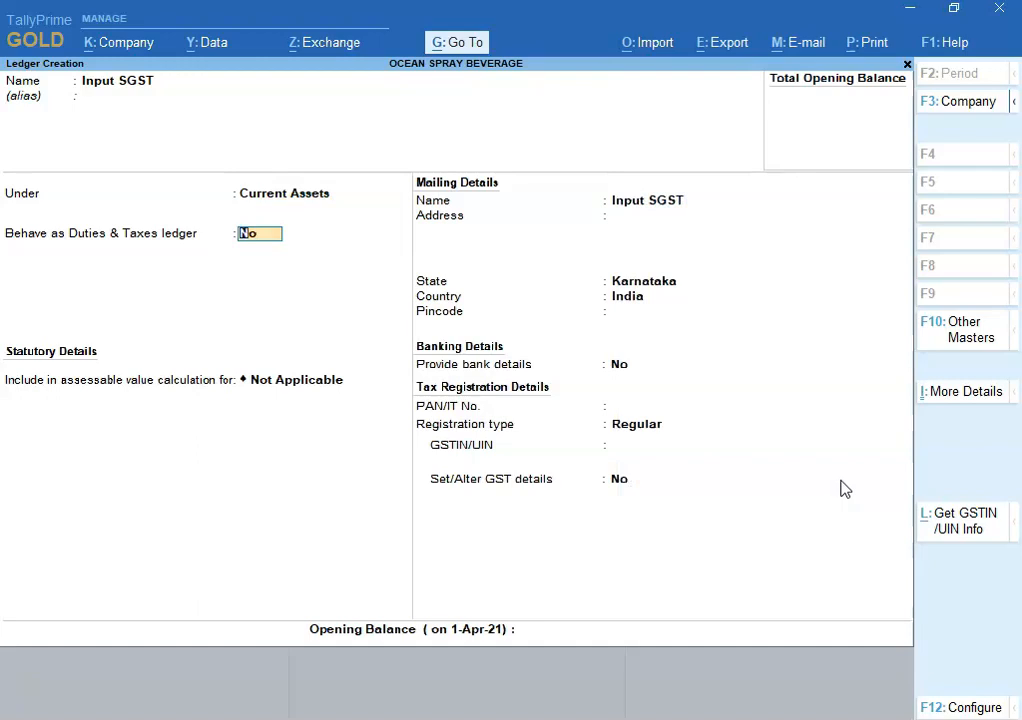
pyautogui.write('Y')
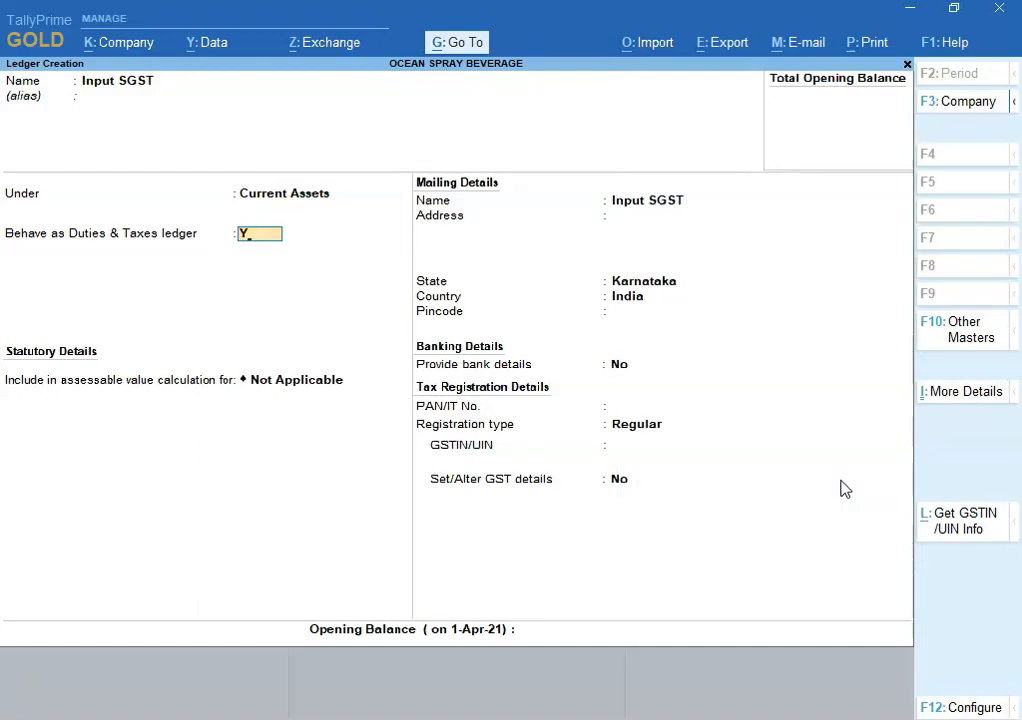
pyautogui.press('Return')
# Step: Set the duty type to GST and tax type to State Tax, keep 0 % and rounding Not Applicable, and save the Input SGST ledger
pyautogui.press('Up')
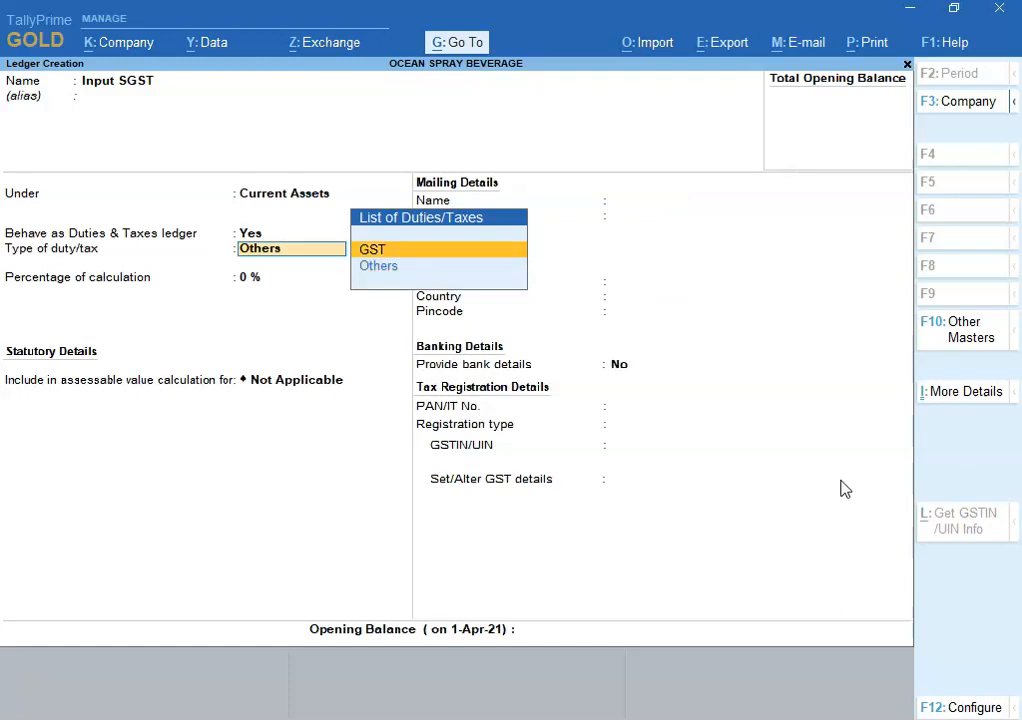
pyautogui.press('Return')
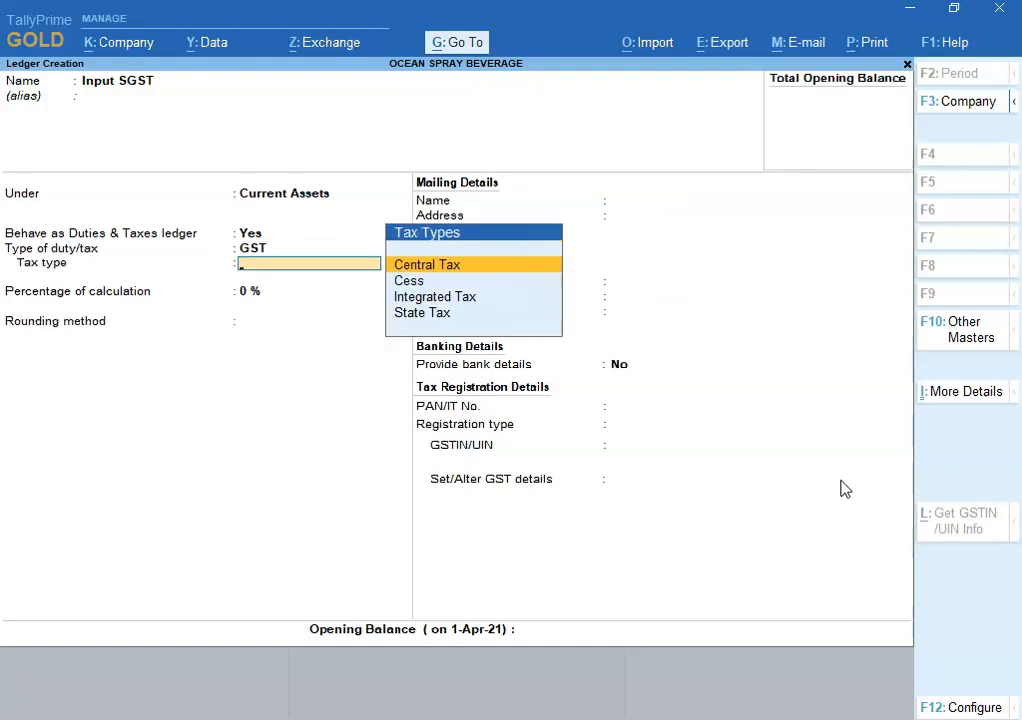
pyautogui.press('Down')
pyautogui.press('Down')
pyautogui.press('Down')
pyautogui.press('Return')
pyautogui.press('Return')
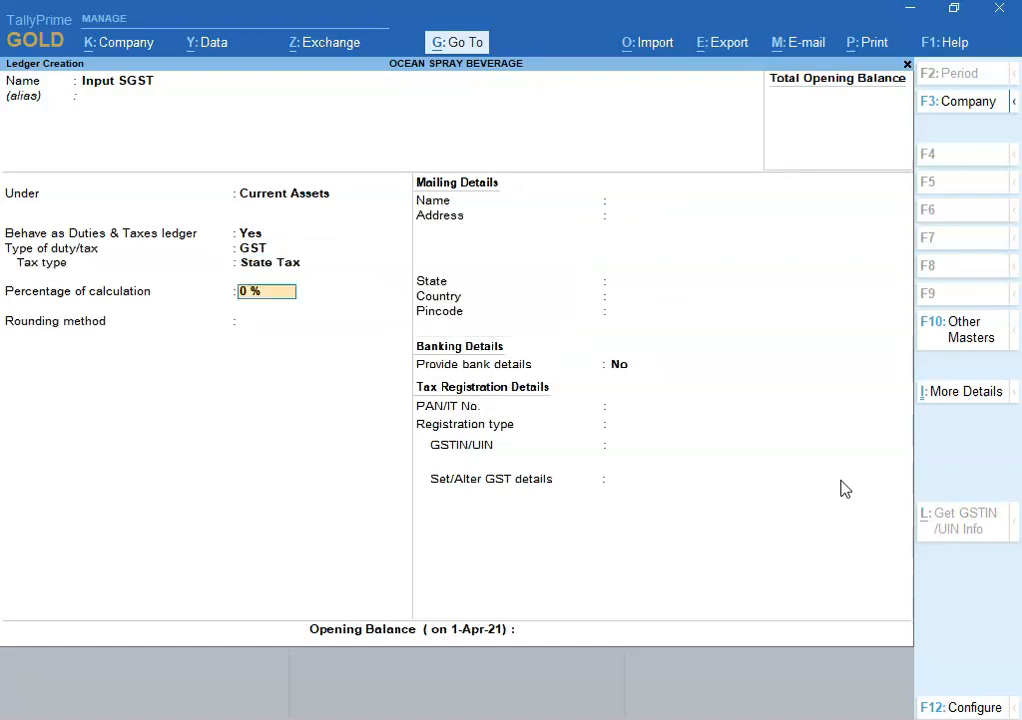
pyautogui.press('Return')
pyautogui.press('Return')
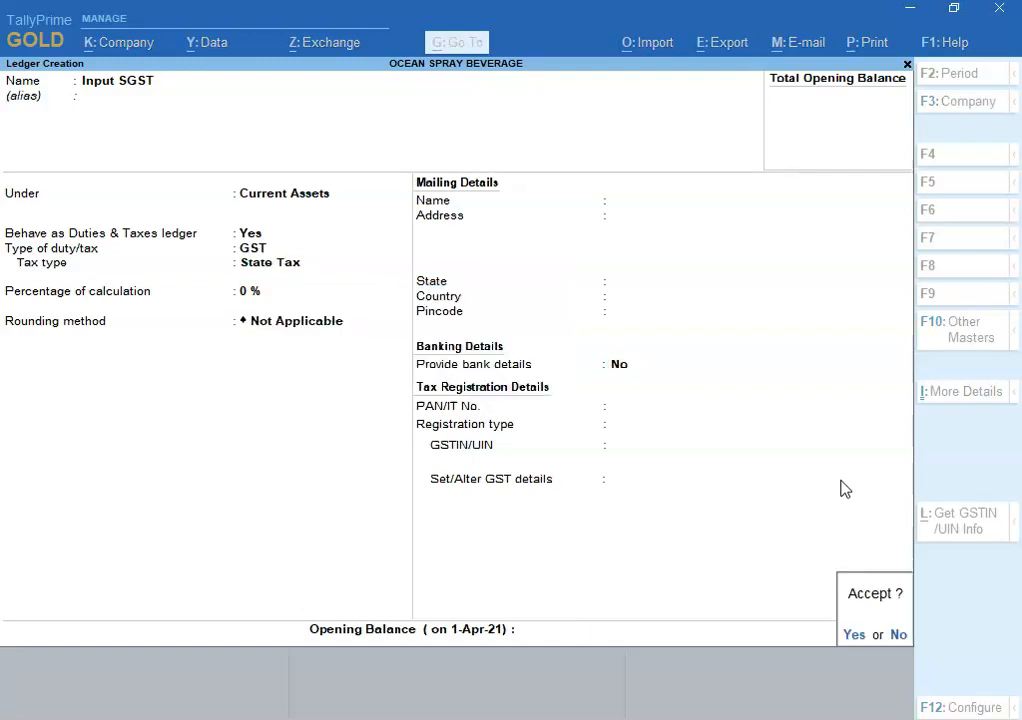
pyautogui.press('Return')
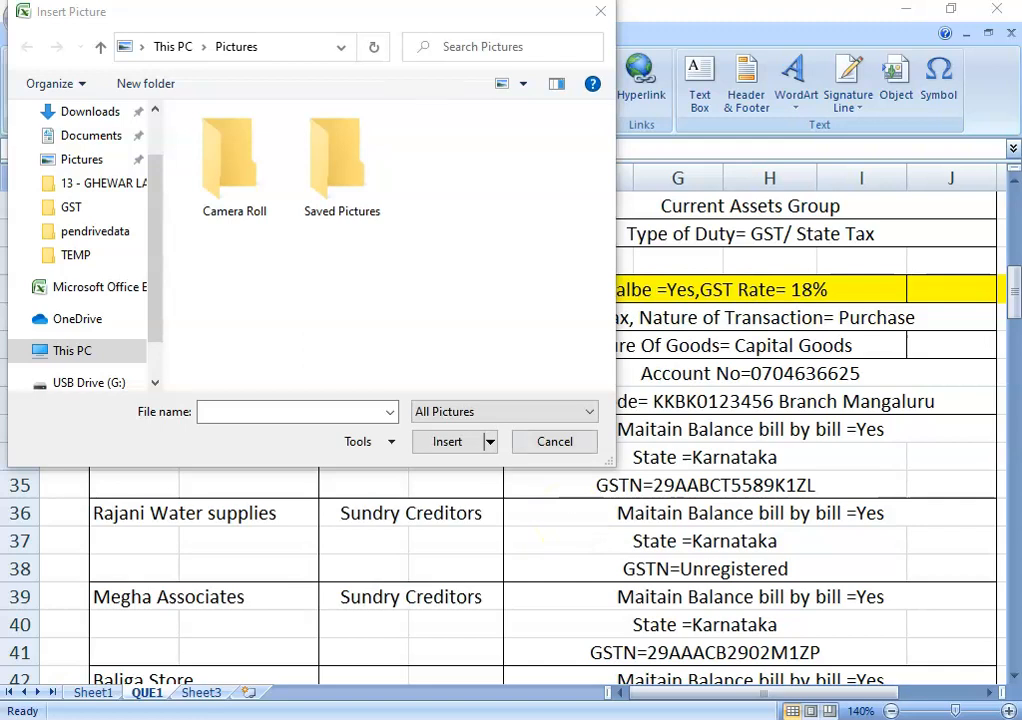
# Step: Cancel the picture insertion in Excel, select the Plant & Machinery entry in the question sheet, and start a new ledger in TallyPrime
pyautogui.click(600, 11)
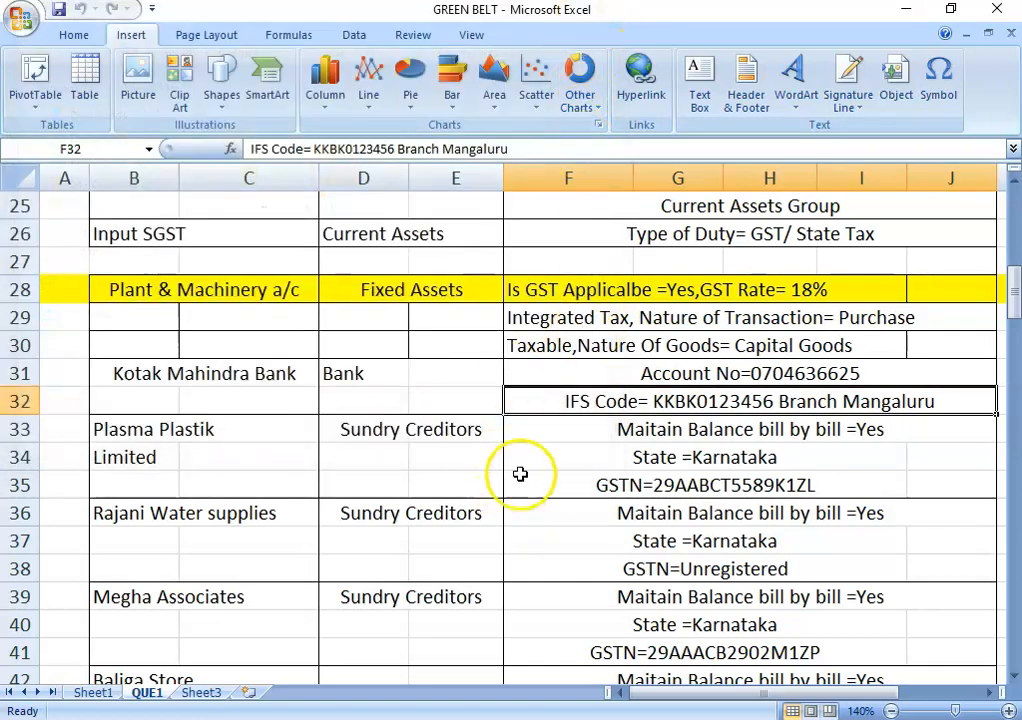
pyautogui.click(185, 292)
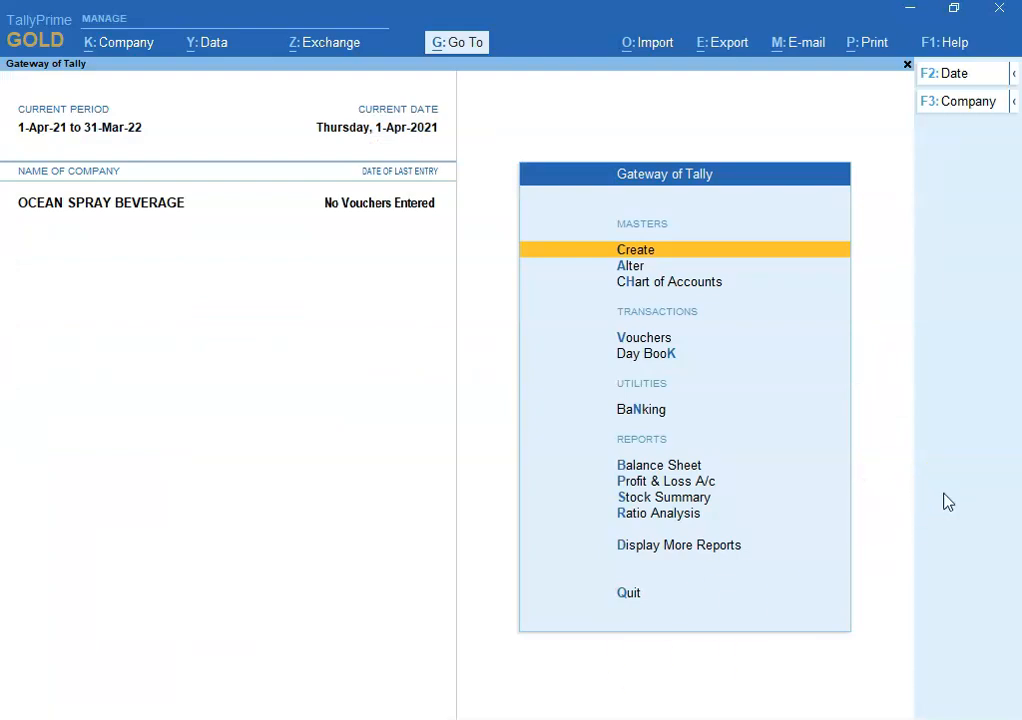
pyautogui.press('Return')
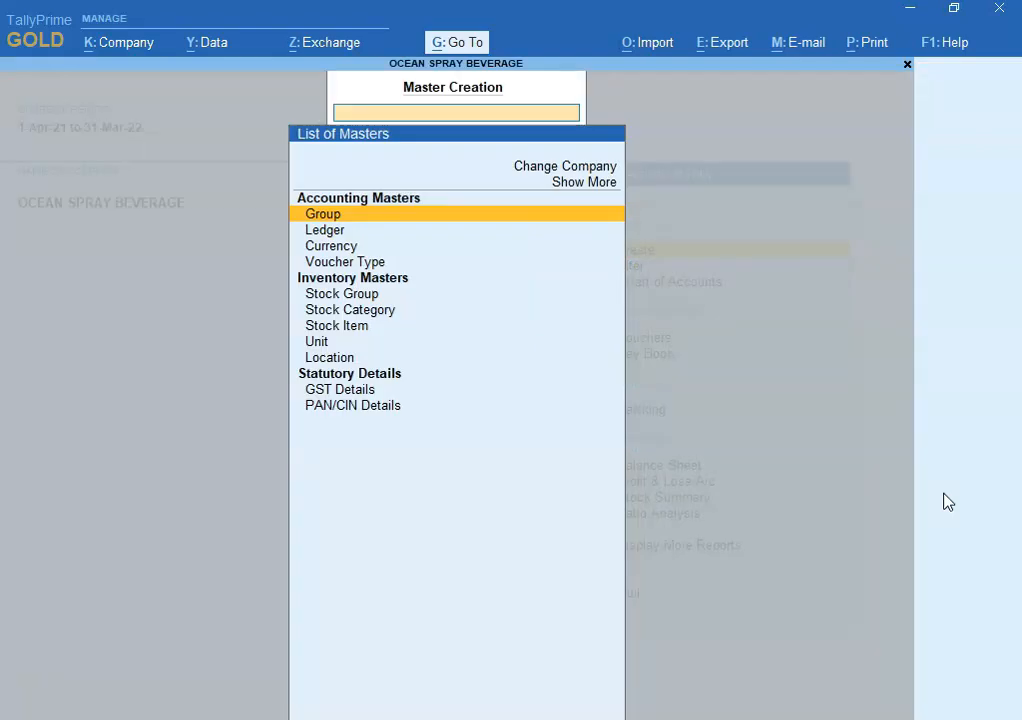
pyautogui.press('Down')
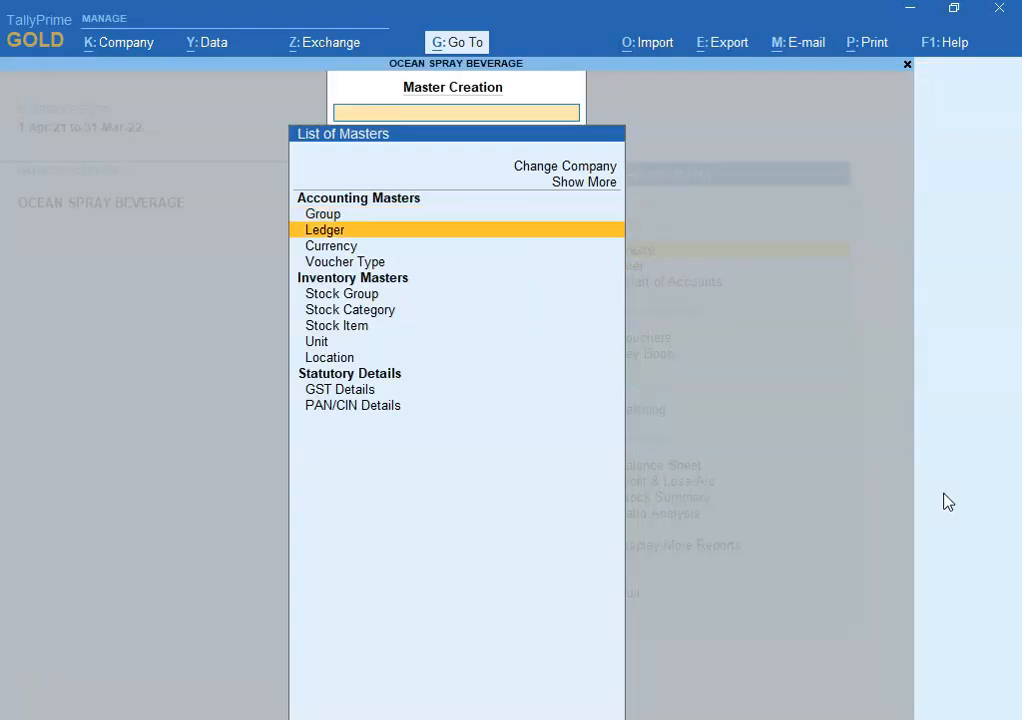
pyautogui.press('Down')
pyautogui.press('Down')
pyautogui.press('Down')
pyautogui.press('Up')
pyautogui.press('Up')
pyautogui.press('Up')
pyautogui.press('Return')
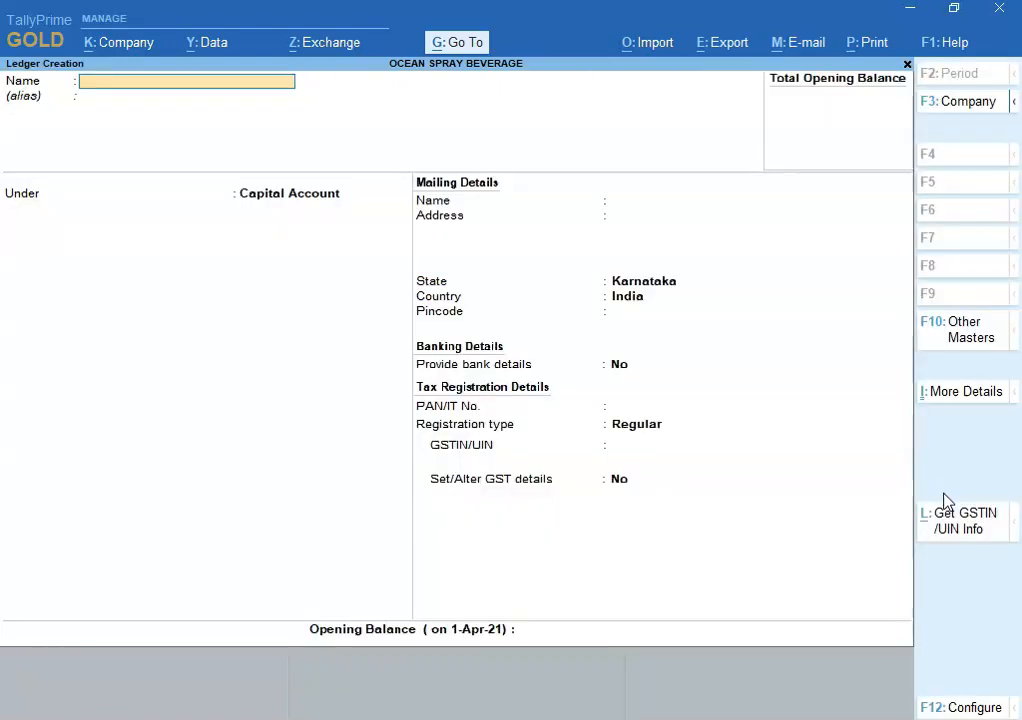
# Step: Name the ledger Plant & Machinery A/c and place it under Fixed Assets, consulting the Excel question sheet
pyautogui.write('Plant & Mac')
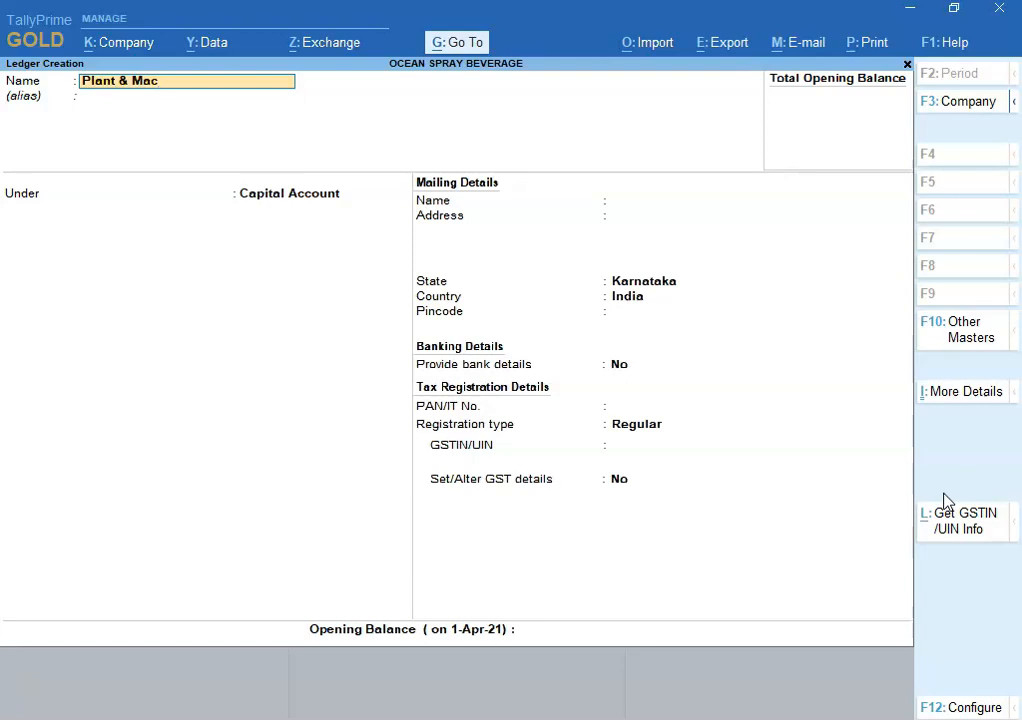
pyautogui.write('hinery A/c')
pyautogui.press('Return')
pyautogui.hotkey('alt', 'Tab')
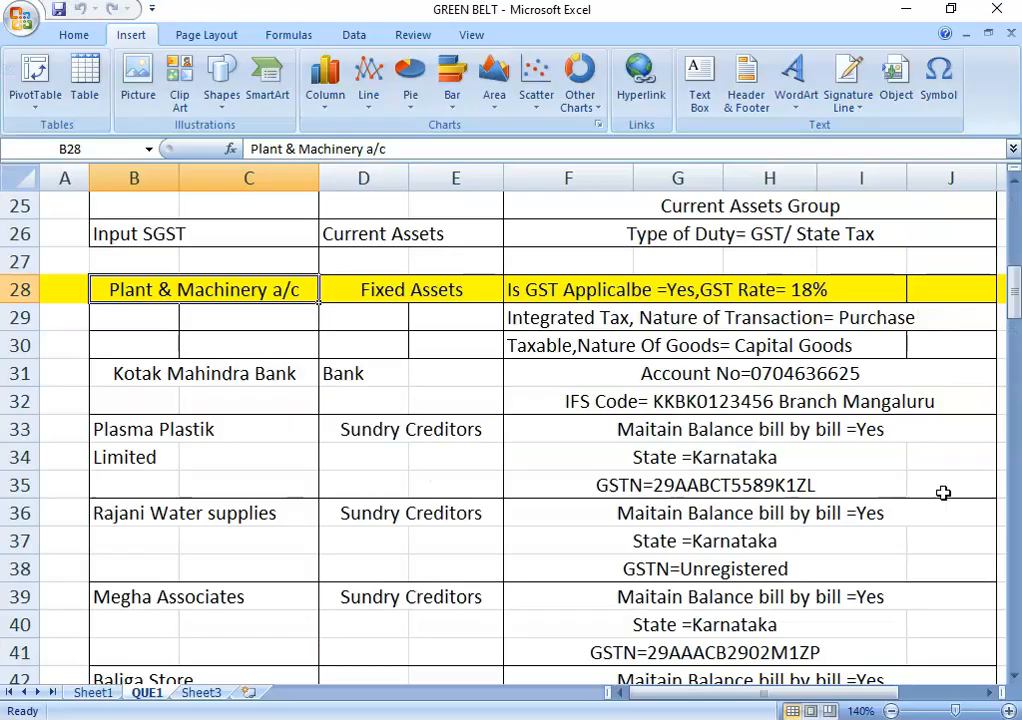
pyautogui.hotkey('alt', 'Tab')
pyautogui.press('Return')
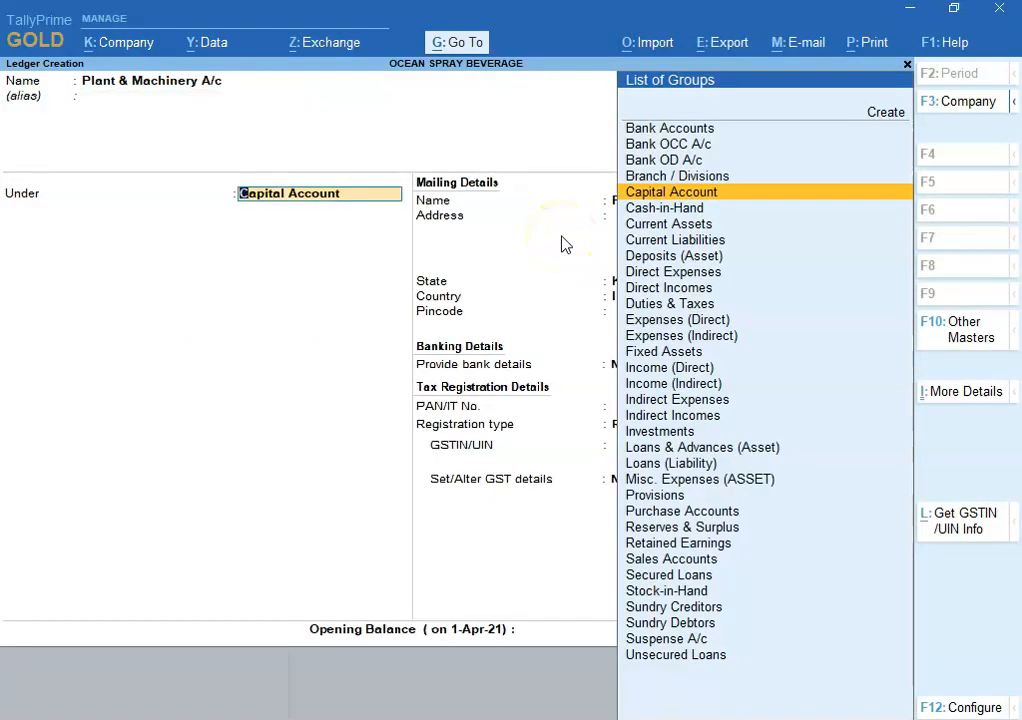
pyautogui.hotkey('alt', 'Tab')
pyautogui.hotkey('alt', 'Tab')
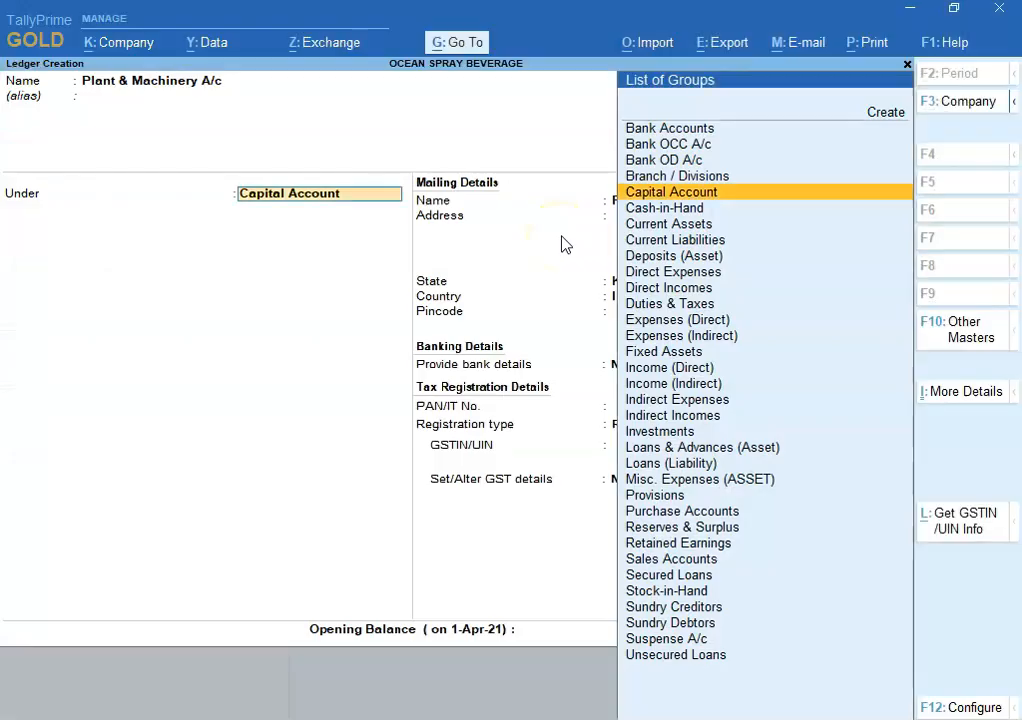
pyautogui.write('Fixed Assets')
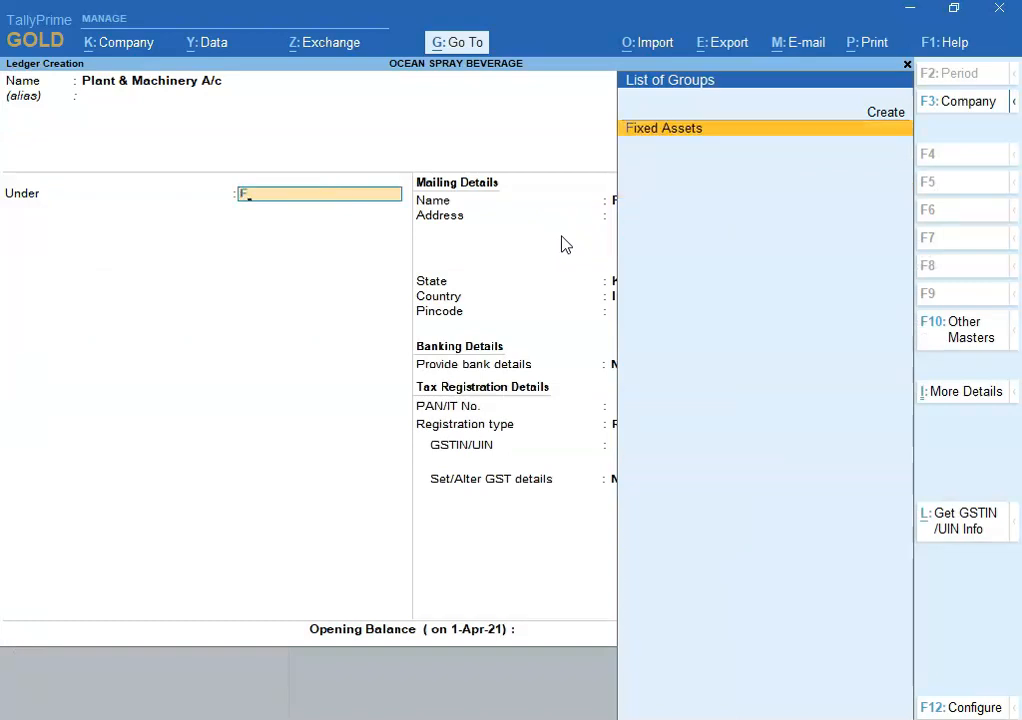
pyautogui.press('Return')
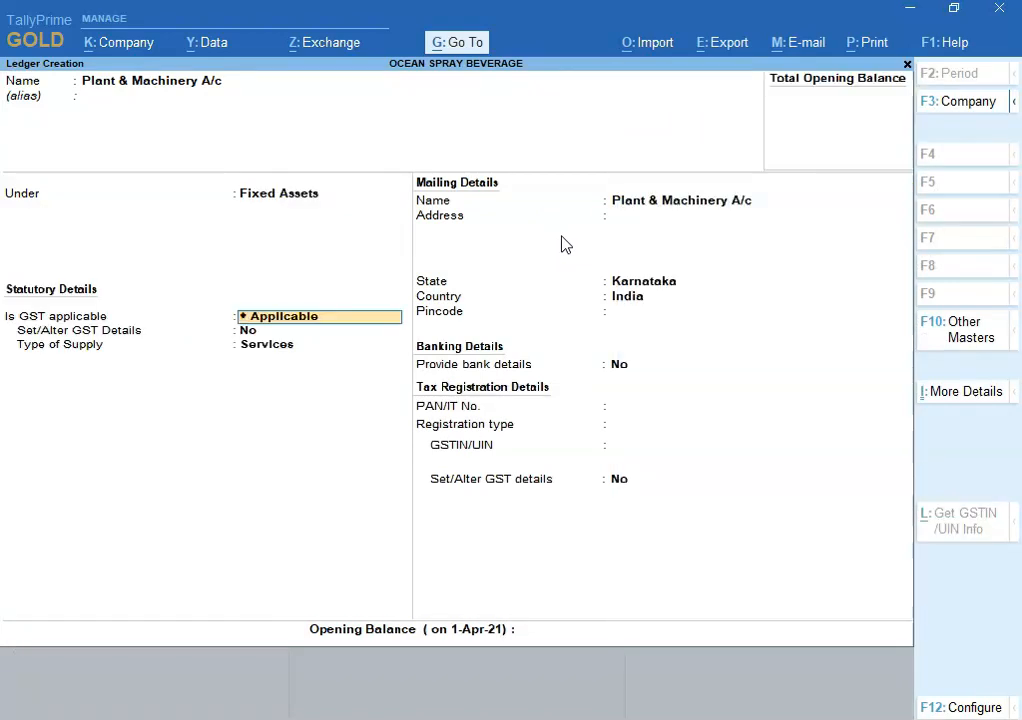
# Step: Keep GST as Applicable for Plant & Machinery A/c and set Set/Alter GST Details to Yes, checking the required details in the question sheet
pyautogui.hotkey('alt', 'Tab')
pyautogui.hotkey('alt', 'Tab')
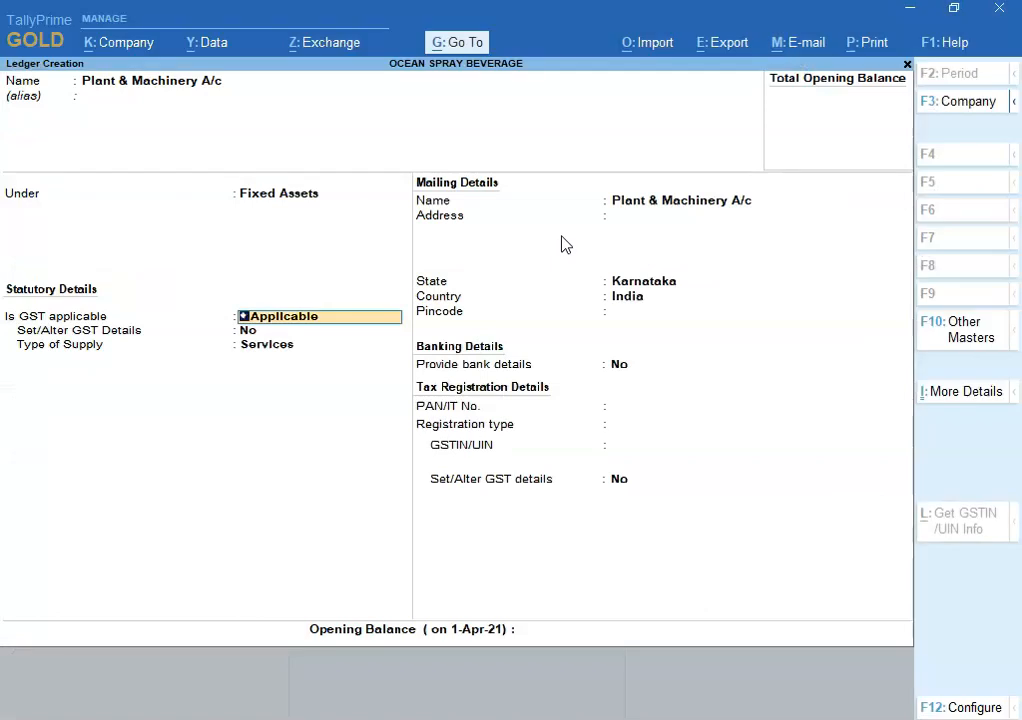
pyautogui.press('Return')
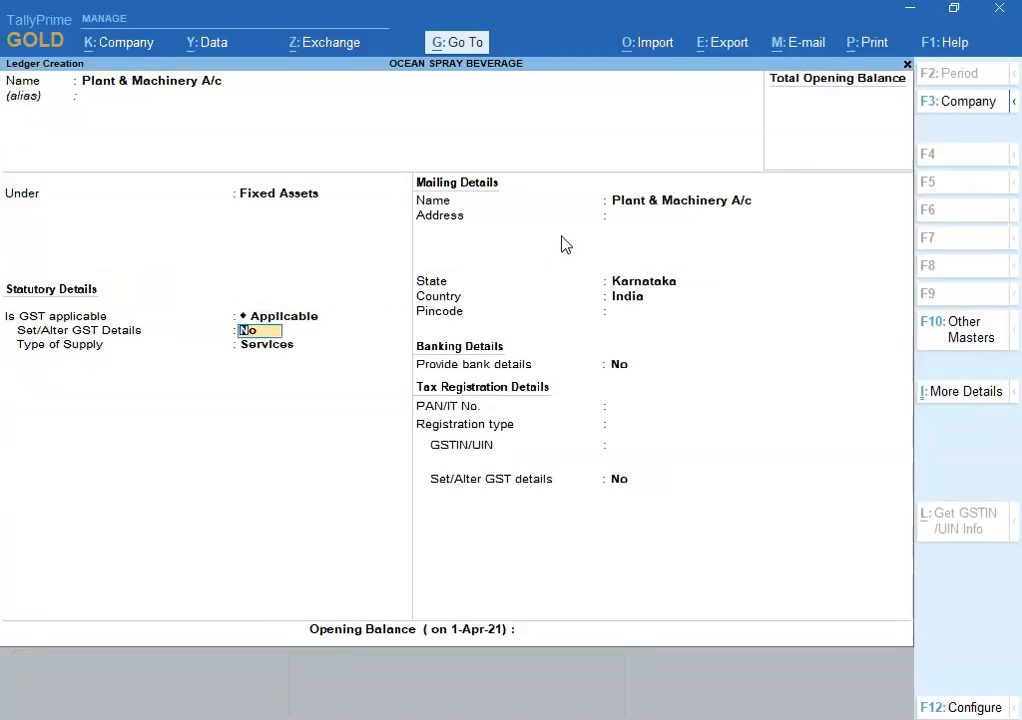
pyautogui.write('y')
pyautogui.press('Return')
pyautogui.press('Return')
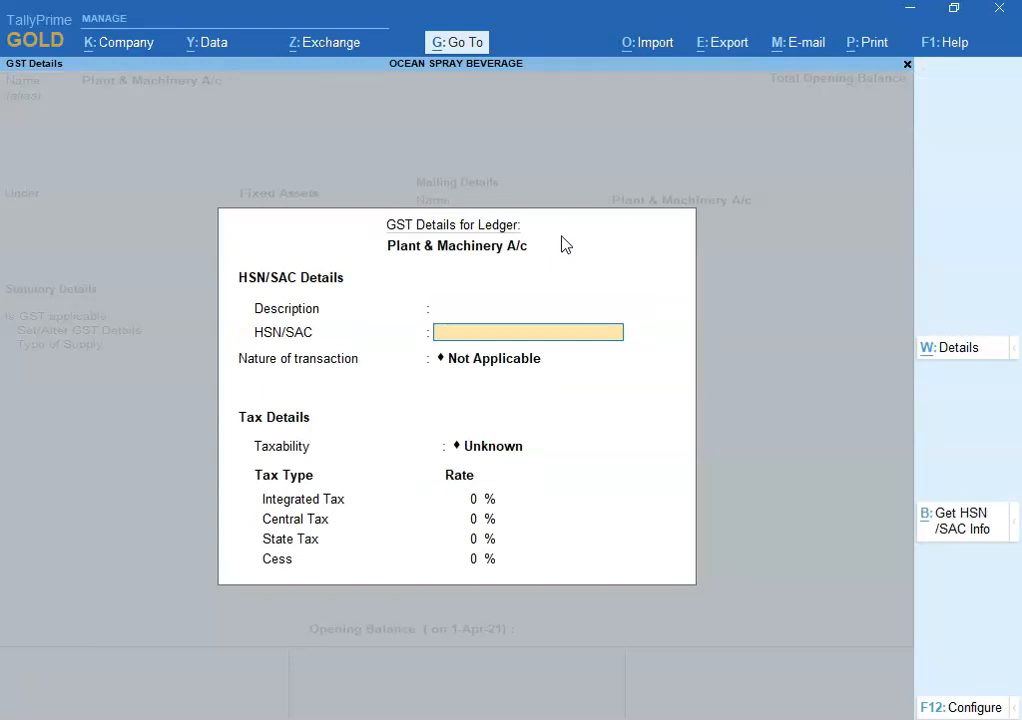
pyautogui.hotkey('alt', 'Tab')
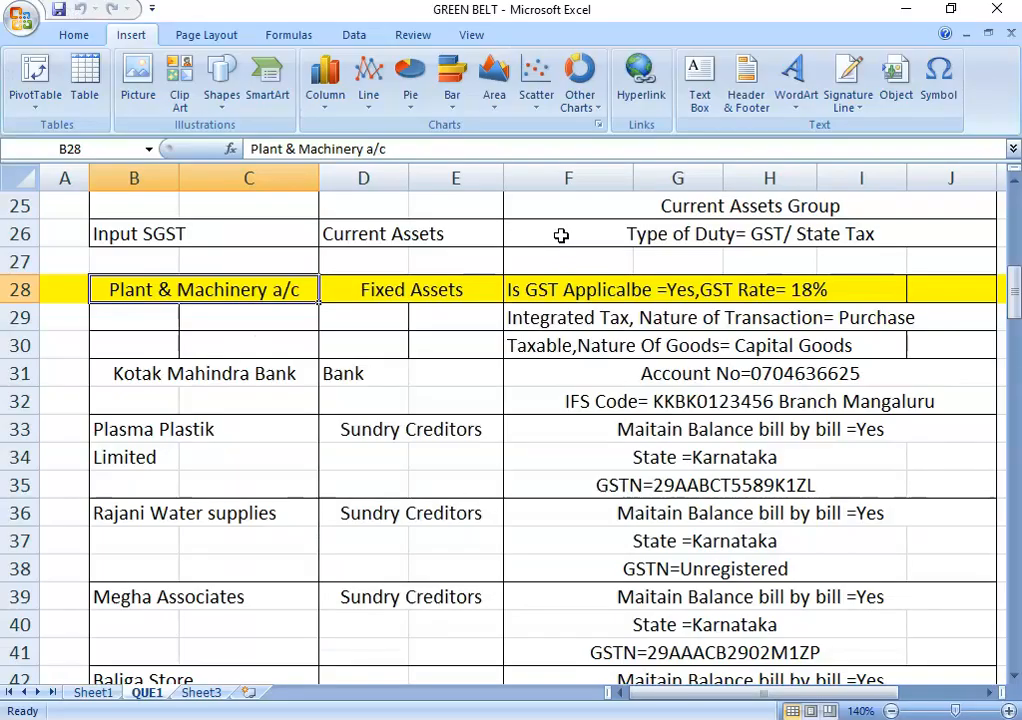
pyautogui.hotkey('alt', 'Tab')
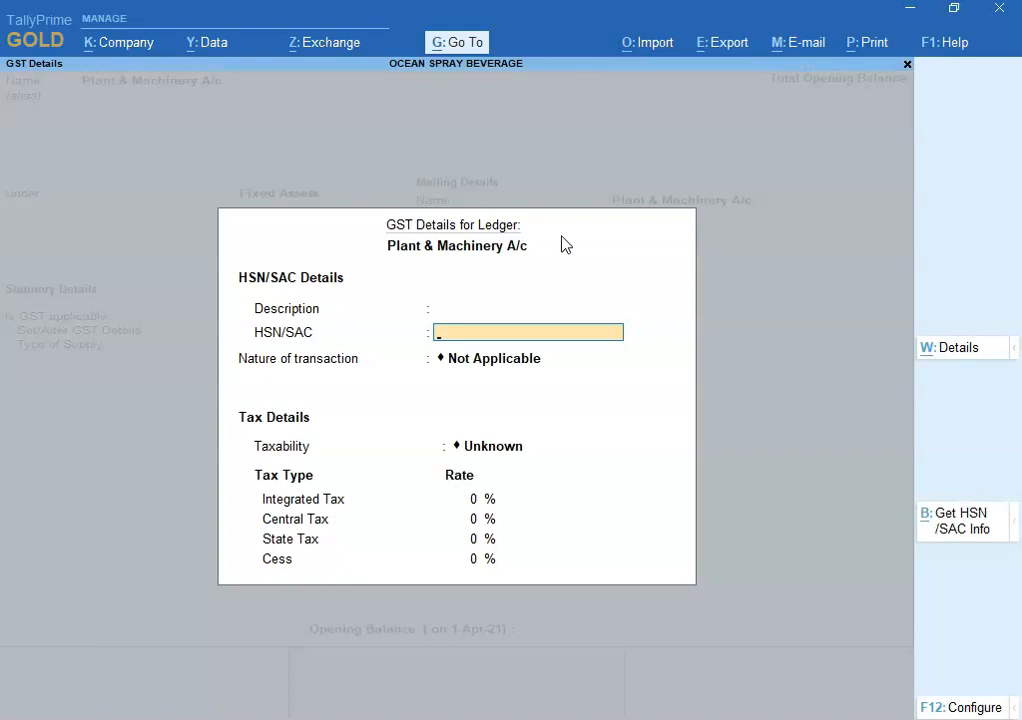
# Step: Leave HSN/SAC blank, set the nature of transaction to Purchase Taxable and the nature of goods to Capital Goods
pyautogui.press('Return')
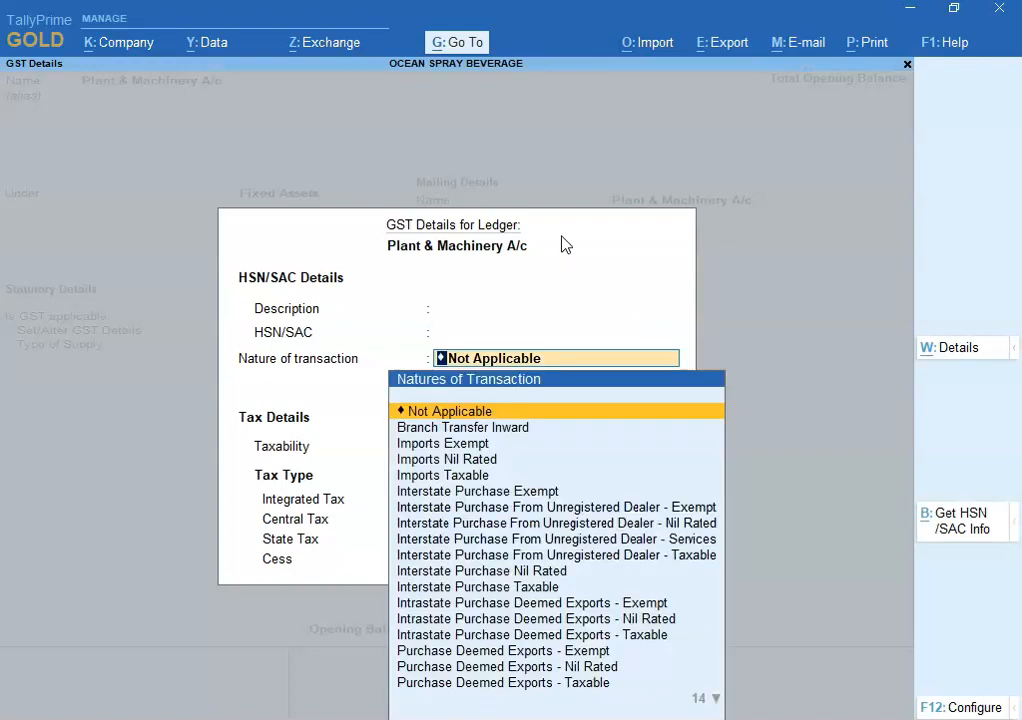
pyautogui.write('Pur')
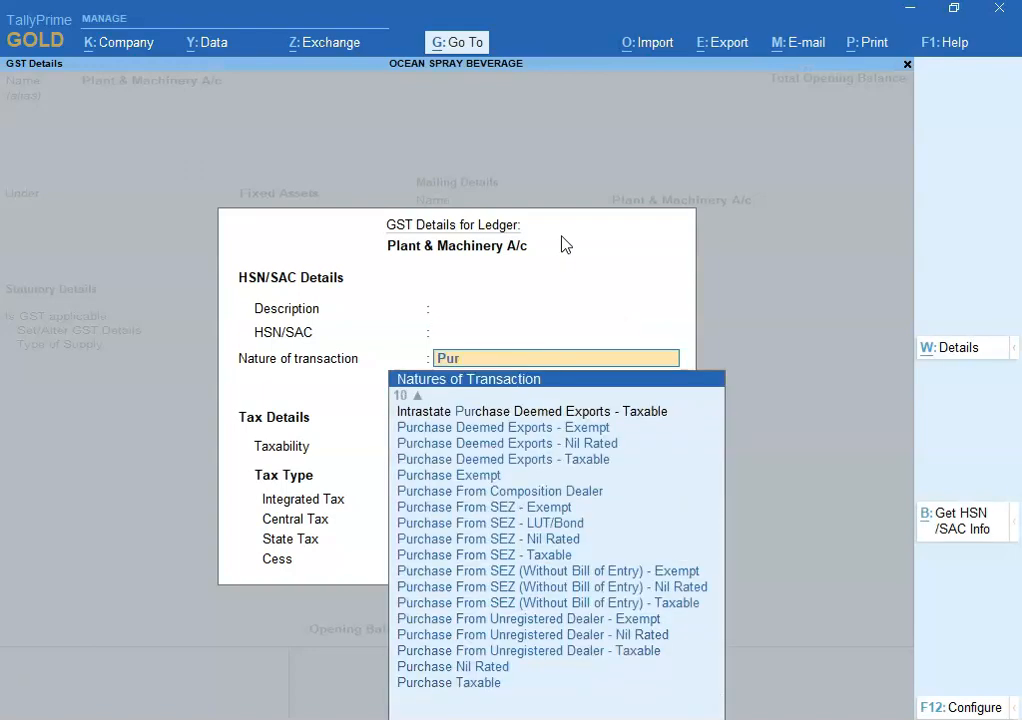
pyautogui.write('ch')
pyautogui.press('Down')
pyautogui.press('Down')
pyautogui.press('Down')
pyautogui.press('Down')
pyautogui.press('Down')
pyautogui.press('Down')
pyautogui.press('Down')
pyautogui.press('Down')
pyautogui.press('Down')
pyautogui.press('Down')
pyautogui.press('Down')
pyautogui.press('Down')
pyautogui.press('Down')
pyautogui.press('Down')
pyautogui.press('Down')
pyautogui.press('Down')
pyautogui.press('Down')
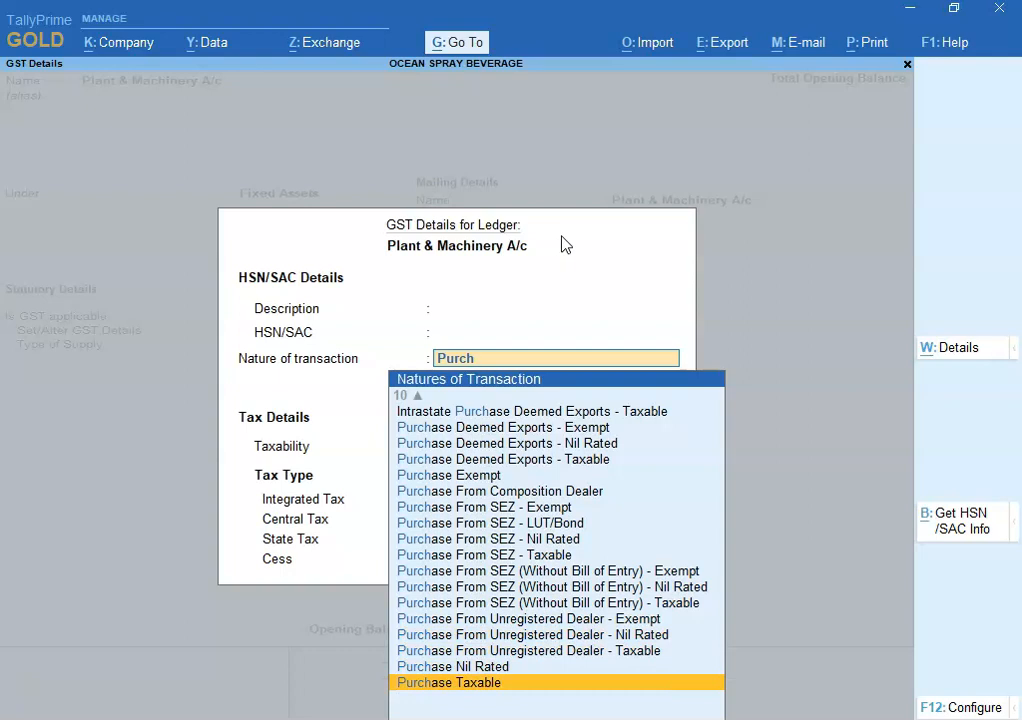
pyautogui.press('Return')
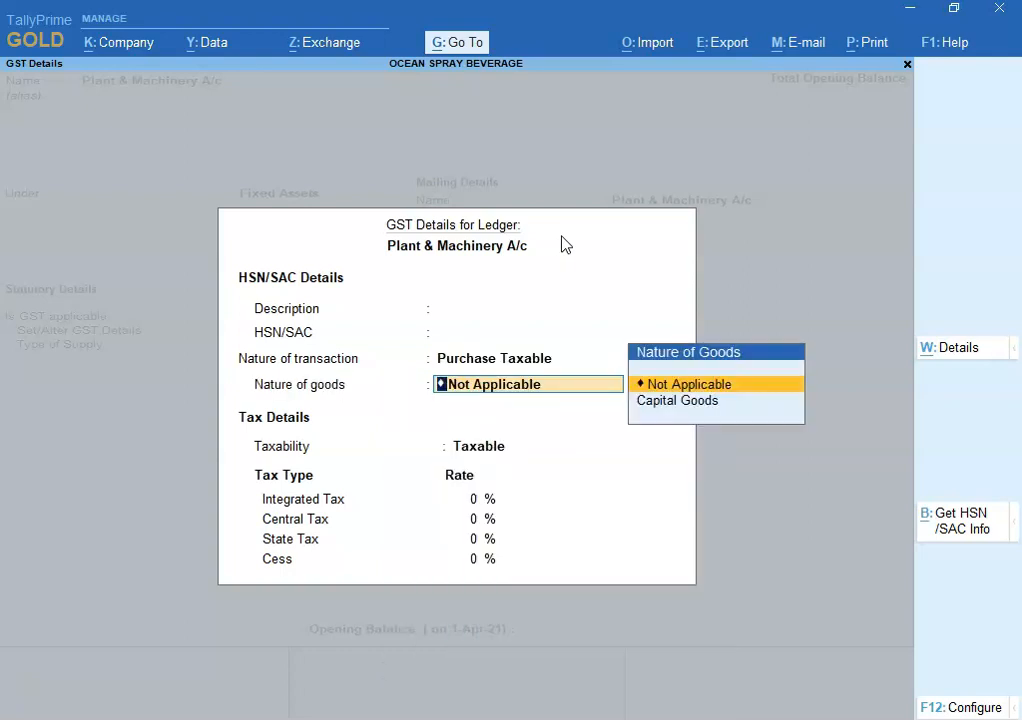
pyautogui.press('Down')
pyautogui.press('Return')
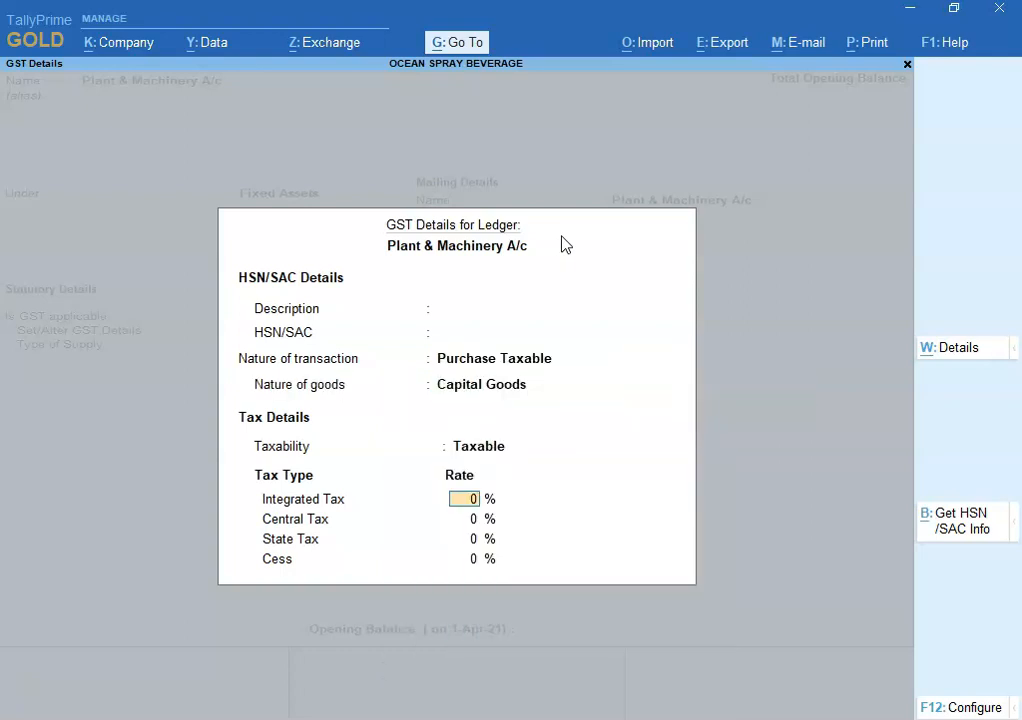
# Step: Set the Integrated Tax rate to 18 % and accept the GST details with Cess kept at 0 %
pyautogui.hotkey('alt', 'Tab')
pyautogui.hotkey('alt', 'Tab')
pyautogui.write('18')
pyautogui.press('Return')
pyautogui.press('Return')
pyautogui.press('Return')
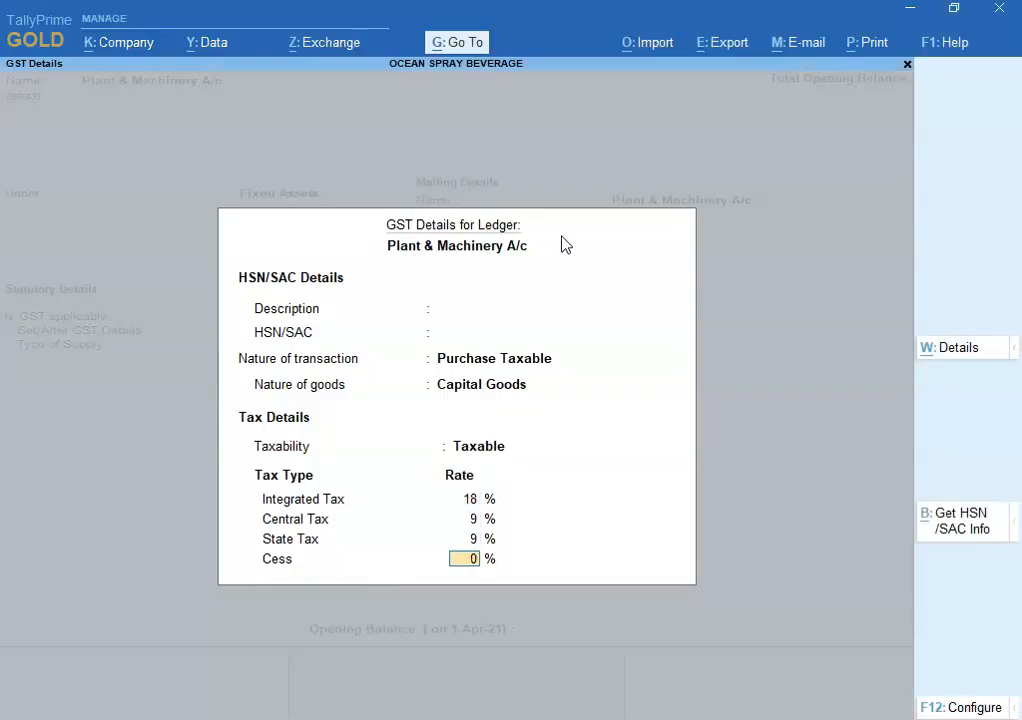
pyautogui.press('Return')
# Step: Set the type of supply to Goods and save the Plant & Machinery A/c ledger without an opening balance
pyautogui.press('Up')
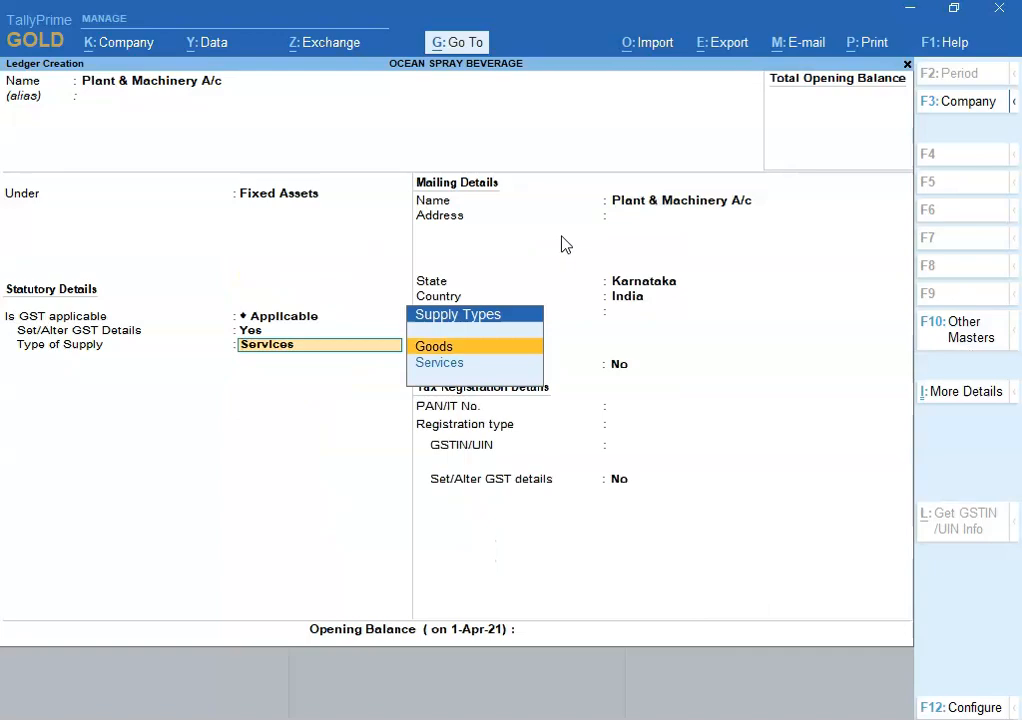
pyautogui.press('Return')
pyautogui.hotkey('ctrl', 'a')
pyautogui.hotkey('alt', 'Tab')
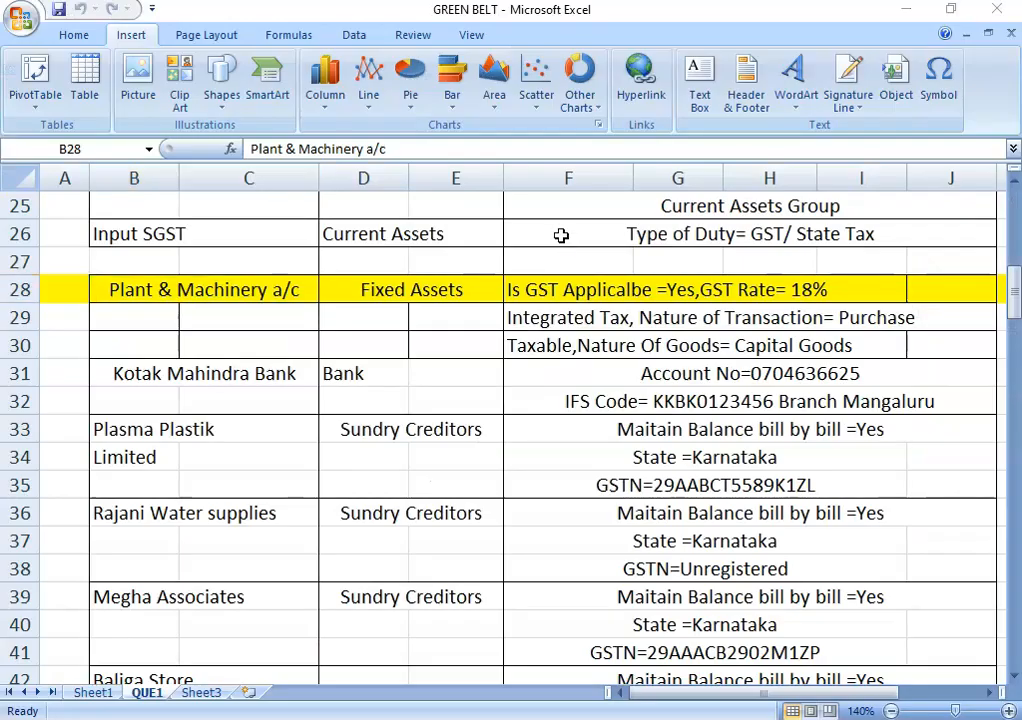
pyautogui.hotkey('alt', 'Tab')
pyautogui.press('Return')
pyautogui.press('Return')
pyautogui.press('Return')
pyautogui.press('Return')
pyautogui.press('Return')
pyautogui.press('Return')
pyautogui.press('Return')
pyautogui.press('Return')
pyautogui.press('Return')
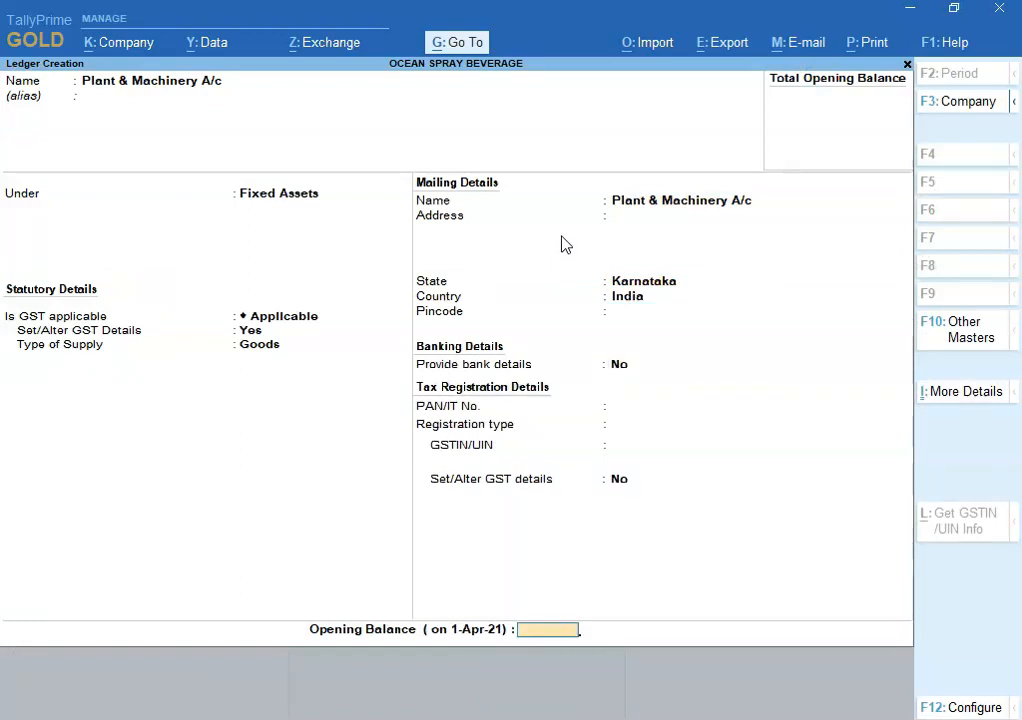
pyautogui.press('Return')
pyautogui.press('Return')
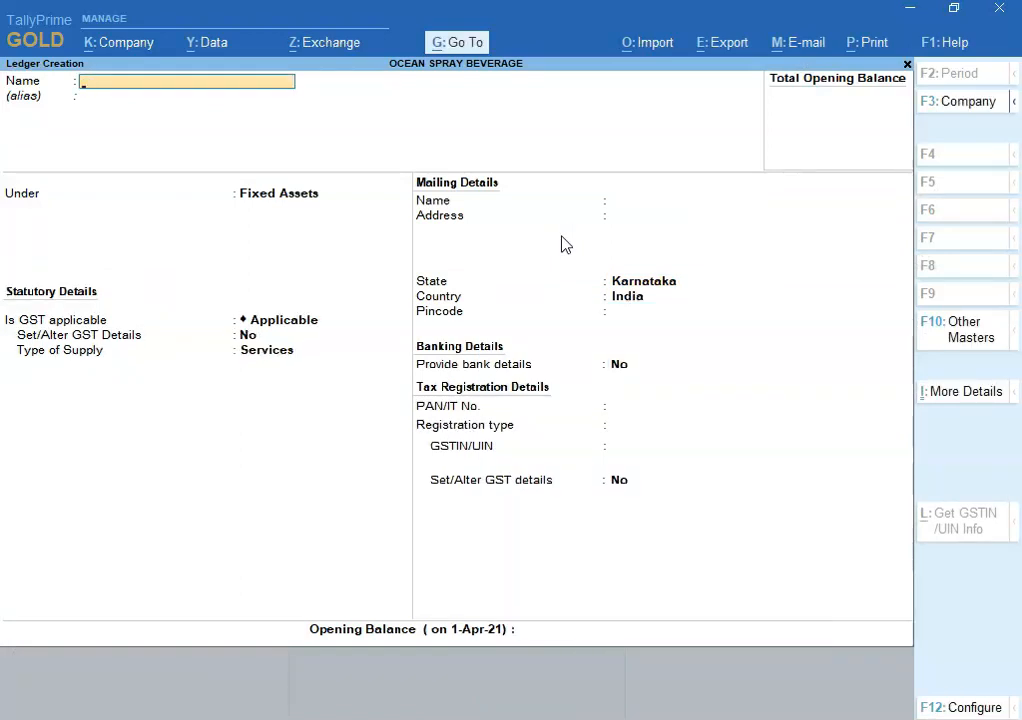
# Step: Name the next ledger KOTAK MAHINDRA BANK, place it under Bank Accounts, and consult the question sheet for its account details
pyautogui.hotkey('alt', 'Tab')
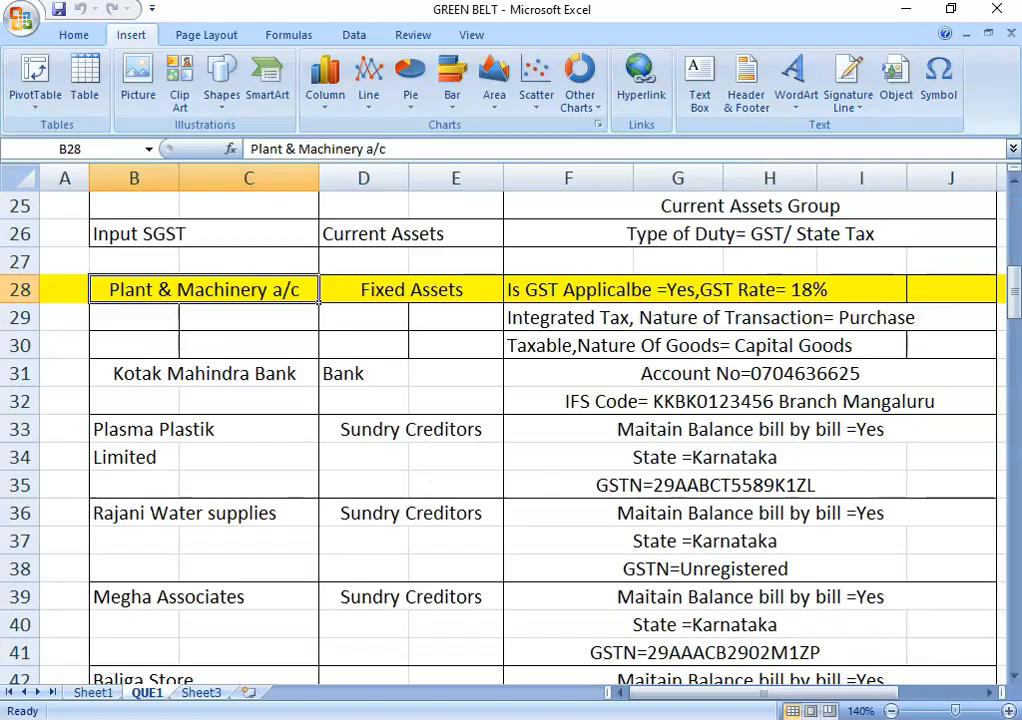
pyautogui.click(290, 376)
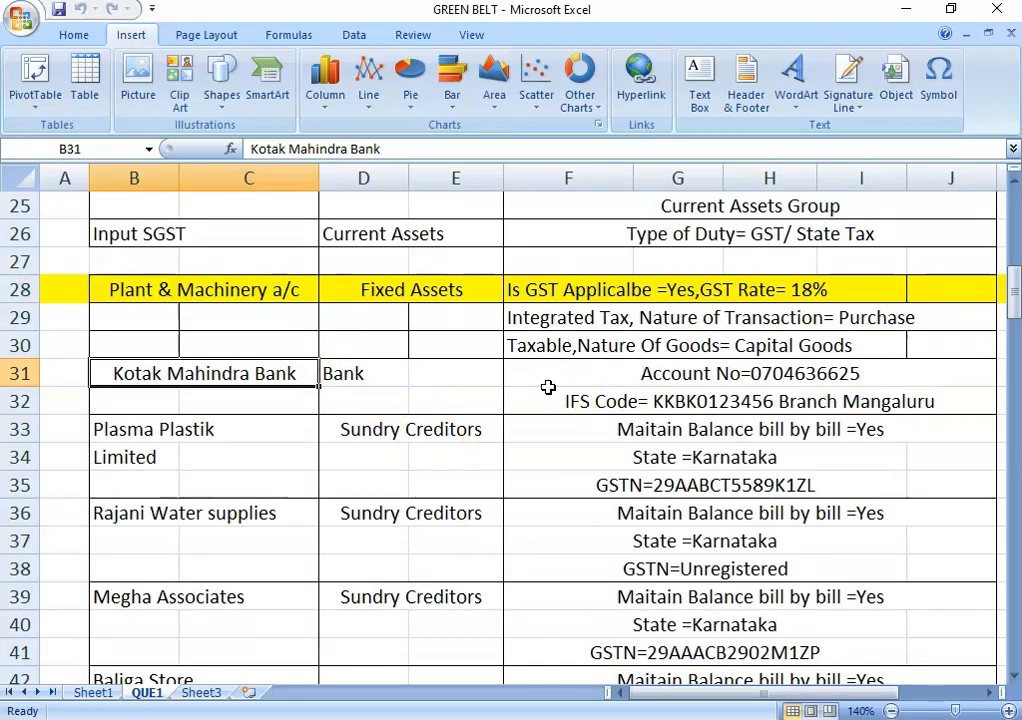
pyautogui.click(712, 380)
pyautogui.click(663, 400)
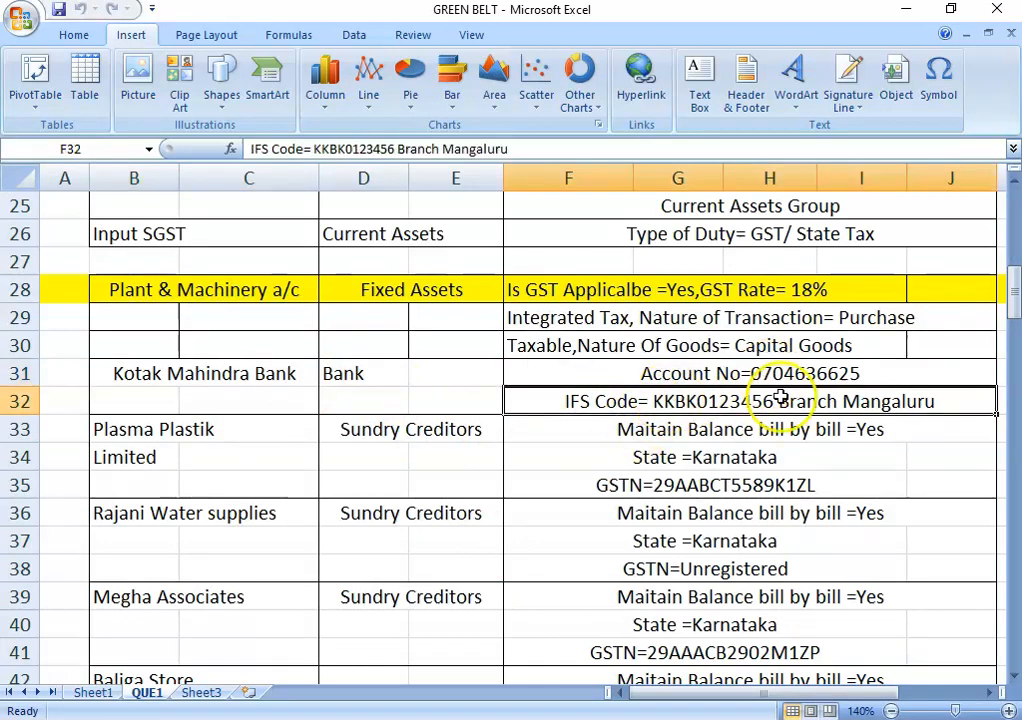
pyautogui.hotkey('alt', 'Tab')
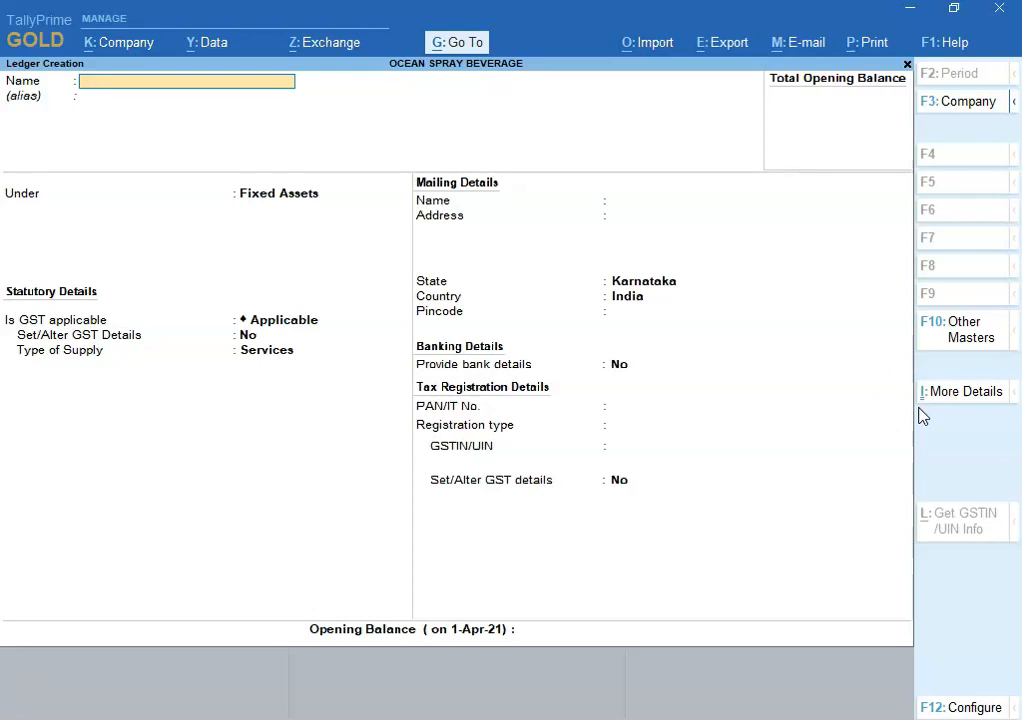
pyautogui.write('KOTAK MAHIN')
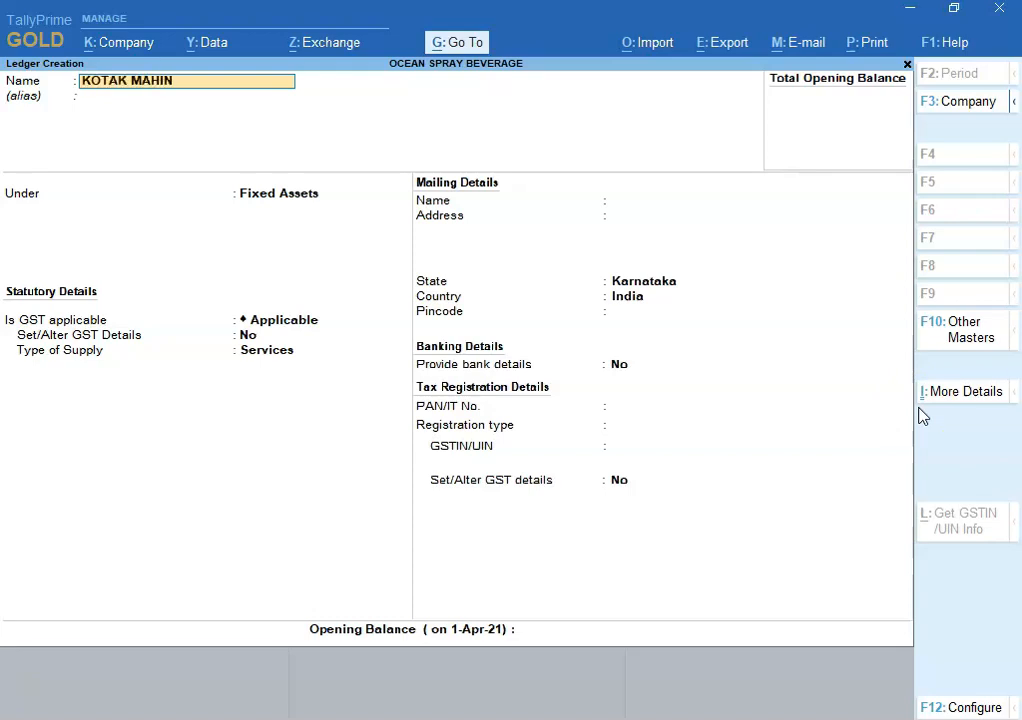
pyautogui.write('DRA BANK')
pyautogui.press('Return')
pyautogui.press('Return')
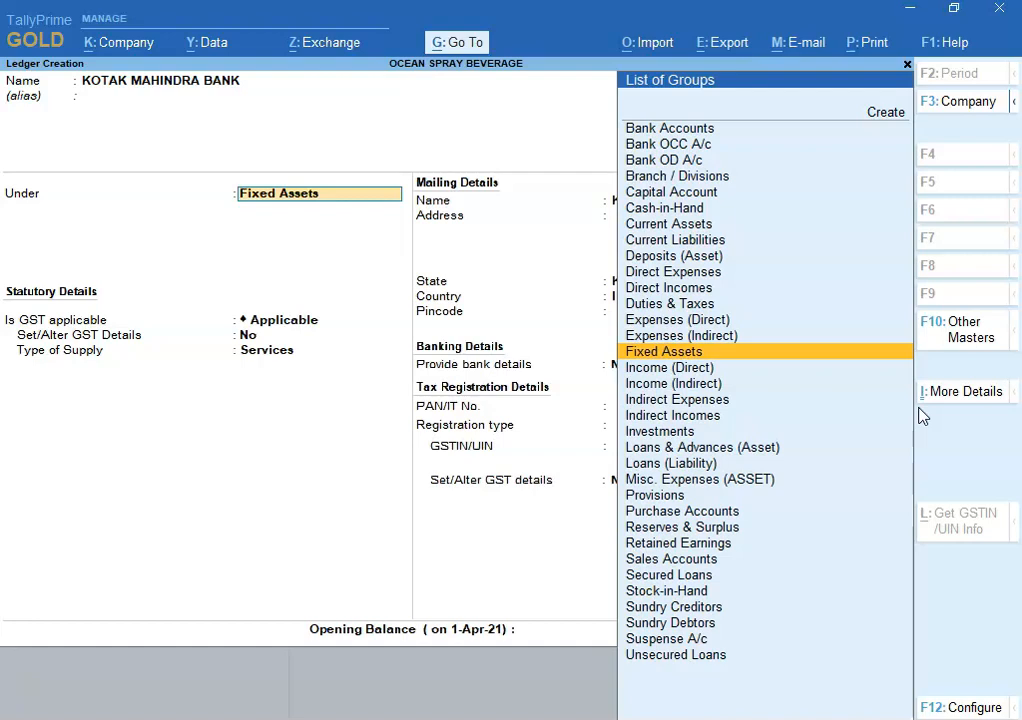
pyautogui.write('BAN')
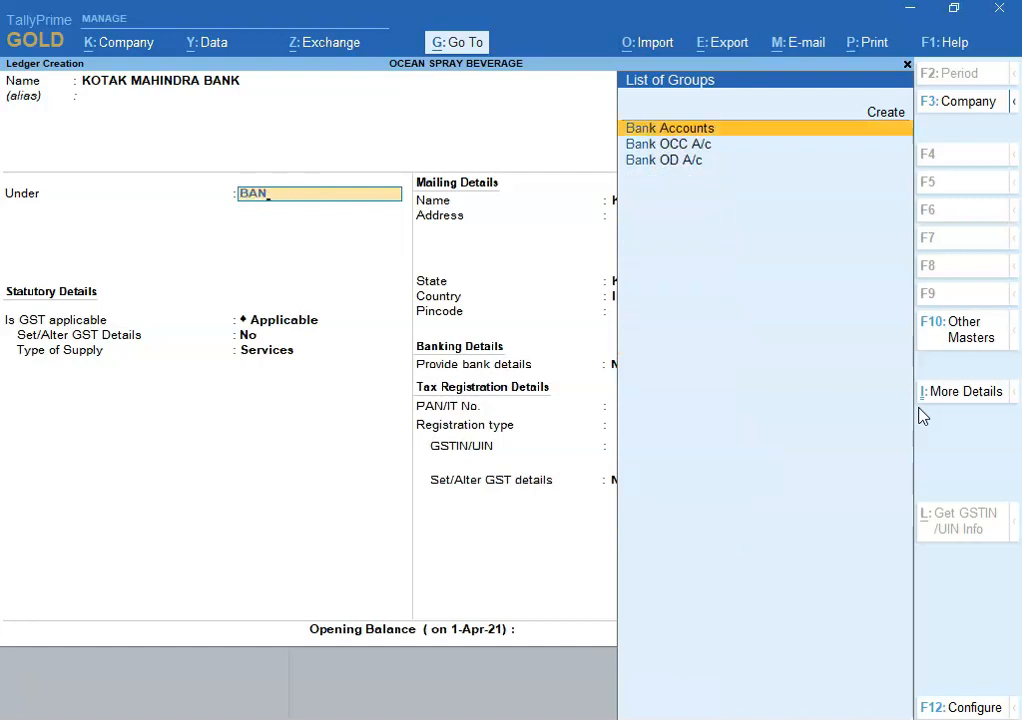
pyautogui.press('Return')
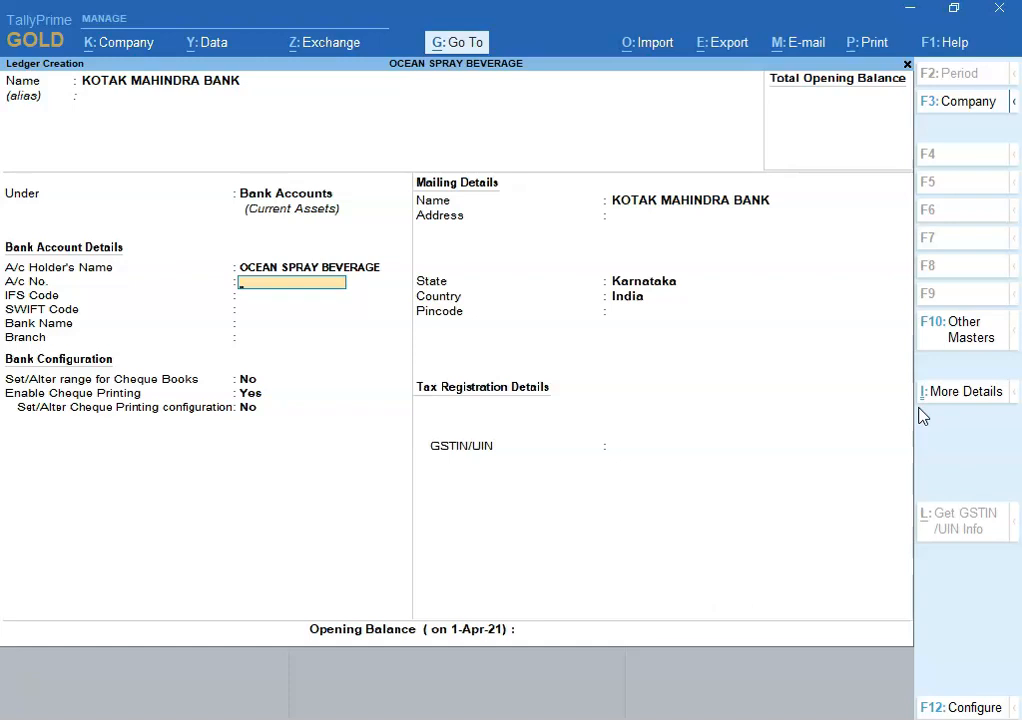
pyautogui.hotkey('alt', 'Tab')
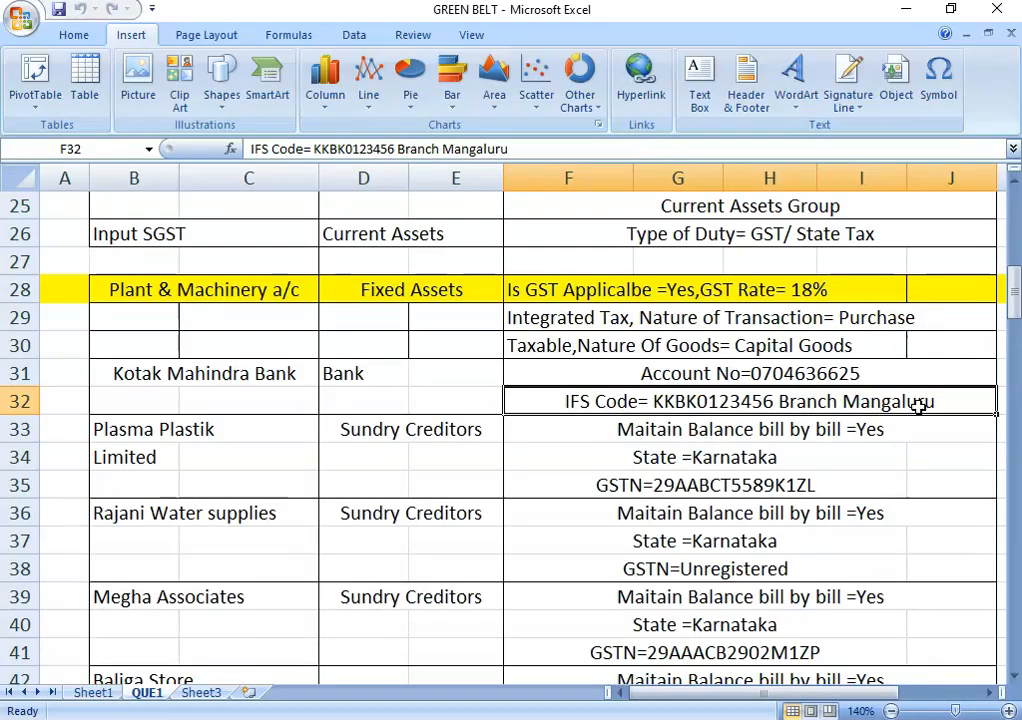
# Step: Copy the bank account number from the Excel question sheet into the KOTAK MAHINDRA BANK ledger's A/c No. in TallyPrime
pyautogui.click(866, 370)
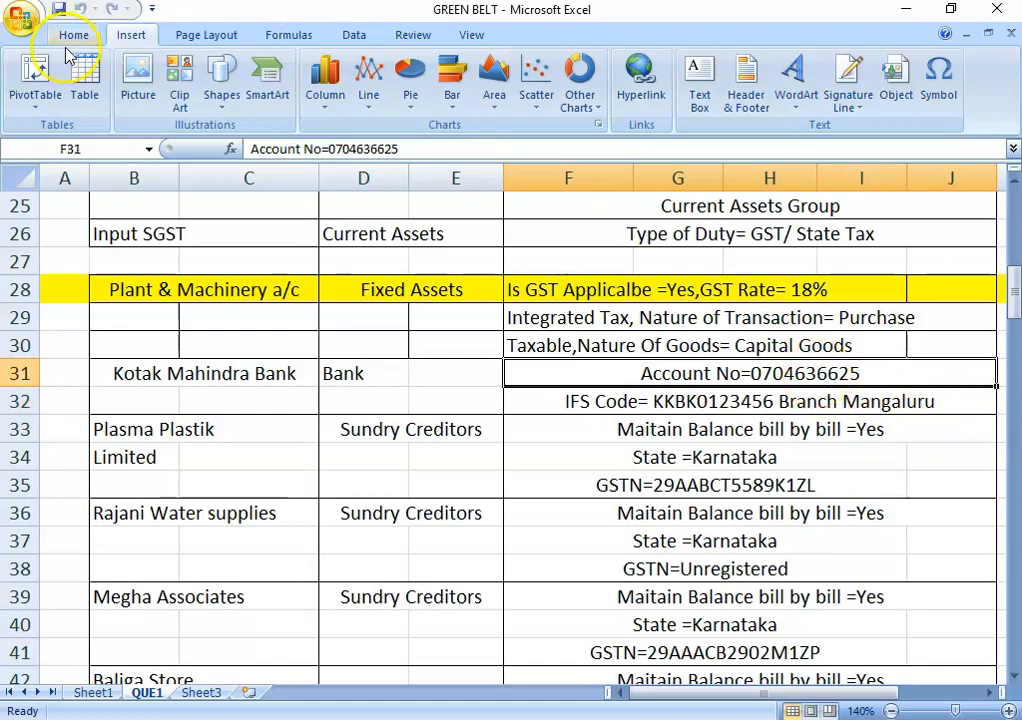
pyautogui.moveTo(400, 148); pyautogui.dragTo(329, 146)
pyautogui.hotkey('alt', 'Tab')
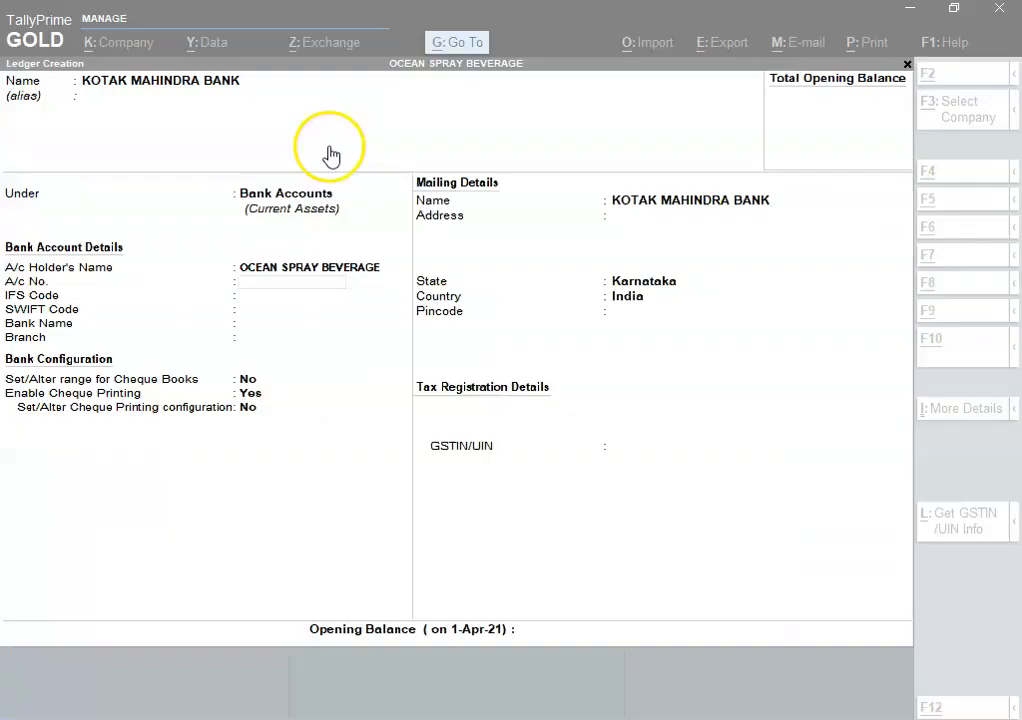
pyautogui.hotkey('ctrl', 'alt', 'v')
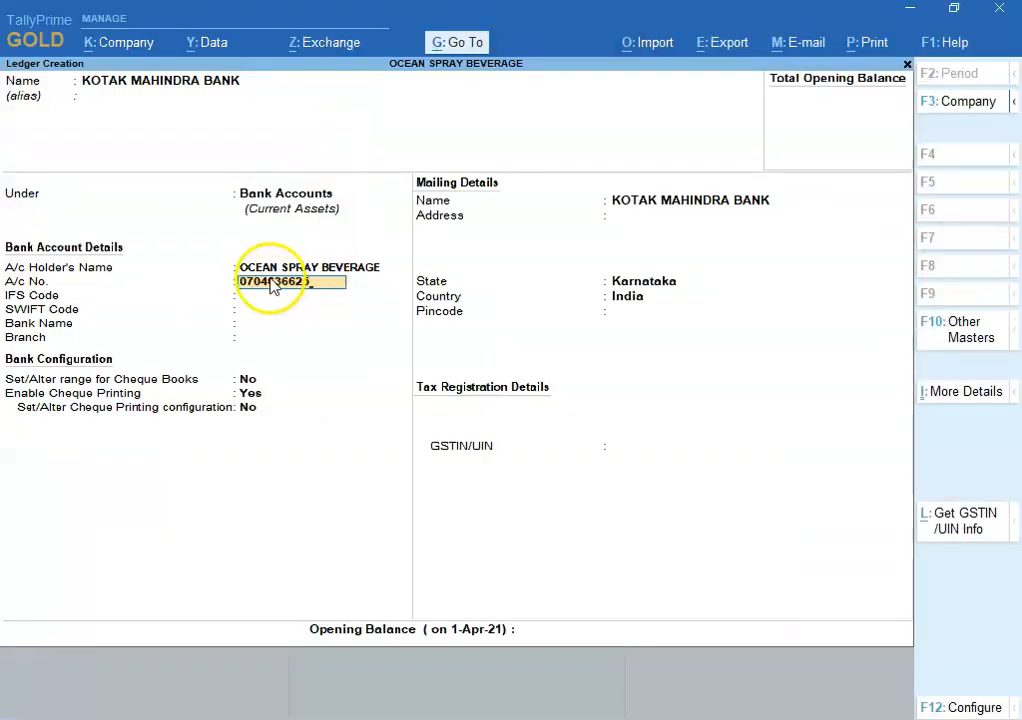
pyautogui.press('Return')
# Step: Copy IFS Code KKBK0123456 from the Excel question sheet into the bank ledger in TallyPrime
pyautogui.hotkey('alt', 'Tab')
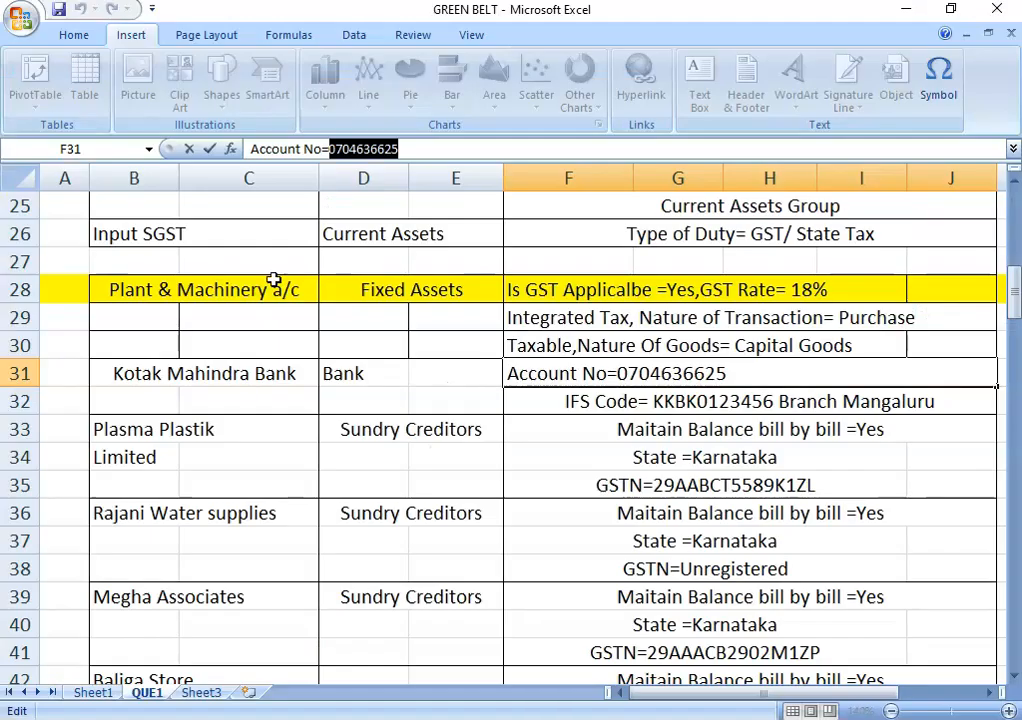
pyautogui.press('Return')
pyautogui.press('Return')
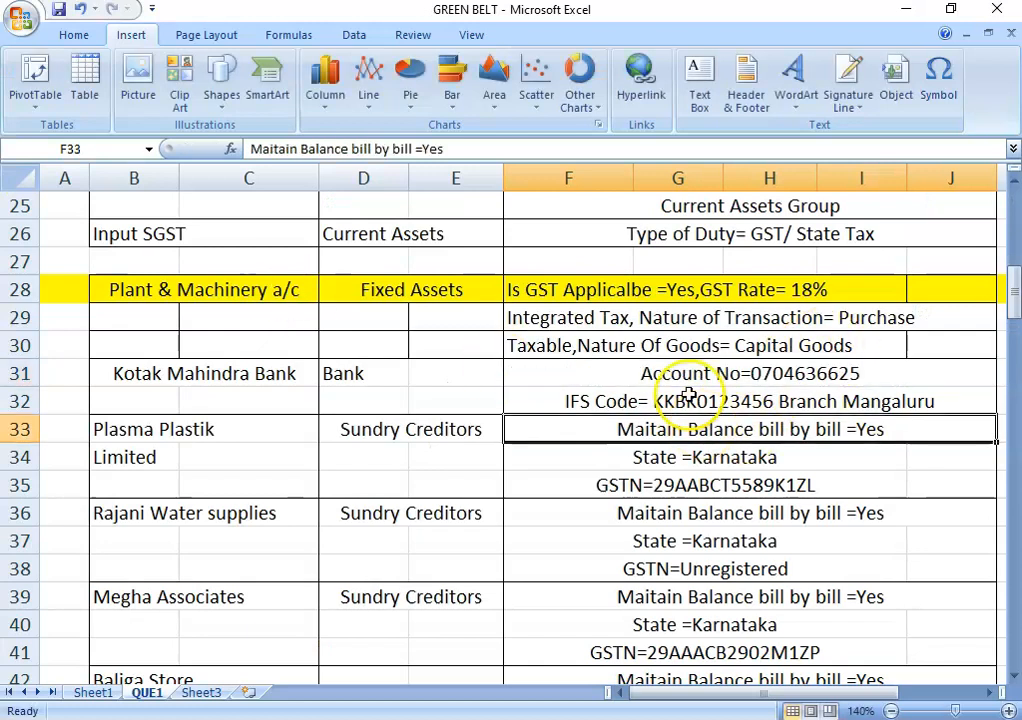
pyautogui.press('Up')
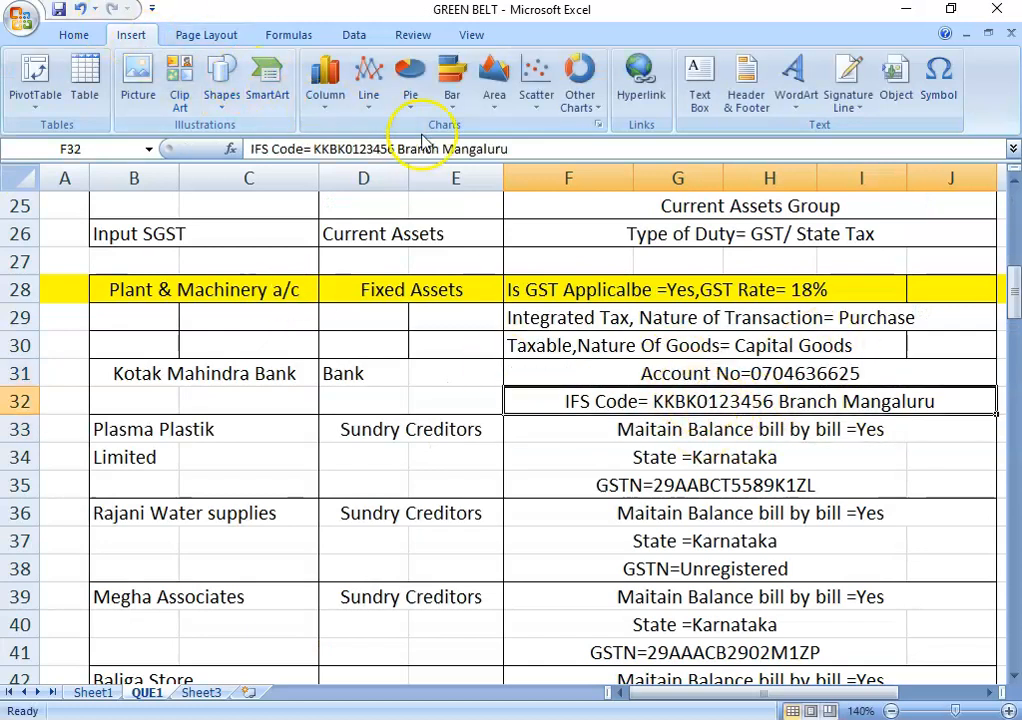
pyautogui.click(390, 148)
pyautogui.moveTo(390, 148); pyautogui.dragTo(313, 148)
pyautogui.hotkey('ctrl', 'c')
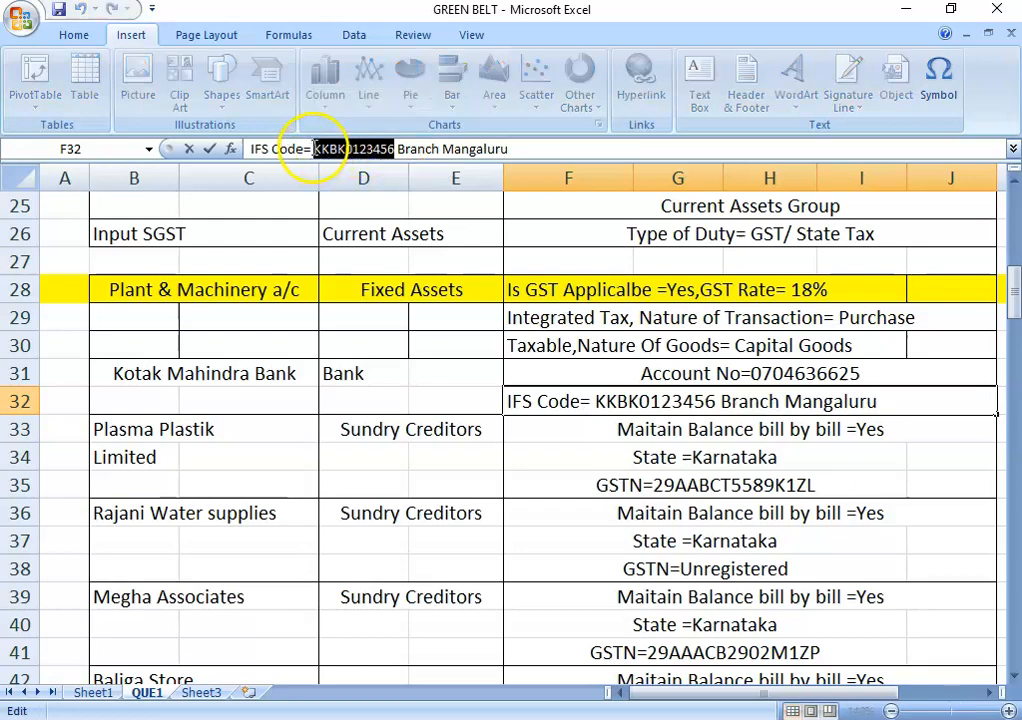
pyautogui.hotkey('alt', 'Tab')
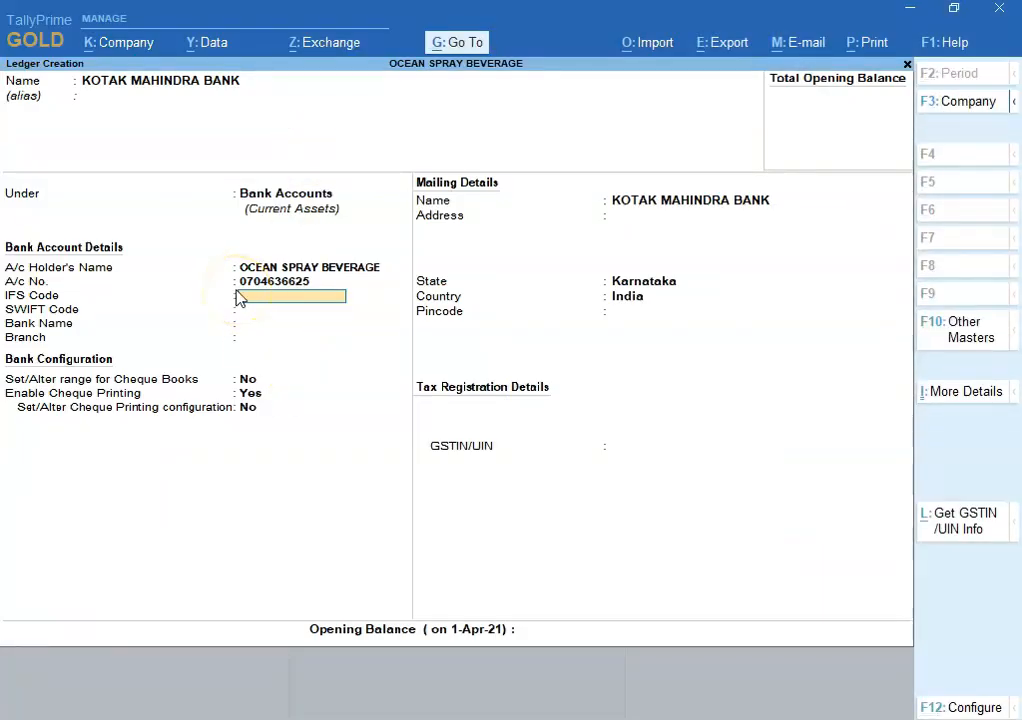
pyautogui.hotkey('ctrl', 'v')
pyautogui.press('Return')
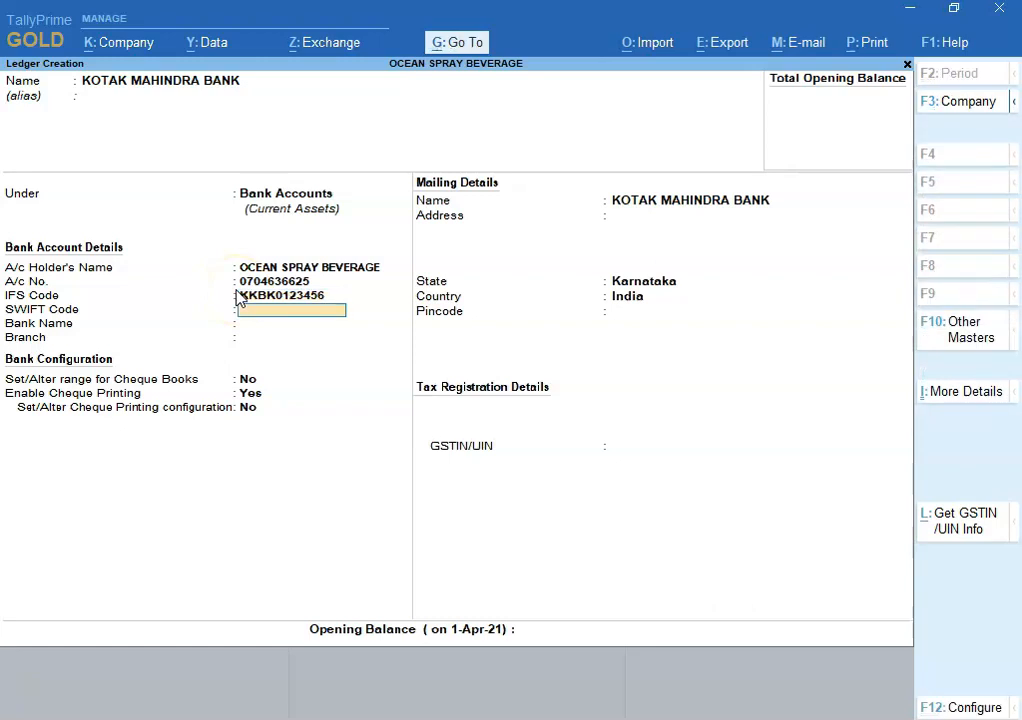
# Step: Leave the SWIFT Code blank and set the Bank Name to Kotak Mahindra Bank (India), checking the details against the Excel question sheet
pyautogui.press('Return')
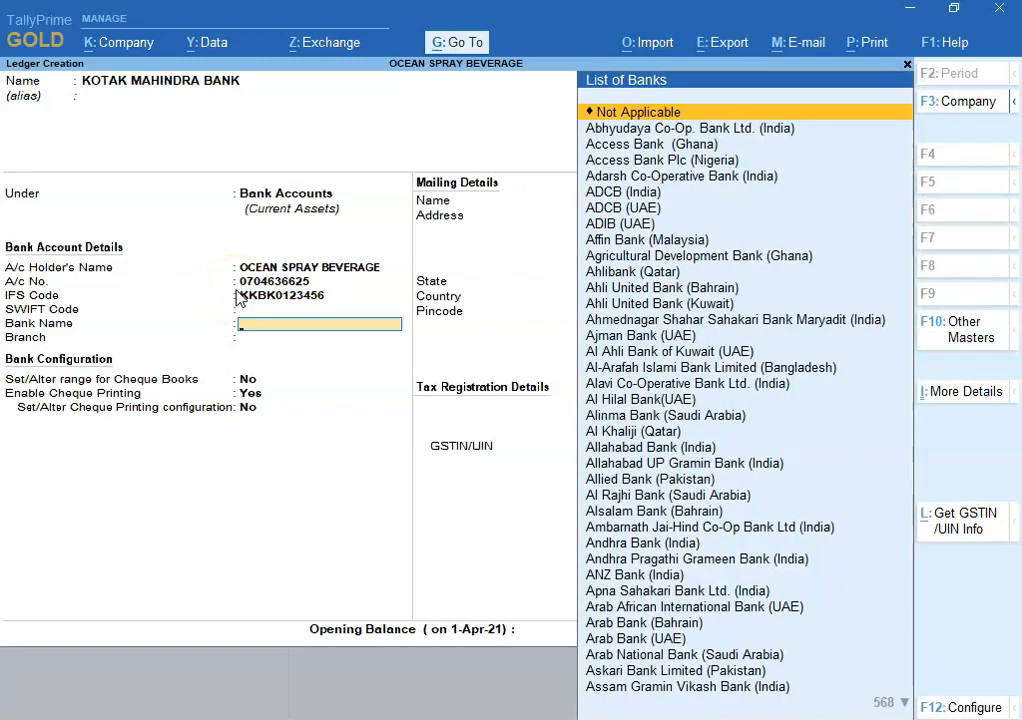
pyautogui.hotkey('alt', 'Tab')
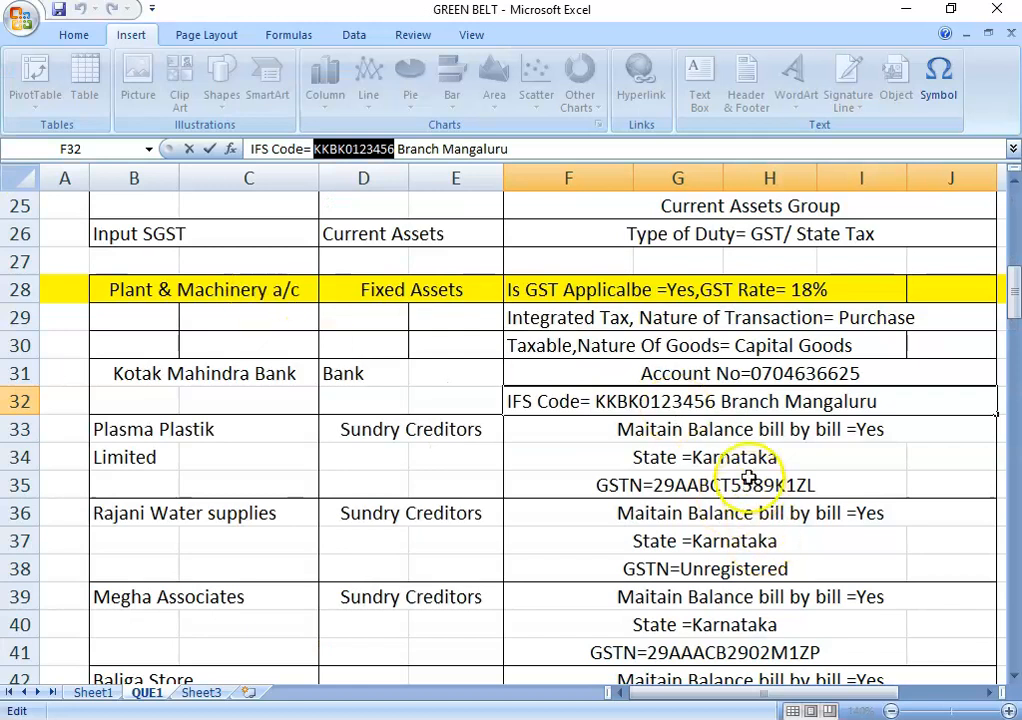
pyautogui.click(703, 373)
pyautogui.click(703, 400)
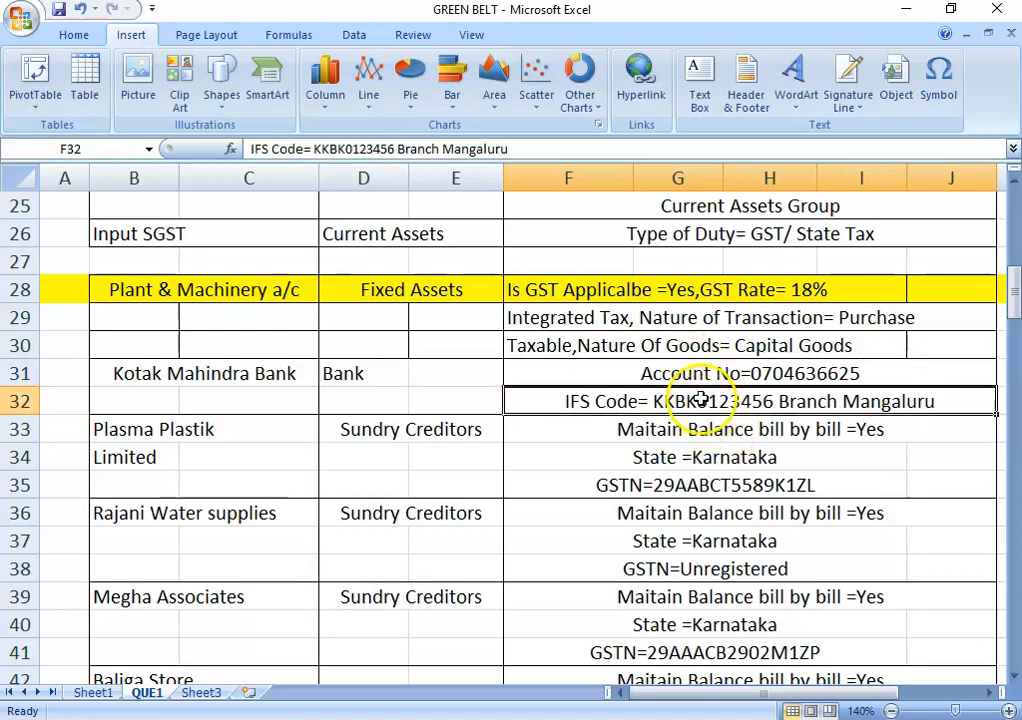
pyautogui.hotkey('alt', 'Tab')
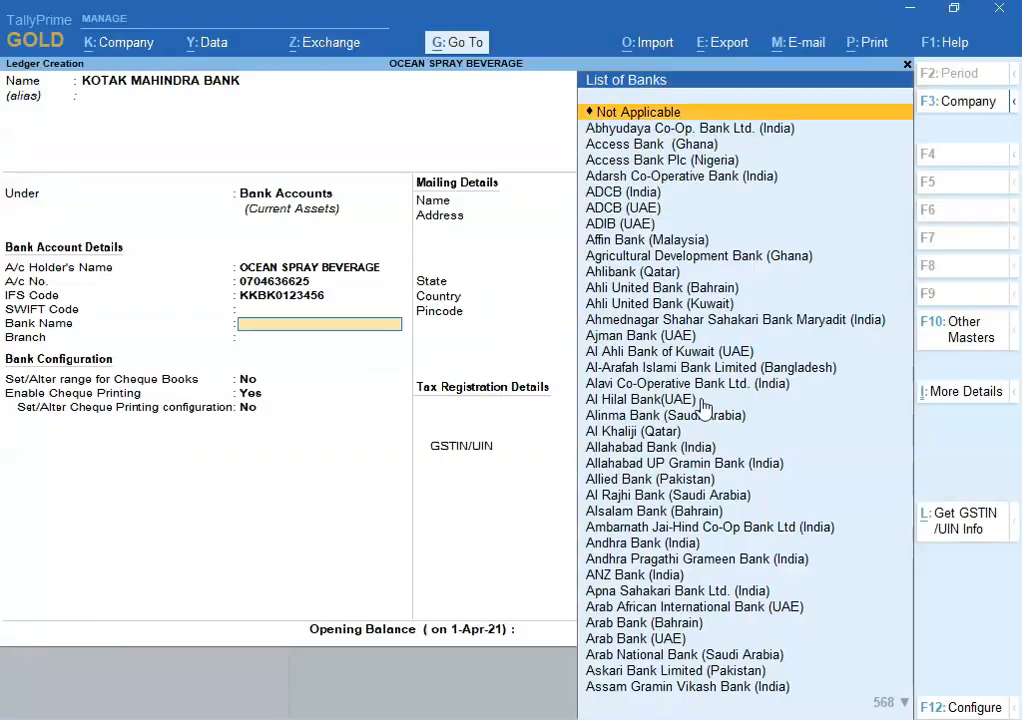
pyautogui.write('KOTA')
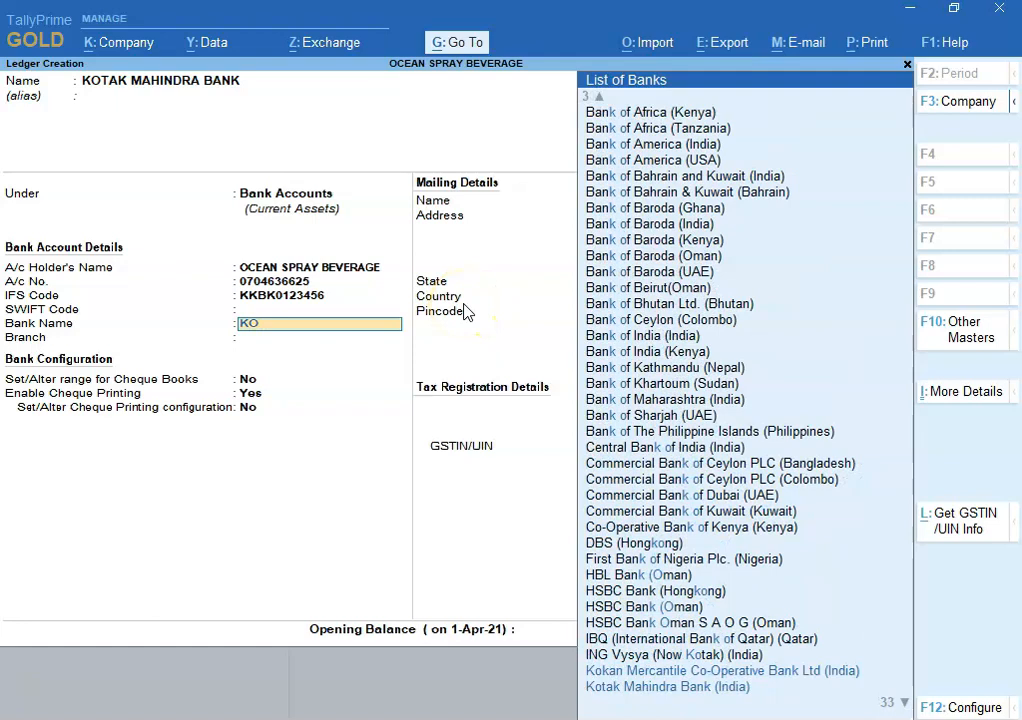
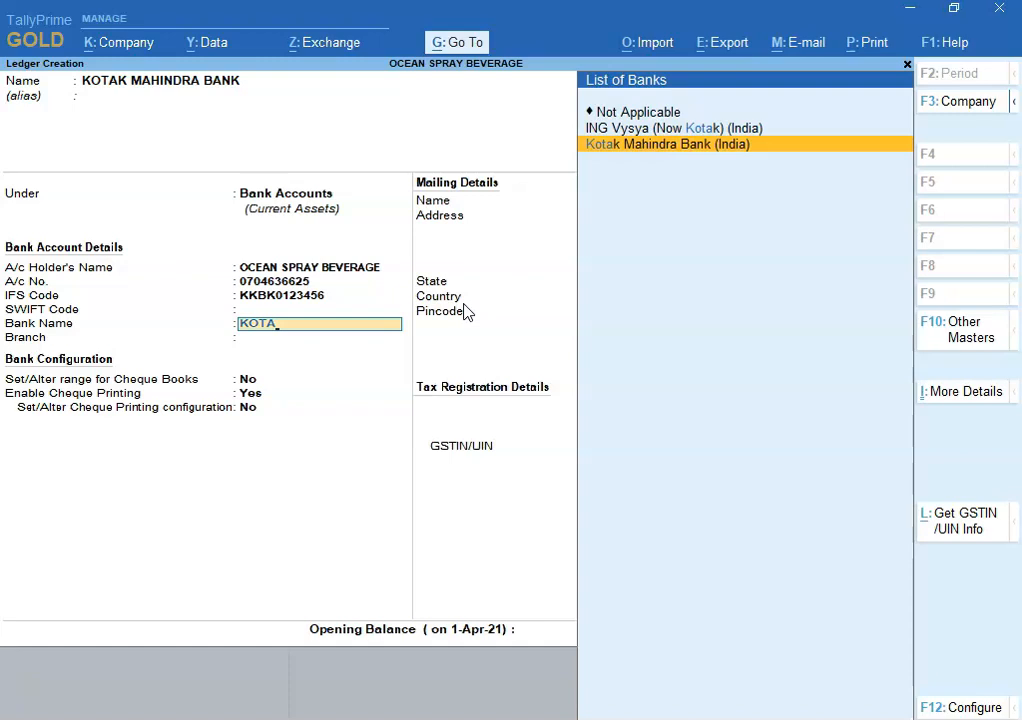
pyautogui.click(688, 143)
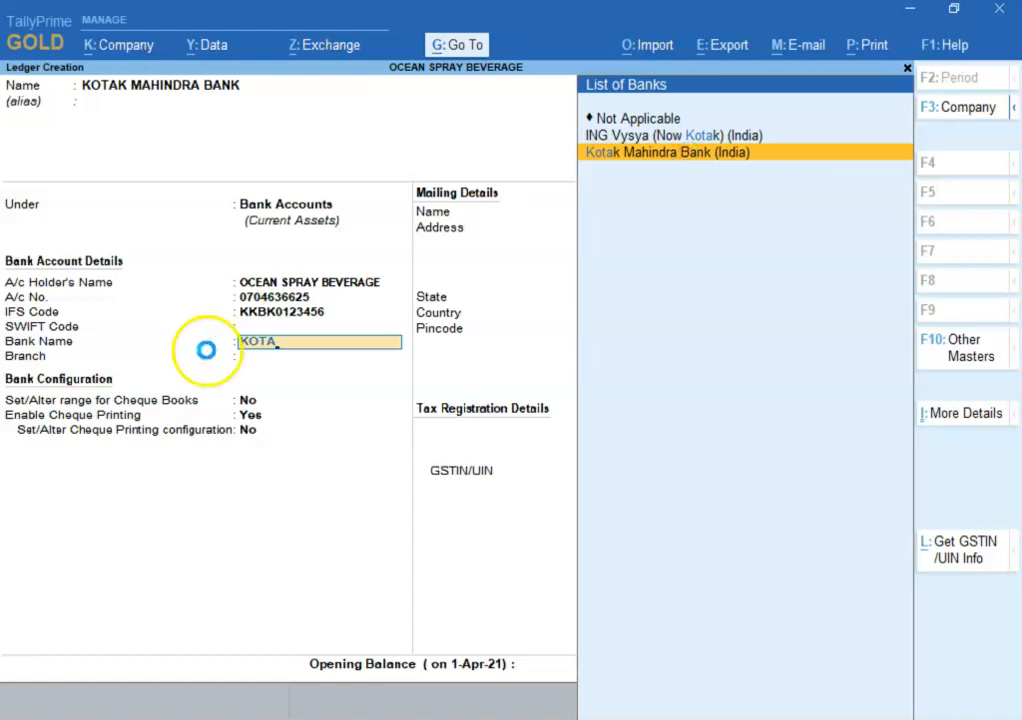
pyautogui.press('Return')
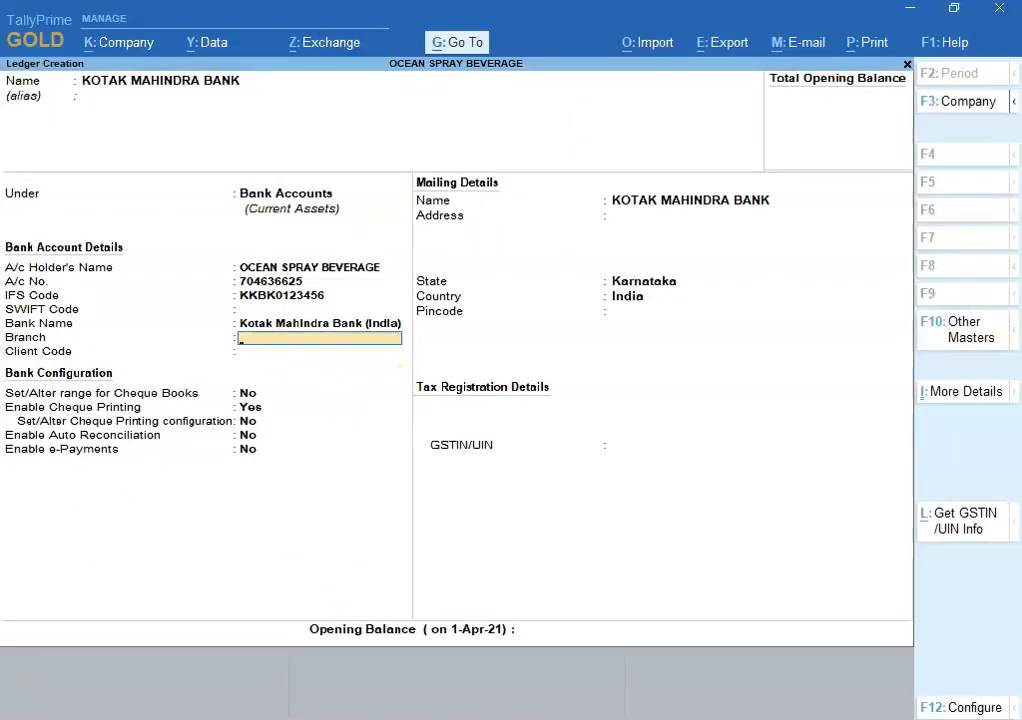
# Step: Copy the branch name Mangaluru from the Excel question sheet into the bank ledger's Branch in TallyPrime
pyautogui.hotkey('alt', 'Tab')
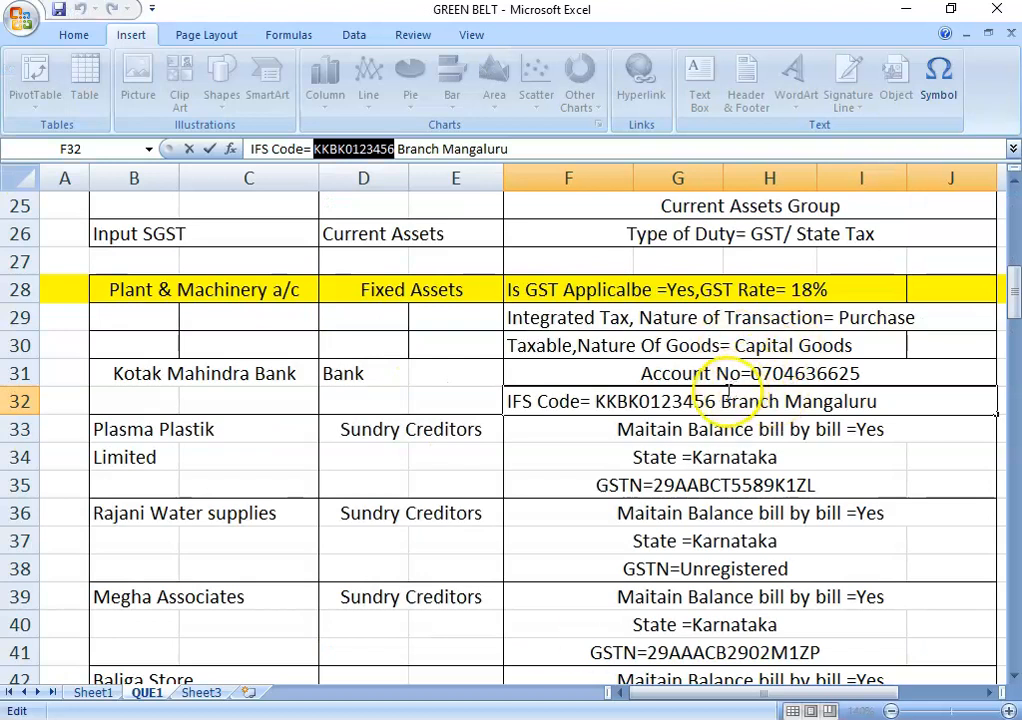
pyautogui.press('Escape')
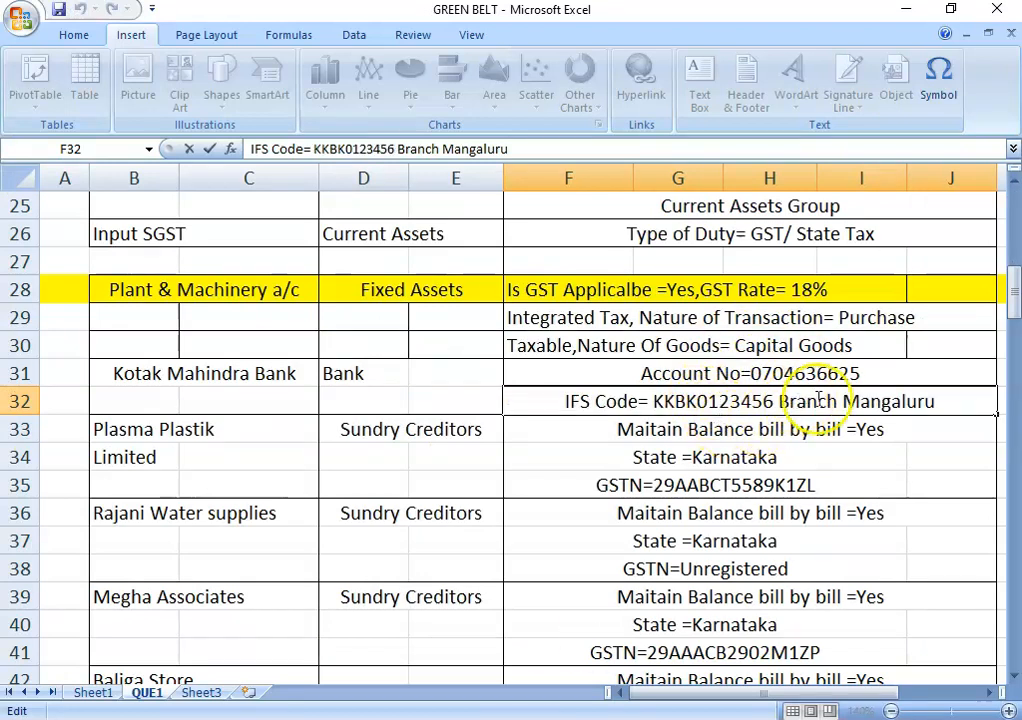
pyautogui.press('Return')
pyautogui.click(845, 400)
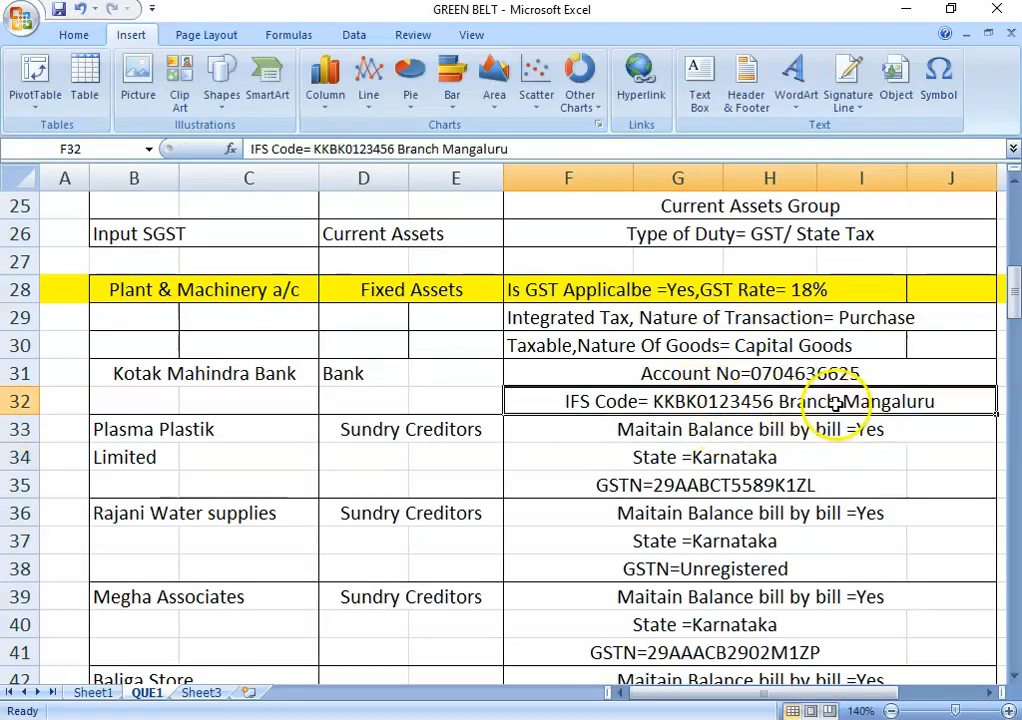
pyautogui.doubleClick(446, 149)
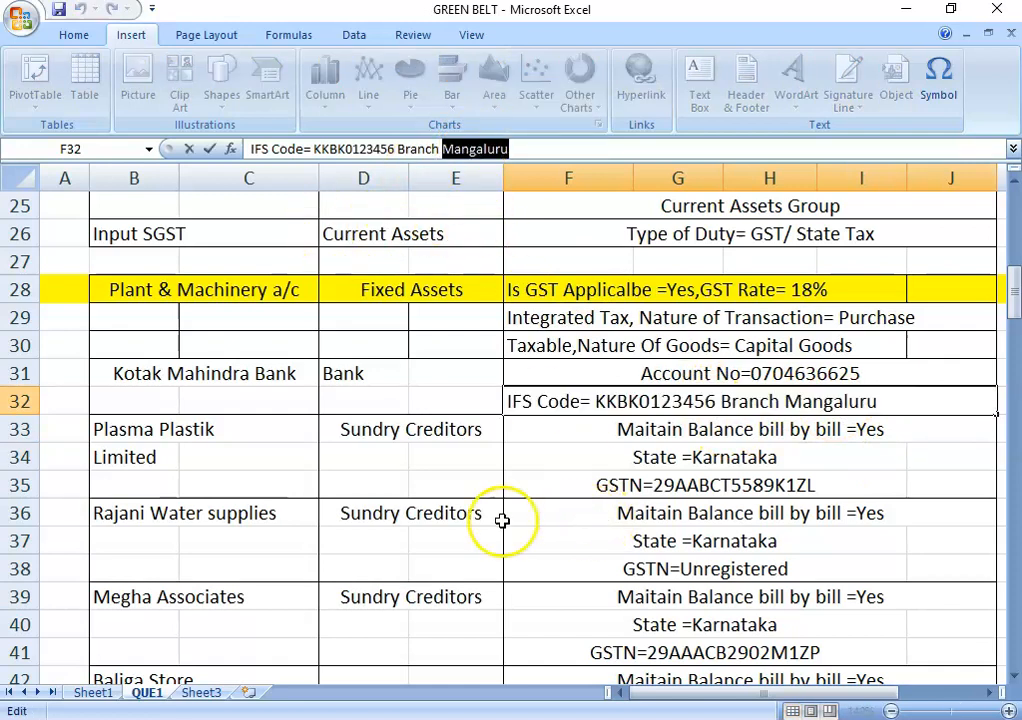
pyautogui.hotkey('alt', 'Tab')
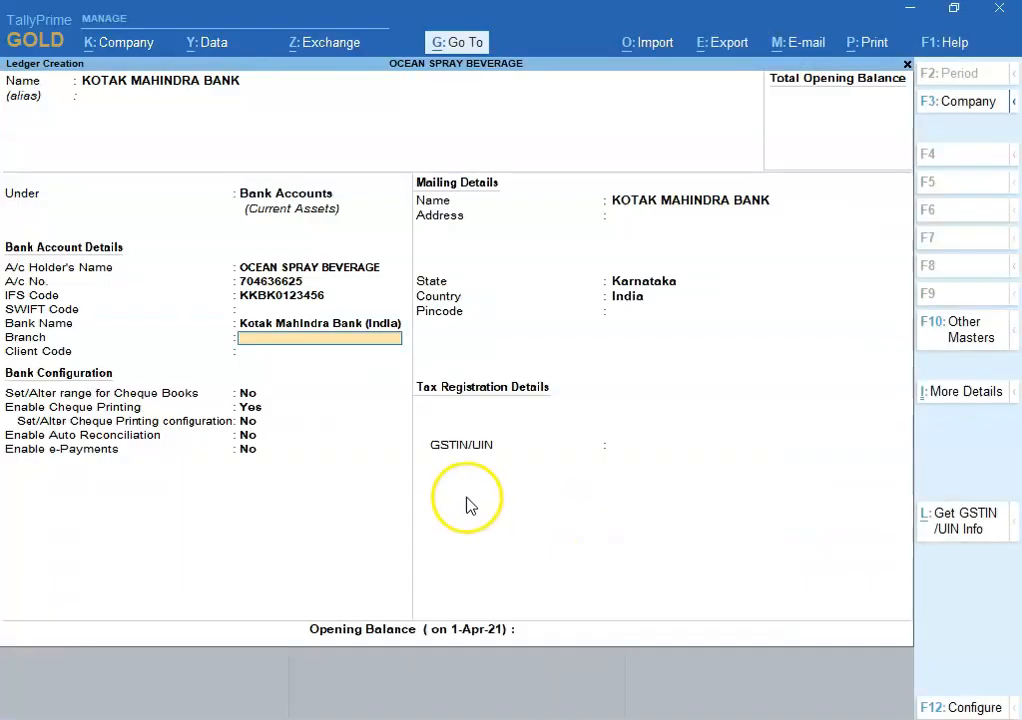
pyautogui.hotkey('ctrl', 'alt', 'v')
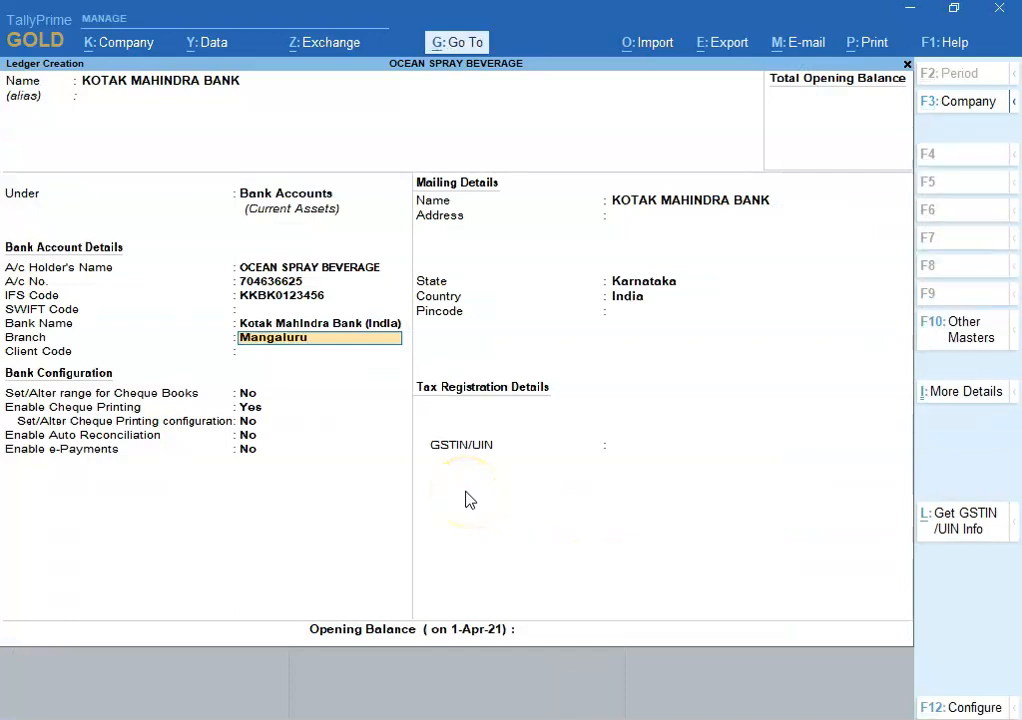
pyautogui.press('Return')
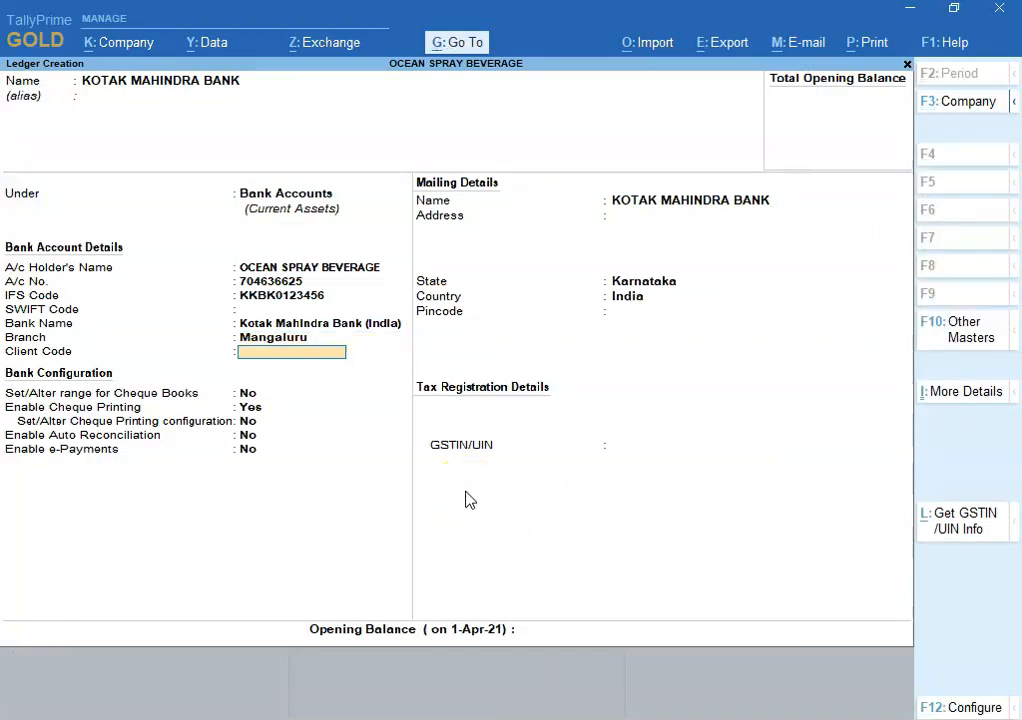
# Step: Leave the client code, address and GSTIN/UIN blank and accept the default bank configuration and mailing details
pyautogui.press('Return')
pyautogui.press('Return')
pyautogui.press('Return')
pyautogui.press('Return')
pyautogui.press('Return')
pyautogui.press('Return')
pyautogui.press('Return')
pyautogui.press('Return')
pyautogui.press('Return')
pyautogui.press('Return')
pyautogui.press('Return')
pyautogui.press('Return')
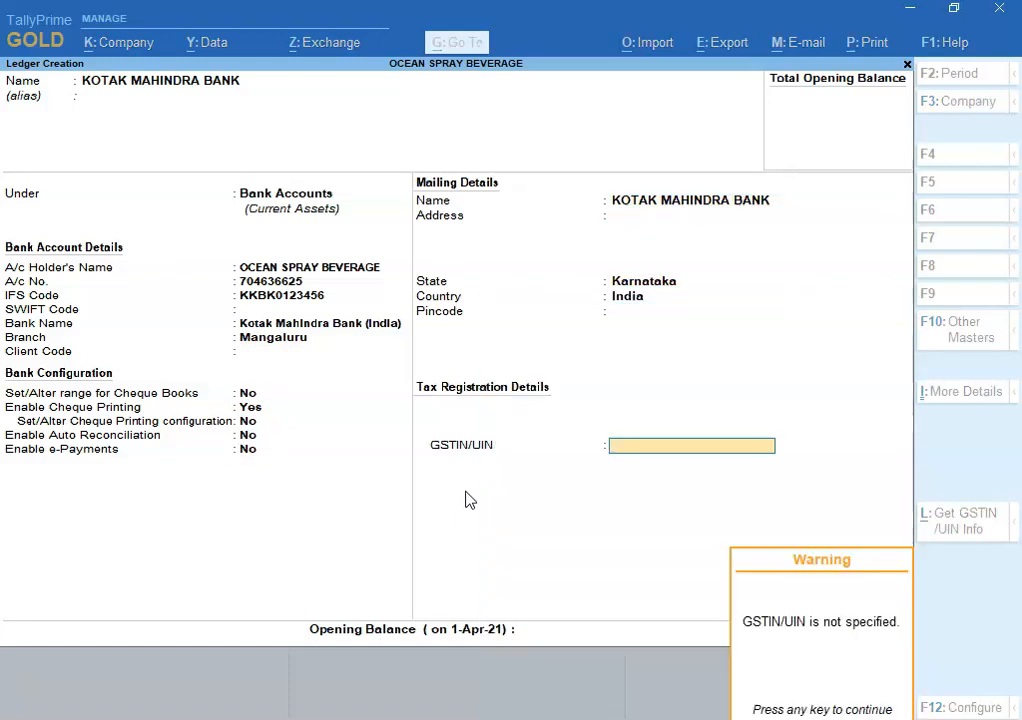
pyautogui.press('Return')
# Step: Switch to the Excel question sheet and remove the yellow fill from row 28, the Plant & Machinery a/c entry
pyautogui.hotkey('alt', 'Tab')
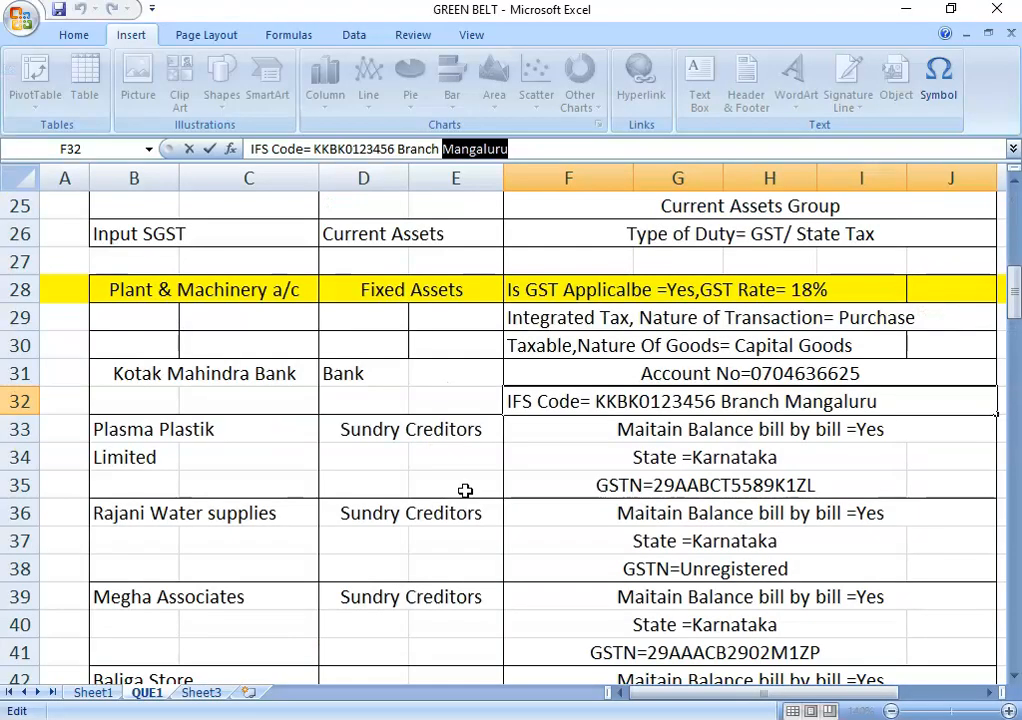
pyautogui.click(22, 289)
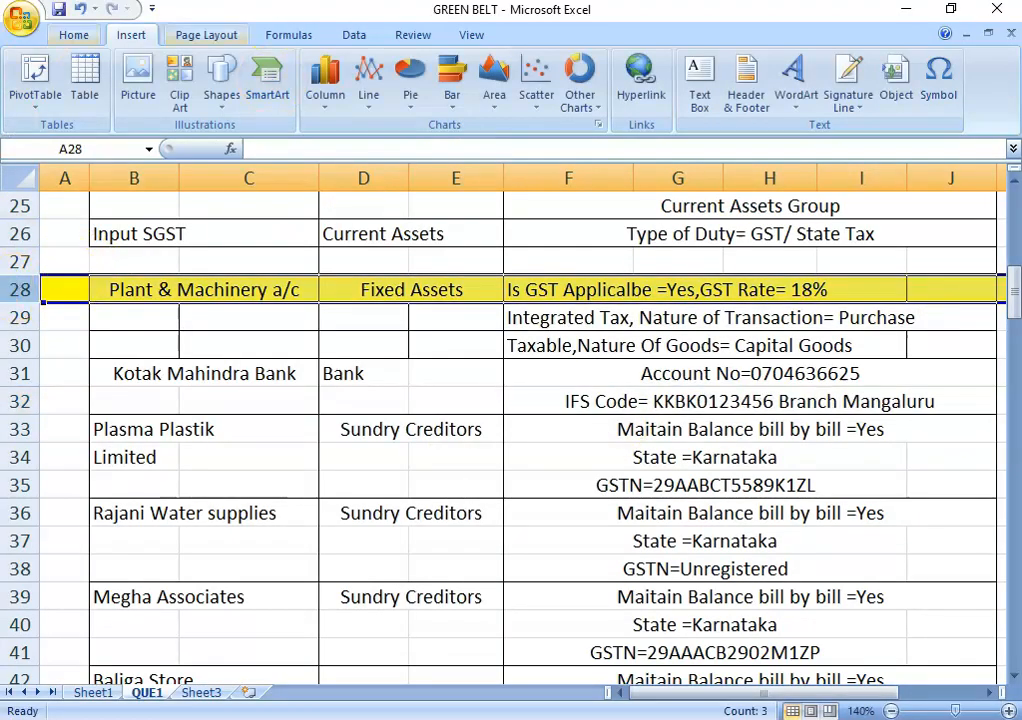
pyautogui.click(75, 36)
pyautogui.click(232, 97)
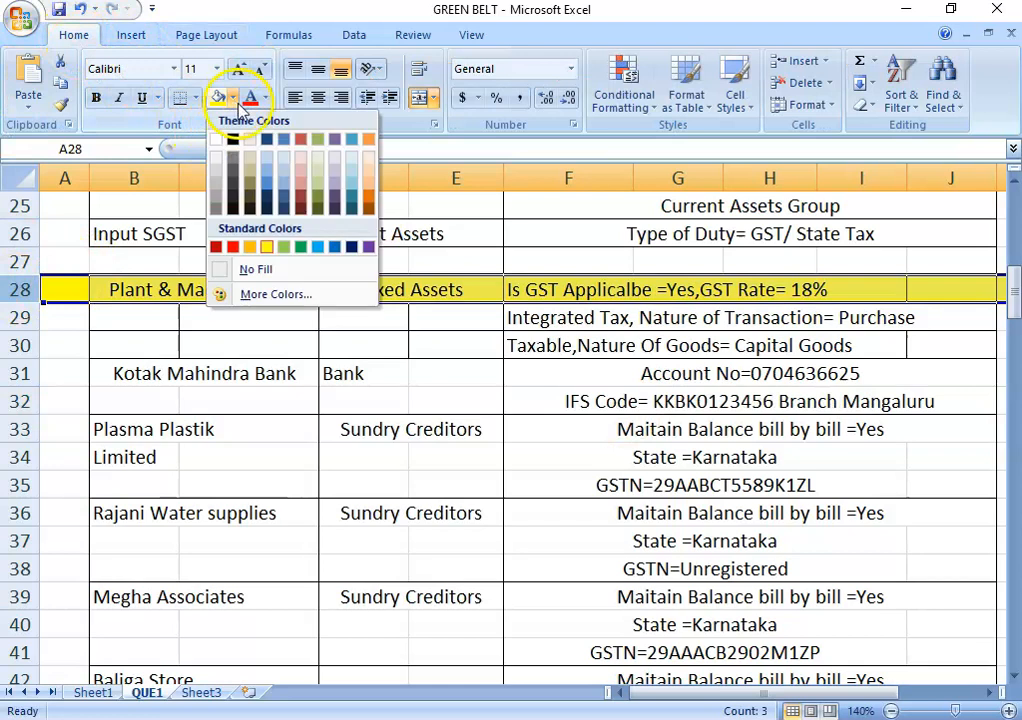
pyautogui.click(305, 285)
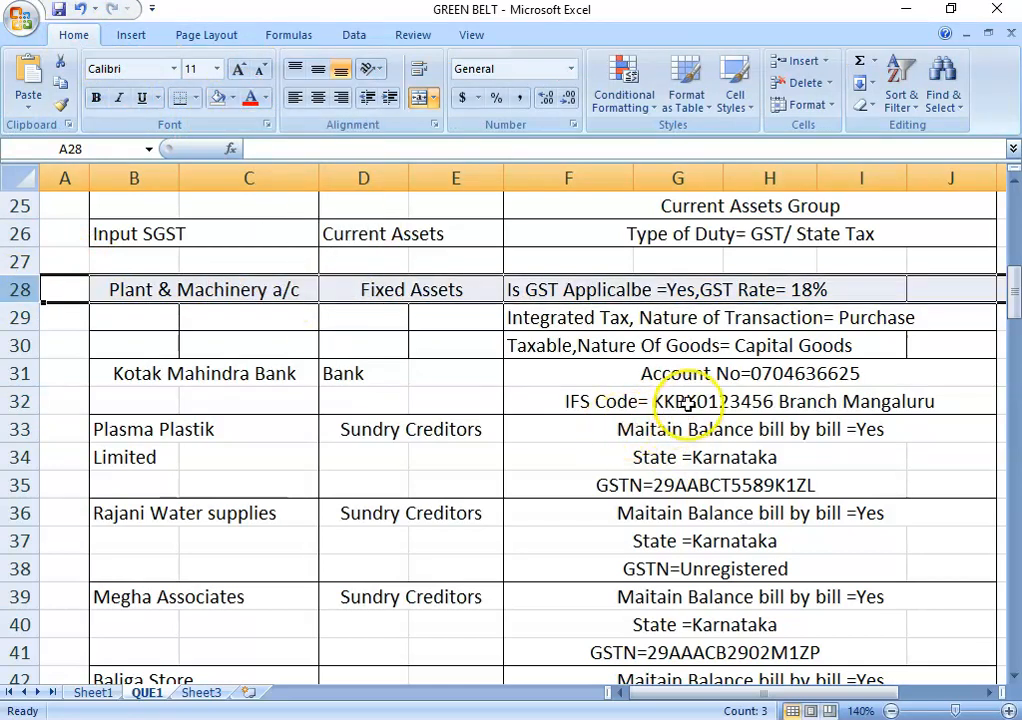
pyautogui.click(624, 410)
# Step: Return to TallyPrime and save the KOTAK MAHINDRA BANK ledger without an opening balance
pyautogui.hotkey('alt', 'Tab')
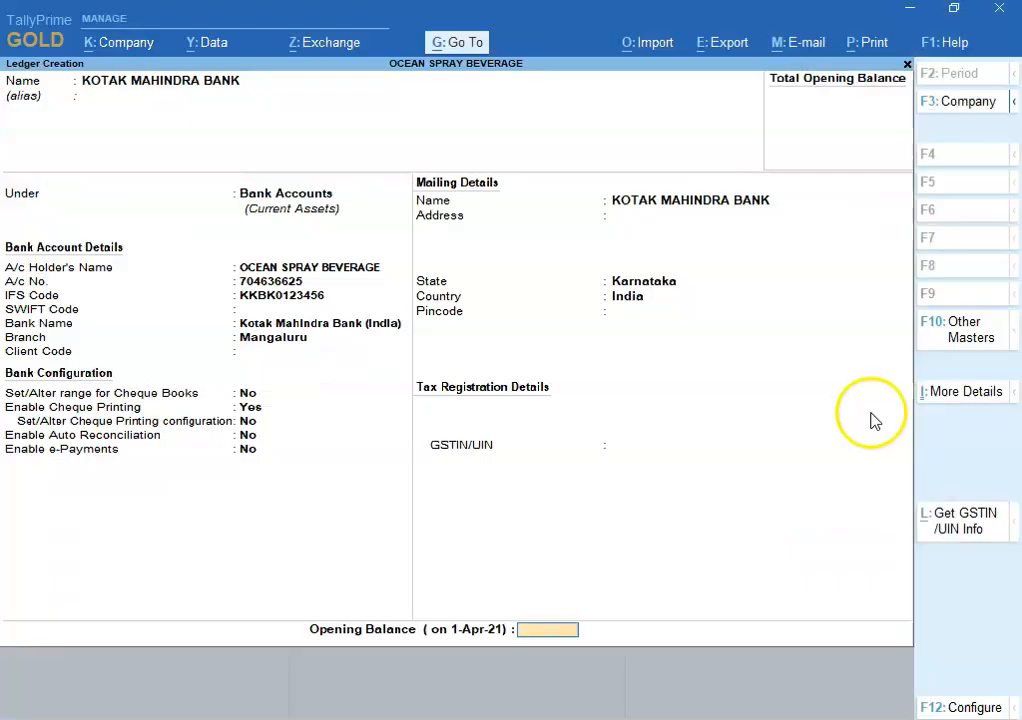
pyautogui.press('Return')
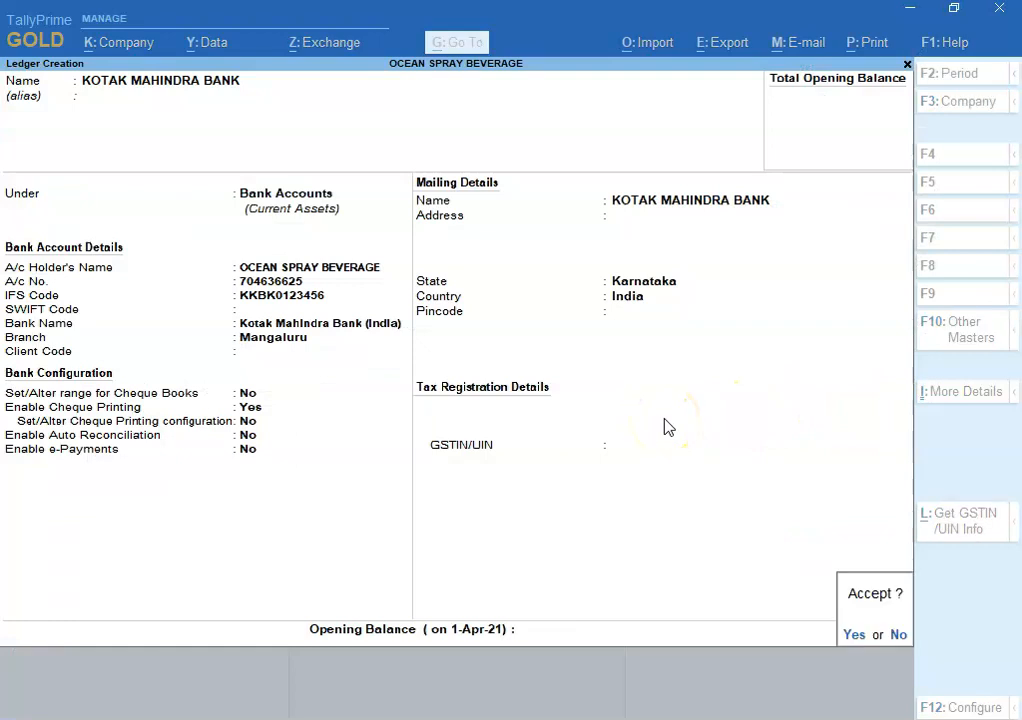
pyautogui.press('Return')
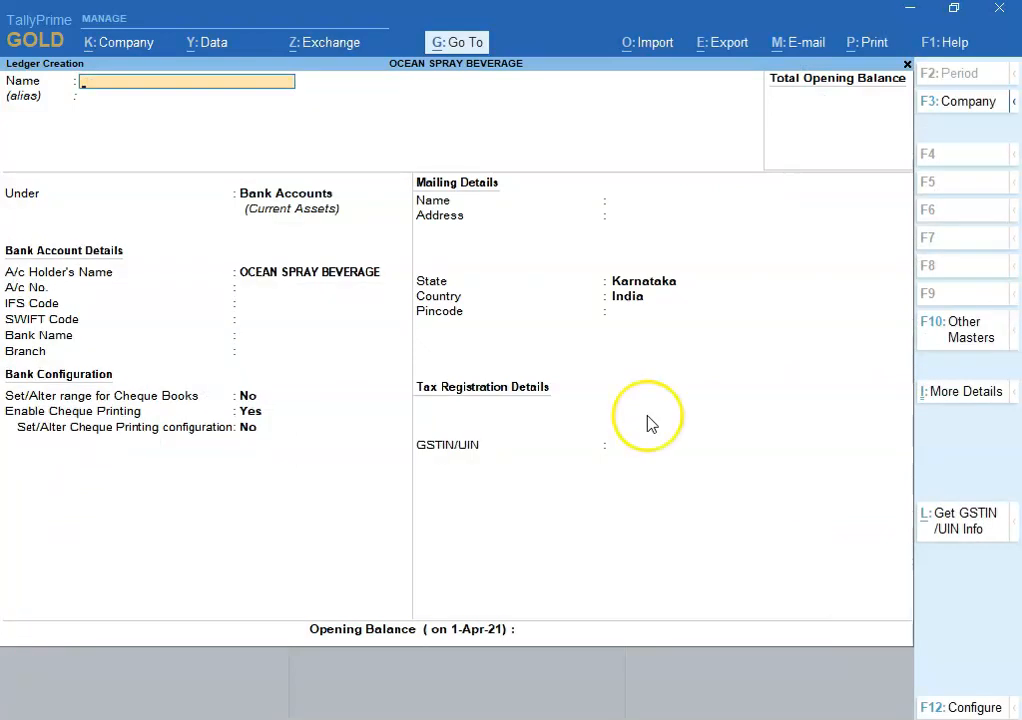
# Step: Switch to the Excel question sheet and locate the Plasma Plastik Limited entry for the next ledger
pyautogui.hotkey('alt', 'Tab')
pyautogui.press('Right')
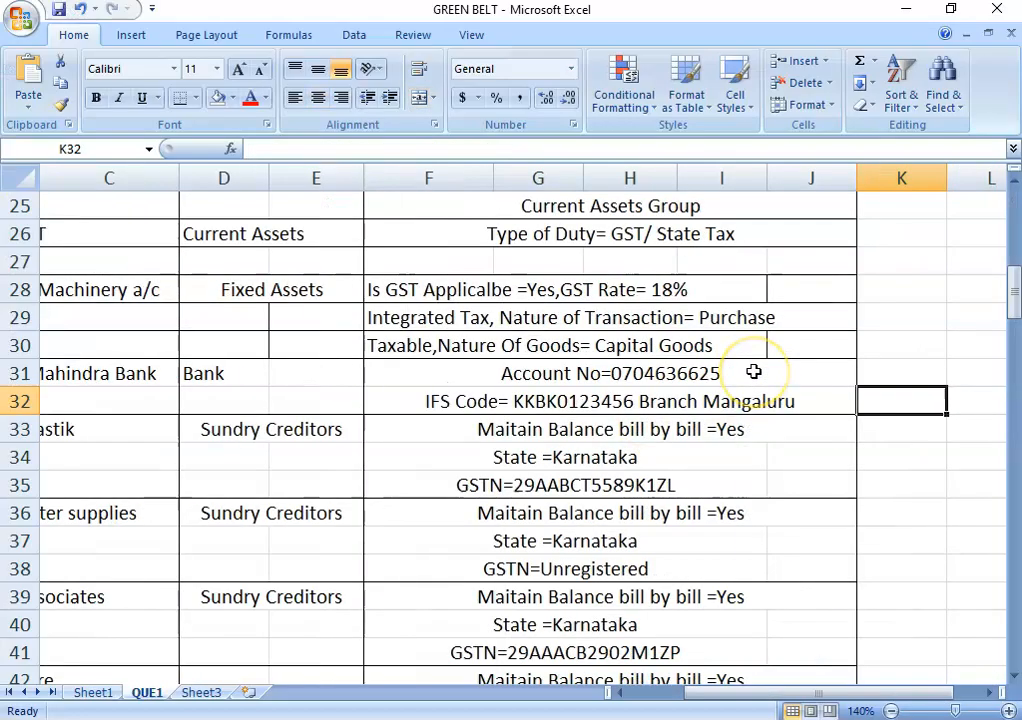
pyautogui.press('Left')
pyautogui.press('Home')
pyautogui.press('Down')
pyautogui.press('Down')
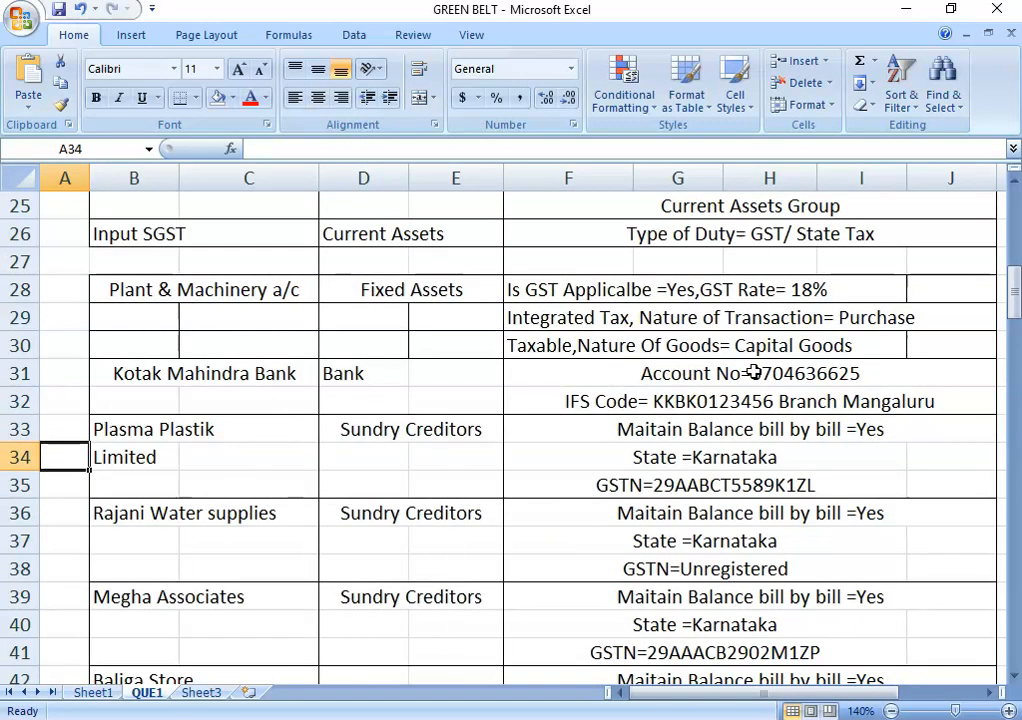
pyautogui.press('Up')
pyautogui.press('Right')
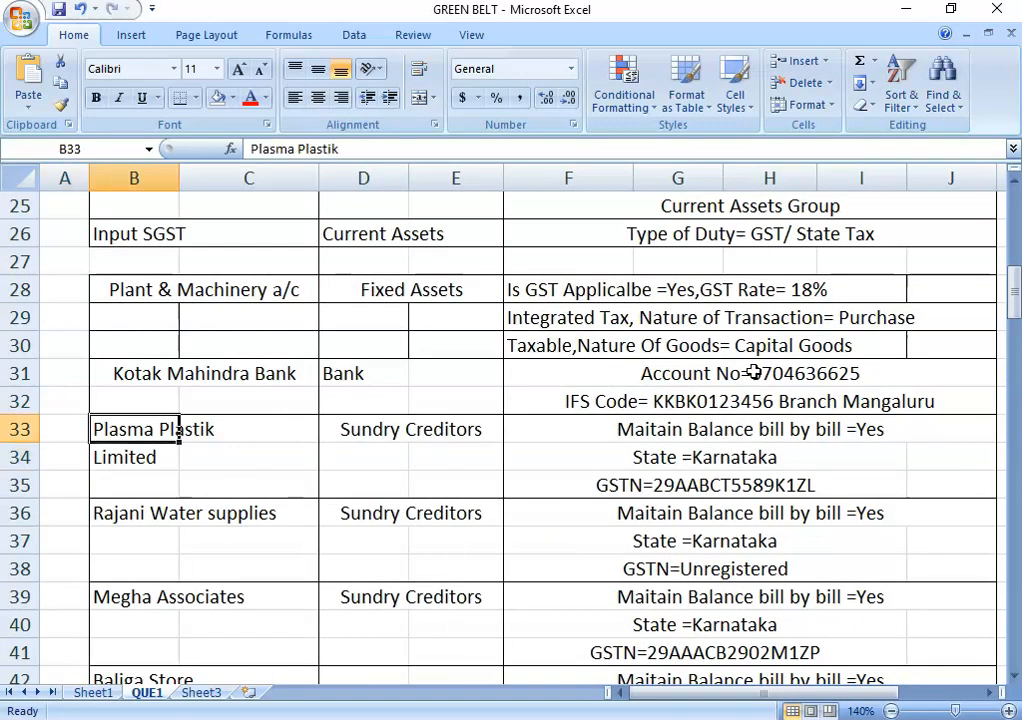
# Step: Copy the text Plasma Plastik from cell B33 and paste it as the new ledger's name in TallyPrime
pyautogui.click(358, 150)
pyautogui.moveTo(358, 150); pyautogui.dragTo(212, 160)
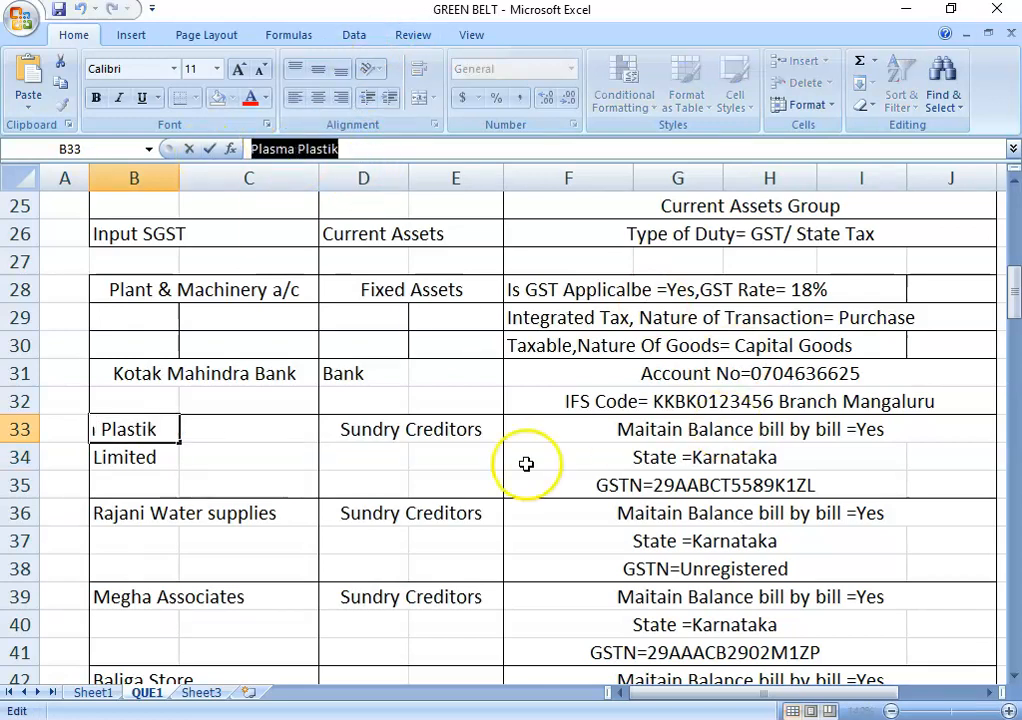
pyautogui.click(437, 508)
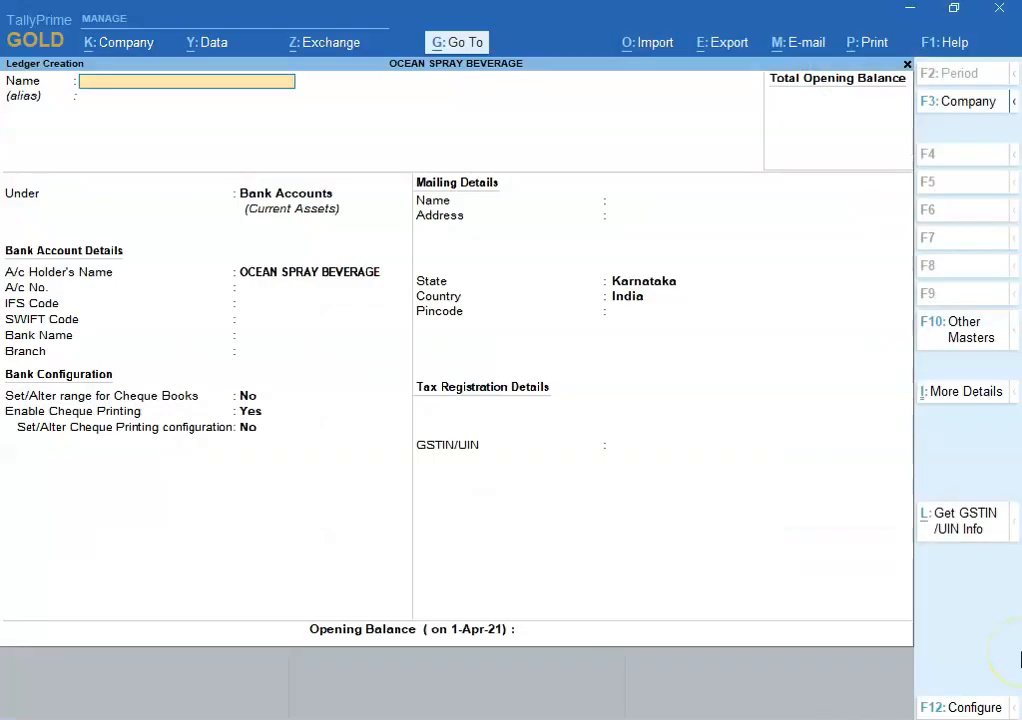
pyautogui.hotkey('ctrl', 'alt', 'v')
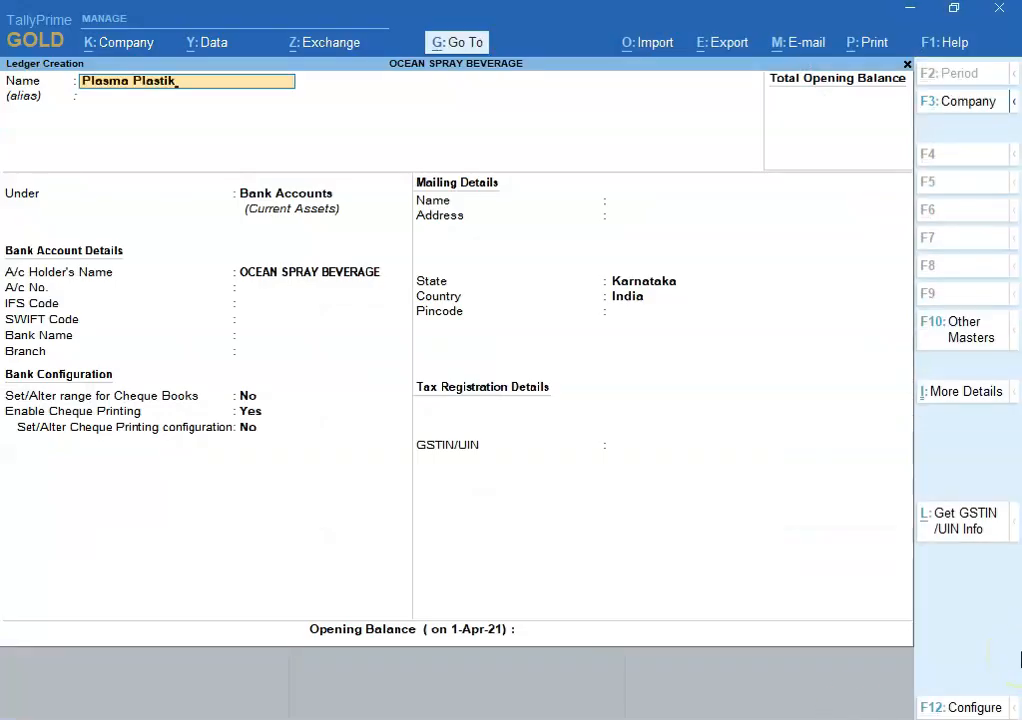
# Step: Complete the ledger name as Plasma Plastik Limited and leave the alias blank
pyautogui.write('LIMITED')
pyautogui.press('BackSpace')
pyautogui.press('BackSpace')
pyautogui.press('BackSpace')
pyautogui.press('BackSpace')
pyautogui.press('BackSpace')
pyautogui.write('imited')
pyautogui.press('Return')
pyautogui.press('Return')
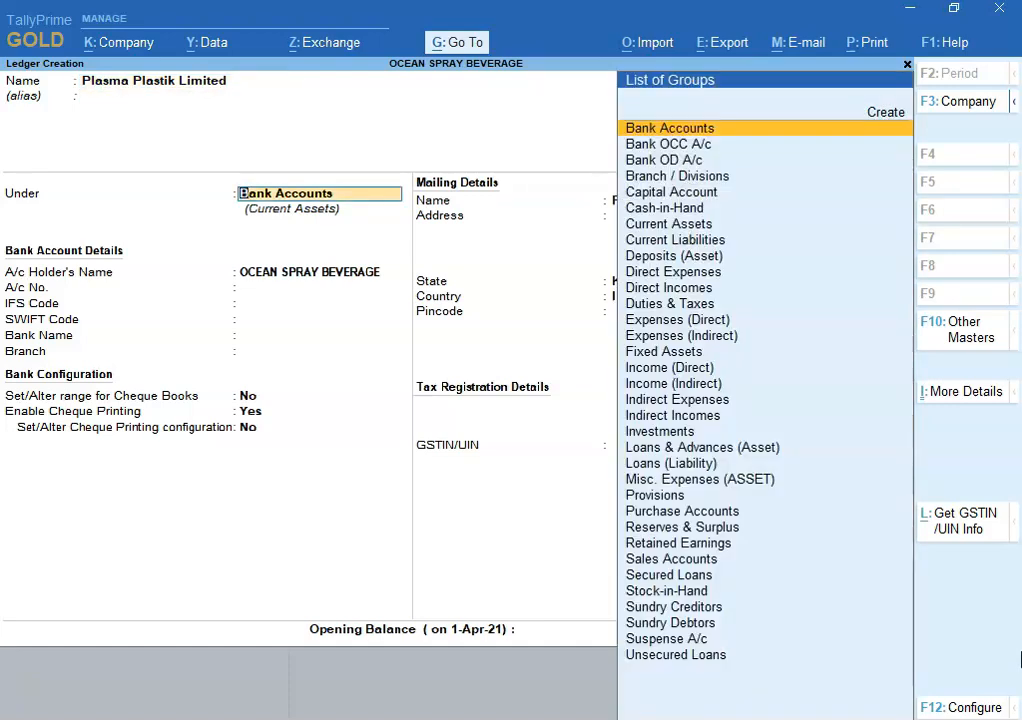
# Step: Place the ledger under Sundry Creditors with bill-by-bill balances set to Yes and no default credit period
pyautogui.write('Su')
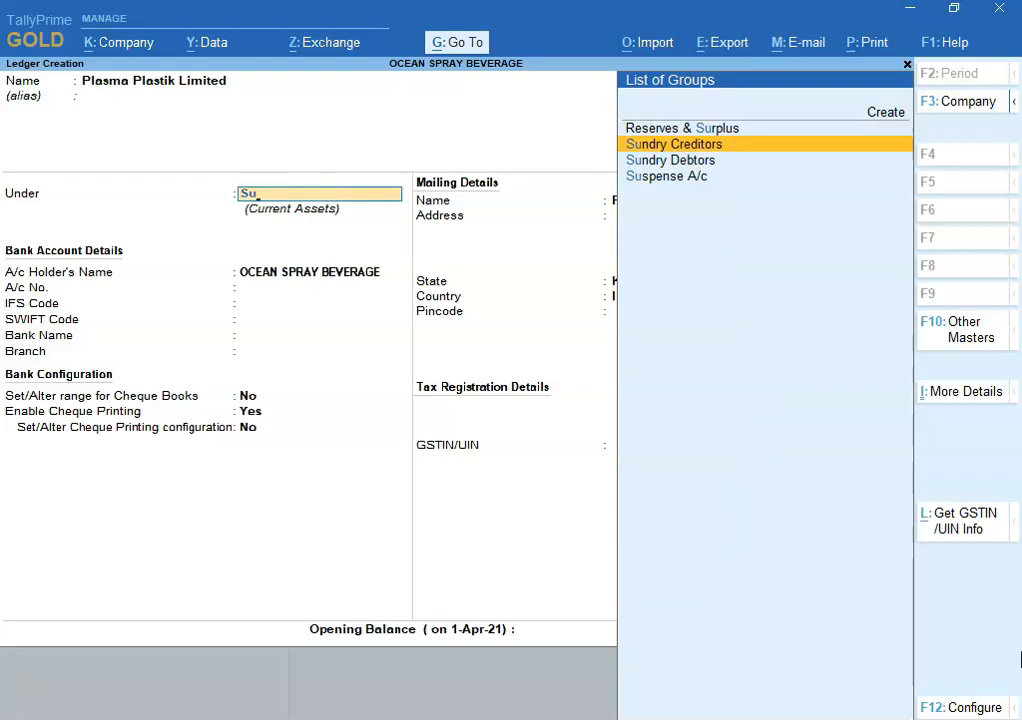
pyautogui.press('Return')
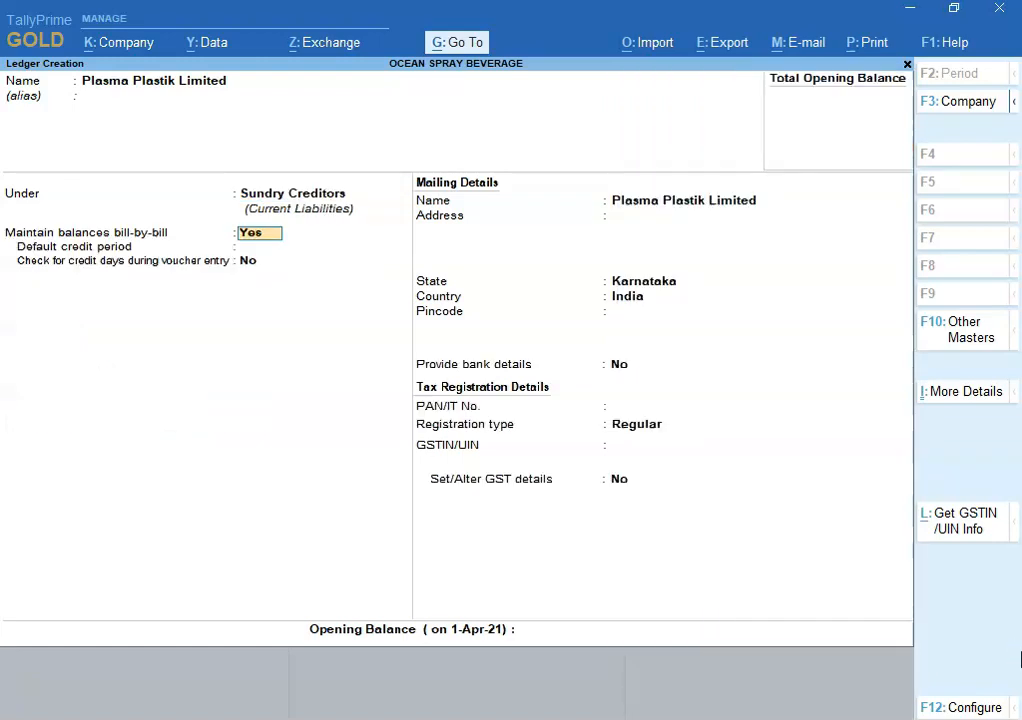
pyautogui.press('Return')
pyautogui.press('Return')
pyautogui.press('Return')
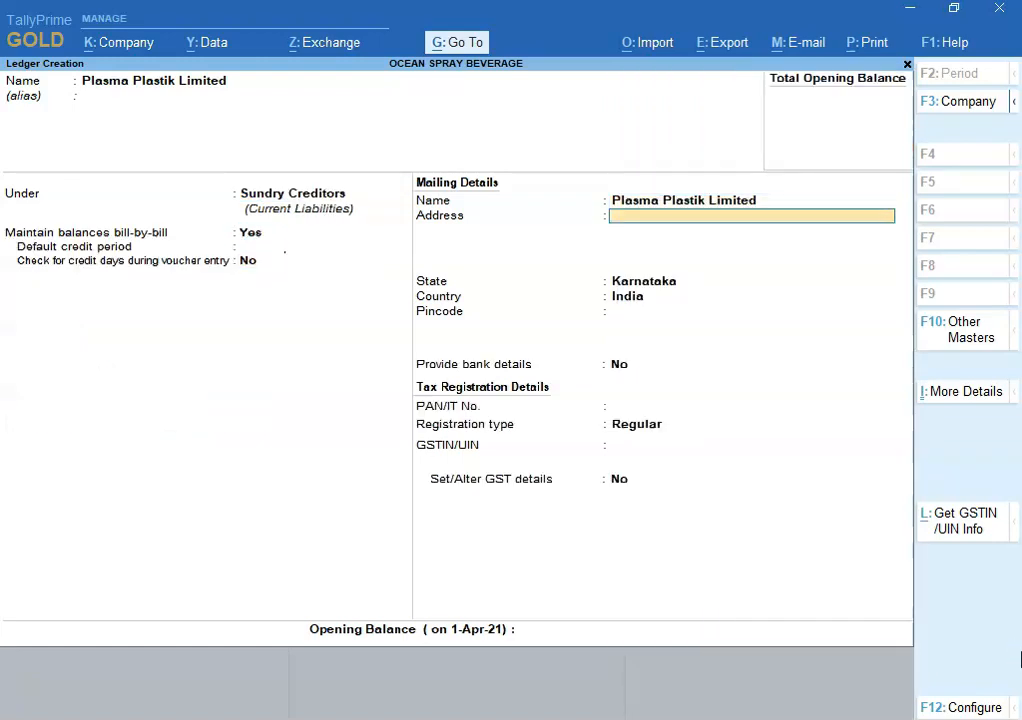
# Step: Switch to the Excel question sheet, copy only the GSTIN value from cell F35, and return to TallyPrime
pyautogui.hotkey('alt', 'Tab')
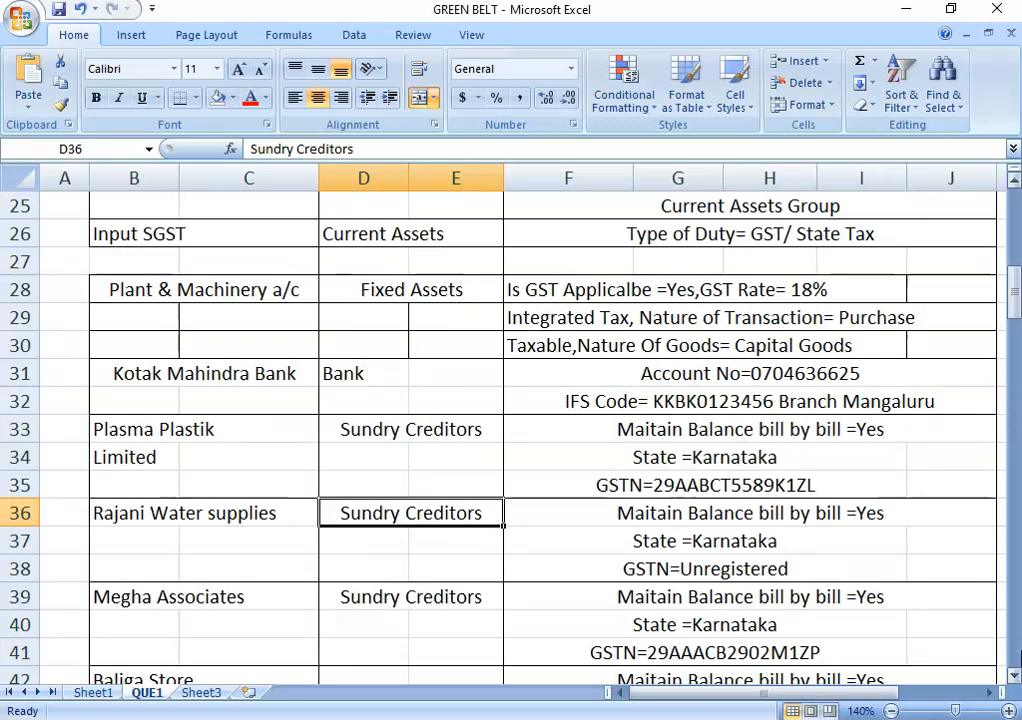
pyautogui.click(770, 483)
pyautogui.doubleClick(327, 148)
pyautogui.click(406, 148)
pyautogui.moveTo(406, 148); pyautogui.dragTo(293, 148)
pyautogui.hotkey('ctrl', 'c')
pyautogui.hotkey('alt', 'Tab')
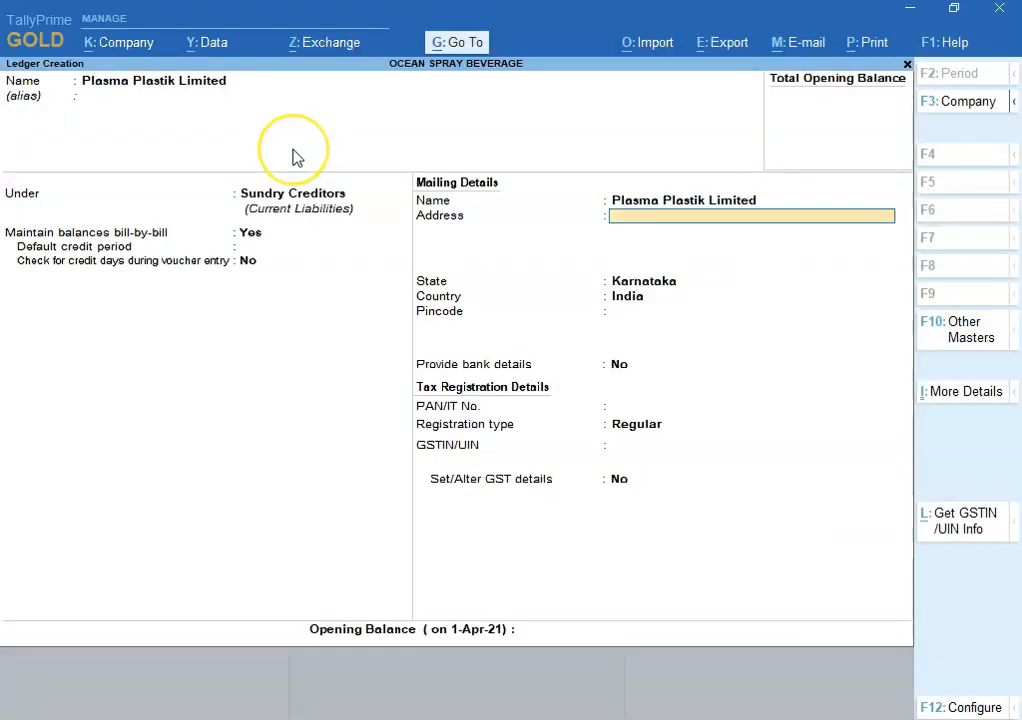
# Step: Leave the address and PAN blank, keeping Karnataka as the state, no bank details and Regular as the registration type
pyautogui.press('Return')
pyautogui.press('Return')
pyautogui.press('Return')
pyautogui.press('Return')
pyautogui.press('Return')
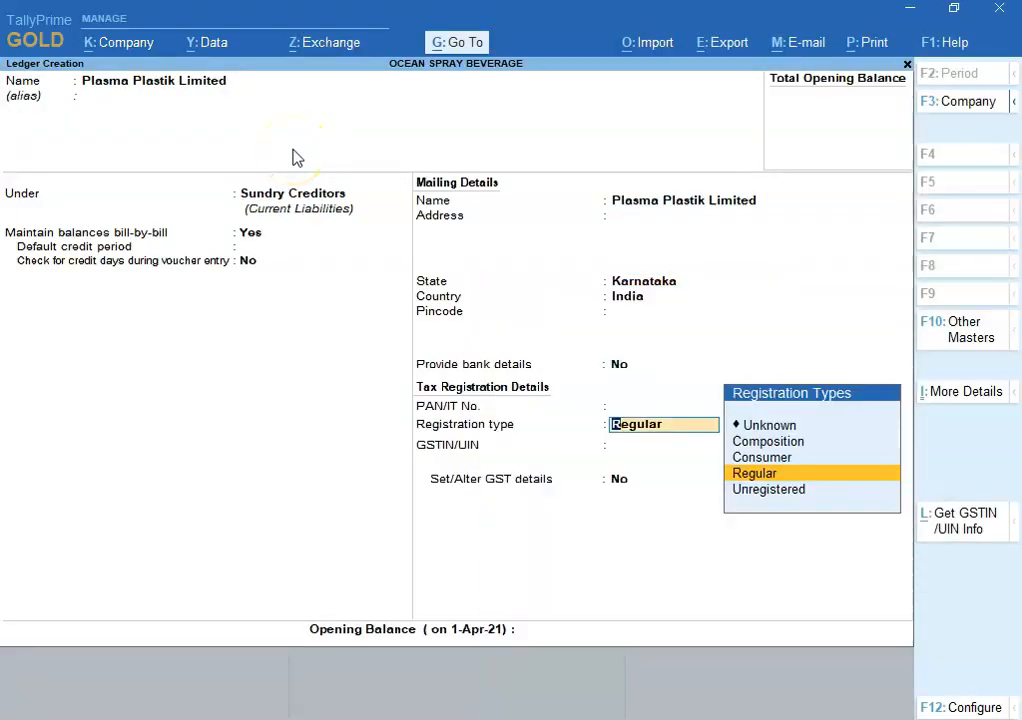
pyautogui.press('Return')
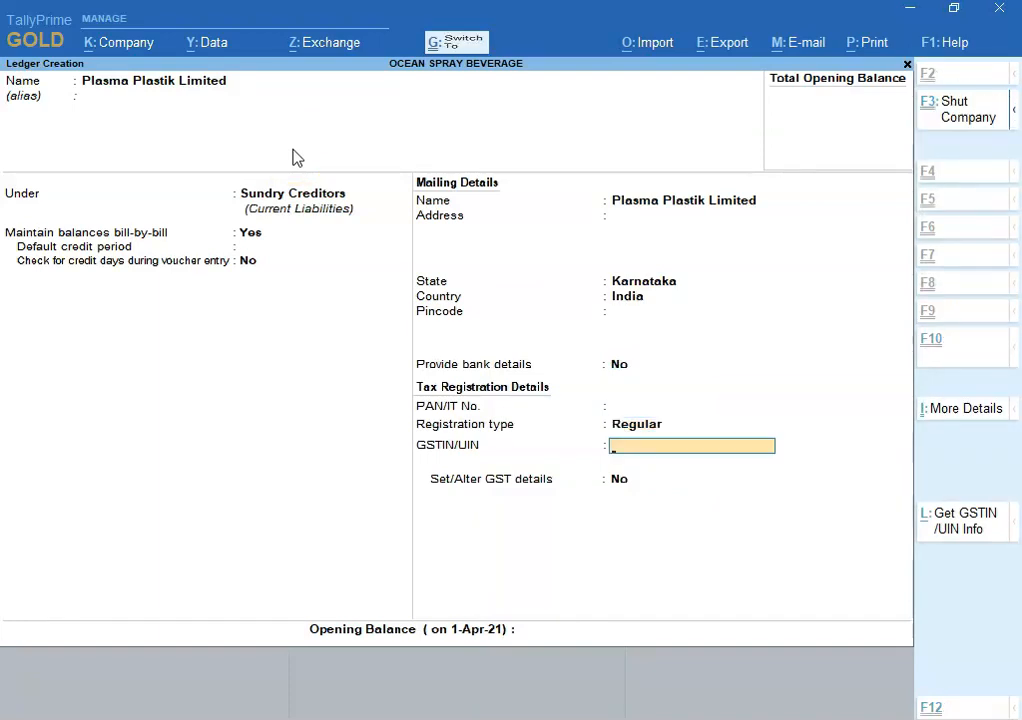
# Step: Paste the copied GSTIN/UIN and save the Plasma Plastik Limited ledger without altering GST details
pyautogui.hotkey('ctrl', 'v')
pyautogui.press('Return')
pyautogui.press('Return')
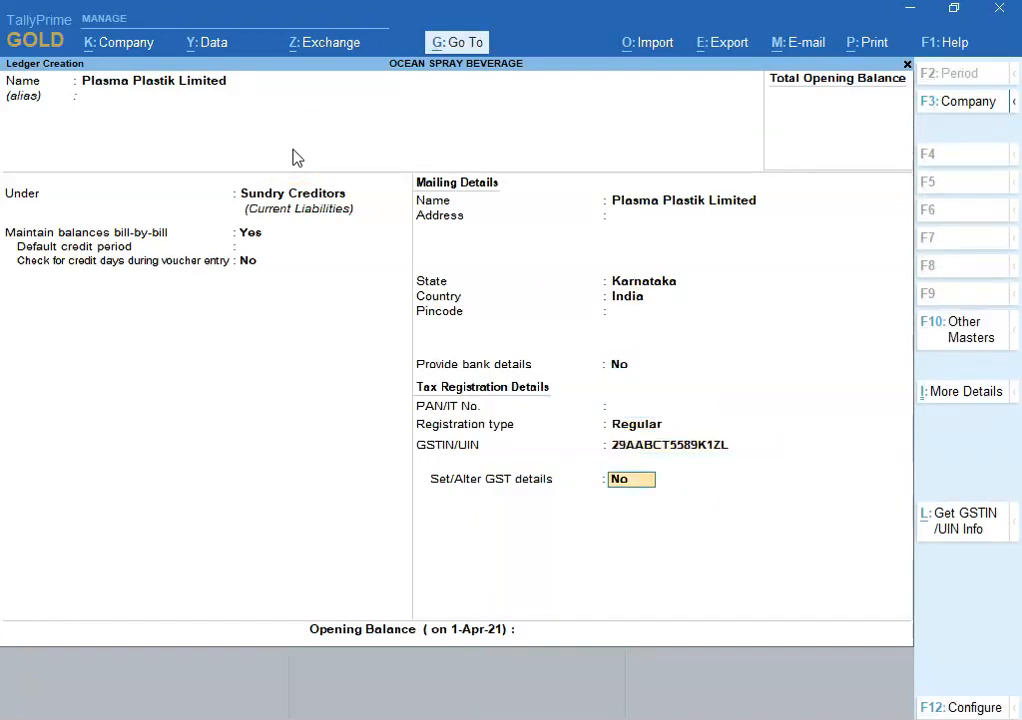
pyautogui.press('Return')
pyautogui.press('y')
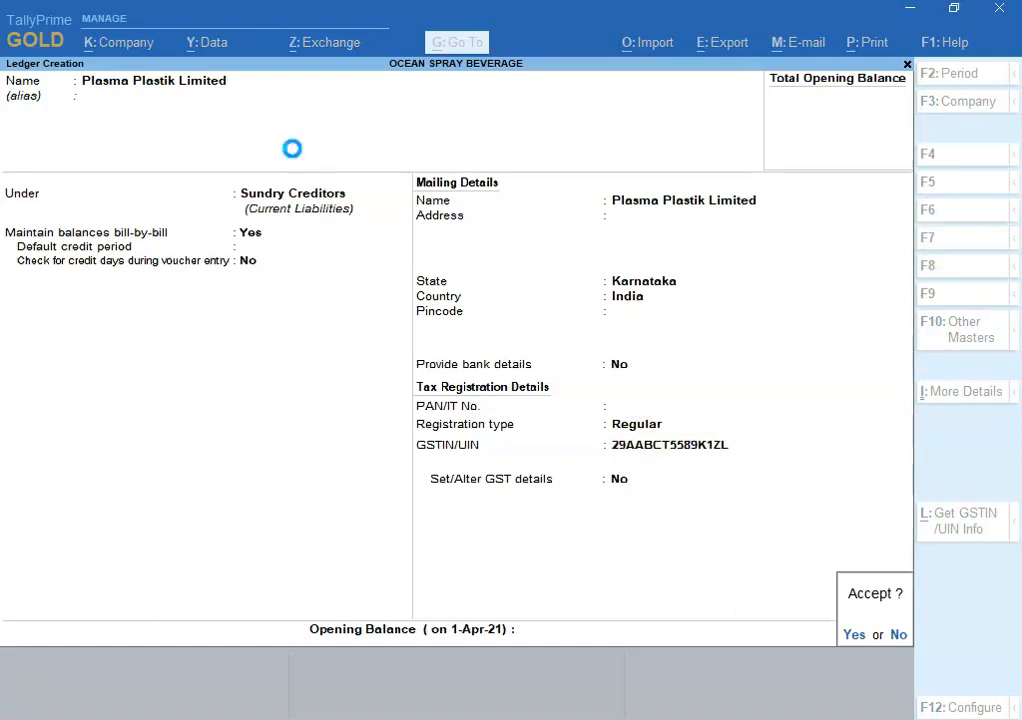
# Step: Switch to Excel, copy Rajani Water supplies from cell B36, and paste it as the next ledger's name in TallyPrime
pyautogui.hotkey('alt', 'Tab')
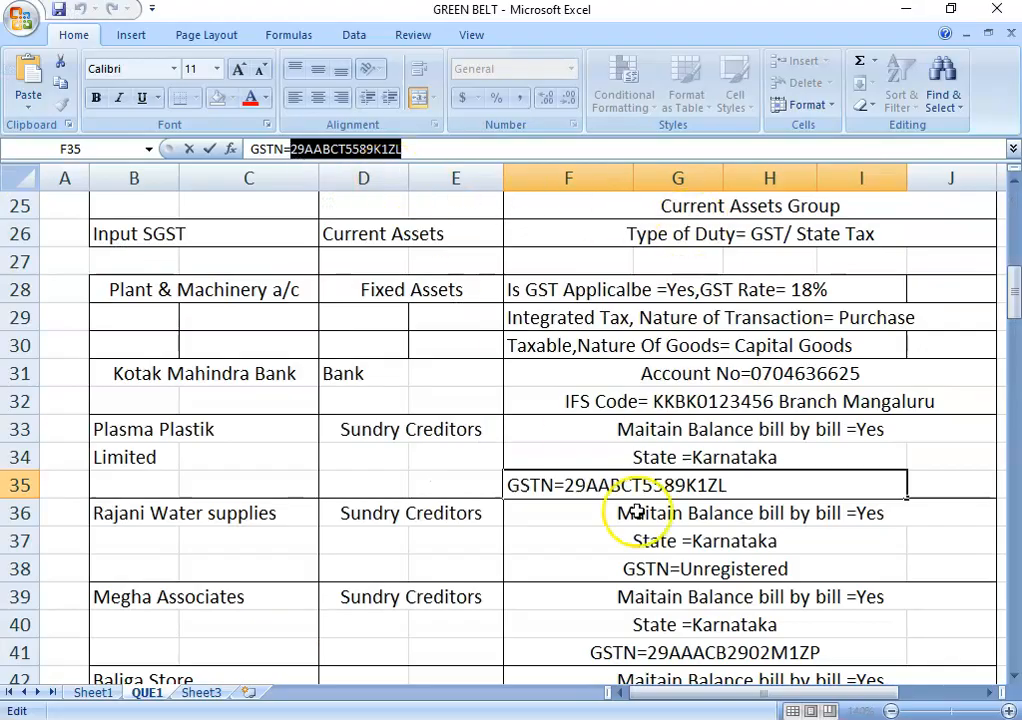
pyautogui.click(680, 562)
pyautogui.scroll(-2, 692, 519)
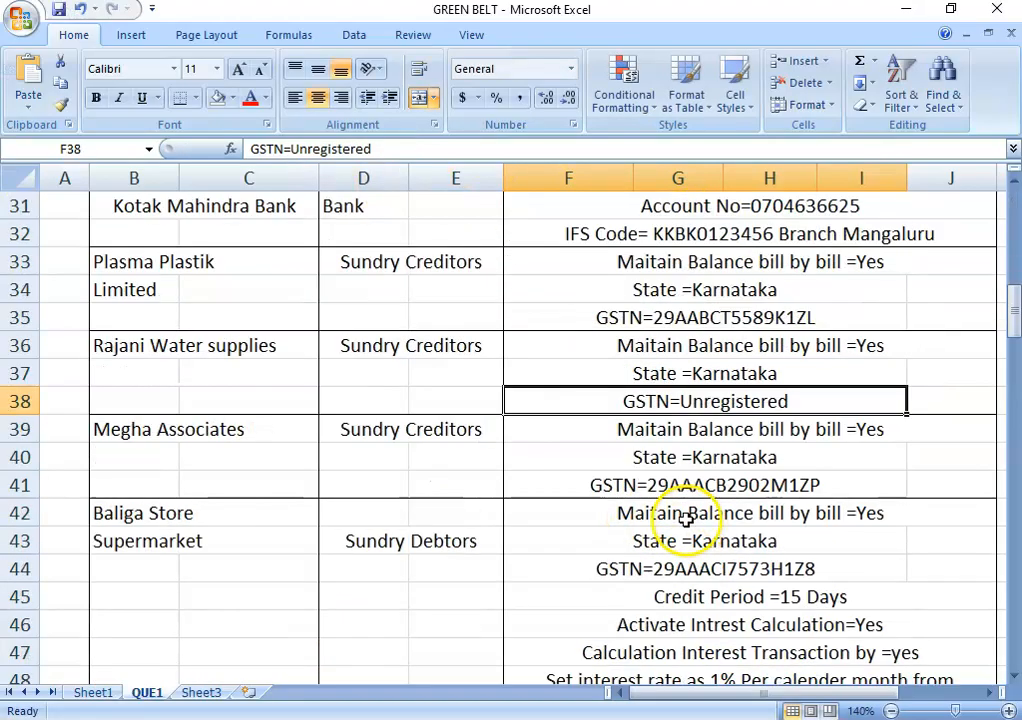
pyautogui.click(108, 343)
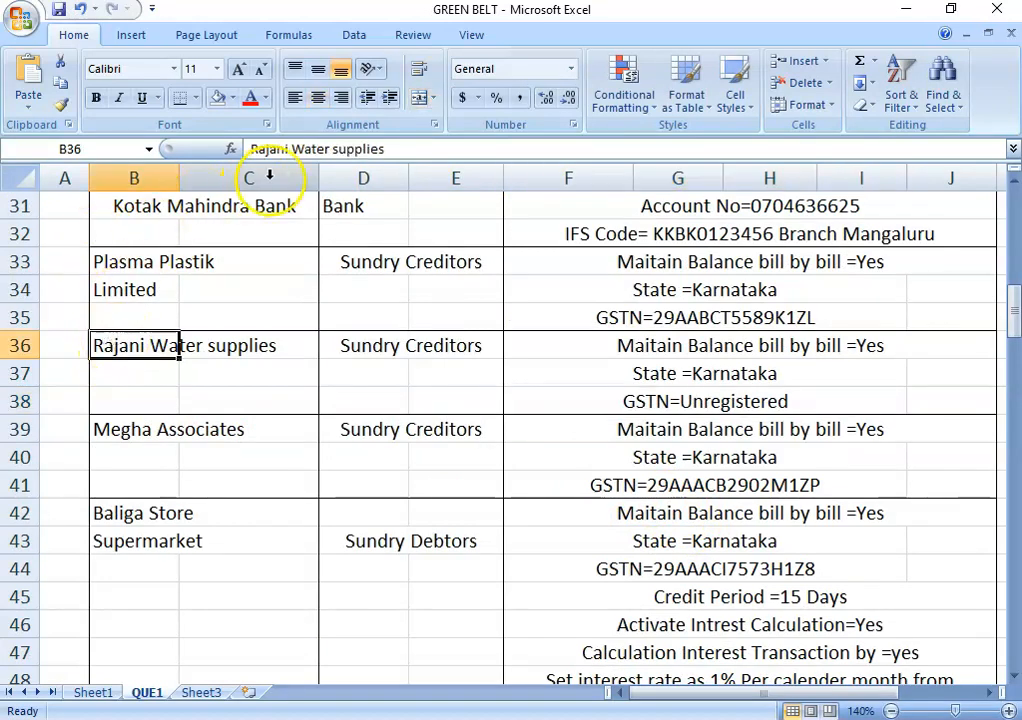
pyautogui.moveTo(422, 146); pyautogui.dragTo(242, 140)
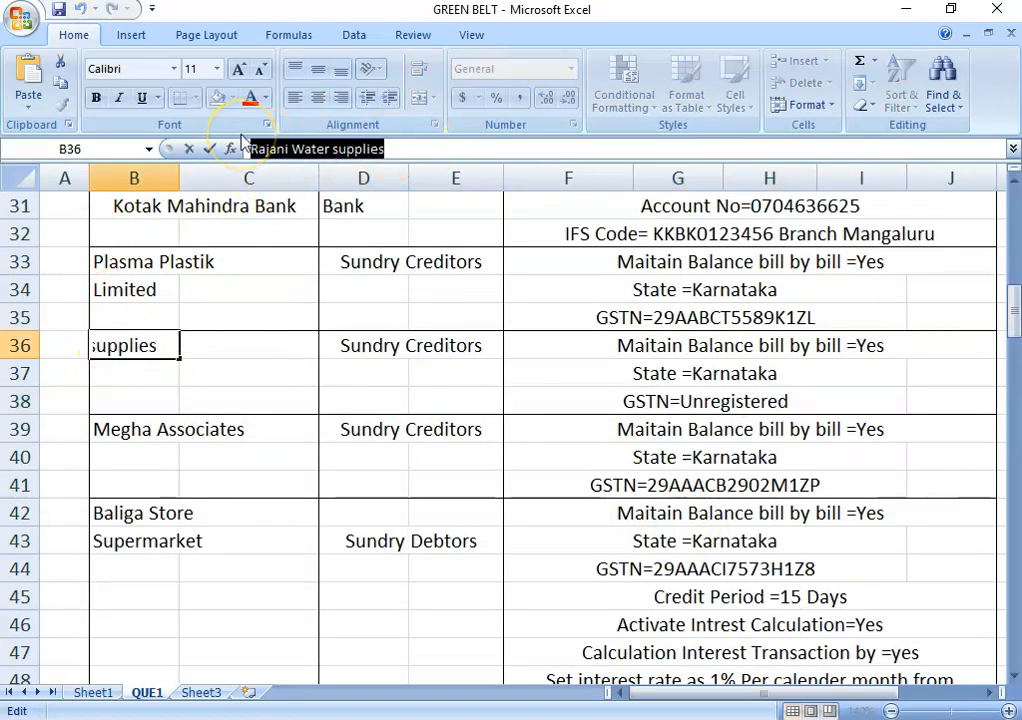
pyautogui.click(555, 507)
pyautogui.hotkey('alt', 'Tab')
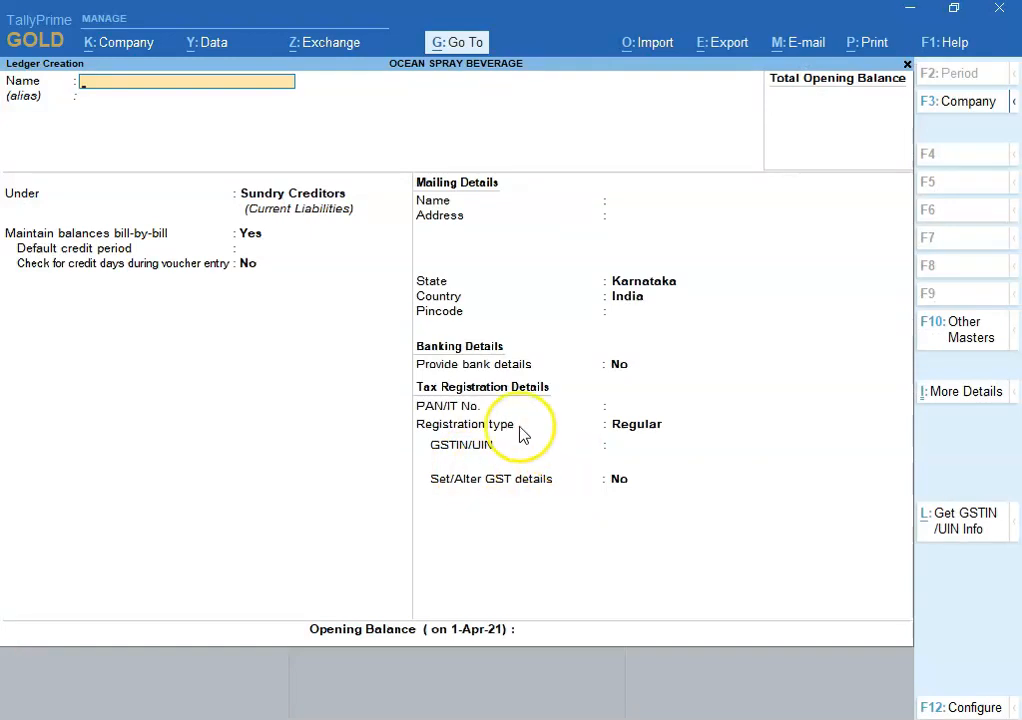
pyautogui.hotkey('ctrl', 'alt', 'v')
# Step: Keep Rajani Water supplies under Sundry Creditors with bill-by-bill balances and state Karnataka, leaving the alias, credit period and address blank
pyautogui.press('Return')
pyautogui.press('Return')
pyautogui.press('Return')
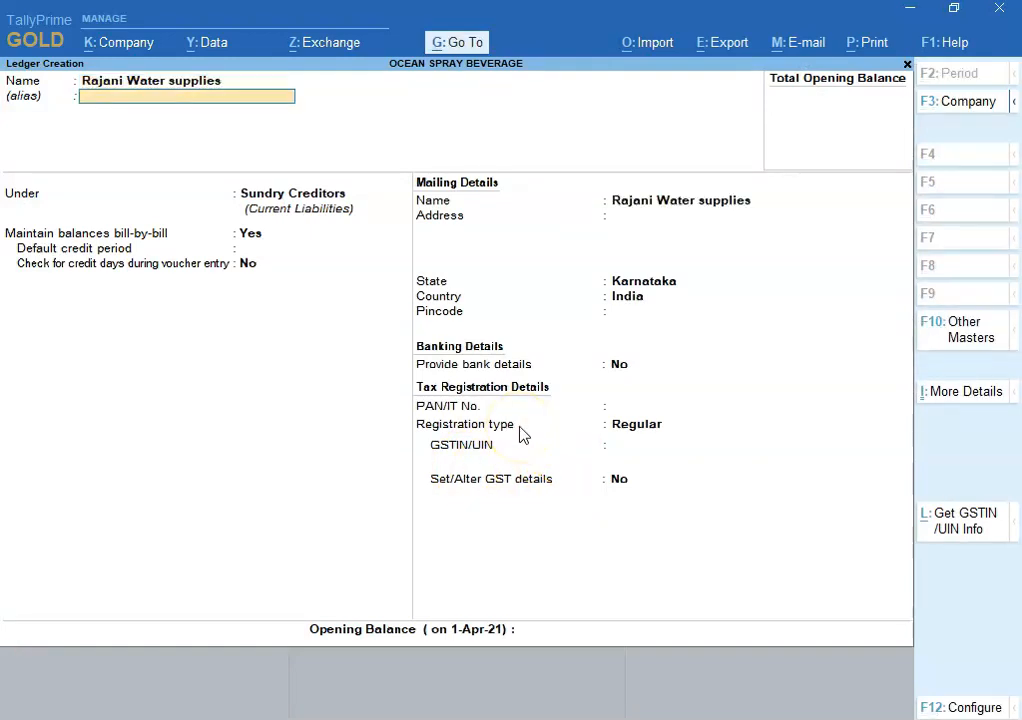
pyautogui.press('Return')
pyautogui.press('Return')
pyautogui.press('Return')
pyautogui.press('Return')
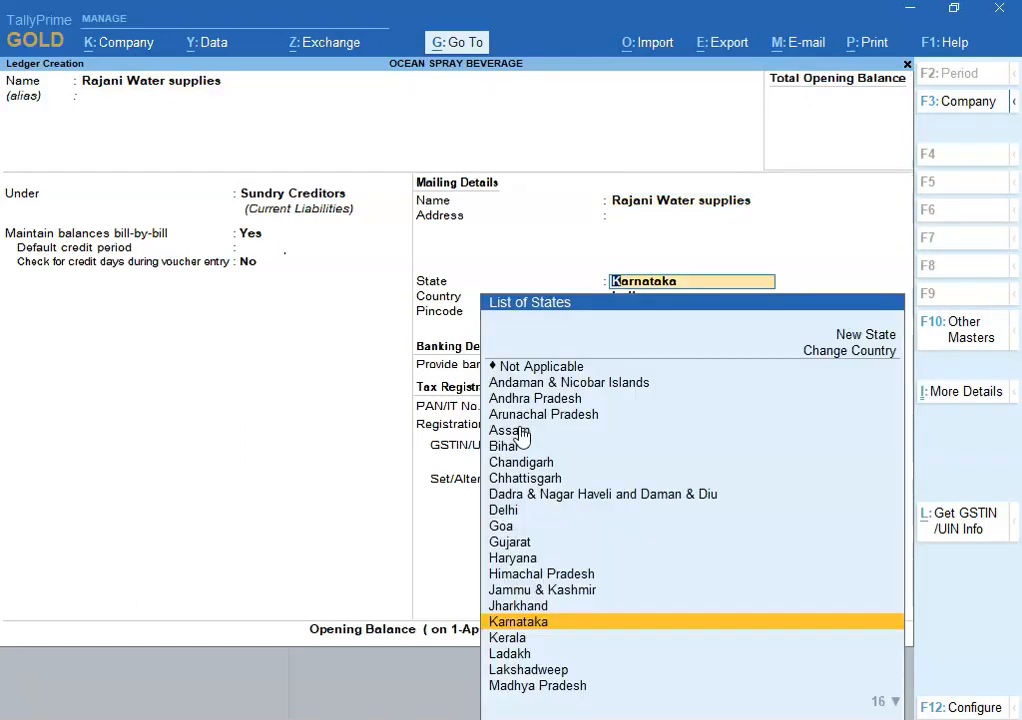
pyautogui.press('Return')
pyautogui.press('Return')
# Step: Check the Rajani Water supplies GST status in Excel, then set the ledger's registration type to Unregistered in TallyPrime
pyautogui.hotkey('alt', 'Tab')
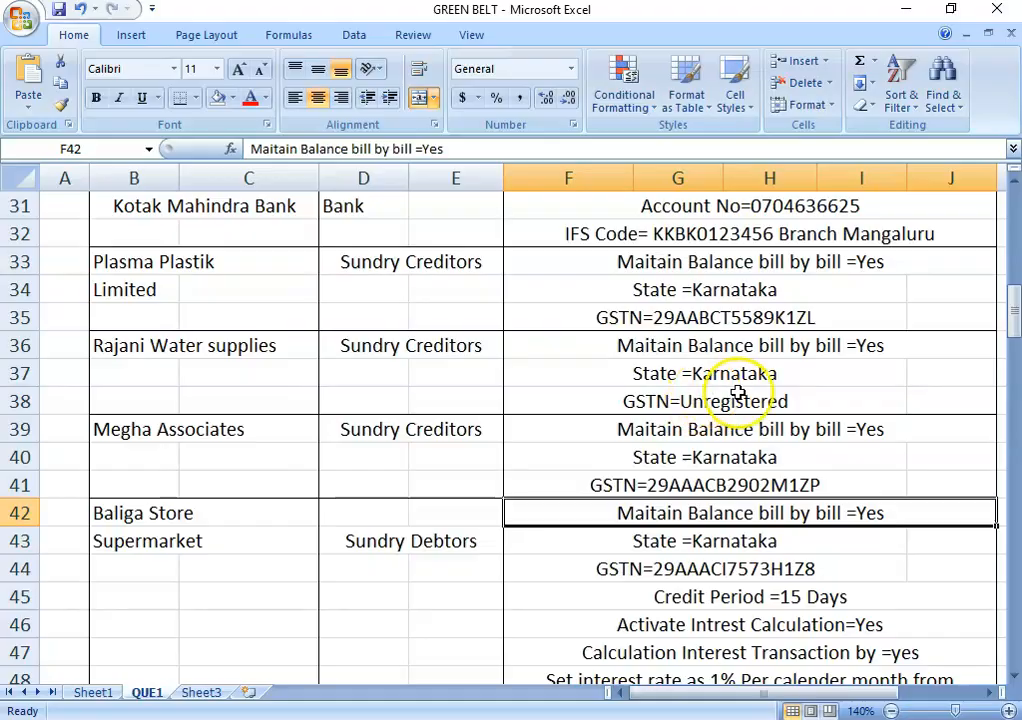
pyautogui.hotkey('alt', 'Tab')
pyautogui.press('Return')
pyautogui.press('Return')
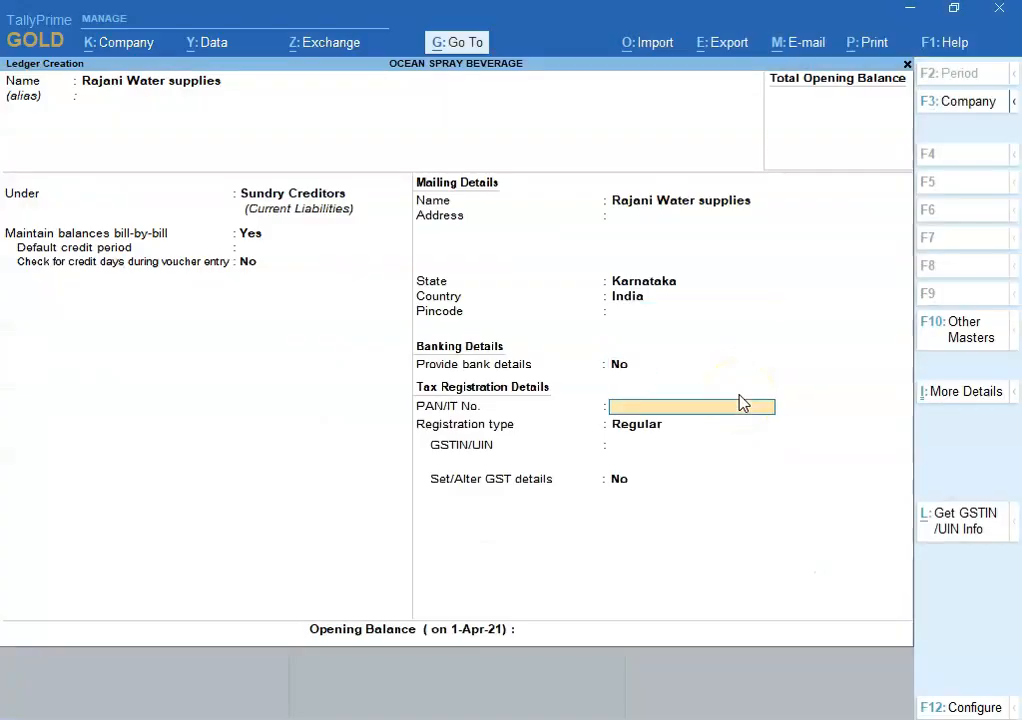
pyautogui.press('Return')
pyautogui.press('Down')
pyautogui.press('Return')
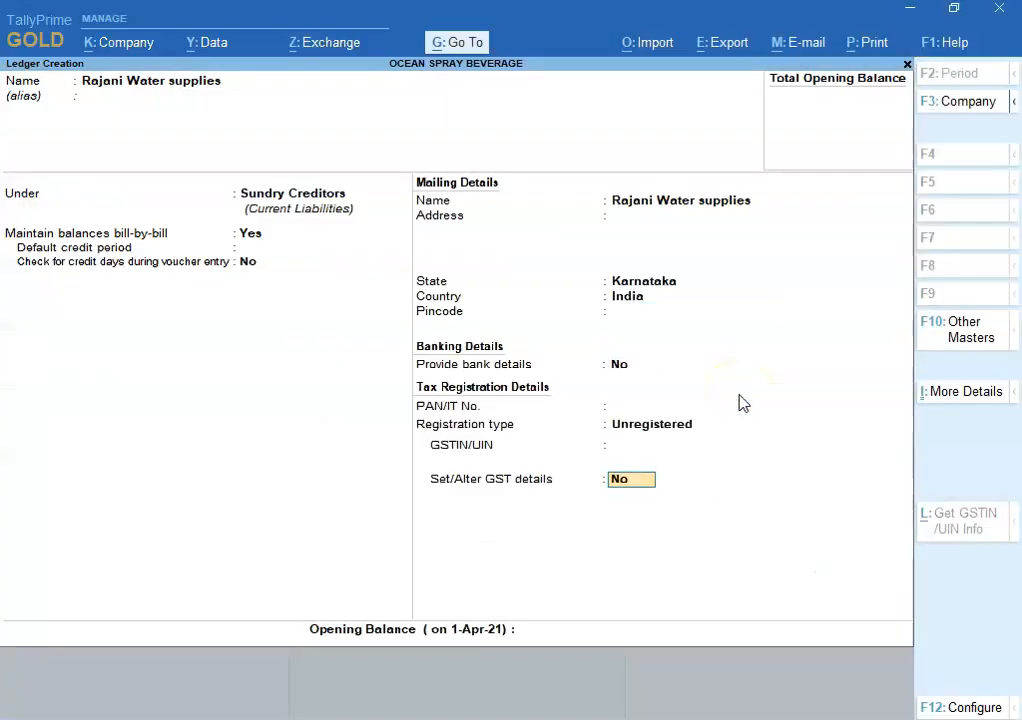
# Step: Save the Rajani Water supplies ledger without altering GST details or entering an opening balance
pyautogui.press('Return')
pyautogui.press('Return')
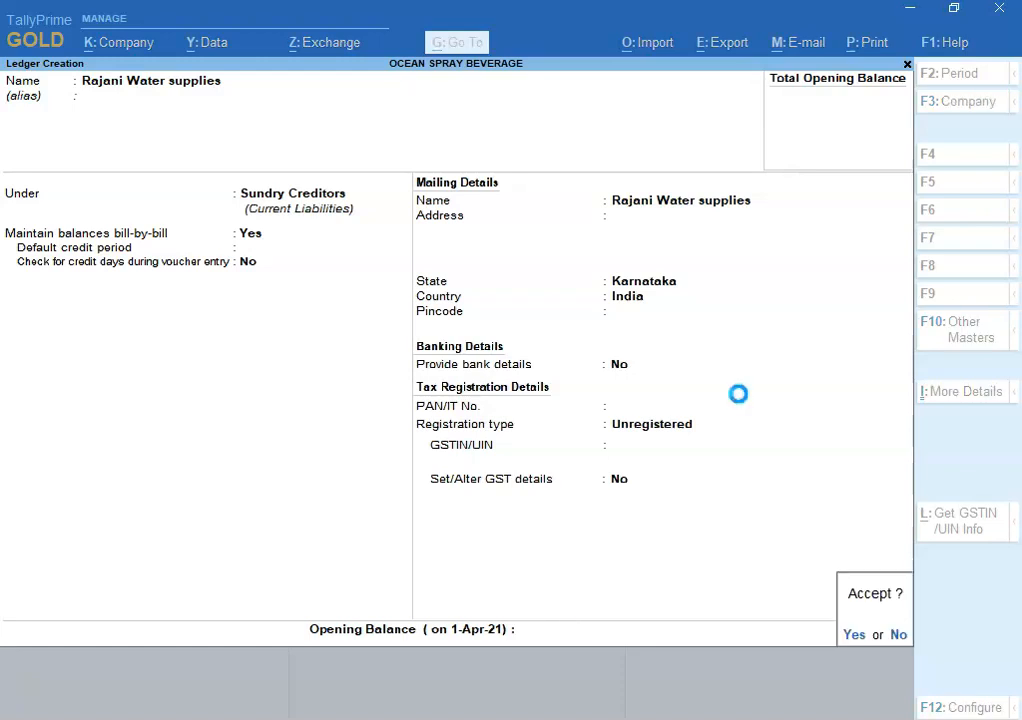
pyautogui.press('y')
# Step: Switch to Excel, copy Megha Associates from cell B39, and paste it as the new ledger's name in TallyPrime
pyautogui.hotkey('alt', 'Tab')
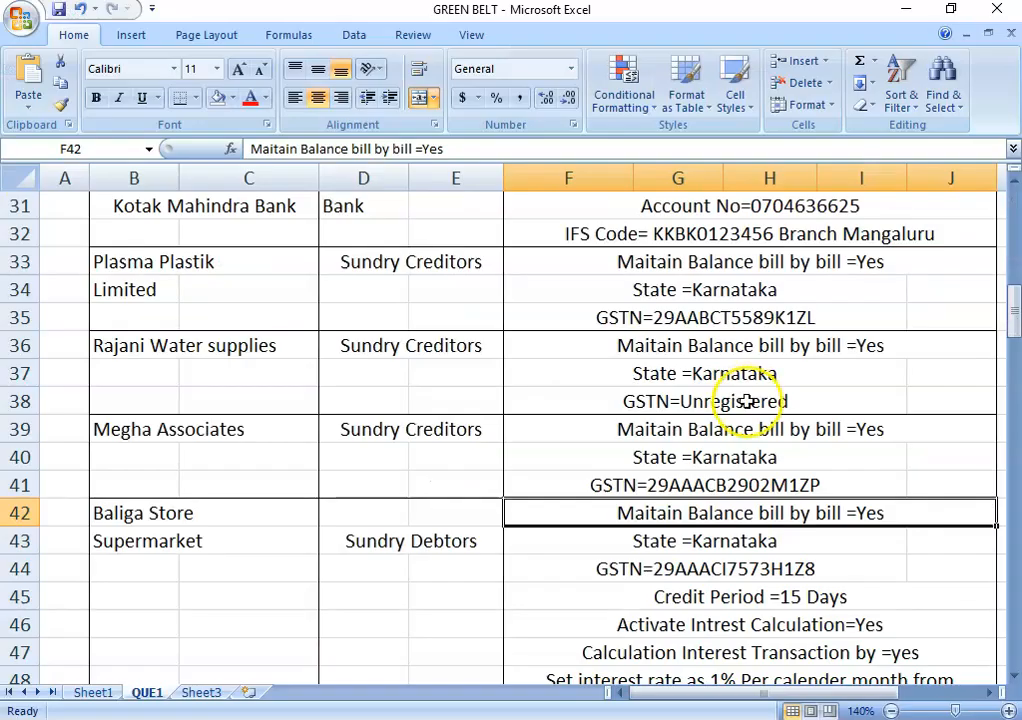
pyautogui.click(155, 425)
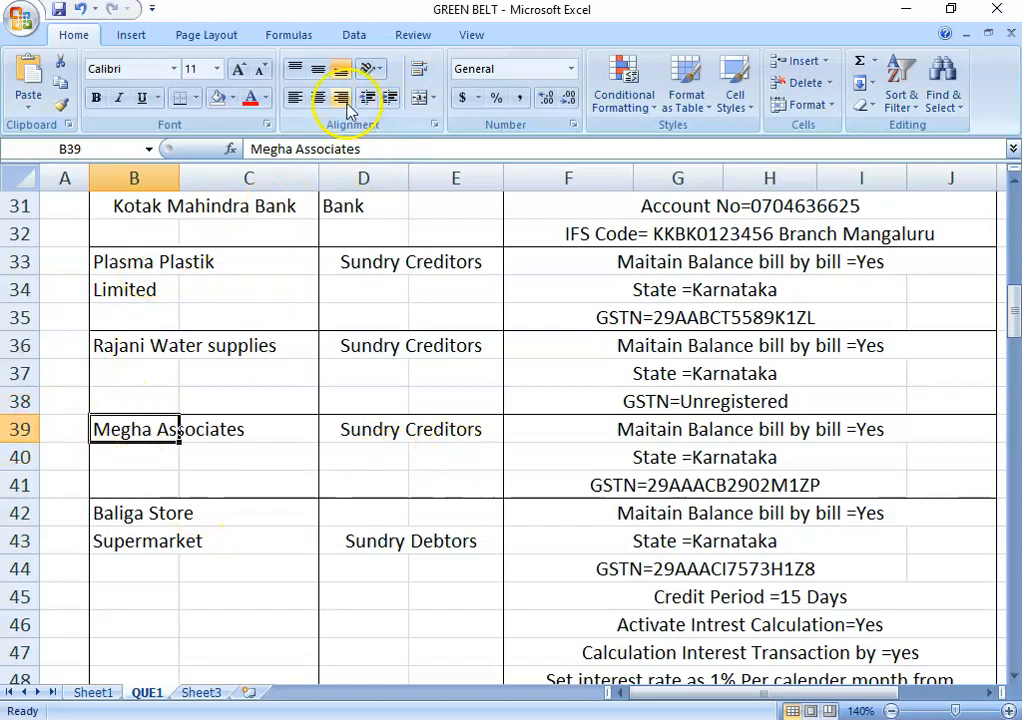
pyautogui.moveTo(376, 148); pyautogui.dragTo(240, 157)
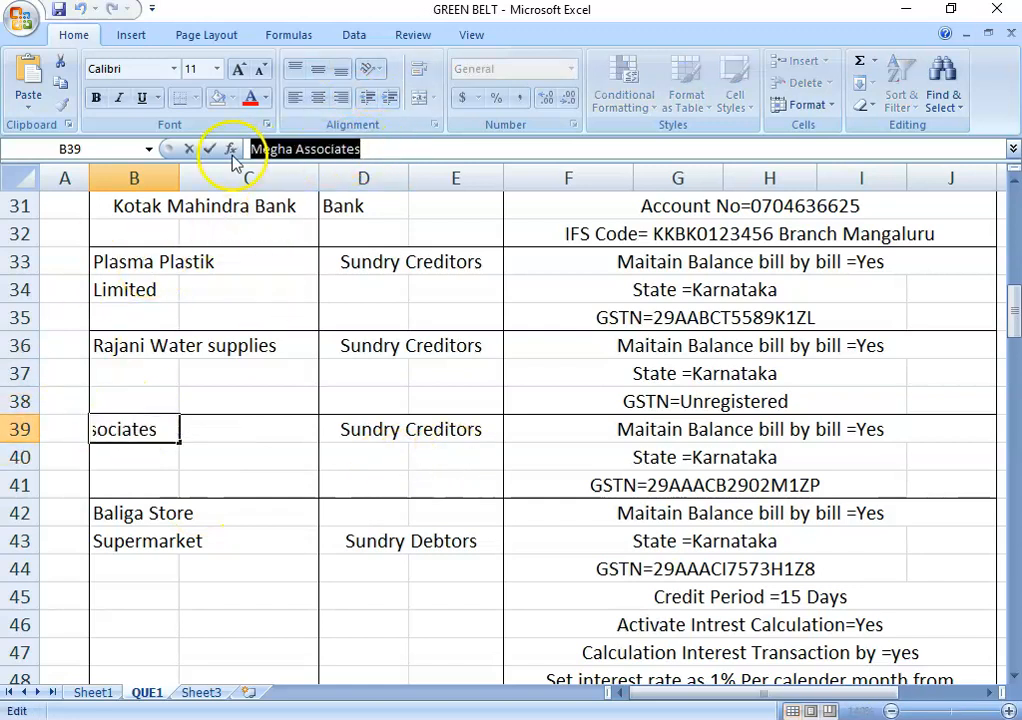
pyautogui.click(590, 513)
pyautogui.hotkey('alt', 'Tab')
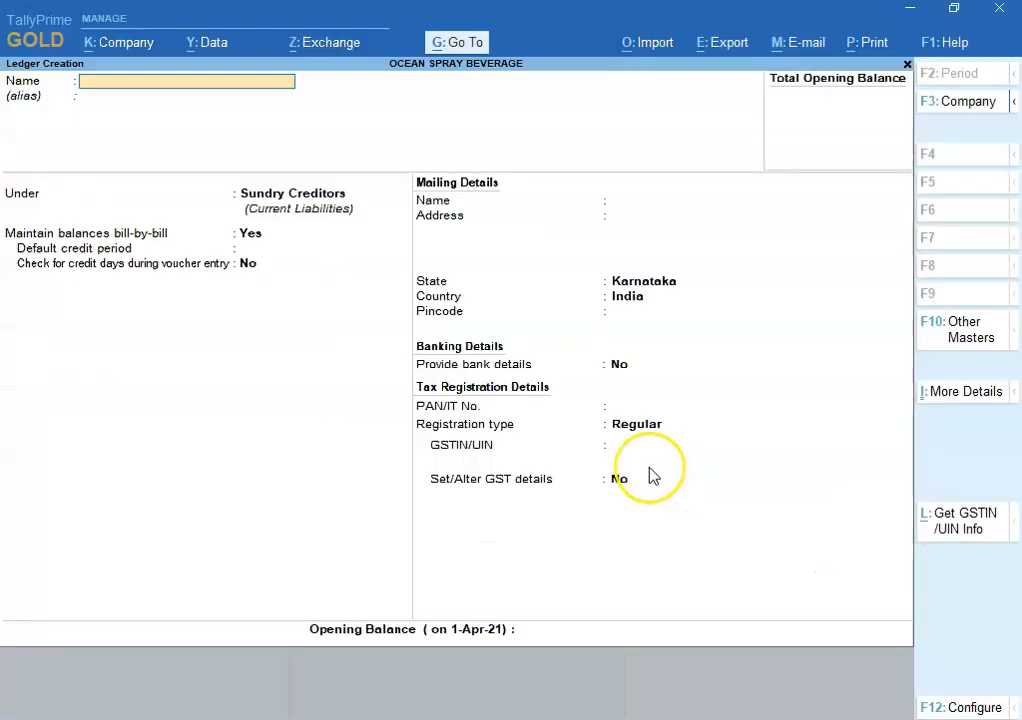
pyautogui.hotkey('ctrl', 'alt', 'v')
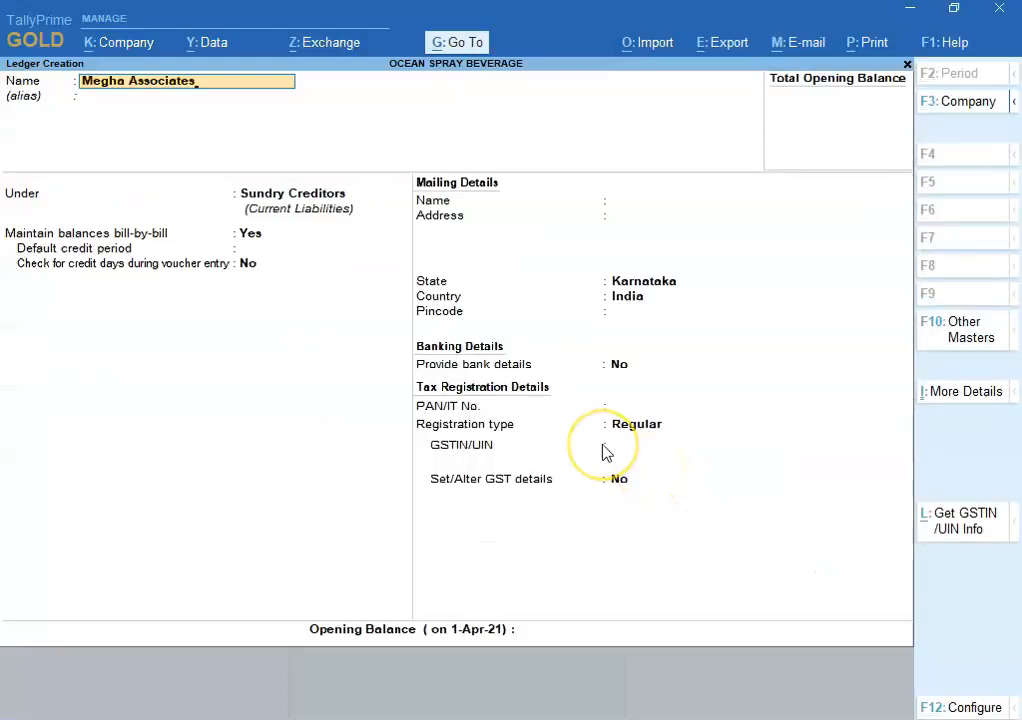
# Step: Check the Megha Associates entry in Excel and keep its ledger under Sundry Creditors with bill-by-bill balances and state Karnataka
pyautogui.press('Return')
pyautogui.press('Return')
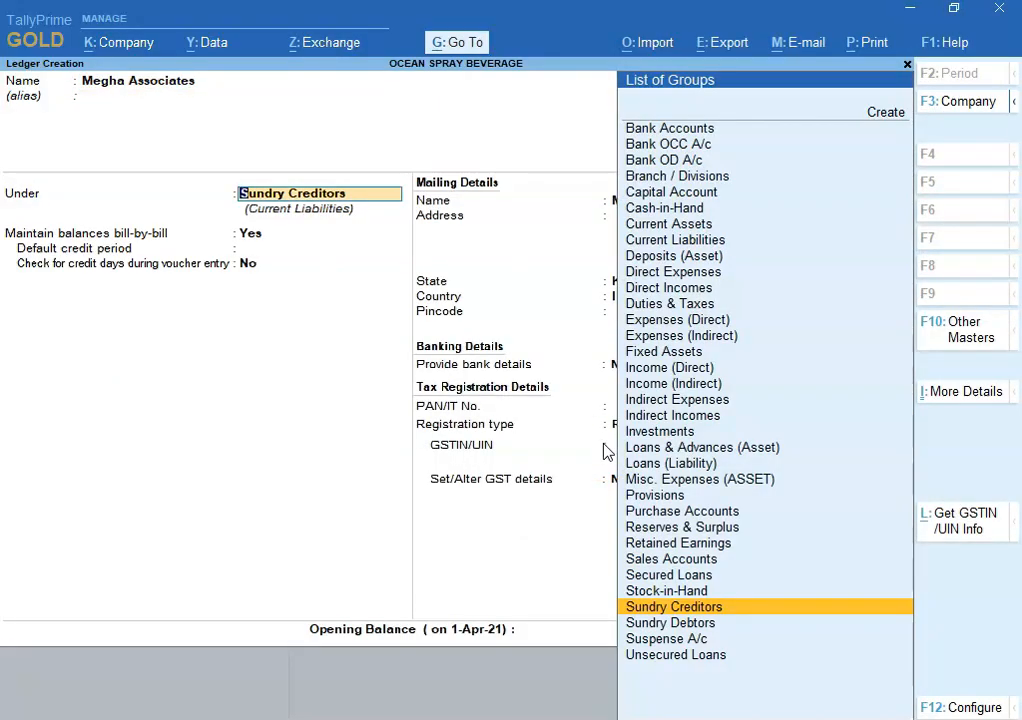
pyautogui.hotkey('alt', 'Tab')
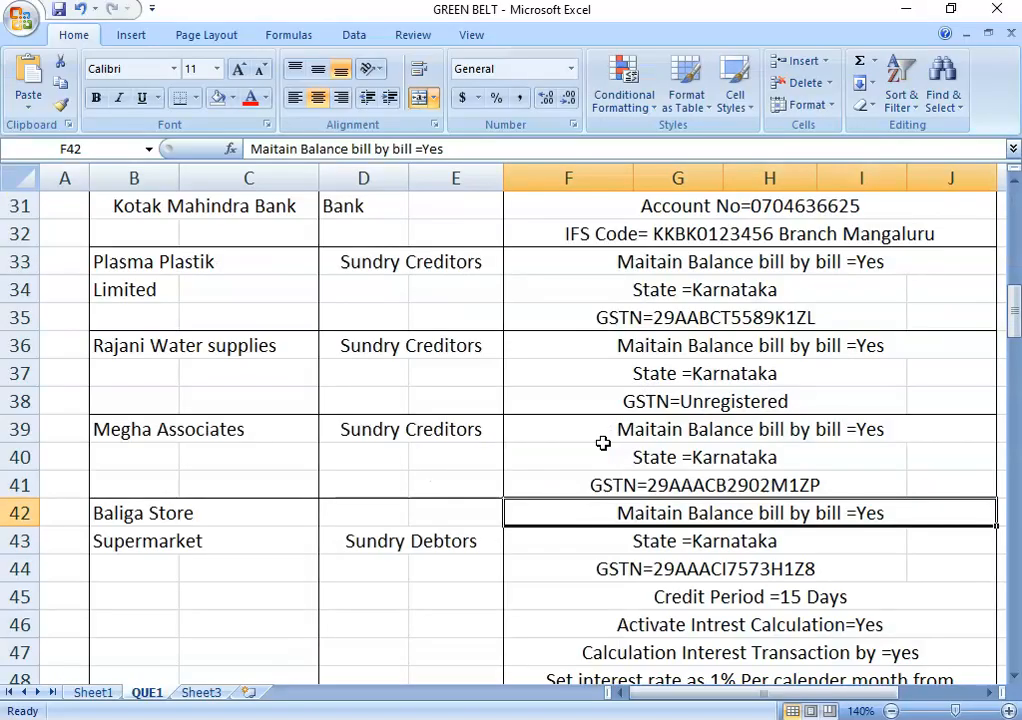
pyautogui.hotkey('alt', 'Tab')
pyautogui.press('Return')
pyautogui.press('Return')
pyautogui.press('Return')
pyautogui.press('Return')
pyautogui.press('Return')
pyautogui.press('Return')
# Step: Switch to the Excel question sheet and select only the GSTIN value in cell F41 for copying
pyautogui.hotkey('alt', 'Tab')
pyautogui.click(776, 456)
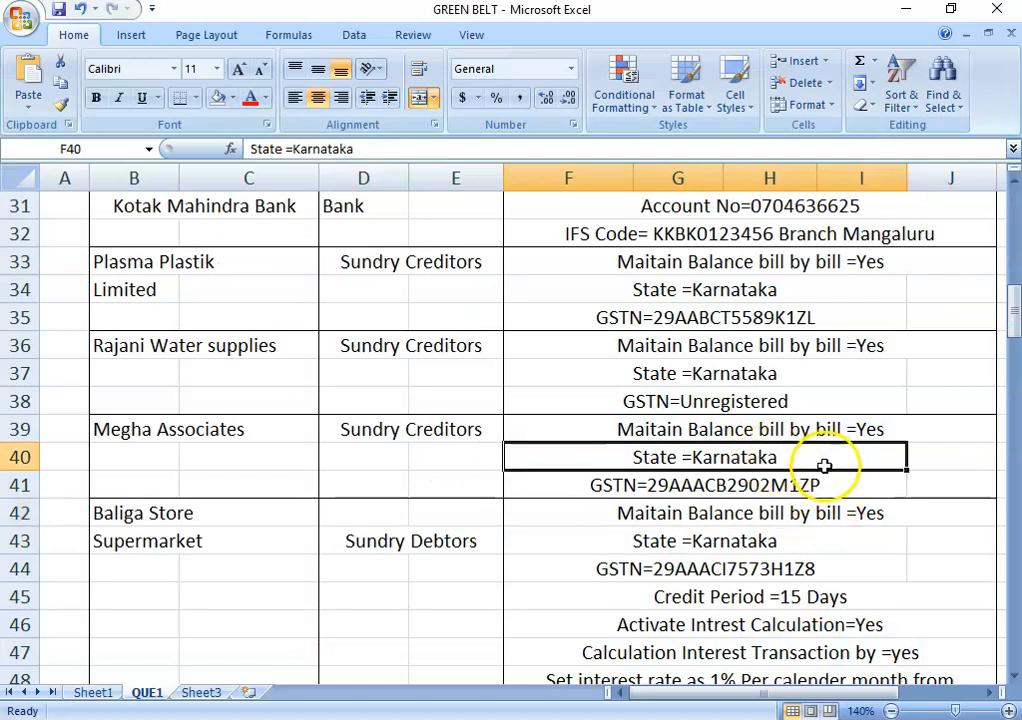
pyautogui.click(750, 493)
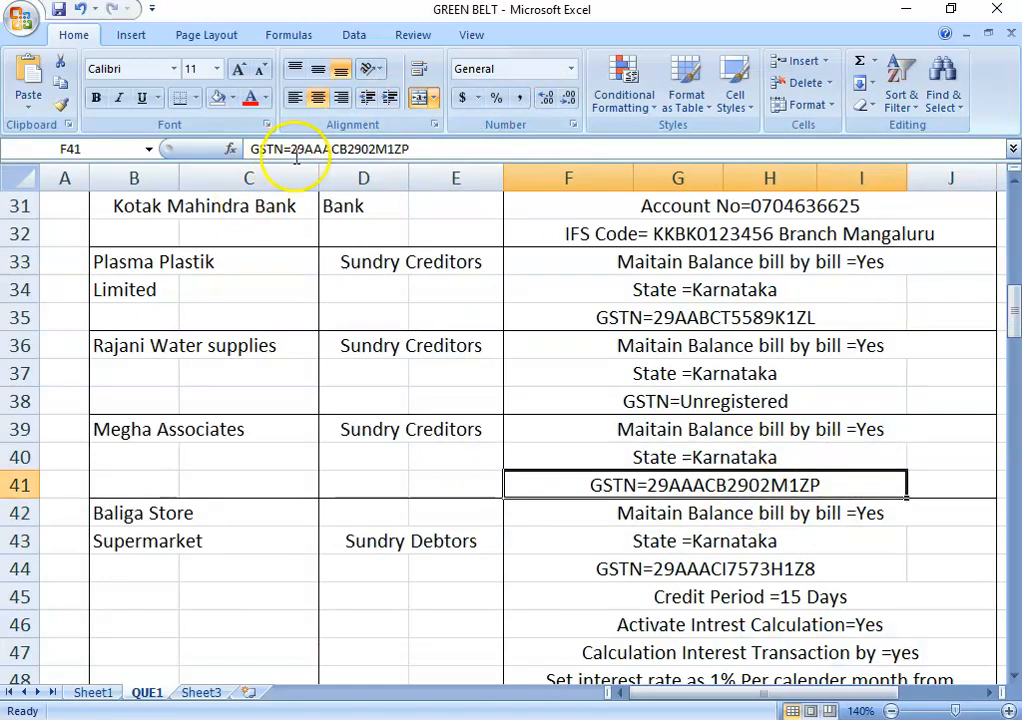
pyautogui.click(342, 148)
pyautogui.doubleClick(342, 148)
pyautogui.click(352, 150)
pyautogui.moveTo(410, 149); pyautogui.dragTo(292, 150)
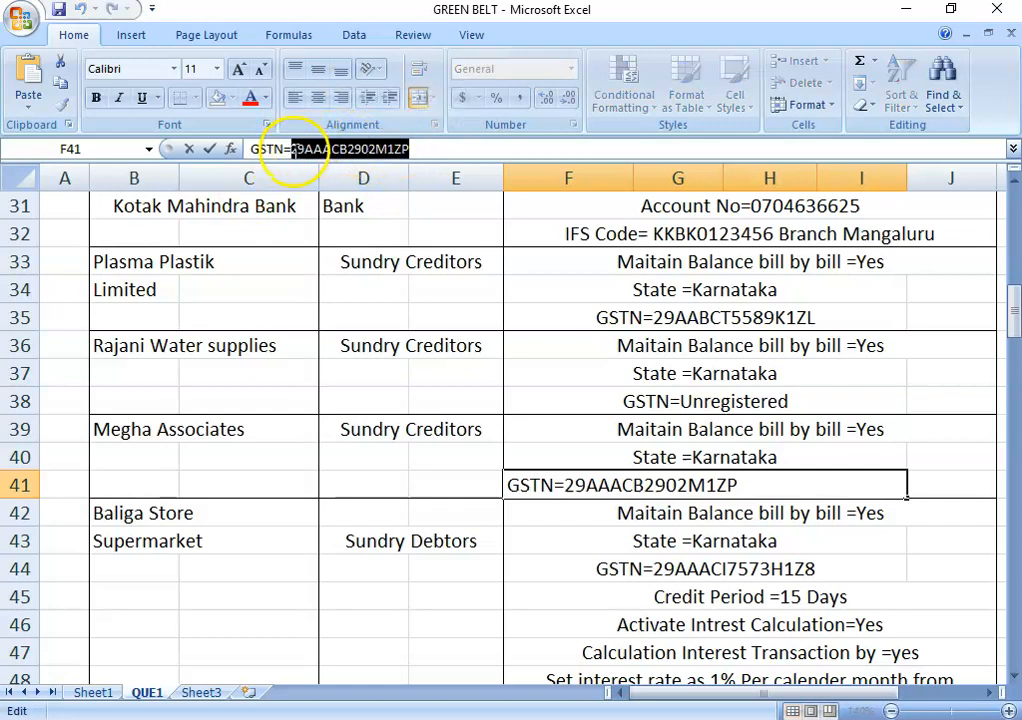
# Step: Return to TallyPrime, keep the Regular registration type, and paste the GSTIN/UIN into the Megha Associates ledger
pyautogui.hotkey('alt', 'Tab')
pyautogui.press('Return')
pyautogui.press('Return')
pyautogui.press('Return')
pyautogui.press('Return')
pyautogui.press('Return')
pyautogui.hotkey('ctrl', 'alt', 'v')
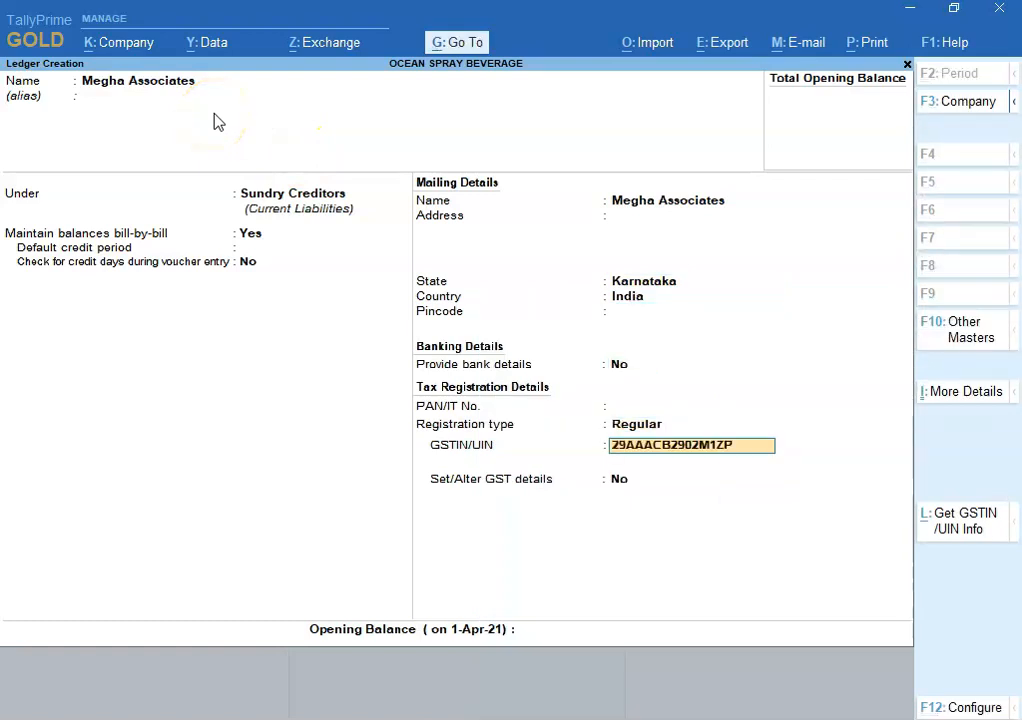
# Step: Accept the pasted GSTIN/UIN, leave the GST details at No, and save the Megha Associates ledger
pyautogui.press('Return')
pyautogui.press('Return')
pyautogui.press('Return')
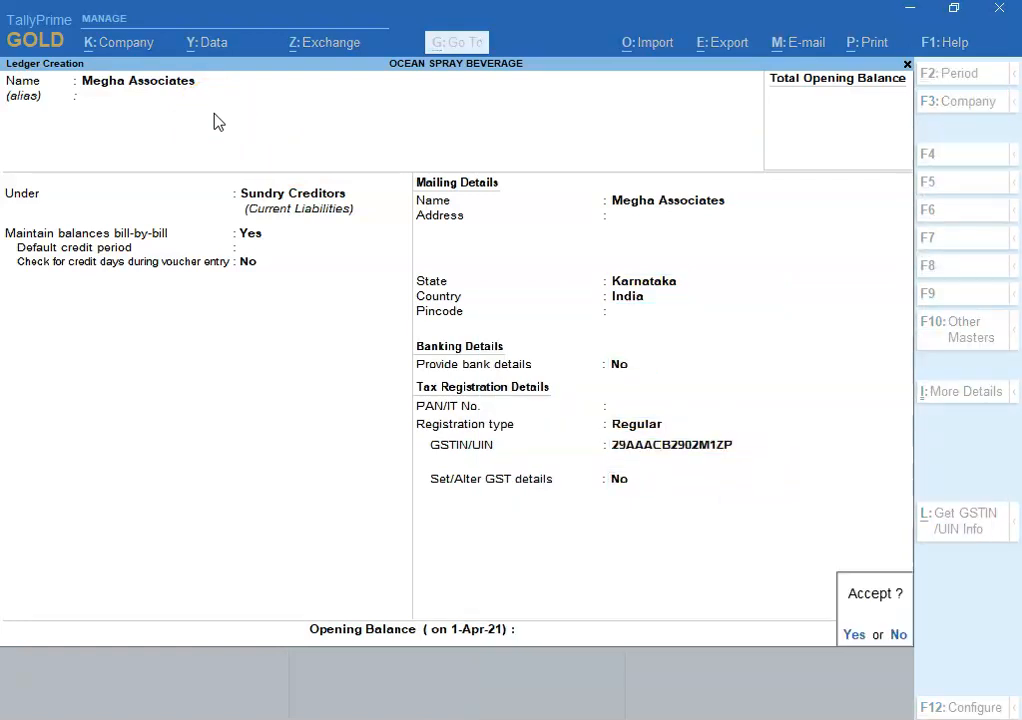
pyautogui.press('Return')
# Step: Switch to the Excel question sheet and copy the text Baliga Store from cell B42
pyautogui.hotkey('alt', 'Tab')
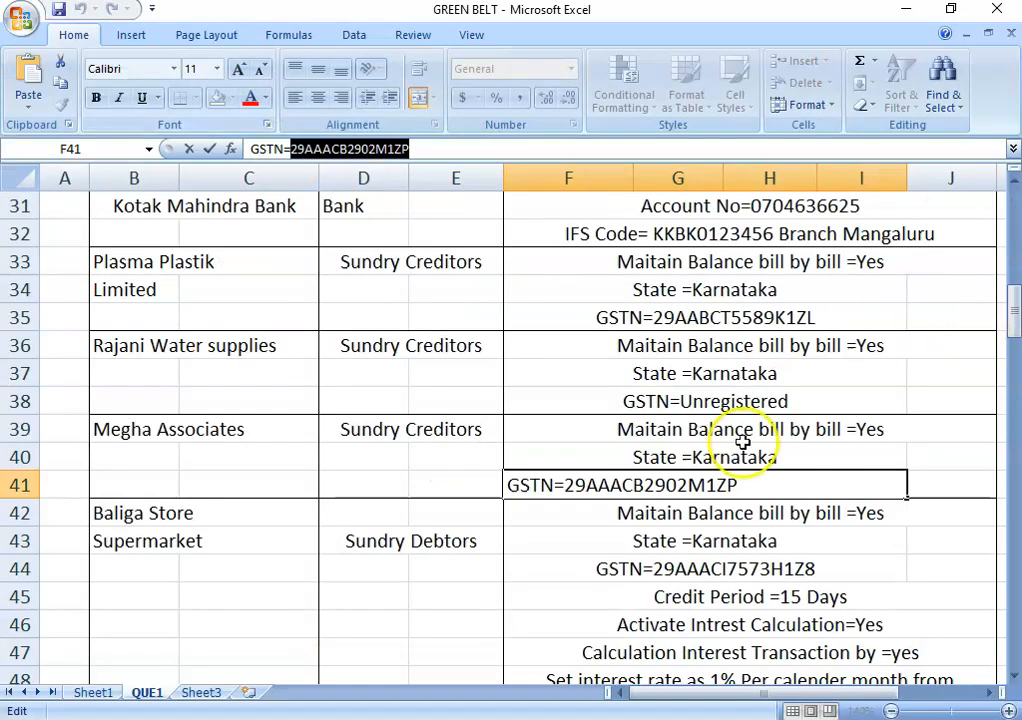
pyautogui.click(677, 572)
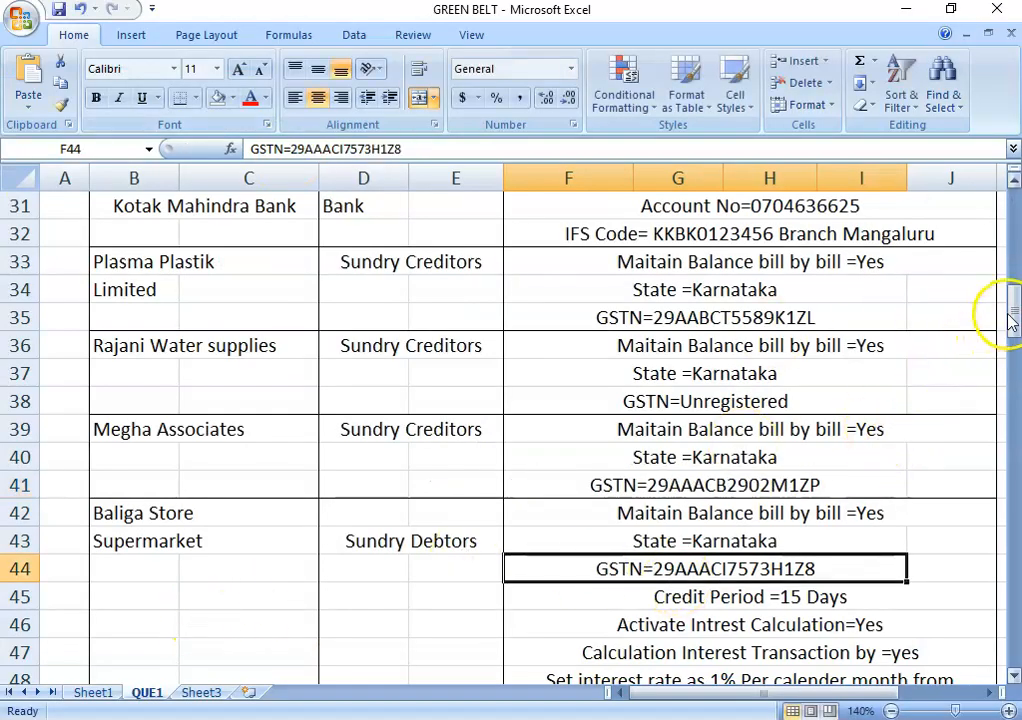
pyautogui.moveTo(1010, 314); pyautogui.dragTo(1011, 322)
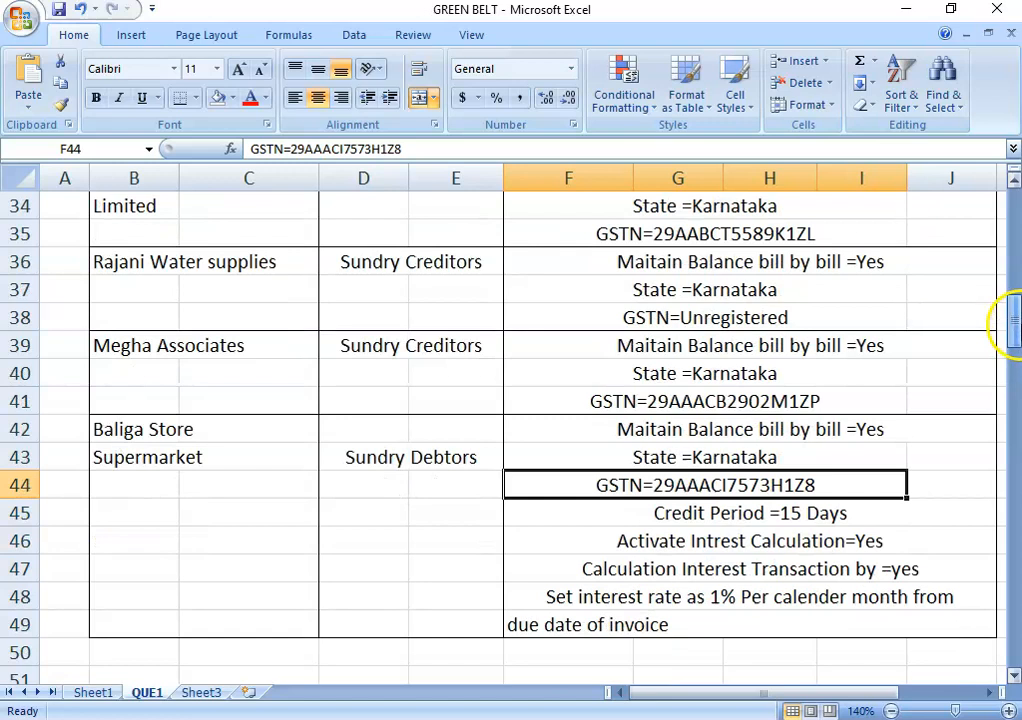
pyautogui.click(112, 430)
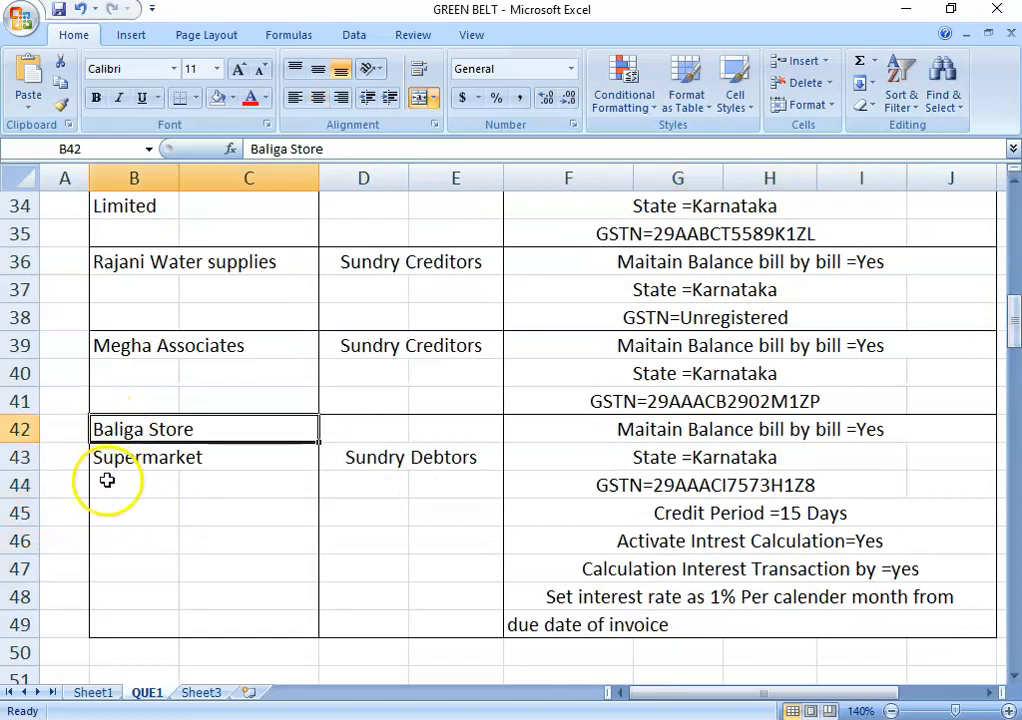
pyautogui.moveTo(362, 148); pyautogui.dragTo(212, 148)
pyautogui.hotkey('ctrl', 'c')
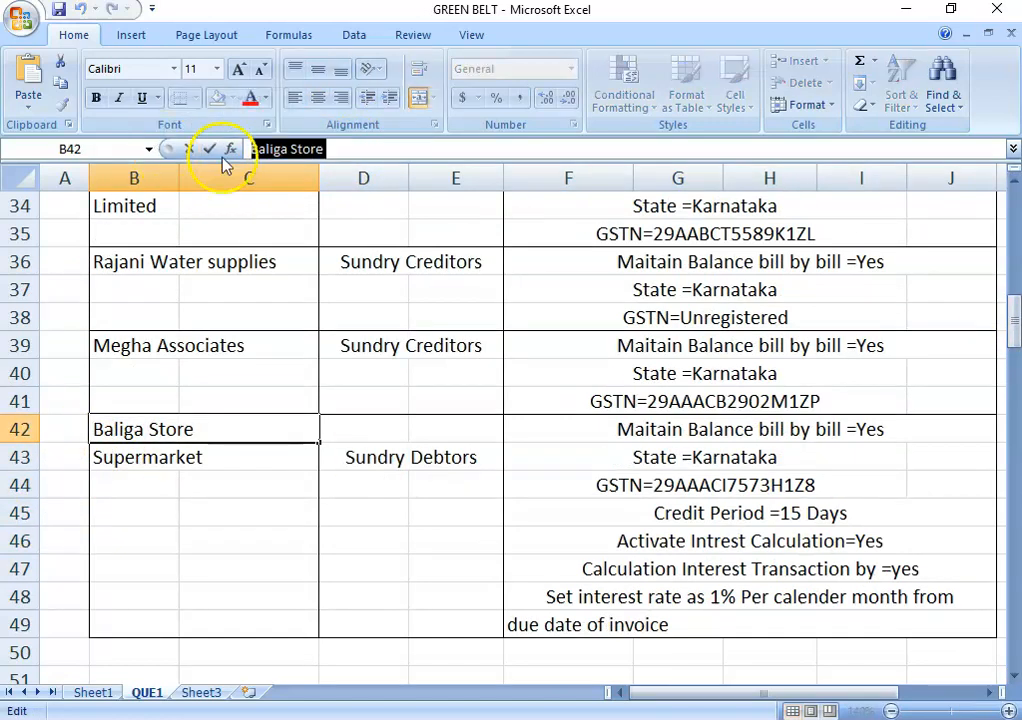
# Step: Return to TallyPrime and name the new ledger Baliga Store Supermarket, leaving the alias empty
pyautogui.hotkey('alt', 'Tab')
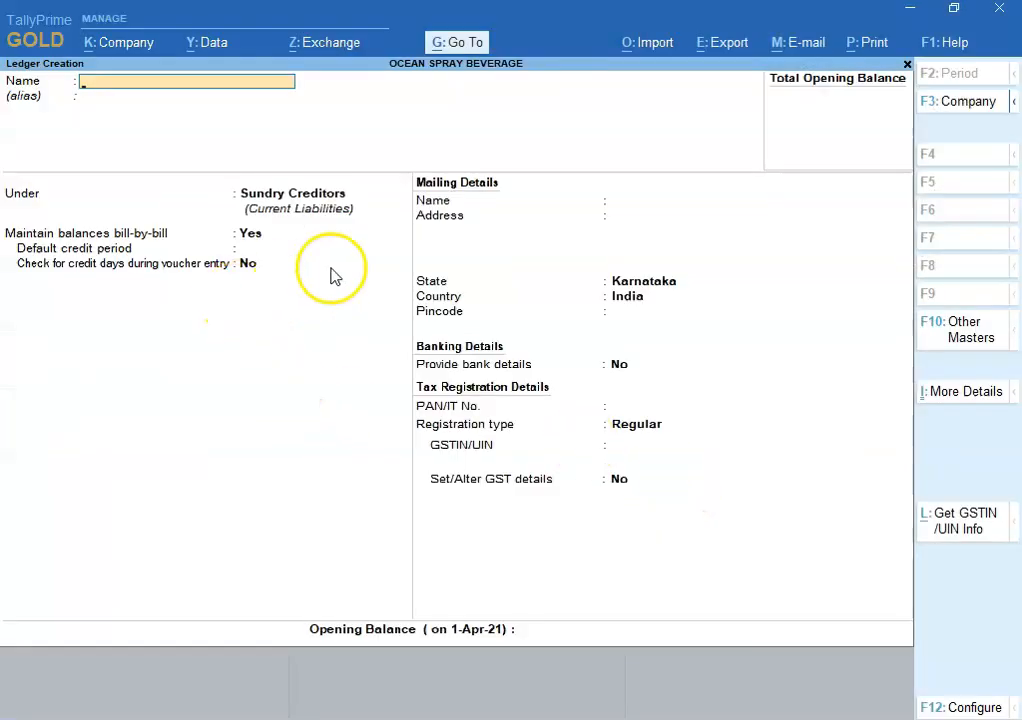
pyautogui.hotkey('ctrl', 'v')
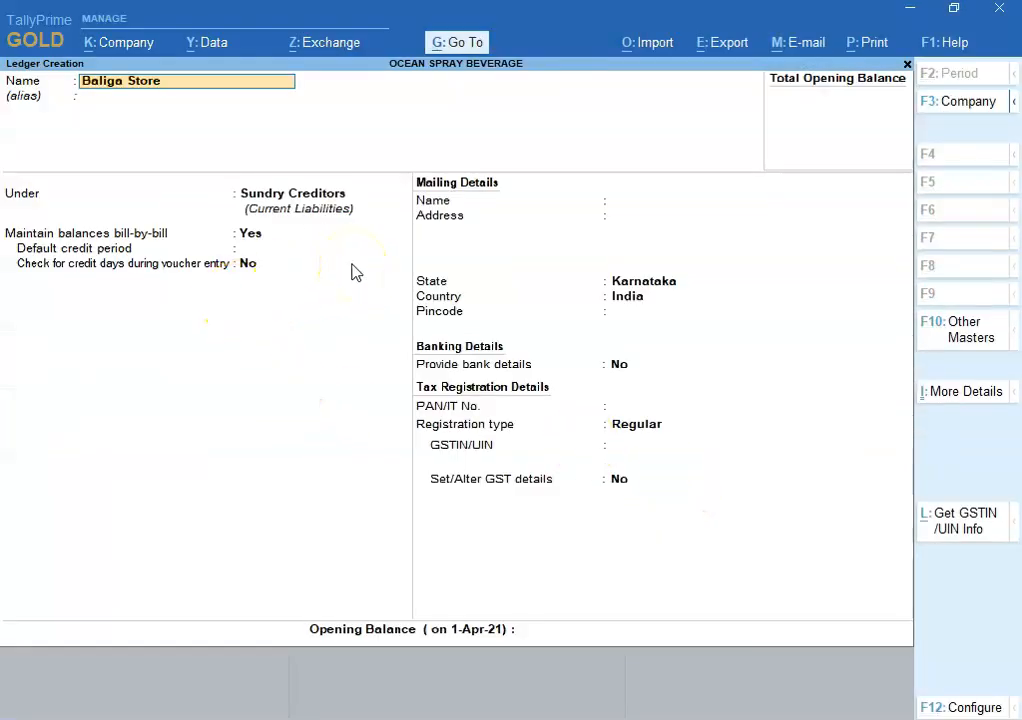
pyautogui.write('Supermarket')
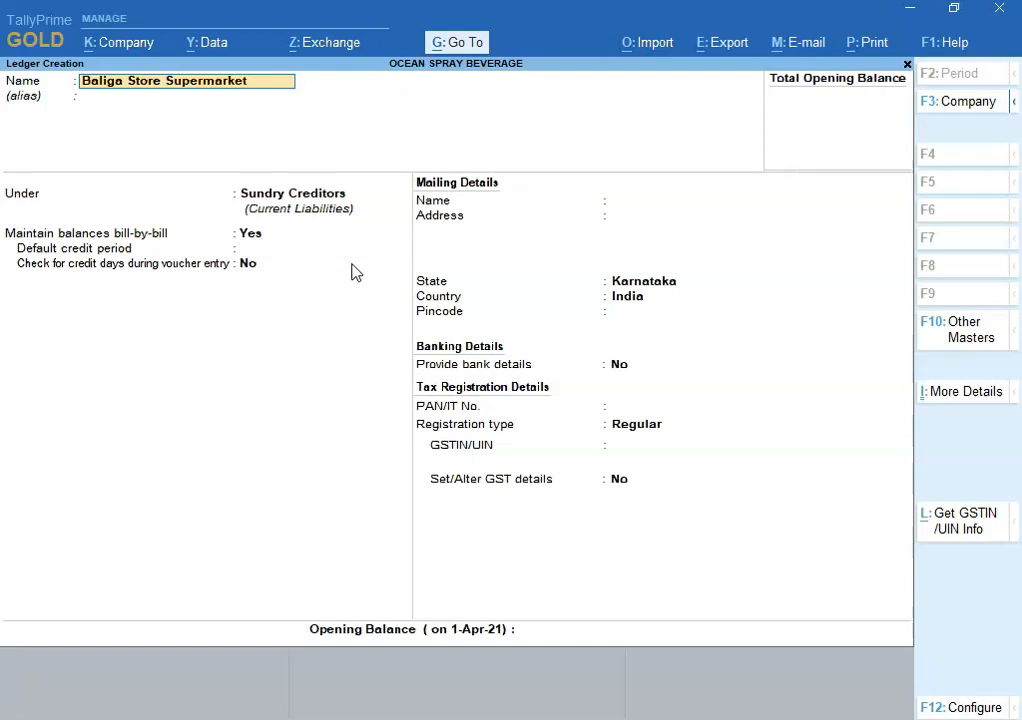
pyautogui.press('Return')
pyautogui.press('Return')
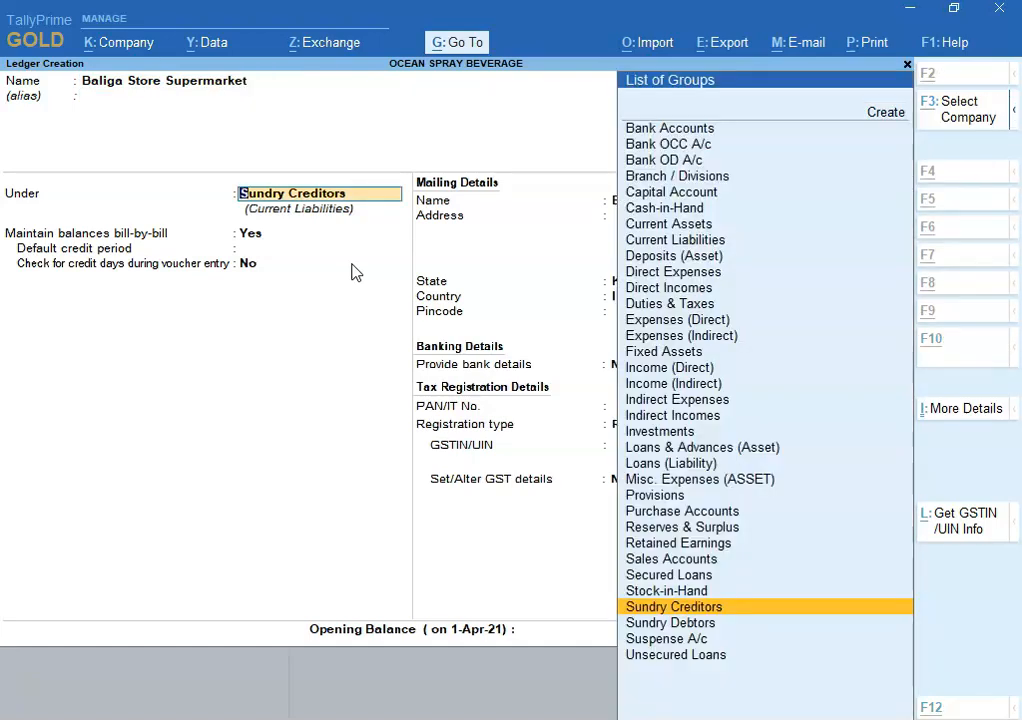
# Step: Check the Baliga Store entry's group in Excel and place its TallyPrime ledger under Sundry Debtors
pyautogui.hotkey('alt', 'Tab')
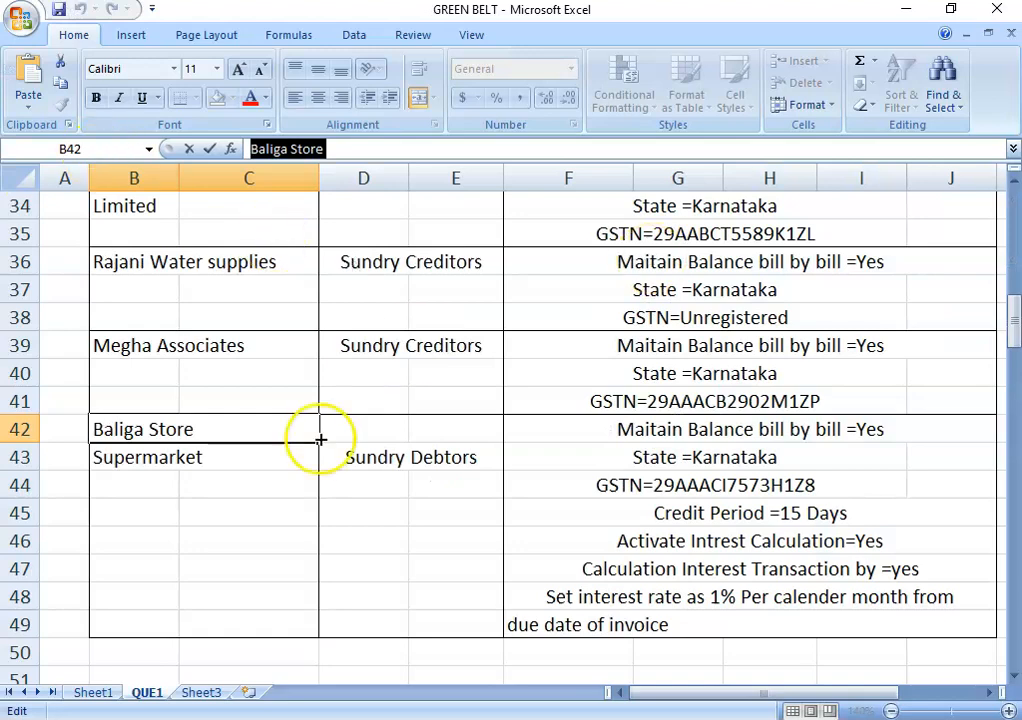
pyautogui.click(333, 484)
pyautogui.hotkey('alt', 'Tab')
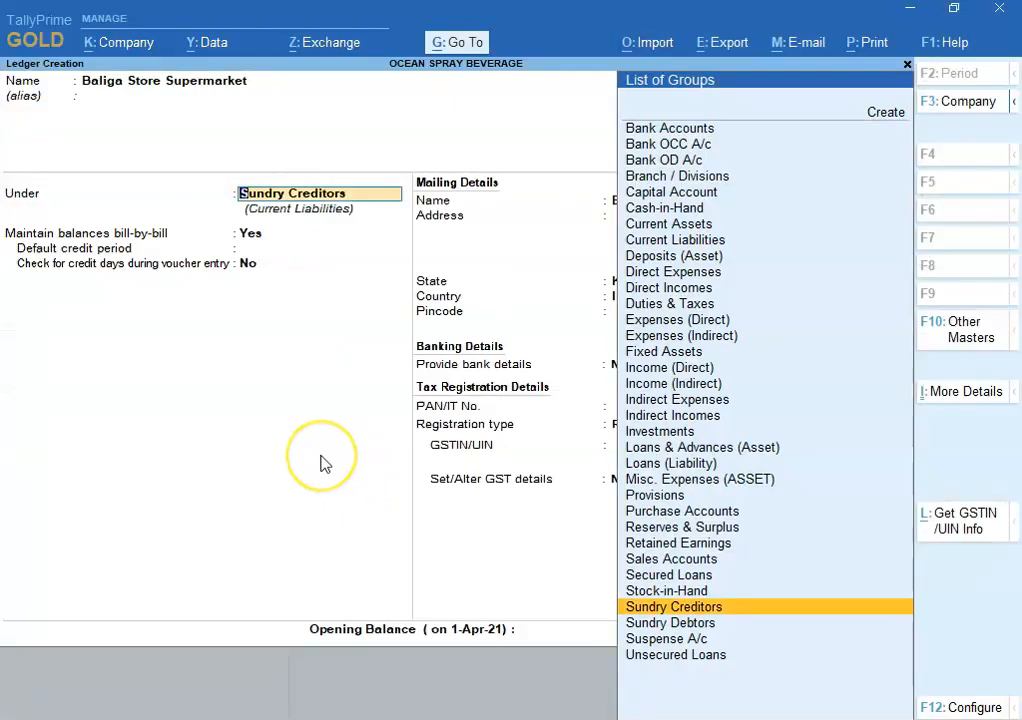
pyautogui.write('Sun')
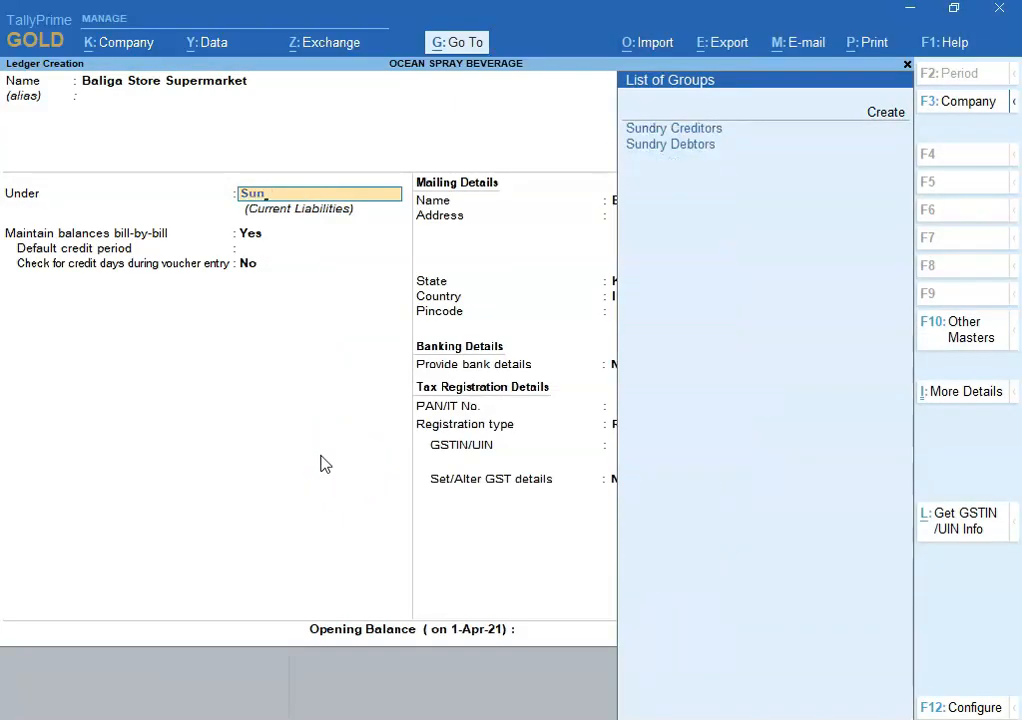
pyautogui.press('Down')
pyautogui.press('Return')
# Step: Check the Baliga Store entry in Excel again and keep bill-by-bill balances enabled in its TallyPrime ledger
pyautogui.hotkey('alt', 'Tab')
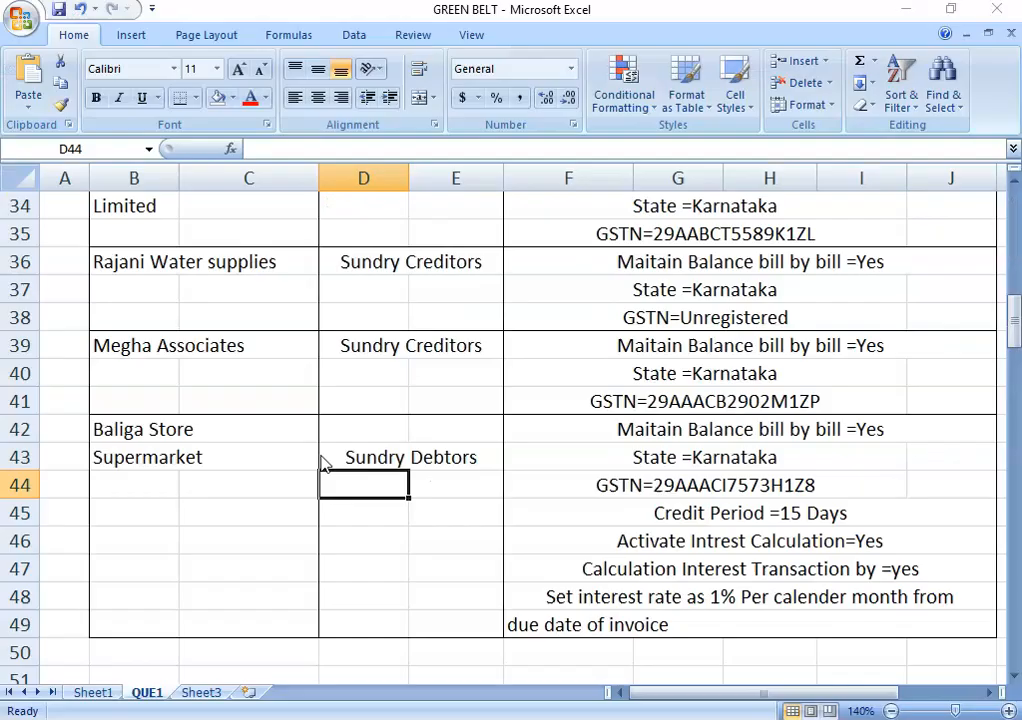
pyautogui.hotkey('alt', 'Tab')
pyautogui.press('Return')
pyautogui.press('Return')
pyautogui.press('Return')
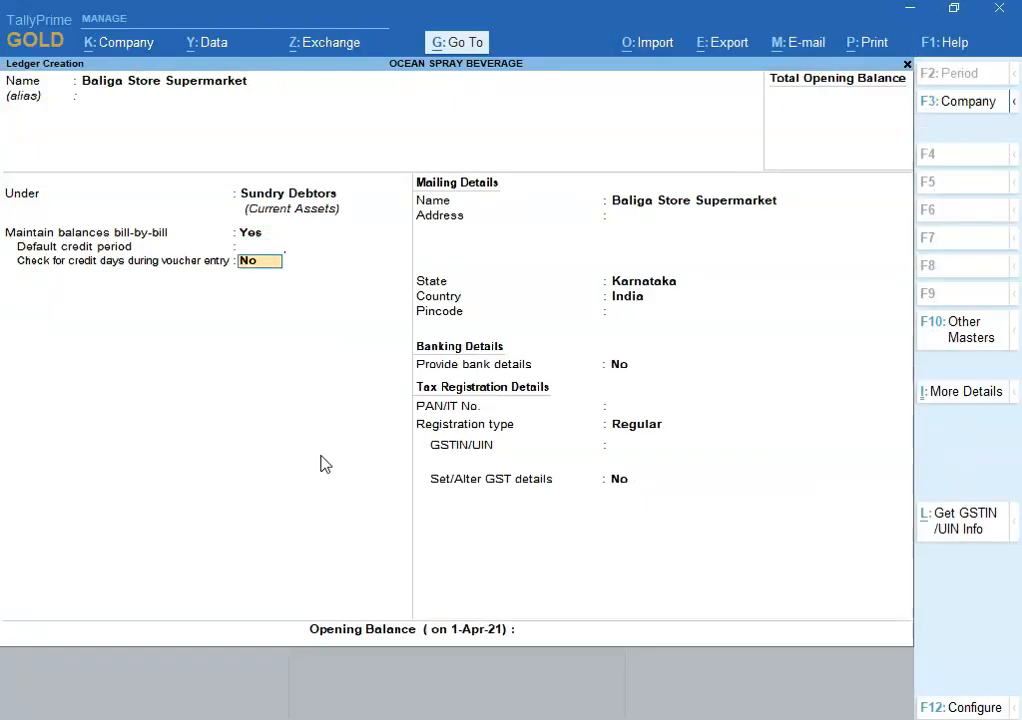
# Step: Switch to the Excel question sheet and select only the GSTIN value in cell F44 for copying
pyautogui.hotkey('alt', 'Tab')
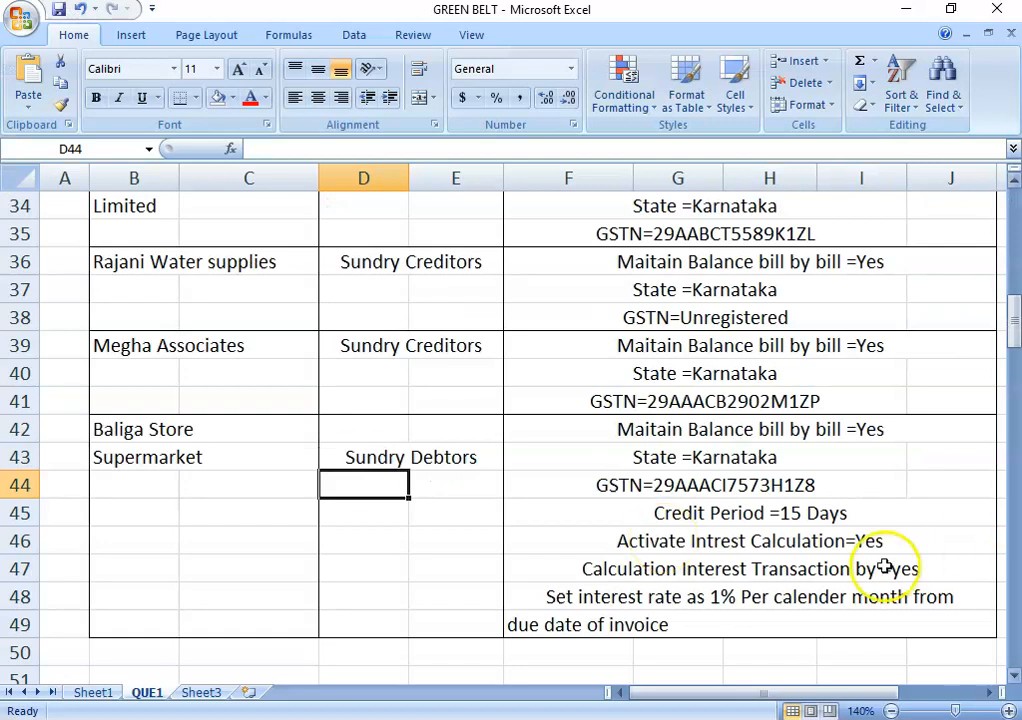
pyautogui.click(707, 482)
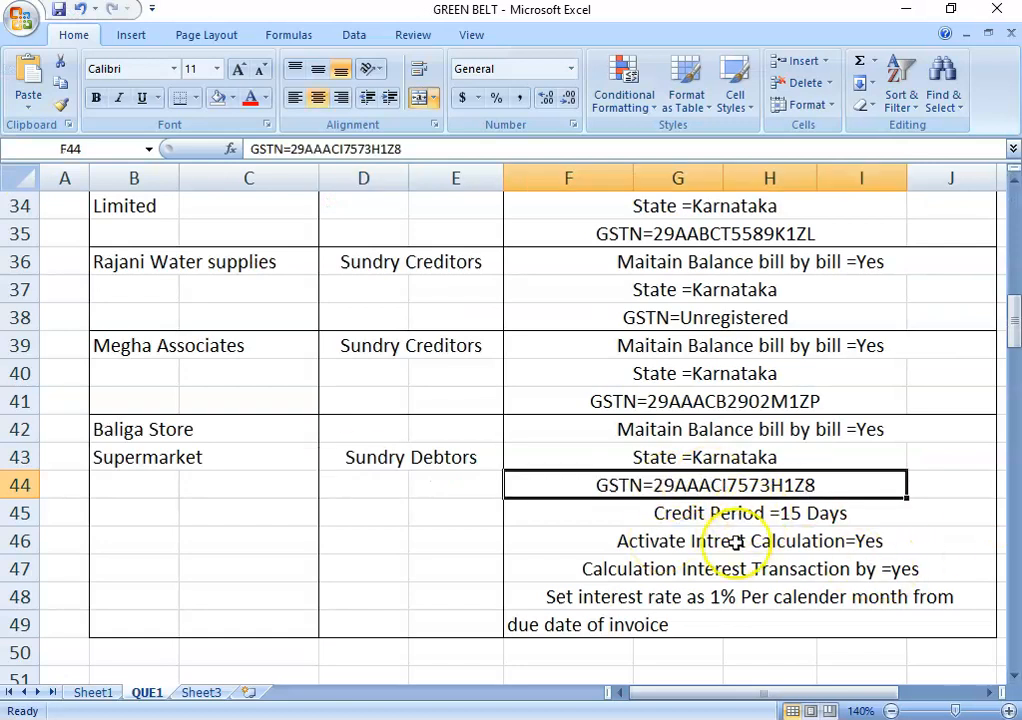
pyautogui.hotkey('ctrl', 'c')
pyautogui.hotkey('alt', 'Tab')
pyautogui.hotkey('alt', 'Tab')
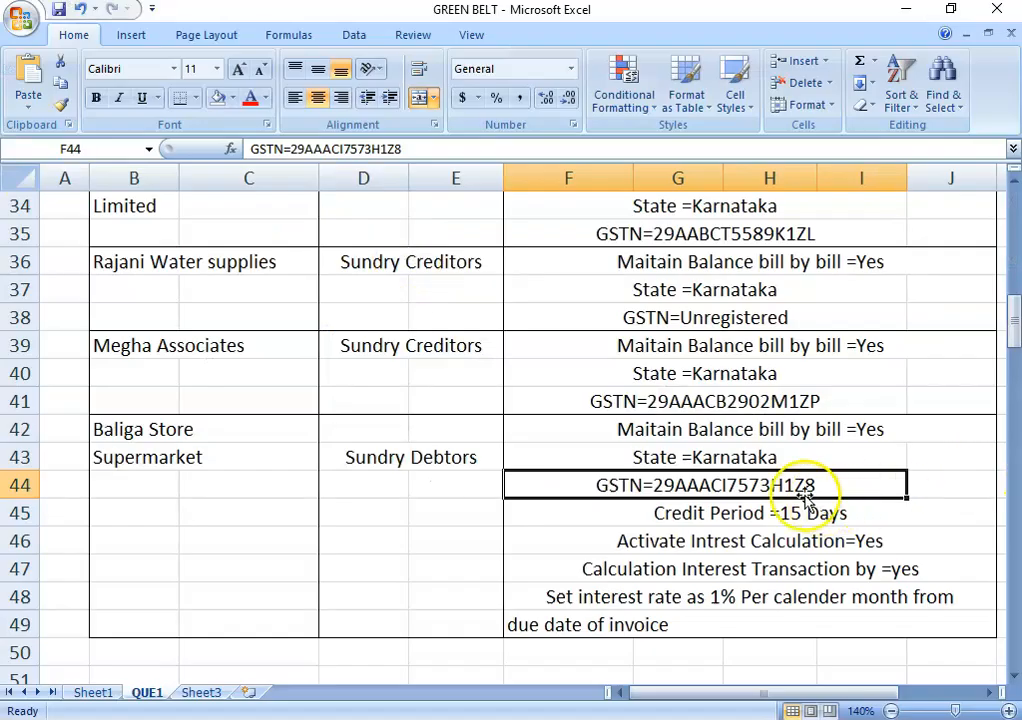
pyautogui.click(380, 148)
pyautogui.doubleClick(380, 148)
pyautogui.moveTo(412, 150); pyautogui.dragTo(292, 151)
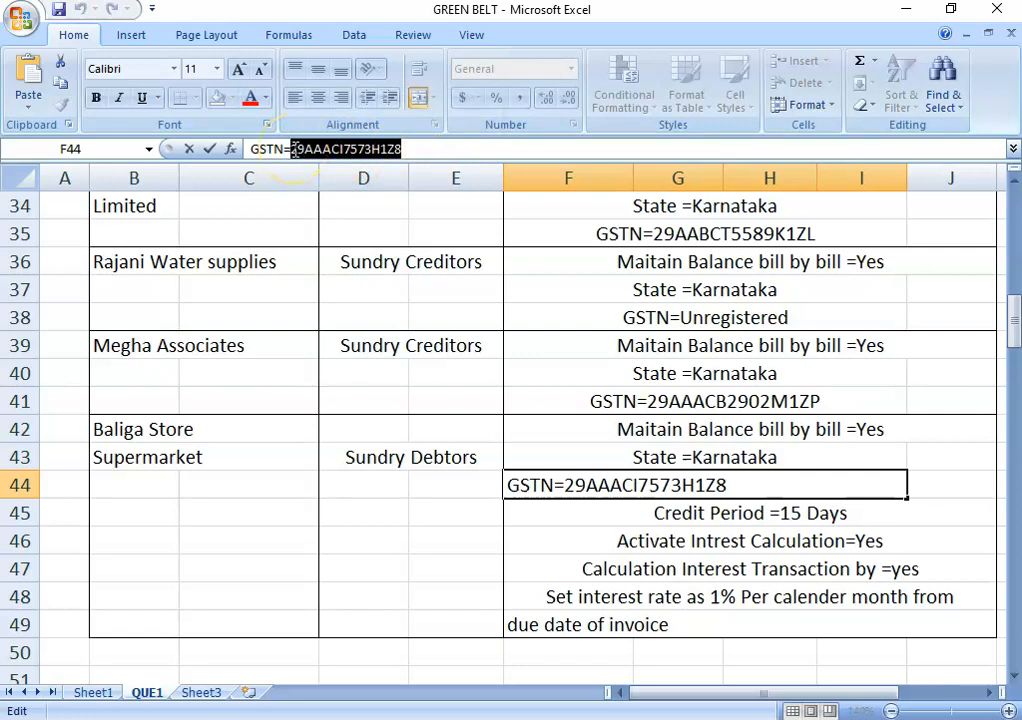
# Step: Go back through the ledger's fields in TallyPrime and check the credit period row in the Excel question sheet
pyautogui.hotkey('alt', 'Tab')
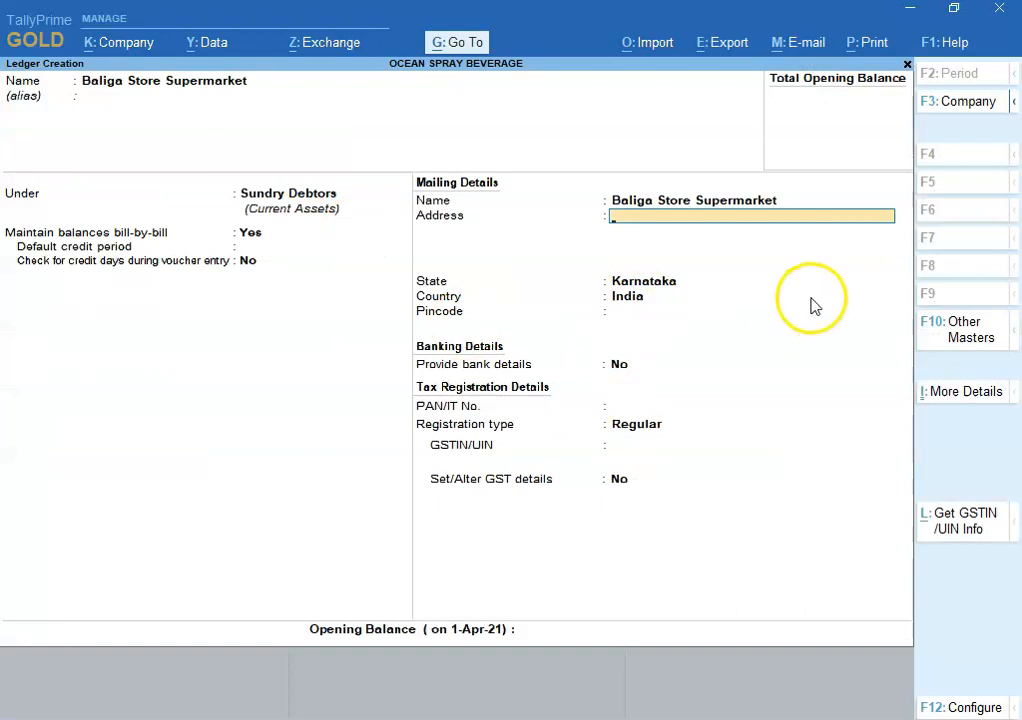
pyautogui.press('Up')
pyautogui.press('Up')
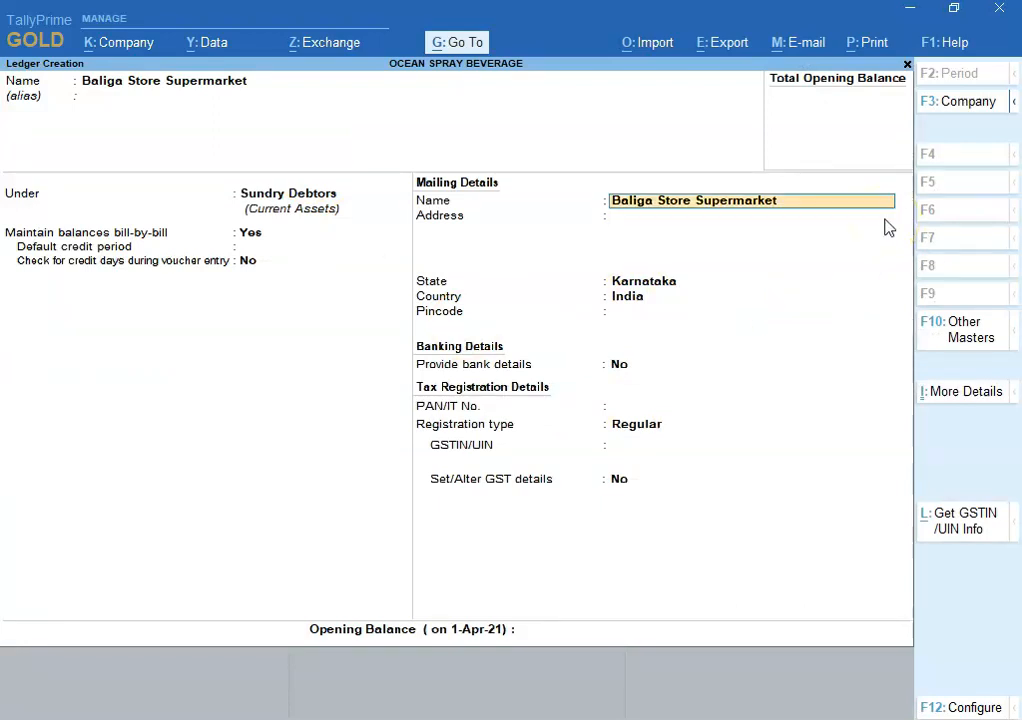
pyautogui.hotkey('alt', 'Tab')
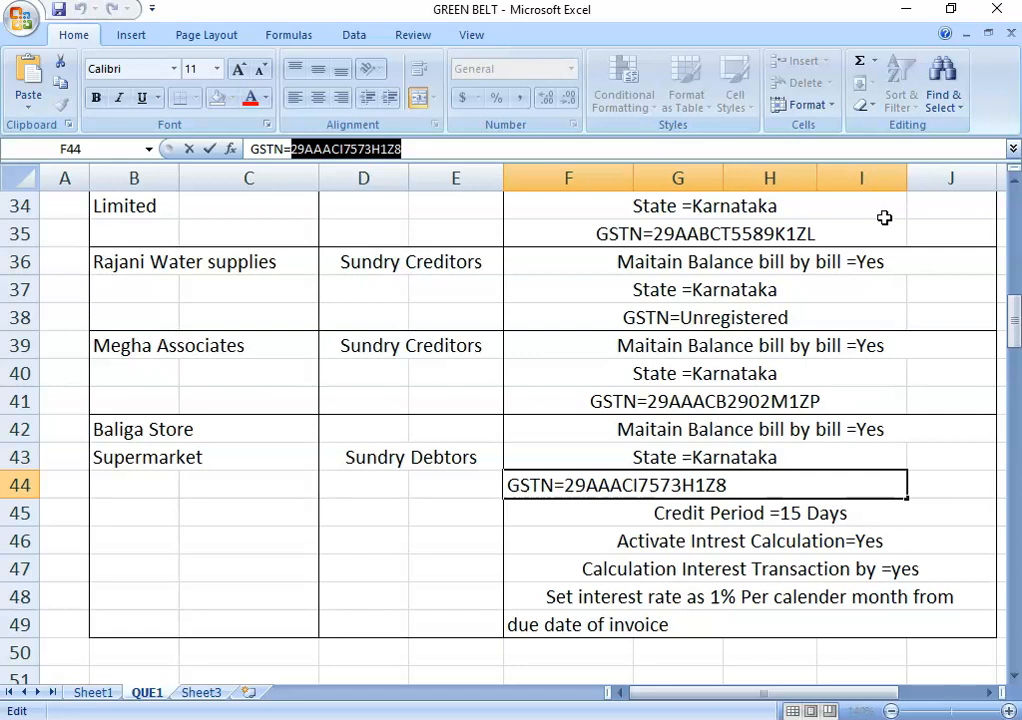
pyautogui.press('Return')
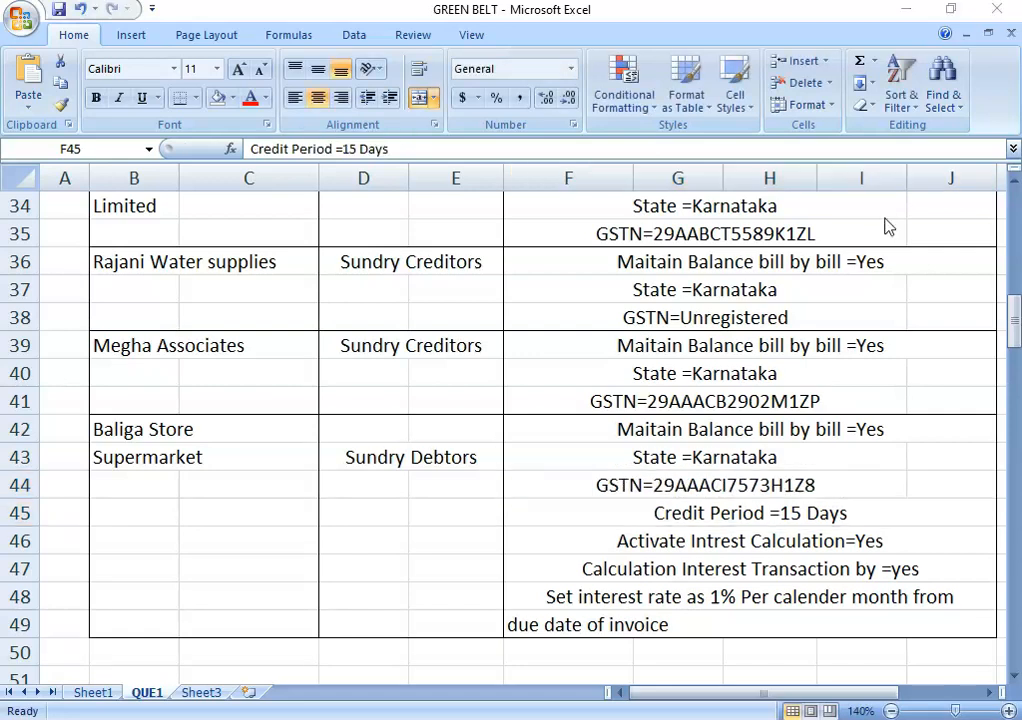
pyautogui.hotkey('alt', 'Tab')
pyautogui.hotkey('alt', 'Tab')
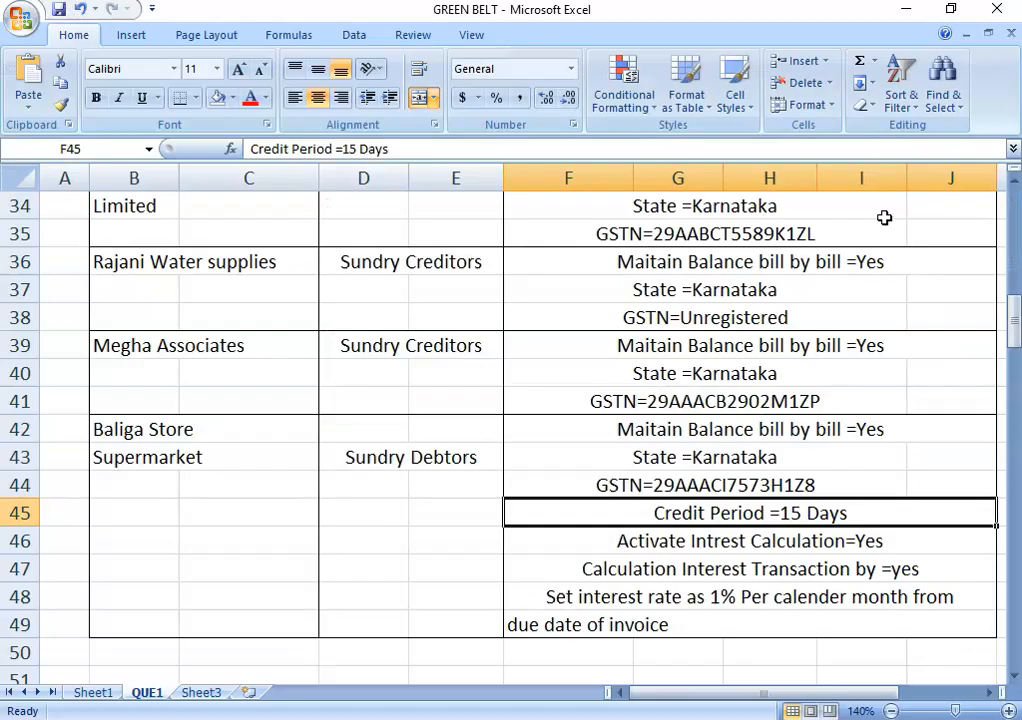
# Step: In TallyPrime, enable the credit days check during voucher entry and set the default credit period to 15 Days
pyautogui.hotkey('alt', 'Tab')
pyautogui.write('y')
pyautogui.press('Return')
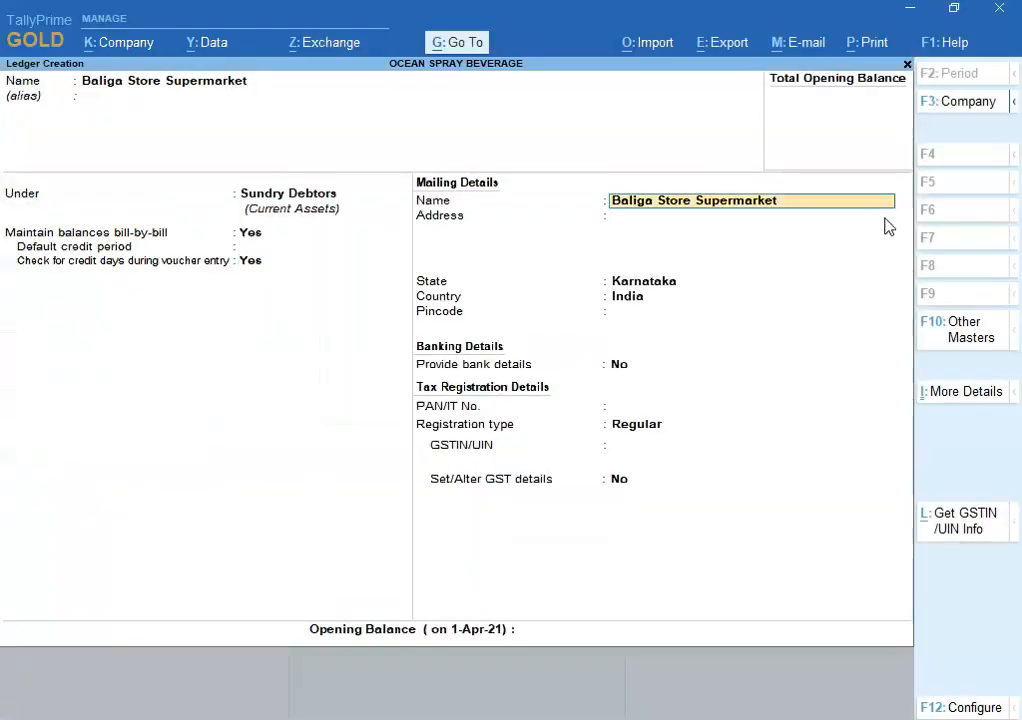
pyautogui.press('BackSpace')
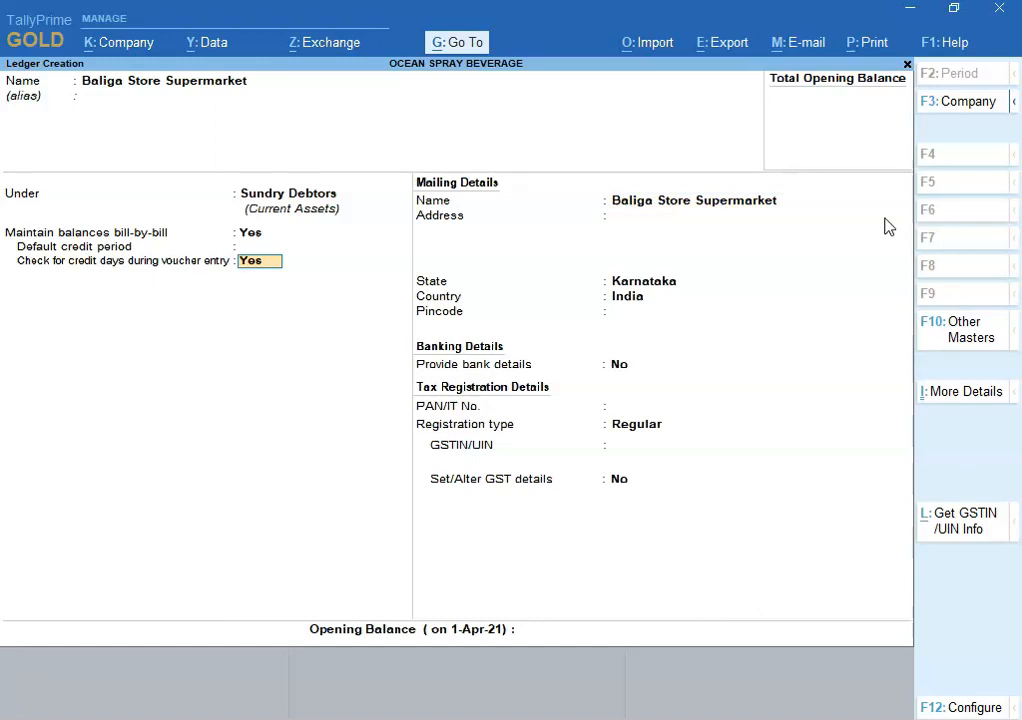
pyautogui.press('BackSpace')
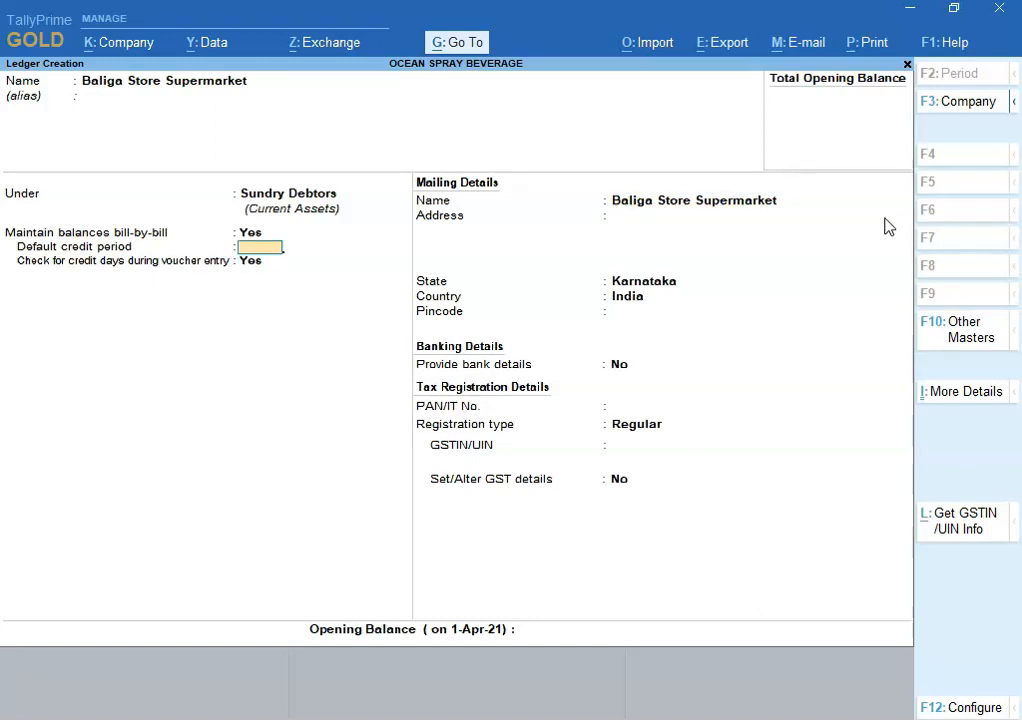
pyautogui.press('Return')
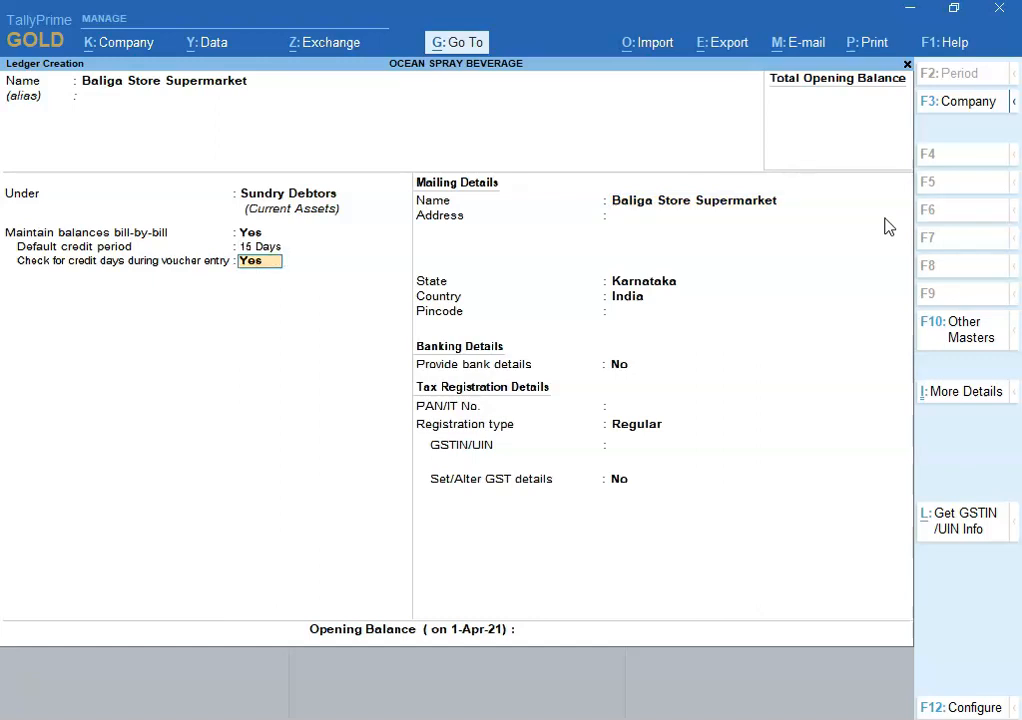
# Step: Review the interest requirements in Excel and examine the TallyPrime ledger configuration for an interest option, then close it
pyautogui.hotkey('alt', 'Tab')
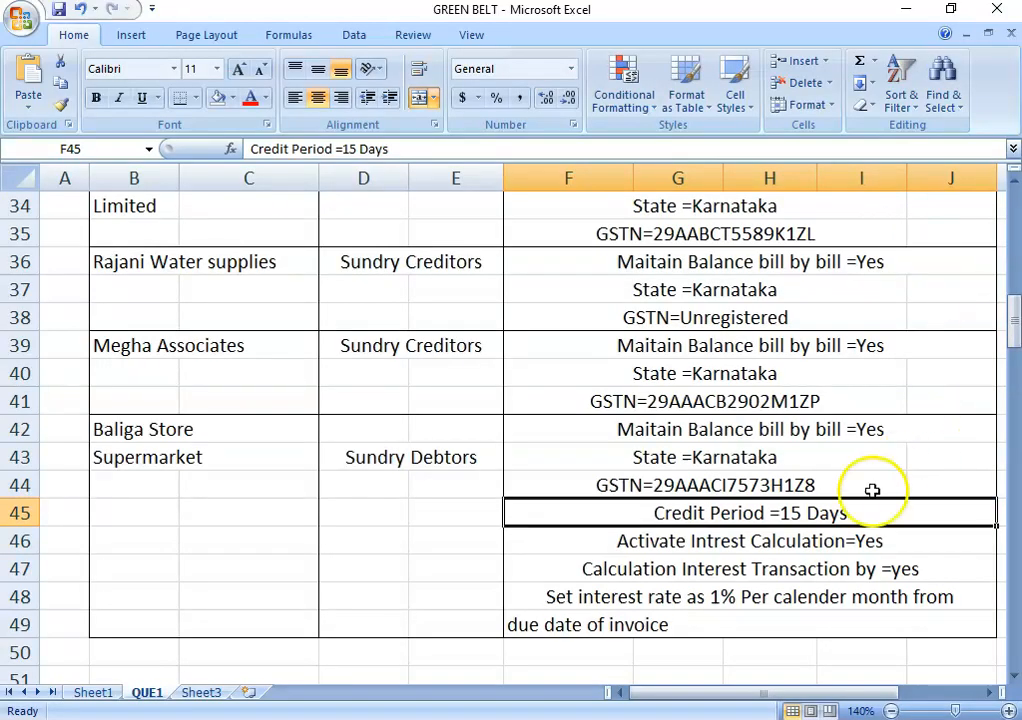
pyautogui.hotkey('alt', 'Tab')
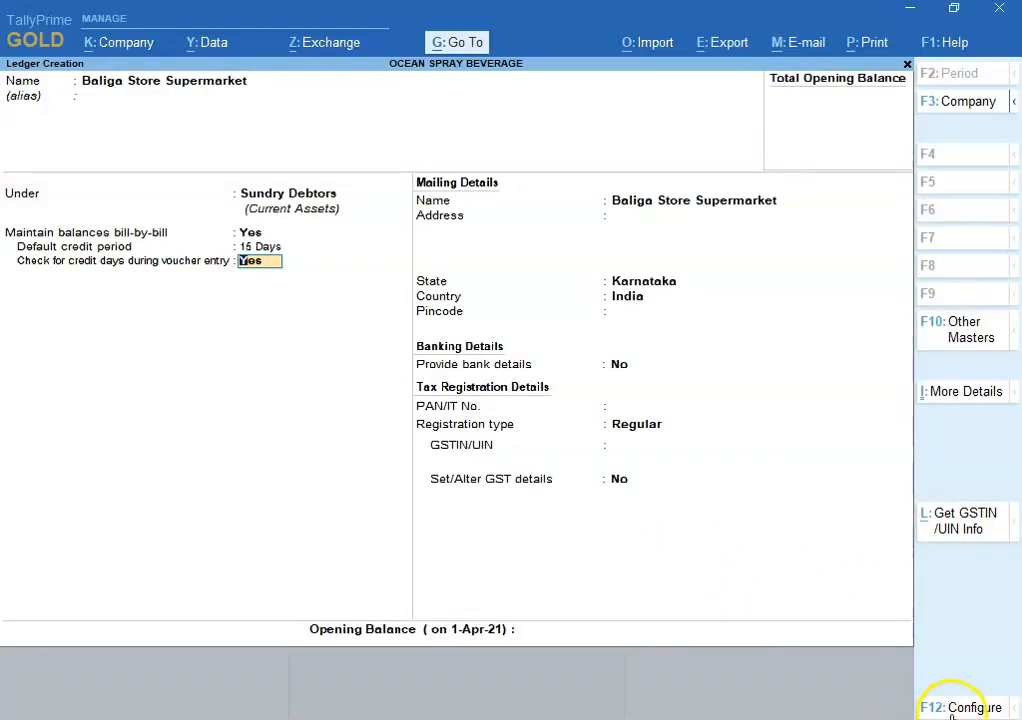
pyautogui.click(953, 704)
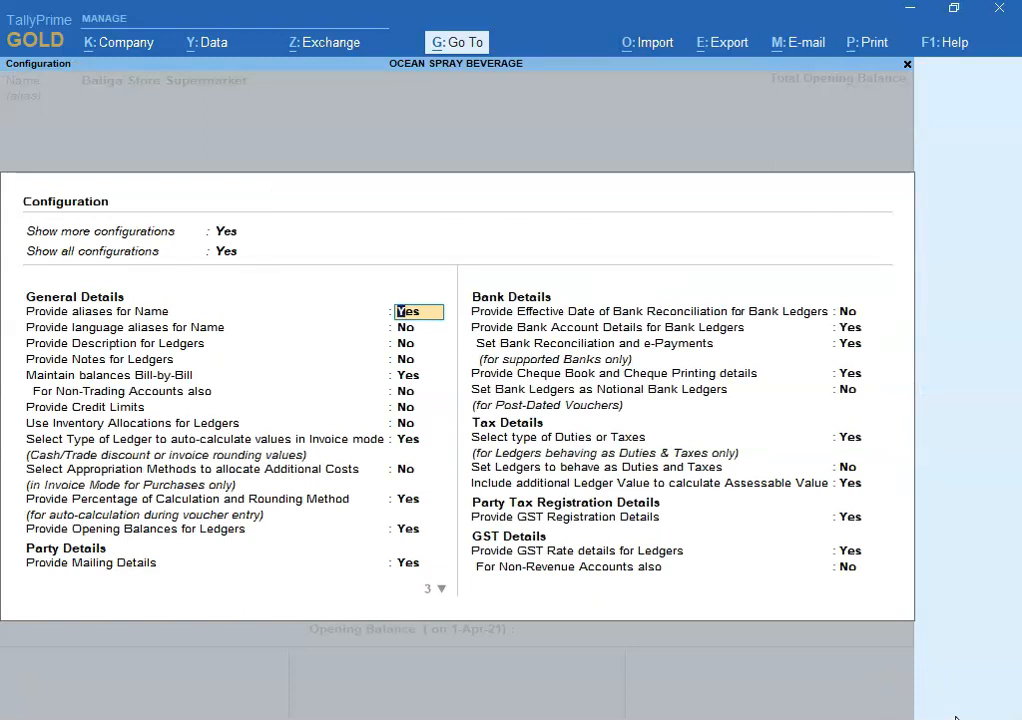
pyautogui.click(70, 717)
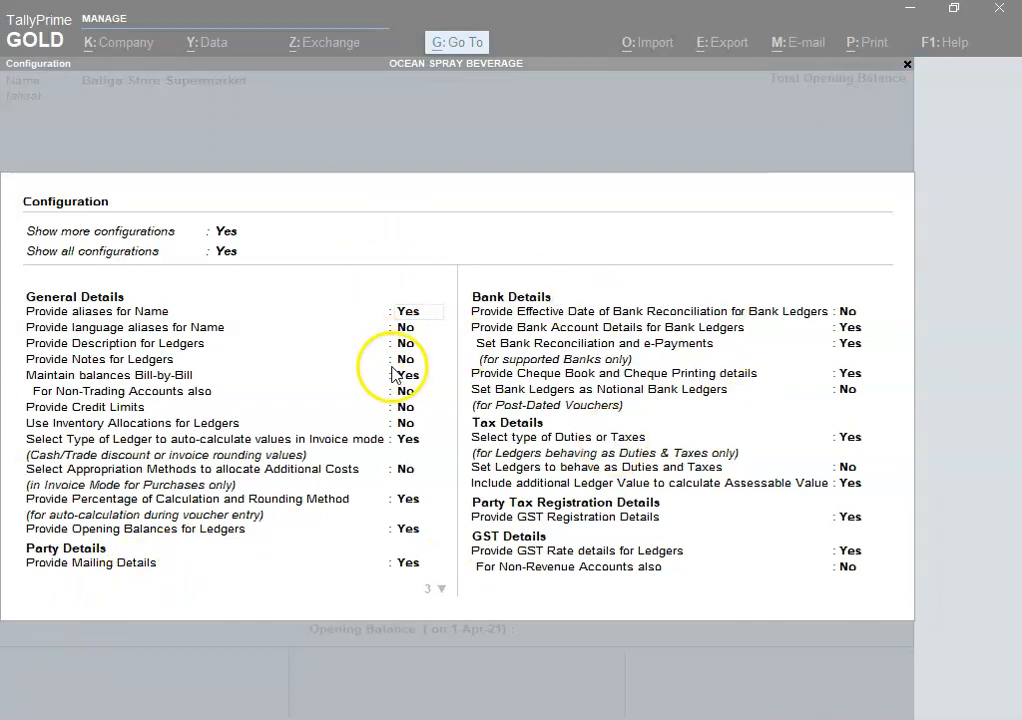
pyautogui.click(558, 254)
pyautogui.press('Escape')
pyautogui.press('Escape')
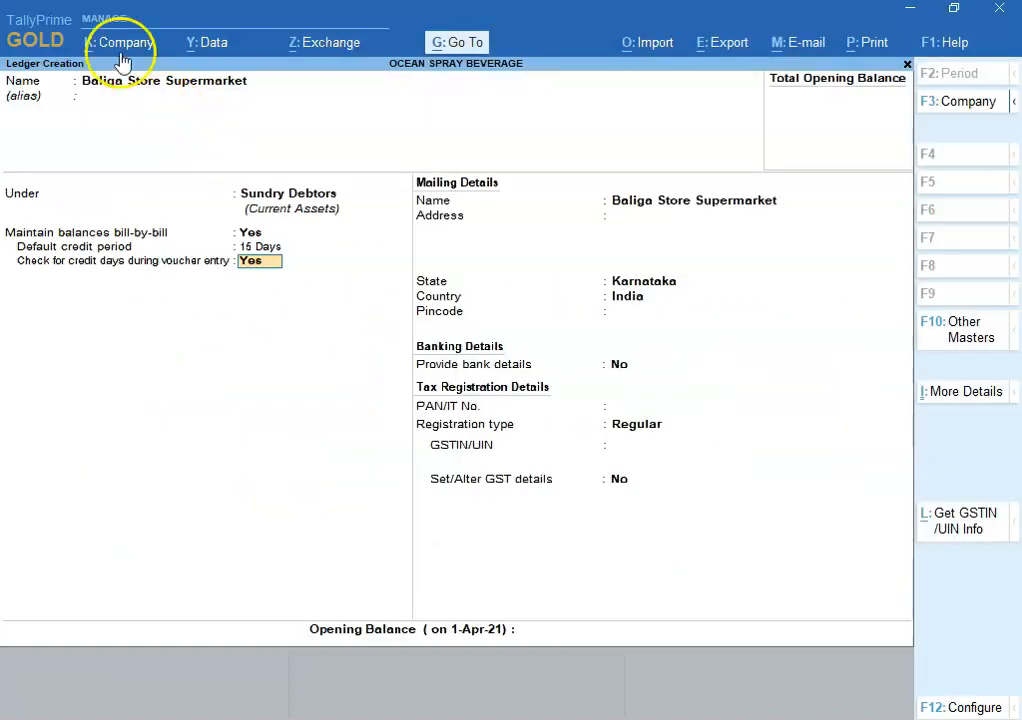
# Step: Open the company features settings for OCEAN SPRAY BEVERAGE
pyautogui.click(107, 45)
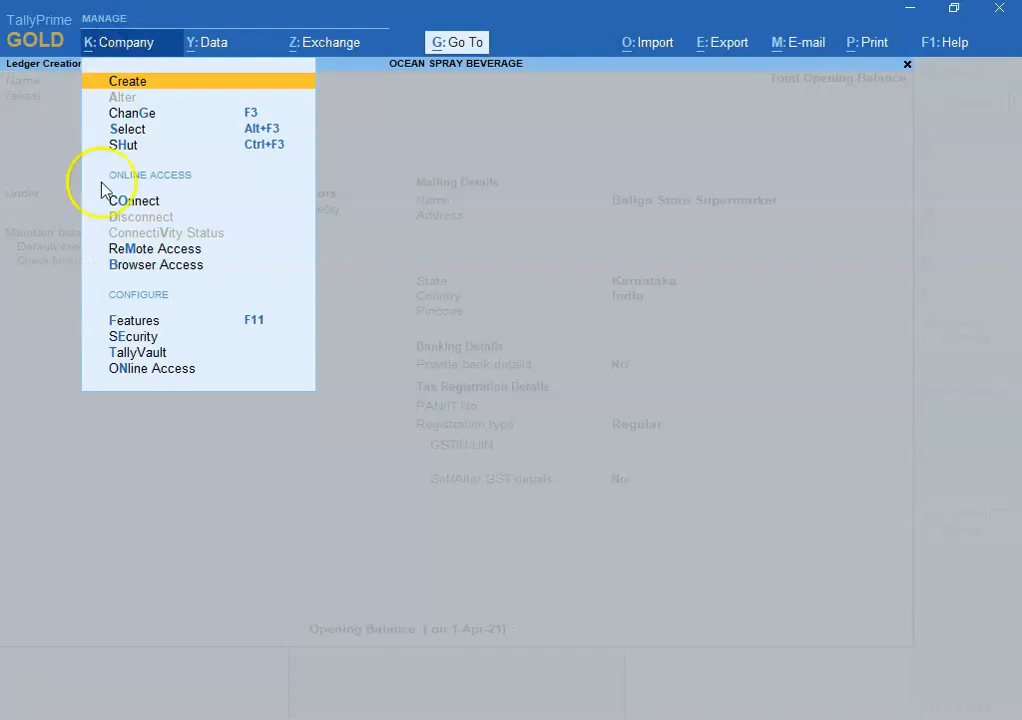
pyautogui.click(131, 321)
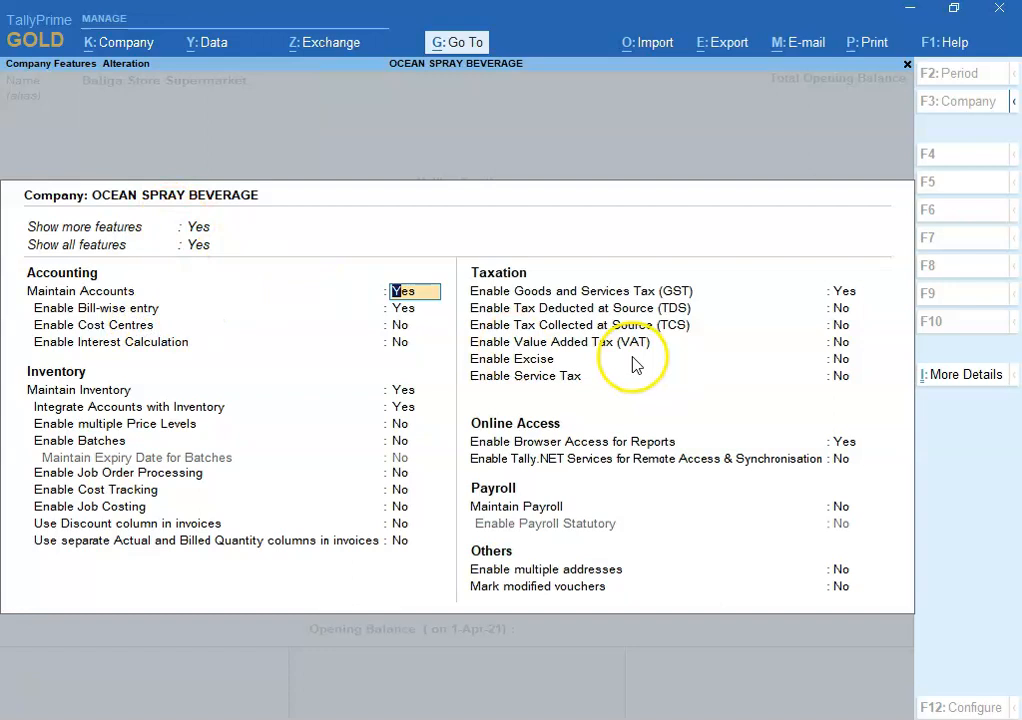
# Step: Set both Show all features and Show more features to No in the company features
pyautogui.press('Up')
pyautogui.write('n')
pyautogui.press('Return')
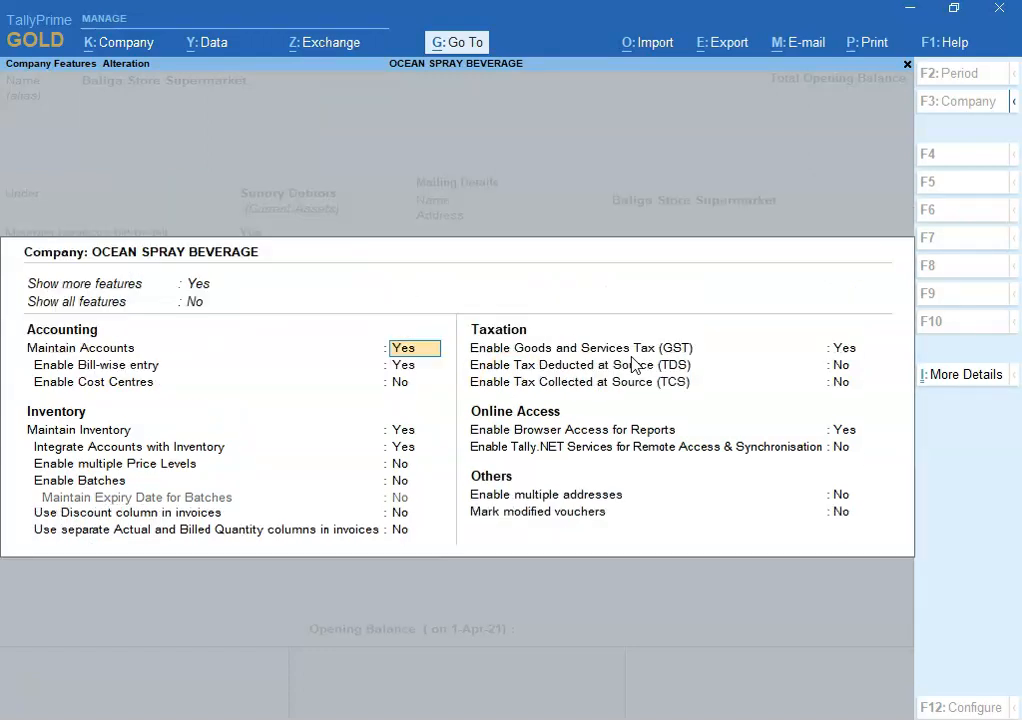
pyautogui.press('Up')
pyautogui.press('Up')
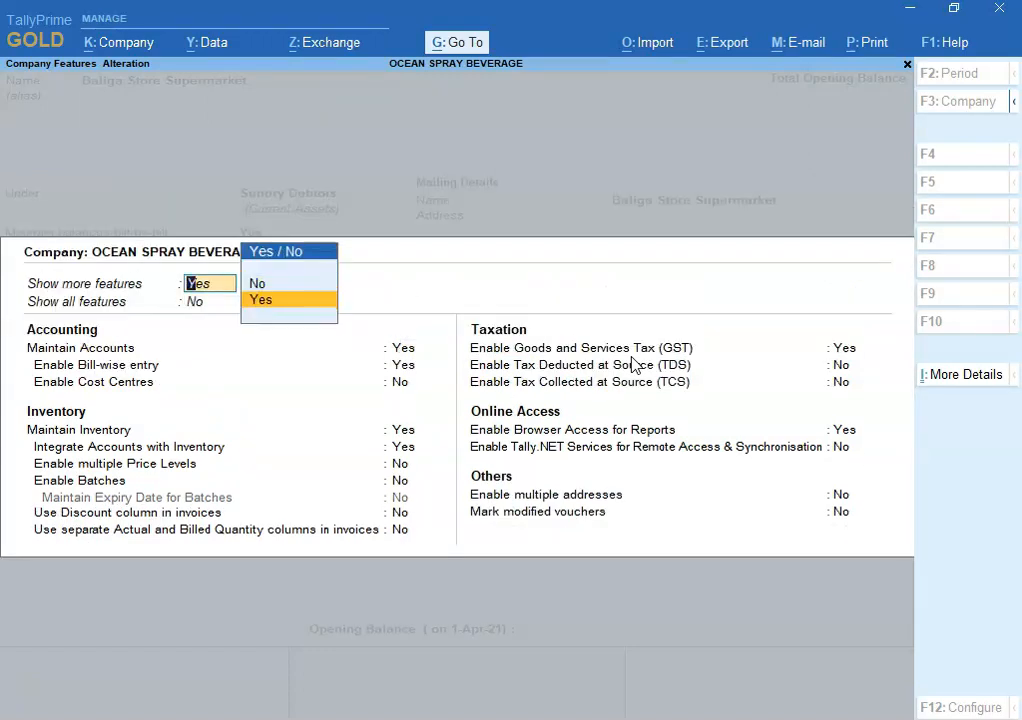
pyautogui.write('n')
pyautogui.press('Return')
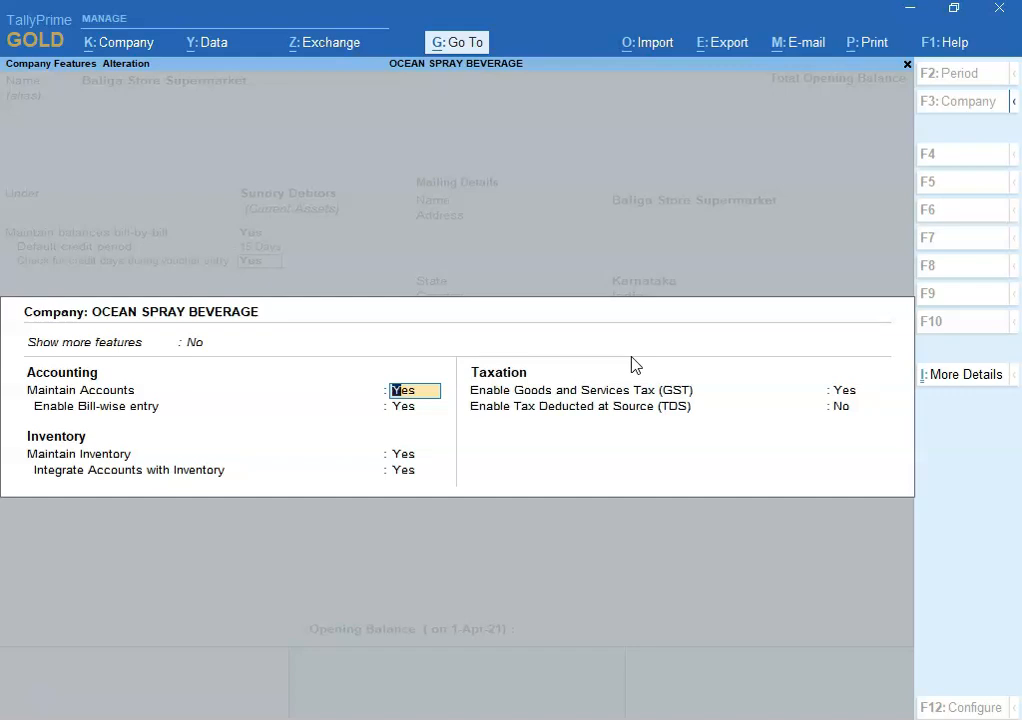
# Step: Set Show more features and Show all features back to Yes to list every company feature
pyautogui.press('Up')
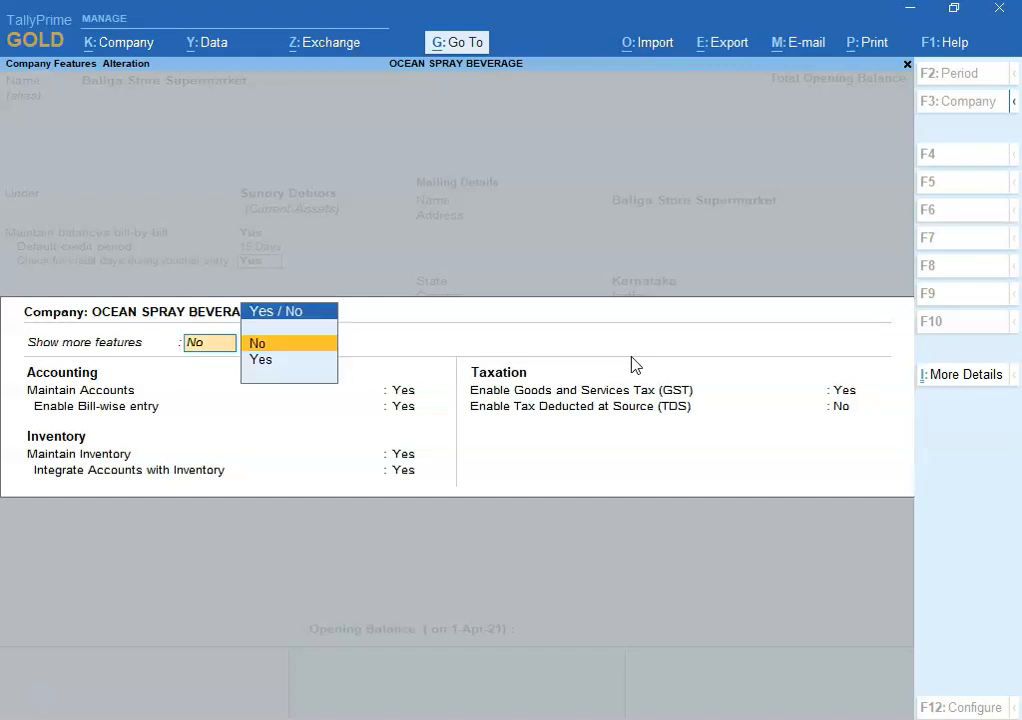
pyautogui.press('Down')
pyautogui.press('Return')
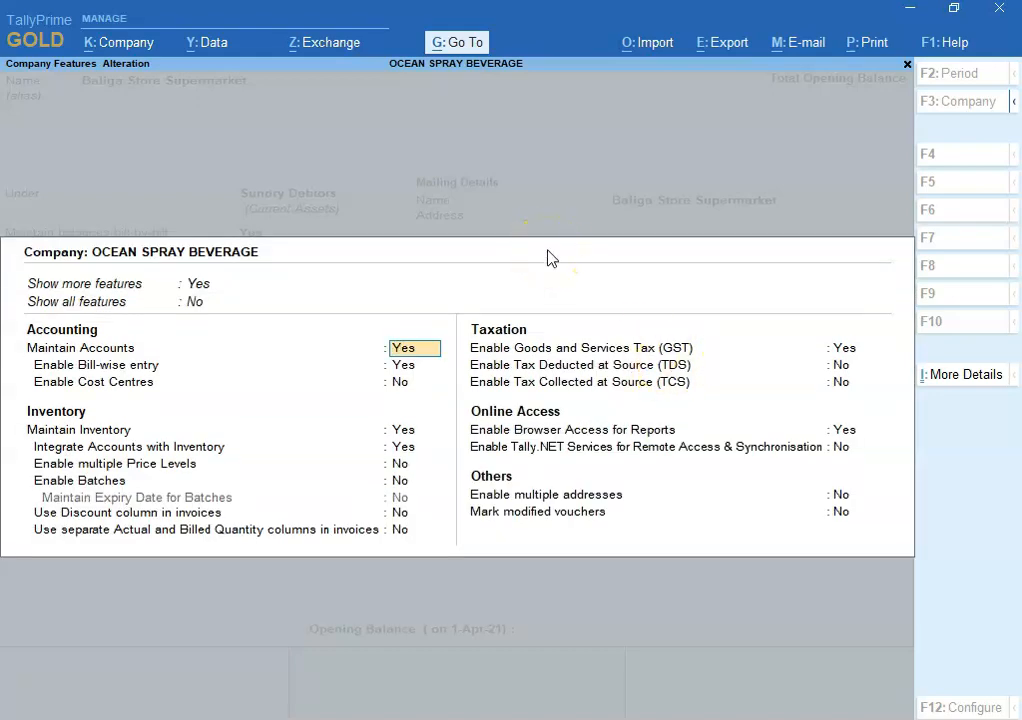
pyautogui.press('Up')
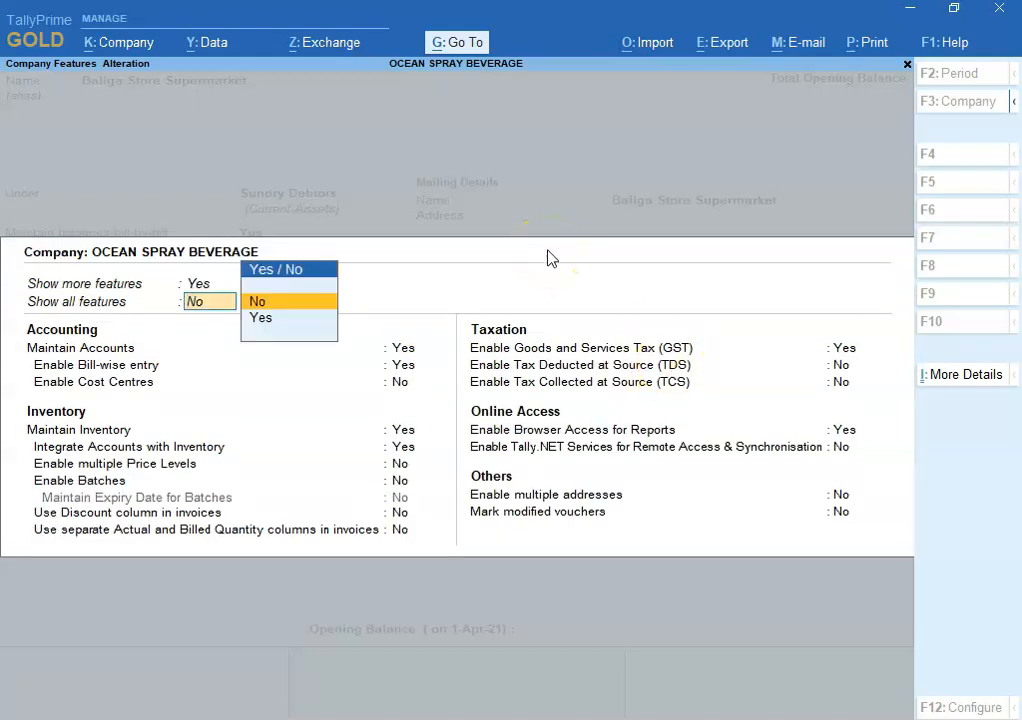
pyautogui.press('Down')
pyautogui.press('Return')
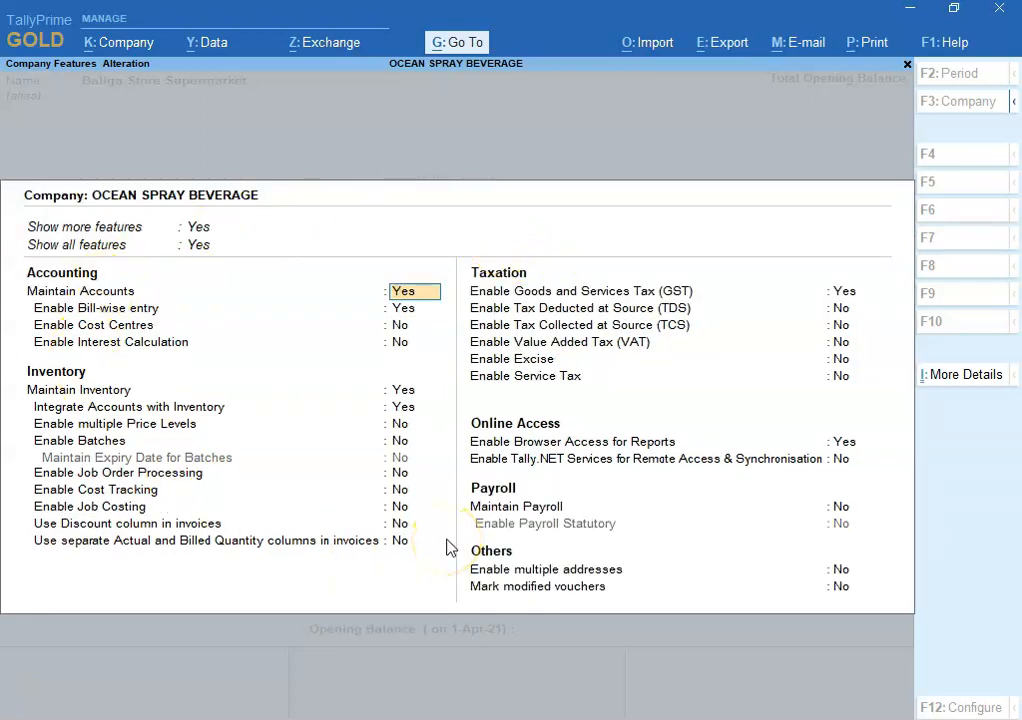
# Step: Set Enable Interest Calculation to Yes under the Accounting features and save the company features
pyautogui.press('Down')
pyautogui.press('Down')
pyautogui.press('Down')
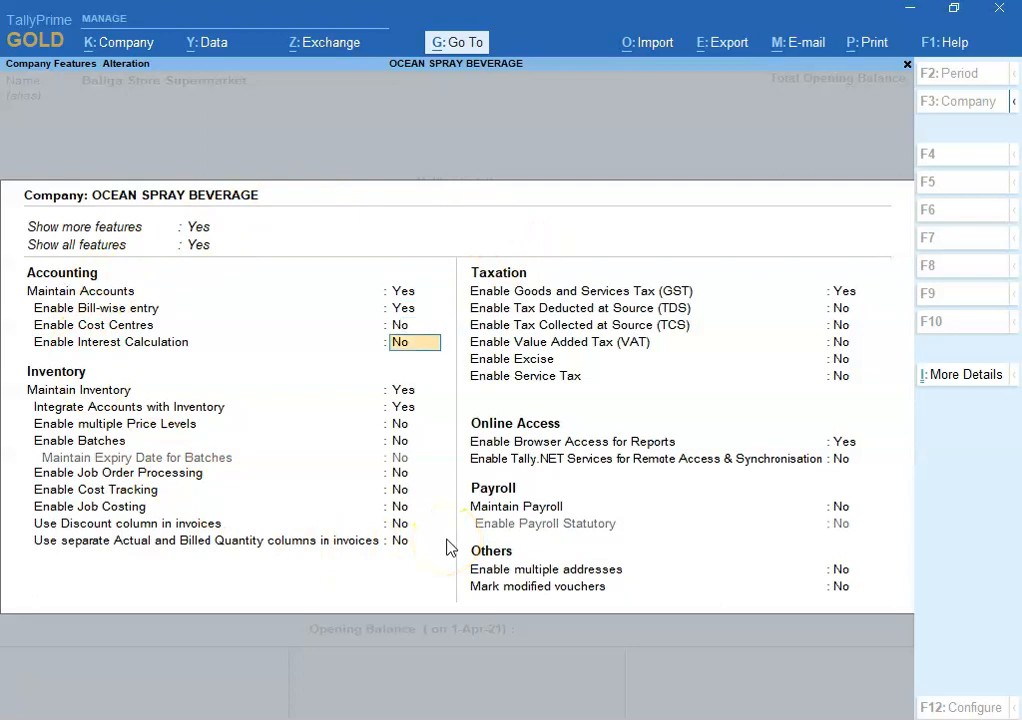
pyautogui.write('y')
pyautogui.press('Return')
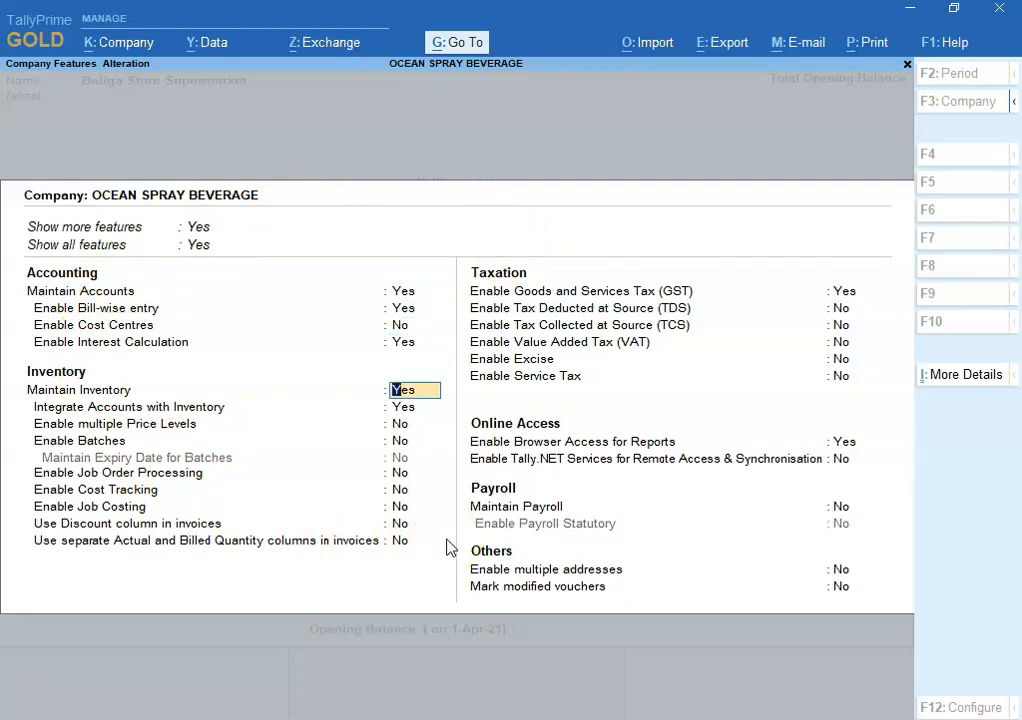
pyautogui.press('ctrl')
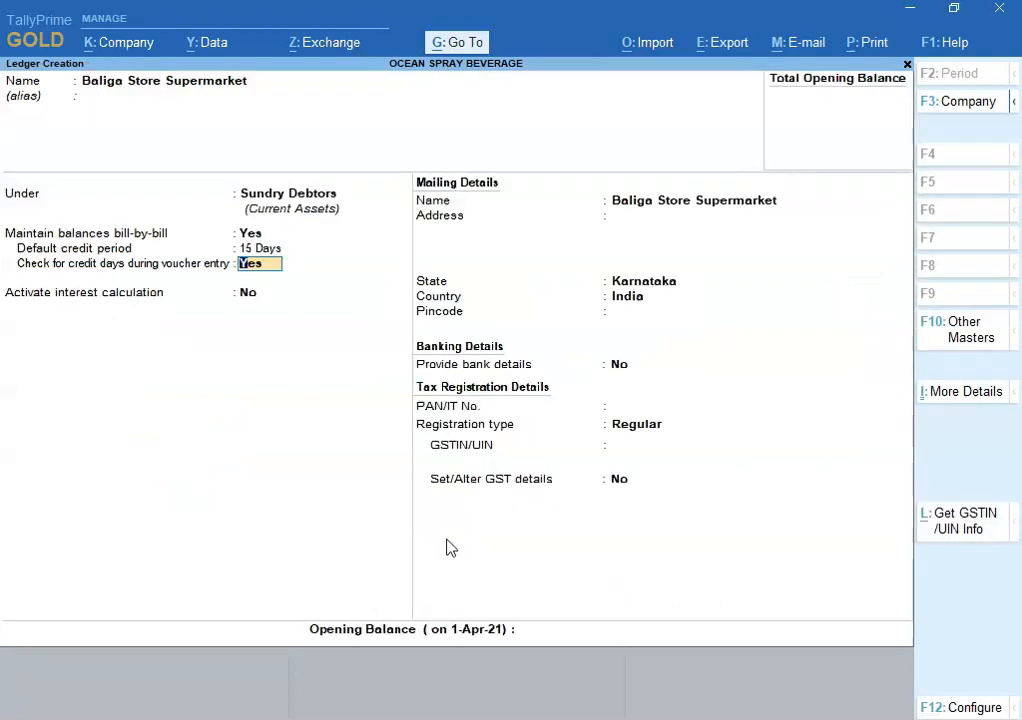
# Step: Set Activate interest calculation to Yes for the Baliga Store Supermarket ledger, opening its interest parameters
pyautogui.press('Return')
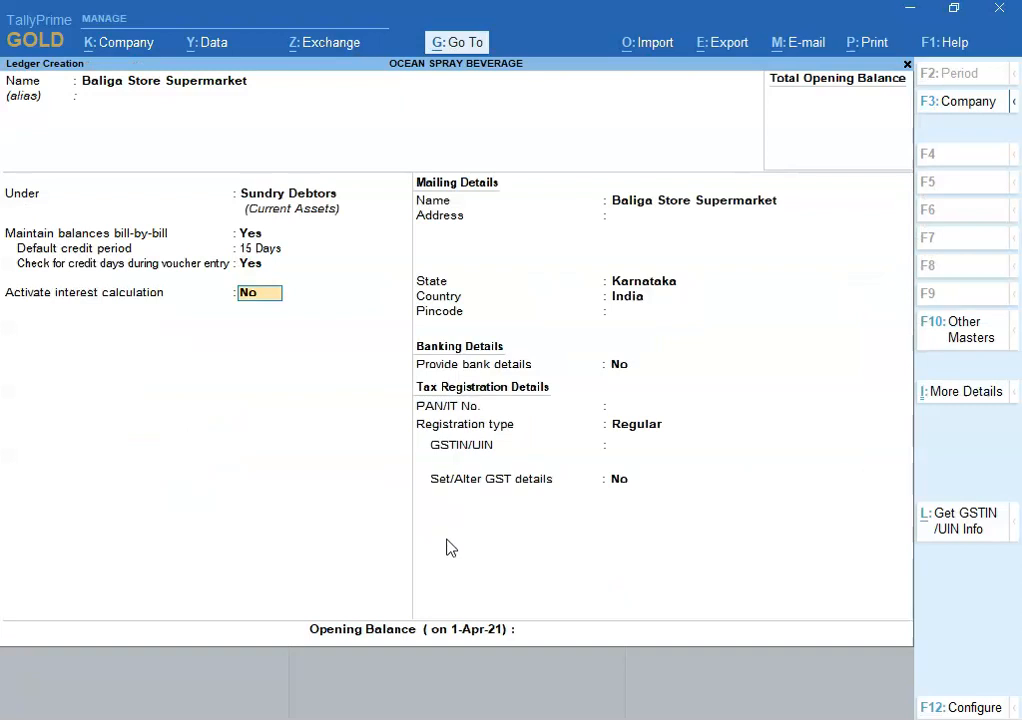
pyautogui.write('y')
pyautogui.press('Return')
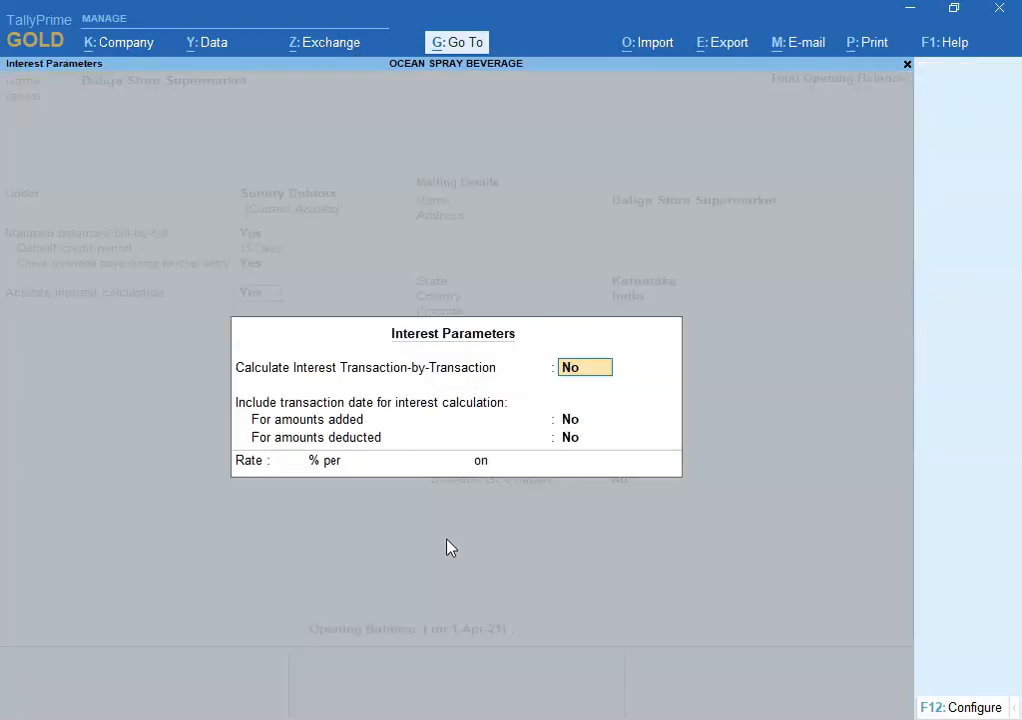
# Step: Check the interest transaction requirement in cell F47 of the Excel sheet and set Calculate Interest Transaction-by-Transaction to Yes in TallyPrime
pyautogui.click(462, 548)
pyautogui.click(565, 719)
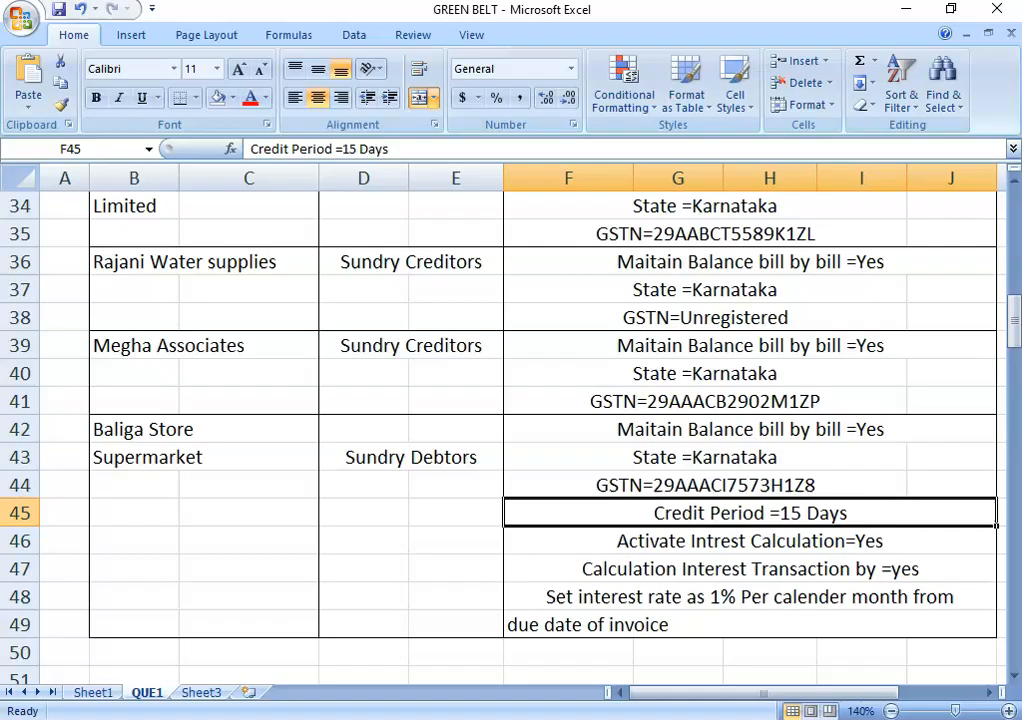
pyautogui.click(722, 568)
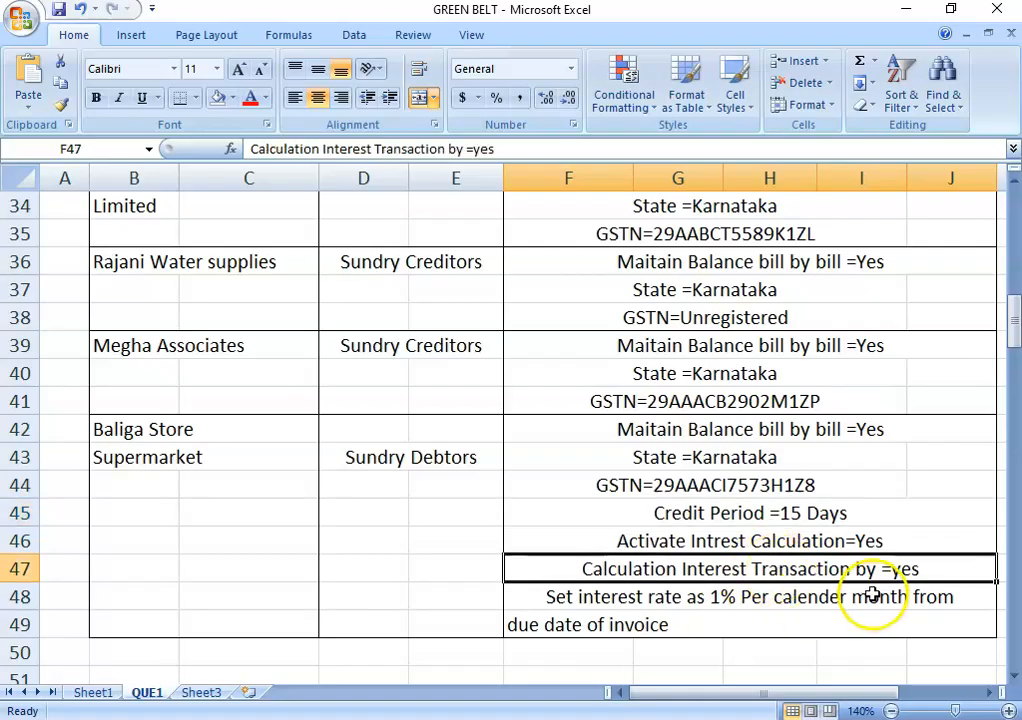
pyautogui.hotkey('alt', 'Tab')
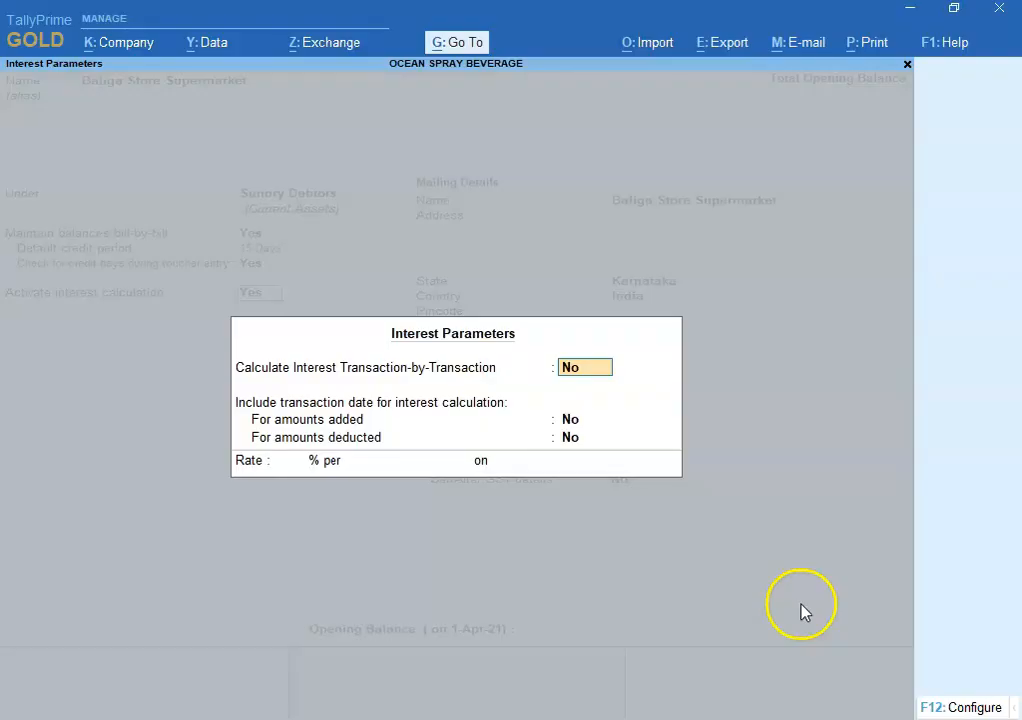
pyautogui.write('y')
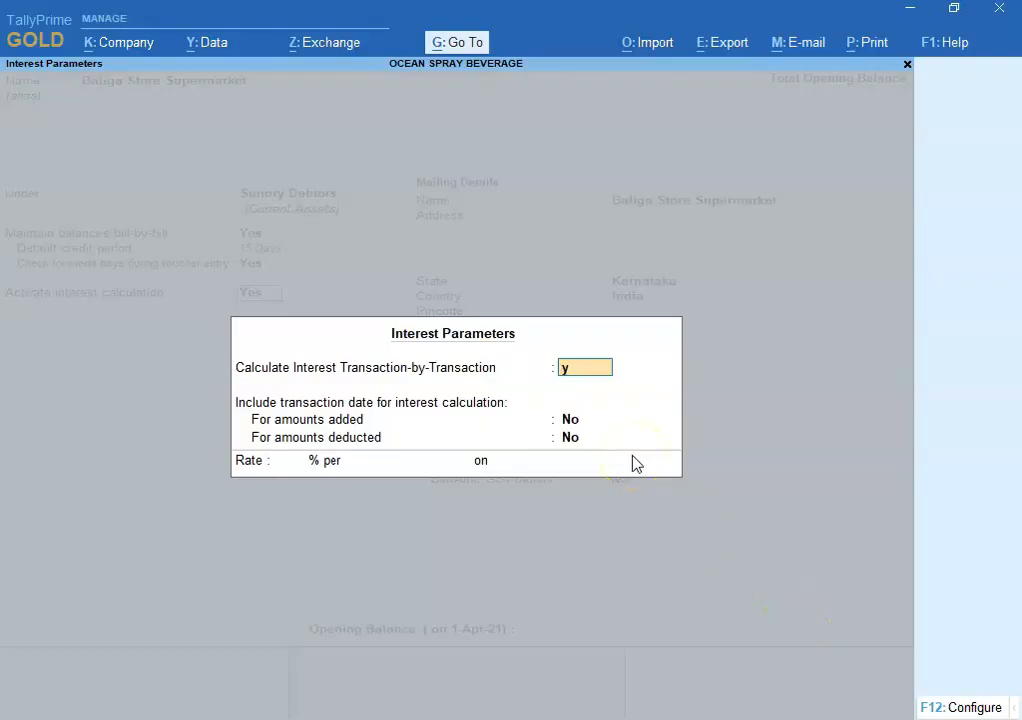
pyautogui.press('Return')
# Step: Consult the interest rate row in Excel and set the ledger's interest rate to 1 % per Calendar Month in TallyPrime, leaving the intermediate options at No
pyautogui.hotkey('alt', 'Tab')
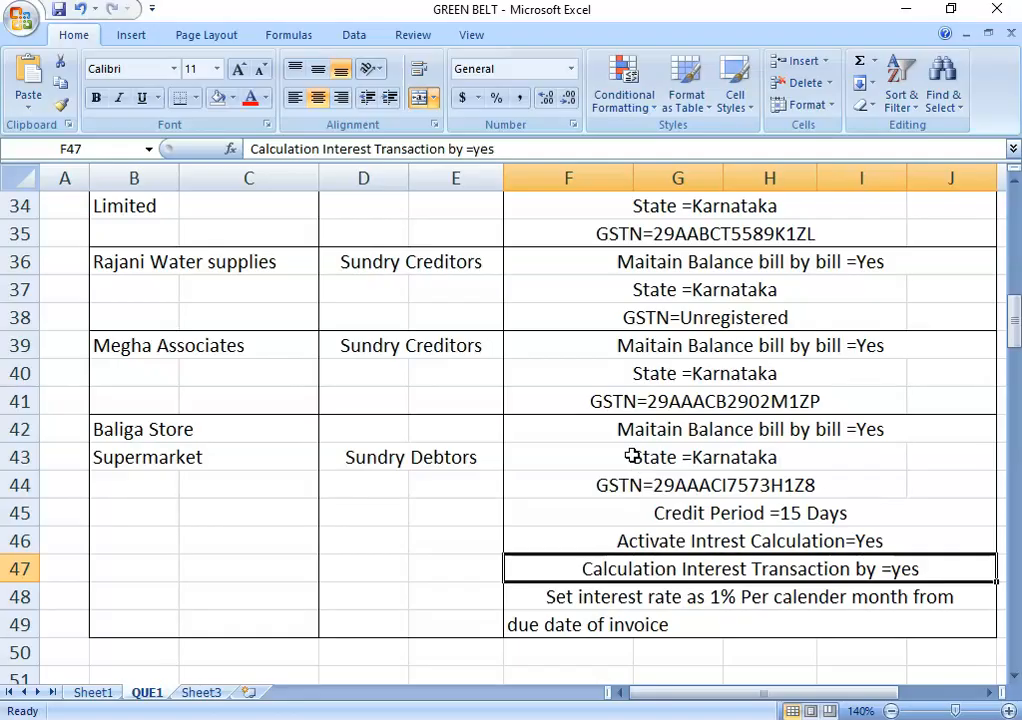
pyautogui.hotkey('alt', 'Tab')
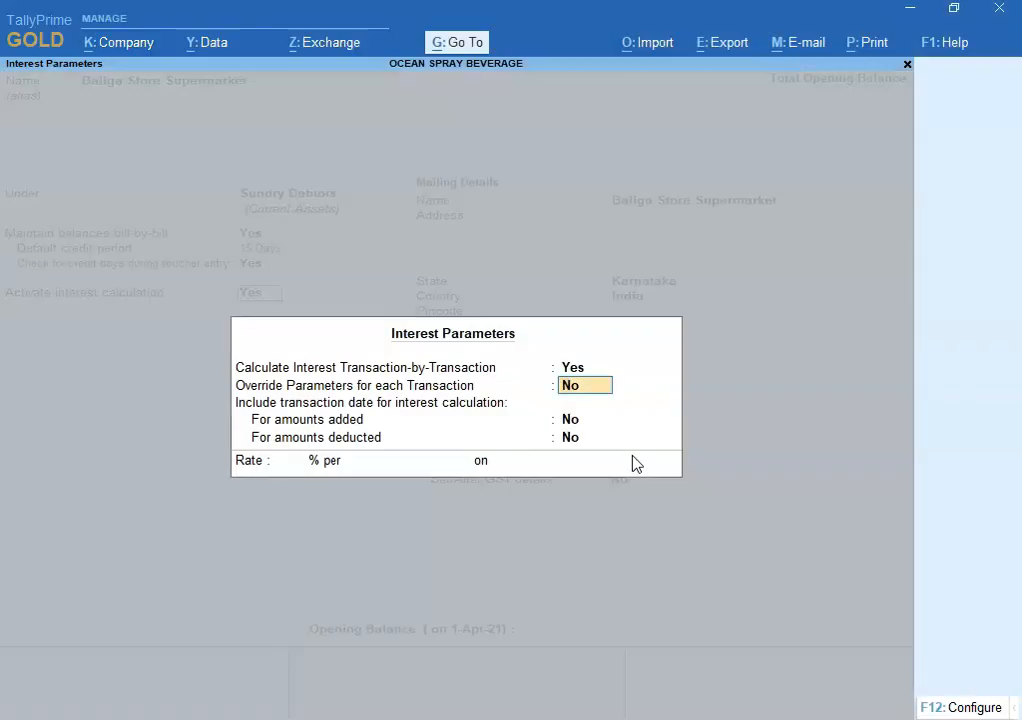
pyautogui.press('Return')
pyautogui.press('Return')
pyautogui.press('Return')
pyautogui.write('1')
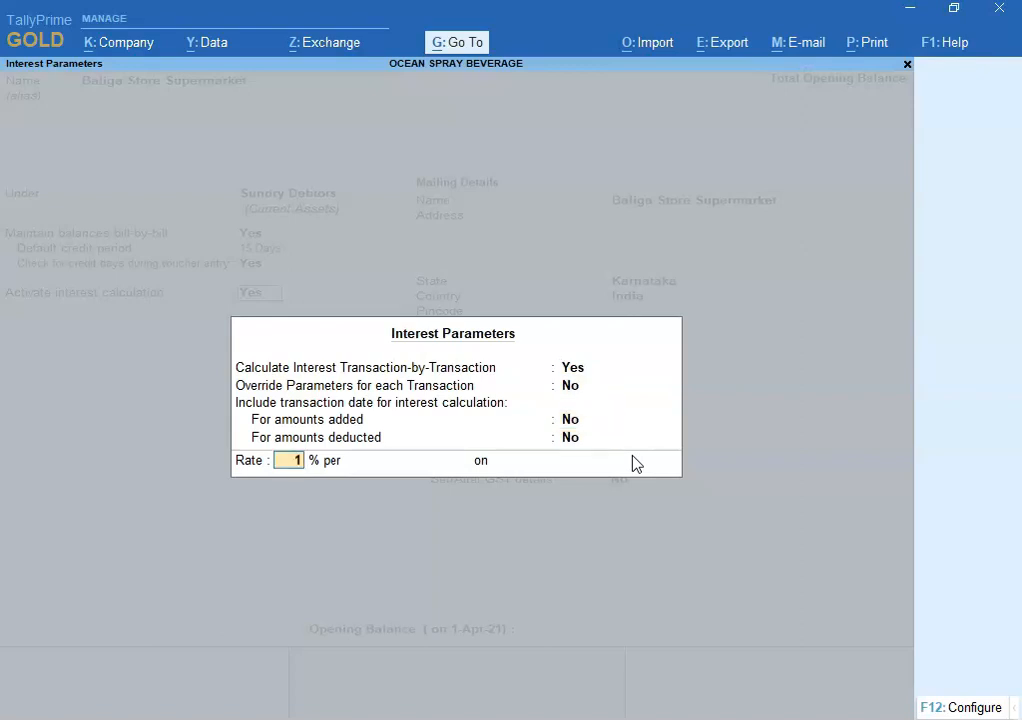
pyautogui.press('Return')
pyautogui.press('Down')
pyautogui.press('Down')
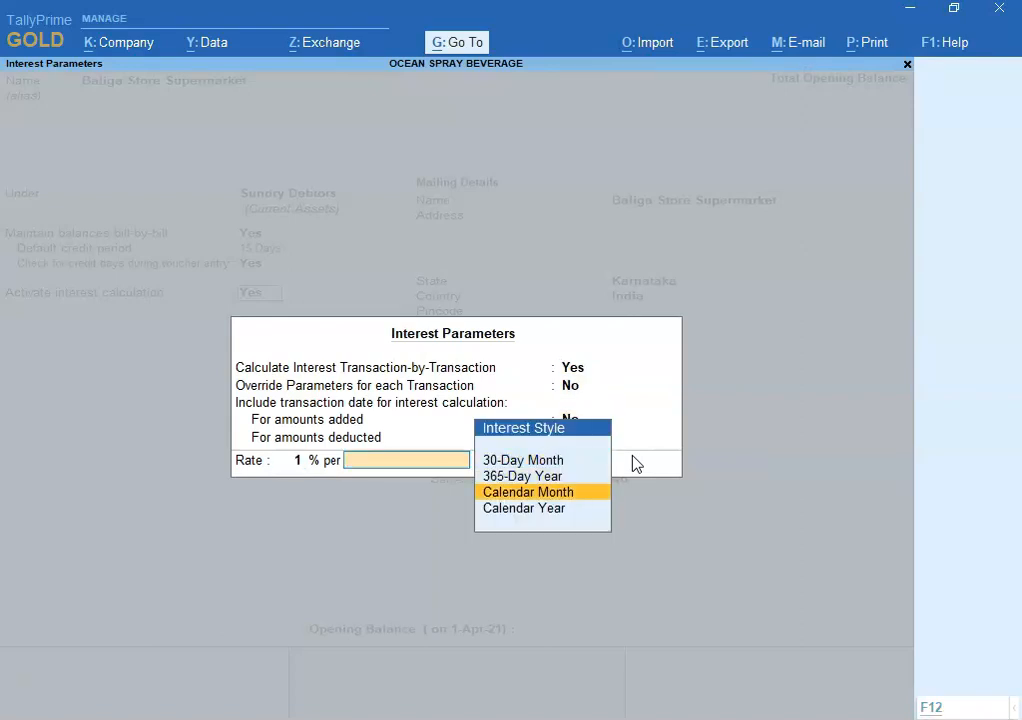
pyautogui.hotkey('alt', 'Tab')
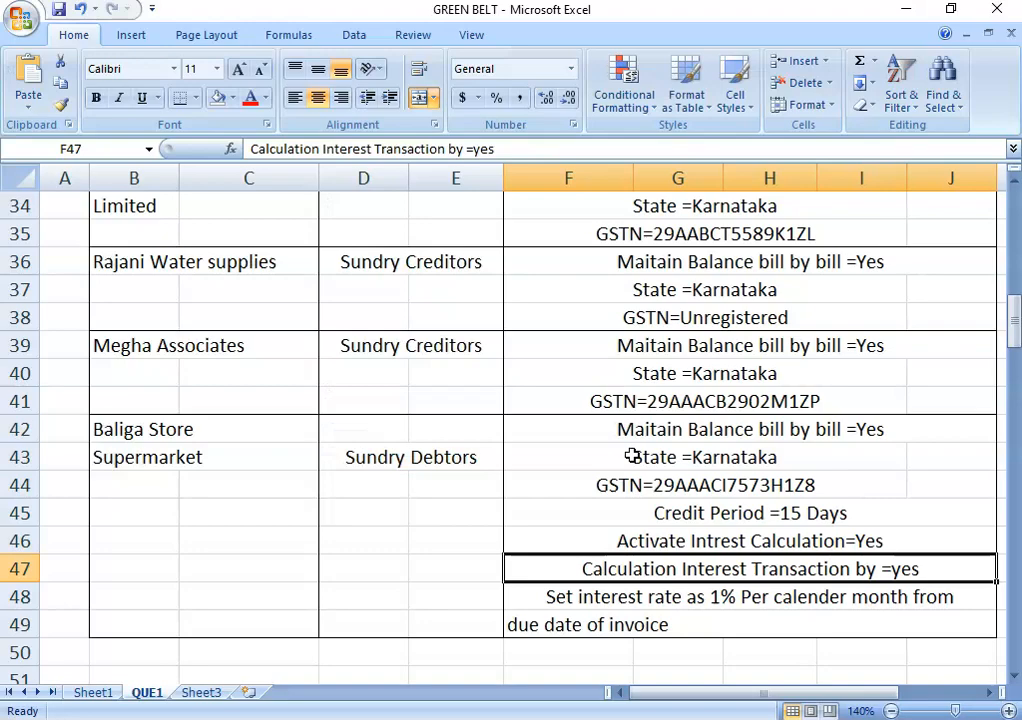
pyautogui.hotkey('alt', 'Tab')
pyautogui.press('Return')
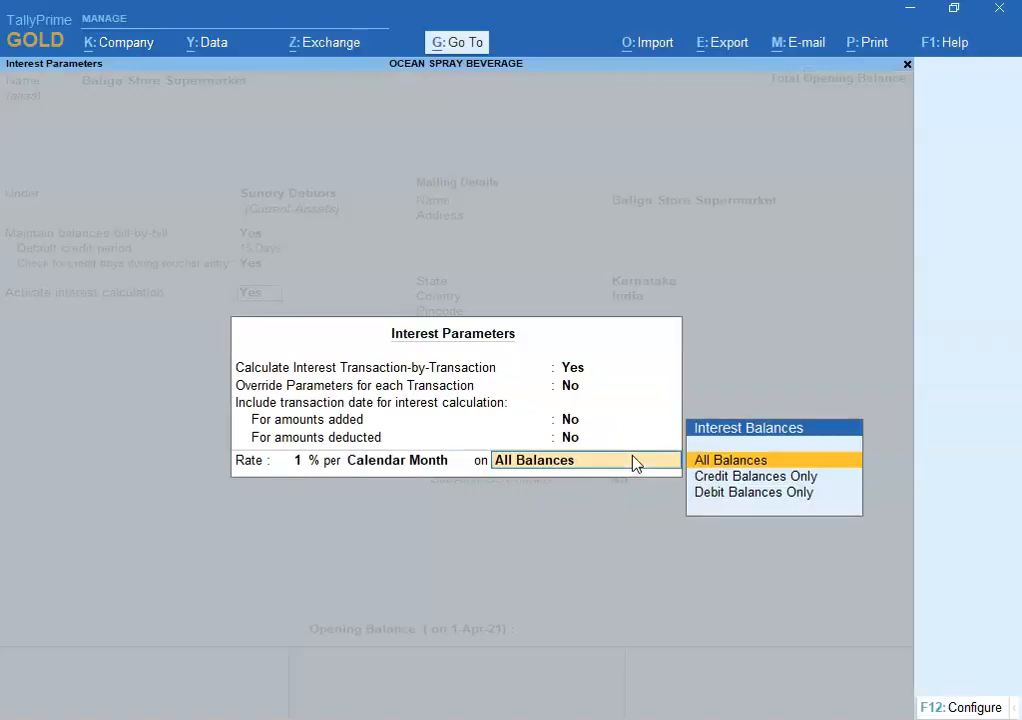
# Step: Recheck the interest requirement in Excel, apply the rate on All Balances in TallyPrime and accept the interest parameters
pyautogui.hotkey('alt', 'Tab')
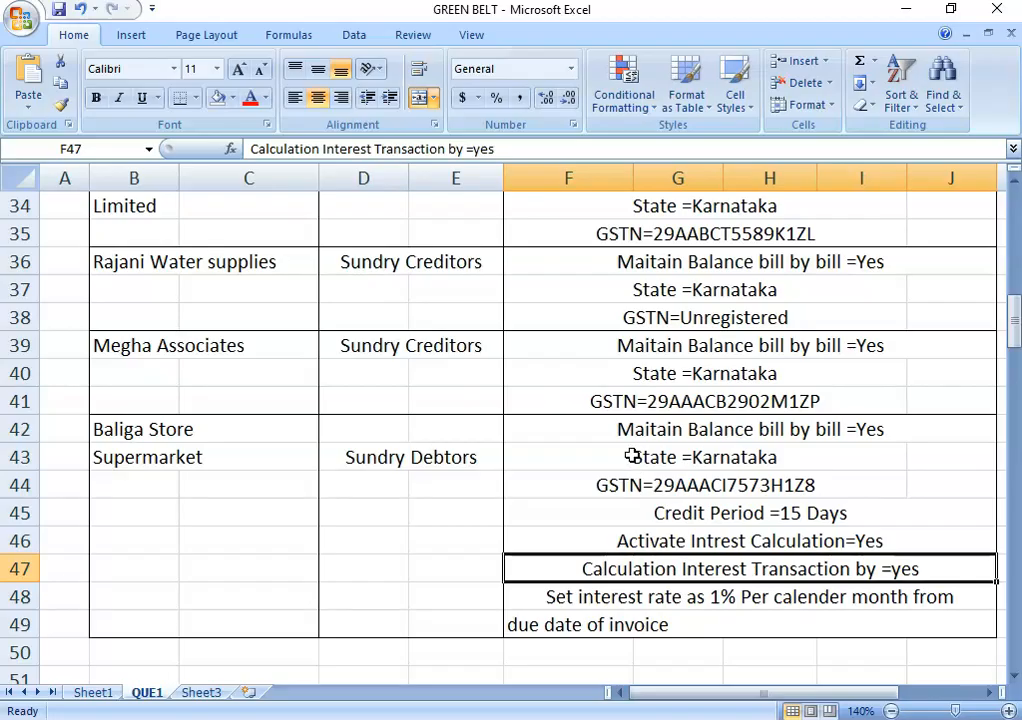
pyautogui.hotkey('alt', 'Tab')
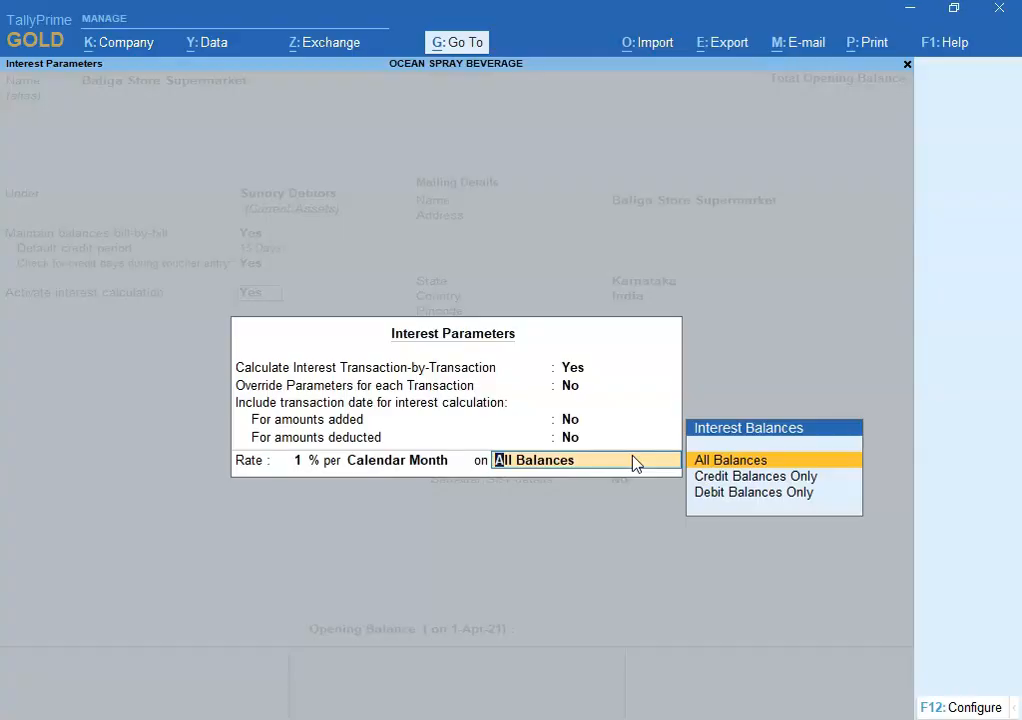
pyautogui.press('Return')
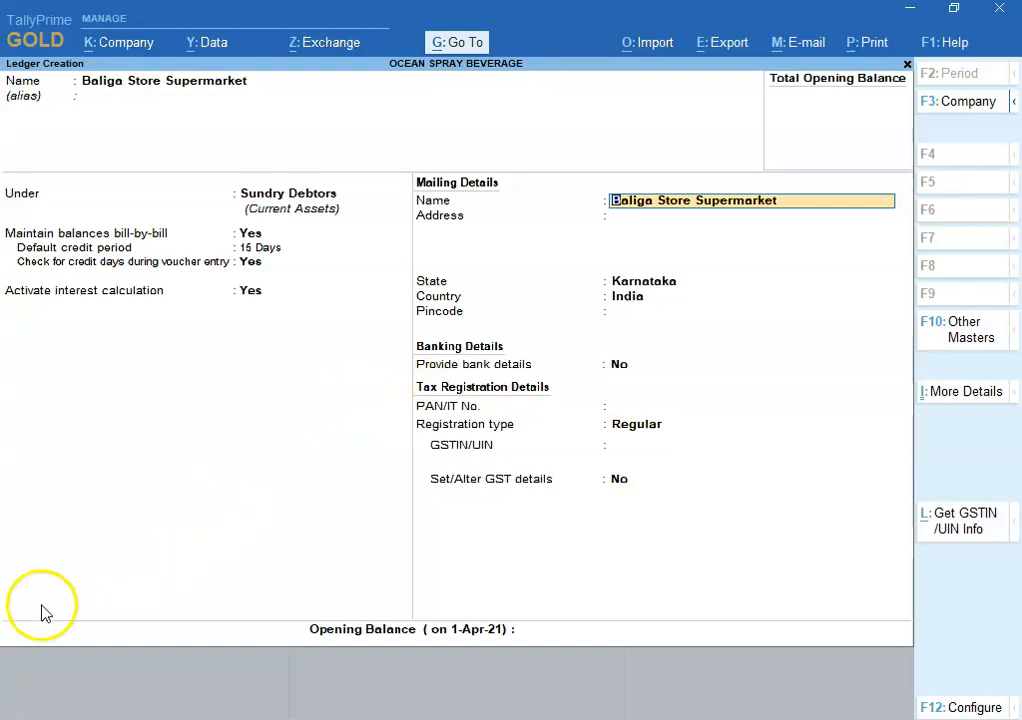
# Step: Keep the mailing details with Karnataka as the state, no bank details and Regular registration type, proceeding to the GSTIN/UIN field
pyautogui.click(724, 563)
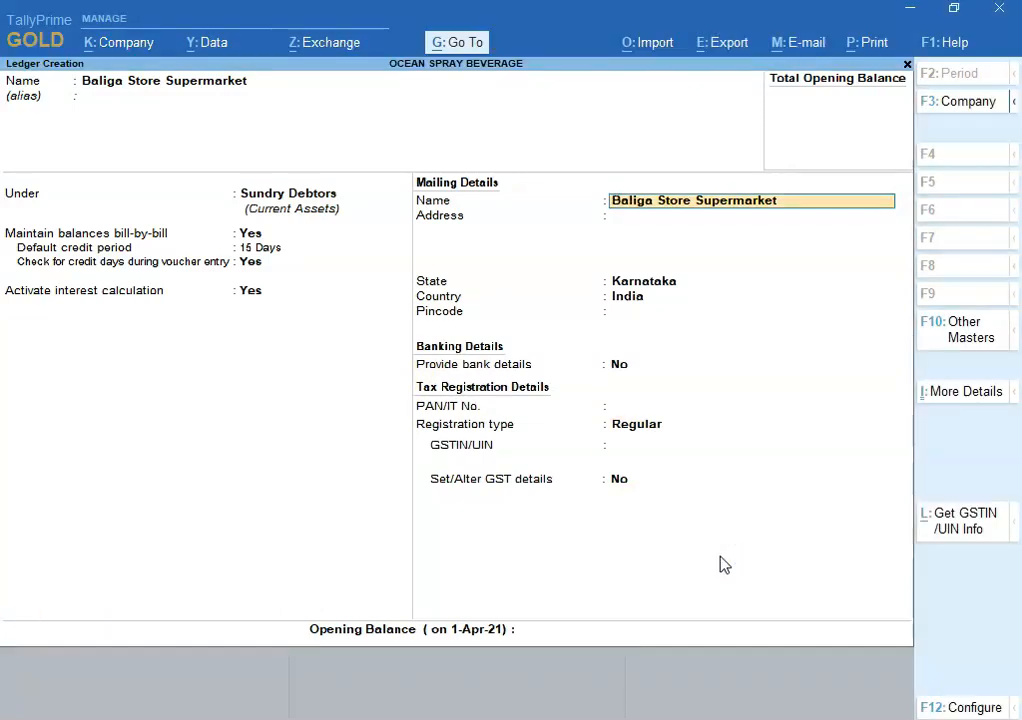
pyautogui.press('Return')
pyautogui.press('Return')
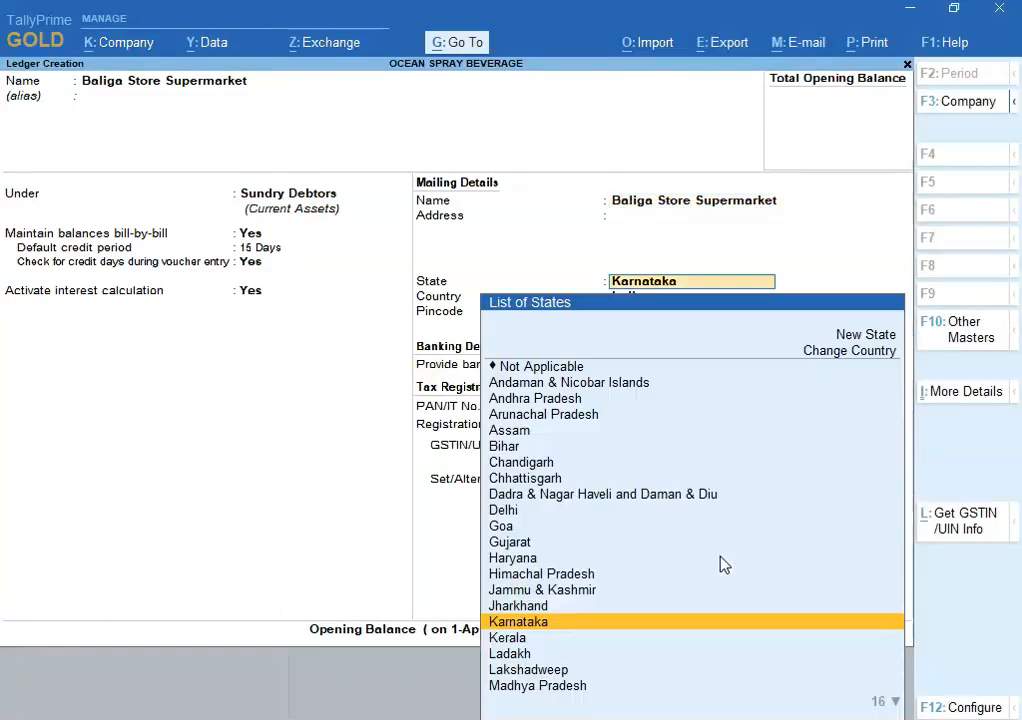
pyautogui.press('Return')
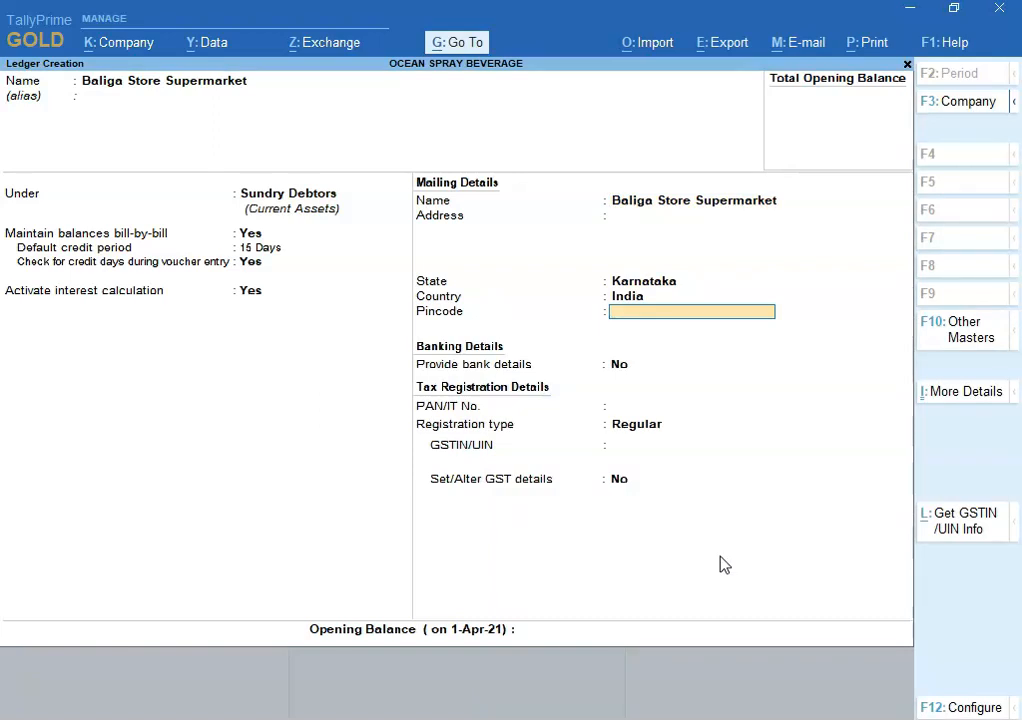
pyautogui.press('Return')
pyautogui.press('Return')
pyautogui.press('Return')
pyautogui.press('Return')
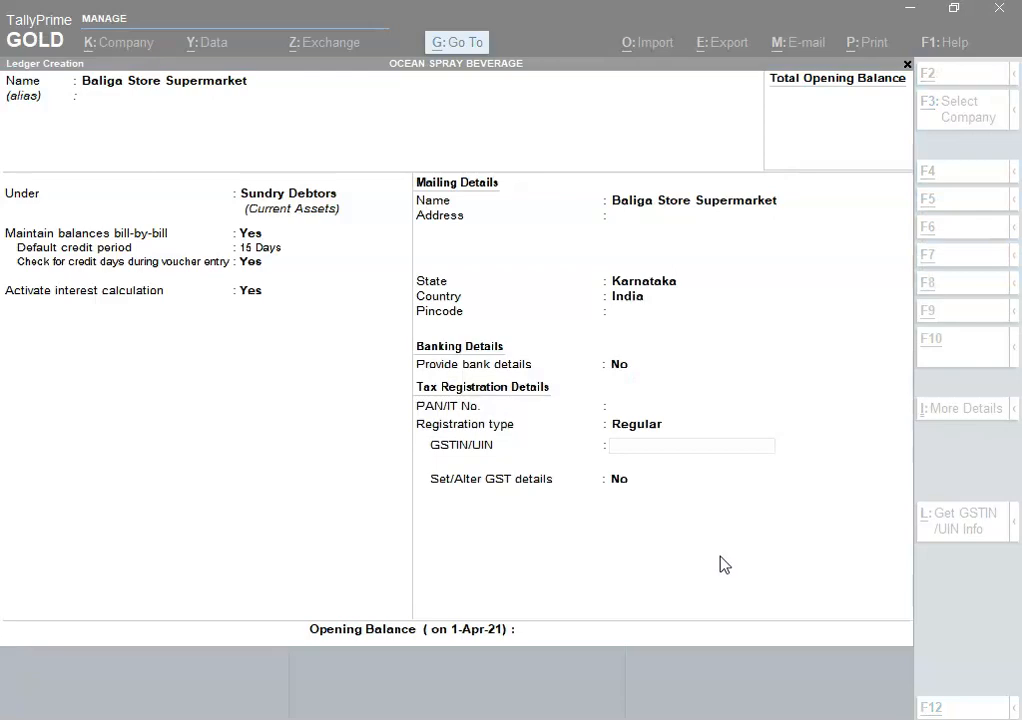
# Step: Switch to the Excel workbook and copy Baliga Store Supermarket's GSTIN from its GSTN cell, leaving the cell unchanged
pyautogui.click(571, 681)
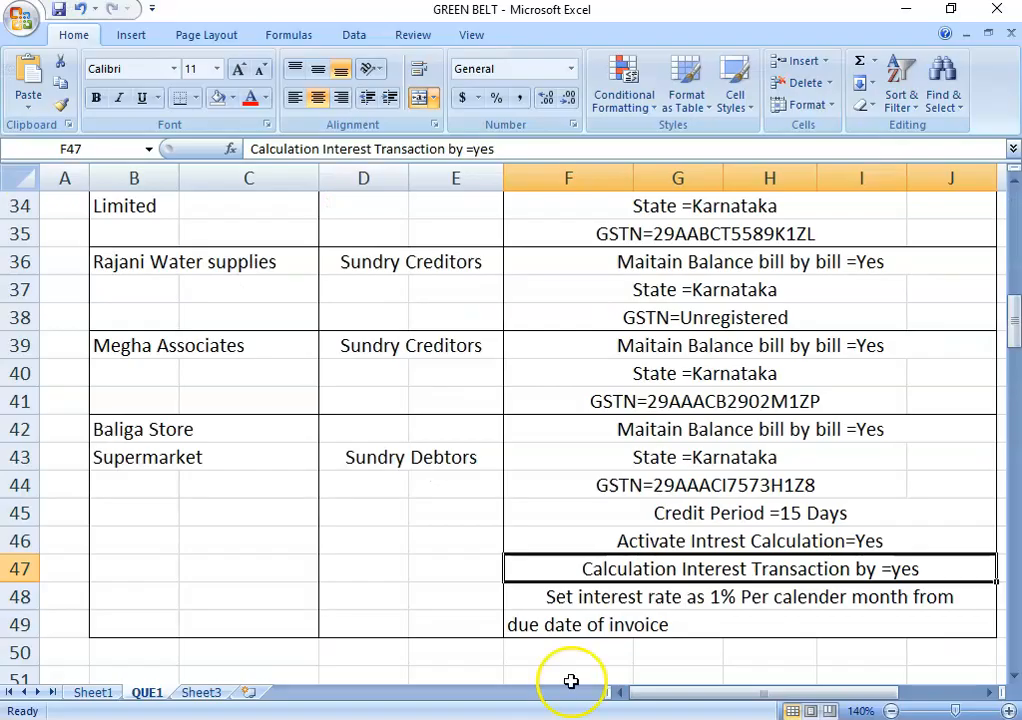
pyautogui.click(746, 484)
pyautogui.tripleClick(358, 148)
pyautogui.click(401, 148)
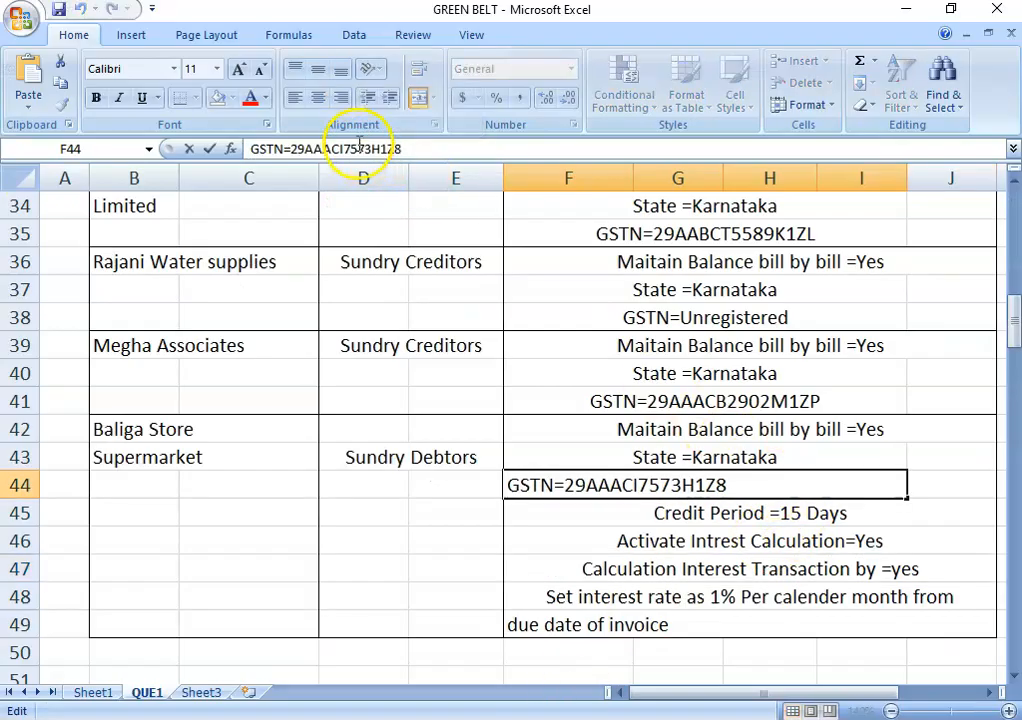
pyautogui.moveTo(410, 150); pyautogui.dragTo(298, 148)
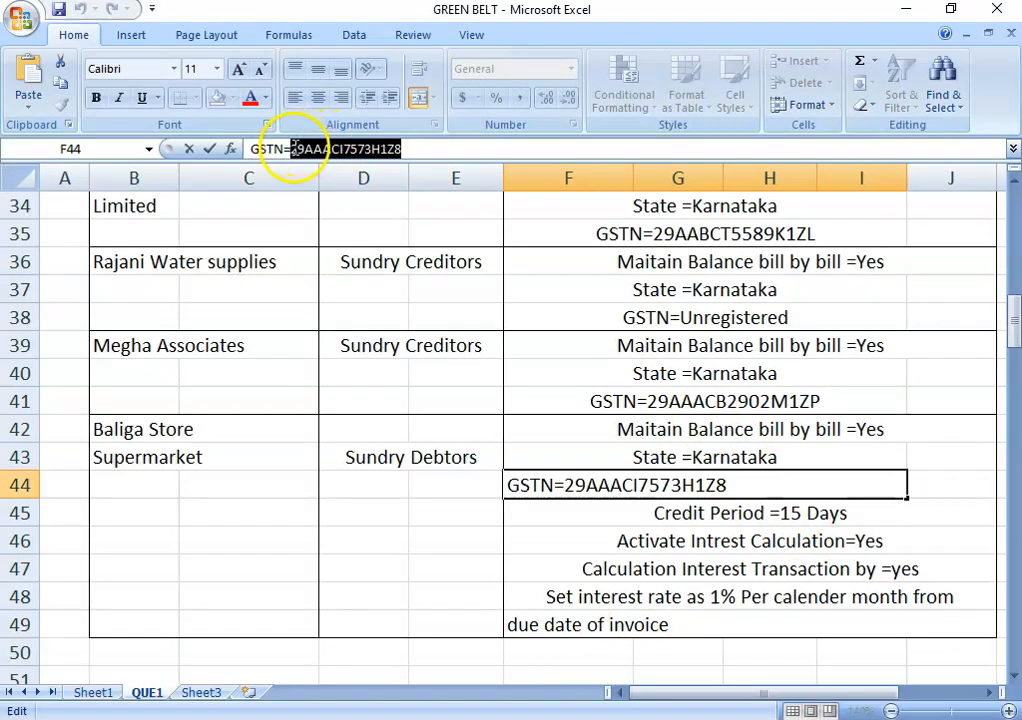
pyautogui.press('Escape')
pyautogui.click(682, 417)
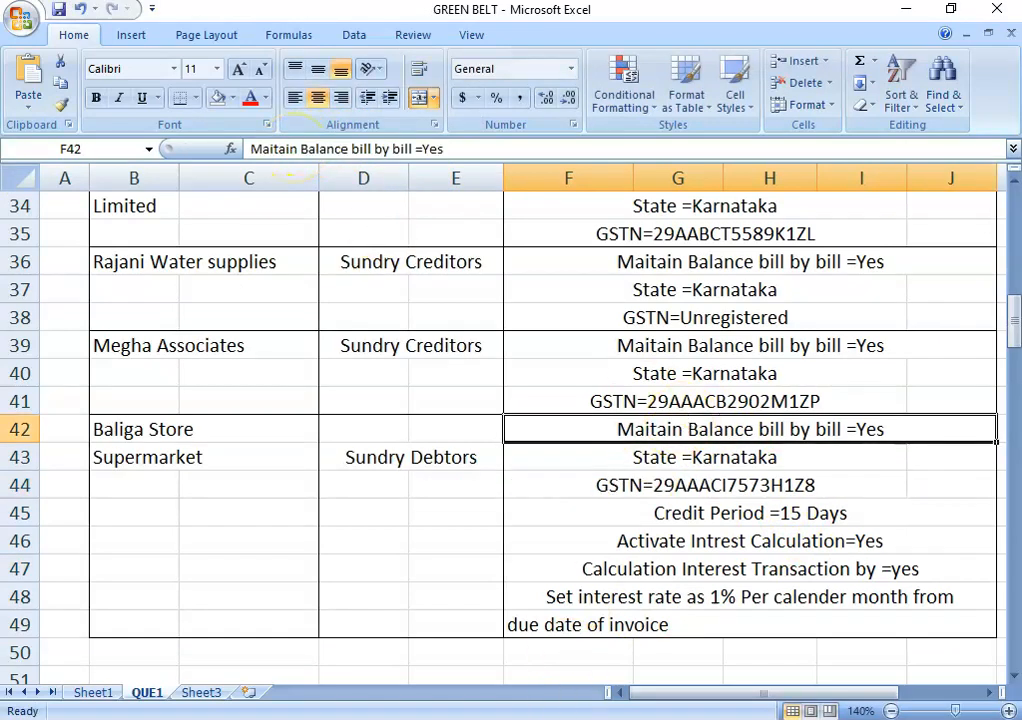
# Step: Switch back to TallyPrime, paste the copied GSTIN into the Baliga Store Supermarket ledger and save the ledger
pyautogui.hotkey('alt', 'Tab')
pyautogui.hotkey('ctrl', 'alt', 'v')
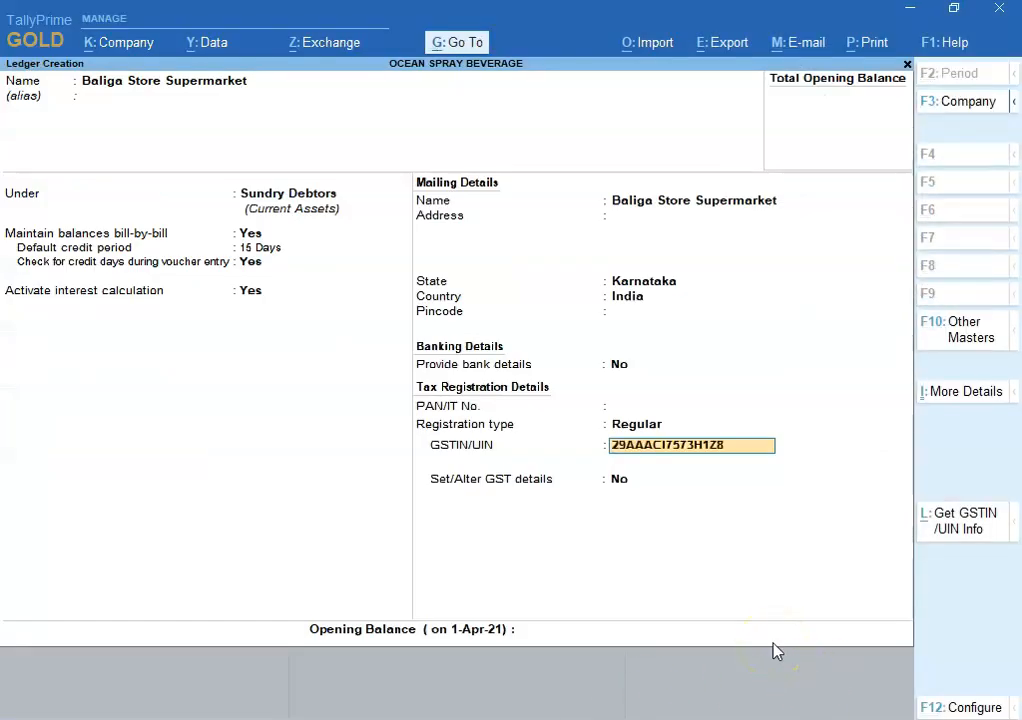
pyautogui.press('Return')
pyautogui.press('Return')
pyautogui.press('Return')
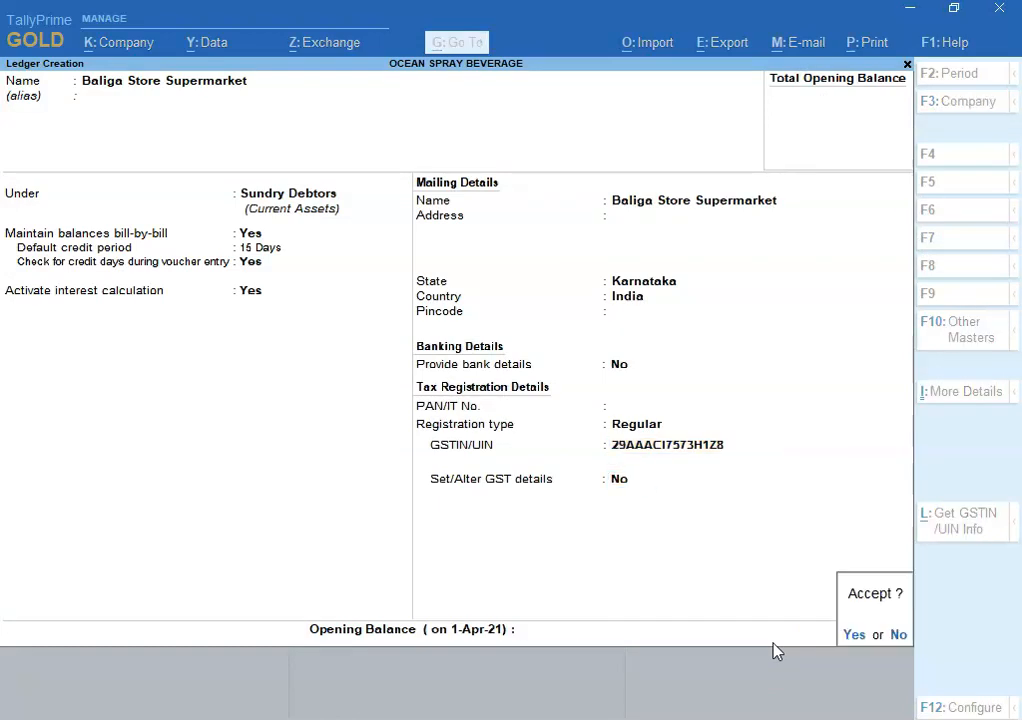
pyautogui.press('Return')
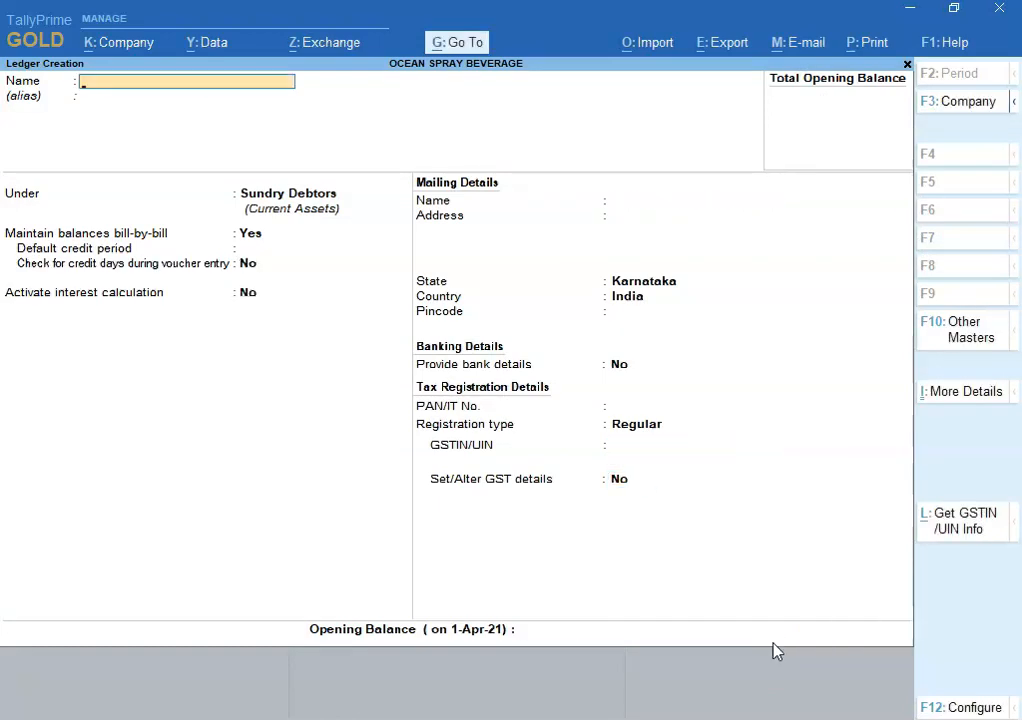
# Step: Switch to Excel and review the assignment sheet from the accounting masters through the Item Master Creation table
pyautogui.hotkey('alt', 'Tab')
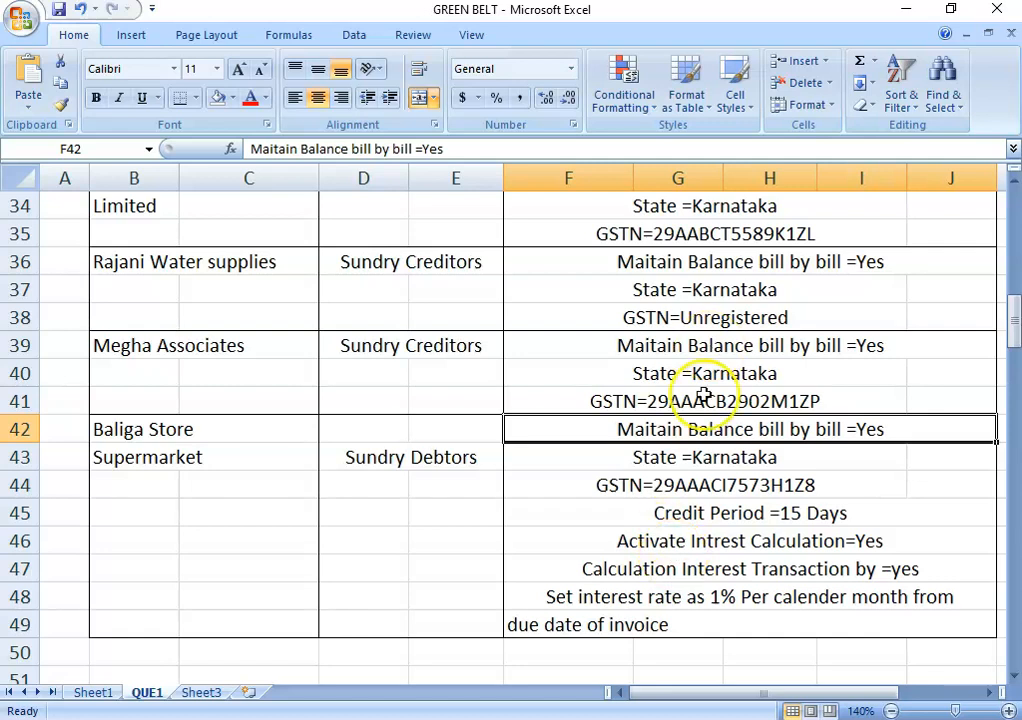
pyautogui.click(703, 537)
pyautogui.scroll(-1, 706, 528)
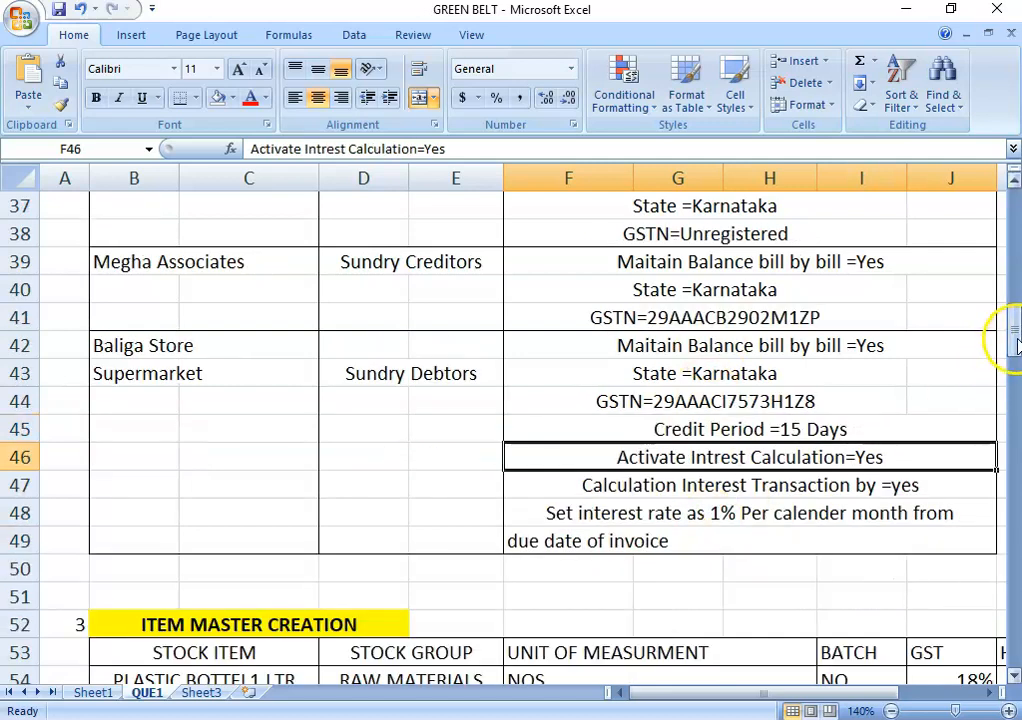
pyautogui.moveTo(1004, 338); pyautogui.dragTo(1015, 372)
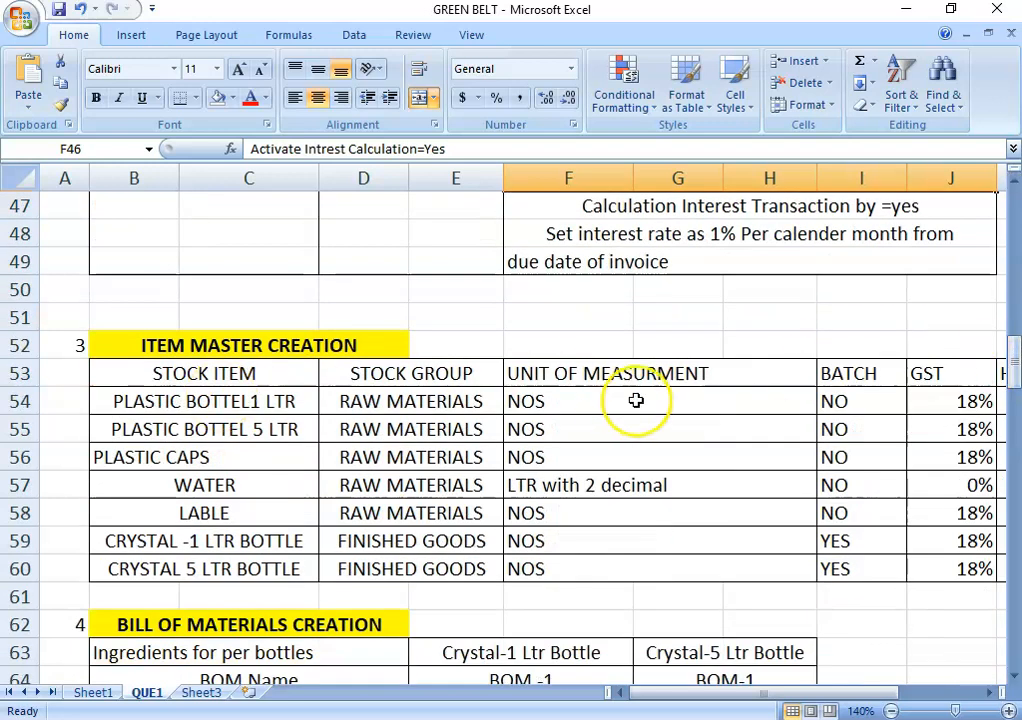
pyautogui.click(199, 368)
pyautogui.click(362, 460)
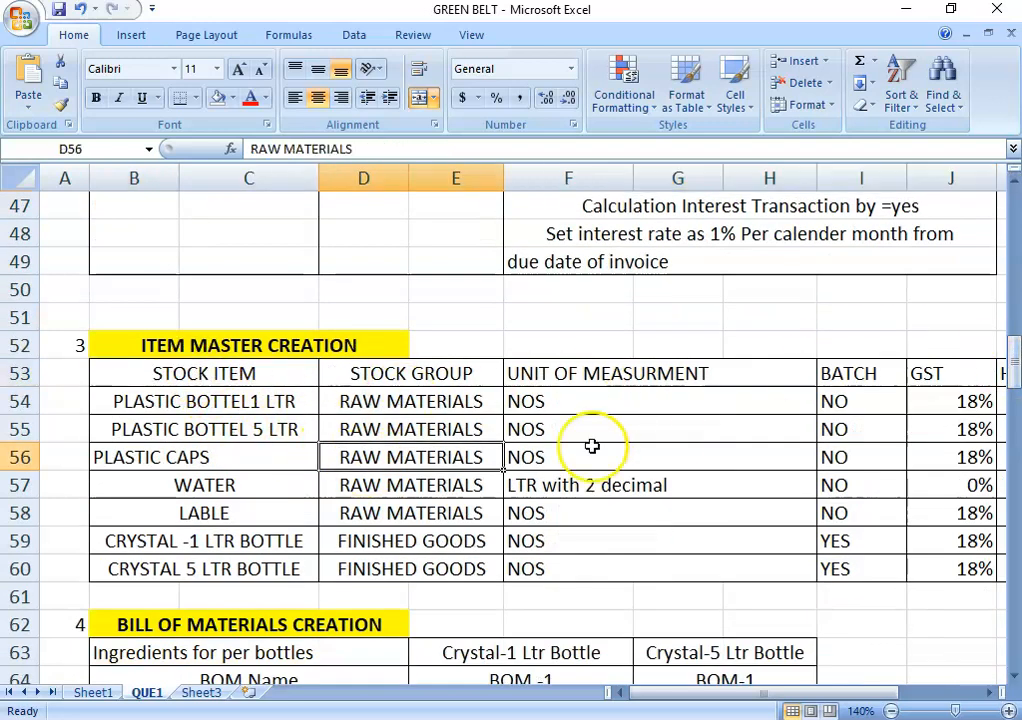
pyautogui.moveTo(1004, 376); pyautogui.dragTo(1012, 222)
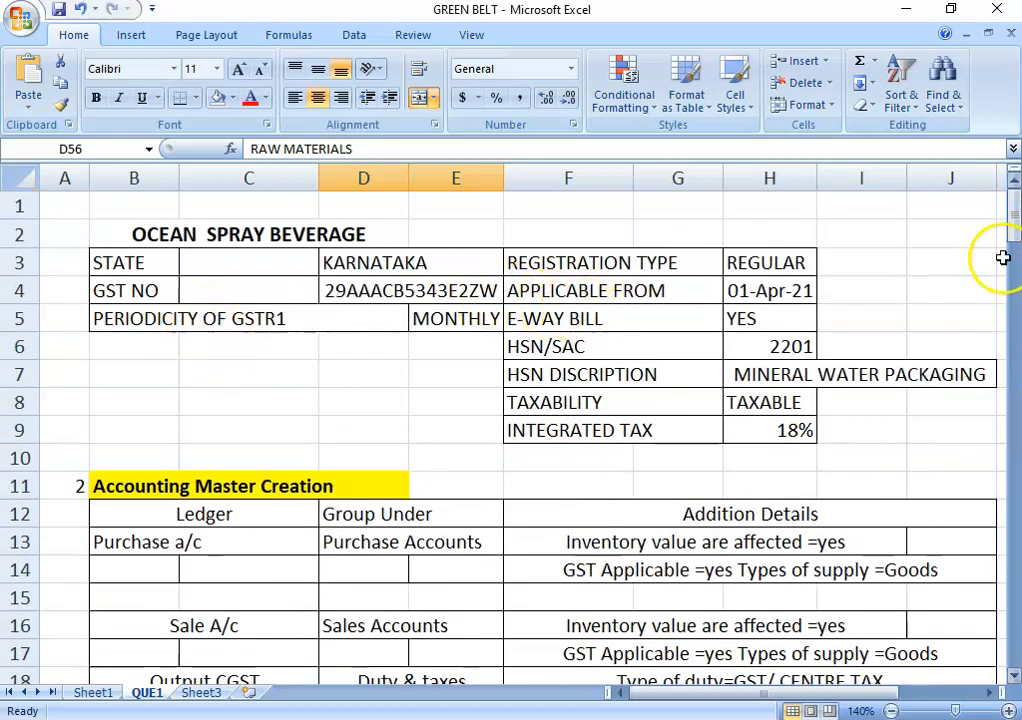
pyautogui.moveTo(1010, 217); pyautogui.dragTo(1006, 252)
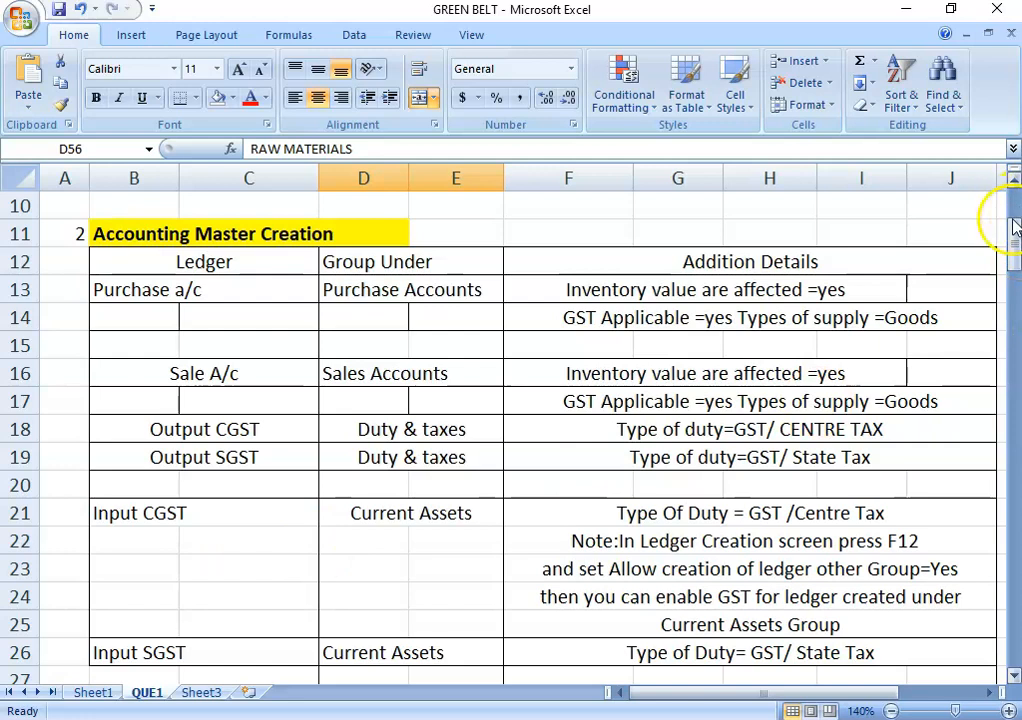
pyautogui.moveTo(1006, 237); pyautogui.dragTo(1008, 352)
pyautogui.click(245, 346)
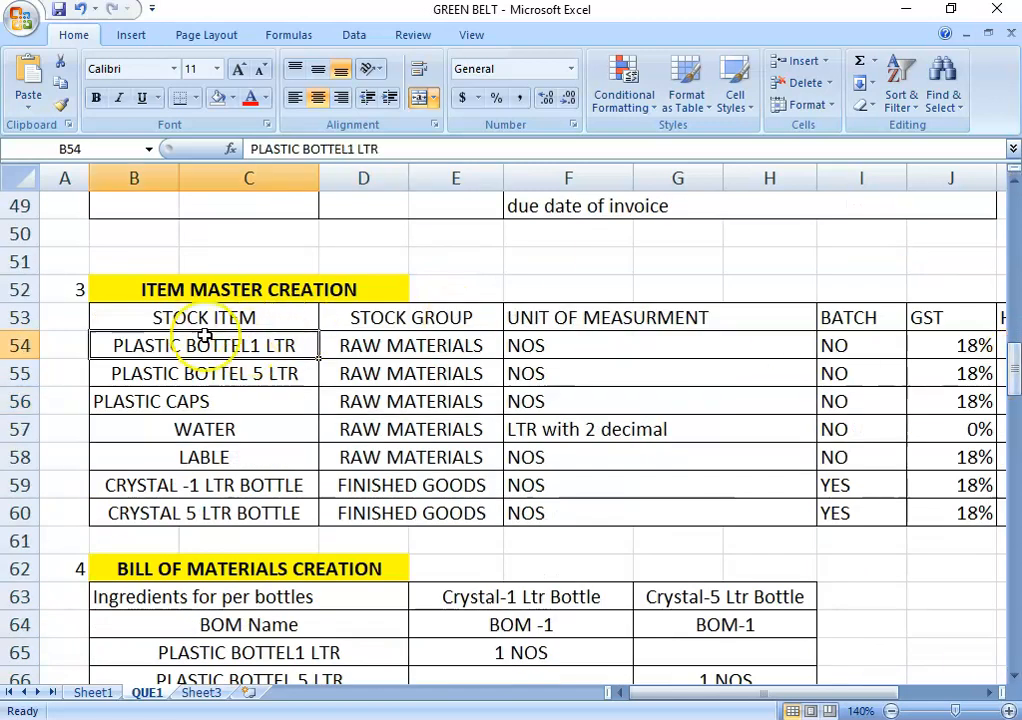
# Step: Return to TallyPrime and quit the blank ledger creation form
pyautogui.hotkey('alt', 'Tab')
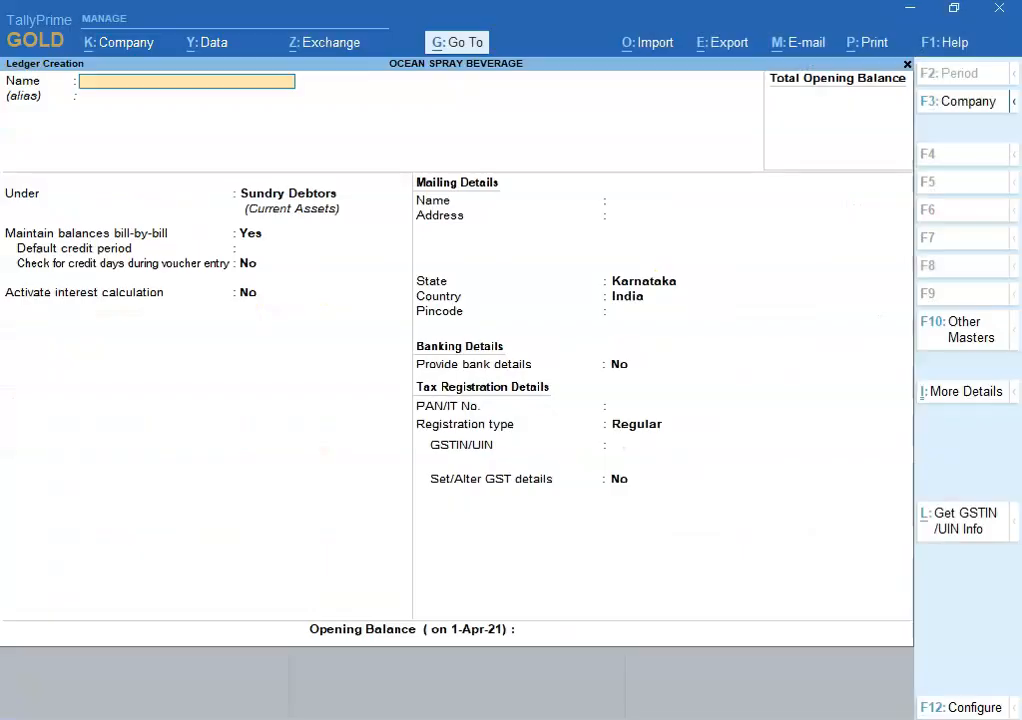
pyautogui.click(798, 506)
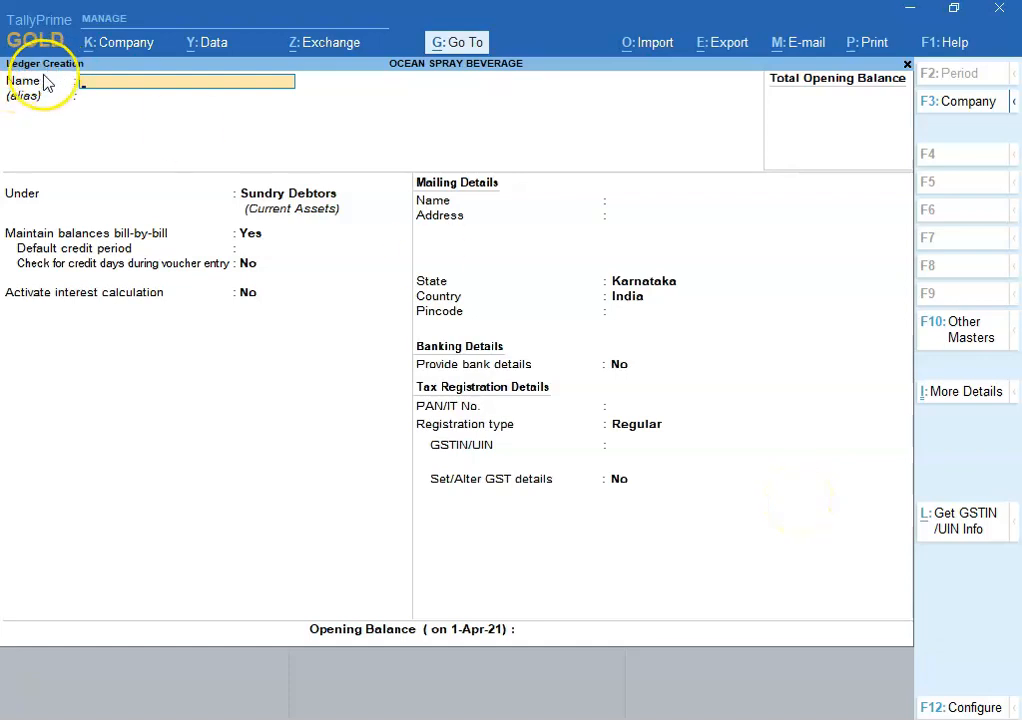
pyautogui.press('Escape')
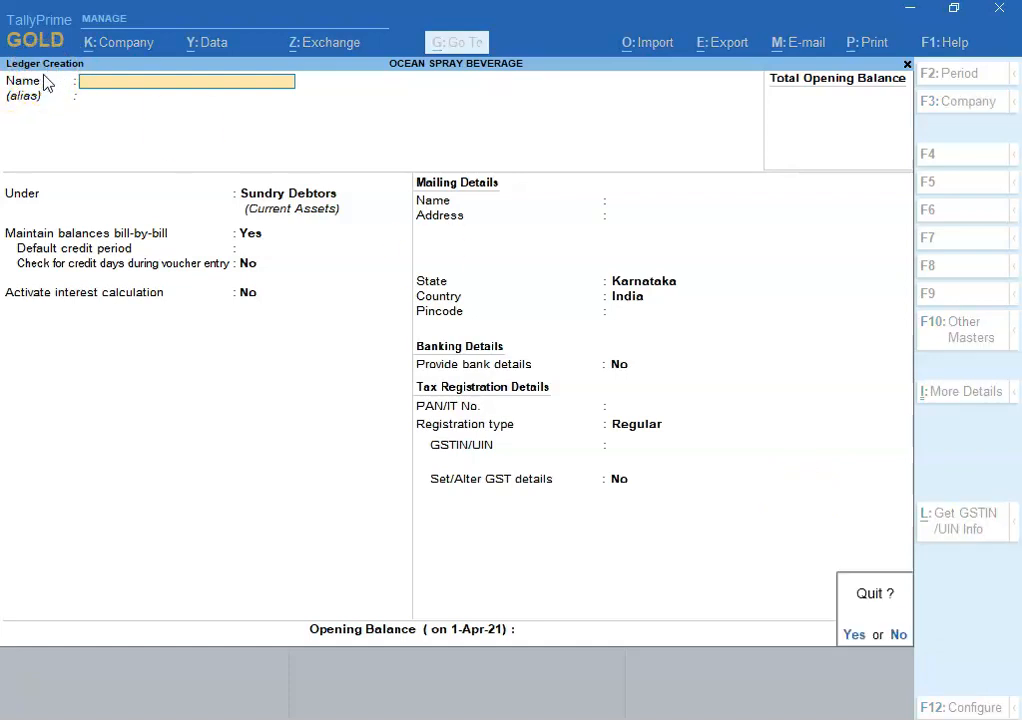
pyautogui.press('y')
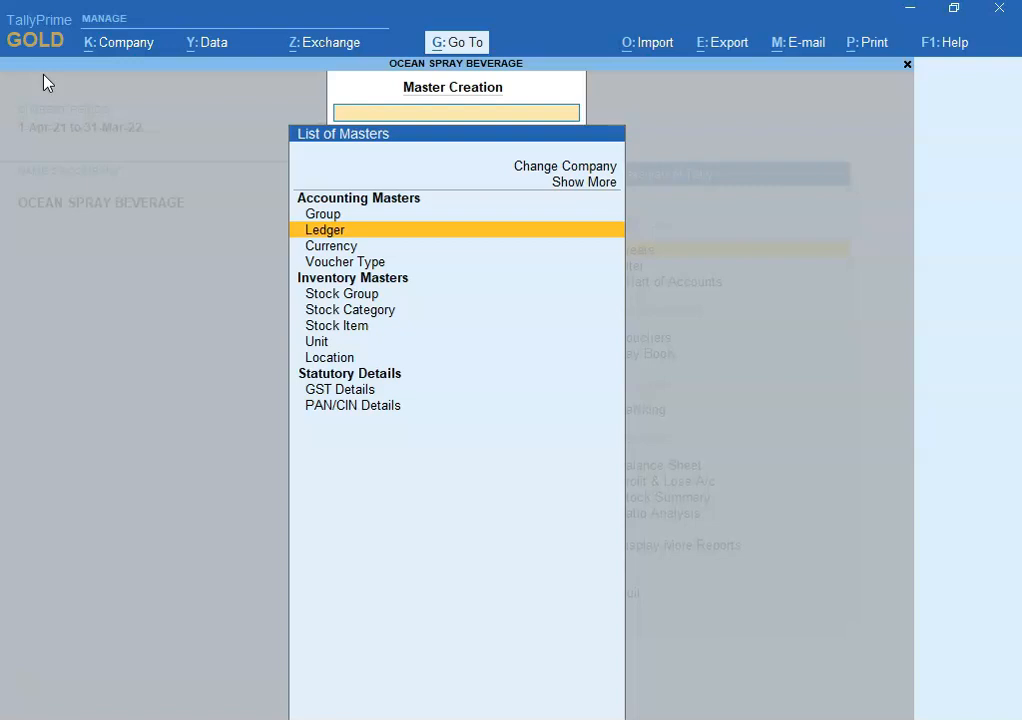
pyautogui.press('Down')
pyautogui.press('Down')
pyautogui.press('Down')
pyautogui.press('Down')
pyautogui.press('Down')
pyautogui.press('Down')
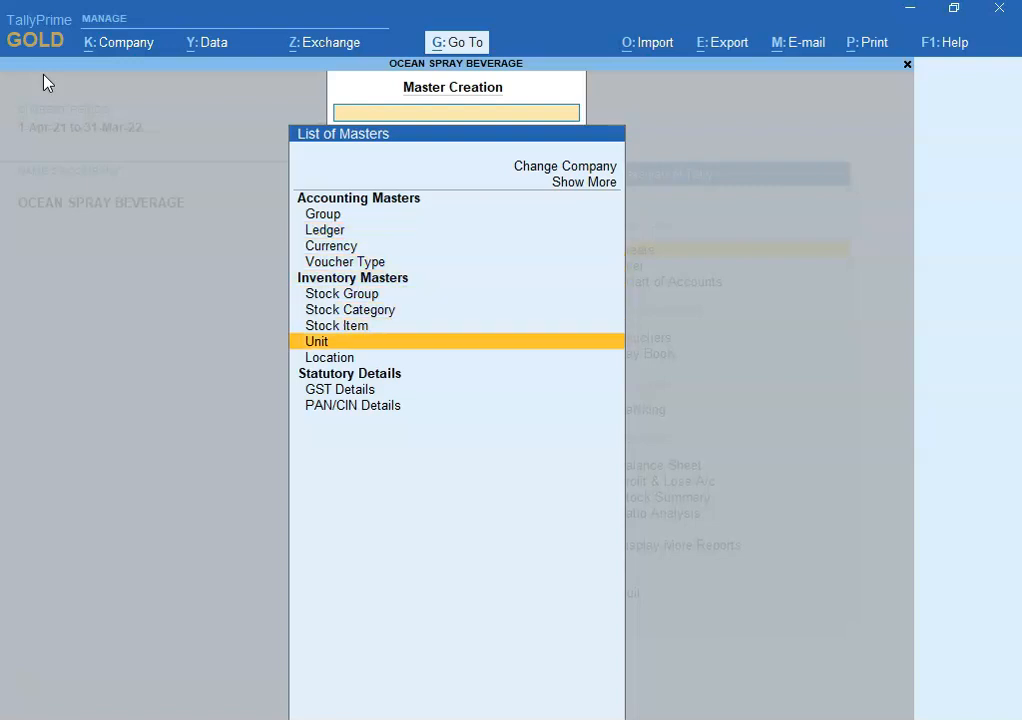
pyautogui.press('Return')
pyautogui.press('Escape')
pyautogui.press('Return')
pyautogui.press('Escape')
# Step: Check the master alteration list for existing units of measure, then return to the Gateway of Tally
pyautogui.press('Down')
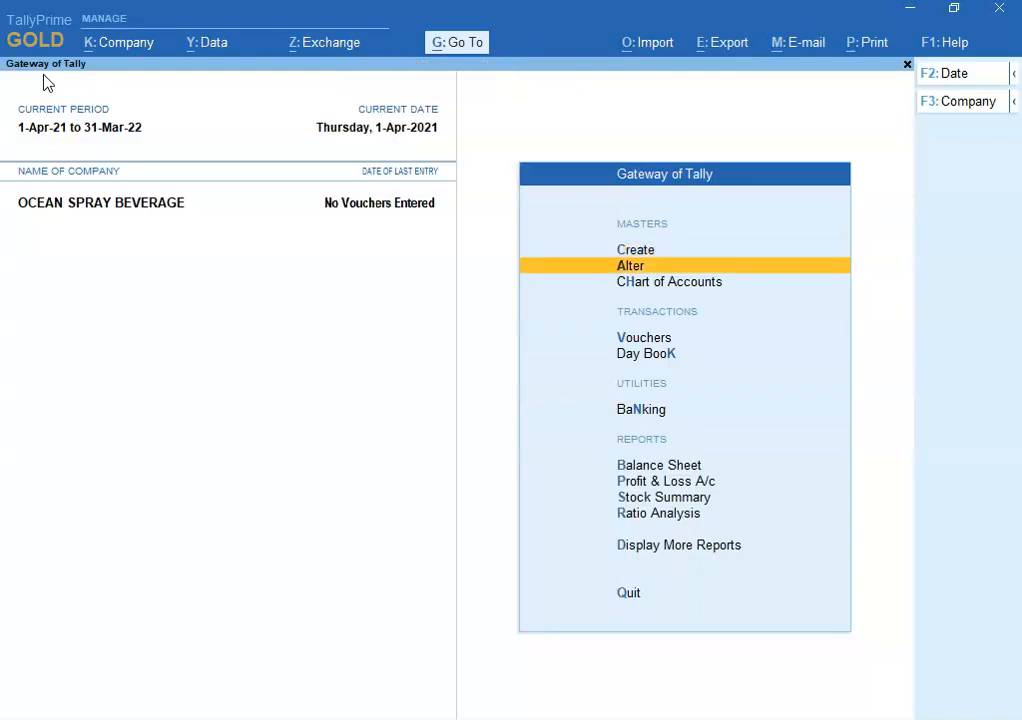
pyautogui.press('Return')
pyautogui.press('Down')
pyautogui.press('Down')
pyautogui.press('Down')
pyautogui.press('Down')
pyautogui.press('Down')
pyautogui.press('Down')
pyautogui.press('Down')
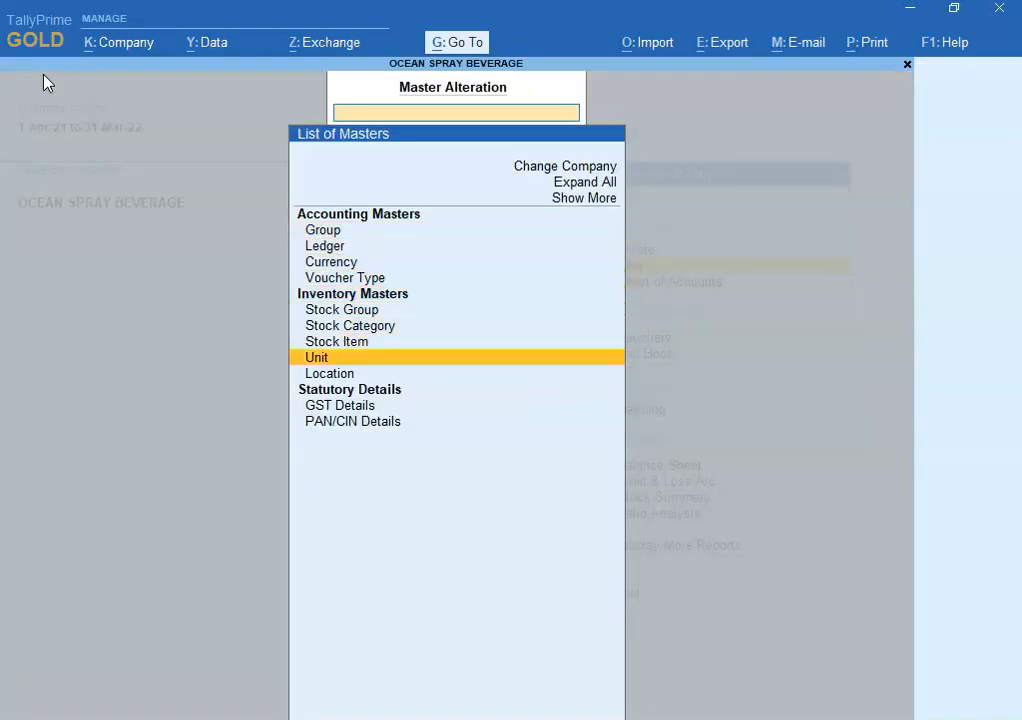
pyautogui.press('Return')
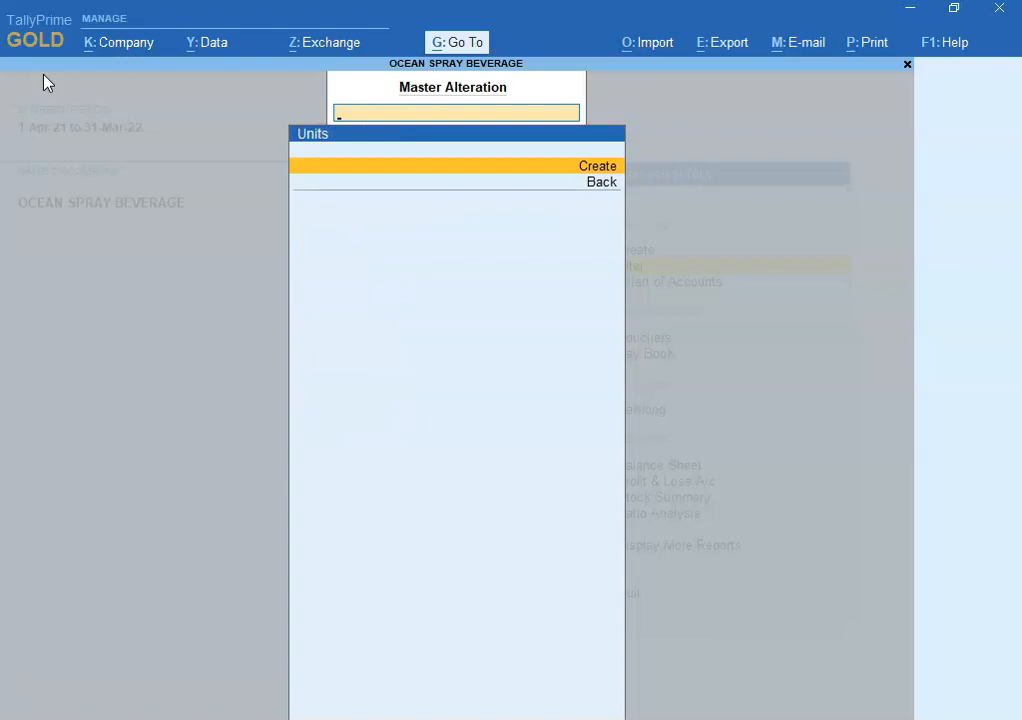
pyautogui.press('Escape')
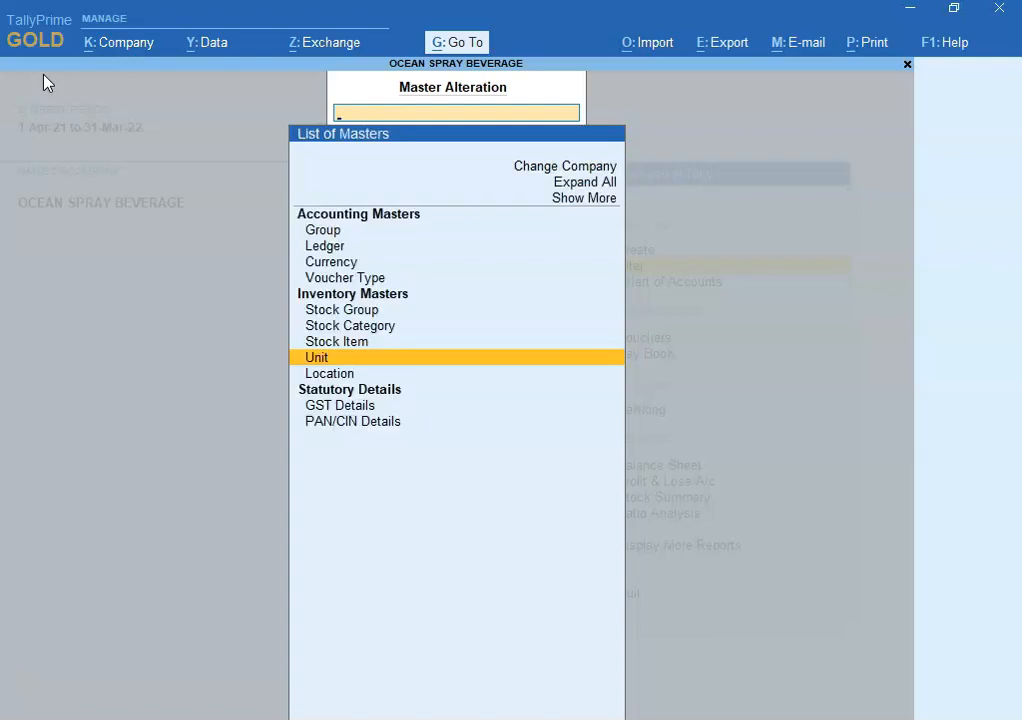
pyautogui.press('Escape')
# Step: Open the creation form for a new unit master
pyautogui.press('Up')
pyautogui.press('Return')
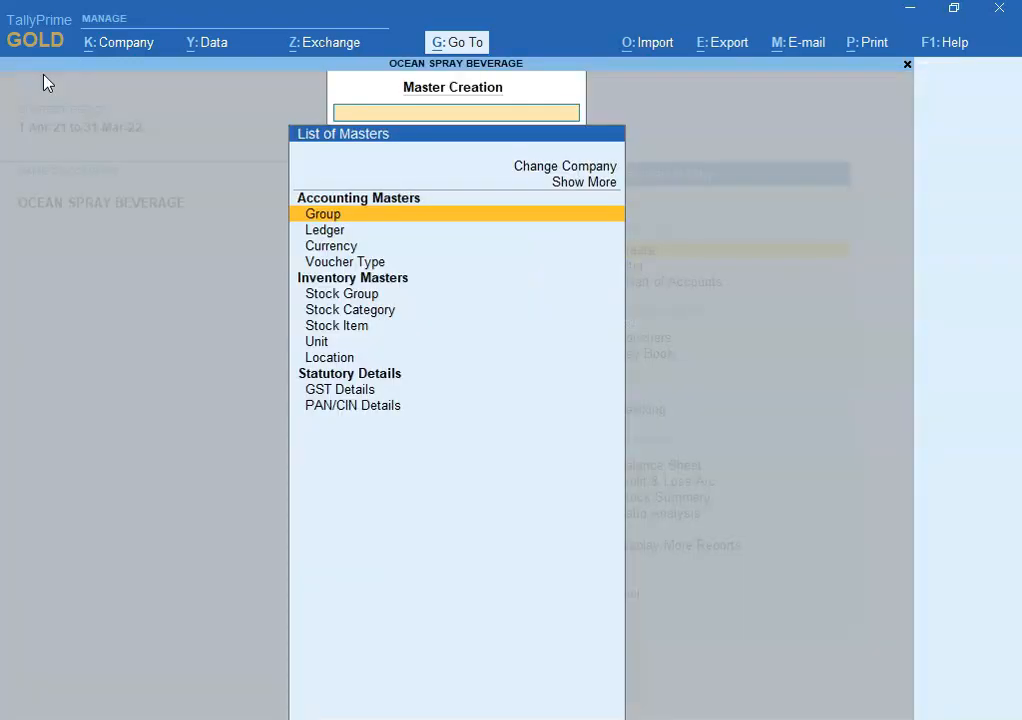
pyautogui.press('Down')
pyautogui.press('Down')
pyautogui.press('Down')
pyautogui.press('Down')
pyautogui.press('Down')
pyautogui.press('Down')
pyautogui.press('Down')
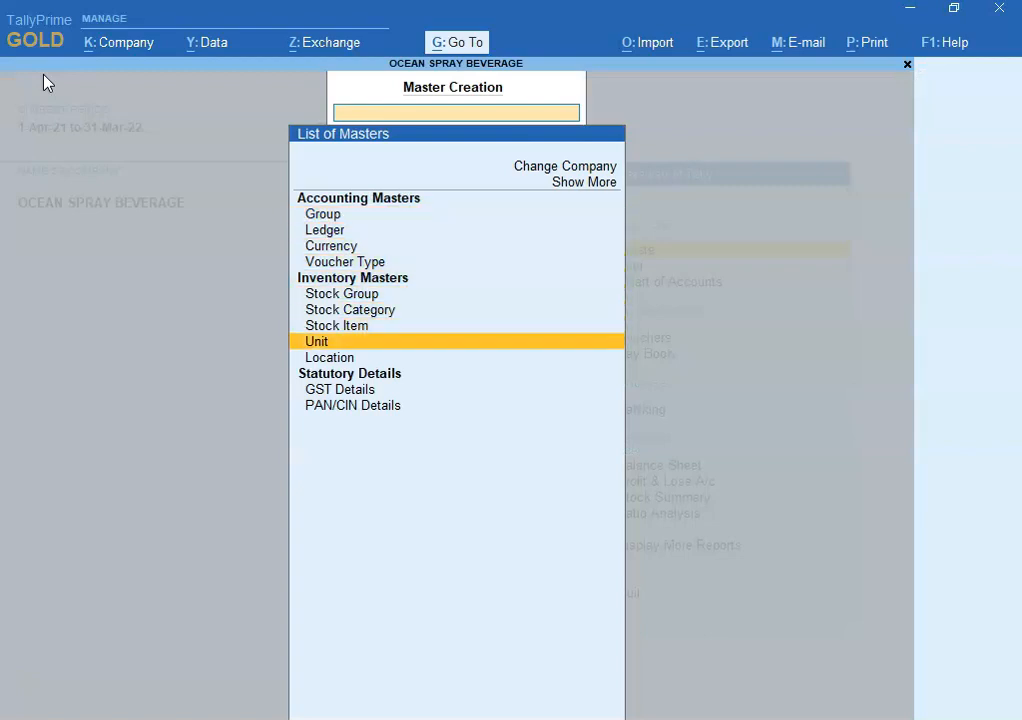
pyautogui.press('Return')
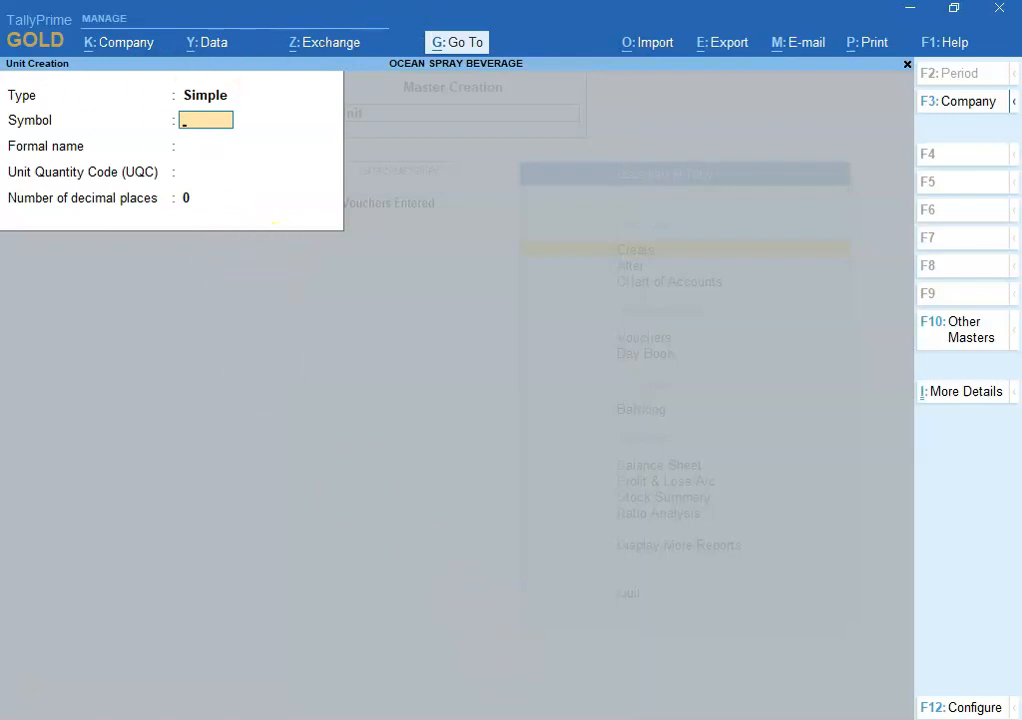
# Step: Switch to Excel and check the units of measurement and batch settings in the Item Master Creation table
pyautogui.moveTo(527, 719)
pyautogui.click(540, 695)
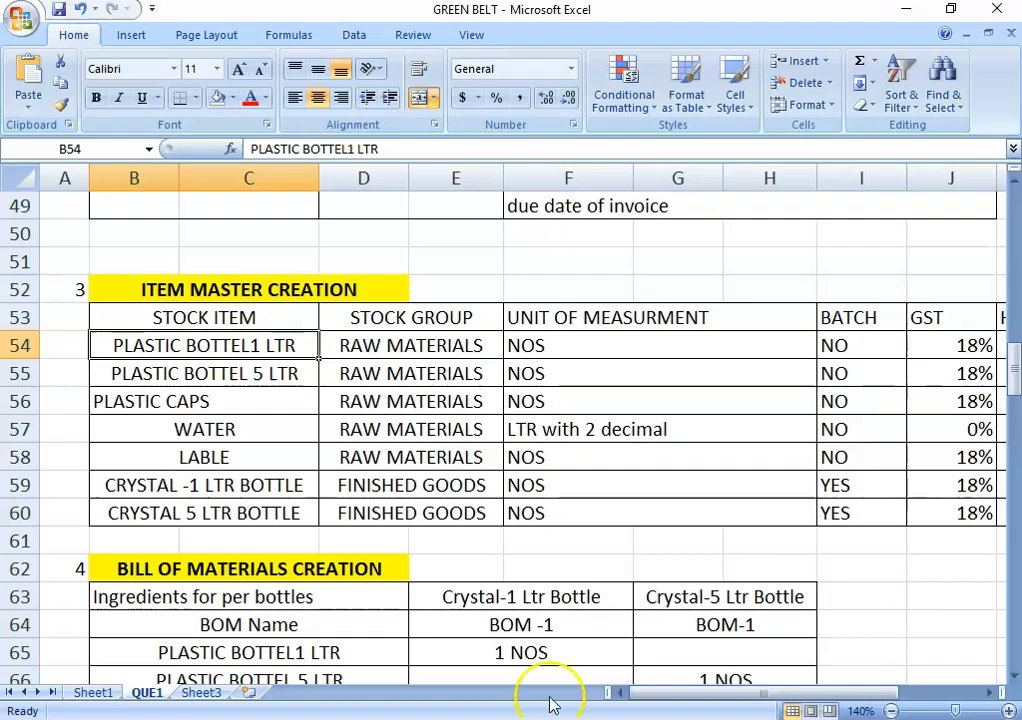
pyautogui.click(868, 345)
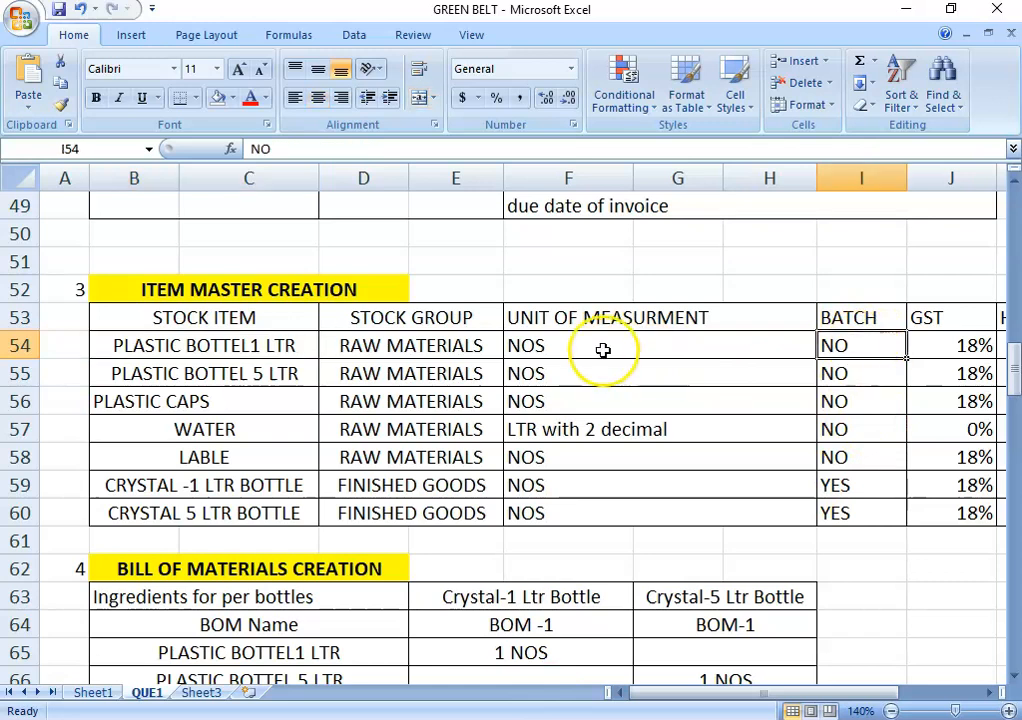
pyautogui.click(592, 345)
pyautogui.click(585, 429)
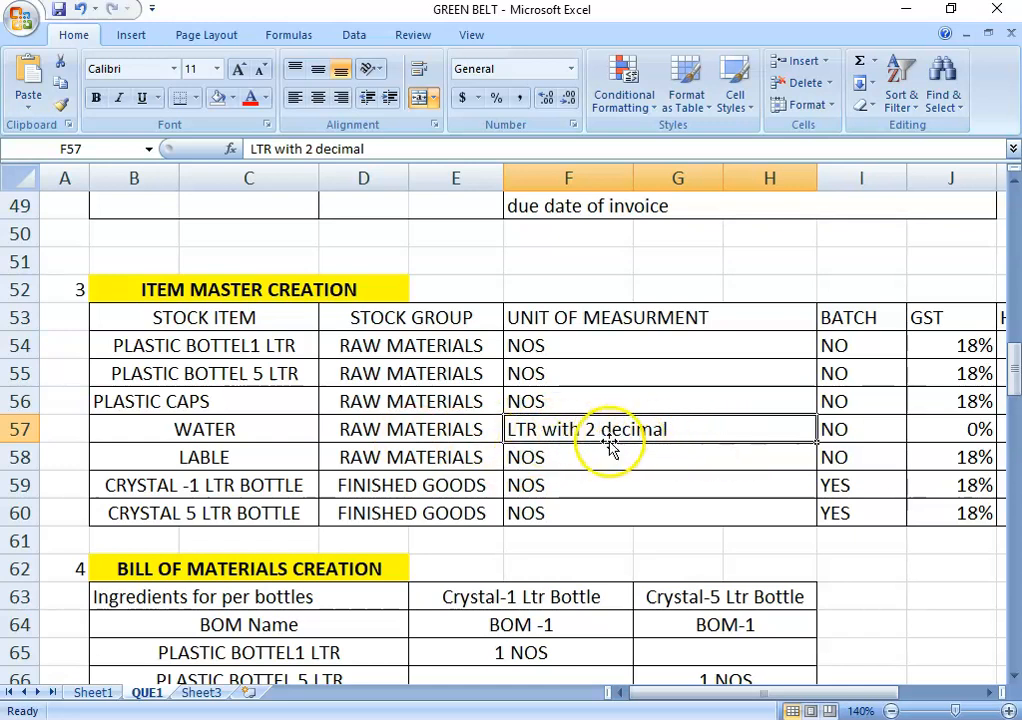
pyautogui.moveTo(826, 694); pyautogui.dragTo(735, 702)
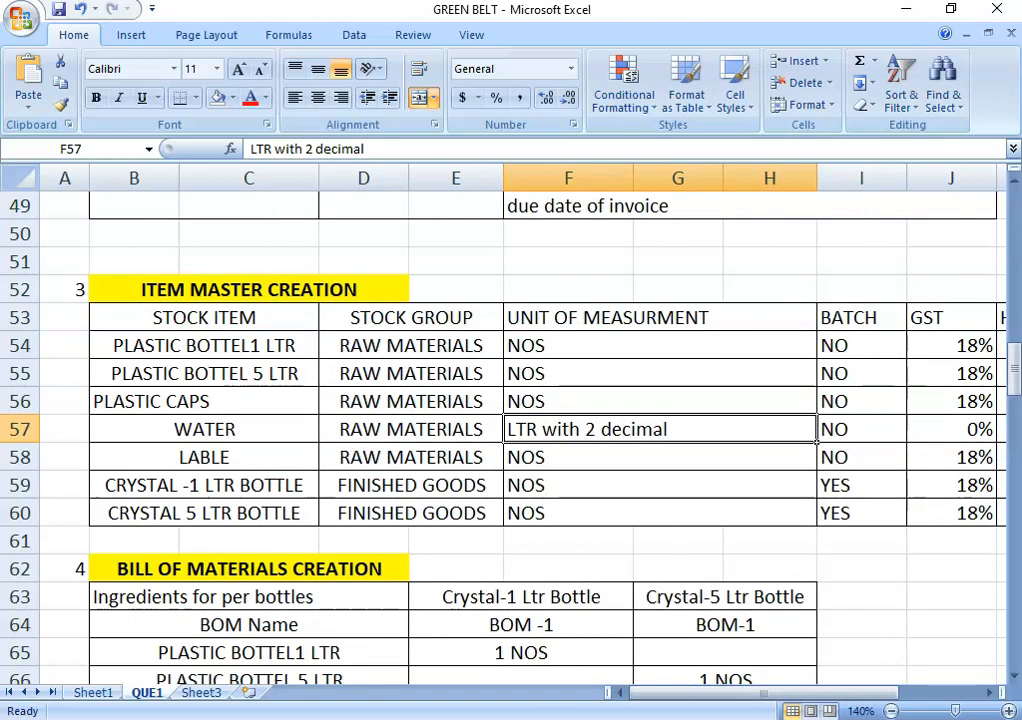
# Step: Return to TallyPrime and create the unit NOS with formal name NUMBERS, UQC NOS-NUMBERS and 0 decimal places
pyautogui.hotkey('alt', 'Tab')
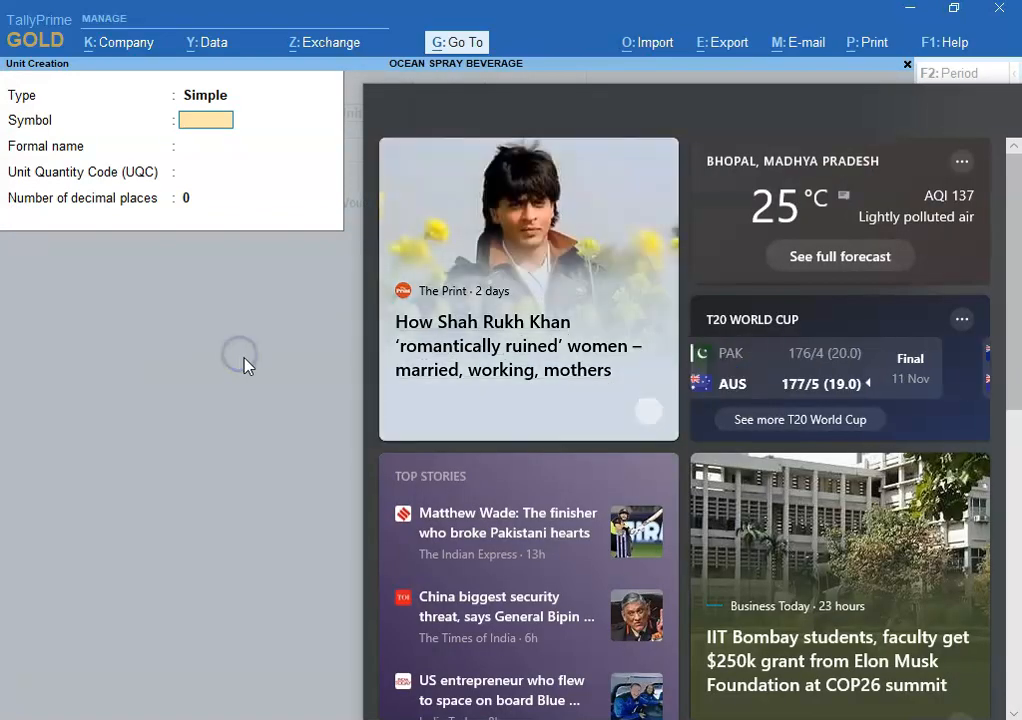
pyautogui.click(243, 365)
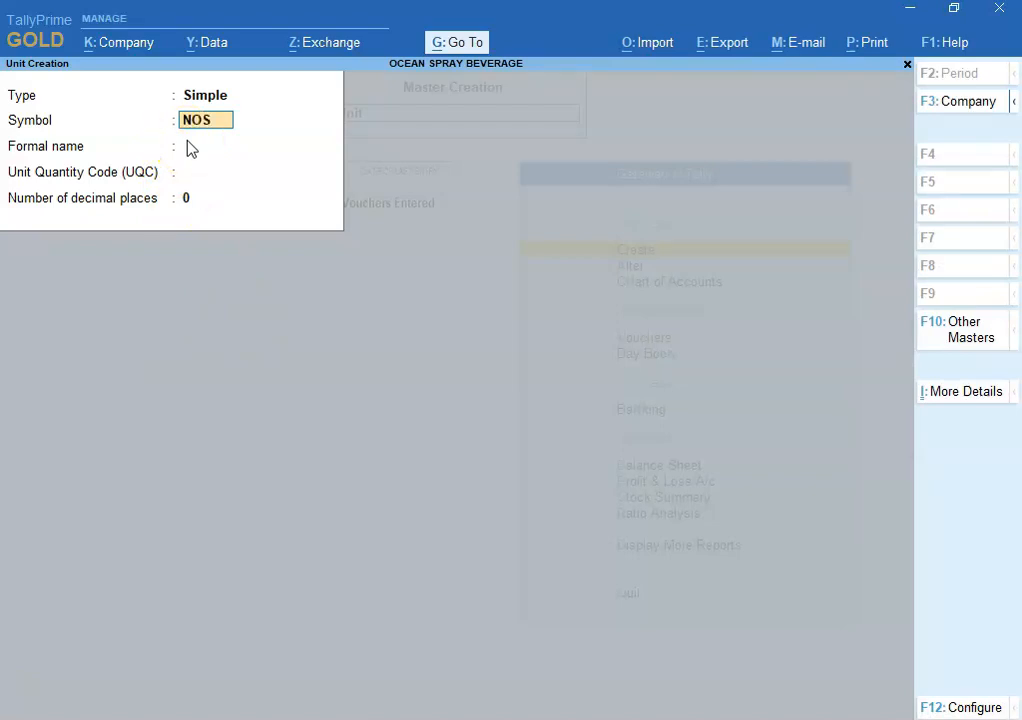
pyautogui.press('Return')
pyautogui.write('NUMBERS')
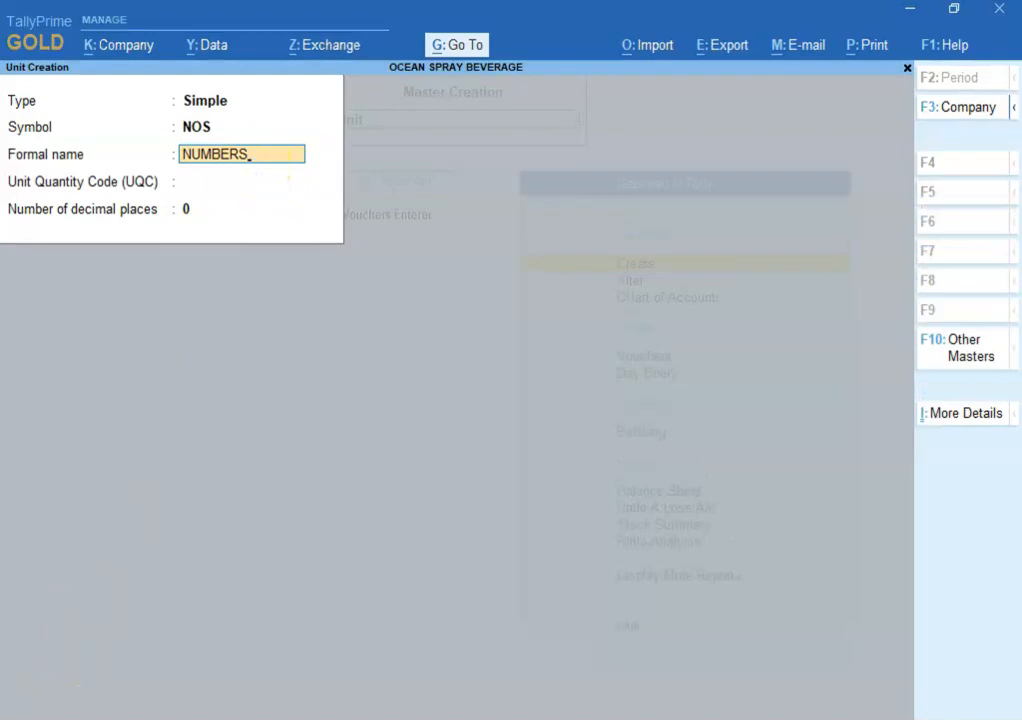
pyautogui.press('Return')
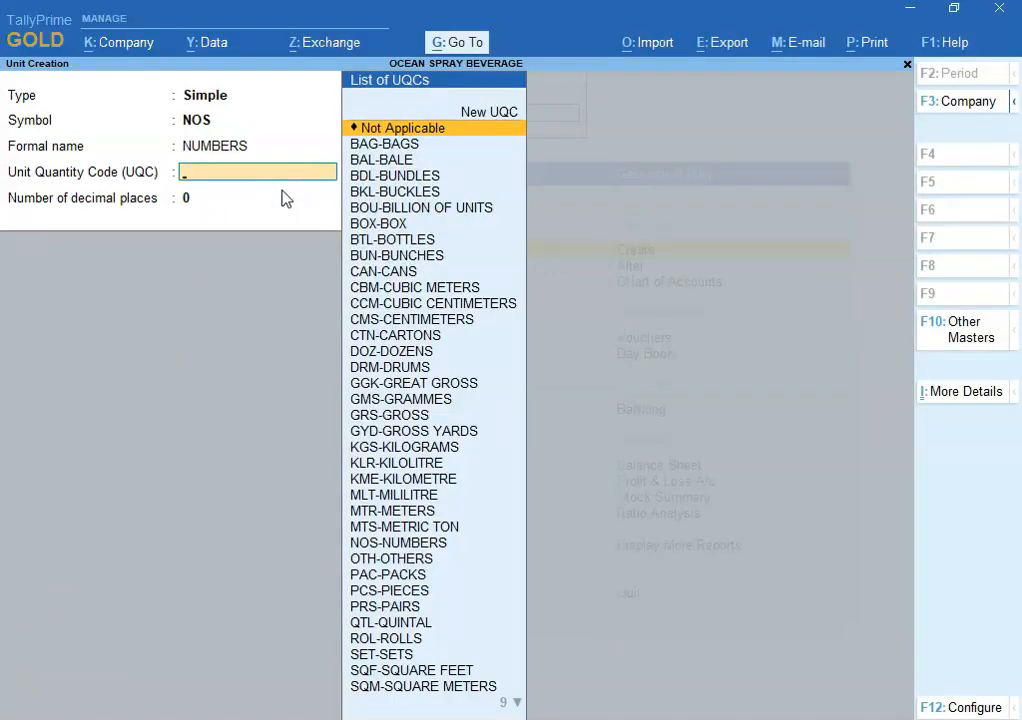
pyautogui.write('N')
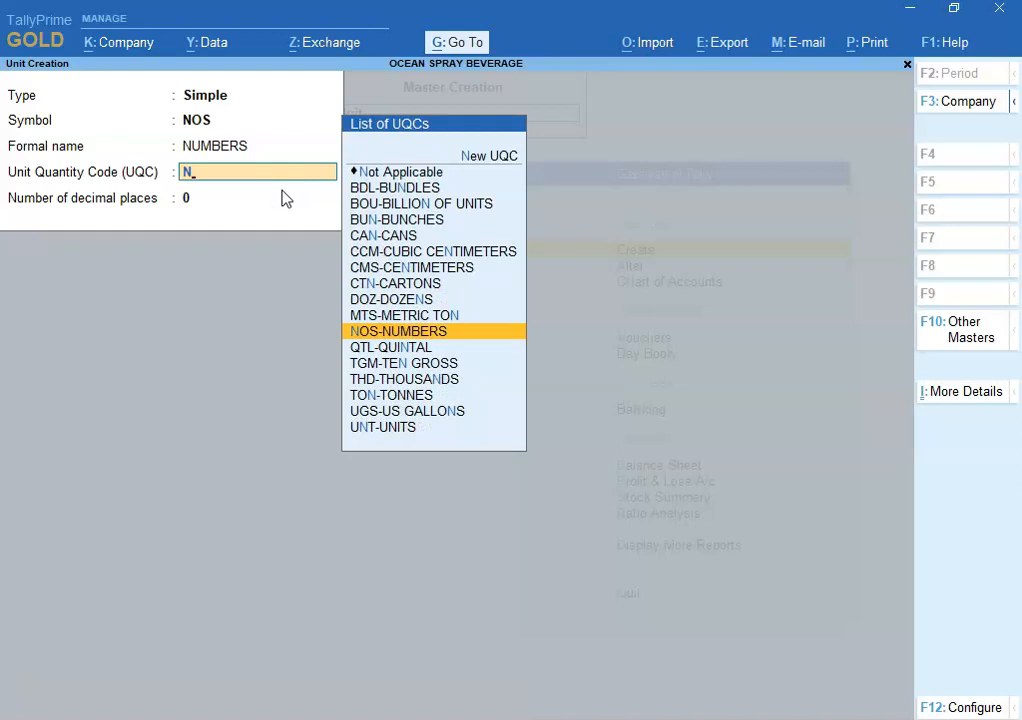
pyautogui.press('Return')
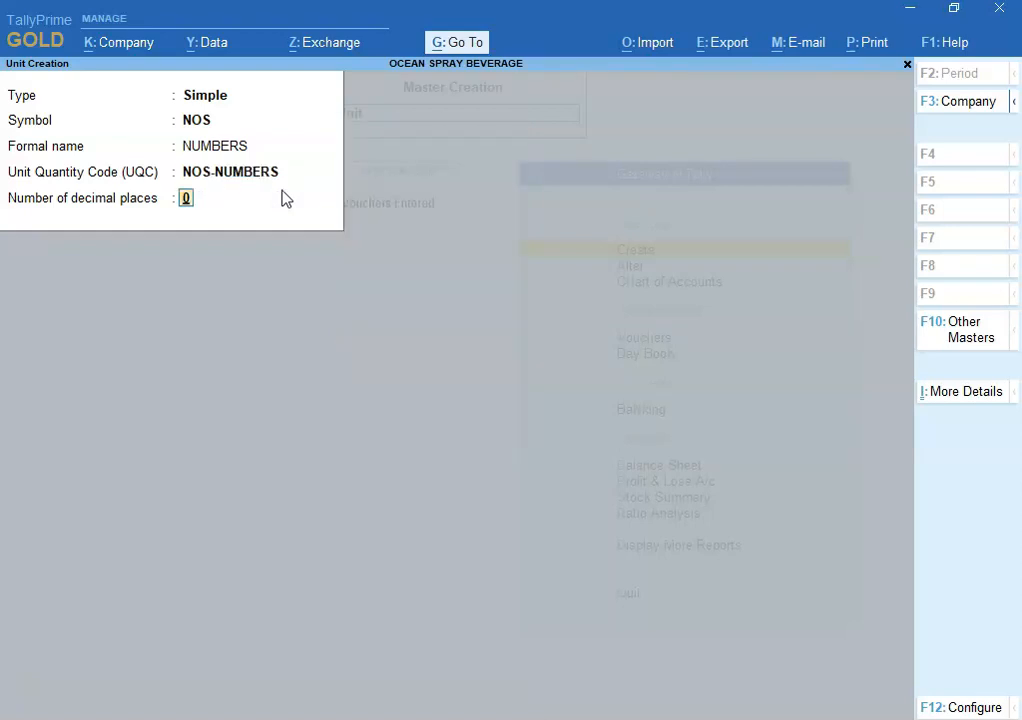
pyautogui.press('Return')
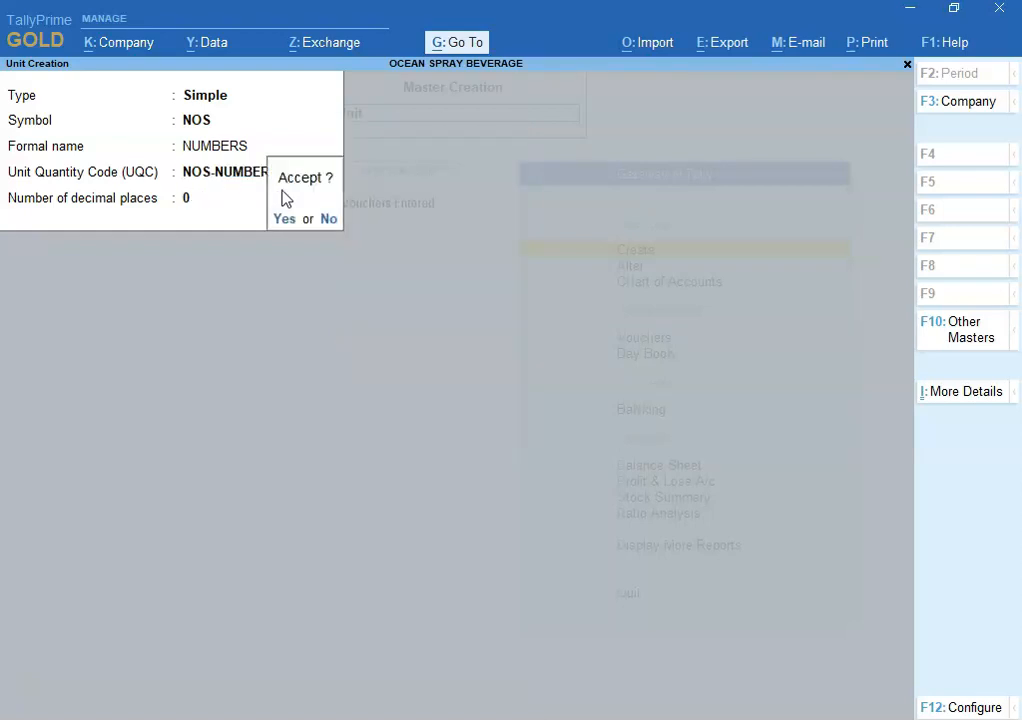
pyautogui.press('Return')
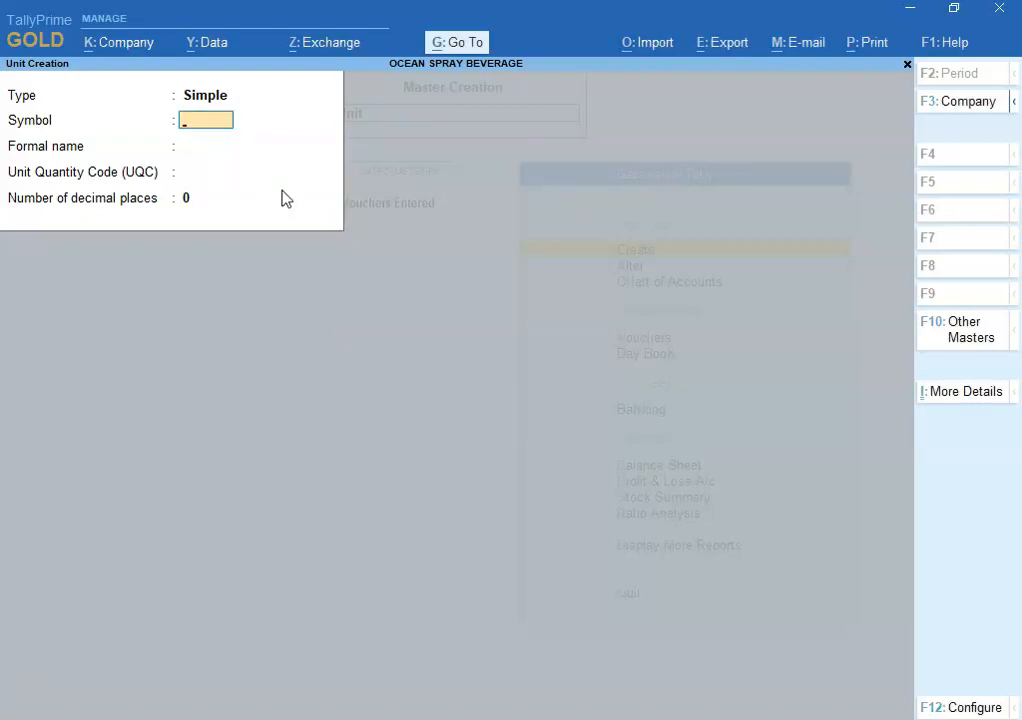
# Step: Enter LTR as the symbol and LITERS as the formal name of a second simple unit
pyautogui.write('LTR')
pyautogui.press('Return')
pyautogui.write('LITERS')
pyautogui.press('Return')
# Step: Look through the unit quantity codes for a litre option and assign KLR-KILOLITRE to the LTR unit
pyautogui.write('K')
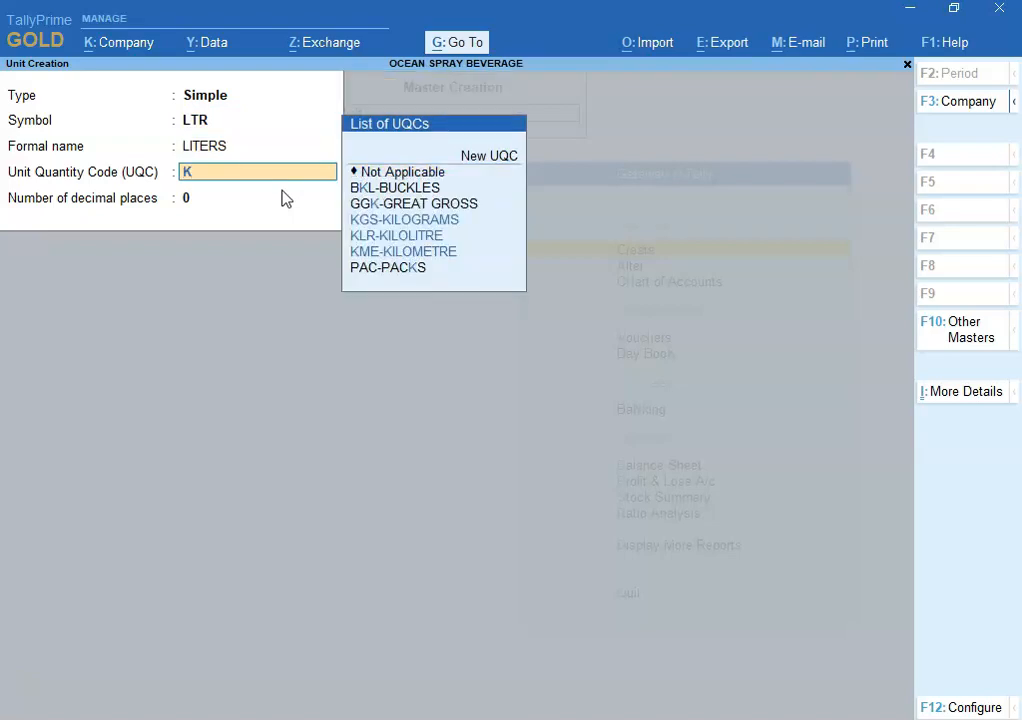
pyautogui.press('Down')
pyautogui.press('Down')
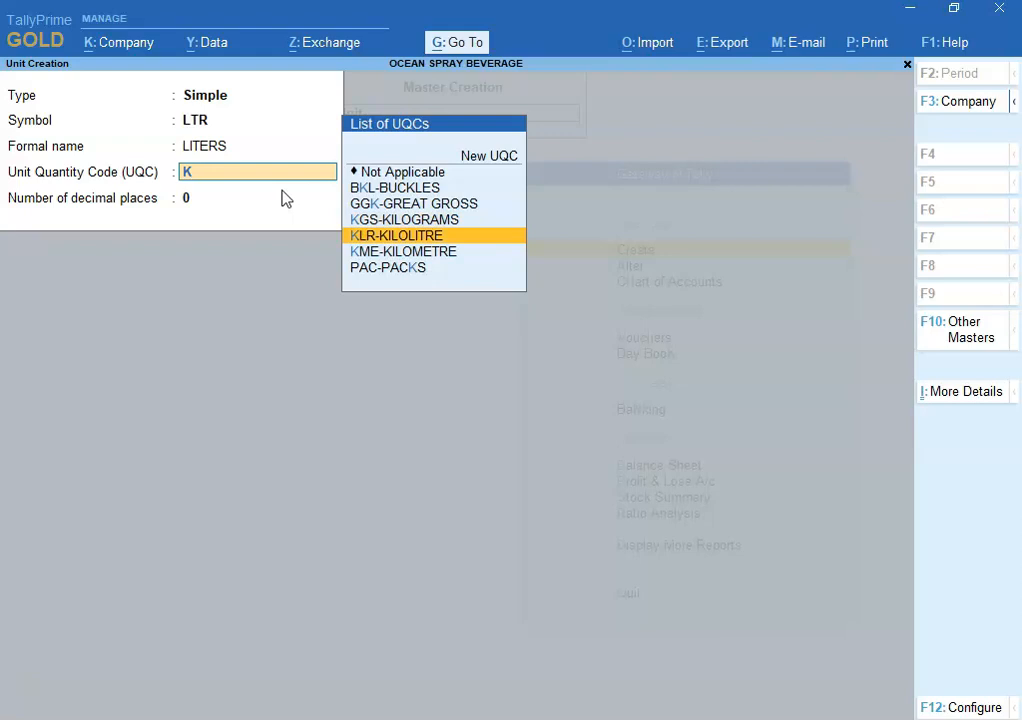
pyautogui.press('BackSpace')
pyautogui.write('L')
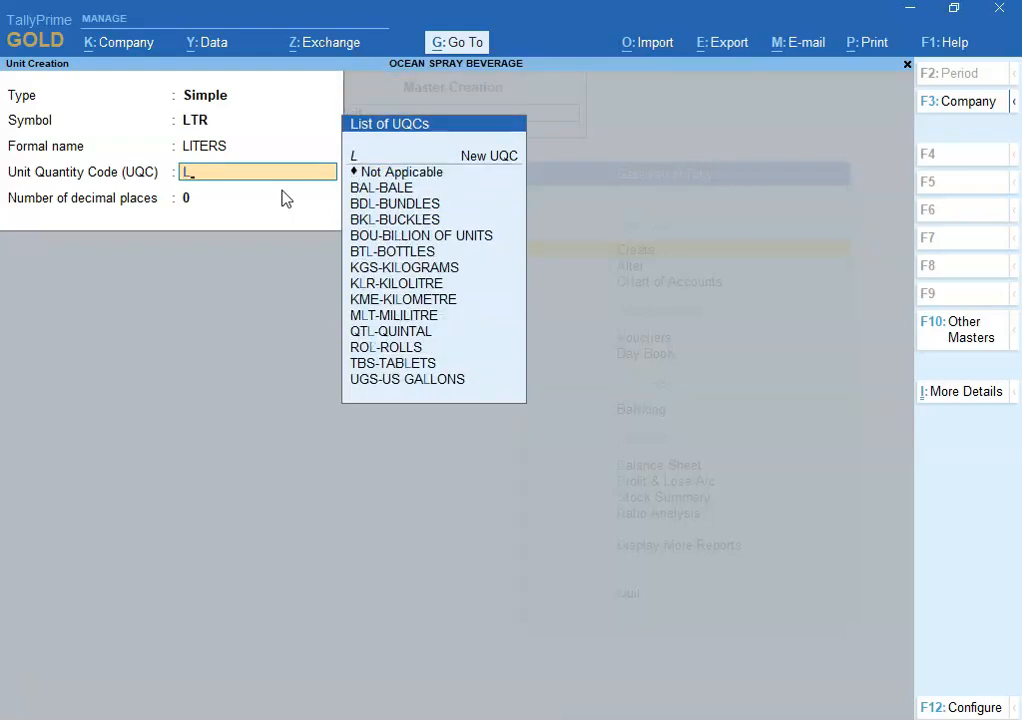
pyautogui.write('T')
pyautogui.press('BackSpace')
pyautogui.press('Down')
pyautogui.press('Down')
pyautogui.press('Down')
pyautogui.press('Down')
pyautogui.press('Down')
pyautogui.press('Down')
pyautogui.press('Down')
pyautogui.press('Down')
pyautogui.press('Down')
pyautogui.press('Down')
pyautogui.press('Up')
pyautogui.press('Up')
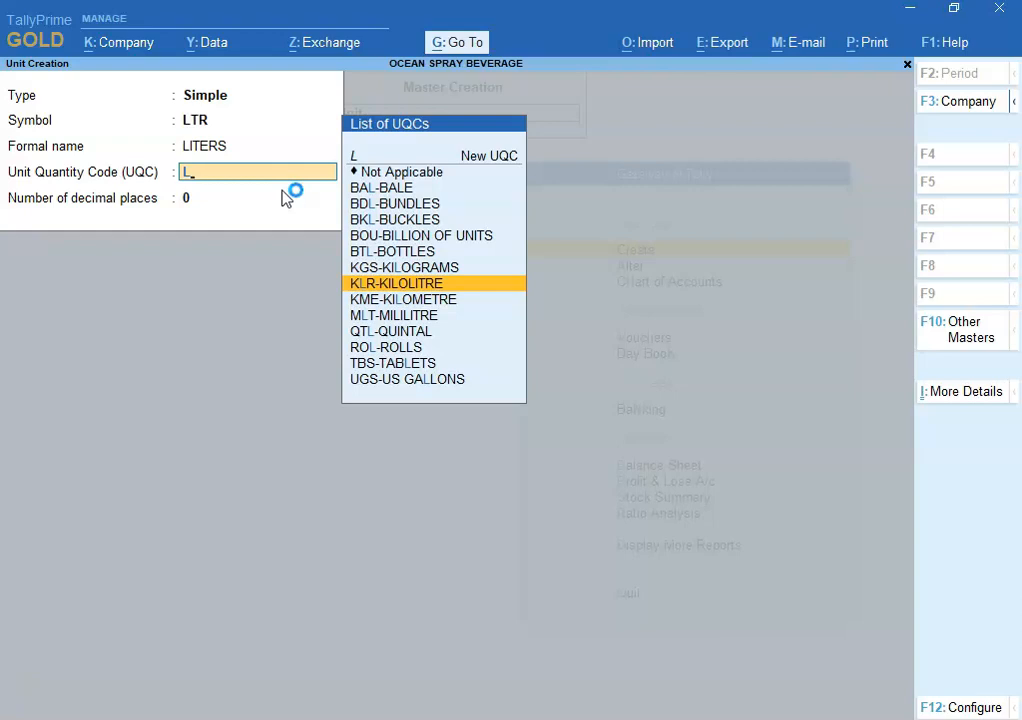
pyautogui.press('Return')
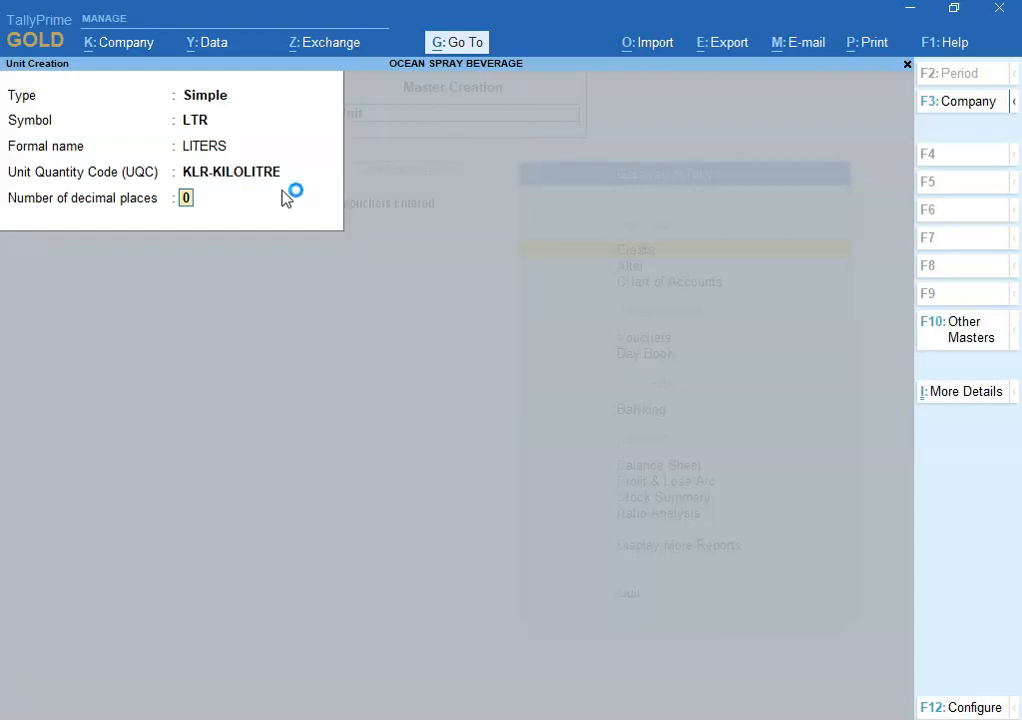
# Step: Give the LTR unit 2 decimal places, save it and leave unit creation
pyautogui.write('2')
pyautogui.press('Return')
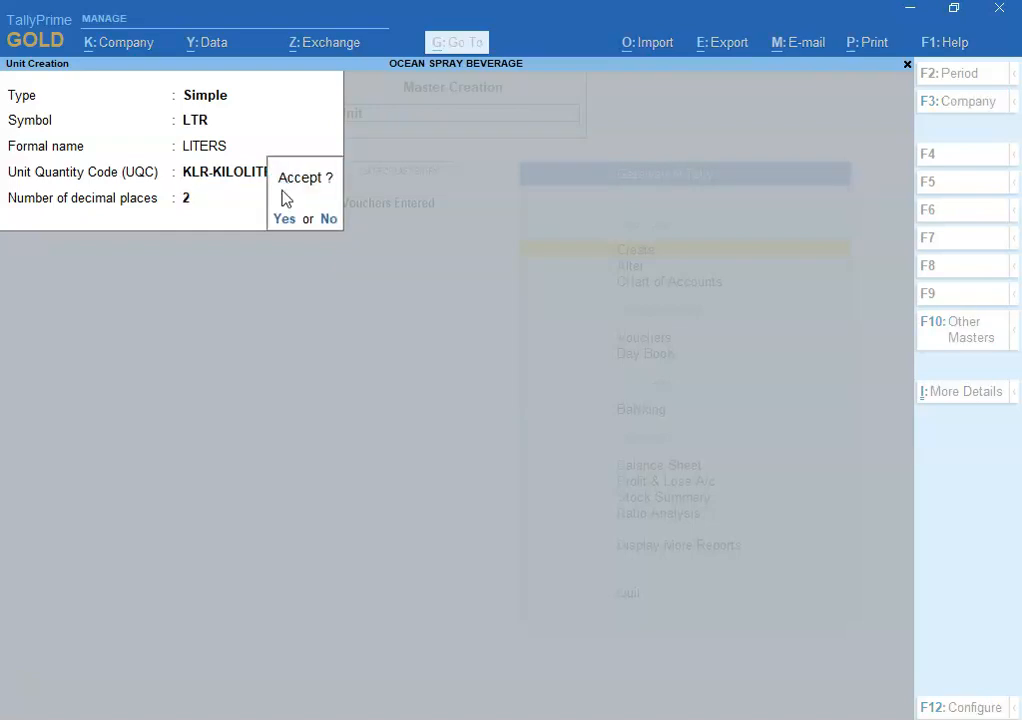
pyautogui.press('Return')
pyautogui.press('Escape')
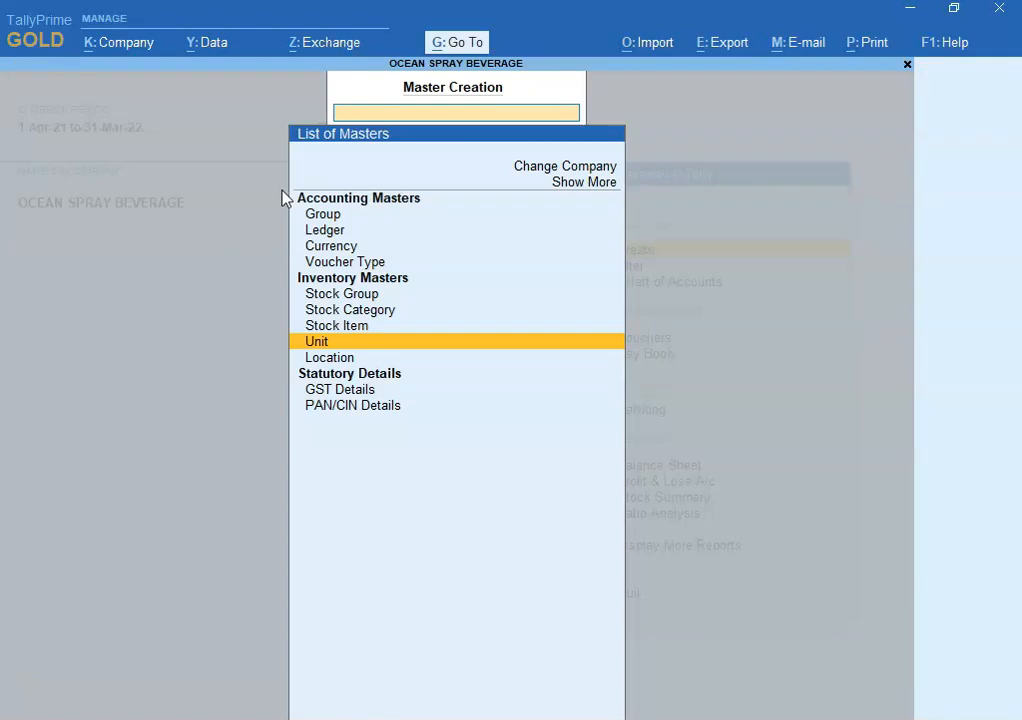
# Step: Start a new stock item named PLASTIC BOTTEL1 LTR, copying the name from the Item Master Creation table in Excel
pyautogui.press('Up')
pyautogui.press('Return')
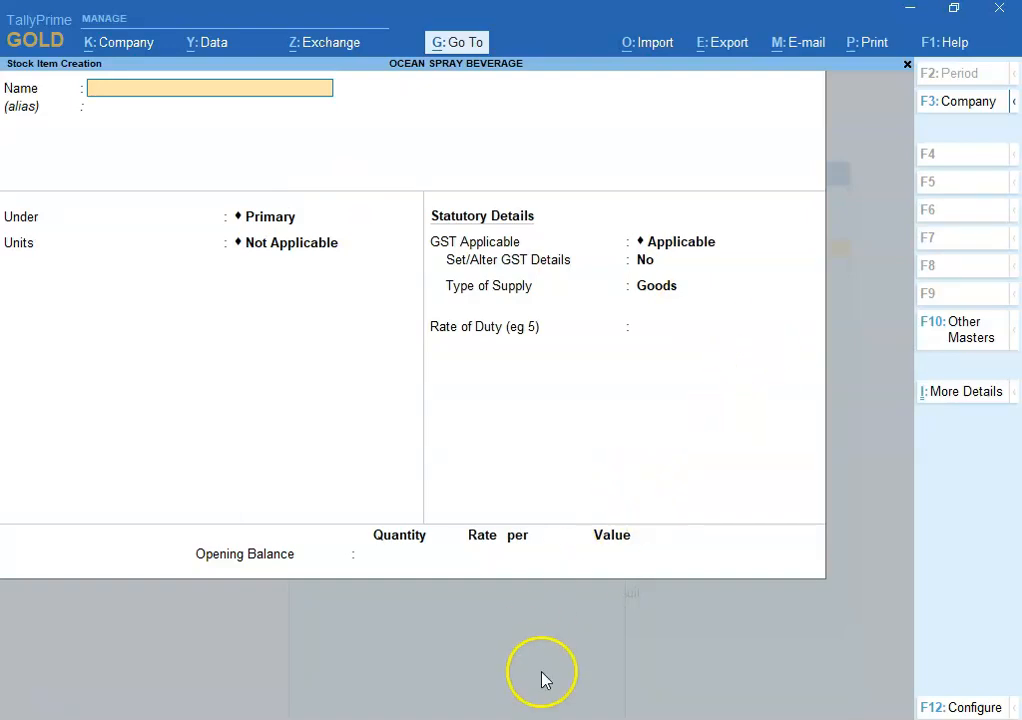
pyautogui.hotkey('alt', 'Tab')
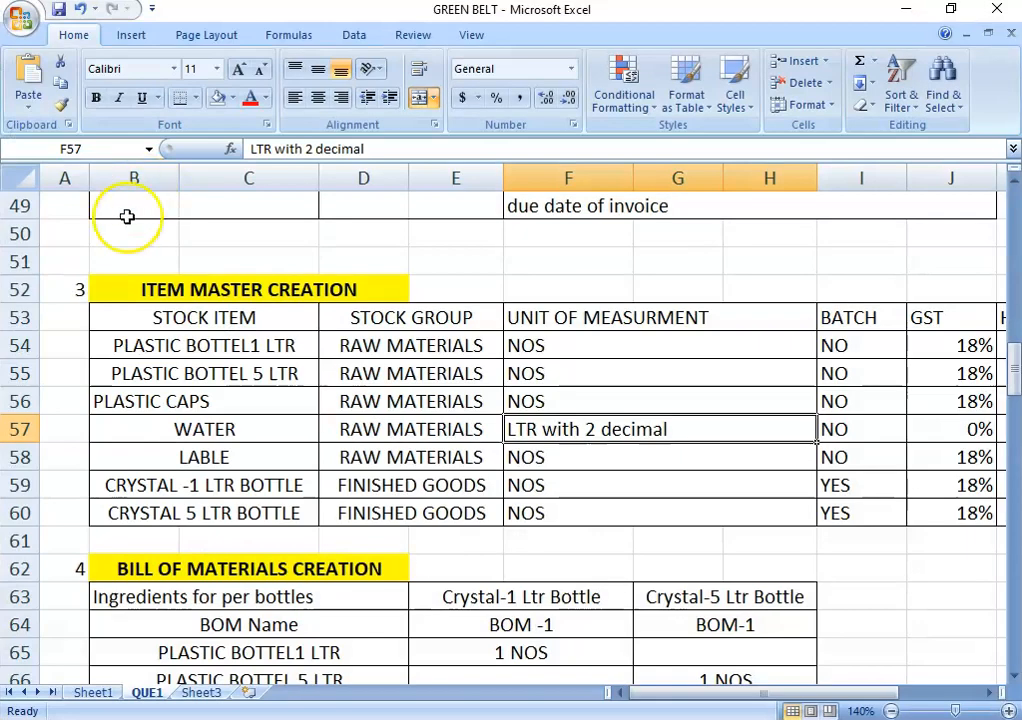
pyautogui.click(189, 345)
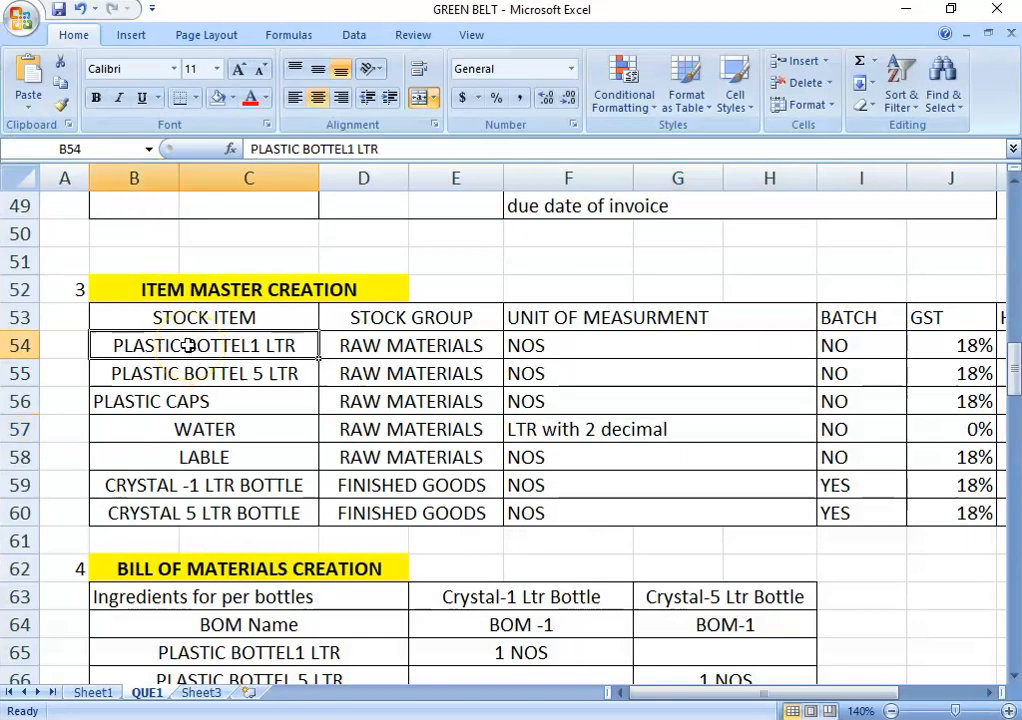
pyautogui.hotkey('ctrl', 'c')
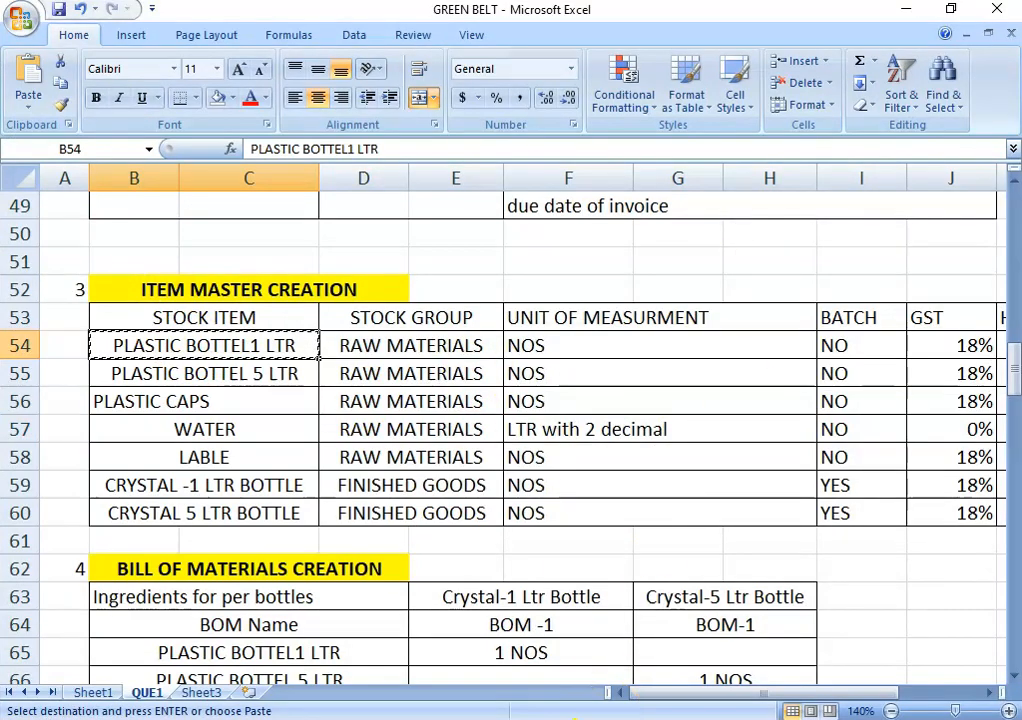
pyautogui.hotkey('alt', 'Tab')
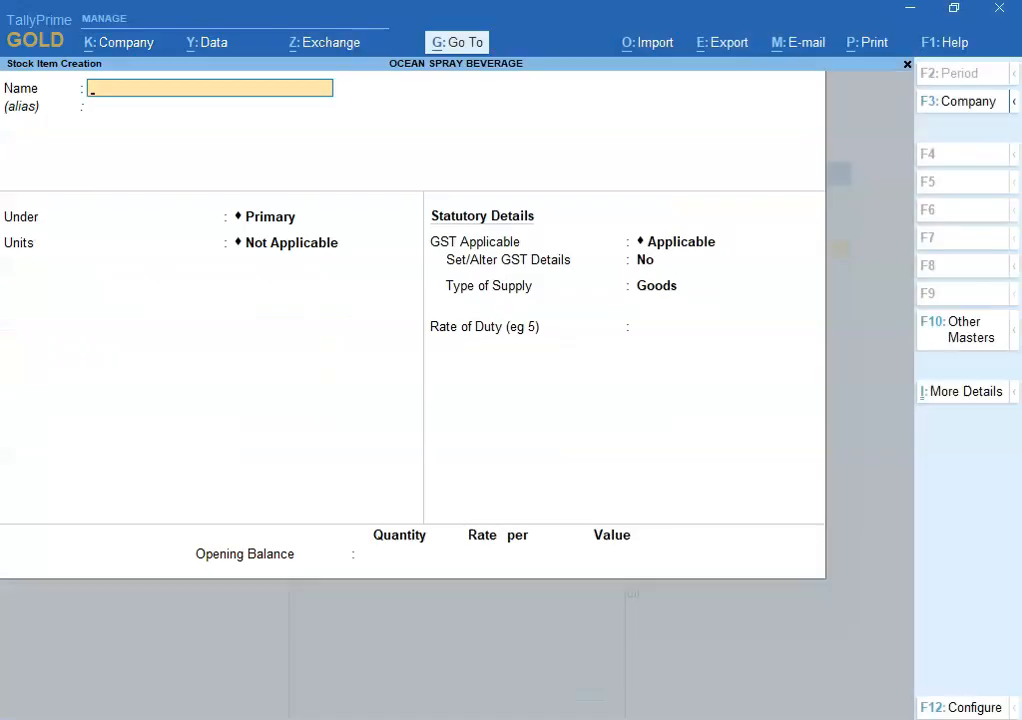
pyautogui.hotkey('ctrl', 'v')
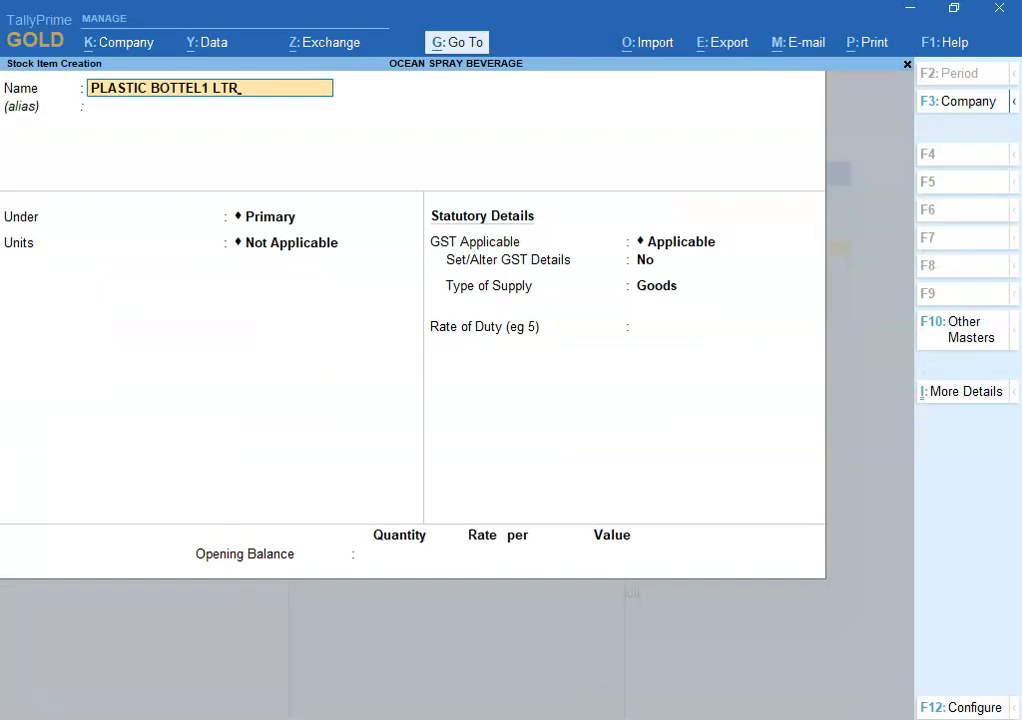
pyautogui.press('Return')
pyautogui.press('Return')
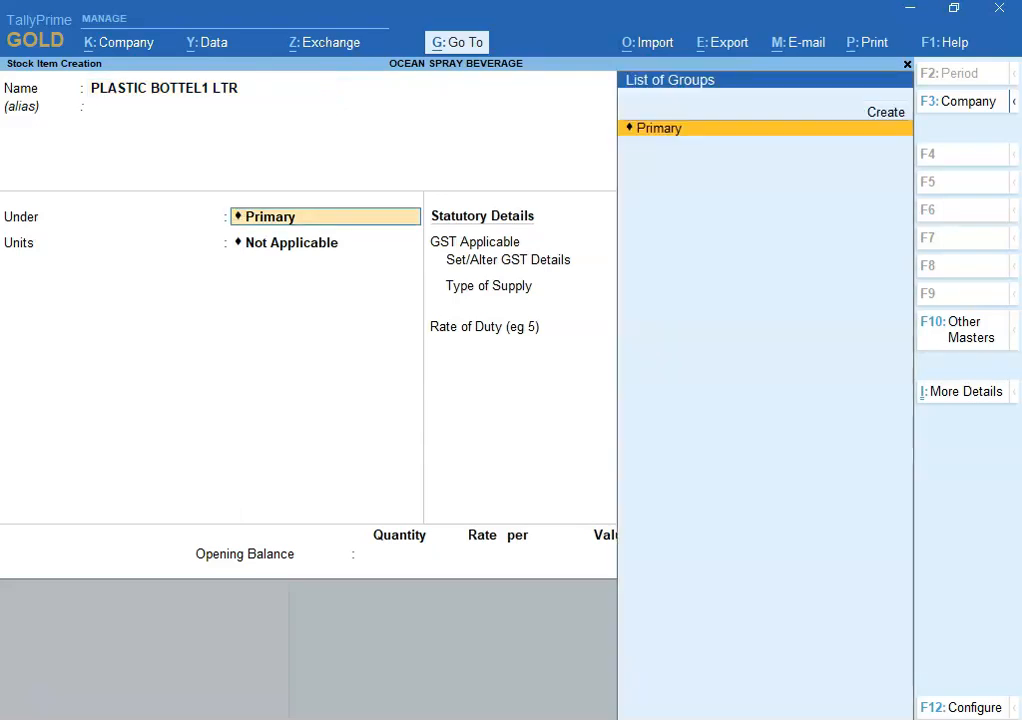
# Step: Create the stock group RAW MATERIAL under Primary with item quantities added, and assign the stock item to it
pyautogui.hotkey('alt', 'Tab')
pyautogui.hotkey('alt', 'Tab')
pyautogui.press('Up')
pyautogui.press('Return')
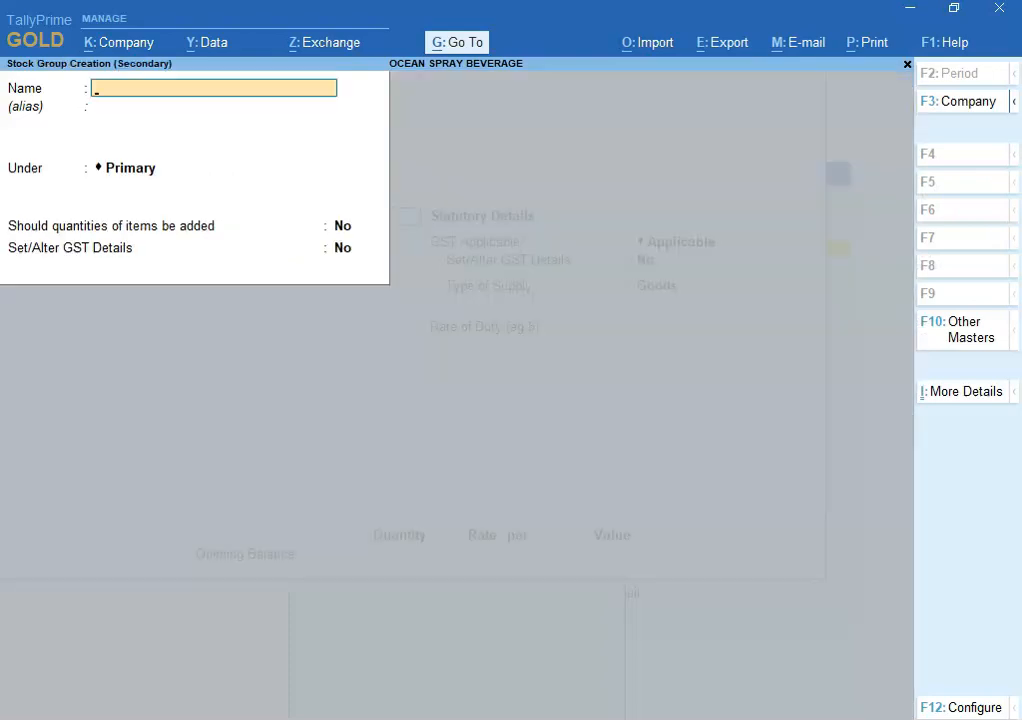
pyautogui.write('RAW MATERI')
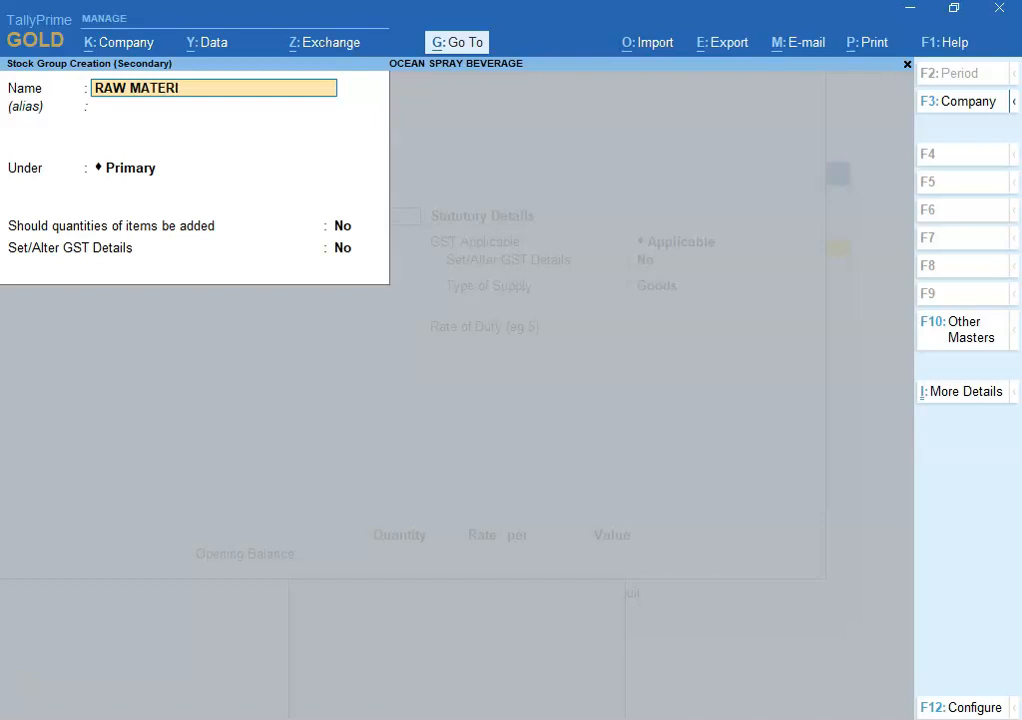
pyautogui.write('AL')
pyautogui.press('Return')
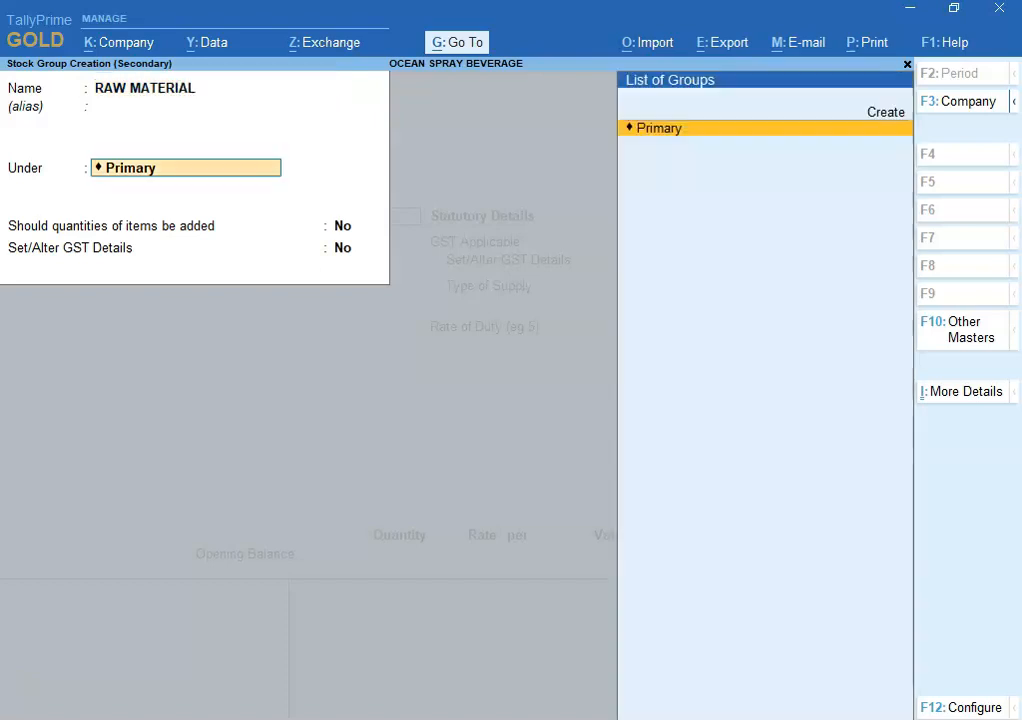
pyautogui.press('Return')
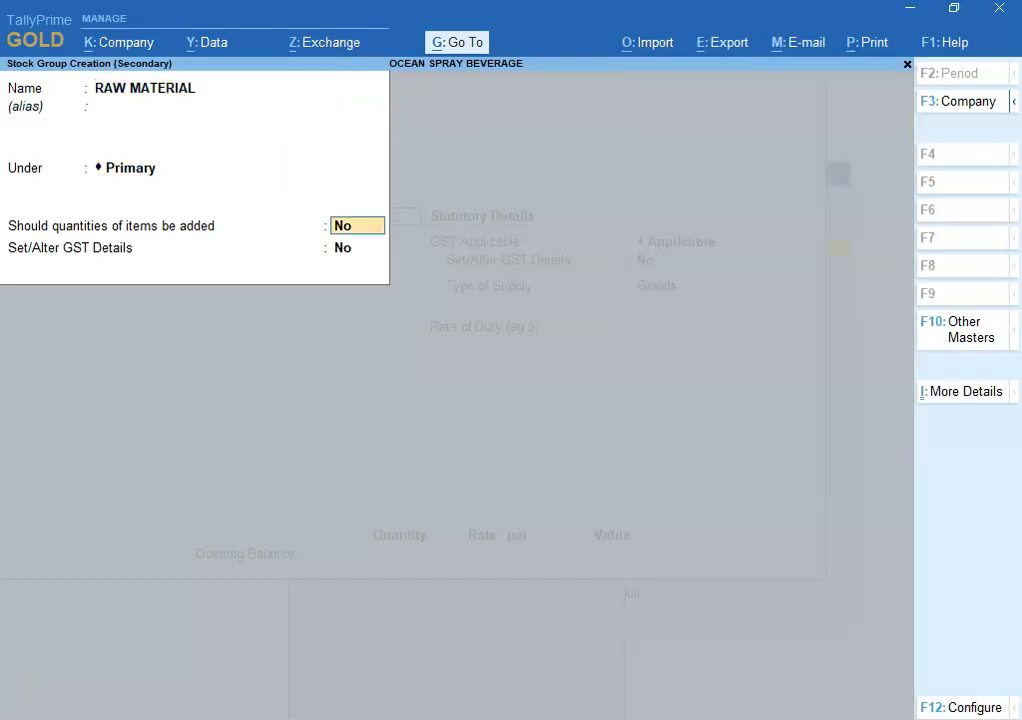
pyautogui.press('y')
pyautogui.press('Return')
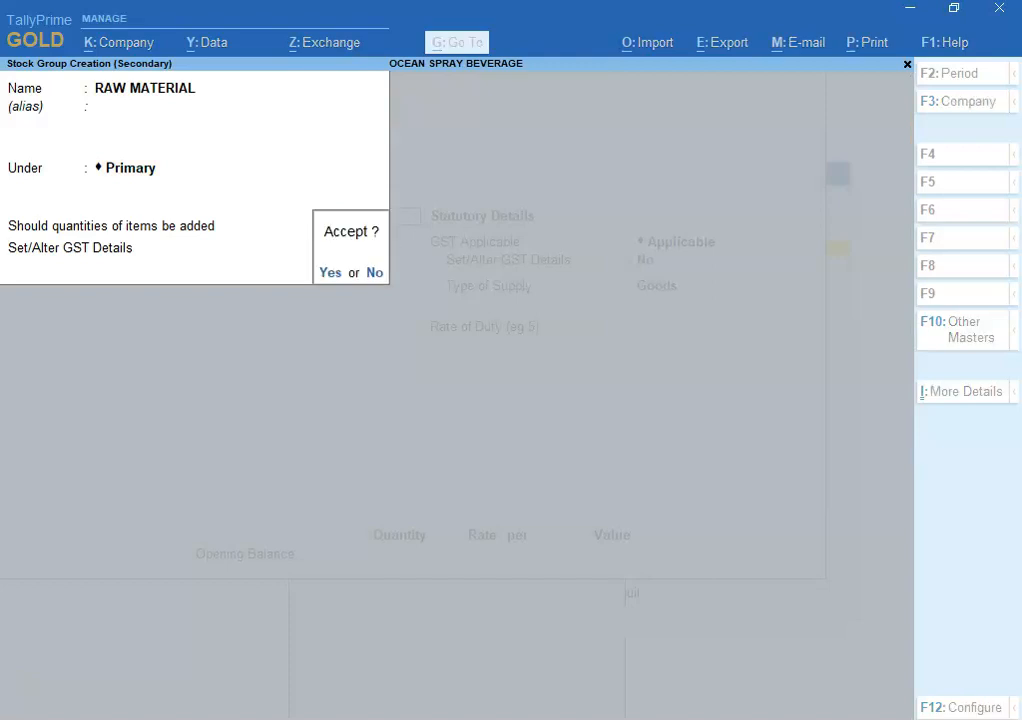
pyautogui.press('Return')
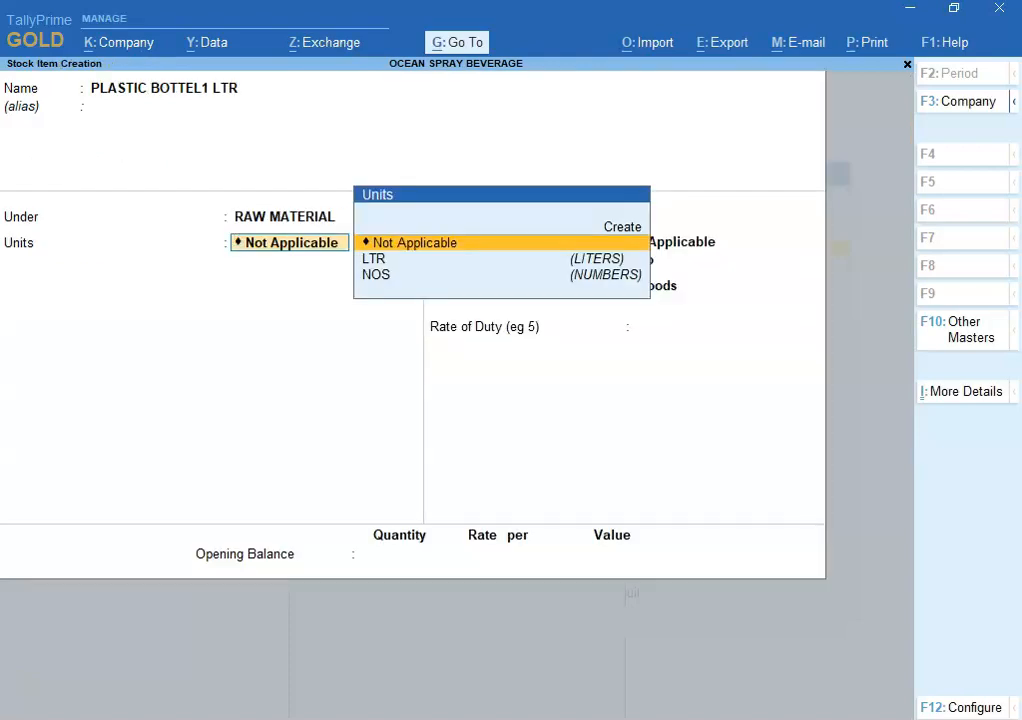
# Step: Set the stock item's unit to NOS, consulting the Item Master Creation table in Excel for its settings
pyautogui.hotkey('alt', 'Tab')
pyautogui.hotkey('alt', 'Tab')
pyautogui.press('Down')
pyautogui.press('Down')
pyautogui.press('Return')
pyautogui.hotkey('alt', 'Tab')
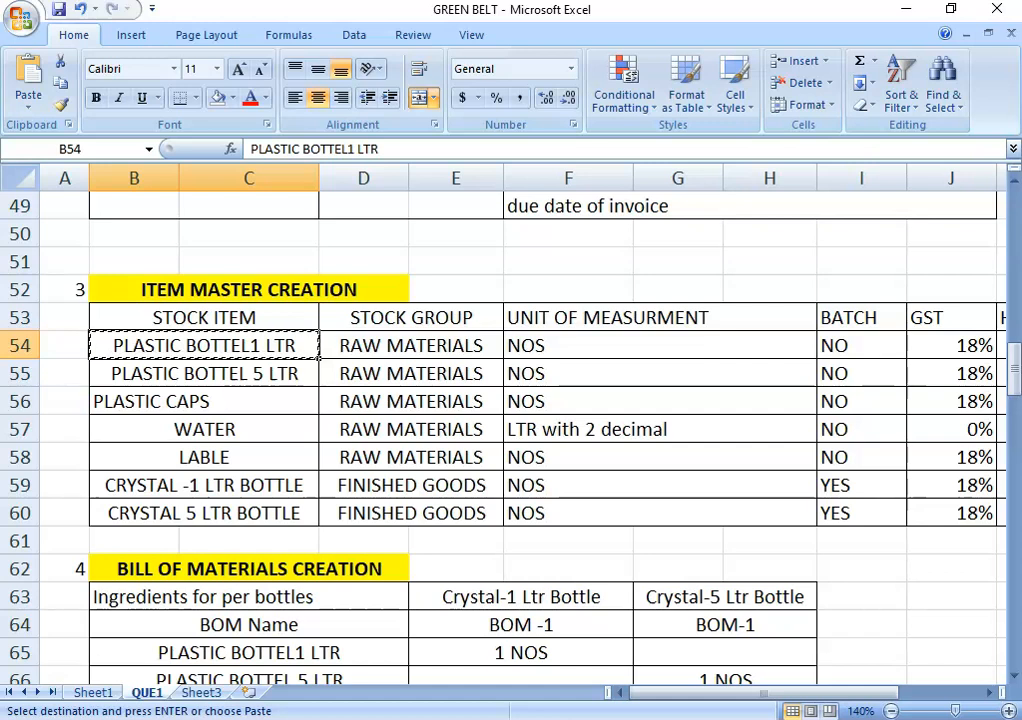
pyautogui.hotkey('alt', 'Tab')
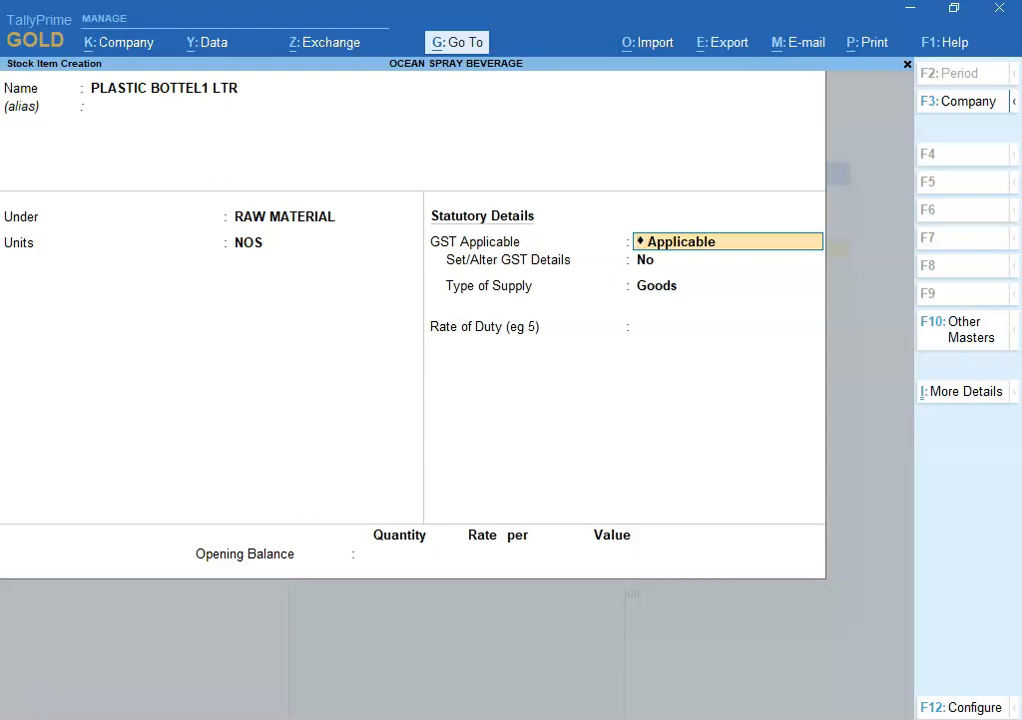
# Step: Enable Show more configurations in the stock item configuration and return to the PLASTIC BOTTEL1 LTR form
pyautogui.click(989, 707)
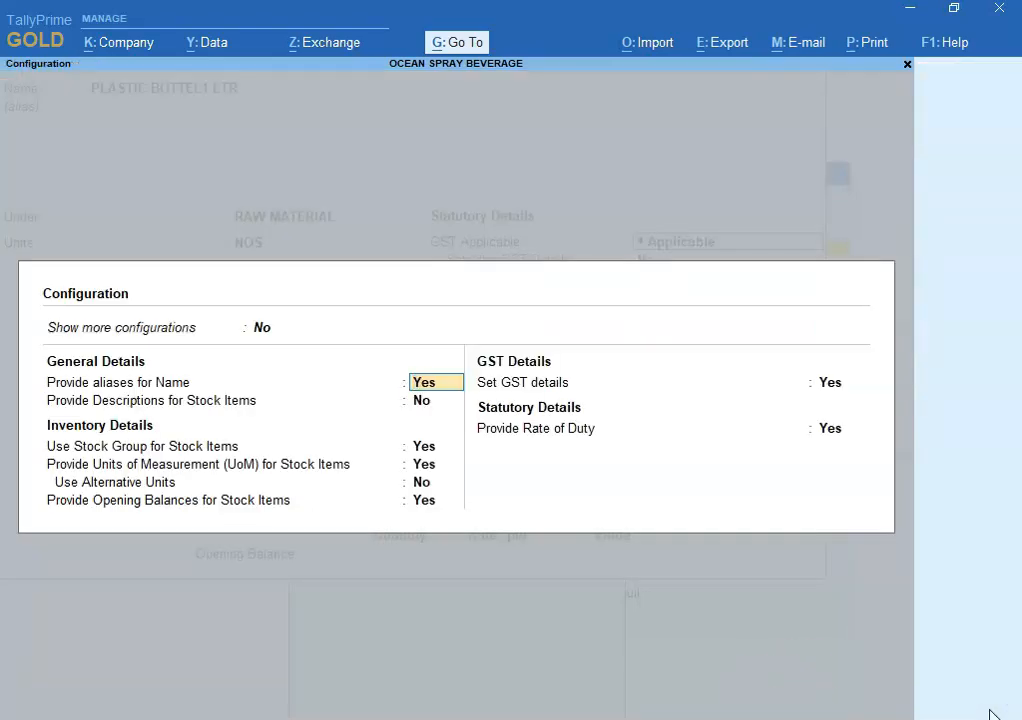
pyautogui.press('Up')
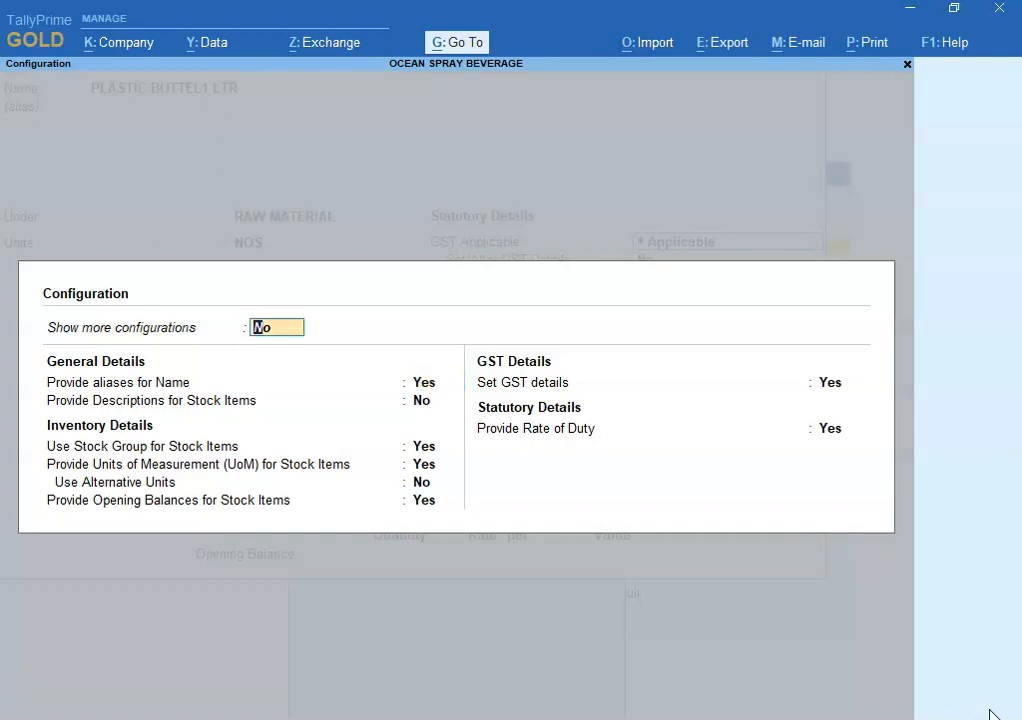
pyautogui.write('Y')
pyautogui.press('Return')
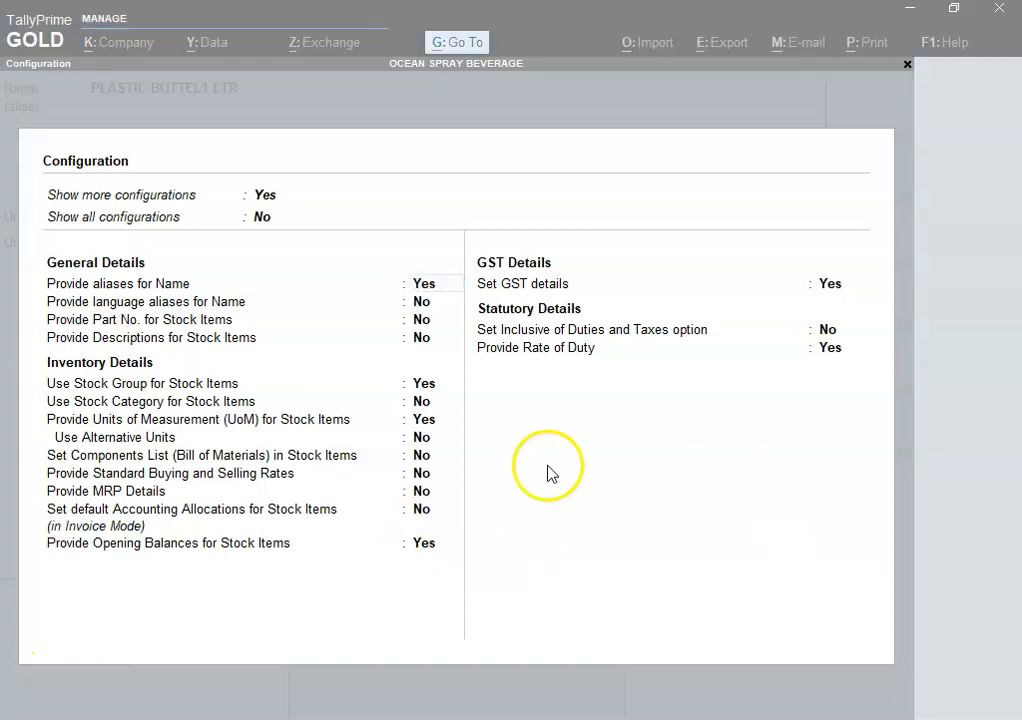
pyautogui.click(594, 385)
pyautogui.press('Return')
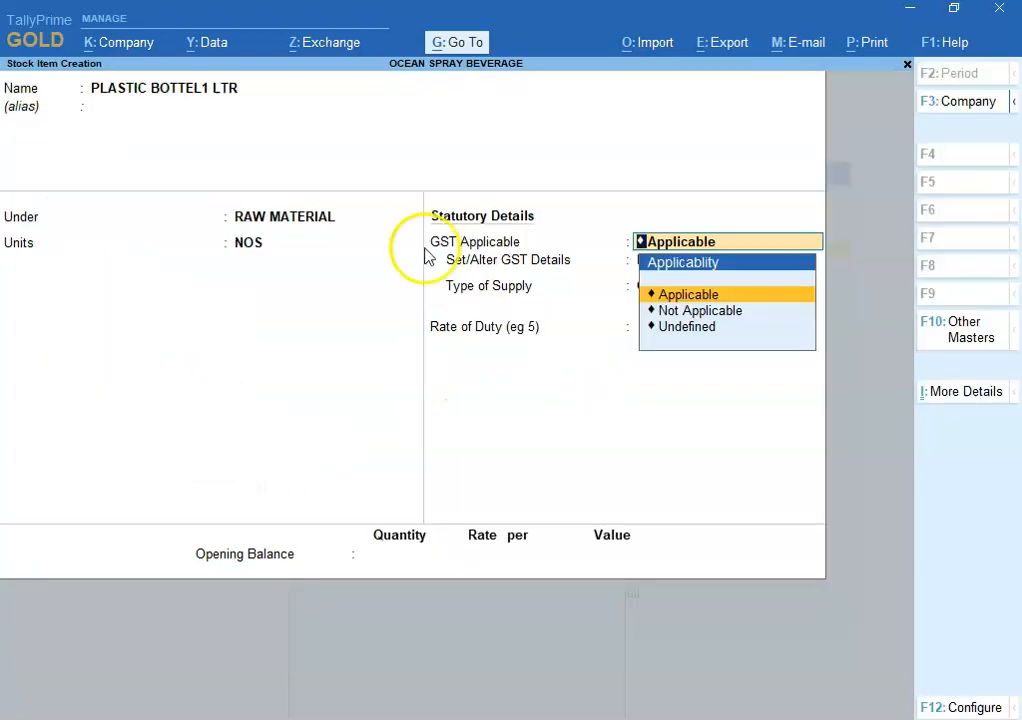
# Step: Enable Batches without expiry date tracking in the company features, consulting the Item Master Creation table in Excel, and save
pyautogui.click(119, 48)
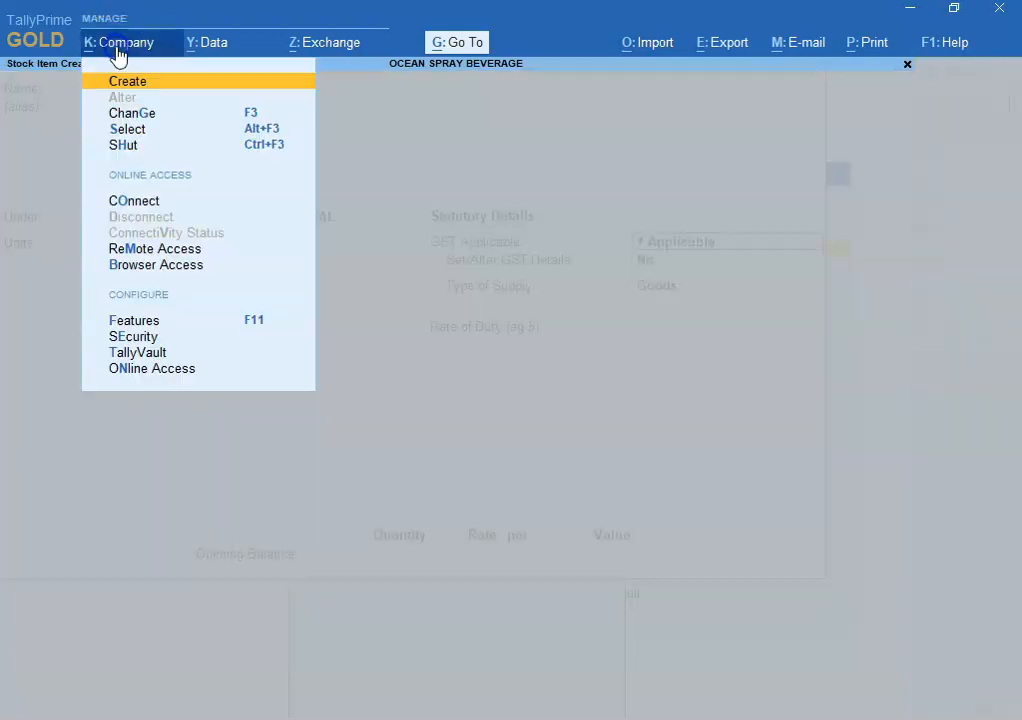
pyautogui.click(158, 318)
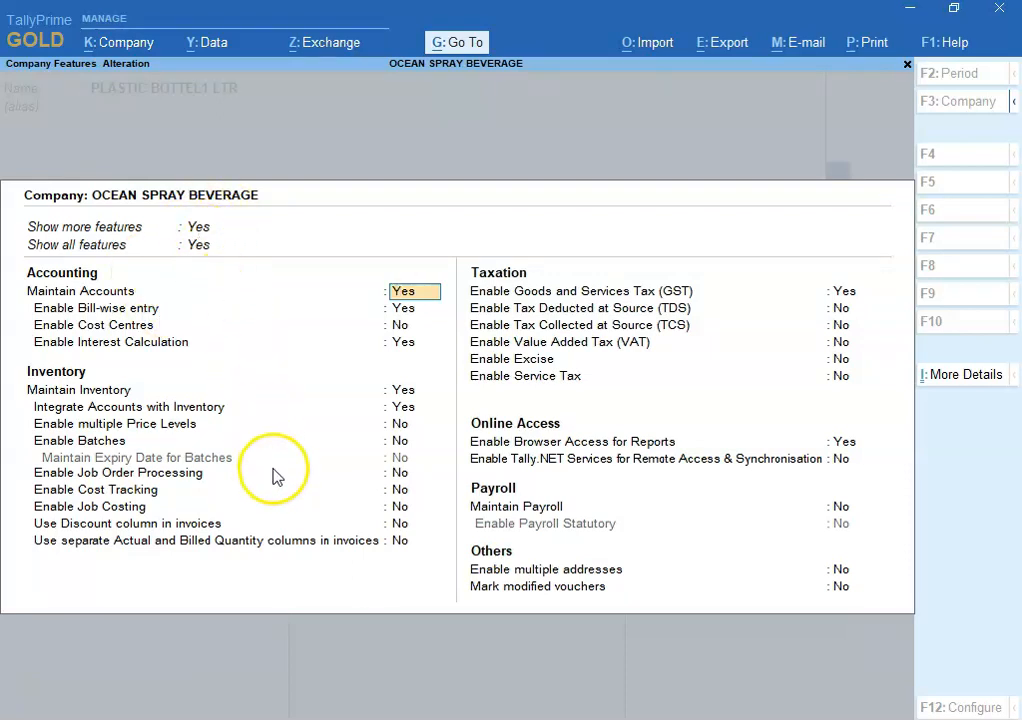
pyautogui.click(398, 441)
pyautogui.write('Y')
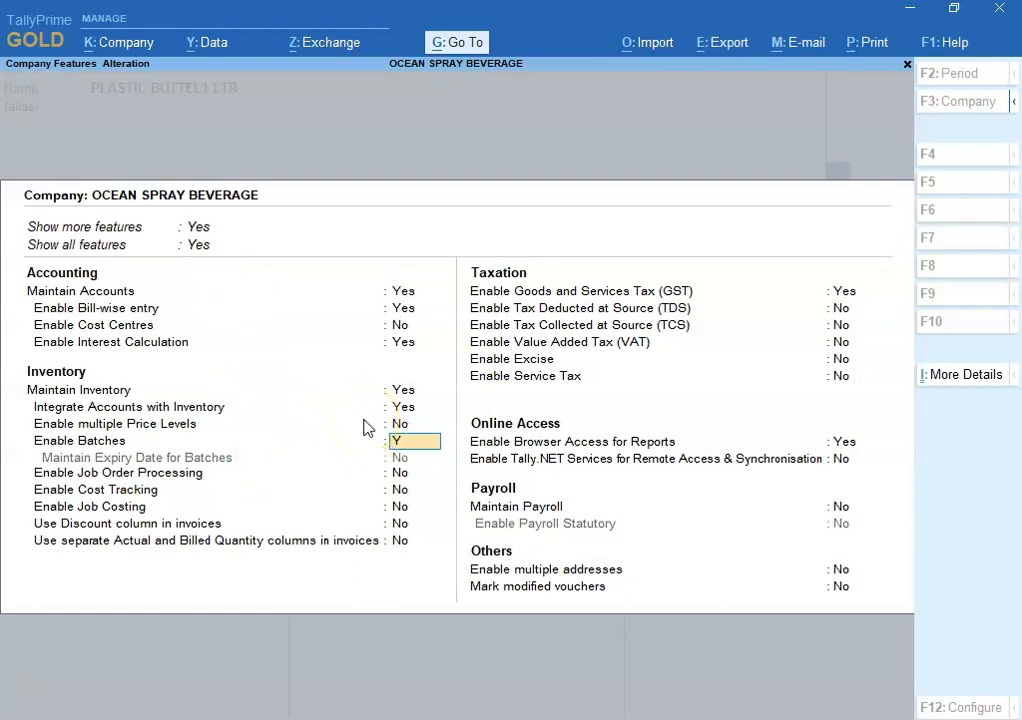
pyautogui.press('Return')
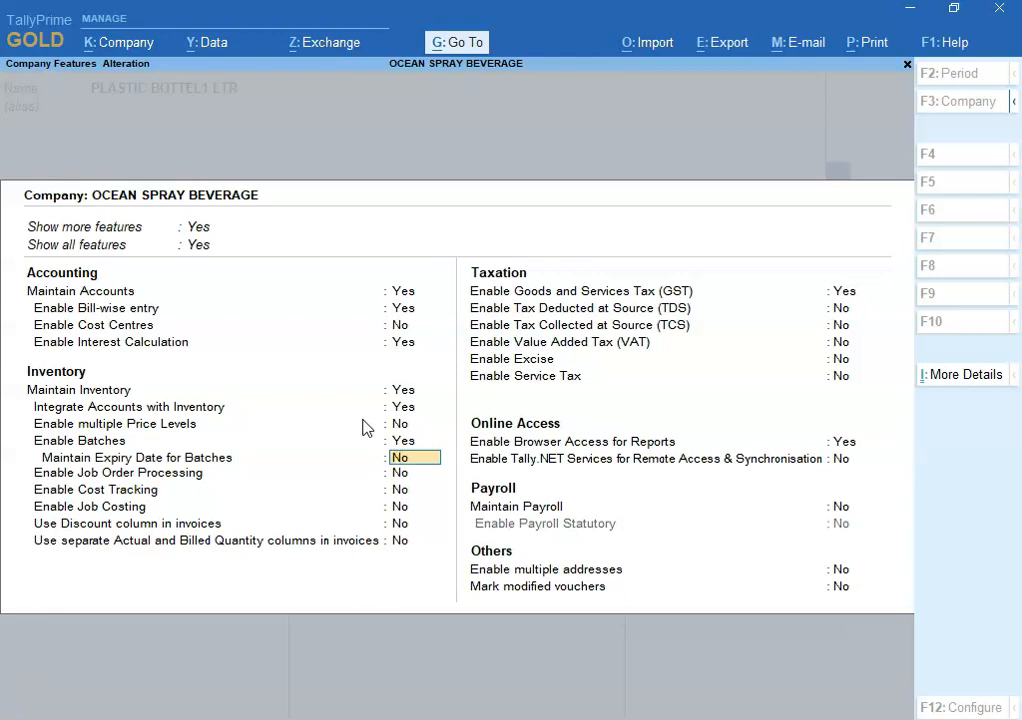
pyautogui.click(365, 430)
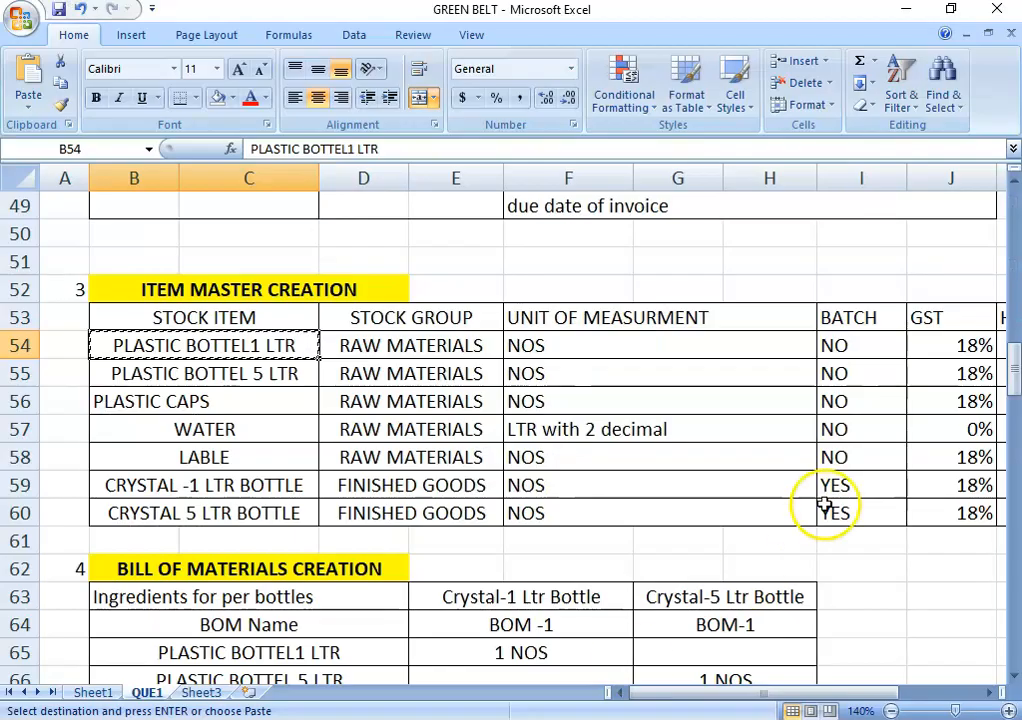
pyautogui.click(825, 507)
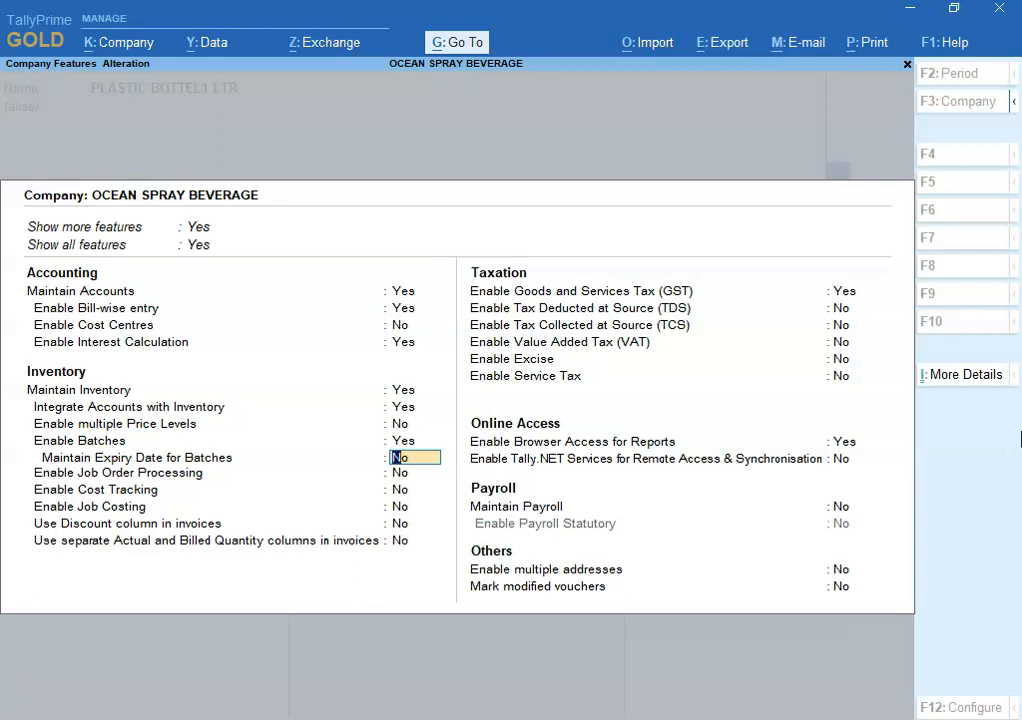
pyautogui.press('ctrl')
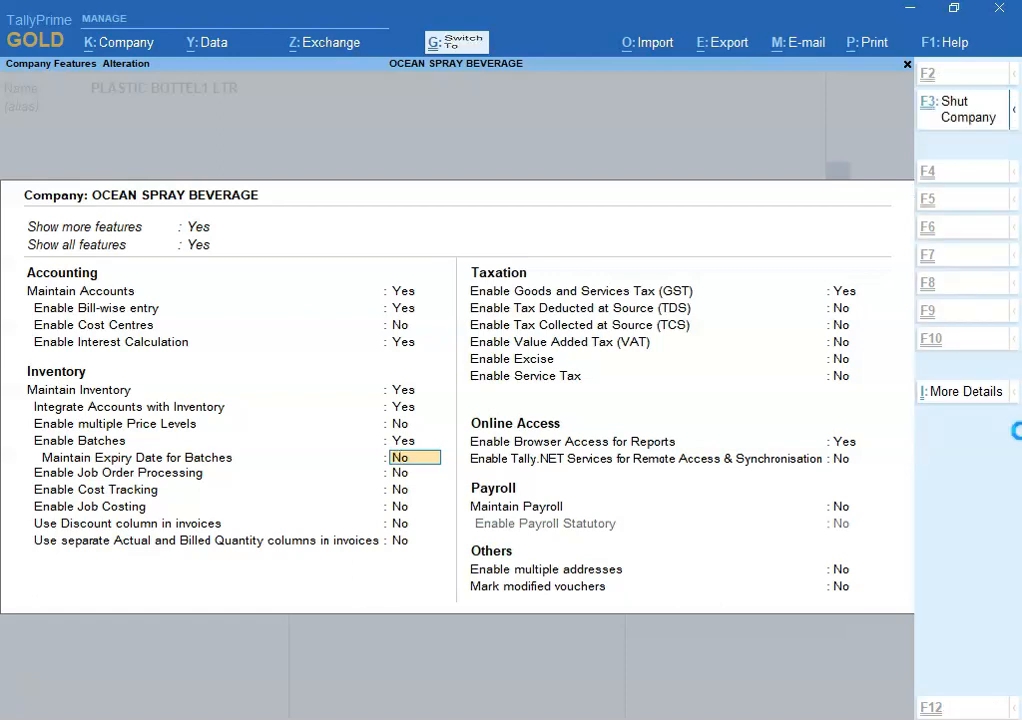
pyautogui.hotkey('ctrl', 'a')
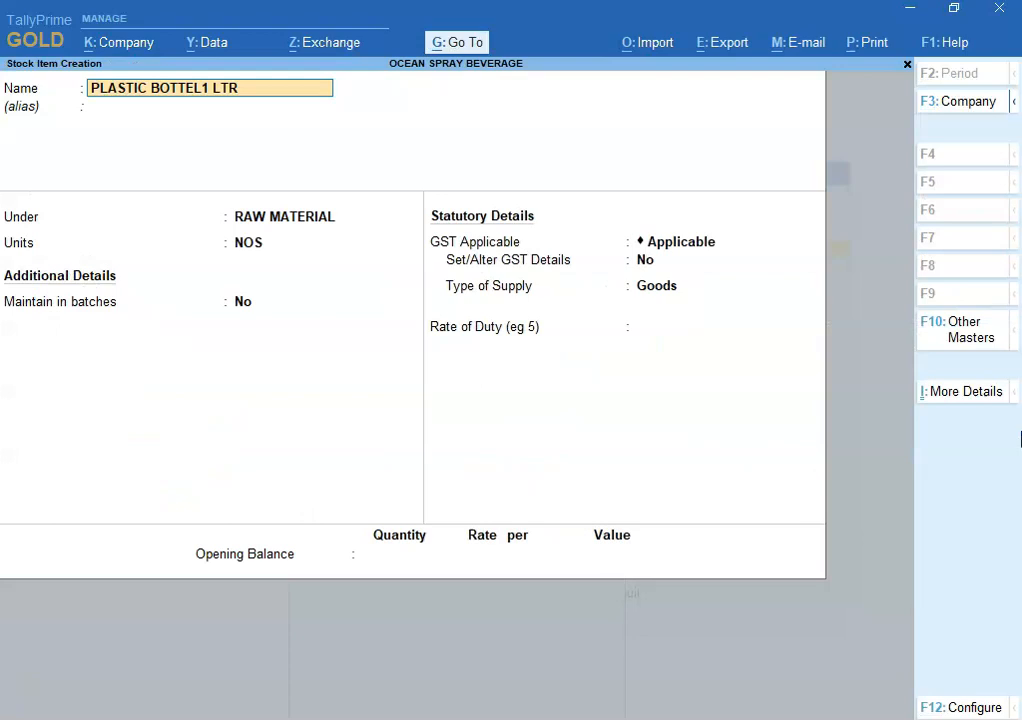
# Step: Set PLASTIC BOTTEL1 LTR to be maintained in batches, with manufacturing date tracking set to No
pyautogui.press('Return')
pyautogui.press('Return')
pyautogui.press('Return')
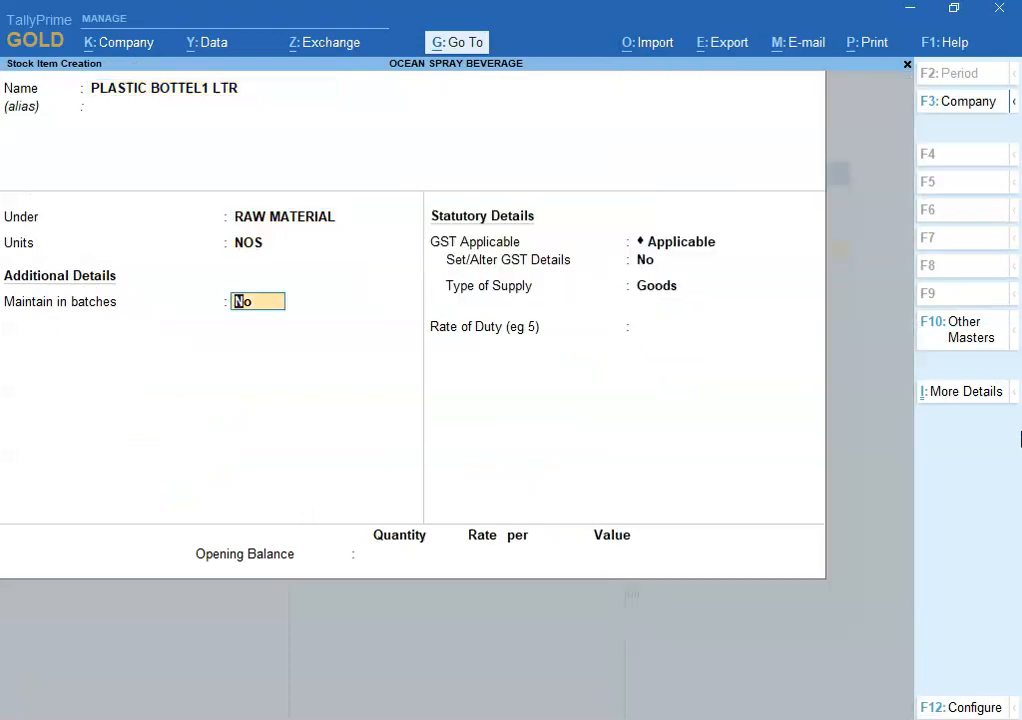
pyautogui.press('y')
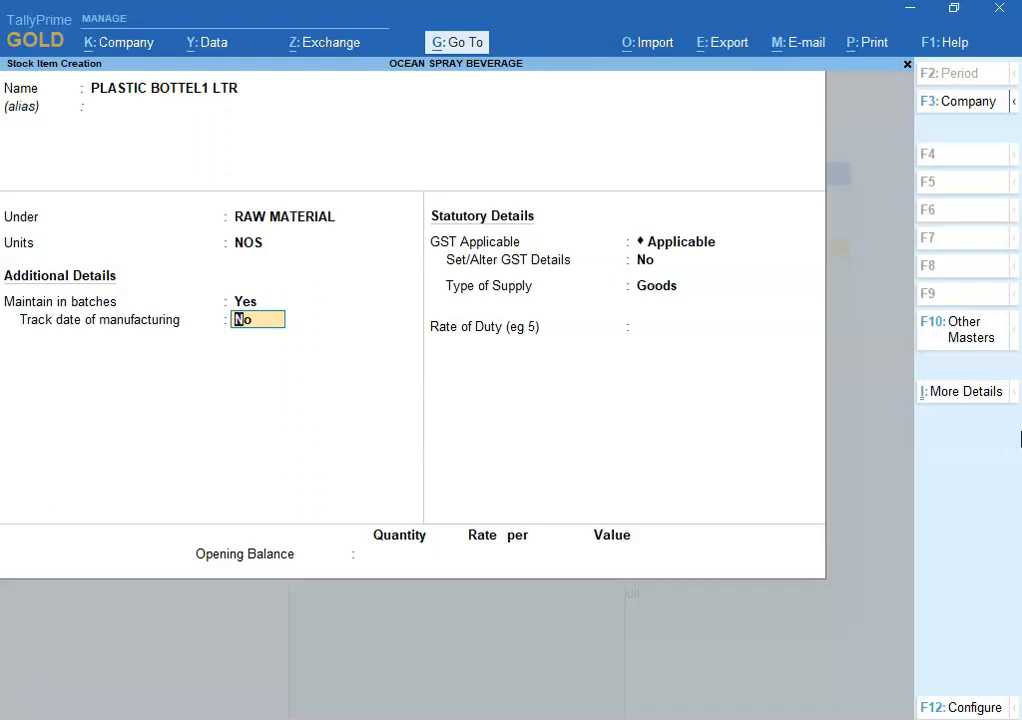
pyautogui.press('Return')
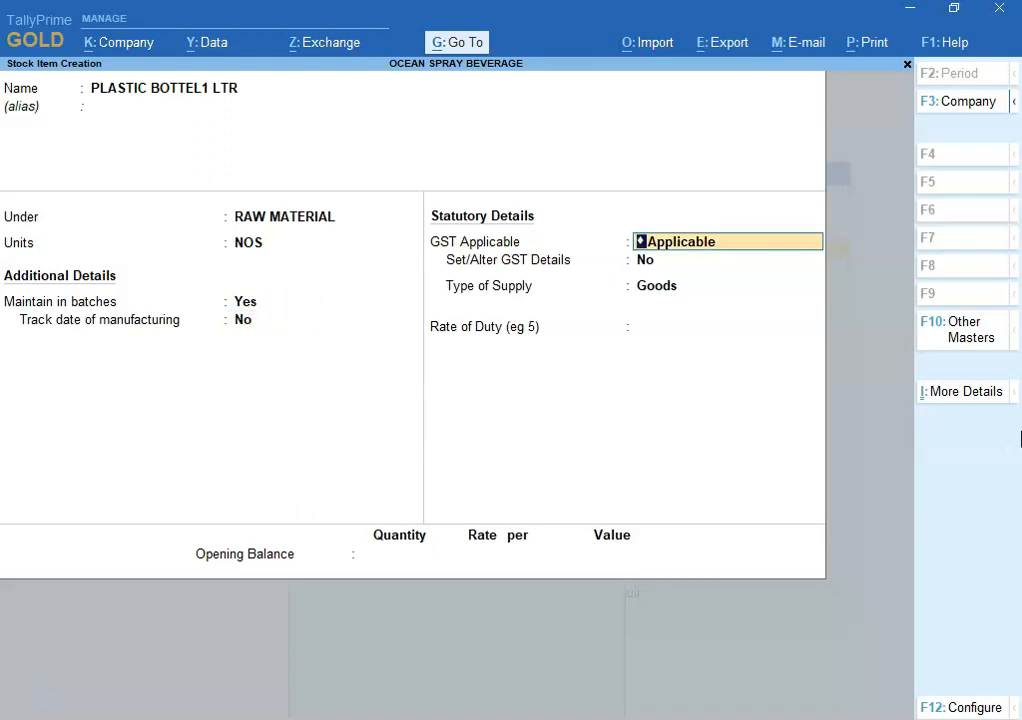
# Step: Keep GST Applicable for the stock item and open its GST details by setting Set/Alter GST Details to Yes
pyautogui.press('Return')
pyautogui.write('y')
pyautogui.press('Return')
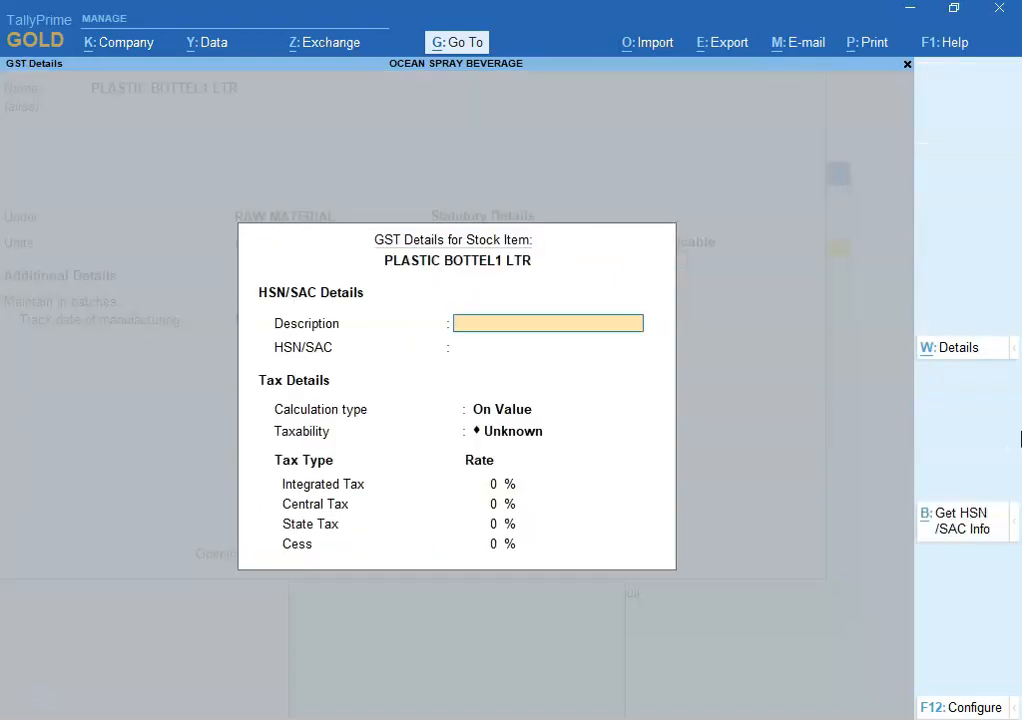
# Step: Switch to Excel, copy PLASTIC BOTTEL1 LTR's HSN code from the Item Master Creation table, and return to TallyPrime
pyautogui.hotkey('alt', 'Tab')
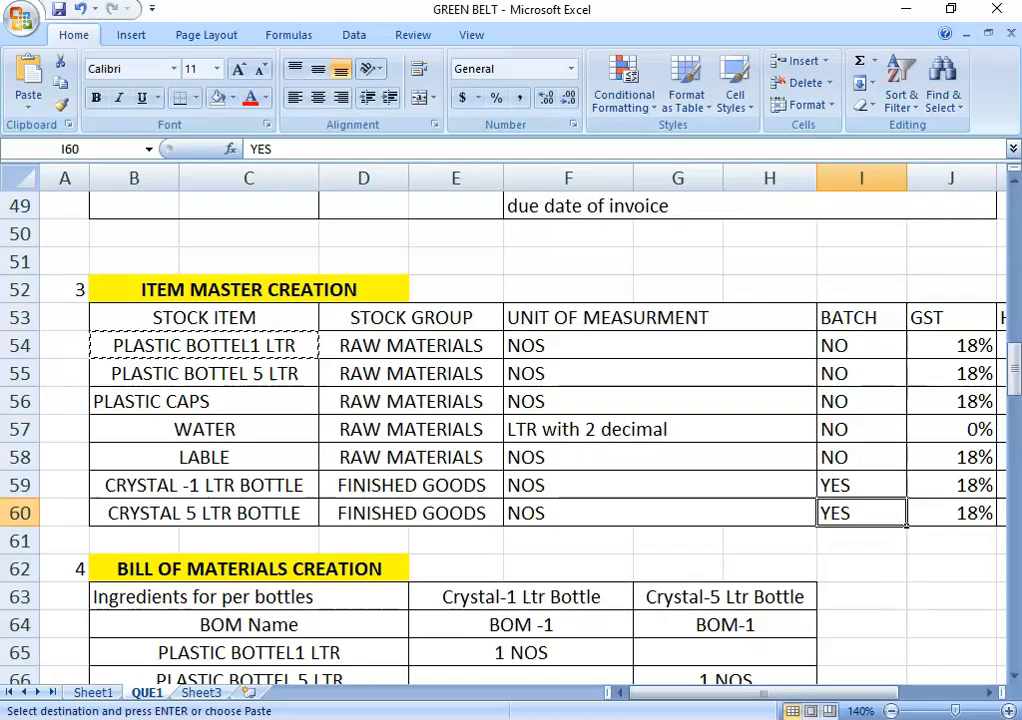
pyautogui.click(760, 456)
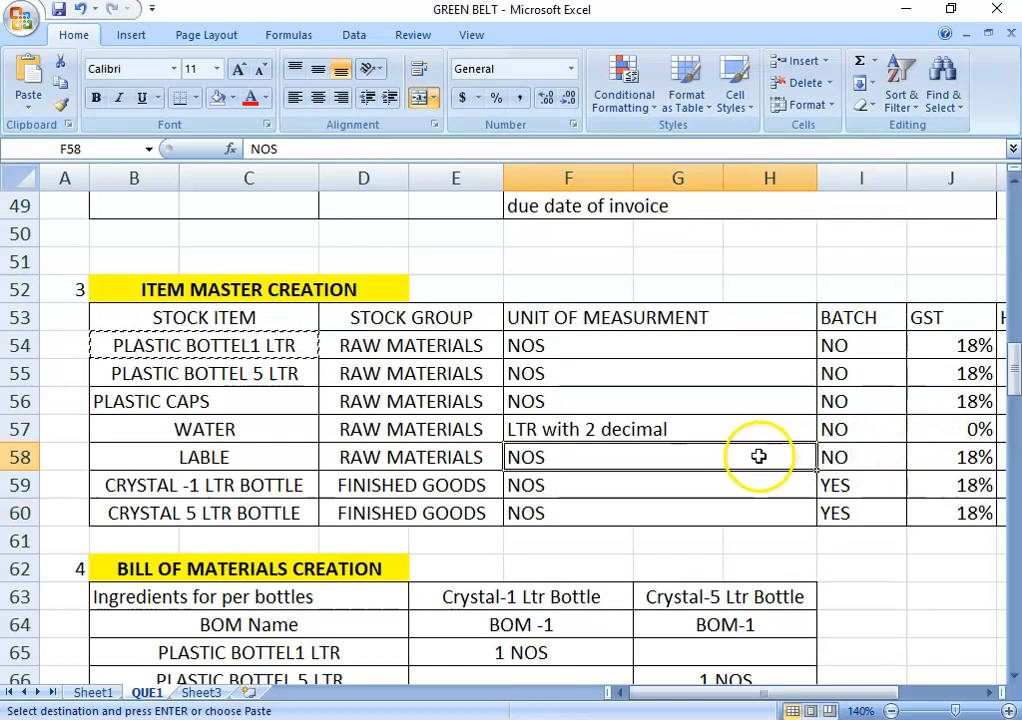
pyautogui.press('Right')
pyautogui.press('Right')
pyautogui.press('Right')
pyautogui.press('Right')
pyautogui.press('Up')
pyautogui.press('Up')
pyautogui.press('Up')
pyautogui.press('Up')
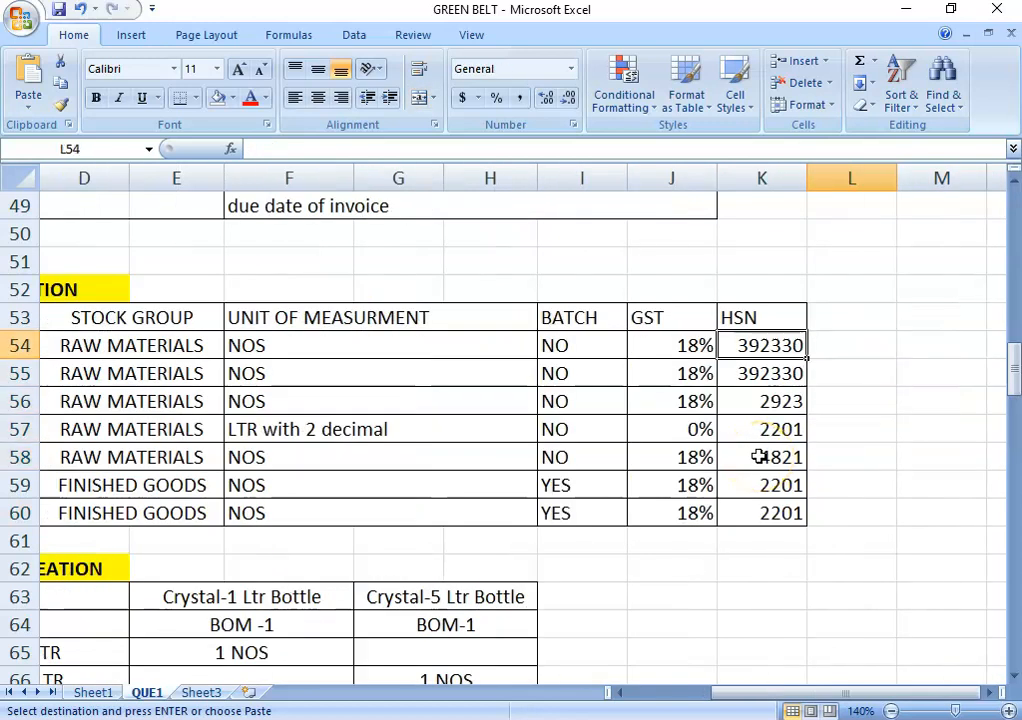
pyautogui.press('Left')
pyautogui.hotkey('alt', 'Tab')
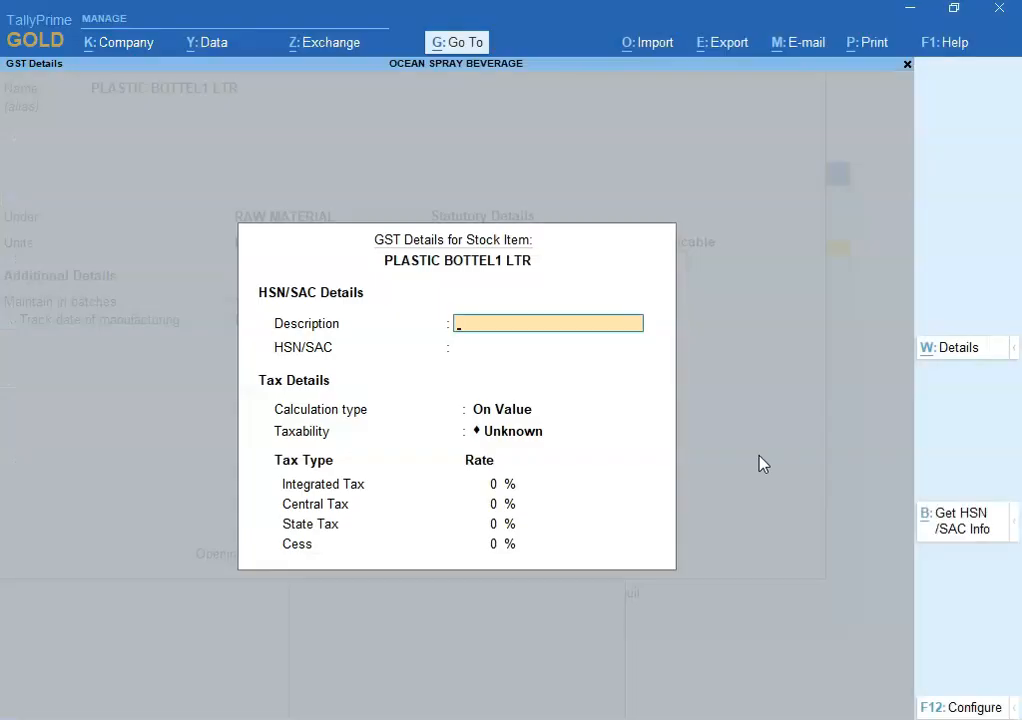
# Step: Review the configuration options available for the stock item's GST details
pyautogui.click(976, 708)
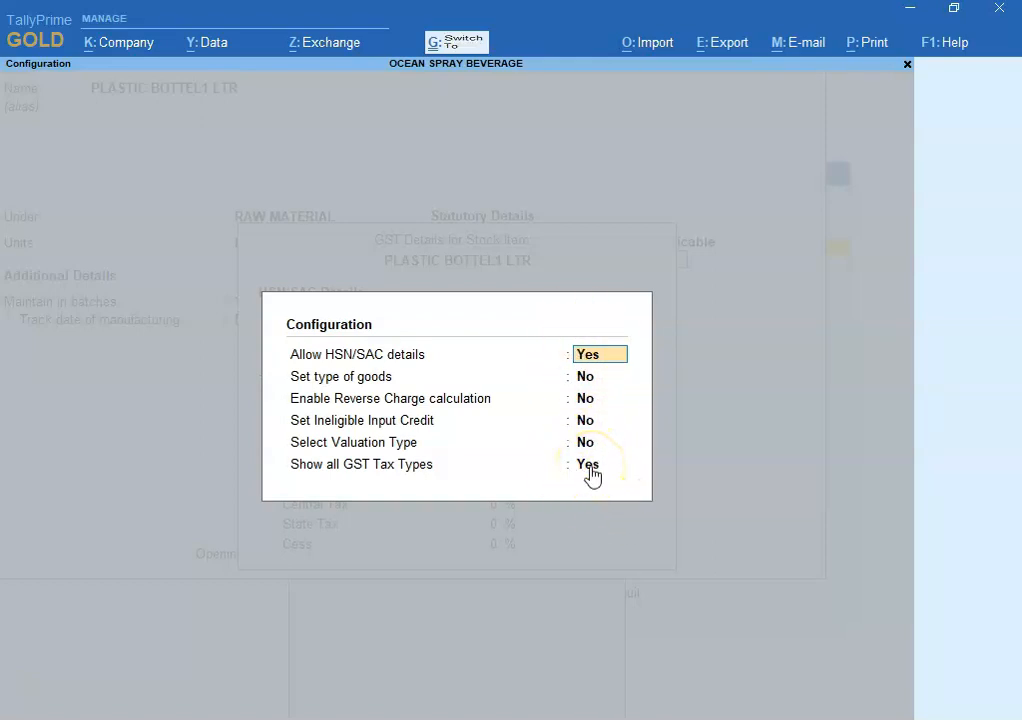
pyautogui.hotkey('ctrl', 'a')
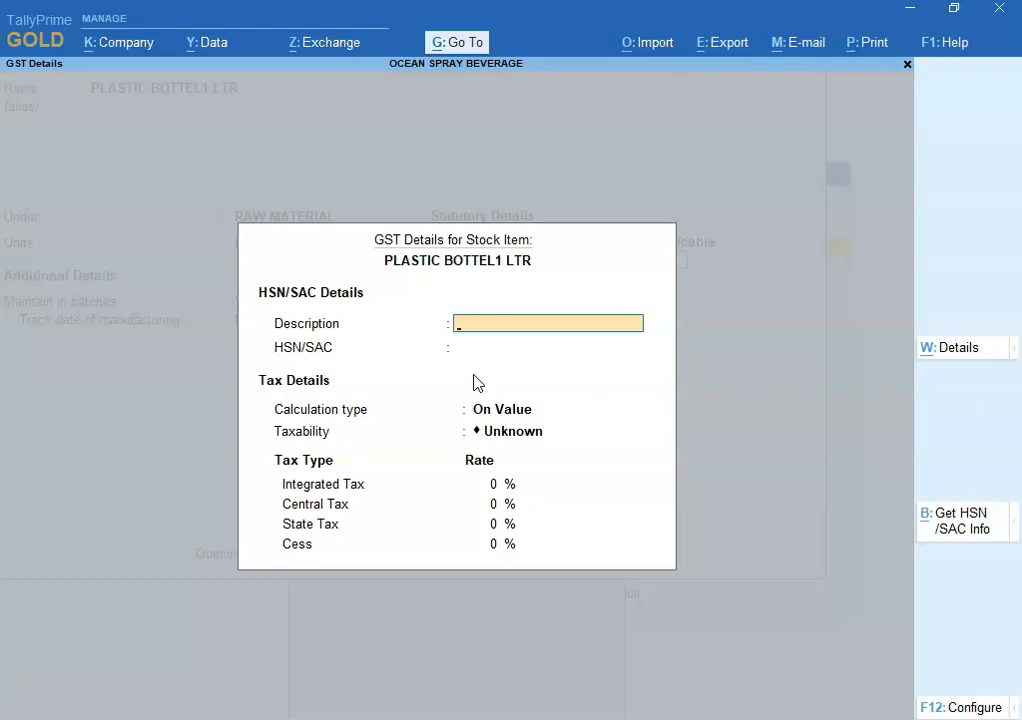
pyautogui.click(970, 710)
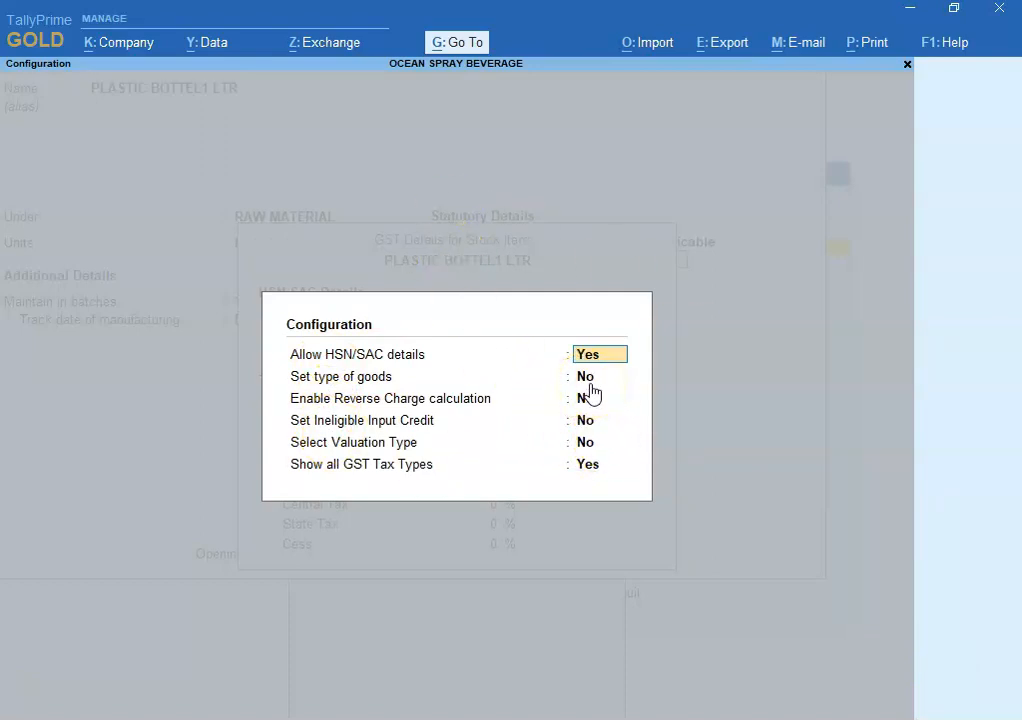
pyautogui.press('Escape')
pyautogui.press('Escape')
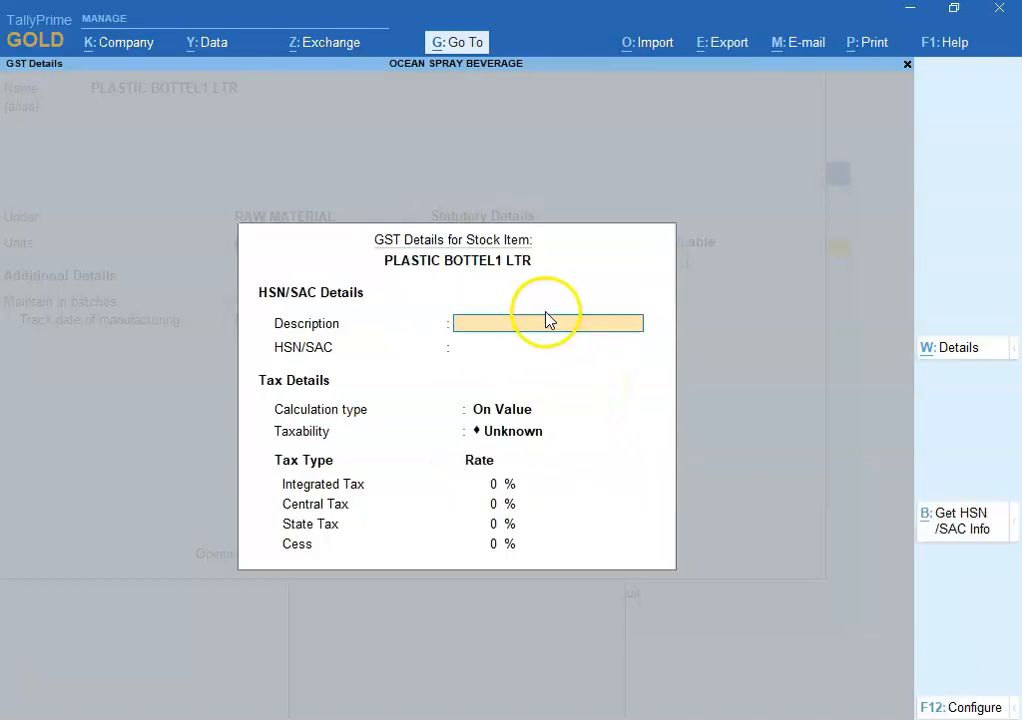
# Step: Leave the GST description blank, enter HSN/SAC code 392330, and use On Value as the calculation type
pyautogui.press('Return')
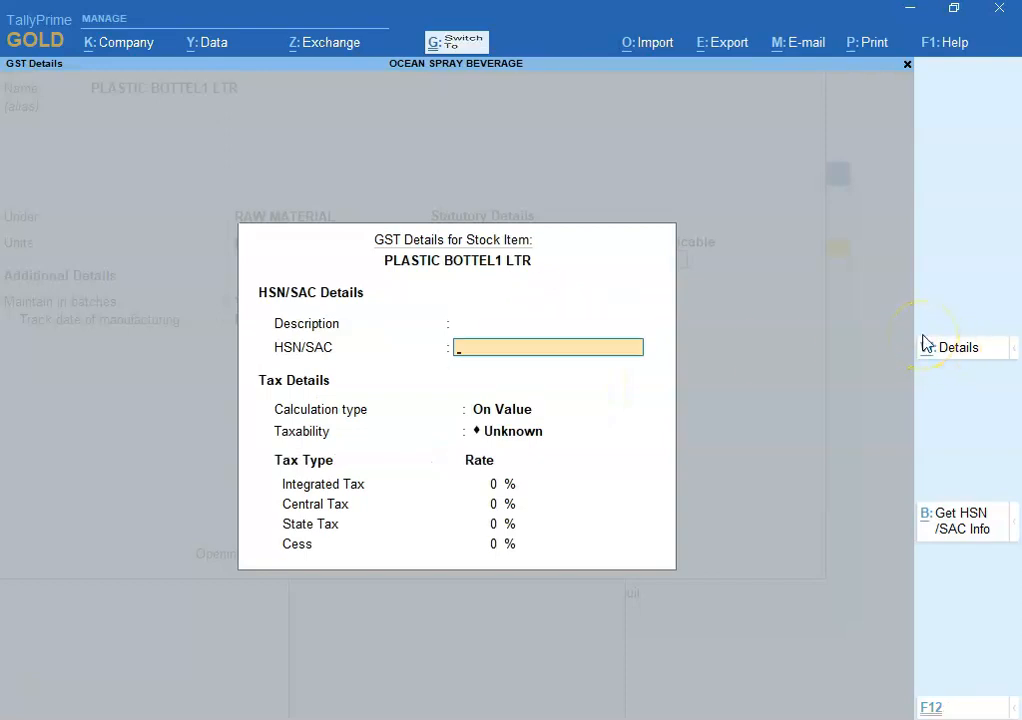
pyautogui.write('392330')
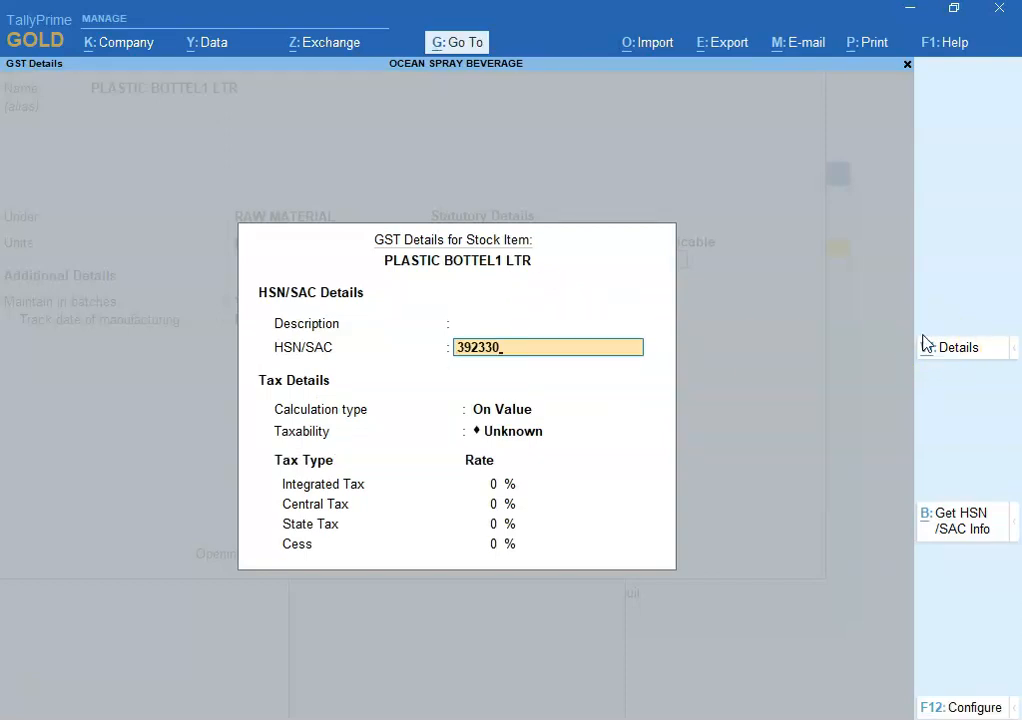
pyautogui.press('Return')
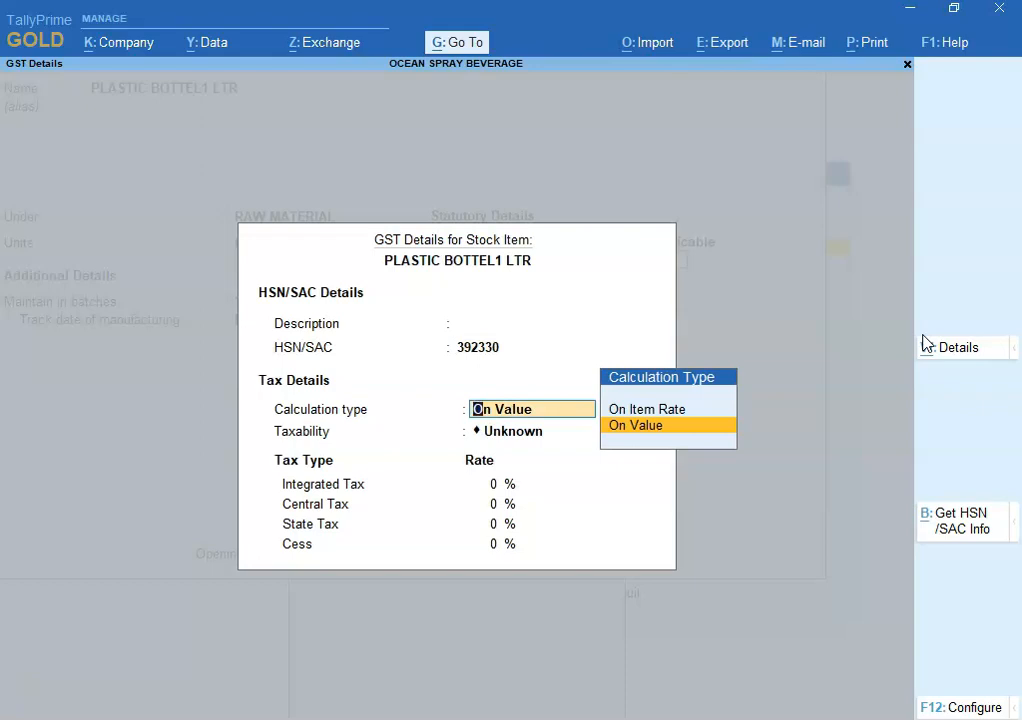
pyautogui.press('Return')
# Step: Set the stock item's taxability to Taxable with an integrated tax rate of 18%, and save the GST details
pyautogui.press('Down')
pyautogui.press('Down')
pyautogui.press('Down')
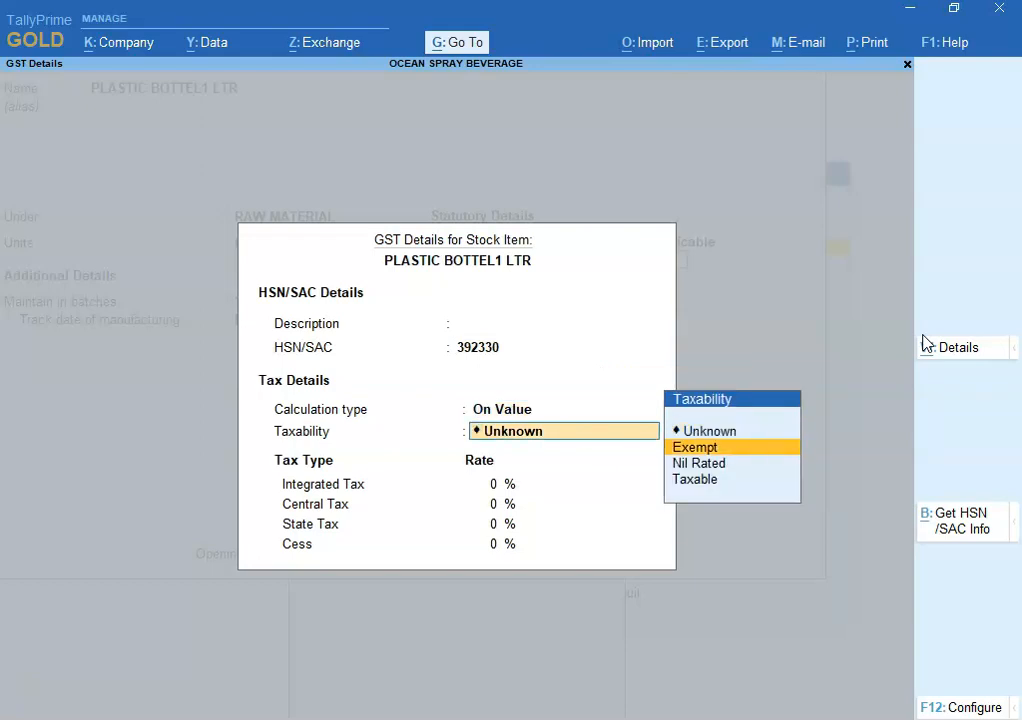
pyautogui.press('Return')
pyautogui.write('18')
pyautogui.press('Return')
pyautogui.press('Return')
pyautogui.press('Return')
pyautogui.press('Return')
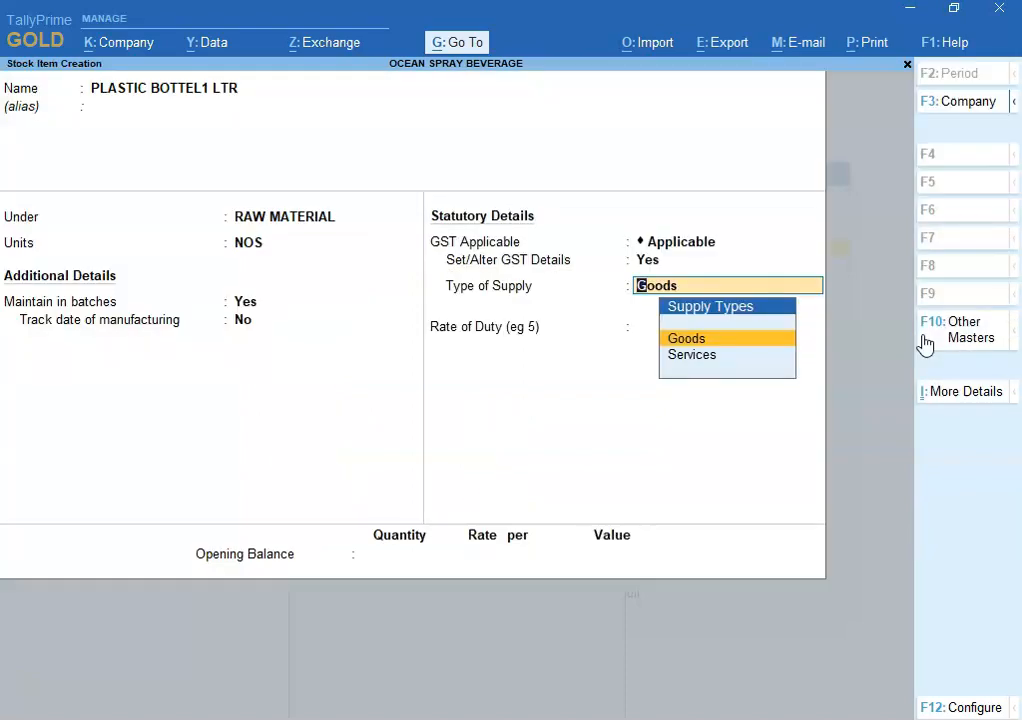
# Step: Keep Goods as the type of supply, leave the opening balance empty, and save the PLASTIC BOTTEL1 LTR stock item
pyautogui.press('Return')
pyautogui.press('Return')
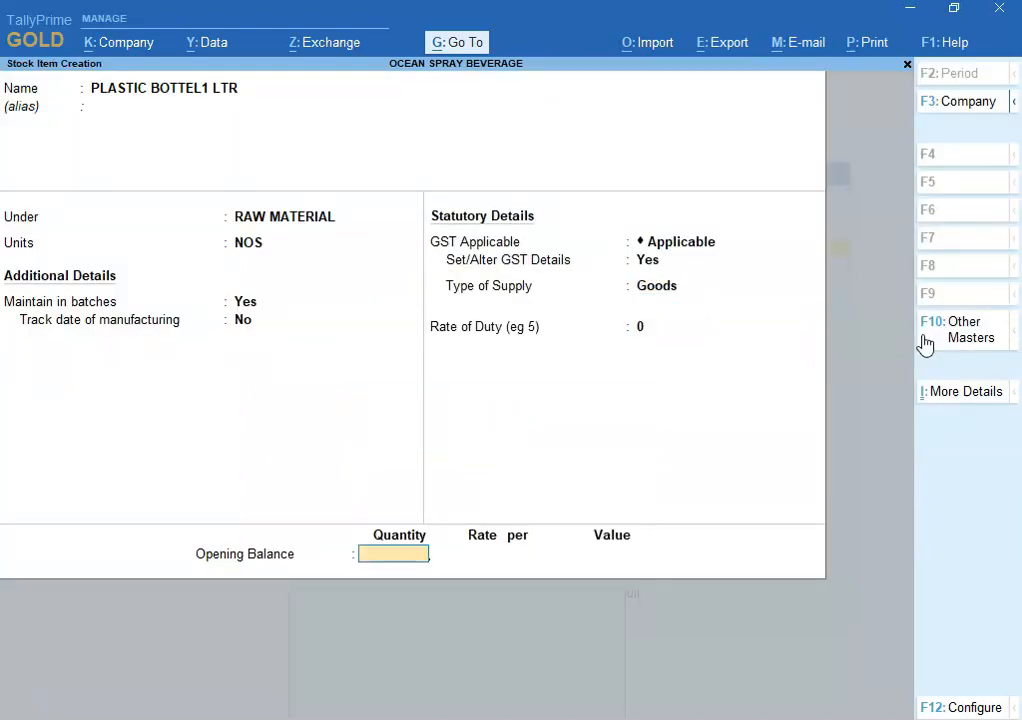
pyautogui.press('Return')
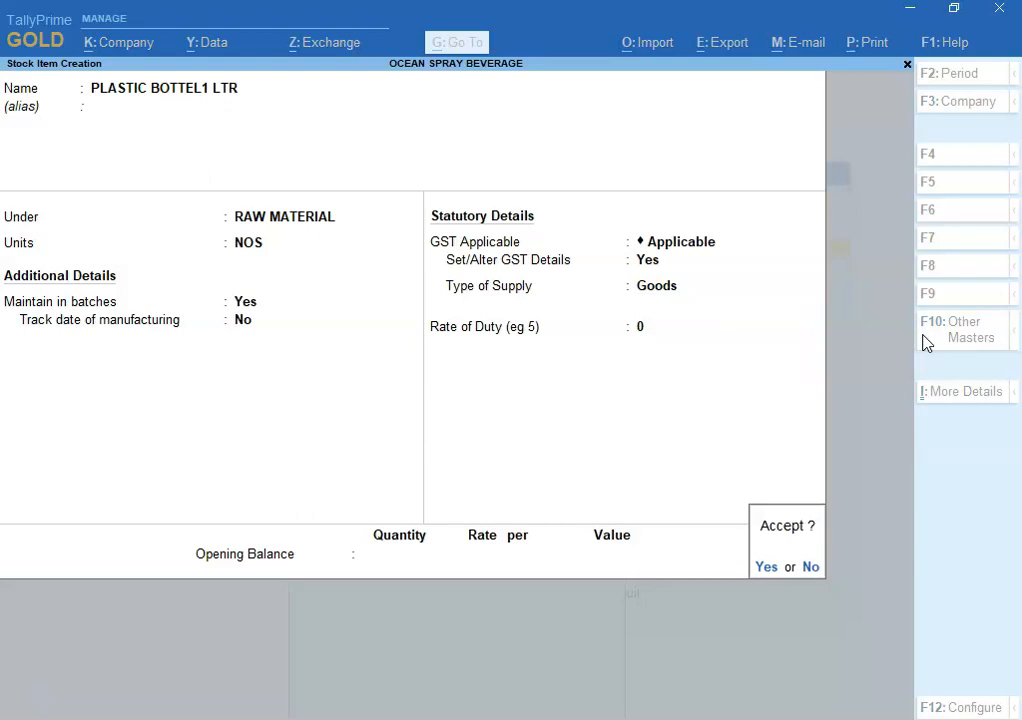
pyautogui.press('Return')
# Step: Start a new stock item named PLASTIC BOTTEL 5 LTR, copying the name from the Item Master Creation table in Excel
pyautogui.hotkey('alt', 'Tab')
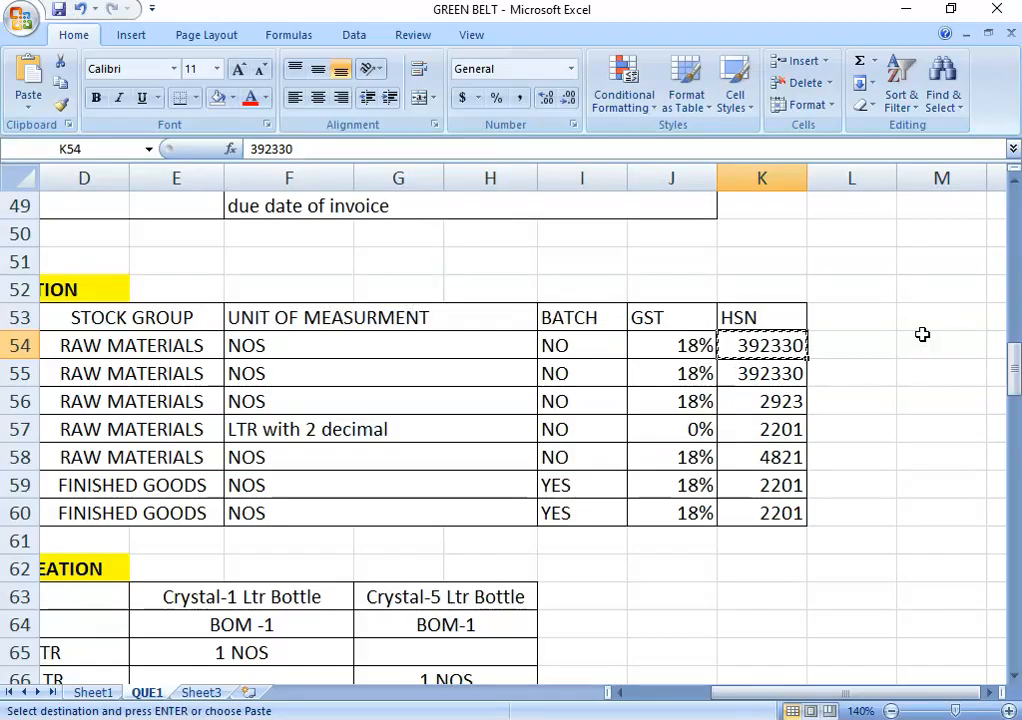
pyautogui.moveTo(852, 693); pyautogui.dragTo(765, 694)
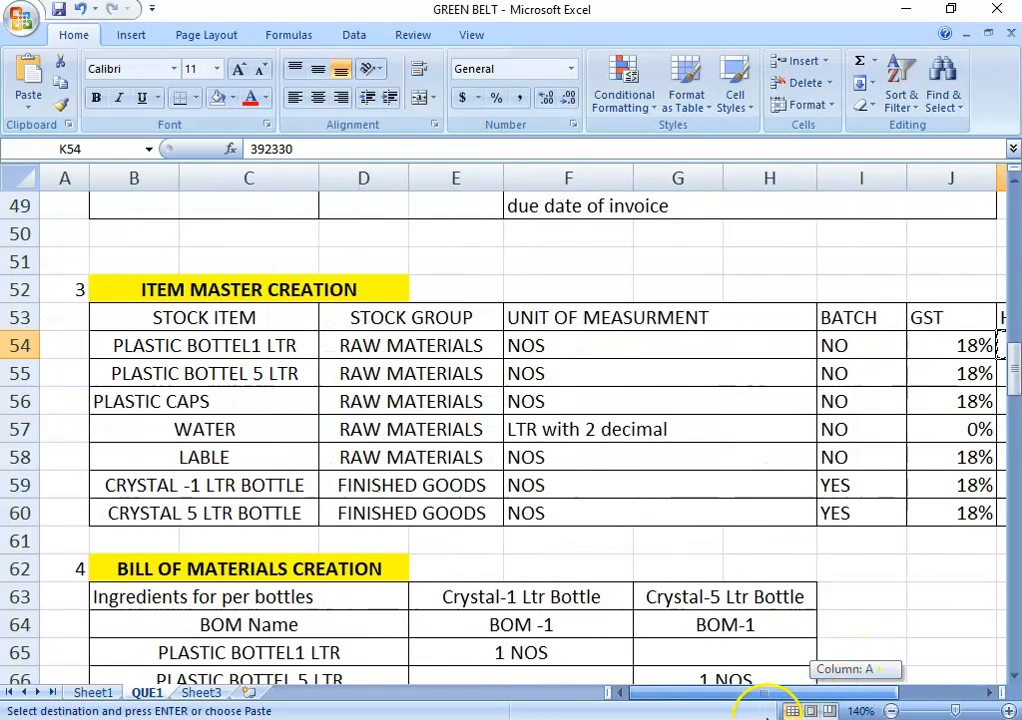
pyautogui.click(240, 374)
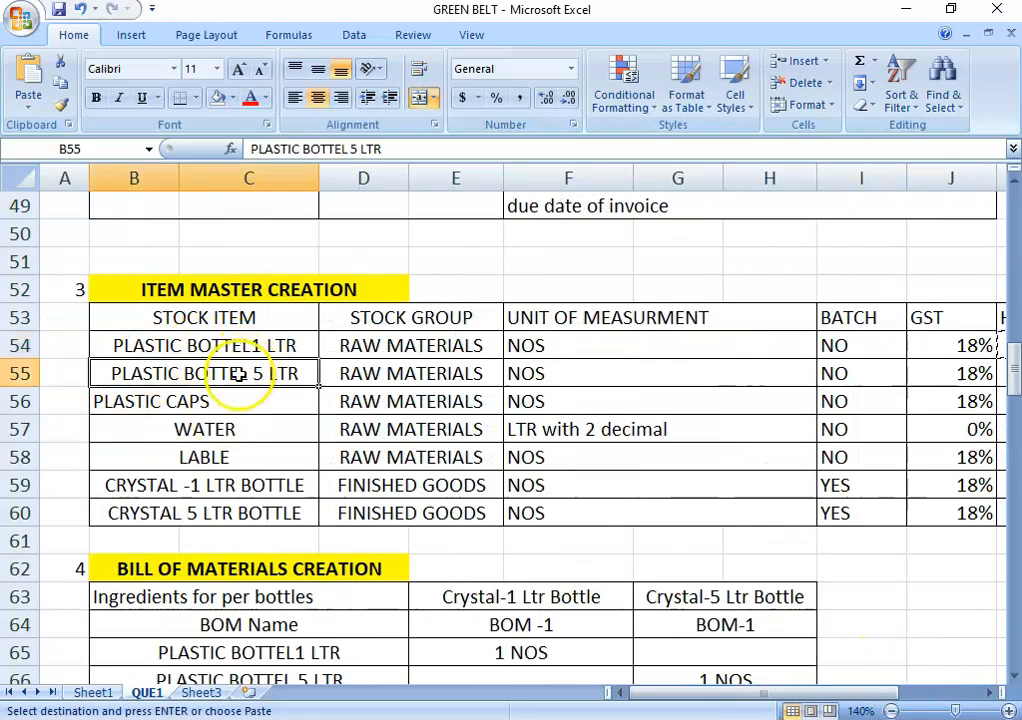
pyautogui.hotkey('alt', 'Tab')
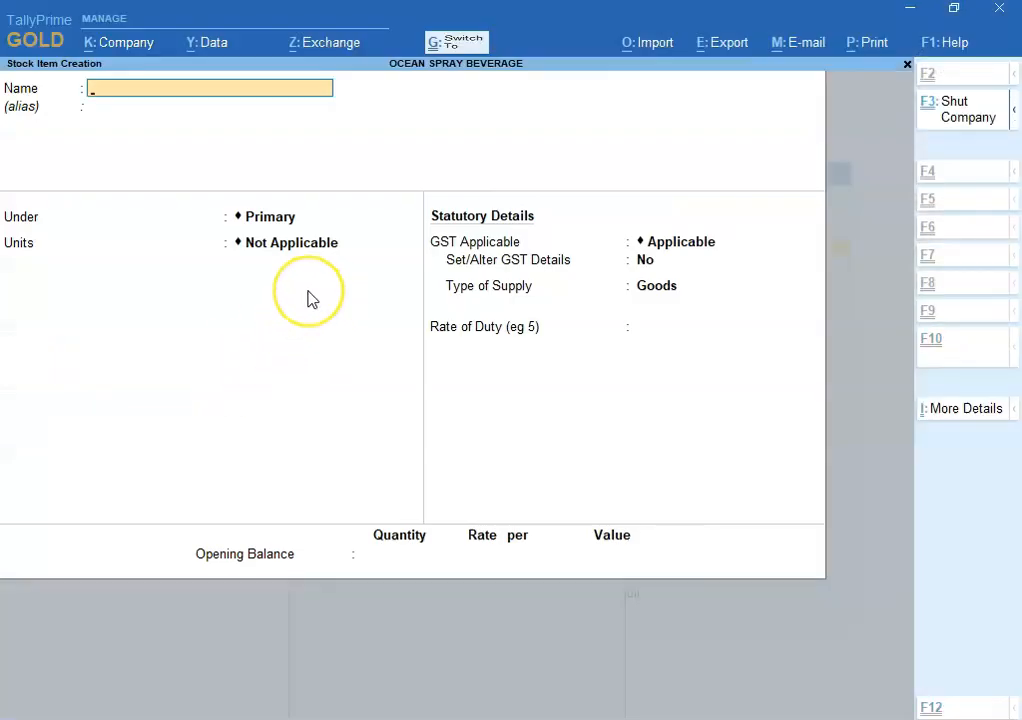
pyautogui.hotkey('ctrl', 'alt', 'v')
pyautogui.press('Return')
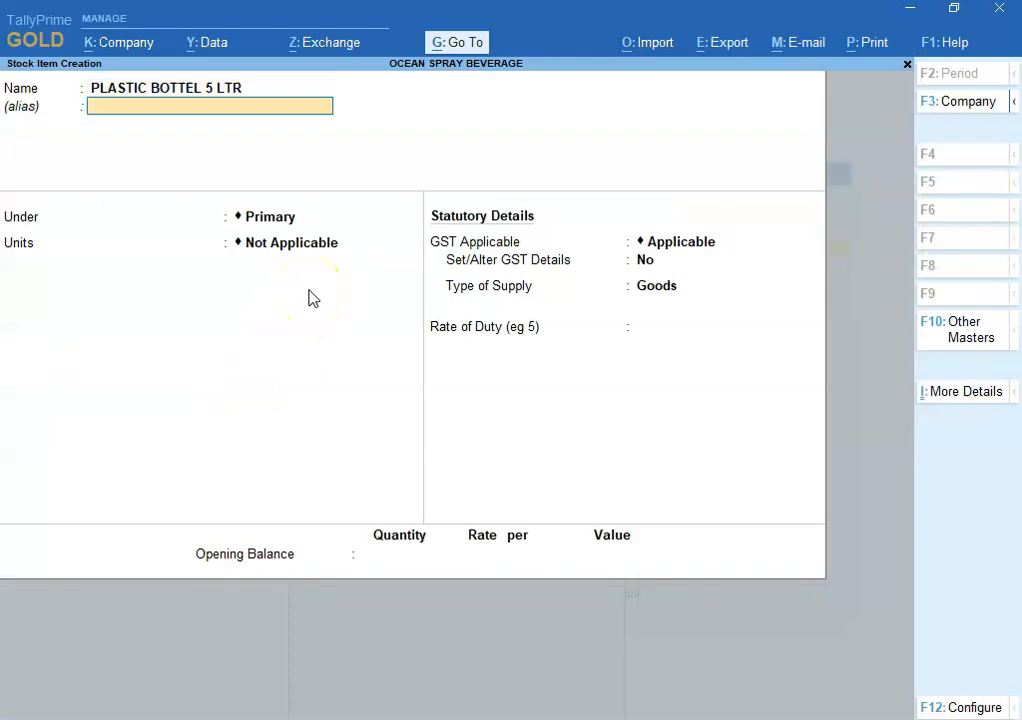
# Step: Assign PLASTIC BOTTEL 5 LTR to the RAW MATERIAL group with unit NOS, and consult its row in the Excel table
pyautogui.press('Return')
pyautogui.press('Down')
pyautogui.press('Return')
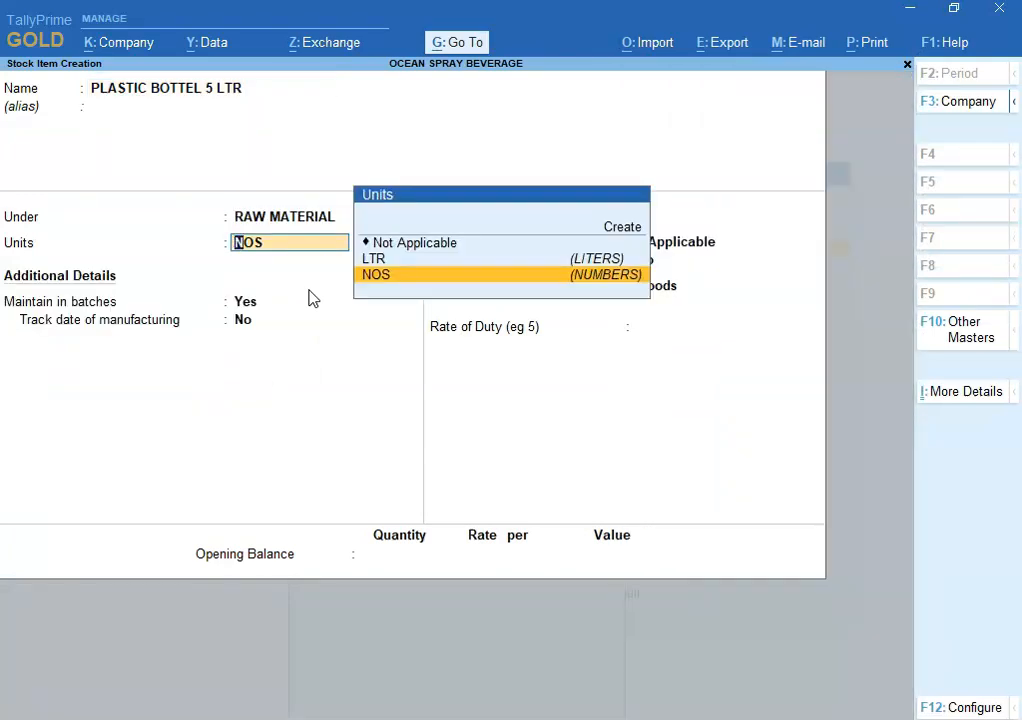
pyautogui.press('Return')
pyautogui.press('Return')
pyautogui.hotkey('alt', 'Tab')
pyautogui.press('Right')
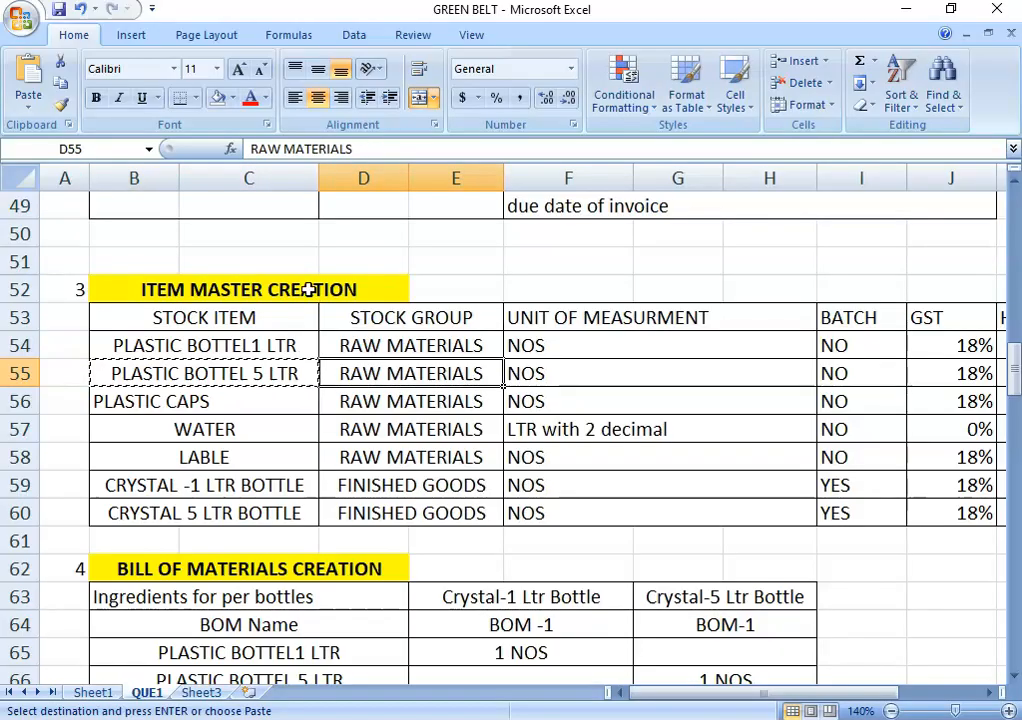
pyautogui.press('alt')
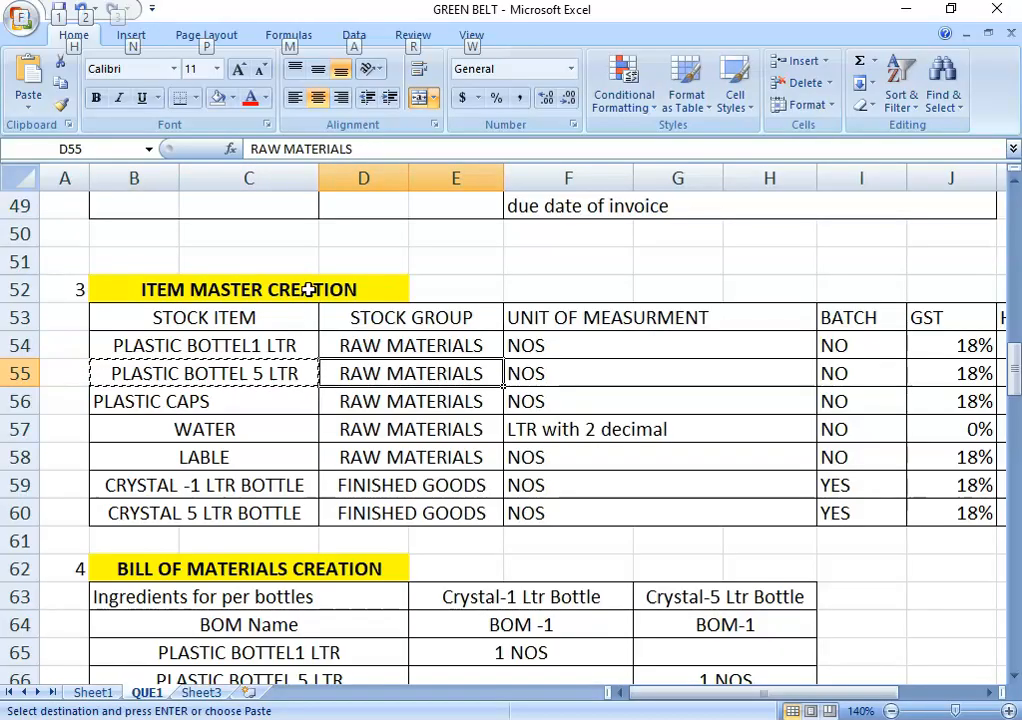
# Step: Back in TallyPrime, keep batch maintenance off for PLASTIC BOTTEL 5 LTR, keep GST applicable, and enable setting its GST details
pyautogui.hotkey('alt', 'Tab')
pyautogui.press('Up')
pyautogui.write('N')
pyautogui.press('Return')
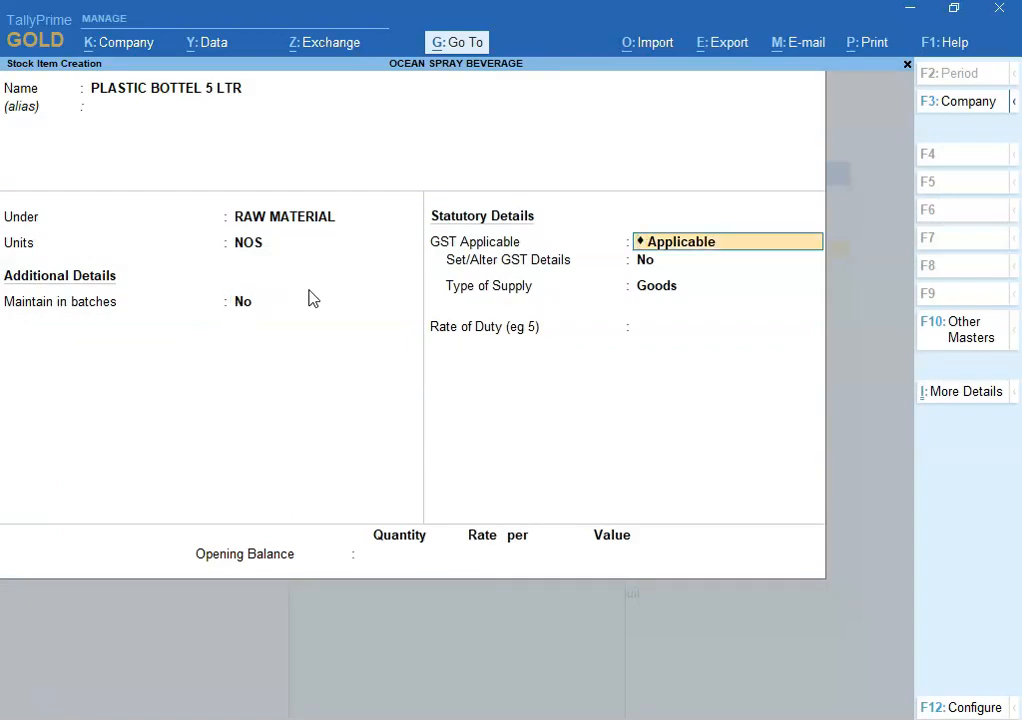
pyautogui.press('Return')
pyautogui.write('Y')
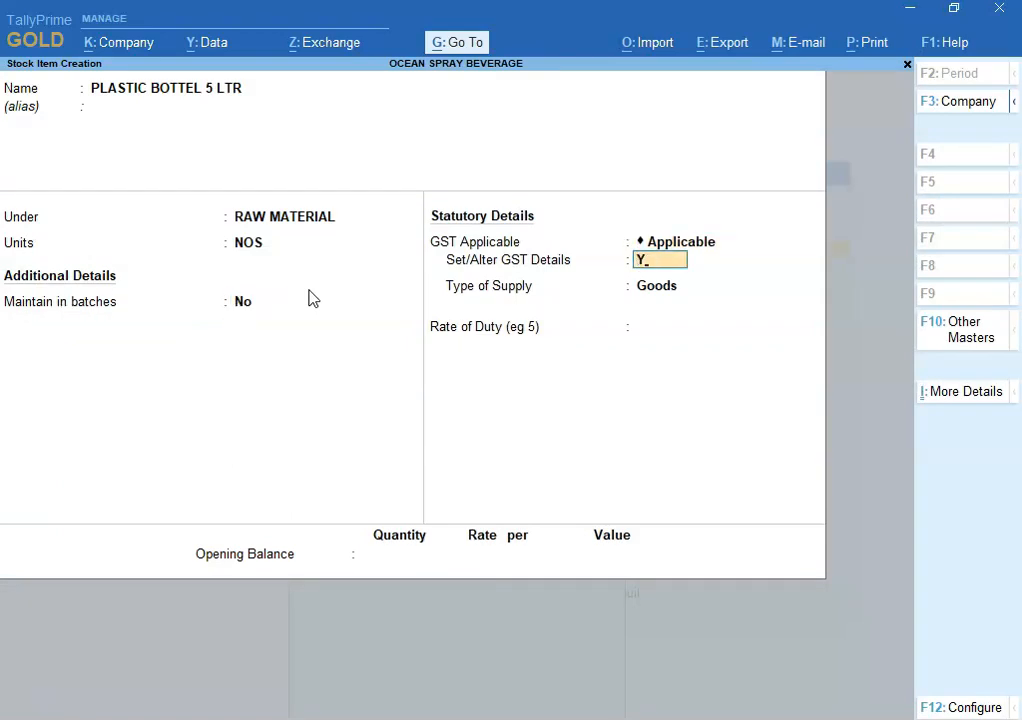
pyautogui.press('Return')
# Step: Copy the HSN code 392330 from the PLASTIC BOTTEL 5 LTR row in Excel into the item's HSN/SAC field in TallyPrime
pyautogui.hotkey('alt', 'Tab')
pyautogui.press('Right')
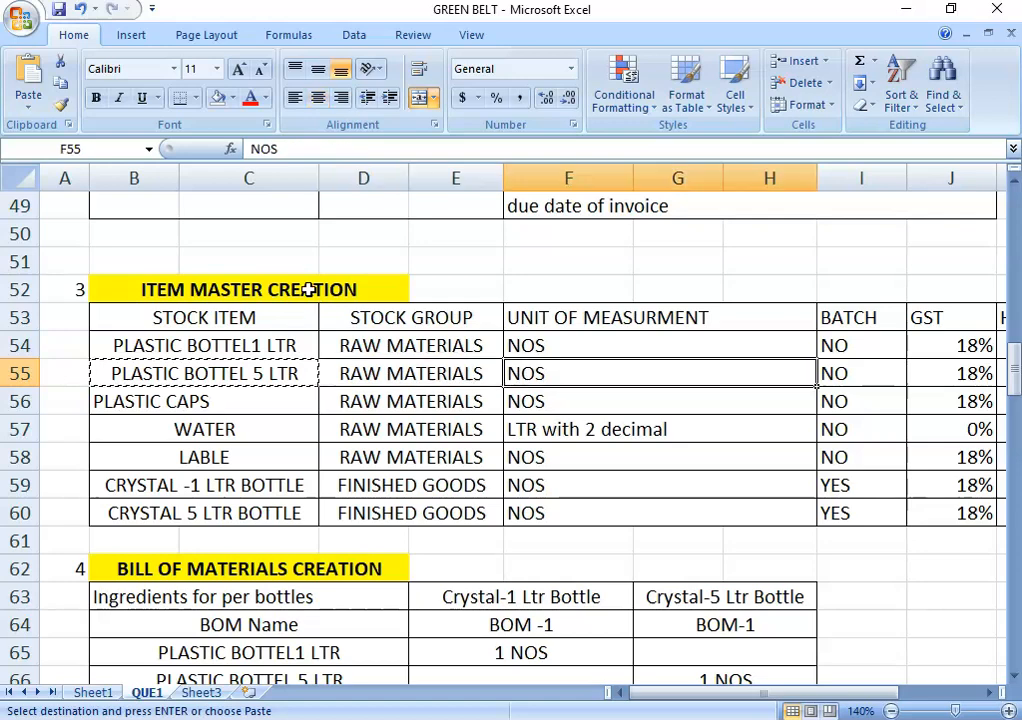
pyautogui.press('Right')
pyautogui.press('Right')
pyautogui.press('Right')
pyautogui.press('Right')
pyautogui.press('Right')
pyautogui.press('Right')
pyautogui.press('Left')
pyautogui.press('Left')
pyautogui.press('Left')
pyautogui.hotkey('ctrl', 'c')
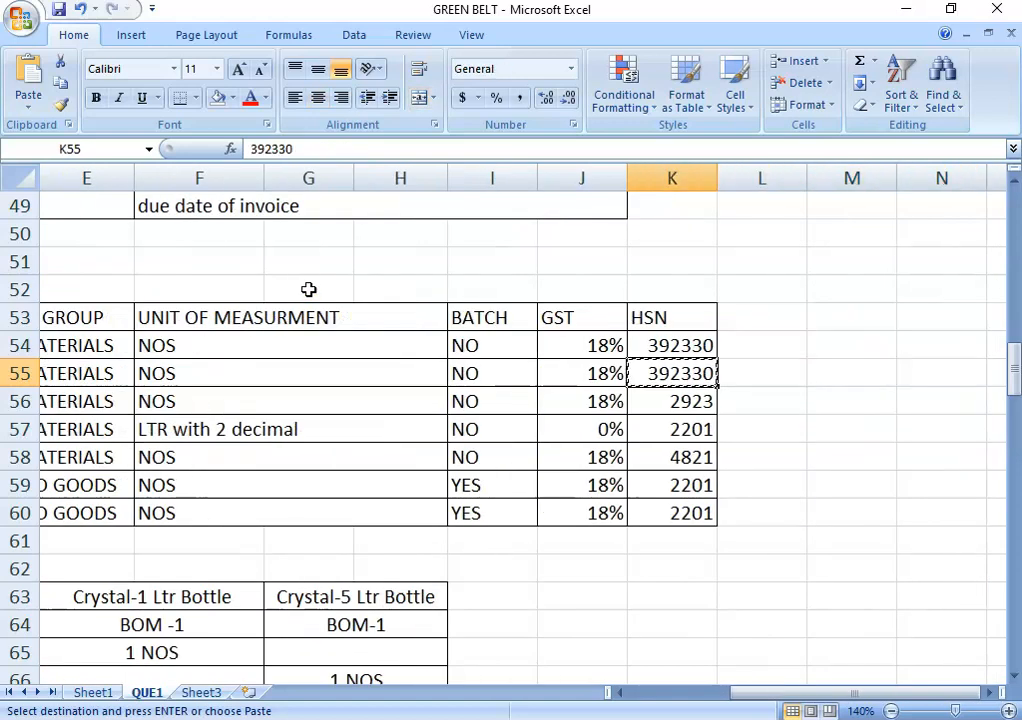
pyautogui.hotkey('alt', 'Tab')
pyautogui.press('Return')
pyautogui.hotkey('ctrl', 'alt', 'v')
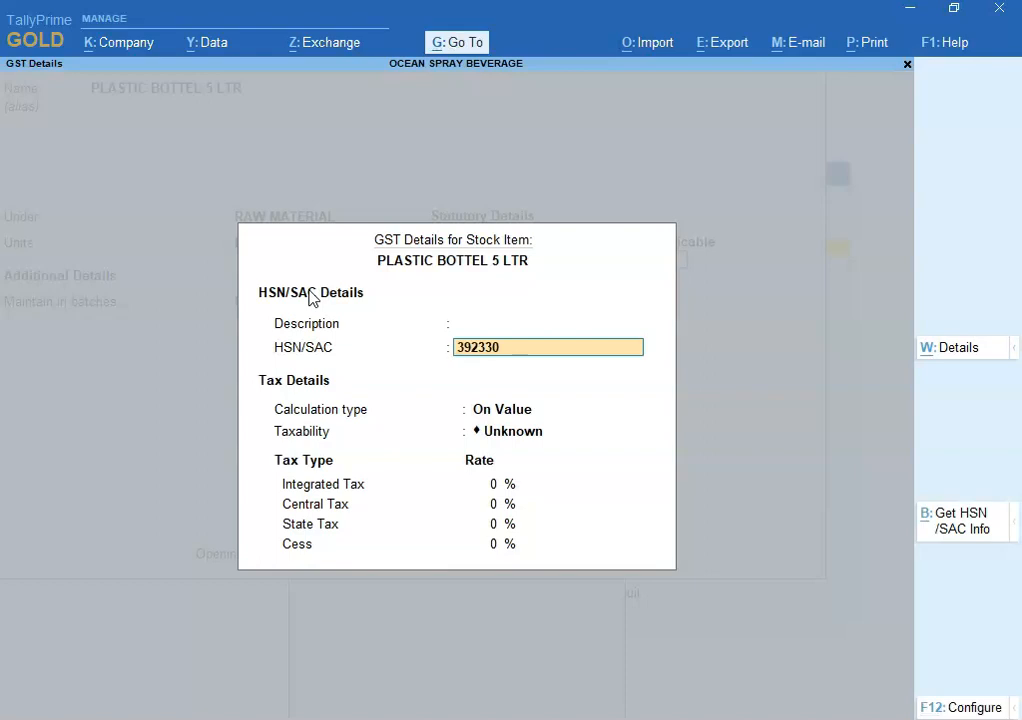
# Step: Keep the calculation type On Value, set PLASTIC BOTTEL 5 LTR to Taxable with 18% integrated tax, and save the GST details
pyautogui.press('Return')
pyautogui.press('Return')
pyautogui.press('Down')
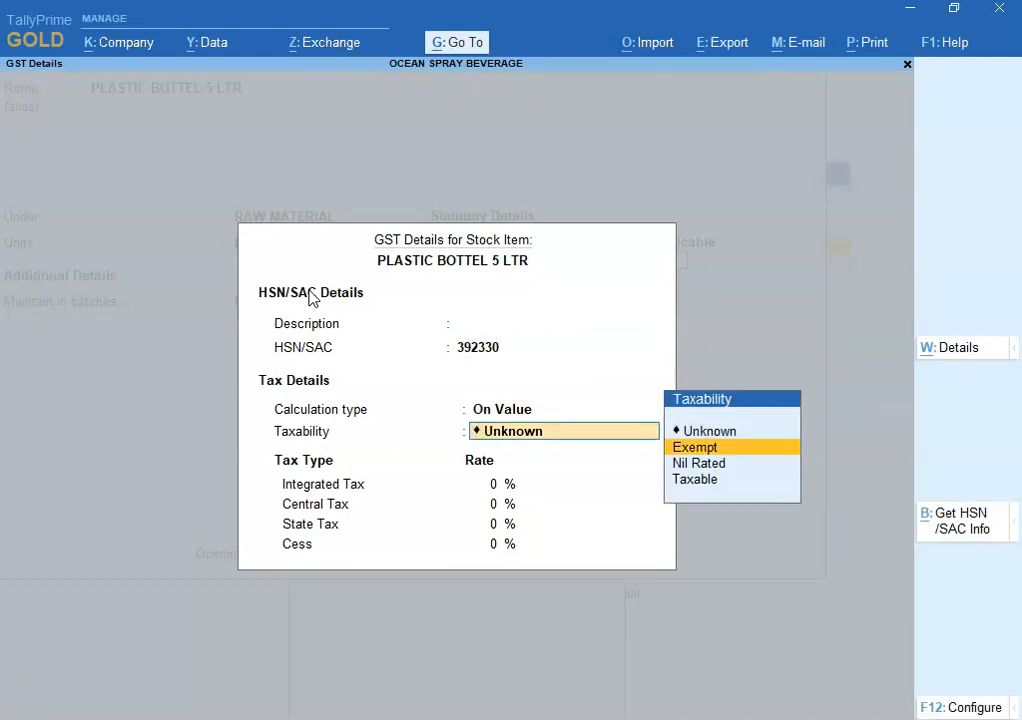
pyautogui.press('Down')
pyautogui.press('Down')
pyautogui.press('Return')
pyautogui.write('18')
pyautogui.press('Return')
pyautogui.press('Return')
pyautogui.press('Return')
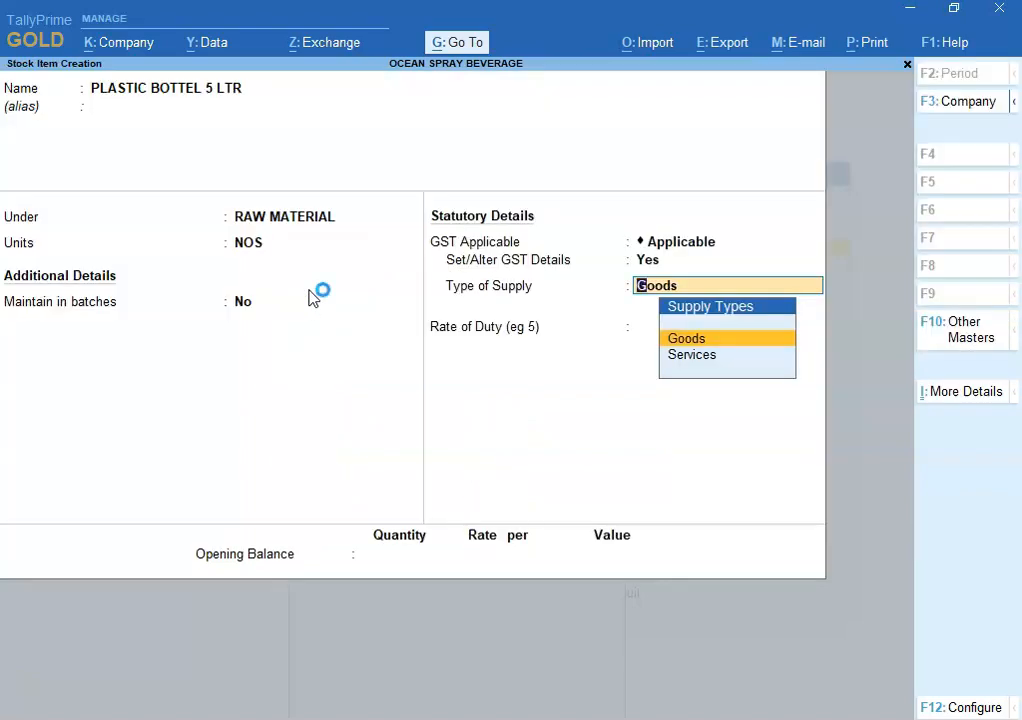
# Step: Keep Goods as the type of supply and save the PLASTIC BOTTEL 5 LTR stock item without an opening balance
pyautogui.press('Return')
pyautogui.press('Return')
pyautogui.press('Return')
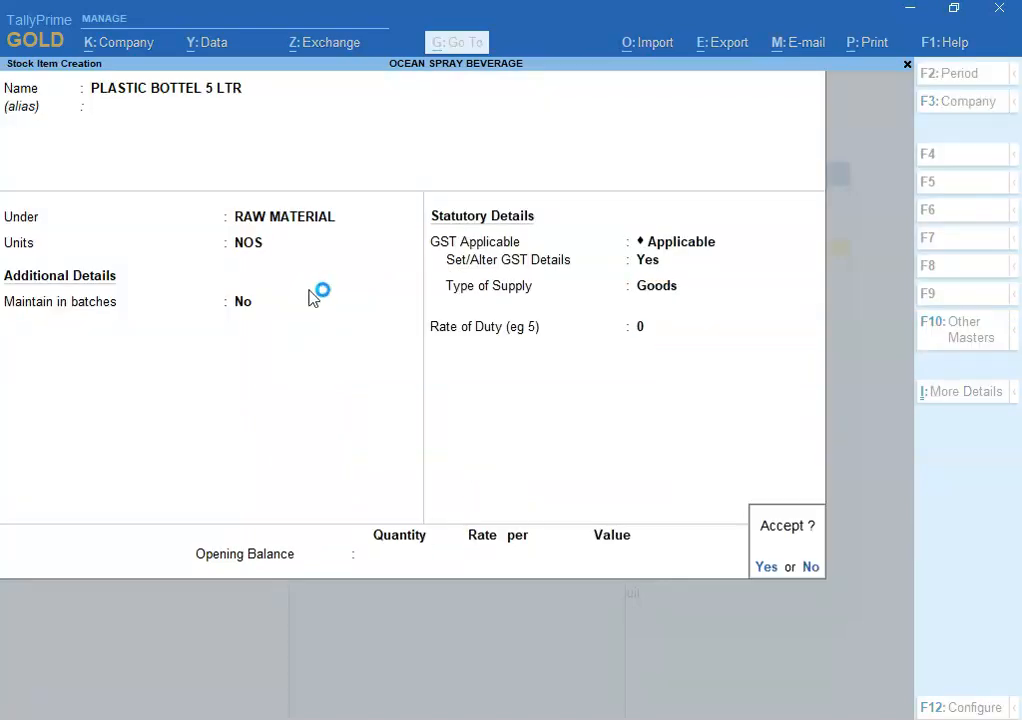
pyautogui.press('Return')
# Step: Copy PLASTIC CAPS from the Item Master Creation table in Excel as the new stock item's name in TallyPrime
pyautogui.hotkey('alt', 'Tab')
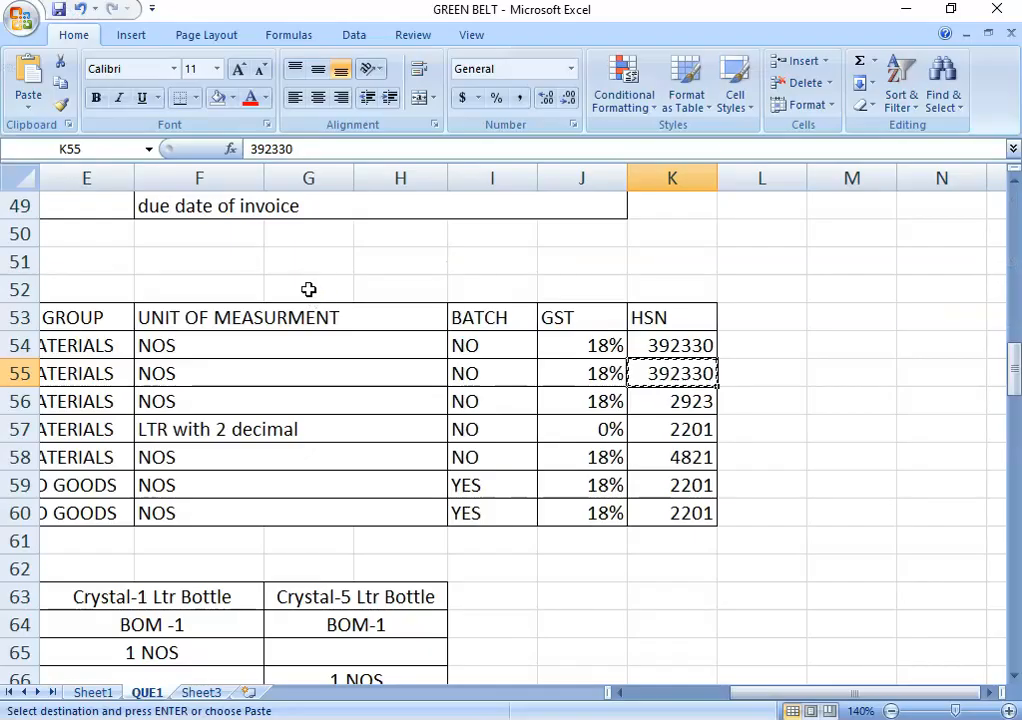
pyautogui.press('Up')
pyautogui.press('Left')
pyautogui.press('Home')
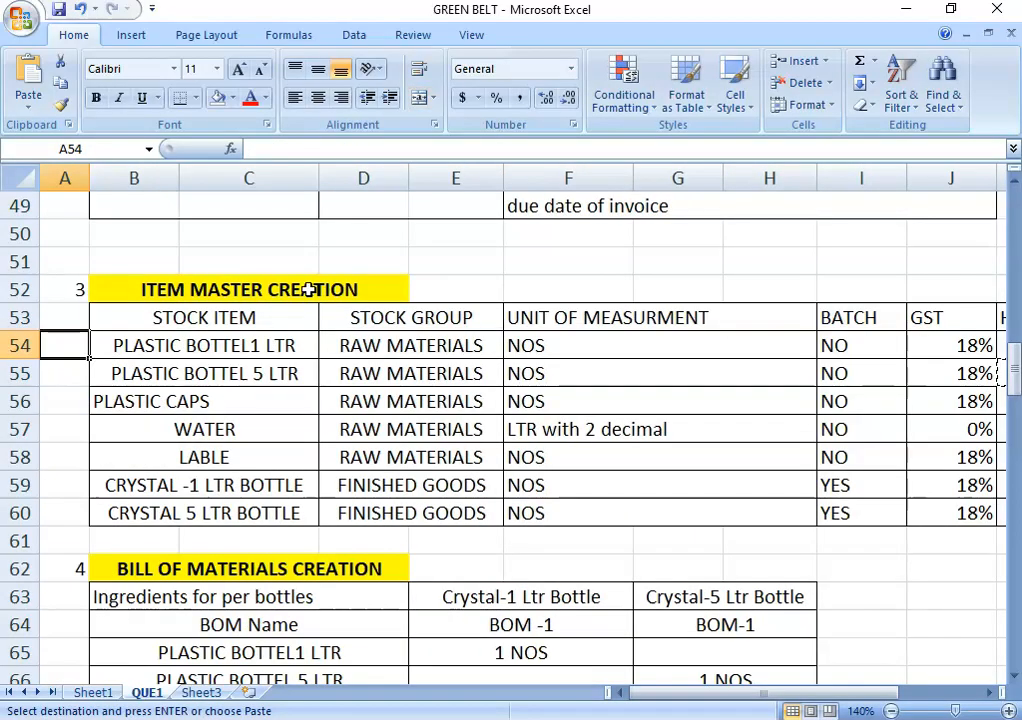
pyautogui.press('Right')
pyautogui.press('Right')
pyautogui.press('Down')
pyautogui.press('Right')
pyautogui.press('Right')
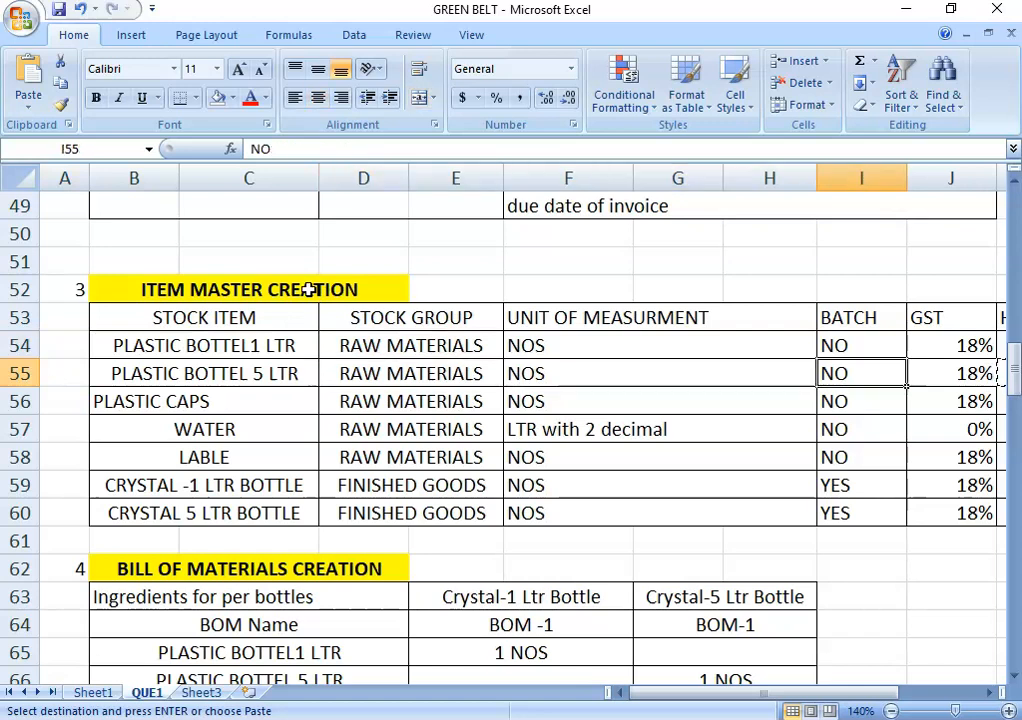
pyautogui.press('Down')
pyautogui.press('Left')
pyautogui.press('Left')
pyautogui.press('Left')
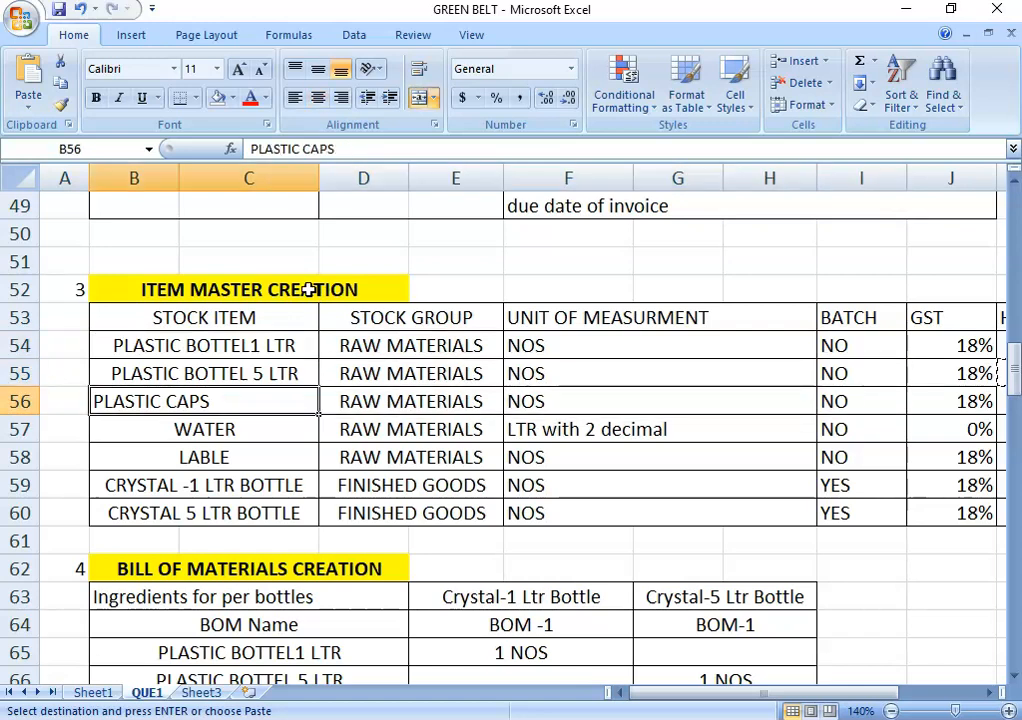
pyautogui.hotkey('alt', 'Tab')
pyautogui.hotkey('ctrl', 'v')
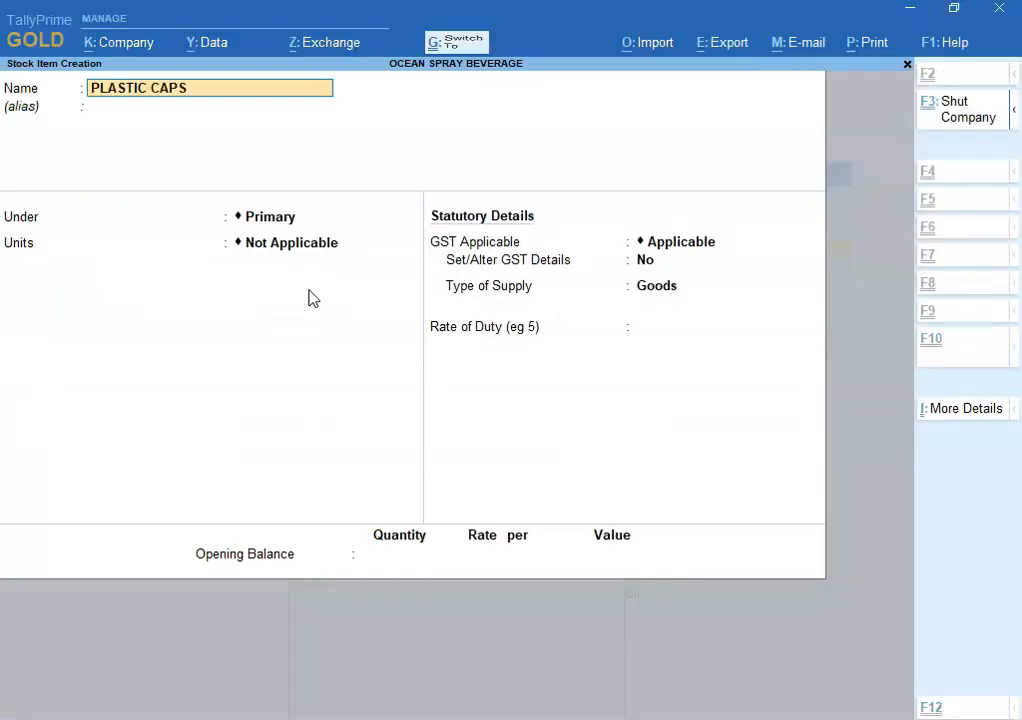
# Step: Assign PLASTIC CAPS to RAW MATERIAL with unit NOS and no batches, and enable setting its GST details
pyautogui.press('Return')
pyautogui.press('Down')
pyautogui.press('Return')
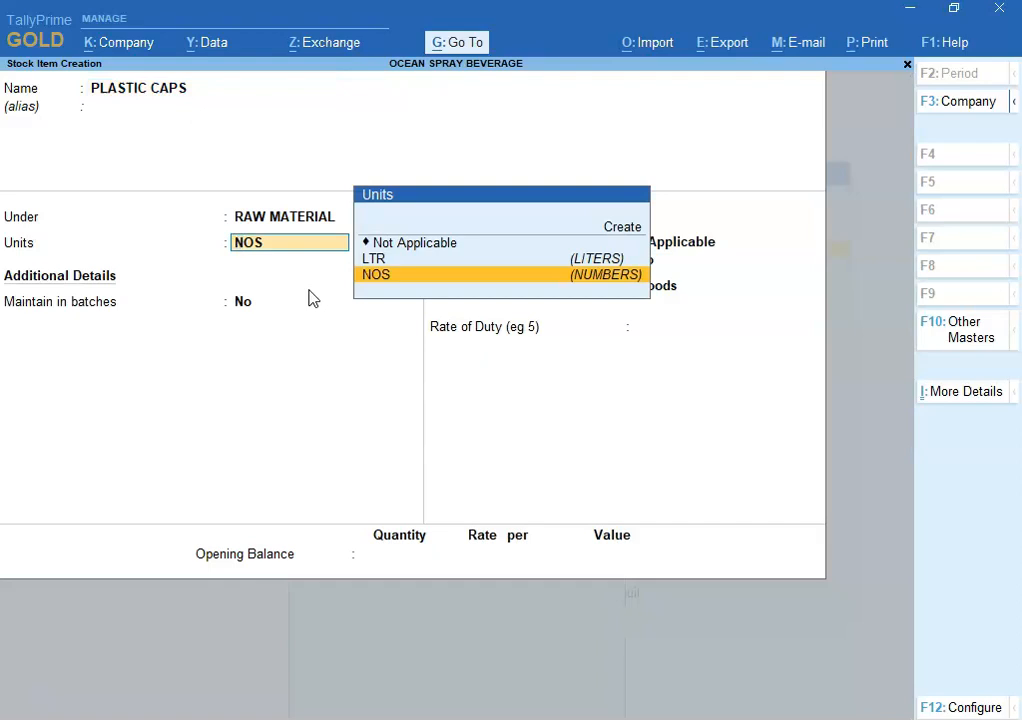
pyautogui.press('Return')
pyautogui.press('Return')
pyautogui.press('Return')
pyautogui.write('y')
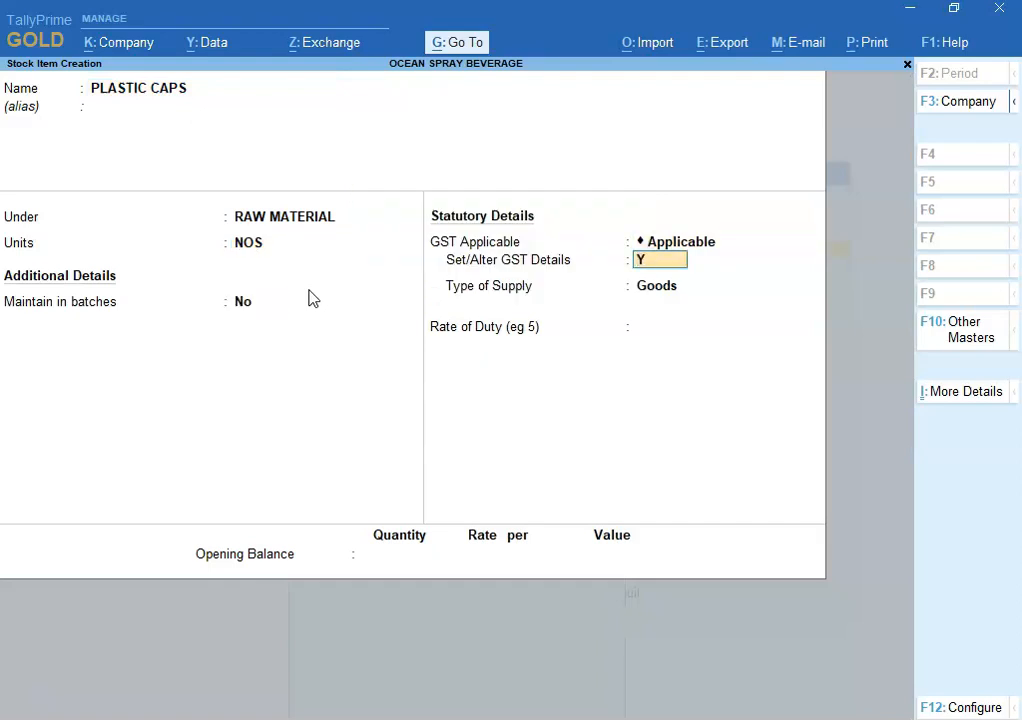
pyautogui.press('Return')
pyautogui.press('Return')
# Step: Copy the HSN code 2923 from the PLASTIC CAPS row in Excel into the item's HSN/SAC field in TallyPrime
pyautogui.hotkey('alt', 'Tab')
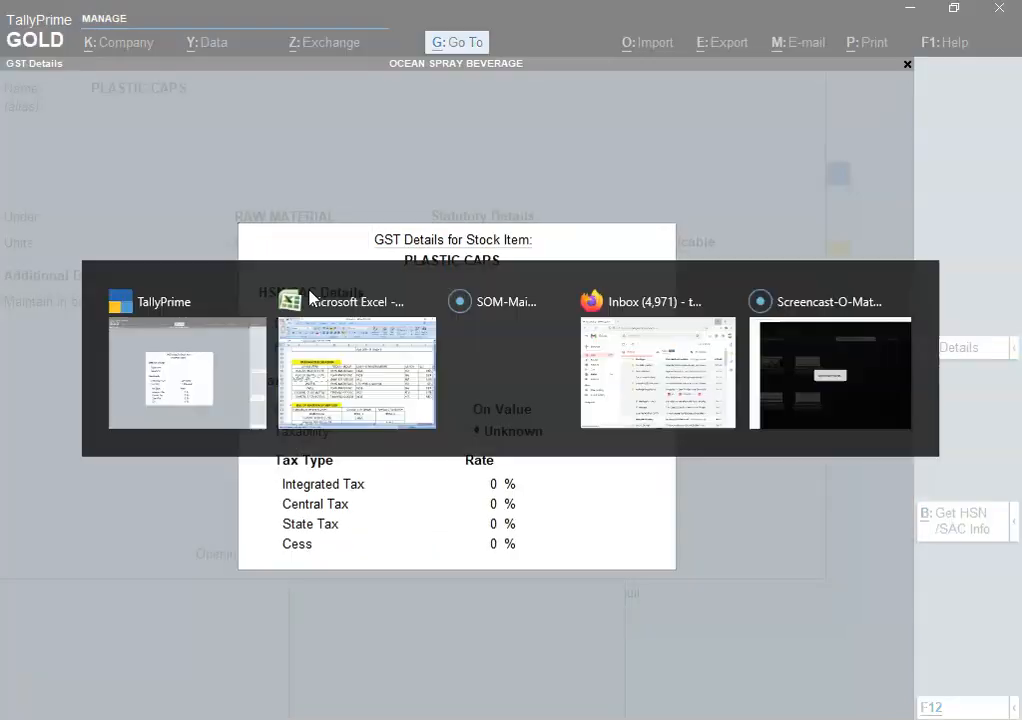
pyautogui.press('Right')
pyautogui.press('Right')
pyautogui.press('Right')
pyautogui.press('Right')
pyautogui.press('Right')
pyautogui.press('Right')
pyautogui.press('Left')
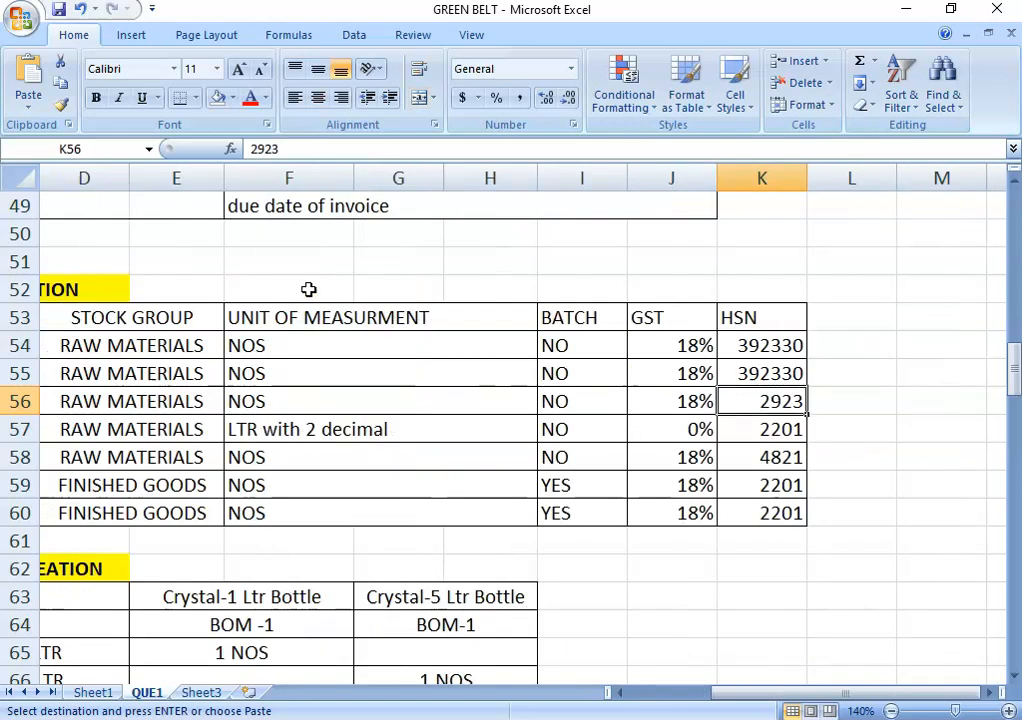
pyautogui.hotkey('alt', 'Tab')
pyautogui.hotkey('ctrl', 'v')
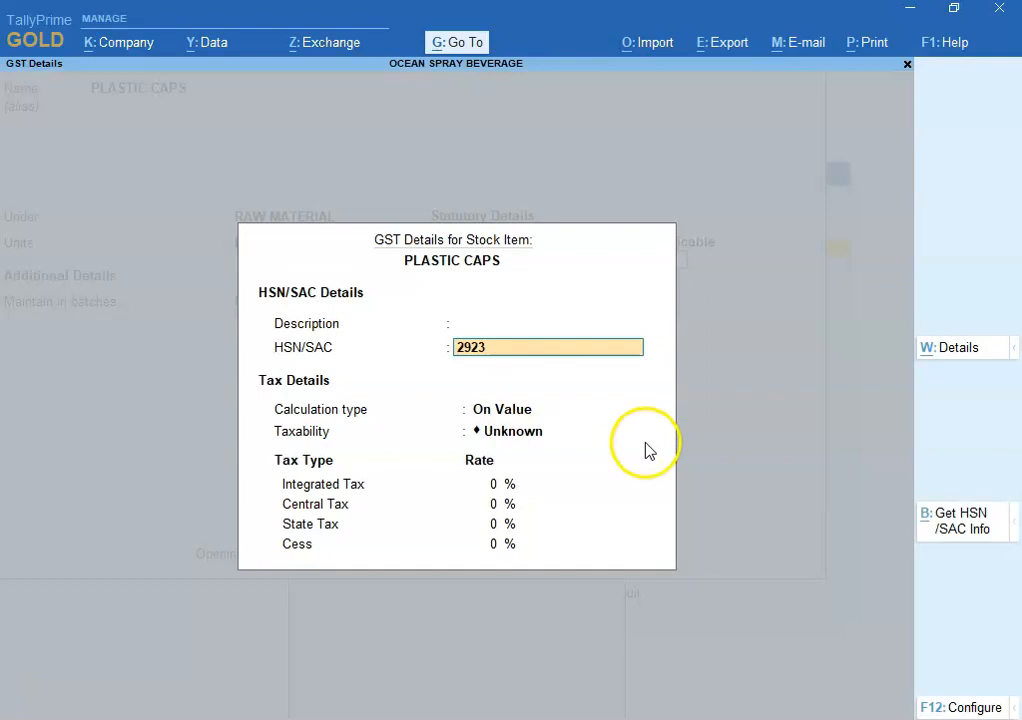
pyautogui.press('Return')
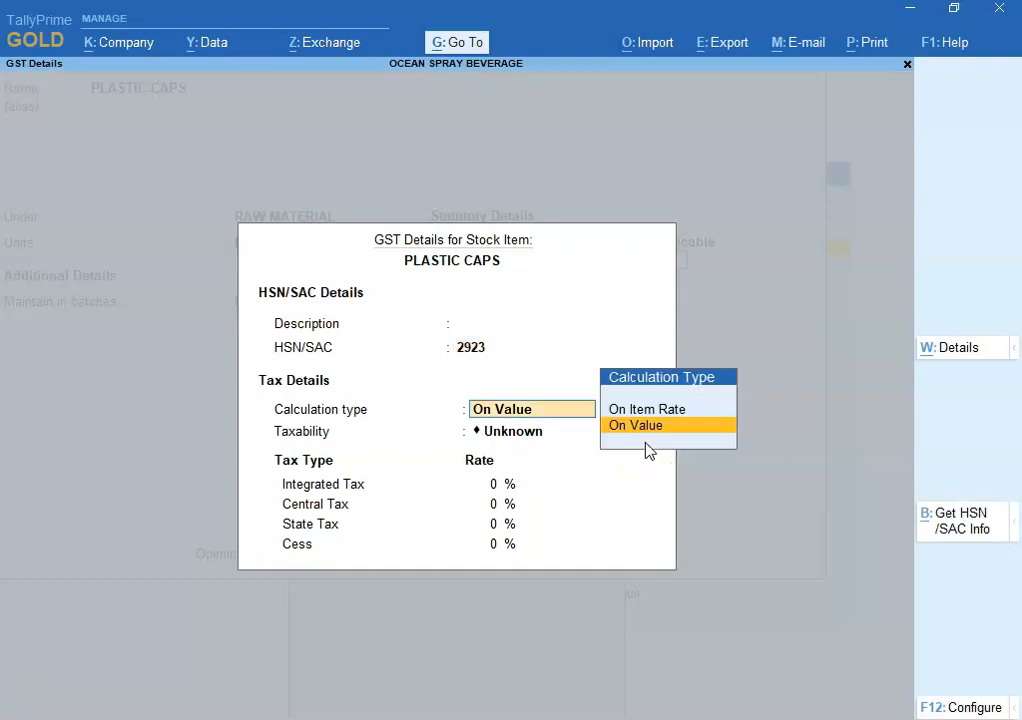
# Step: Set PLASTIC CAPS to Taxable, calculated on value, with an integrated tax rate of 18%, and save the GST details
pyautogui.press('Return')
pyautogui.press('Down')
pyautogui.press('Down')
pyautogui.press('Down')
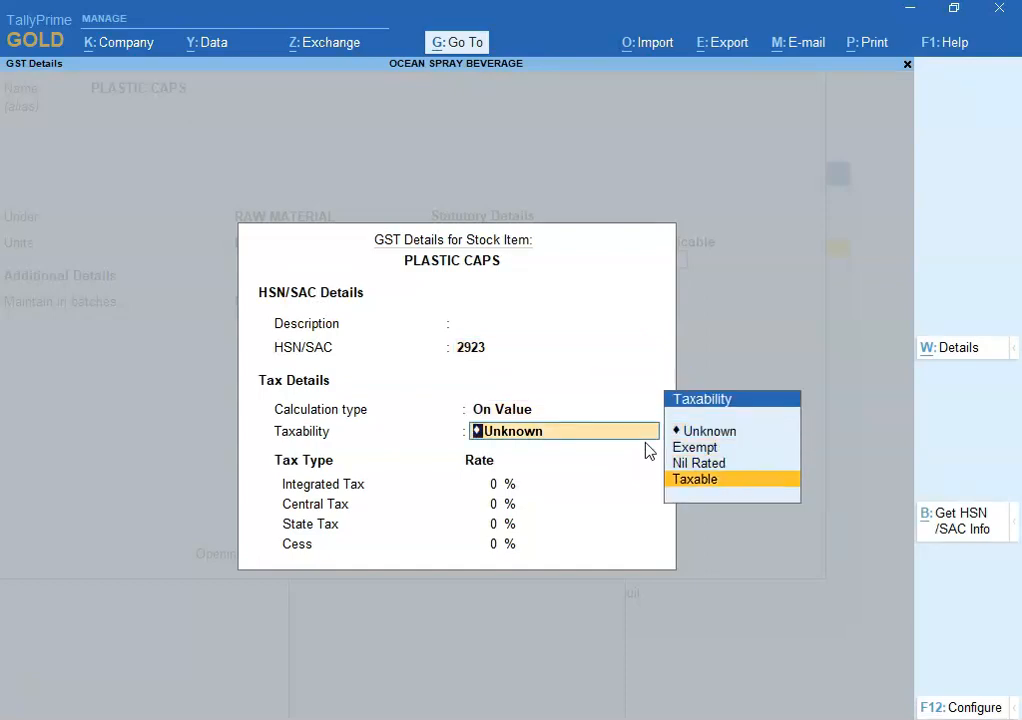
pyautogui.press('Return')
pyautogui.hotkey('alt', 'Tab')
pyautogui.hotkey('alt', 'Tab')
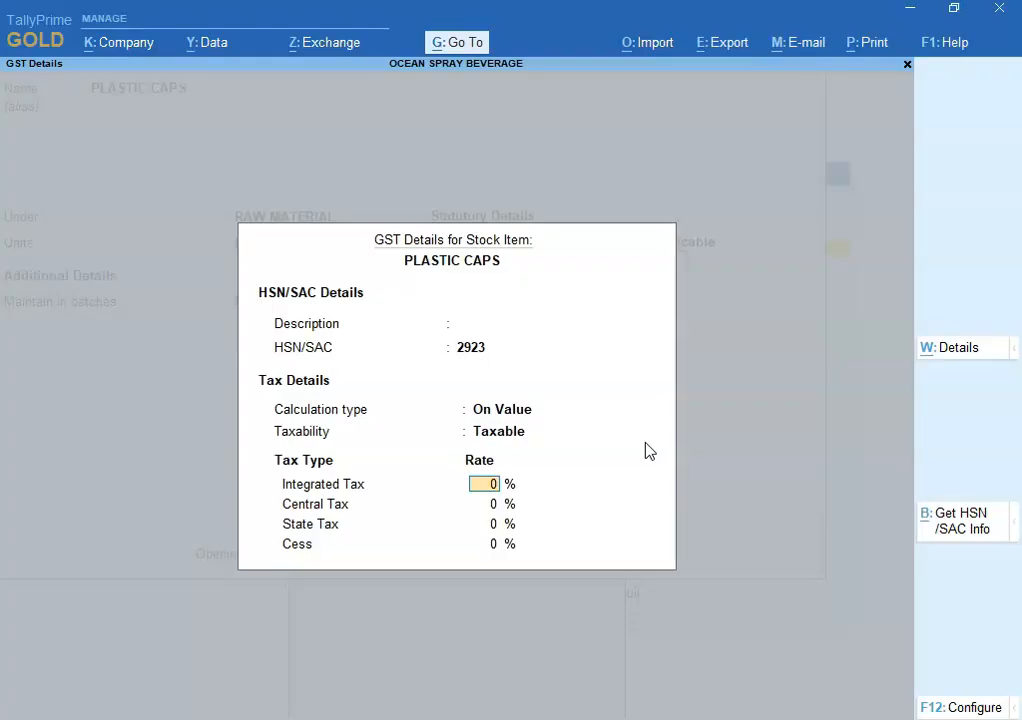
pyautogui.write('18')
pyautogui.press('Return')
pyautogui.press('Return')
pyautogui.press('Return')
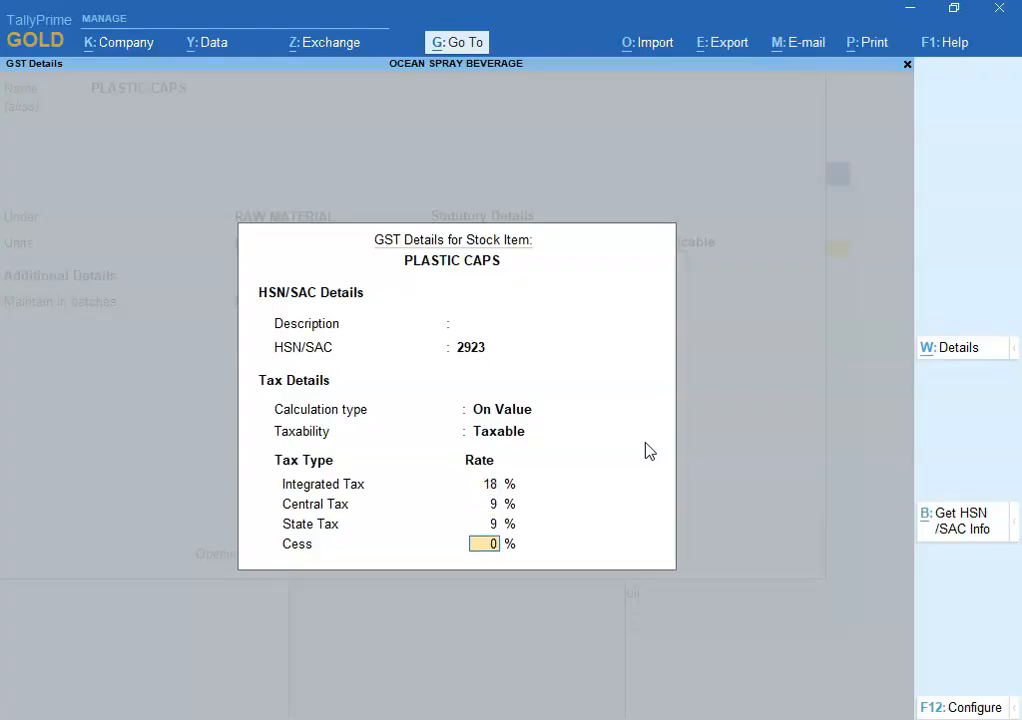
pyautogui.press('Return')
# Step: Keep Goods as the supply type, leave the opening balance empty, and save the PLASTIC CAPS stock item
pyautogui.press('Return')
pyautogui.press('Return')
pyautogui.press('Return')
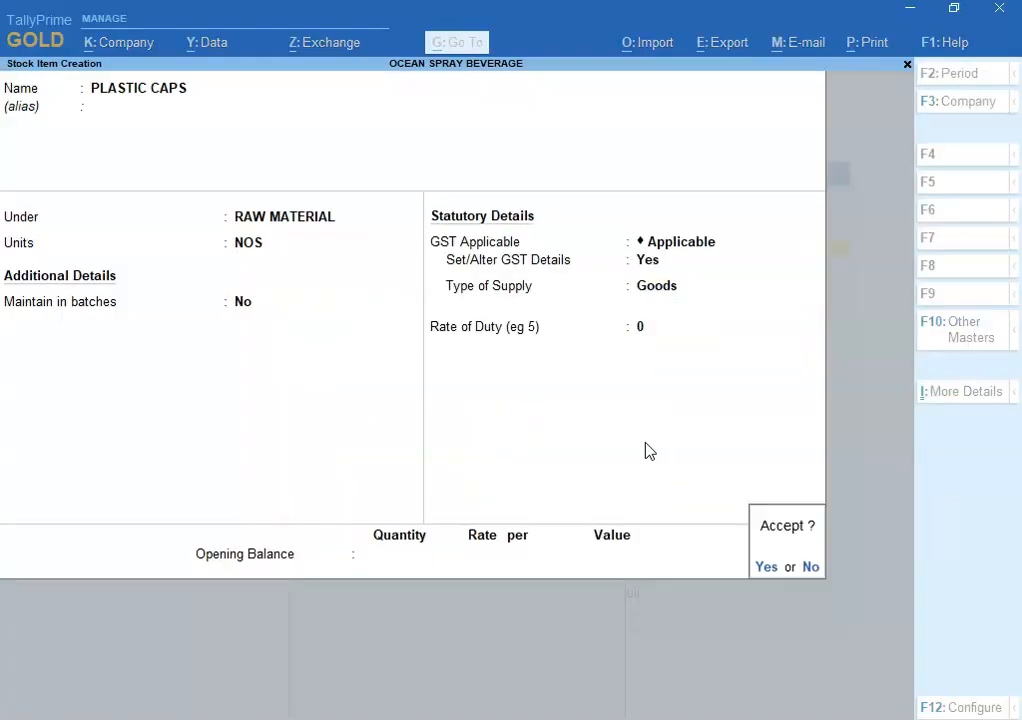
pyautogui.press('Return')
# Step: Copy WATER from the Item Master Creation table in Excel as the next stock item's name in TallyPrime
pyautogui.hotkey('alt', 'Tab')
pyautogui.press('Left')
pyautogui.press('Home')
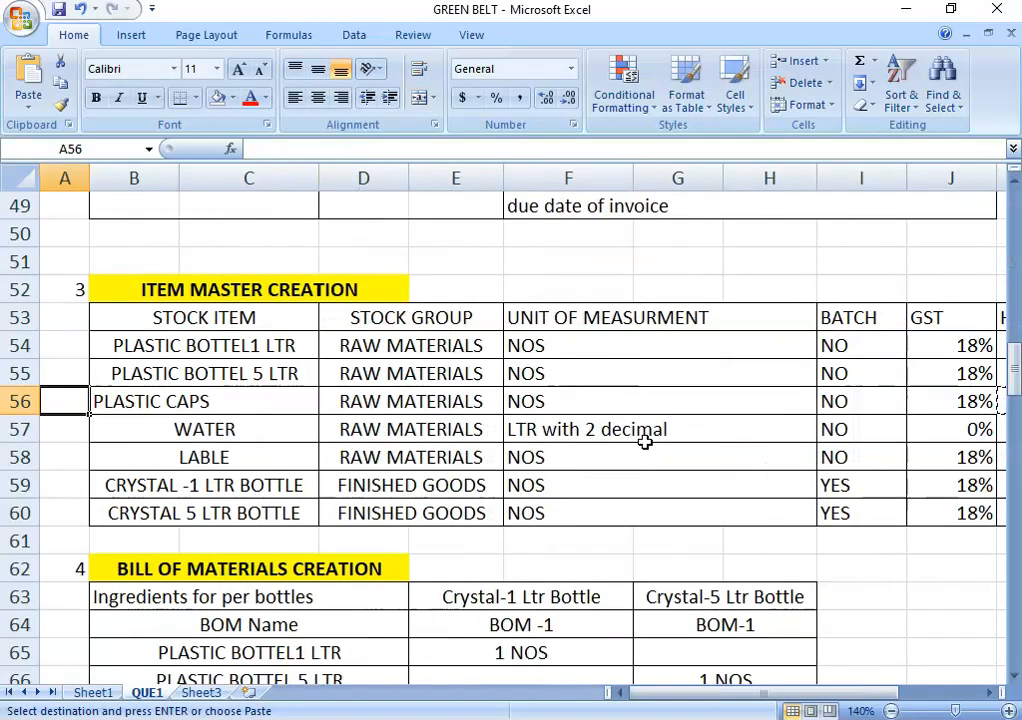
pyautogui.press('Down')
pyautogui.press('Right')
pyautogui.hotkey('ctrl', 'c')
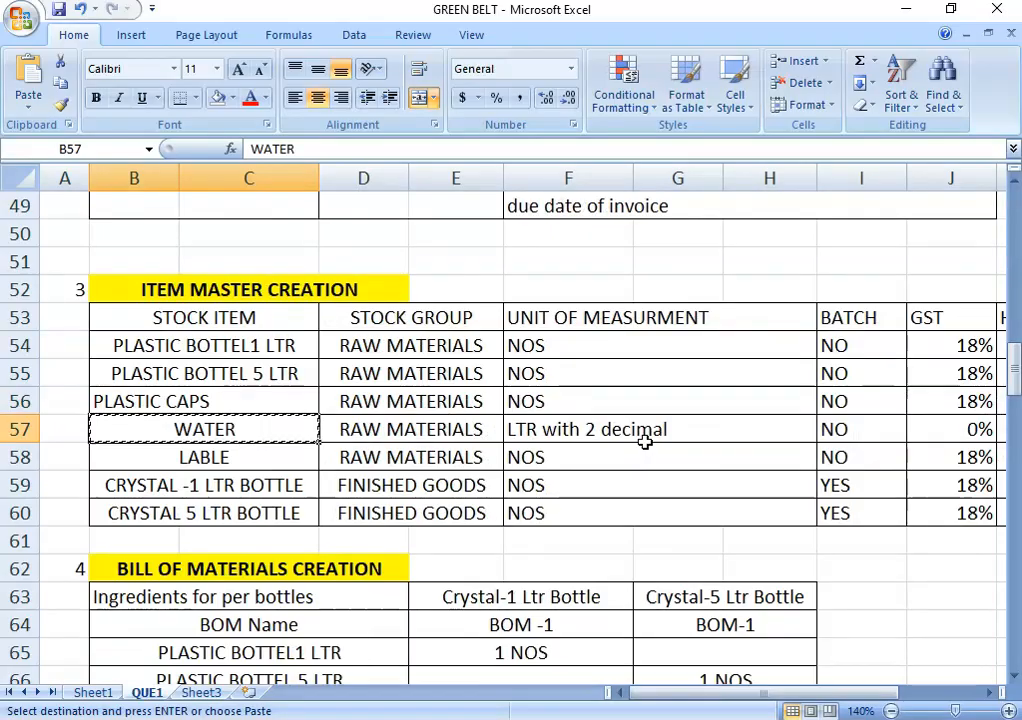
pyautogui.hotkey('alt', 'Tab')
pyautogui.hotkey('ctrl', 'v')
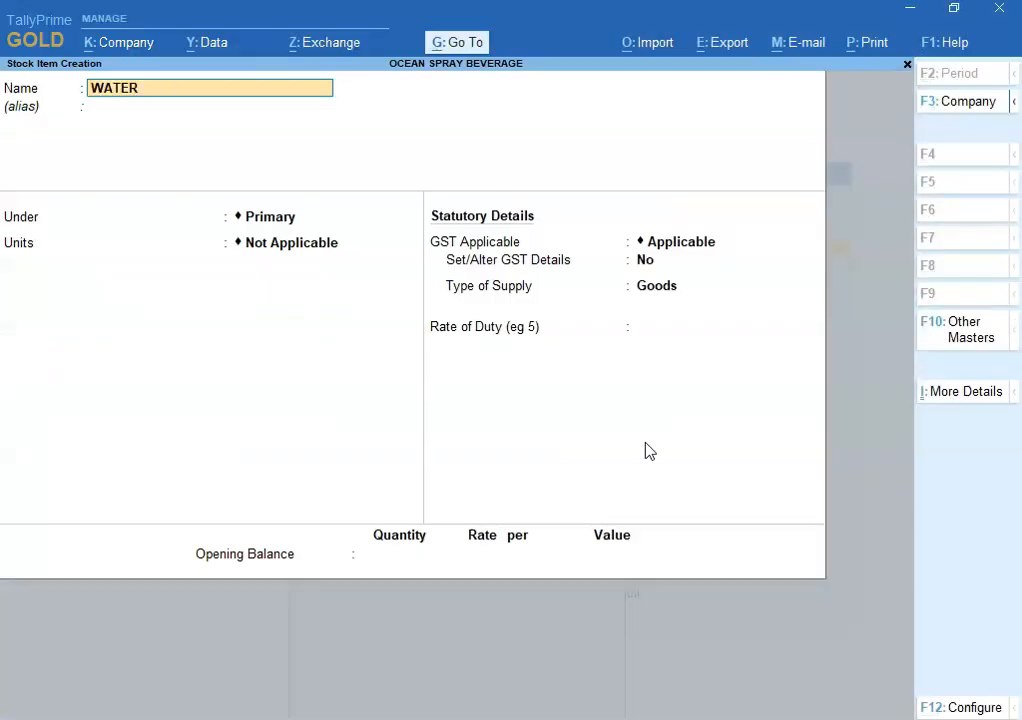
# Step: Assign the WATER stock item to the RAW MATERIAL group with unit LTR, checking its row in the Excel table
pyautogui.press('Return')
pyautogui.press('Return')
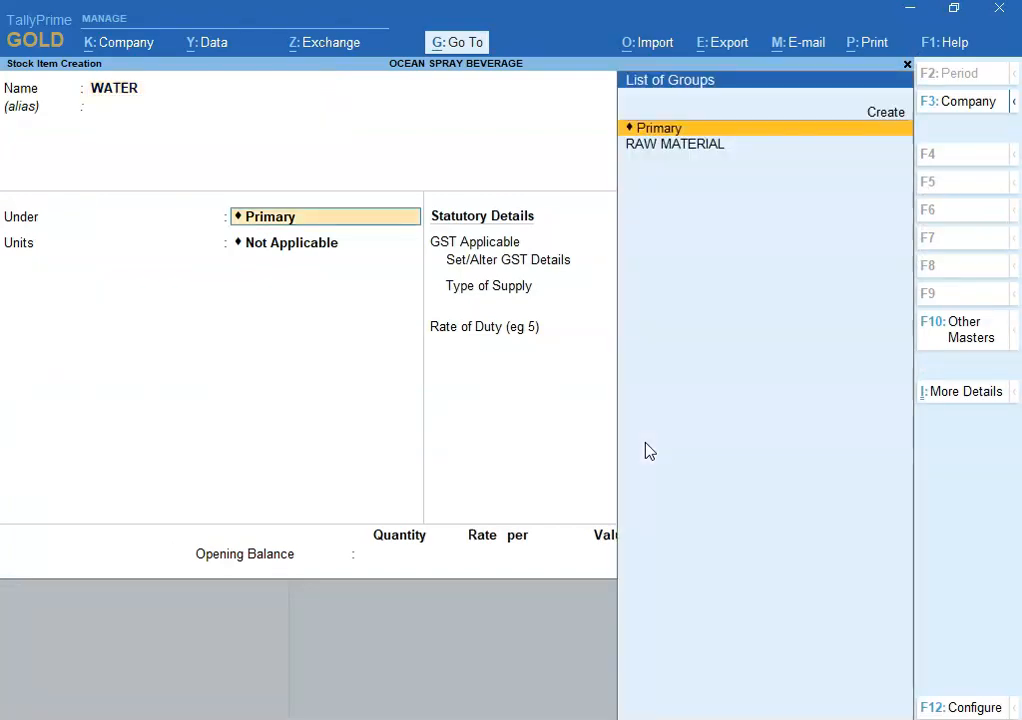
pyautogui.hotkey('alt', 'Tab')
pyautogui.hotkey('alt', 'Tab')
pyautogui.press('Down')
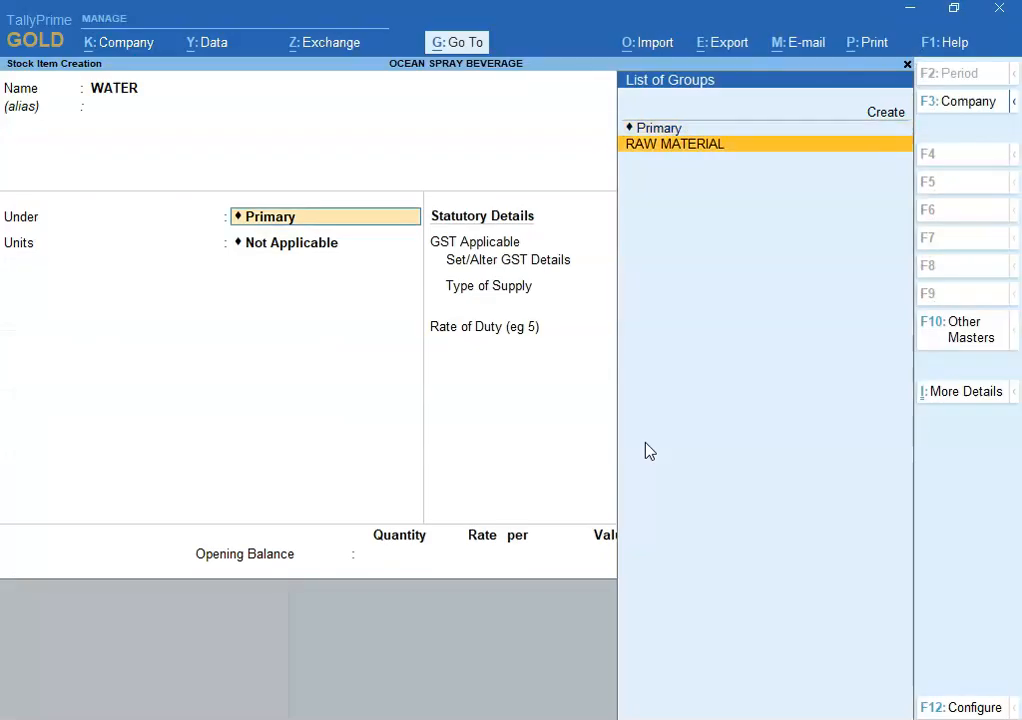
pyautogui.press('Return')
pyautogui.press('Up')
pyautogui.press('Return')
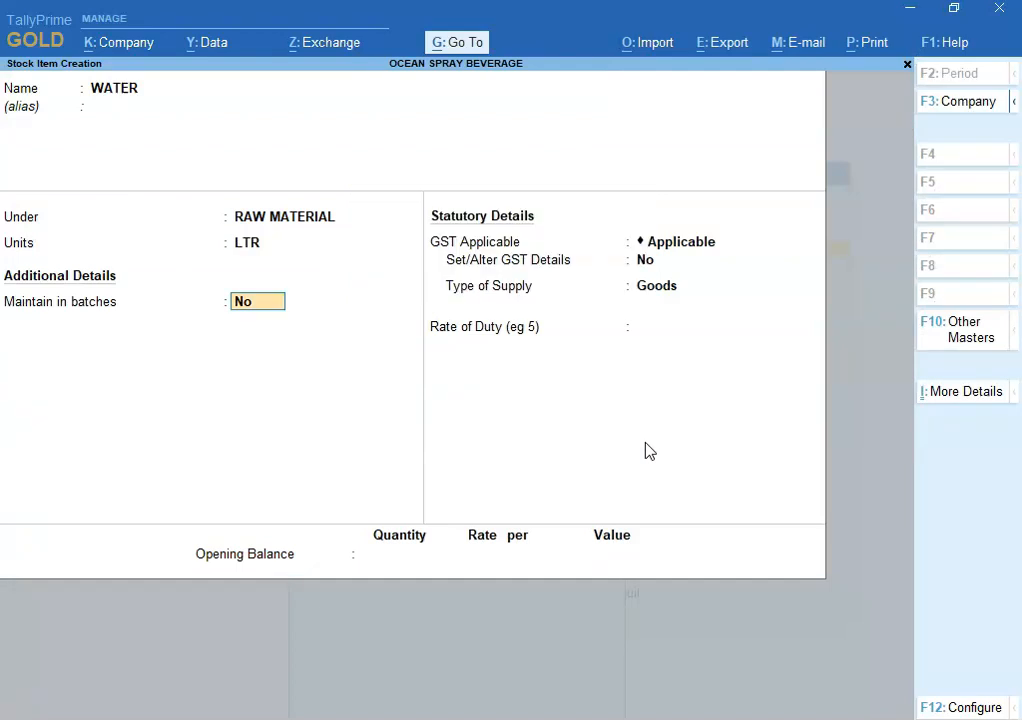
# Step: Check WATER's batch setting in Excel, keep batch maintenance at No, and keep GST applicable for the item
pyautogui.hotkey('alt', 'Tab')
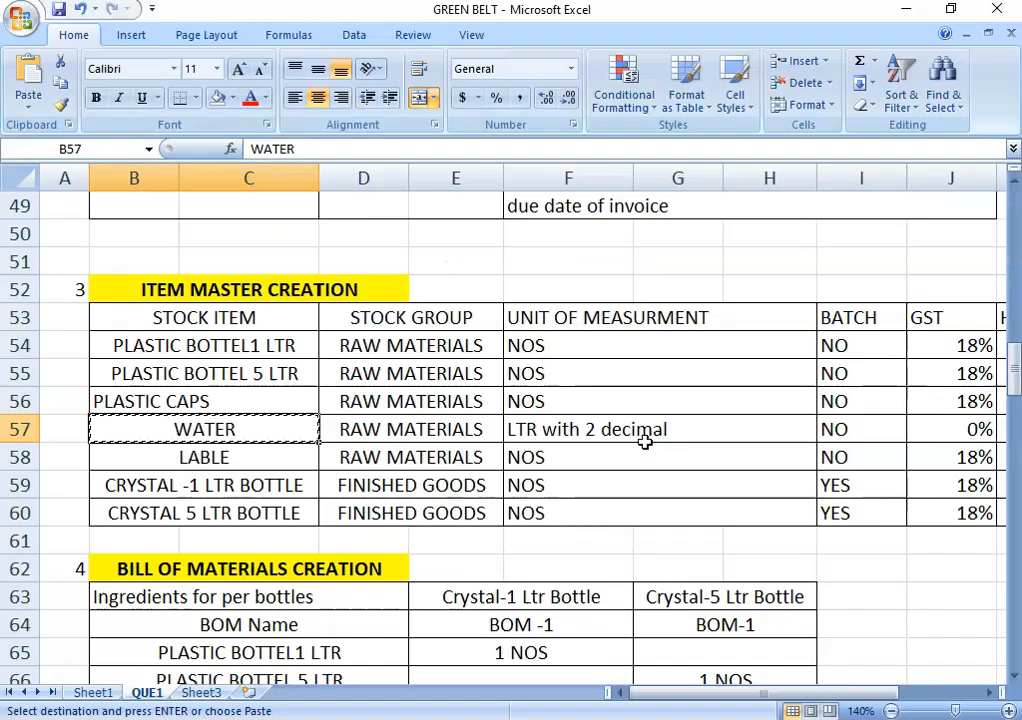
pyautogui.hotkey('alt', 'Tab')
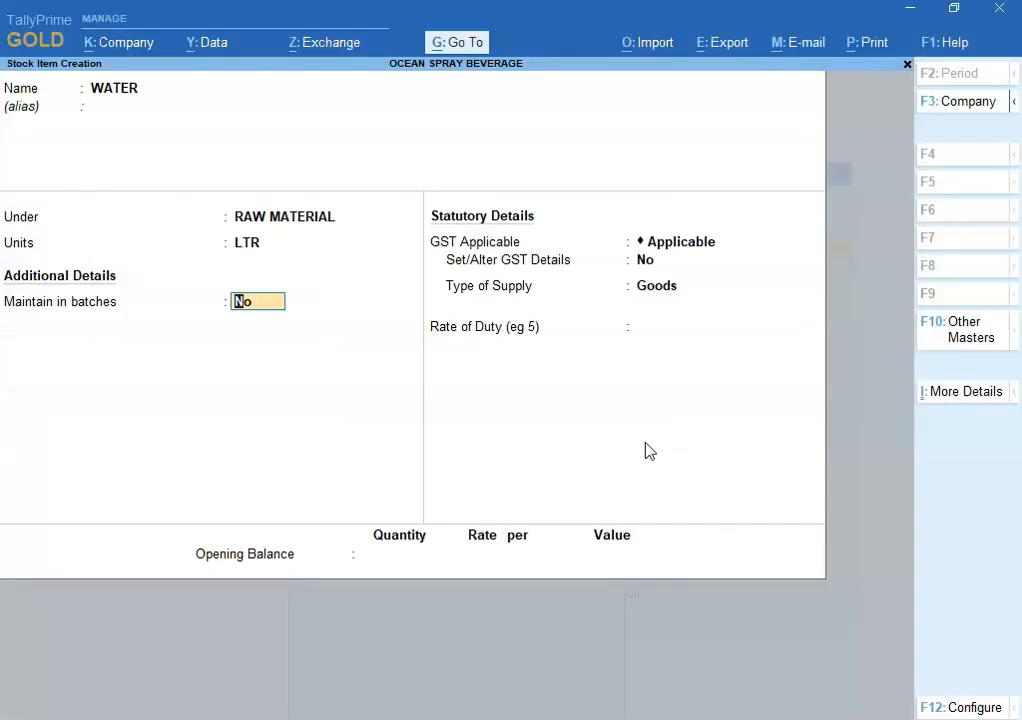
pyautogui.press('Return')
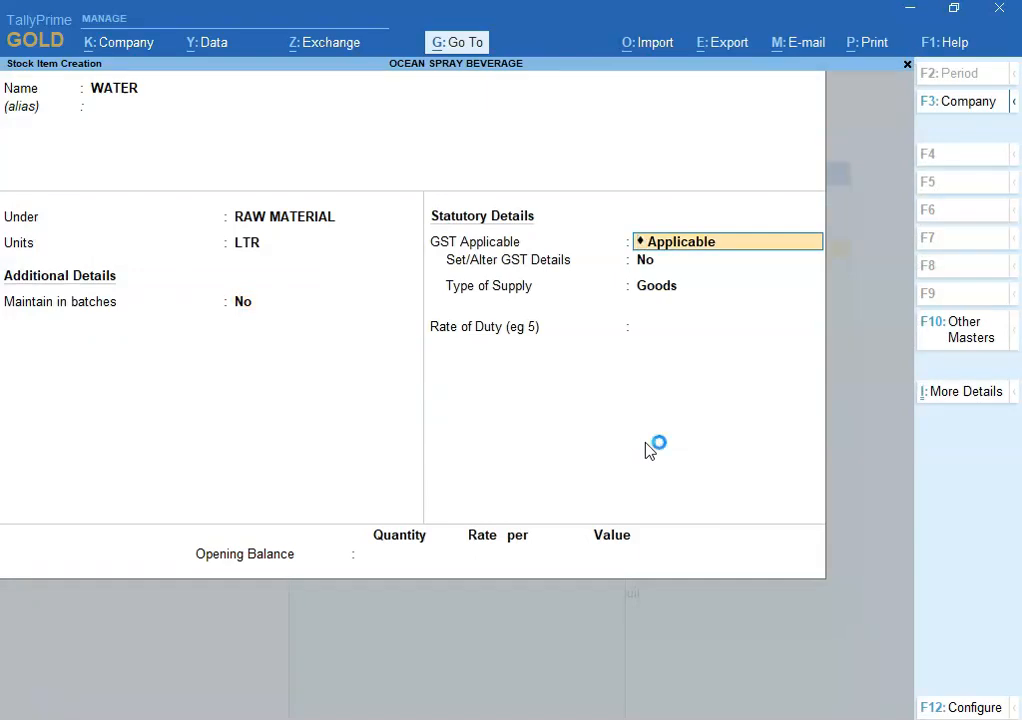
pyautogui.press('Return')
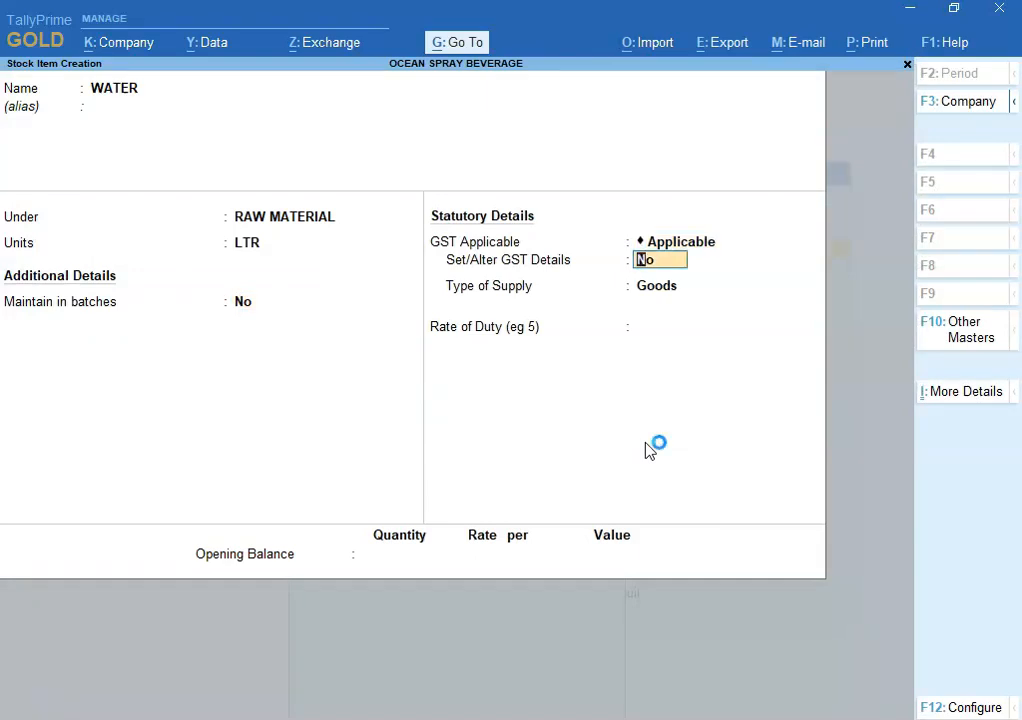
# Step: Check WATER's GST rate in the Item Master Creation table in Excel
pyautogui.hotkey('alt', 'Tab')
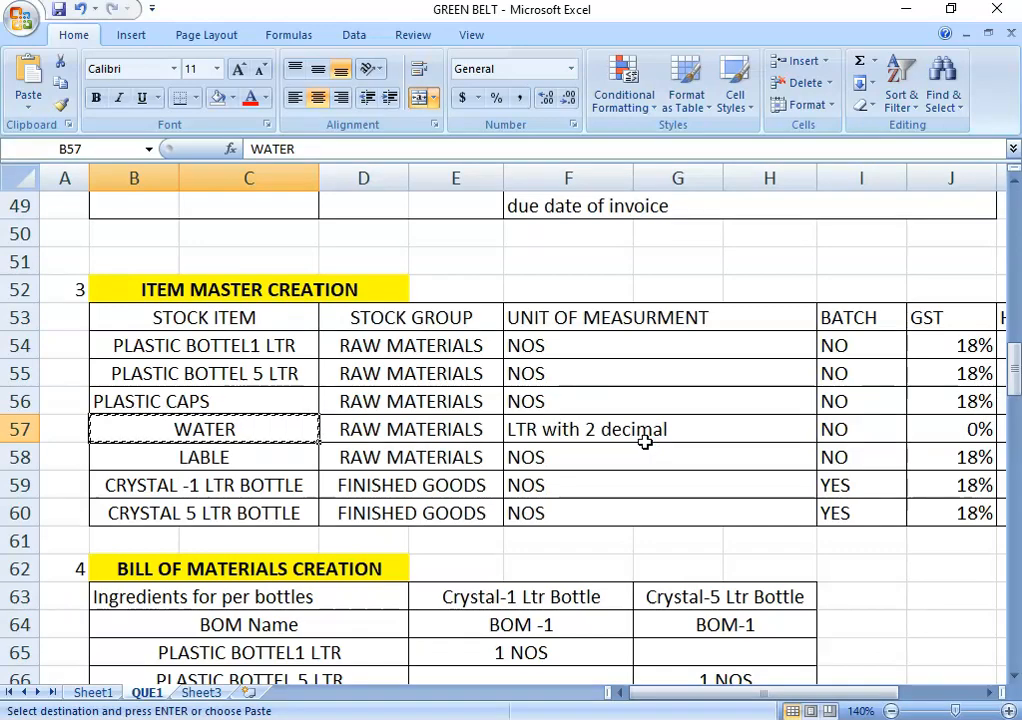
pyautogui.press('Right')
pyautogui.press('Right')
pyautogui.press('Right')
pyautogui.press('Right')
pyautogui.press('Right')
pyautogui.press('Right')
pyautogui.press('Right')
pyautogui.press('Left')
pyautogui.press('Left')
pyautogui.press('Left')
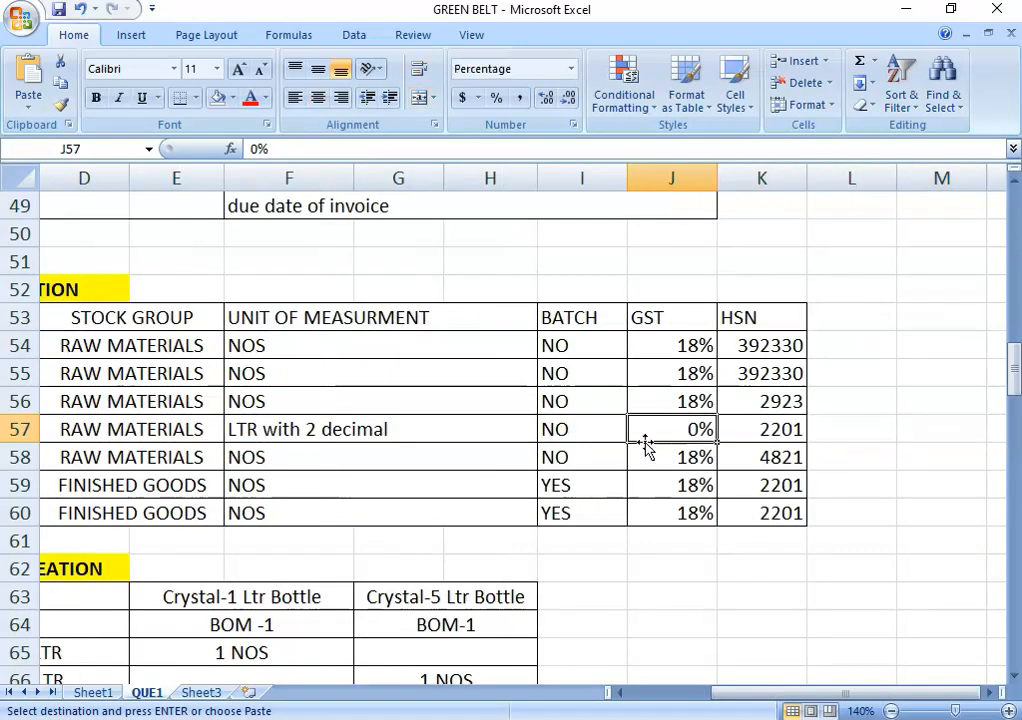
# Step: Turn on GST details for WATER in TallyPrime and copy the HSN/SAC code 2201 from Excel
pyautogui.hotkey('alt', 'Tab')
pyautogui.write('y')
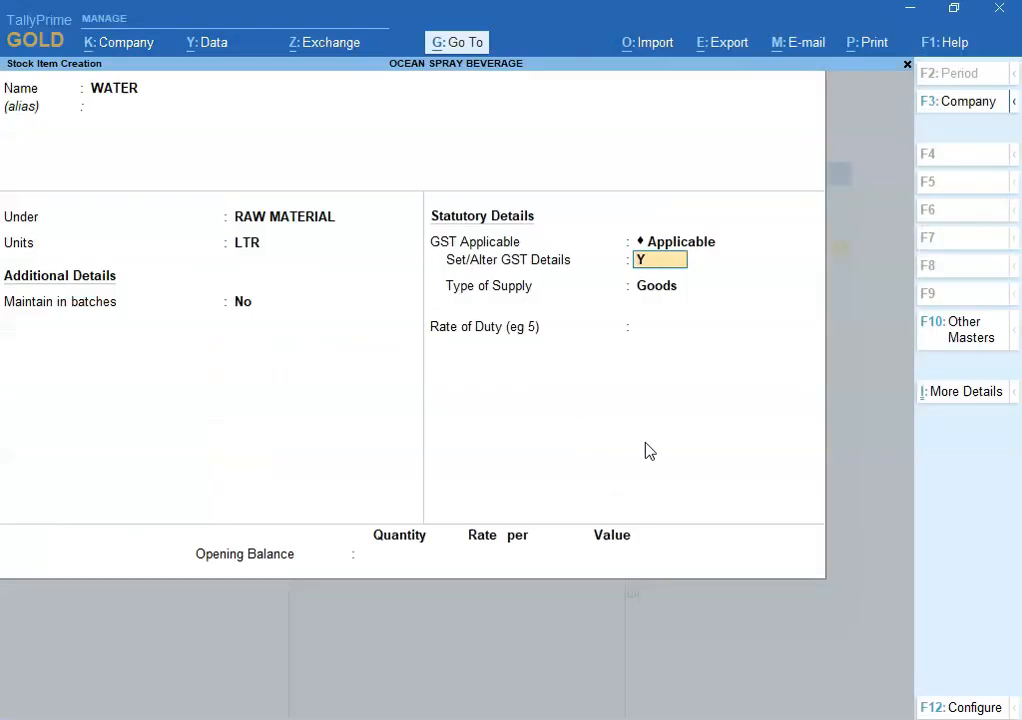
pyautogui.press('Return')
pyautogui.press('Return')
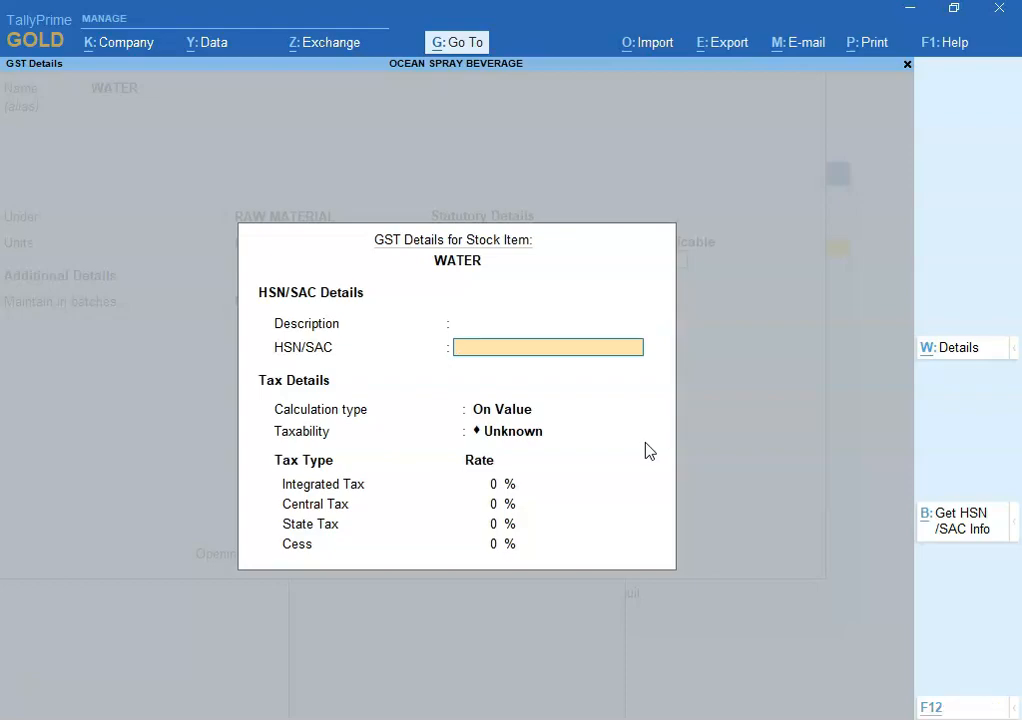
pyautogui.hotkey('alt', 'Tab')
pyautogui.press('Right')
pyautogui.hotkey('alt', 'Tab')
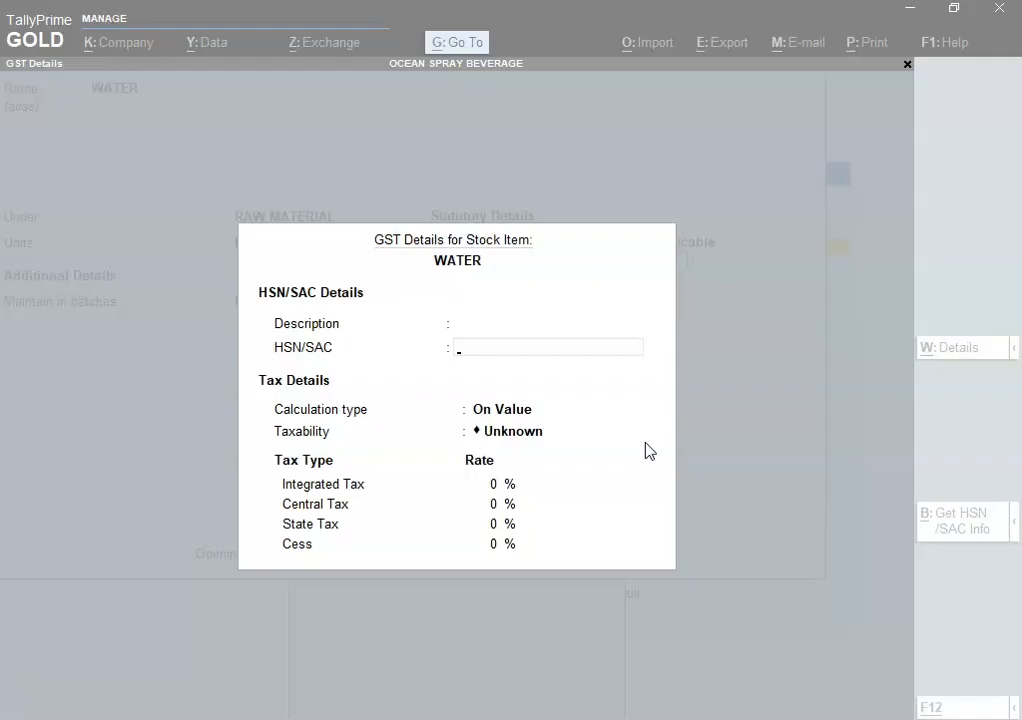
pyautogui.hotkey('ctrl', 'alt', 'v')
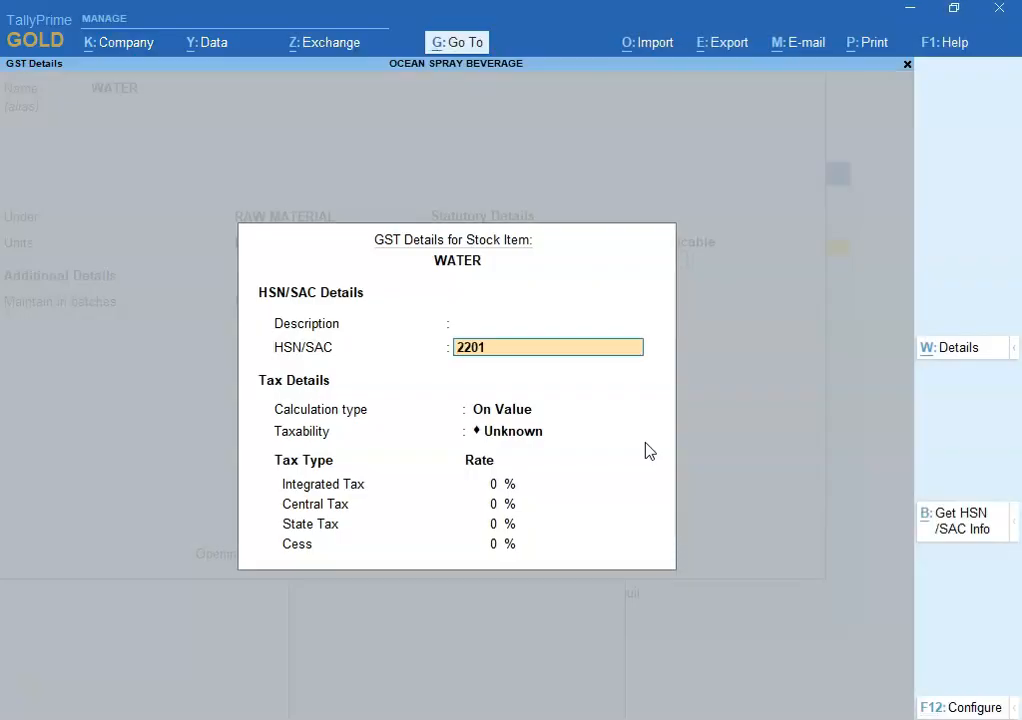
pyautogui.press('Return')
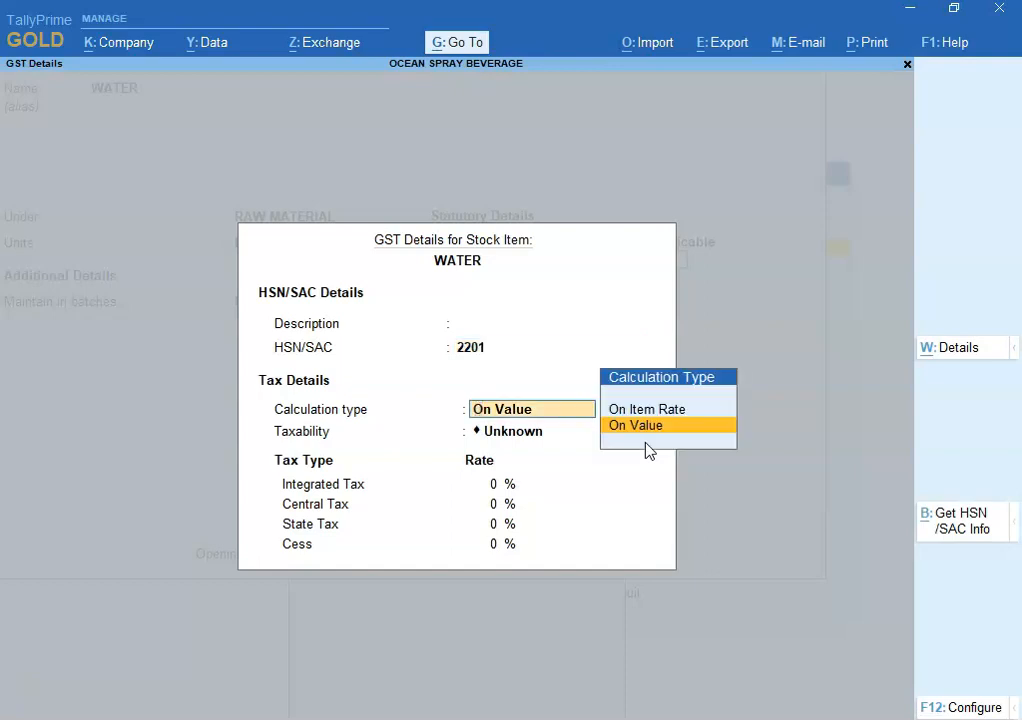
# Step: Keep WATER's GST calculation type as On Value and set its taxability to Nil Rated
pyautogui.press('Return')
pyautogui.press('Down')
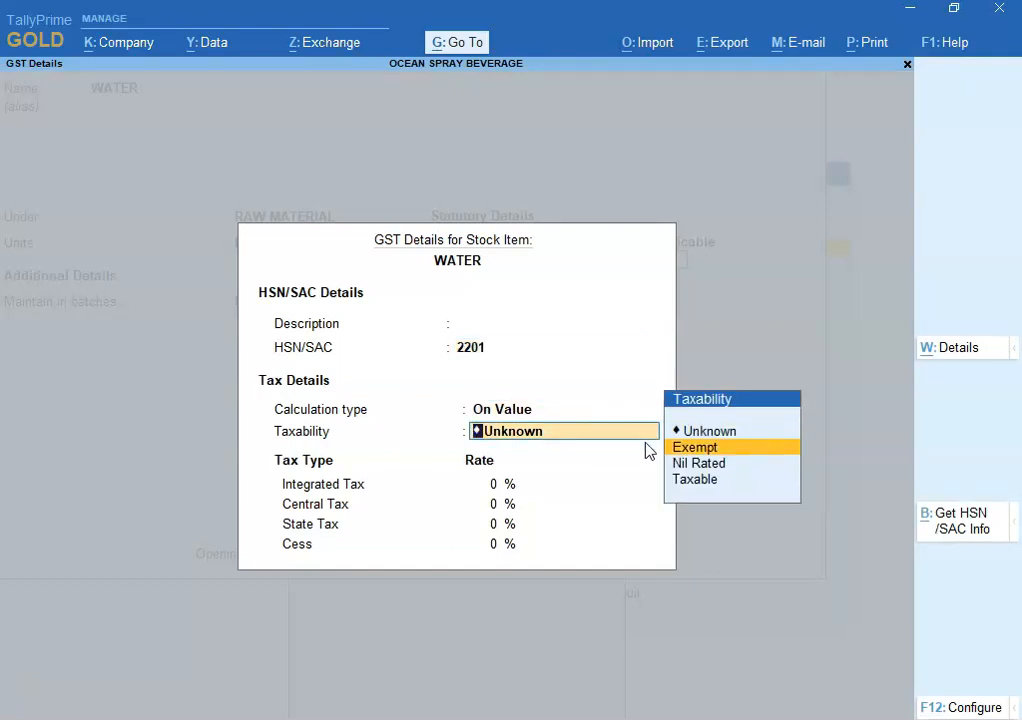
pyautogui.press('Down')
pyautogui.press('Return')
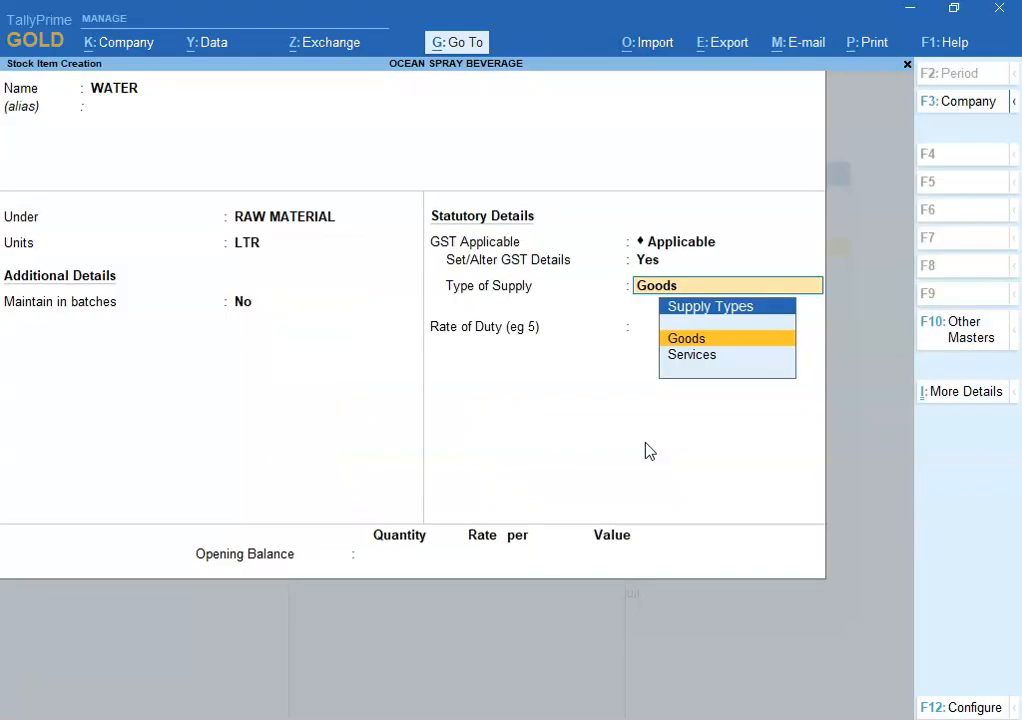
# Step: Keep Goods as the supply type, leave the opening balance empty, and save the WATER stock item
pyautogui.press('Return')
pyautogui.press('Return')
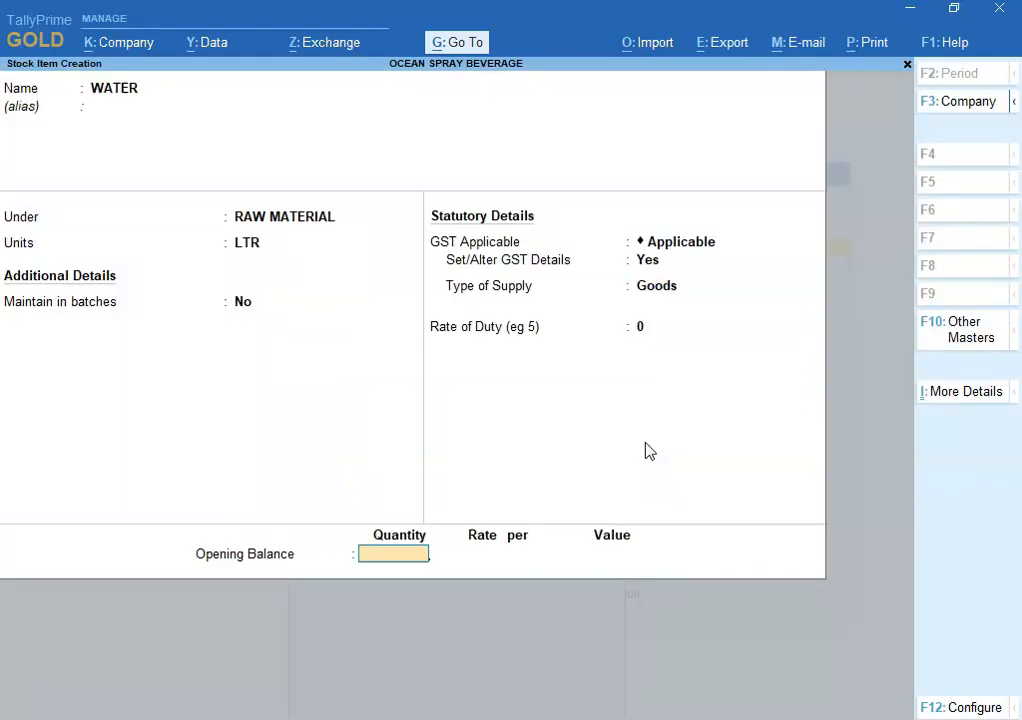
pyautogui.press('Return')
pyautogui.press('Return')
# Step: Copy LABLE from the Item Master Creation table in Excel as the next stock item's name, leaving the alias empty
pyautogui.hotkey('alt', 'Tab')
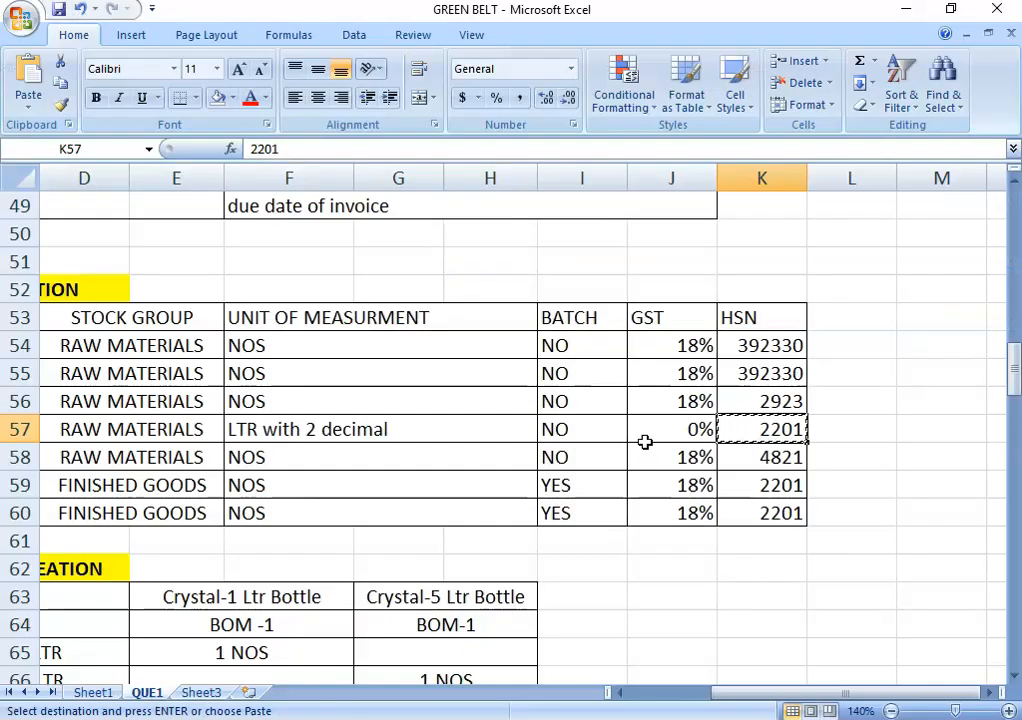
pyautogui.press('Left')
pyautogui.press('Home')
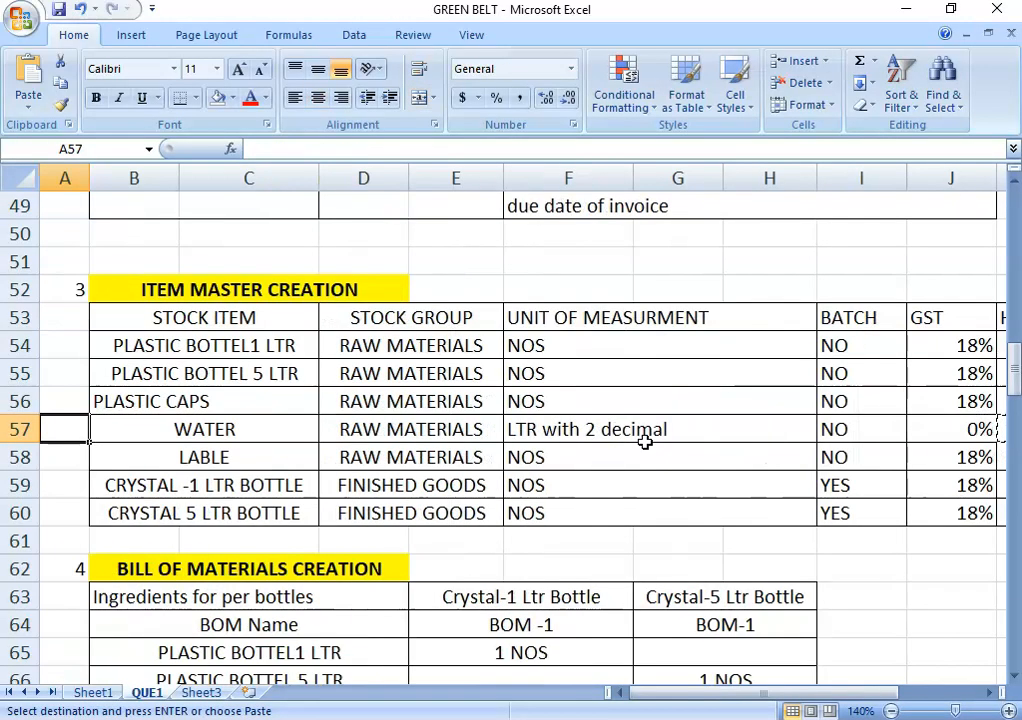
pyautogui.press('Down')
pyautogui.press('Right')
pyautogui.hotkey('ctrl', 'c')
pyautogui.hotkey('alt', 'Tab')
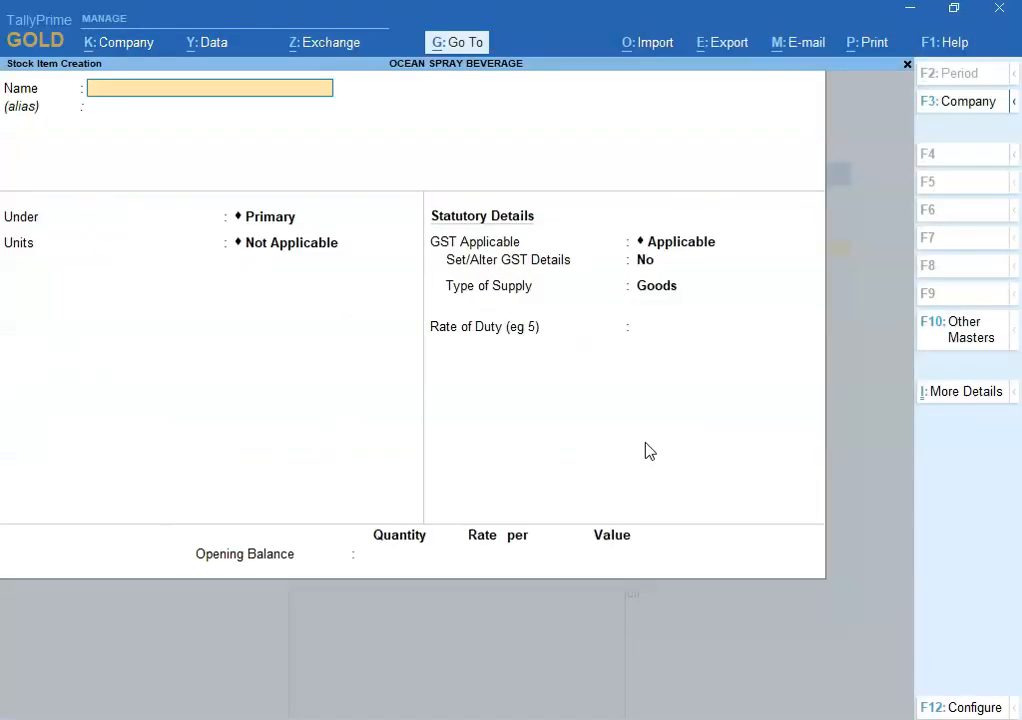
pyautogui.hotkey('ctrl', 'alt', 'v')
pyautogui.press('Return')
pyautogui.press('Return')
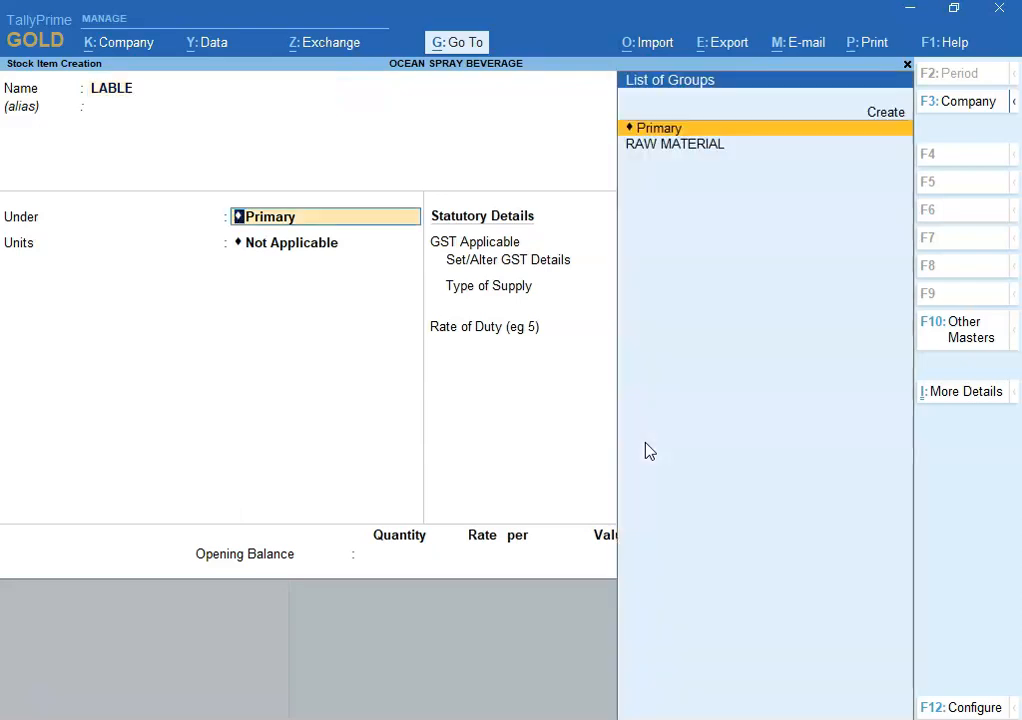
# Step: Assign LABLE to the RAW MATERIAL group with unit NOS and keep batch maintenance at No
pyautogui.press('Down')
pyautogui.press('Return')
pyautogui.press('Down')
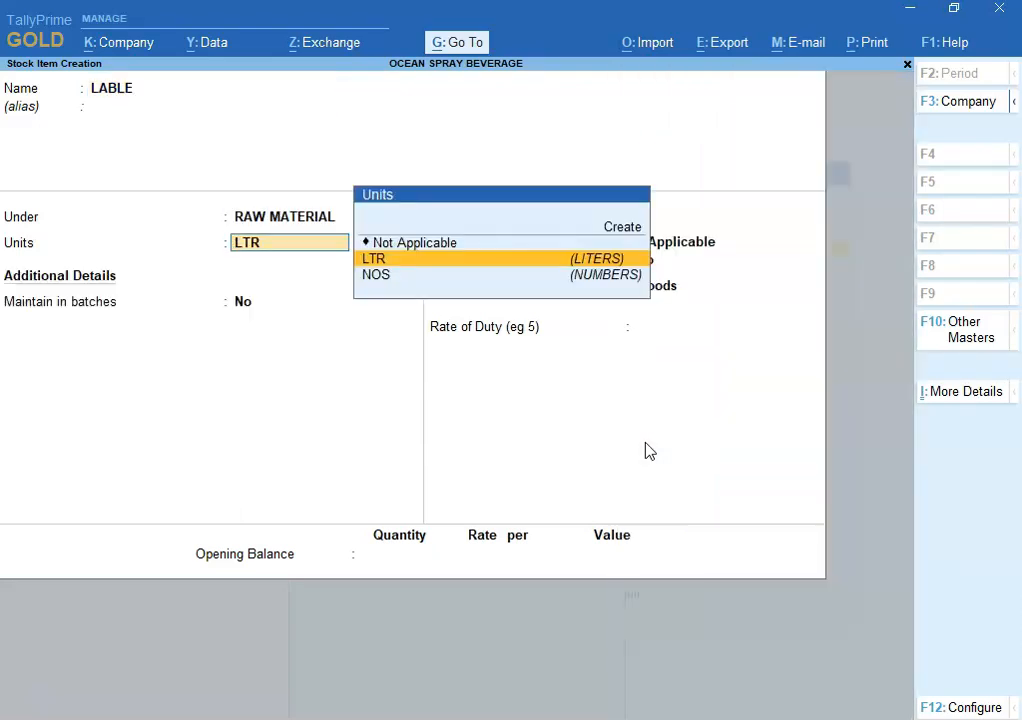
pyautogui.press('Down')
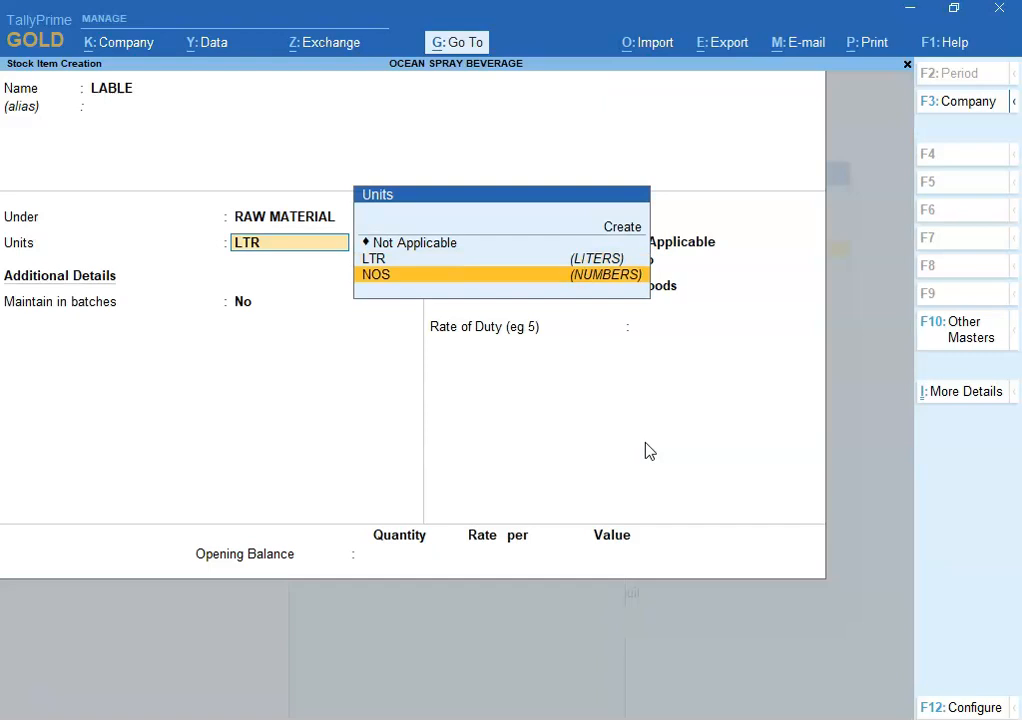
pyautogui.press('Return')
pyautogui.press('Return')
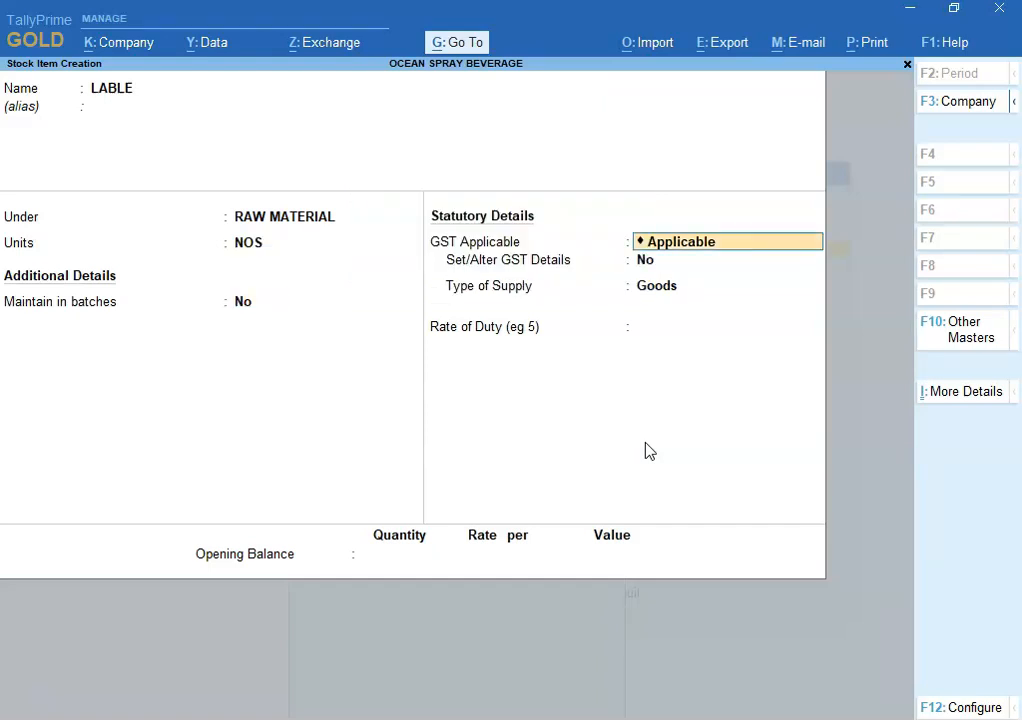
# Step: Keep GST applicable for LABLE and turn on its GST details
pyautogui.press('Return')
pyautogui.write('Y')
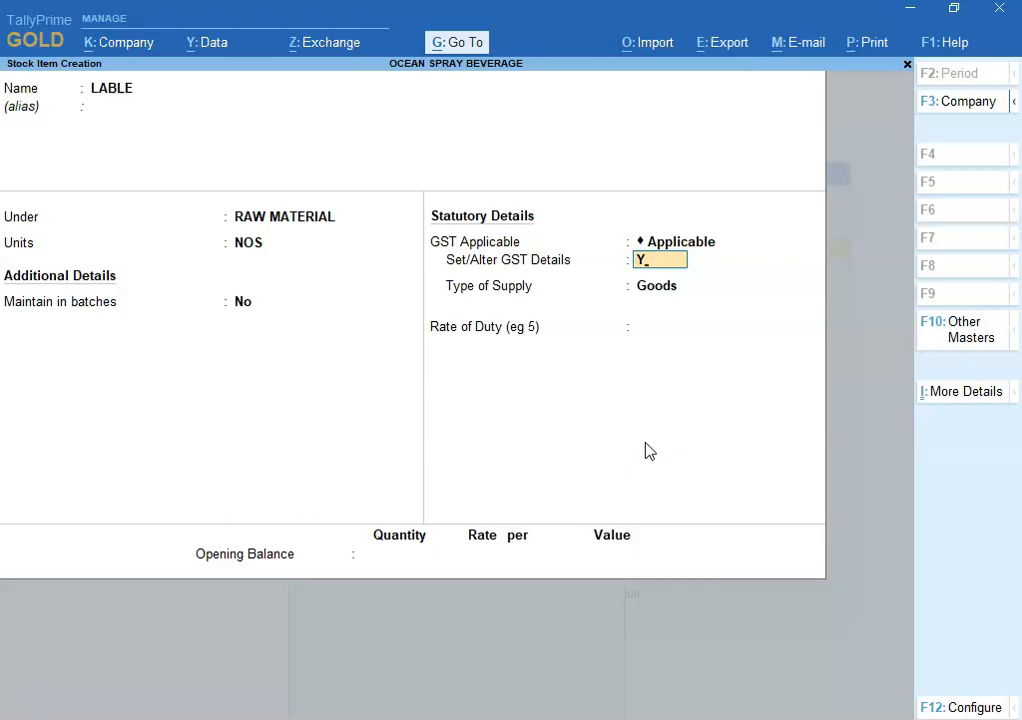
pyautogui.press('Return')
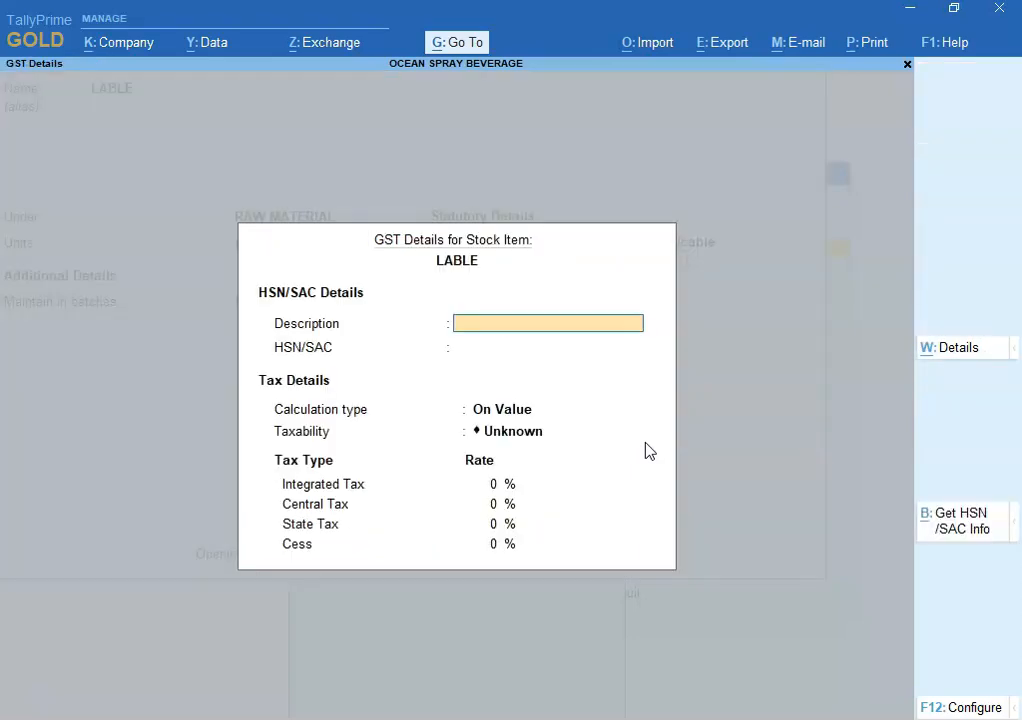
# Step: Copy LABLE's HSN code 4821 from the Excel item table into the HSN/SAC field in TallyPrime
pyautogui.hotkey('alt', 'Tab')
pyautogui.press('Right')
pyautogui.press('Right')
pyautogui.press('Right')
pyautogui.press('Right')
pyautogui.press('Right')
pyautogui.press('Right')
pyautogui.press('Right')
pyautogui.press('Right')
pyautogui.press('Right')
pyautogui.hotkey('ctrl', 'c')
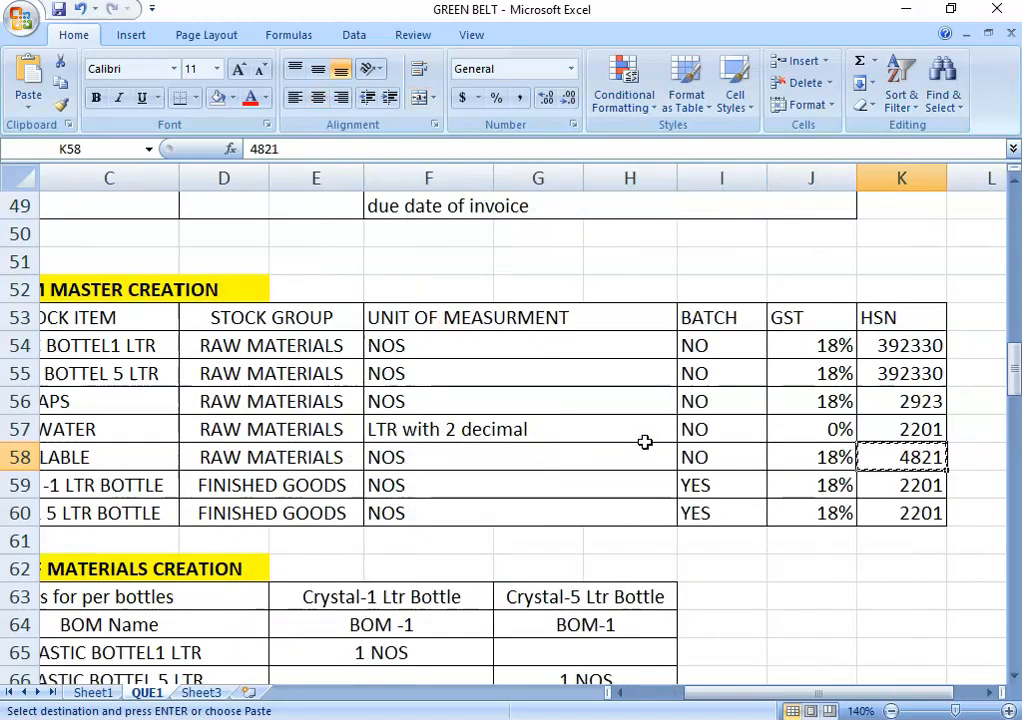
pyautogui.hotkey('alt', 'Tab')
pyautogui.hotkey('ctrl', 'alt', 'v')
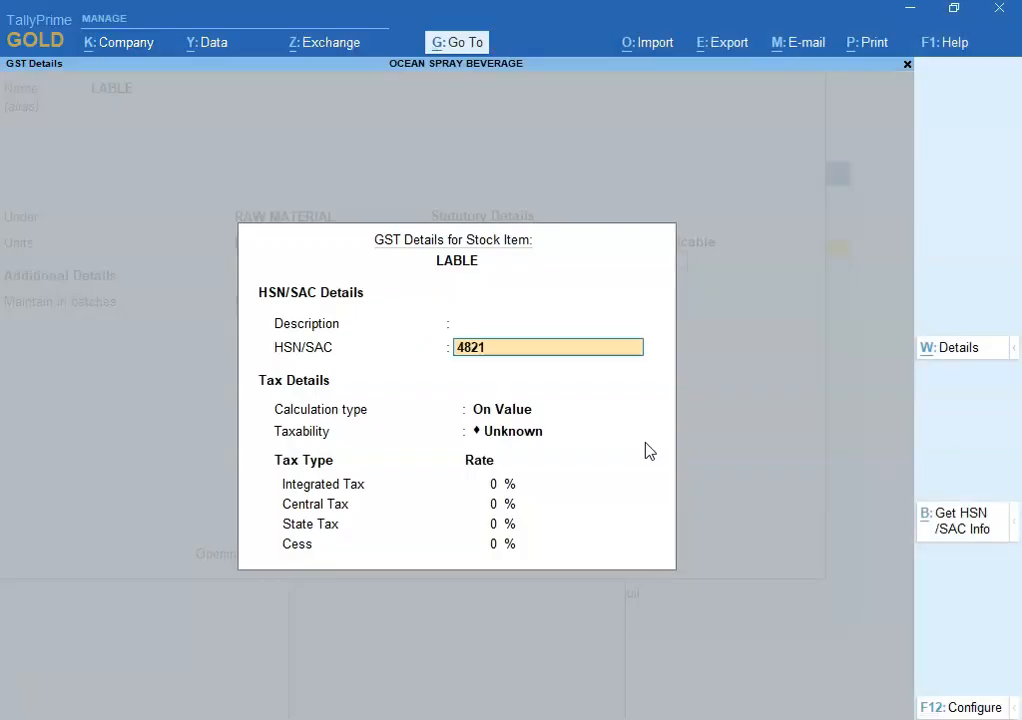
# Step: Keep LABLE's GST calculation On Value, set its taxability to Taxable, and enter an integrated tax rate of 18%
pyautogui.press('Return')
pyautogui.press('Return')
pyautogui.press('Down')
pyautogui.press('Down')
pyautogui.press('Down')
pyautogui.press('Return')
pyautogui.write('18')
pyautogui.press('Return')
pyautogui.press('Return')
pyautogui.press('Return')
pyautogui.press('Return')
# Step: Keep Goods as the supply type, leave the opening balance empty, and save the LABLE stock item
pyautogui.press('Return')
pyautogui.press('Return')
pyautogui.press('Return')
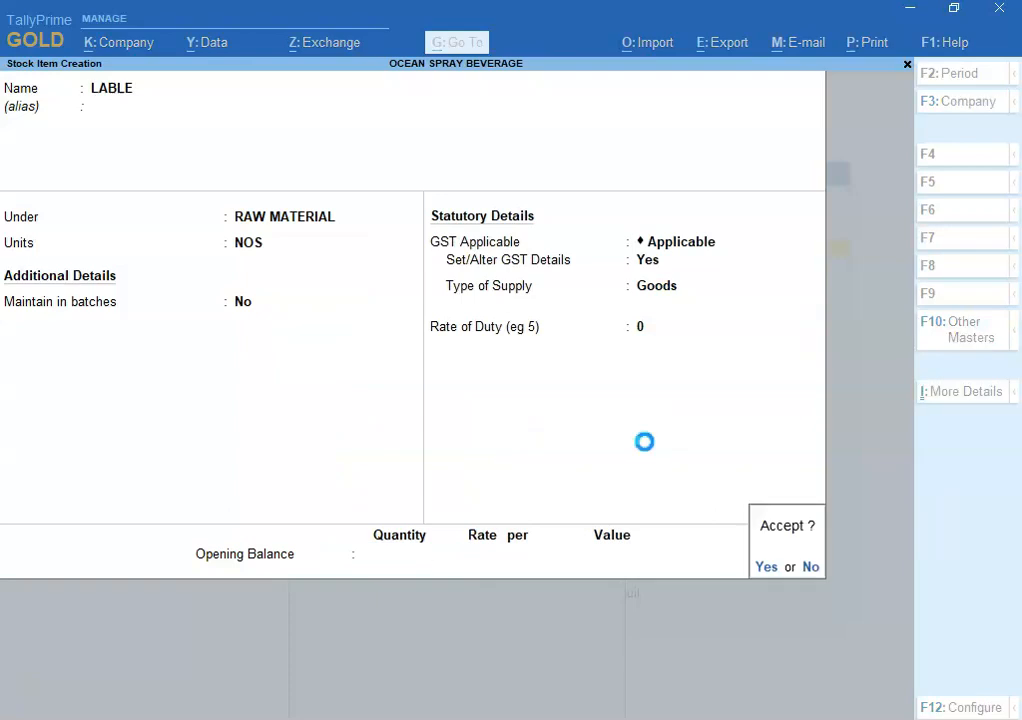
pyautogui.press('Return')
# Step: Copy CRYSTAL -1 LTR BOTTLE from the Excel item table as the next stock item's name, leaving the alias empty
pyautogui.hotkey('alt', 'Tab')
pyautogui.press('Left')
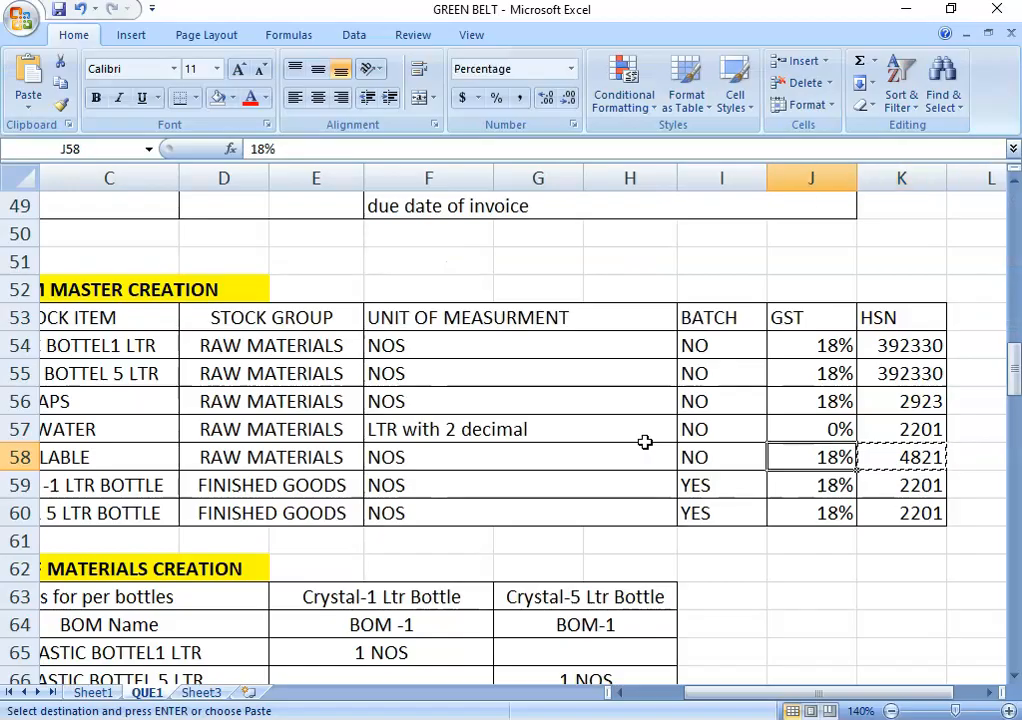
pyautogui.press('Home')
pyautogui.press('Down')
pyautogui.press('Right')
pyautogui.hotkey('ctrl', 'c')
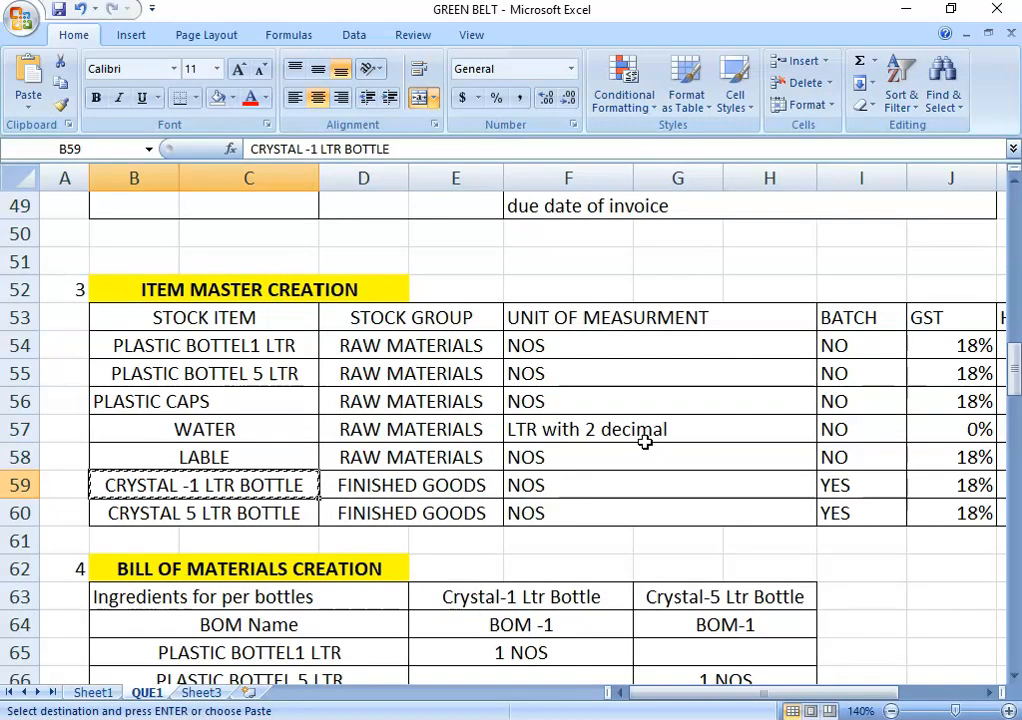
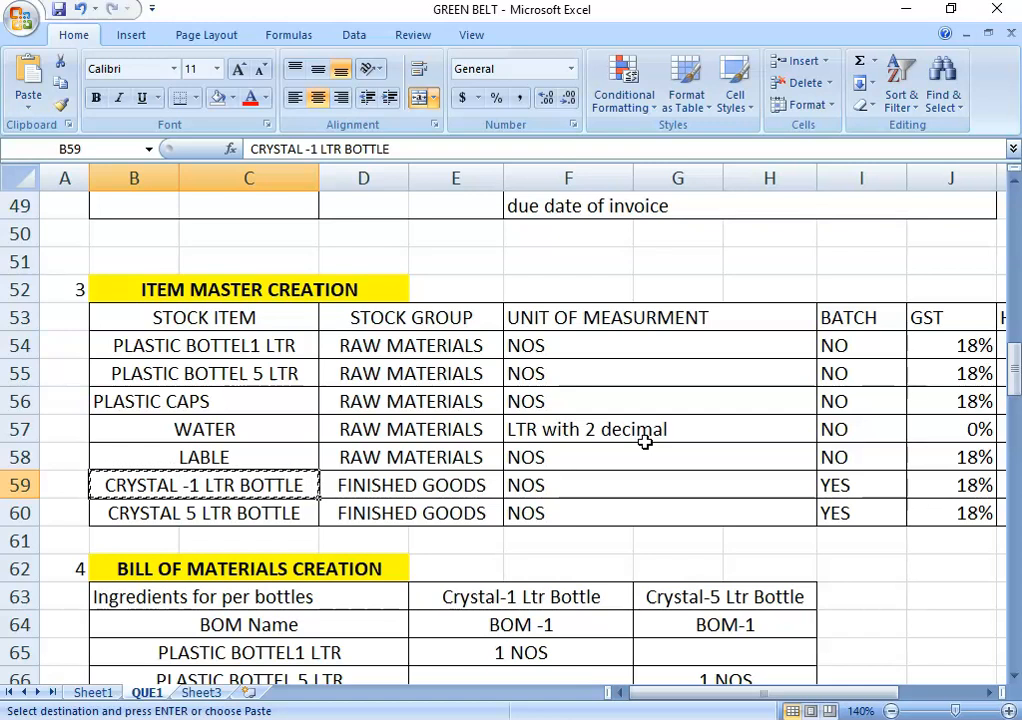
pyautogui.hotkey('alt', 'Tab')
pyautogui.hotkey('ctrl', 'alt', 'v')
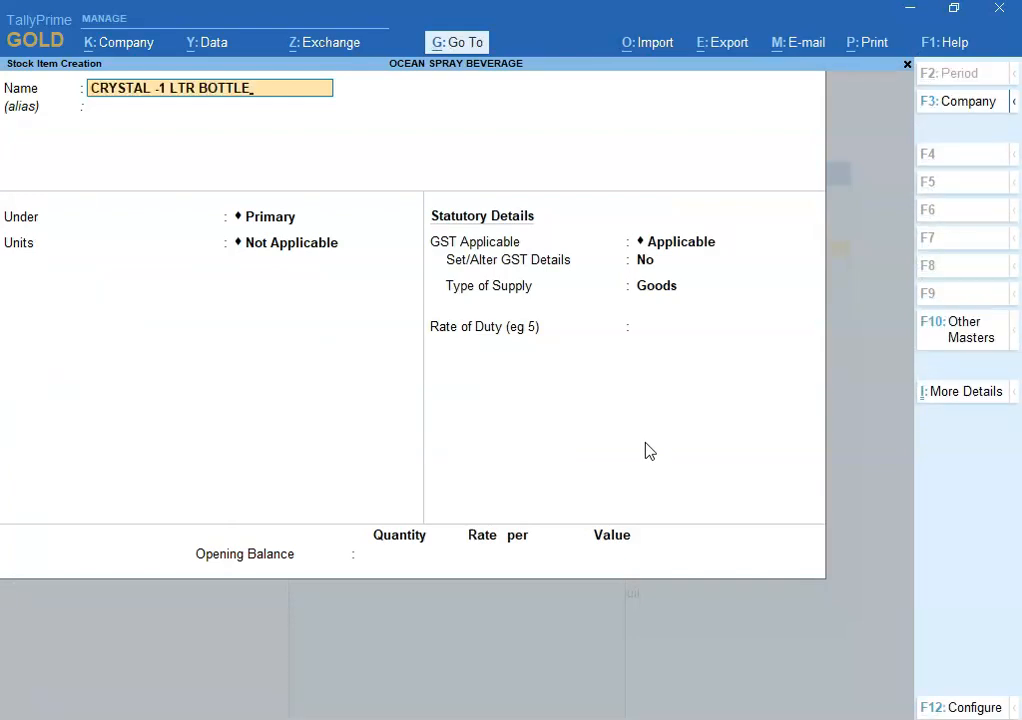
pyautogui.press('Return')
pyautogui.press('Return')
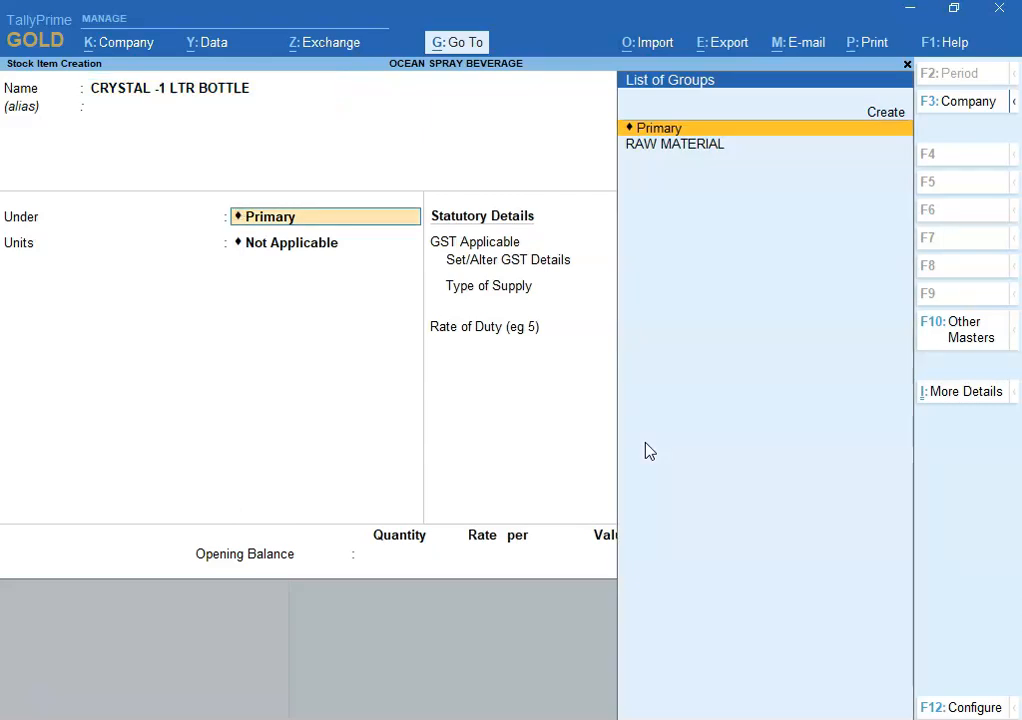
# Step: Create the stock group FINISHED GOODS under Primary with item quantities added, and assign CRYSTAL -1 LTR BOTTLE to it
pyautogui.press('Up')
pyautogui.press('Return')
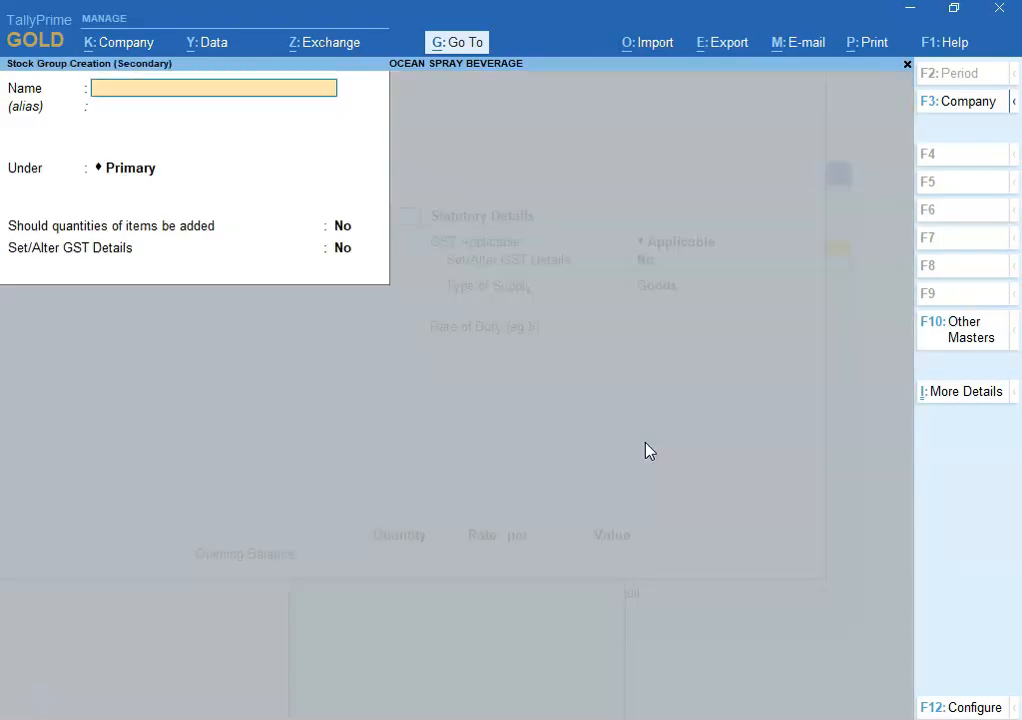
pyautogui.write('FINISHED GOODS')
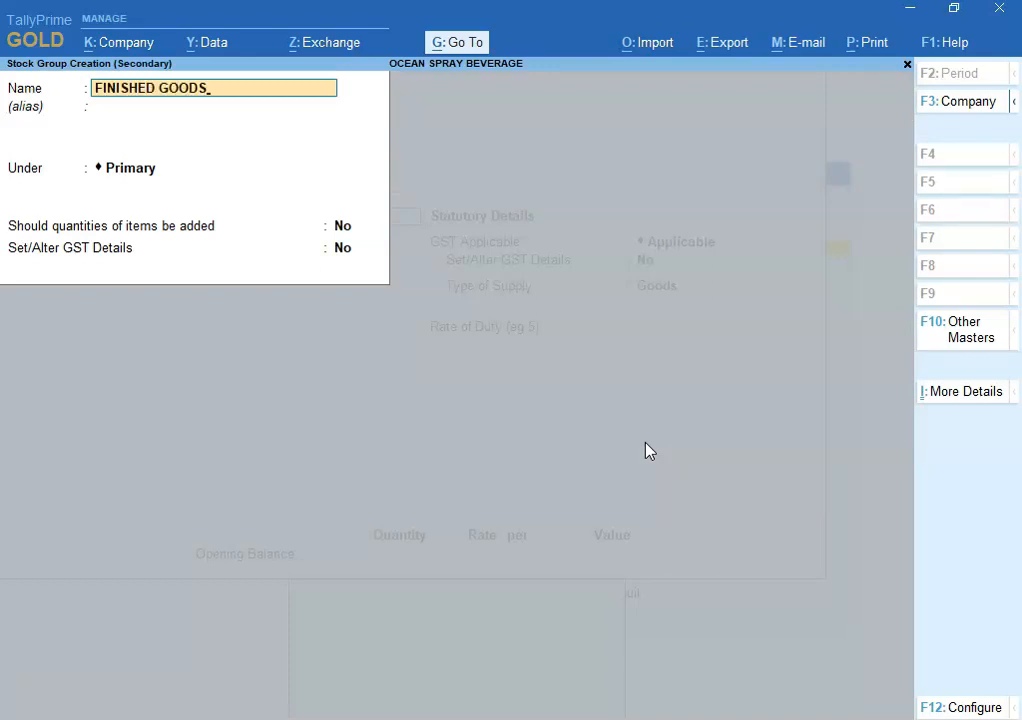
pyautogui.press('Return')
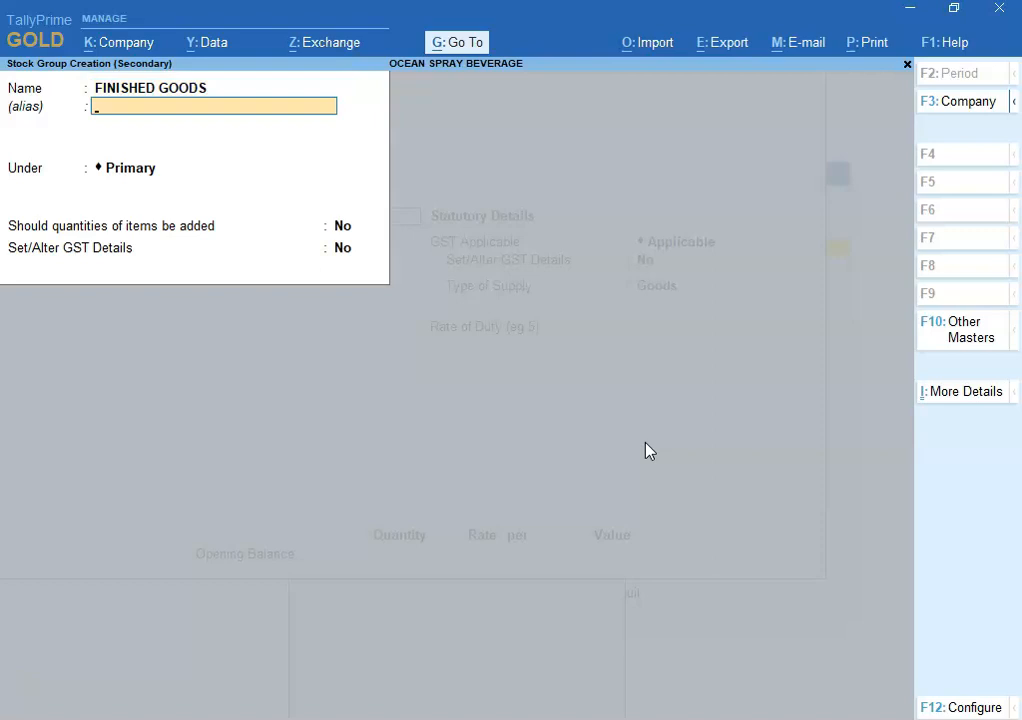
pyautogui.press('Return')
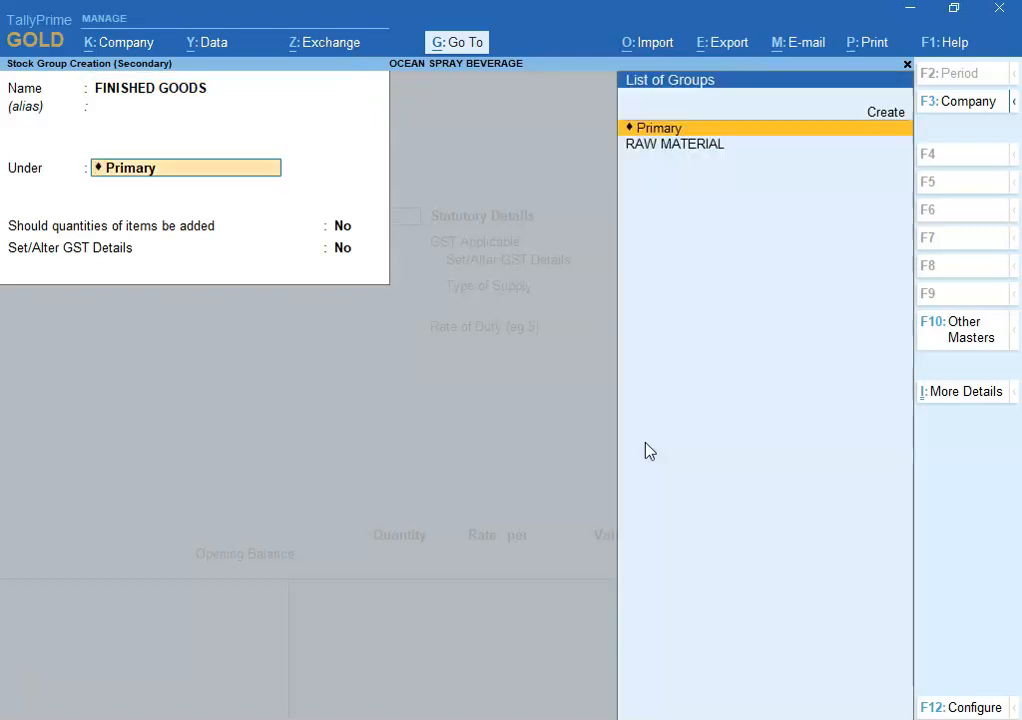
pyautogui.press('Return')
pyautogui.write('Y')
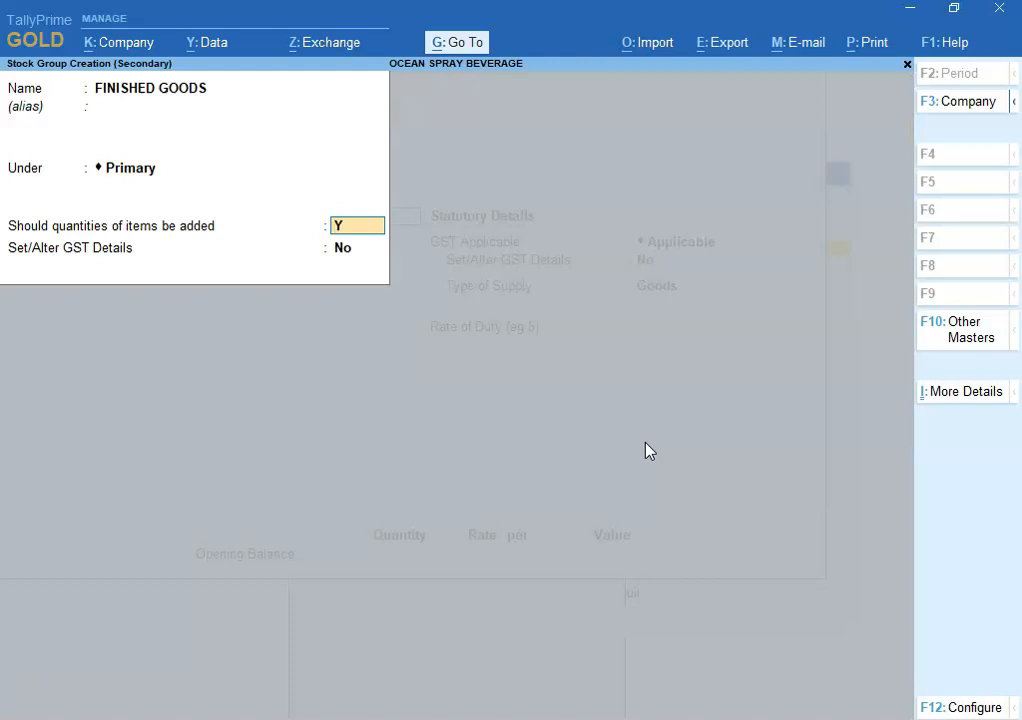
pyautogui.press('Return')
pyautogui.press('Return')
pyautogui.press('Return')
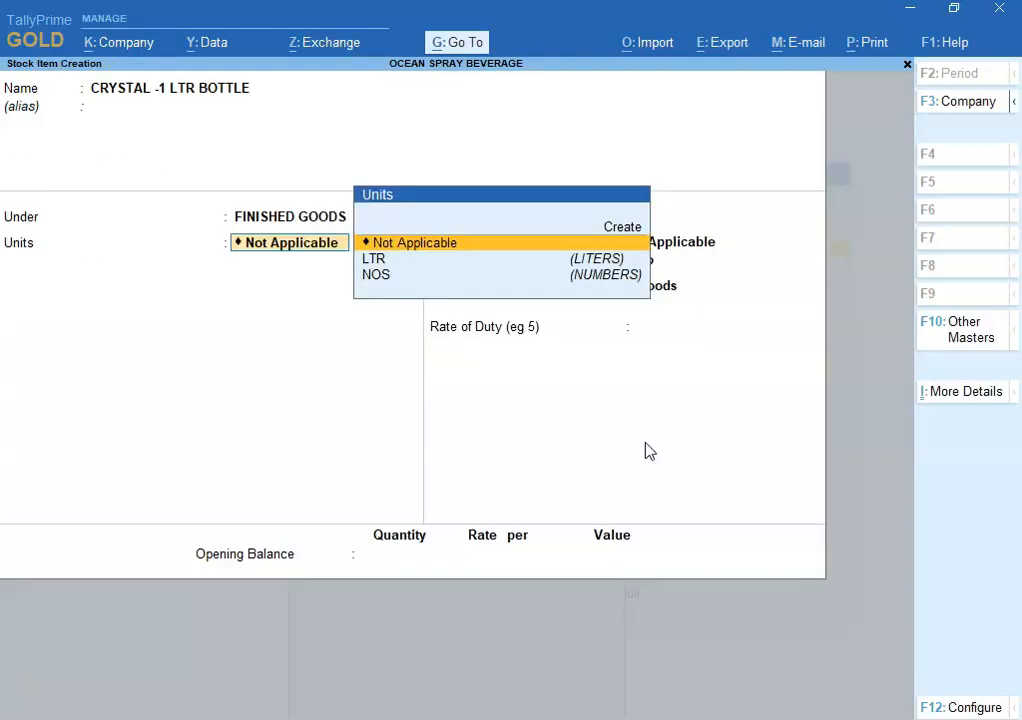
# Step: Set CRYSTAL -1 LTR BOTTLE's unit to NOS as in the Excel item table, and set Maintain in batches to Yes
pyautogui.press('Down')
pyautogui.press('Down')
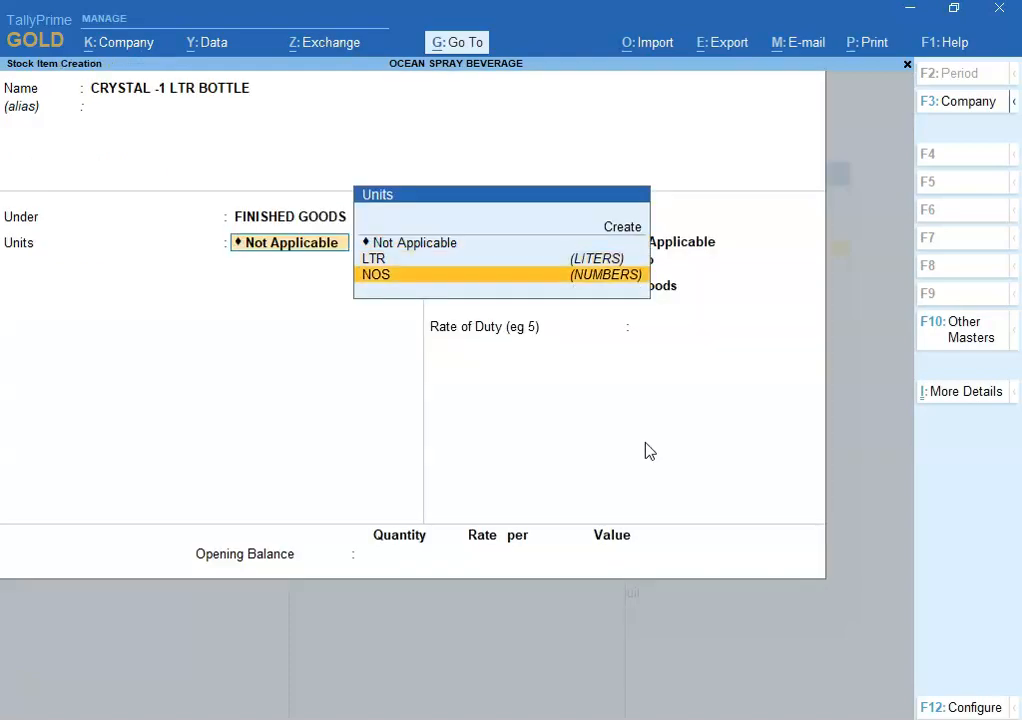
pyautogui.hotkey('alt', 'Tab')
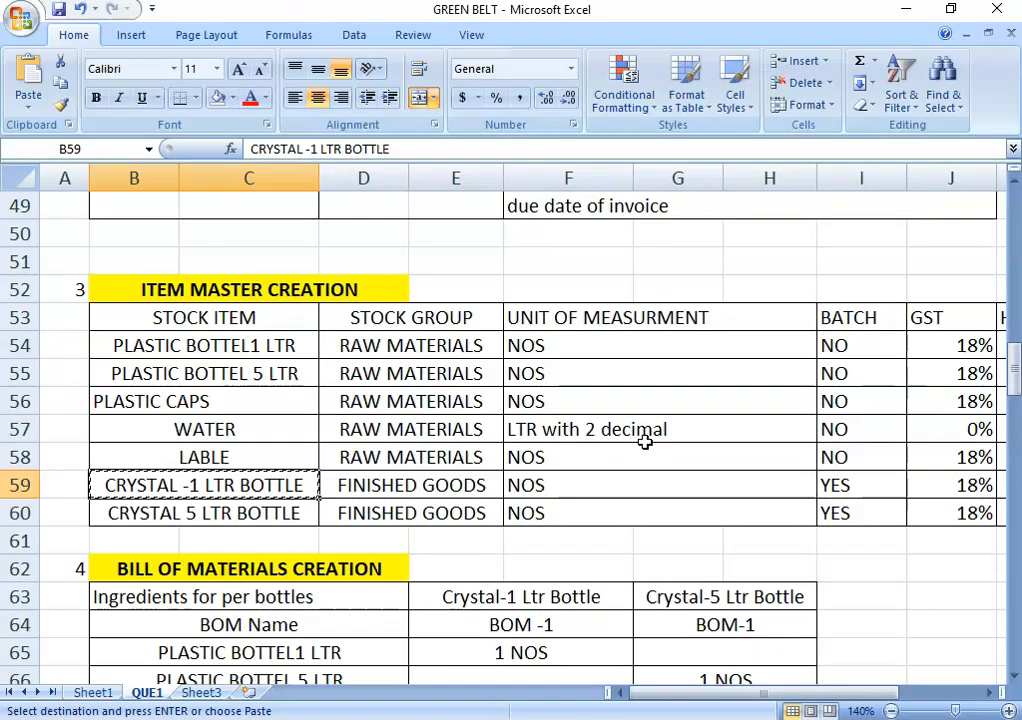
pyautogui.hotkey('alt', 'Tab')
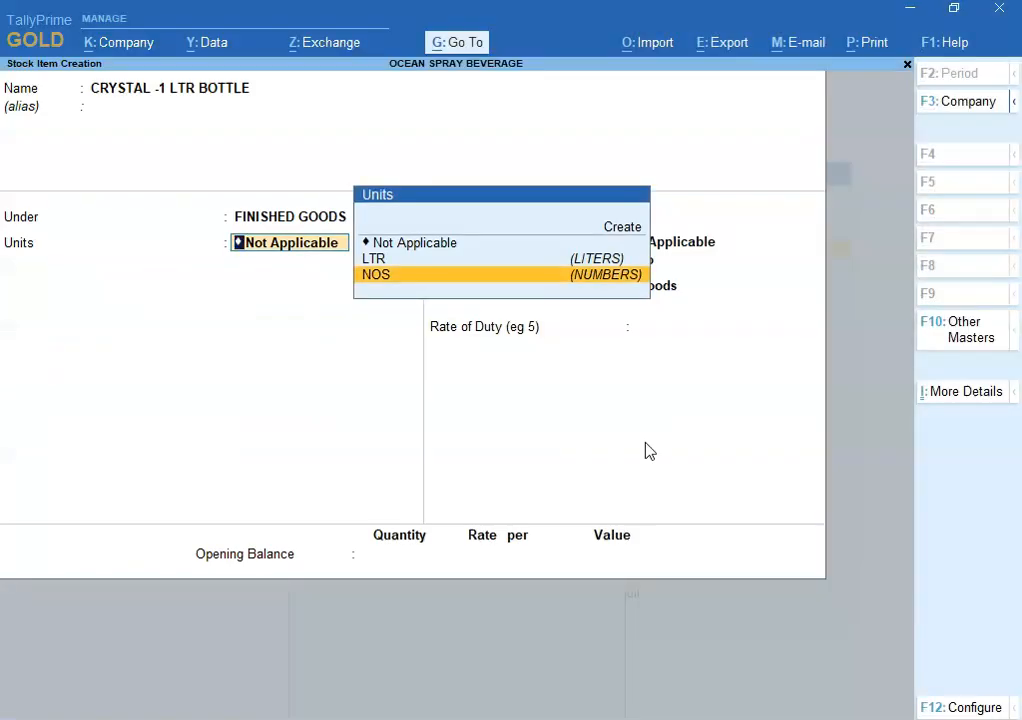
pyautogui.press('Return')
pyautogui.write('y')
pyautogui.press('Return')
# Step: Check the item's batch and GST entries in the Excel table, keeping manufacturing date tracking at No and GST as Applicable
pyautogui.hotkey('alt', 'Tab')
pyautogui.press('Right')
pyautogui.press('Right')
pyautogui.press('Right')
pyautogui.press('Right')
pyautogui.press('Right')
pyautogui.press('Right')
pyautogui.press('Left')
pyautogui.press('Left')
pyautogui.press('Left')
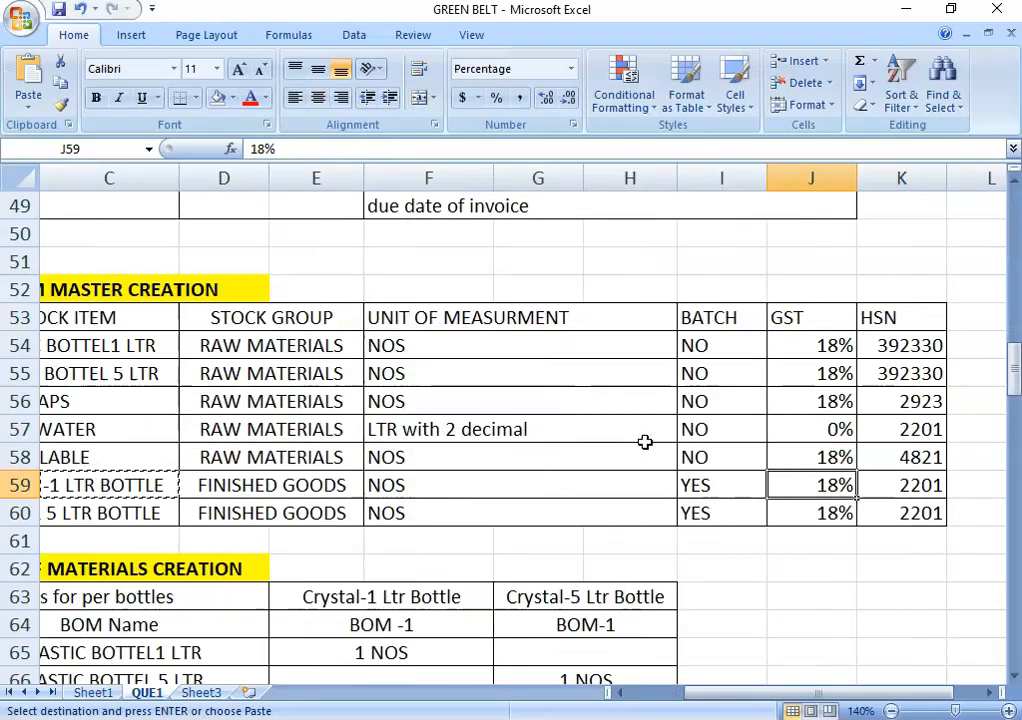
pyautogui.hotkey('alt', 'Tab')
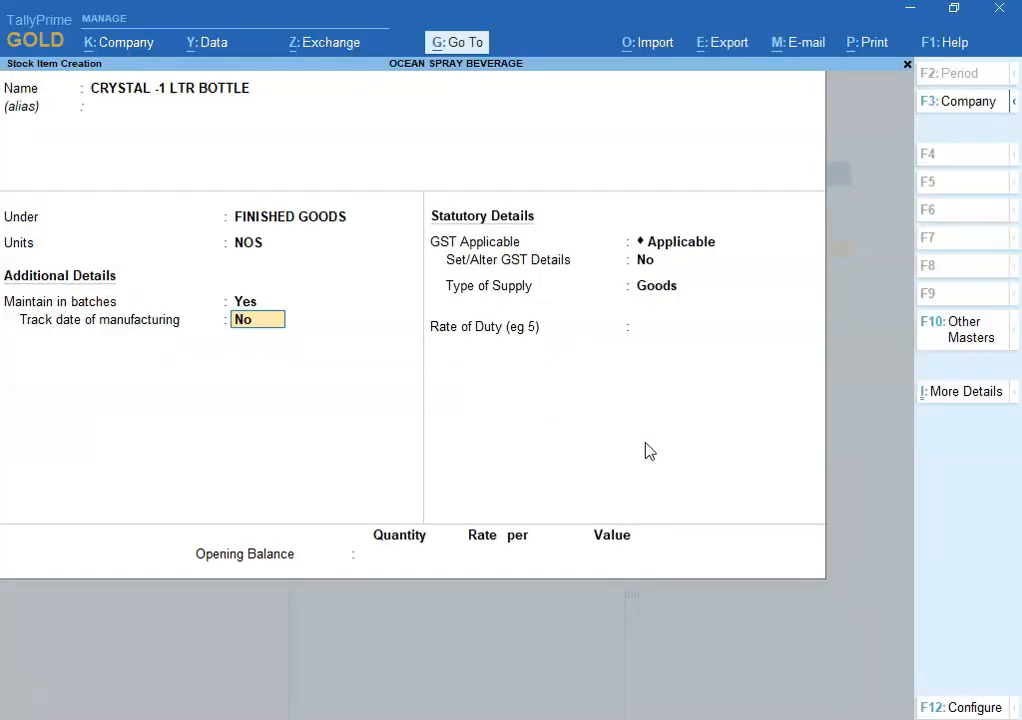
pyautogui.press('Return')
pyautogui.press('Return')
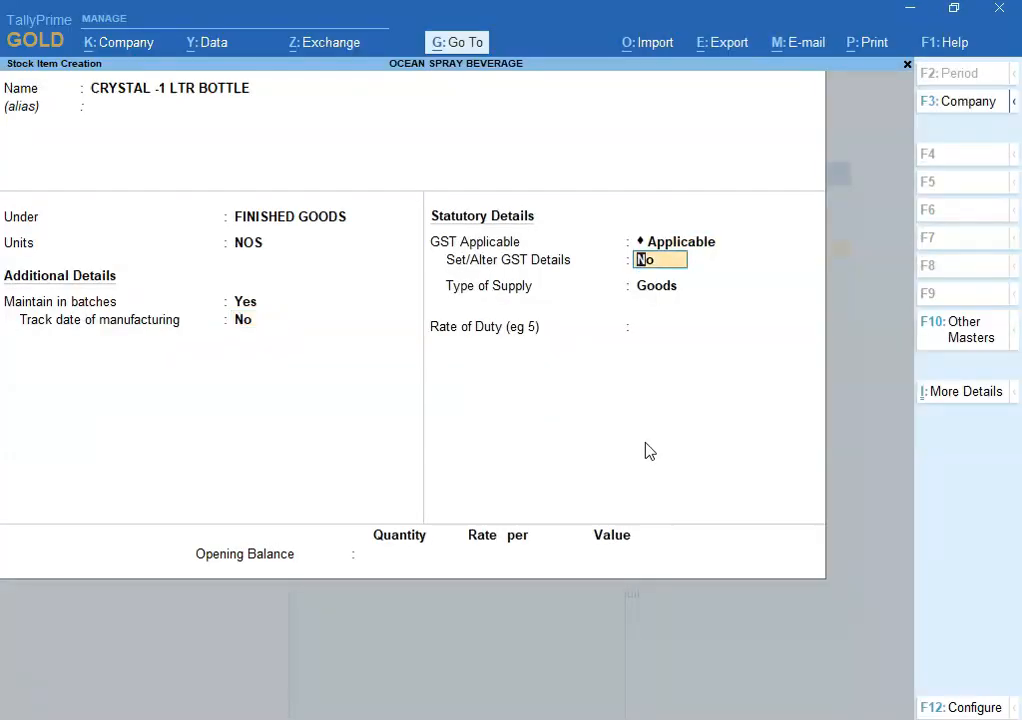
# Step: Enable GST details for CRYSTAL -1 LTR BOTTLE and copy its HSN/SAC code 2201 from the Excel item table
pyautogui.press('y')
pyautogui.press('Return')
pyautogui.hotkey('alt', 'Tab')
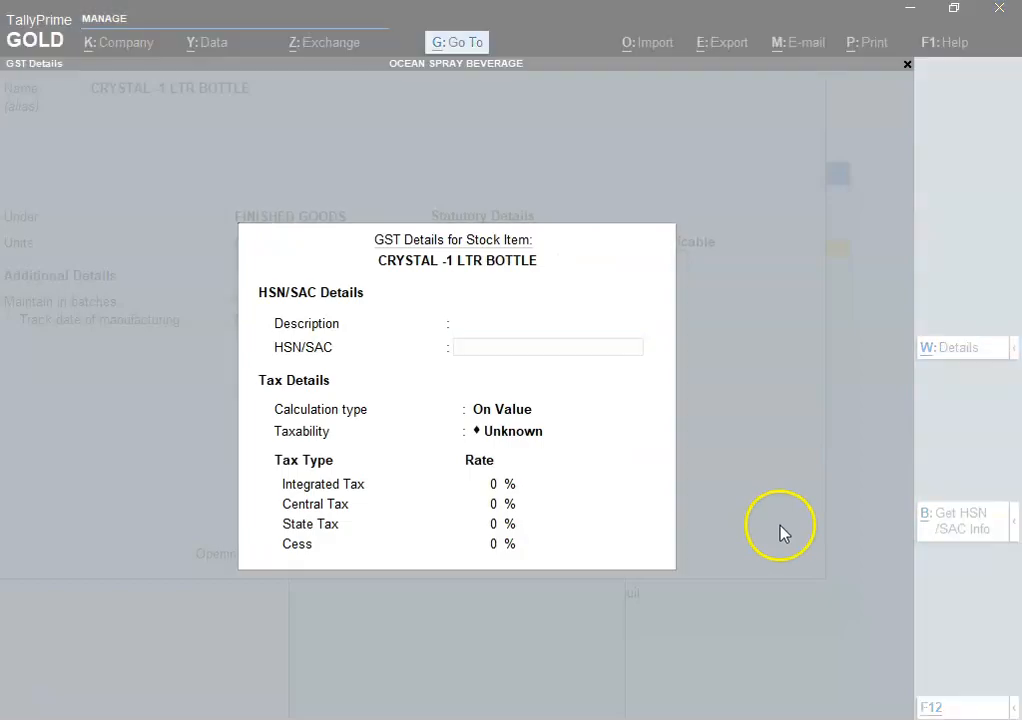
pyautogui.press('Right')
pyautogui.press('Right')
pyautogui.press('Right')
pyautogui.hotkey('ctrl', 'c')
pyautogui.hotkey('alt', 'Tab')
pyautogui.hotkey('ctrl', 'v')
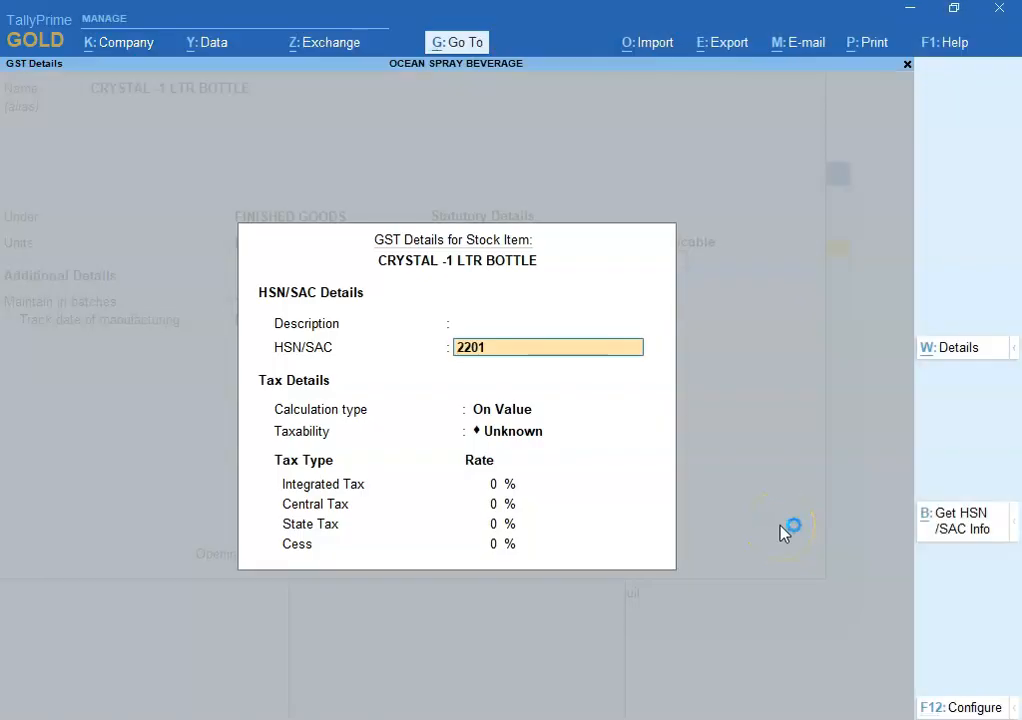
# Step: Keep CRYSTAL -1 LTR BOTTLE's GST calculation On Value, set its taxability to Taxable, and enter an integrated tax rate of 18%
pyautogui.press('Return')
pyautogui.press('Return')
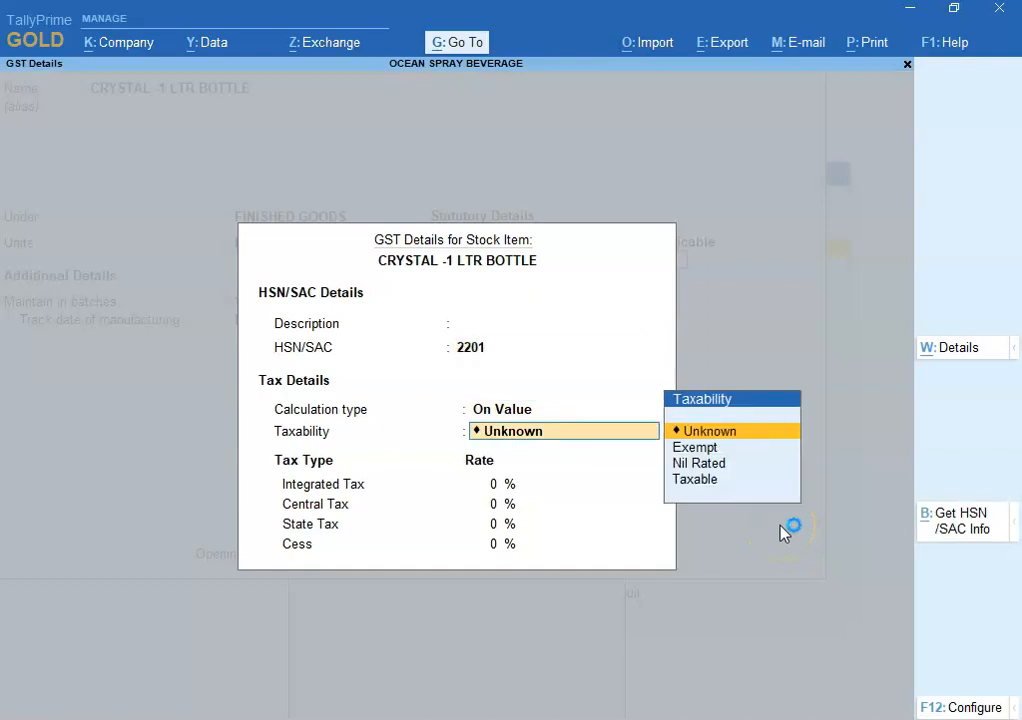
pyautogui.press('Down')
pyautogui.press('Down')
pyautogui.press('Down')
pyautogui.press('Return')
pyautogui.hotkey('alt', 'Tab')
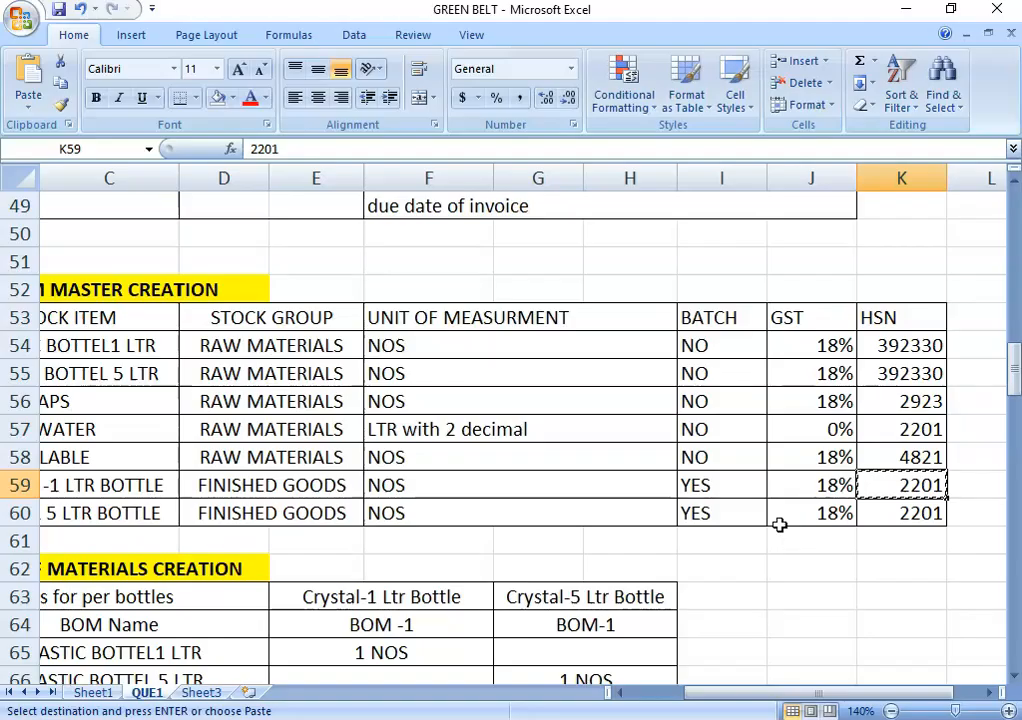
pyautogui.hotkey('alt', 'Tab')
pyautogui.write('18')
pyautogui.press('Return')
pyautogui.press('Return')
pyautogui.press('Return')
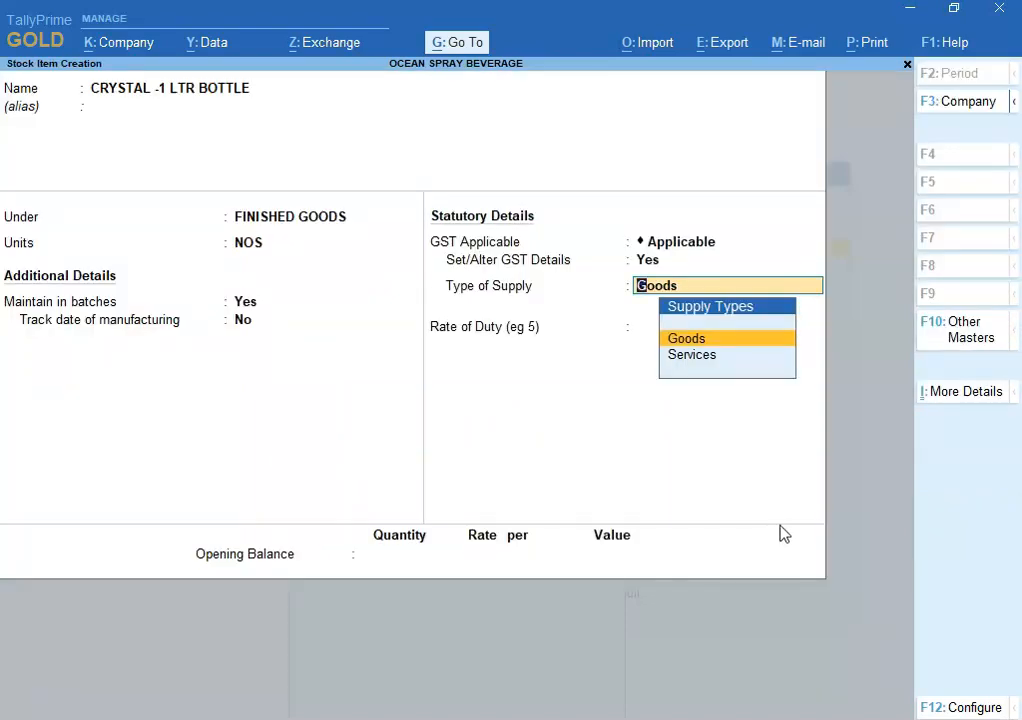
# Step: Keep Goods as the supply type, leave the opening balance empty, and save the CRYSTAL -1 LTR BOTTLE stock item
pyautogui.press('Return')
pyautogui.press('Return')
pyautogui.press('Return')
pyautogui.click(783, 533)
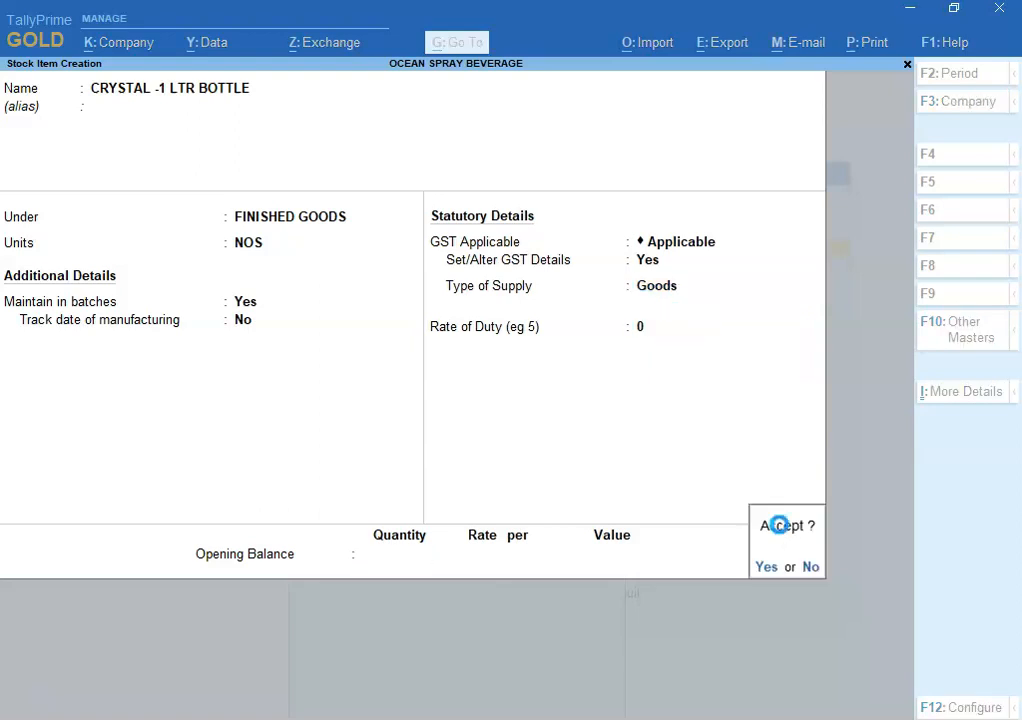
# Step: Copy CRYSTAL 5 LTR BOTTLE from the Excel item table as the next stock item's name, leaving the alias empty
pyautogui.hotkey('alt', 'Tab')
pyautogui.press('Left')
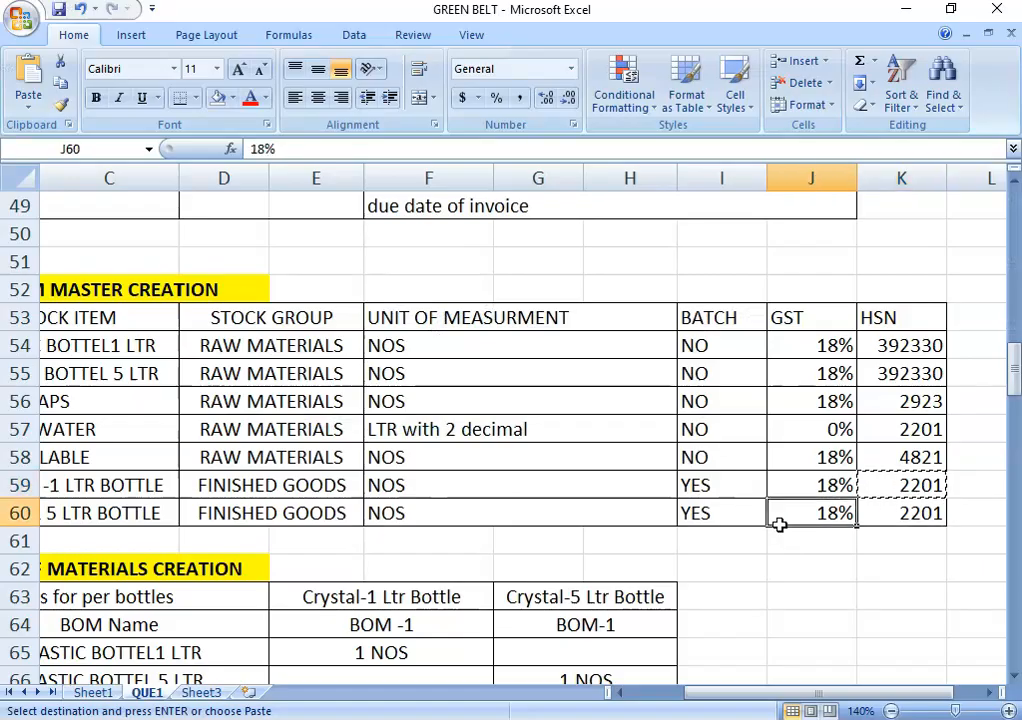
pyautogui.press('Home')
pyautogui.press('Right')
pyautogui.hotkey('ctrl', 'c')
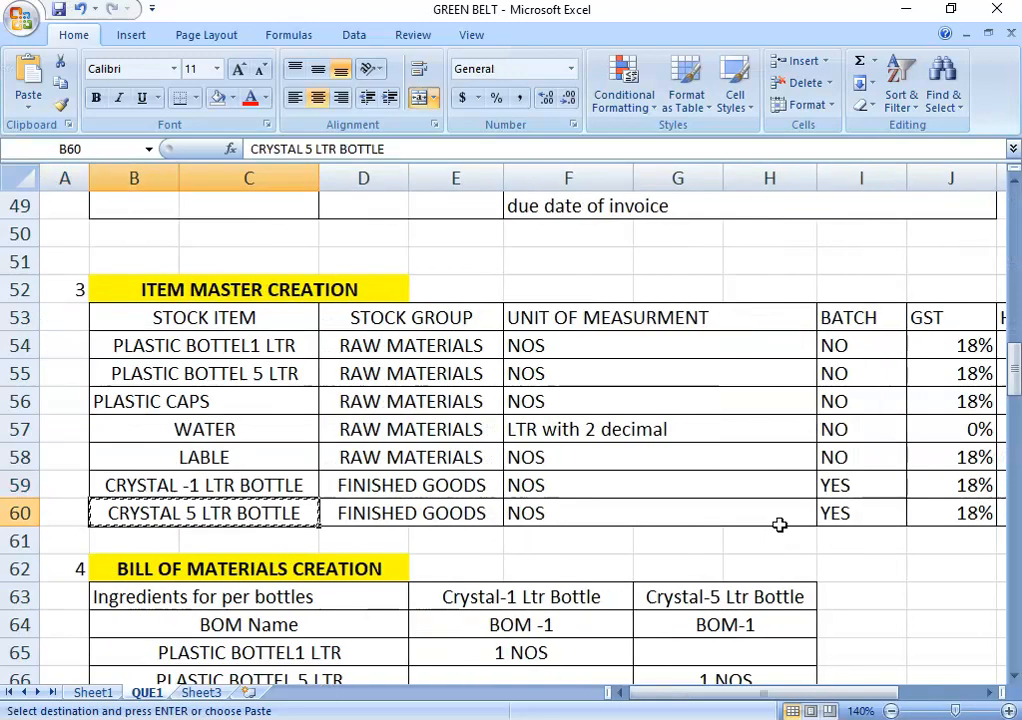
pyautogui.hotkey('alt', 'Tab')
pyautogui.hotkey('ctrl', 'v')
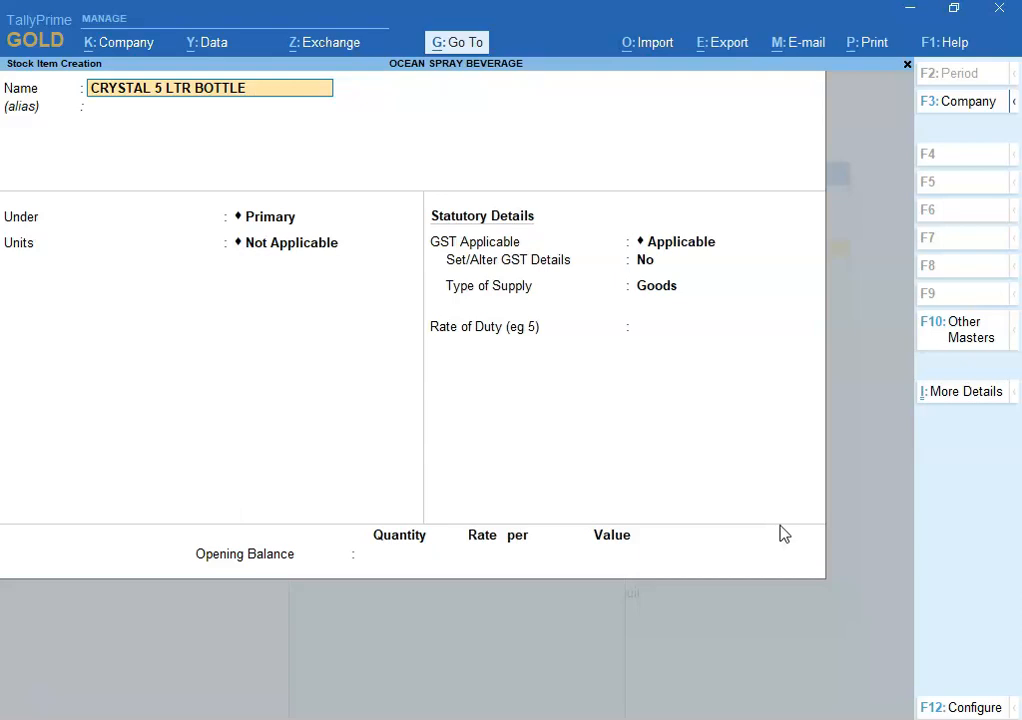
pyautogui.press('Return')
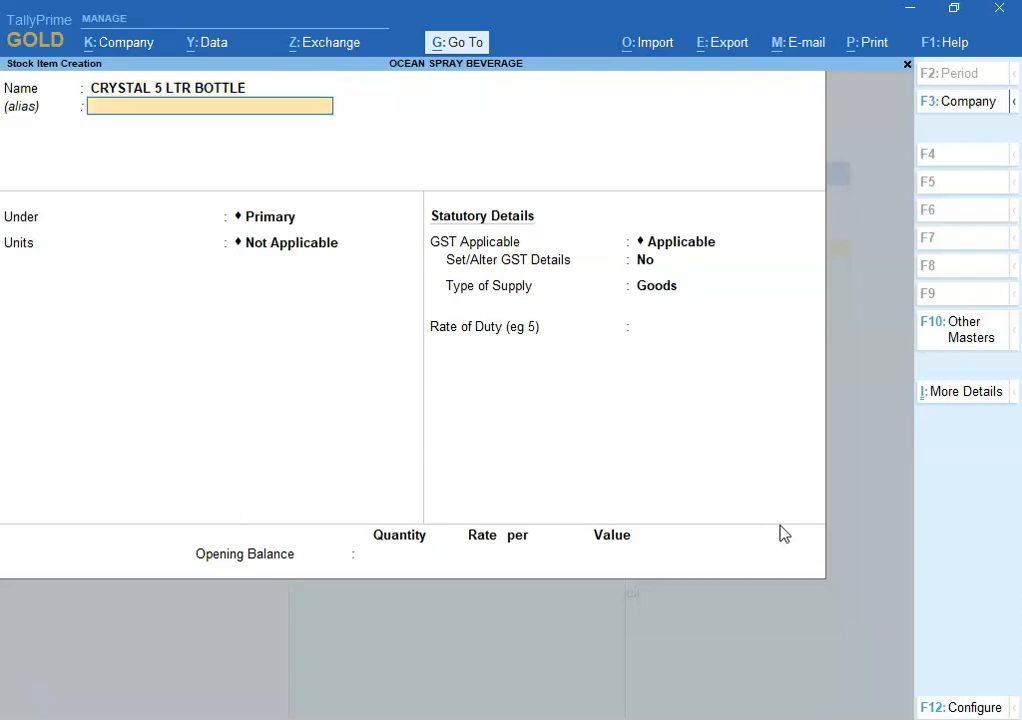
pyautogui.press('Return')
# Step: Place CRYSTAL 5 LTR BOTTLE under FINISHED GOODS with unit NOS, keeping Maintain in batches at Yes
pyautogui.press('Down')
pyautogui.press('Return')
pyautogui.press('Down')
pyautogui.press('Down')
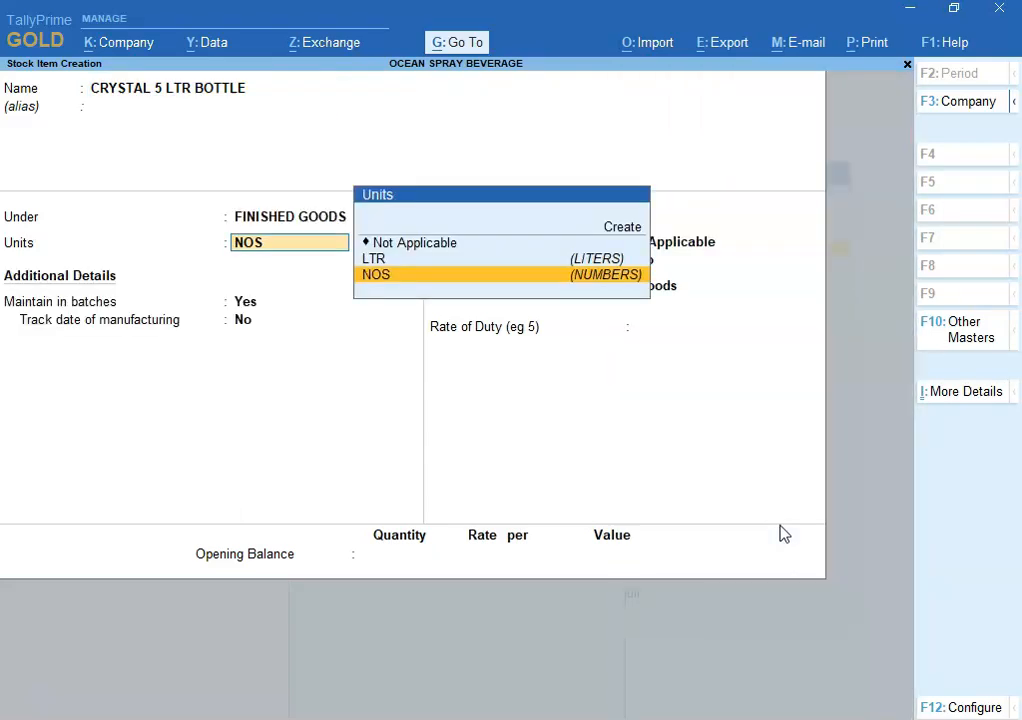
pyautogui.press('Return')
pyautogui.press('Return')
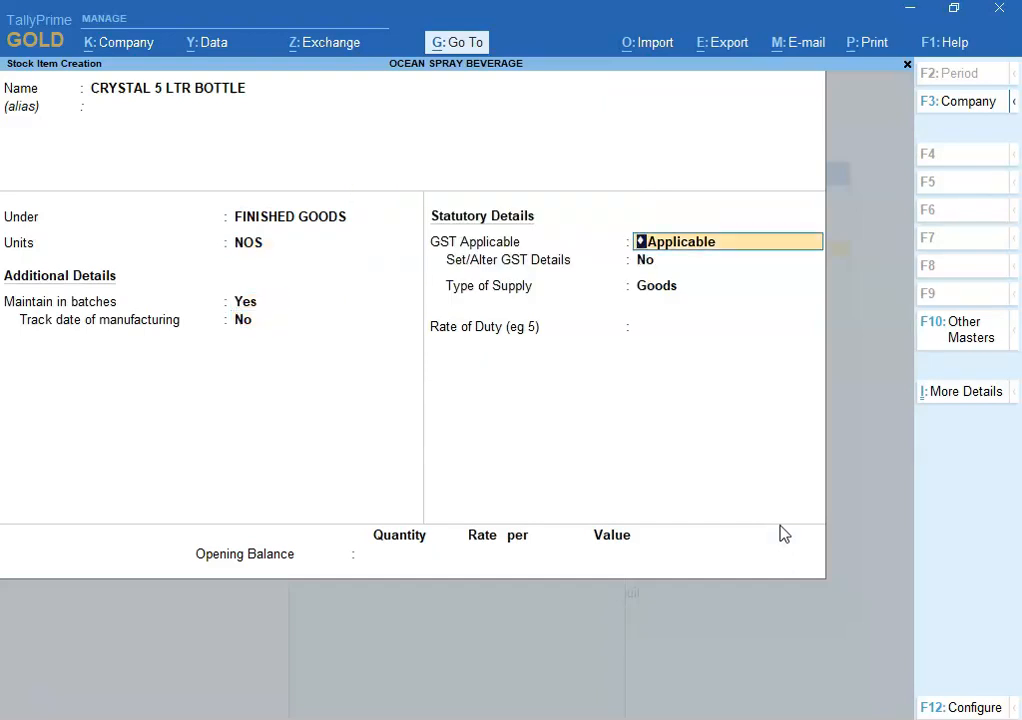
# Step: Enable GST details for CRYSTAL 5 LTR BOTTLE and copy its HSN/SAC code 2201 from Excel, leaving the description empty
pyautogui.press('Return')
pyautogui.write('y')
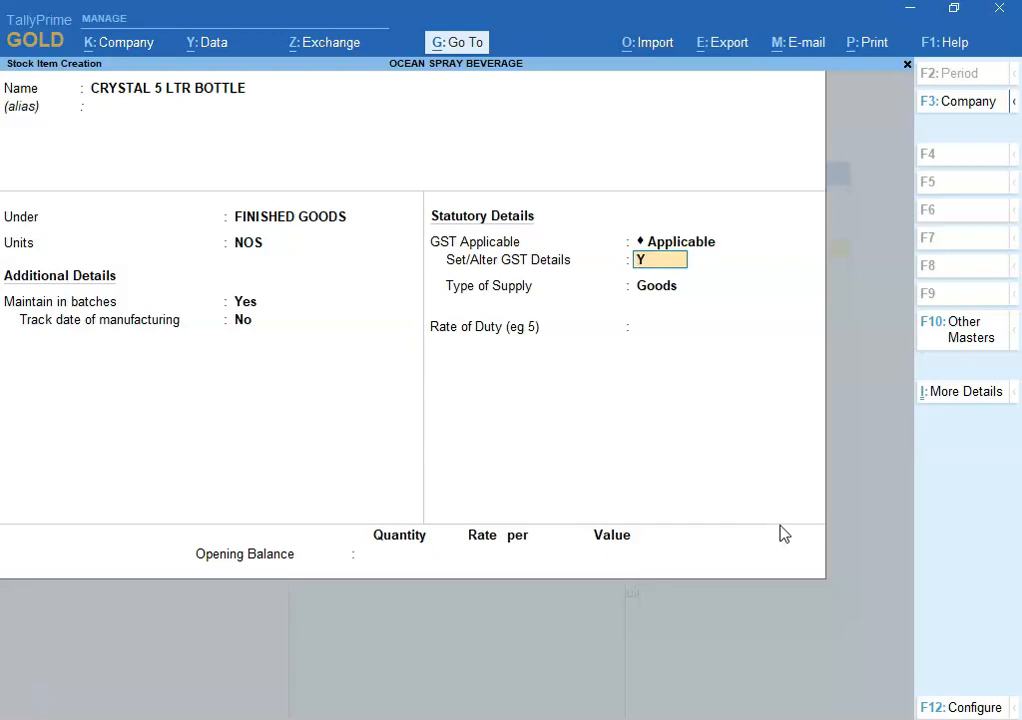
pyautogui.press('Return')
pyautogui.hotkey('alt', 'Tab')
pyautogui.press('Right')
pyautogui.press('Right')
pyautogui.press('Right')
pyautogui.press('Right')
pyautogui.press('Right')
pyautogui.press('Right')
pyautogui.press('Right')
pyautogui.press('Right')
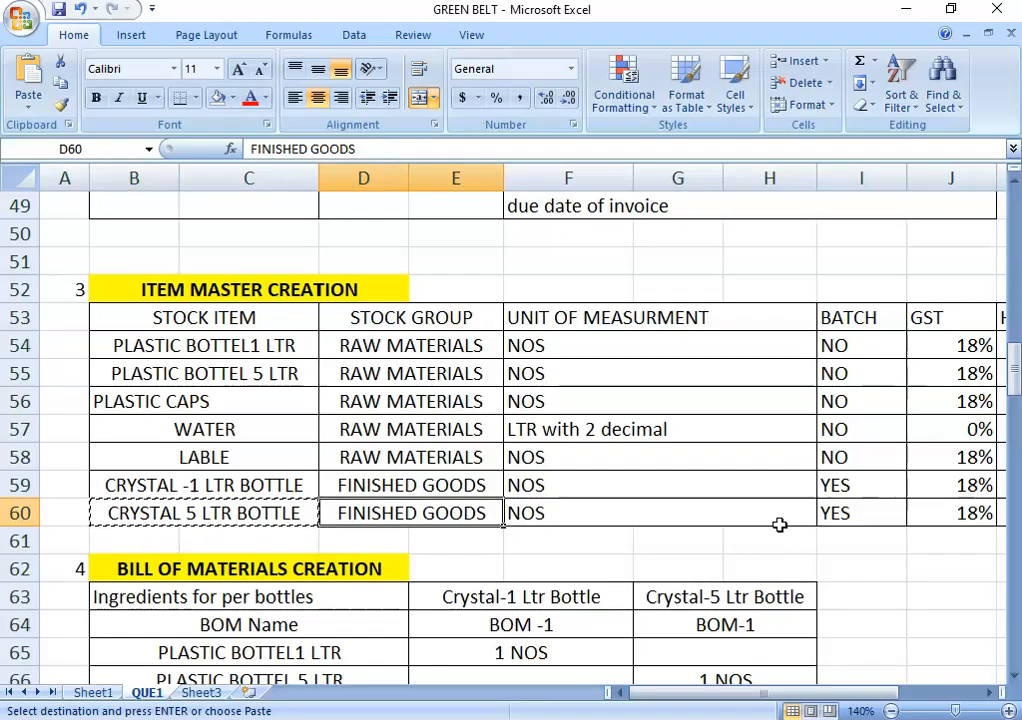
pyautogui.press('Left')
pyautogui.press('Left')
pyautogui.press('Left')
pyautogui.hotkey('ctrl', 'c')
pyautogui.hotkey('alt', 'Tab')
pyautogui.hotkey('ctrl', 'alt', 'v')
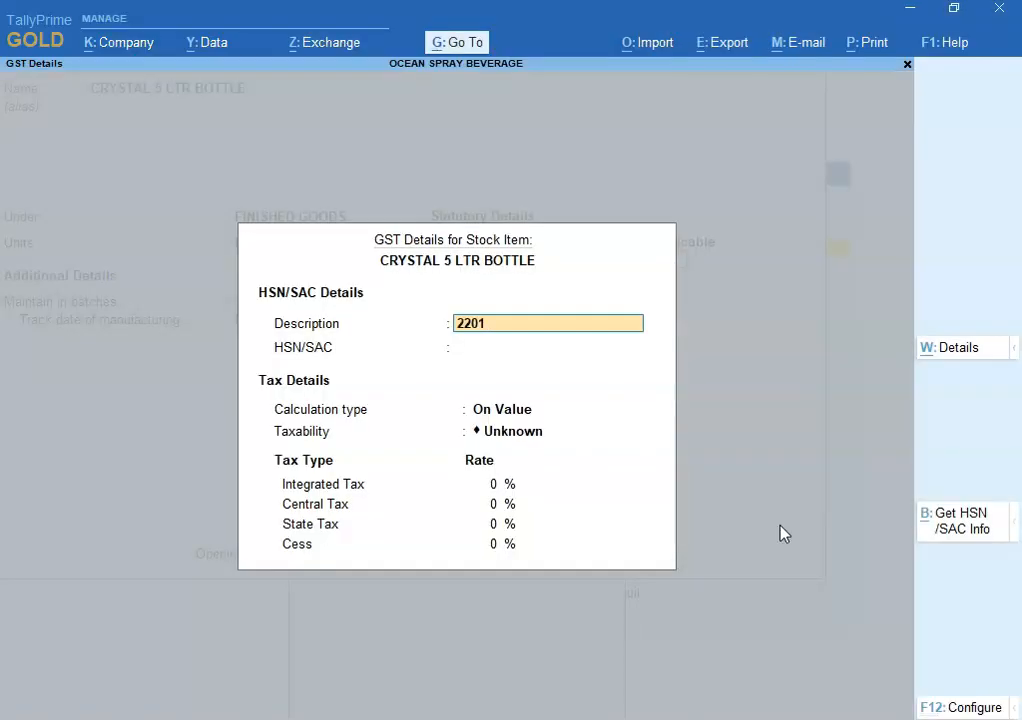
pyautogui.press('Return')
pyautogui.hotkey('ctrl', 'alt', 'v')
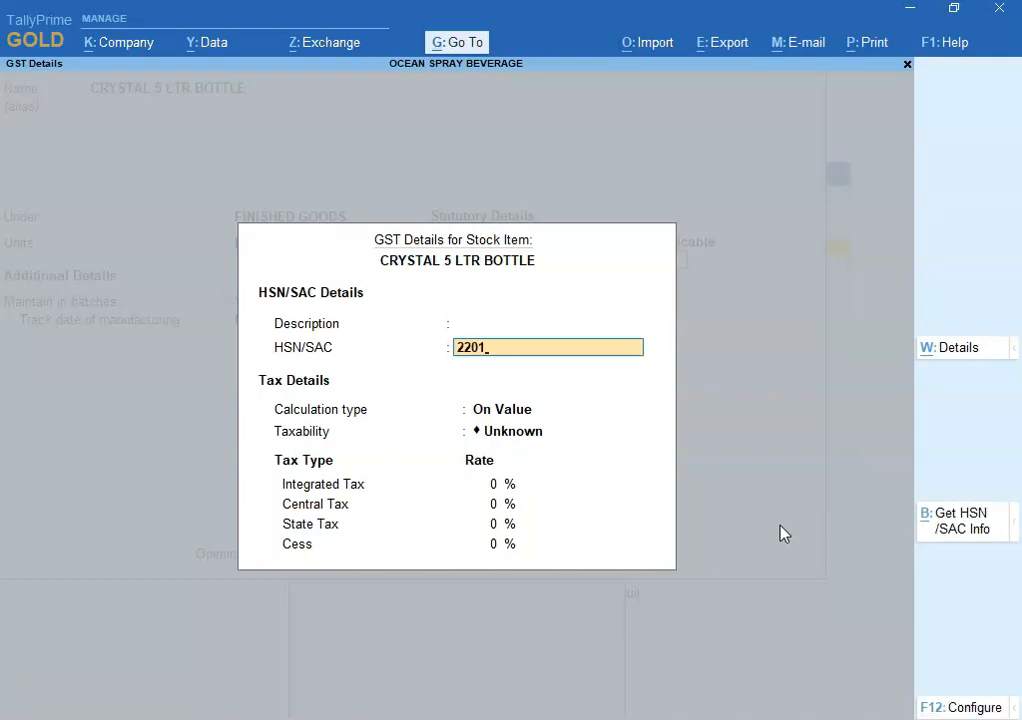
# Step: Keep CRYSTAL 5 LTR BOTTLE's GST calculation On Value, set its taxability to Taxable, and enter an integrated tax rate of 18%
pyautogui.press('Return')
pyautogui.press('Return')
pyautogui.press('Down')
pyautogui.press('Down')
pyautogui.press('Down')
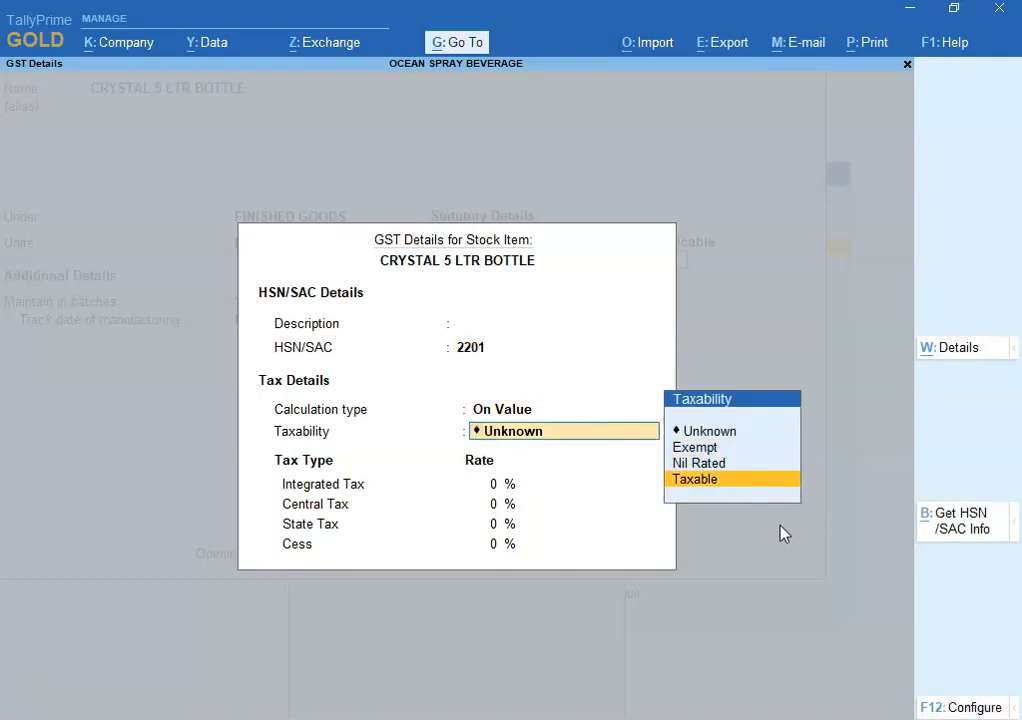
pyautogui.press('Return')
pyautogui.hotkey('alt', 'Tab')
pyautogui.hotkey('alt', 'Tab')
pyautogui.write('18')
pyautogui.press('Return')
pyautogui.press('Return')
pyautogui.press('Return')
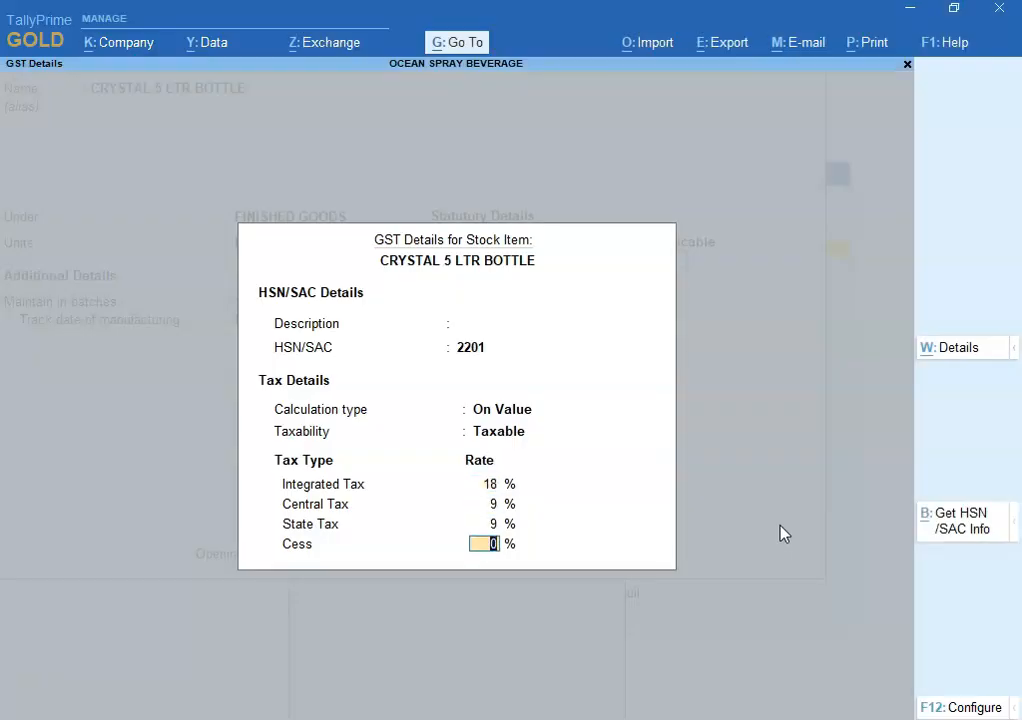
# Step: Keep Goods as the supply type, leave the opening balance empty, and save the CRYSTAL 5 LTR BOTTLE stock item
pyautogui.press('Return')
pyautogui.press('Return')
pyautogui.press('Return')
pyautogui.press('Return')
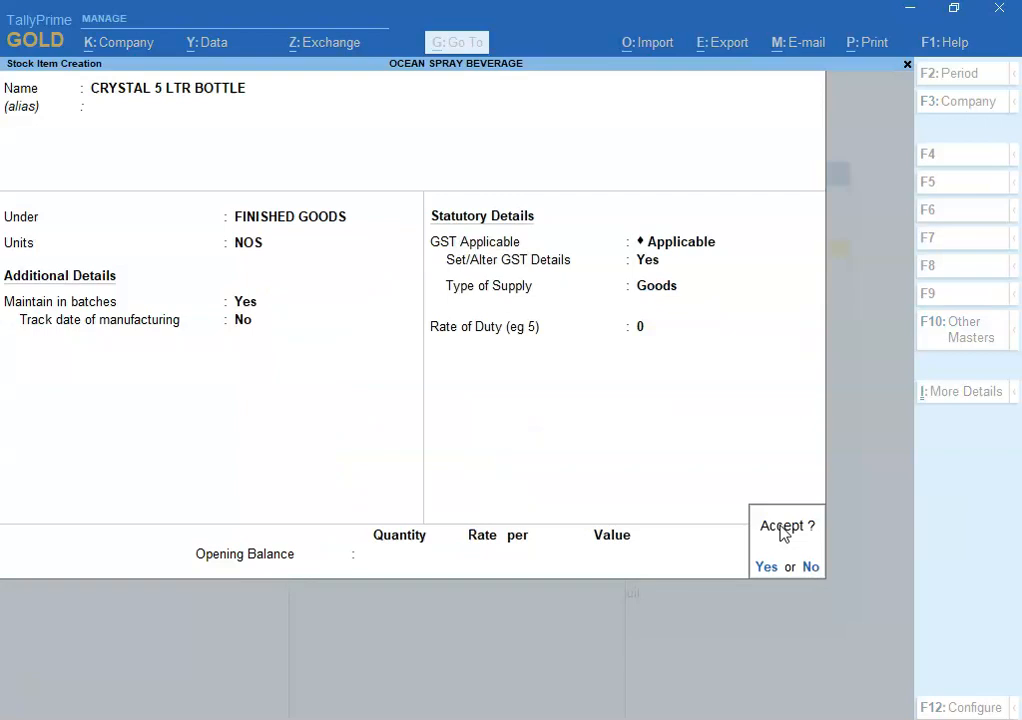
pyautogui.click(785, 533)
# Step: Review the batch, GST and HSN entries in the Excel item table back up to its first item
pyautogui.hotkey('alt', 'Tab')
pyautogui.press('Up')
pyautogui.press('Up')
pyautogui.press('Up')
pyautogui.press('Up')
pyautogui.press('Up')
pyautogui.press('Up')
pyautogui.press('Left')
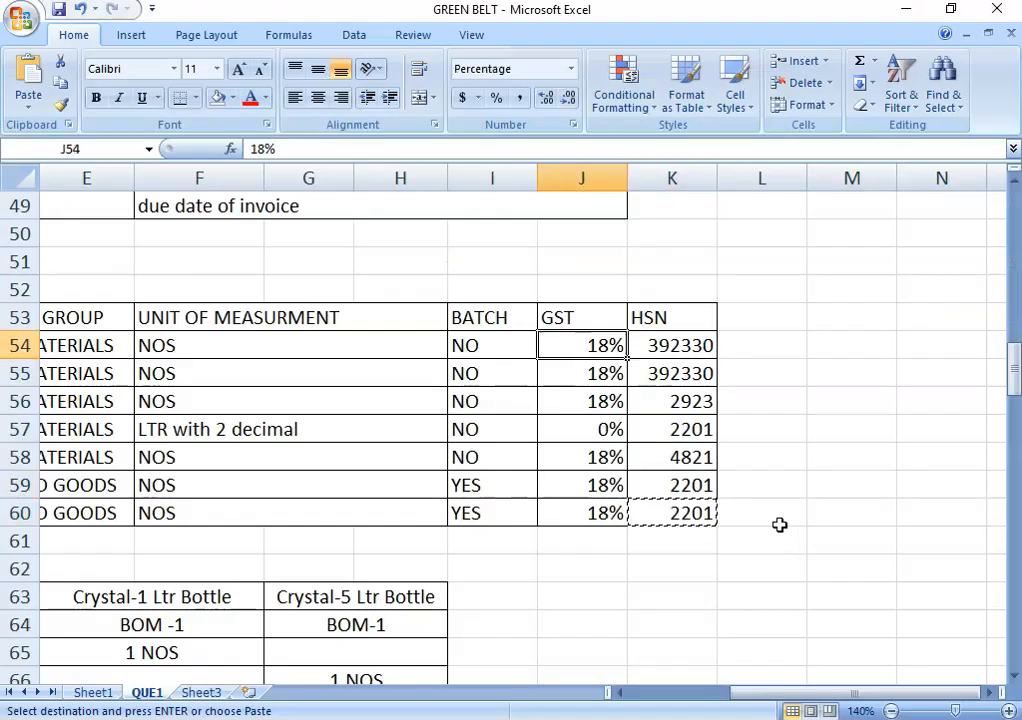
pyautogui.press('Home')
pyautogui.press('Right')
pyautogui.press('Right')
pyautogui.press('Left')
pyautogui.hotkey('alt', 'Tab')
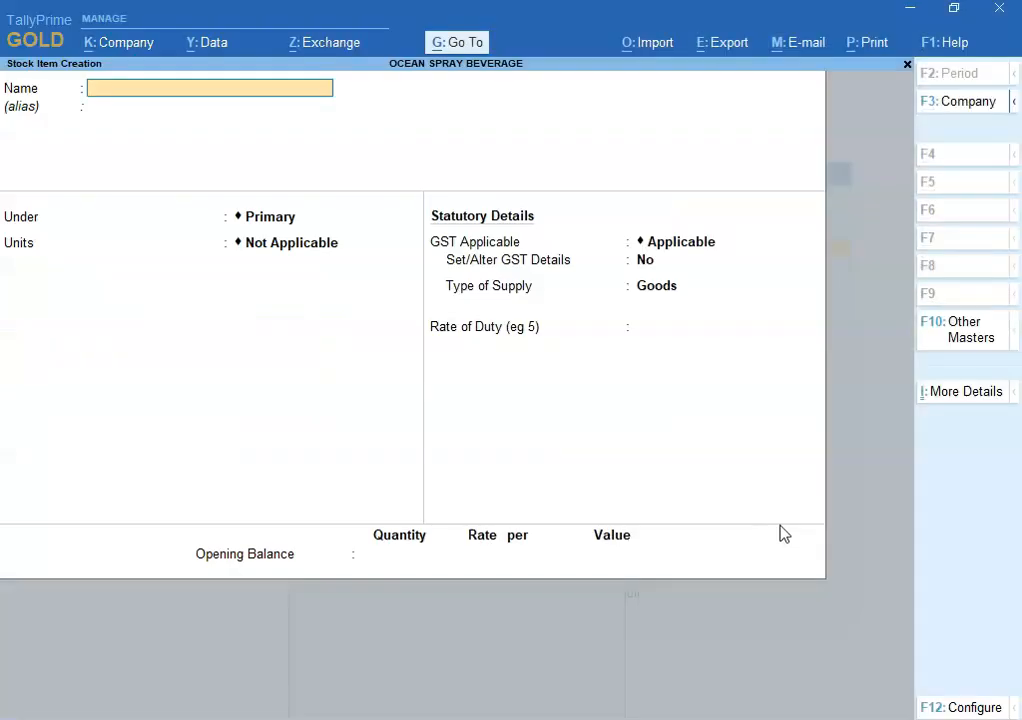
# Step: Leave stock item creation and open the list of existing stock items for alteration
pyautogui.press('Escape')
pyautogui.press('y')
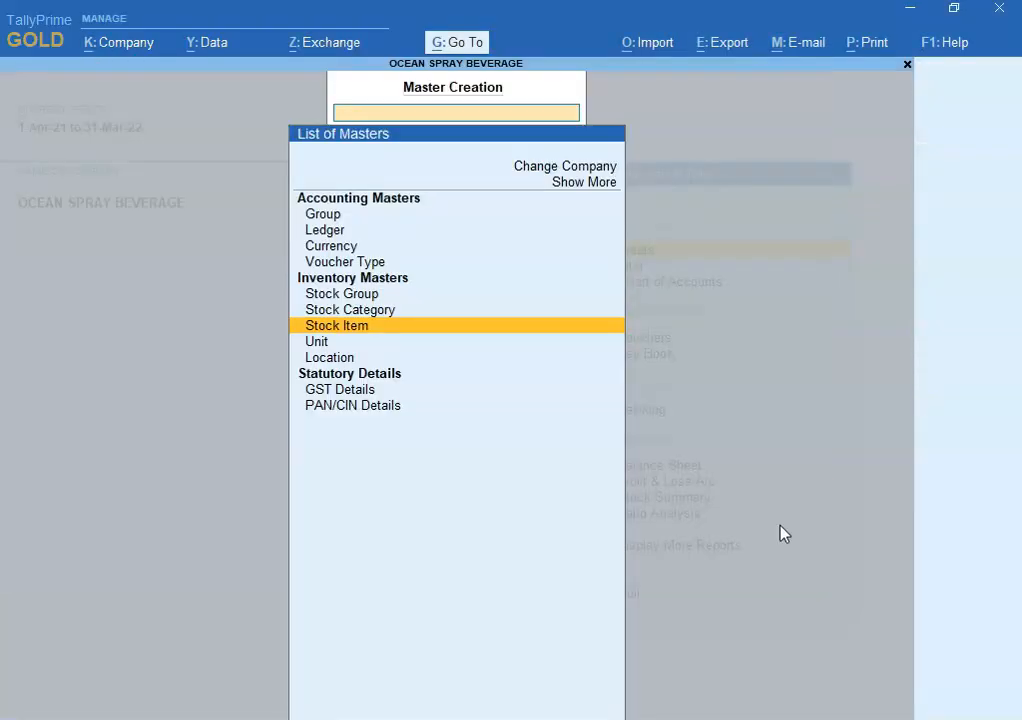
pyautogui.press('Escape')
pyautogui.press('Down')
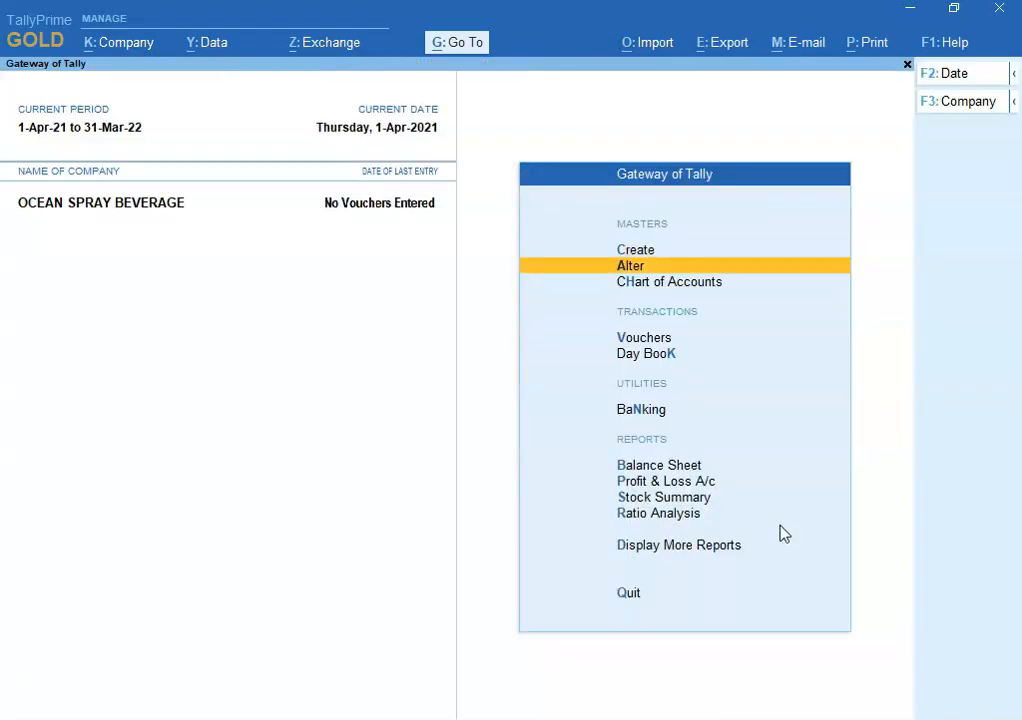
pyautogui.press('Return')
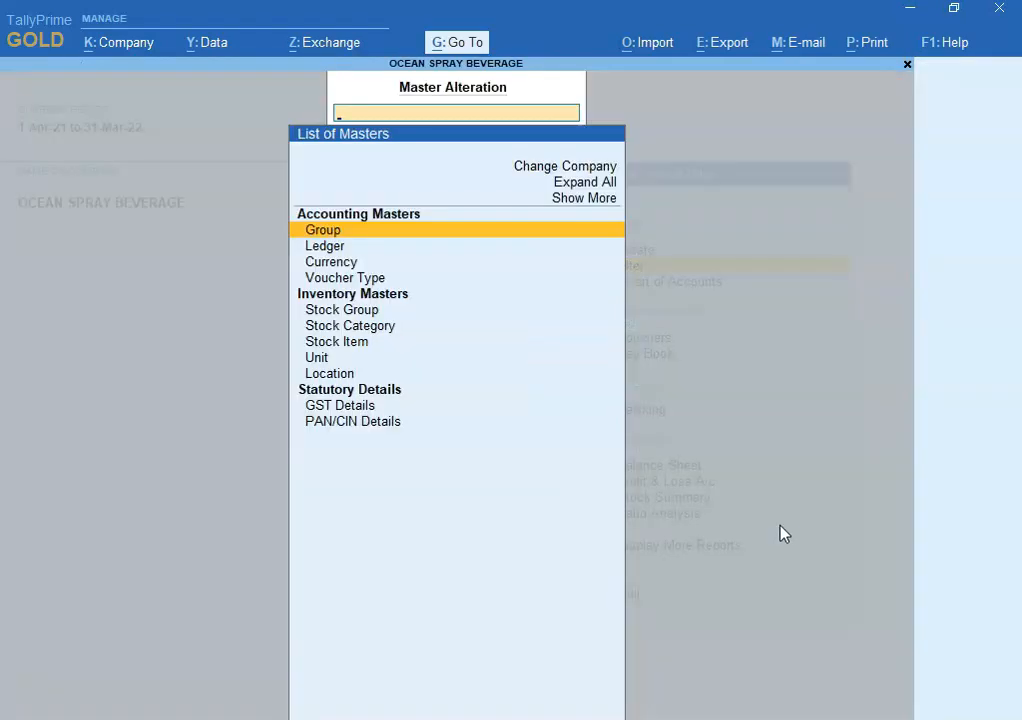
pyautogui.press('Down')
pyautogui.press('Down')
pyautogui.press('Down')
pyautogui.press('Down')
pyautogui.press('Down')
pyautogui.press('Down')
pyautogui.press('Down')
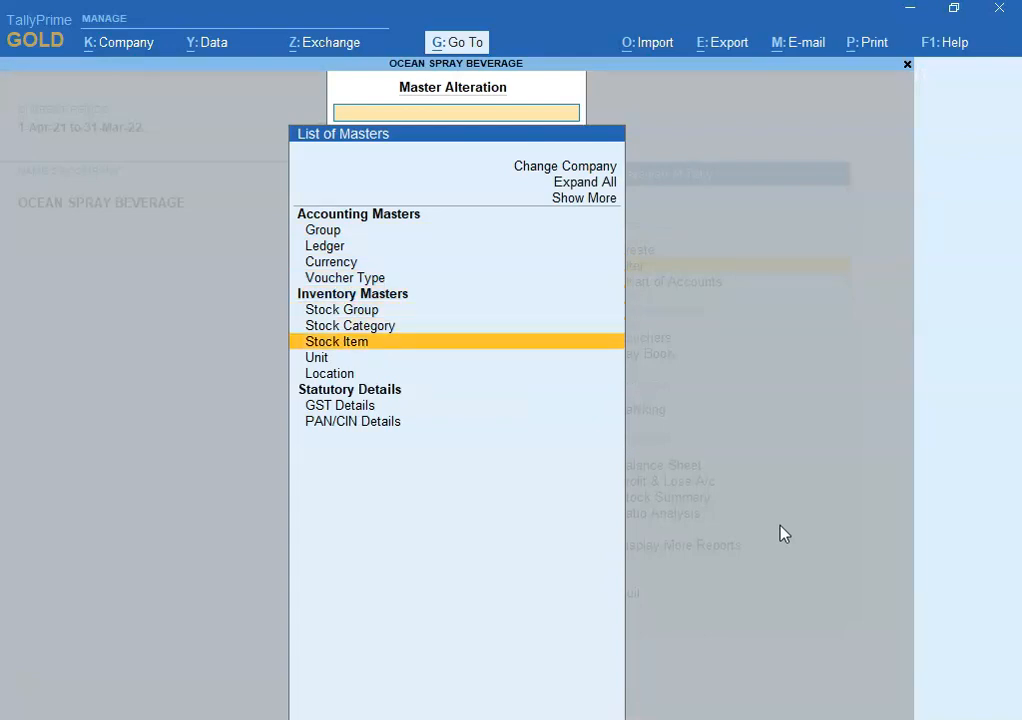
pyautogui.press('Return')
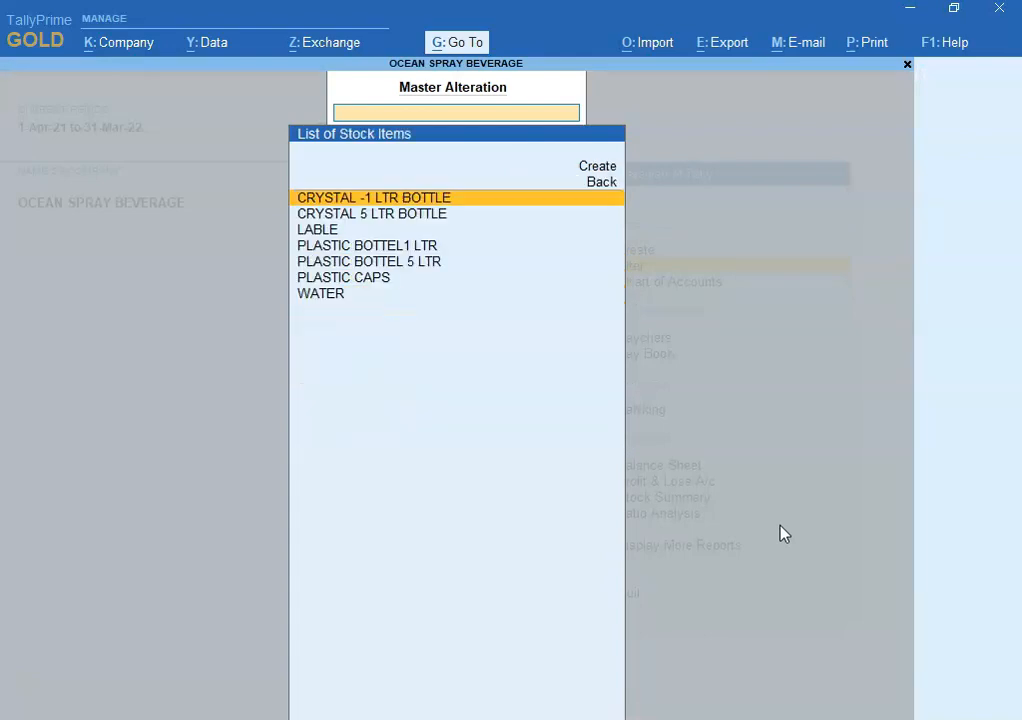
# Step: Alter the stock item PLASTIC BOTTEL1 LTR so that Maintain in batches is No, and save it
pyautogui.hotkey('alt', 'Tab')
pyautogui.hotkey('alt', 'Tab')
pyautogui.press('Down')
pyautogui.press('Down')
pyautogui.press('Down')
pyautogui.press('Return')
pyautogui.press('Return')
pyautogui.press('Return')
pyautogui.press('Return')
pyautogui.press('Return')
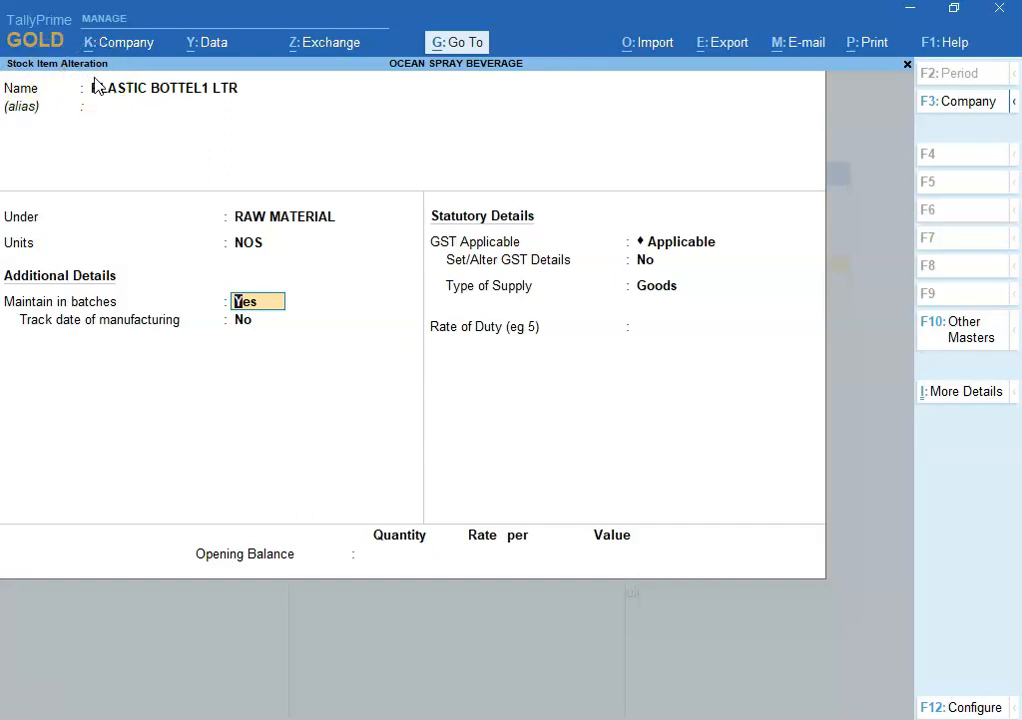
pyautogui.write('N')
pyautogui.press('Return')
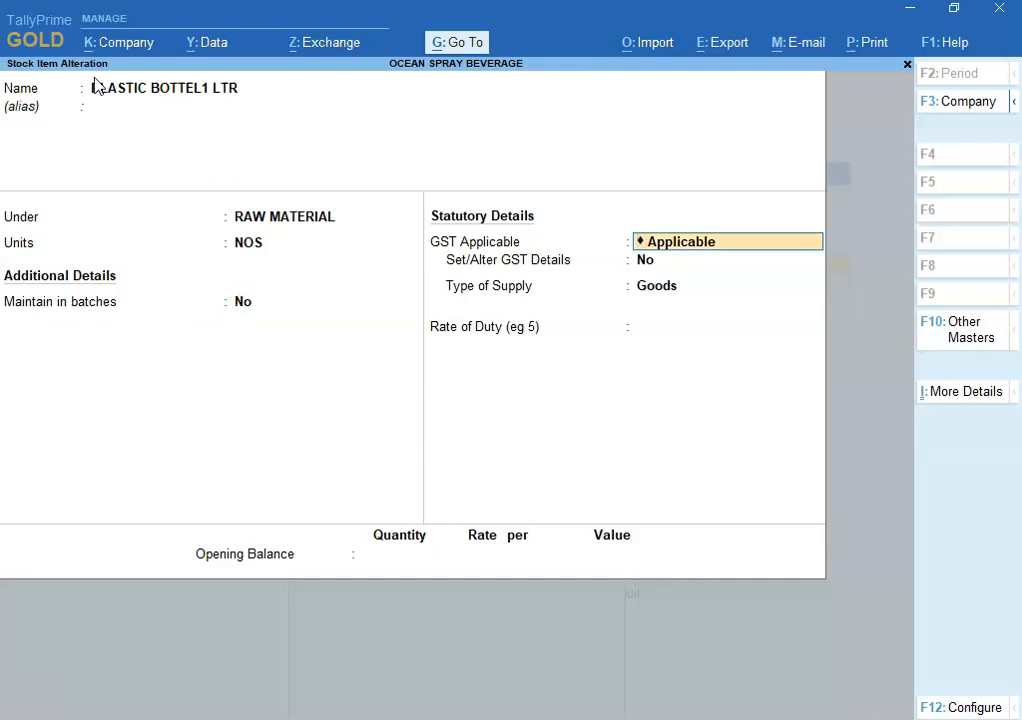
pyautogui.hotkey('ctrl', 'a')
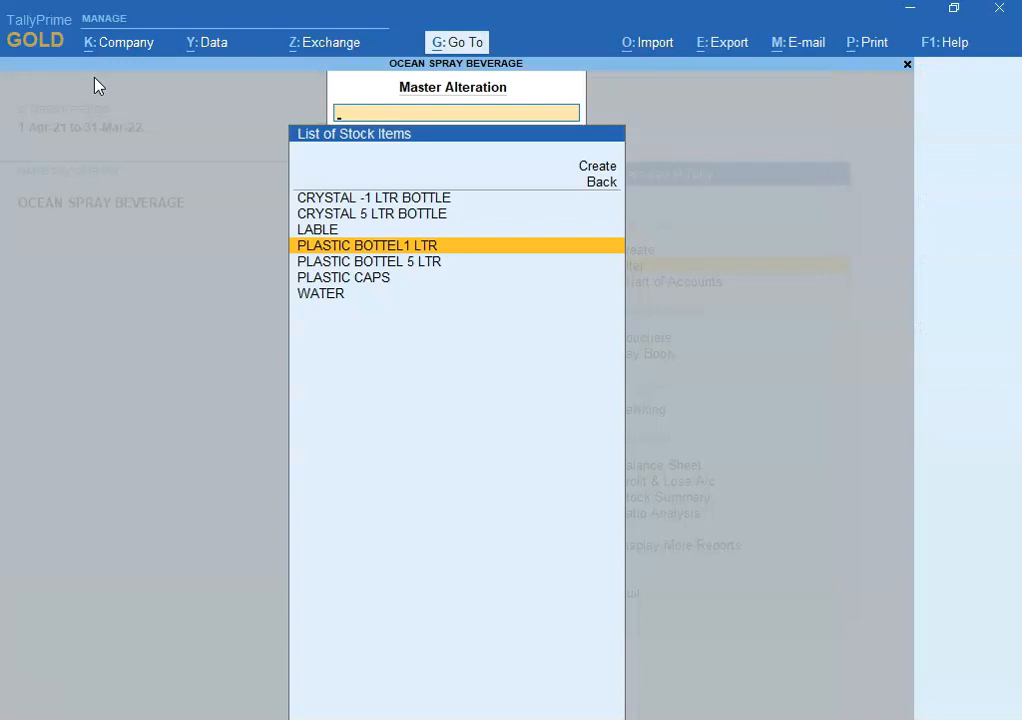
# Step: Leave master alteration in TallyPrime and switch to the Excel assignment's BILL OF MATERIALS CREATION table
pyautogui.press('Escape')
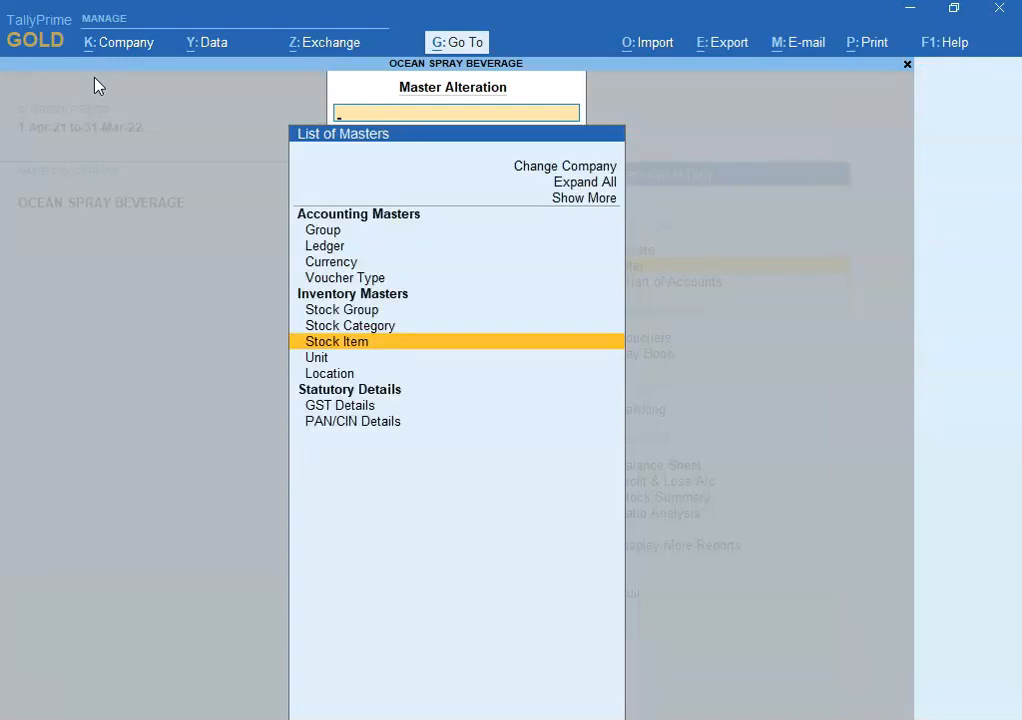
pyautogui.press('Escape')
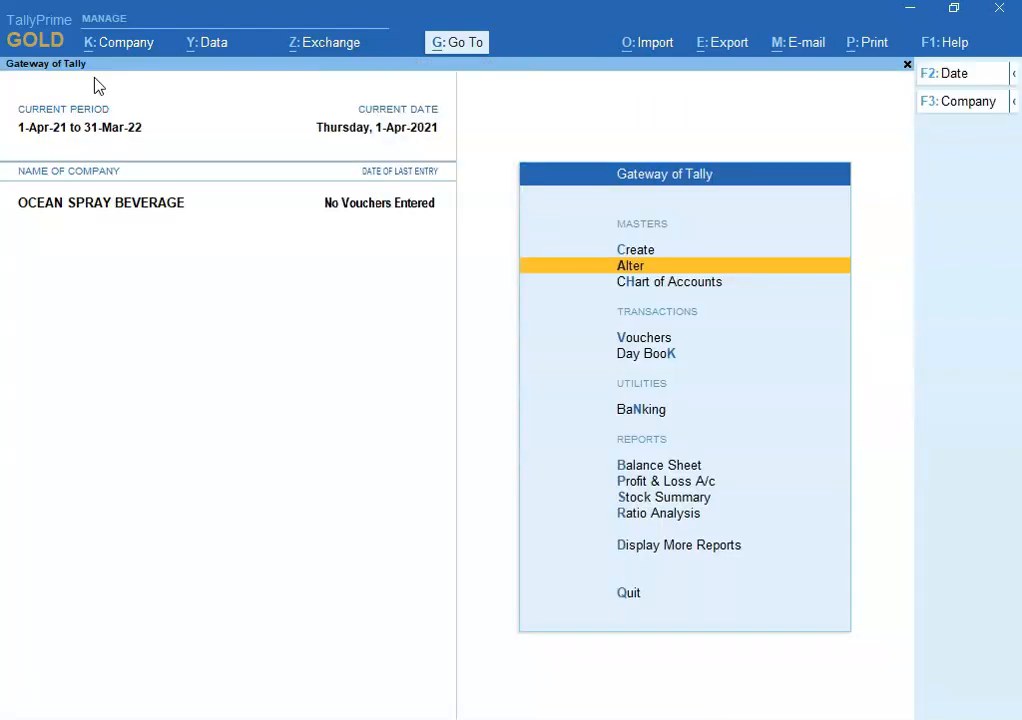
pyautogui.hotkey('alt', 'Tab')
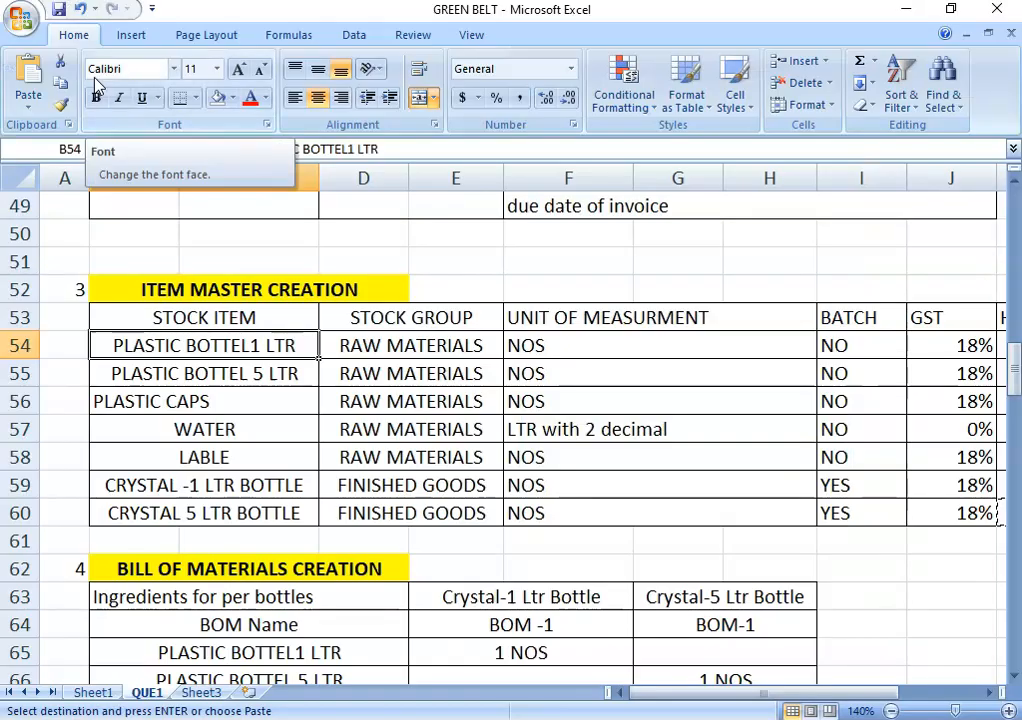
pyautogui.click(430, 482)
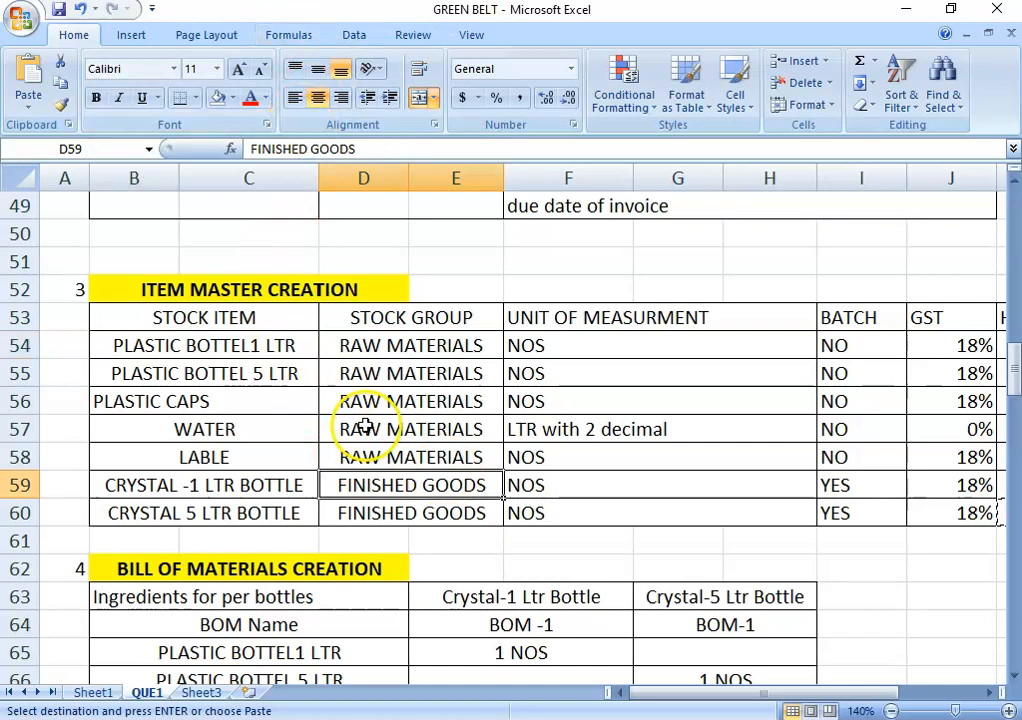
pyautogui.moveTo(1013, 368); pyautogui.dragTo(1005, 386)
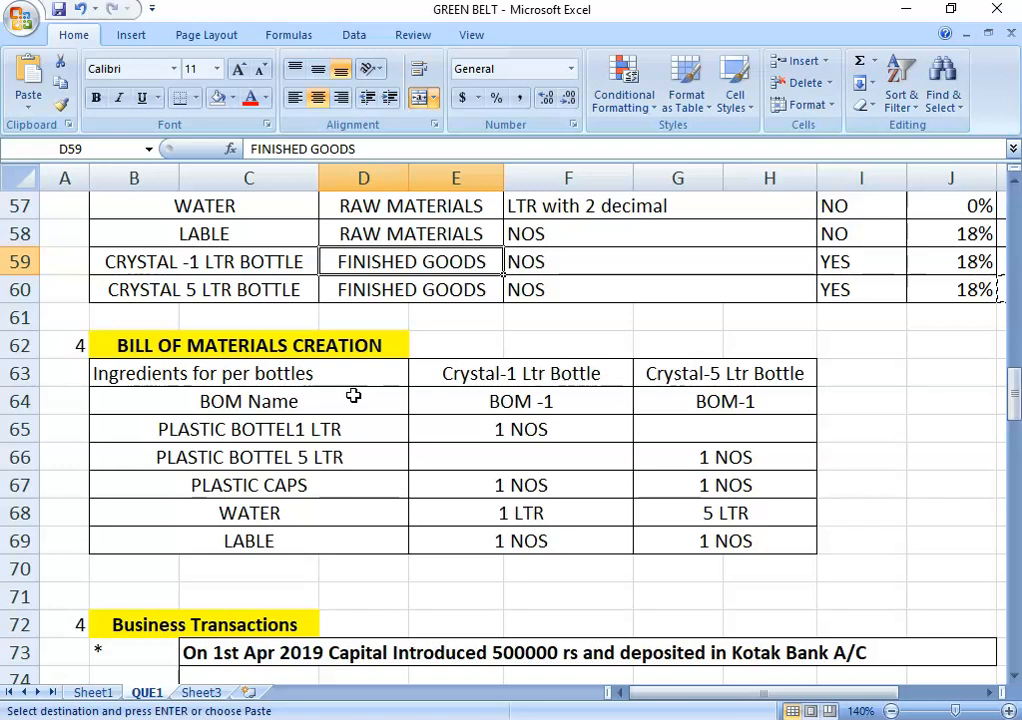
pyautogui.moveTo(1010, 392); pyautogui.dragTo(1013, 378)
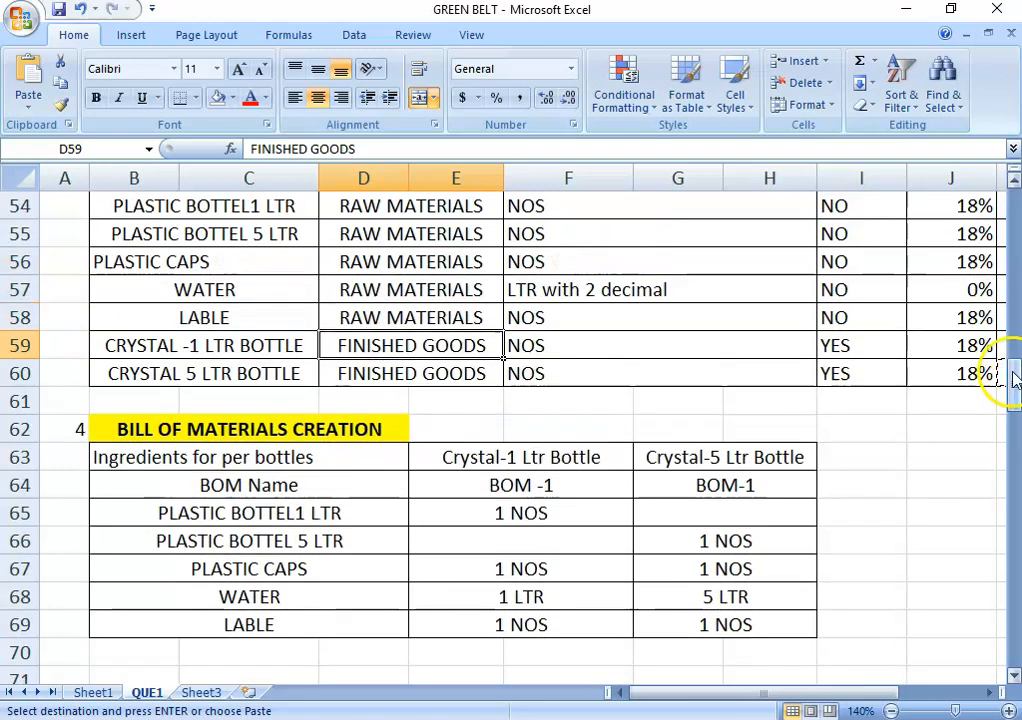
# Step: Examine the ingredients and quantities for Crystal-1 Ltr Bottle in the Excel bill of materials table
pyautogui.click(235, 346)
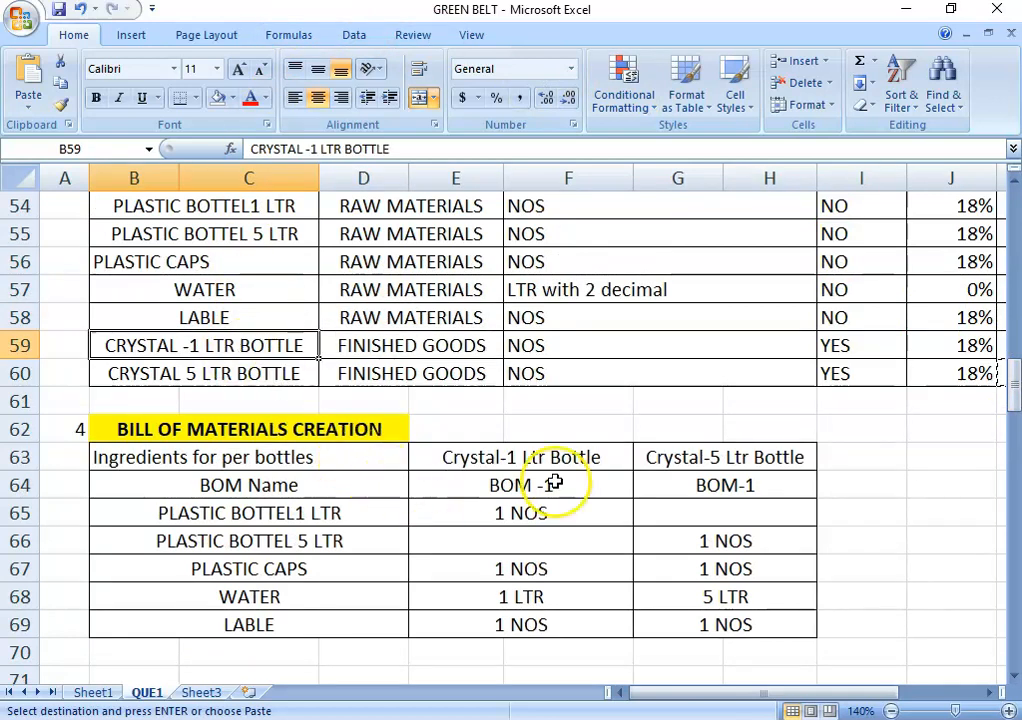
pyautogui.click(518, 458)
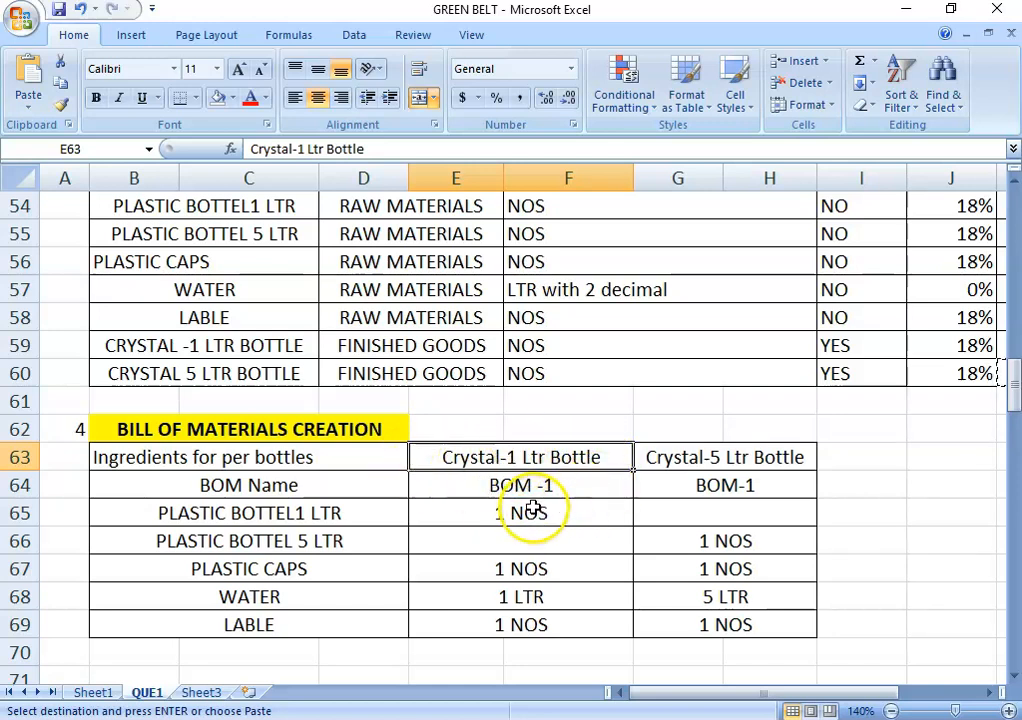
pyautogui.click(479, 513)
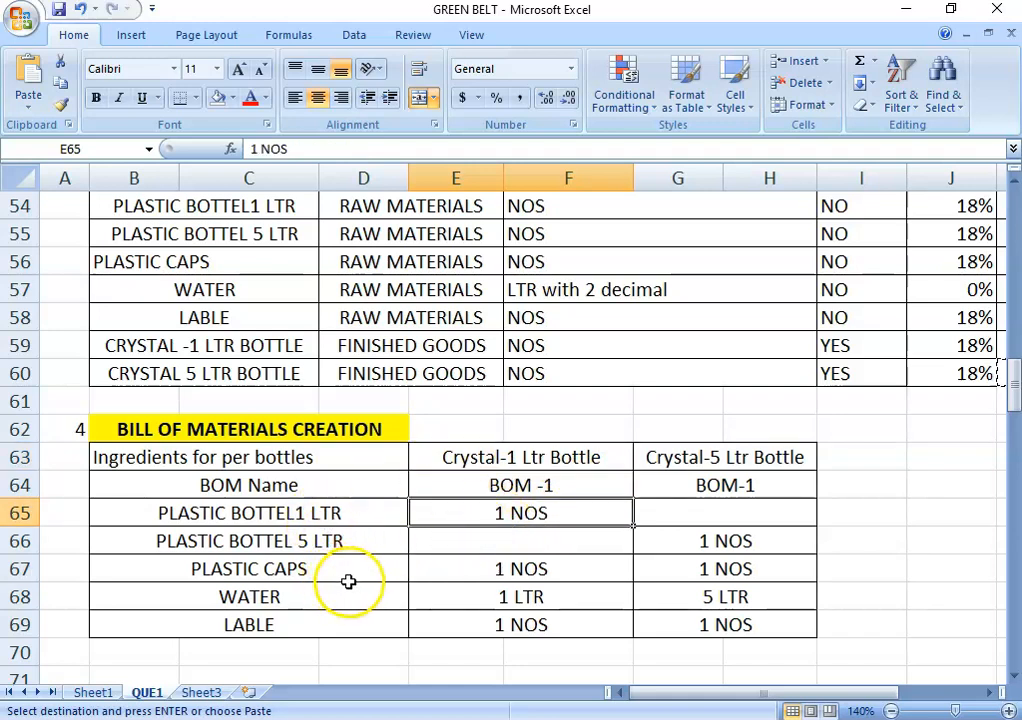
pyautogui.click(474, 573)
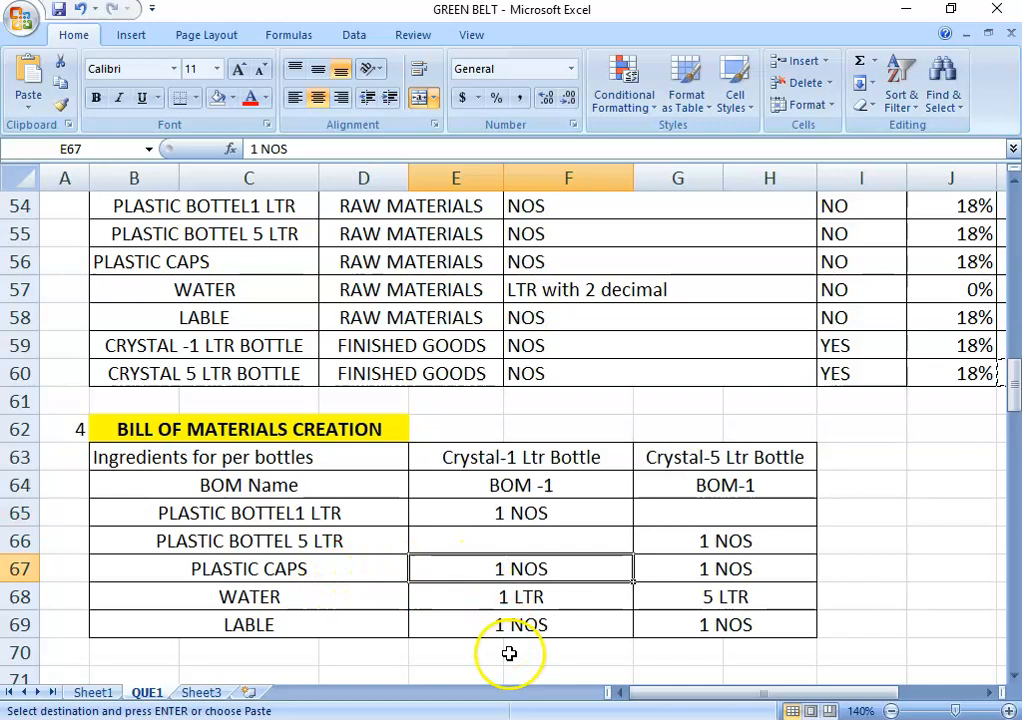
pyautogui.click(486, 597)
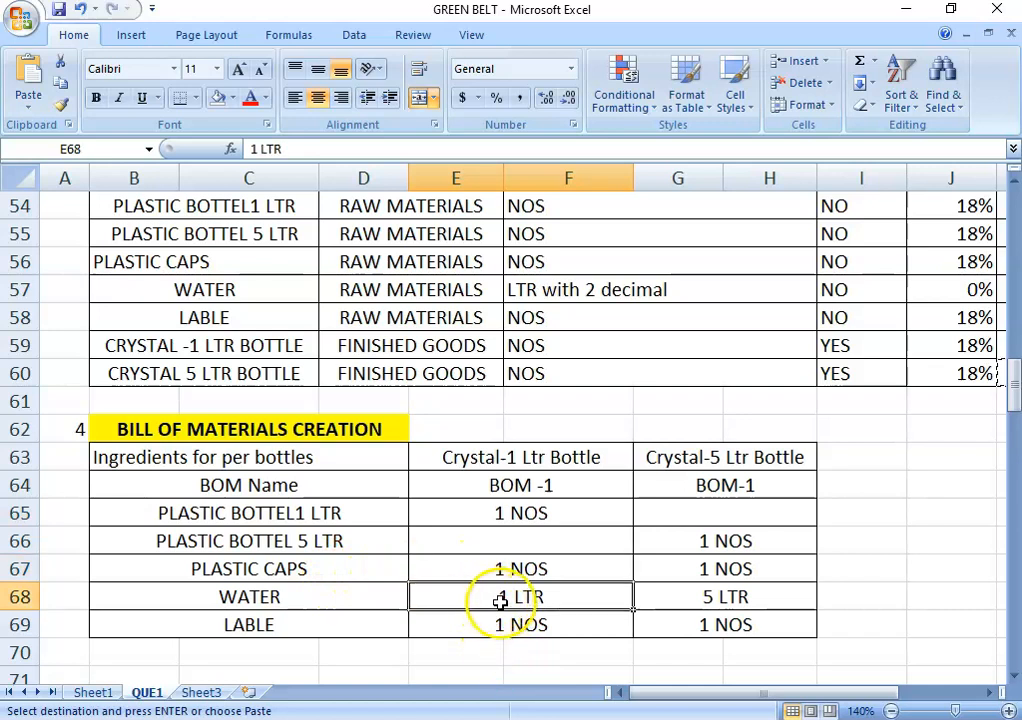
pyautogui.click(525, 622)
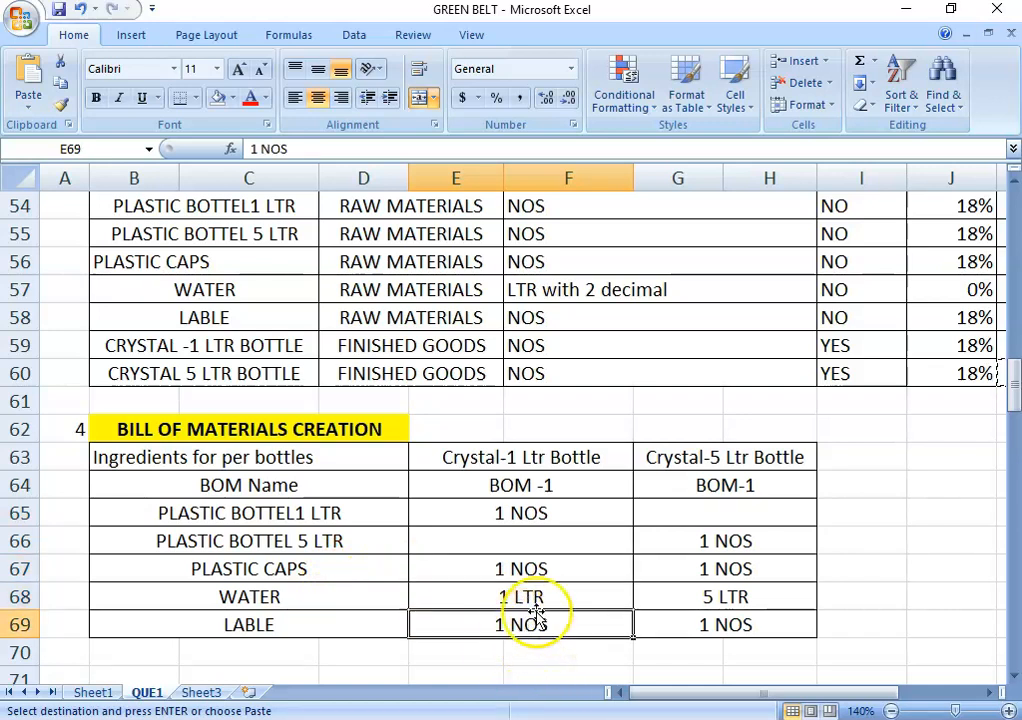
pyautogui.moveTo(462, 520); pyautogui.dragTo(566, 624)
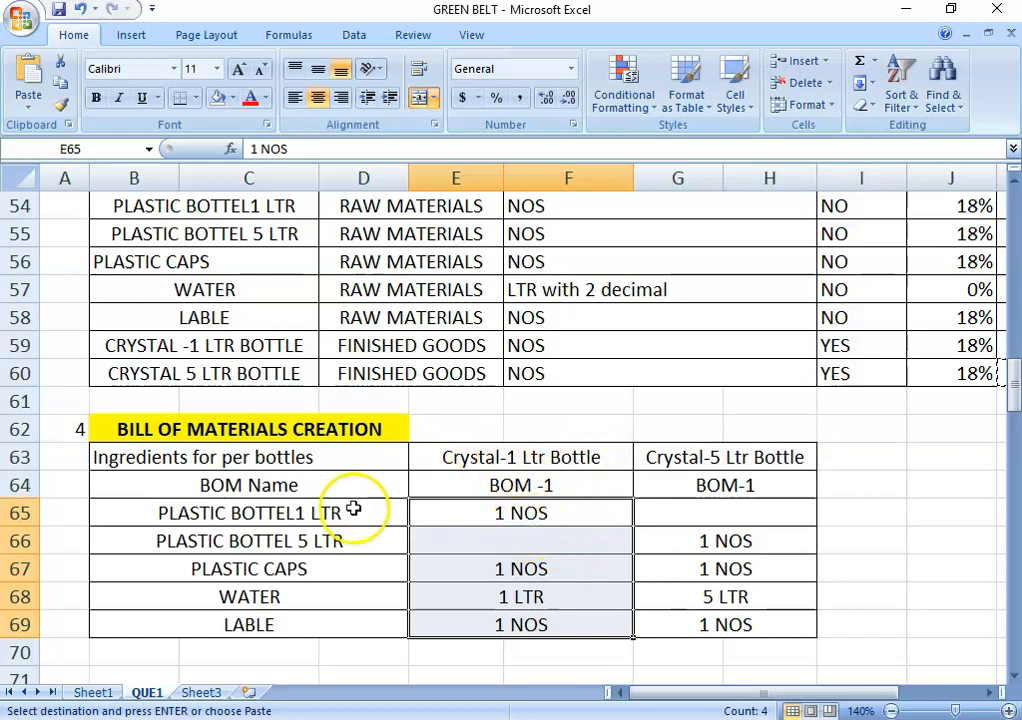
pyautogui.click(292, 513)
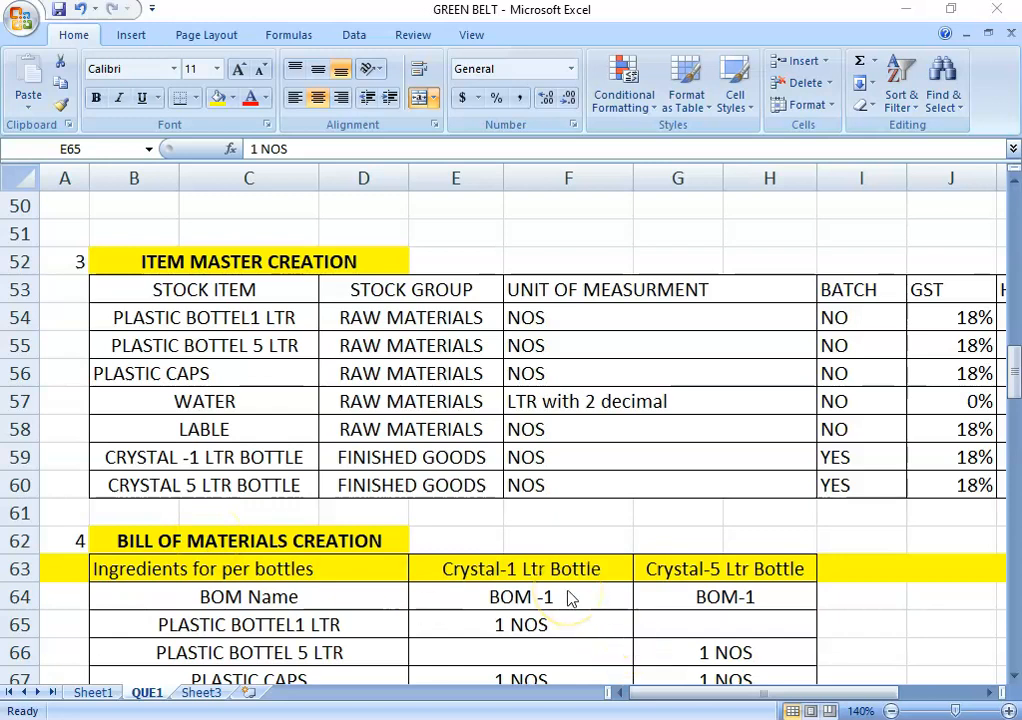
# Step: Remove the yellow fill from row 63, the header row of the bill of materials table
pyautogui.moveTo(1013, 358); pyautogui.dragTo(1012, 380)
pyautogui.click(23, 401)
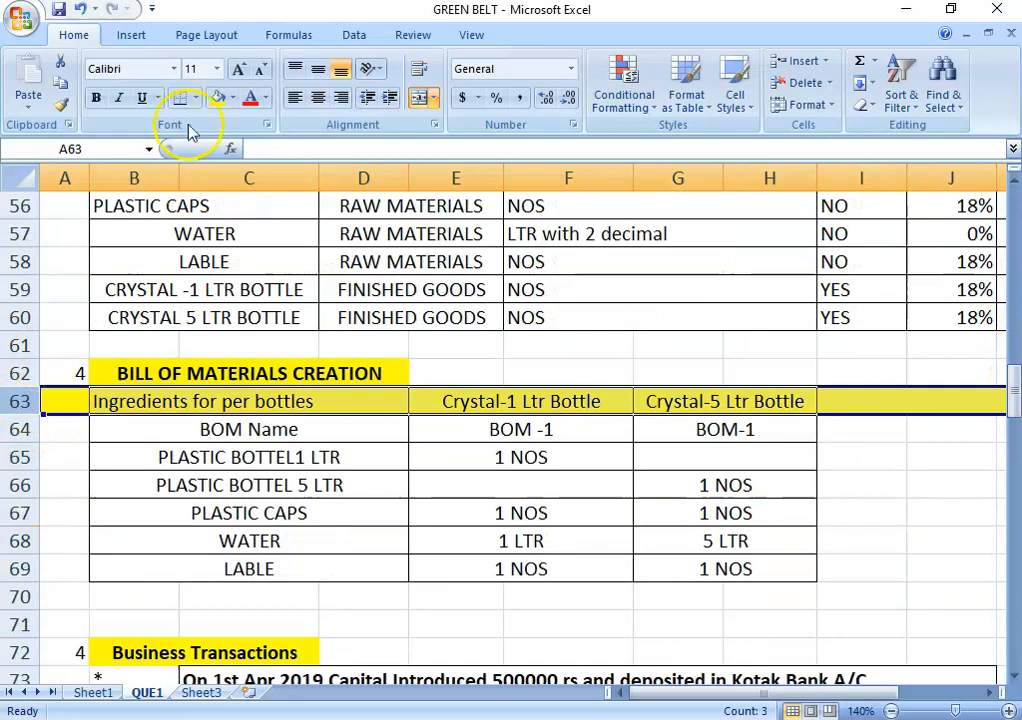
pyautogui.click(232, 97)
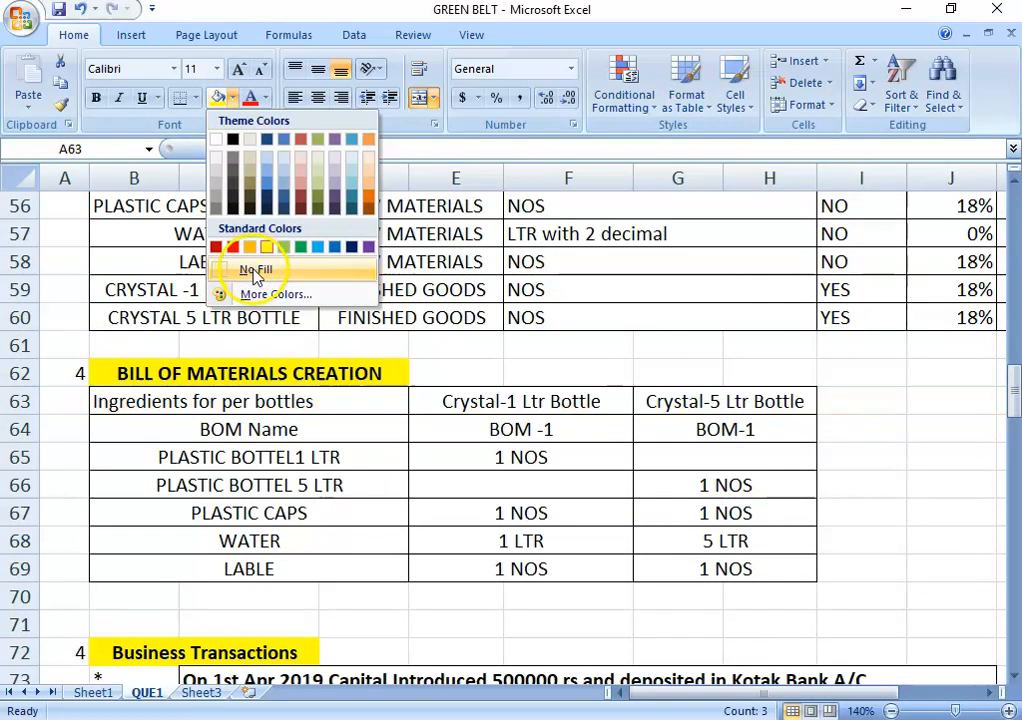
pyautogui.click(255, 271)
pyautogui.click(360, 431)
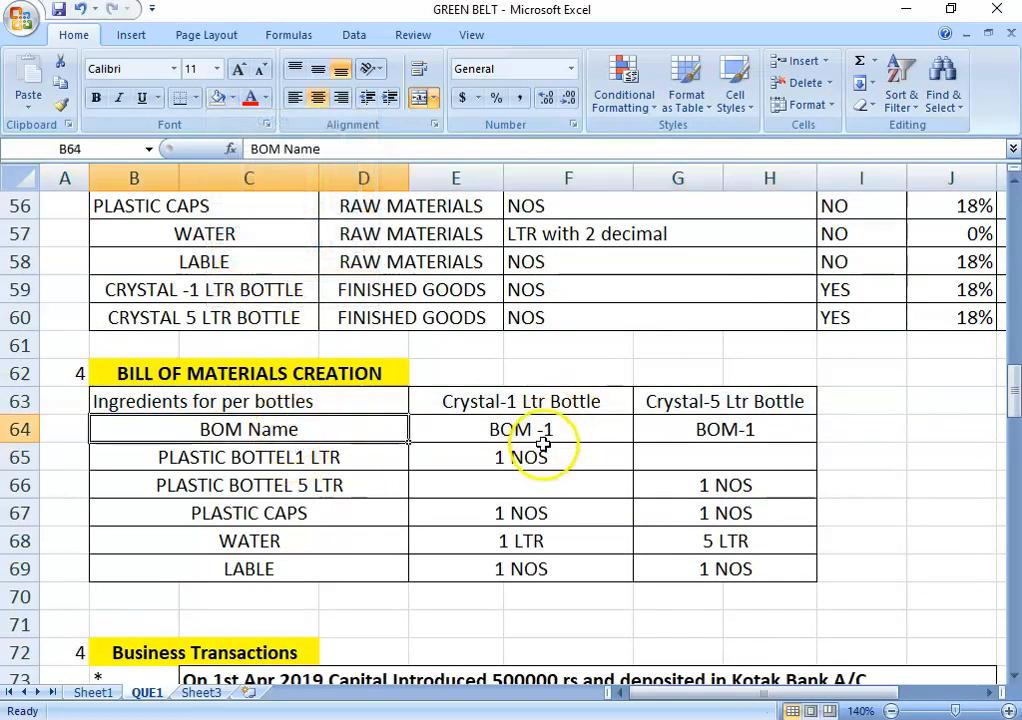
pyautogui.click(498, 403)
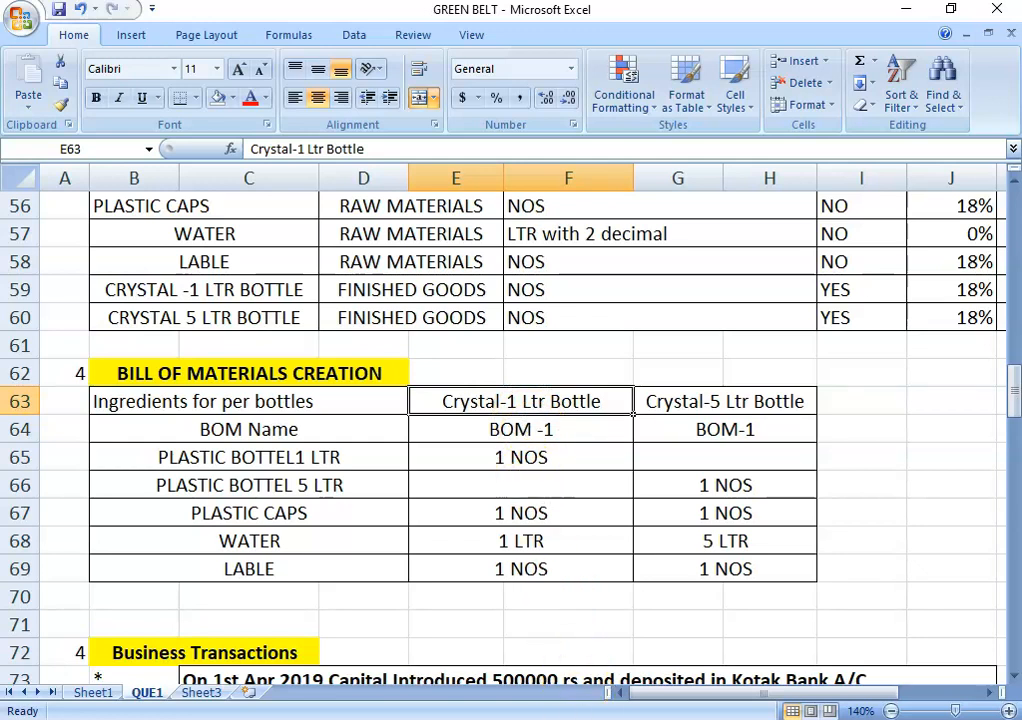
# Step: Switch to TallyPrime and open the stock item CRYSTAL -1 LTR BOTTLE for alteration
pyautogui.hotkey('alt', 'Tab')
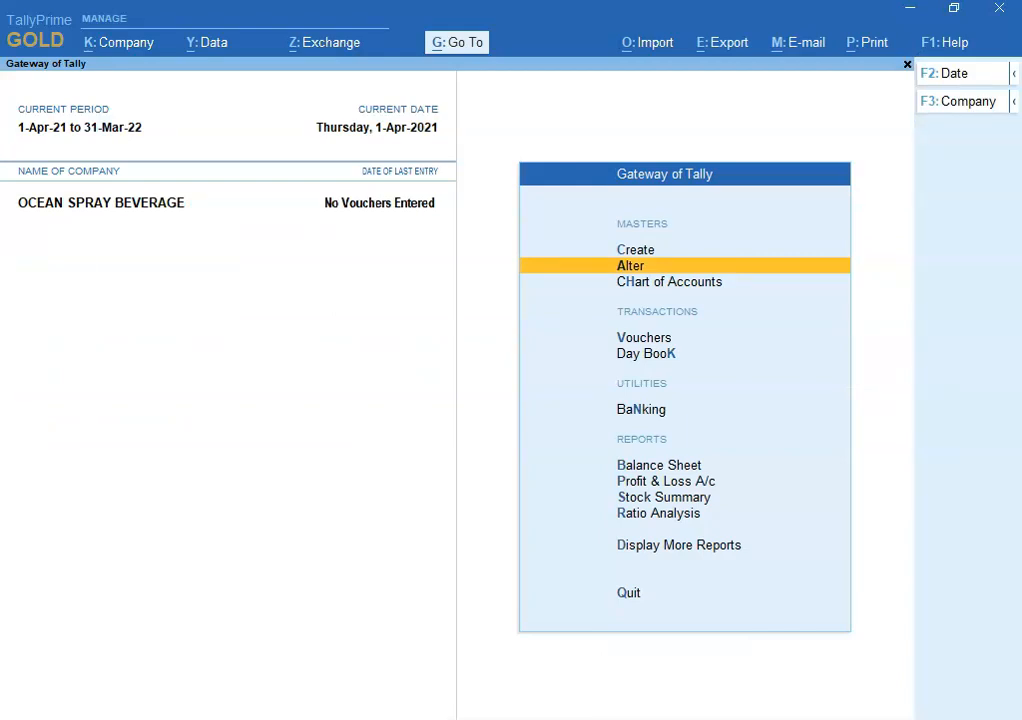
pyautogui.press('Return')
pyautogui.press('Down')
pyautogui.press('Down')
pyautogui.press('Down')
pyautogui.press('Down')
pyautogui.press('Down')
pyautogui.press('Down')
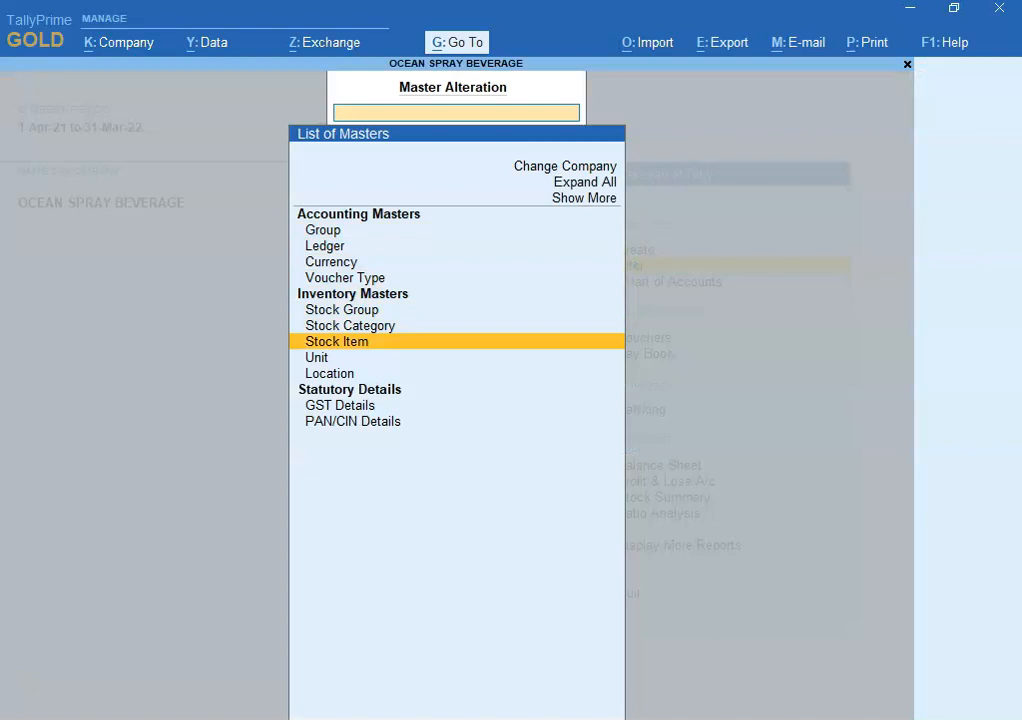
pyautogui.press('Return')
pyautogui.press('Return')
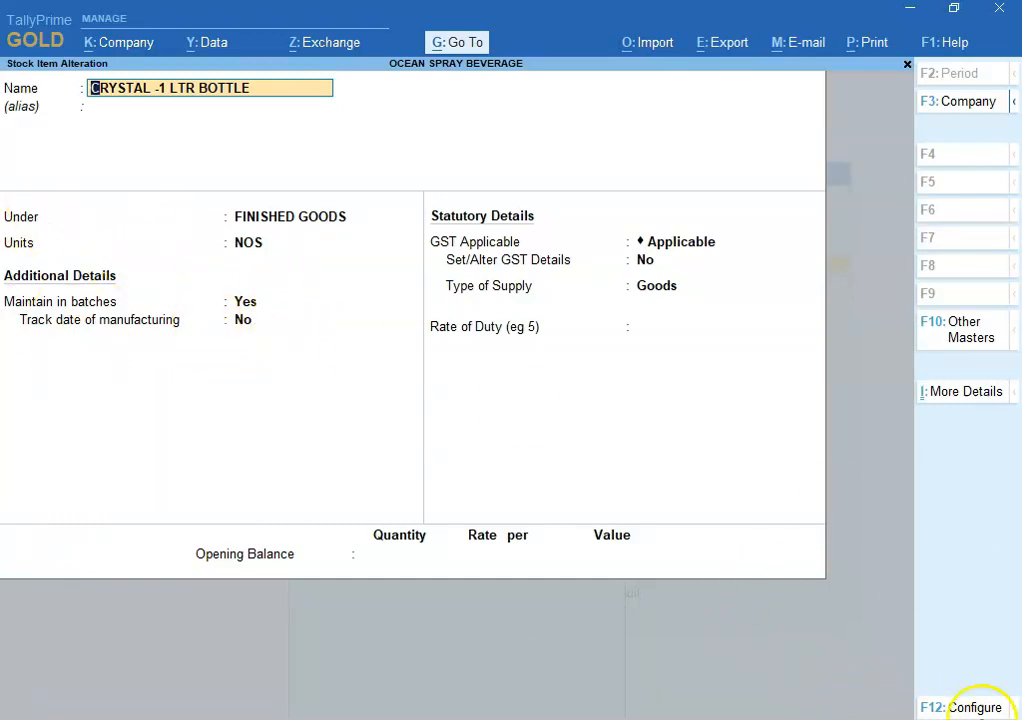
# Step: In the stock item configuration, set Set Components List (Bill of Materials) in Stock Items to Yes and accept it
pyautogui.click(975, 707)
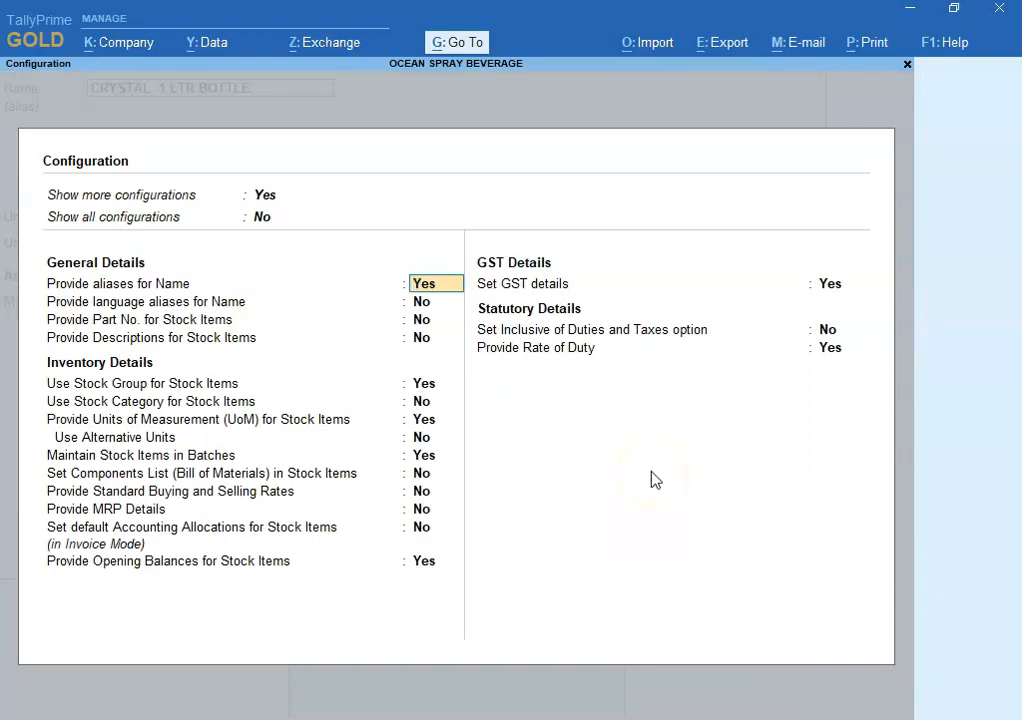
pyautogui.press('Up')
pyautogui.press('Up')
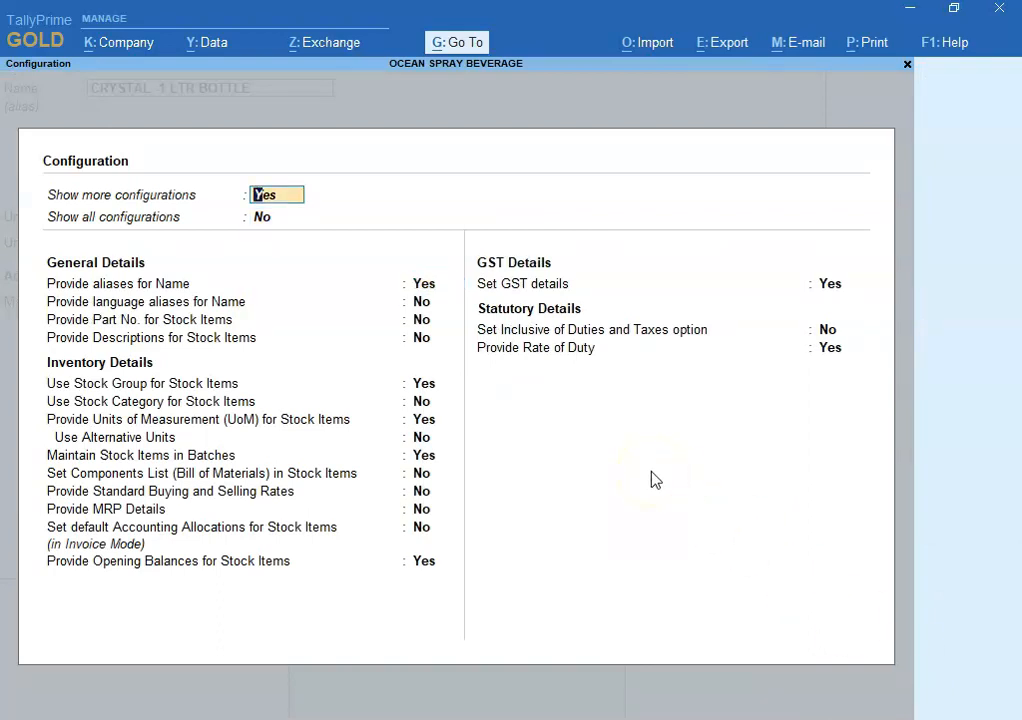
pyautogui.press('Down')
pyautogui.press('Down')
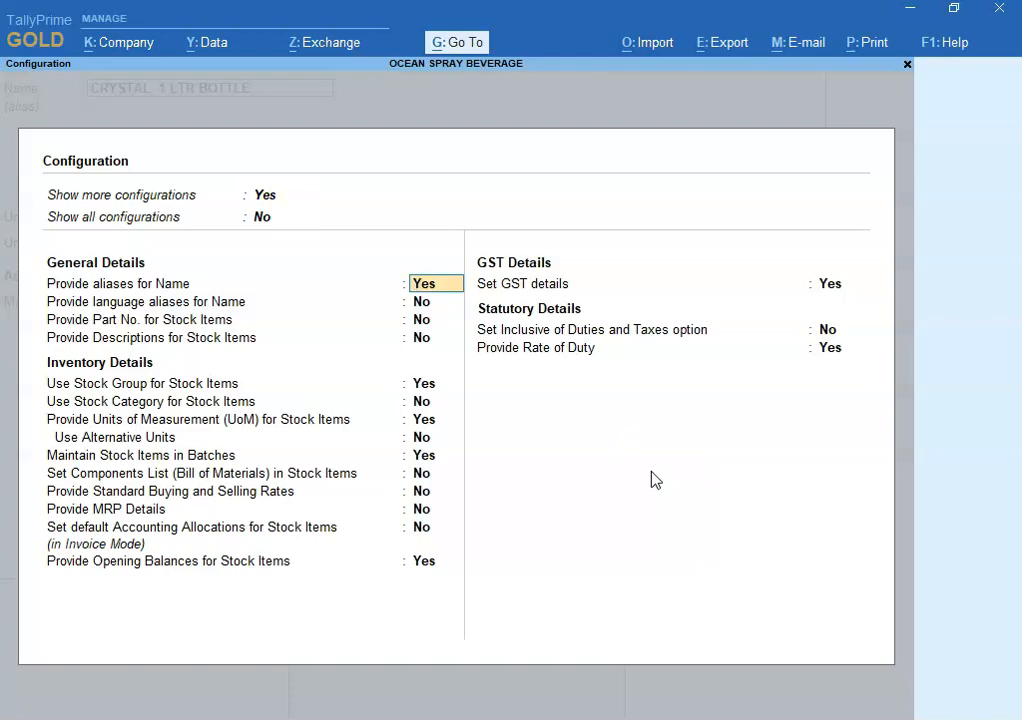
pyautogui.press('Up')
pyautogui.press('Down')
pyautogui.press('Down')
pyautogui.press('Down')
pyautogui.press('Down')
pyautogui.press('Down')
pyautogui.press('Down')
pyautogui.press('Down')
pyautogui.press('Down')
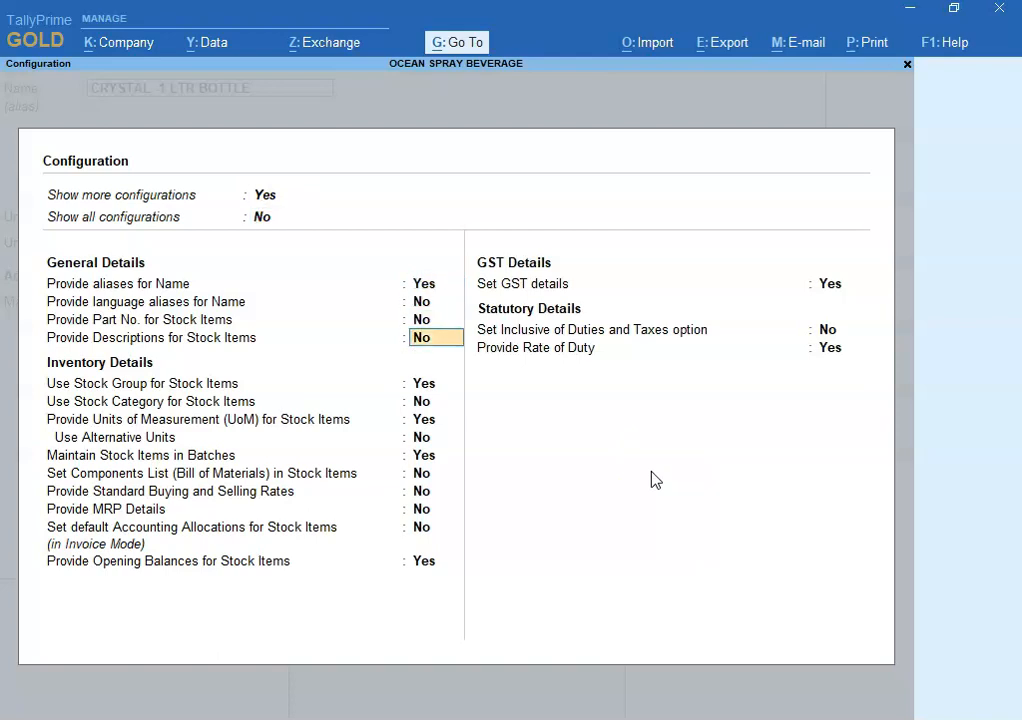
pyautogui.press('Down')
pyautogui.press('Down')
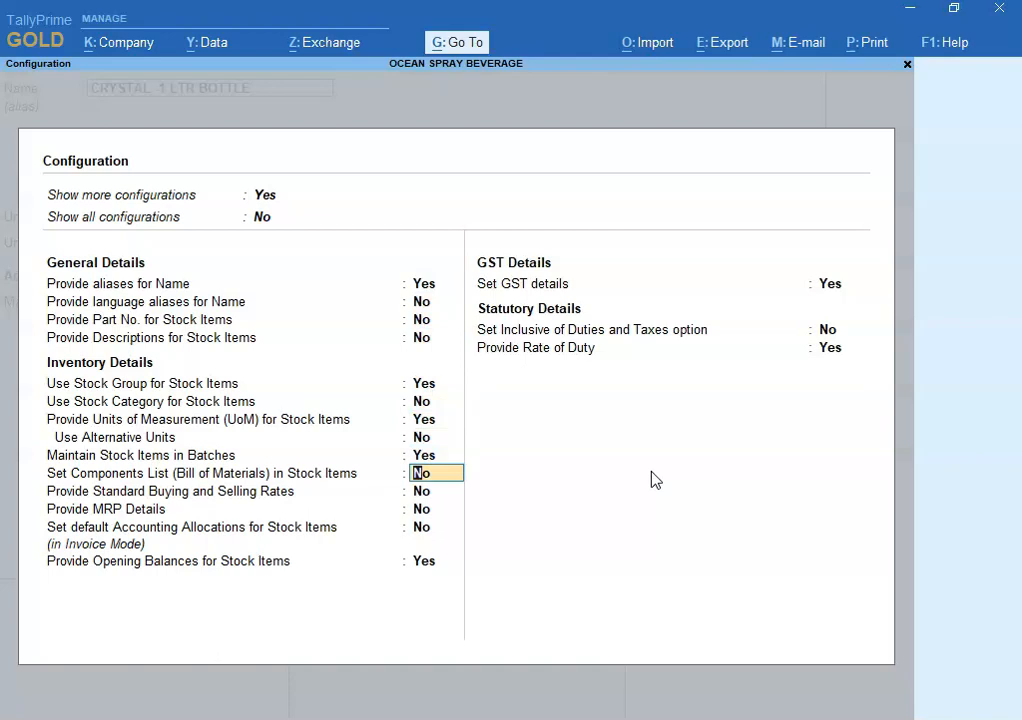
pyautogui.press('Return')
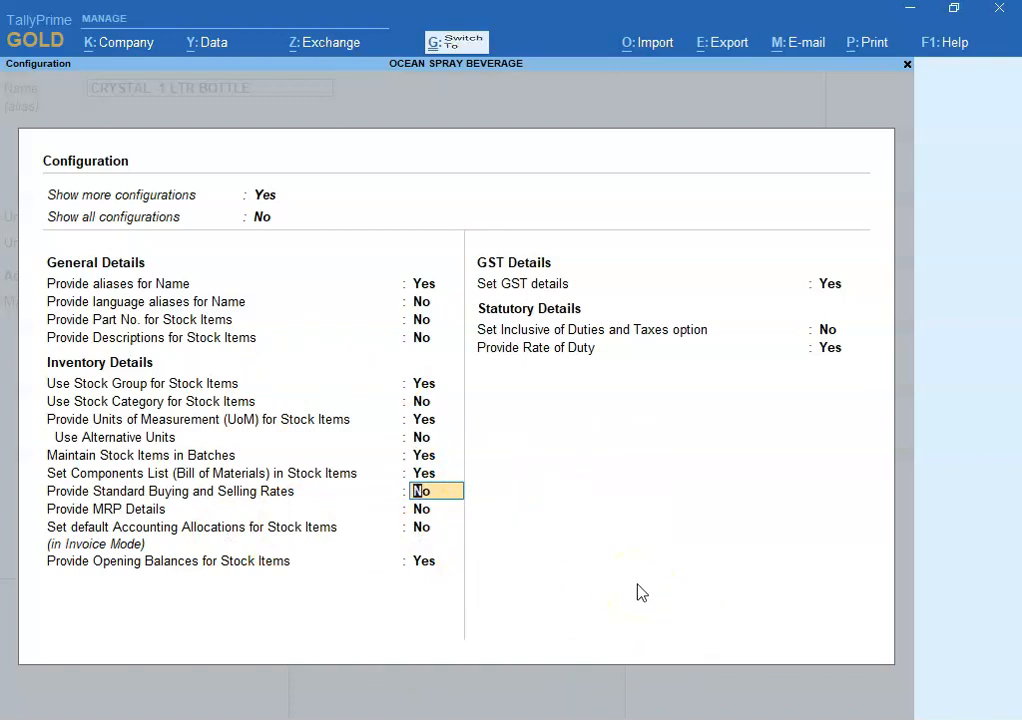
pyautogui.hotkey('ctrl', 'a')
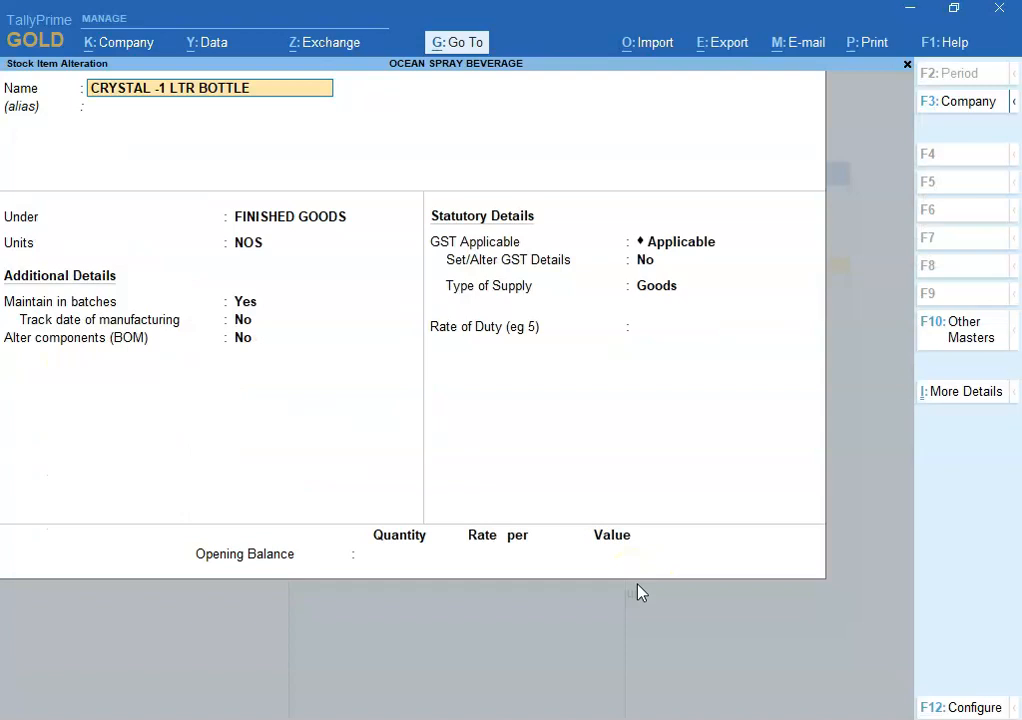
# Step: Keep the item's group, unit and batch settings, and set Alter components (BOM) to Yes to open its BOM list
pyautogui.press('Return')
pyautogui.press('Return')
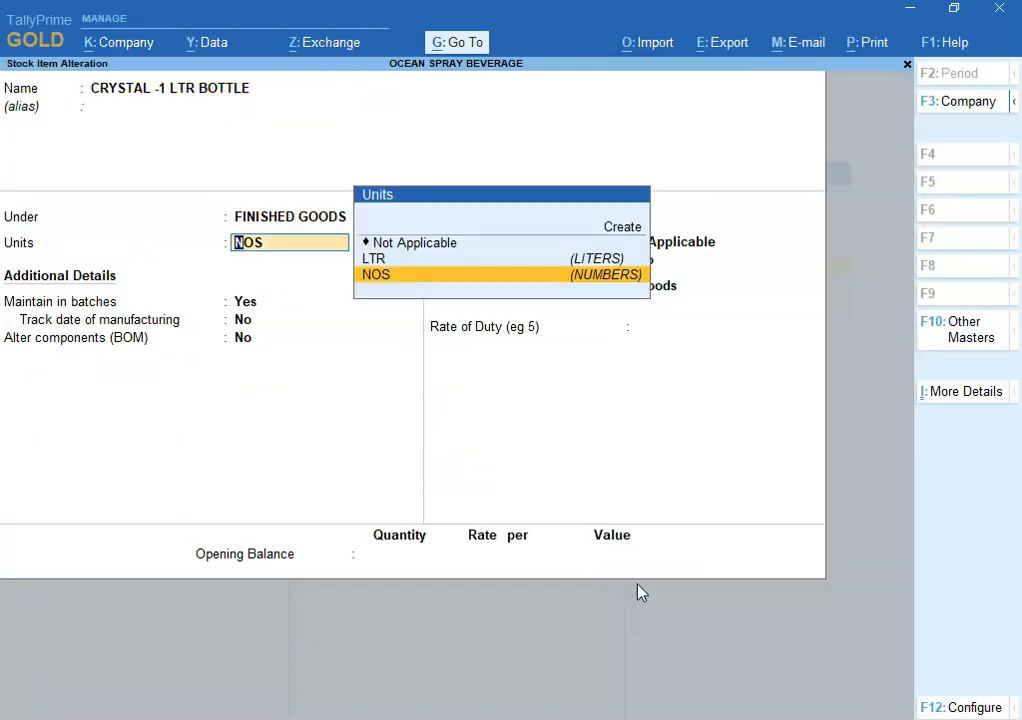
pyautogui.press('Return')
pyautogui.press('Return')
pyautogui.press('Return')
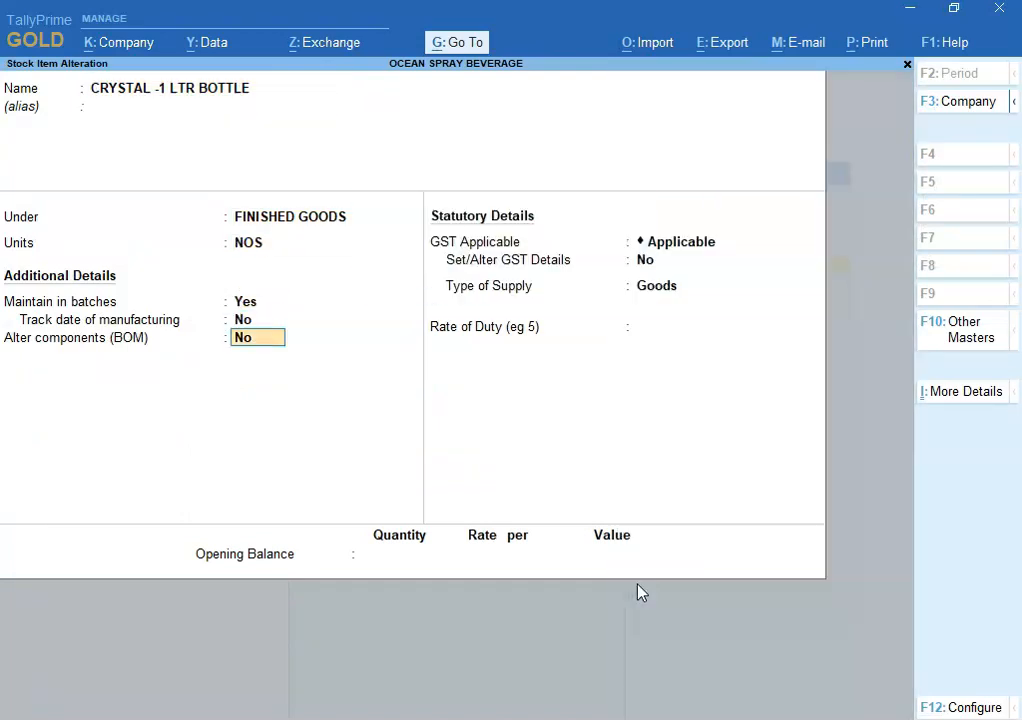
pyautogui.write('y')
pyautogui.press('Return')
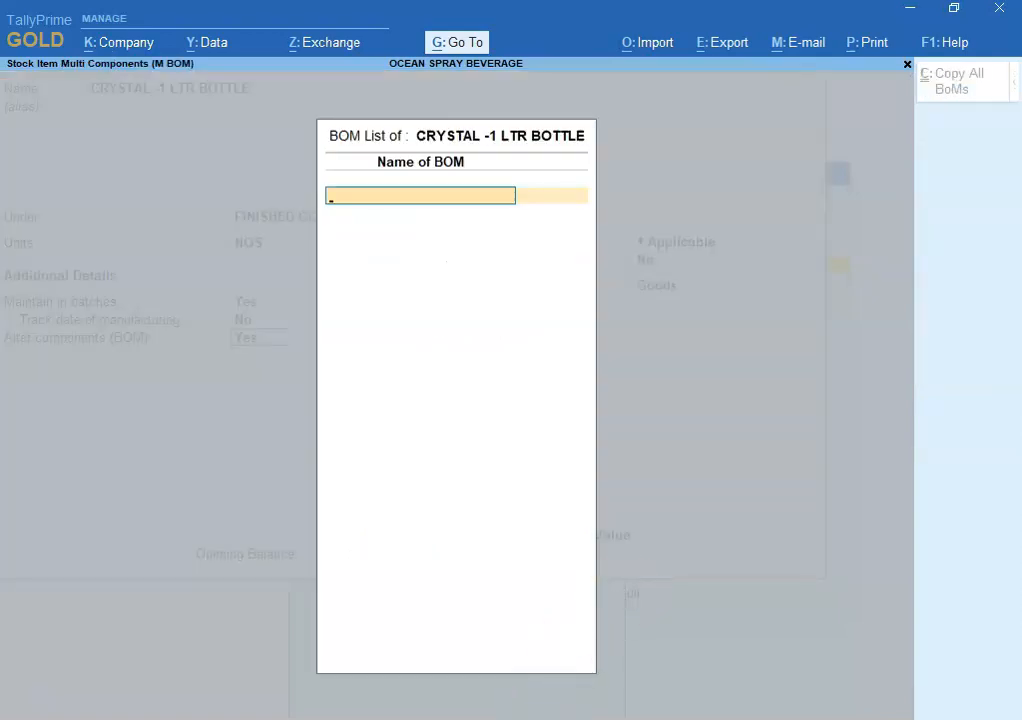
# Step: Copy the name BOM -1 from the Excel table into the BOM list and set its unit of manufacture to 1
pyautogui.hotkey('alt', 'Tab')
pyautogui.click(570, 435)
pyautogui.hotkey('ctrl', 'c')
pyautogui.hotkey('alt', 'Tab')
pyautogui.hotkey('ctrl', 'alt', 'v')
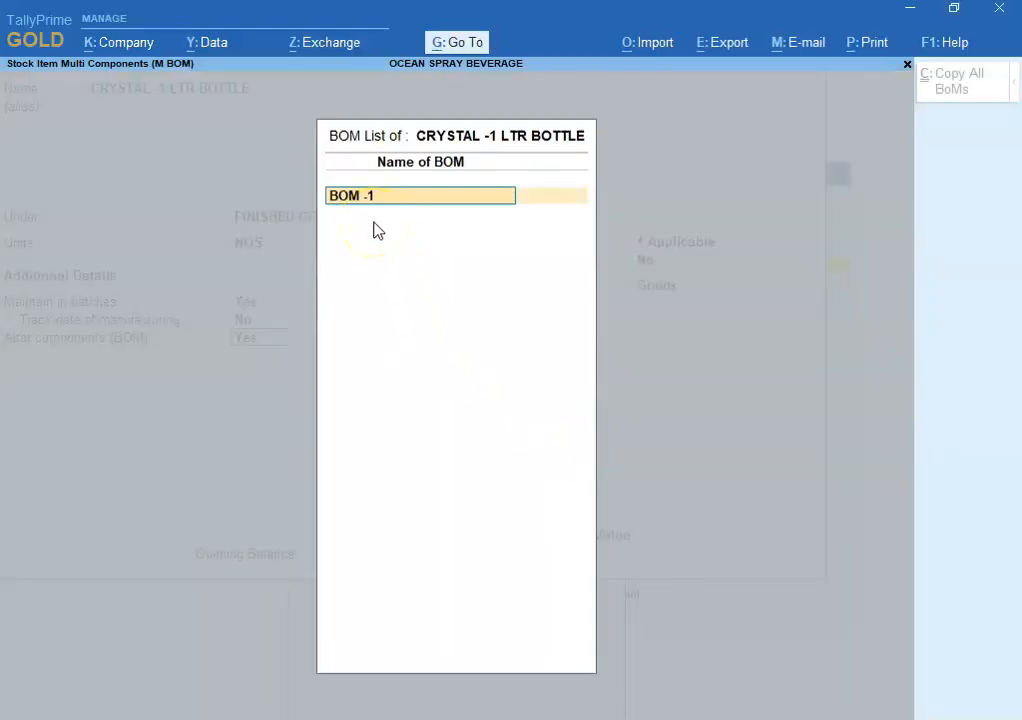
pyautogui.press('Return')
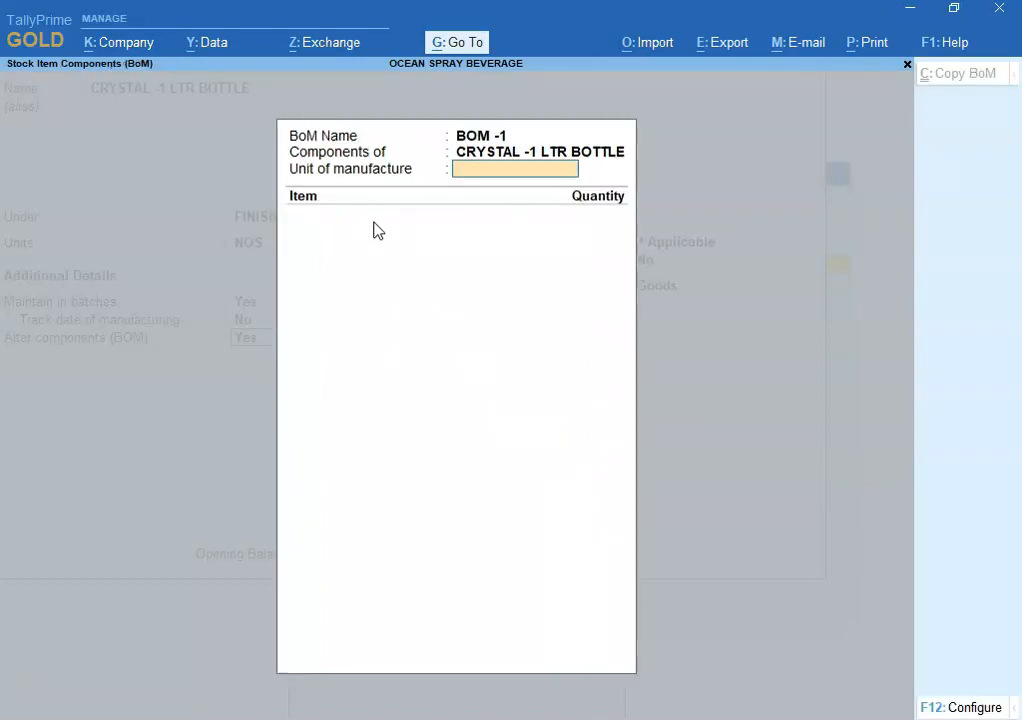
pyautogui.write('1')
pyautogui.press('Return')
# Step: Check the first ingredient in the Excel table and add PLASTIC BOTTEL1 LTR to BOM -1 in TallyPrime with quantity 1 NOS
pyautogui.hotkey('alt', 'Tab')
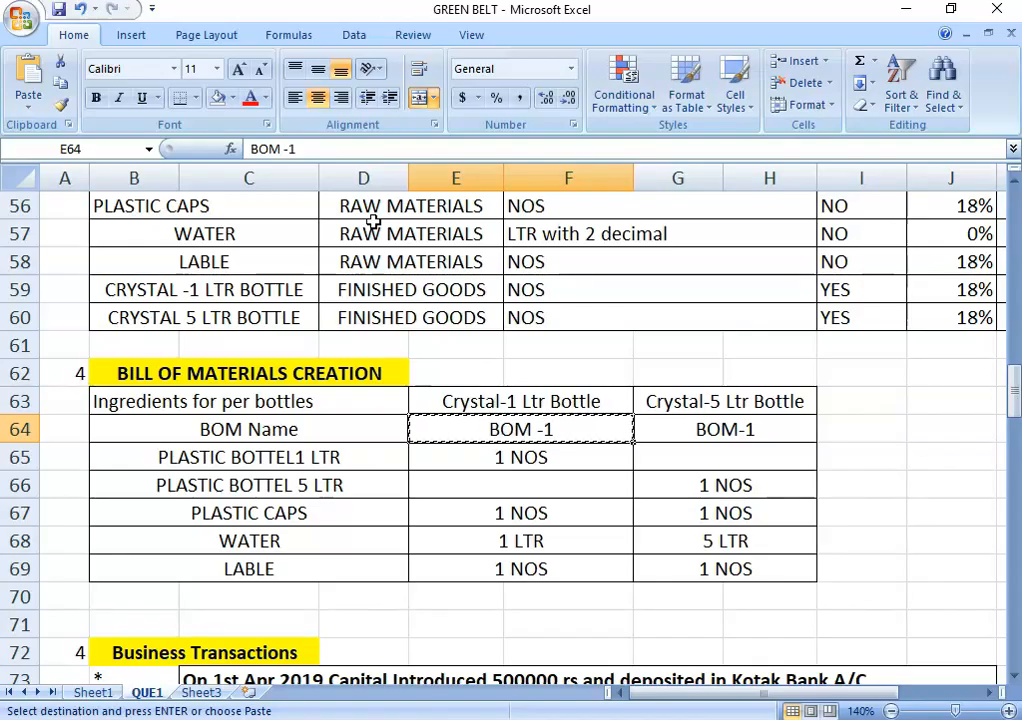
pyautogui.press('Down')
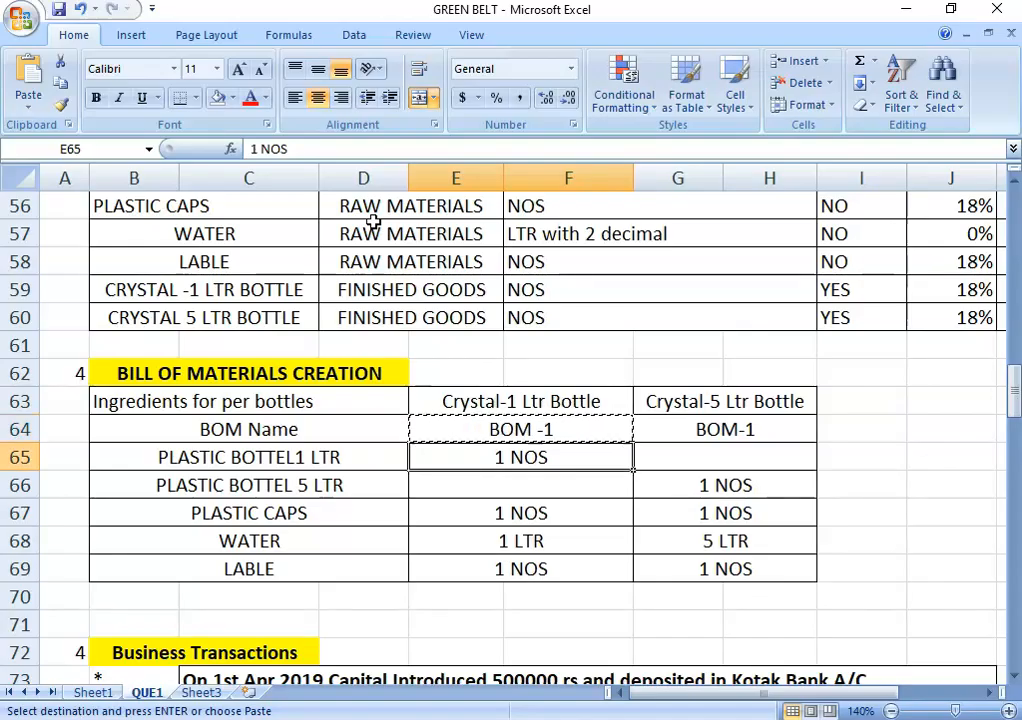
pyautogui.hotkey('alt', 'Tab')
pyautogui.press('Down')
pyautogui.press('Down')
pyautogui.press('Down')
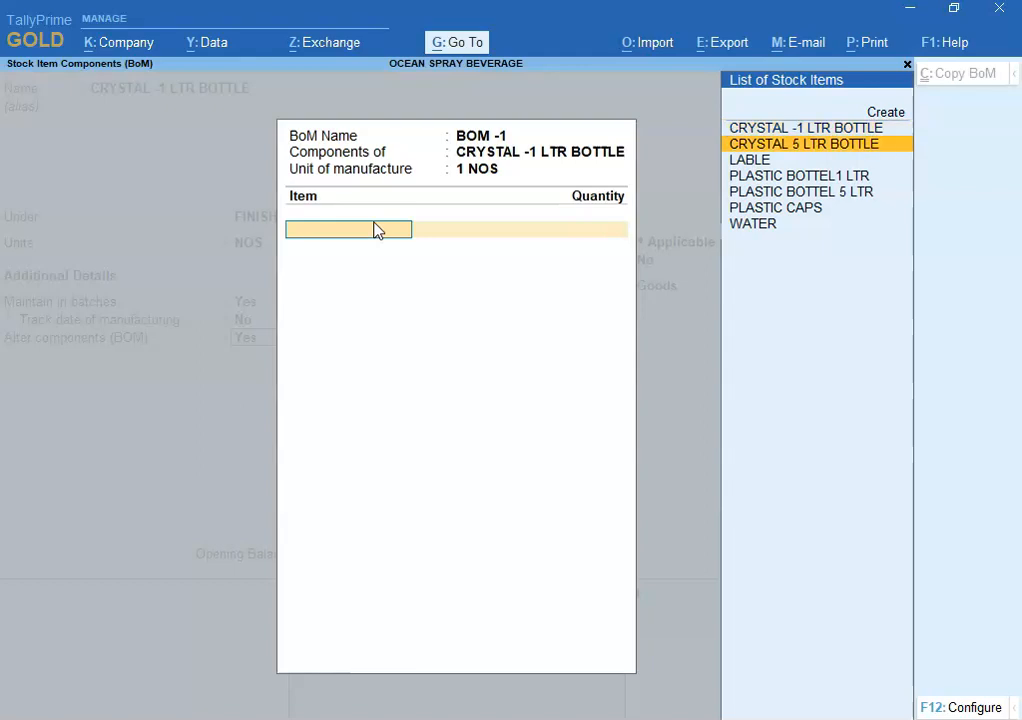
pyautogui.press('Return')
pyautogui.write('1 NOS')
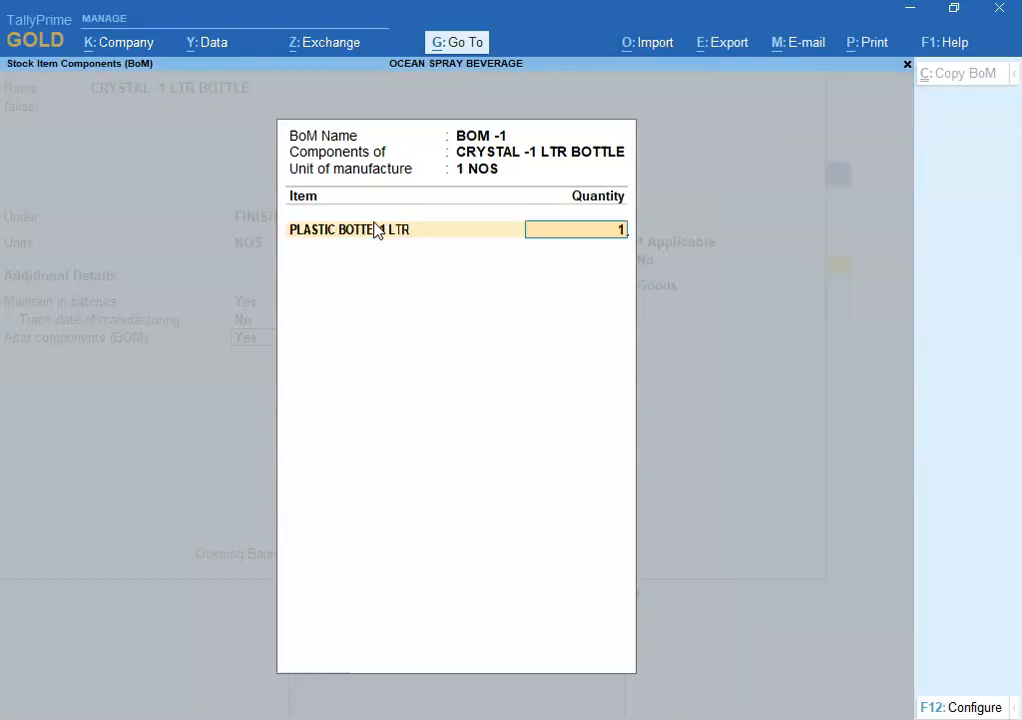
pyautogui.press('Return')
# Step: Check the next ingredient in Excel and add PLASTIC CAPS to BOM -1 in TallyPrime with quantity 1 NOS
pyautogui.hotkey('alt', 'Tab')
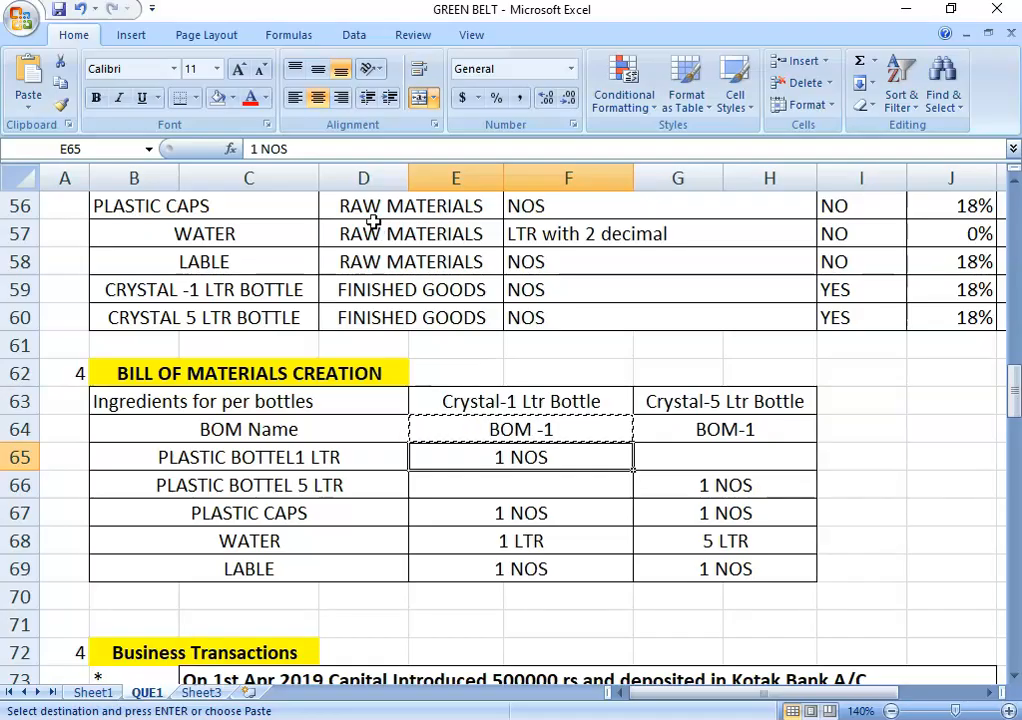
pyautogui.press('Down')
pyautogui.press('Down')
pyautogui.press('Left')
pyautogui.hotkey('alt', 'Tab')
pyautogui.press('Down')
pyautogui.press('Down')
pyautogui.press('Down')
pyautogui.press('Down')
pyautogui.press('Down')
pyautogui.press('Down')
pyautogui.press('Return')
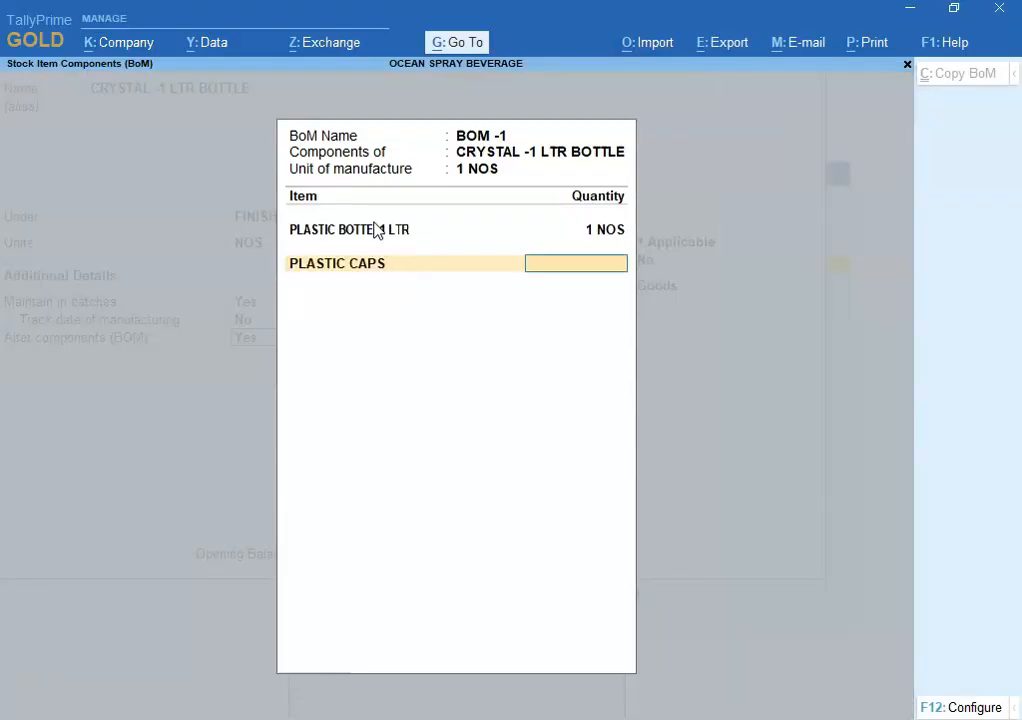
pyautogui.write('1')
pyautogui.press('Return')
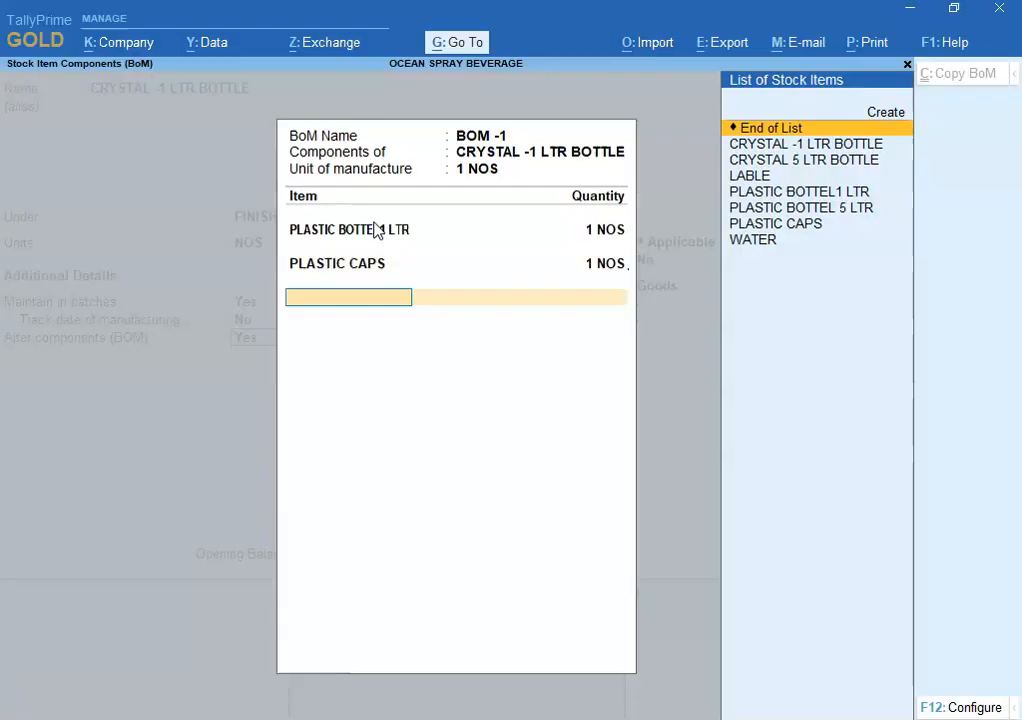
# Step: Look up the water row in Excel and add WATER to BOM -1 in TallyPrime with quantity 1 LTR
pyautogui.hotkey('alt', 'Tab')
pyautogui.press('Down')
pyautogui.hotkey('alt', 'Tab')
pyautogui.press('Down')
pyautogui.press('Down')
pyautogui.press('Down')
pyautogui.press('Down')
pyautogui.press('Down')
pyautogui.press('Down')
pyautogui.press('Down')
pyautogui.press('Return')
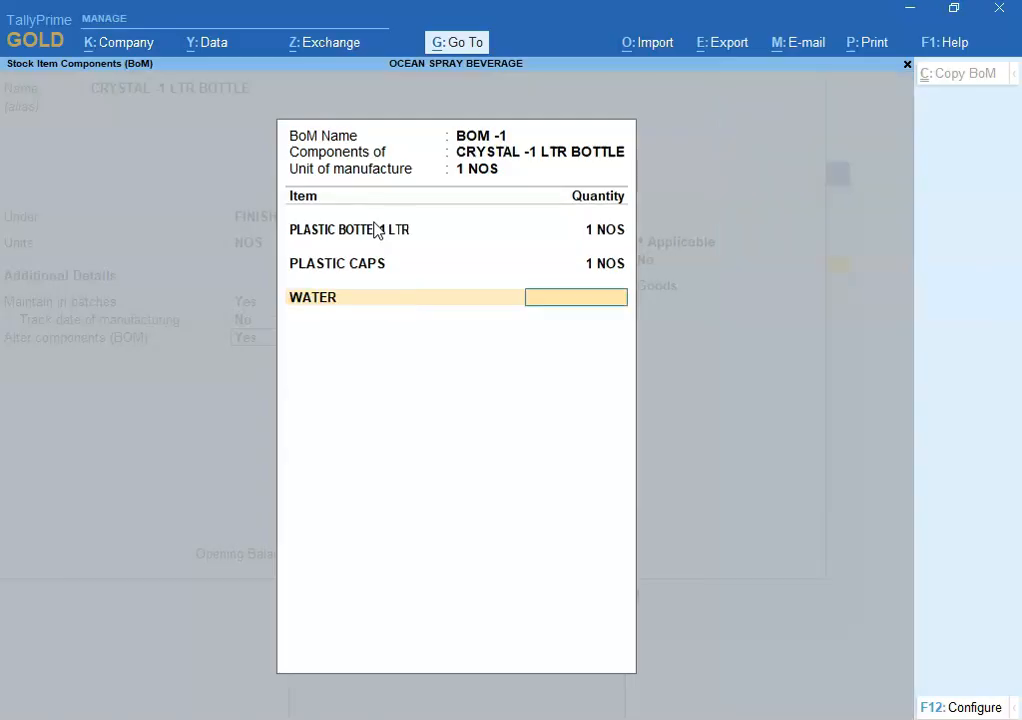
pyautogui.write('1')
pyautogui.press('Return')
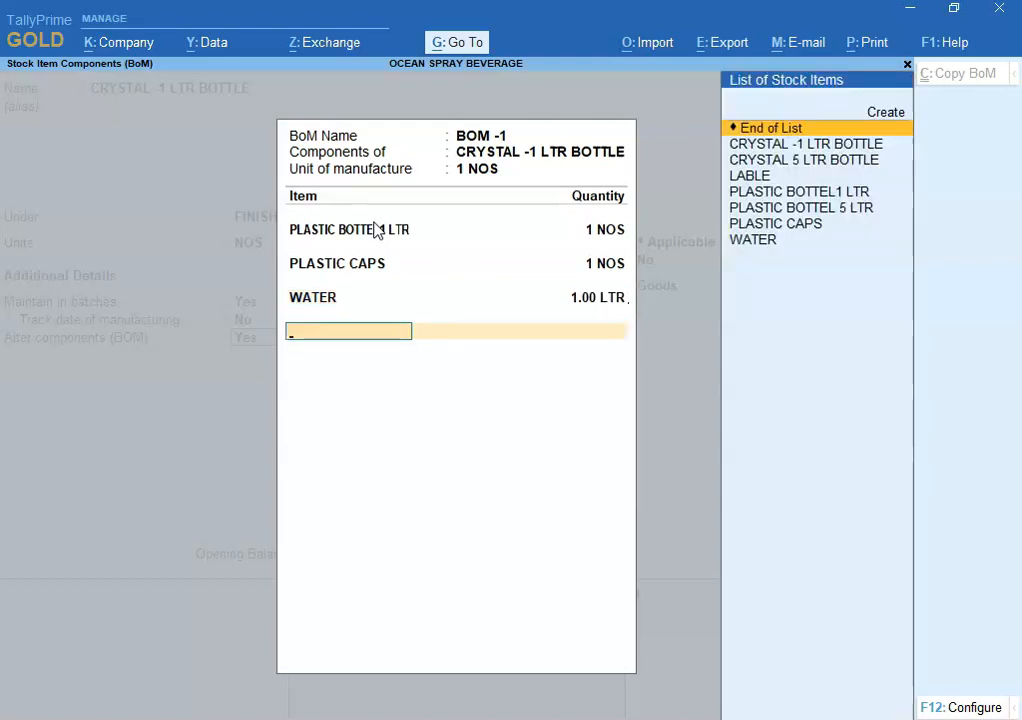
# Step: Look up the last ingredient in Excel and add LABLE to BOM -1 in TallyPrime with quantity 1 NOS
pyautogui.hotkey('alt', 'Tab')
pyautogui.press('Down')
pyautogui.hotkey('alt', 'Tab')
pyautogui.press('Down')
pyautogui.press('Down')
pyautogui.press('Down')
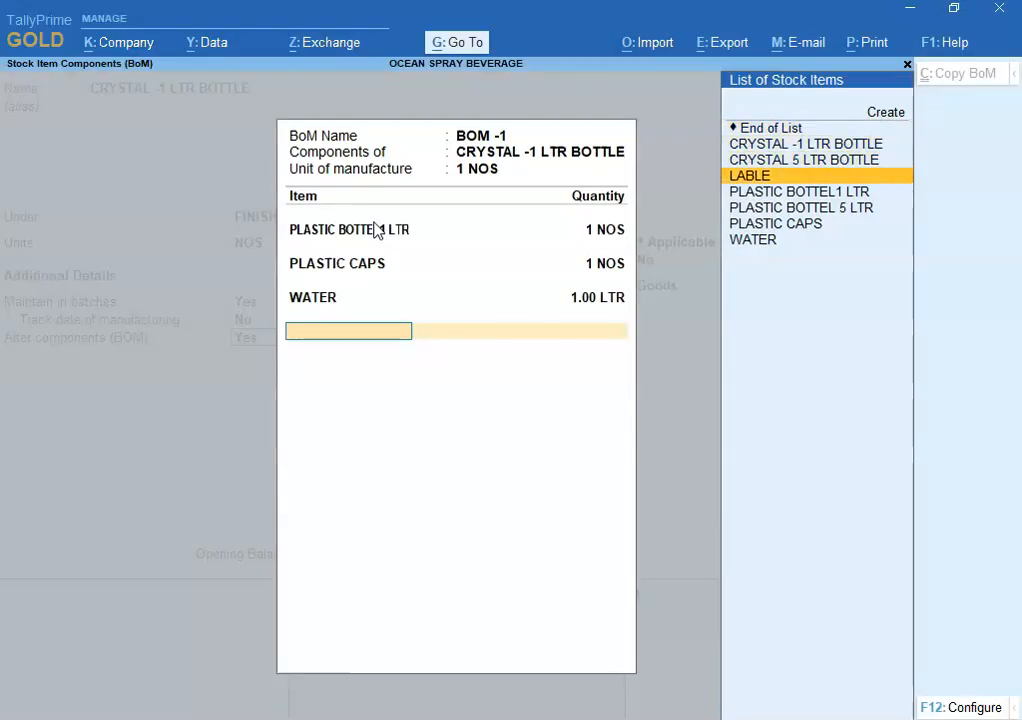
pyautogui.press('Return')
pyautogui.write('1 NOS')
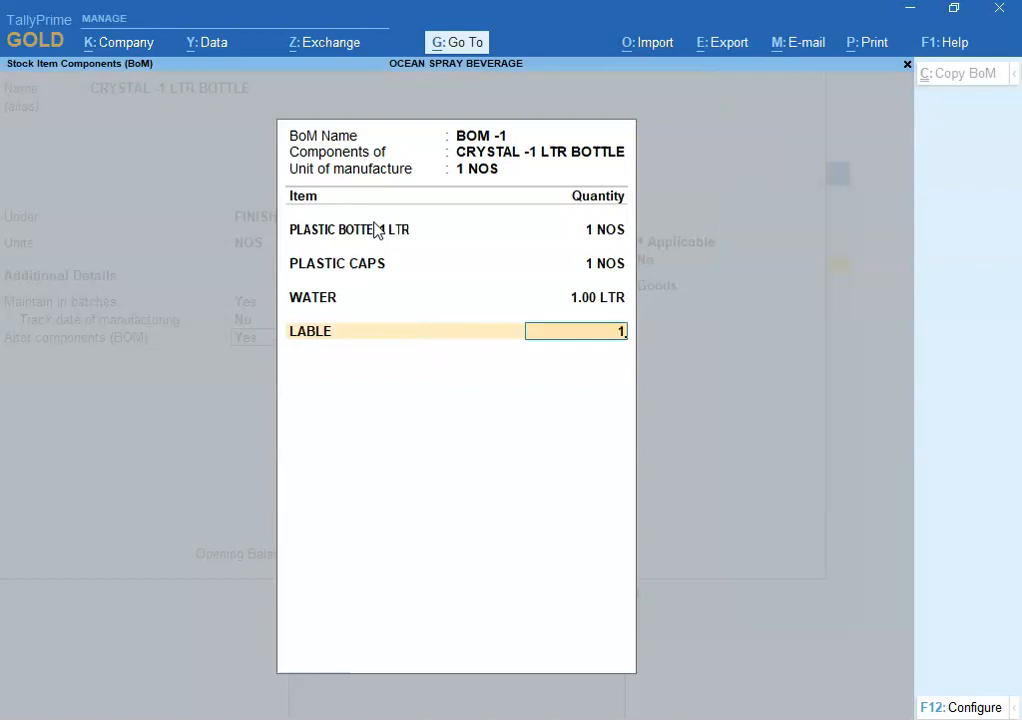
pyautogui.press('Return')
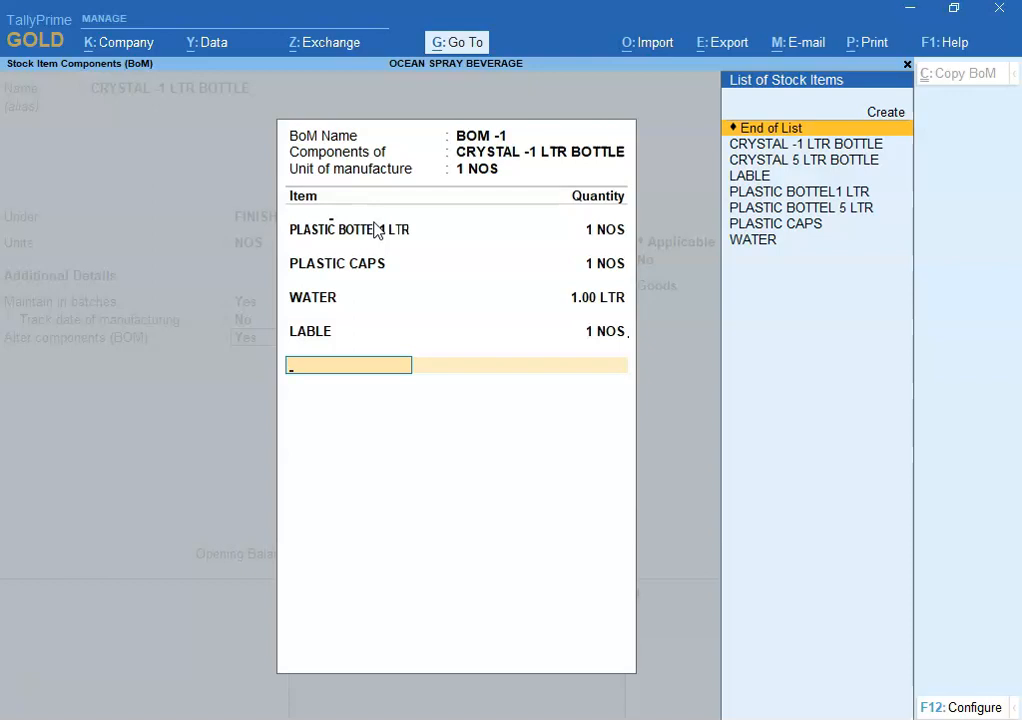
# Step: End the component list, keep the statutory details and save the altered CRYSTAL -1 LTR BOTTLE item without an opening balance
pyautogui.press('Return')
pyautogui.press('Return')
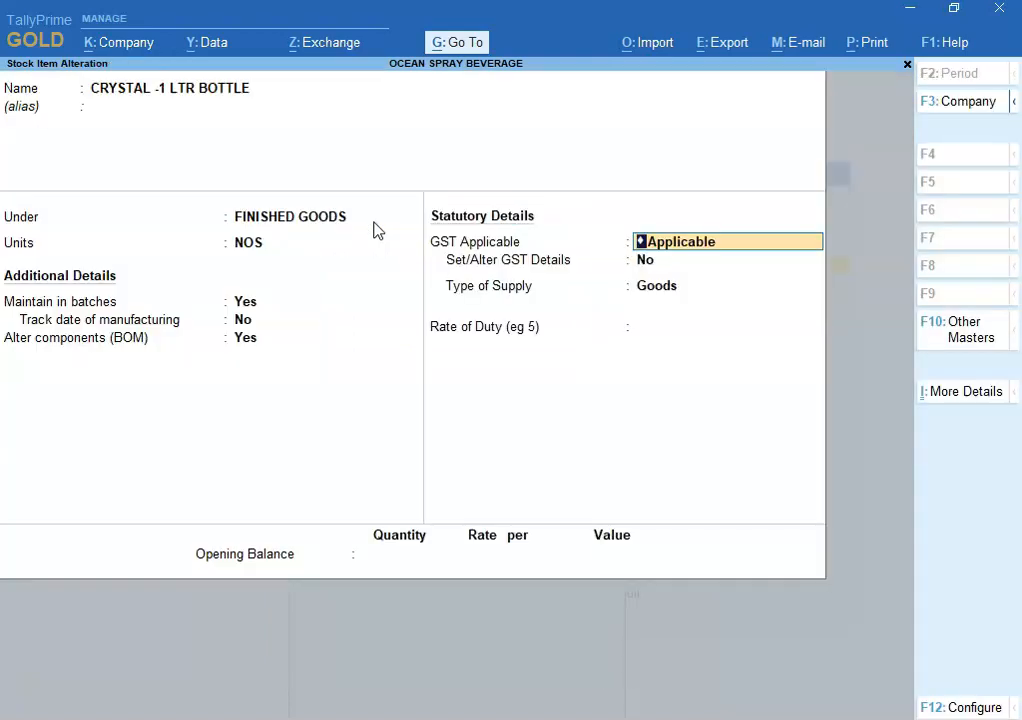
pyautogui.press('Return')
pyautogui.press('Return')
pyautogui.press('Return')
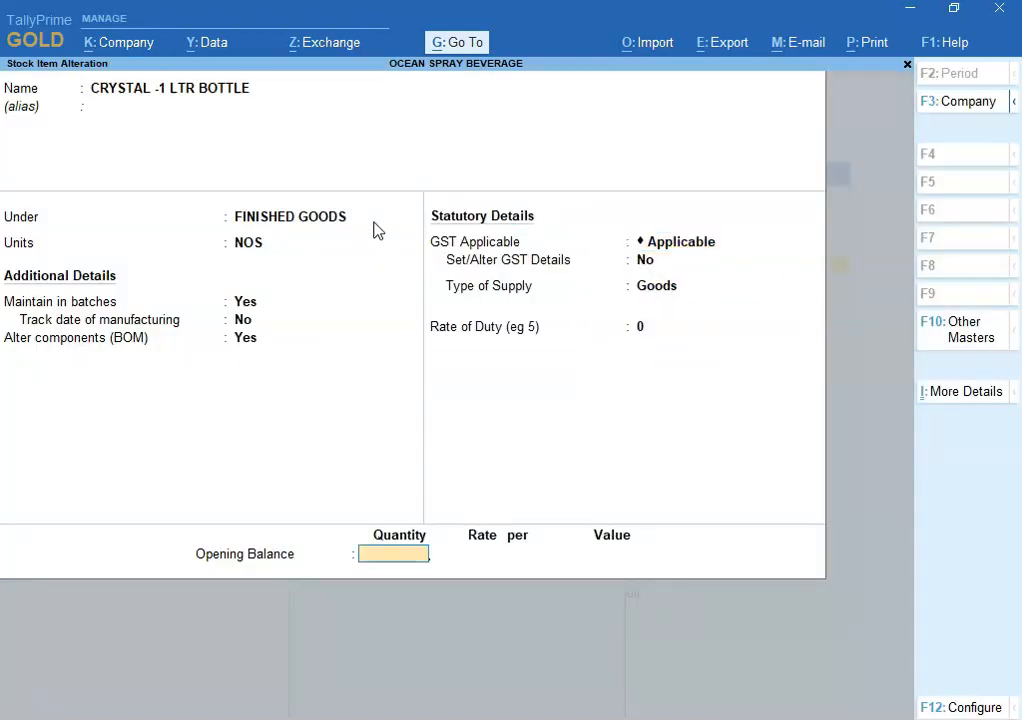
pyautogui.press('Return')
pyautogui.press('Return')
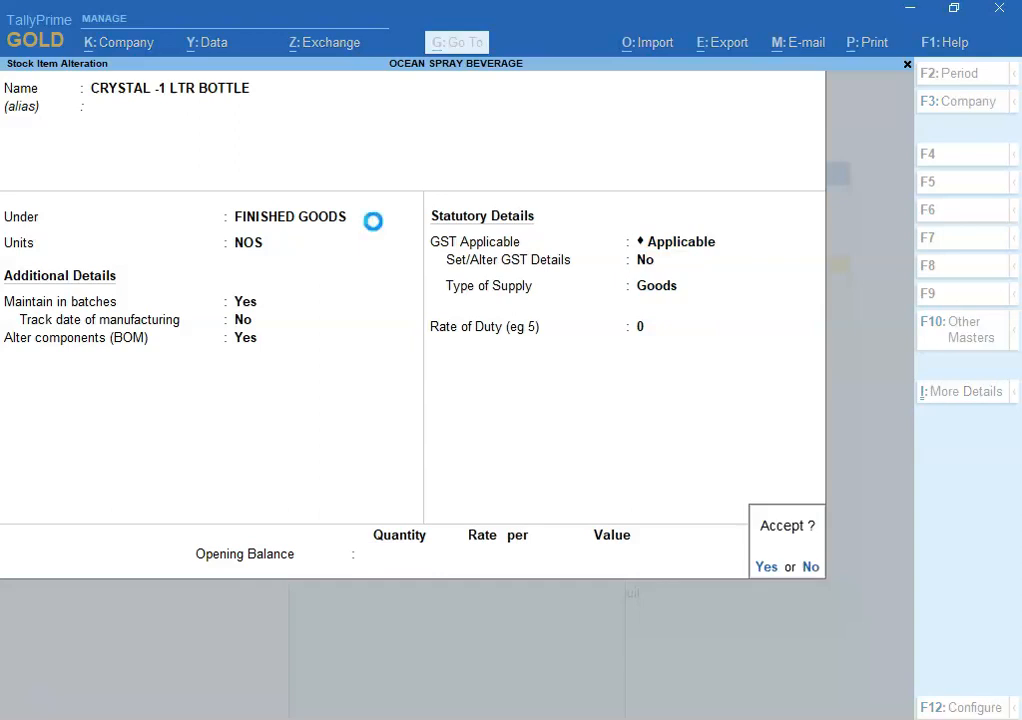
# Step: Open the stock item CRYSTAL 5 LTR BOTTLE for alteration and set Alter components (BOM) to Yes
pyautogui.press('Down')
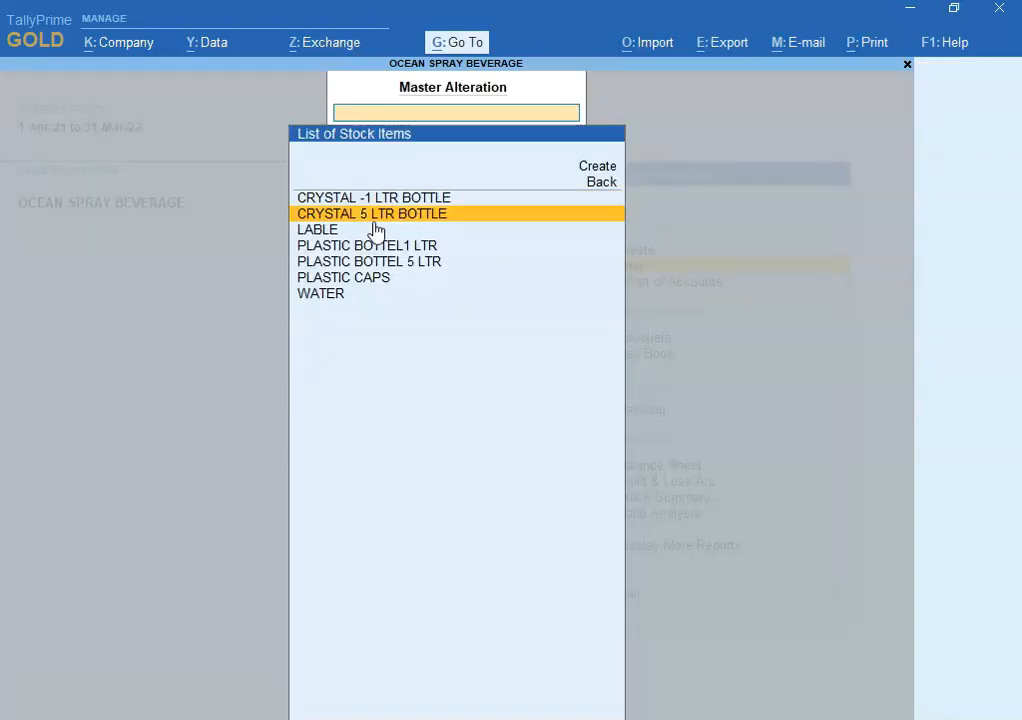
pyautogui.press('Return')
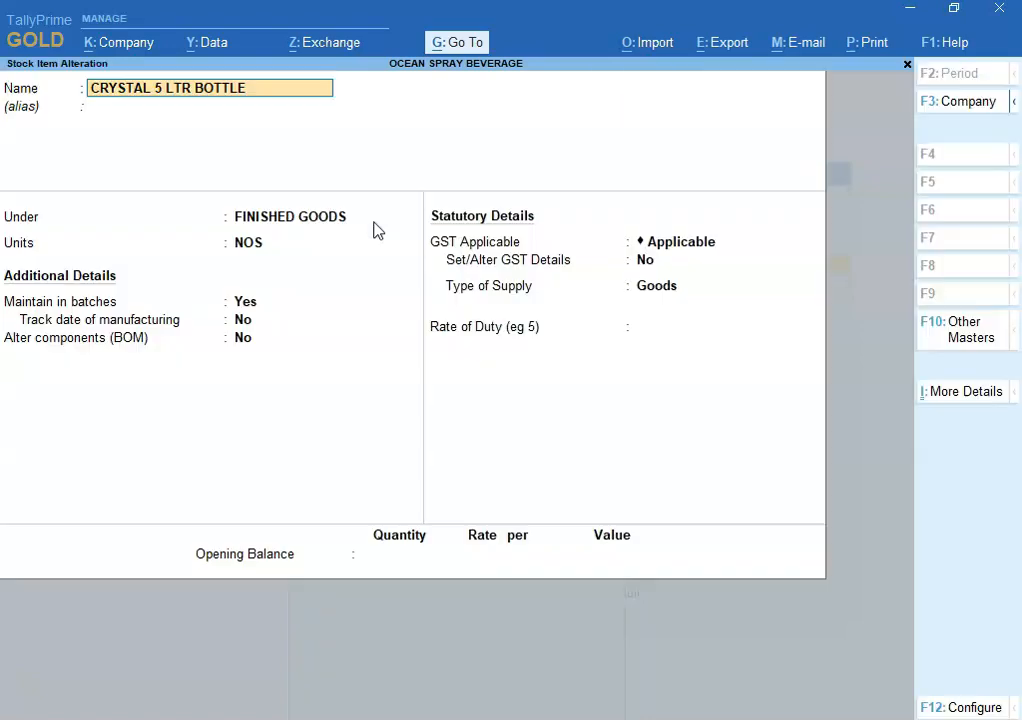
pyautogui.press('Return')
pyautogui.press('Return')
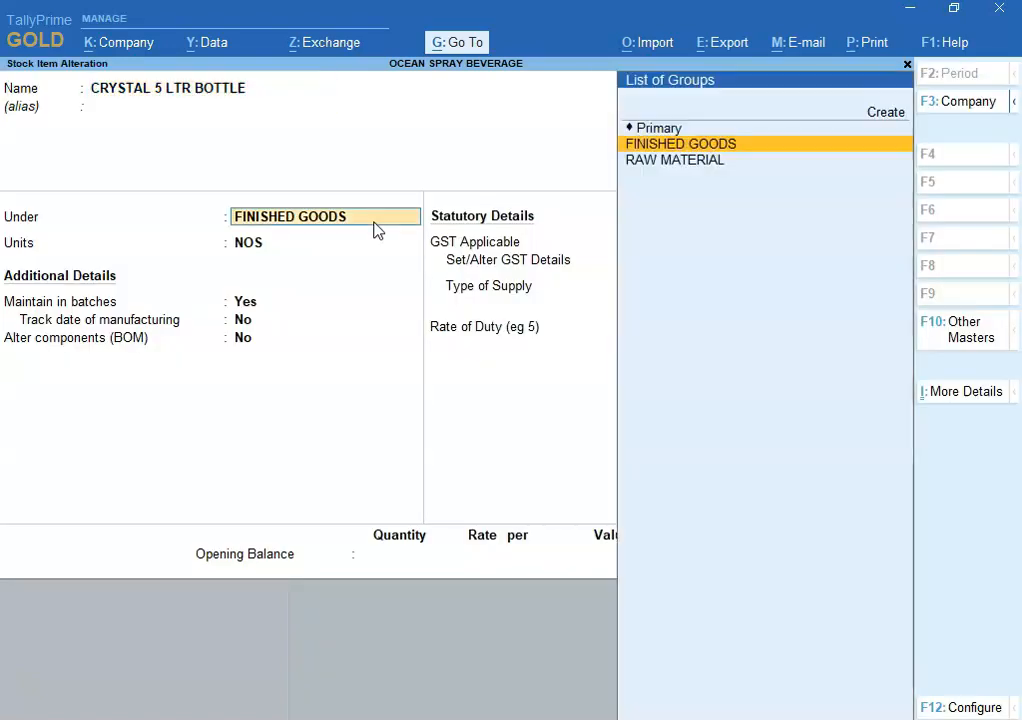
pyautogui.press('Return')
pyautogui.press('Return')
pyautogui.press('Return')
pyautogui.press('Return')
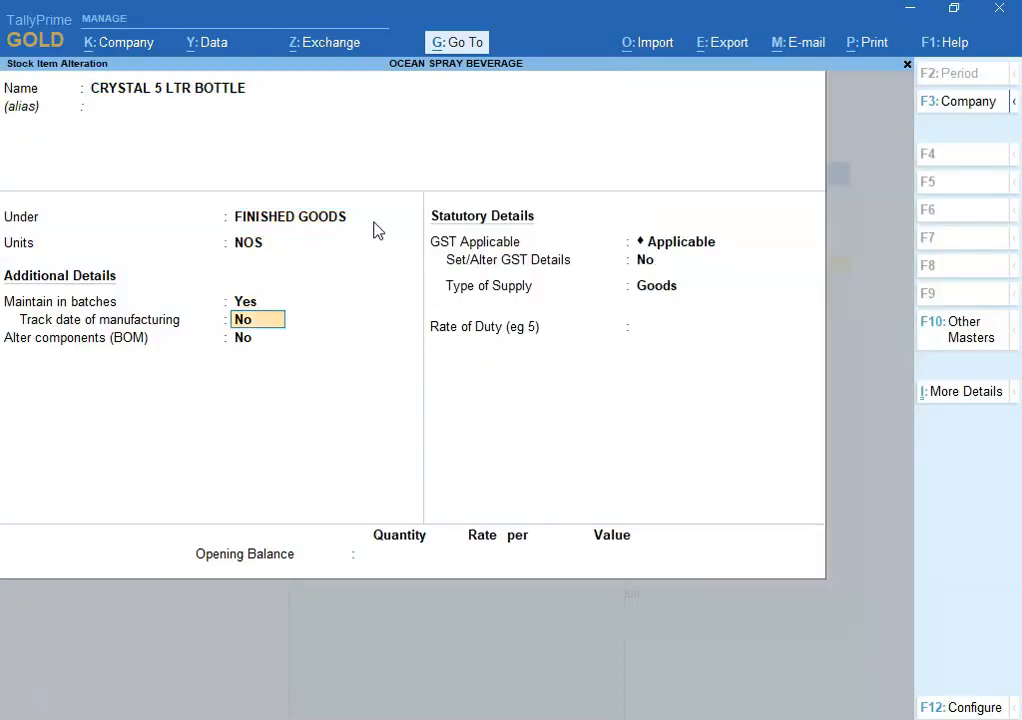
pyautogui.write('Y')
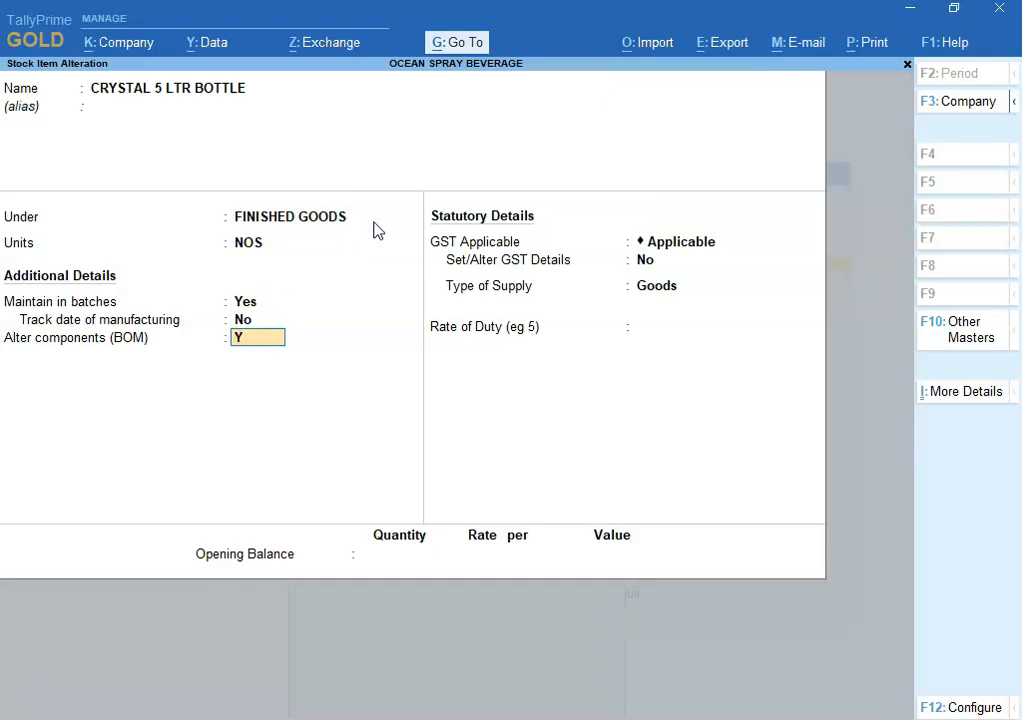
pyautogui.press('Return')
# Step: Name the bill of materials BOM-1 and set its unit of manufacture to 1 NOS, checking the Excel table
pyautogui.write('B')
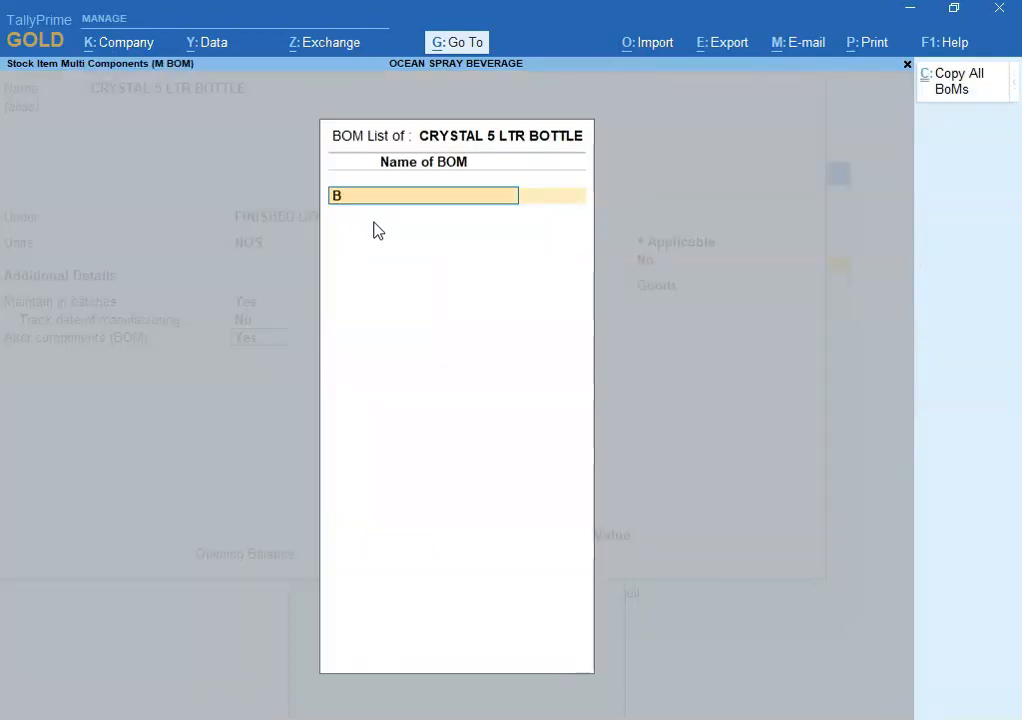
pyautogui.write('OM-1')
pyautogui.press('Return')
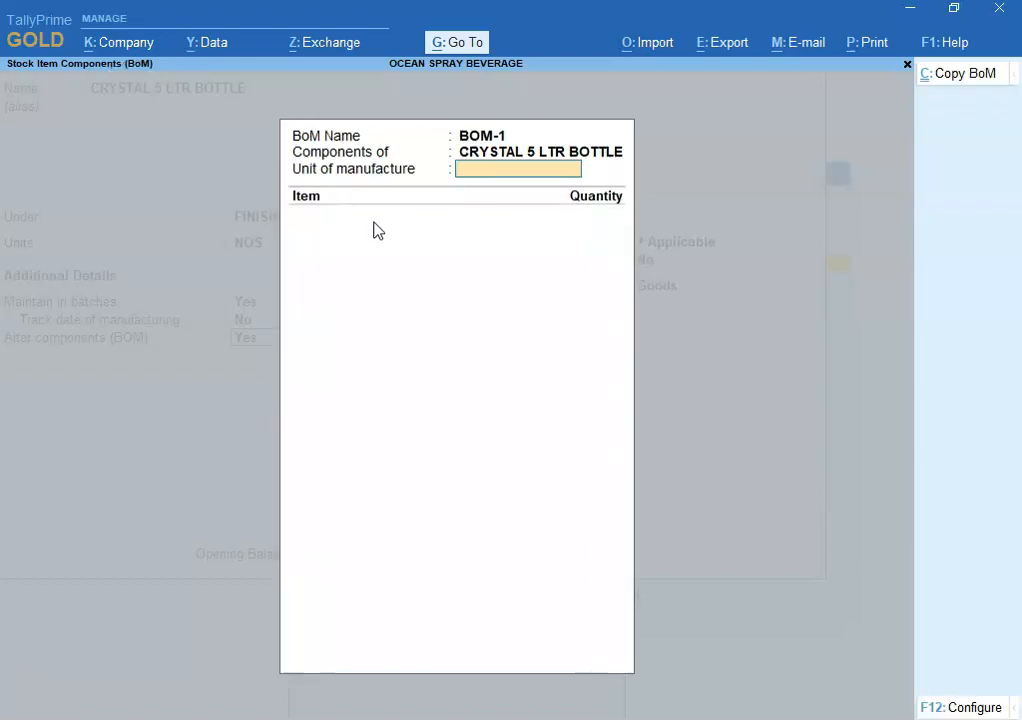
pyautogui.hotkey('alt', 'Tab')
pyautogui.hotkey('alt', 'Tab')
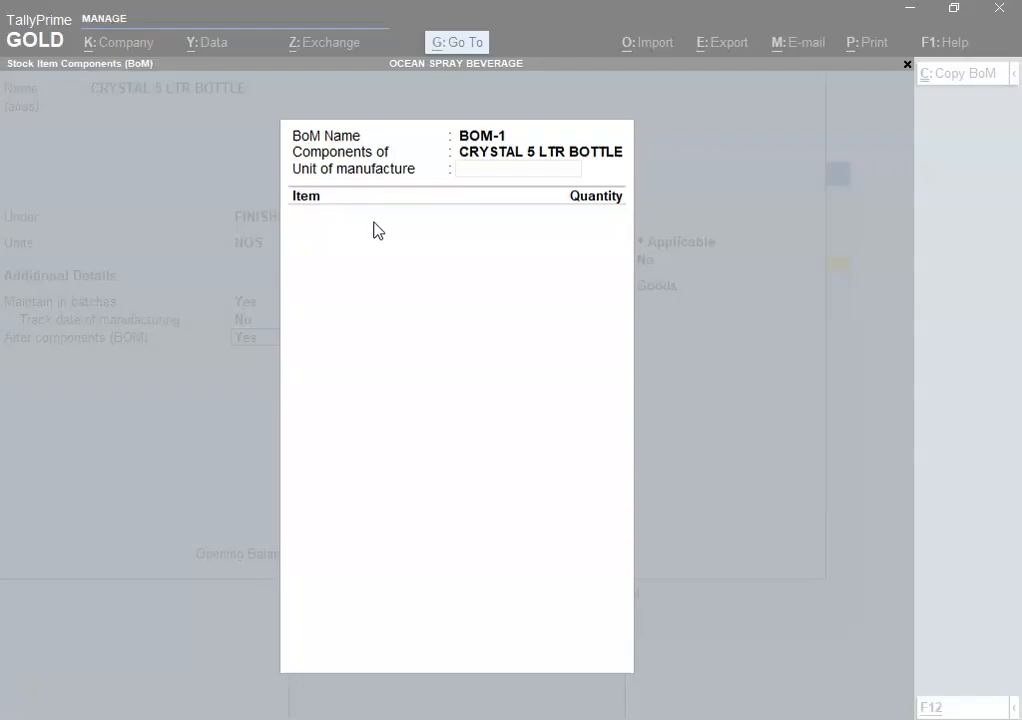
pyautogui.write('1')
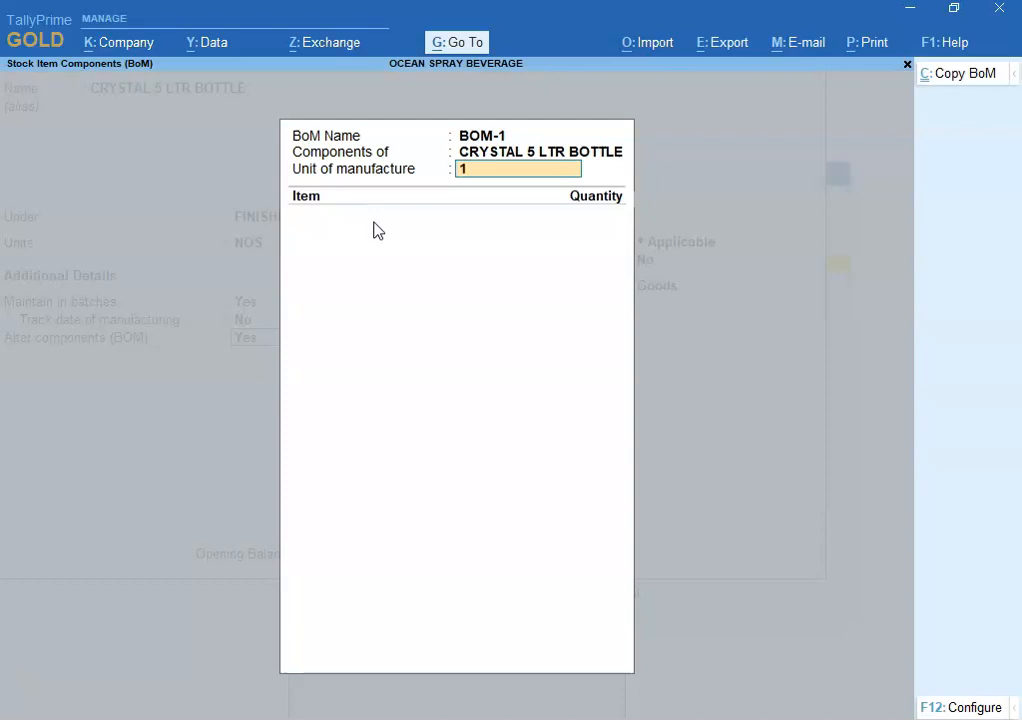
pyautogui.press('Return')
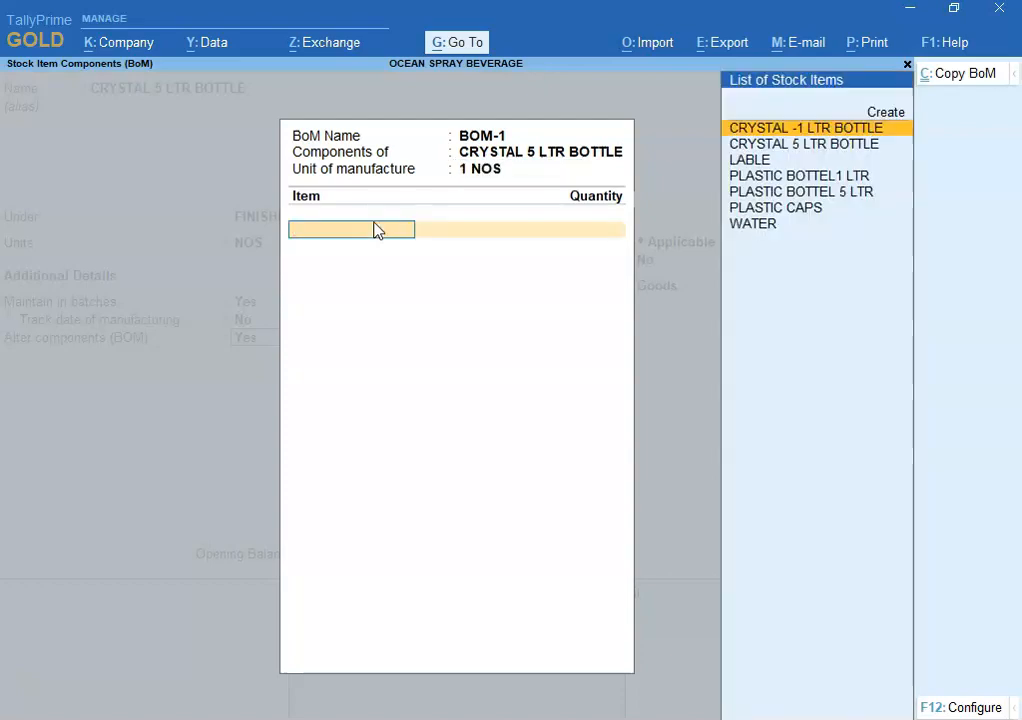
# Step: Add PLASTIC BOTTEL 5 LTR to BOM-1 with quantity 1 NOS
pyautogui.press('Down')
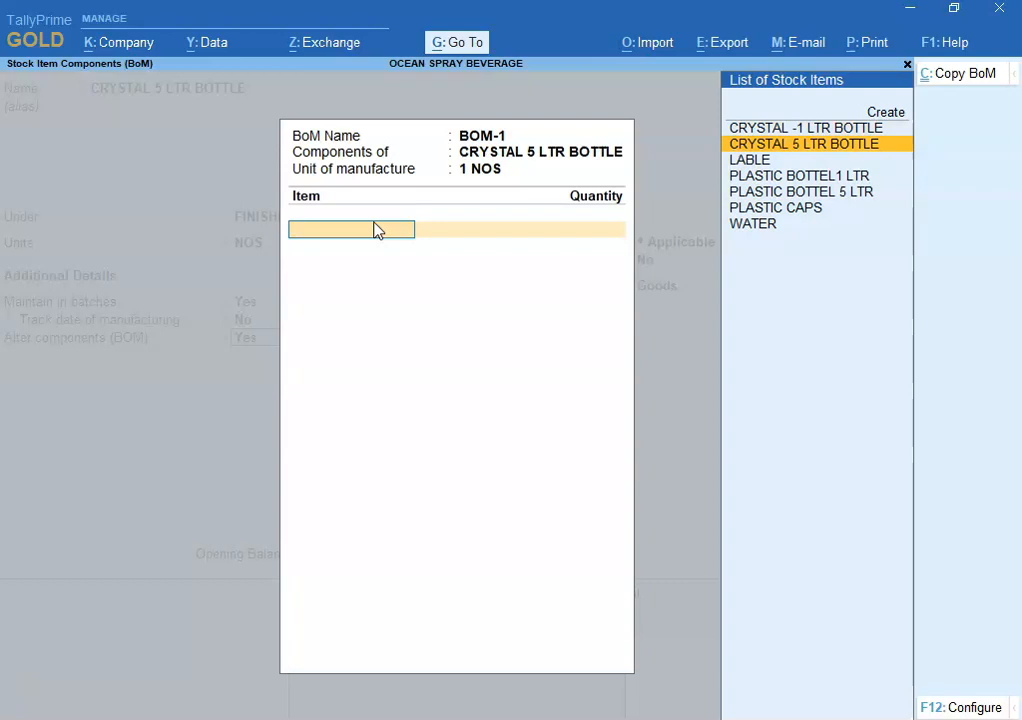
pyautogui.press('Down')
pyautogui.press('Down')
pyautogui.press('Down')
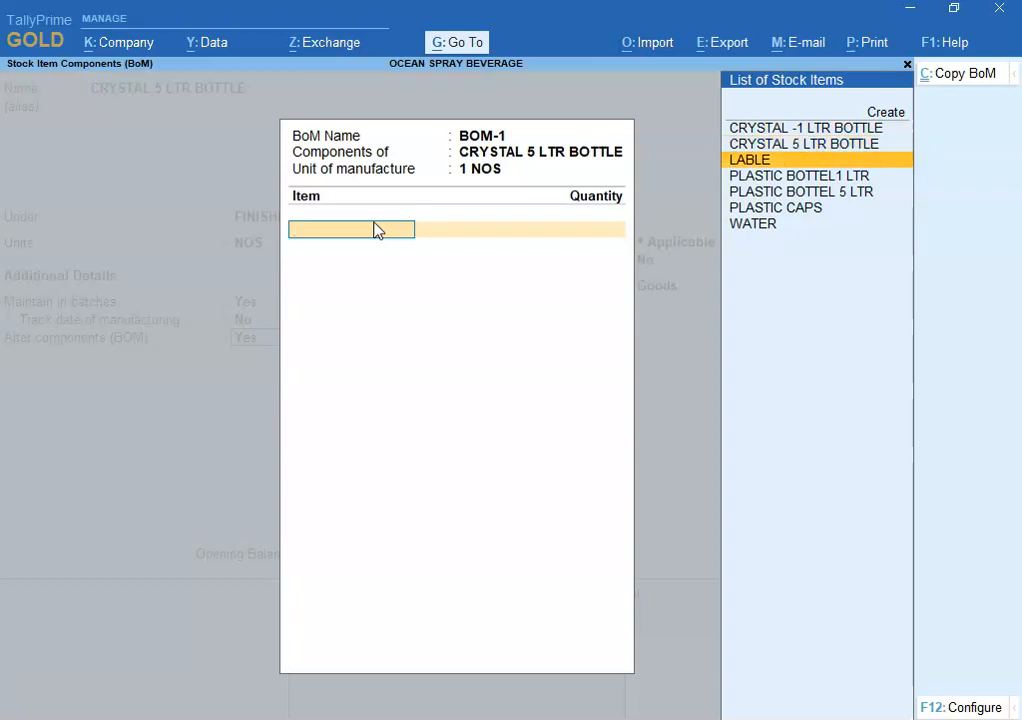
pyautogui.press('Return')
pyautogui.write('1')
pyautogui.press('Return')
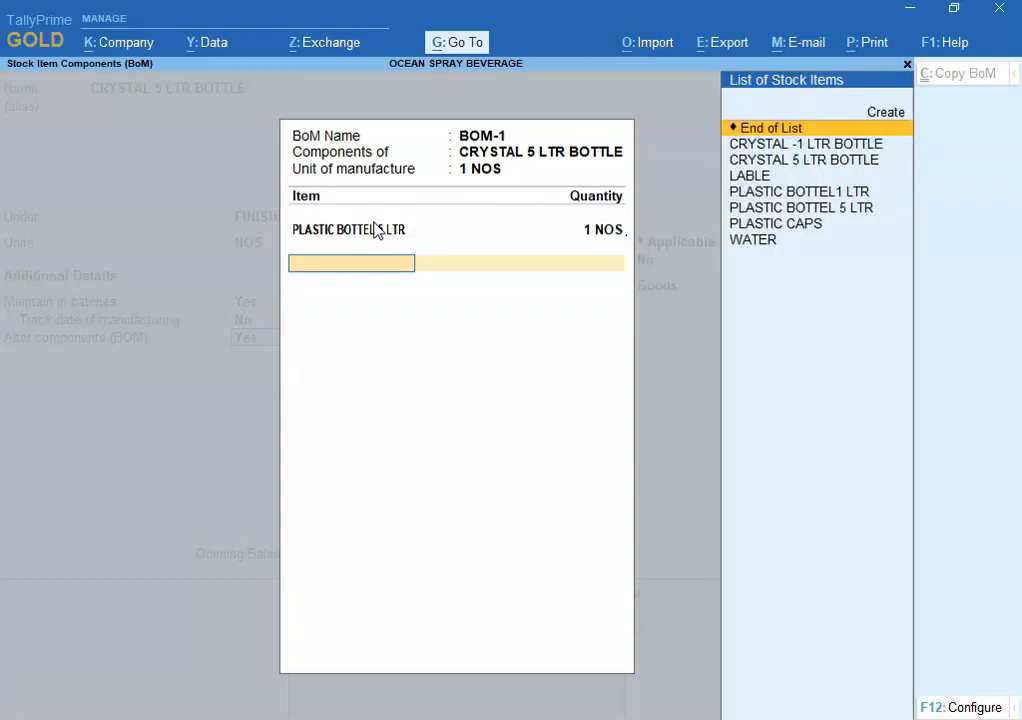
# Step: Check the plastic caps row in Excel and add PLASTIC CAPS to the 5-litre bottle's BOM-1 in TallyPrime with quantity 1 NOS
pyautogui.hotkey('alt', 'Tab')
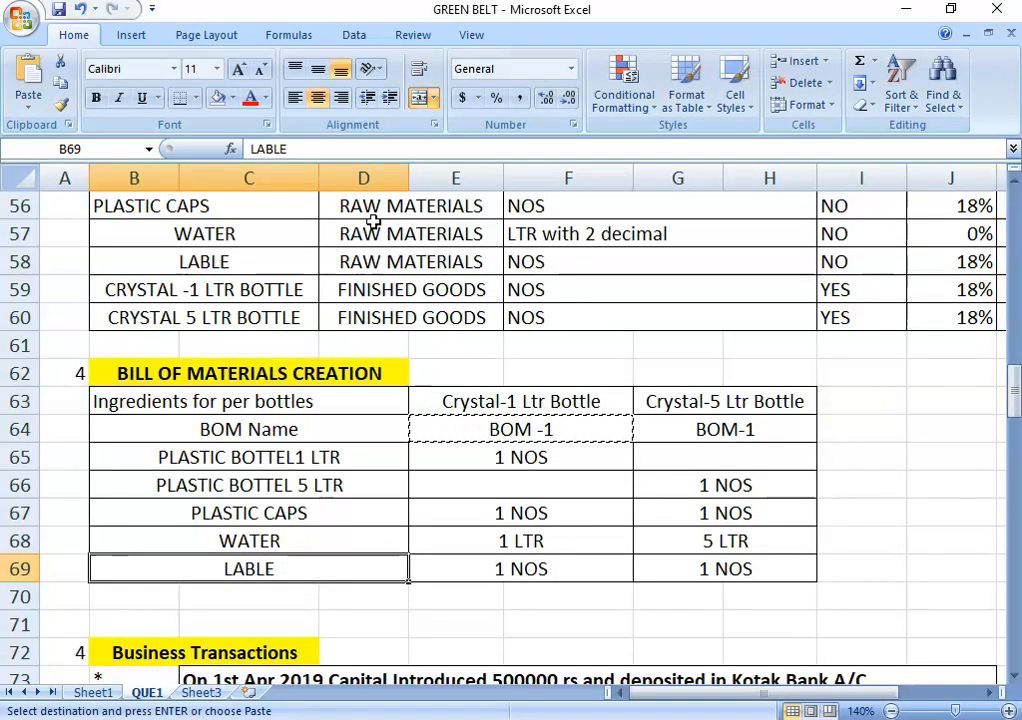
pyautogui.press('Down')
pyautogui.press('Up')
pyautogui.press('Up')
pyautogui.press('Up')
pyautogui.hotkey('alt', 'Tab')
pyautogui.press('Down')
pyautogui.press('Down')
pyautogui.press('Down')
pyautogui.press('Down')
pyautogui.press('Down')
pyautogui.press('Down')
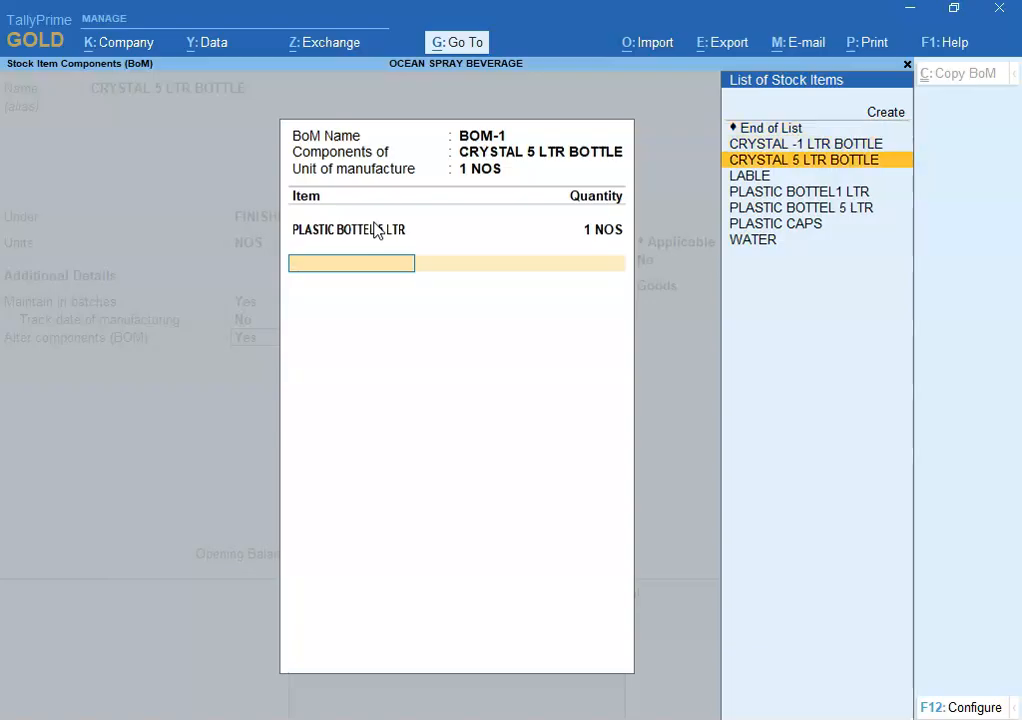
pyautogui.press('Return')
pyautogui.write('1')
pyautogui.press('Return')
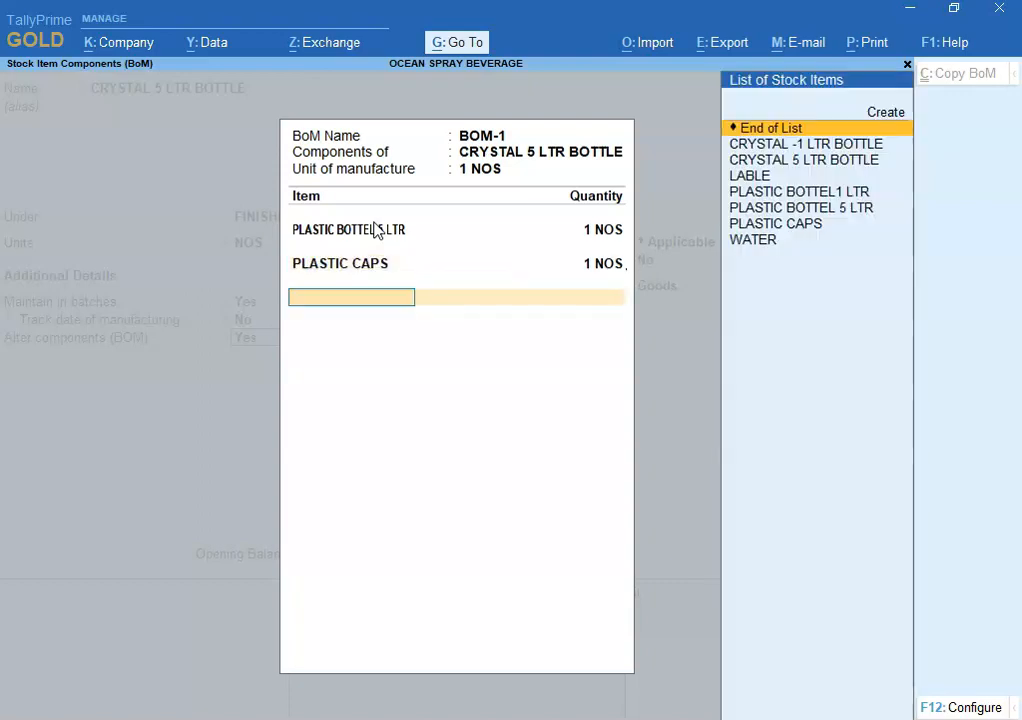
# Step: Check the water quantity in Excel and add WATER to BOM-1 in TallyPrime with quantity 5 LTR
pyautogui.hotkey('alt', 'Tab')
pyautogui.hotkey('alt', 'Tab')
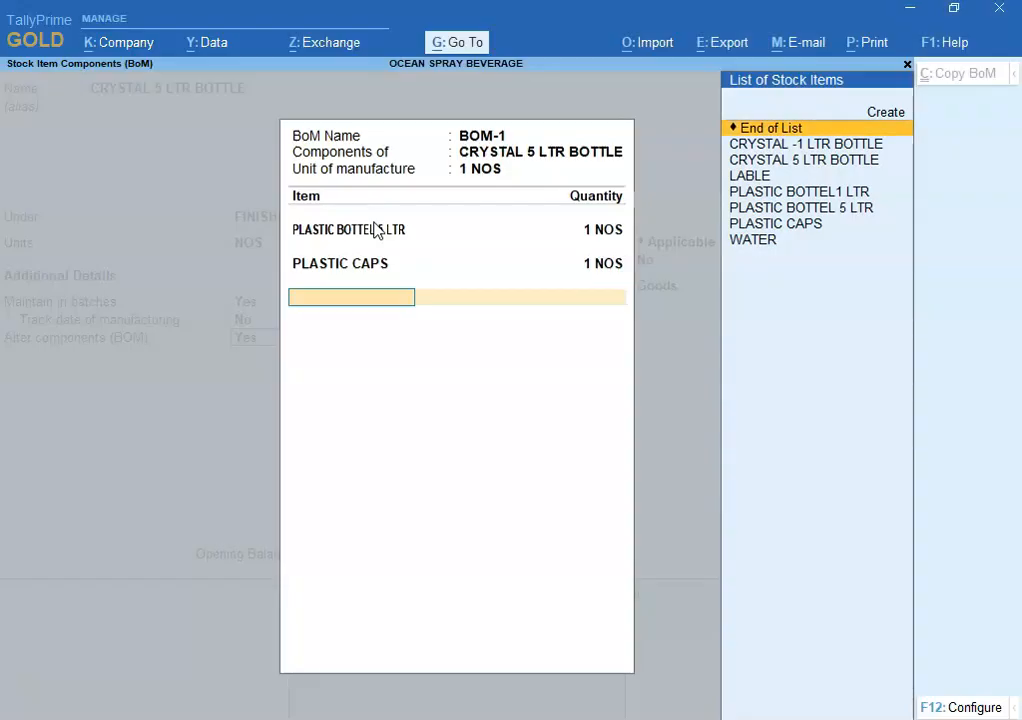
pyautogui.write('W')
pyautogui.press('Return')
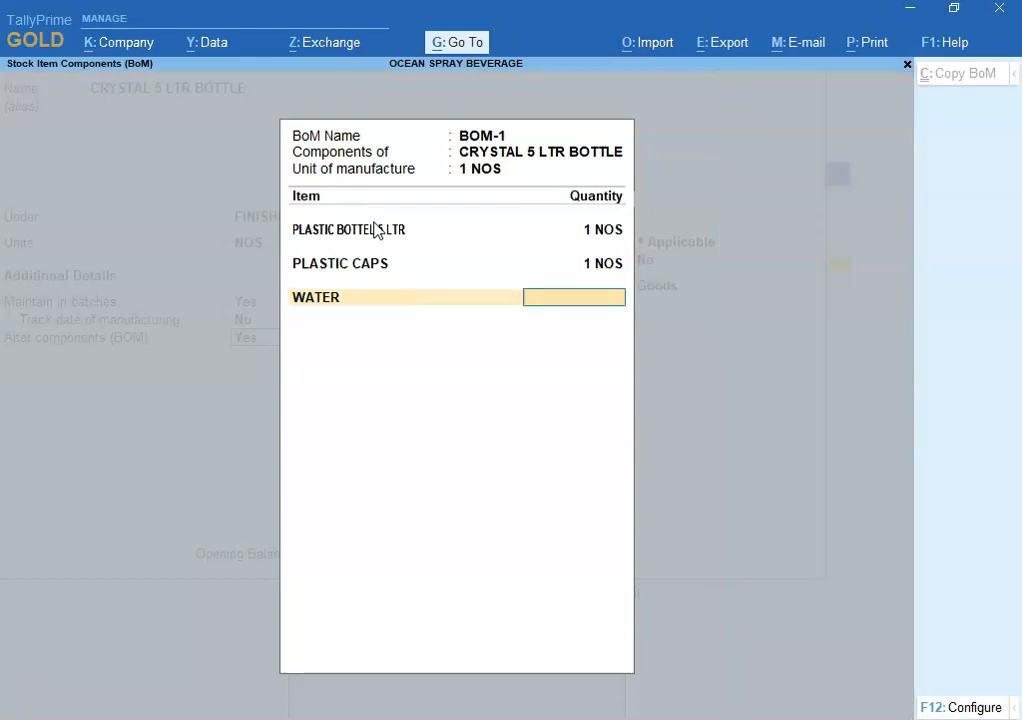
pyautogui.write('5')
pyautogui.press('Return')
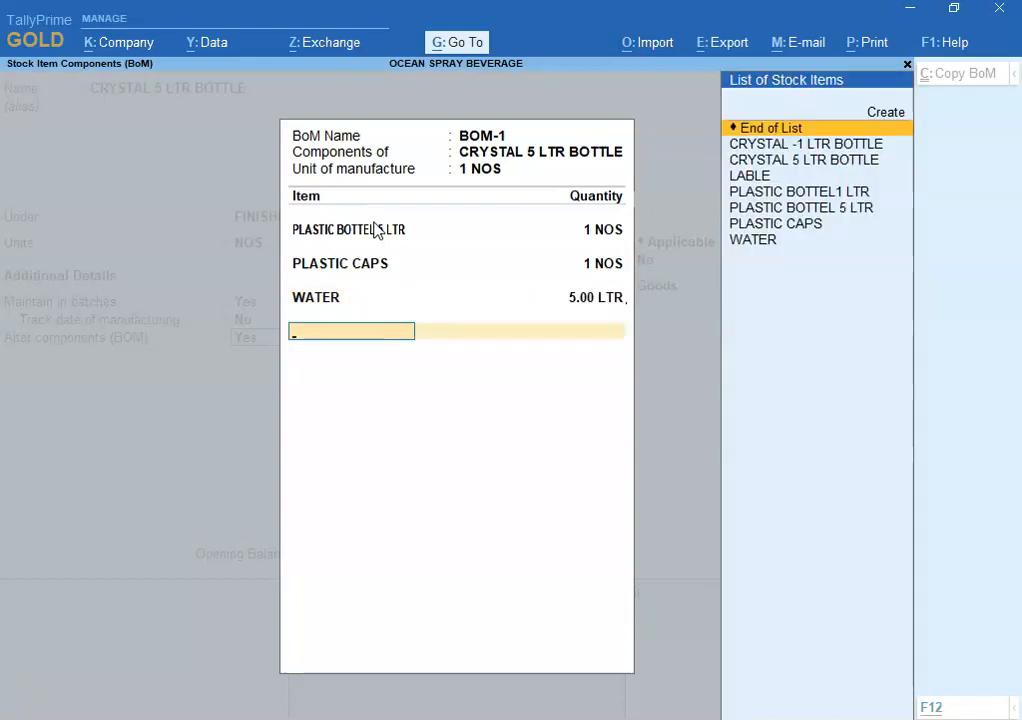
# Step: Add LABLE to the 5-litre bottle's BOM-1 with quantity 1 NOS and save the altered stock item
pyautogui.hotkey('alt', 'Tab')
pyautogui.hotkey('alt', 'Tab')
pyautogui.write('L')
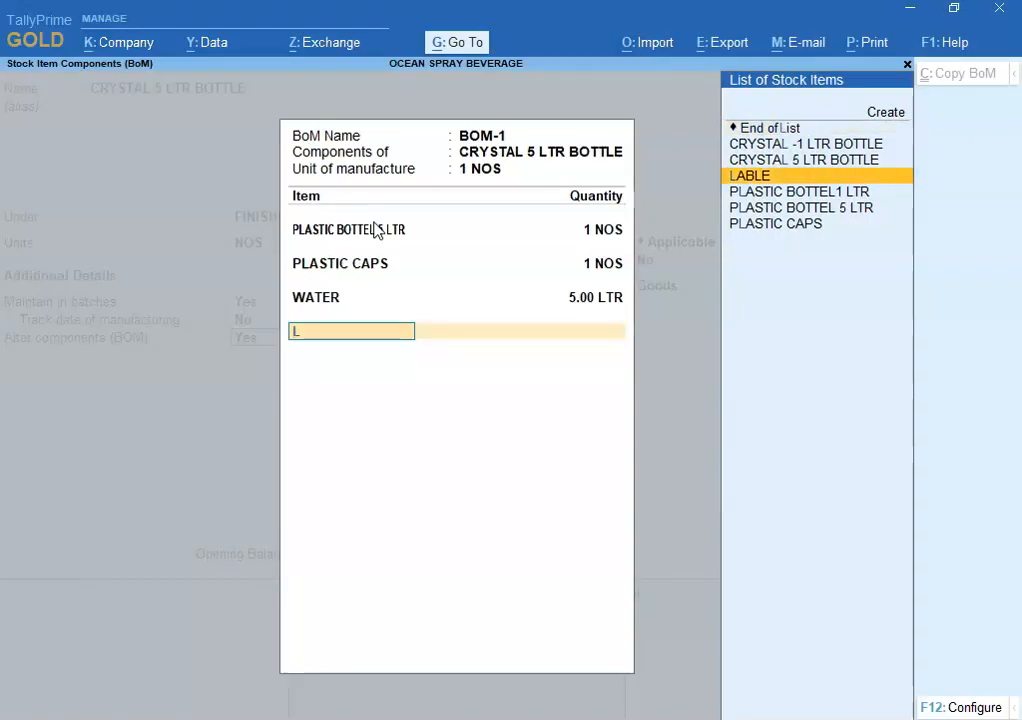
pyautogui.press('Return')
pyautogui.write('1')
pyautogui.press('Return')
pyautogui.press('Return')
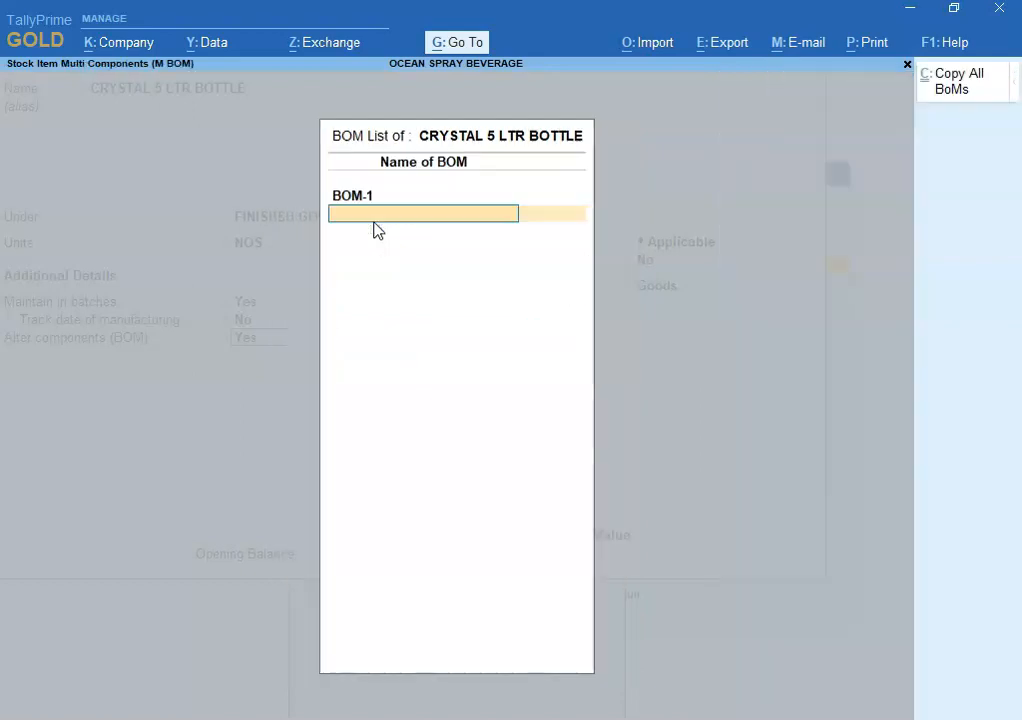
pyautogui.press('Return')
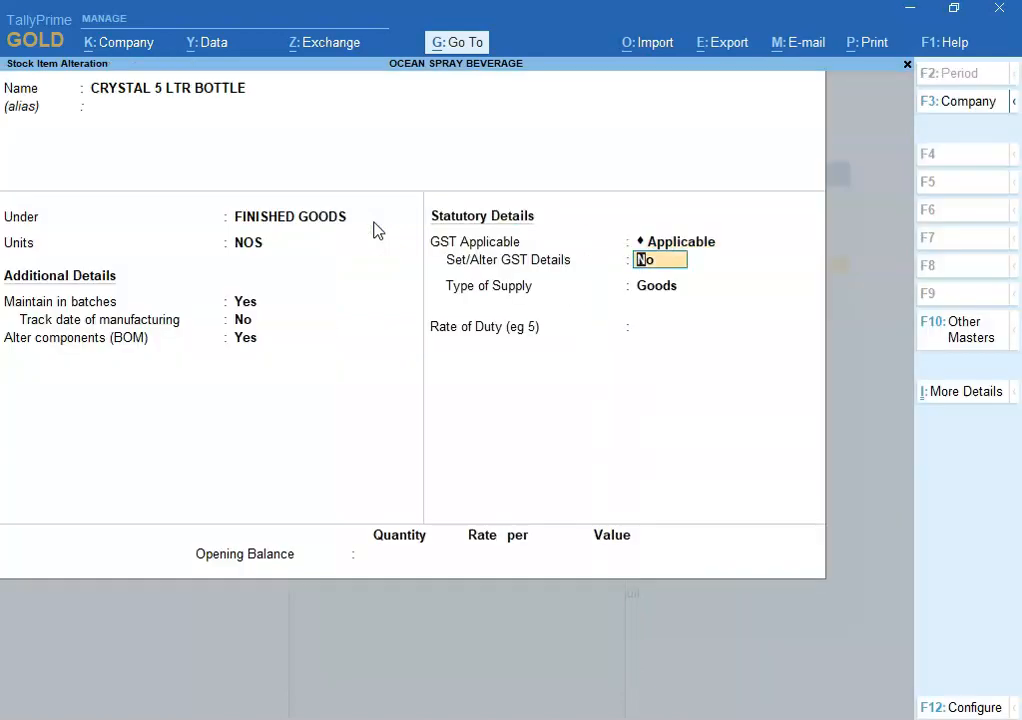
pyautogui.hotkey('ctrl', 'a')
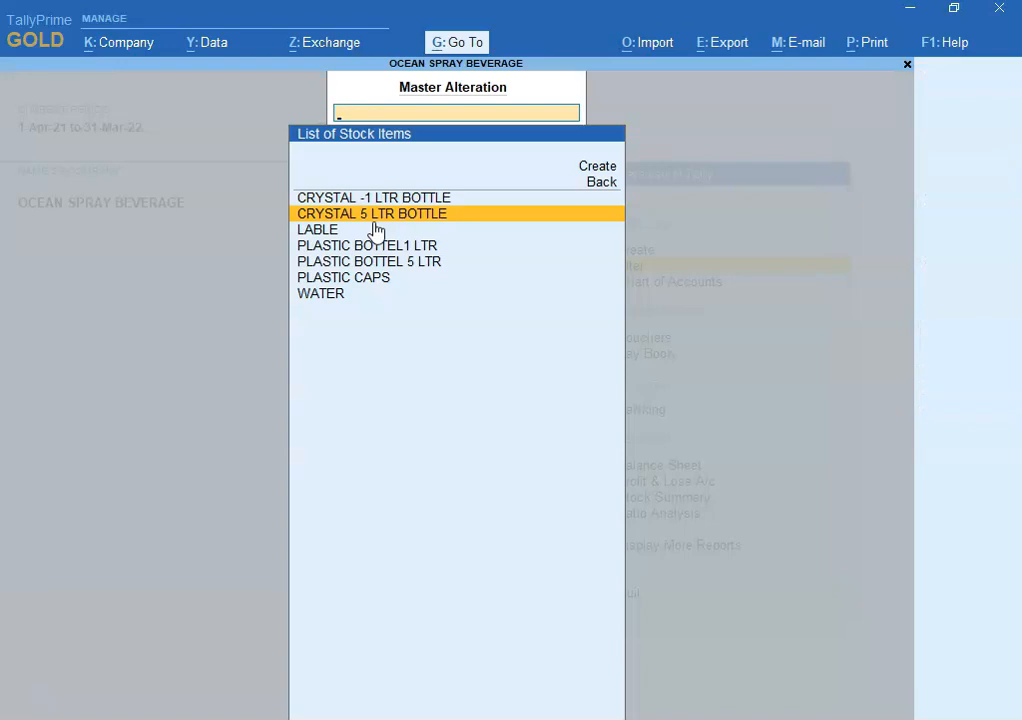
# Step: Switch to Excel and read the first entry under Business Transactions, the capital introduced into the Kotak Bank account
pyautogui.hotkey('alt', 'Tab')
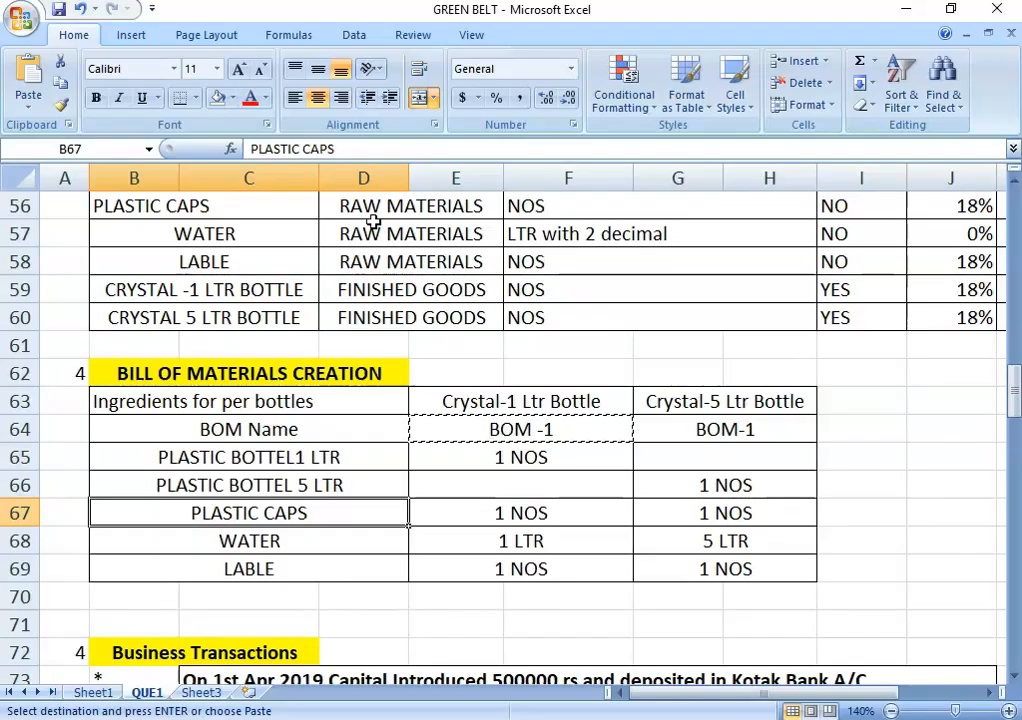
pyautogui.moveTo(1014, 393)
pyautogui.mouseDown()
pyautogui.moveTo(1014, 378)
pyautogui.moveTo(1014, 410)
pyautogui.mouseUp()
pyautogui.click(560, 289)
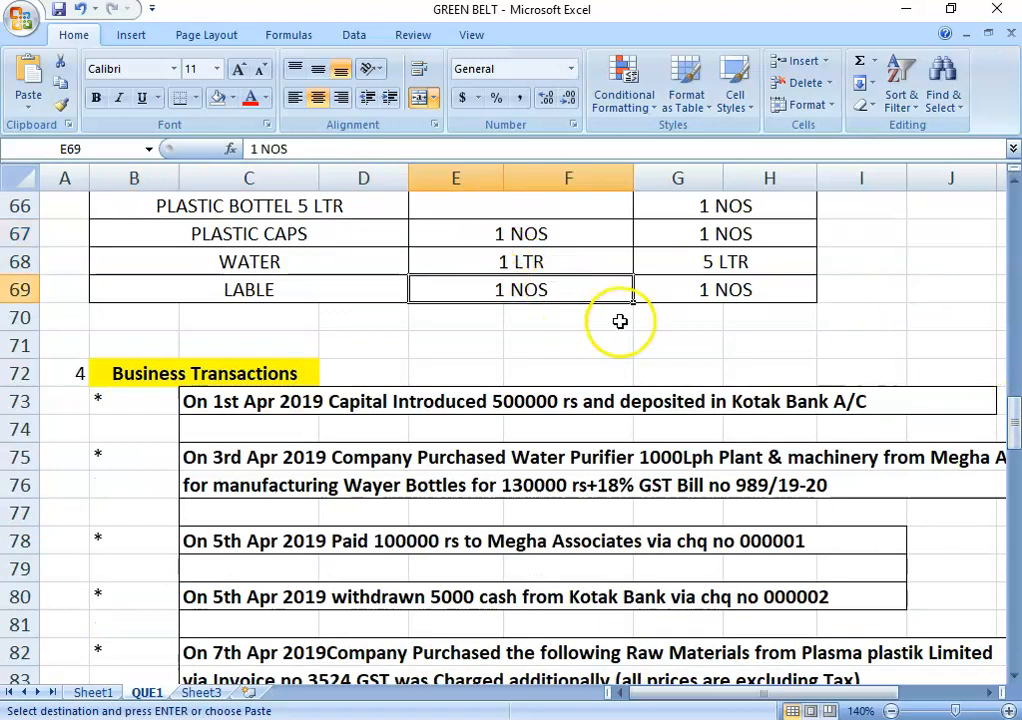
pyautogui.click(112, 373)
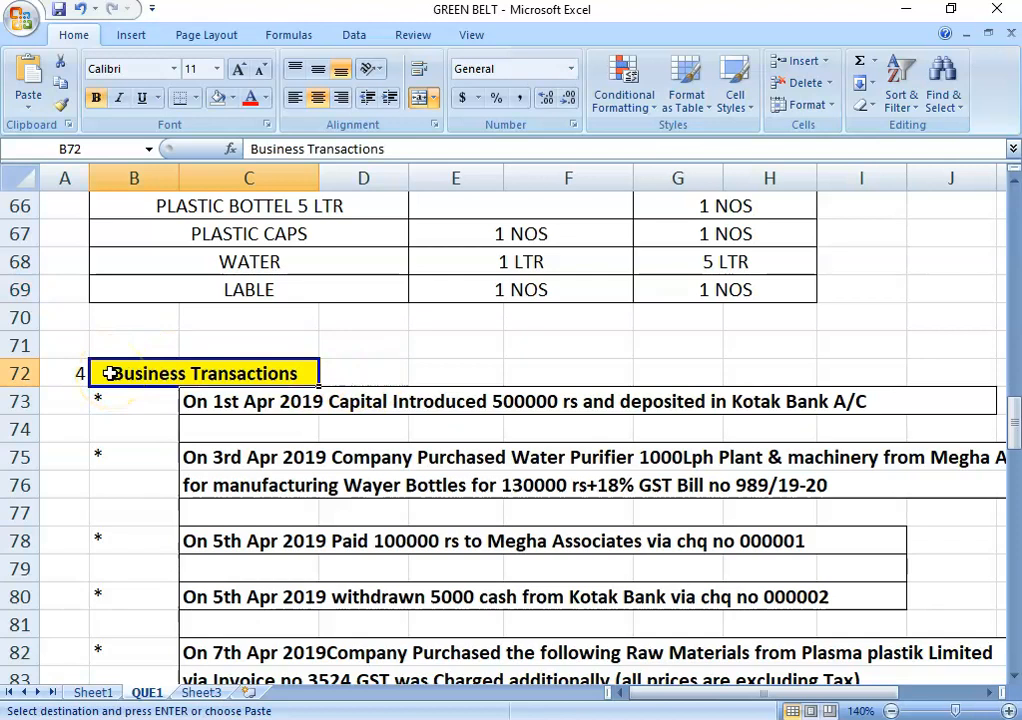
pyautogui.click(220, 405)
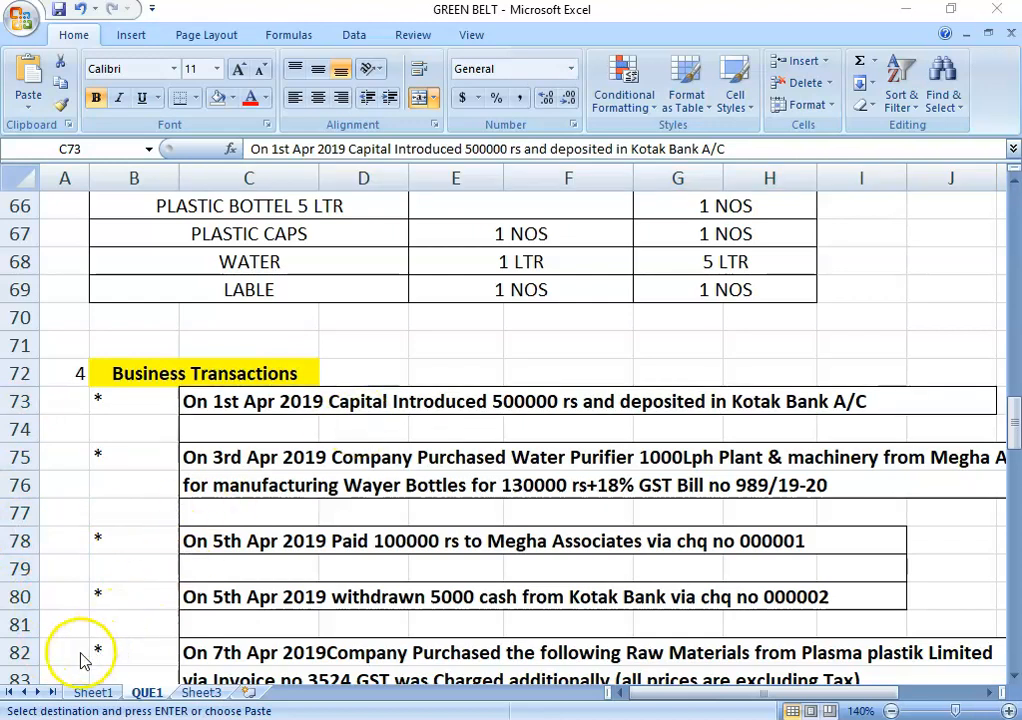
pyautogui.click(400, 400)
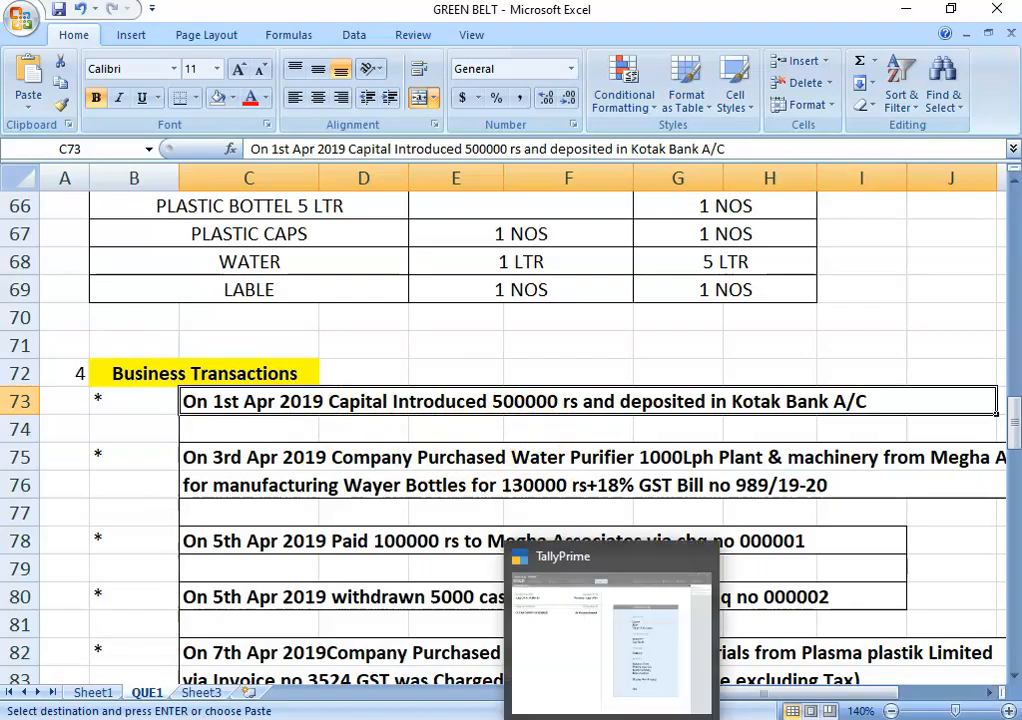
# Step: Switch to TallyPrime and open a new receipt voucher
pyautogui.click(600, 640)
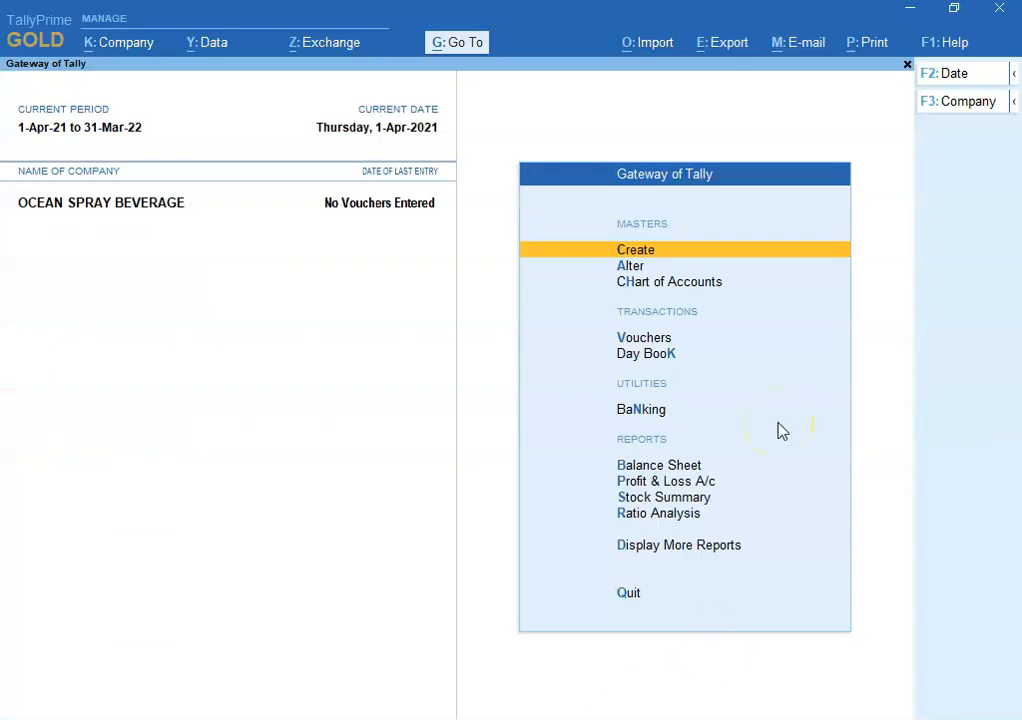
pyautogui.press('Down')
pyautogui.press('Down')
pyautogui.press('Down')
pyautogui.press('Return')
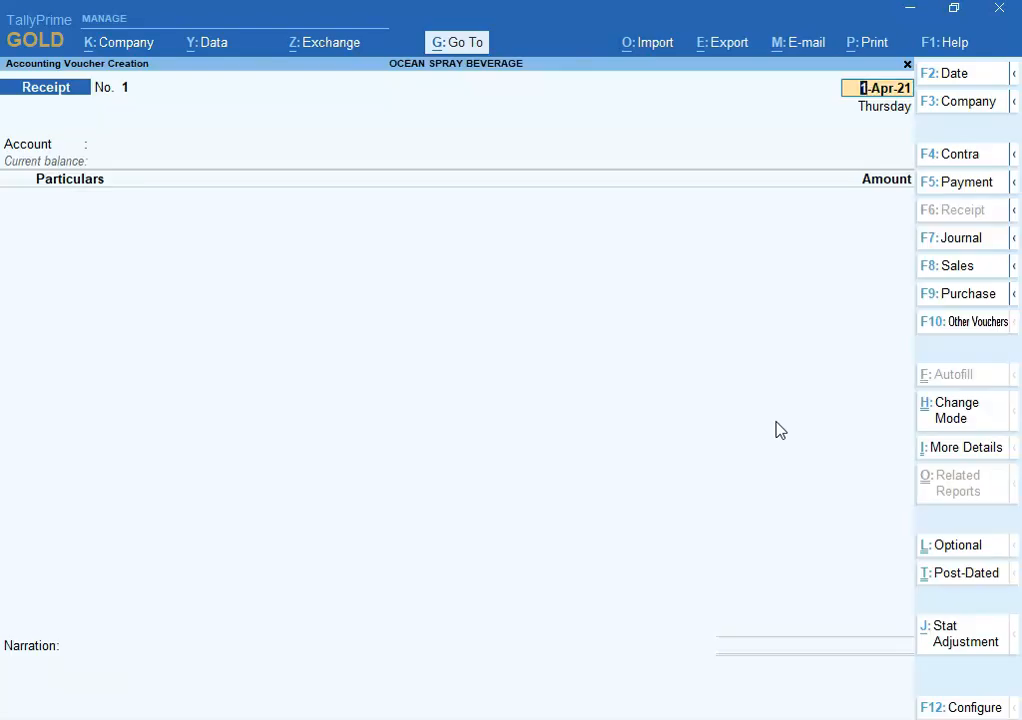
pyautogui.click(951, 112)
pyautogui.click(958, 214)
# Step: Recheck the capital entry in Excel, then date the TallyPrime receipt 1-Apr-21 and set its account to KOTAK MAHINDRA BANK
pyautogui.click(528, 719)
pyautogui.click(495, 718)
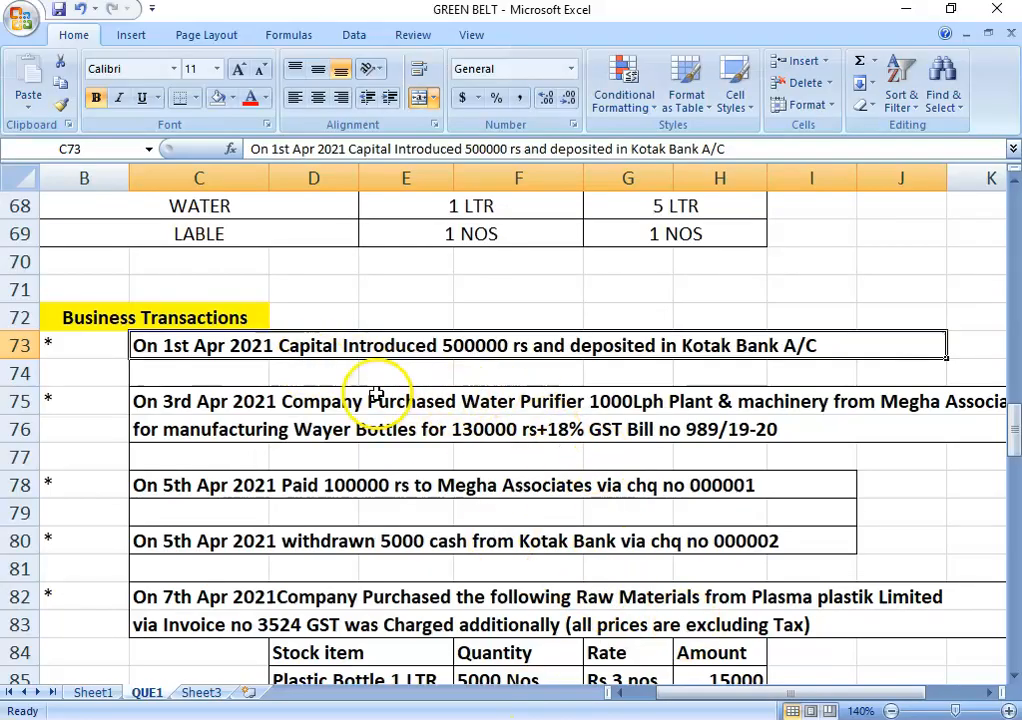
pyautogui.hotkey('alt', 'Tab')
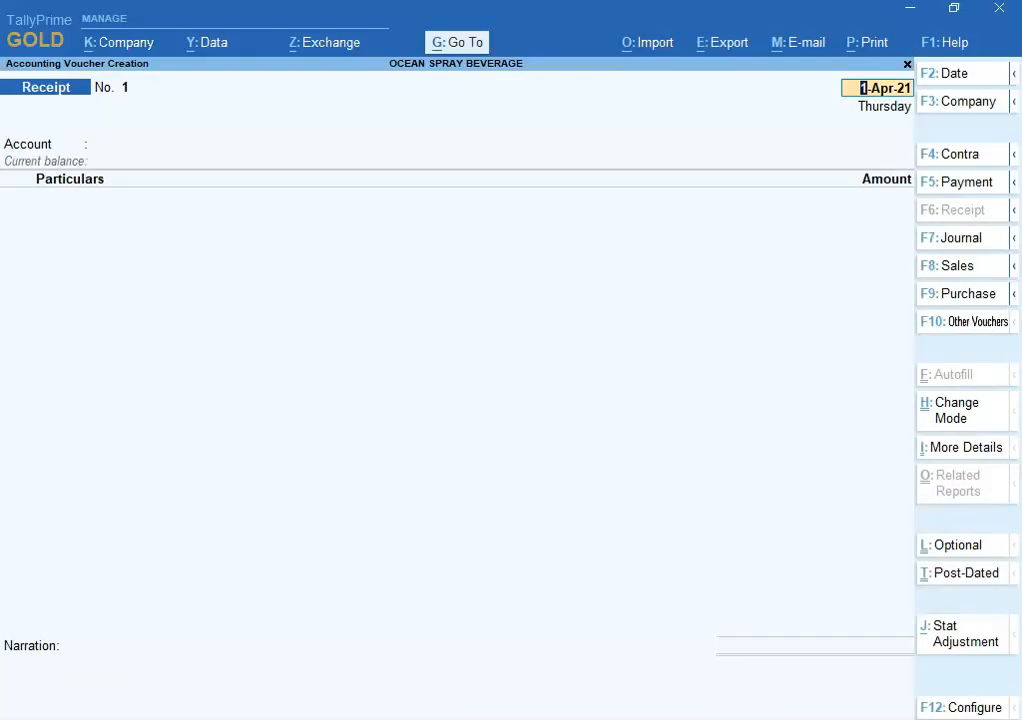
pyautogui.press('Return')
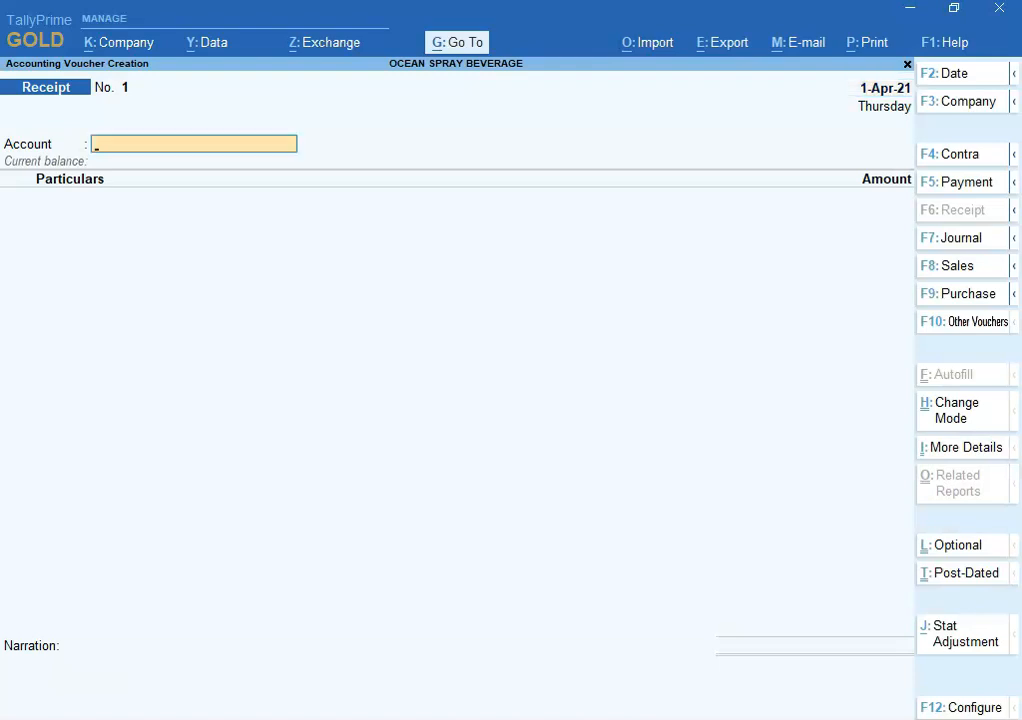
pyautogui.write('K')
pyautogui.press('Return')
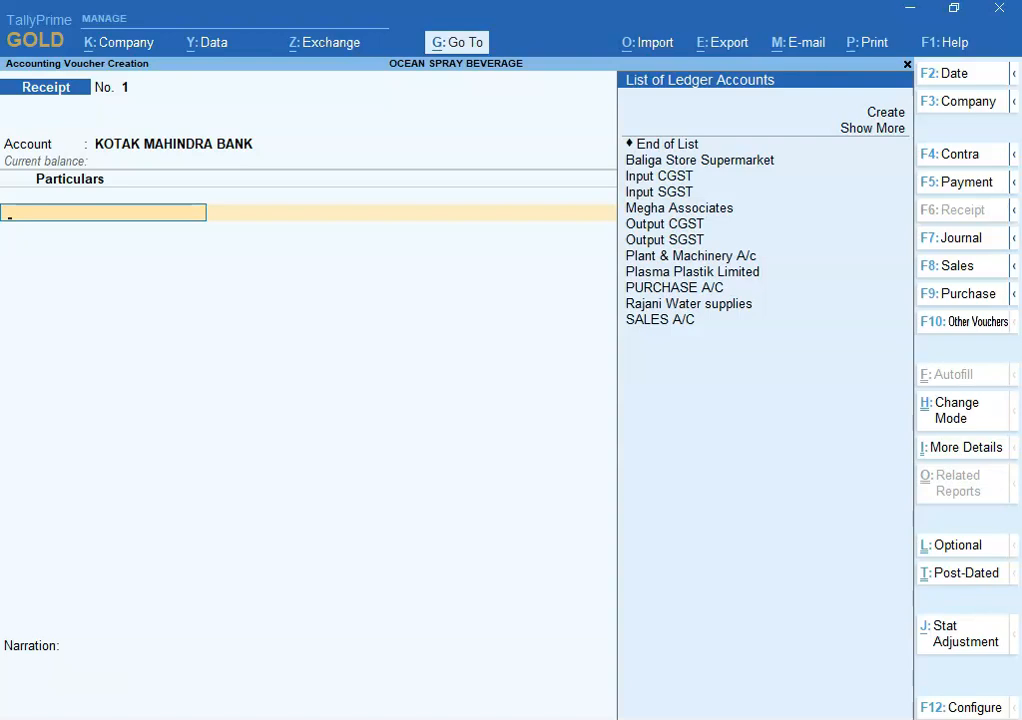
# Step: Create a ledger named Capital A/C under Capital Account from within the receipt and use it as the particulars
pyautogui.click(888, 113)
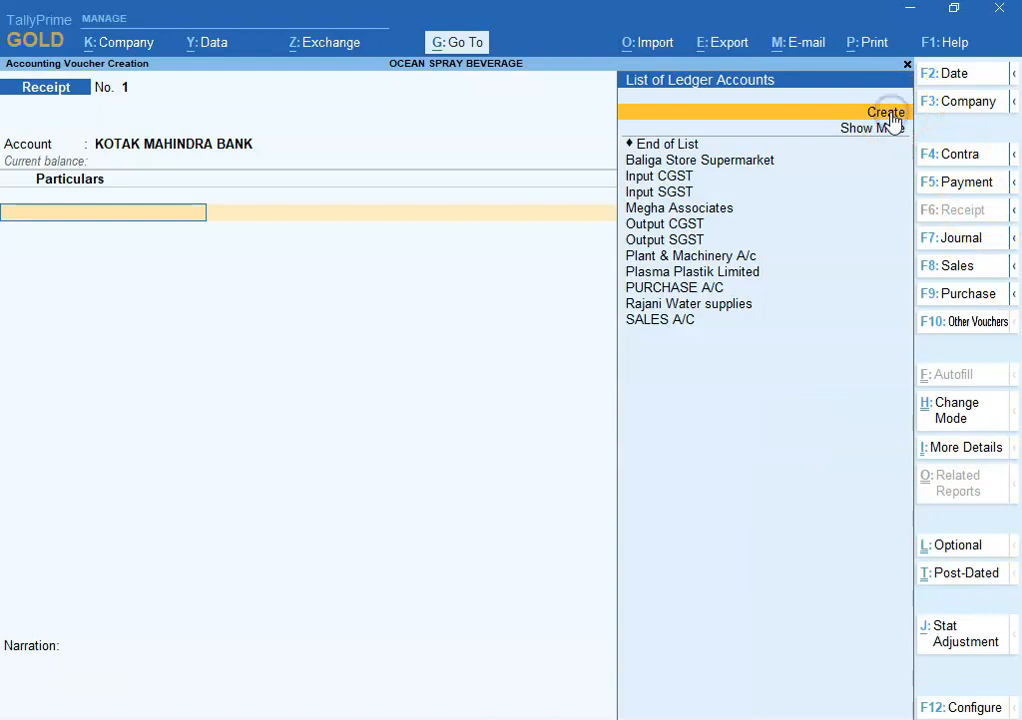
pyautogui.click(890, 115)
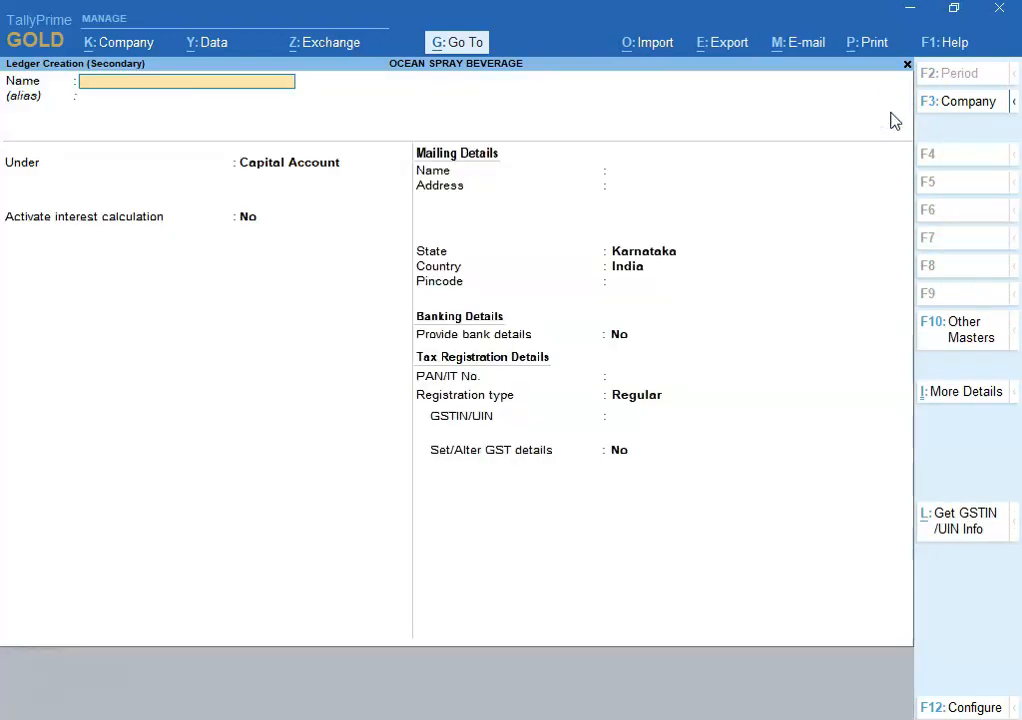
pyautogui.write('Capital A/C')
pyautogui.press('Return')
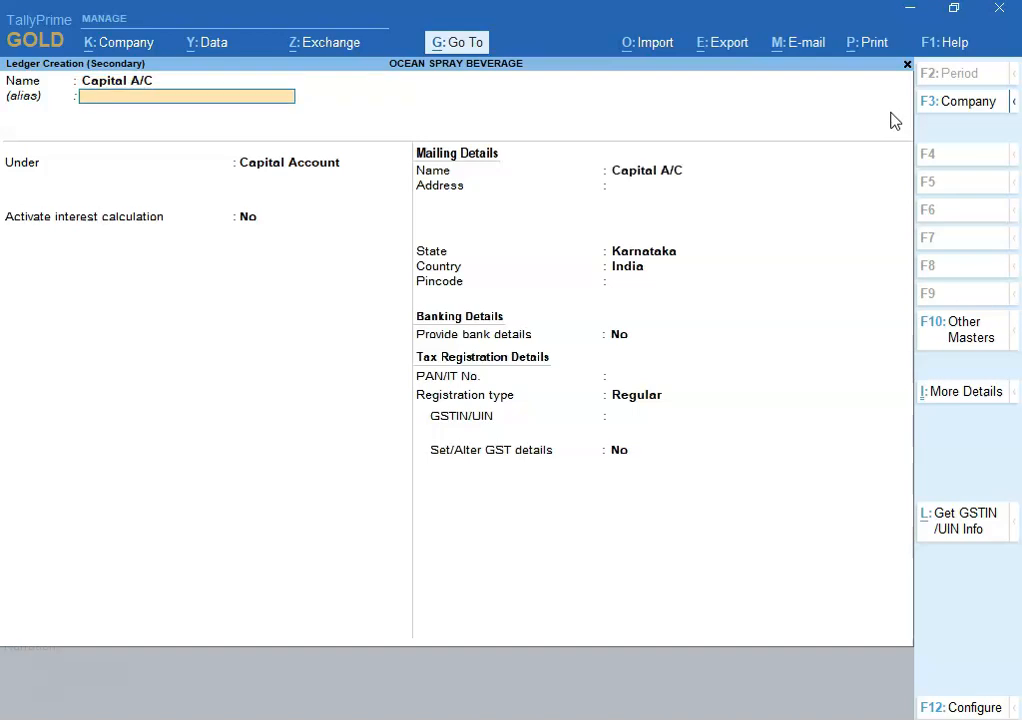
pyautogui.press('Return')
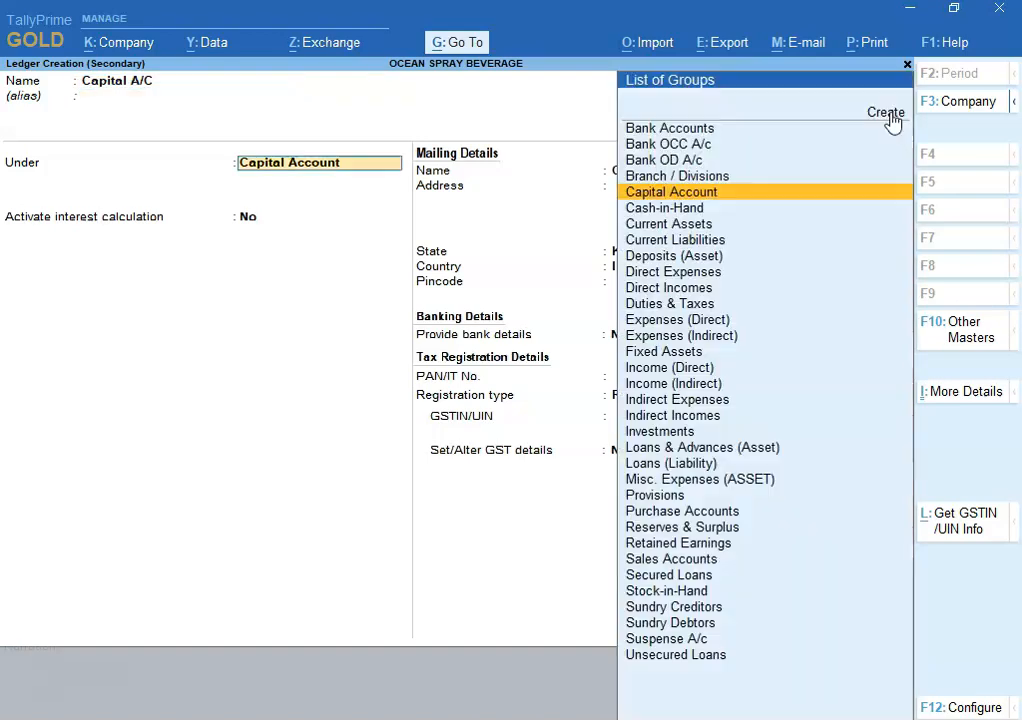
pyautogui.press('Return')
pyautogui.press('Return')
pyautogui.press('Return')
pyautogui.press('Return')
pyautogui.press('Return')
pyautogui.press('Return')
pyautogui.press('Return')
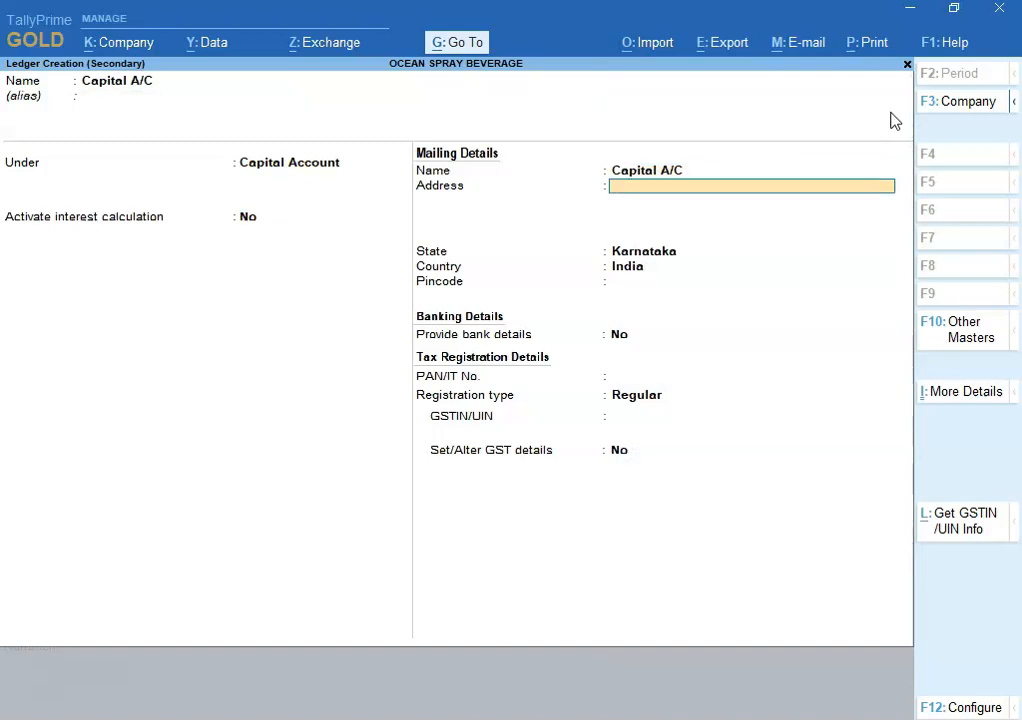
pyautogui.press('Down')
pyautogui.press('Return')
pyautogui.press('Return')
pyautogui.press('Return')
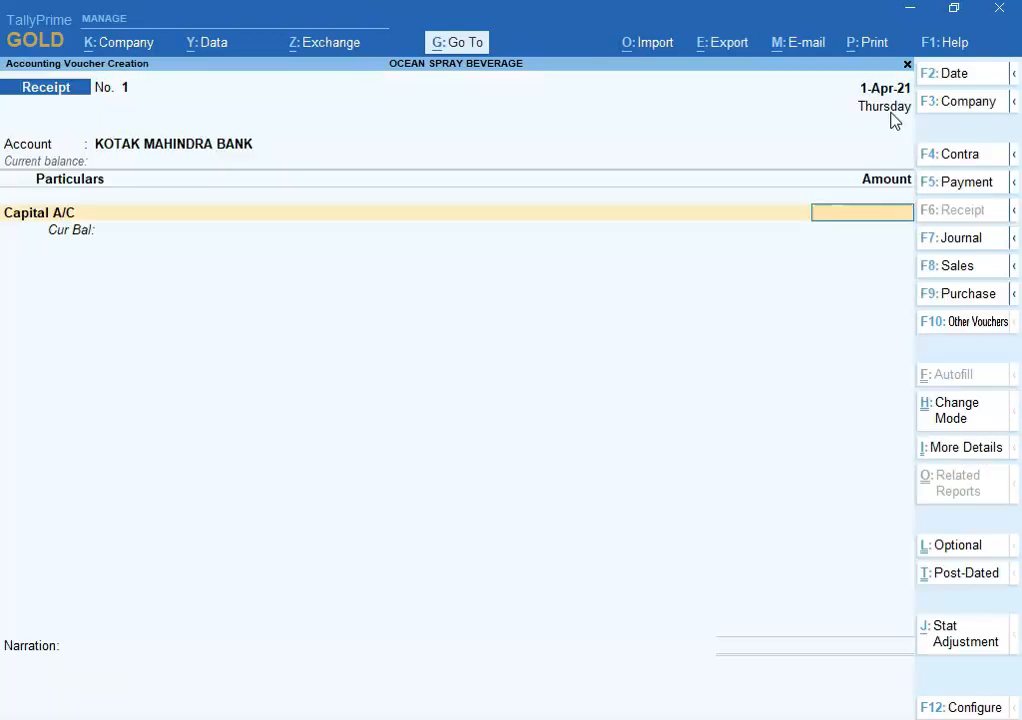
# Step: Enter 500000 as the amount for Capital A/C and save the receipt voucher without a narration
pyautogui.write('500000')
pyautogui.press('Return')
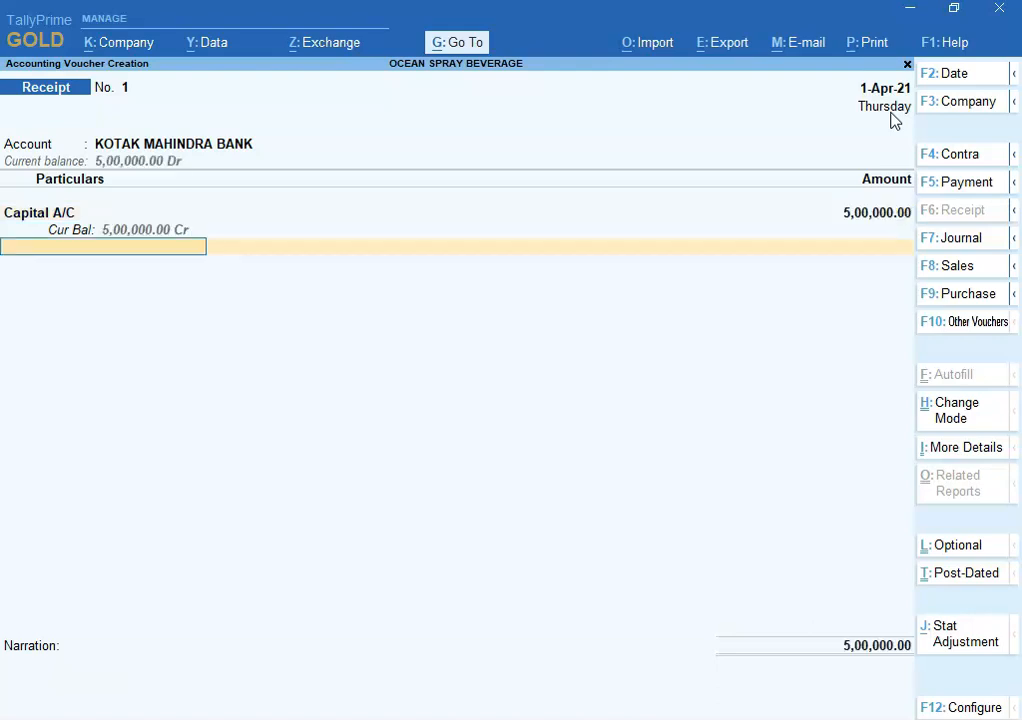
pyautogui.press('Return')
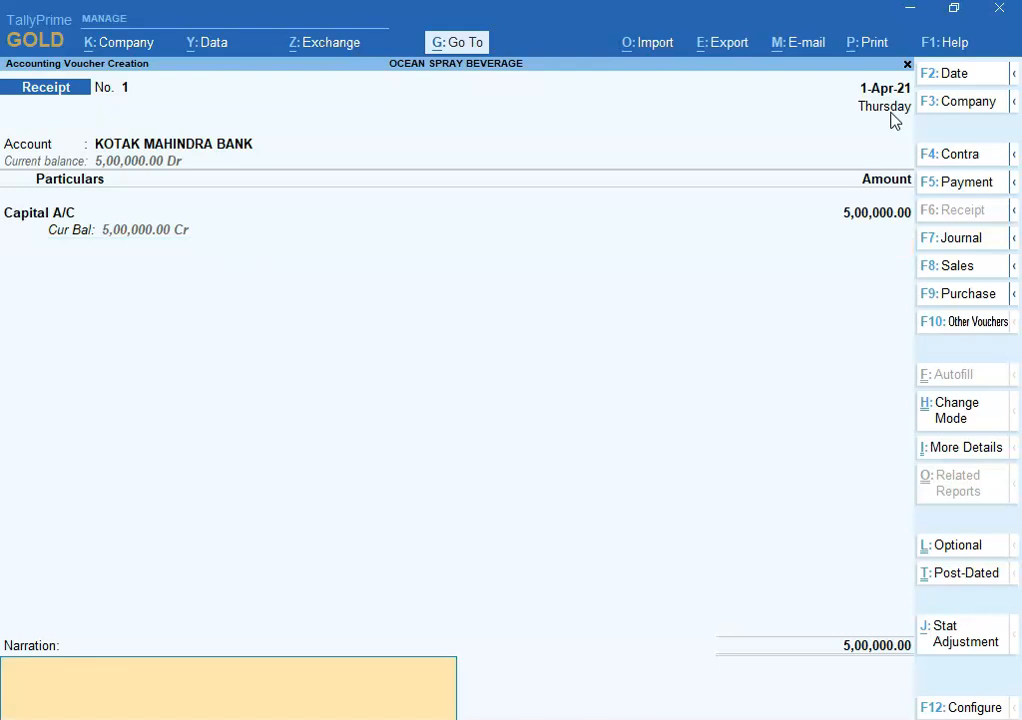
pyautogui.press('Return')
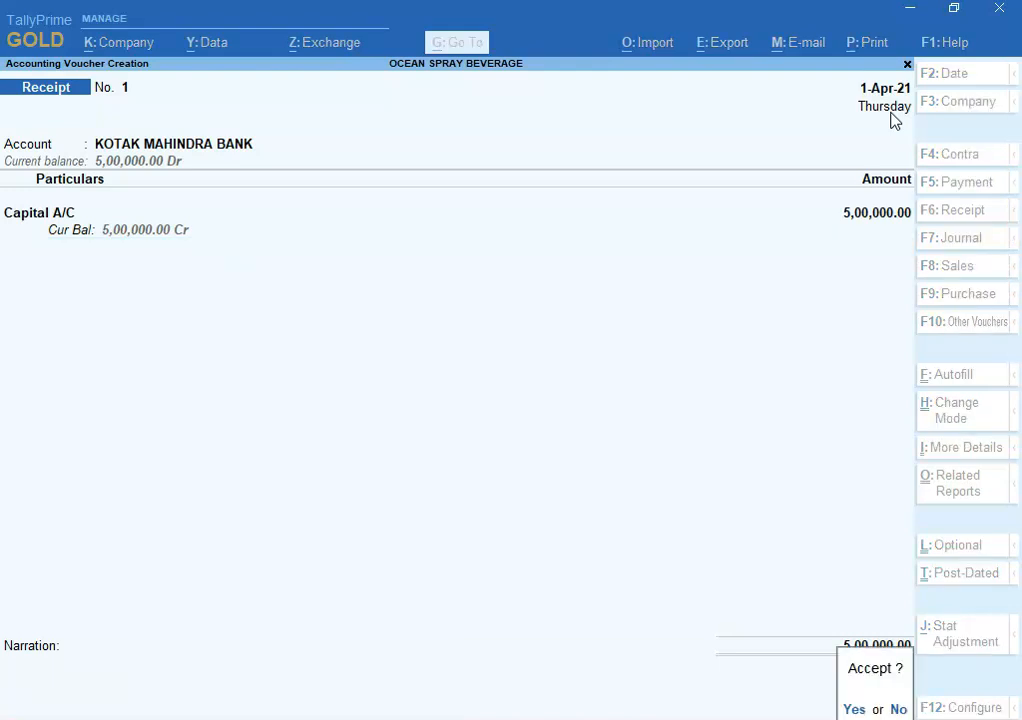
pyautogui.press('Return')
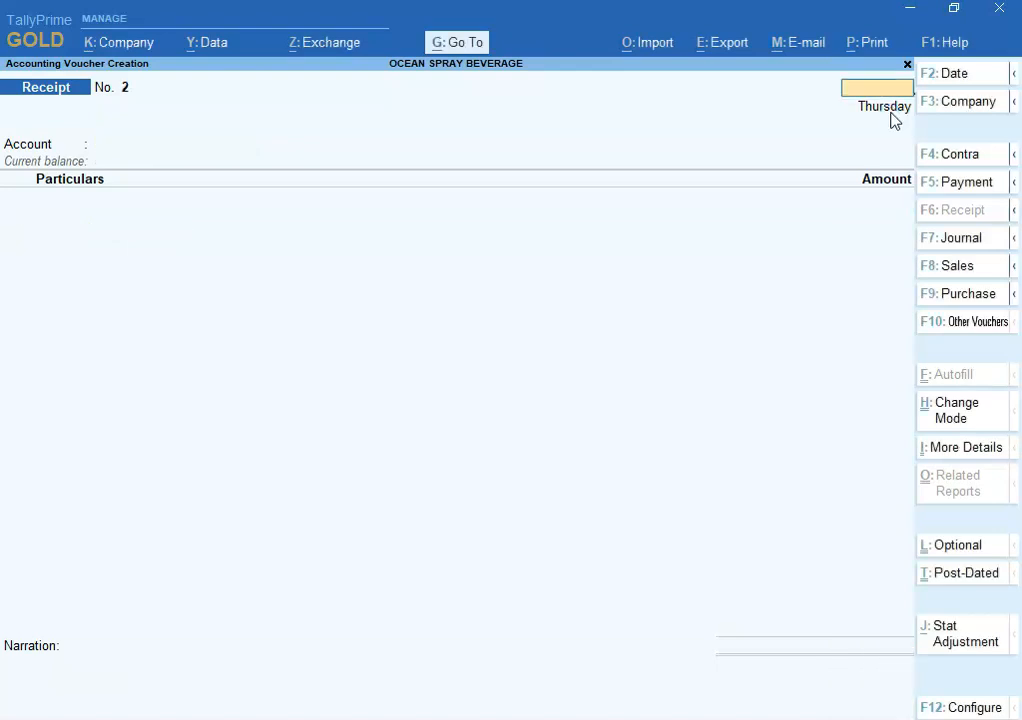
# Step: Leave voucher entry and check the capital and current asset figures in the Balance Sheet
pyautogui.press('Escape')
pyautogui.press('y')
pyautogui.press('Down')
pyautogui.press('Down')
pyautogui.press('Down')
pyautogui.press('Return')
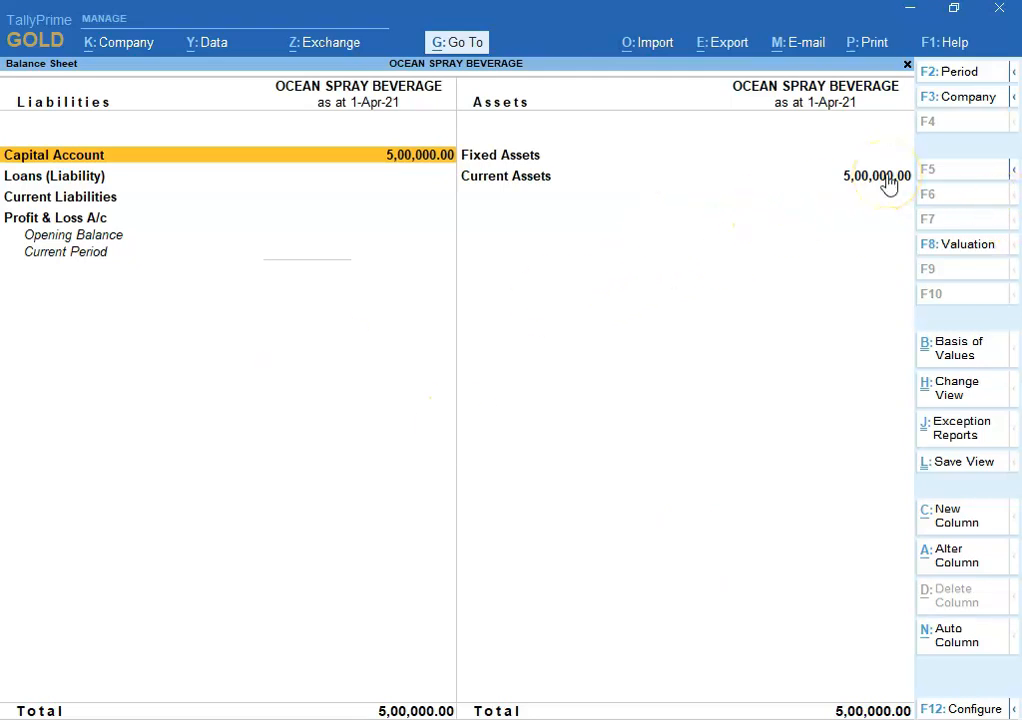
pyautogui.press('Escape')
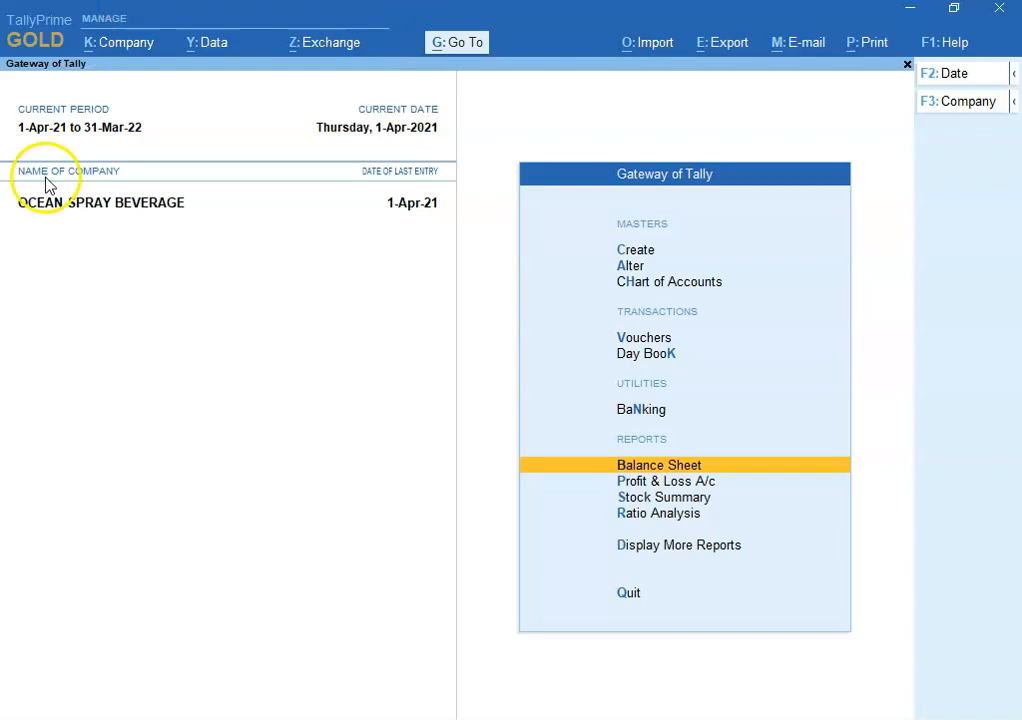
# Step: Switch to Excel and read the two-line 3rd April entry on the water purifier purchase from Megha Associates
pyautogui.click(593, 718)
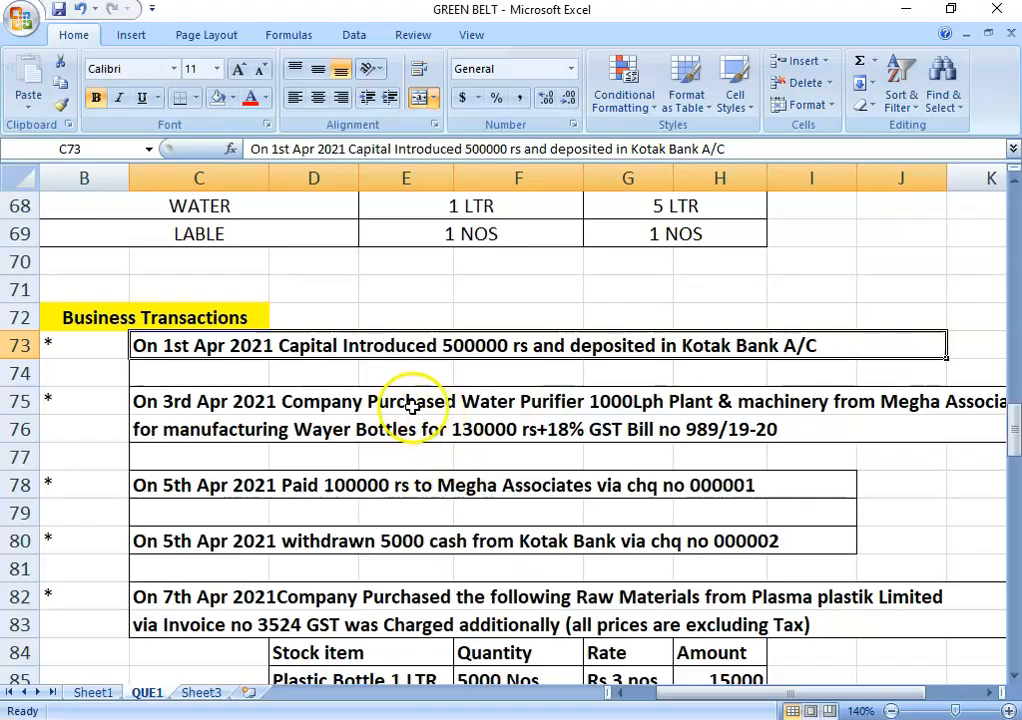
pyautogui.click(365, 398)
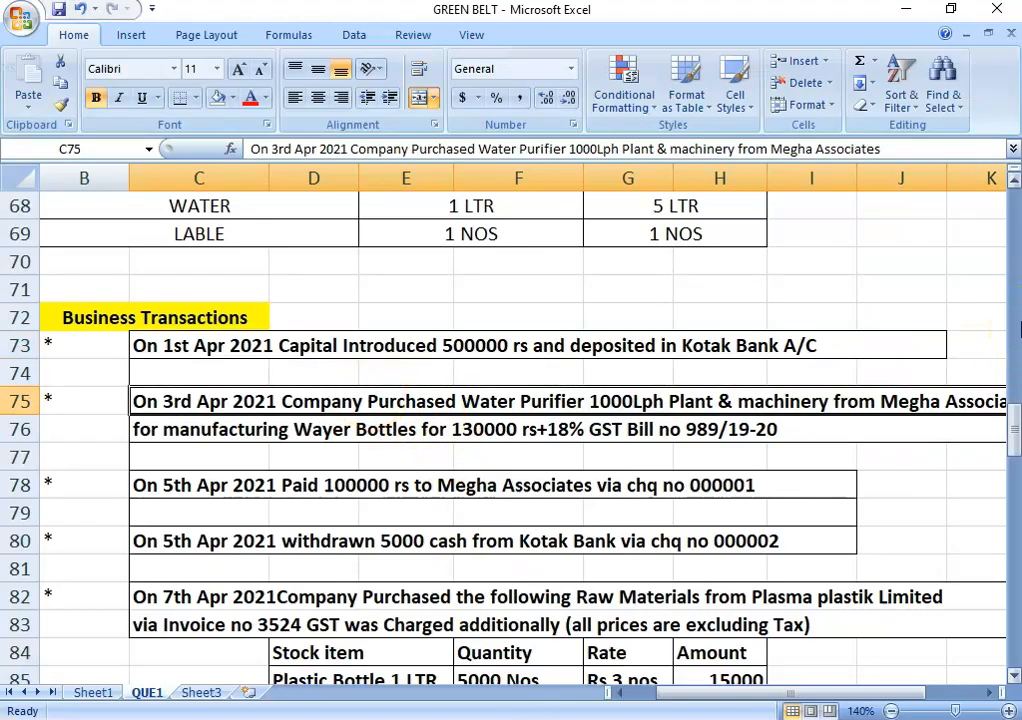
pyautogui.press('Right')
pyautogui.press('Left')
pyautogui.press('Left')
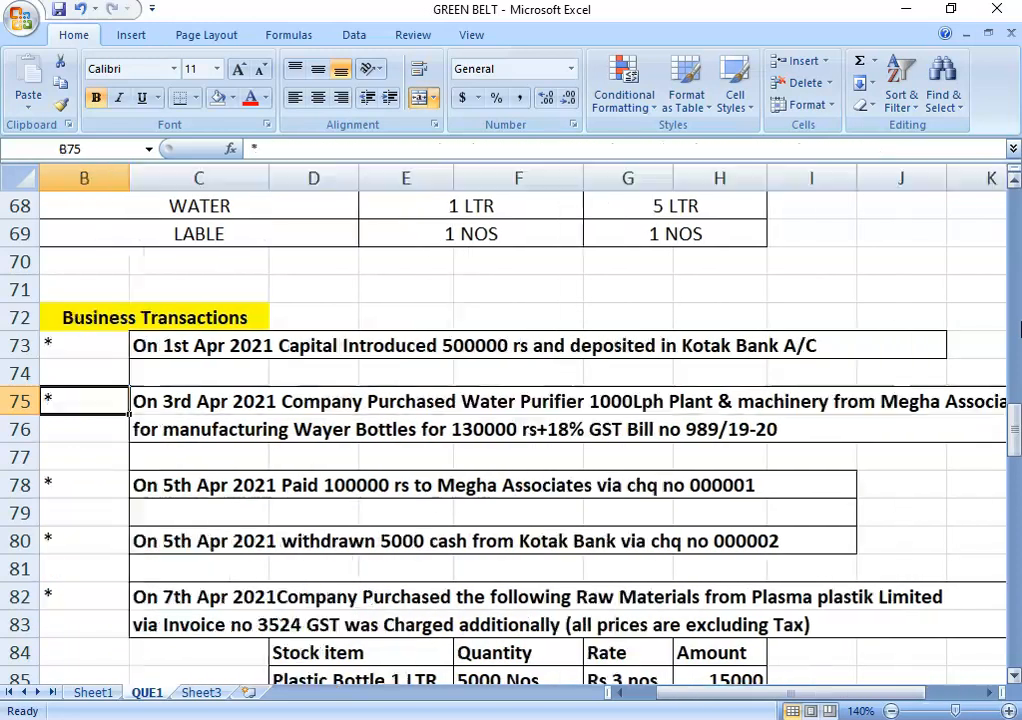
pyautogui.press('Right')
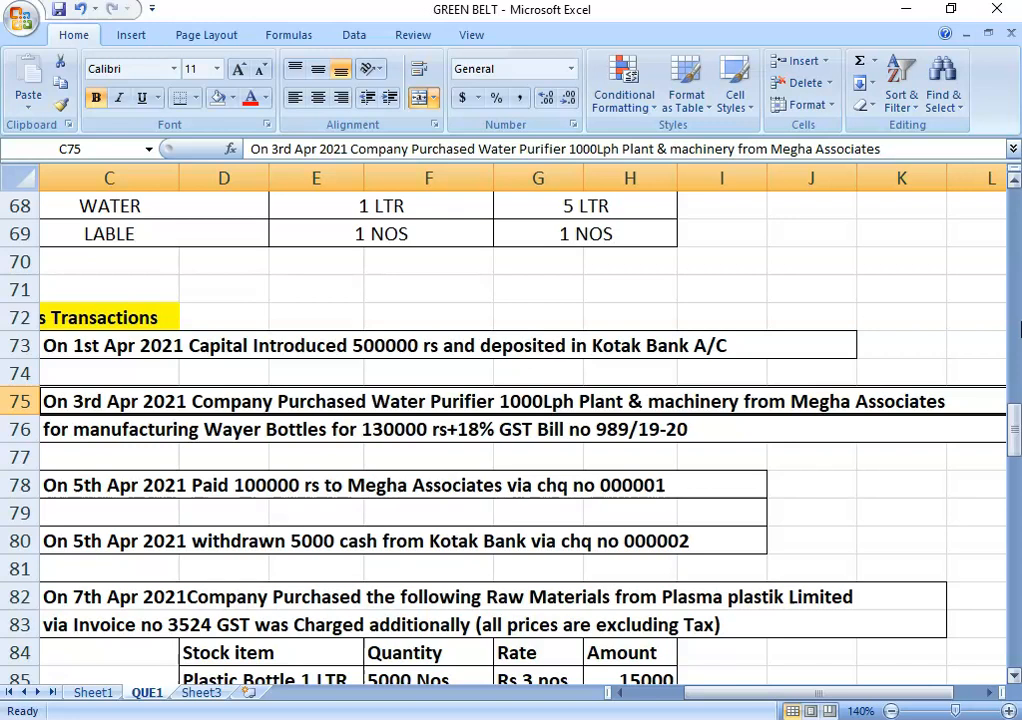
pyautogui.press('Right')
pyautogui.press('Left')
pyautogui.press('Left')
pyautogui.press('Down')
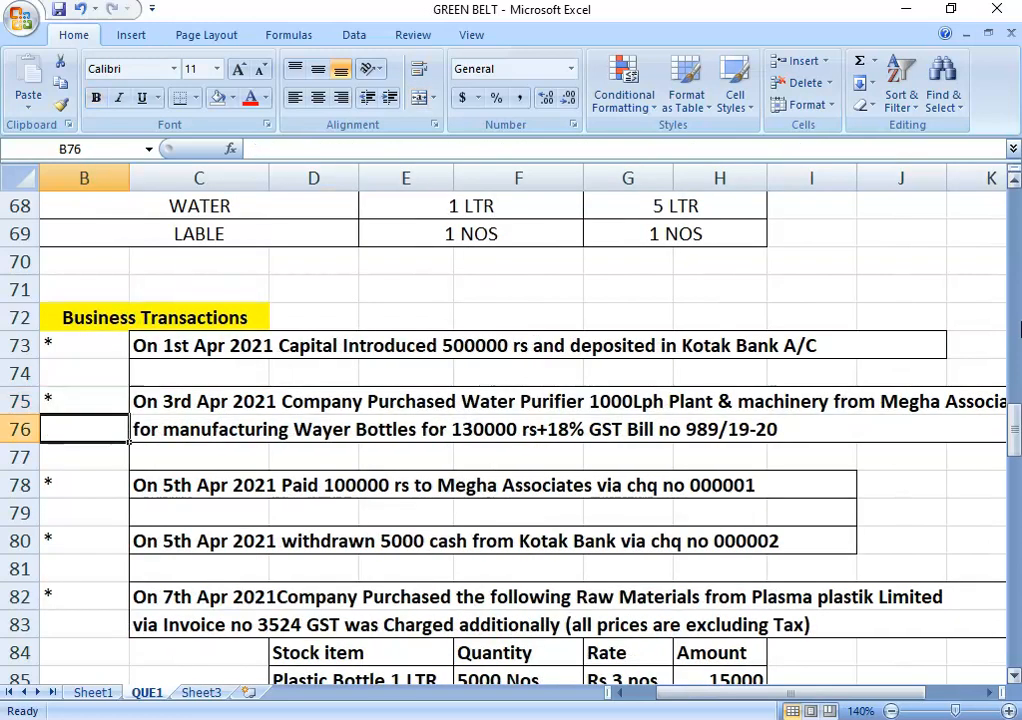
pyautogui.press('Right')
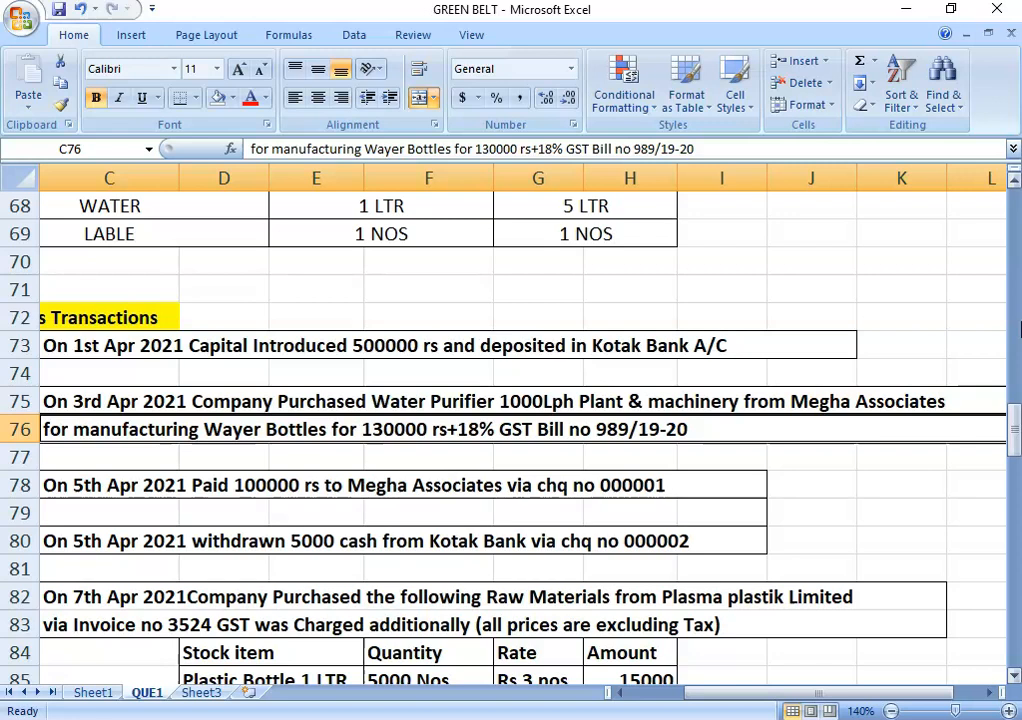
pyautogui.press('Up')
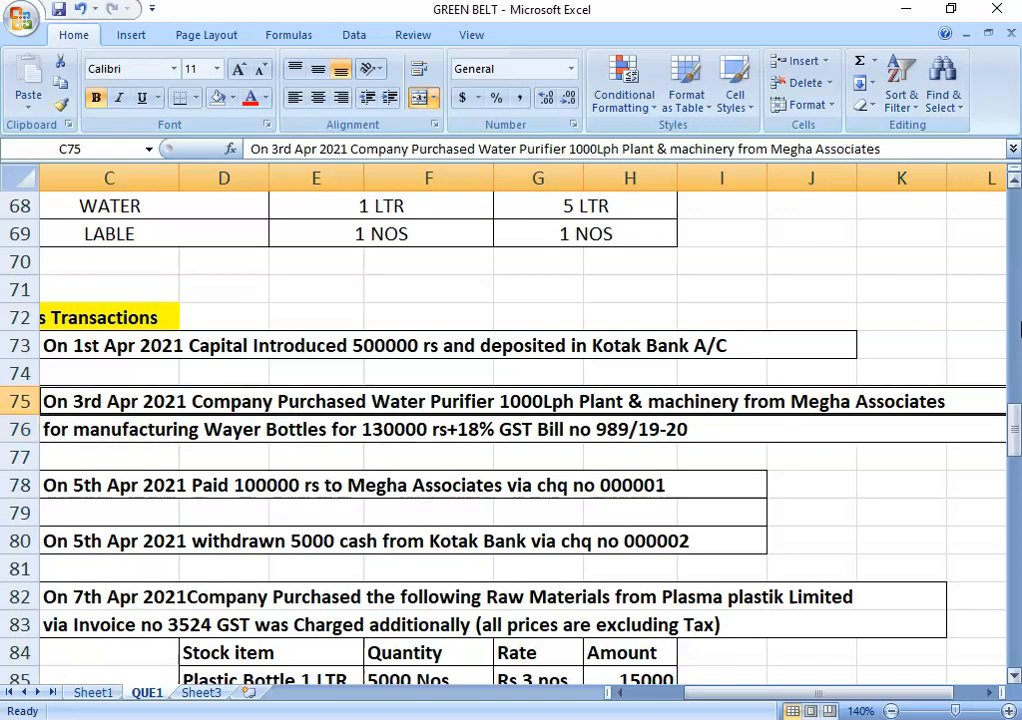
pyautogui.press('Down')
pyautogui.press('Up')
pyautogui.press('Down')
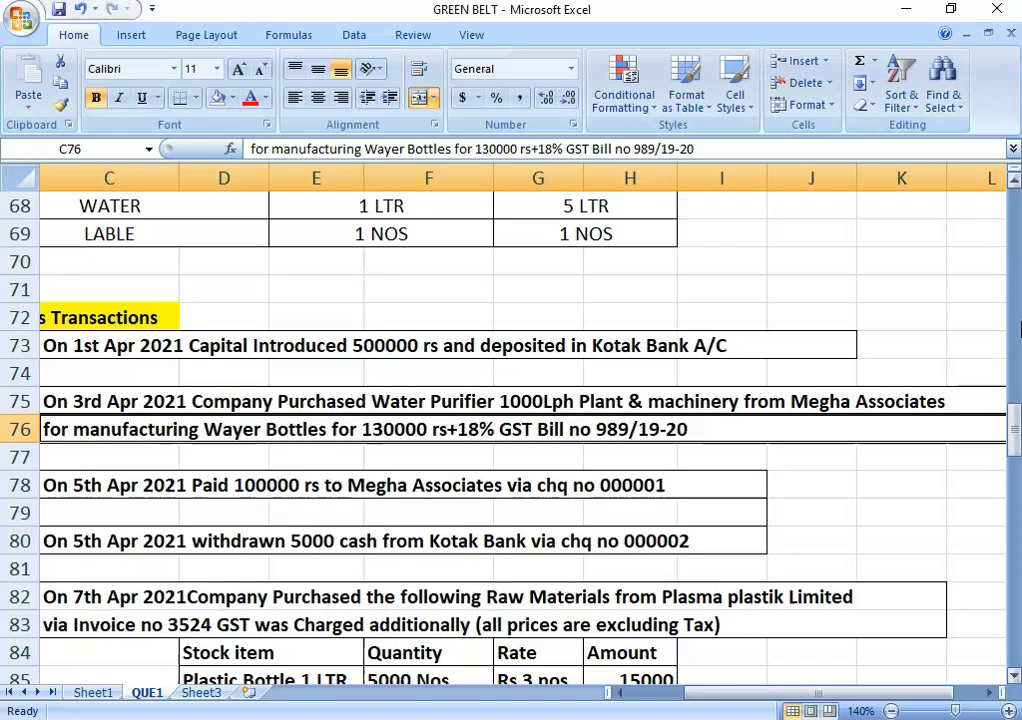
# Step: Recheck the 3rd April plant and machinery purchase entry in Excel, switch to TallyPrime and start a Purchase voucher
pyautogui.moveTo(780, 697); pyautogui.dragTo(760, 697)
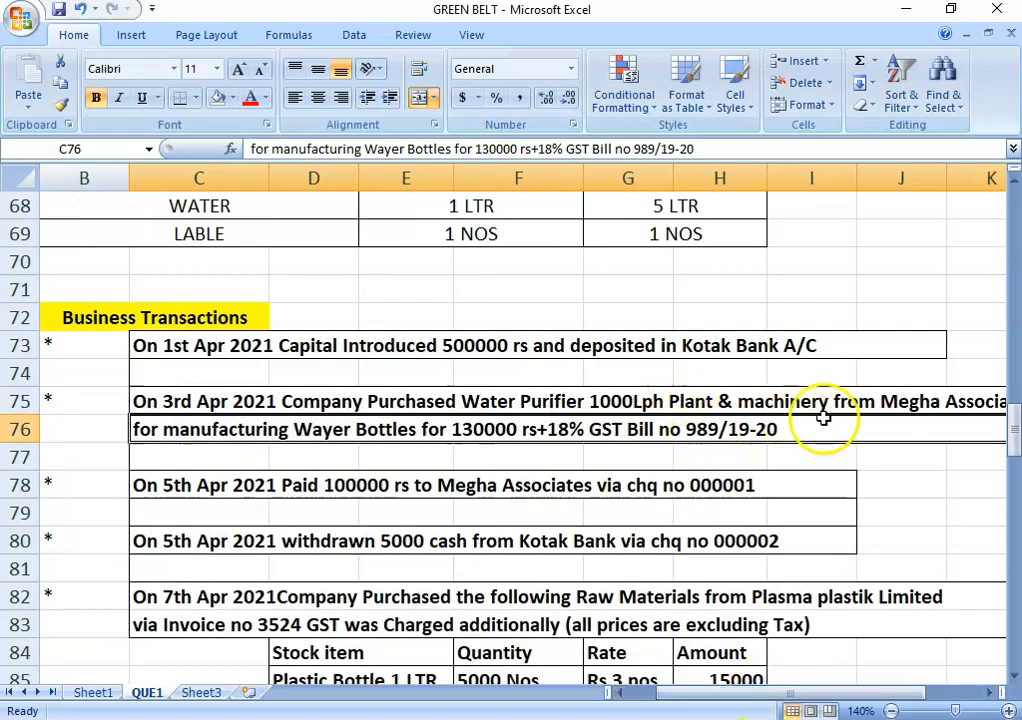
pyautogui.click(948, 400)
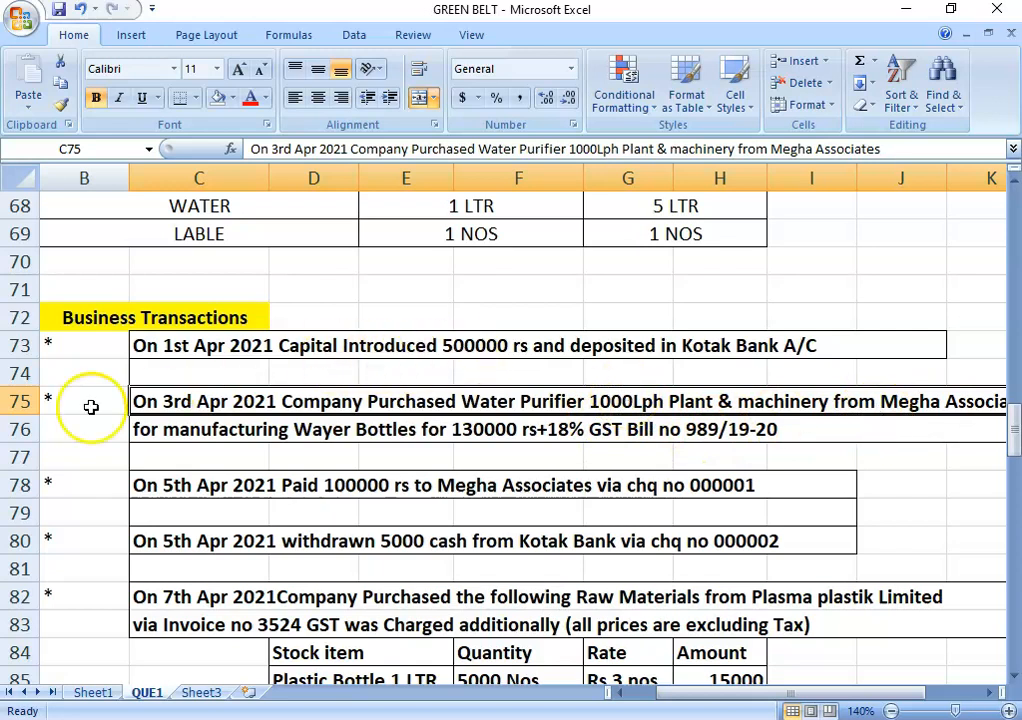
pyautogui.click(336, 426)
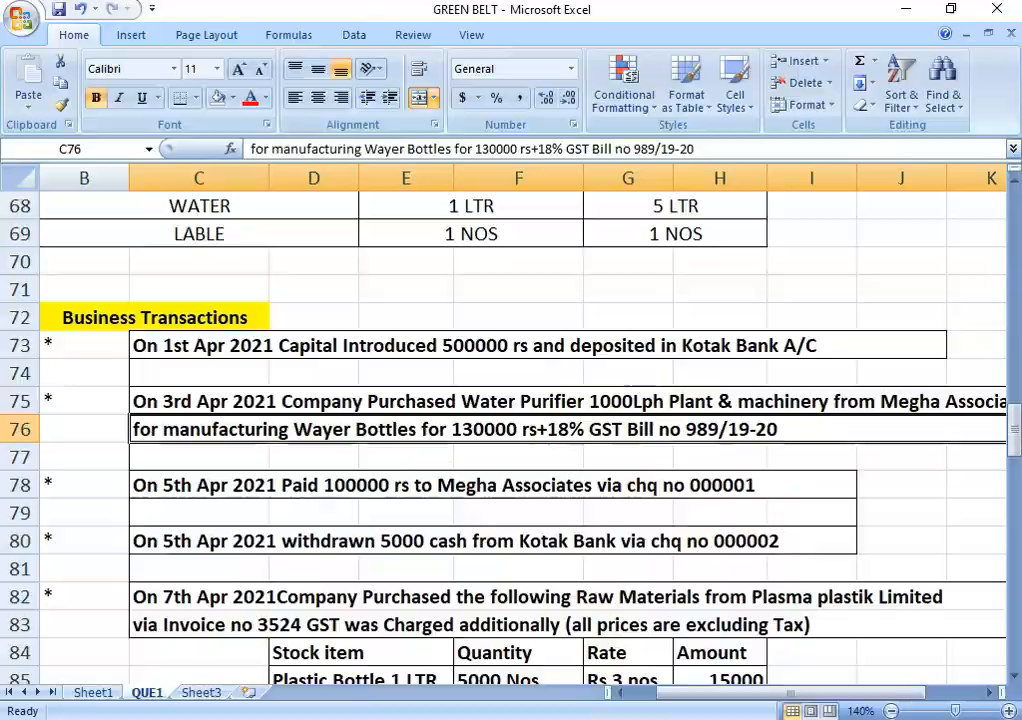
pyautogui.hotkey('alt', 'Tab')
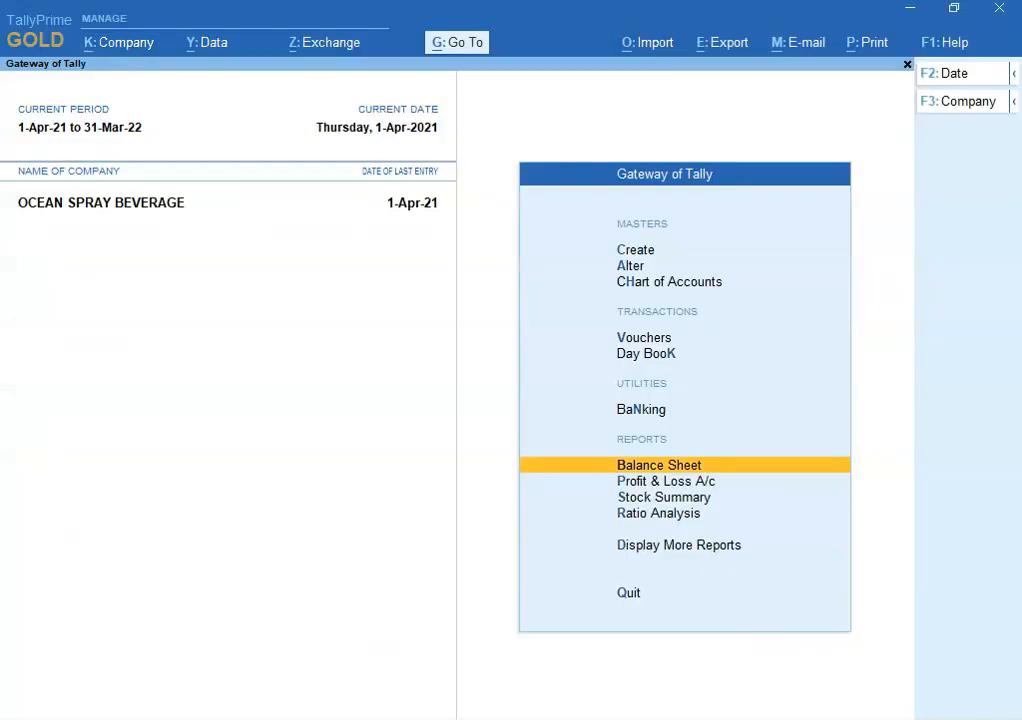
pyautogui.press('Up')
pyautogui.press('Up')
pyautogui.press('Up')
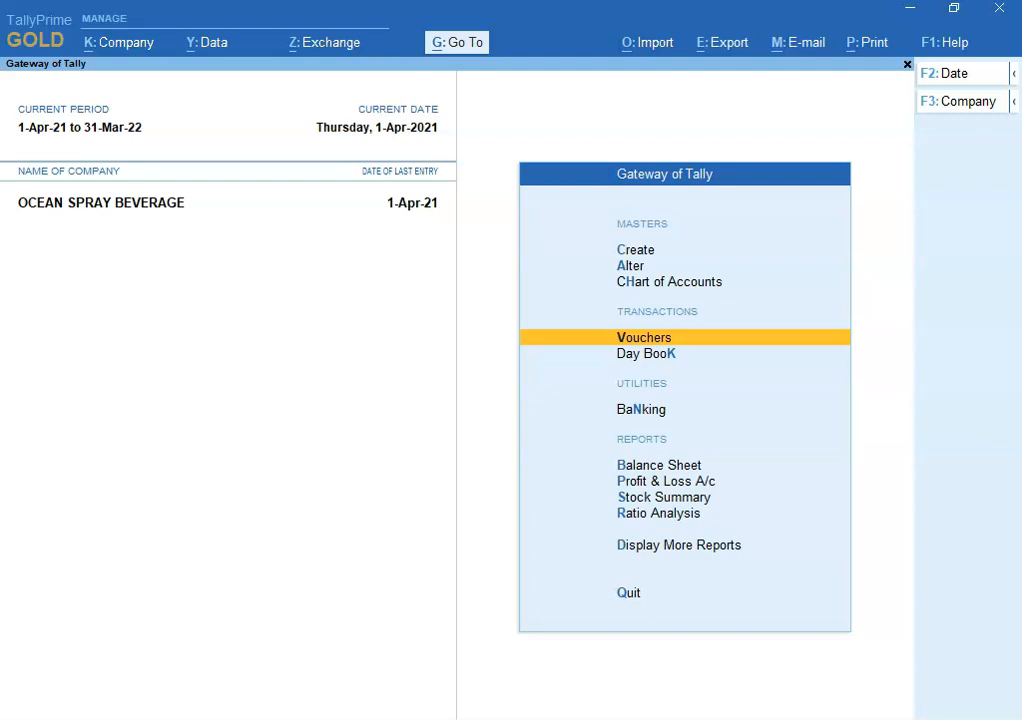
pyautogui.press('Return')
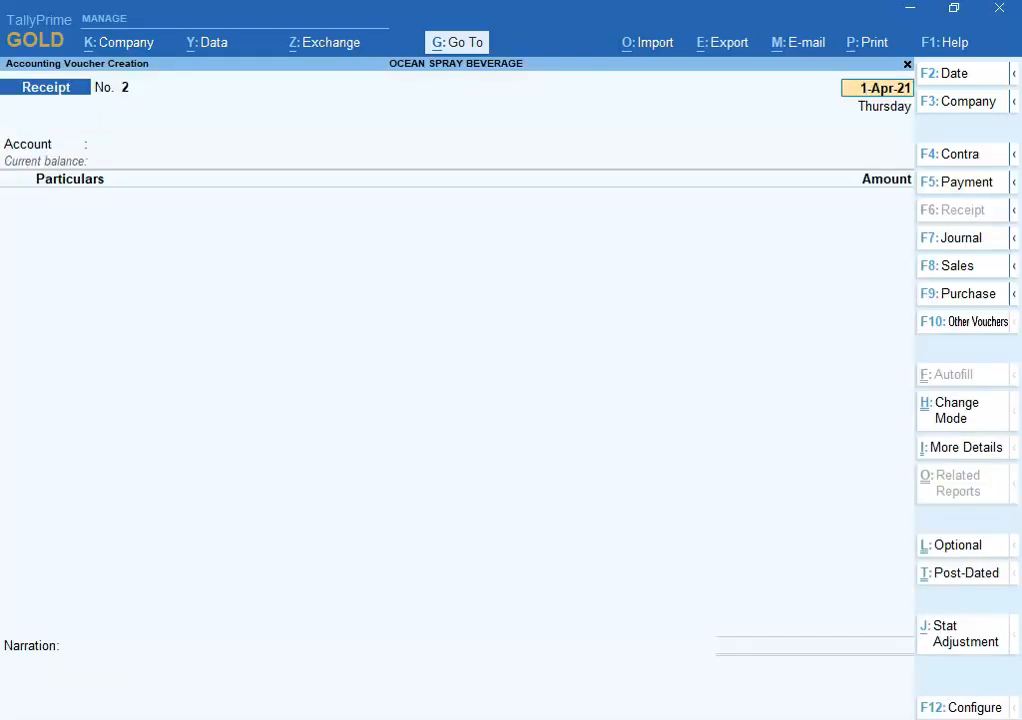
pyautogui.click(957, 297)
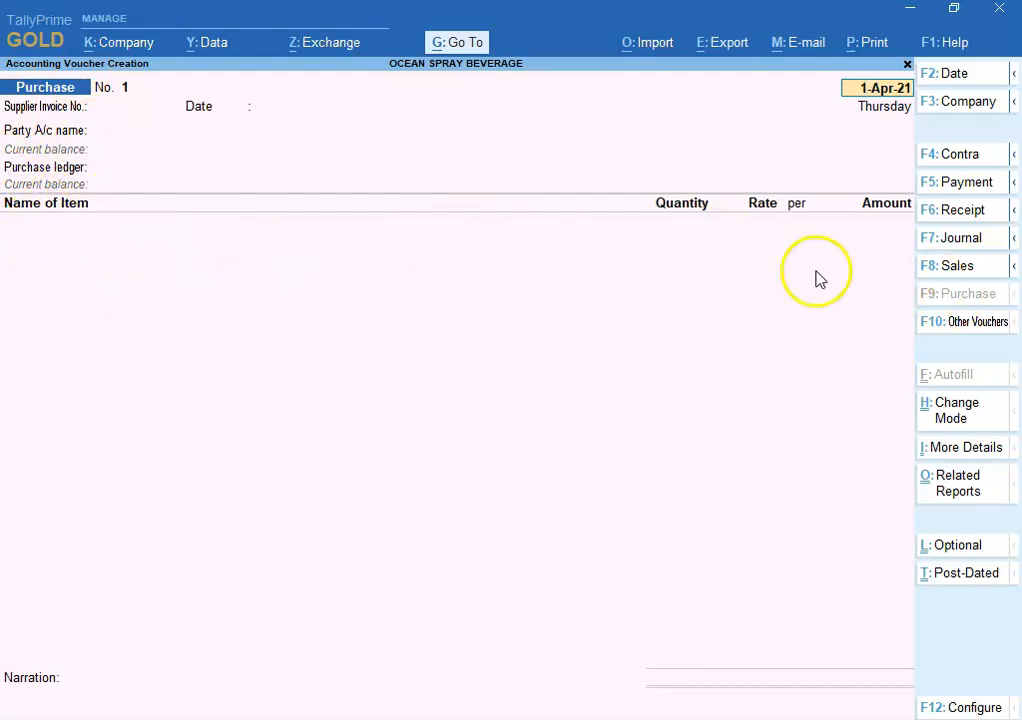
# Step: Change the purchase voucher's mode to Accounting Invoice
pyautogui.click(955, 410)
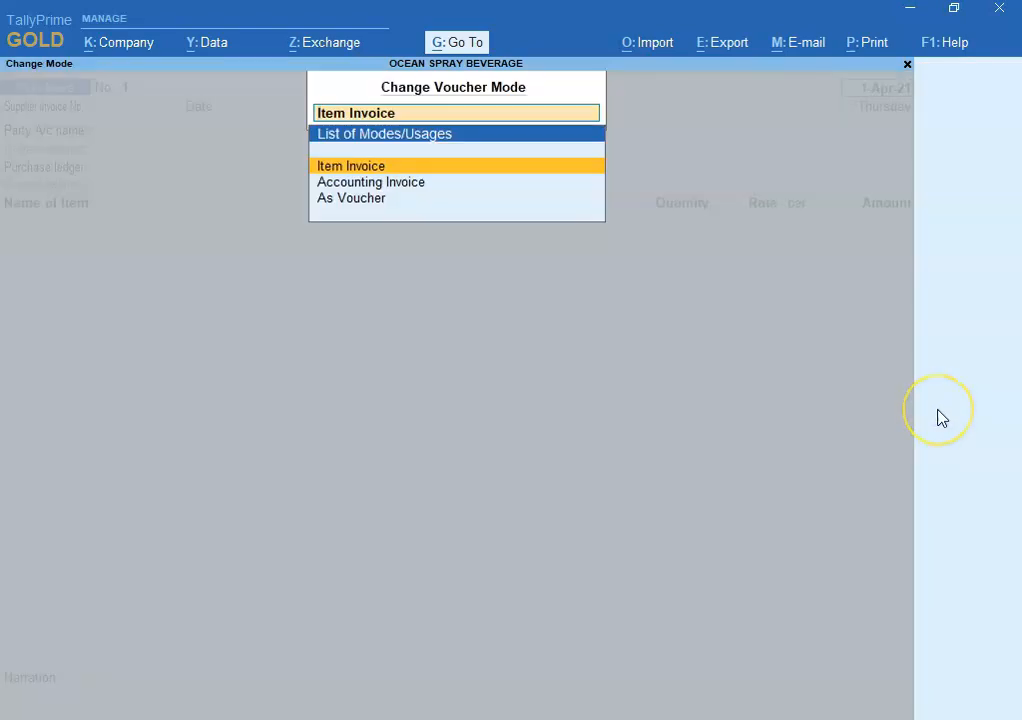
pyautogui.press('Down')
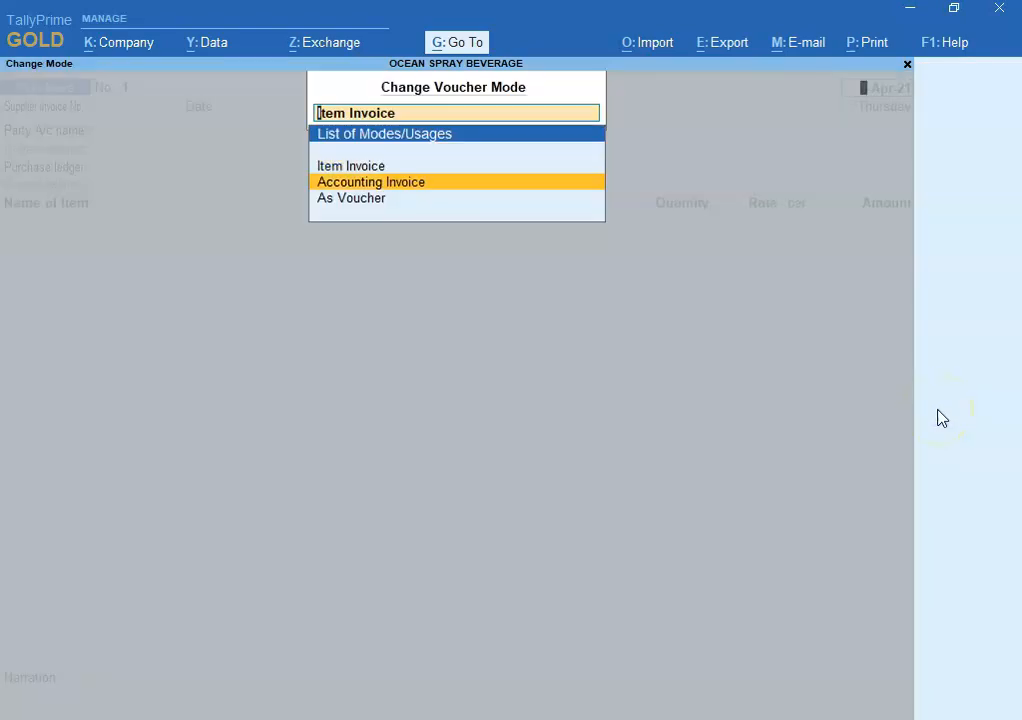
pyautogui.press('Return')
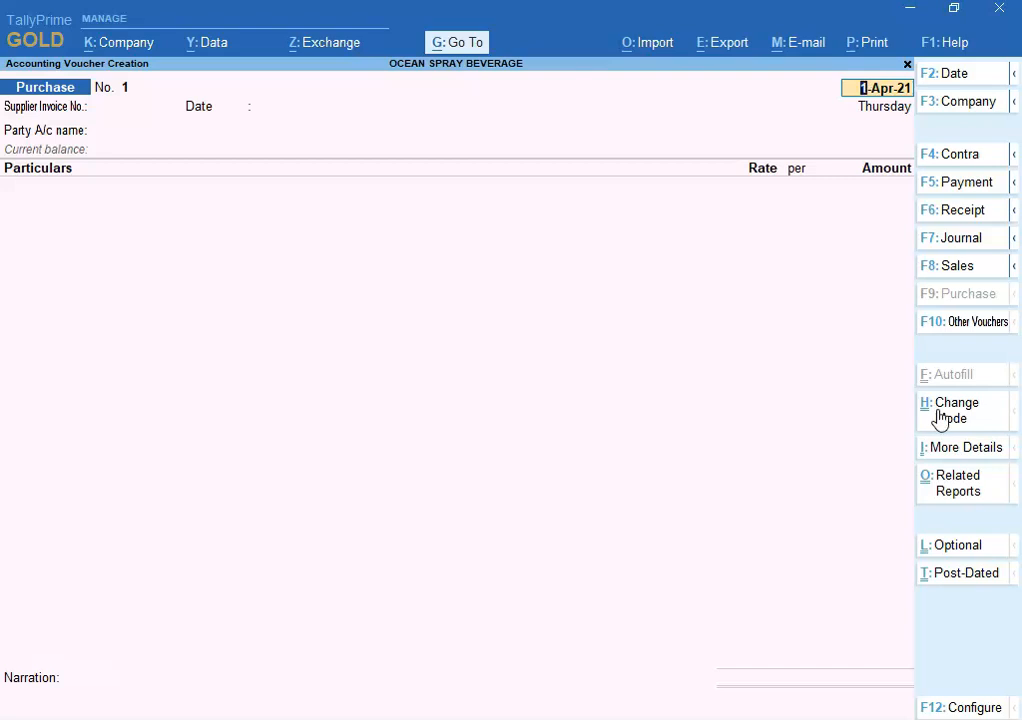
# Step: Check the purchase date in the Excel entry and set the voucher date to 3-4 (3-Apr-21)
pyautogui.hotkey('alt', 'Tab')
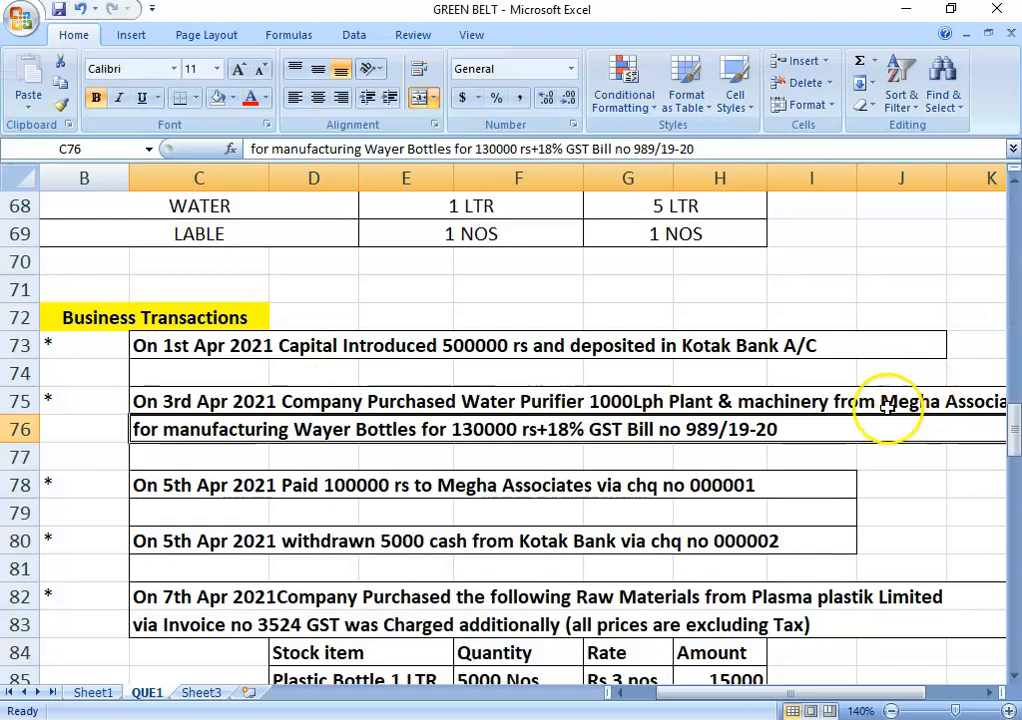
pyautogui.hotkey('alt', 'Tab')
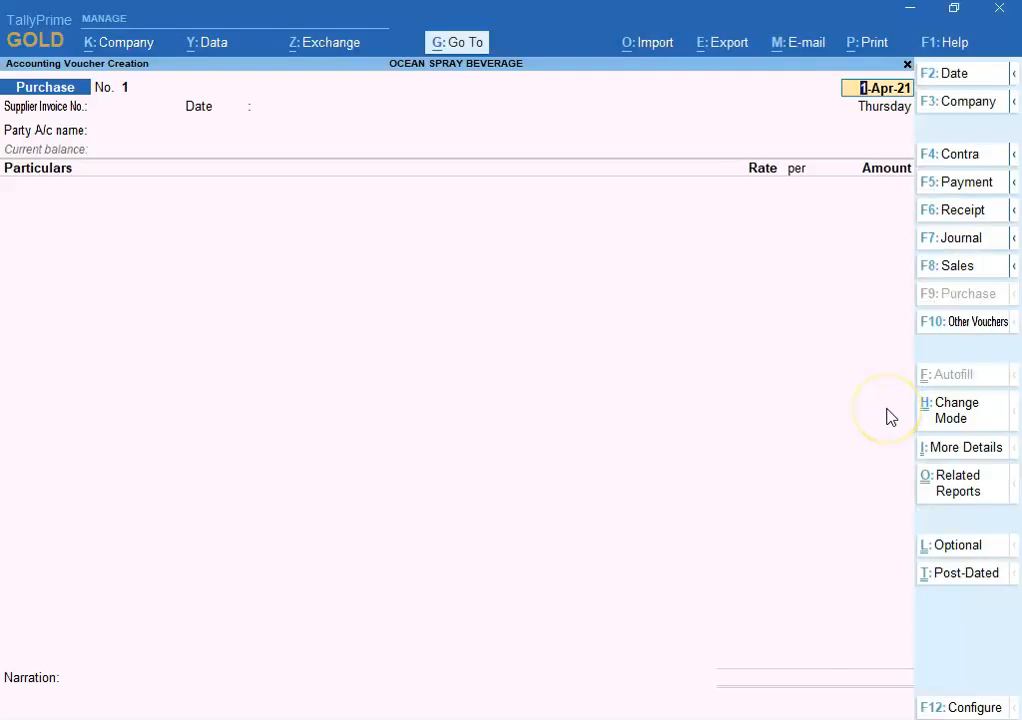
pyautogui.hotkey('alt', 'Tab')
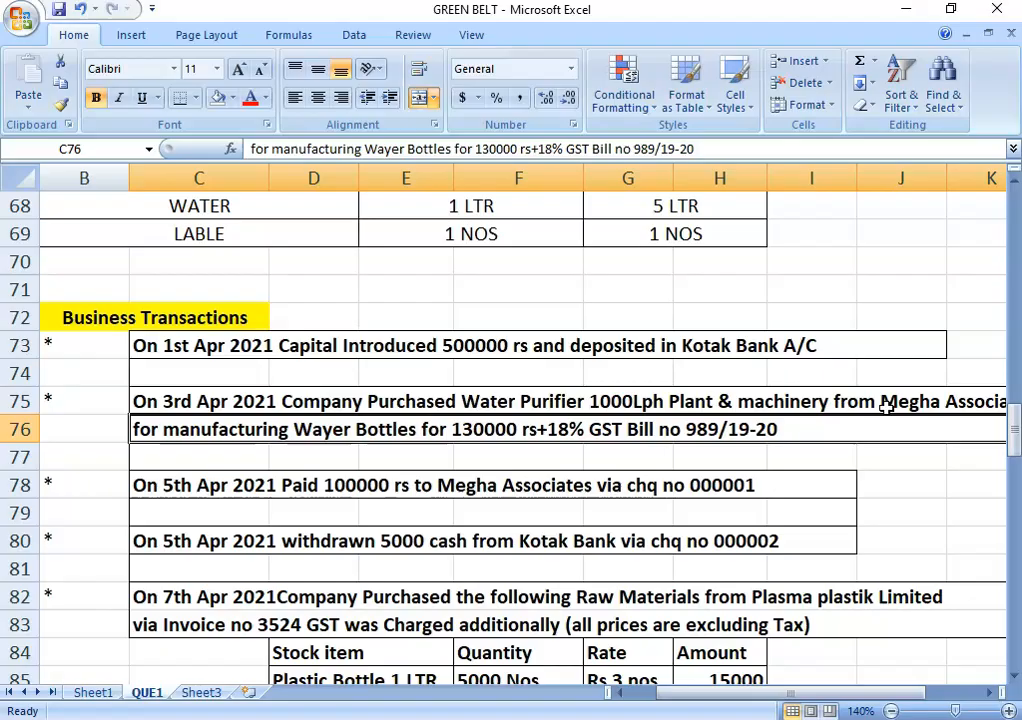
pyautogui.hotkey('alt', 'Tab')
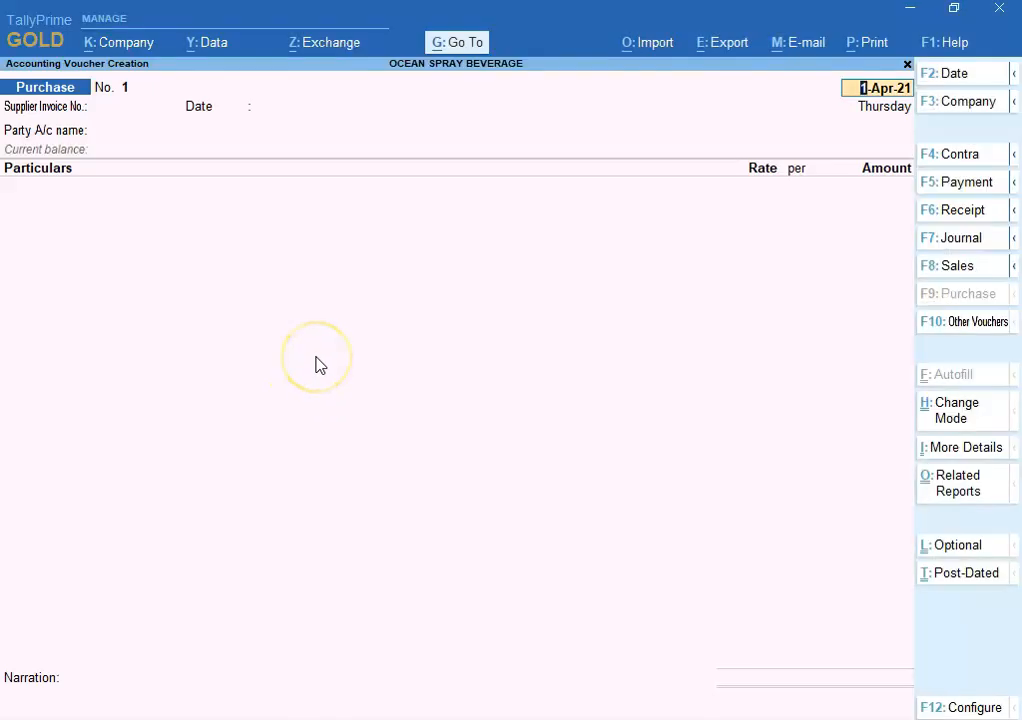
pyautogui.write('3-4')
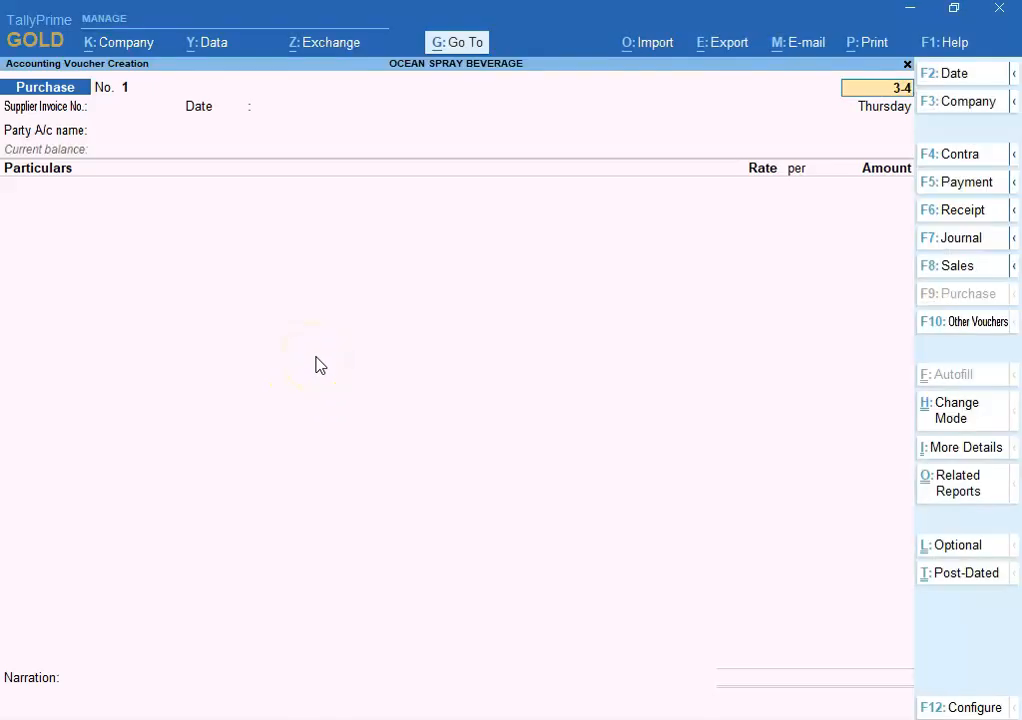
pyautogui.press('Return')
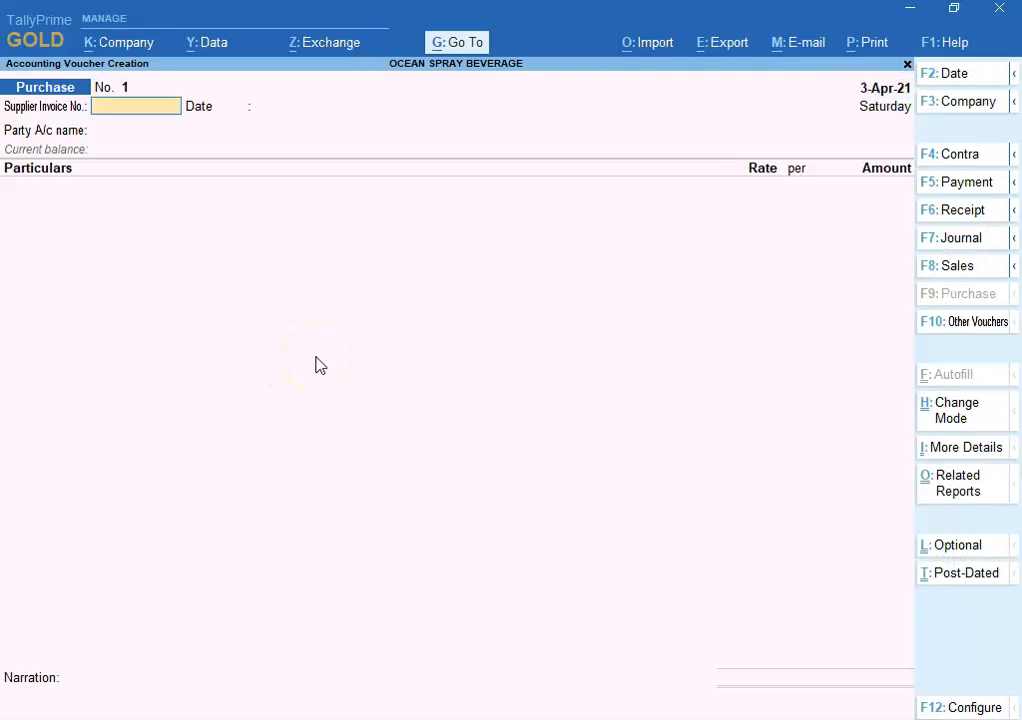
# Step: Turn on Show more configurations in the voucher configuration, review the general options and save the configuration
pyautogui.click(966, 708)
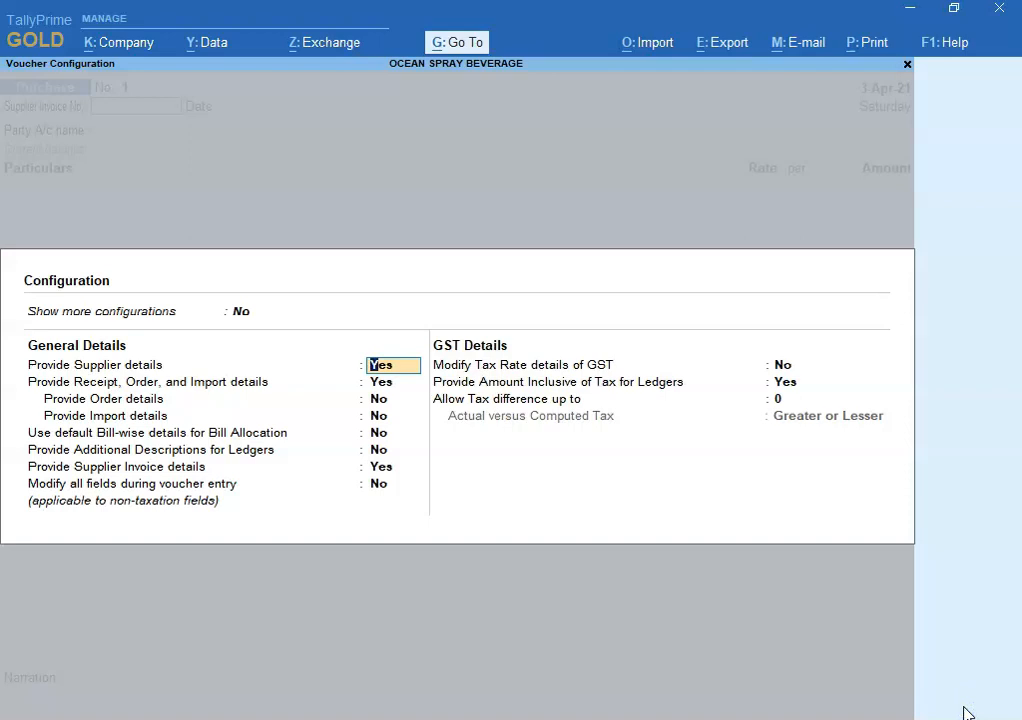
pyautogui.press('Up')
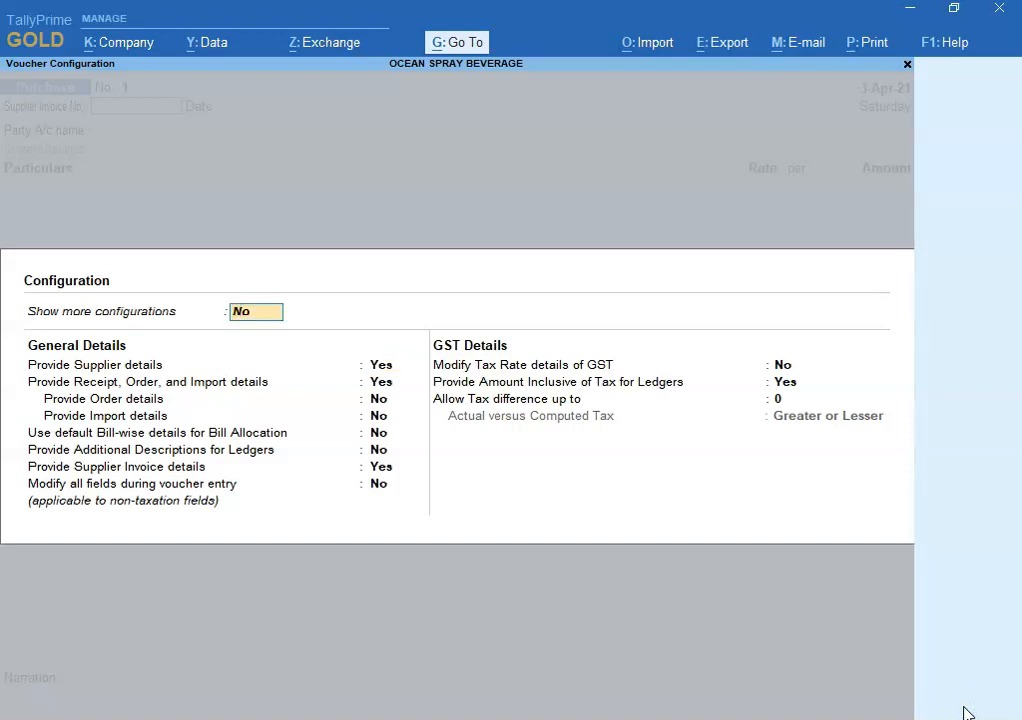
pyautogui.press('y')
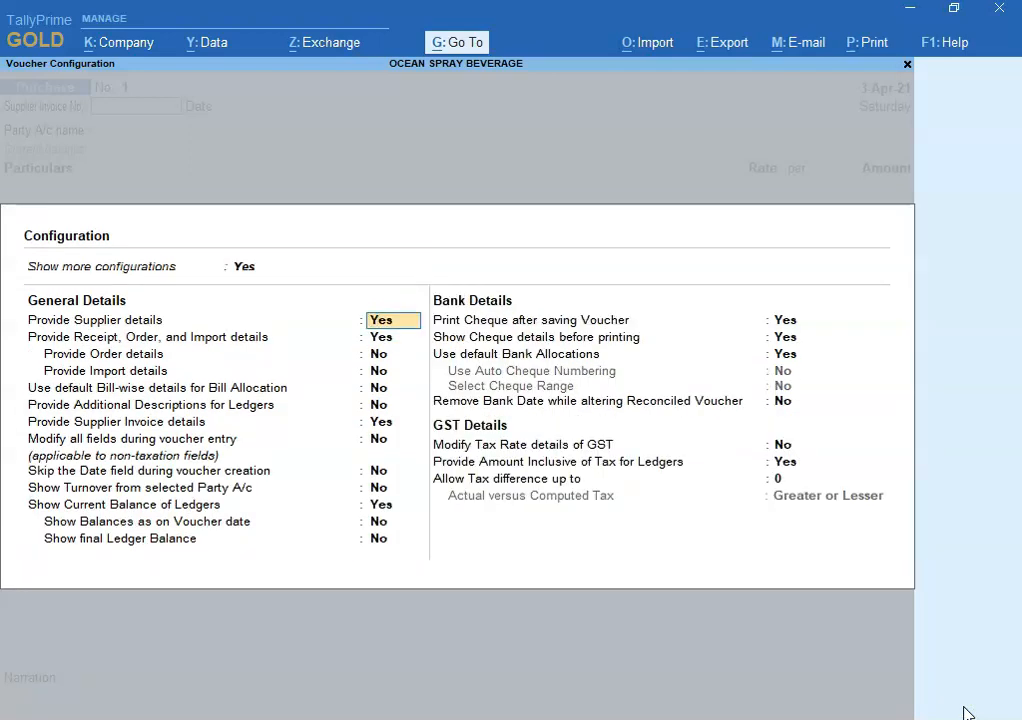
pyautogui.press('Down')
pyautogui.press('Down')
pyautogui.press('Down')
pyautogui.press('Down')
pyautogui.press('Down')
pyautogui.press('Down')
pyautogui.press('Down')
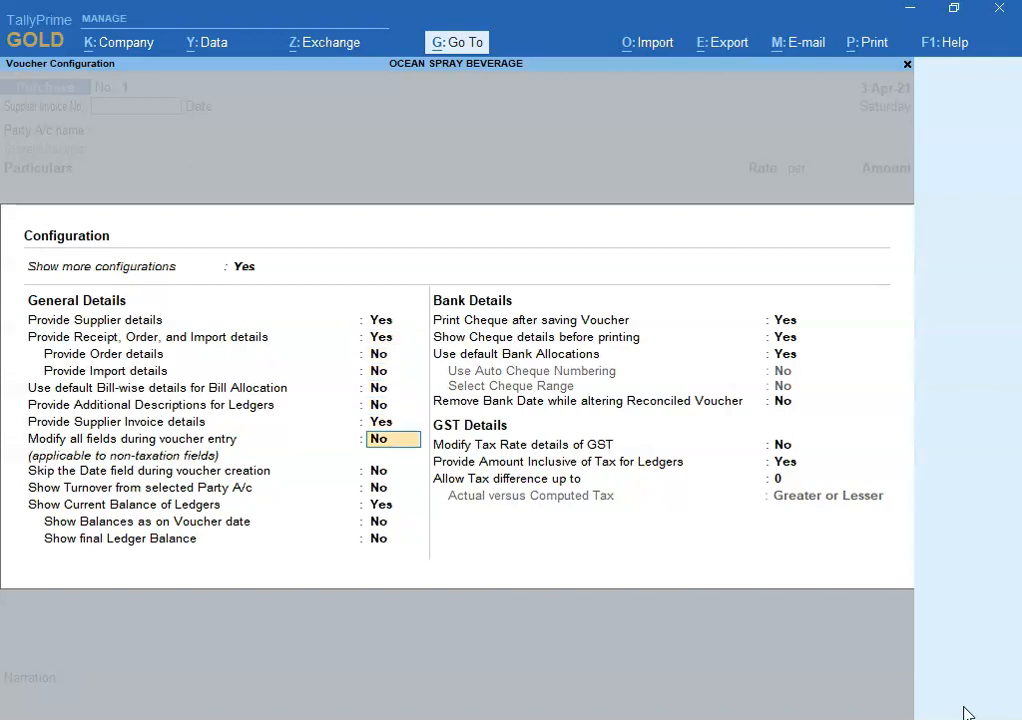
pyautogui.press('Down')
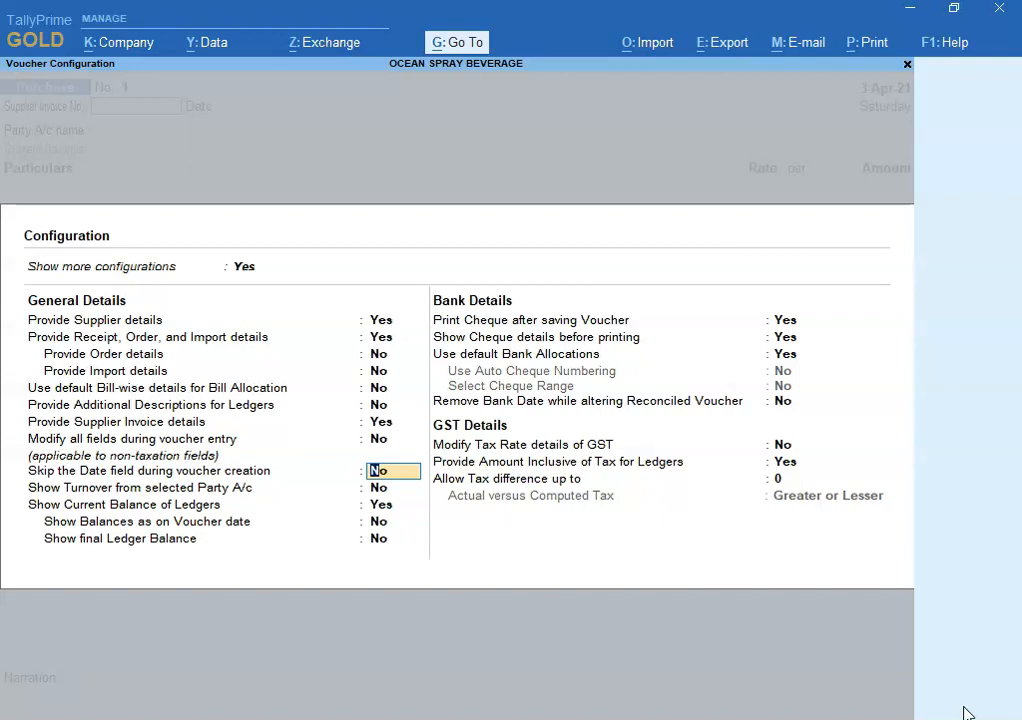
pyautogui.hotkey('ctrl', 'a')
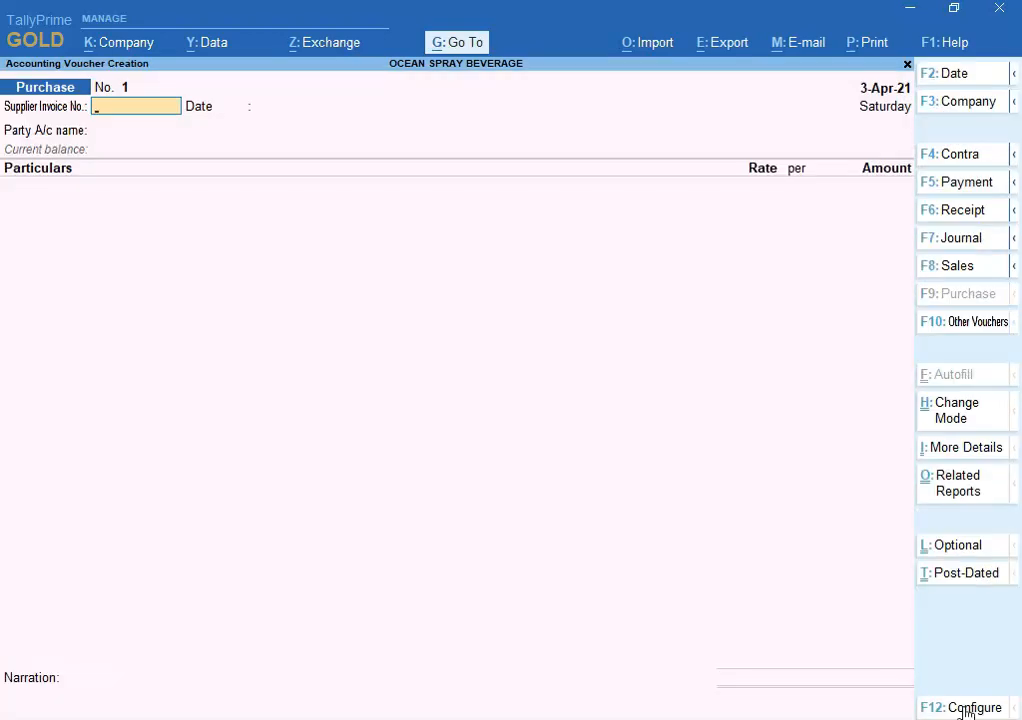
# Step: Copy bill number 989/19-20 from the Excel entry into the supplier invoice number and accept 3-Apr-21 as the invoice date
pyautogui.press('BackSpace')
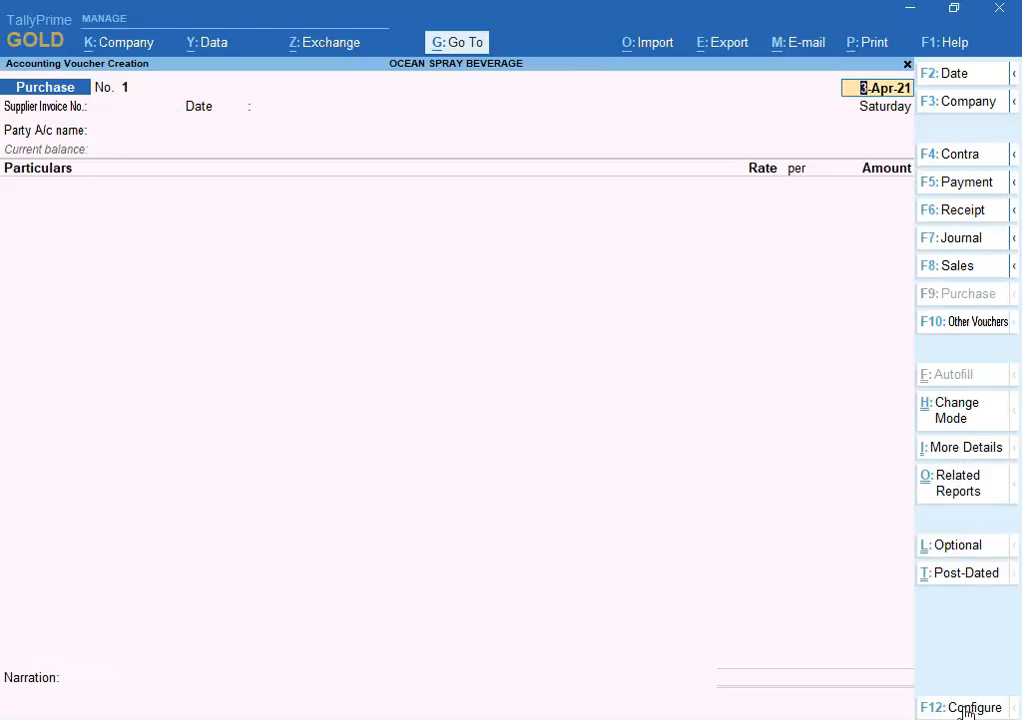
pyautogui.press('Return')
pyautogui.hotkey('alt', 'Tab')
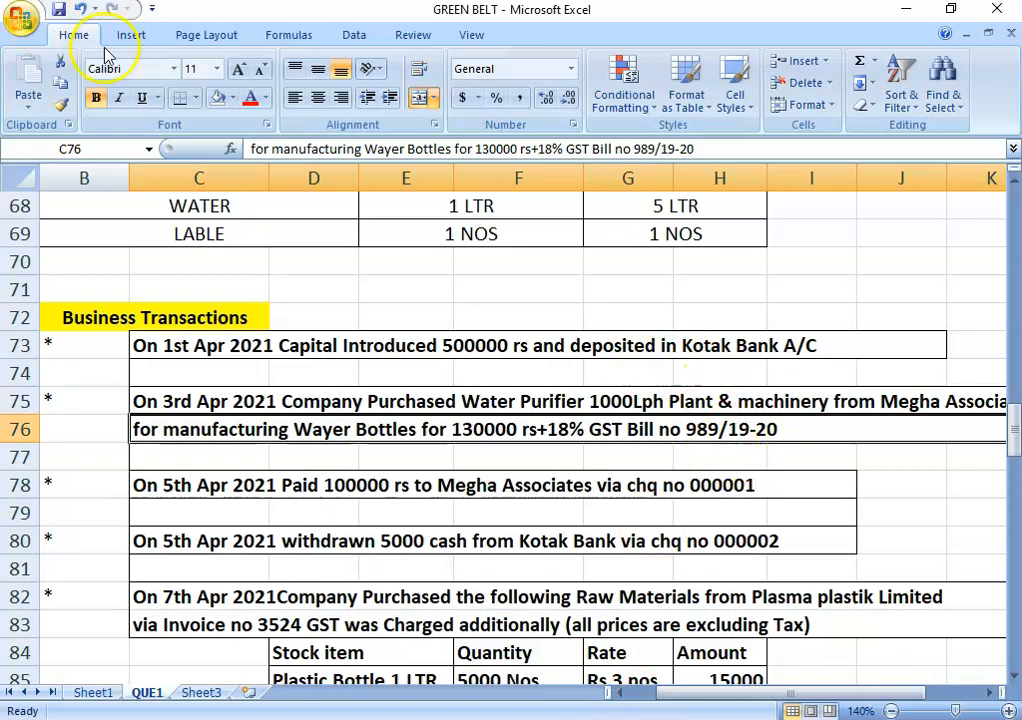
pyautogui.moveTo(698, 148); pyautogui.dragTo(634, 150)
pyautogui.hotkey('ctrl', 'c')
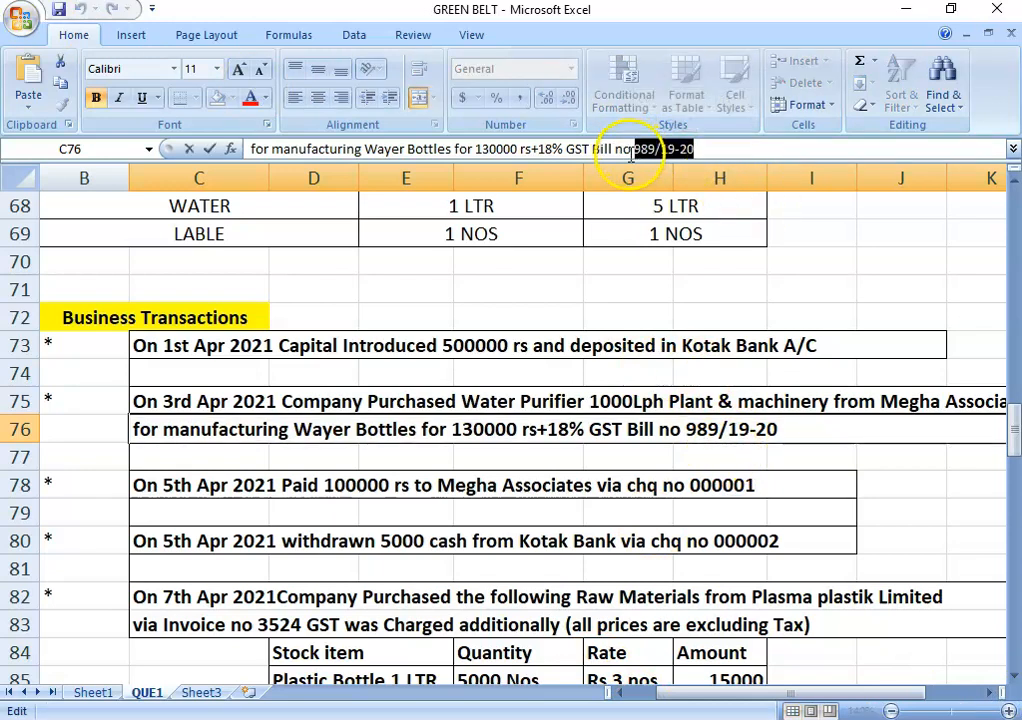
pyautogui.hotkey('alt', 'Tab')
pyautogui.hotkey('ctrl', 'v')
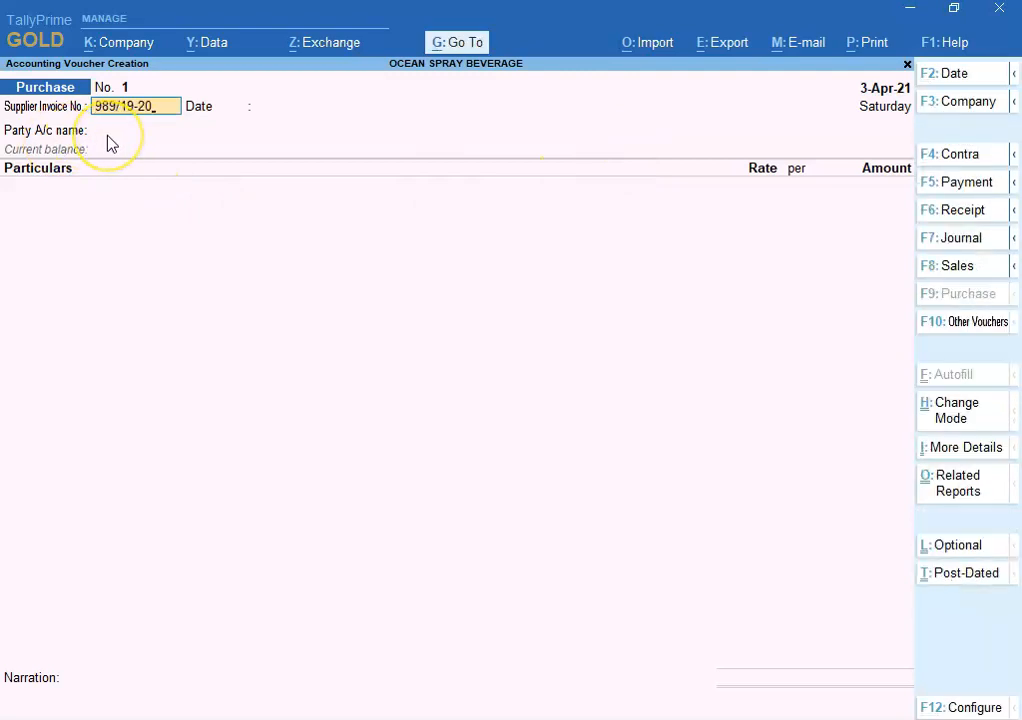
pyautogui.press('Return')
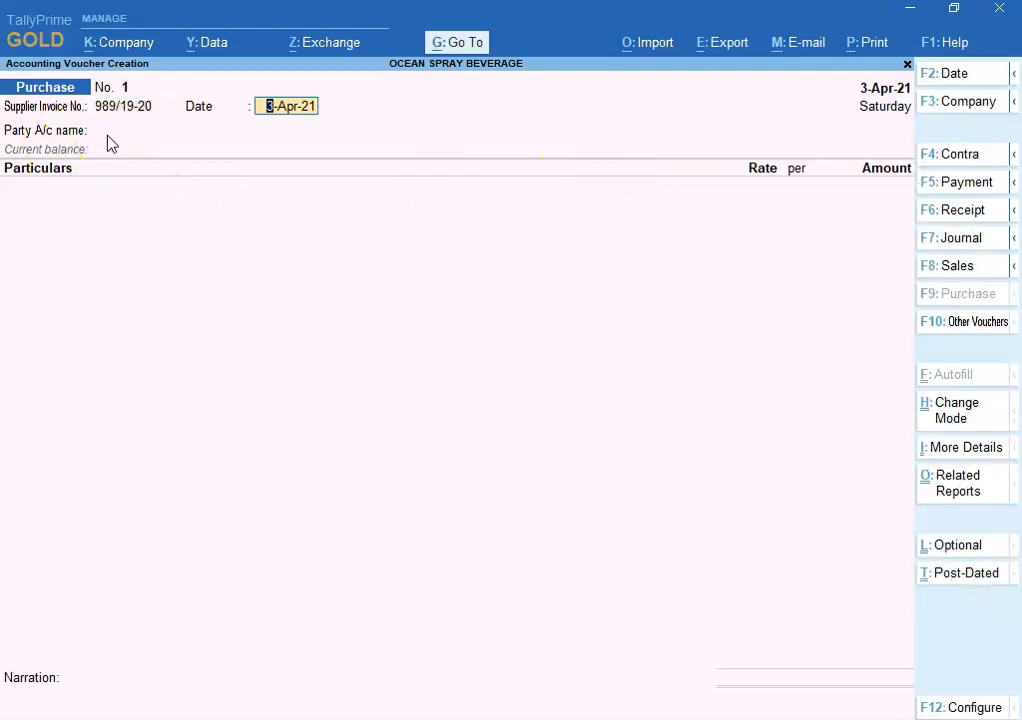
pyautogui.press('Return')
# Step: Choose Megha Associates as the party account and accept its receipt and party details without changes
pyautogui.hotkey('alt', 'Tab')
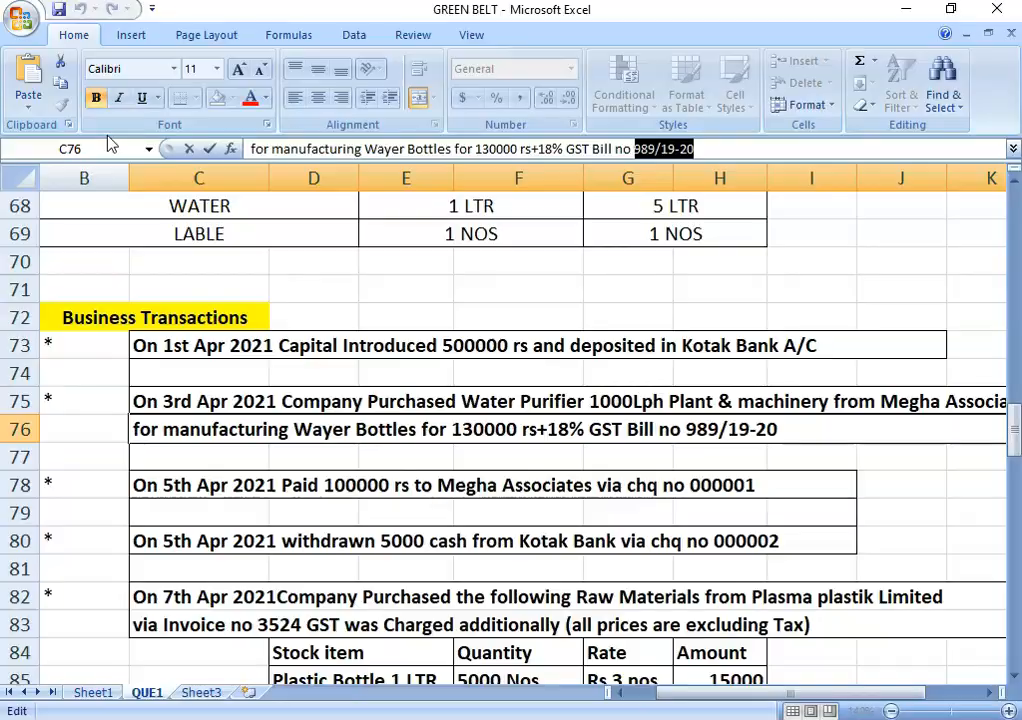
pyautogui.hotkey('alt', 'Tab')
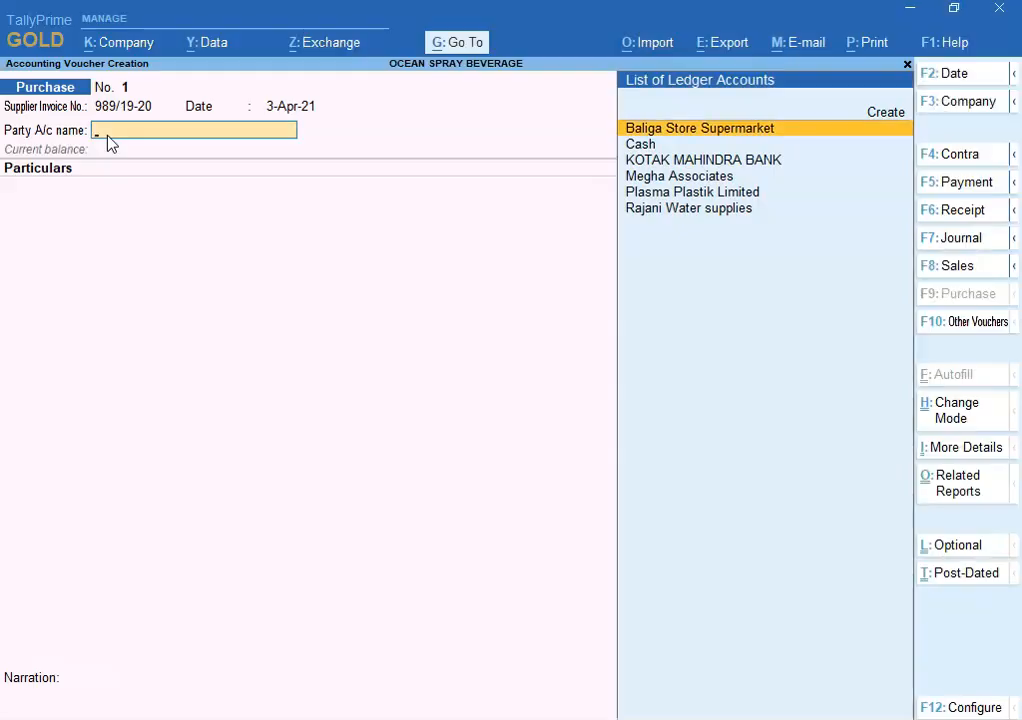
pyautogui.press('Down')
pyautogui.press('Down')
pyautogui.press('Down')
pyautogui.press('Return')
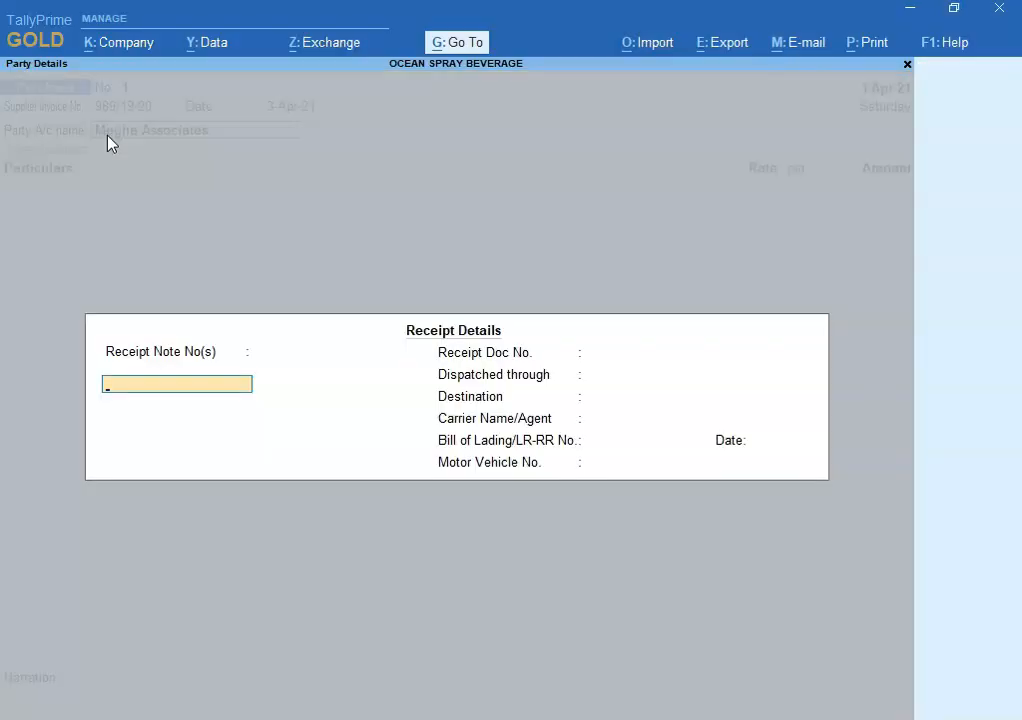
pyautogui.press('ctrl')
pyautogui.hotkey('ctrl', 'a')
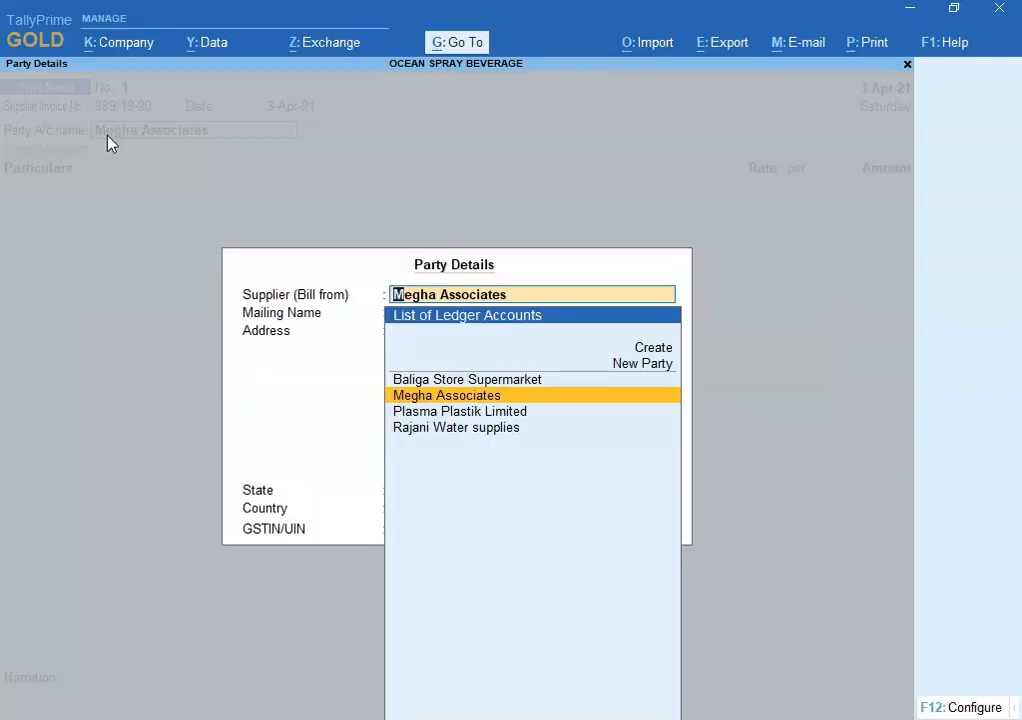
pyautogui.press('Return')
pyautogui.press('Return')
pyautogui.press('Return')
pyautogui.press('Return')
pyautogui.press('Return')
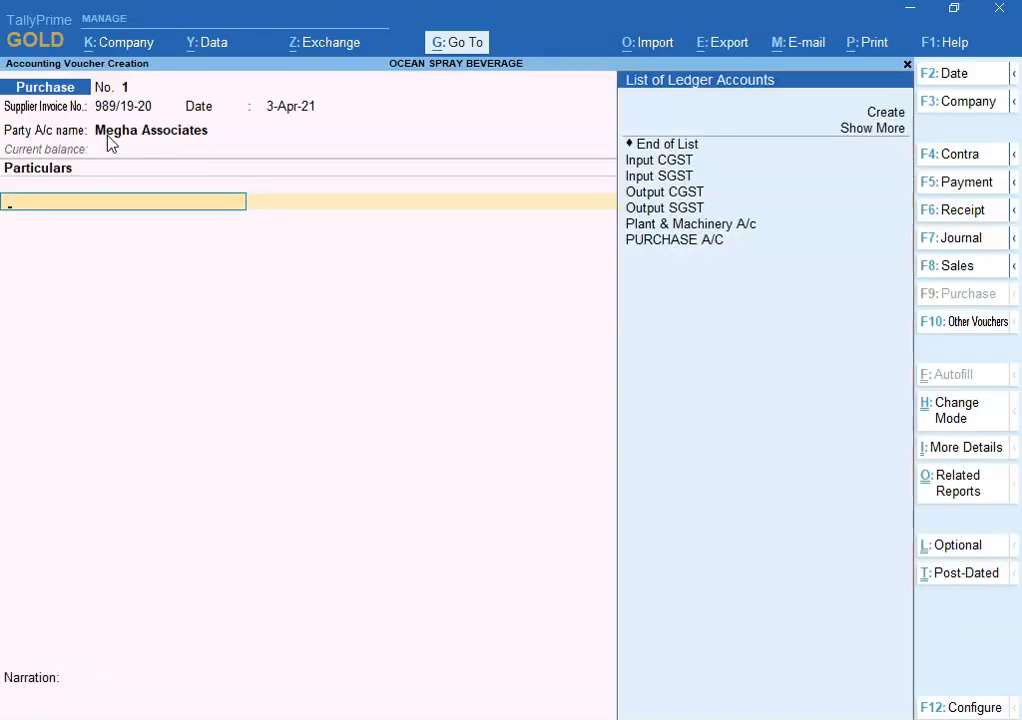
# Step: Select Plant & Machinery A/c as the particulars and leave the GST-inclusive amount blank after checking the Excel entry
pyautogui.press('Down')
pyautogui.press('Down')
pyautogui.press('Down')
pyautogui.press('Down')
pyautogui.press('Down')
pyautogui.press('Return')
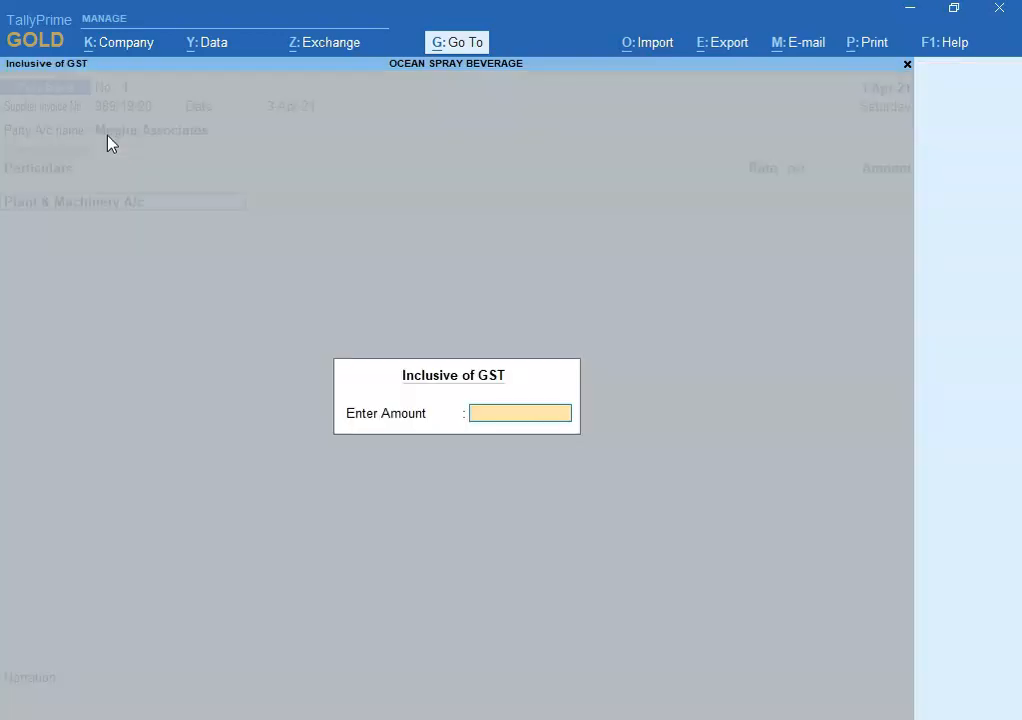
pyautogui.hotkey('alt', 'Tab')
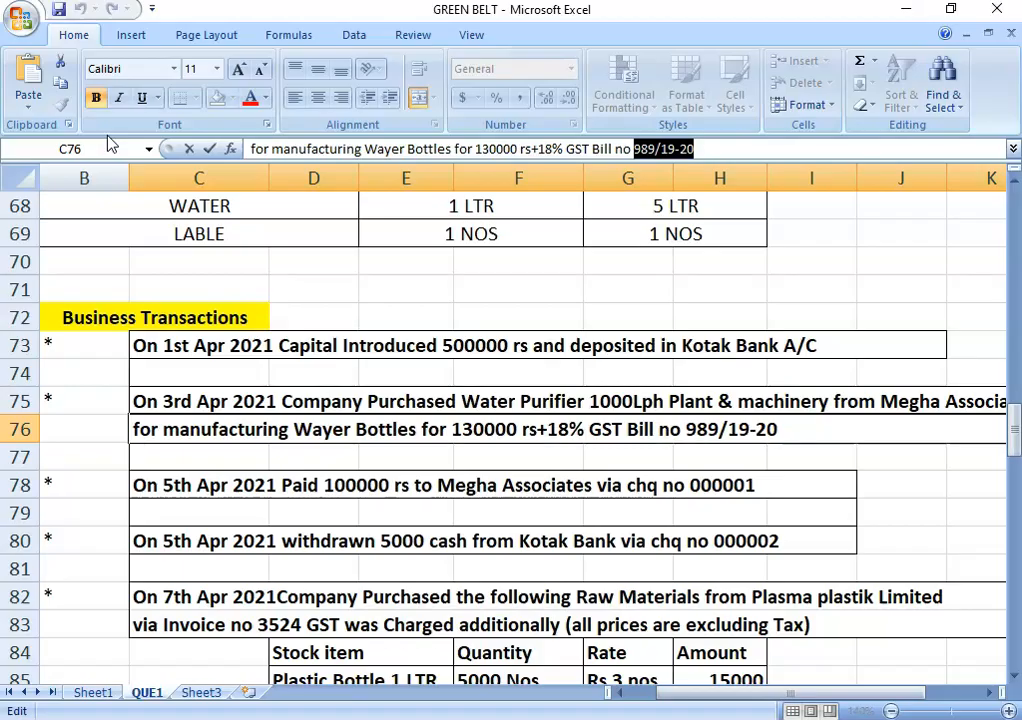
pyautogui.hotkey('alt', 'Tab')
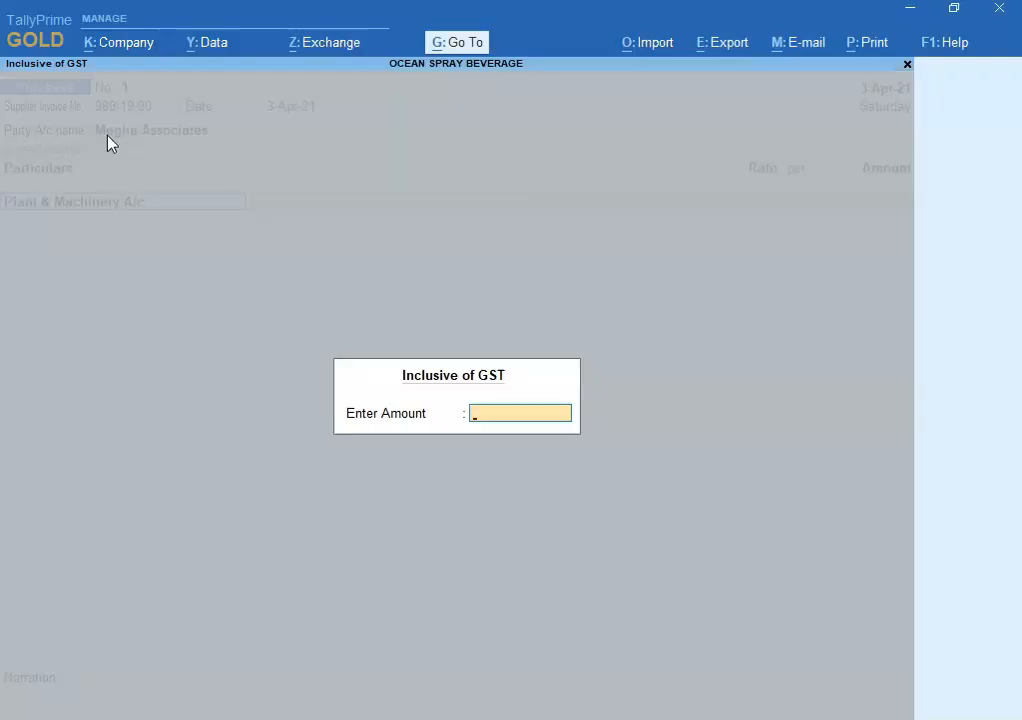
pyautogui.press('Escape')
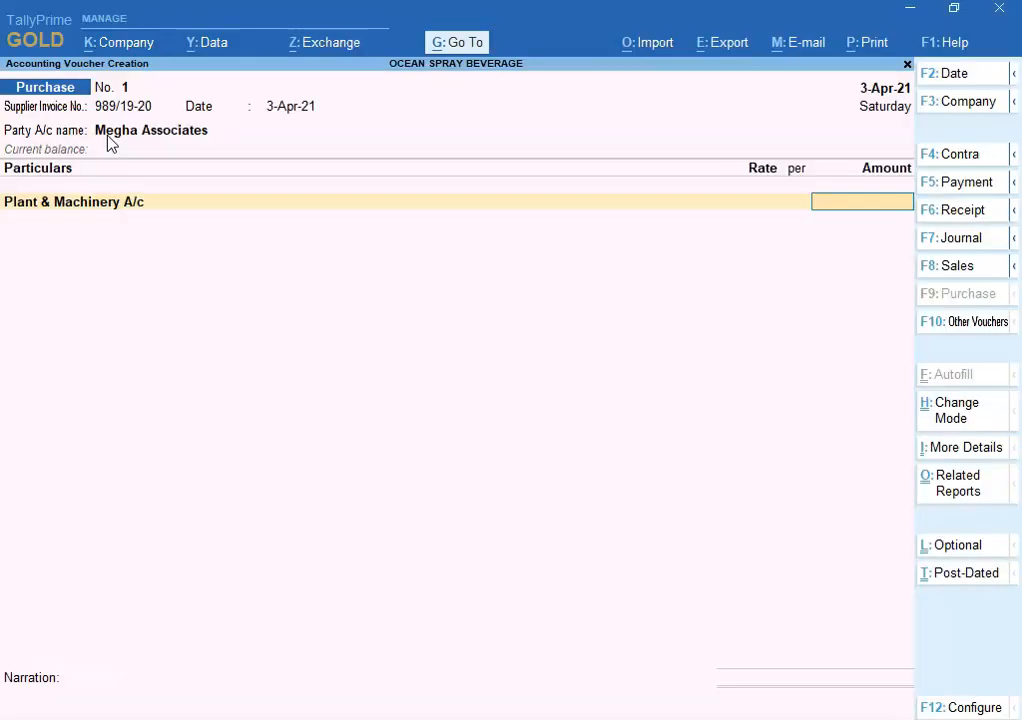
# Step: Enter 130000 as the Plant & Machinery A/c amount and add the Input CGST ledger with its automatically calculated amount
pyautogui.write('130000')
pyautogui.press('Return')
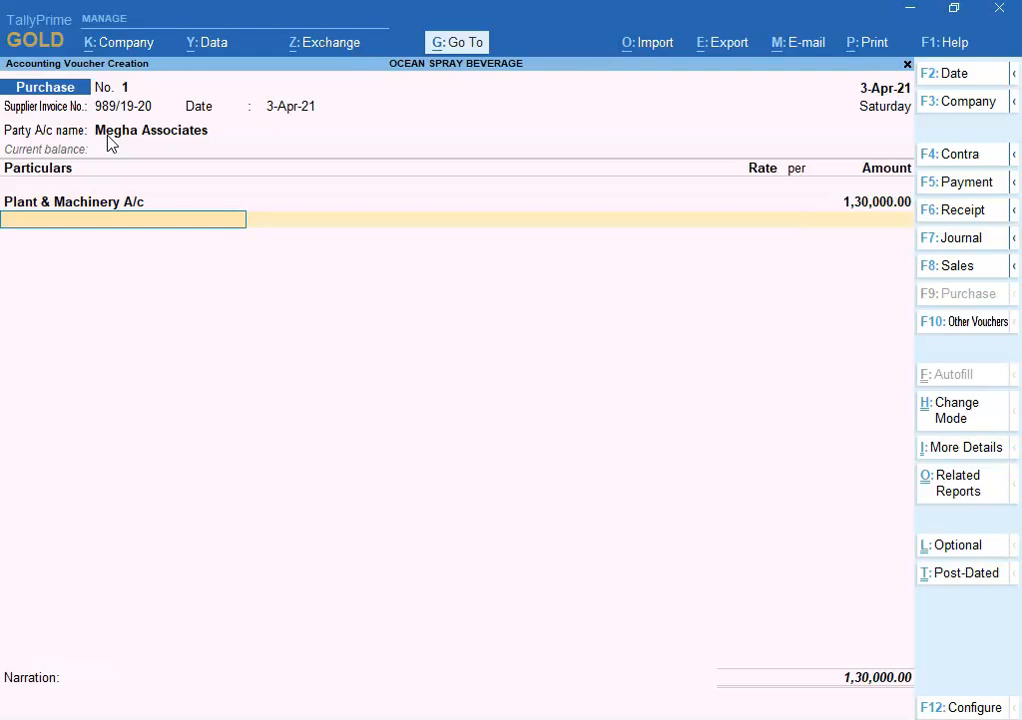
pyautogui.write('CG')
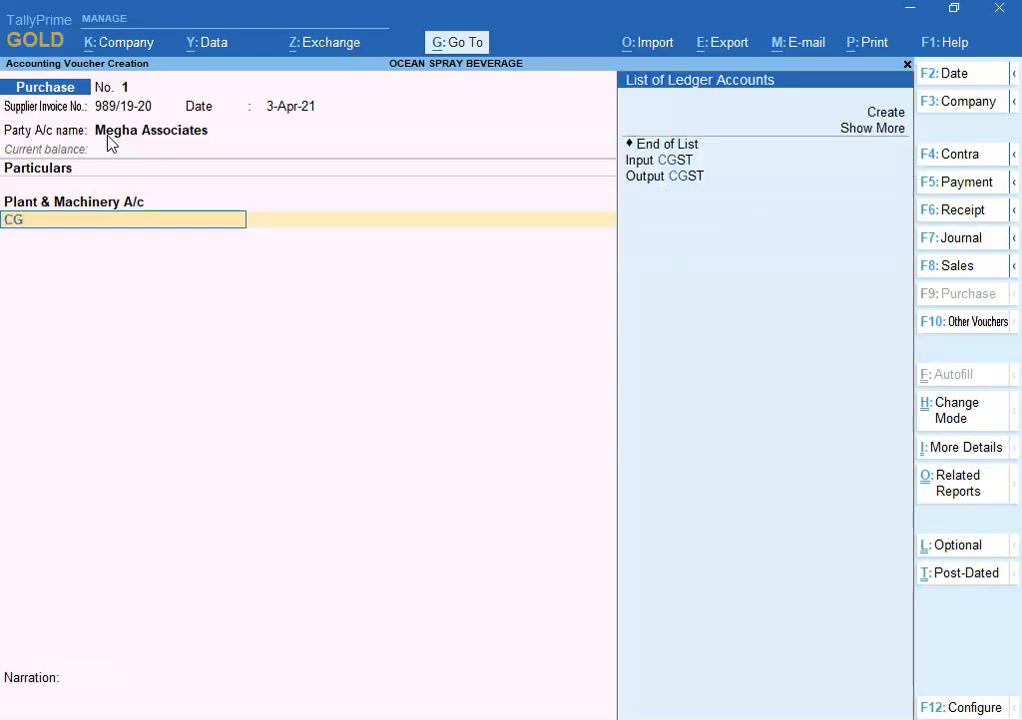
pyautogui.press('Down')
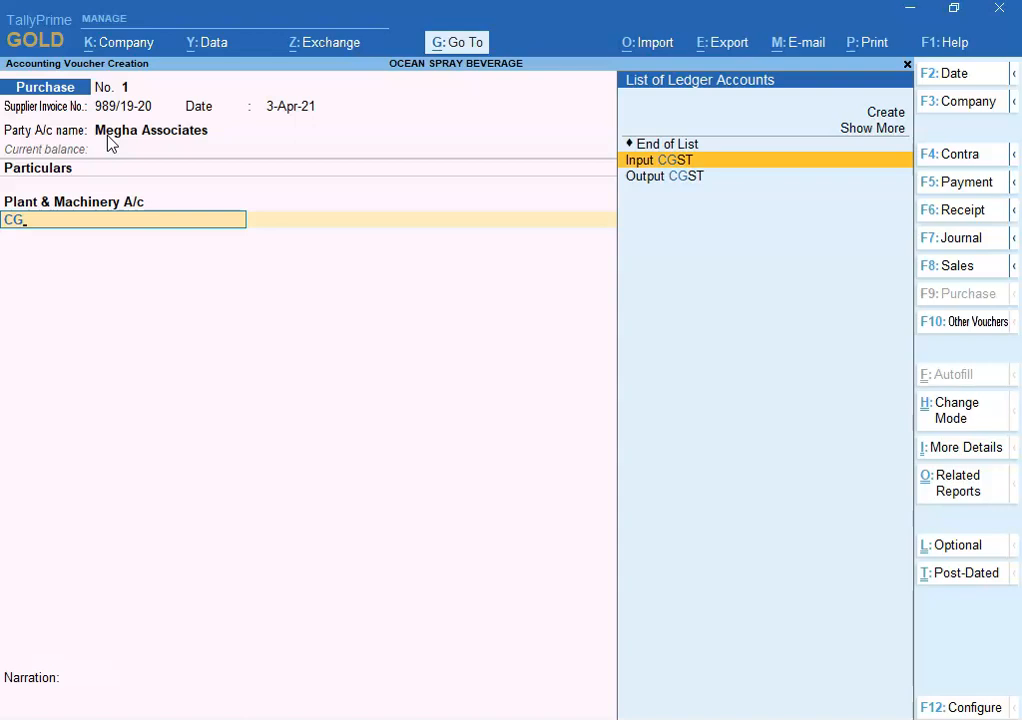
pyautogui.press('Return')
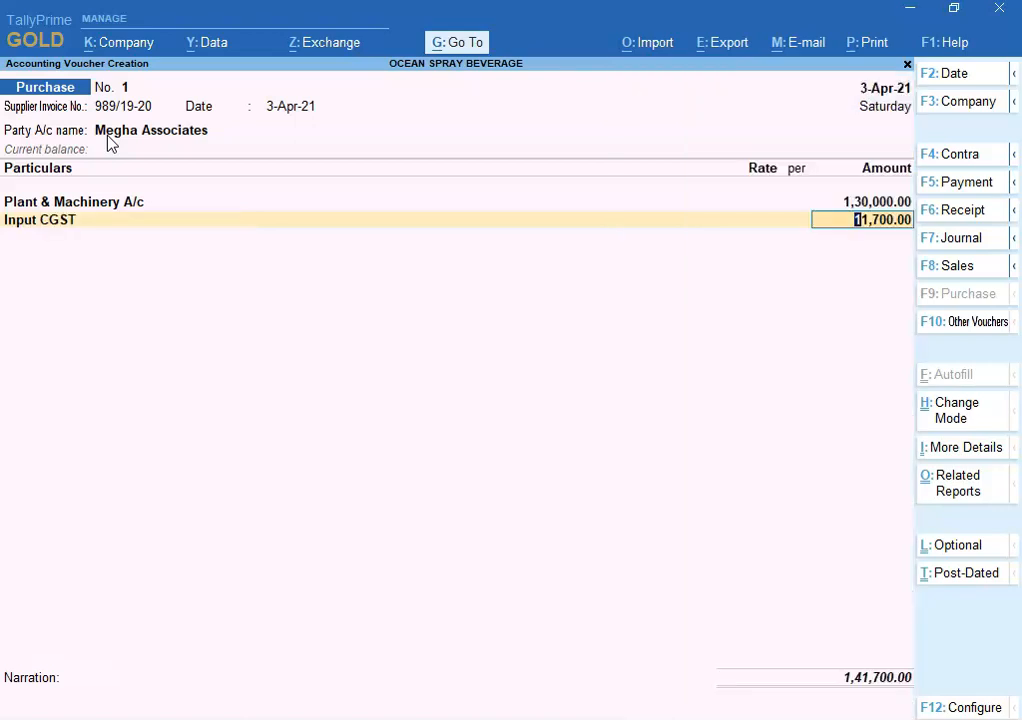
pyautogui.press('Return')
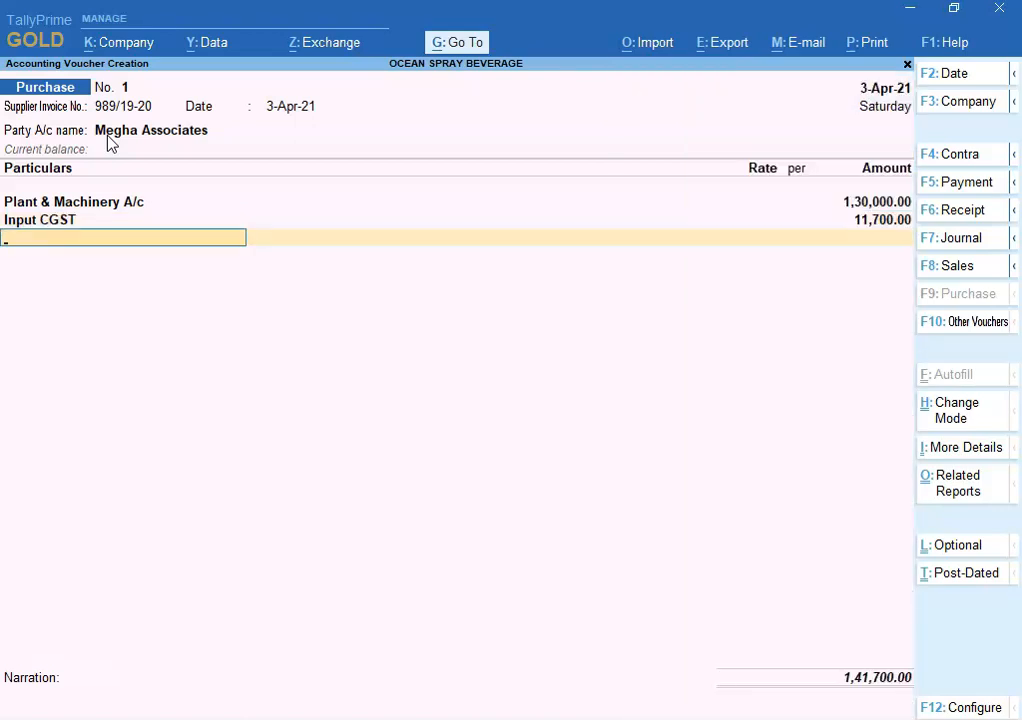
# Step: Add the Input SGST ledger to the purchase voucher with its automatically calculated amount
pyautogui.write('SG')
pyautogui.press('Down')
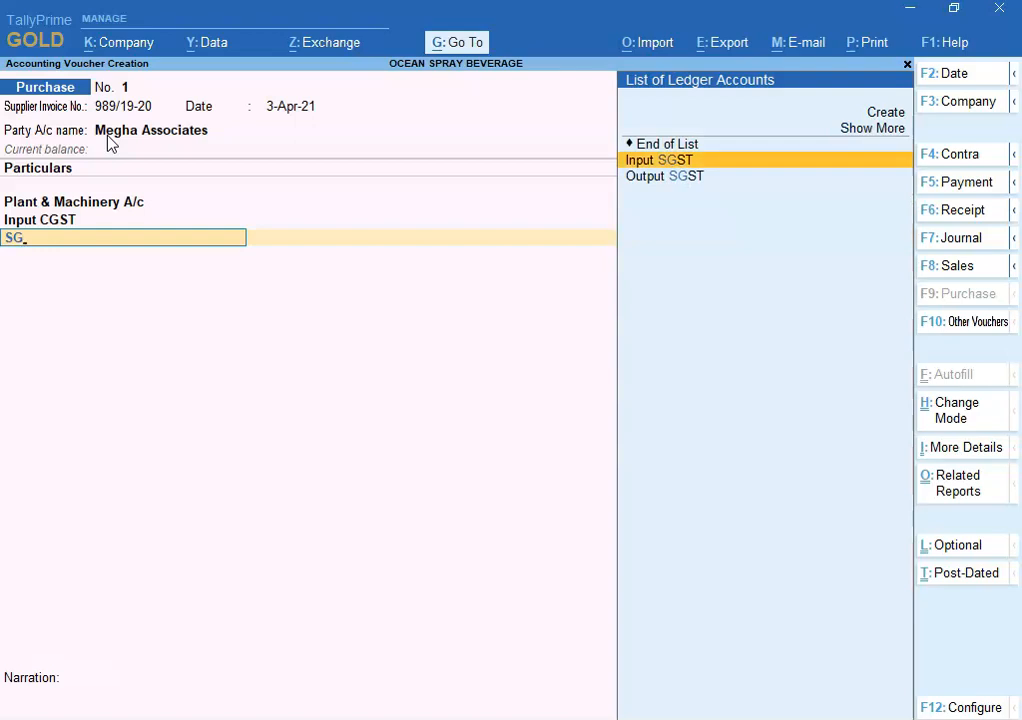
pyautogui.press('Return')
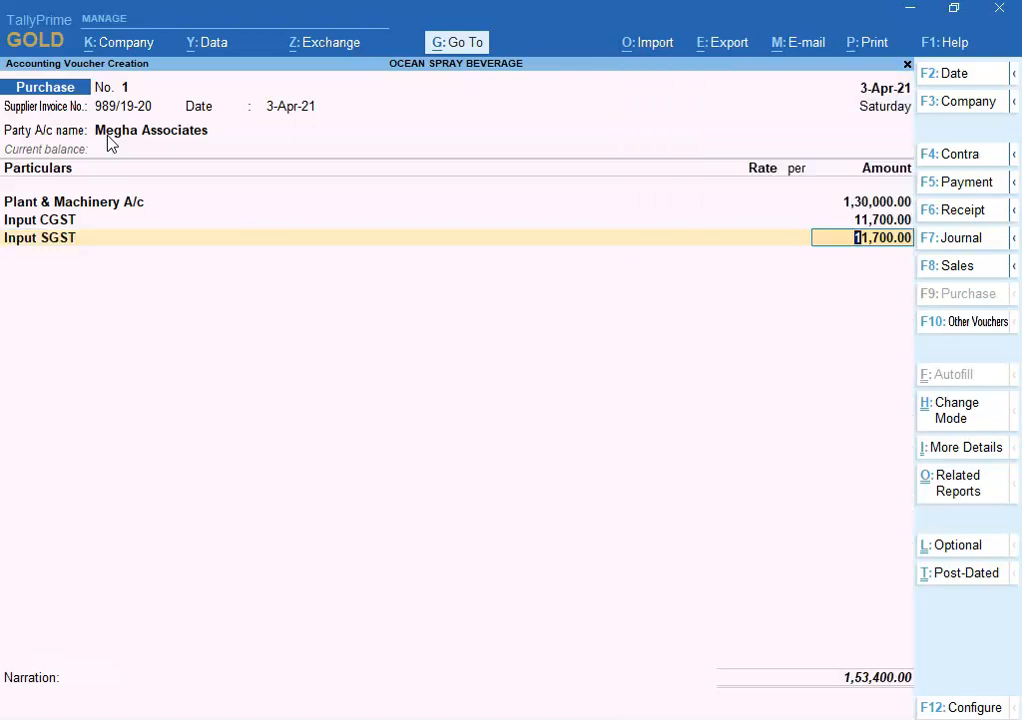
pyautogui.press('Return')
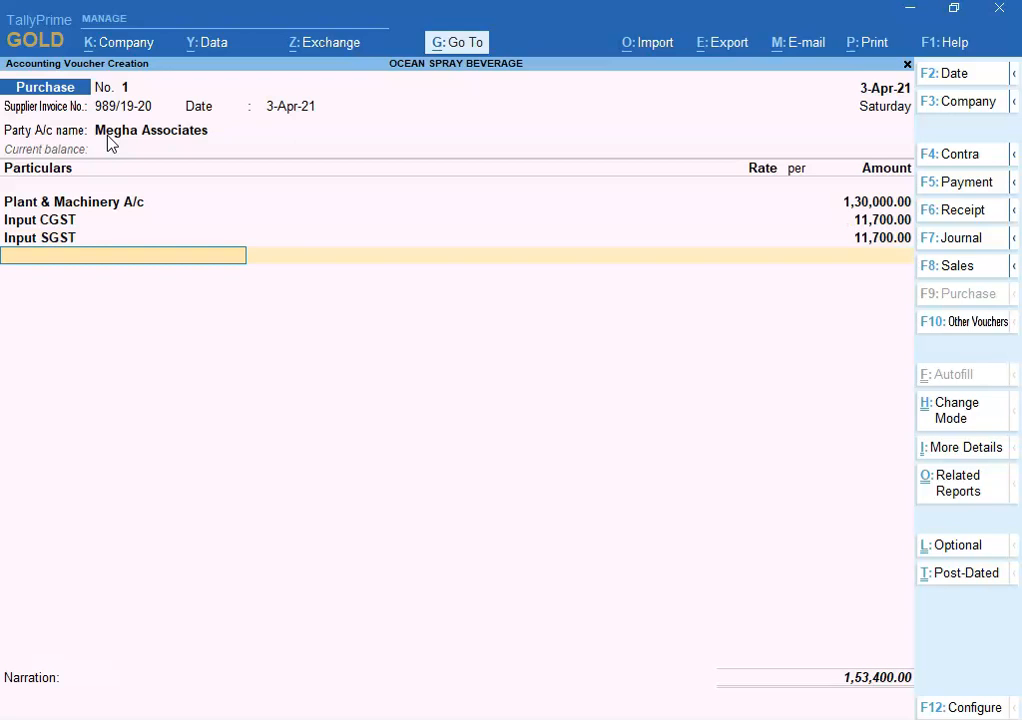
# Step: Allocate the full bill for Megha Associates as a New Ref under the supplier invoice number and save the purchase voucher
pyautogui.press('Return')
pyautogui.press('Return')
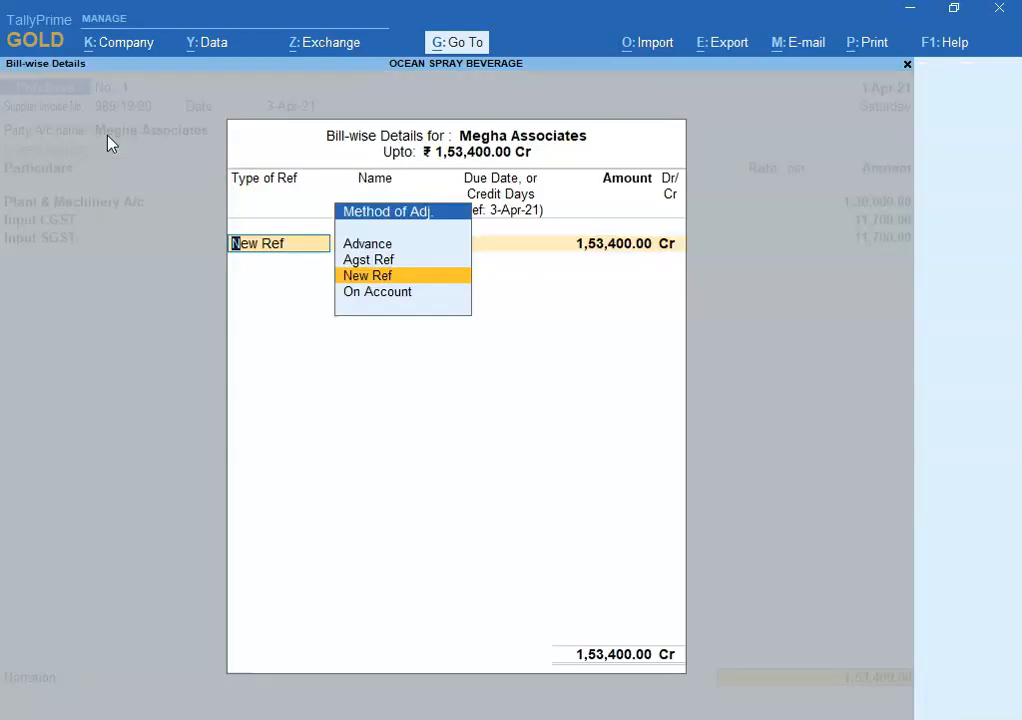
pyautogui.press('Return')
pyautogui.press('Return')
pyautogui.press('Return')
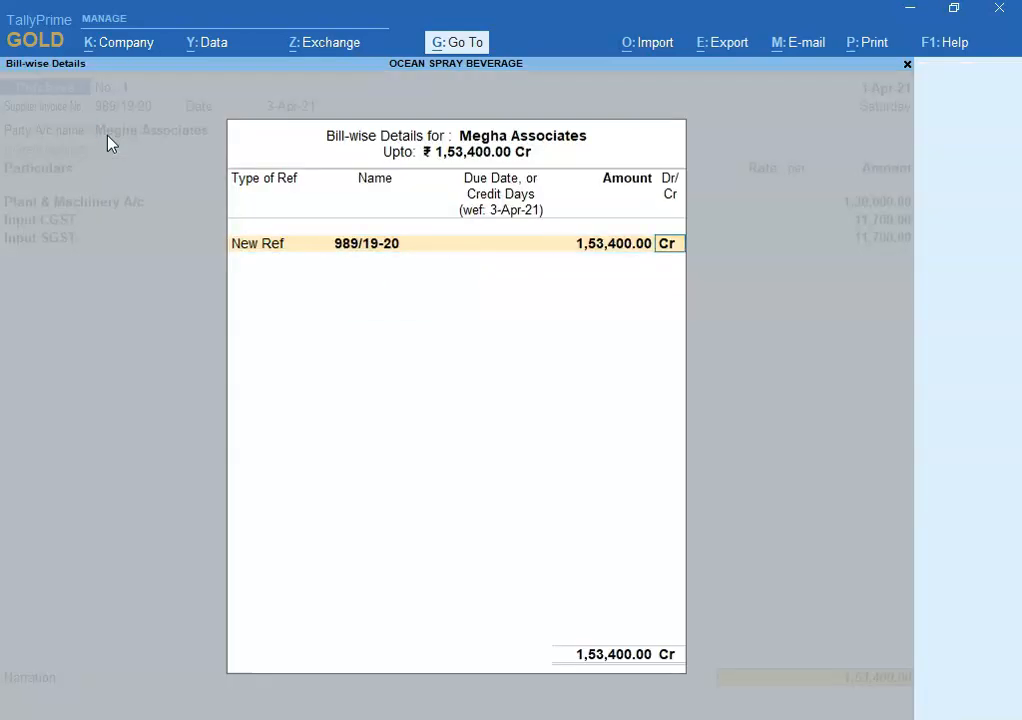
pyautogui.press('Return')
pyautogui.press('Return')
pyautogui.press('Return')
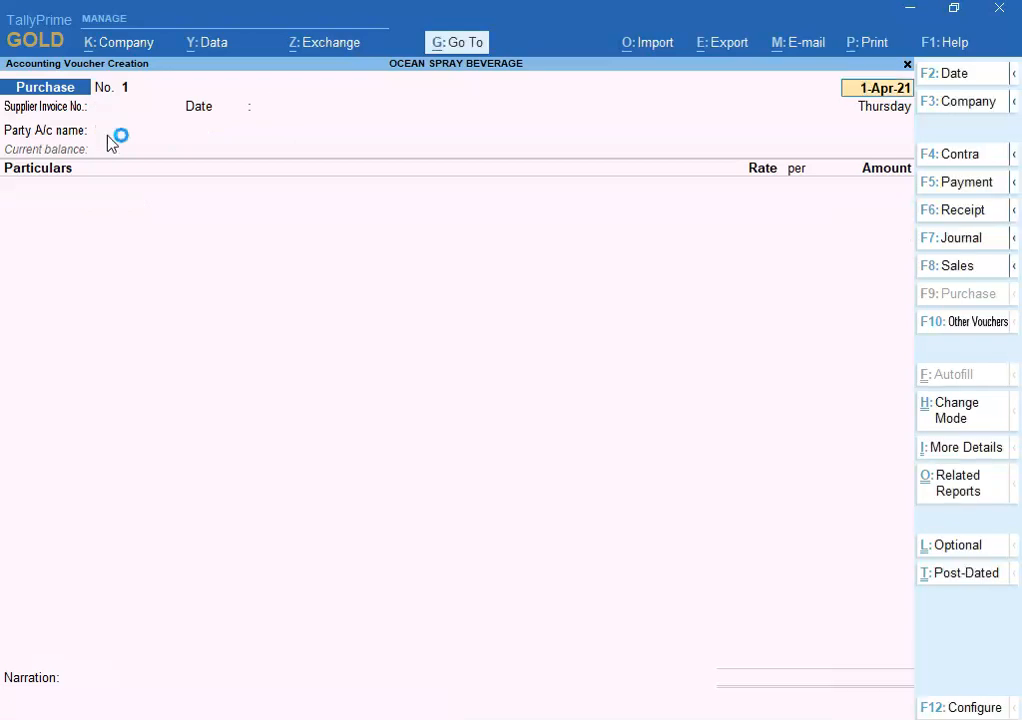
# Step: Leave voucher entry and open the Balance Sheet to examine its liabilities and its fixed and current assets
pyautogui.press('Escape')
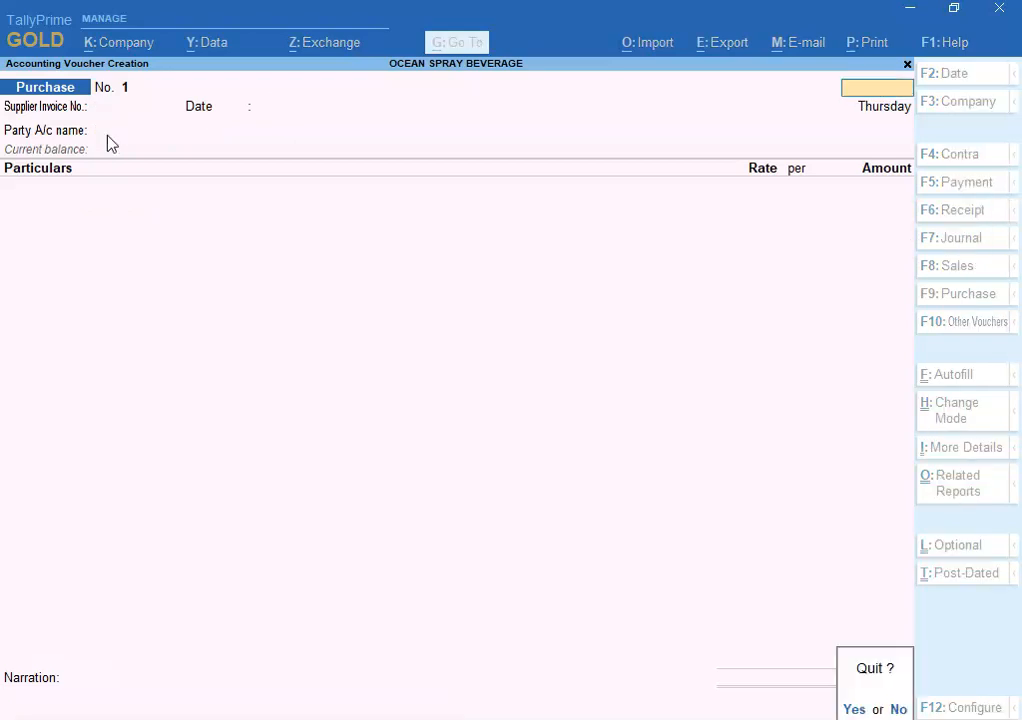
pyautogui.press('Return')
pyautogui.press('Down')
pyautogui.press('Down')
pyautogui.press('Down')
pyautogui.press('Down')
pyautogui.press('Return')
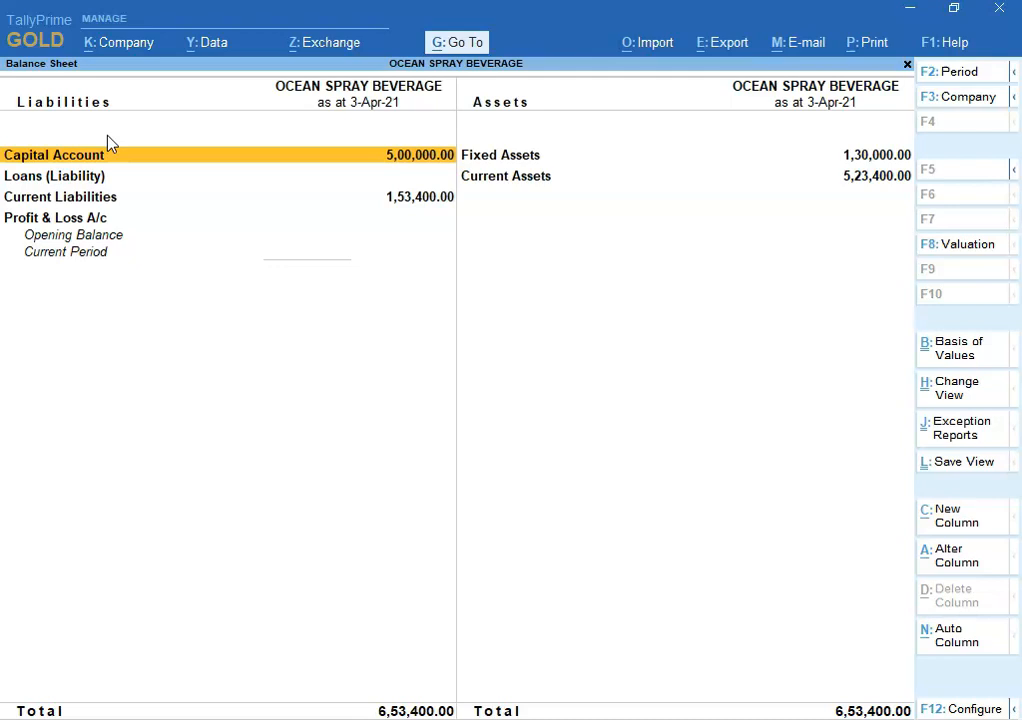
pyautogui.press('Down')
pyautogui.press('Down')
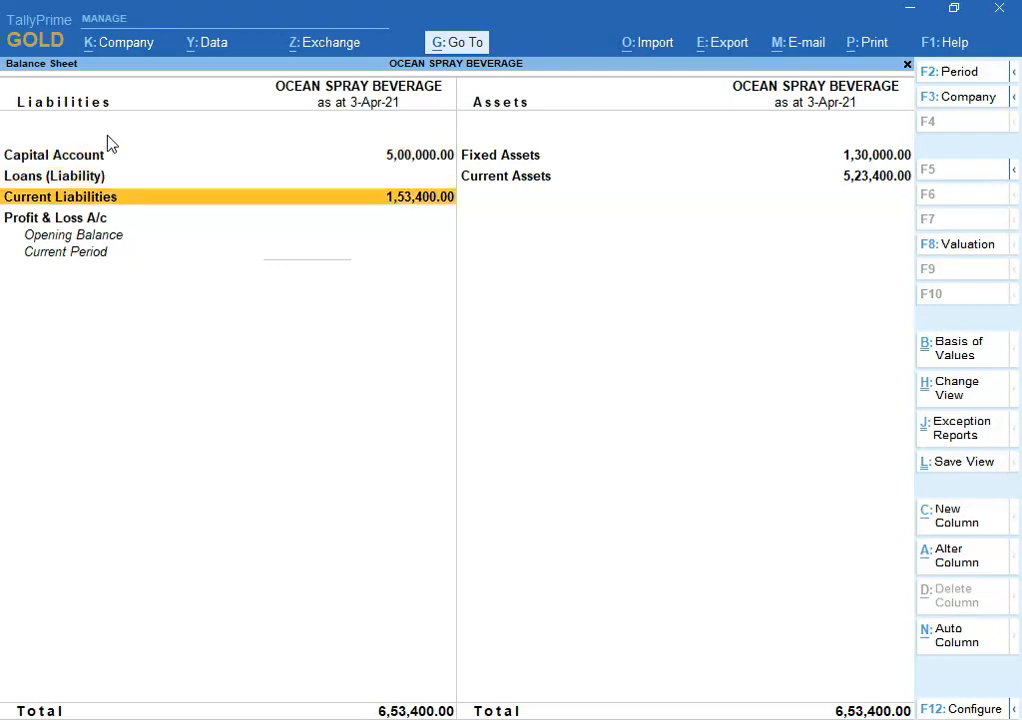
pyautogui.press('Up')
pyautogui.press('Right')
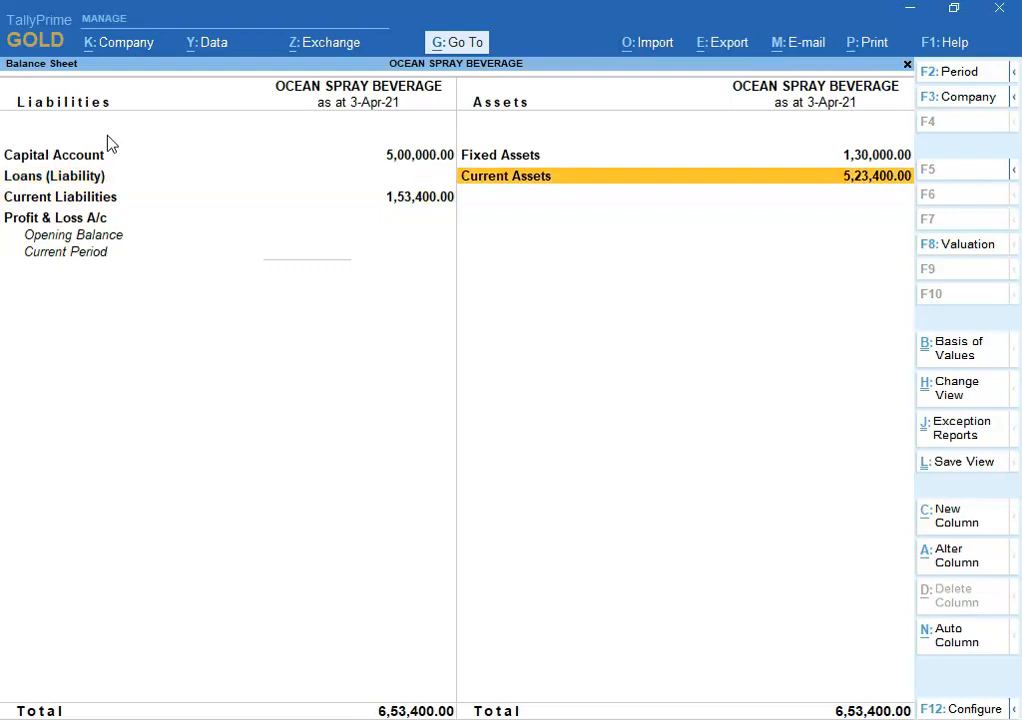
pyautogui.press('Up')
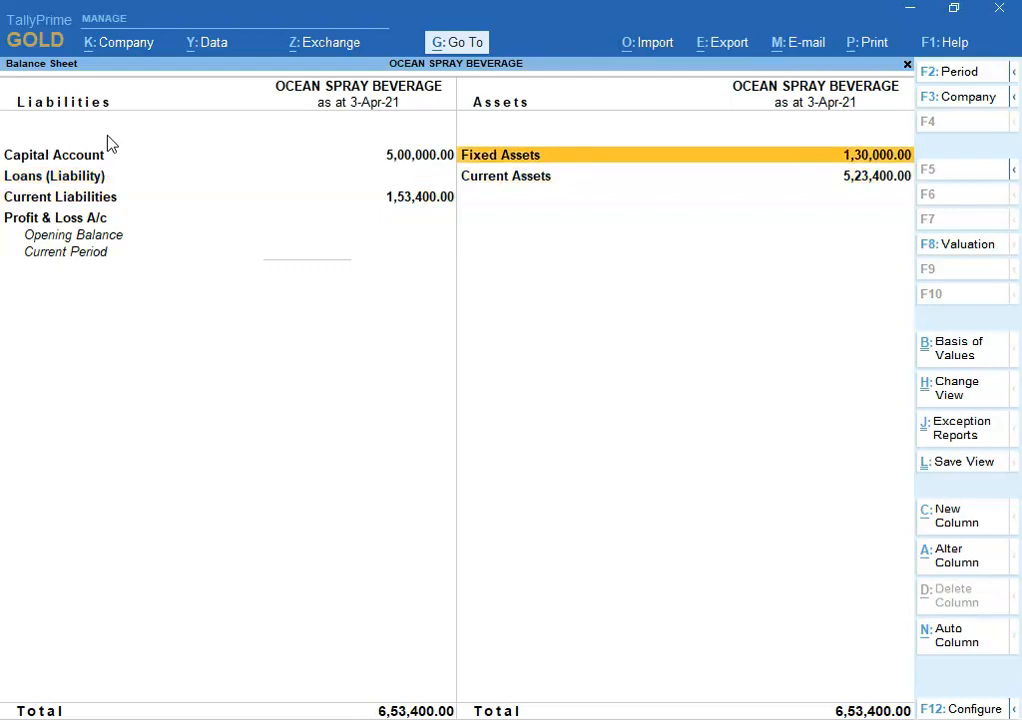
# Step: Drill down from Current Liabilities through Sundry Creditors to the April entries of Megha Associates, then leave the Balance Sheet
pyautogui.press('Left')
pyautogui.press('Down')
pyautogui.press('Down')
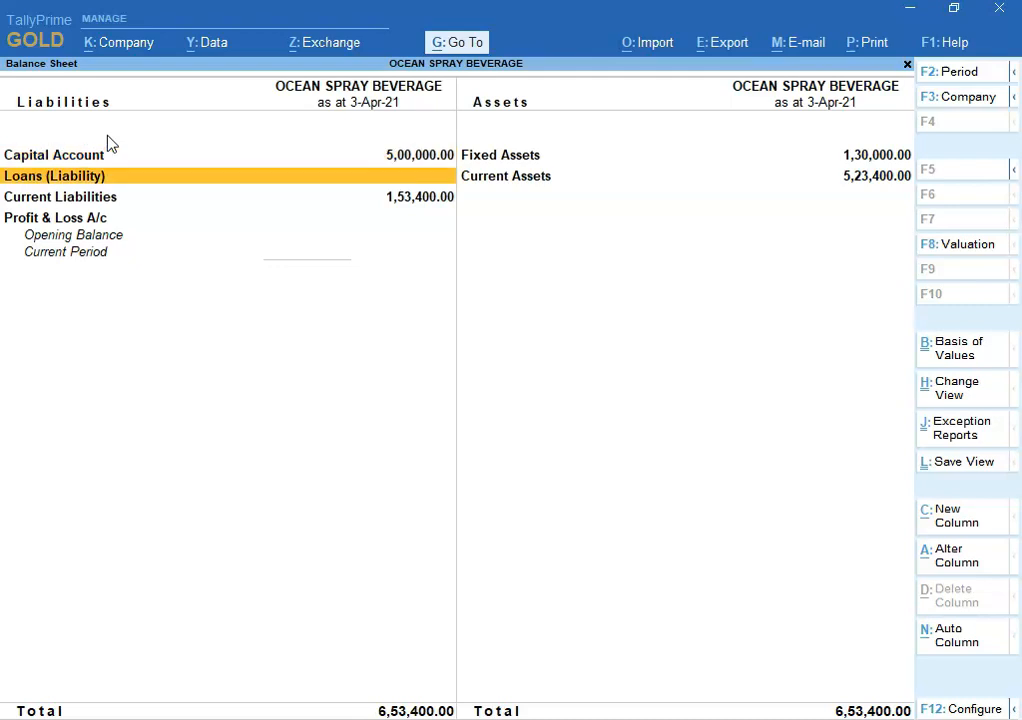
pyautogui.press('Return')
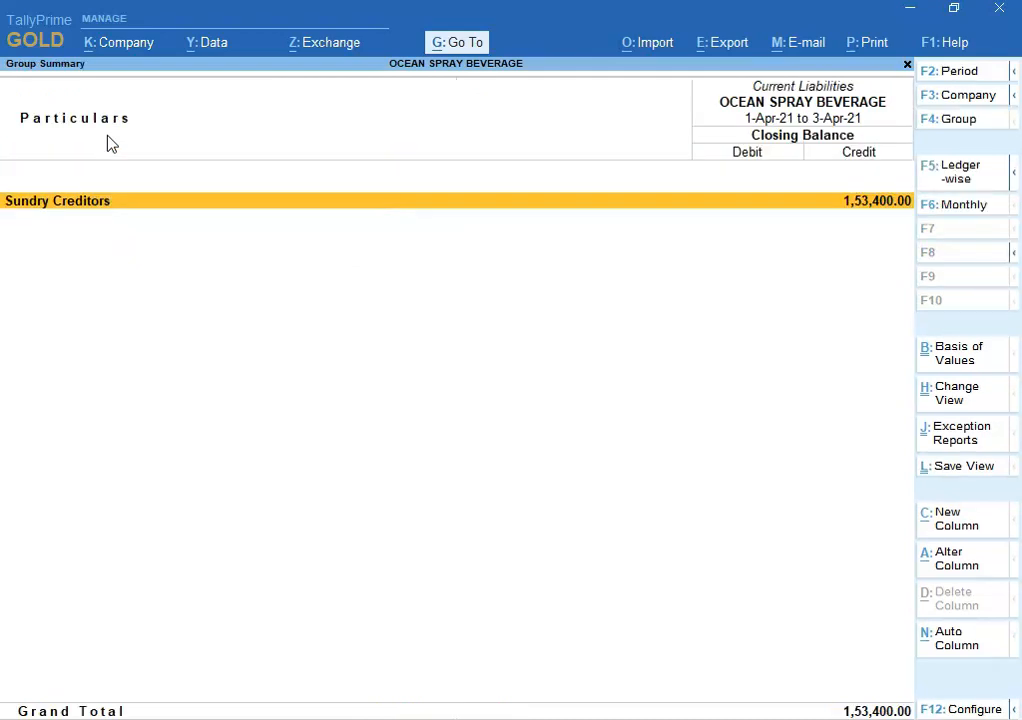
pyautogui.press('Return')
pyautogui.press('Return')
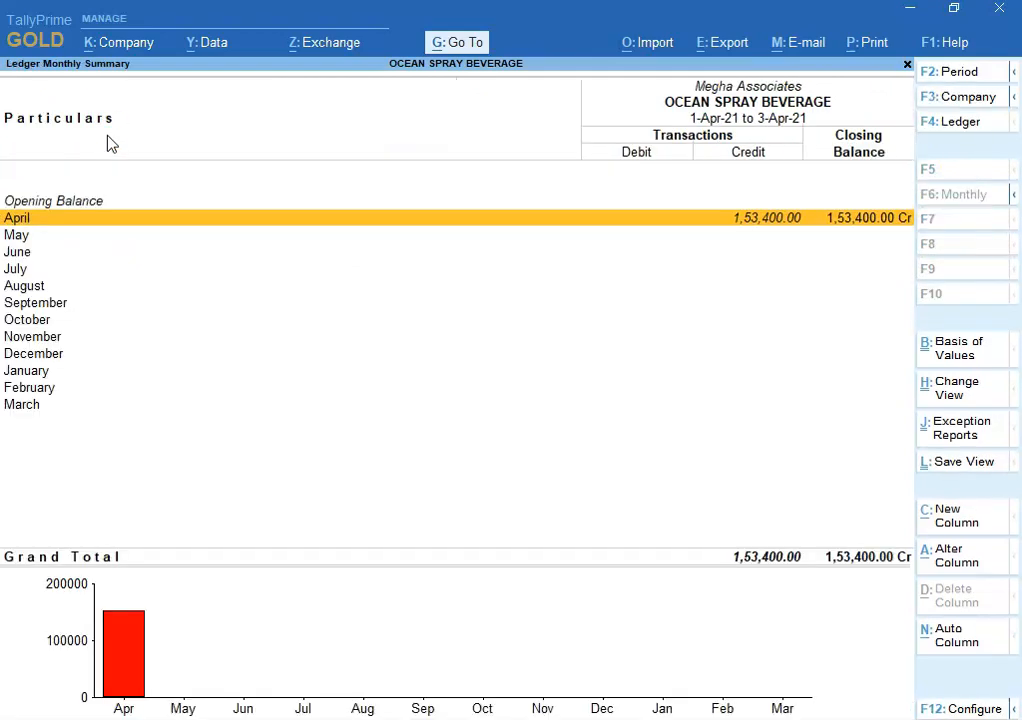
pyautogui.press('Return')
pyautogui.press('Escape')
pyautogui.press('Escape')
pyautogui.press('Escape')
pyautogui.press('Escape')
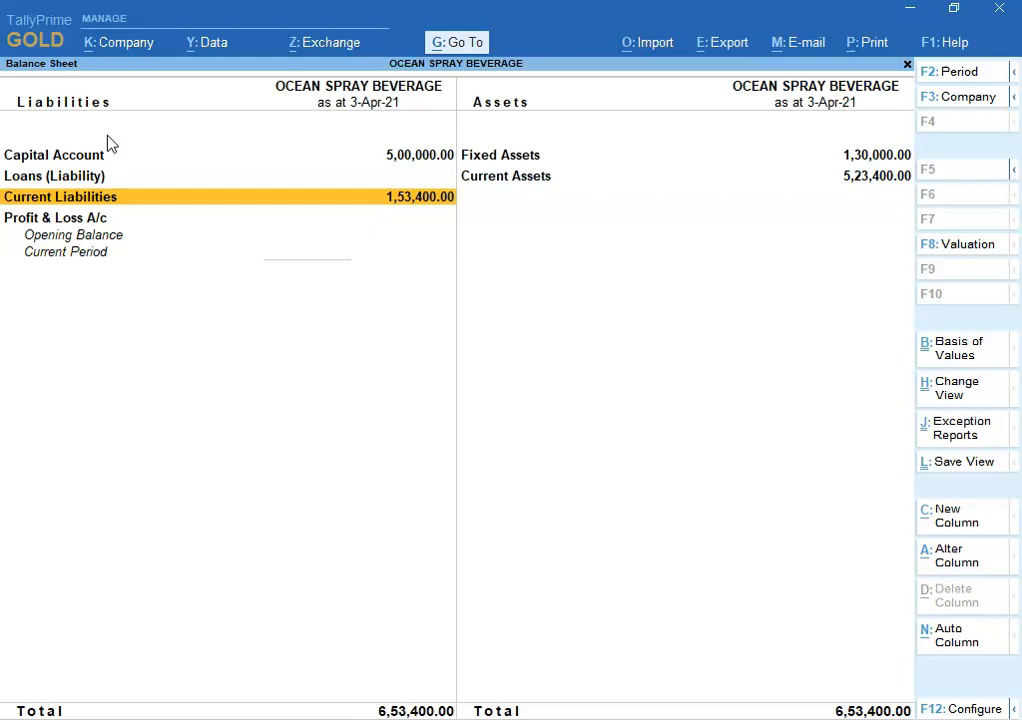
pyautogui.press('Escape')
# Step: Switch to the GREEN BELT workbook in Excel and select the 5th Apr 2021 transaction for the payment to Megha Associates
pyautogui.hotkey('alt', 'Tab')
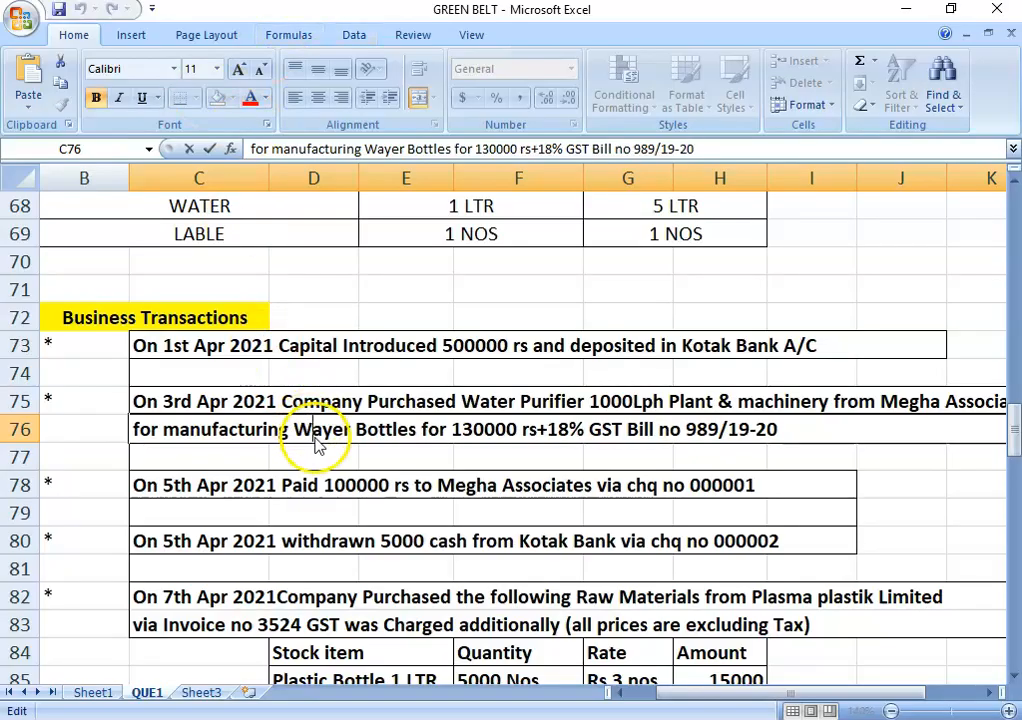
pyautogui.click(867, 460)
pyautogui.moveTo(1013, 430); pyautogui.dragTo(1013, 436)
pyautogui.click(338, 352)
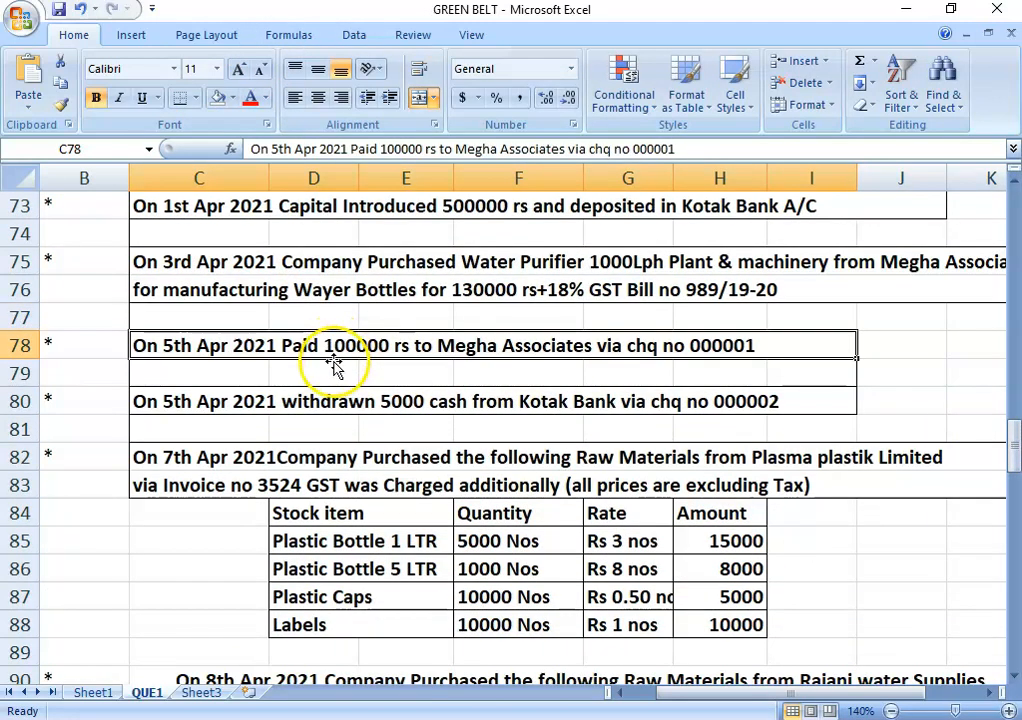
# Step: Switch back to TallyPrime and start a new Payment voucher
pyautogui.hotkey('alt', 'Tab')
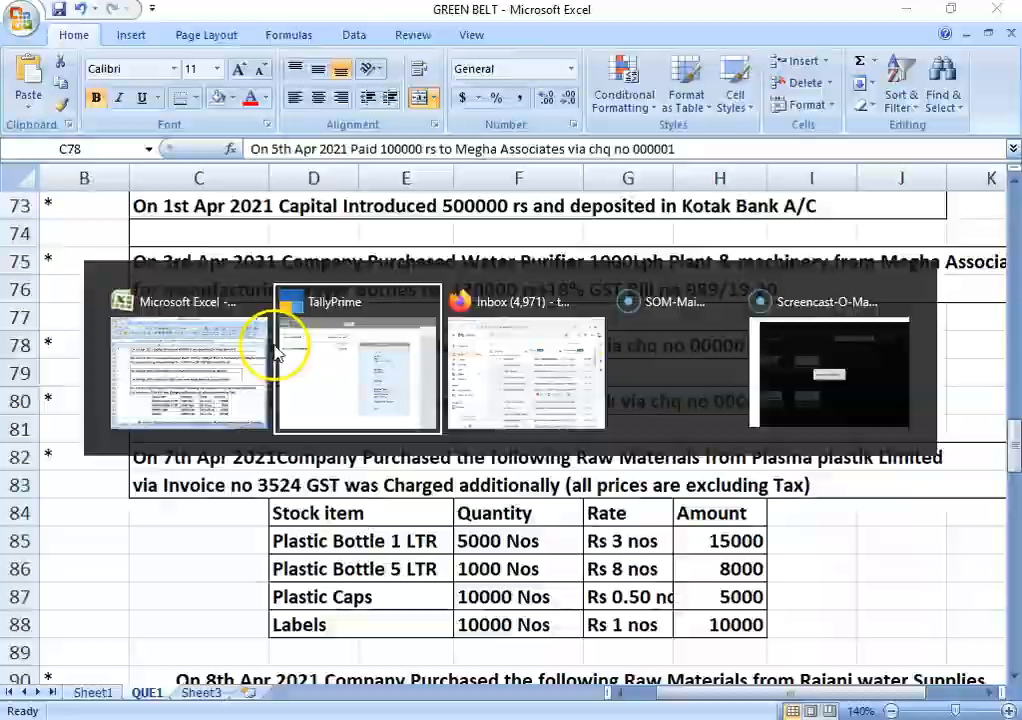
pyautogui.press('Up')
pyautogui.press('Up')
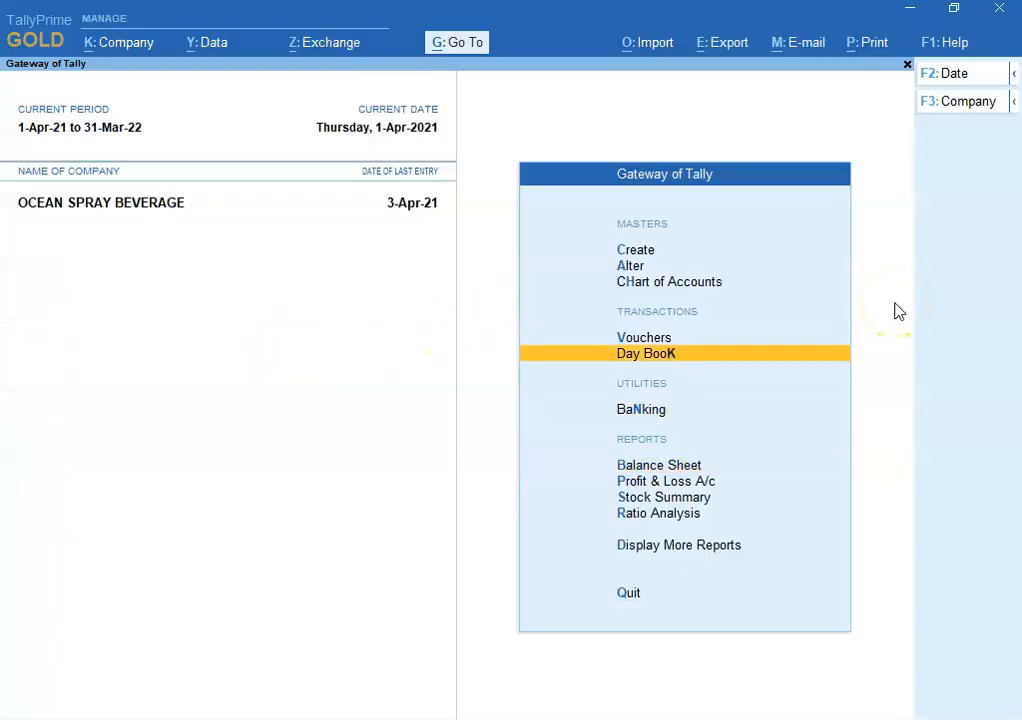
pyautogui.press('Up')
pyautogui.press('Return')
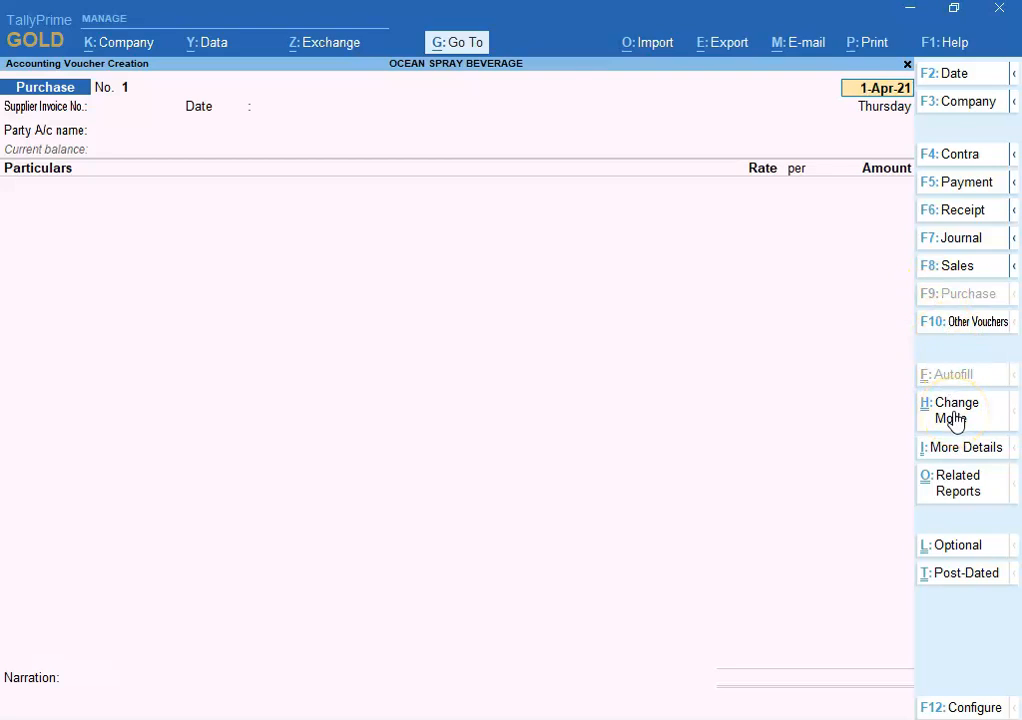
pyautogui.click(958, 192)
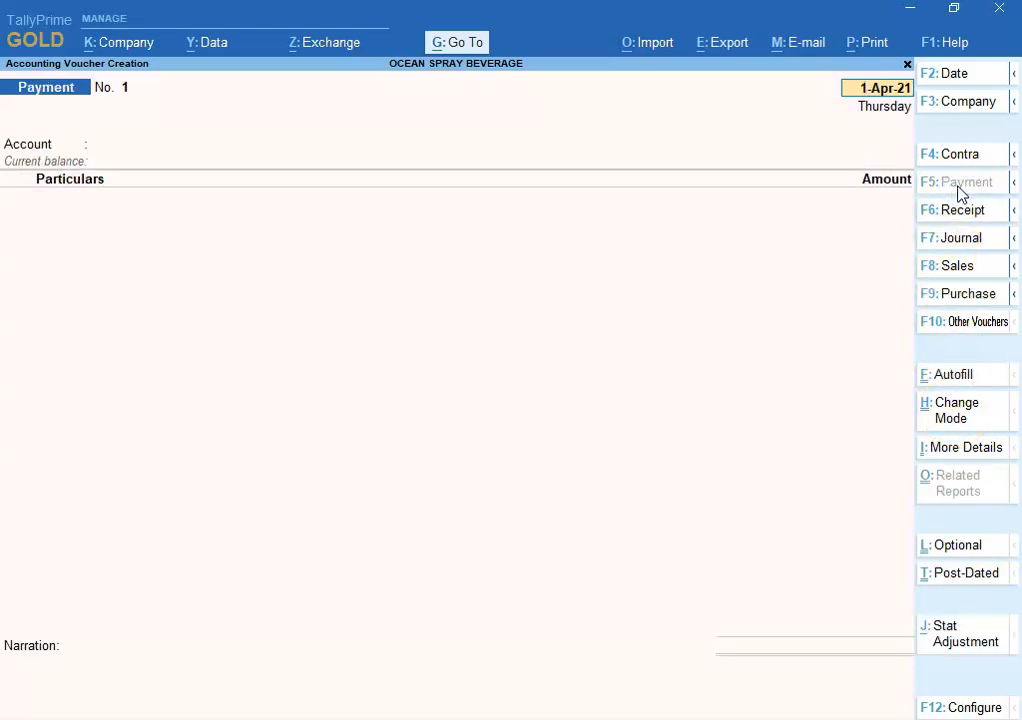
# Step: Check the transaction in Excel, date the TallyPrime payment voucher 5-Apr-21, and choose KOTAK MAHINDRA BANK as its account
pyautogui.hotkey('alt', 'Tab')
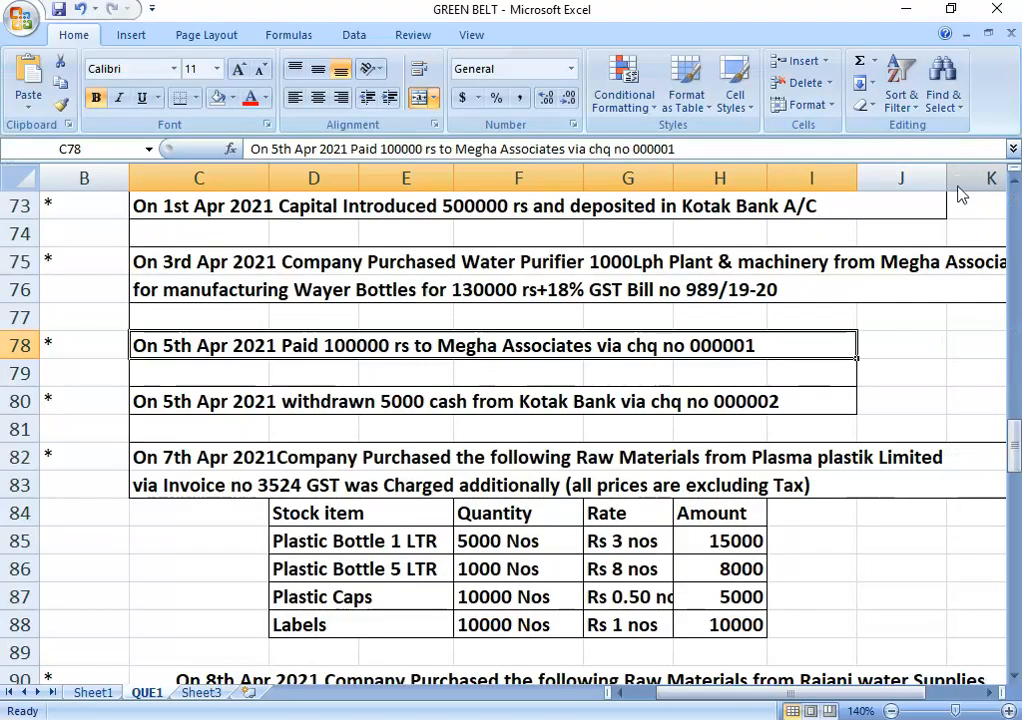
pyautogui.hotkey('alt', 'Tab')
pyautogui.write('5-4')
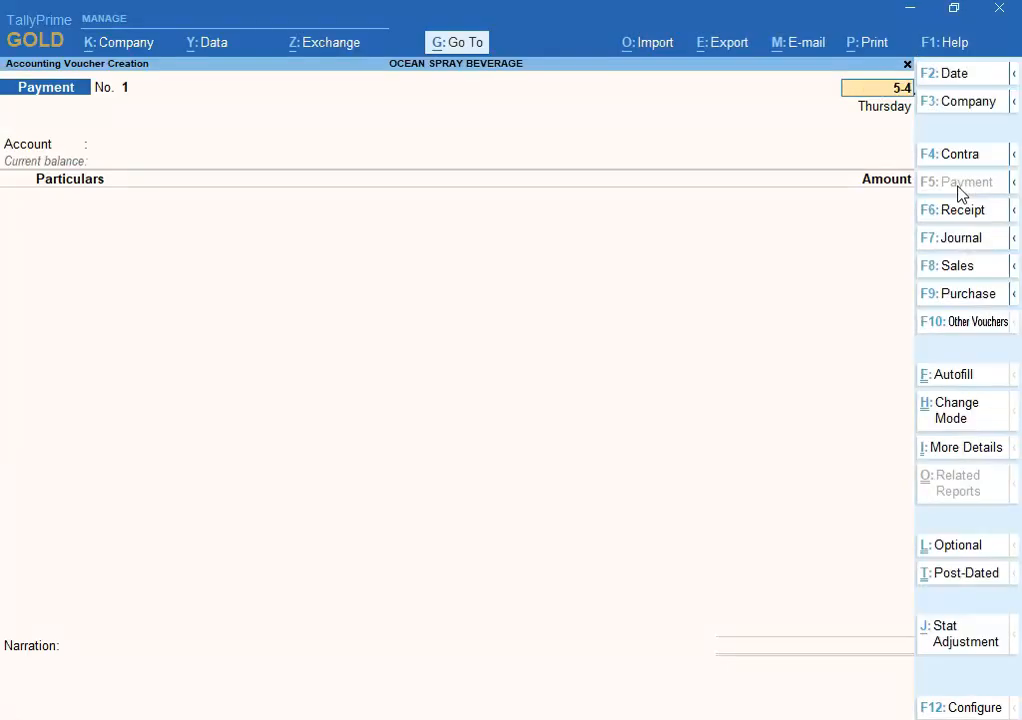
pyautogui.press('Return')
pyautogui.hotkey('alt', 'Tab')
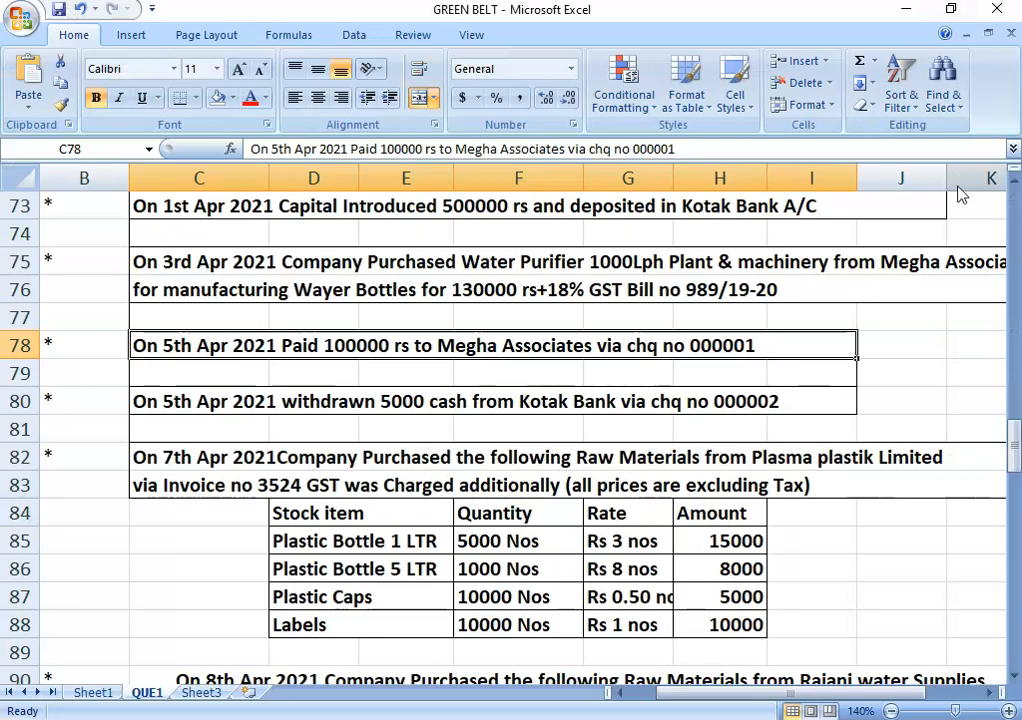
pyautogui.hotkey('alt', 'Tab')
pyautogui.write('K')
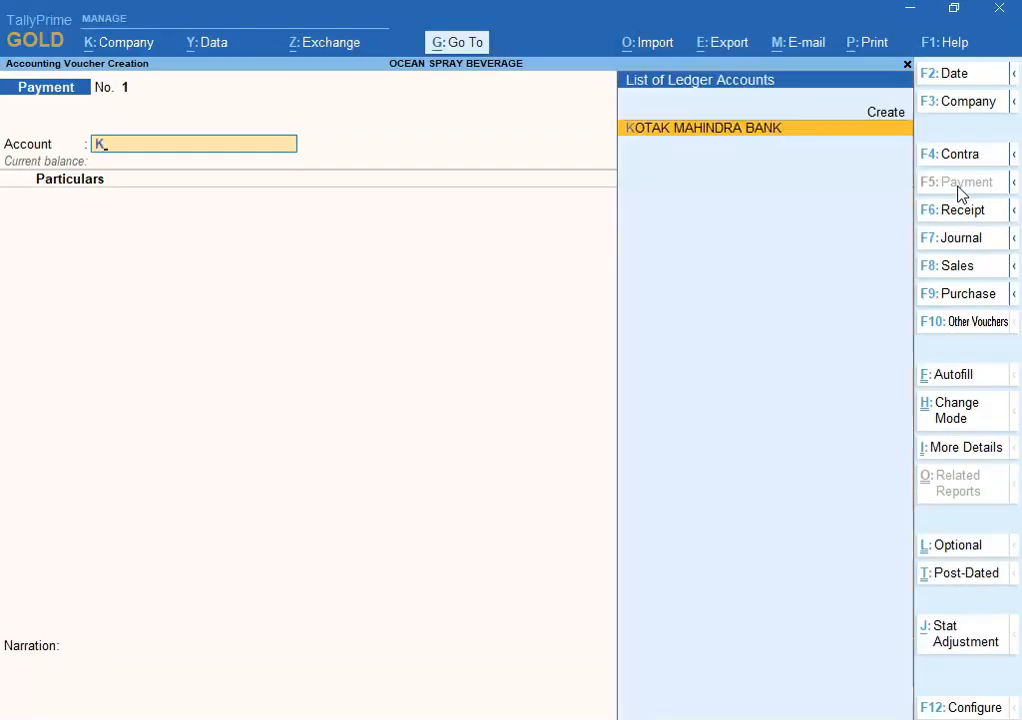
pyautogui.press('Return')
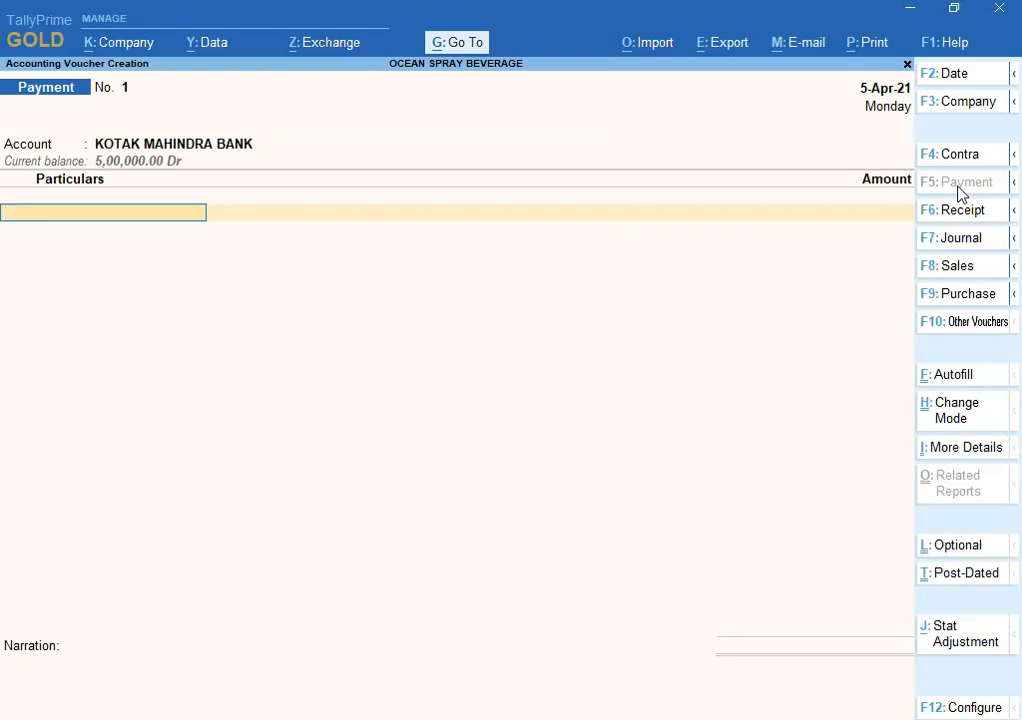
# Step: Recheck the transaction in Excel, then enter KOTAK MAHINDRA BANK under the TallyPrime voucher's particulars with an amount of 1,00,000
pyautogui.hotkey('alt', 'Tab')
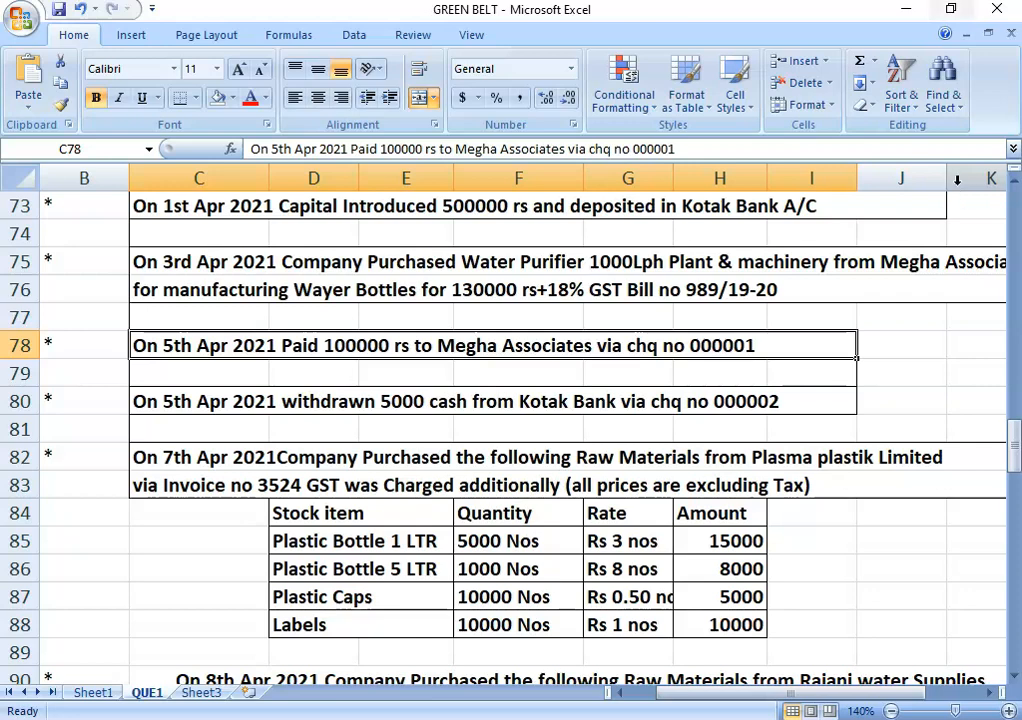
pyautogui.hotkey('alt', 'Tab')
pyautogui.write('K')
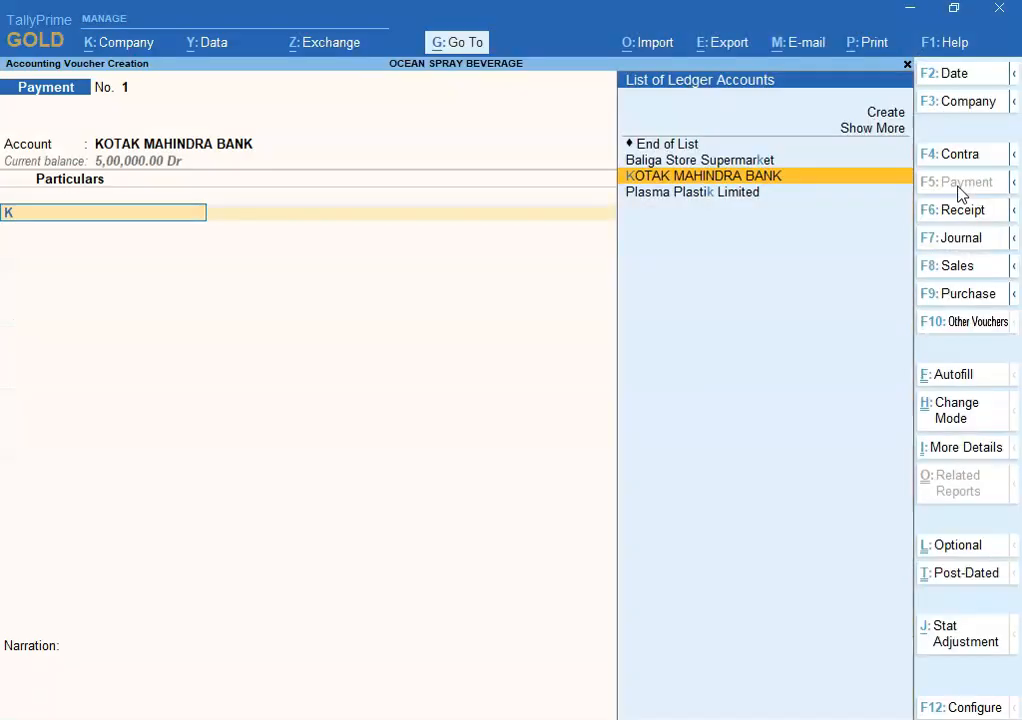
pyautogui.press('Return')
pyautogui.press('BackSpace')
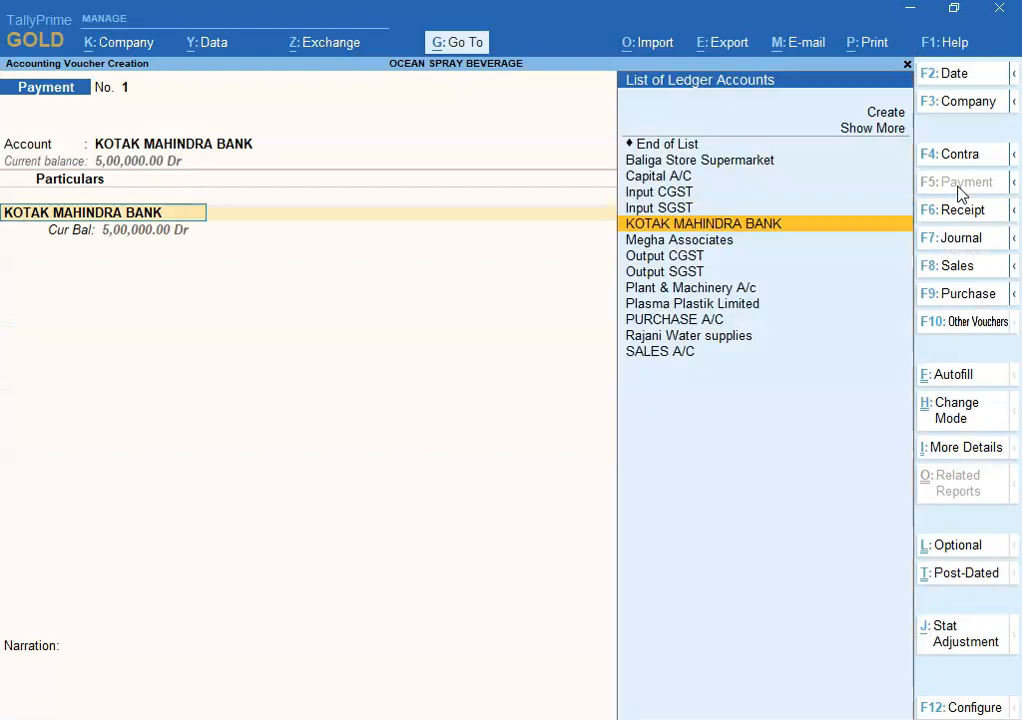
pyautogui.press('Return')
pyautogui.write('1,00,000')
pyautogui.press('Return')
pyautogui.press('Return')
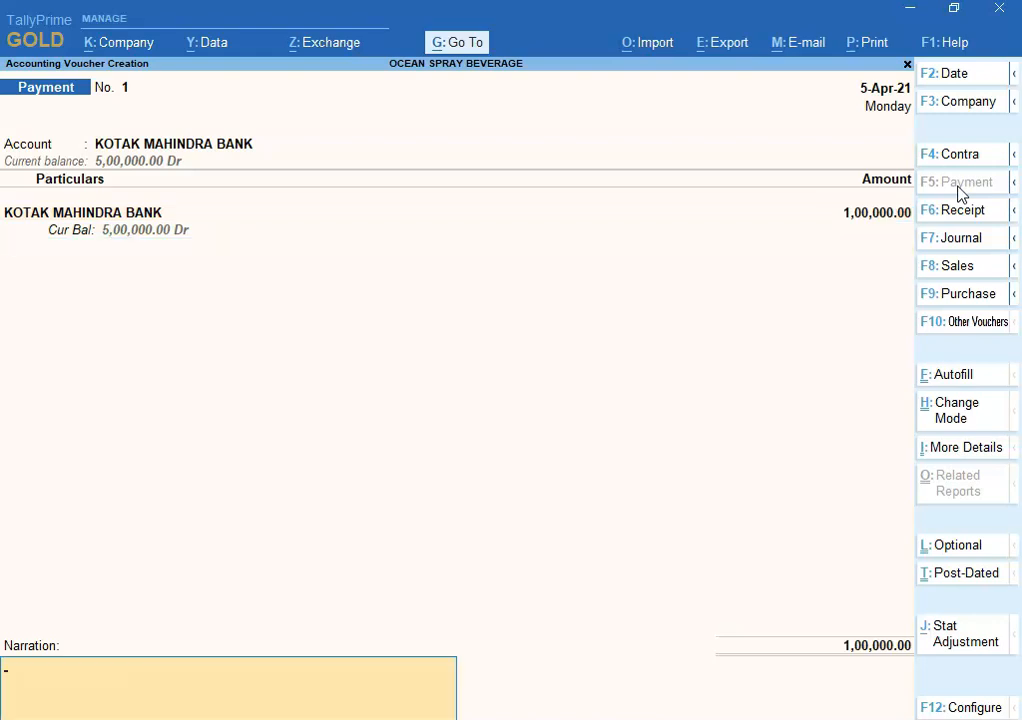
# Step: Return to the KOTAK MAHINDRA BANK line in the payment voucher's particulars and open that ledger for alteration
pyautogui.press('Return')
pyautogui.press('Escape')
pyautogui.press('BackSpace')
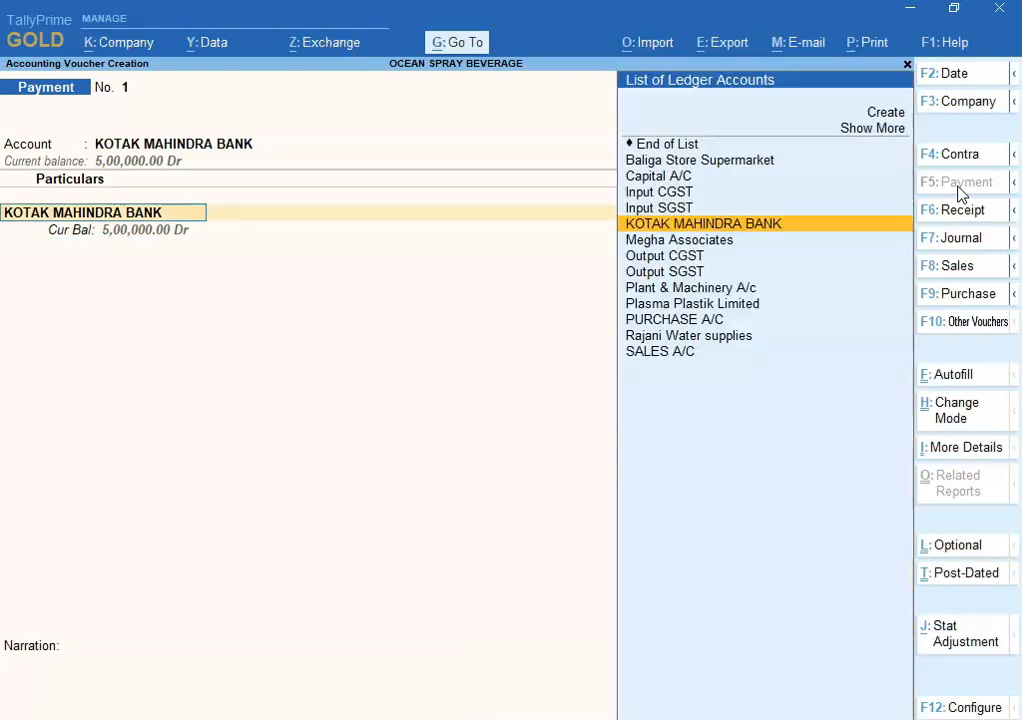
pyautogui.press('ctrl')
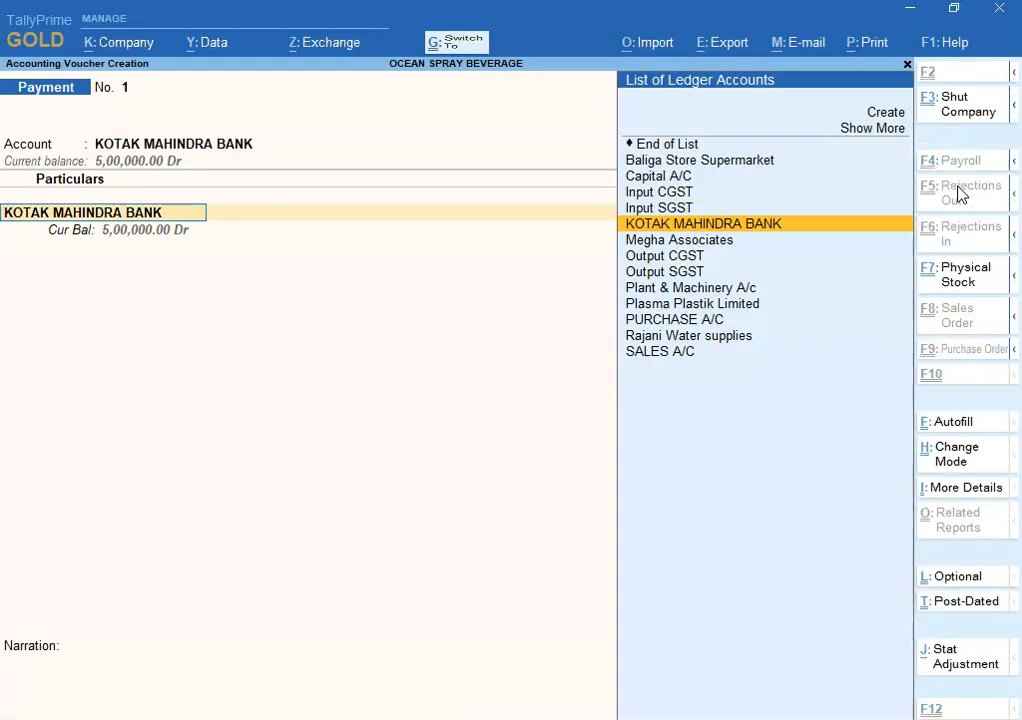
pyautogui.hotkey('ctrl', 'Return')
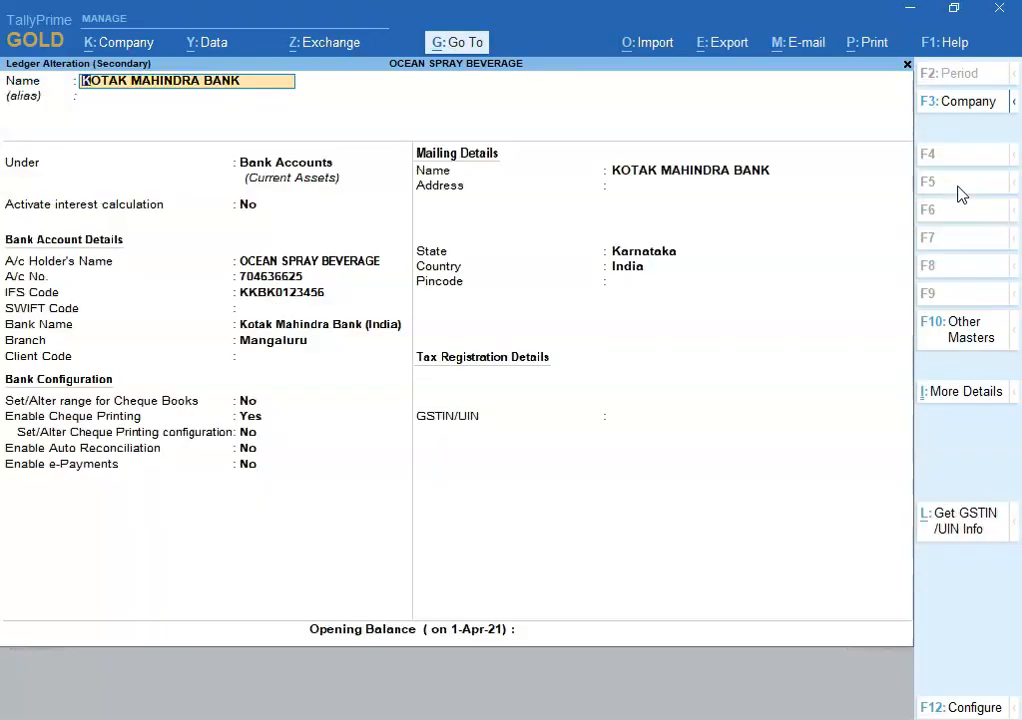
# Step: Set Set/Alter range for Cheque Books to Yes in the KOTAK MAHINDRA BANK ledger, then check the transaction's cheque number in Excel
pyautogui.press('Return')
pyautogui.press('Return')
pyautogui.press('Return')
pyautogui.press('Return')
pyautogui.press('Return')
pyautogui.press('Return')
pyautogui.press('Return')
pyautogui.press('Return')
pyautogui.press('Return')
pyautogui.press('Return')
pyautogui.press('Return')
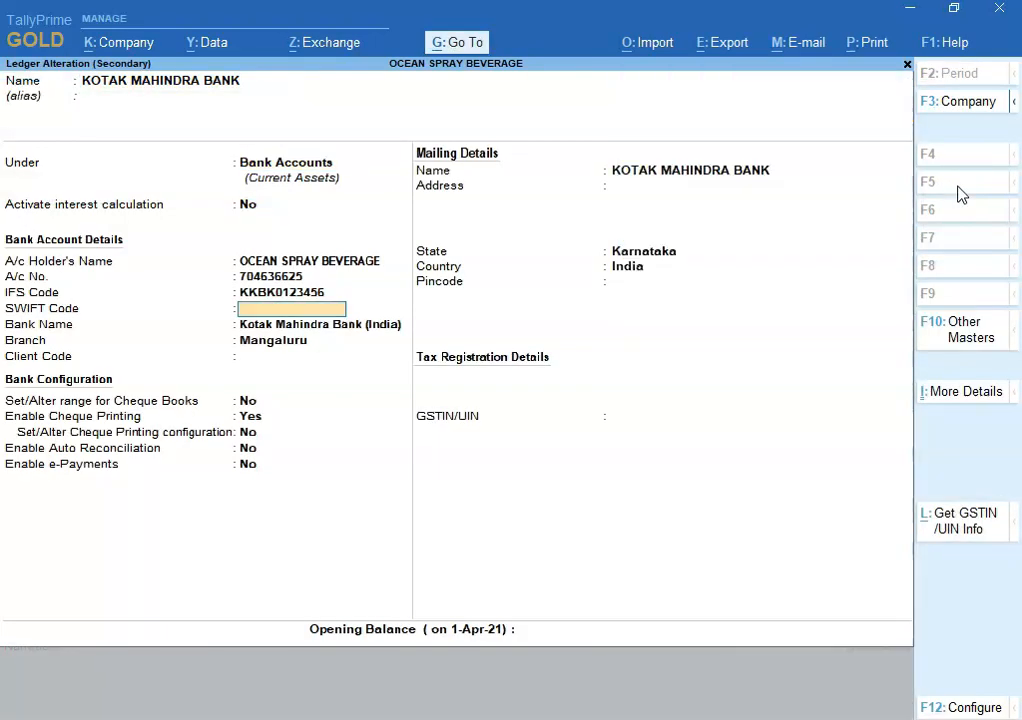
pyautogui.write('Y')
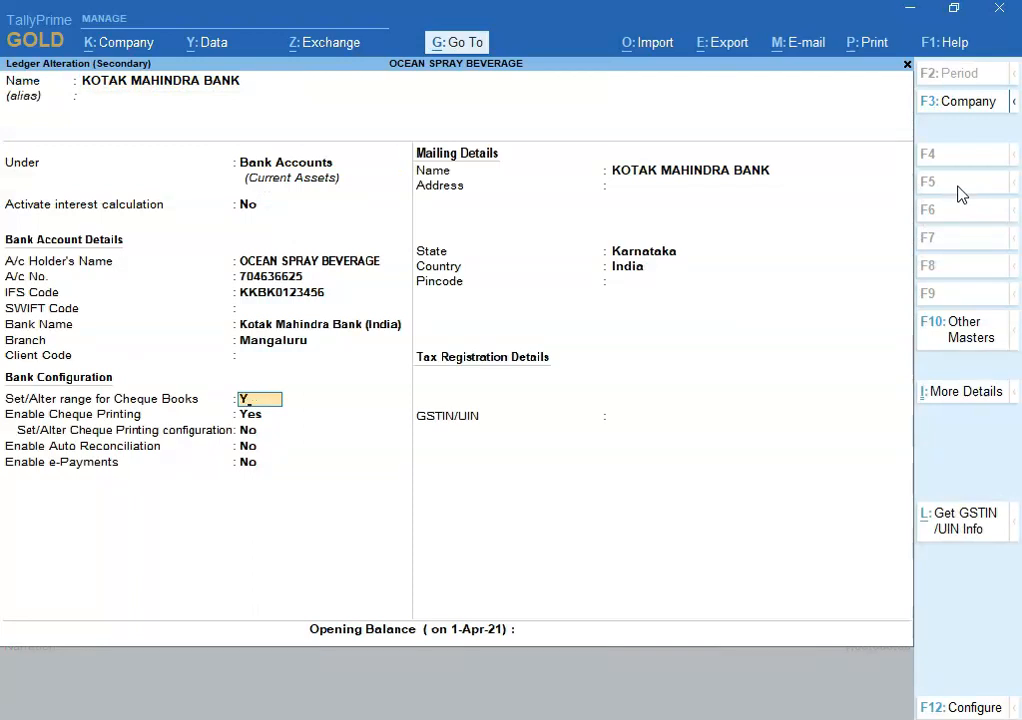
pyautogui.press('Return')
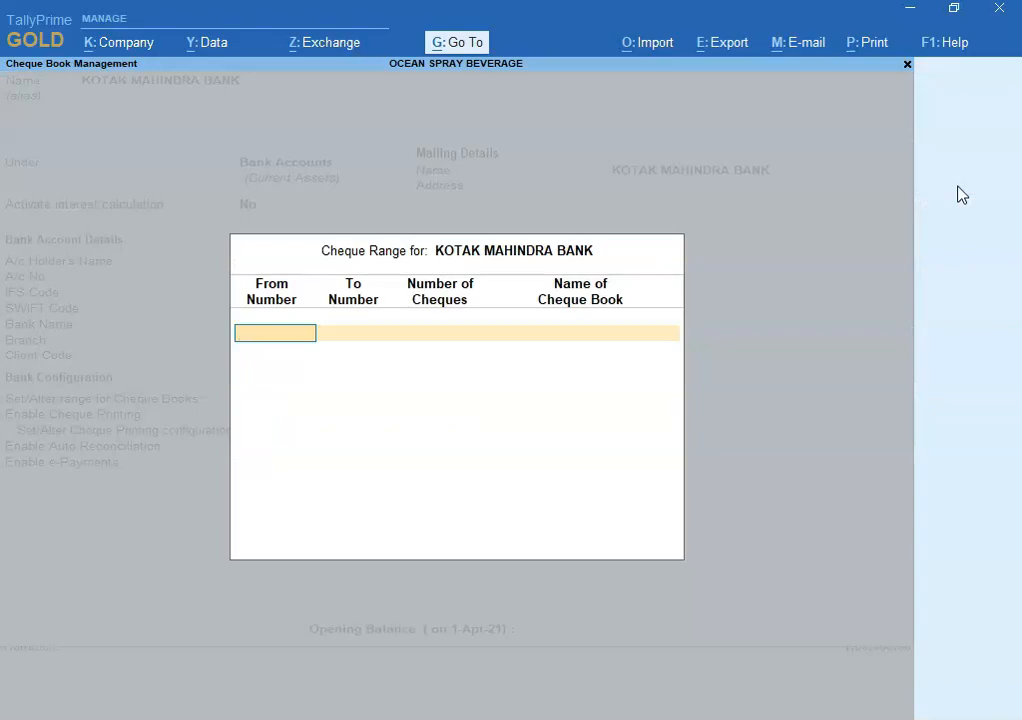
pyautogui.hotkey('alt', 'Tab')
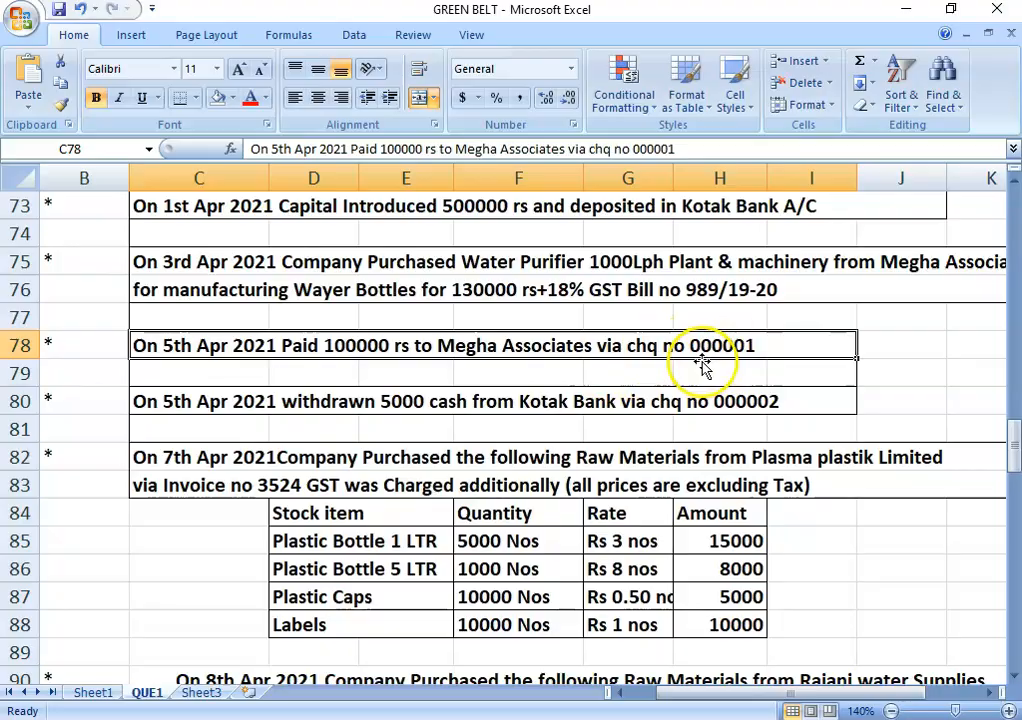
pyautogui.hotkey('alt', 'Tab')
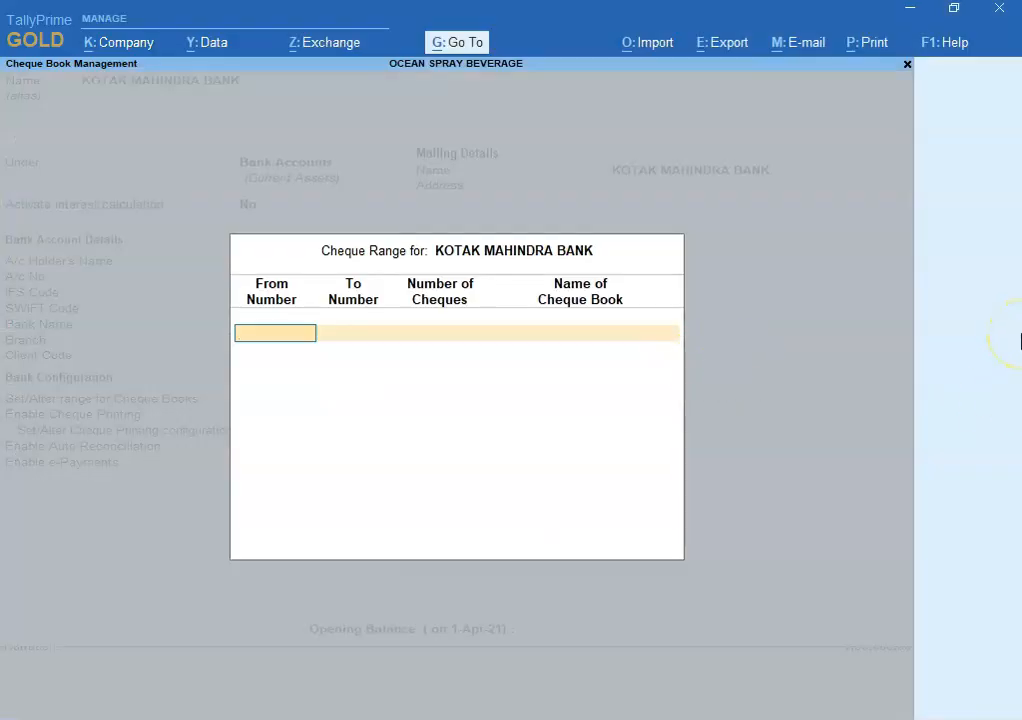
# Step: Leave the empty cheque range, set Set/Alter range for Cheque Books to No, and switch it back to Yes
pyautogui.press('Escape')
pyautogui.write('y')
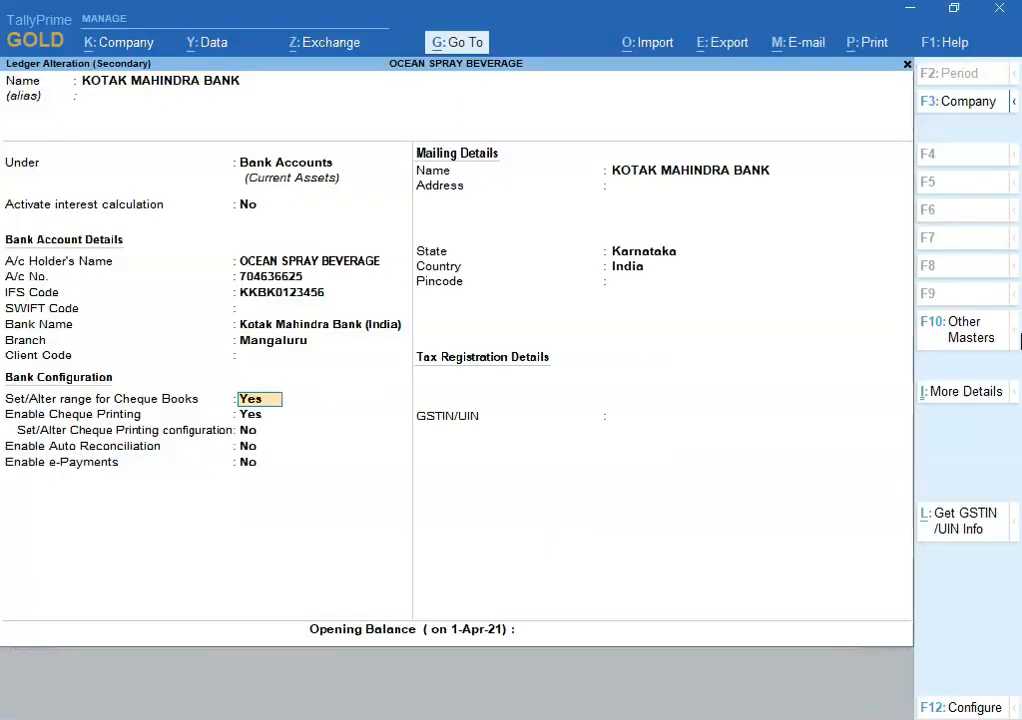
pyautogui.write('n')
pyautogui.press('Return')
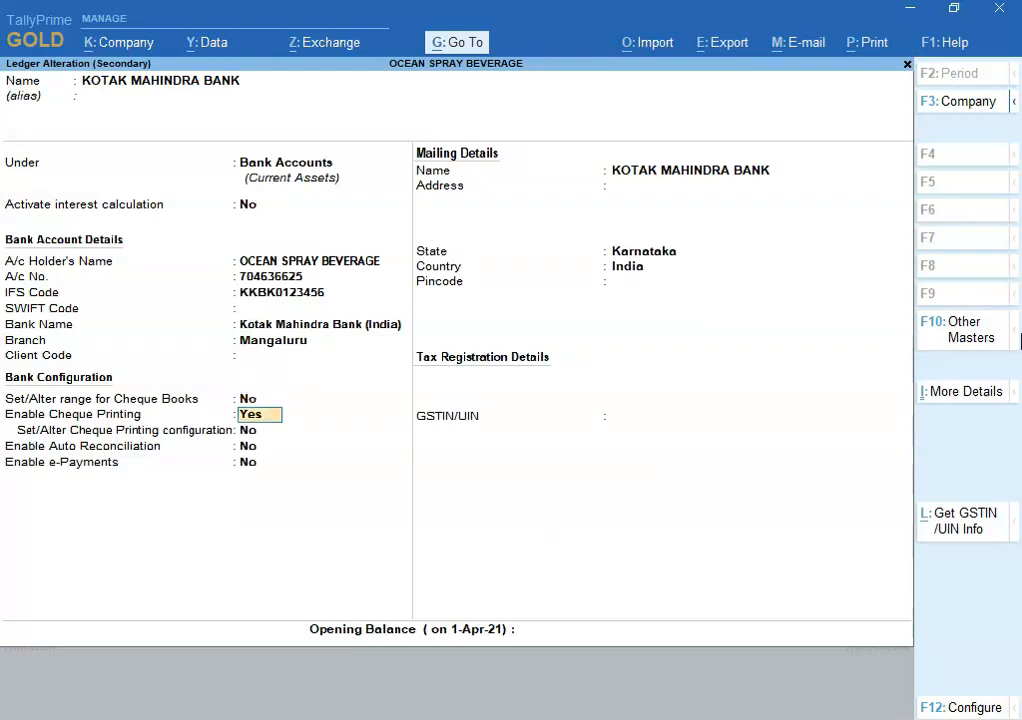
pyautogui.press('Up')
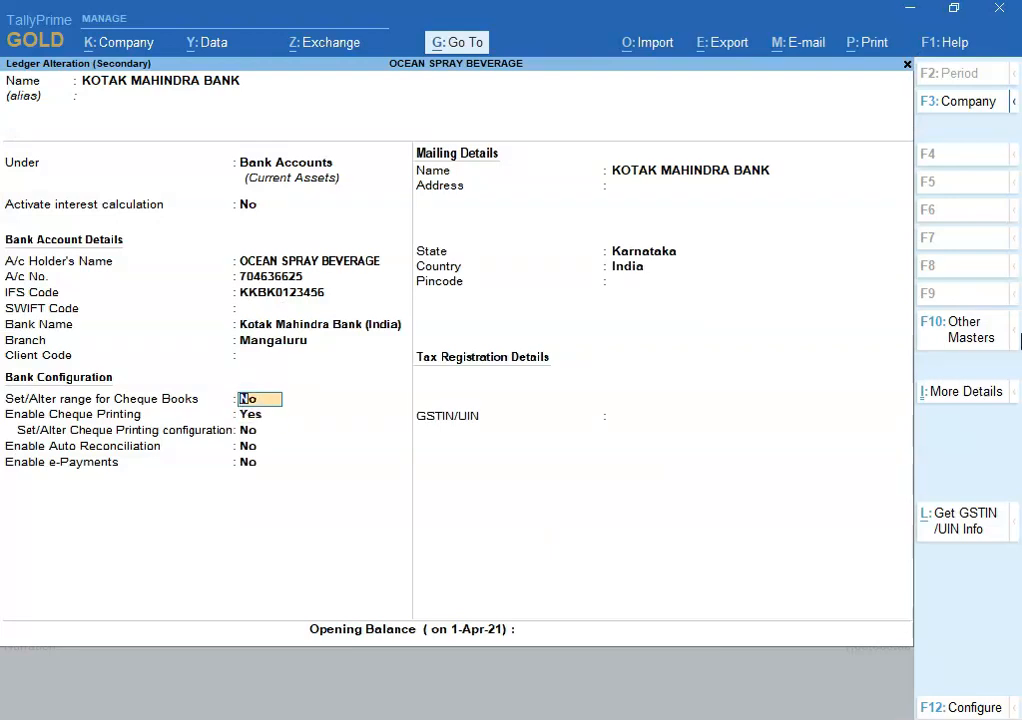
pyautogui.write('y')
# Step: Check the cheque number in Excel and try 1 as the From Number of the bank's cheque range
pyautogui.hotkey('alt', 'Tab')
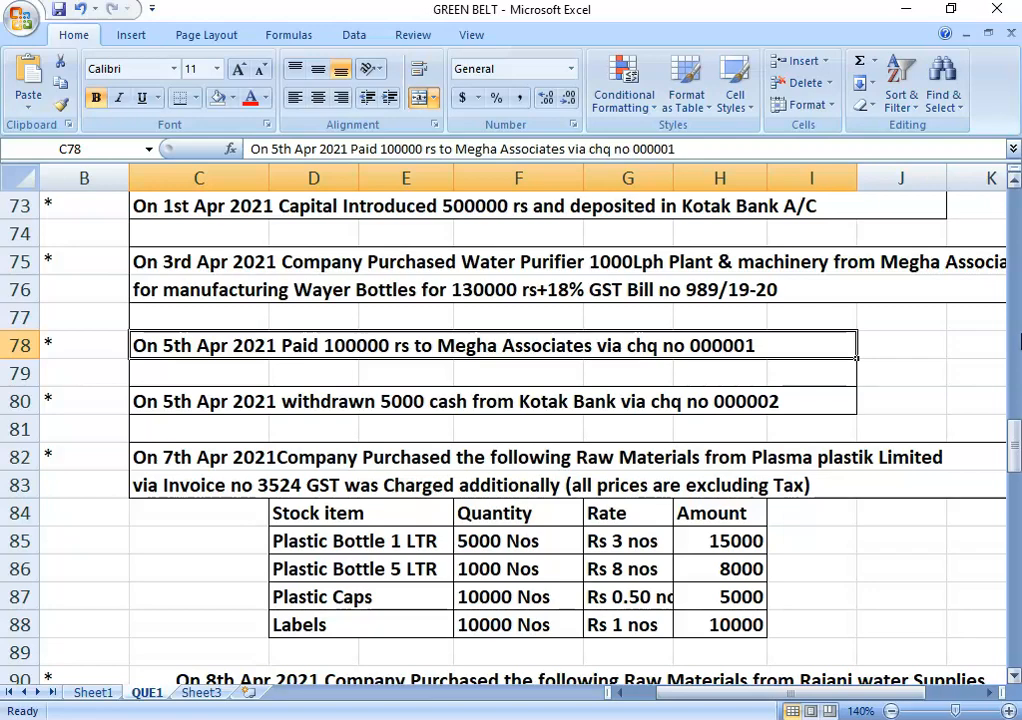
pyautogui.hotkey('alt', 'Tab')
pyautogui.write('1')
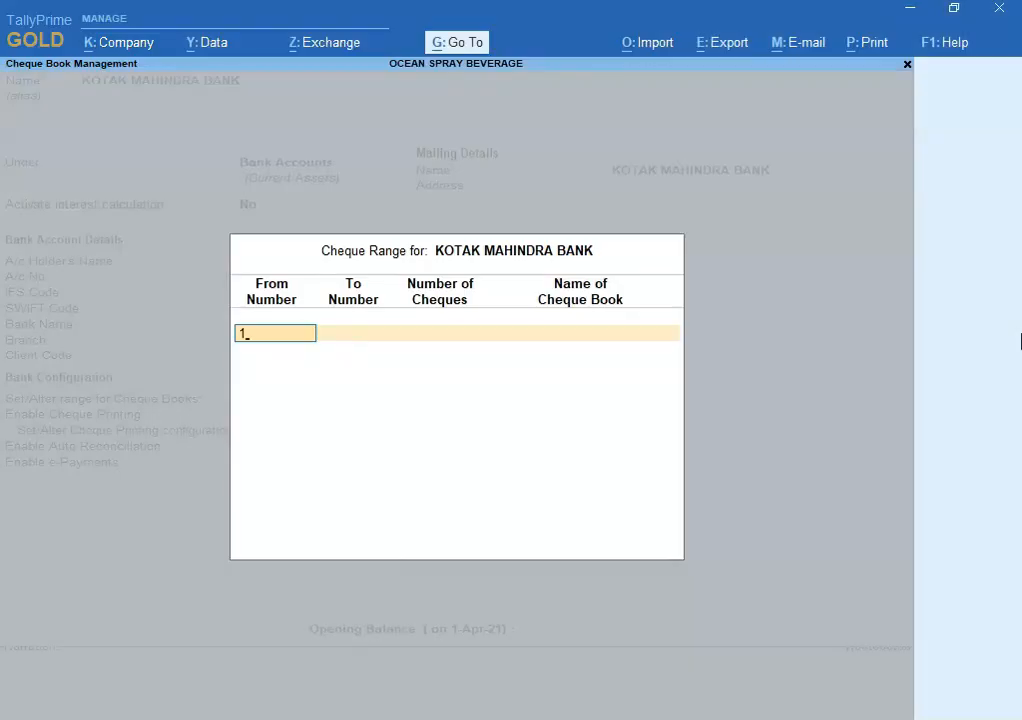
pyautogui.press('Return')
pyautogui.hotkey('alt', 'Tab')
pyautogui.hotkey('alt', 'Tab')
pyautogui.press('Return')
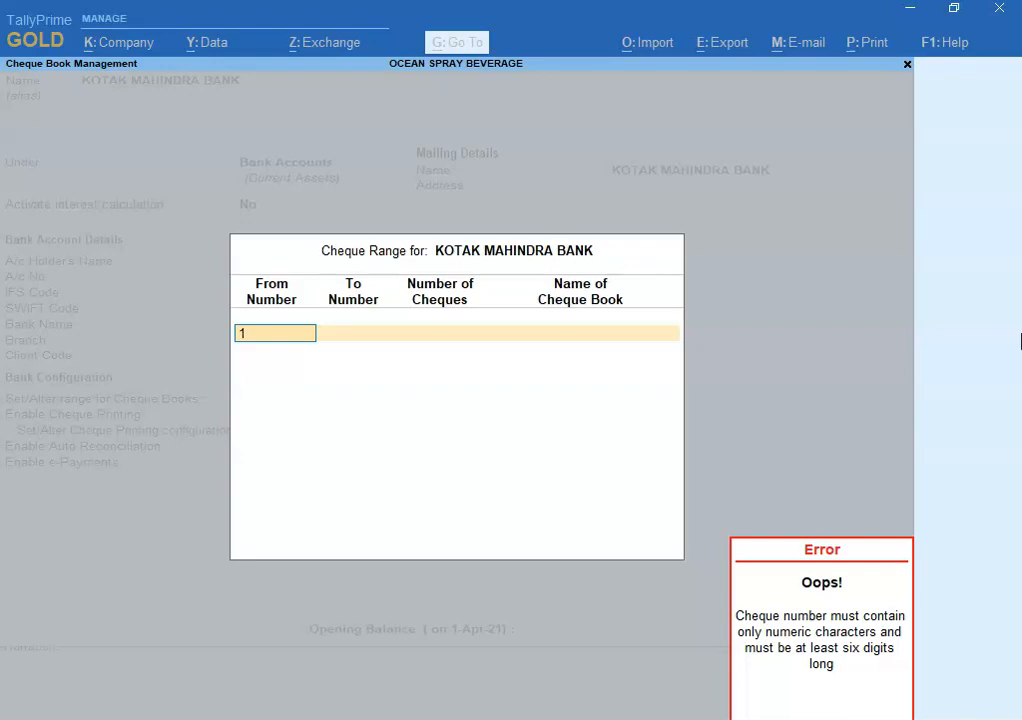
pyautogui.hotkey('alt', 'Tab')
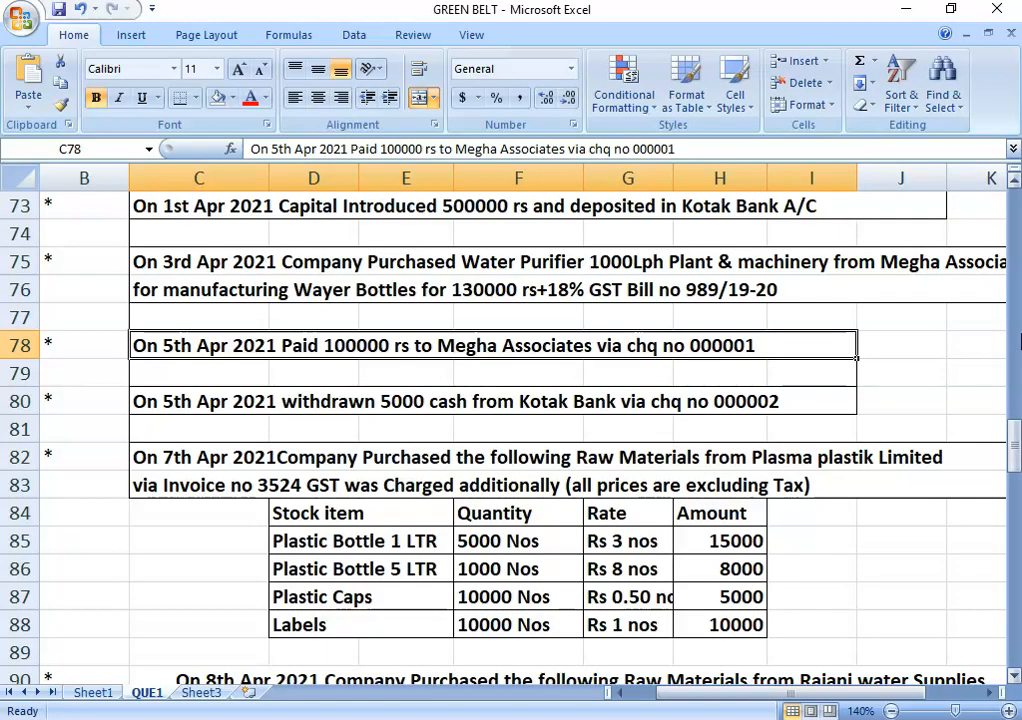
pyautogui.hotkey('alt', 'Tab')
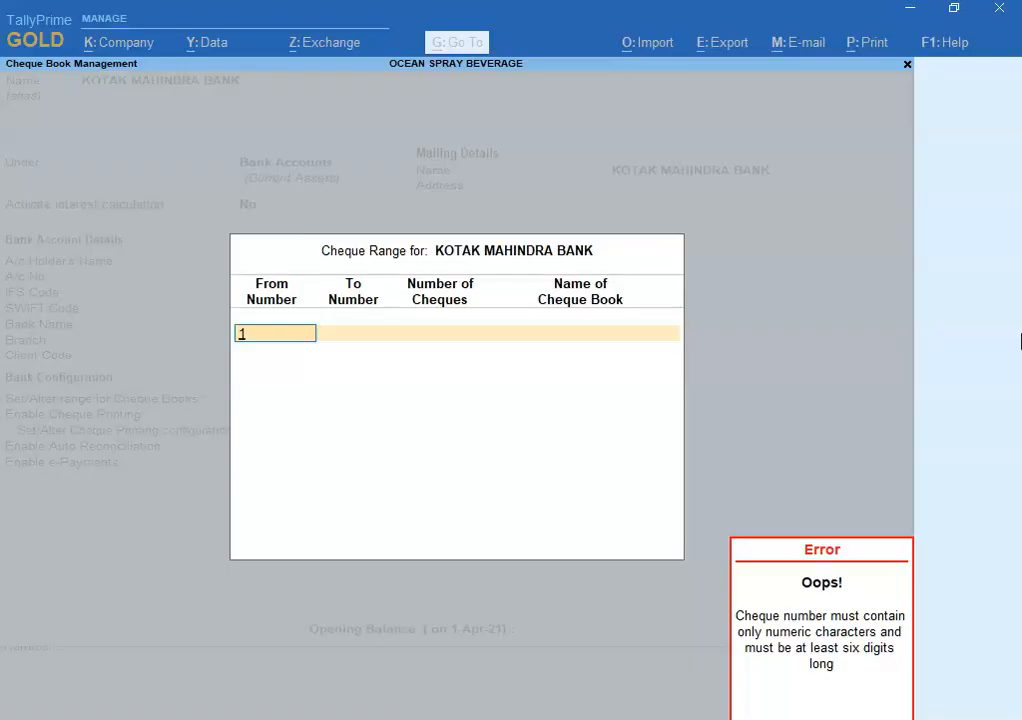
# Step: Enter a cheque range from 000001 to 000100 without a cheque book name, and save the KOTAK MAHINDRA BANK ledger
pyautogui.write('00000')
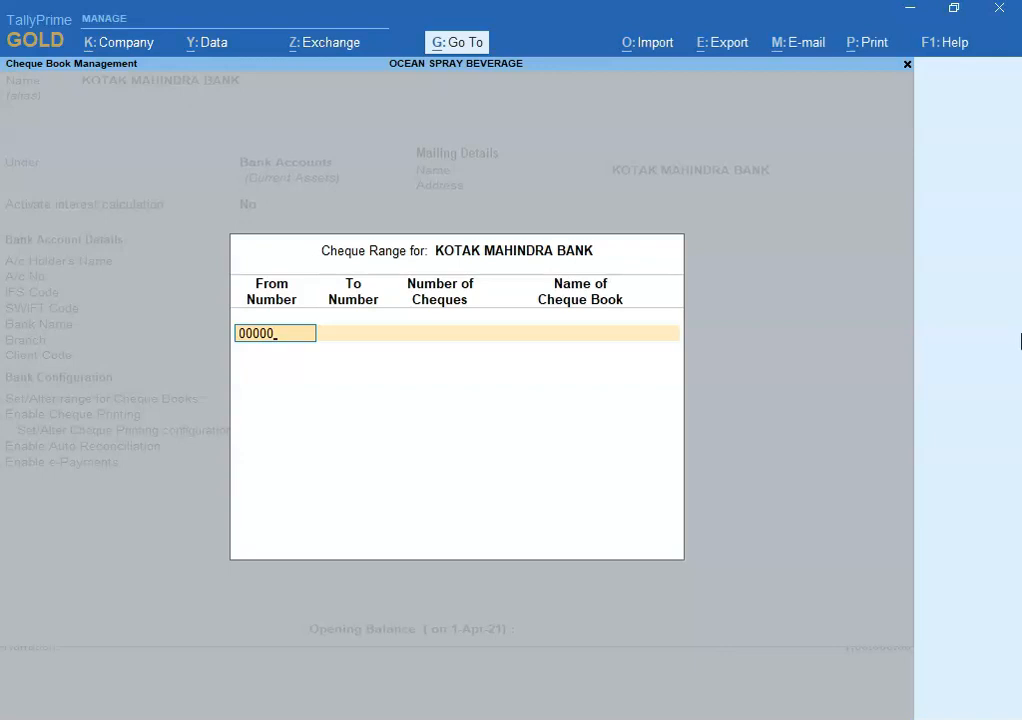
pyautogui.write('1')
pyautogui.press('Return')
pyautogui.write('00')
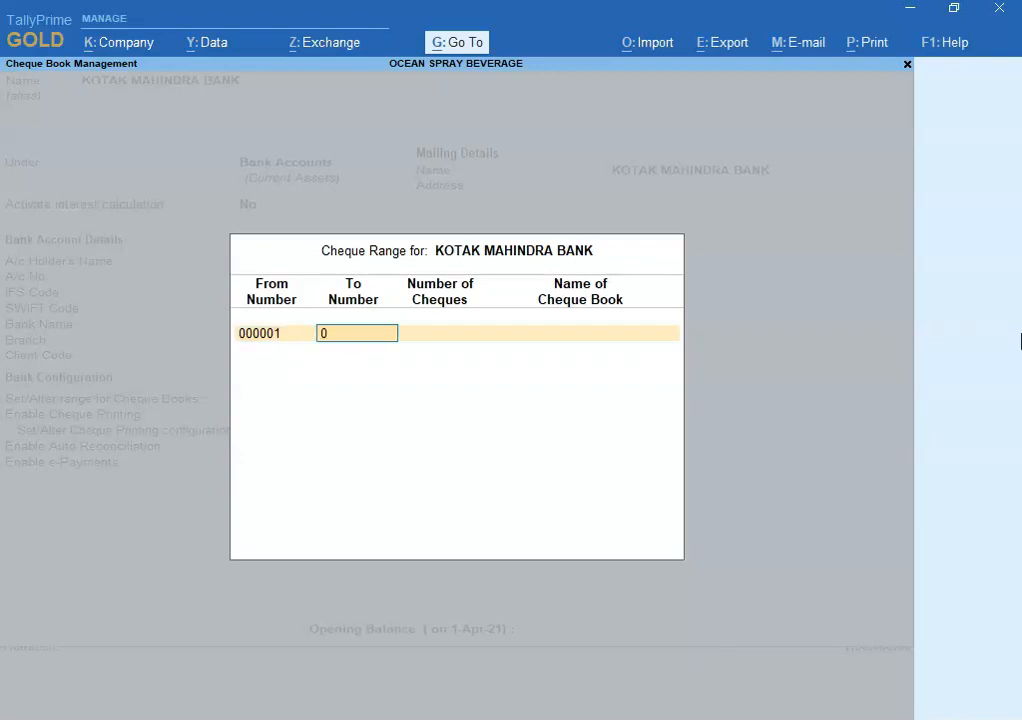
pyautogui.write('0100')
pyautogui.press('Return')
pyautogui.press('Return')
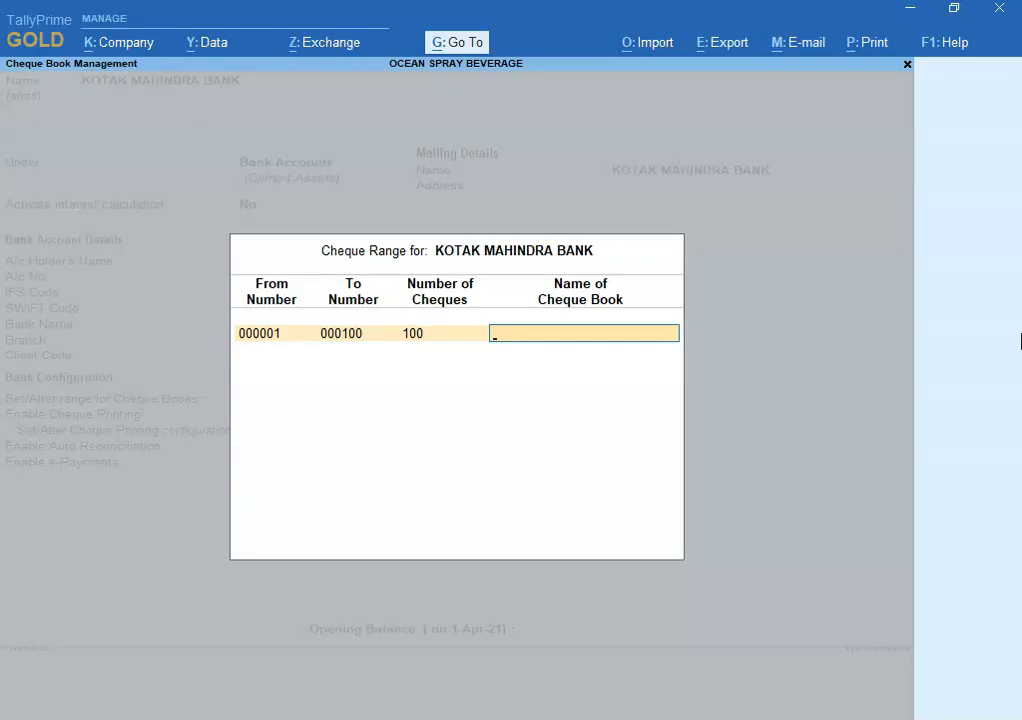
pyautogui.press('Return')
pyautogui.press('Return')
pyautogui.press('ctrl')
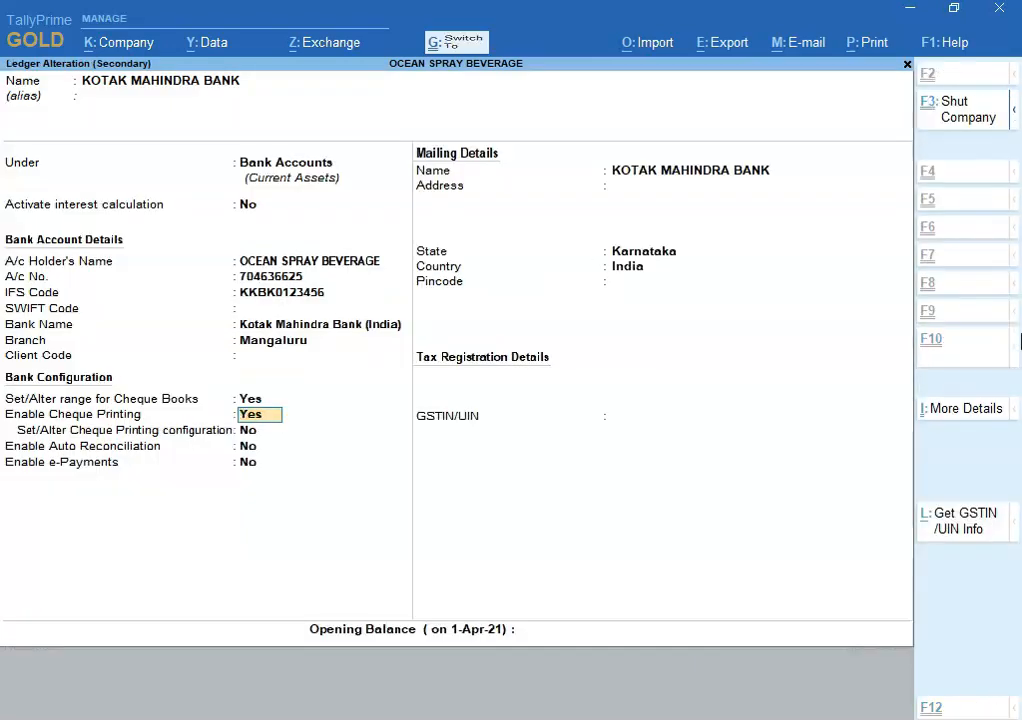
pyautogui.hotkey('ctrl', 'a')
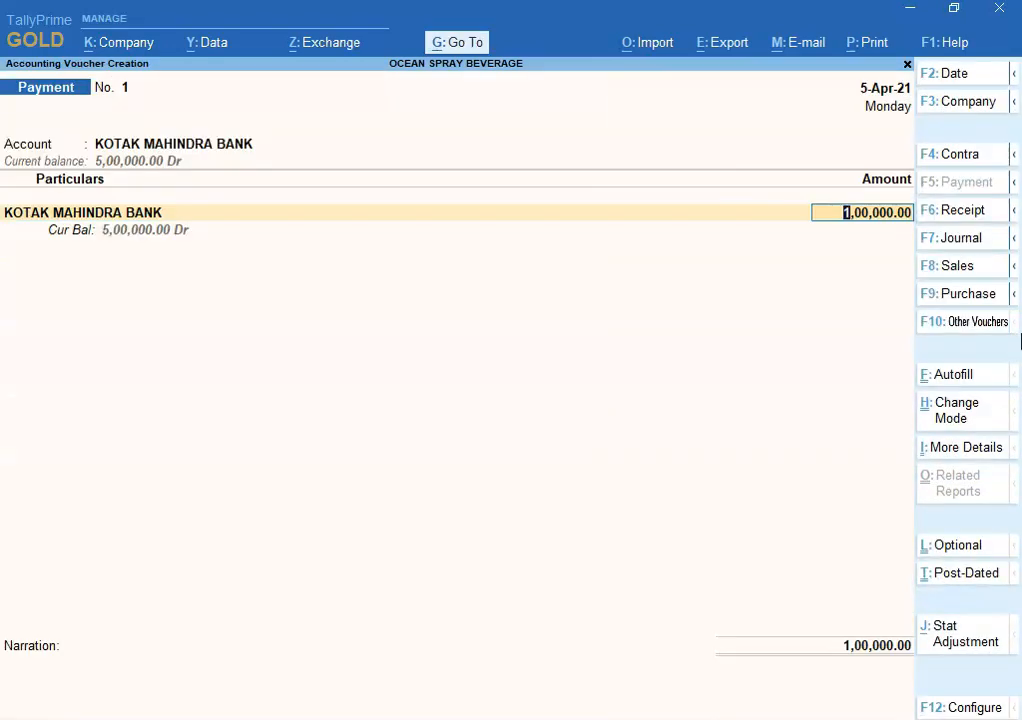
# Step: Go through the payment voucher to acceptance, decline it, and return to the KOTAK MAHINDRA BANK particulars line
pyautogui.press('Return')
pyautogui.press('Return')
pyautogui.press('Return')
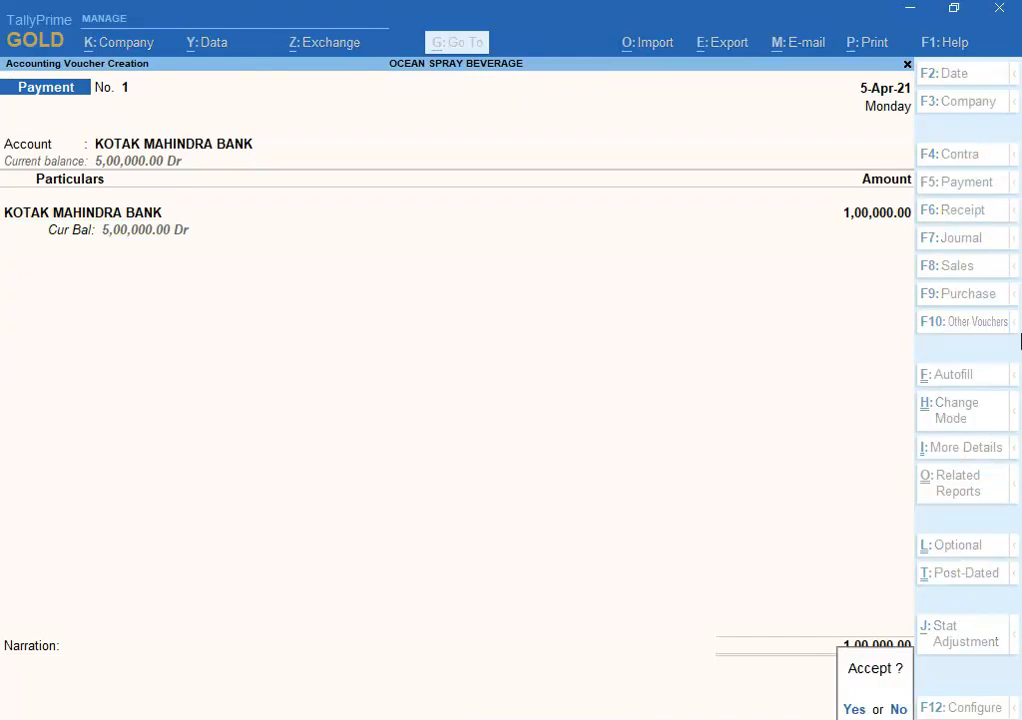
pyautogui.press('n')
pyautogui.press('BackSpace')
pyautogui.press('BackSpace')
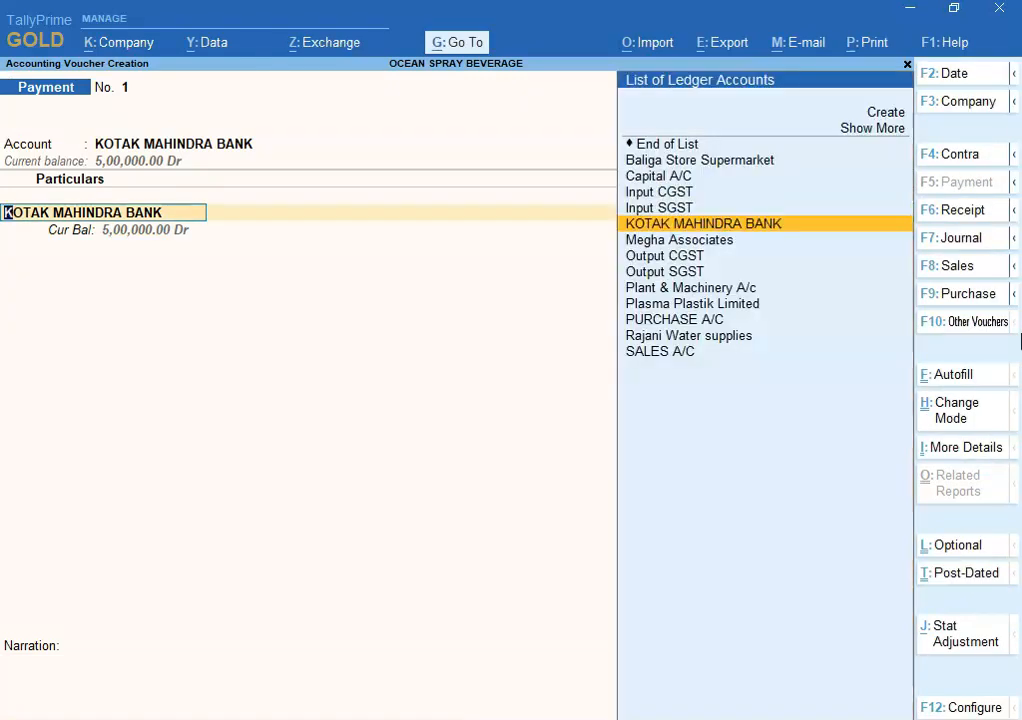
pyautogui.press('Return')
pyautogui.press('Return')
pyautogui.press('Return')
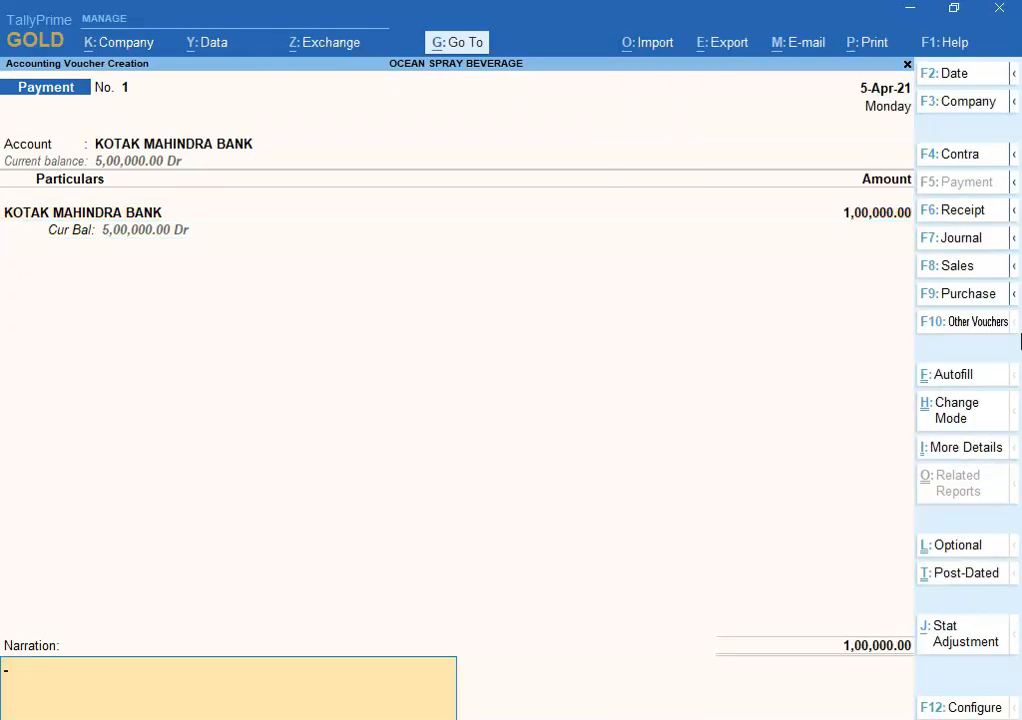
pyautogui.press('Return')
pyautogui.press('n')
pyautogui.press('BackSpace')
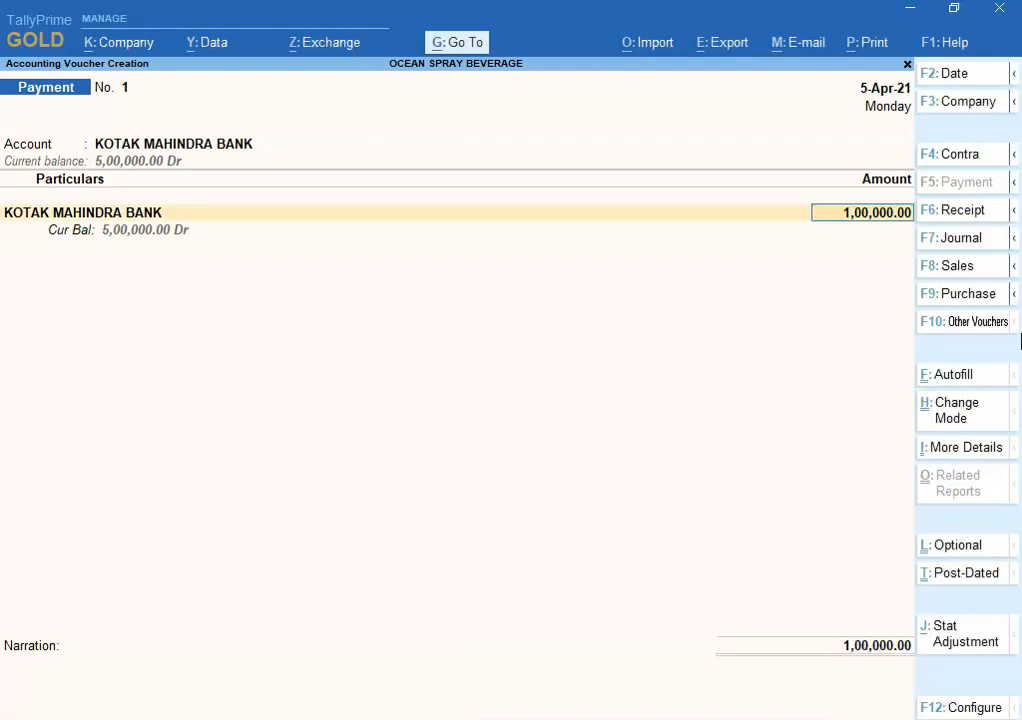
pyautogui.press('BackSpace')
# Step: Reopen the KOTAK MAHINDRA BANK ledger and review its cheque range under Set/Alter range for Cheque Books
pyautogui.hotkey('ctrl', 'Return')
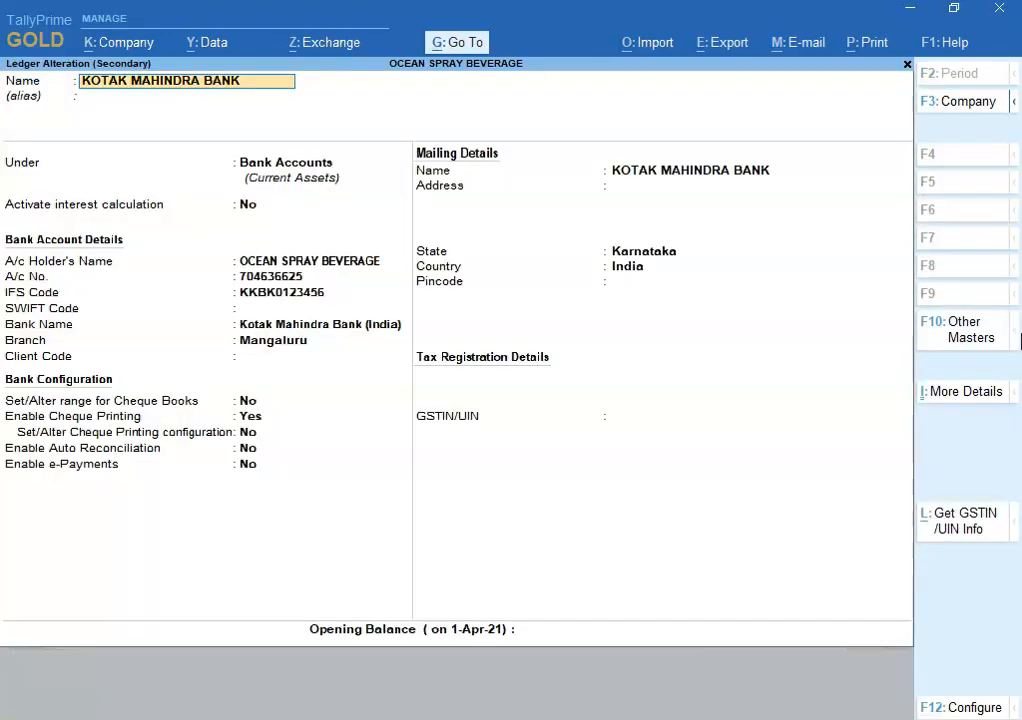
pyautogui.press('Return')
pyautogui.press('Return')
pyautogui.press('Return')
pyautogui.press('Return')
pyautogui.press('Return')
pyautogui.press('Return')
pyautogui.press('Return')
pyautogui.press('Return')
pyautogui.press('Return')
pyautogui.press('Return')
pyautogui.press('Return')
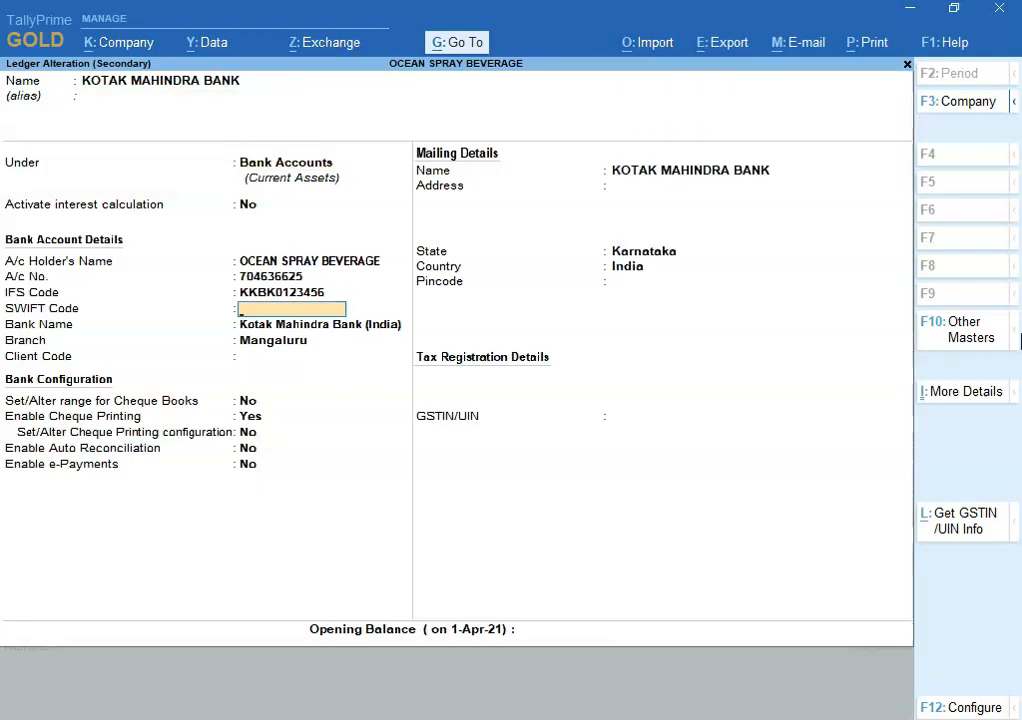
pyautogui.press('y')
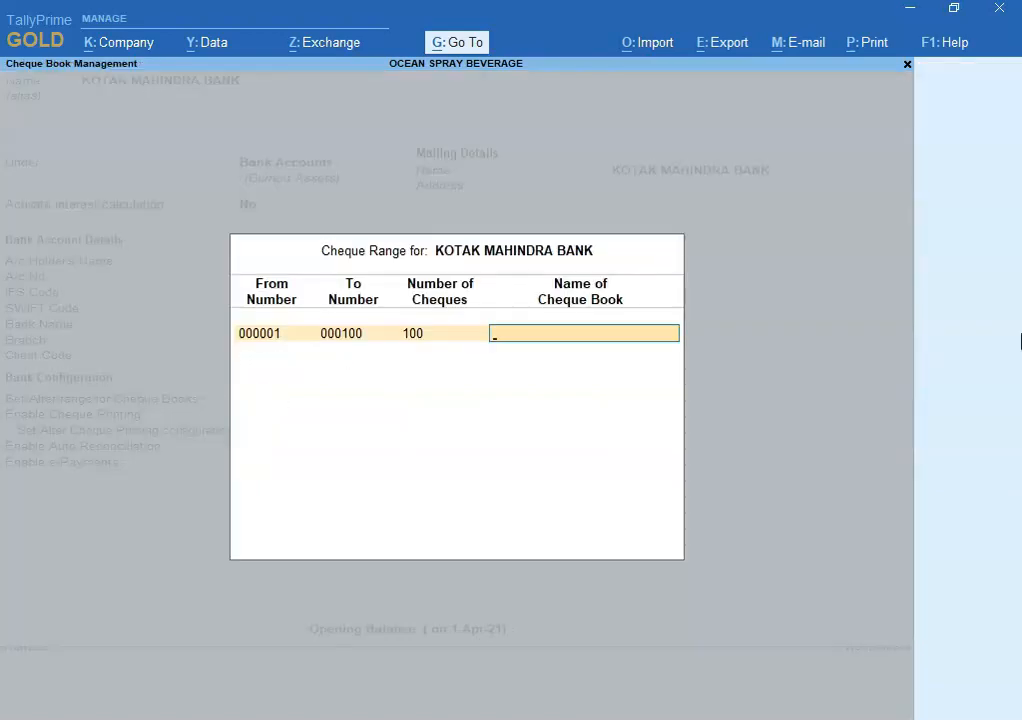
pyautogui.press('Return')
pyautogui.press('Return')
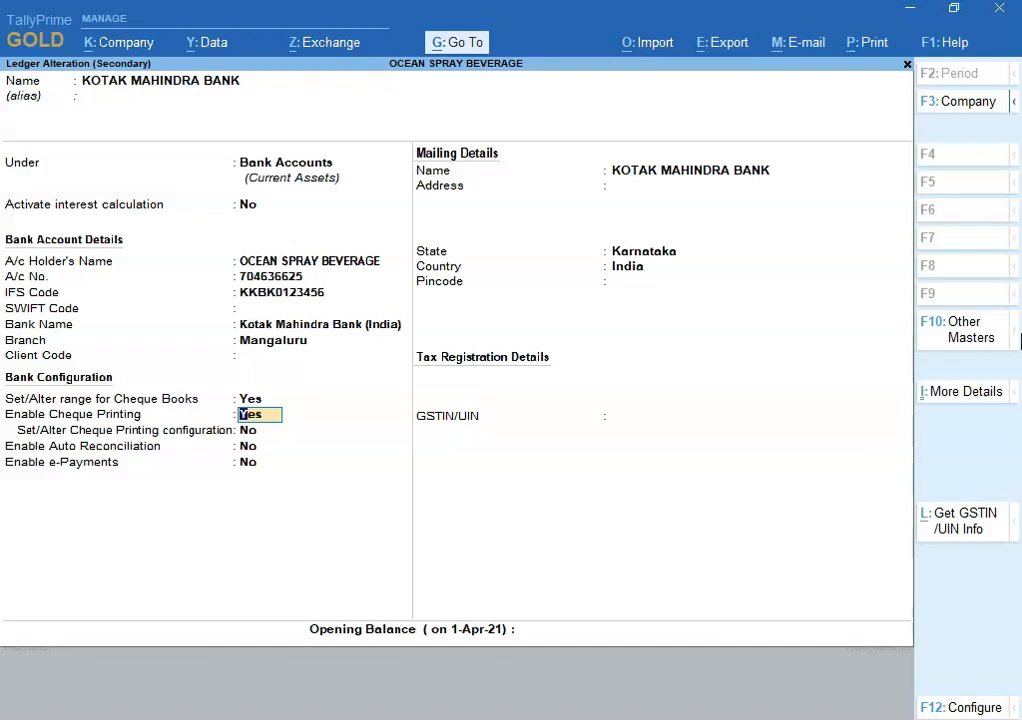
# Step: Keep the remaining KOTAK MAHINDRA BANK ledger settings as they are and save the ledger
pyautogui.press('Return')
pyautogui.press('Return')
pyautogui.press('Return')
pyautogui.press('Return')
pyautogui.press('Return')
pyautogui.press('Return')
pyautogui.press('Return')
pyautogui.press('Return')
pyautogui.press('Return')
pyautogui.press('Return')
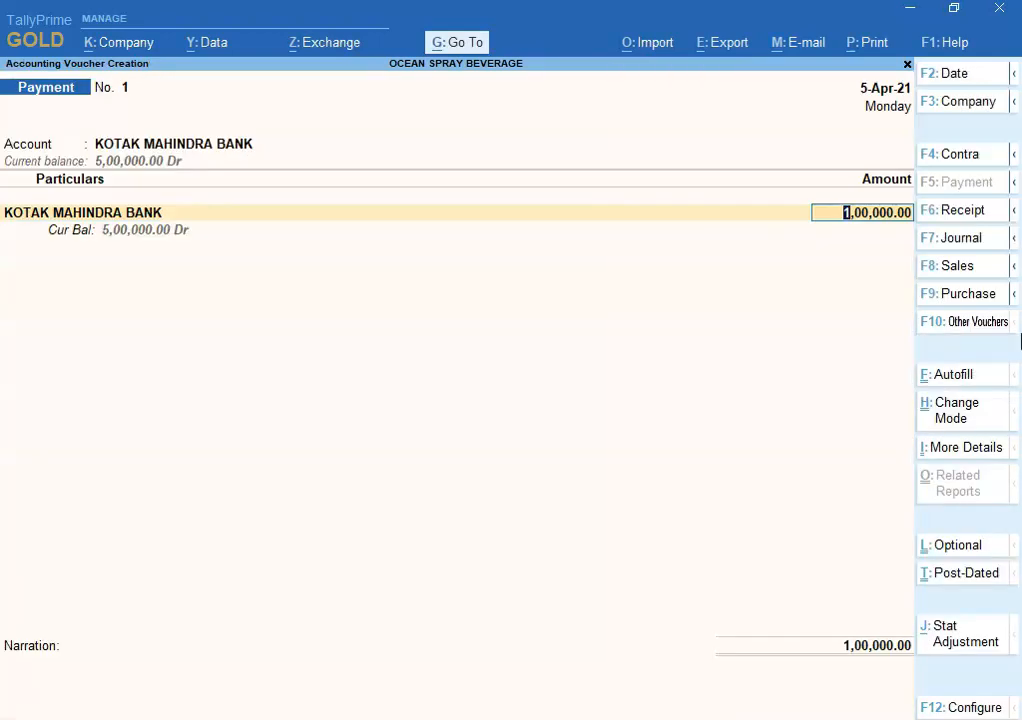
# Step: Try to complete the KOTAK MAHINDRA BANK payment voucher without a narration, then return to a blank Payment voucher
pyautogui.press('Return')
pyautogui.press('Return')
pyautogui.press('Return')
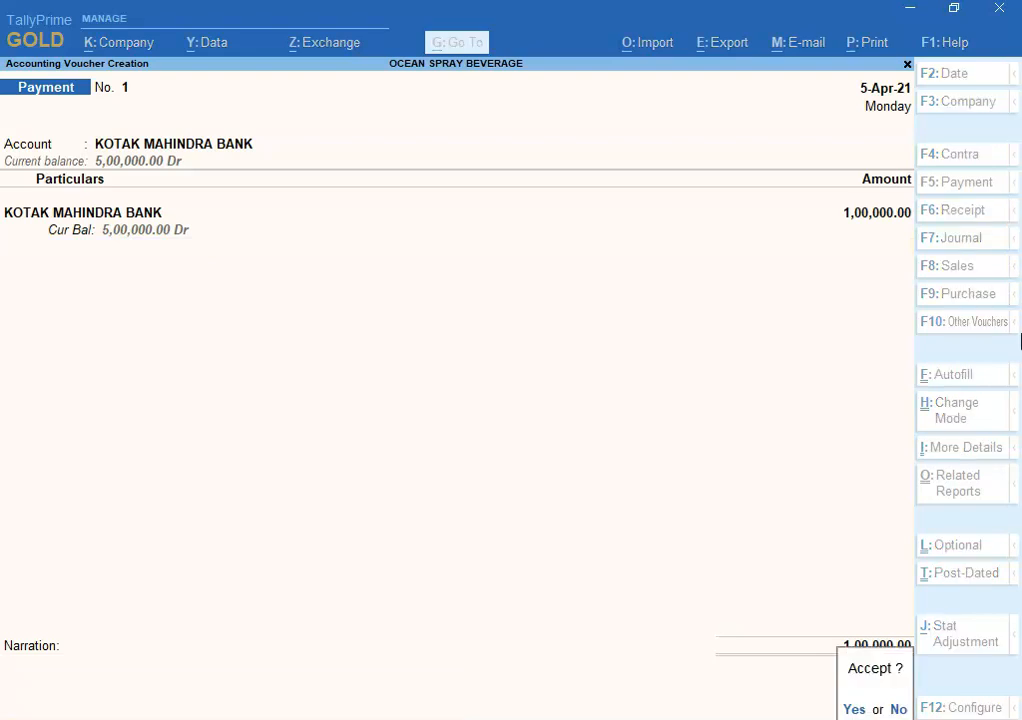
pyautogui.press('Return')
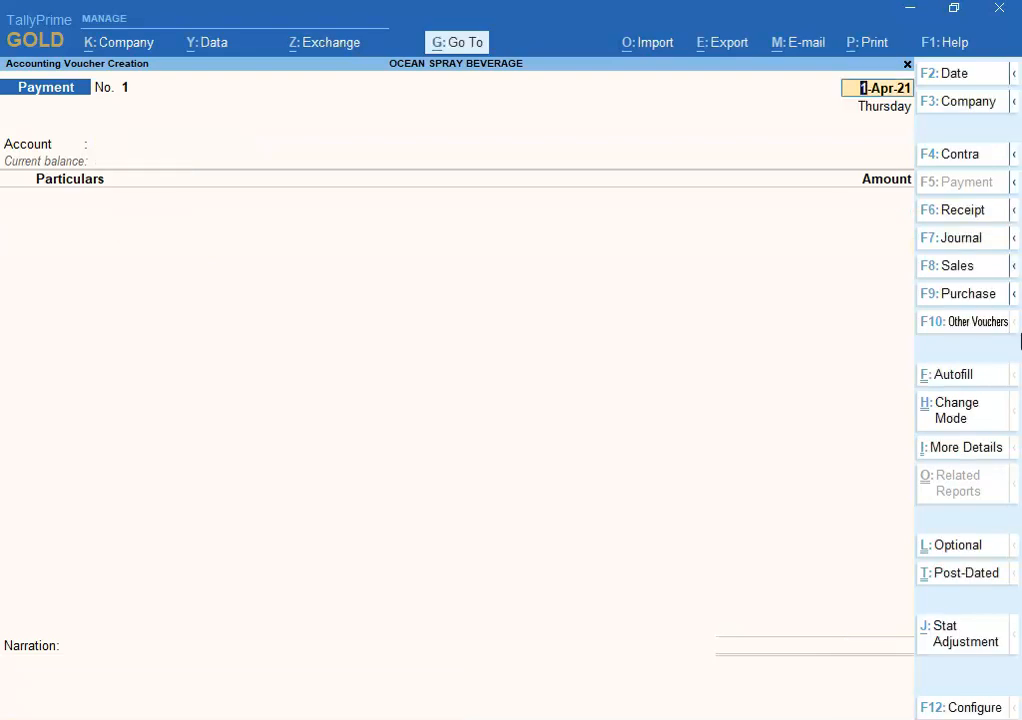
# Step: Check the Megha Associates payment in the Excel question sheet, and date the TallyPrime payment voucher 5-Apr-21 with KOTAK MAHINDRA BANK as its account
pyautogui.hotkey('alt', 'Tab')
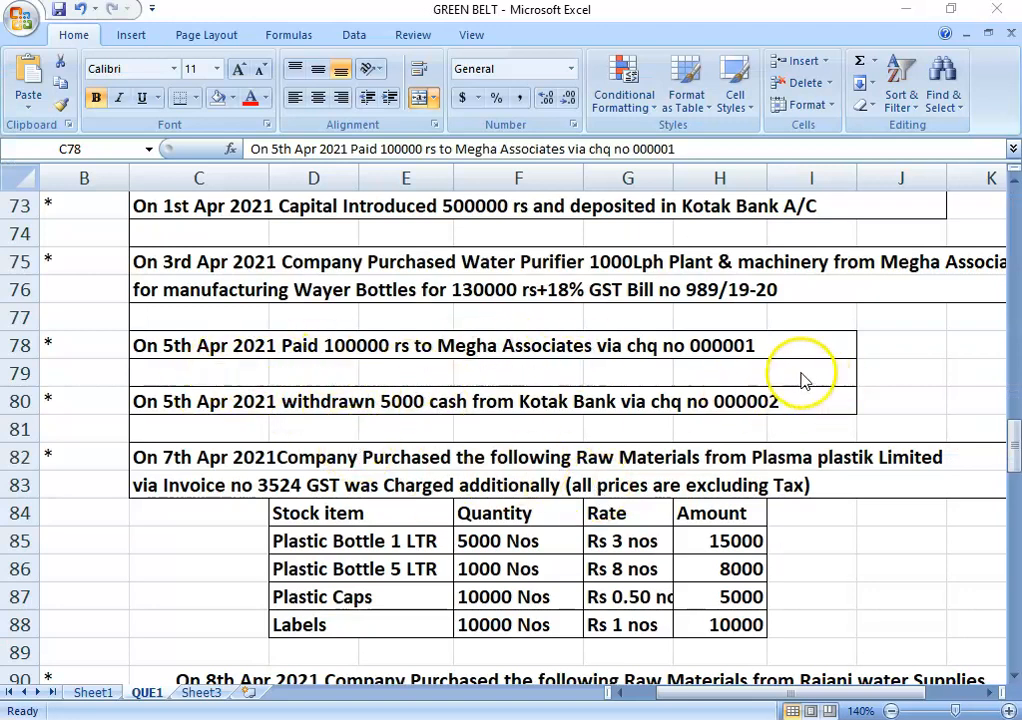
pyautogui.hotkey('alt', 'Tab')
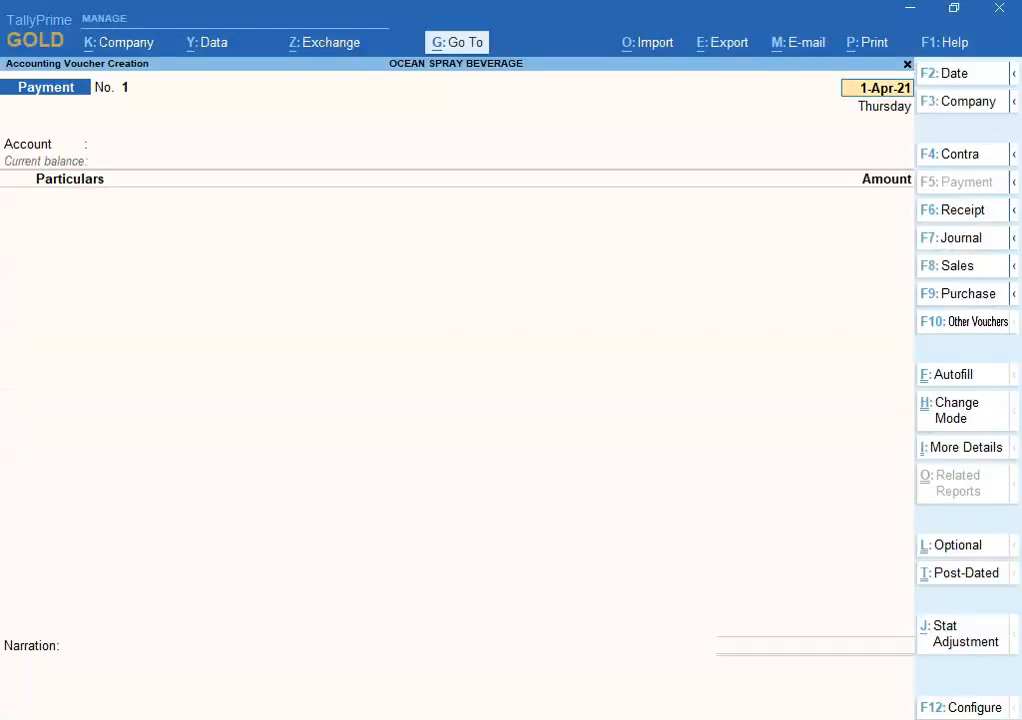
pyautogui.write('5-')
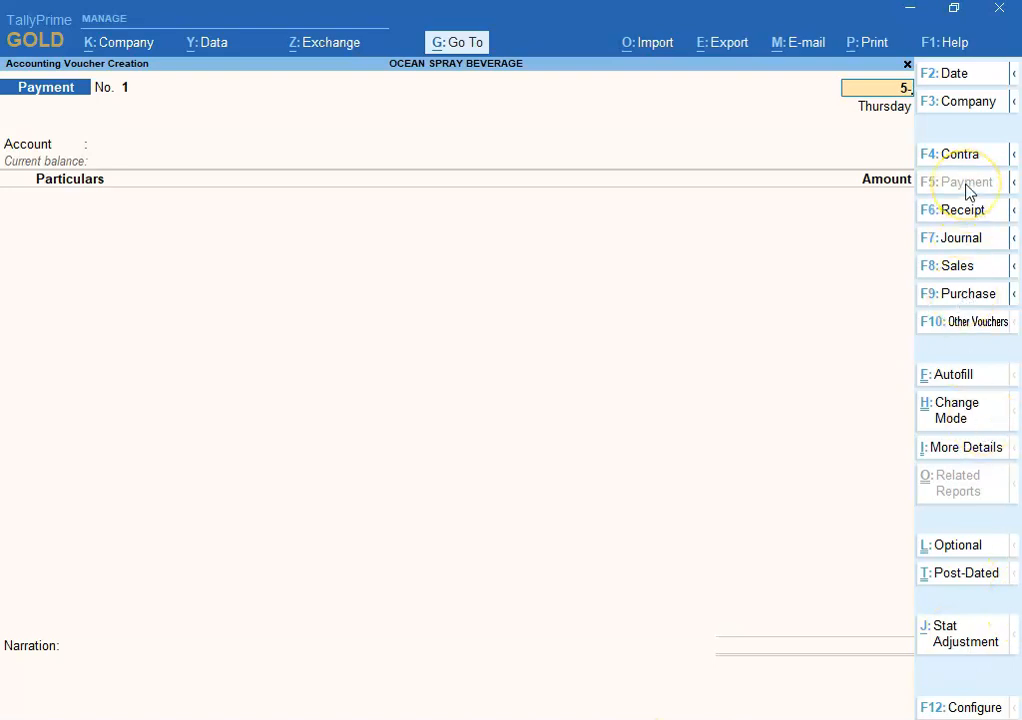
pyautogui.write('4')
pyautogui.press('Return')
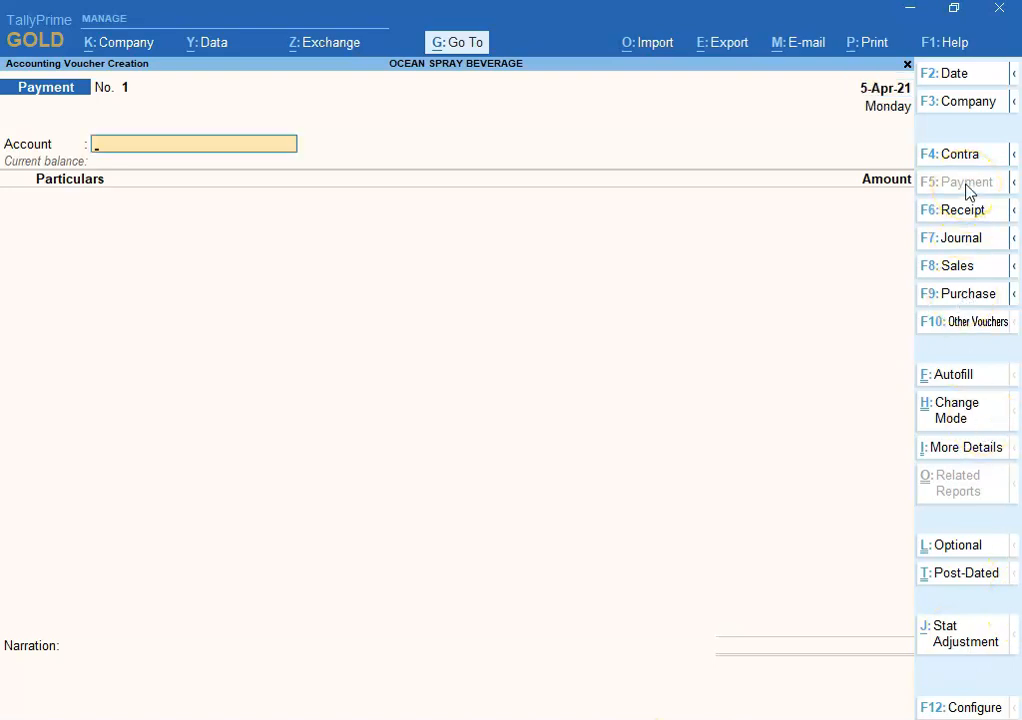
pyautogui.write('K')
pyautogui.press('Return')
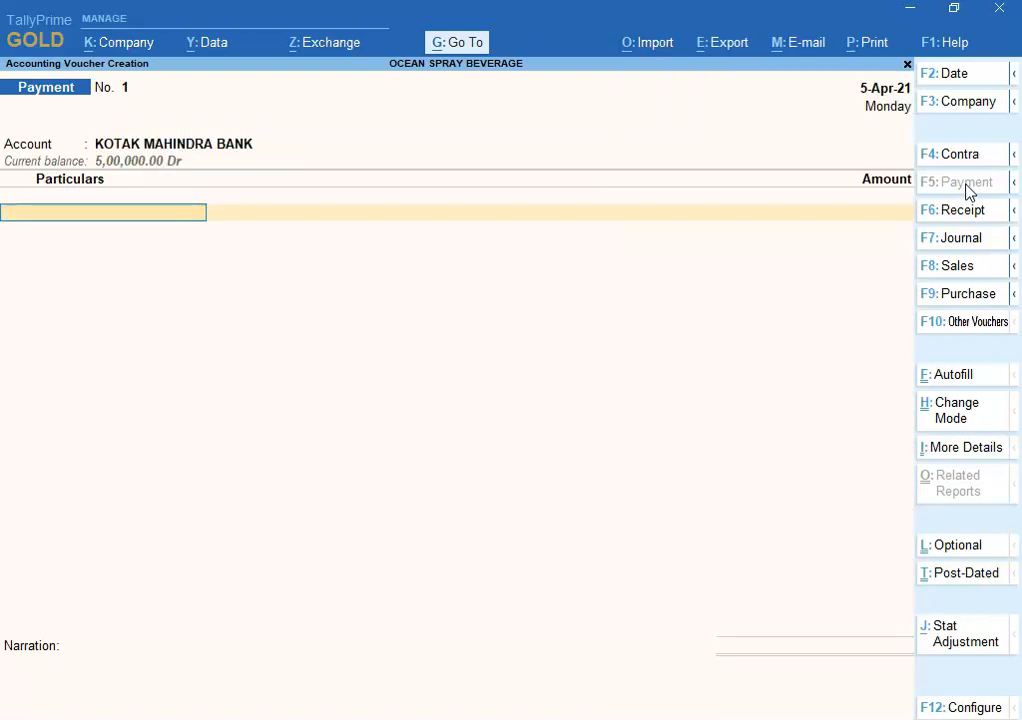
# Step: Add Megha Associates to the payment voucher's particulars with an amount of 1,00,000
pyautogui.write('ME')
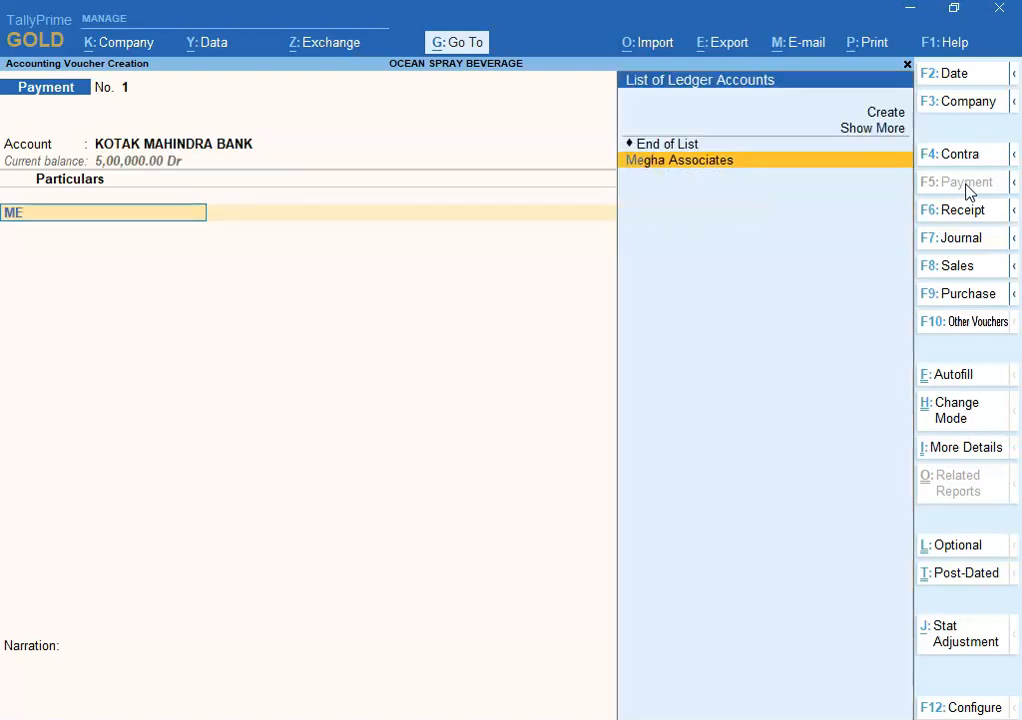
pyautogui.press('Return')
pyautogui.write('1,00,00')
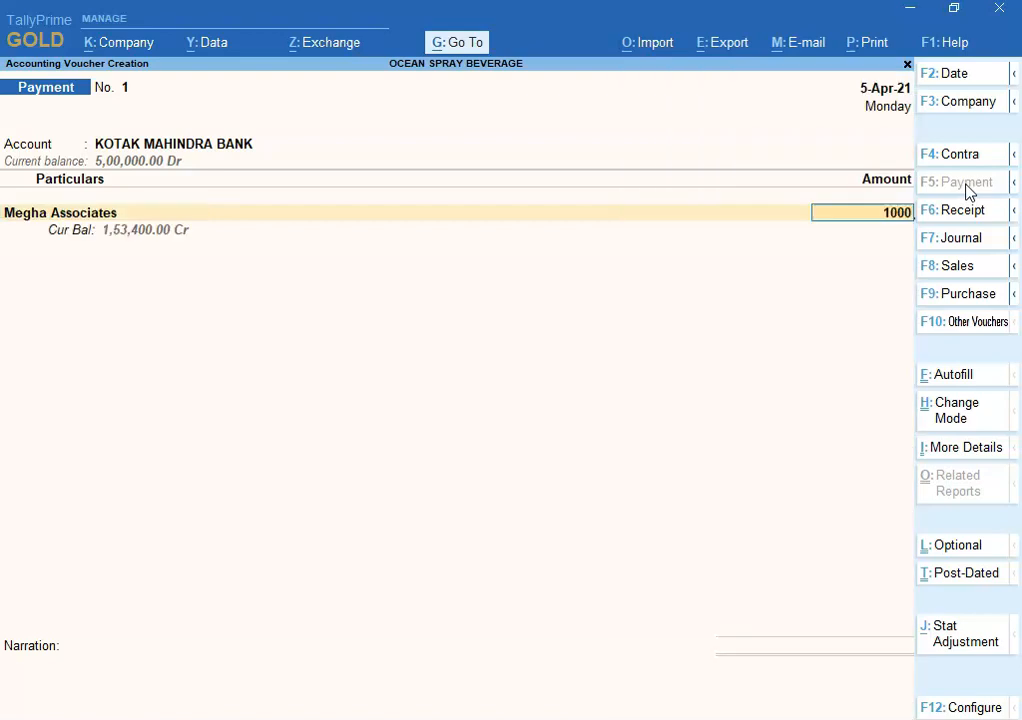
pyautogui.write('00')
pyautogui.press('Return')
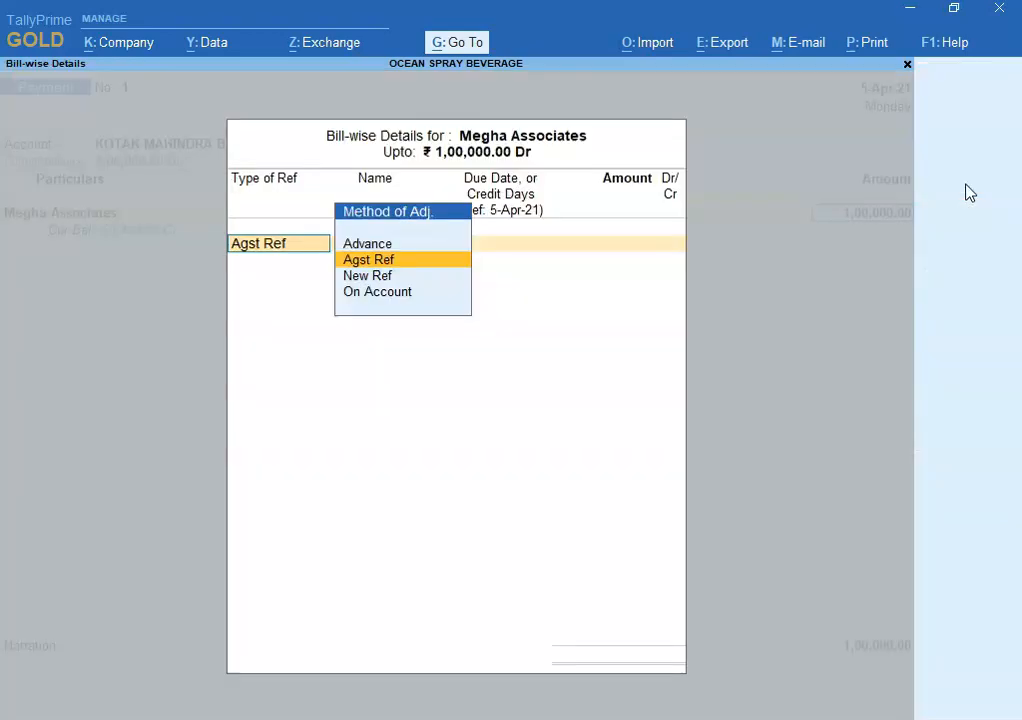
# Step: Allocate the Megha Associates payment as Agst Ref against pending bill 989/19-20
pyautogui.press('Return')
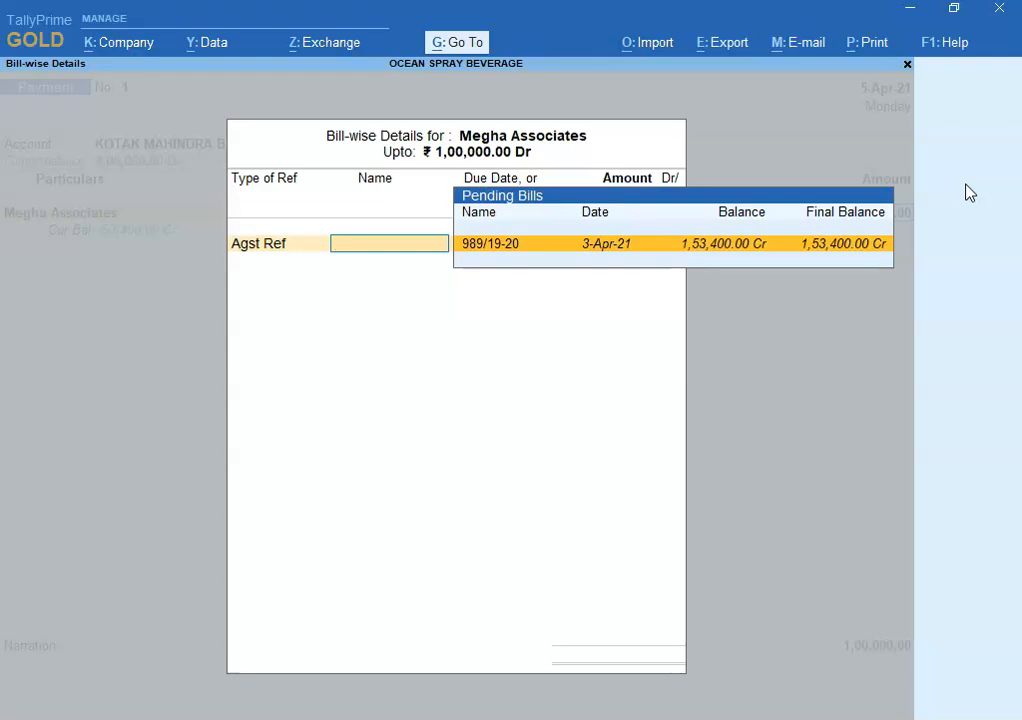
pyautogui.press('Return')
pyautogui.press('Return')
pyautogui.press('Return')
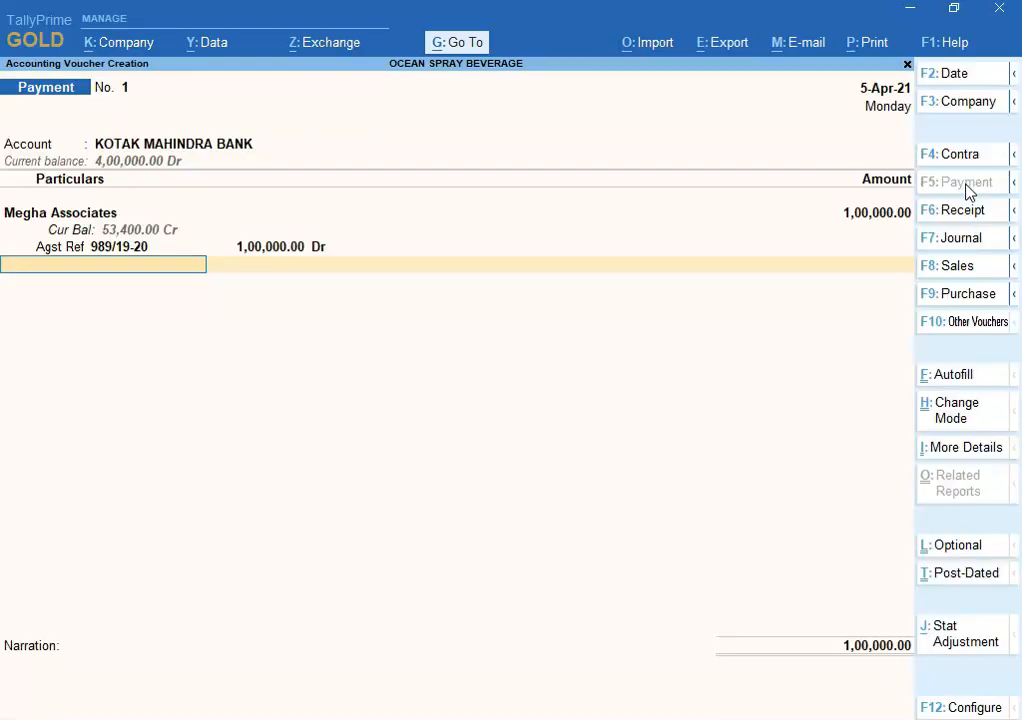
# Step: Allocate the bank payment as a Cheque with instrument number 000001
pyautogui.press('Return')
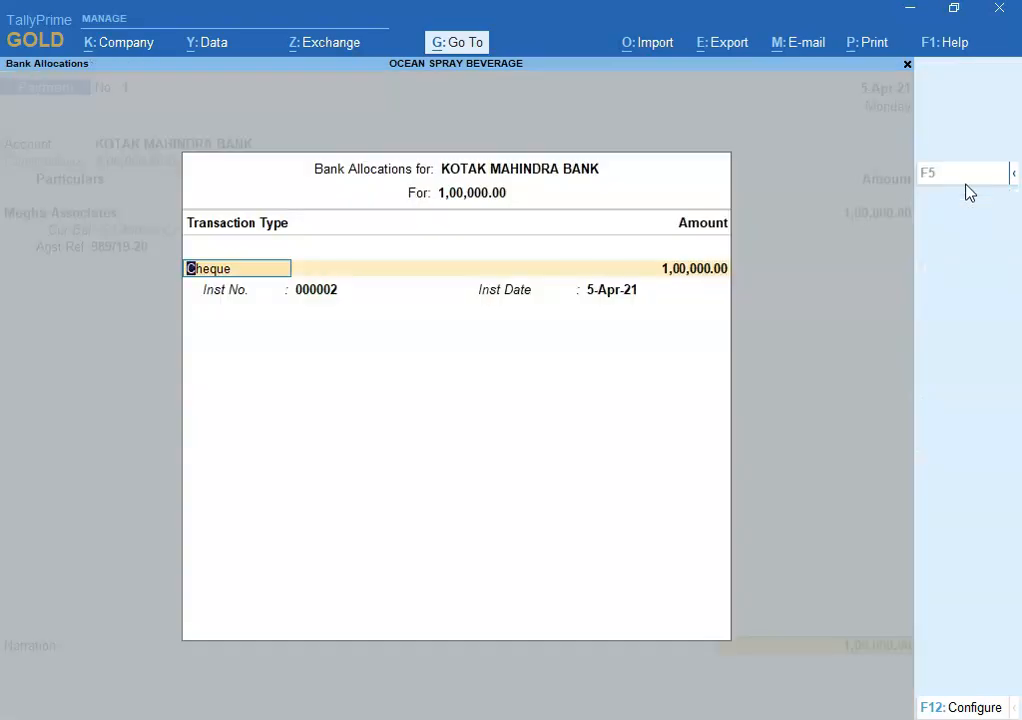
pyautogui.press('Return')
pyautogui.press('Return')
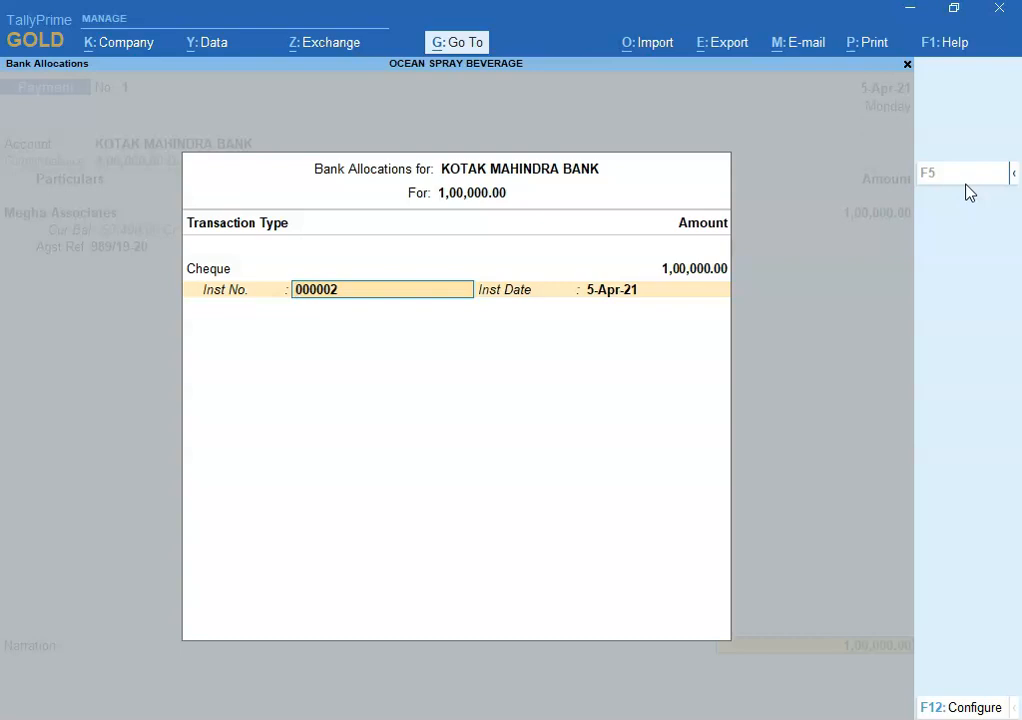
pyautogui.write('000001')
pyautogui.press('Return')
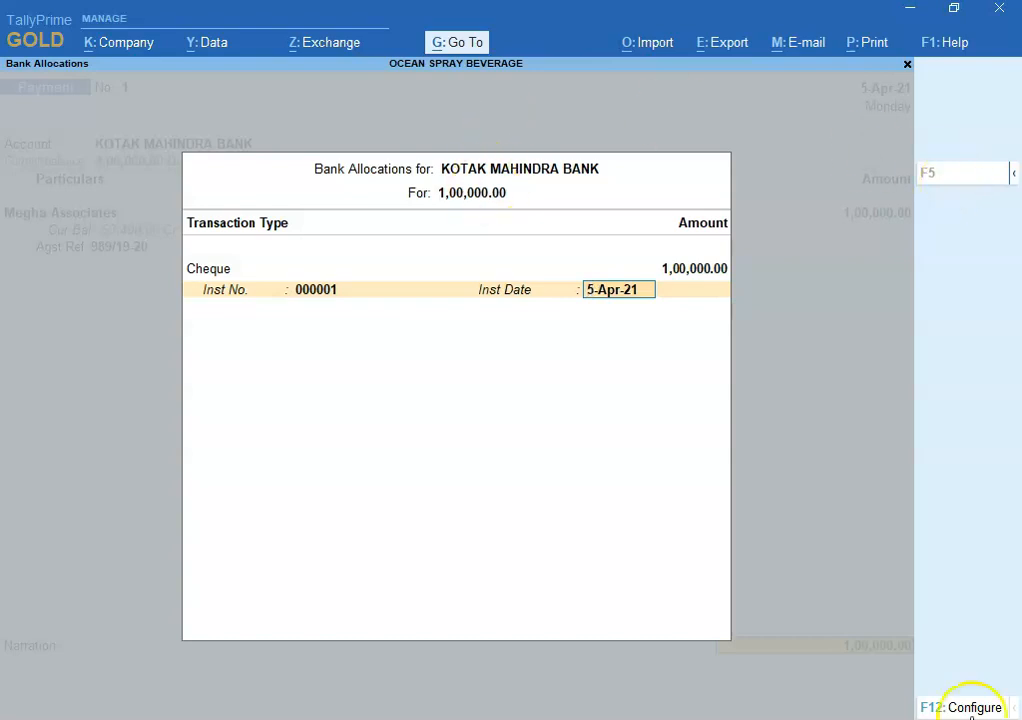
# Step: Review the bank allocation configuration options without changing them, and decline the voucher acceptance to return to the narration
pyautogui.click(968, 707)
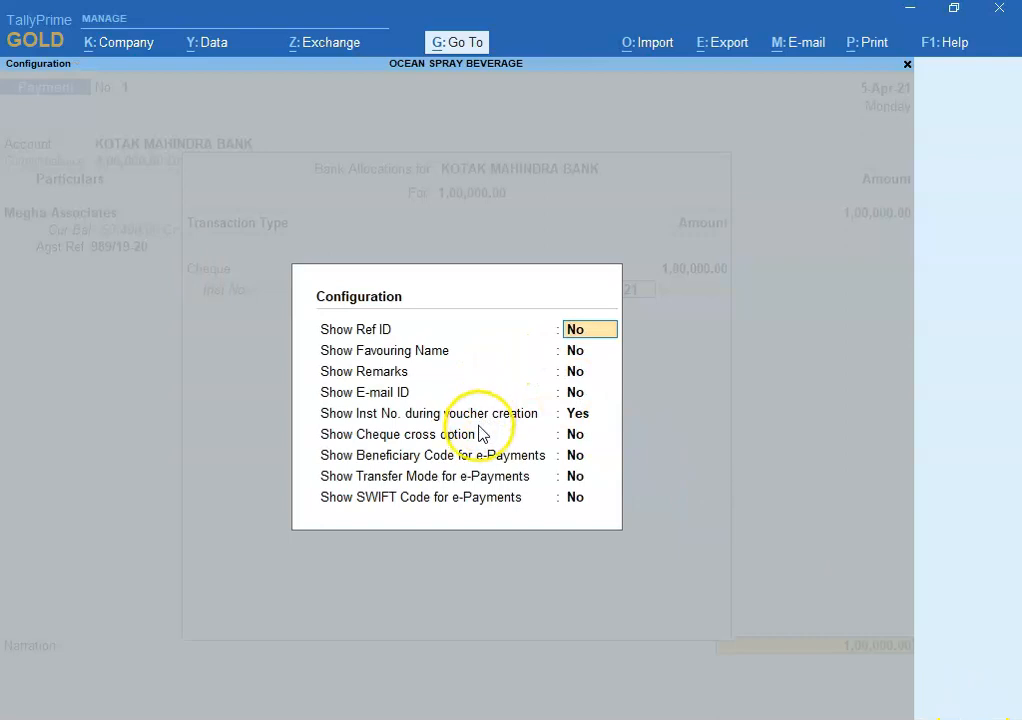
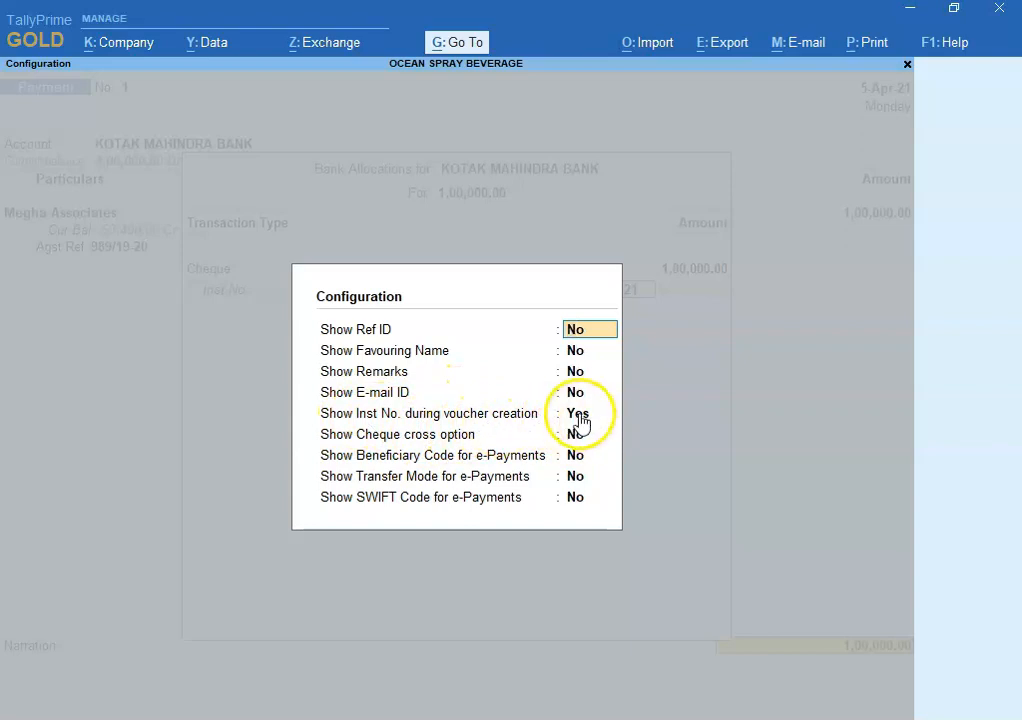
pyautogui.hotkey('ctrl', 'a')
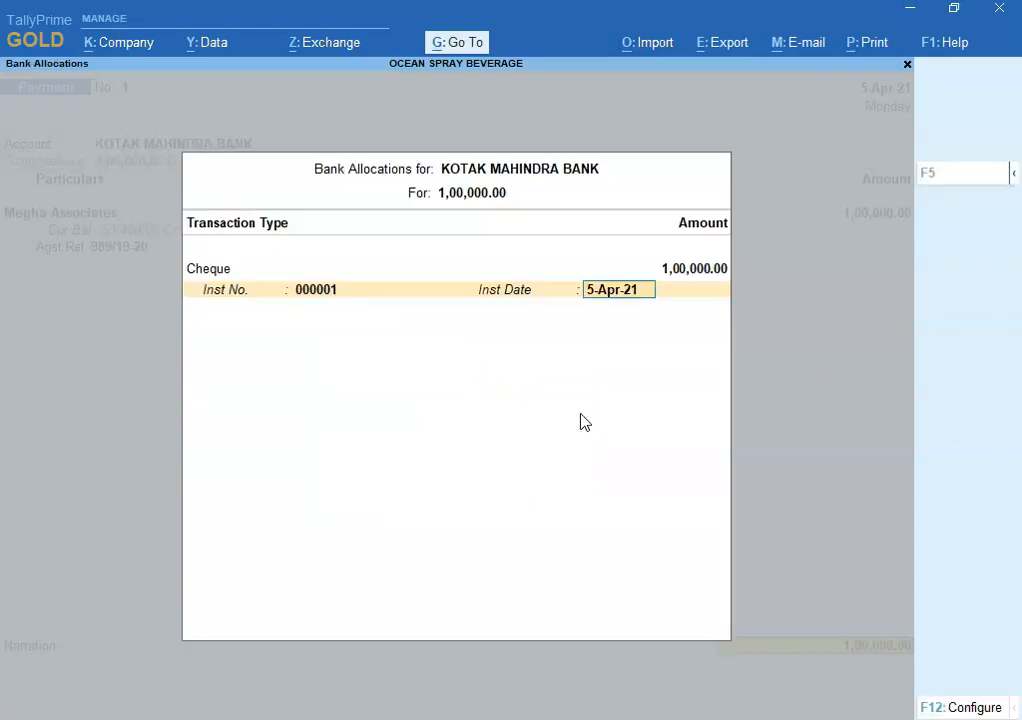
pyautogui.press('Return')
pyautogui.press('Return')
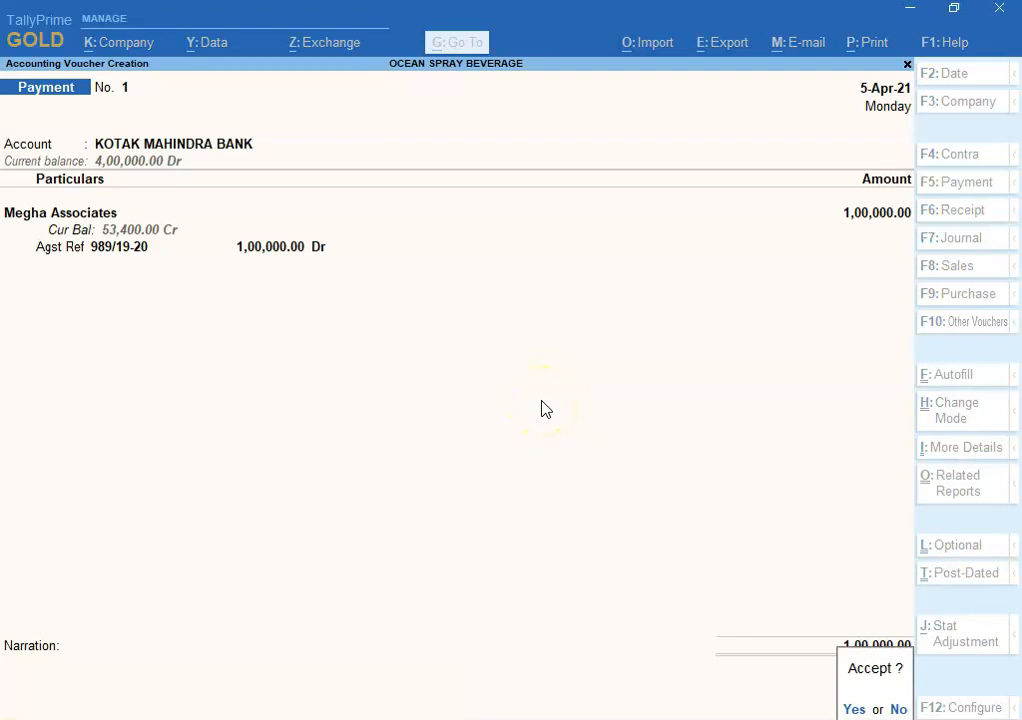
pyautogui.press('Escape')
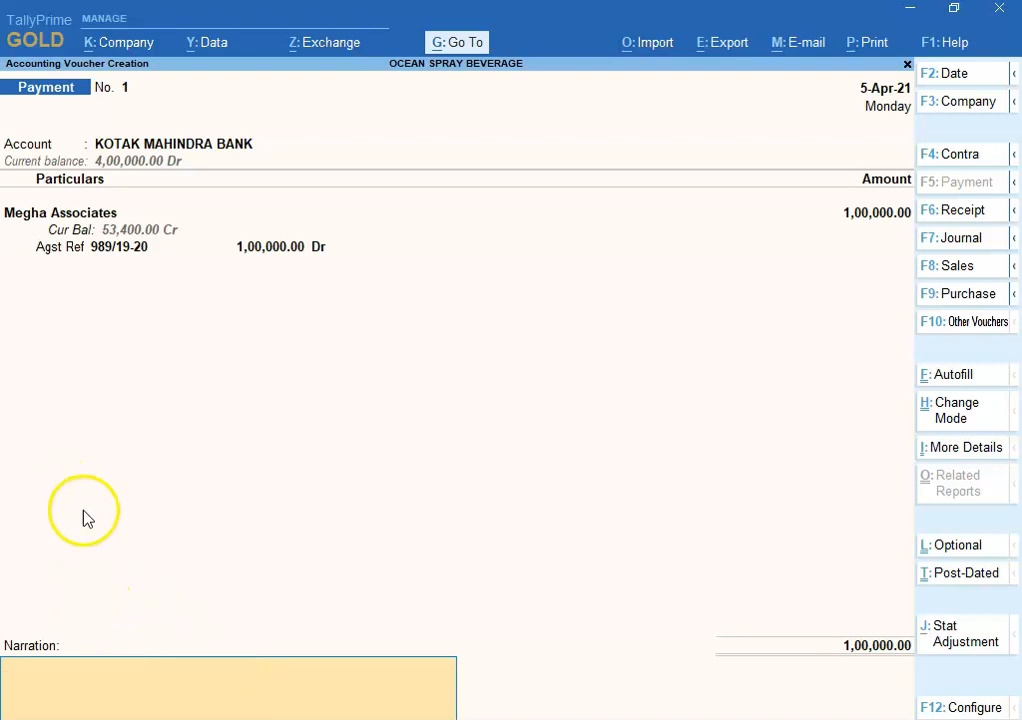
# Step: Go back to the Megha Associates line and keep its 1,00,000 amount and bill allocation
pyautogui.click(661, 456)
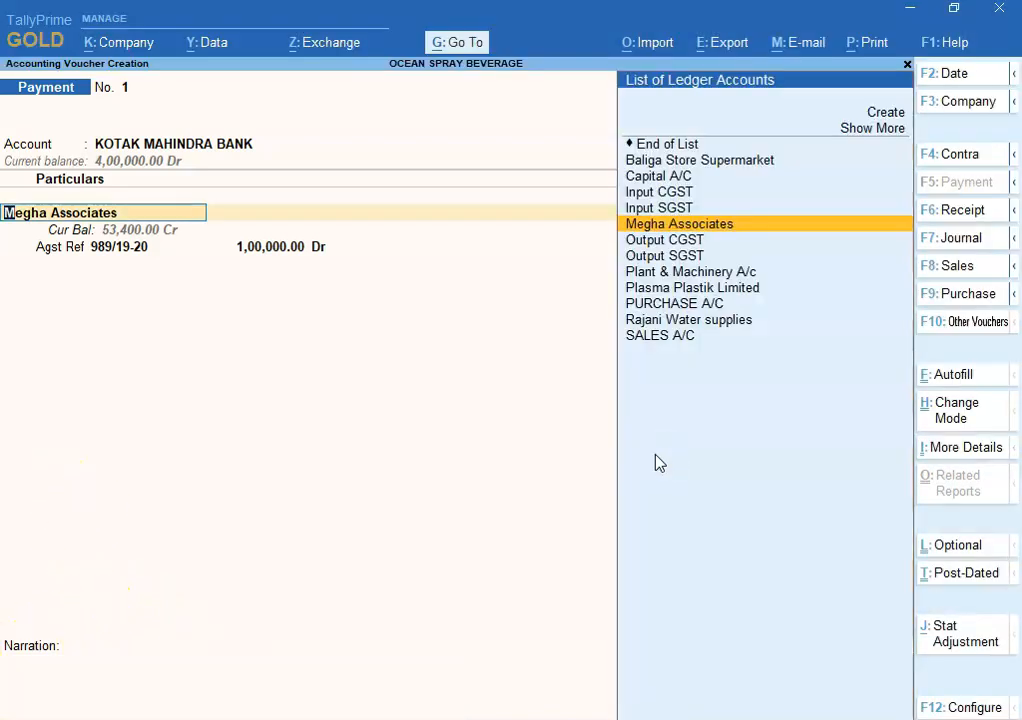
pyautogui.press('Return')
pyautogui.press('Return')
pyautogui.press('Return')
pyautogui.press('Return')
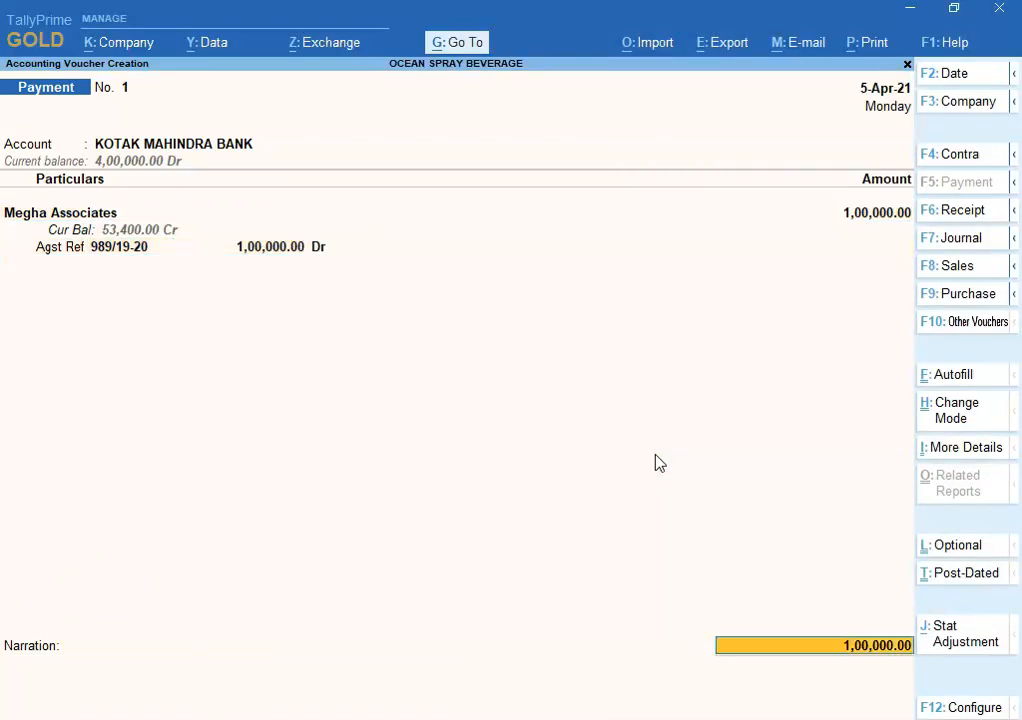
# Step: Re-enter cheque number 000001 in the bank allocation and accept the payment voucher without a narration
pyautogui.press('Return')
pyautogui.press('Return')
pyautogui.write('00000')
pyautogui.write('1')
pyautogui.press('Return')
pyautogui.press('Return')
pyautogui.press('Return')
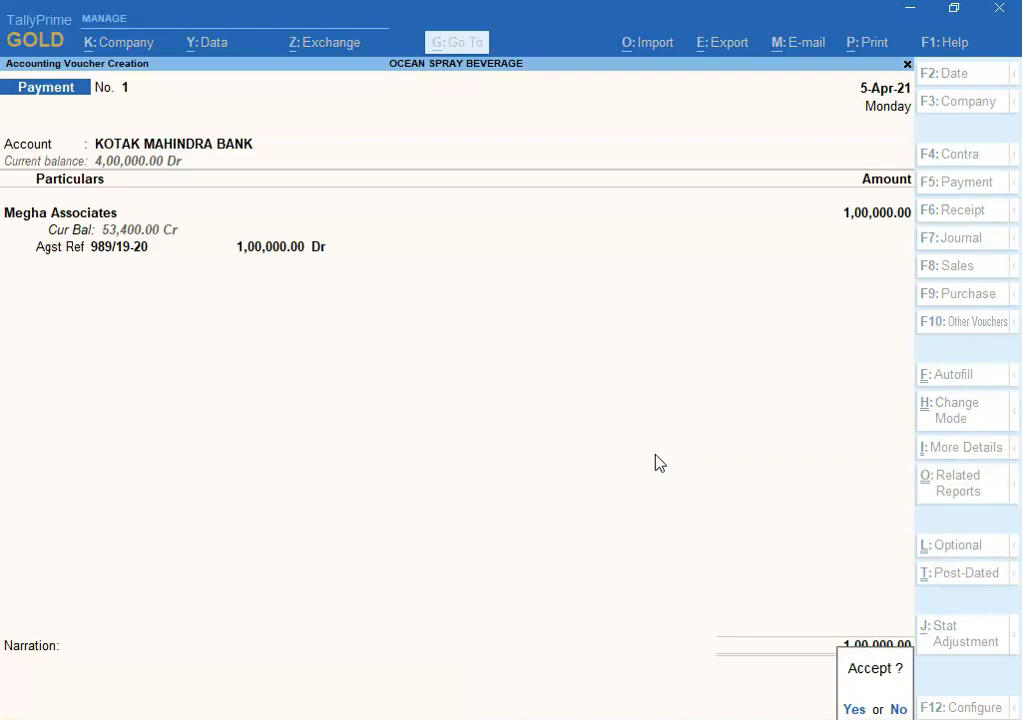
pyautogui.press('Return')
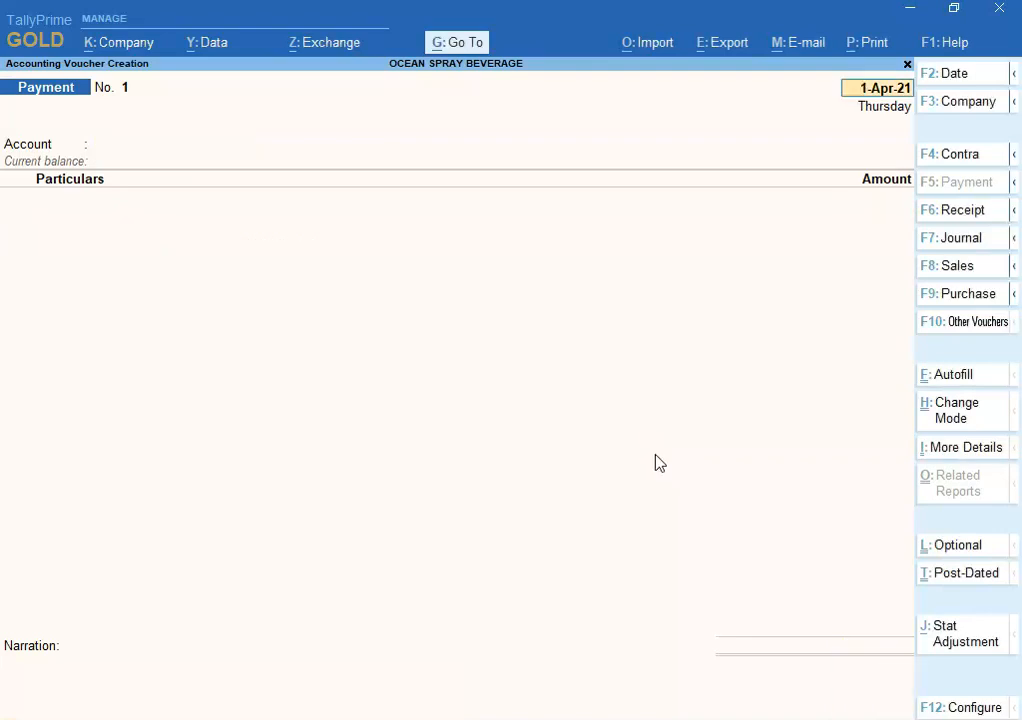
# Step: Check the cash withdrawal entry in row 80 of the Excel question sheet, and start a TallyPrime Contra voucher dated 5-Apr-21
pyautogui.click(641, 474)
pyautogui.hotkey('alt', 'Tab')
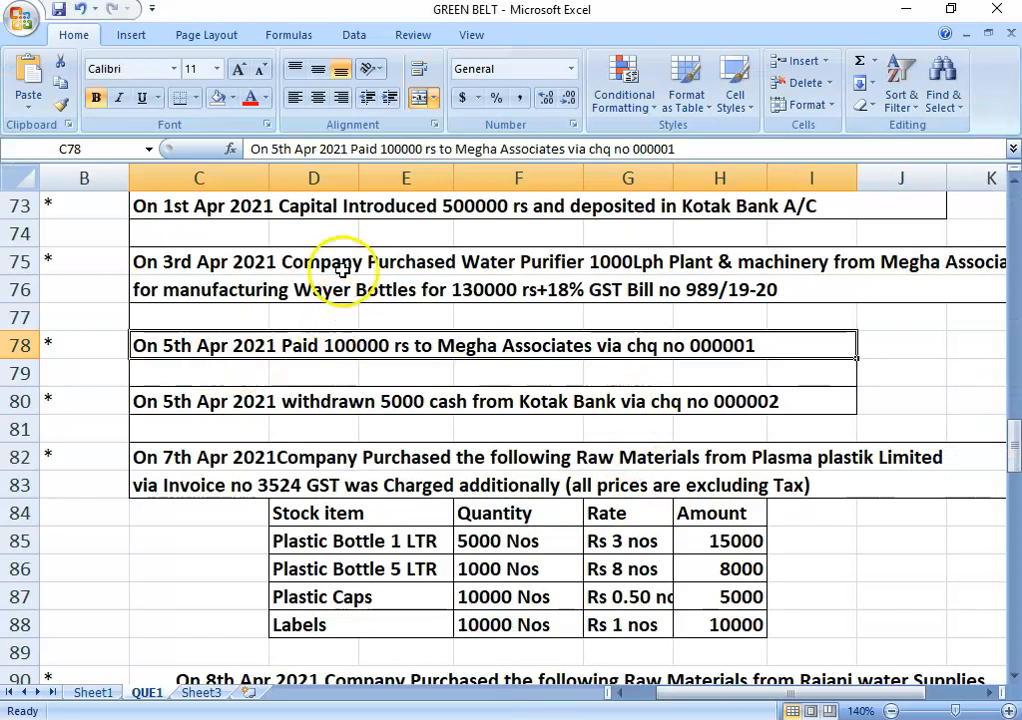
pyautogui.click(462, 402)
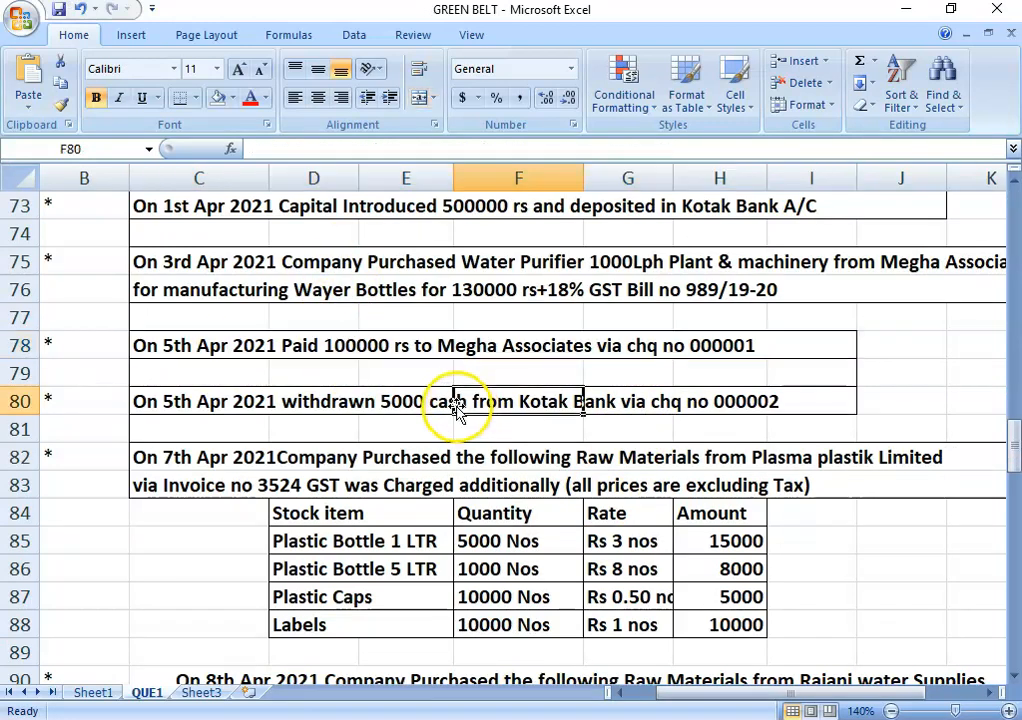
pyautogui.click(168, 398)
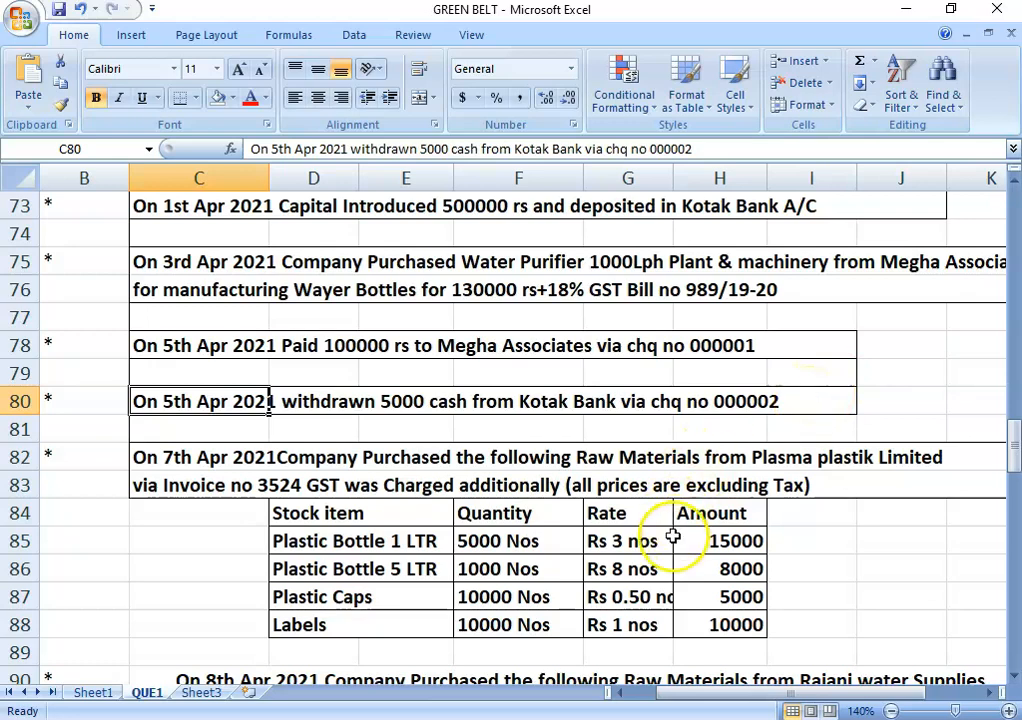
pyautogui.hotkey('alt', 'Tab')
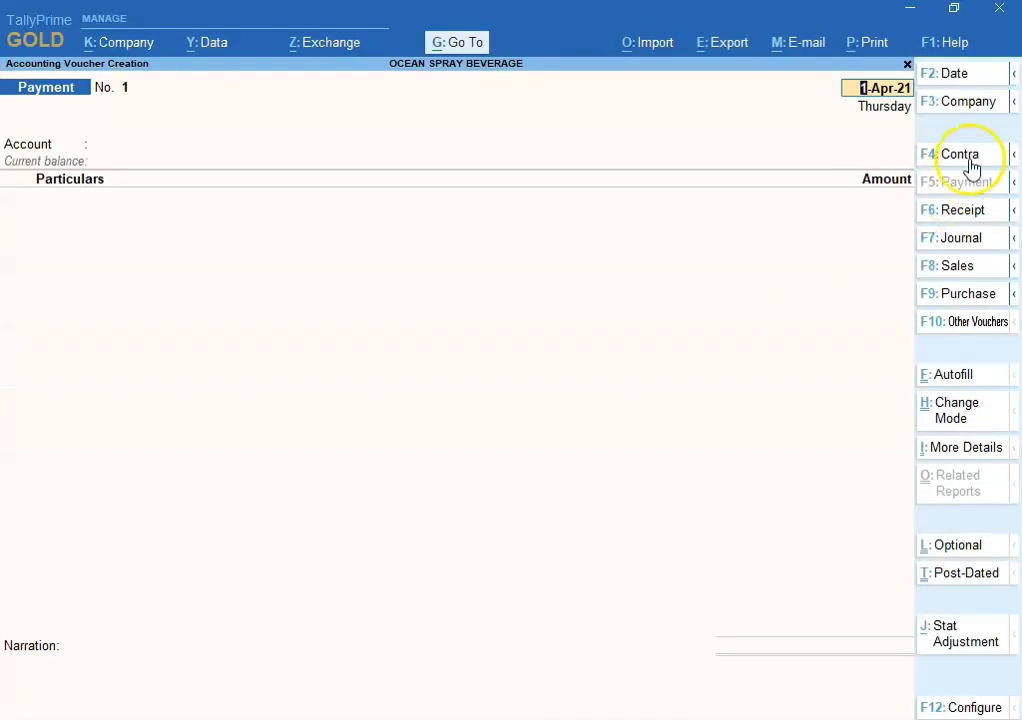
pyautogui.click(966, 156)
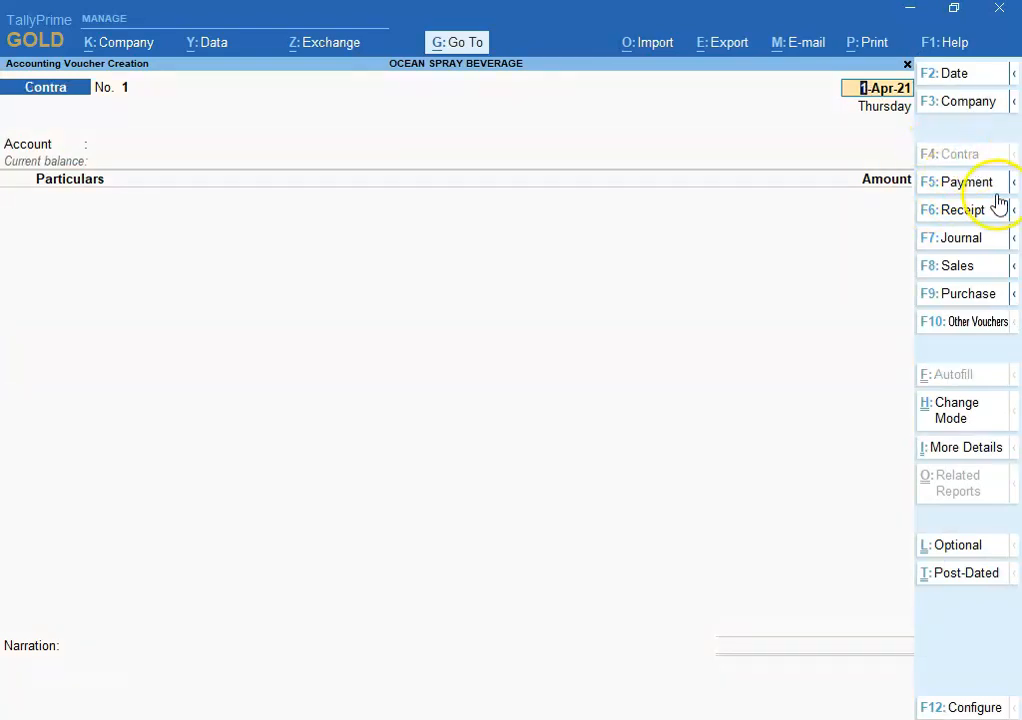
pyautogui.hotkey('alt', 'Tab')
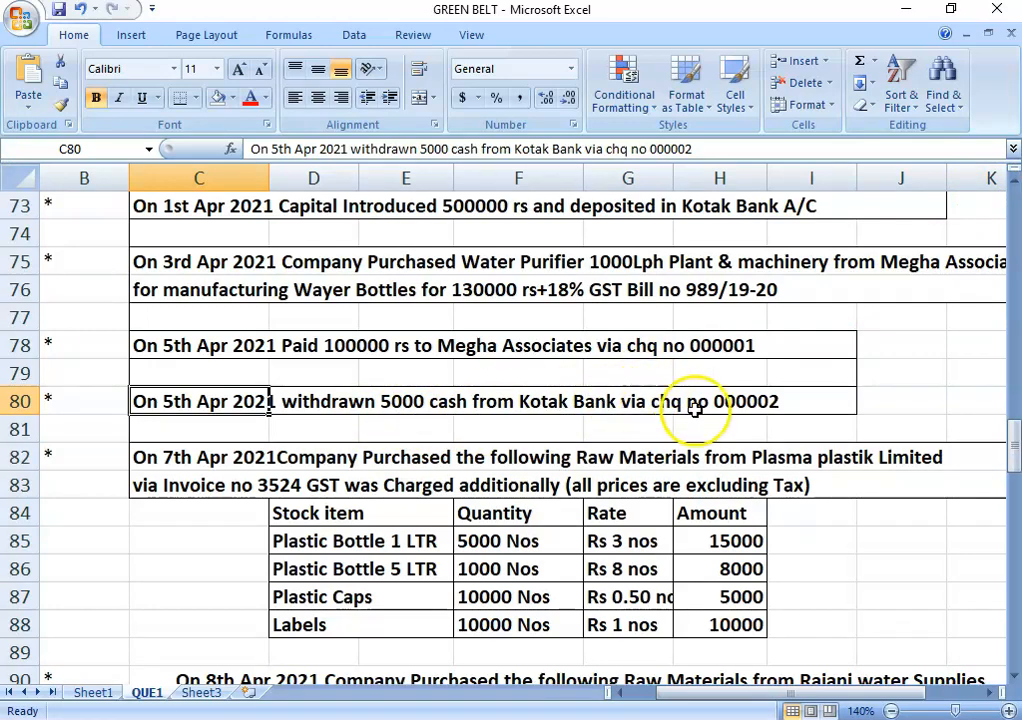
pyautogui.hotkey('alt', 'Tab')
pyautogui.write('5-4')
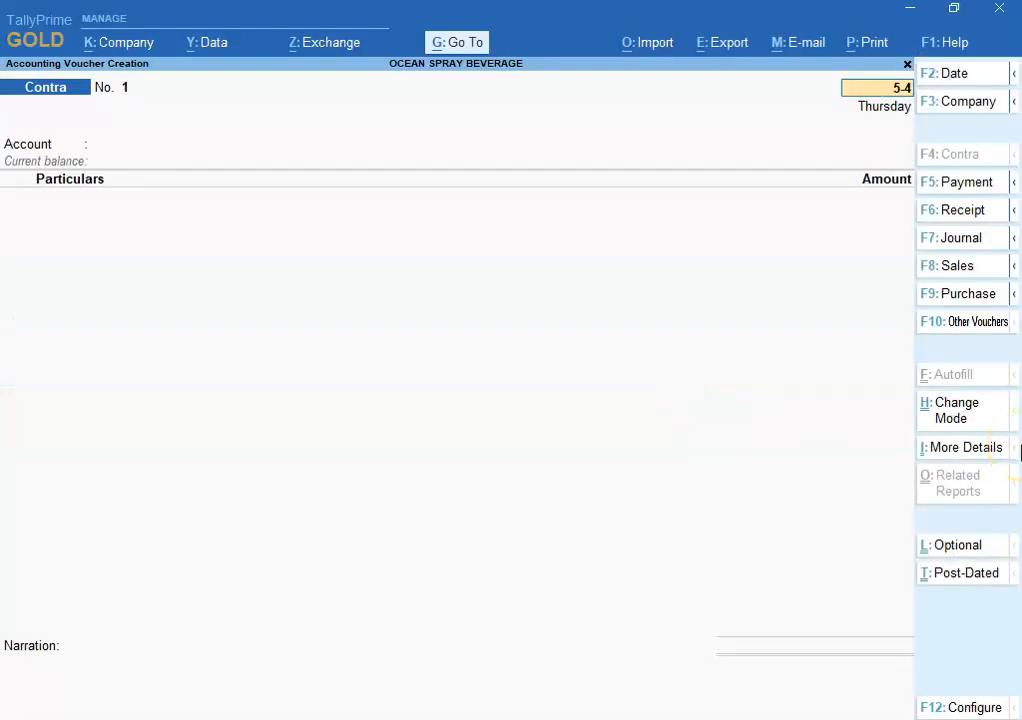
pyautogui.press('Return')
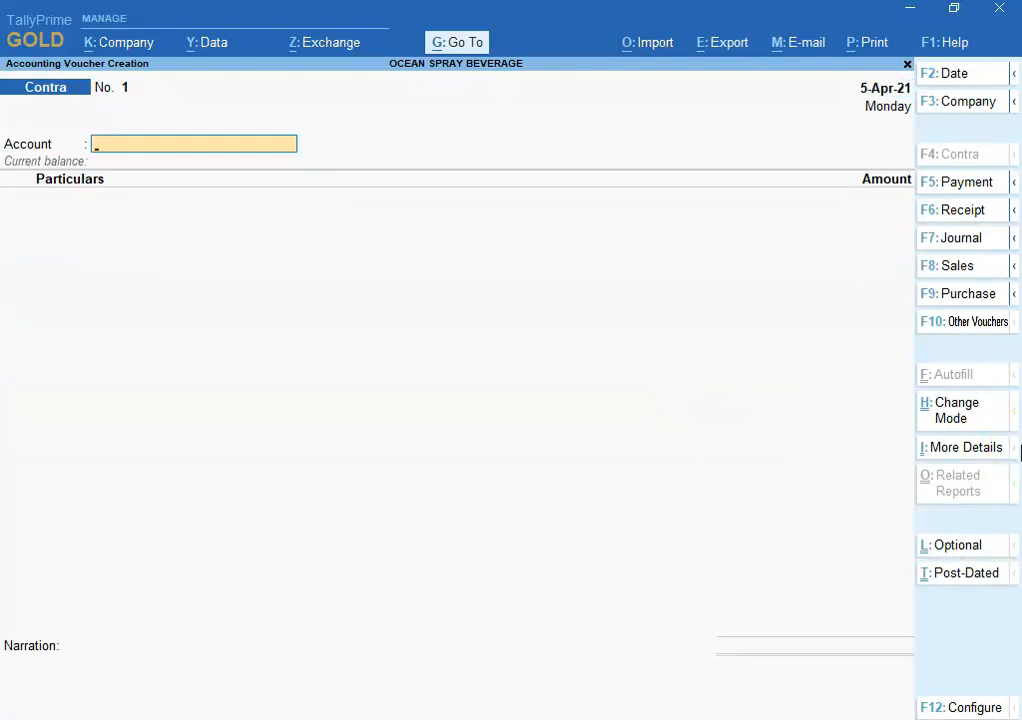
# Step: Set the Contra account to Cash and add a 5,000 withdrawal line from KOTAK MAHINDRA BANK
pyautogui.write('CA')
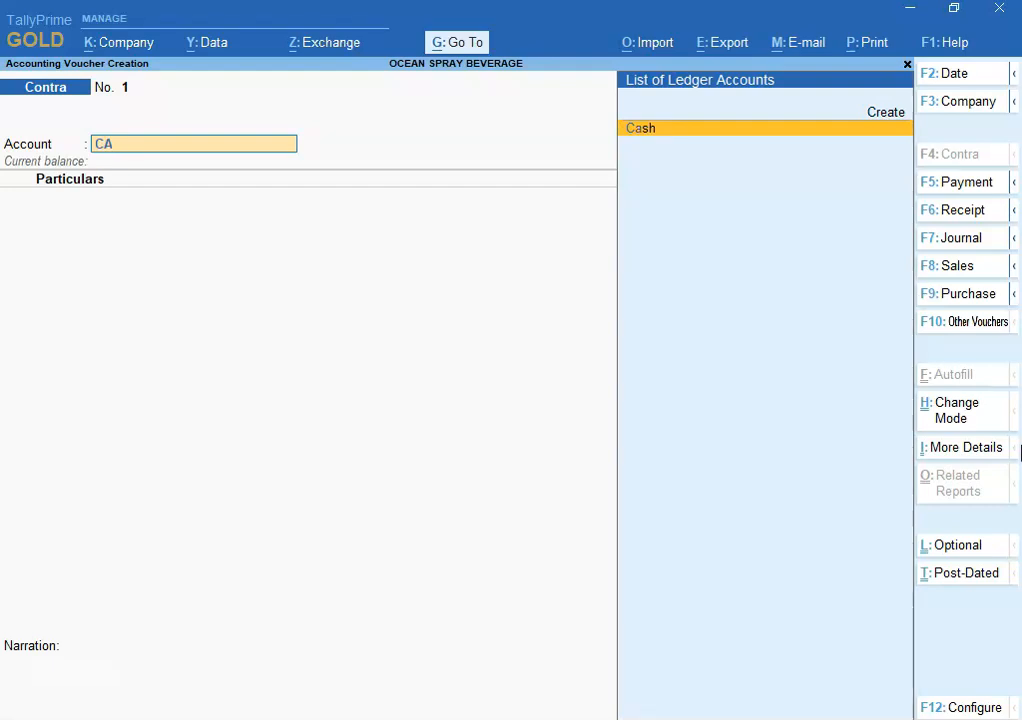
pyautogui.press('Return')
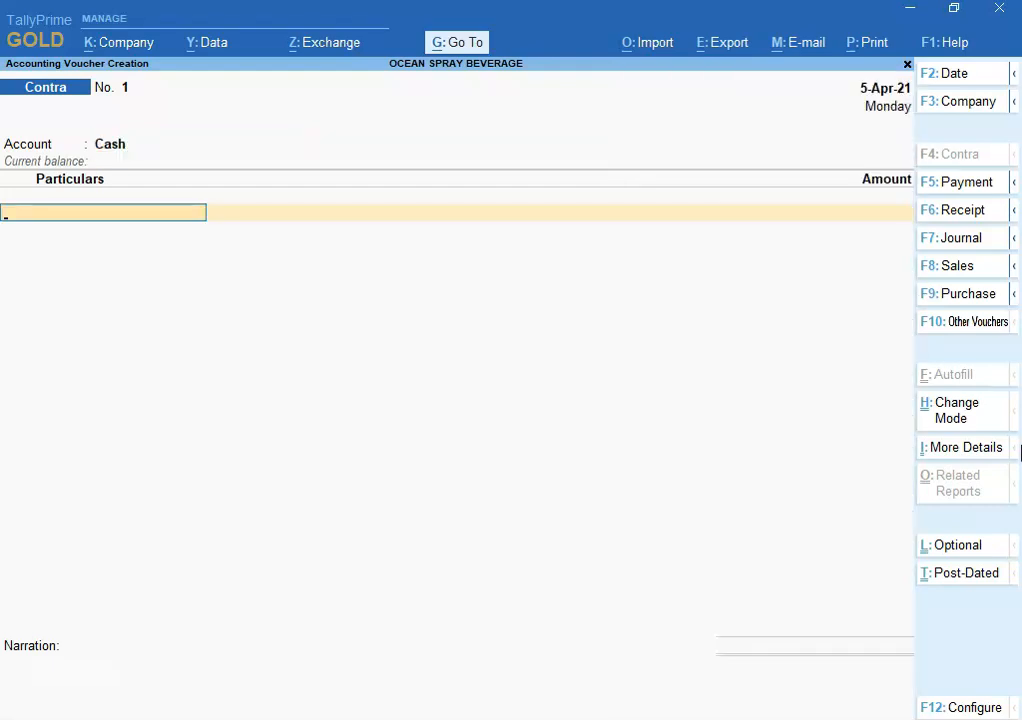
pyautogui.write('K')
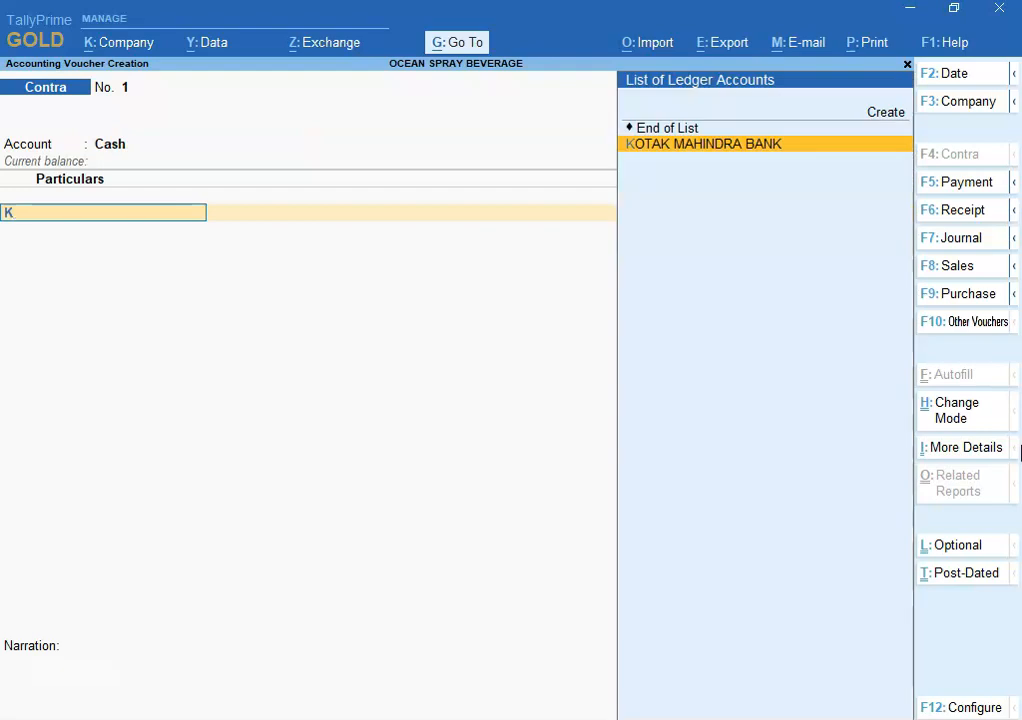
pyautogui.press('Return')
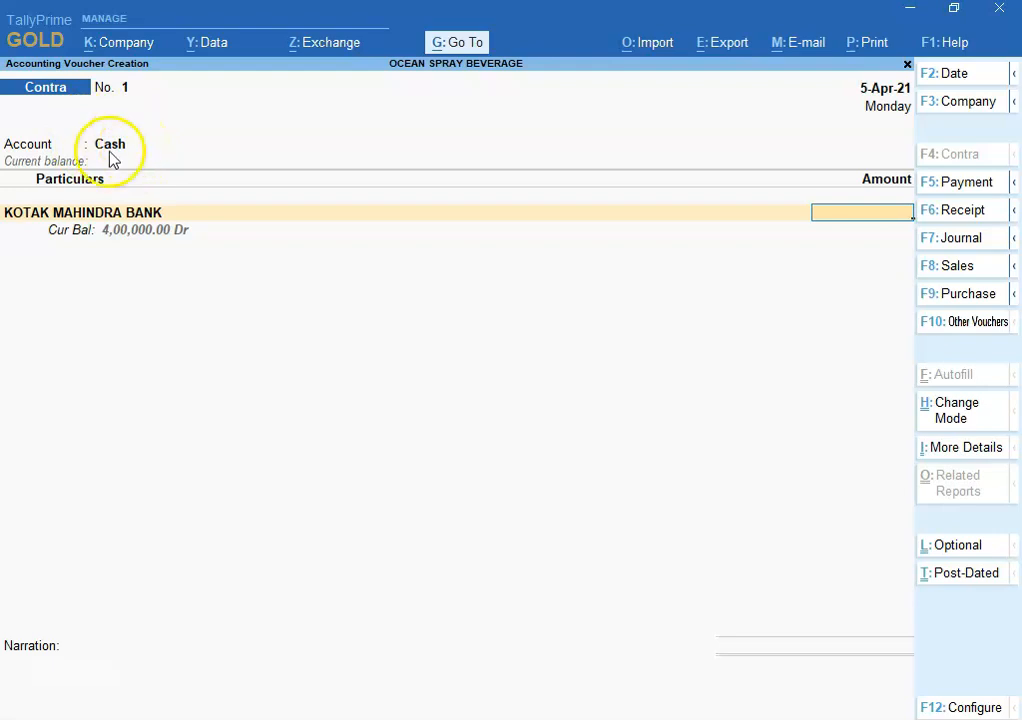
pyautogui.write('5000')
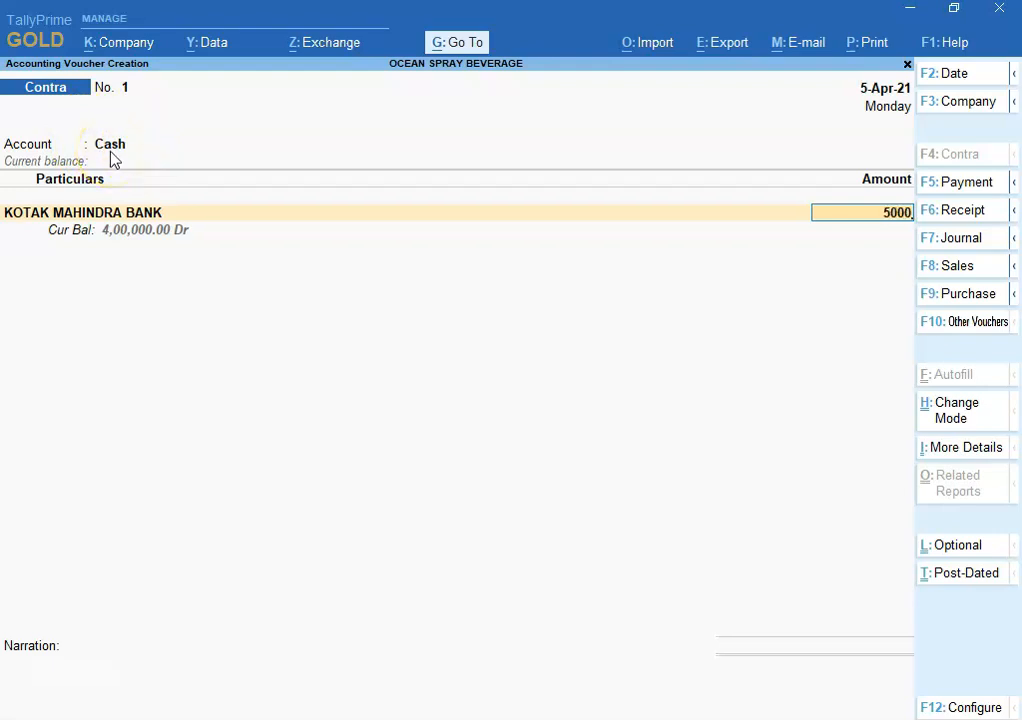
pyautogui.press('Return')
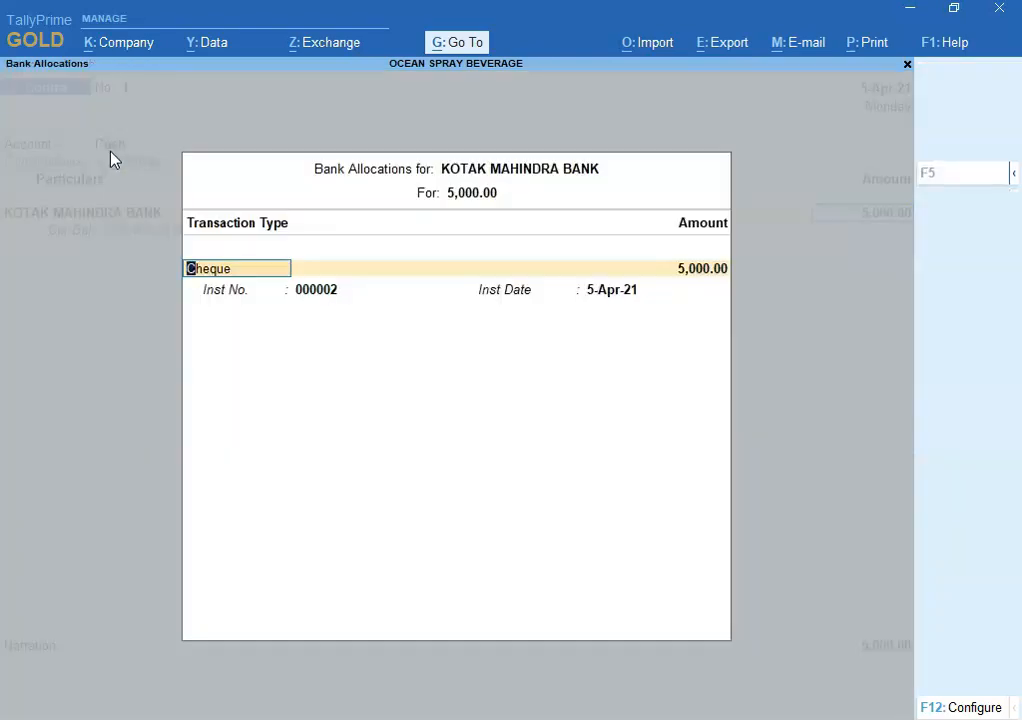
# Step: Check the cheque number against row 80 of the Excel sheet, keep cheque 000002 dated 5-Apr-21, and accept the Contra voucher without a narration
pyautogui.hotkey('alt', 'Tab')
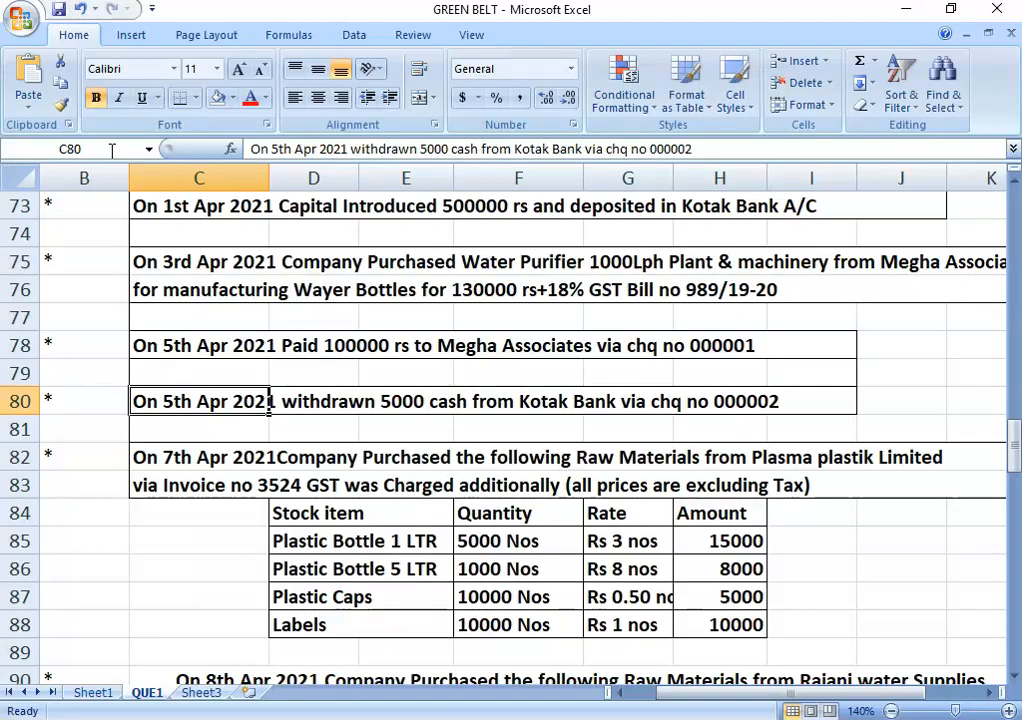
pyautogui.hotkey('alt', 'Tab')
pyautogui.press('Return')
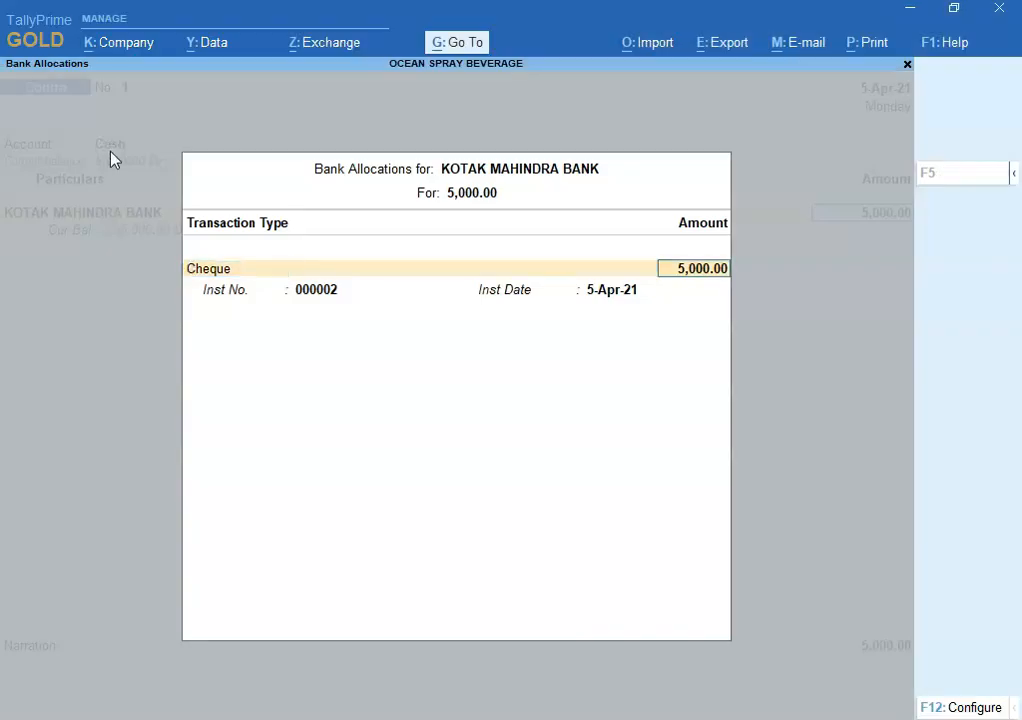
pyautogui.press('Return')
pyautogui.press('Return')
pyautogui.press('Return')
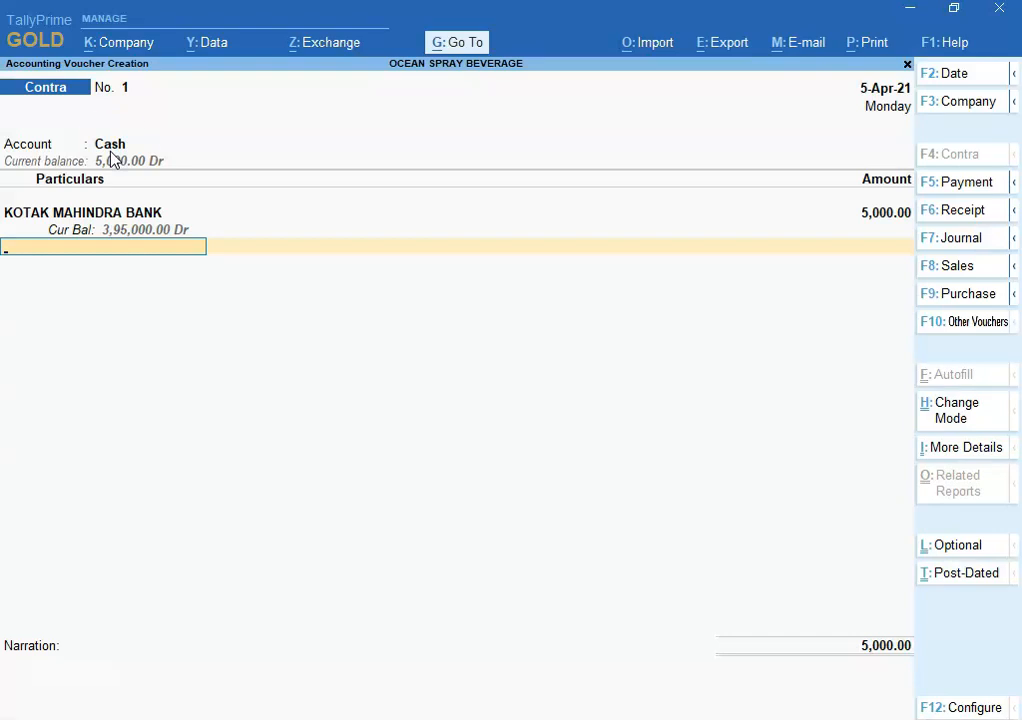
pyautogui.press('Return')
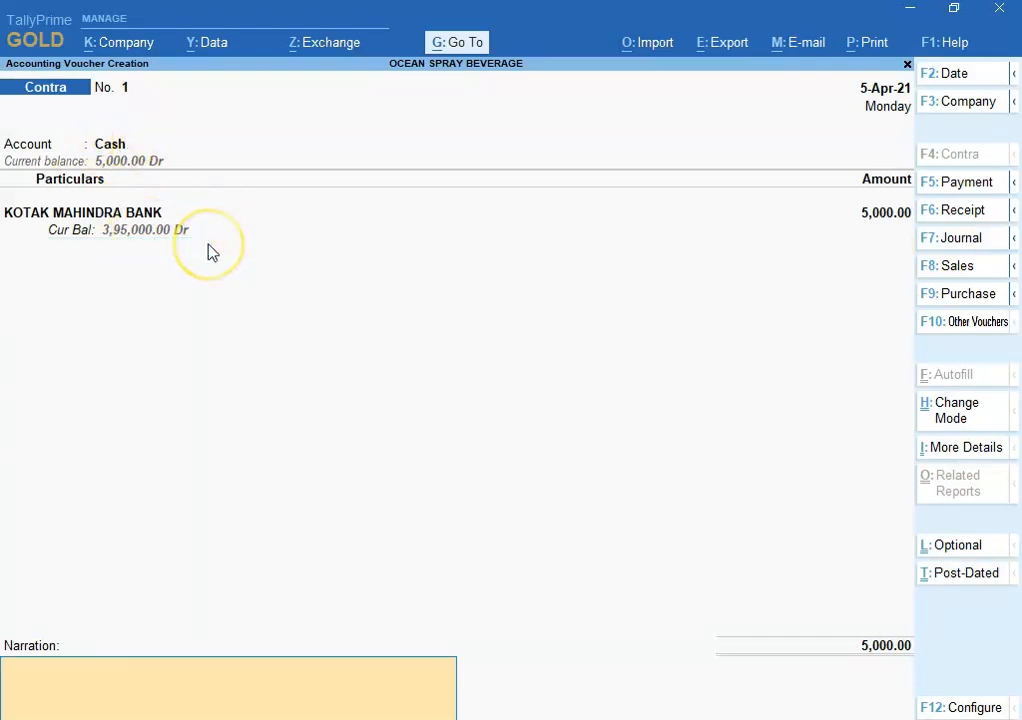
pyautogui.press('Return')
pyautogui.press('y')
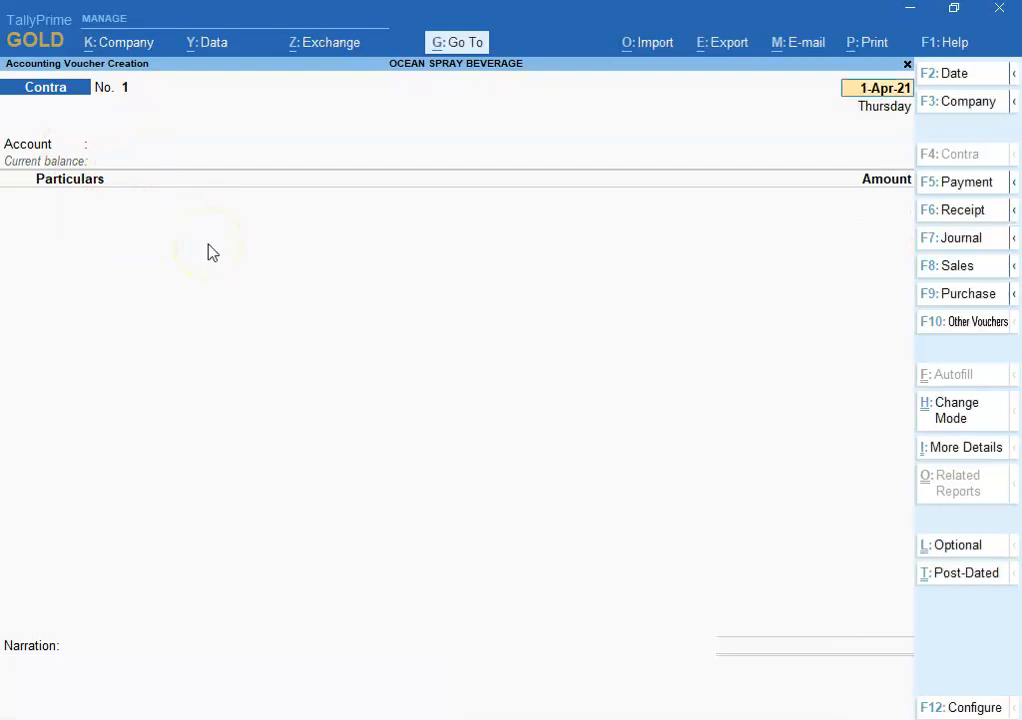
# Step: Switch to the Excel question sheet and examine the 7th April raw material purchase from Plasma plastik Limited in rows 82 to 88
pyautogui.hotkey('alt', 'Tab')
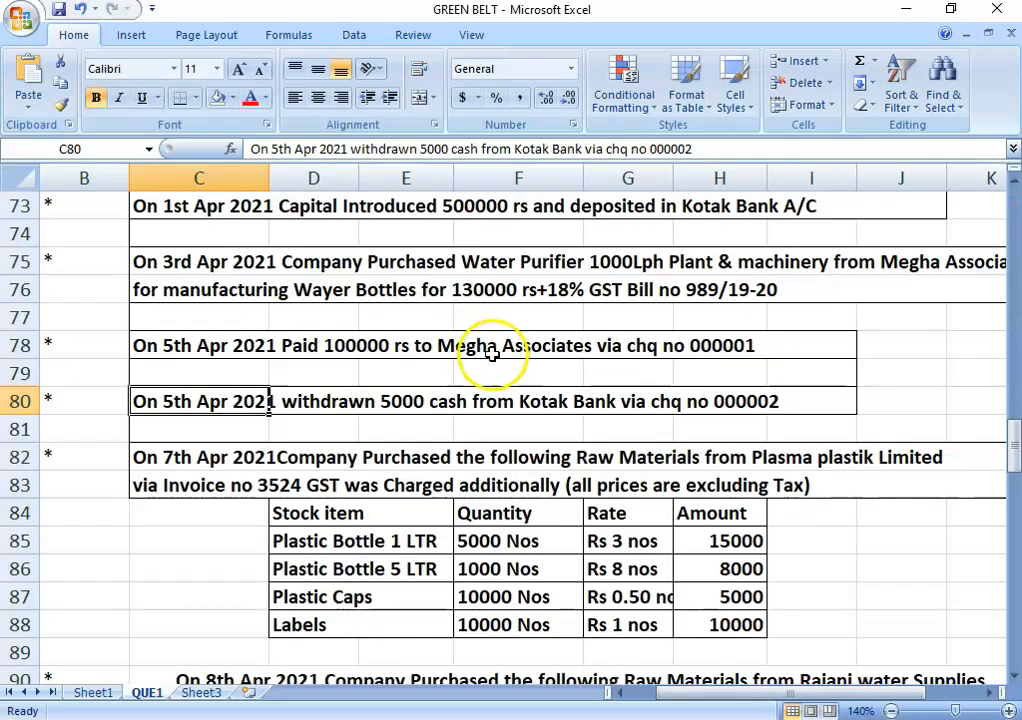
pyautogui.click(440, 405)
pyautogui.scroll(-1, 620, 428)
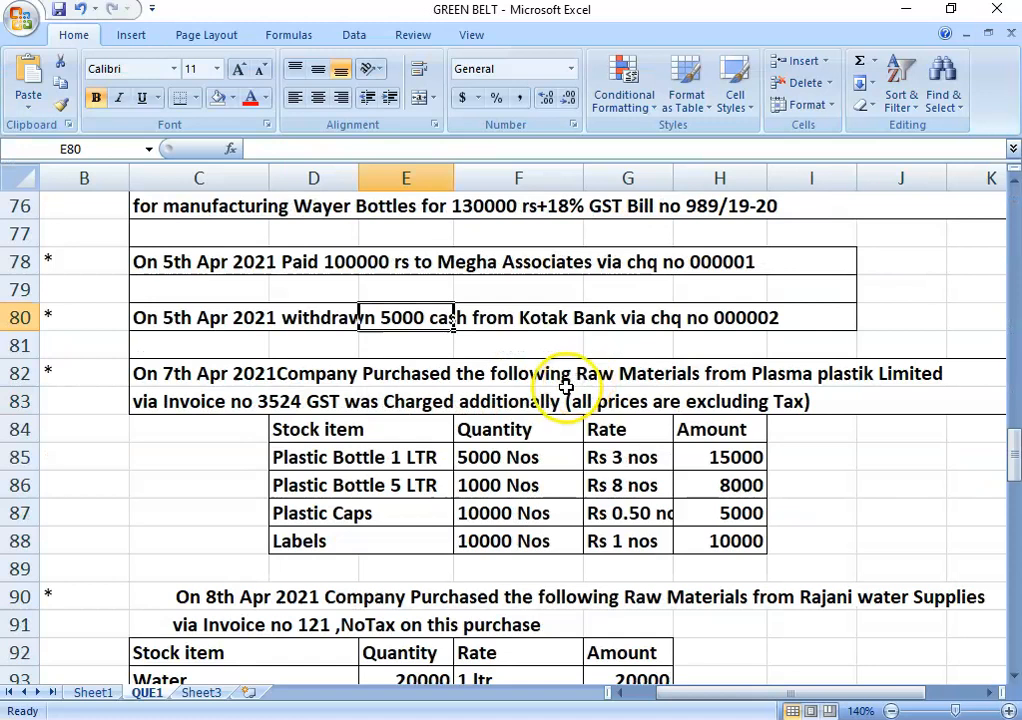
pyautogui.click(345, 402)
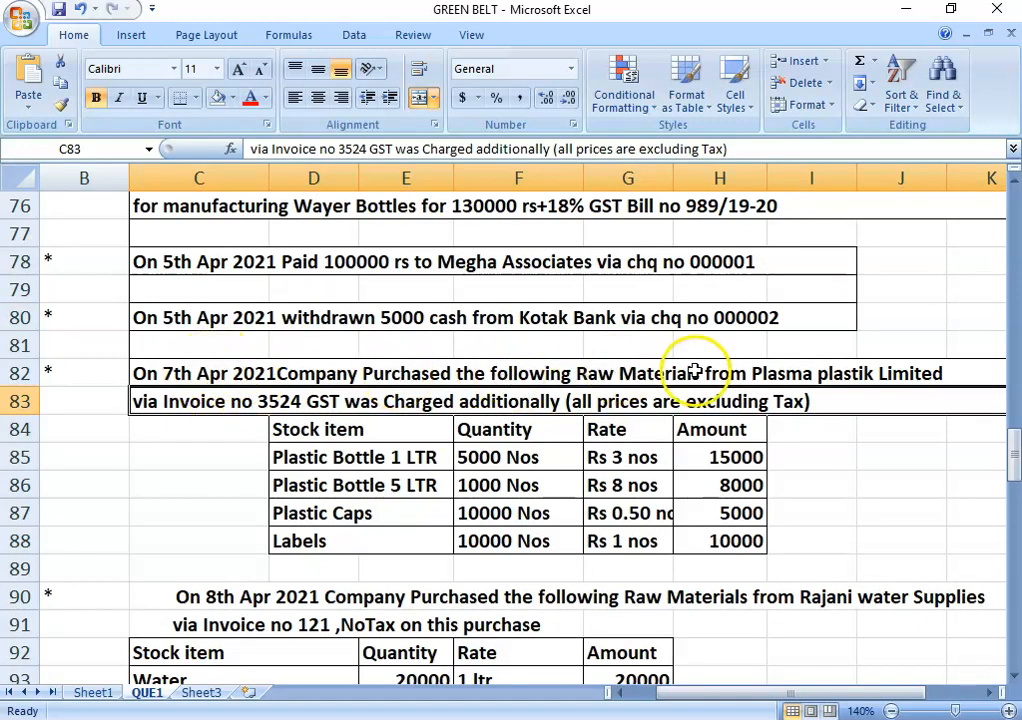
pyautogui.click(840, 373)
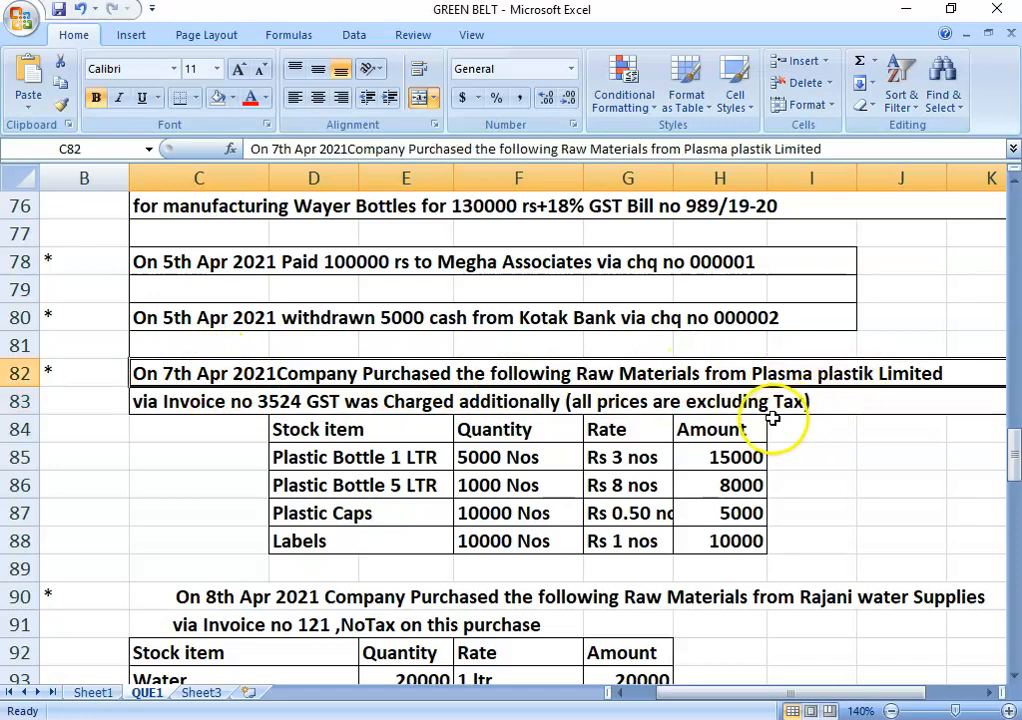
pyautogui.click(155, 404)
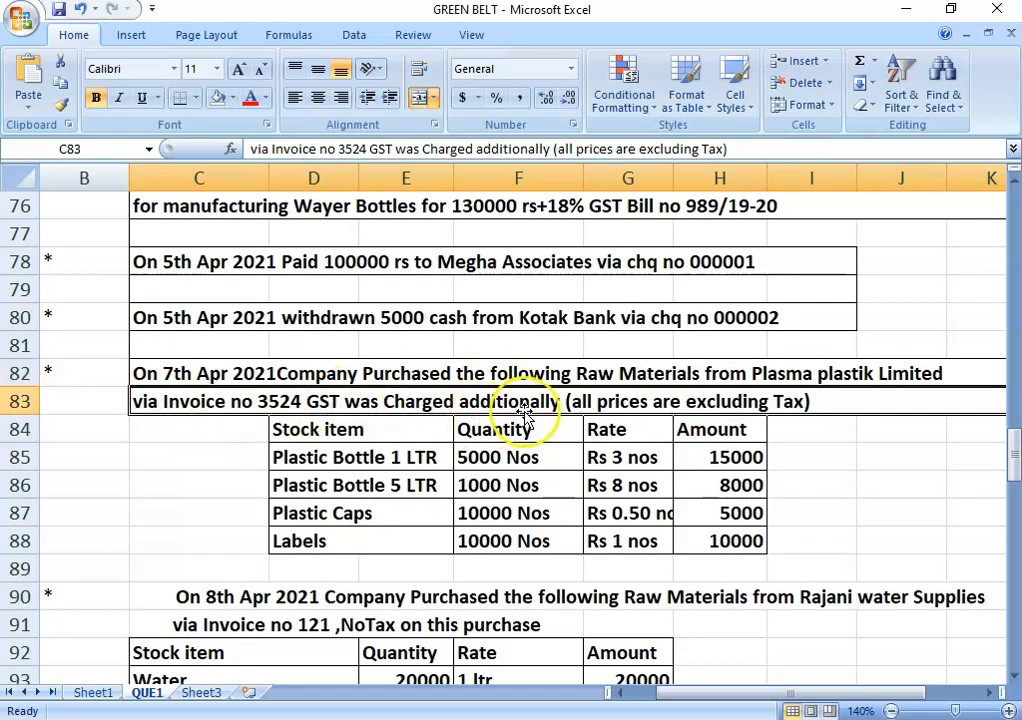
pyautogui.click(410, 458)
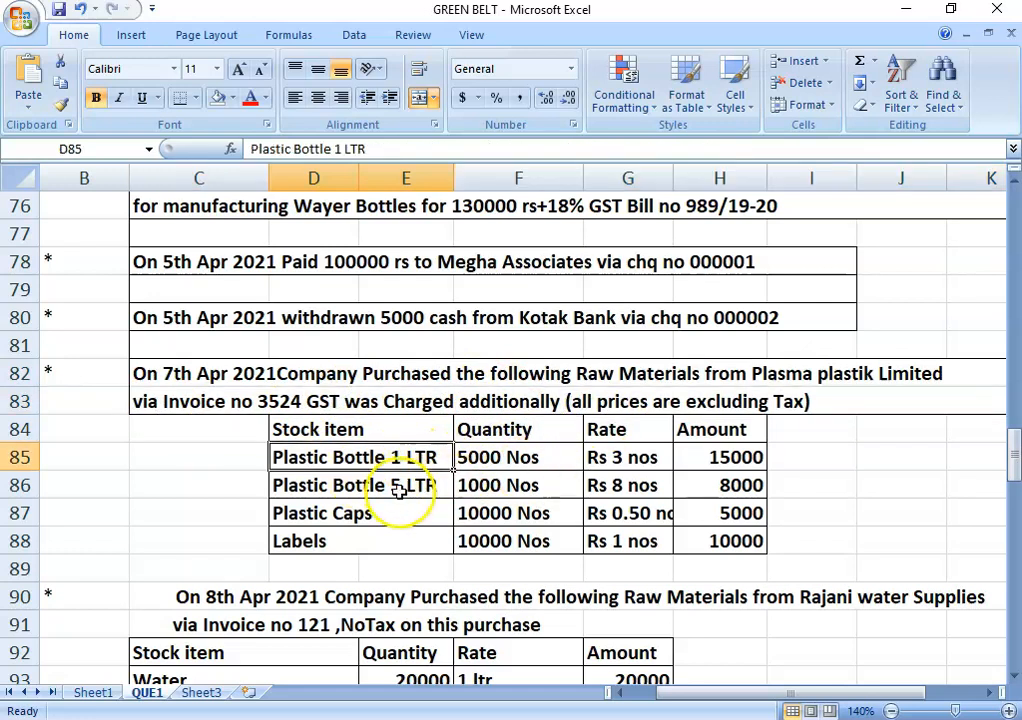
pyautogui.click(398, 487)
pyautogui.click(410, 515)
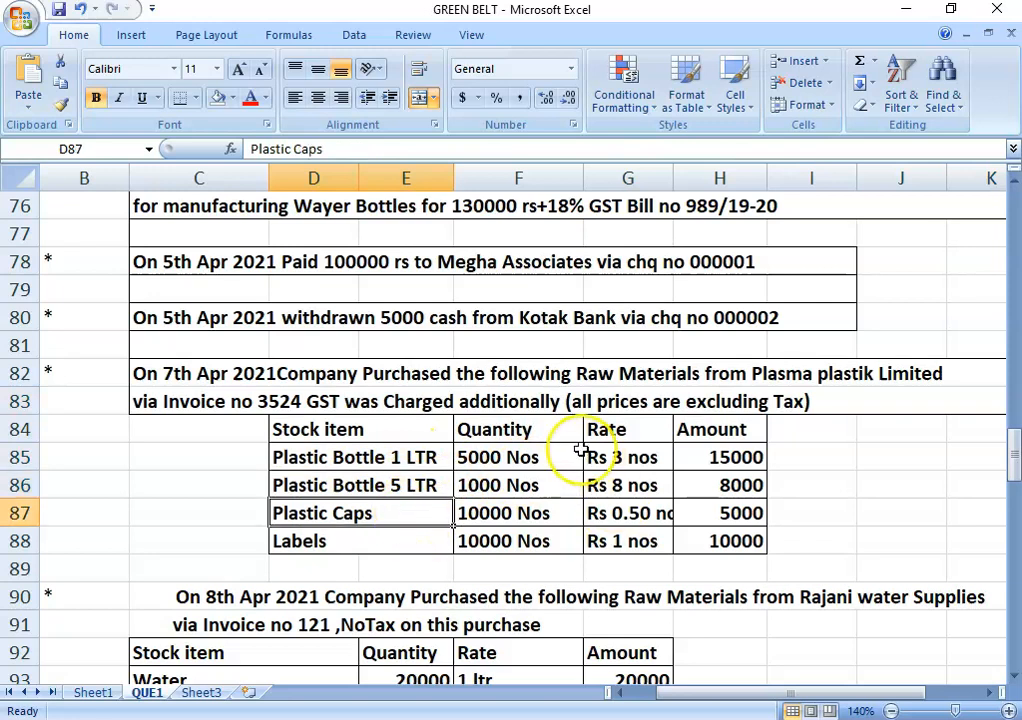
pyautogui.scroll(-1, 569, 452)
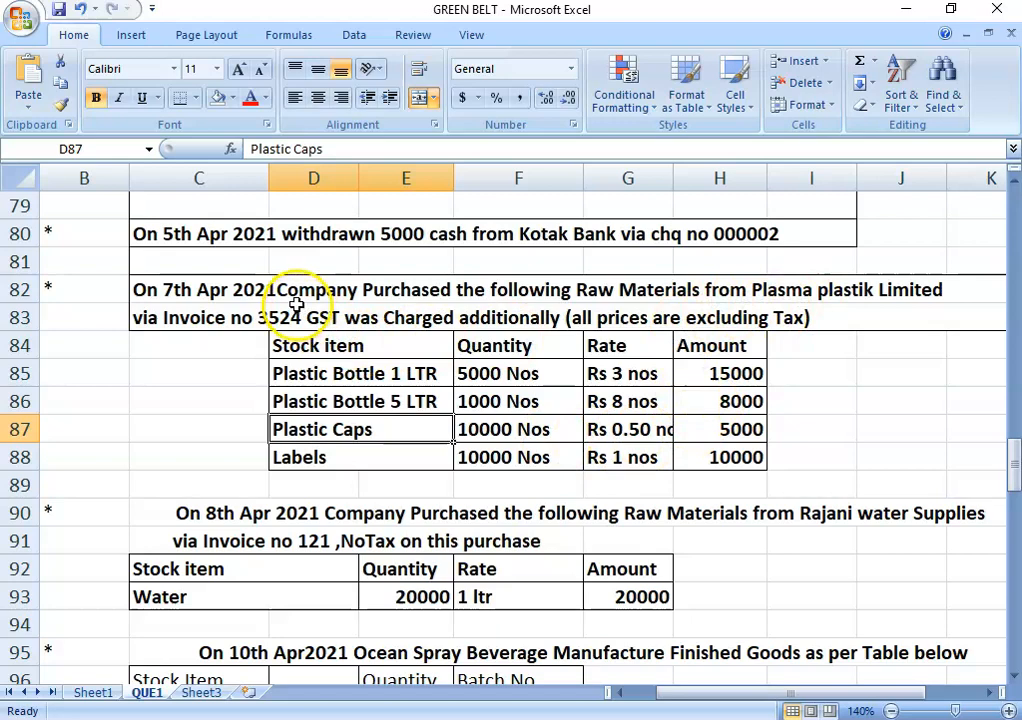
# Step: Return to TallyPrime and start a Purchase voucher in Item Invoice mode
pyautogui.click(648, 714)
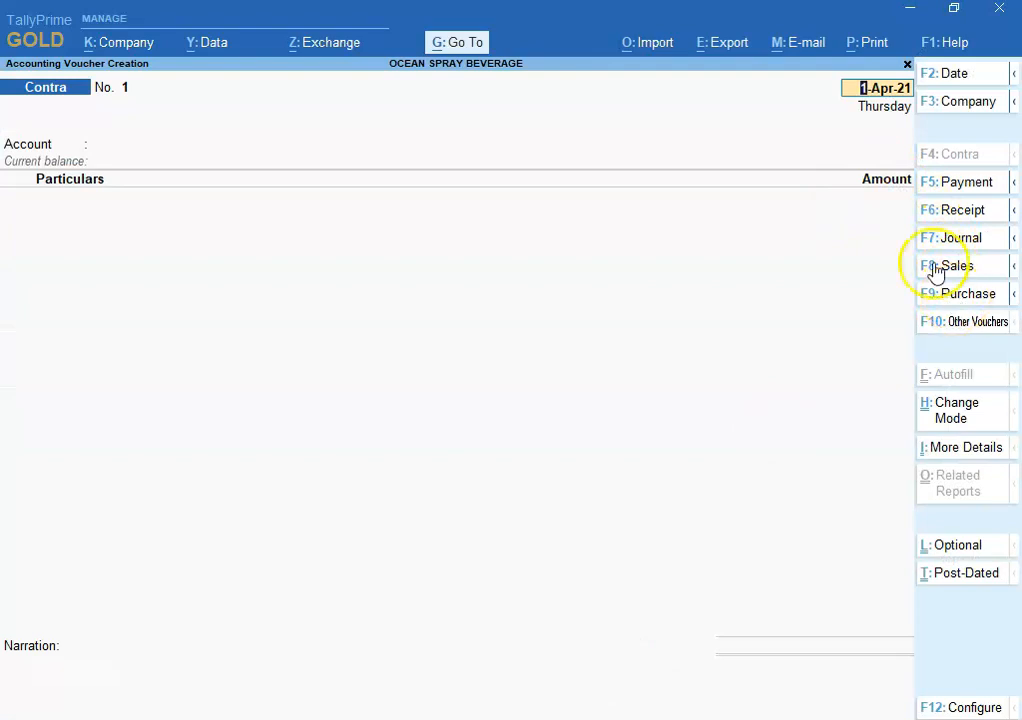
pyautogui.click(986, 298)
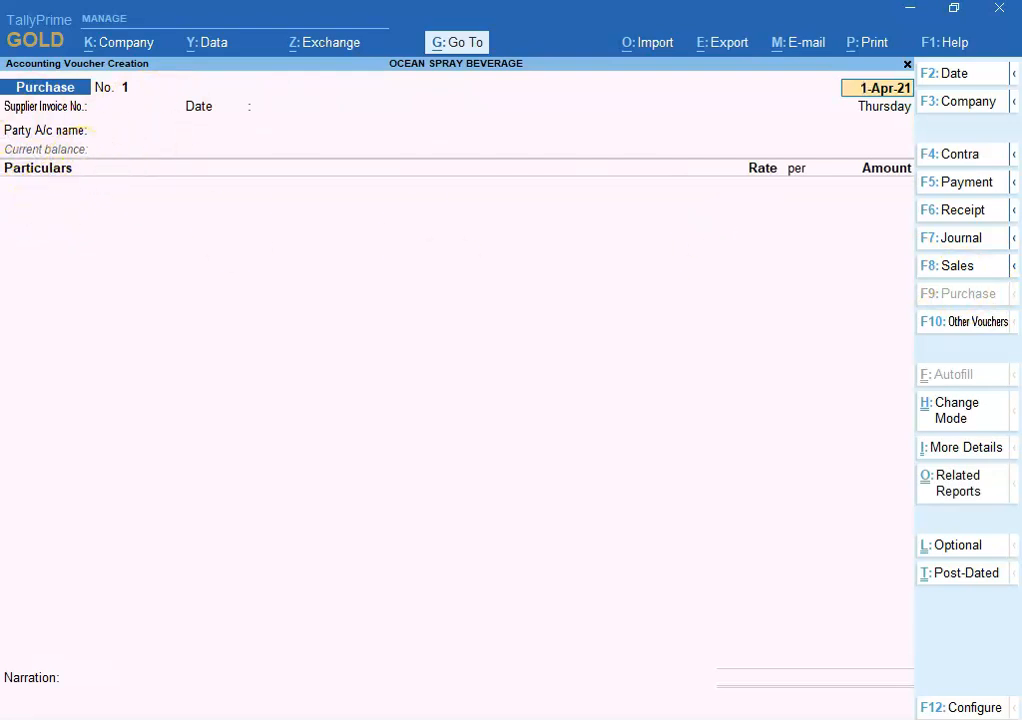
pyautogui.click(952, 414)
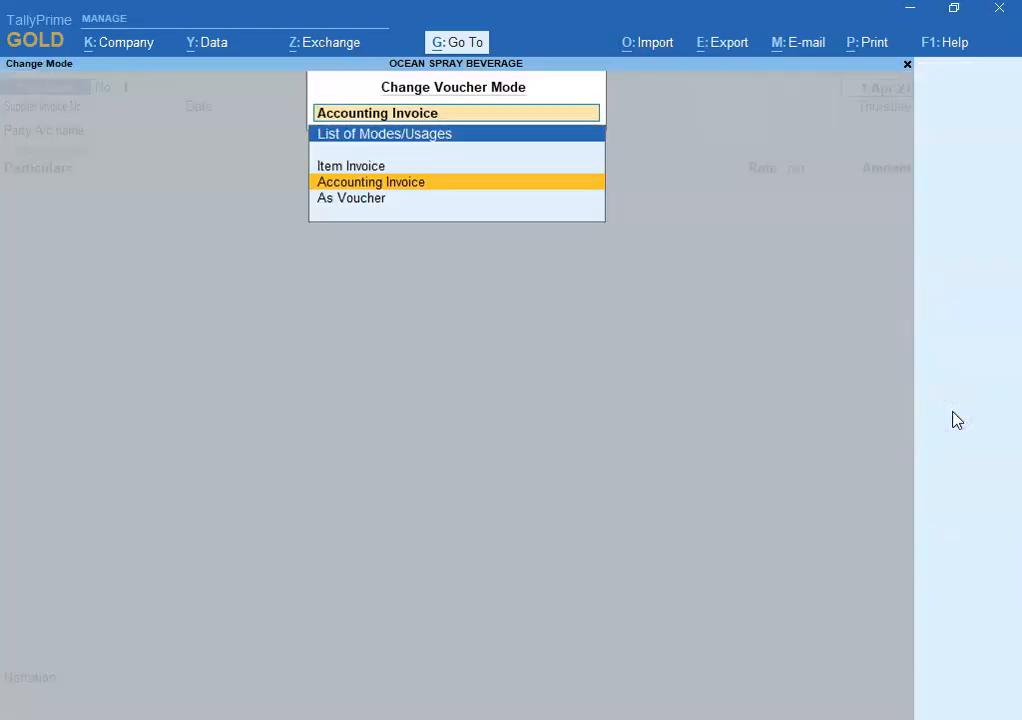
pyautogui.press('Up')
pyautogui.press('Return')
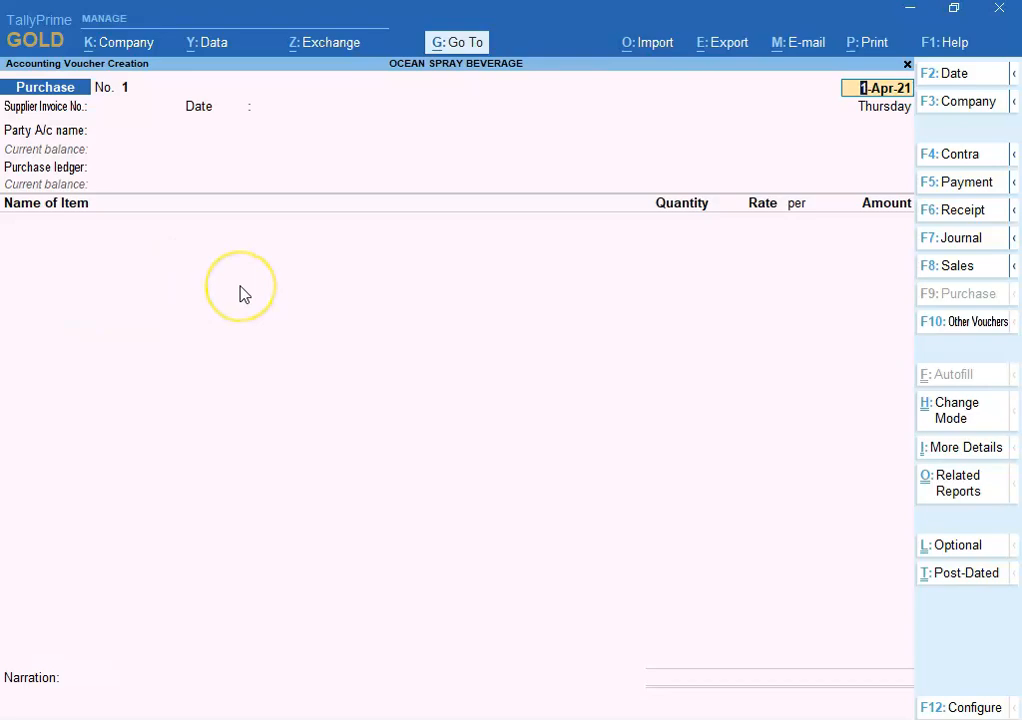
# Step: Using the Excel question sheet, date the purchase voucher 7-Apr-21 and enter supplier invoice number 3524 with the same date
pyautogui.hotkey('alt', 'Tab')
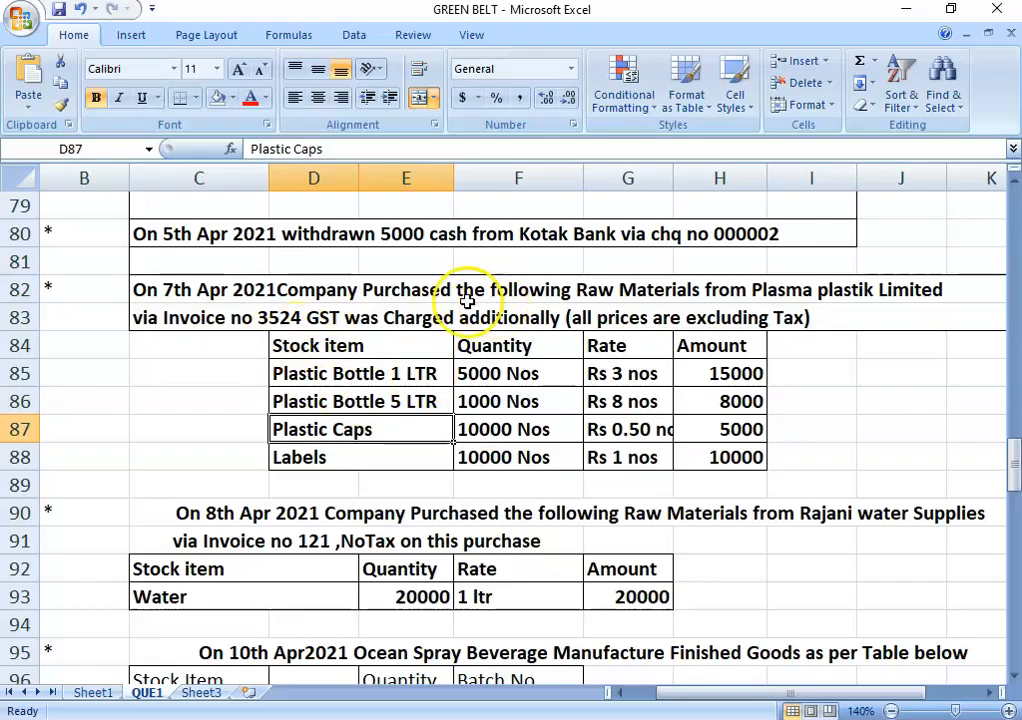
pyautogui.hotkey('alt', 'Tab')
pyautogui.write('7-4')
pyautogui.press('Return')
pyautogui.hotkey('alt', 'Tab')
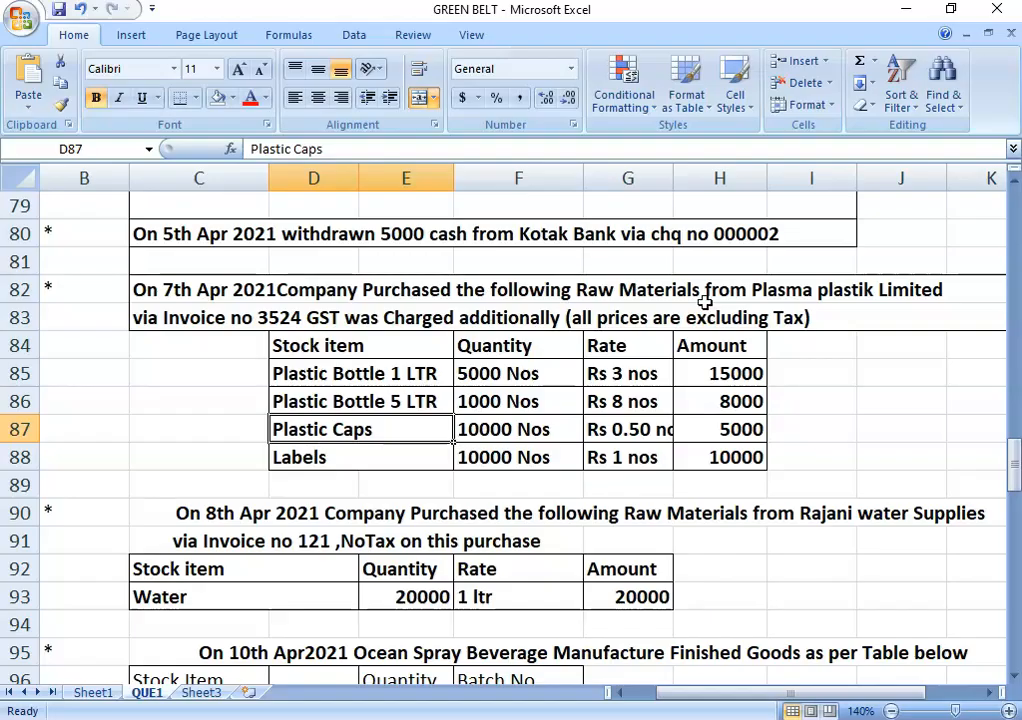
pyautogui.click(270, 308)
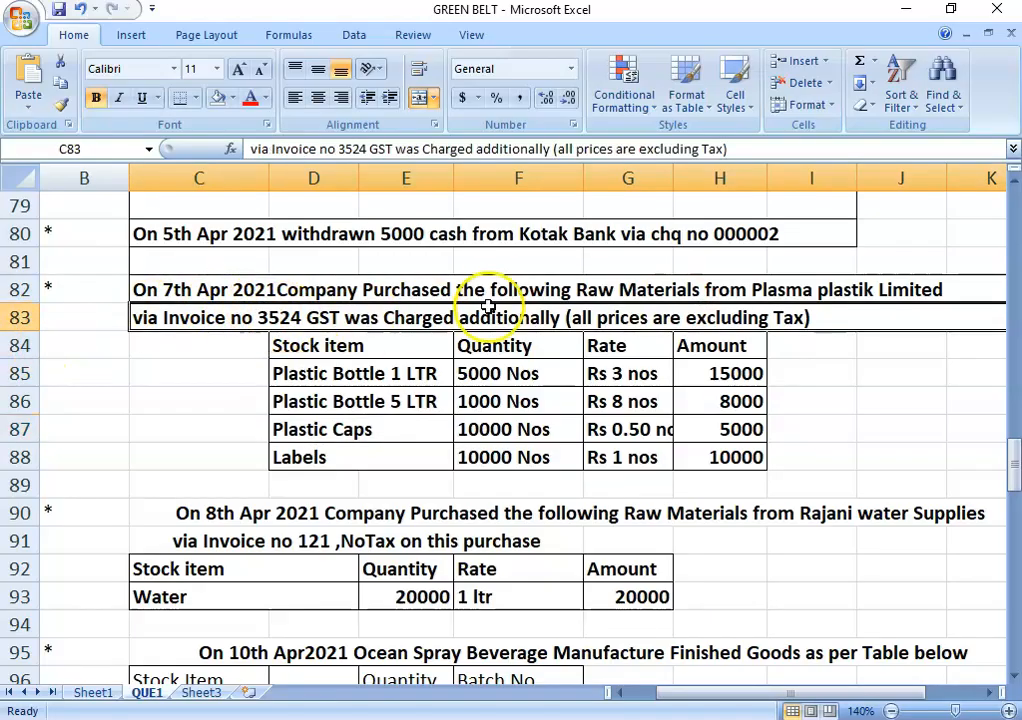
pyautogui.hotkey('alt', 'Tab')
pyautogui.write('3524')
pyautogui.press('Return')
pyautogui.press('Return')
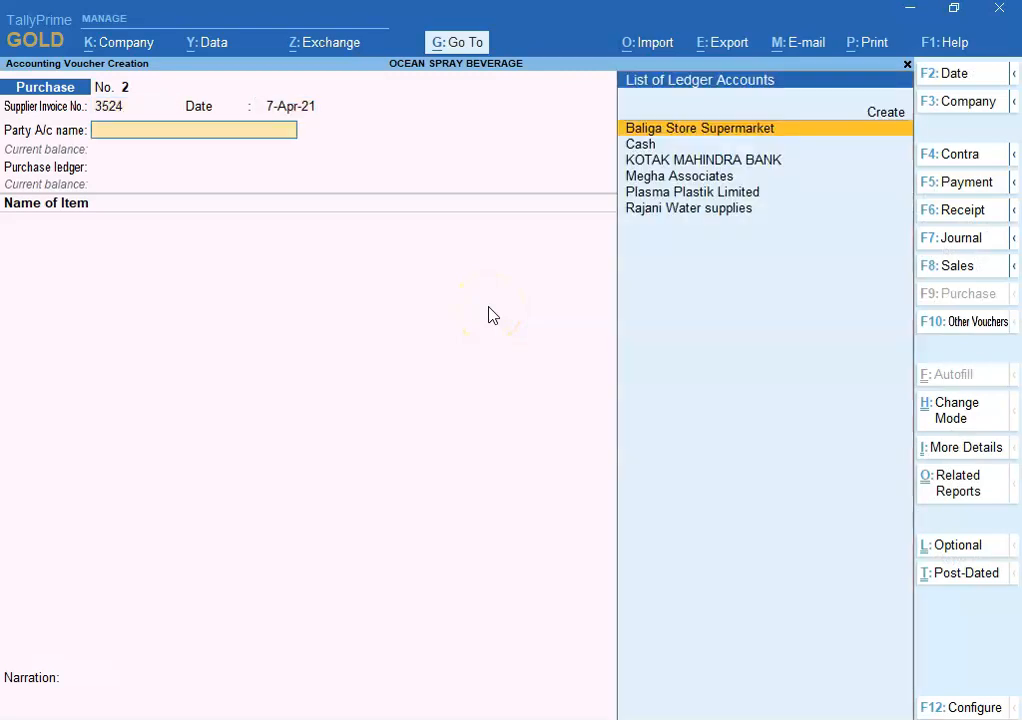
# Step: Check the supplier in the Excel sheet and choose Plasma Plastik Limited as the purchase voucher's party account
pyautogui.hotkey('alt', 'Tab')
pyautogui.hotkey('alt', 'Tab')
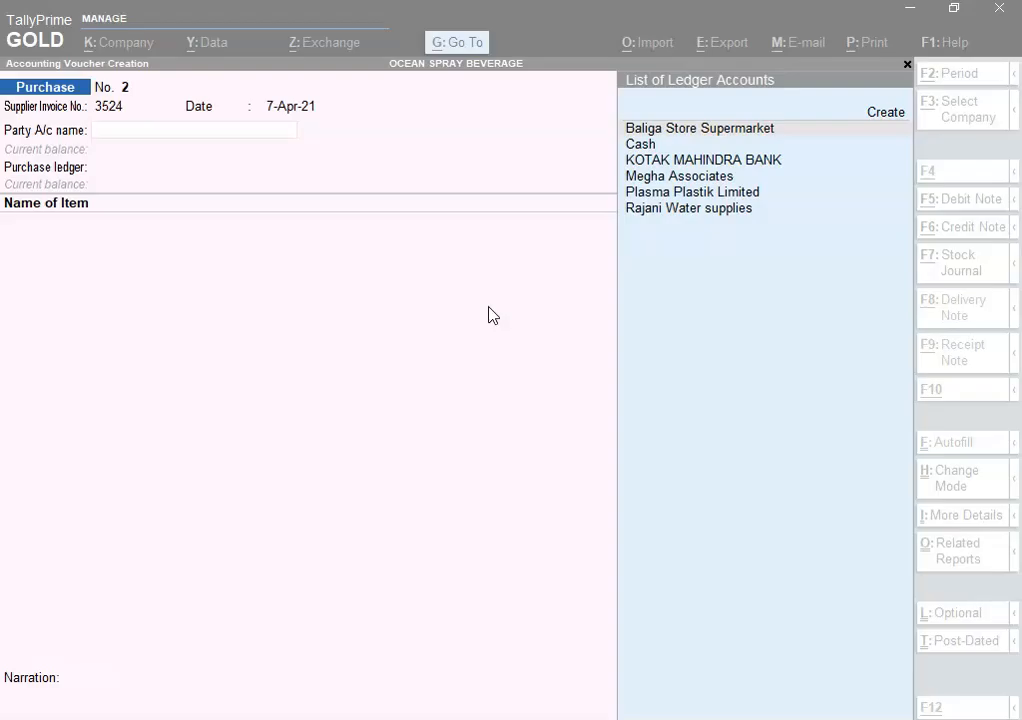
pyautogui.press('Down')
pyautogui.press('Down')
pyautogui.press('Down')
pyautogui.press('Down')
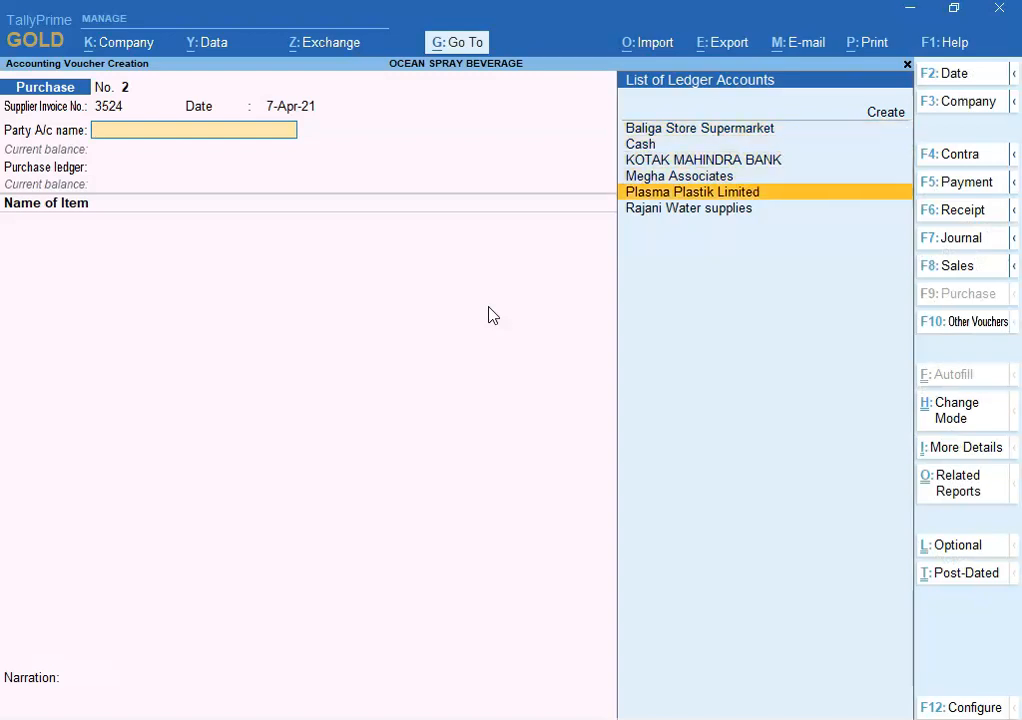
pyautogui.press('Return')
# Step: Leave the receipt details blank, accept the default party details, and set the purchase ledger to PURCHASE A/C
pyautogui.press('Return')
pyautogui.press('Return')
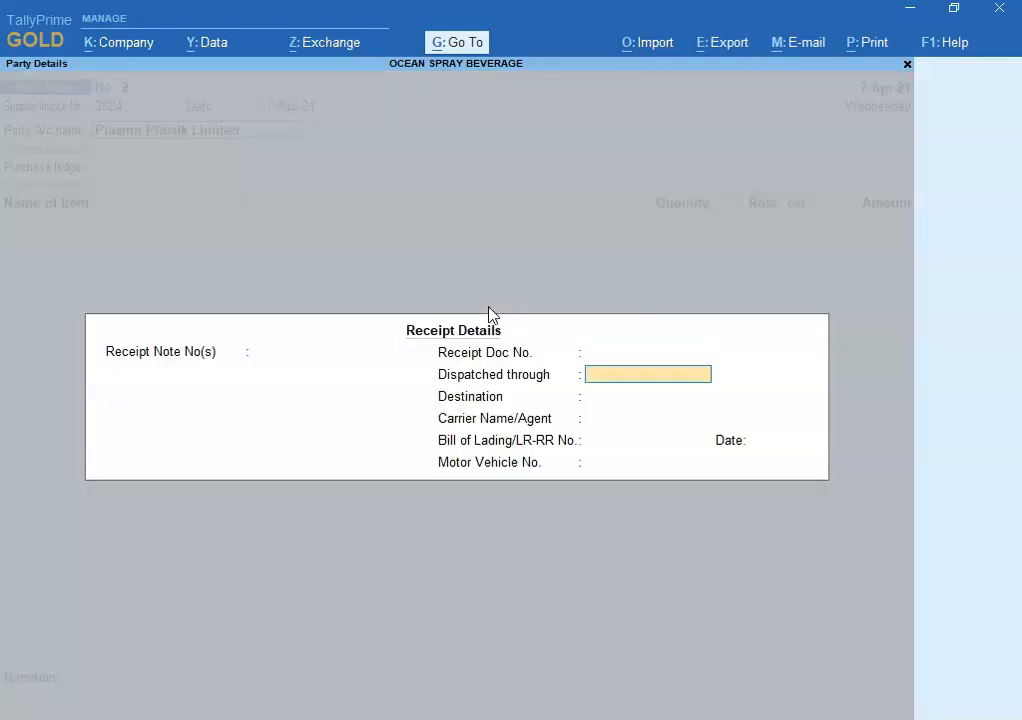
pyautogui.hotkey('ctrl', 'a')
pyautogui.press('Return')
pyautogui.press('Return')
pyautogui.press('Return')
pyautogui.press('Return')
pyautogui.press('Return')
pyautogui.press('Return')
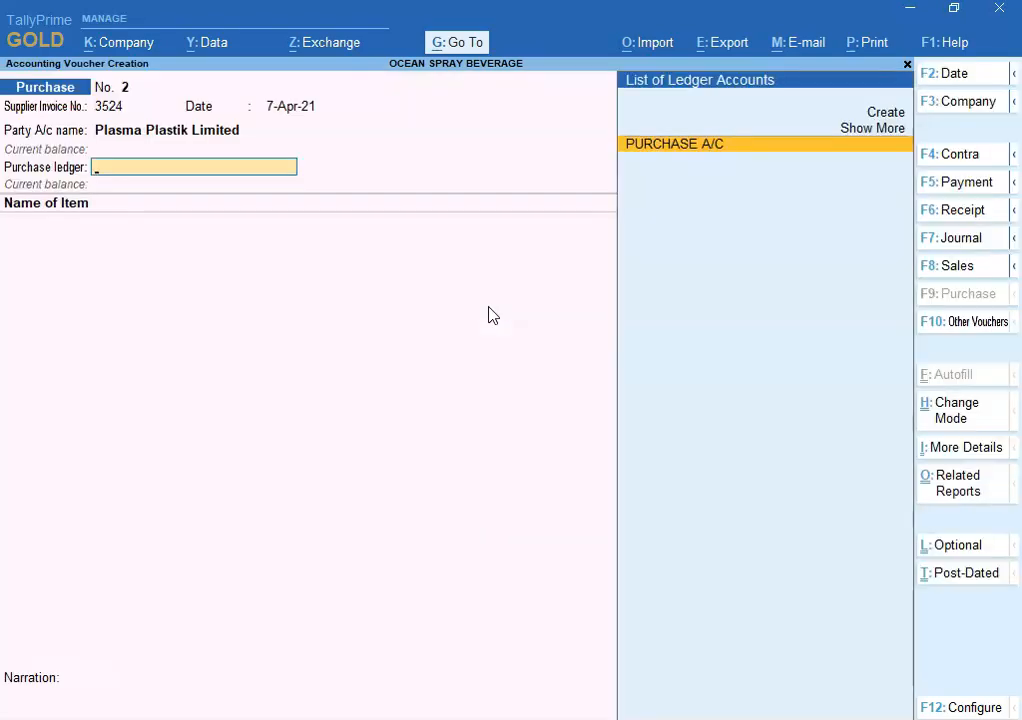
pyautogui.press('Return')
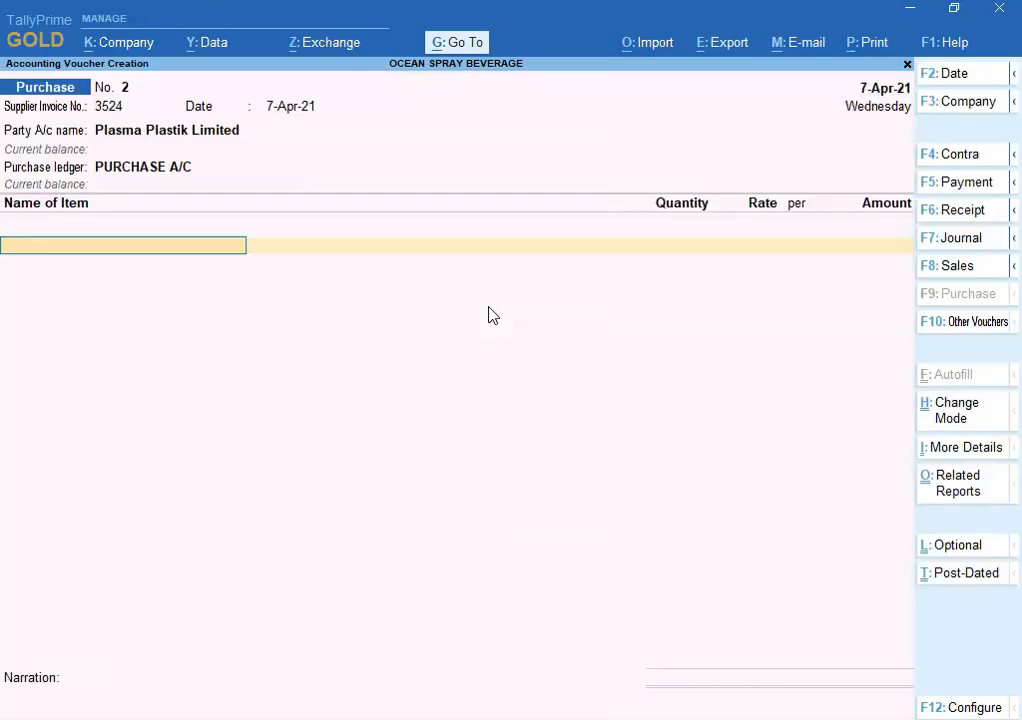
# Step: Consult the Excel question sheet and choose PLASTIC BOTTEL1 LTR as the first purchase item, leaving its description blank
pyautogui.hotkey('alt', 'Tab')
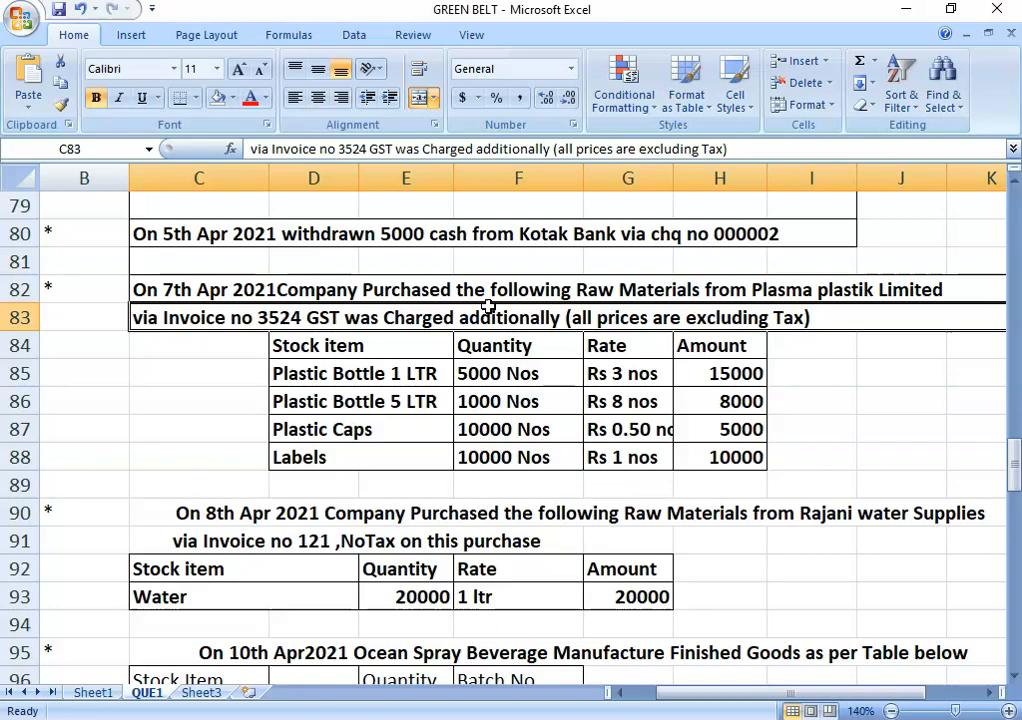
pyautogui.hotkey('alt', 'Tab')
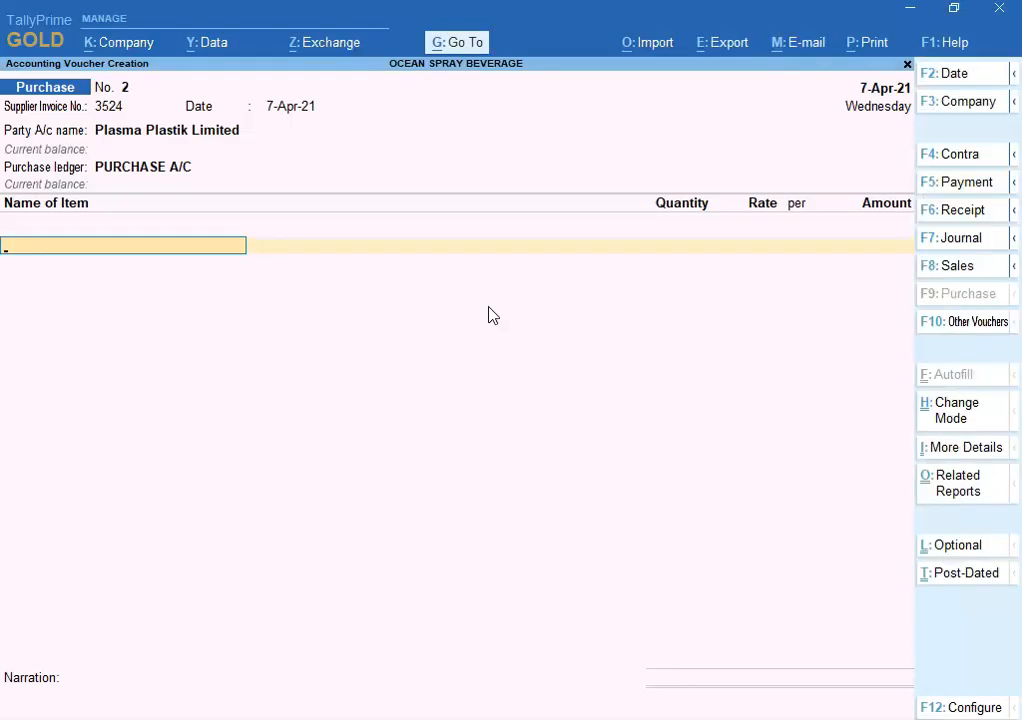
pyautogui.write('P')
pyautogui.press('Return')
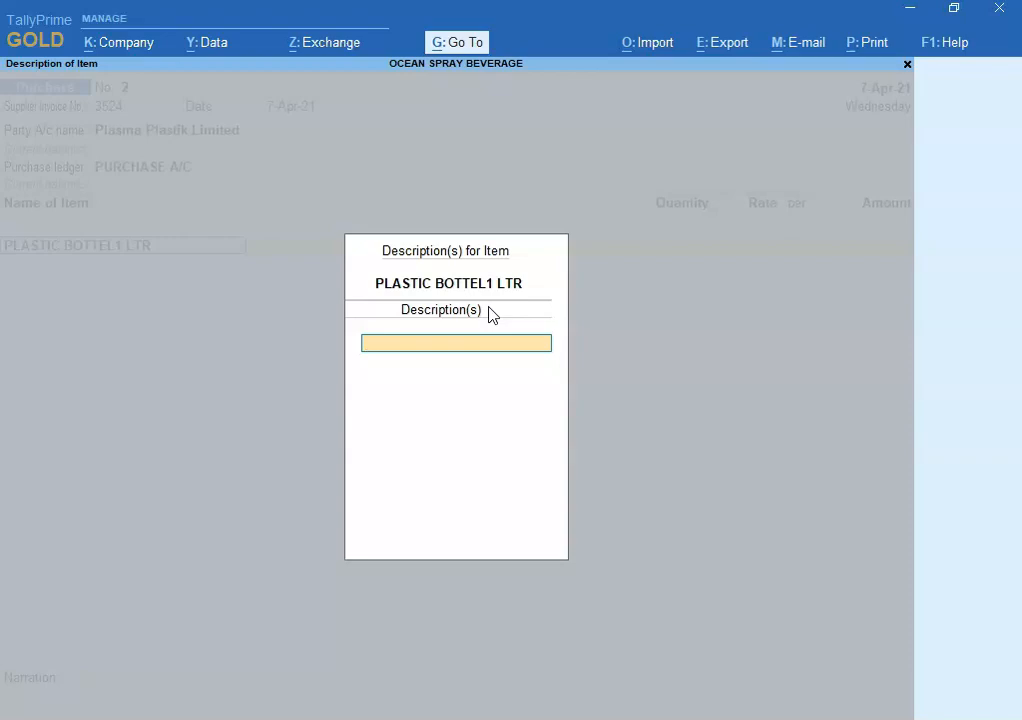
pyautogui.press('Return')
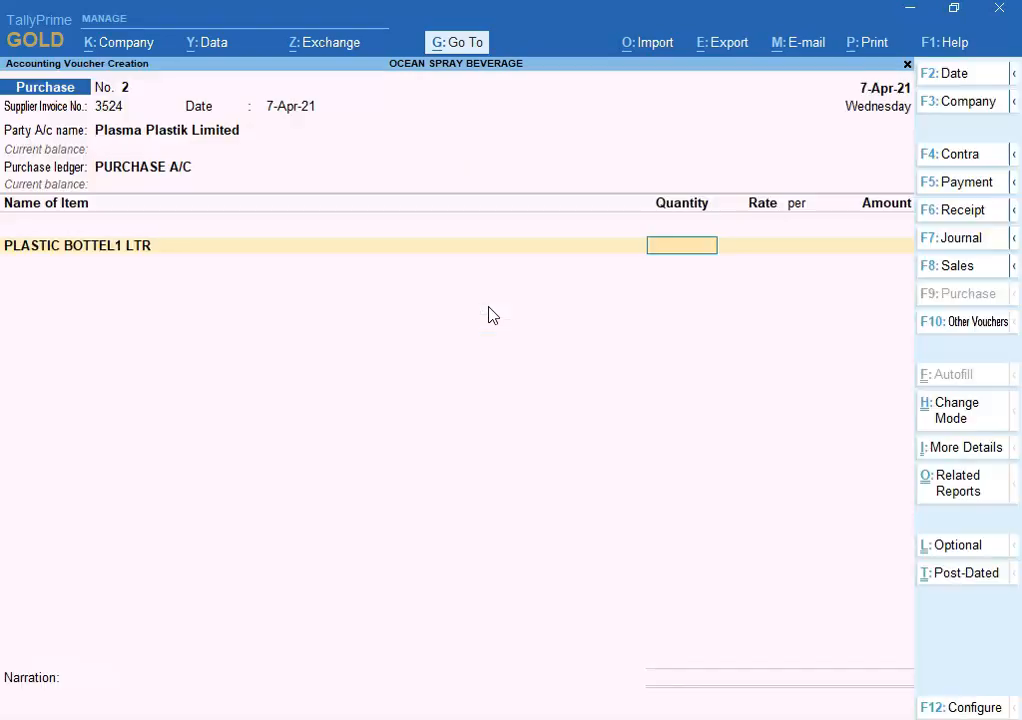
# Step: Examine the option for additional stock item descriptions in the voucher configuration and accept the existing settings
pyautogui.click(958, 708)
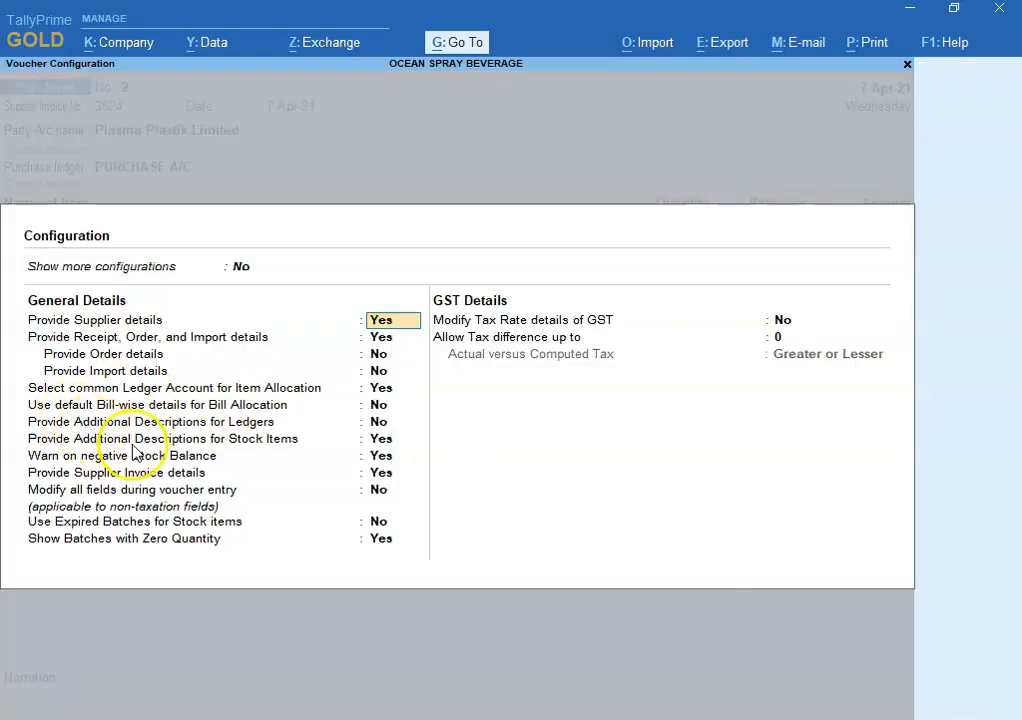
pyautogui.click(380, 441)
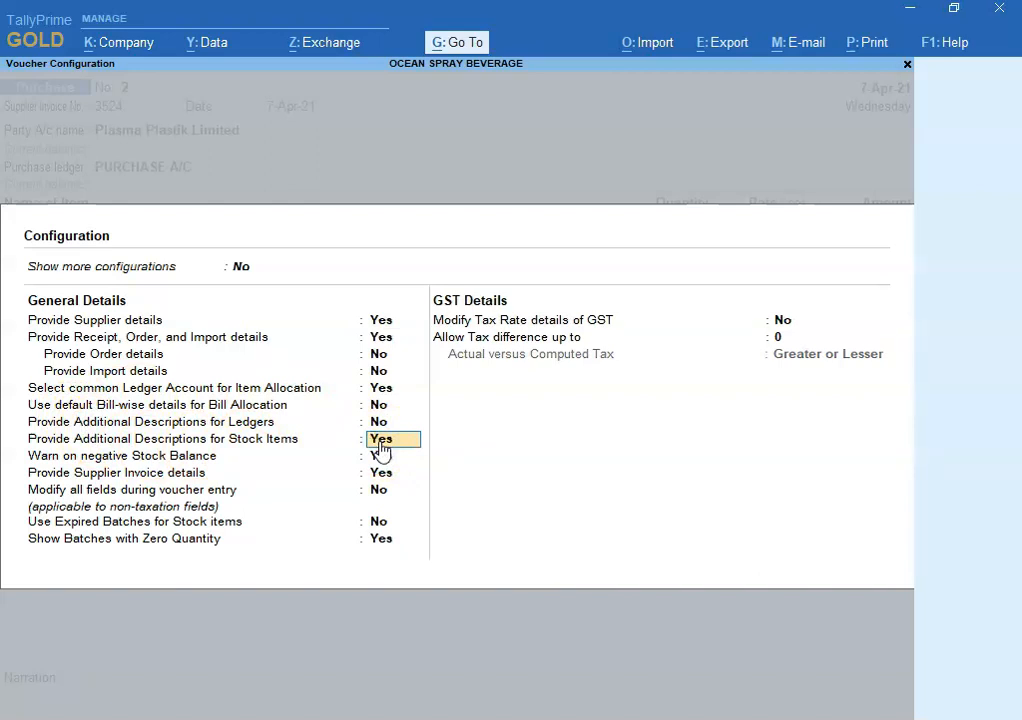
pyautogui.hotkey('ctrl', 'a')
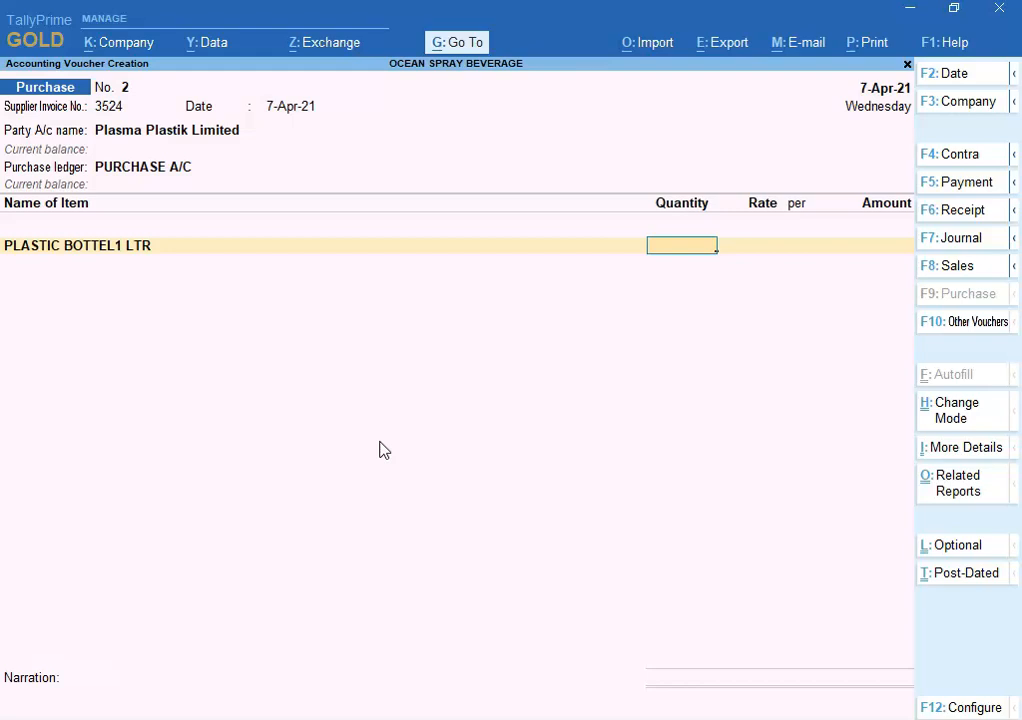
# Step: Using the Excel sheet, enter a quantity of 5000 NOS at a rate of 3 for PLASTIC BOTTEL1 LTR
pyautogui.hotkey('alt', 'Tab')
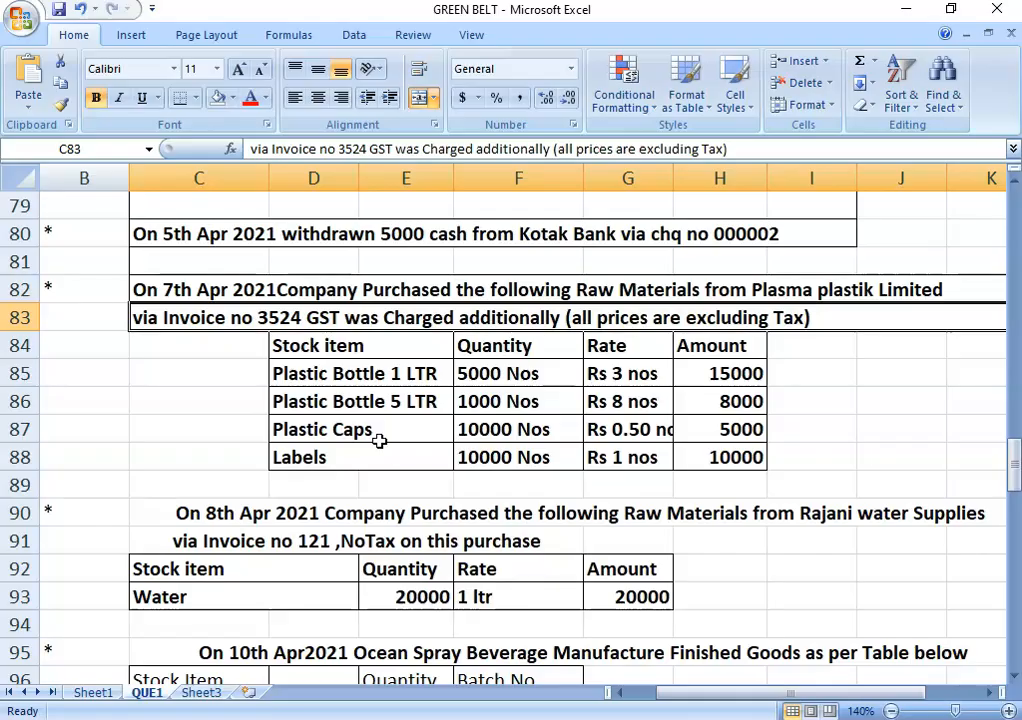
pyautogui.hotkey('alt', 'Tab')
pyautogui.write('5000')
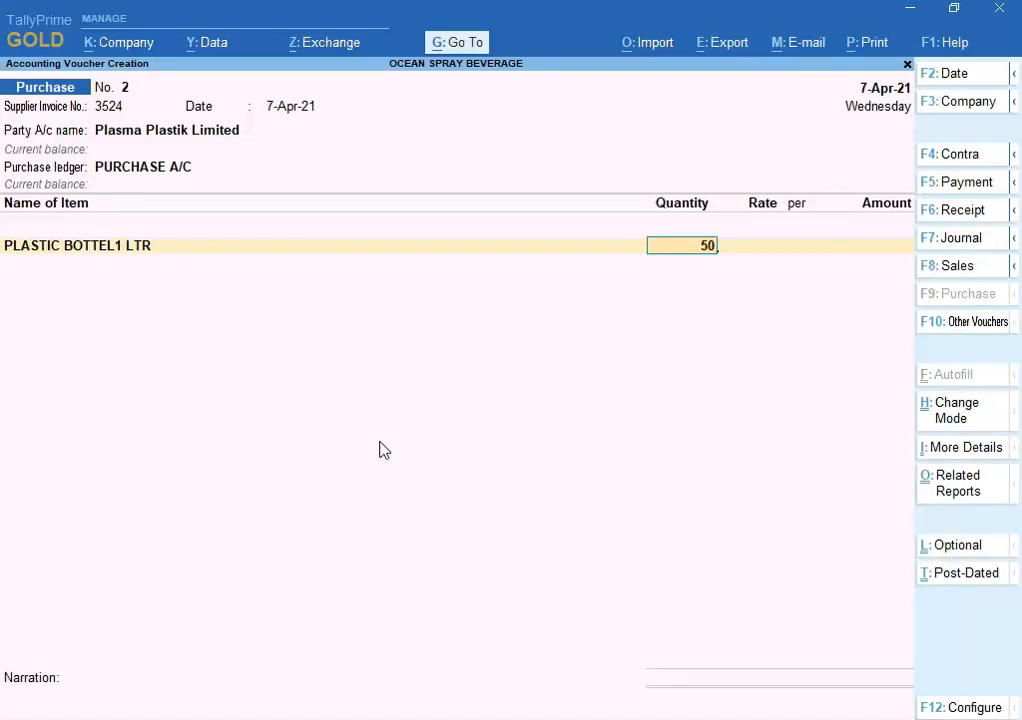
pyautogui.press('Return')
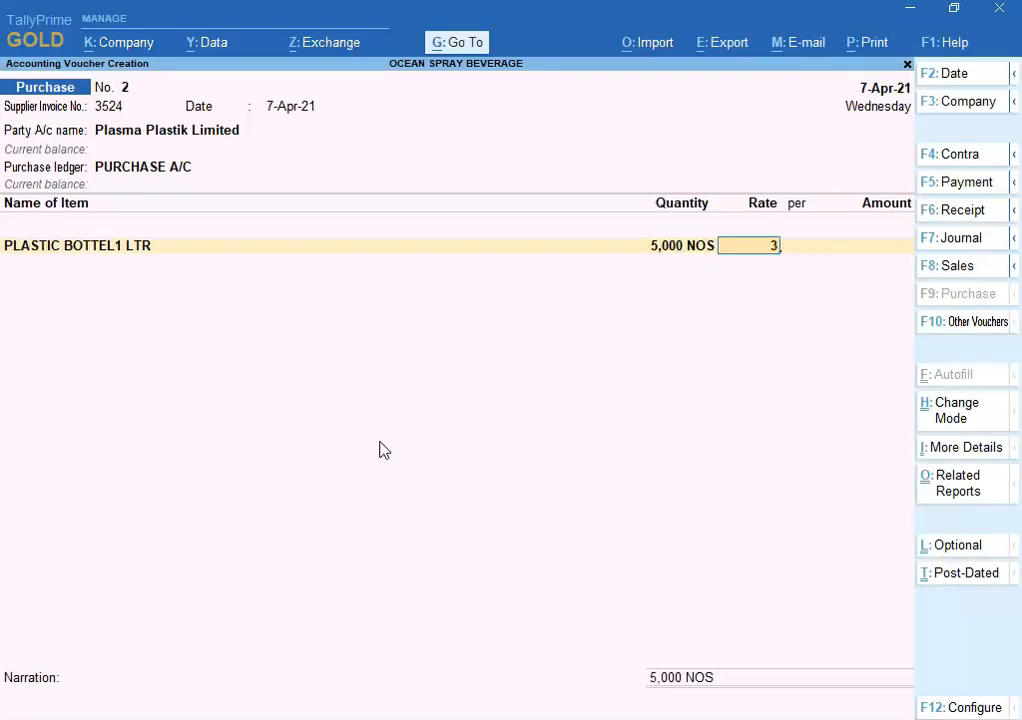
pyautogui.write('3')
pyautogui.press('Return')
pyautogui.press('Return')
pyautogui.press('Return')
# Step: Check the Excel sheet and add PLASTIC BOTTEL 5 LTR as the second item with a blank description
pyautogui.hotkey('alt', 'Tab')
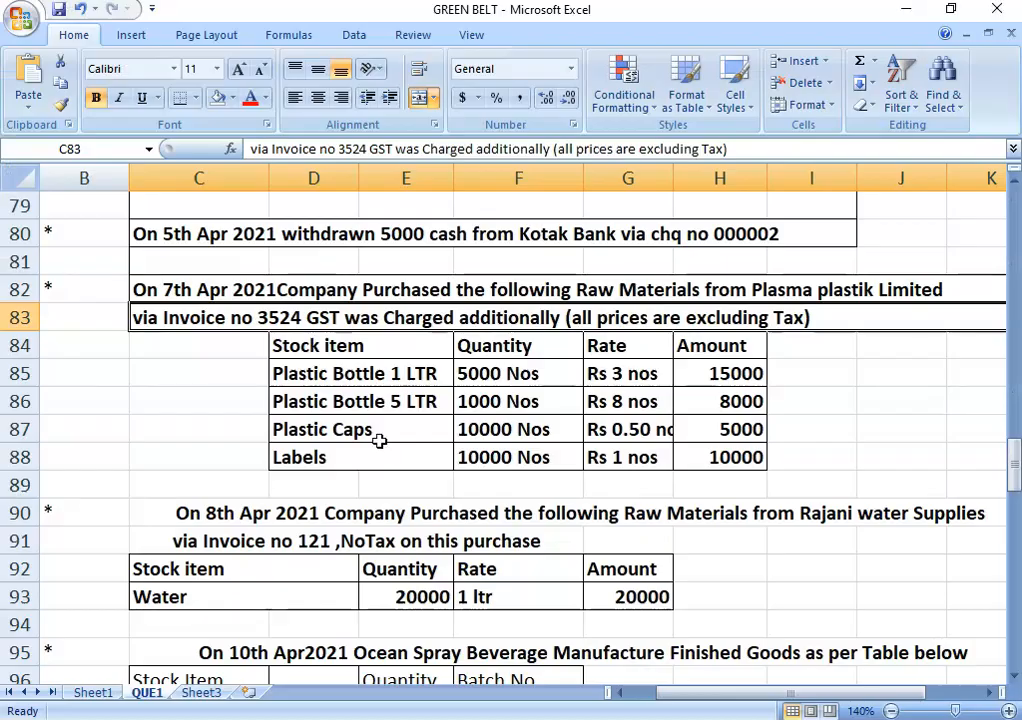
pyautogui.hotkey('alt', 'Tab')
pyautogui.write('P')
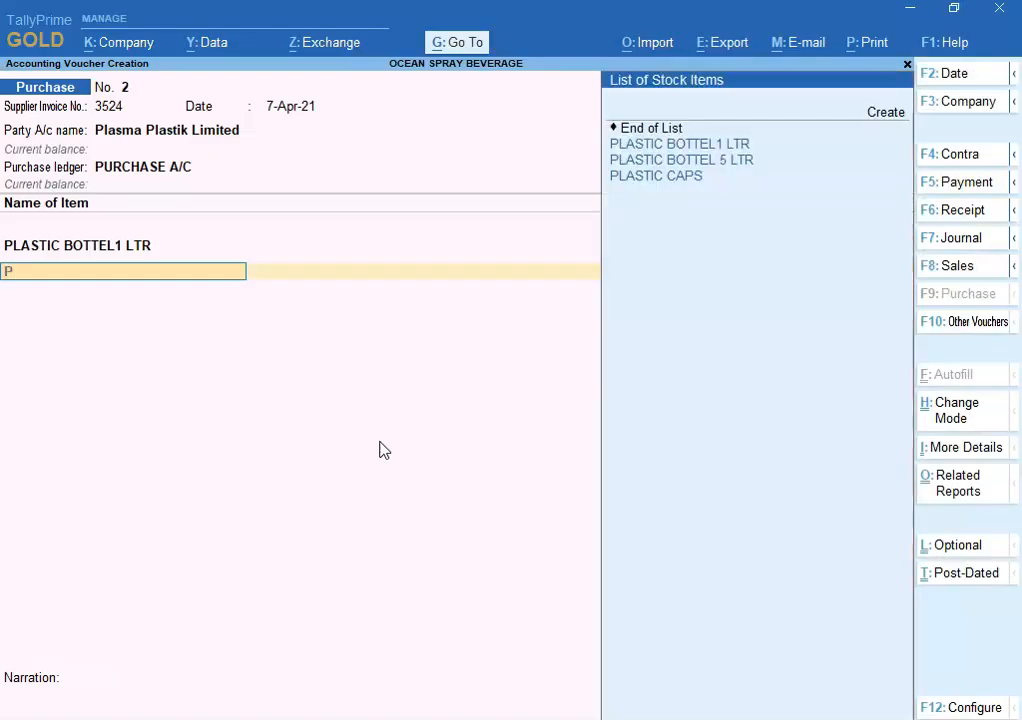
pyautogui.press('Down')
pyautogui.press('Return')
pyautogui.hotkey('alt', 'Tab')
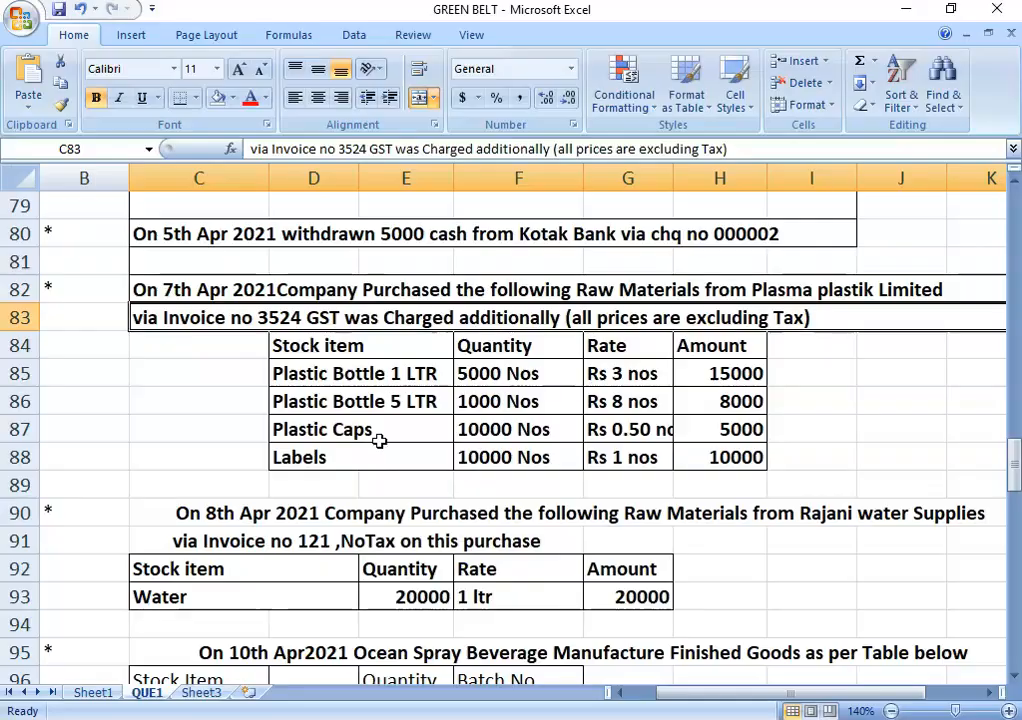
pyautogui.hotkey('alt', 'Tab')
pyautogui.press('Return')
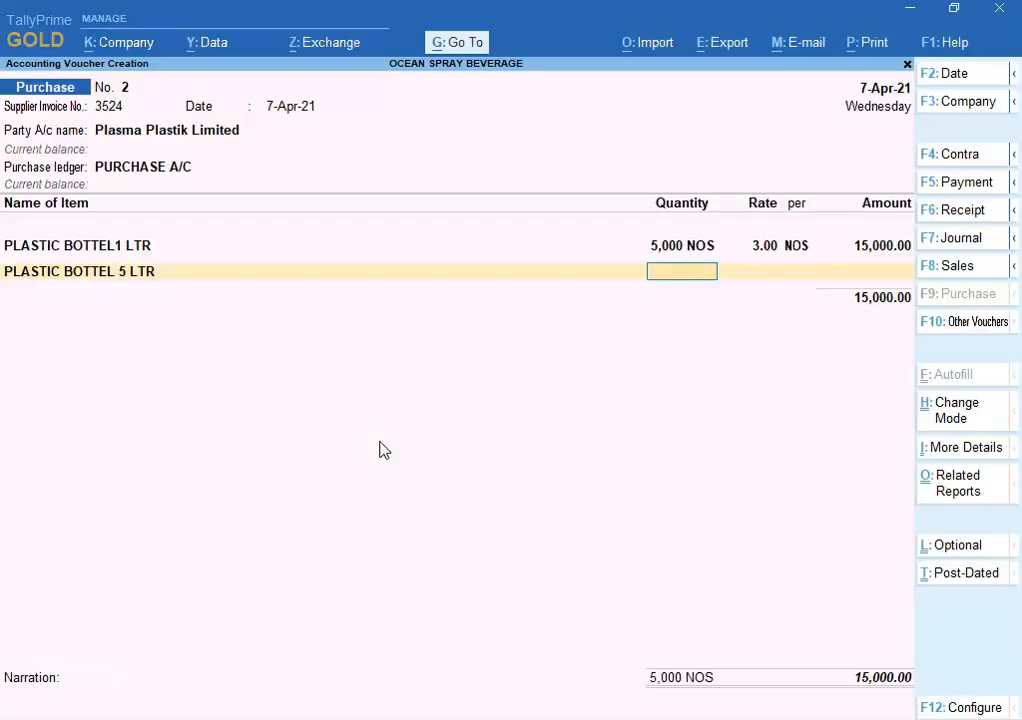
# Step: Using the Excel sheet, enter a quantity of 1000 NOS at a rate of 8 for PLASTIC BOTTEL 5 LTR
pyautogui.hotkey('alt', 'Tab')
pyautogui.hotkey('alt', 'Tab')
pyautogui.write('1000')
pyautogui.press('Return')
pyautogui.hotkey('alt', 'Tab')
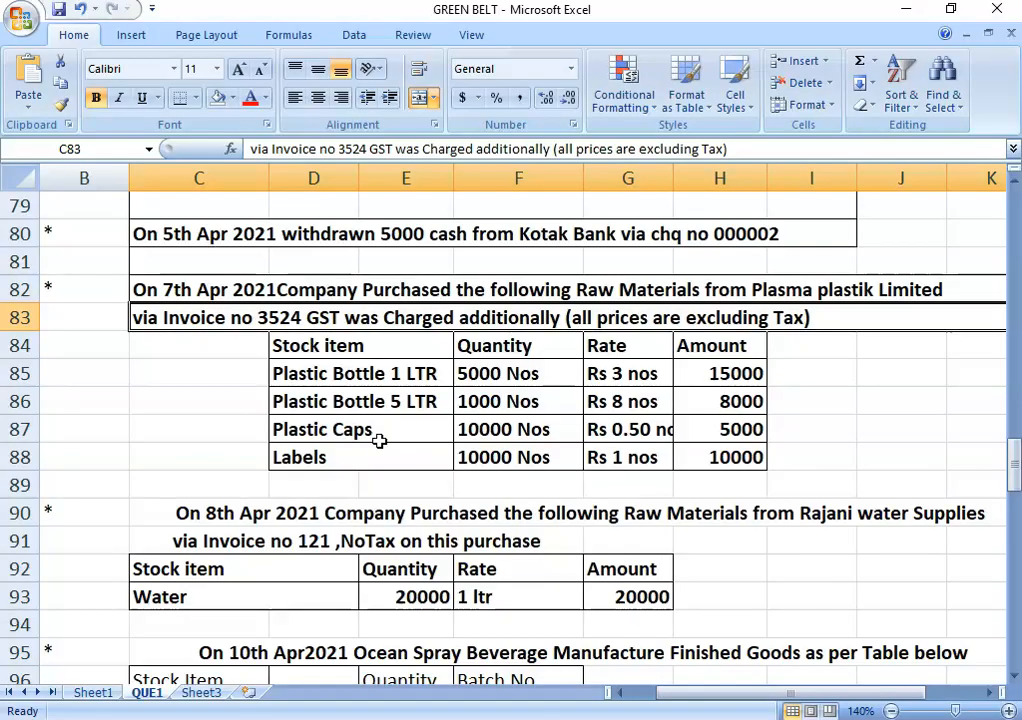
pyautogui.hotkey('alt', 'Tab')
pyautogui.write('8')
pyautogui.press('Return')
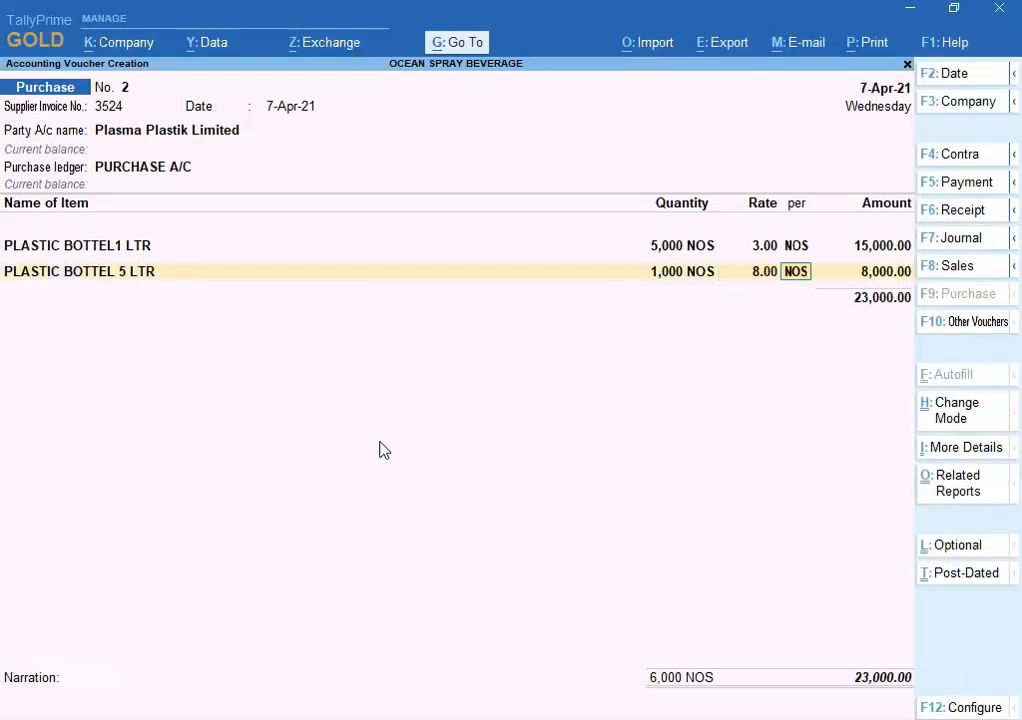
pyautogui.hotkey('alt', 'Tab')
pyautogui.hotkey('alt', 'Tab')
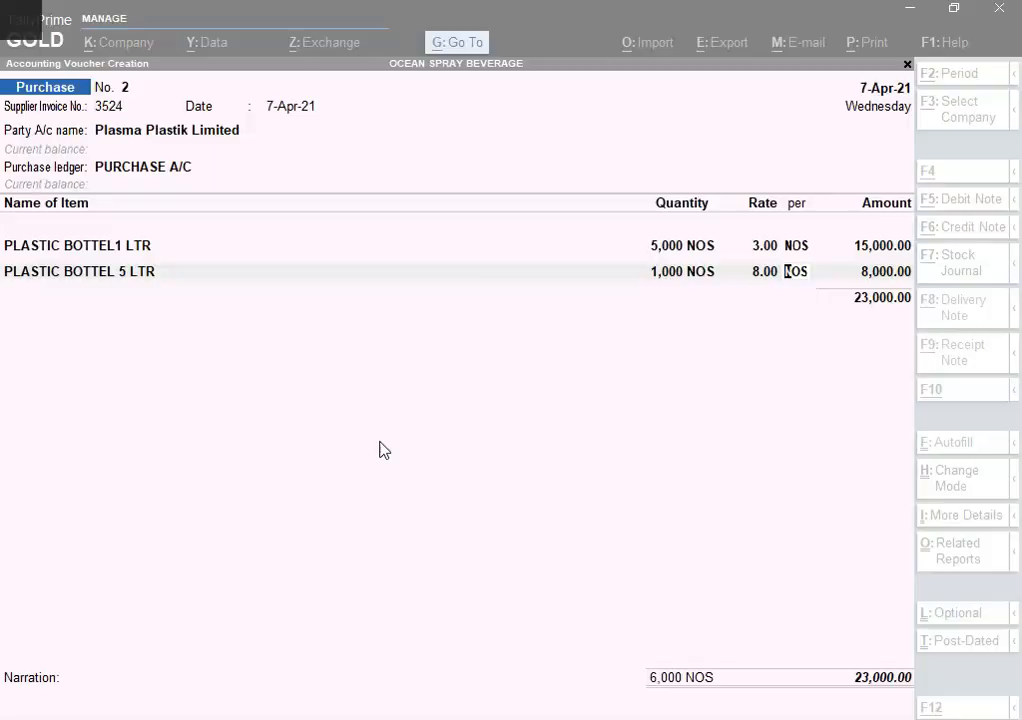
pyautogui.press('Return')
pyautogui.press('Return')
# Step: Add PLASTIC CAPS as the third item and leave its description blank
pyautogui.write('P')
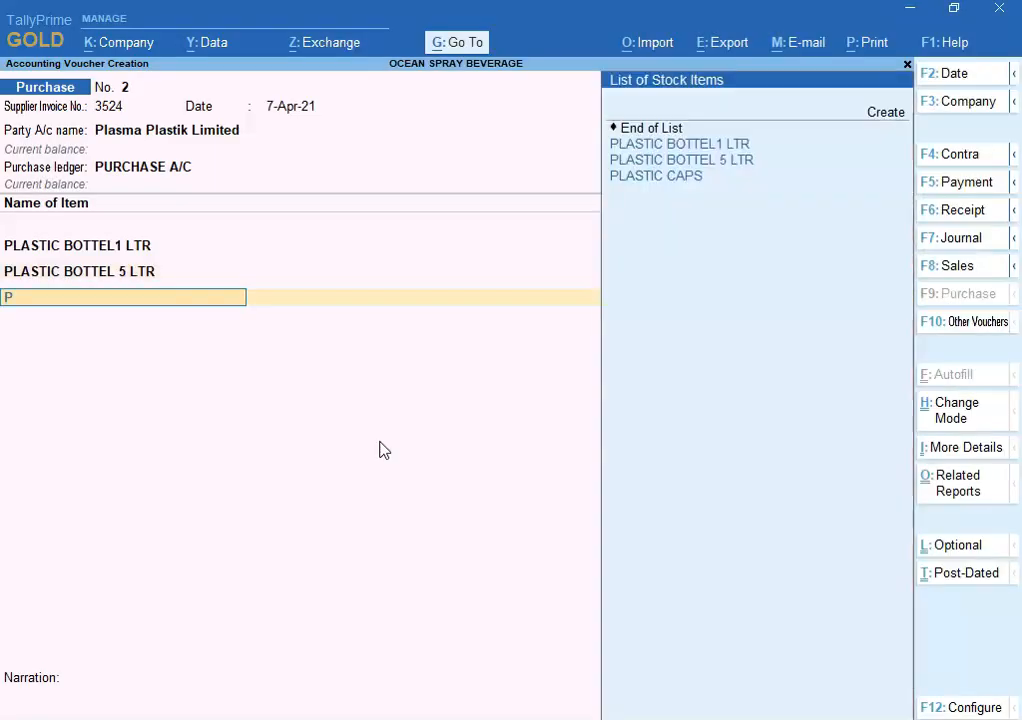
pyautogui.press('Down')
pyautogui.press('Down')
pyautogui.press('Return')
pyautogui.press('Return')
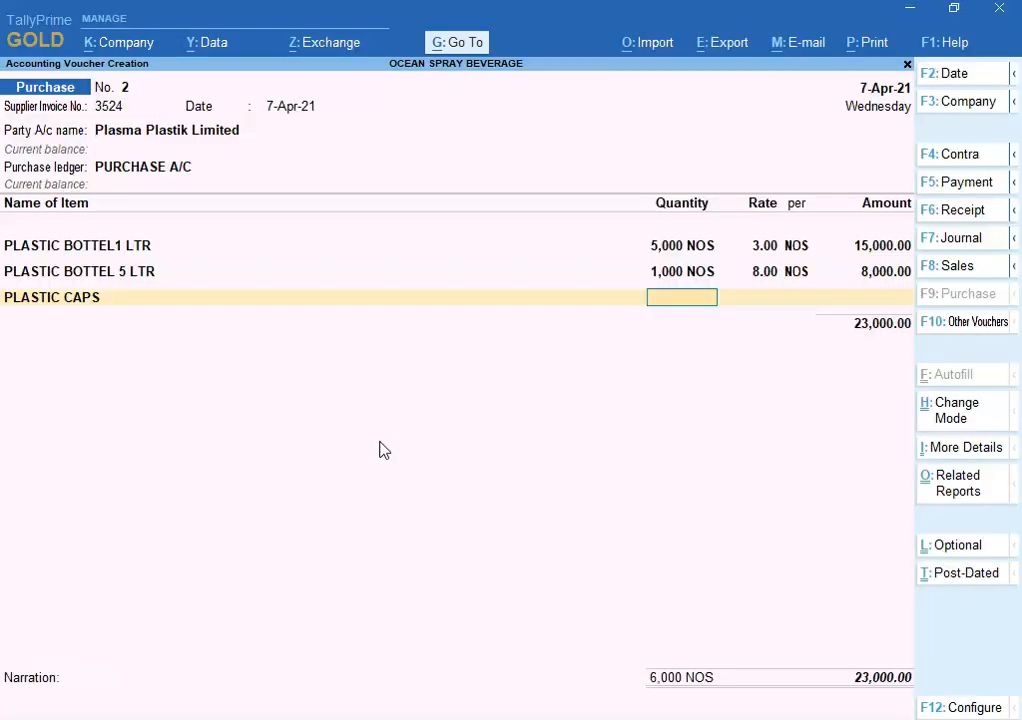
# Step: Using the Excel sheet, enter a quantity of 10000 NOS at a rate of 0.50 for PLASTIC CAPS
pyautogui.hotkey('alt', 'Tab')
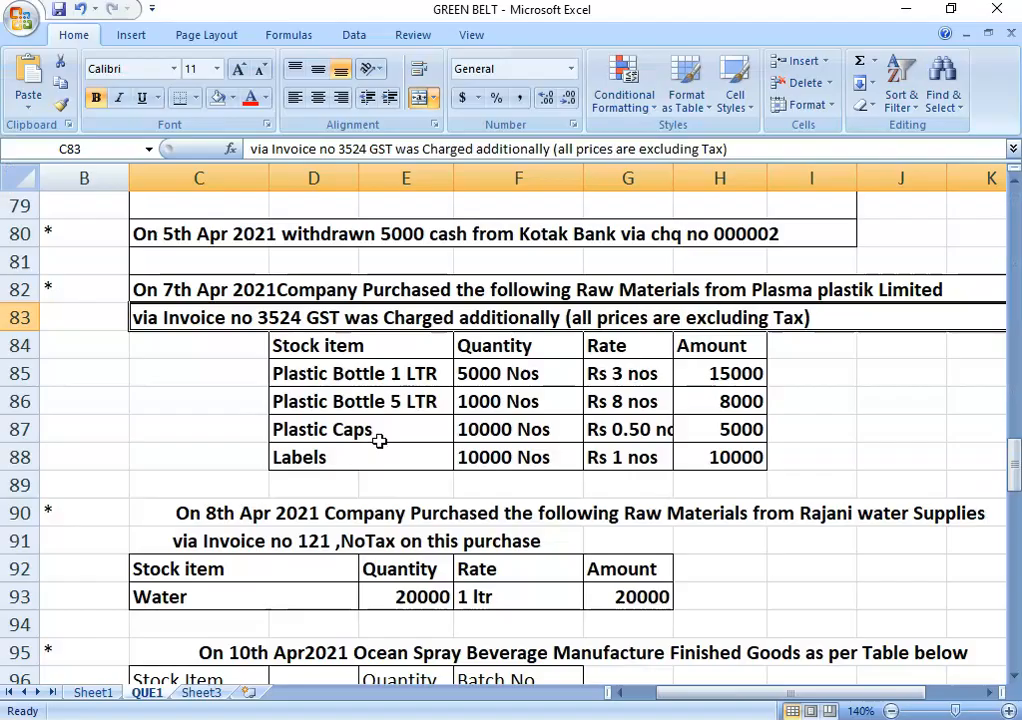
pyautogui.hotkey('alt', 'Tab')
pyautogui.write('10000')
pyautogui.press('Return')
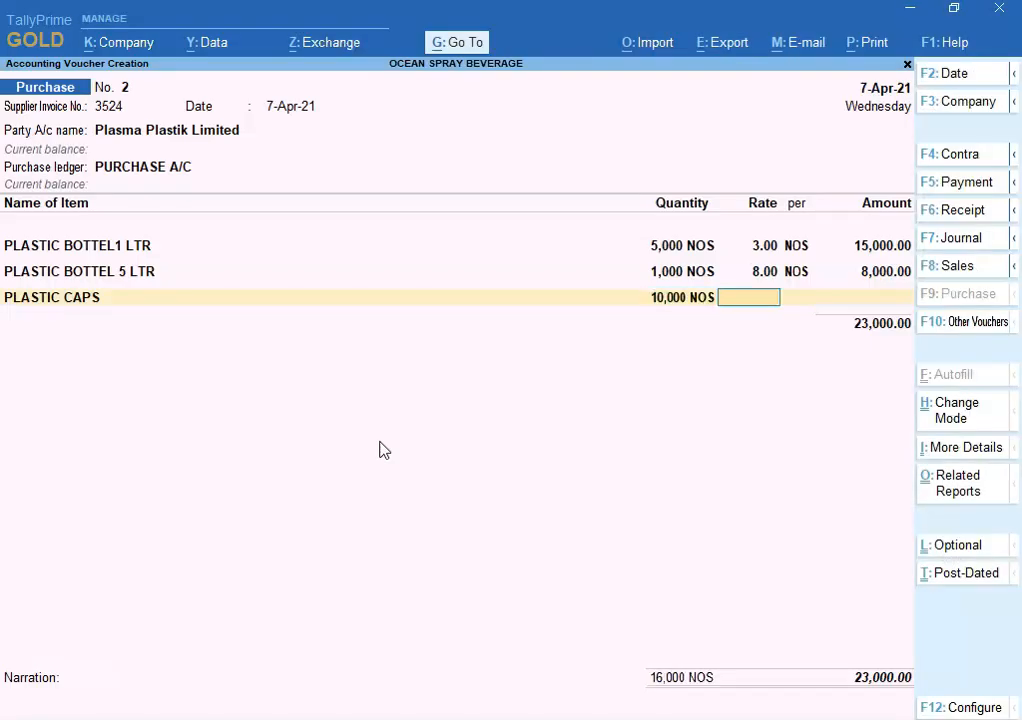
pyautogui.hotkey('alt', 'Tab')
pyautogui.hotkey('alt', 'Tab')
pyautogui.press('Return')
pyautogui.press('Return')
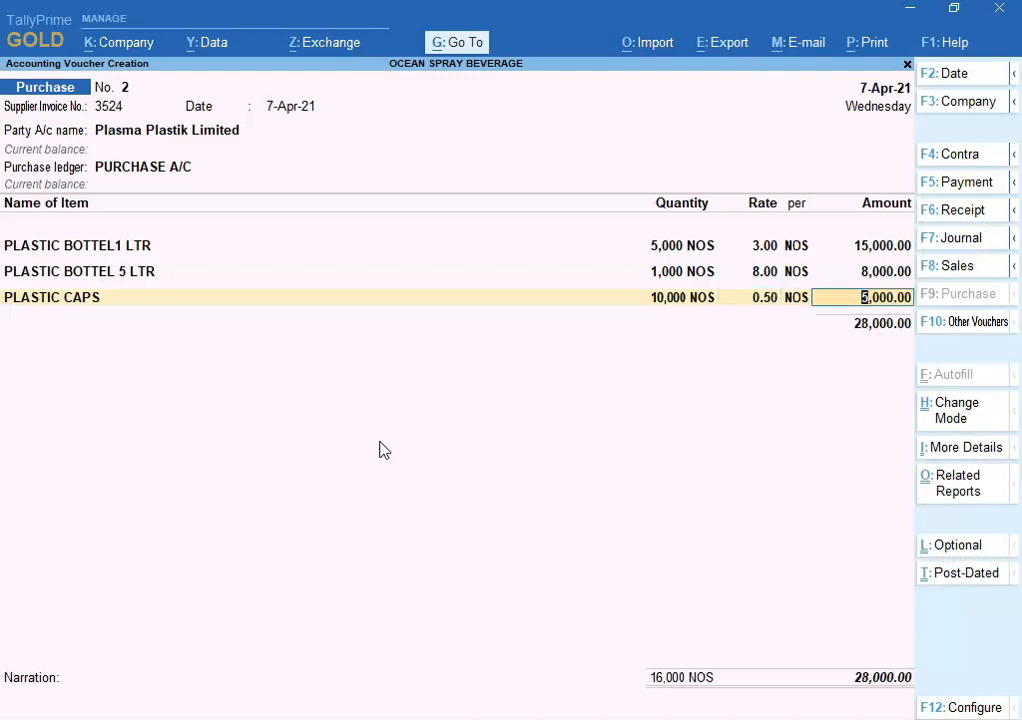
pyautogui.hotkey('alt', 'Tab')
pyautogui.hotkey('alt', 'Tab')
pyautogui.press('Return')
# Step: Check the Excel sheet and add LABLE as the fourth item with a blank description
pyautogui.hotkey('alt', 'Tab')
pyautogui.hotkey('alt', 'Tab')
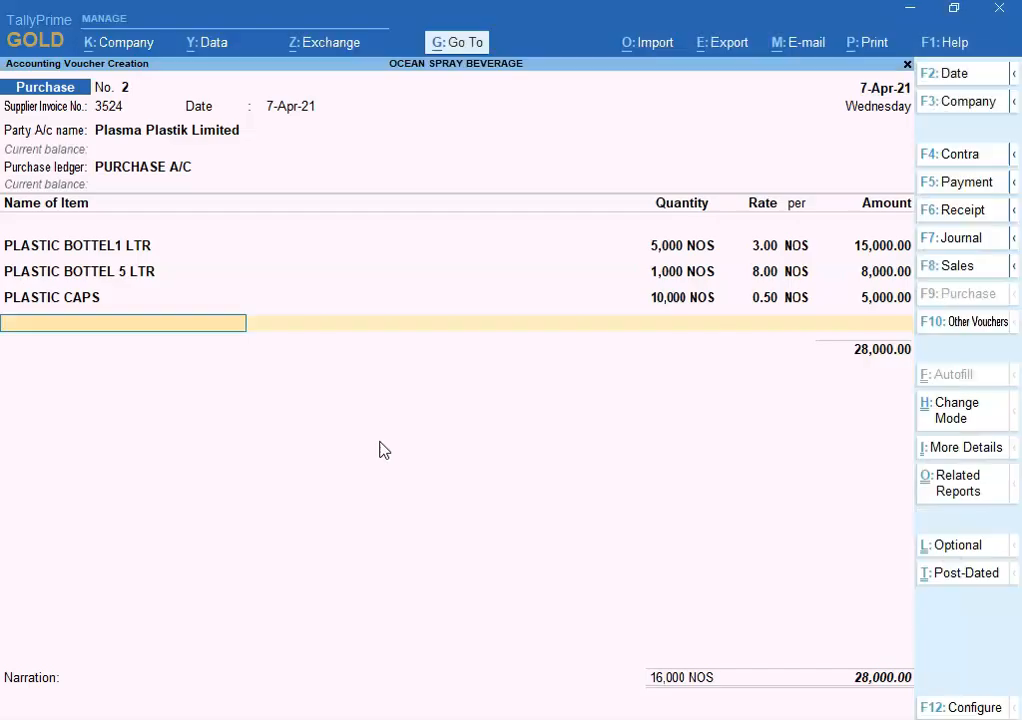
pyautogui.write('LA')
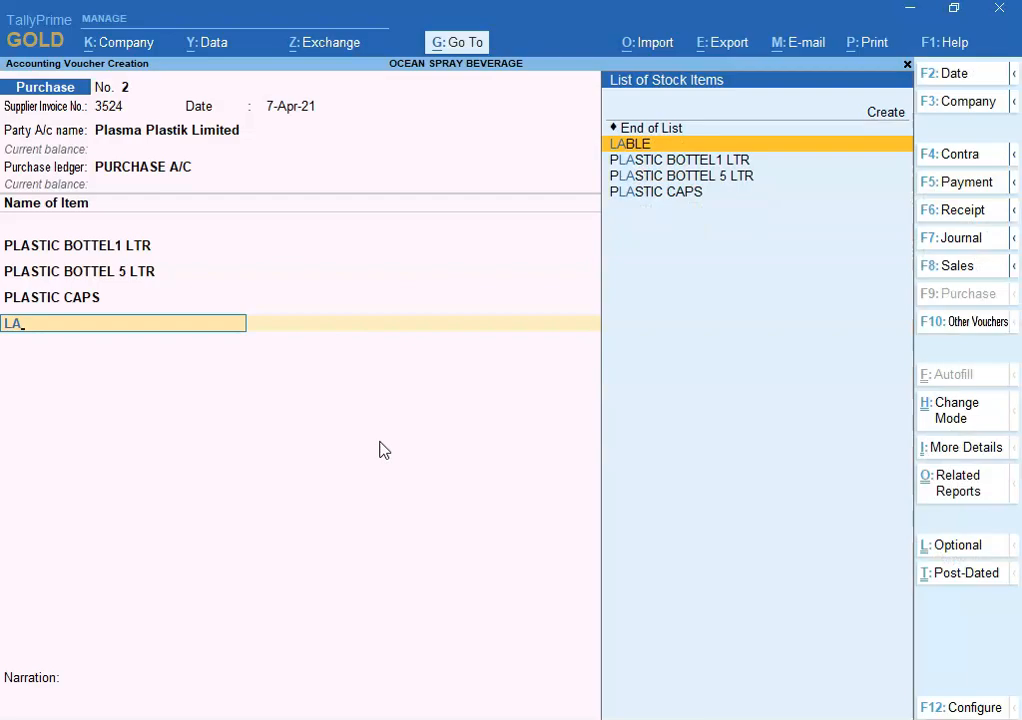
pyautogui.press('Return')
pyautogui.hotkey('alt', 'Tab')
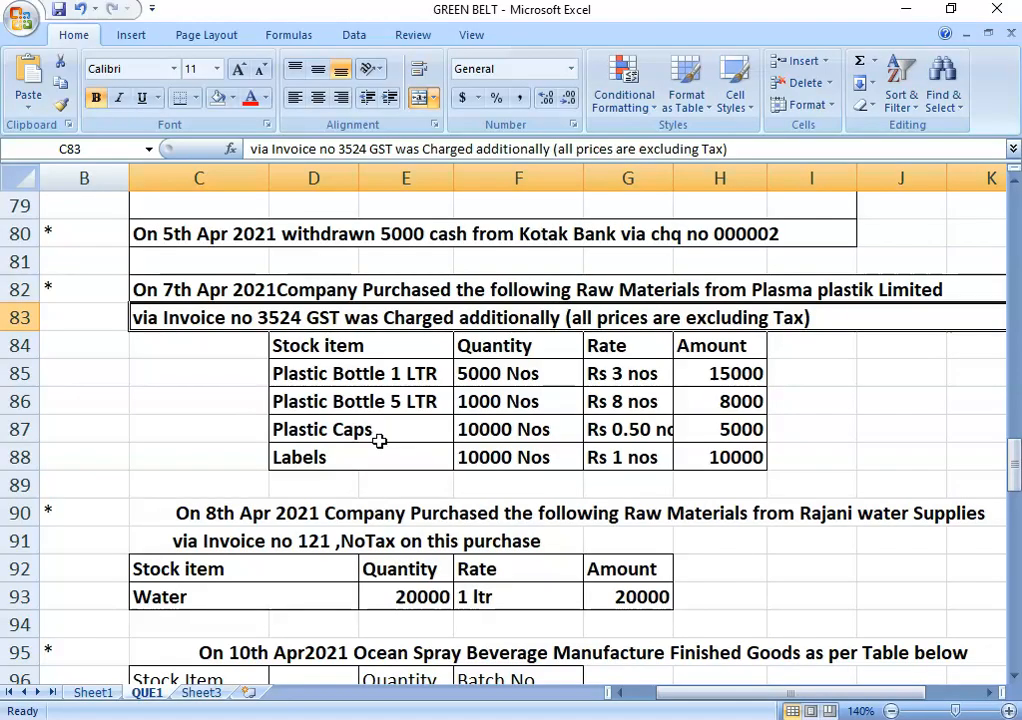
pyautogui.hotkey('alt', 'Tab')
pyautogui.press('Return')
# Step: Enter a quantity of 10000 NOS at a rate of 1 for LABLE, following the Excel sheet
pyautogui.write('10000')
pyautogui.press('Return')
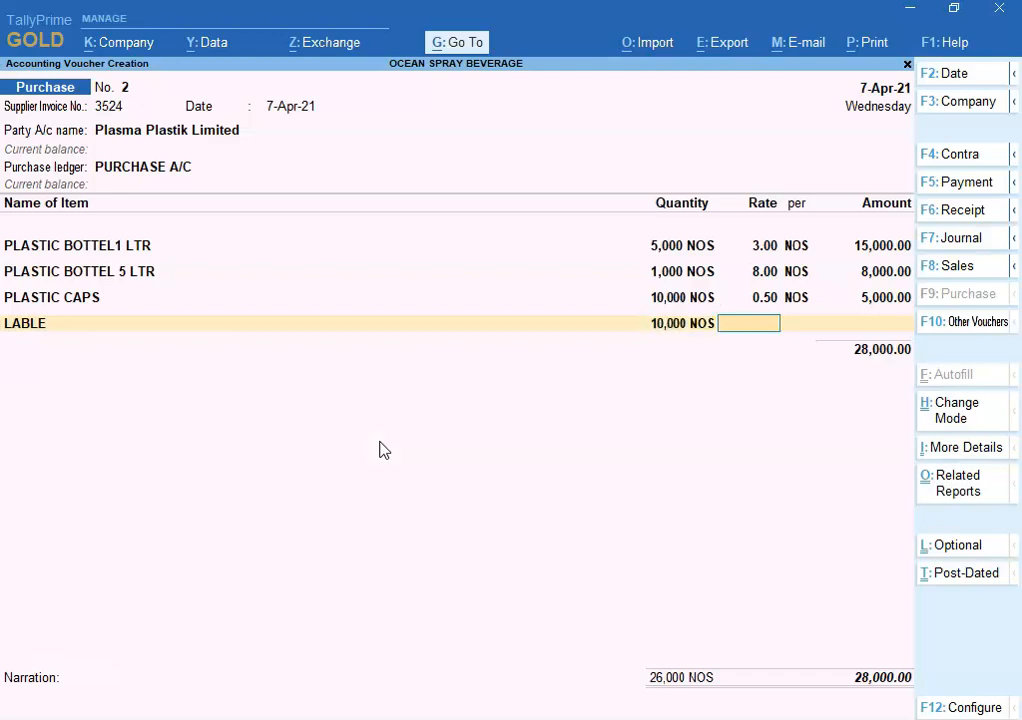
pyautogui.hotkey('alt', 'Tab')
pyautogui.hotkey('alt', 'Tab')
pyautogui.write('1')
pyautogui.press('Return')
pyautogui.press('Return')
# Step: Compare the entered item lines with the Excel purchase table and accept the LABLE line's amount
pyautogui.hotkey('alt', 'Tab')
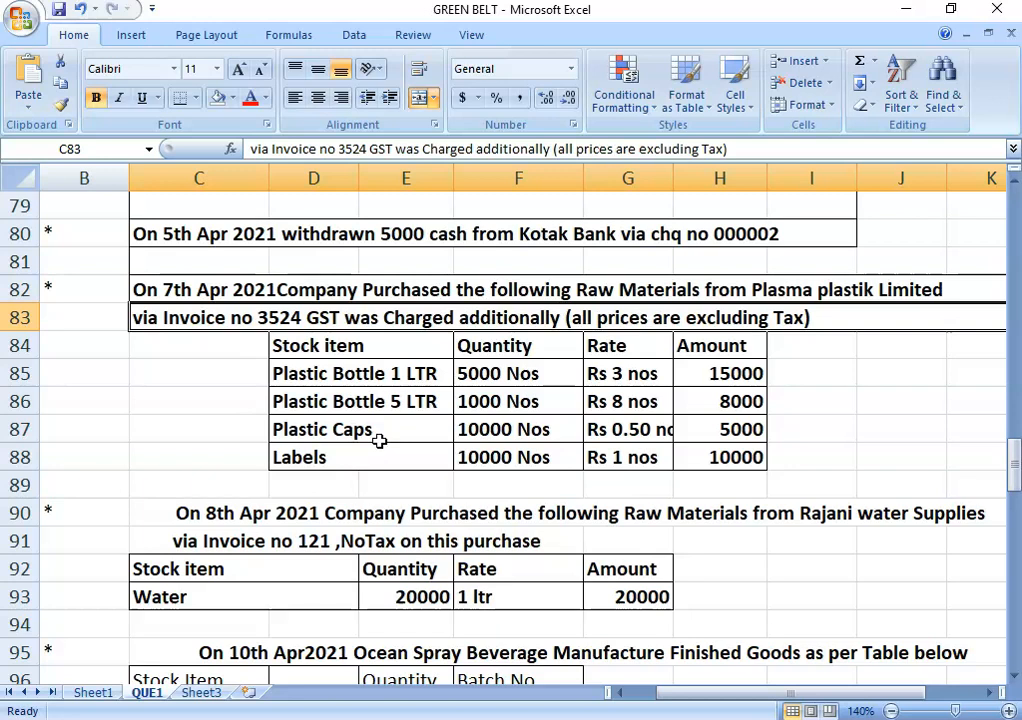
pyautogui.hotkey('alt', 'Tab')
pyautogui.hotkey('alt', 'Tab')
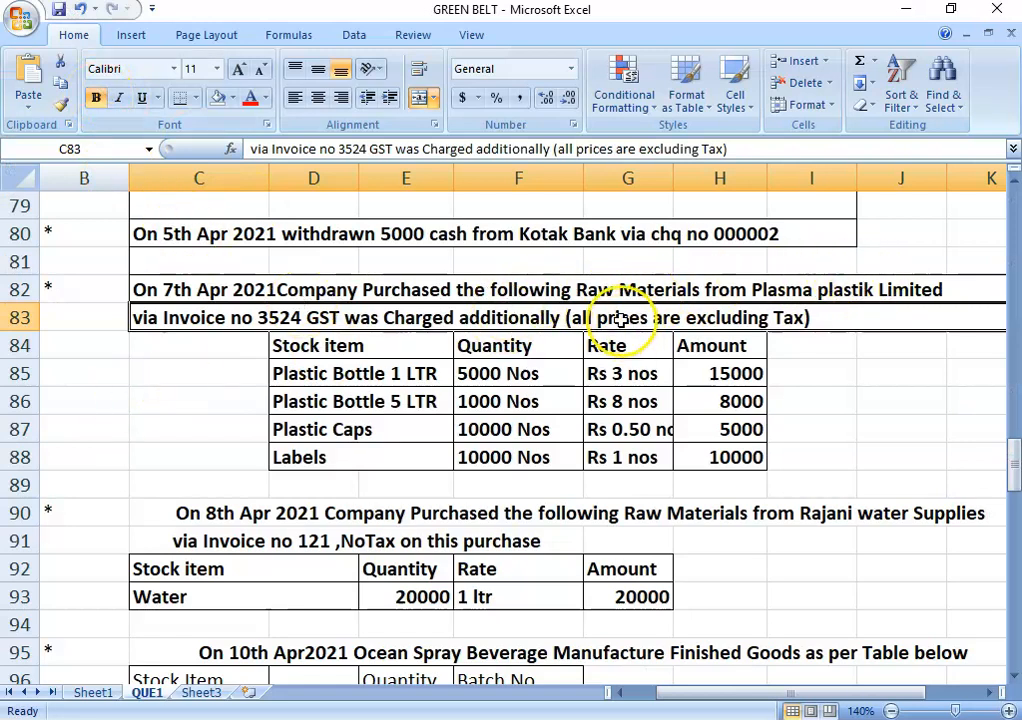
pyautogui.hotkey('alt', 'Tab')
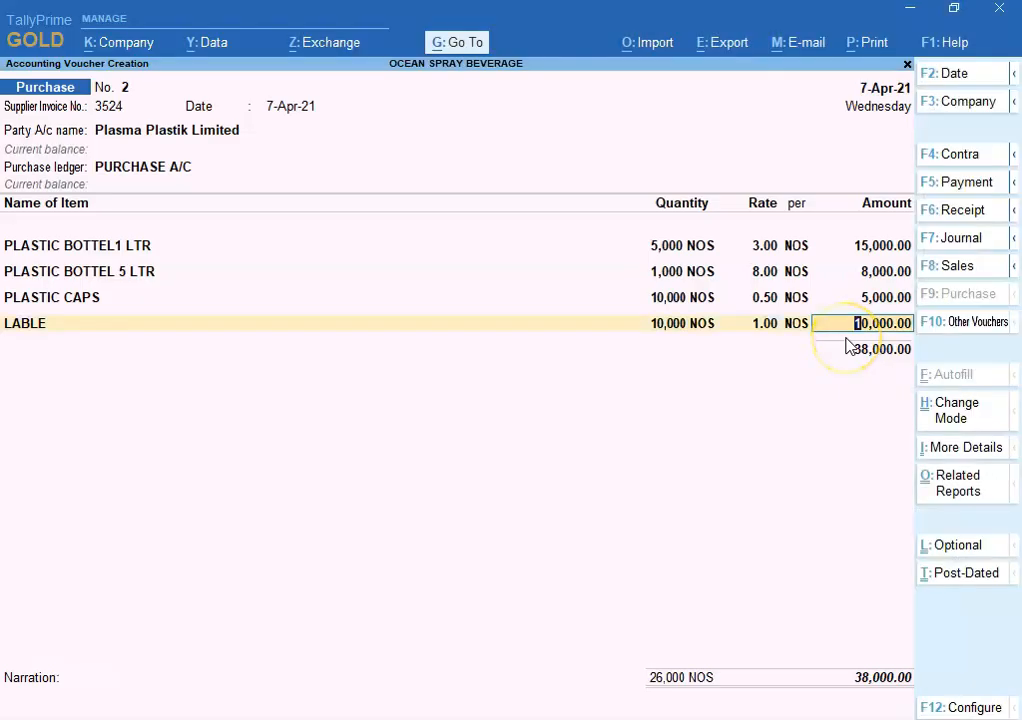
pyautogui.press('Return')
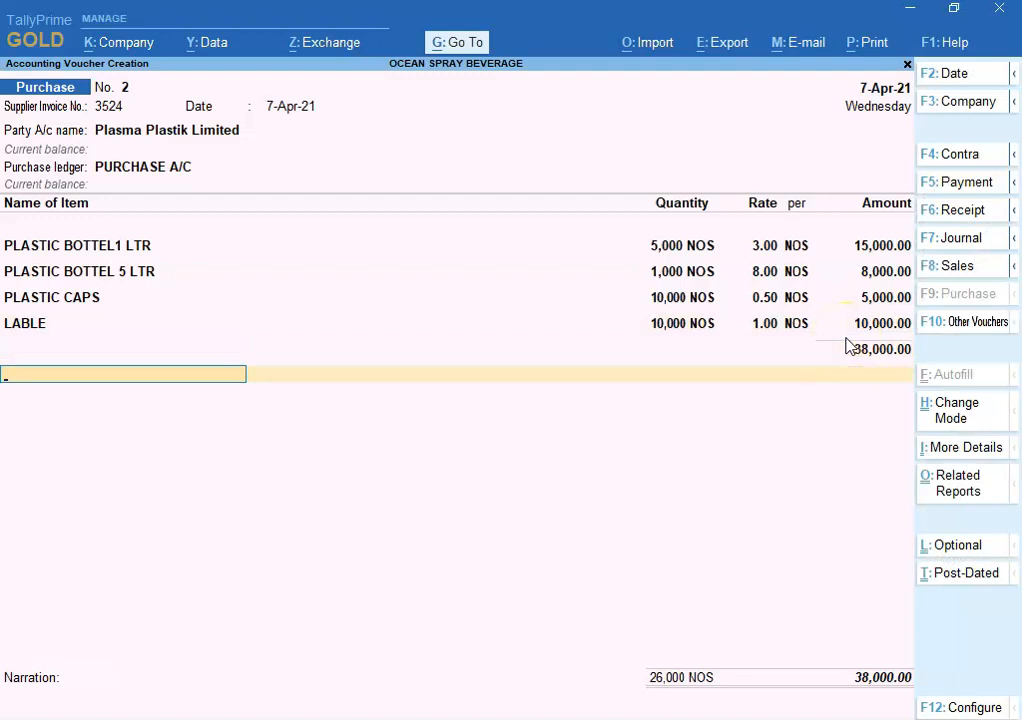
# Step: Add the Input CGST and Input SGST ledgers below the items and proceed to the supplier's bill-wise details
pyautogui.press('Return')
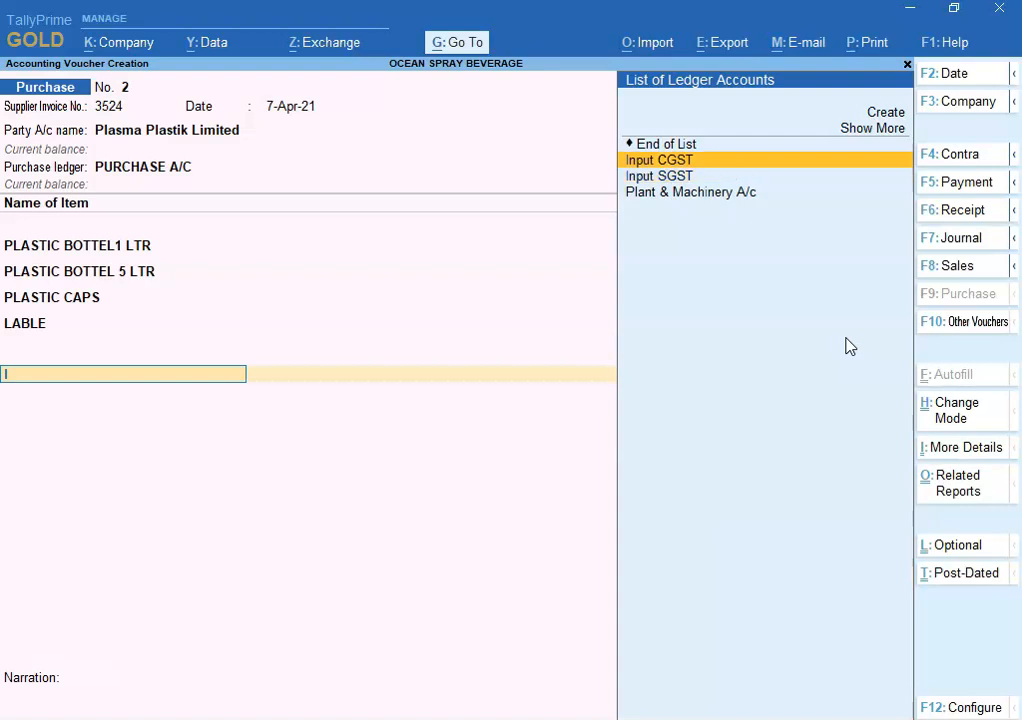
pyautogui.press('Return')
pyautogui.press('Return')
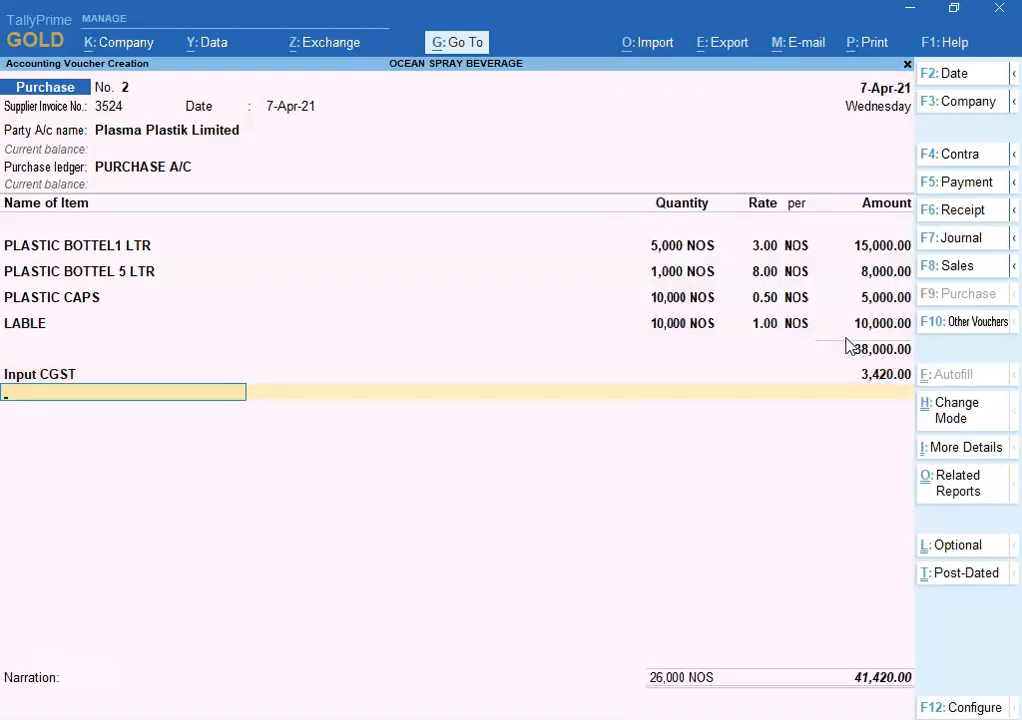
pyautogui.write('SG')
pyautogui.press('Down')
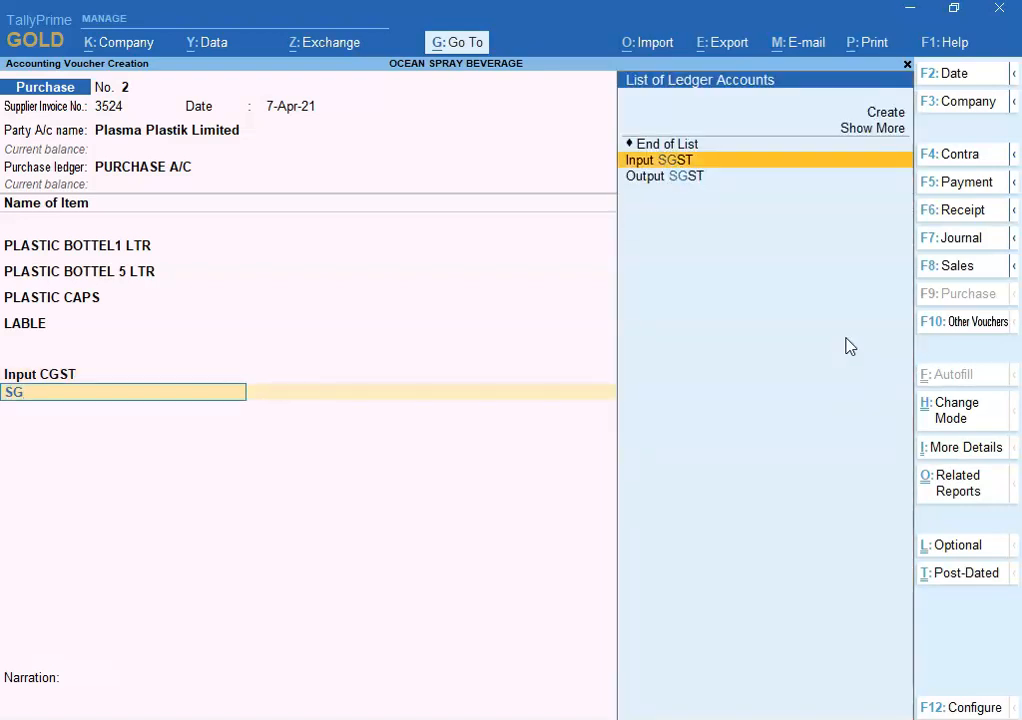
pyautogui.press('Return')
pyautogui.press('Return')
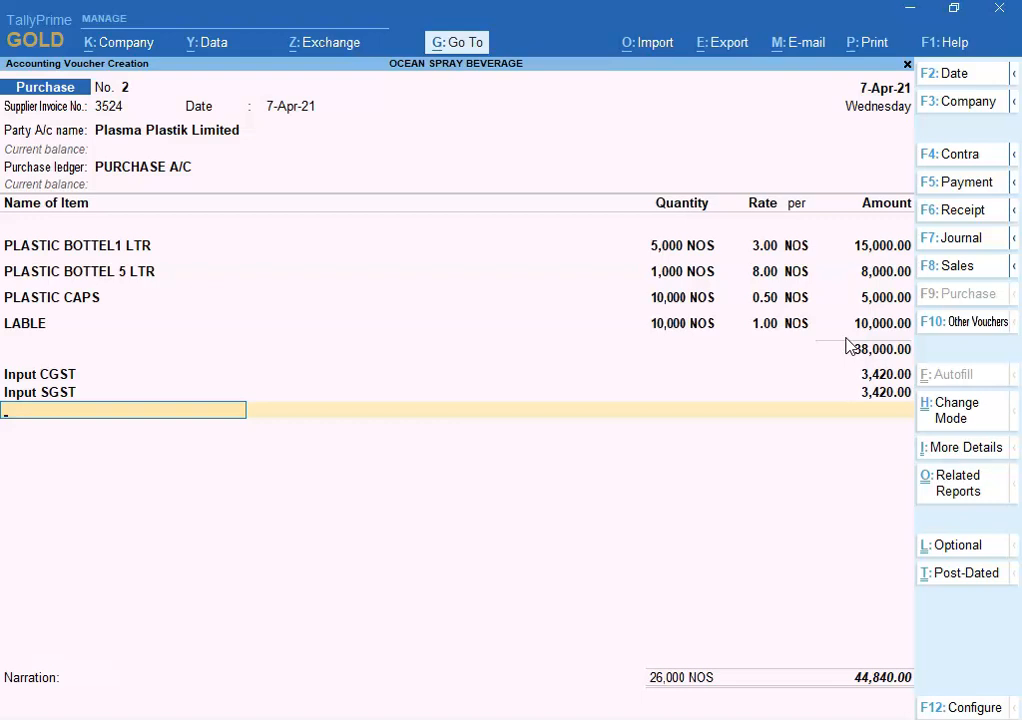
pyautogui.press('Return')
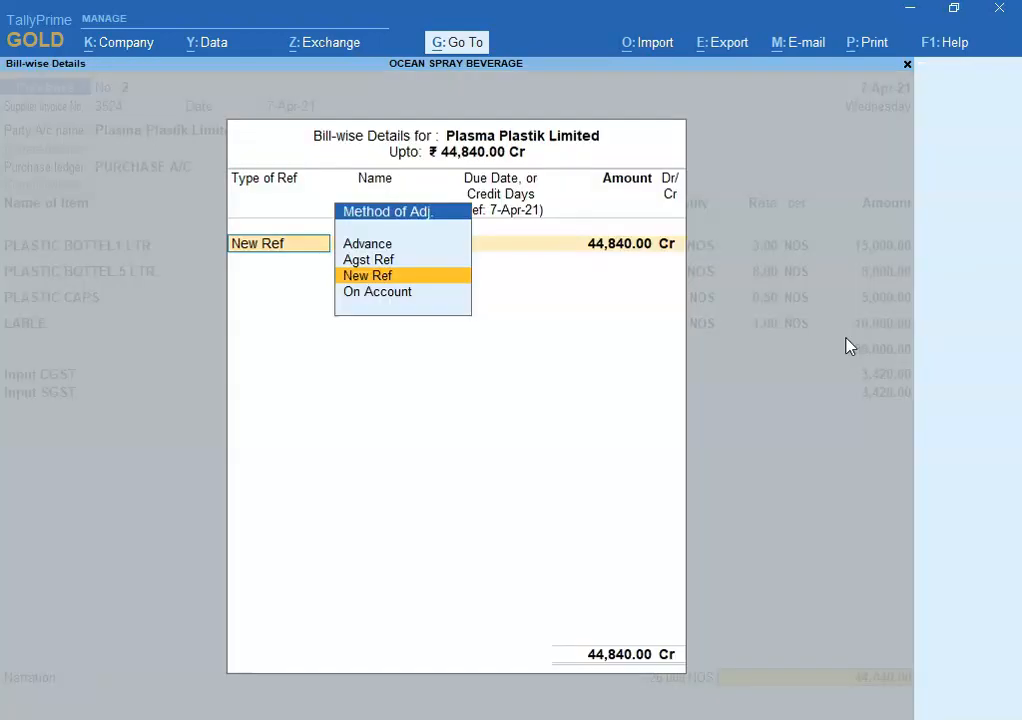
# Step: Allocate the Plasma Plastik Limited bill as New Ref 3524 without credit days and save the purchase voucher
pyautogui.press('Return')
pyautogui.press('Return')
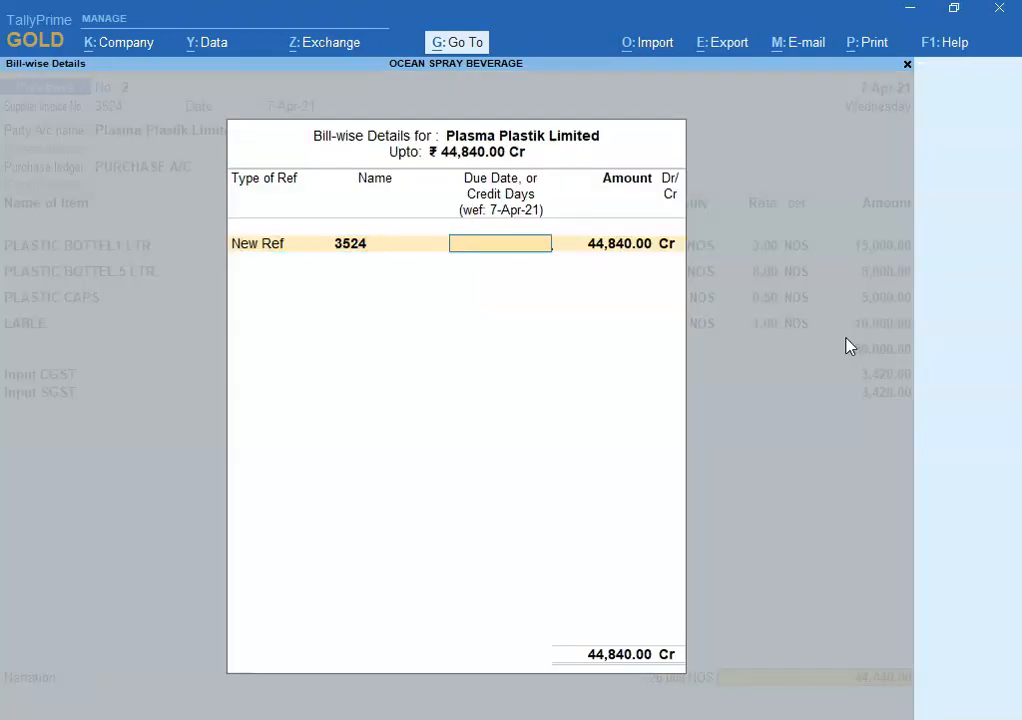
pyautogui.press('Return')
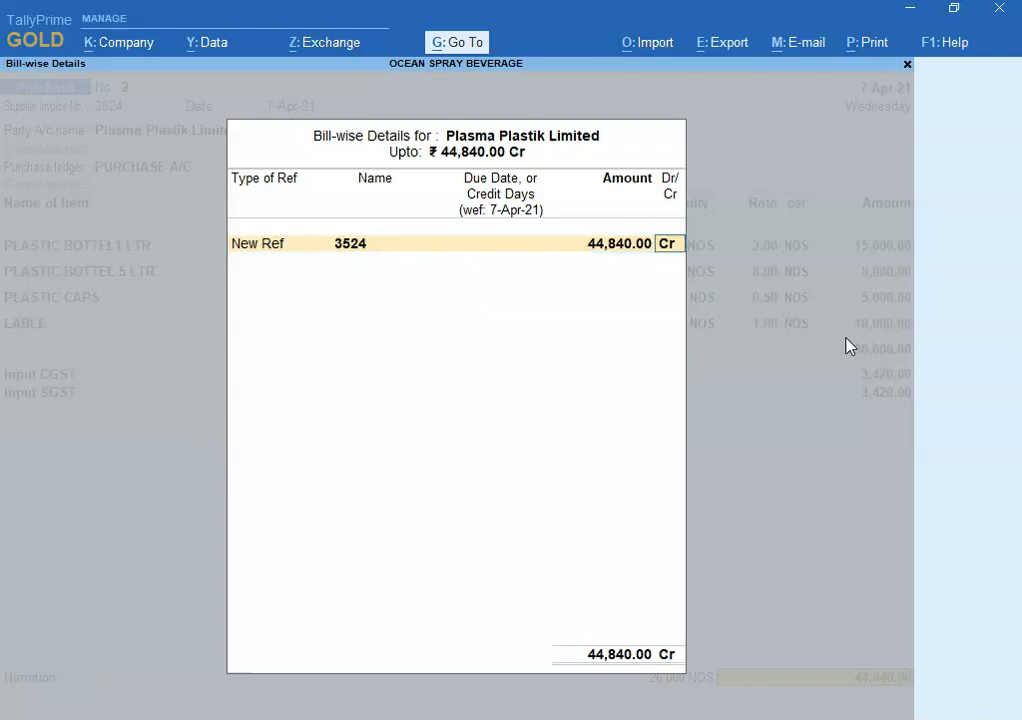
pyautogui.press('Return')
pyautogui.press('Return')
pyautogui.press('Return')
# Step: Check the next transaction in the Excel question sheet and set the new purchase voucher's date to 8-Apr-21
pyautogui.hotkey('alt', 'Tab')
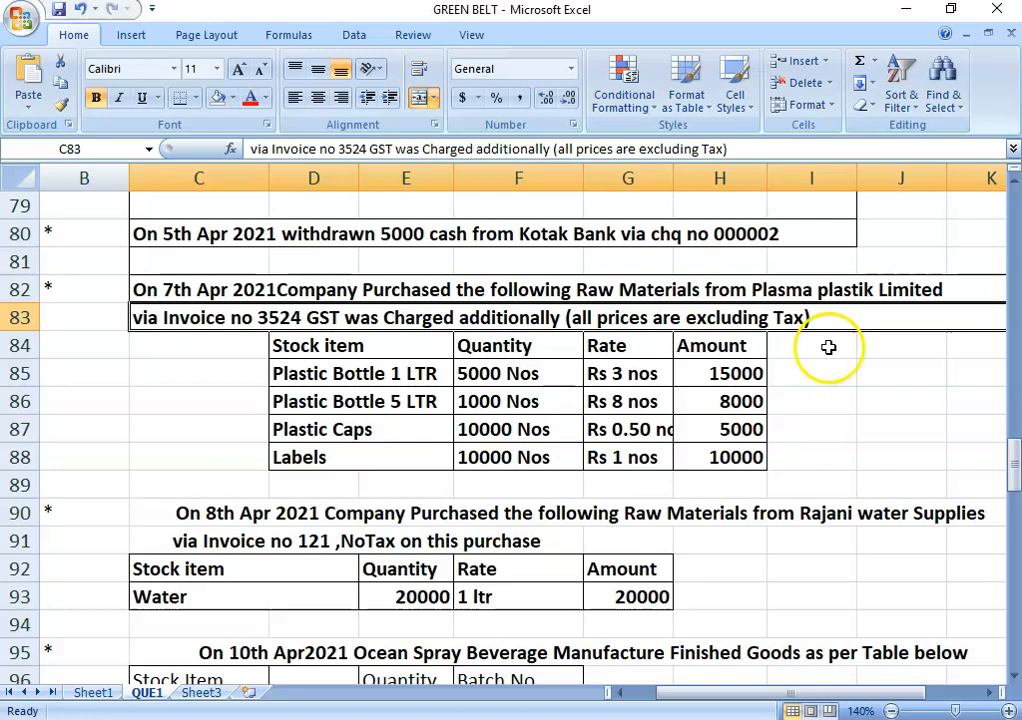
pyautogui.click(640, 376)
pyautogui.moveTo(1014, 458); pyautogui.dragTo(1006, 483)
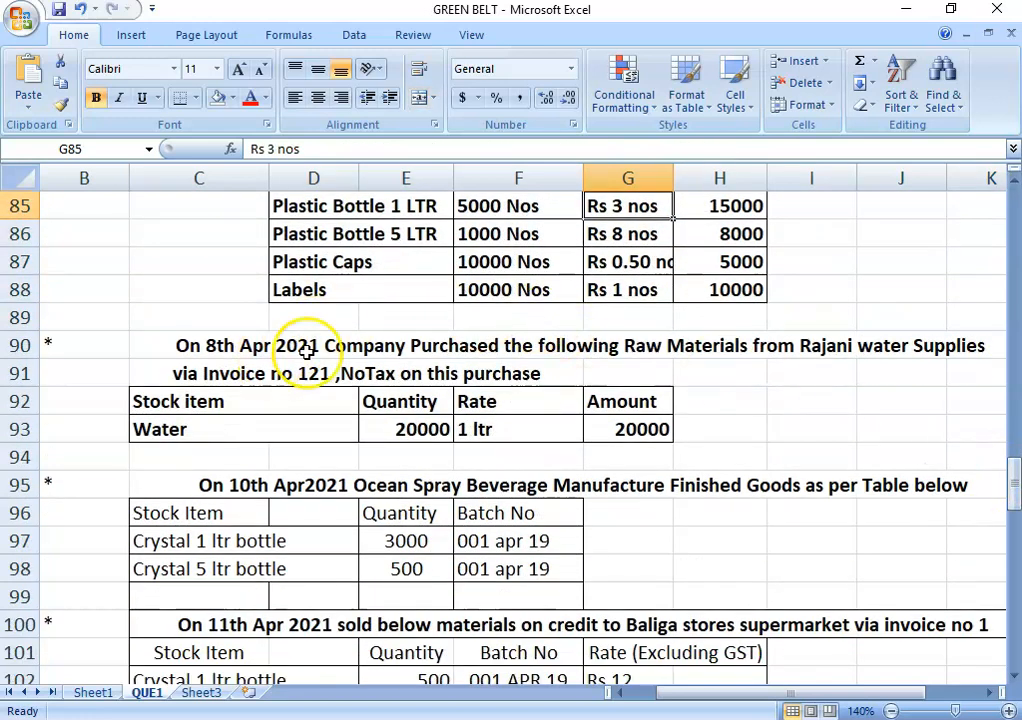
pyautogui.click(331, 352)
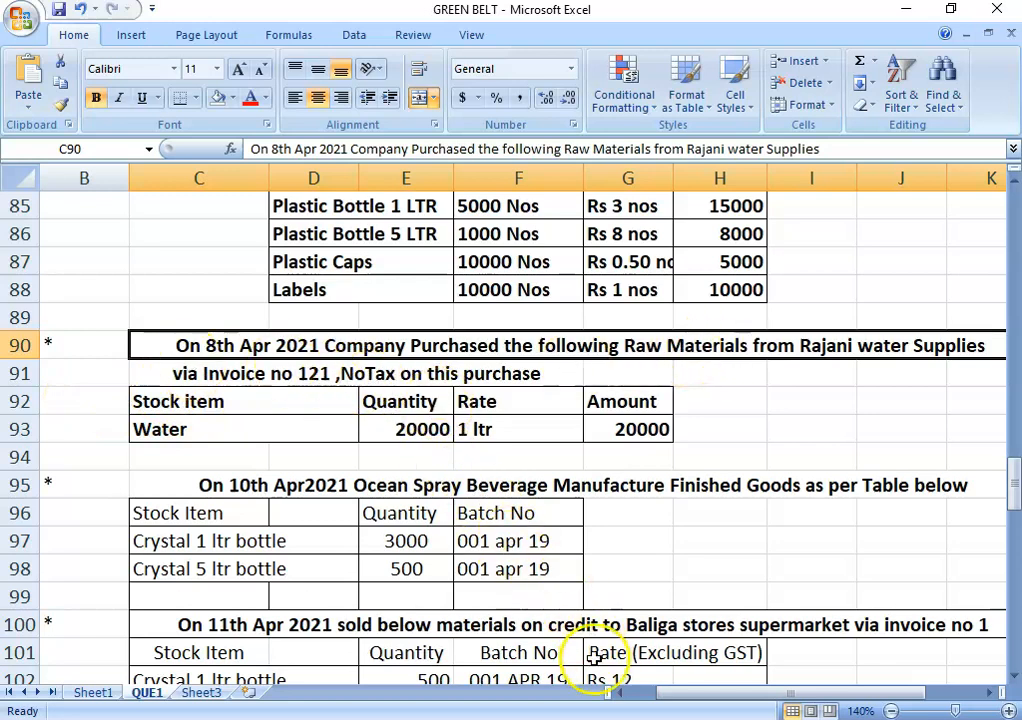
pyautogui.hotkey('alt', 'Tab')
pyautogui.press('BackSpace')
pyautogui.write('8-4')
pyautogui.press('Return')
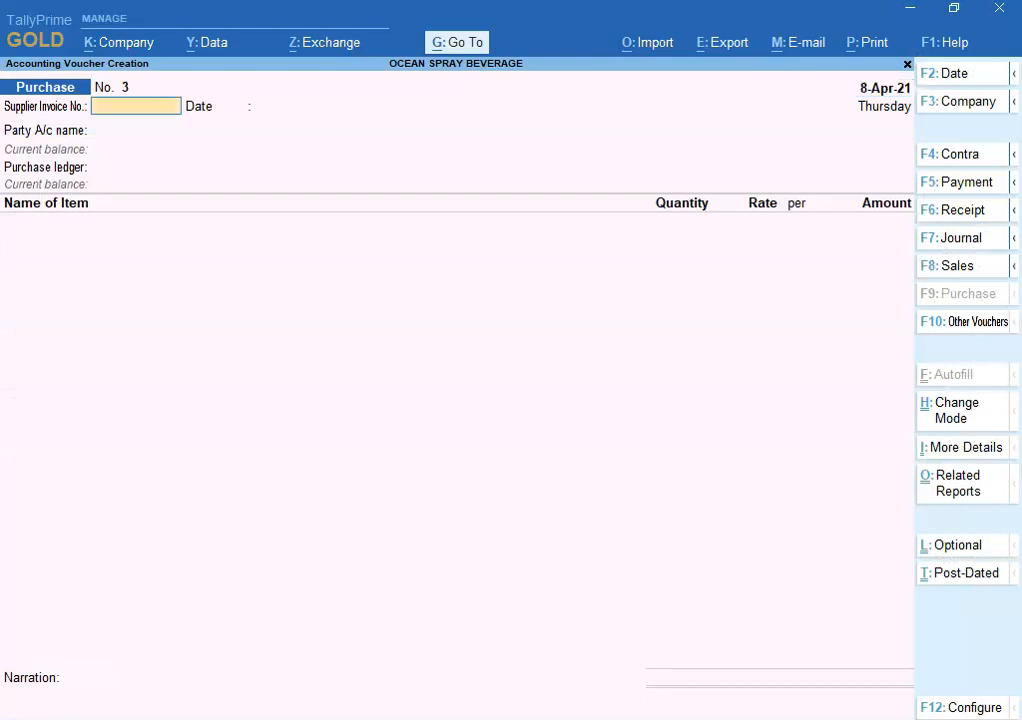
# Step: Enter supplier invoice number 121 from the Excel sheet, keep 8-Apr-21 as its date, and check the supplier
pyautogui.hotkey('alt', 'Tab')
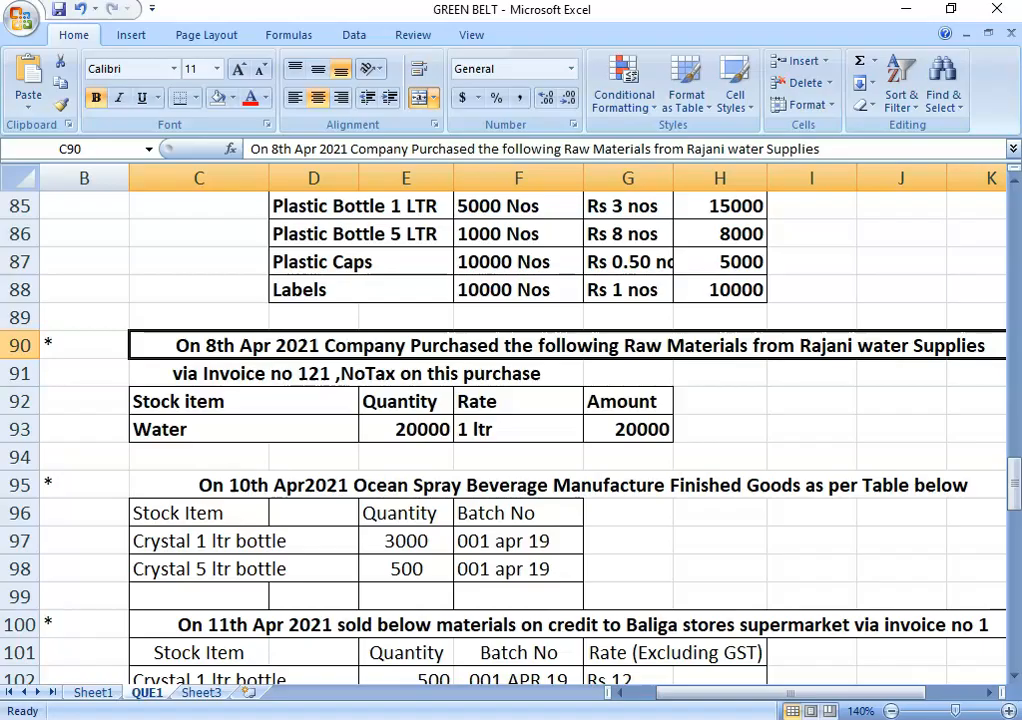
pyautogui.hotkey('alt', 'Tab')
pyautogui.write('121')
pyautogui.press('Return')
pyautogui.press('Return')
pyautogui.hotkey('alt', 'Tab')
pyautogui.hotkey('alt', 'Tab')
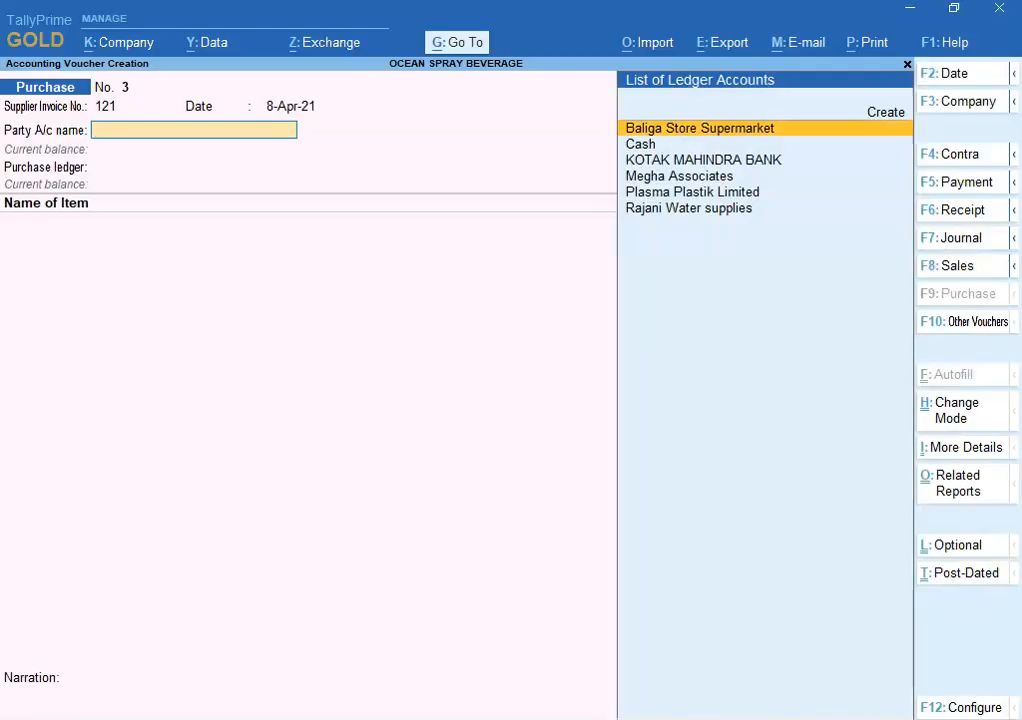
# Step: Choose Rajani Water supplies as the party account and accept its receipt and party details unchanged
pyautogui.press('Down')
pyautogui.press('Down')
pyautogui.press('Down')
pyautogui.press('Down')
pyautogui.press('Down')
pyautogui.press('Return')
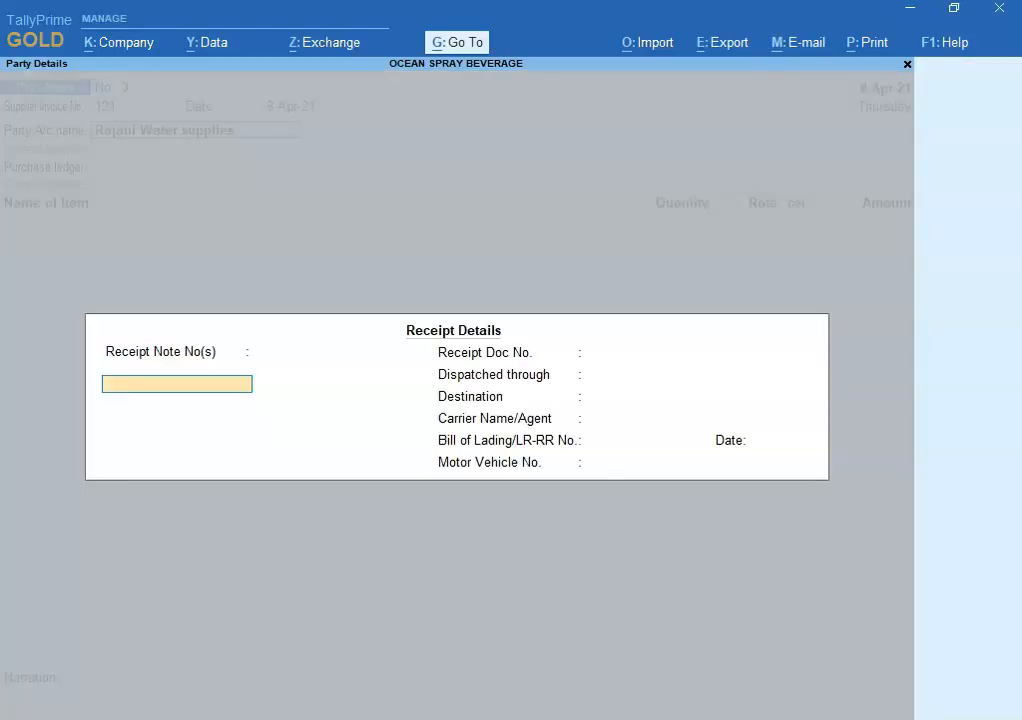
pyautogui.press('Return')
pyautogui.press('Return')
pyautogui.press('Return')
pyautogui.press('Return')
pyautogui.press('Return')
pyautogui.press('Return')
pyautogui.press('Return')
pyautogui.press('Return')
pyautogui.press('Return')
pyautogui.press('Return')
pyautogui.press('Return')
pyautogui.press('Return')
pyautogui.press('Return')
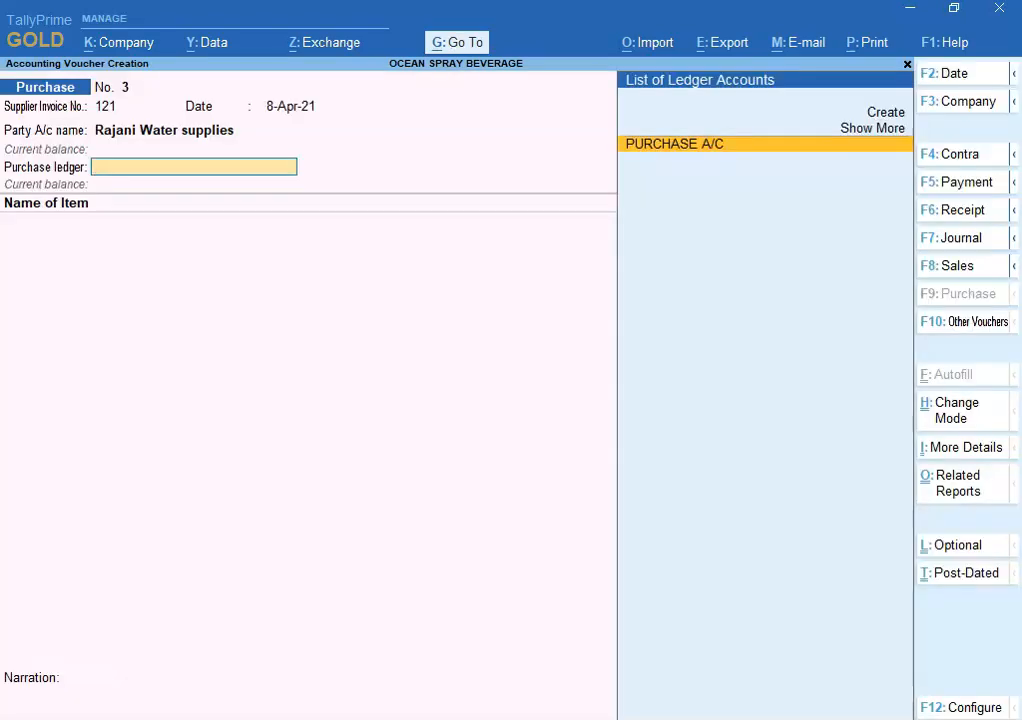
# Step: Select PURCHASE A/C as the purchase ledger and add WATER as the item with a blank description
pyautogui.press('Return')
pyautogui.hotkey('alt', 'Tab')
pyautogui.hotkey('alt', 'Tab')
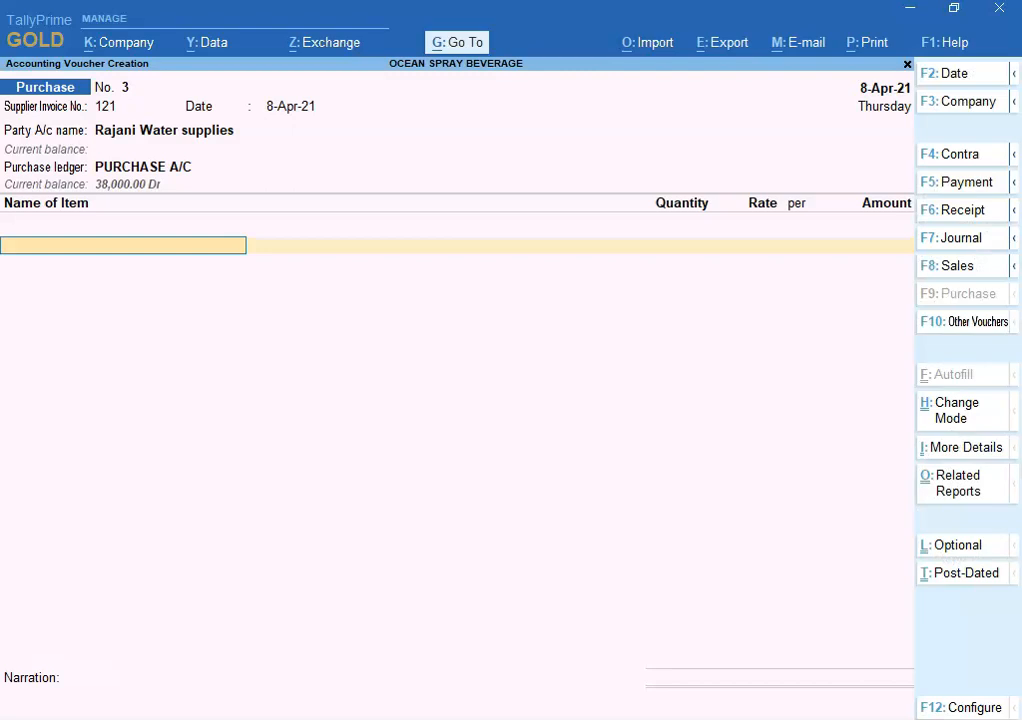
pyautogui.write('W')
pyautogui.press('Return')
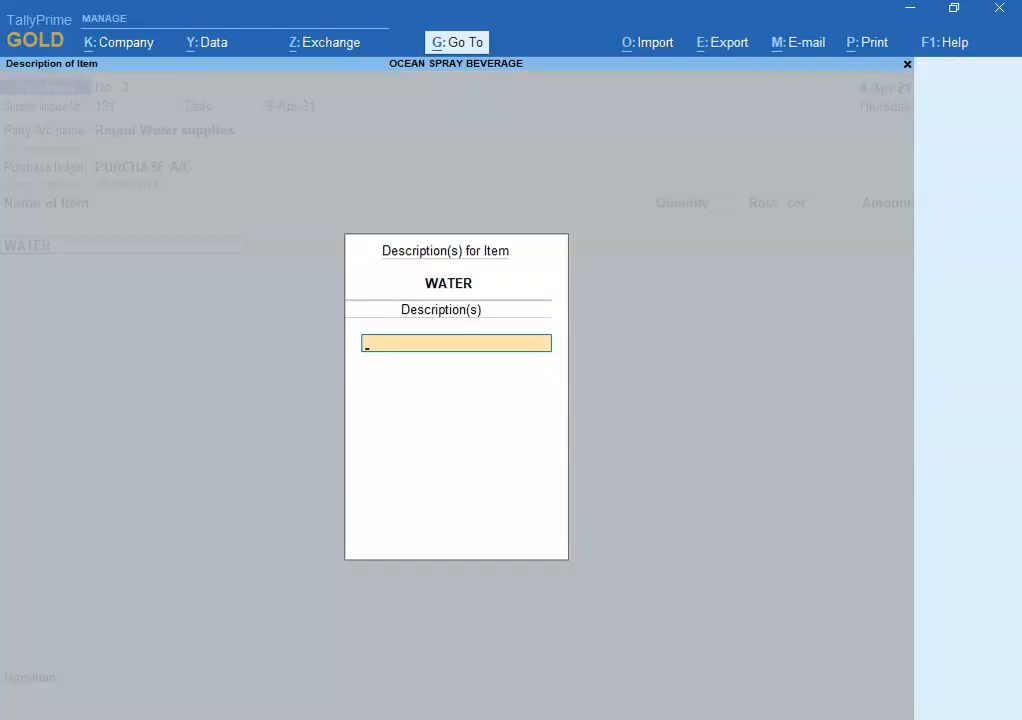
pyautogui.press('Return')
# Step: Enter a quantity of 20000 LTR at a rate of 1 per LTR for WATER, following the Excel sheet
pyautogui.hotkey('alt', 'Tab')
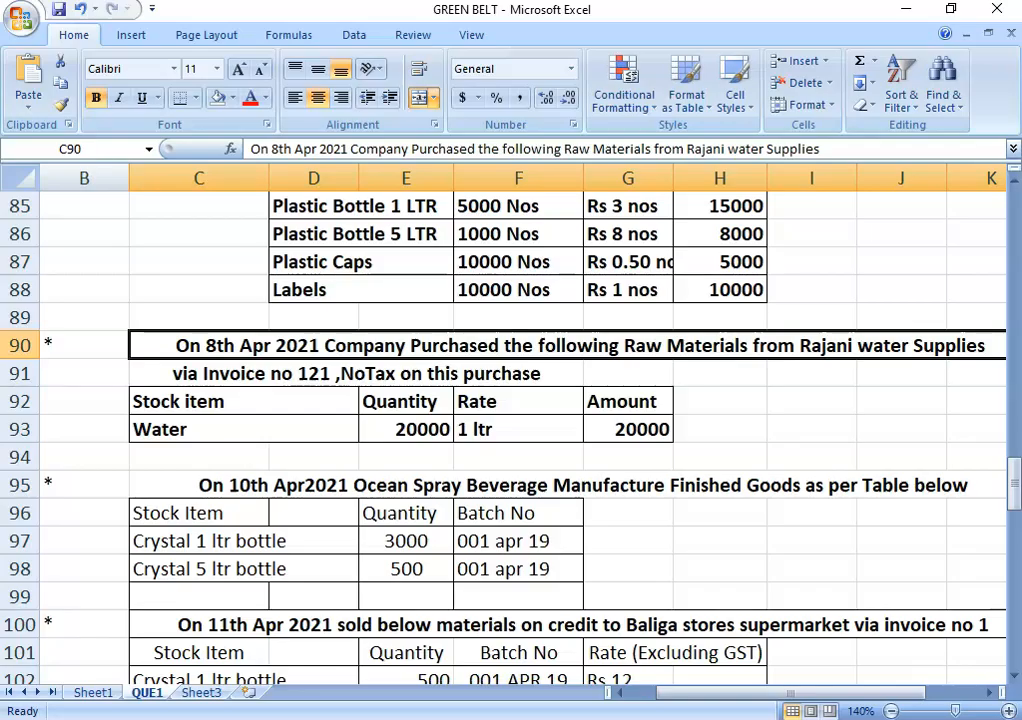
pyautogui.hotkey('alt', 'Tab')
pyautogui.write('20000')
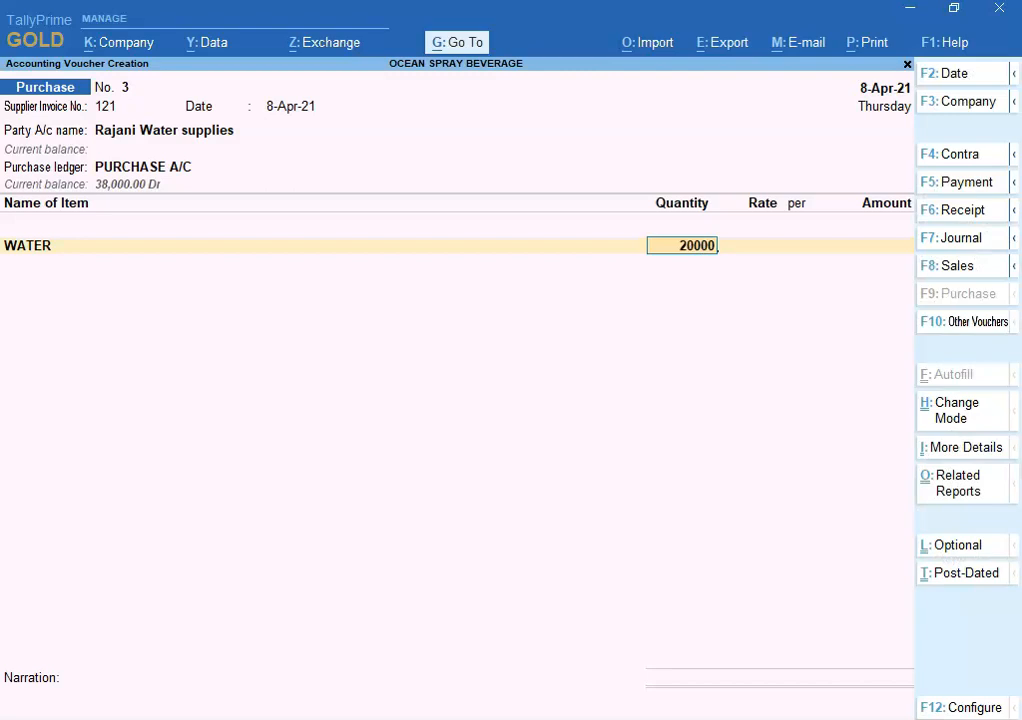
pyautogui.press('Return')
pyautogui.hotkey('alt', 'Tab')
pyautogui.hotkey('alt', 'Tab')
pyautogui.hotkey('alt', 'Tab')
pyautogui.hotkey('alt', 'Tab')
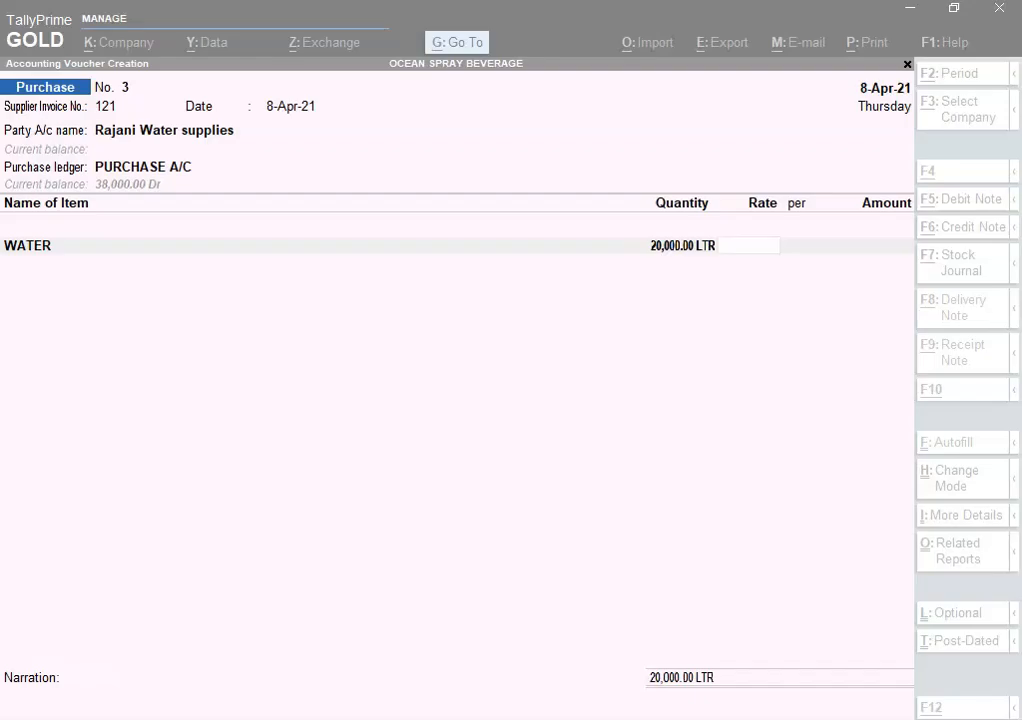
pyautogui.hotkey('alt', 'Tab')
pyautogui.hotkey('alt', 'Tab')
pyautogui.write('1')
pyautogui.press('Return')
pyautogui.press('Return')
pyautogui.press('Return')
# Step: Check the Excel sheet, finish the voucher without tax ledgers or narration, and save the Rajani Water supplies purchase
pyautogui.hotkey('alt', 'Tab')
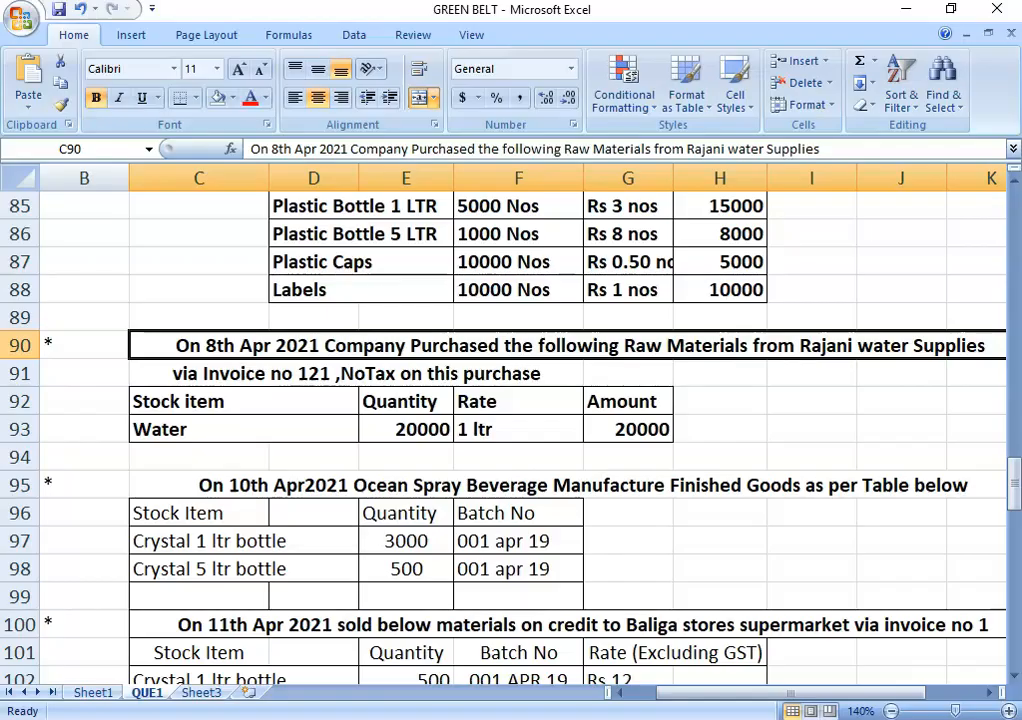
pyautogui.hotkey('alt', 'Tab')
pyautogui.press('Return')
pyautogui.press('Return')
pyautogui.press('Return')
pyautogui.press('Return')
pyautogui.press('Return')
pyautogui.press('Return')
pyautogui.press('Return')
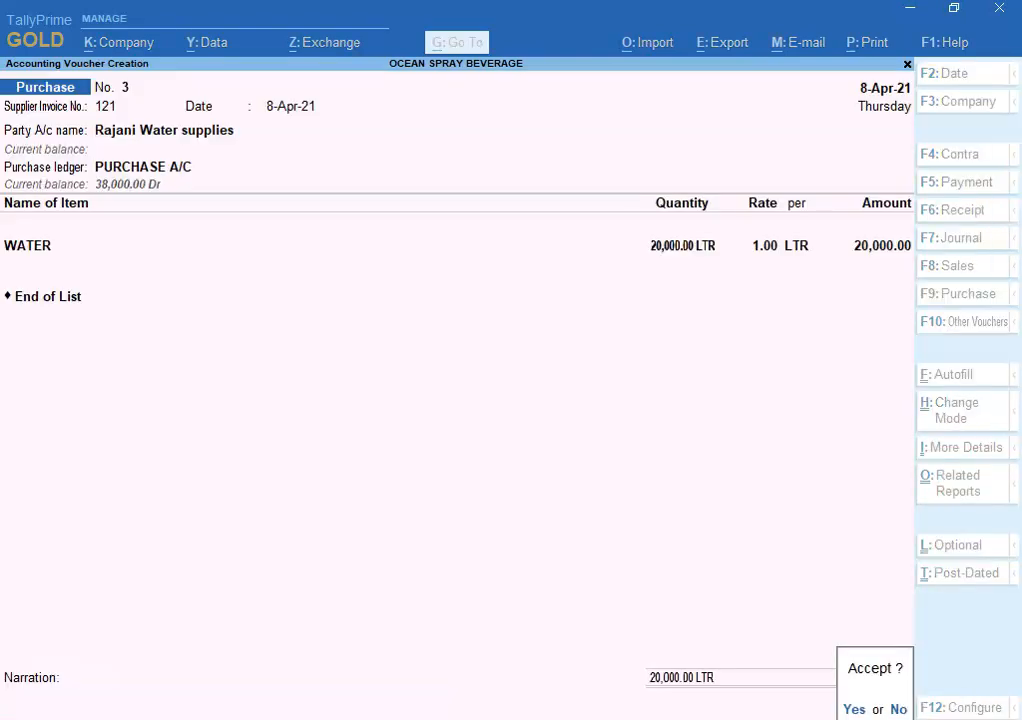
pyautogui.press('Return')
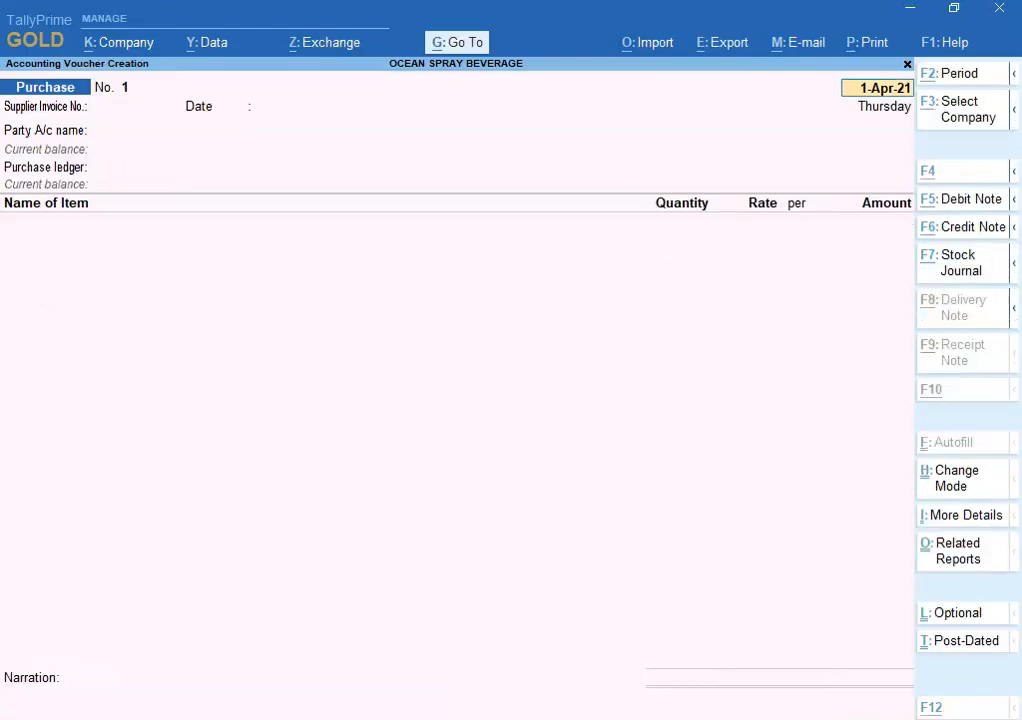
# Step: Examine the 10th April 2021 manufacturing transaction in the Excel sheet for its finished goods, quantities and batch numbers
pyautogui.hotkey('alt', 'Tab')
pyautogui.click(668, 408)
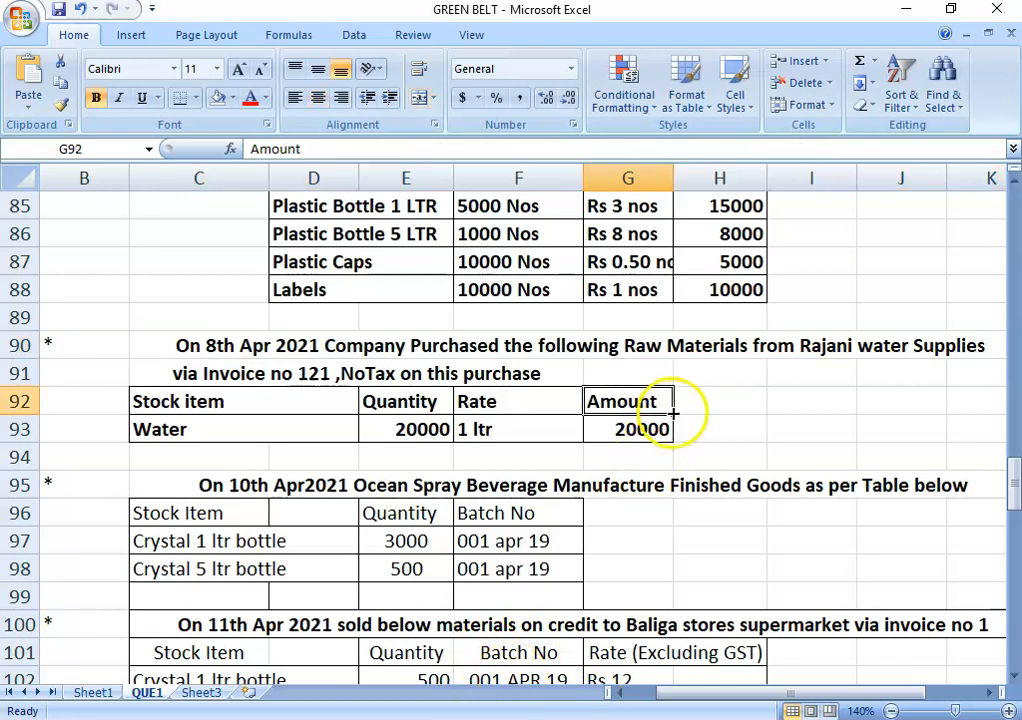
pyautogui.moveTo(1013, 478); pyautogui.dragTo(1016, 490)
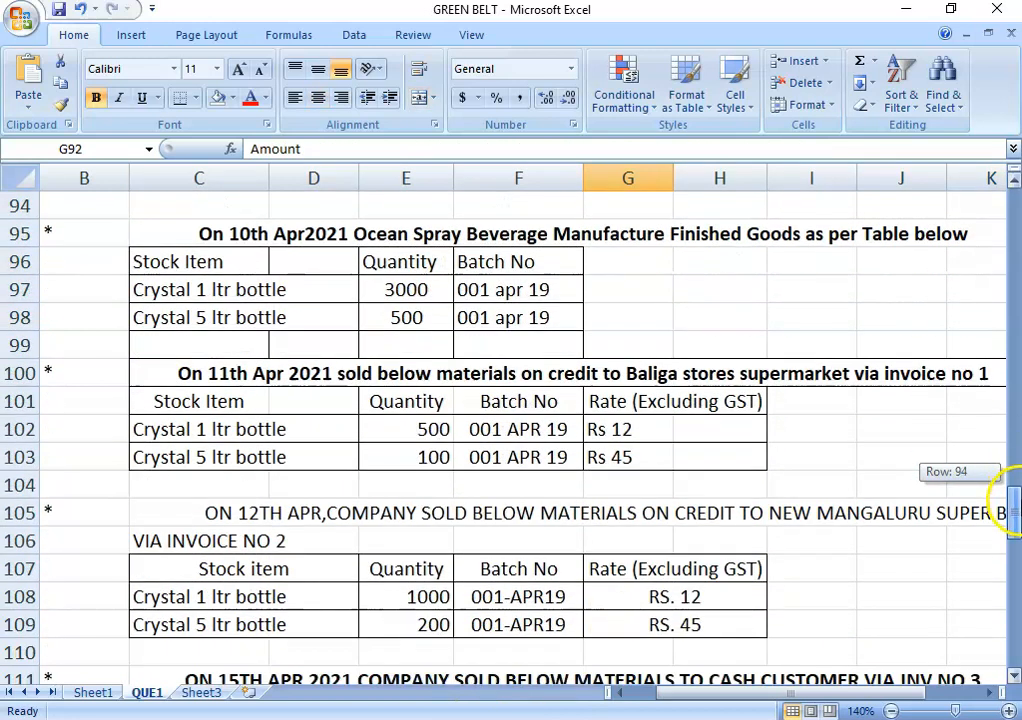
pyautogui.click(165, 258)
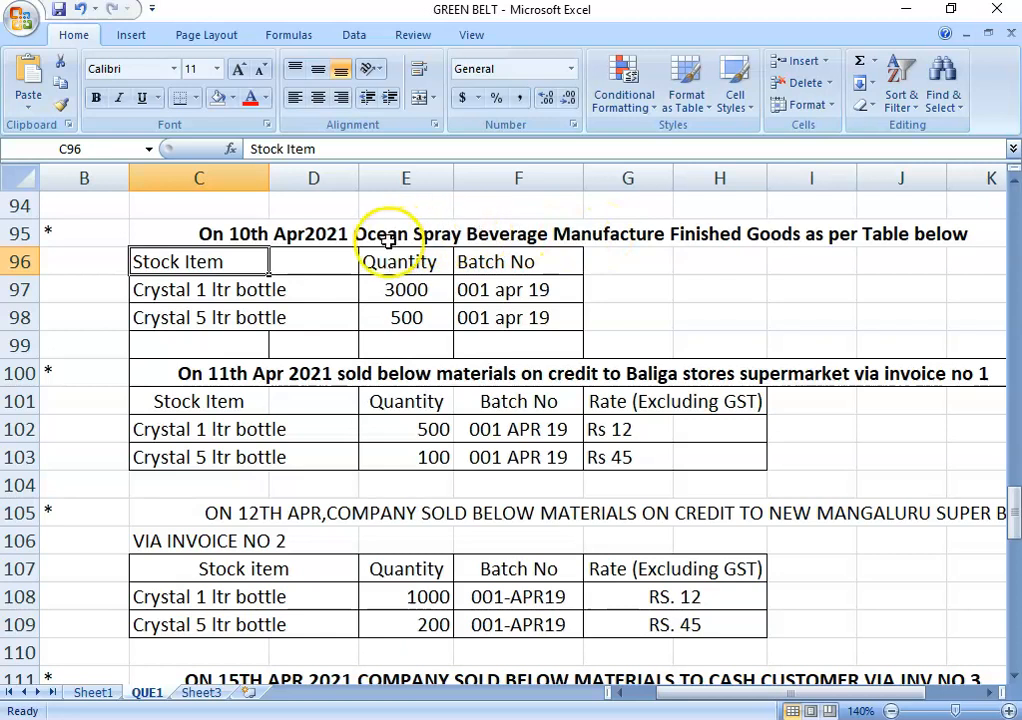
pyautogui.click(205, 290)
pyautogui.click(486, 288)
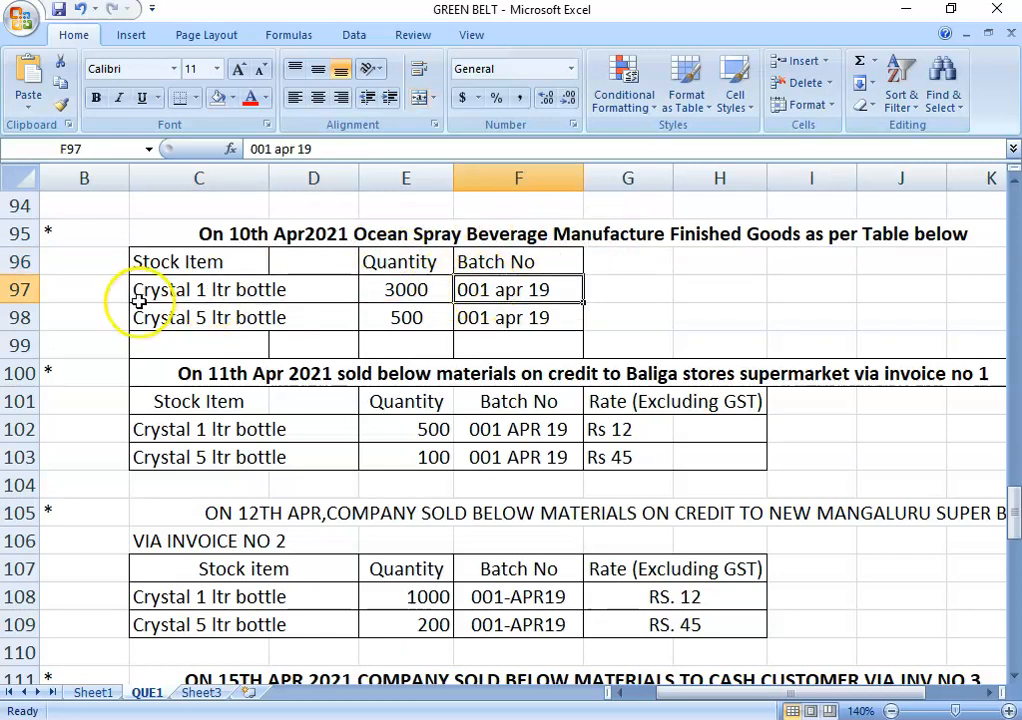
pyautogui.click(151, 321)
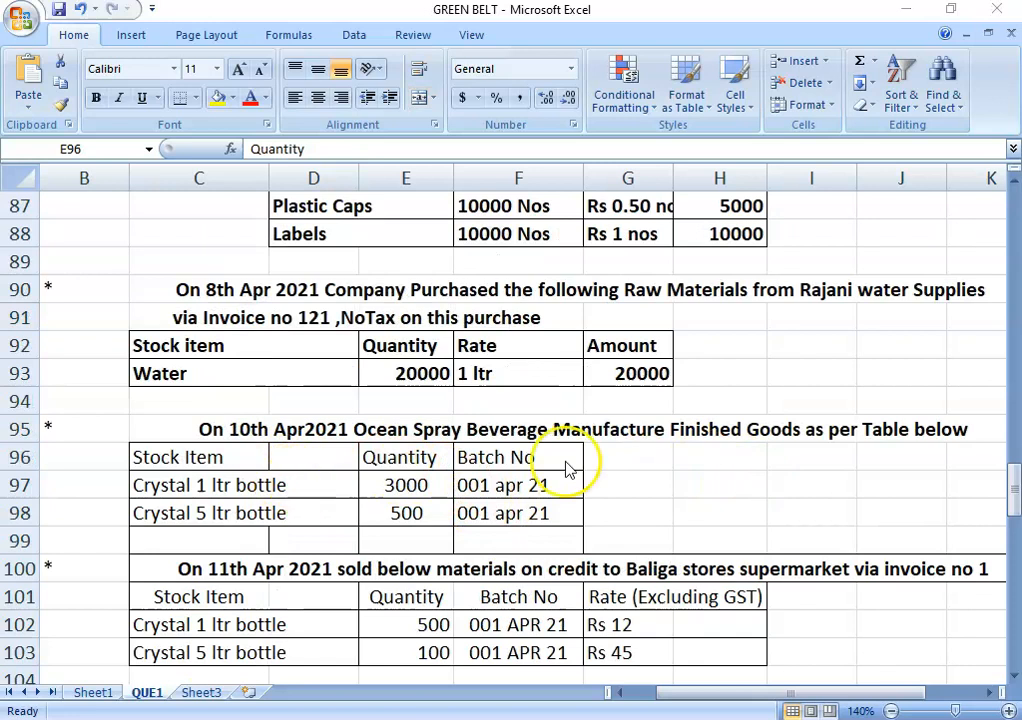
pyautogui.click(403, 488)
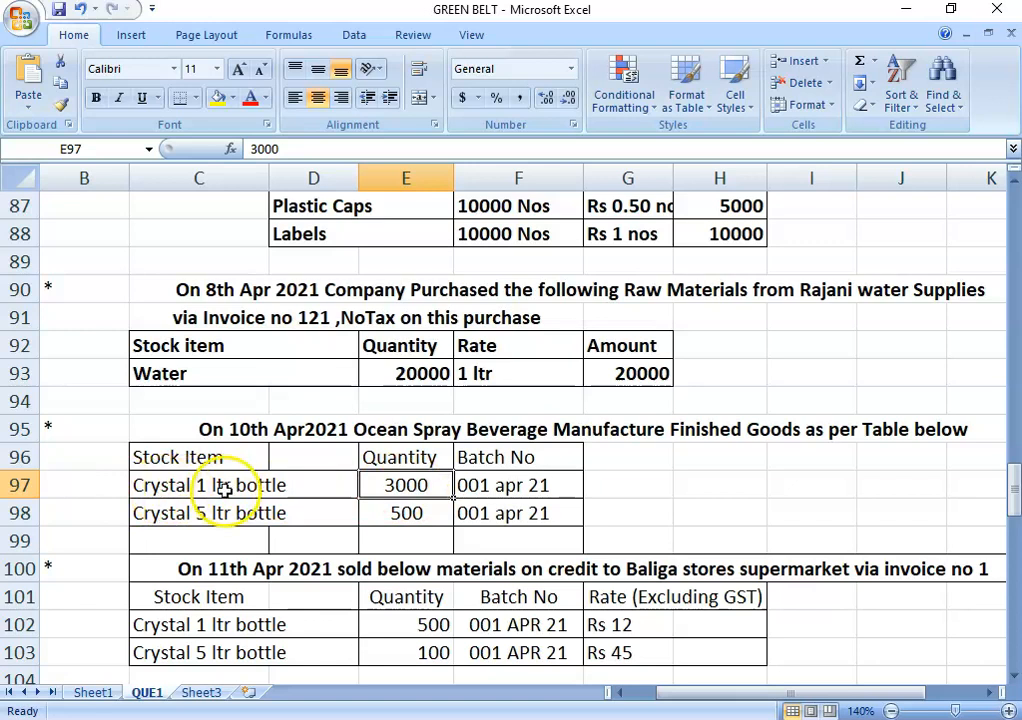
pyautogui.click(543, 487)
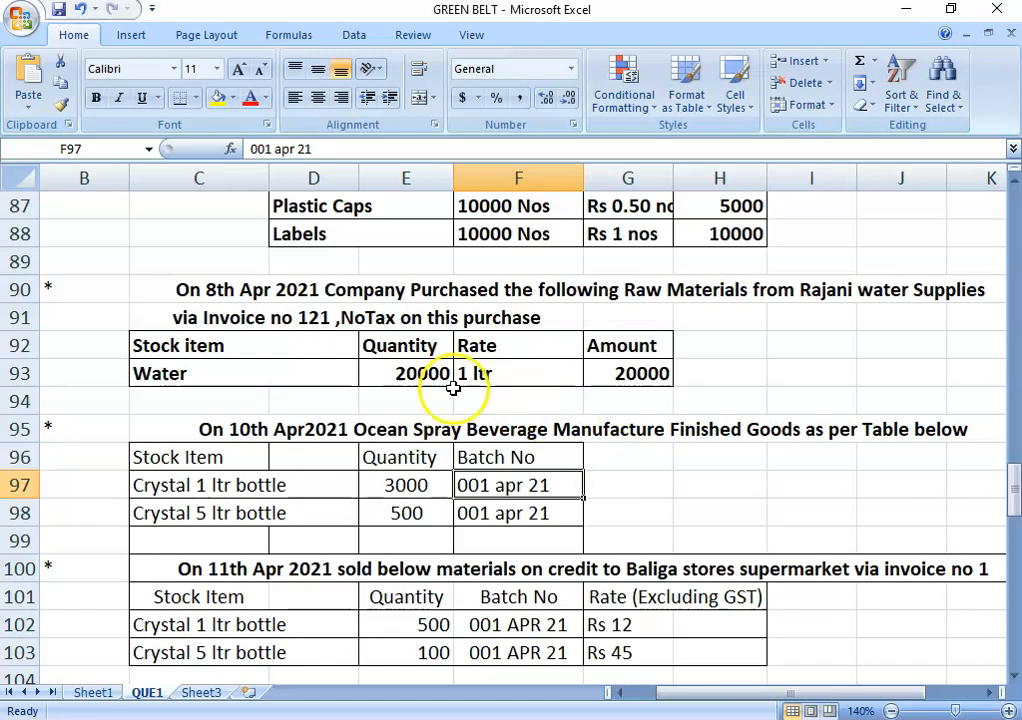
pyautogui.click(175, 490)
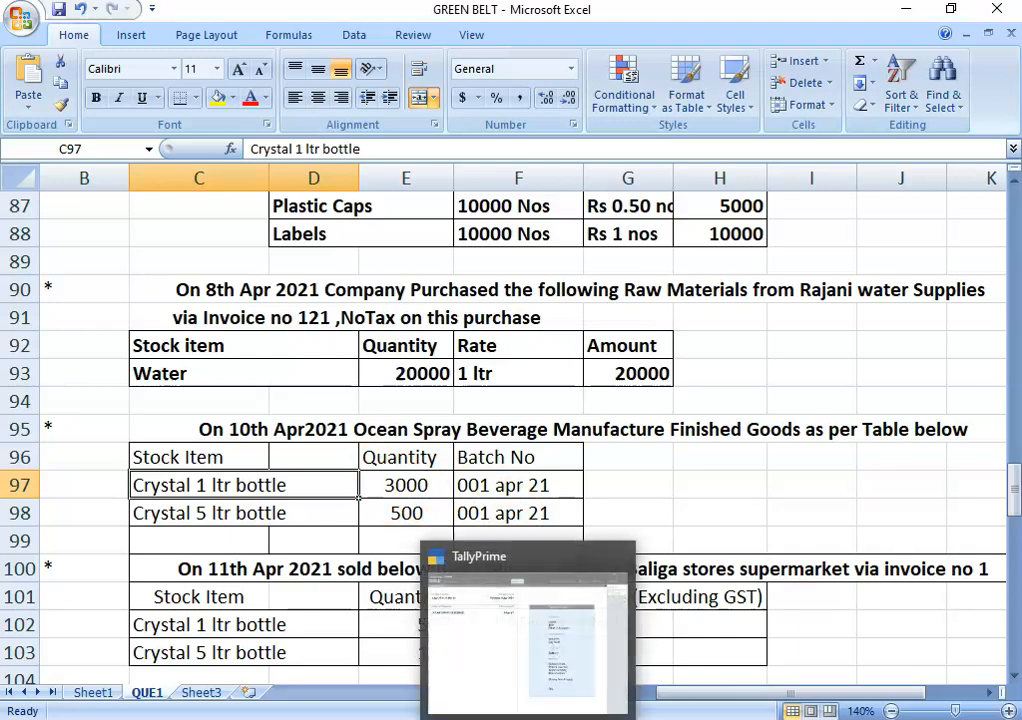
# Step: Switch to TallyPrime and start creating a new voucher type master
pyautogui.click(536, 668)
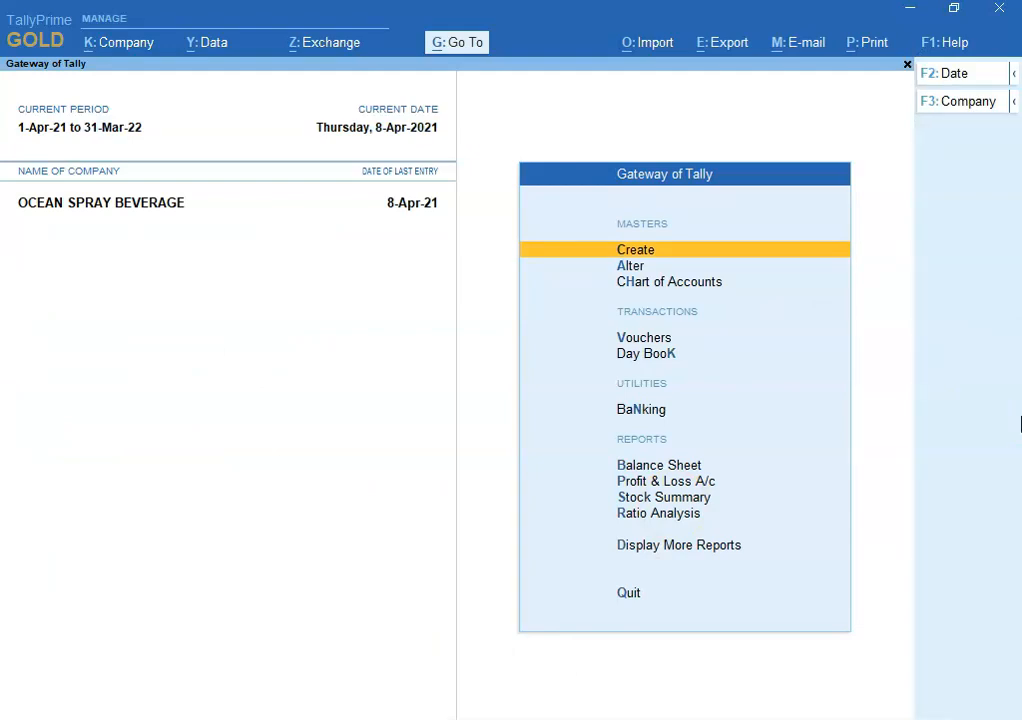
pyautogui.press('Return')
pyautogui.press('Down')
pyautogui.press('Down')
pyautogui.press('Down')
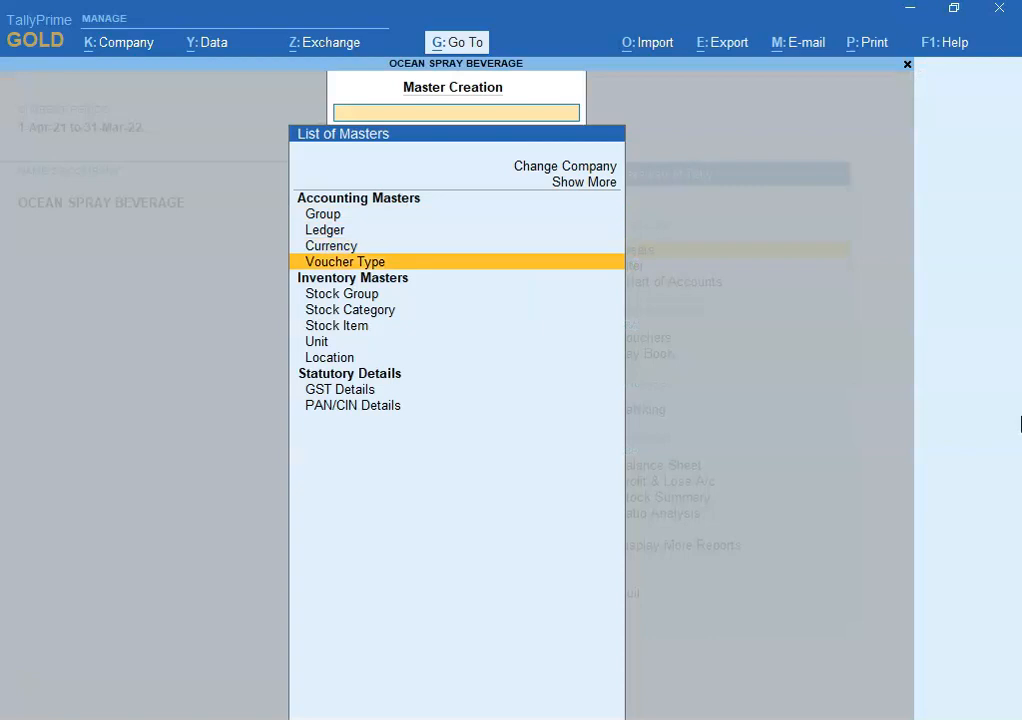
pyautogui.press('Return')
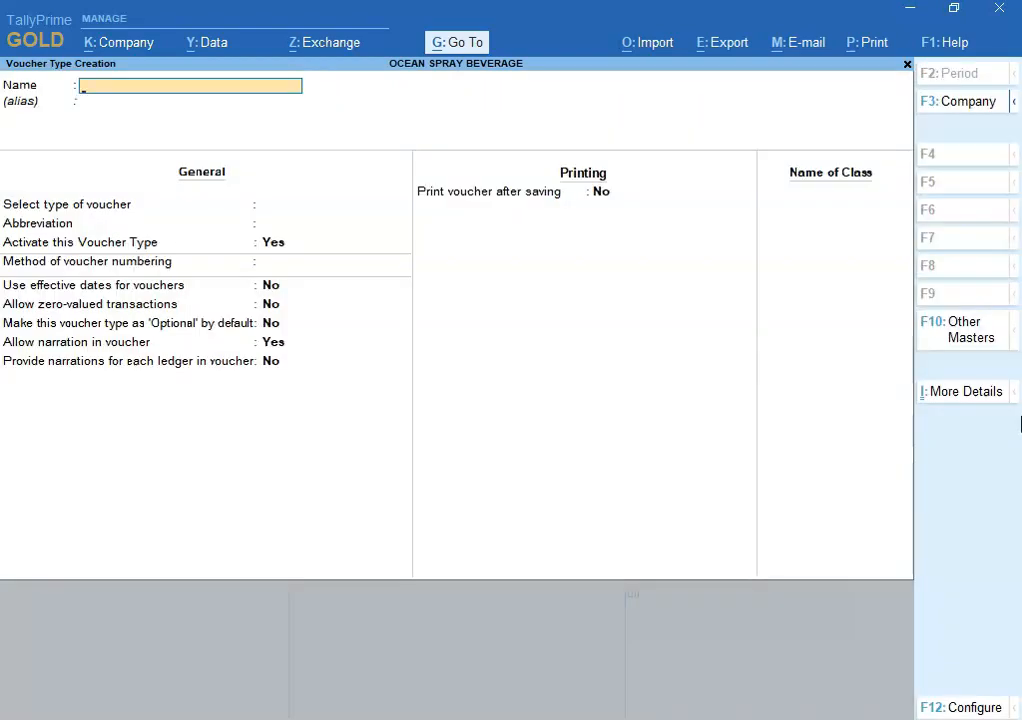
# Step: Name the new voucher type MFD JRN and leave its alias blank
pyautogui.write('MANUFACTURING')
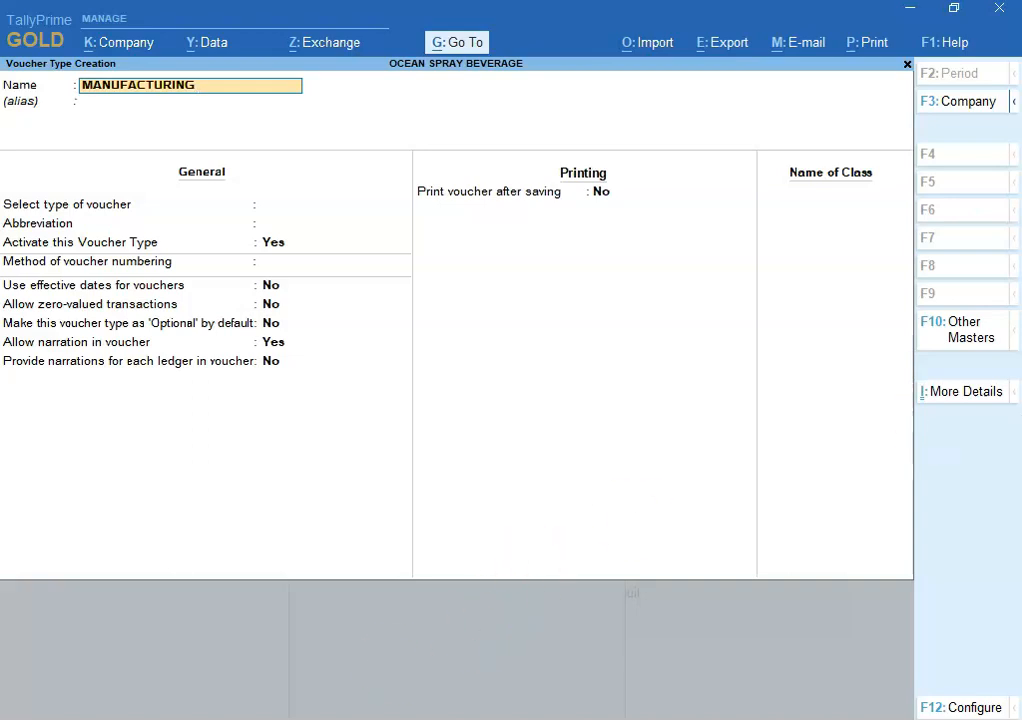
pyautogui.click(224, 96)
pyautogui.write('JRN')
pyautogui.press('BackSpace')
pyautogui.press('BackSpace')
pyautogui.press('BackSpace')
pyautogui.press('BackSpace')
pyautogui.press('BackSpace')
pyautogui.press('BackSpace')
pyautogui.press('BackSpace')
pyautogui.press('BackSpace')
pyautogui.press('BackSpace')
pyautogui.press('BackSpace')
pyautogui.press('BackSpace')
pyautogui.press('BackSpace')
pyautogui.press('BackSpace')
pyautogui.press('BackSpace')
pyautogui.press('BackSpace')
pyautogui.press('BackSpace')
pyautogui.write('FD')
pyautogui.write('JRN')
pyautogui.press('Return')
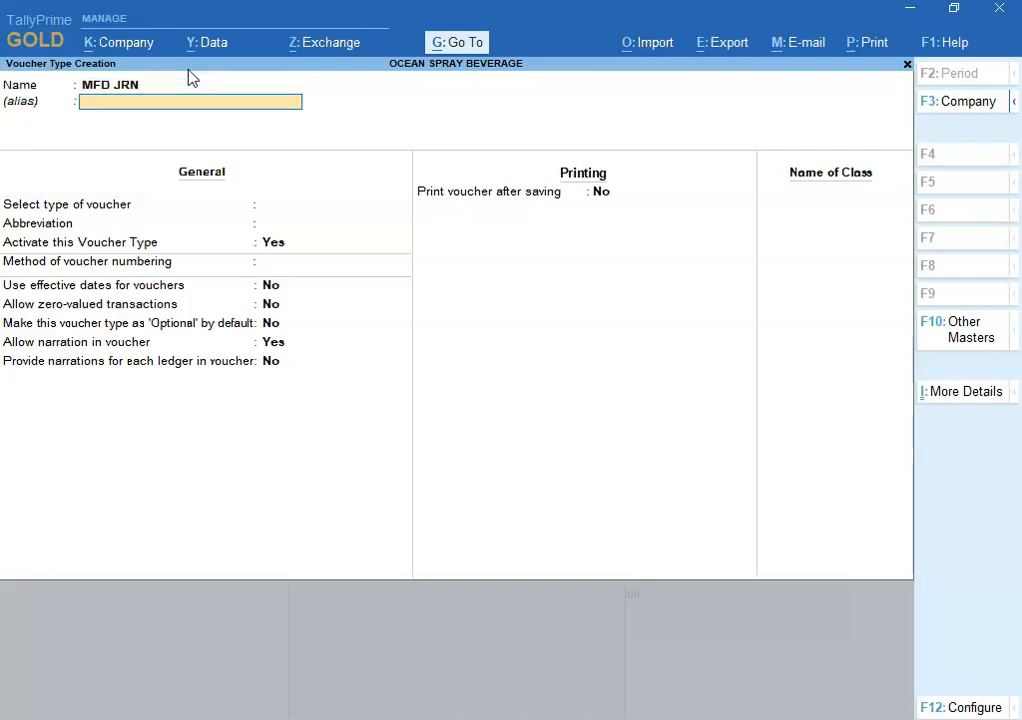
pyautogui.press('Return')
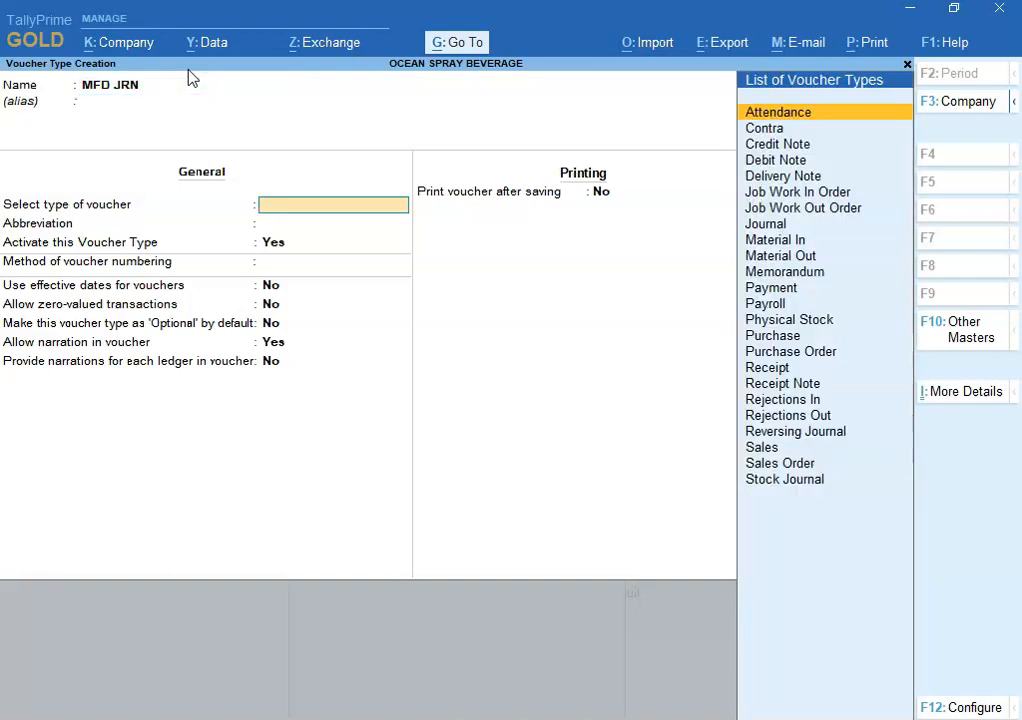
# Step: Set the type of voucher to Stock Journal and keep the abbreviation Stk Jrnl
pyautogui.write('S')
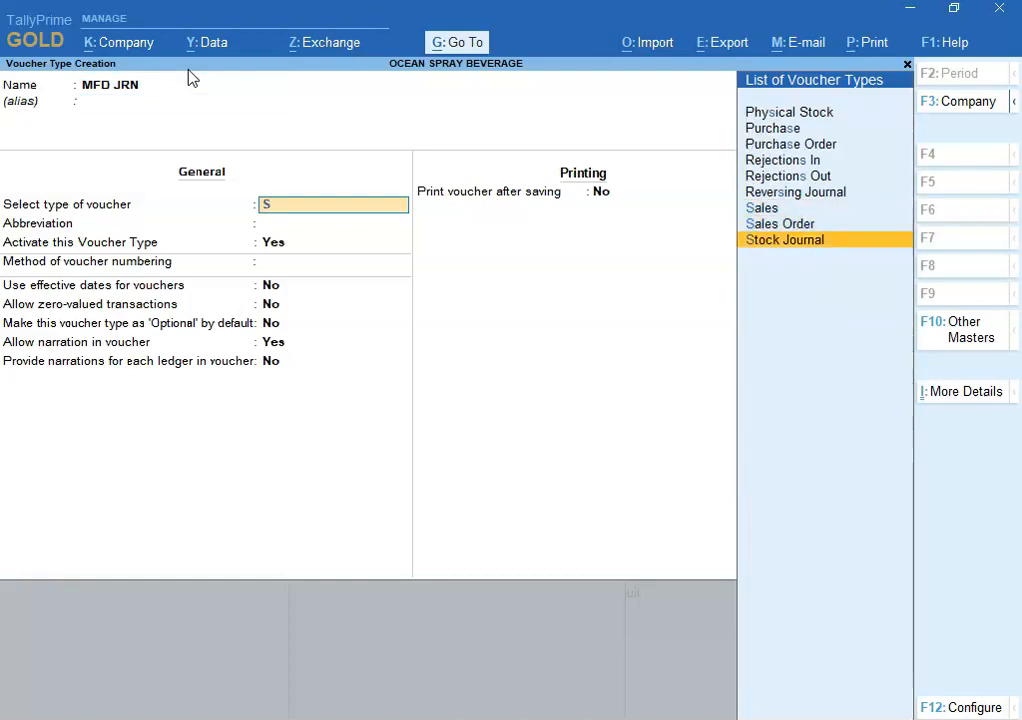
pyautogui.press('Return')
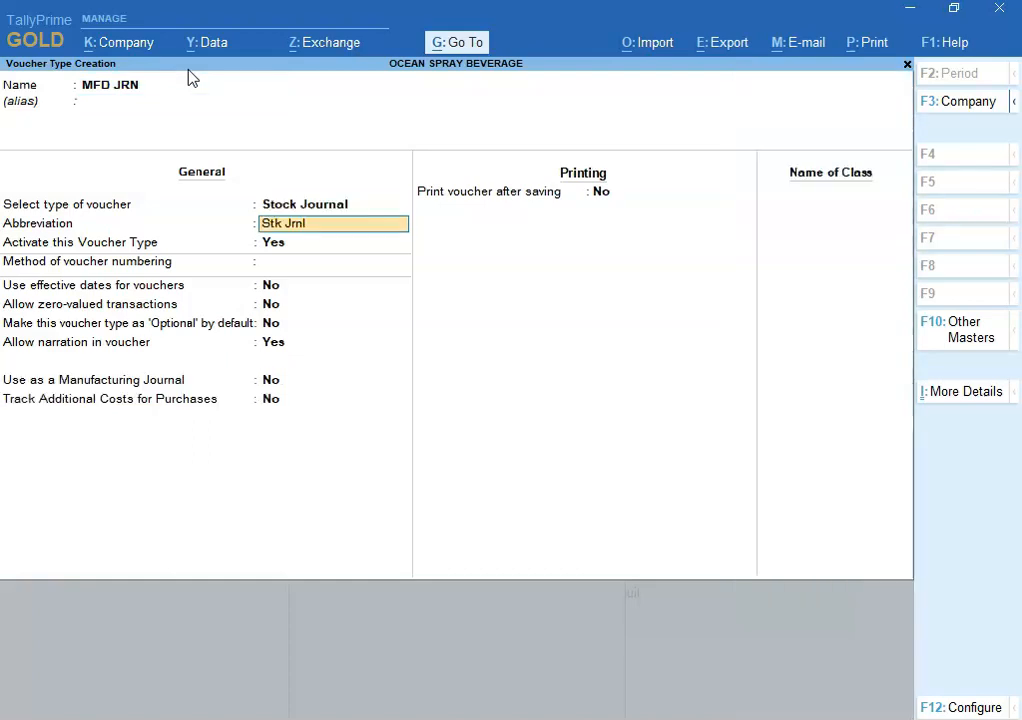
pyautogui.press('Return')
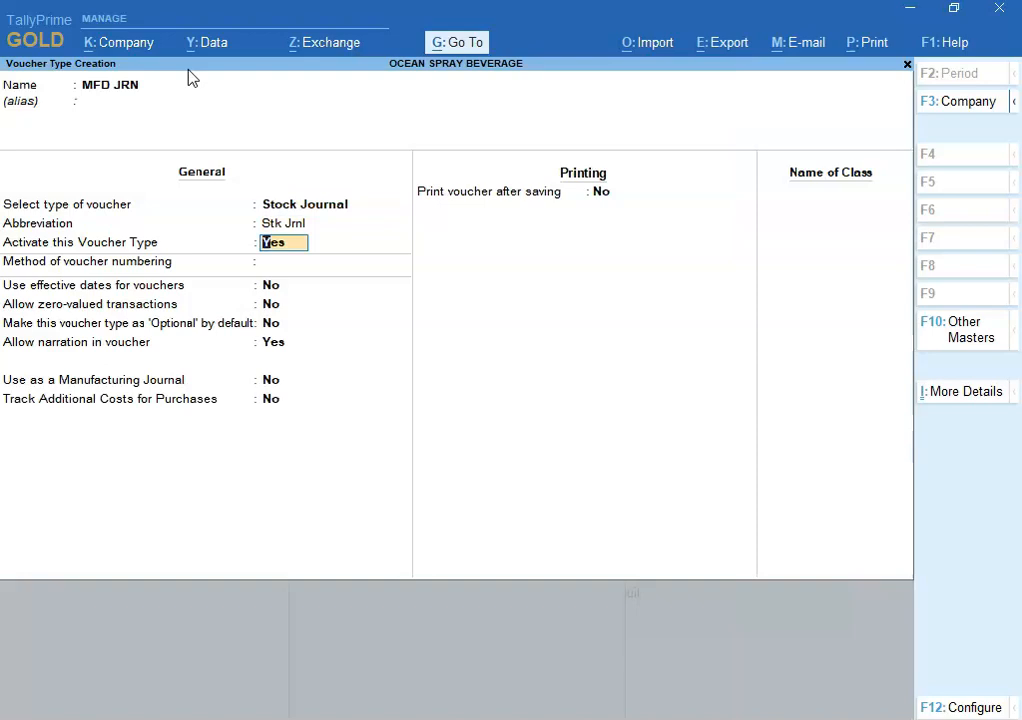
# Step: Enable use as a manufacturing journal for MFD JRN, keep automatic numbering and the other defaults, and save the voucher type
pyautogui.press('Return')
pyautogui.press('Return')
pyautogui.press('Return')
pyautogui.press('Return')
pyautogui.press('Return')
pyautogui.press('Return')
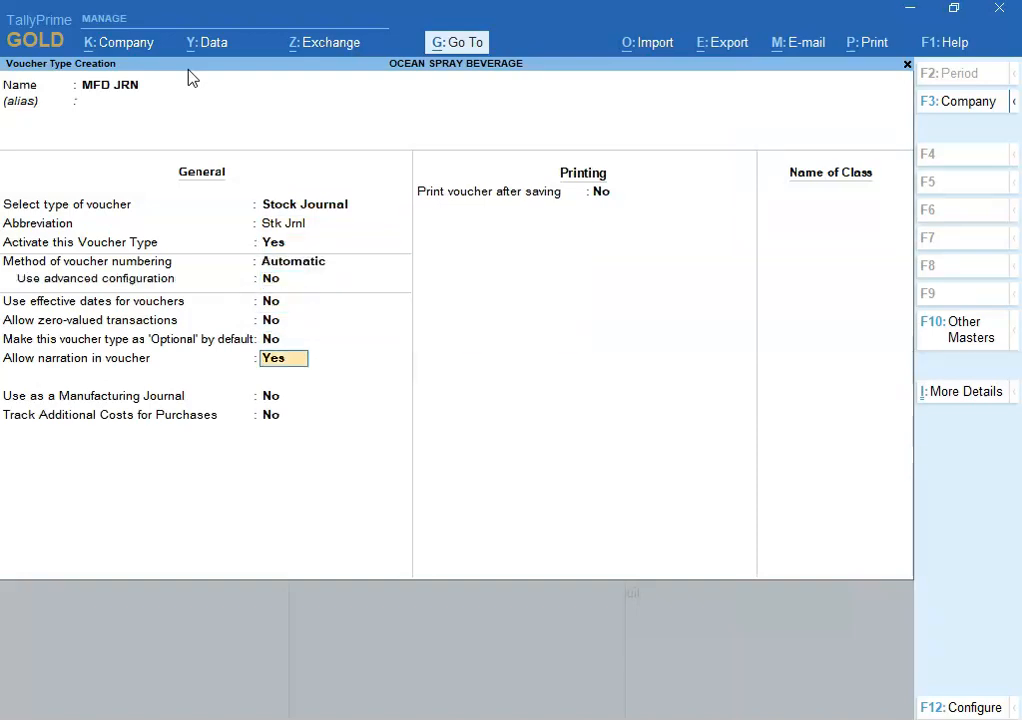
pyautogui.press('Return')
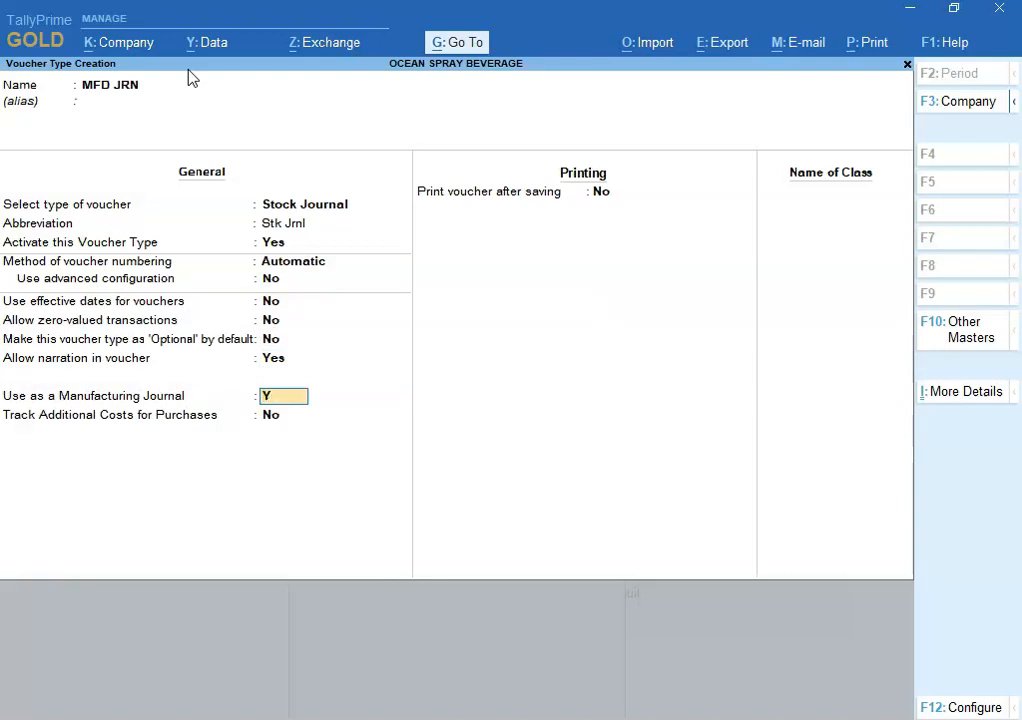
pyautogui.press('Return')
pyautogui.press('Return')
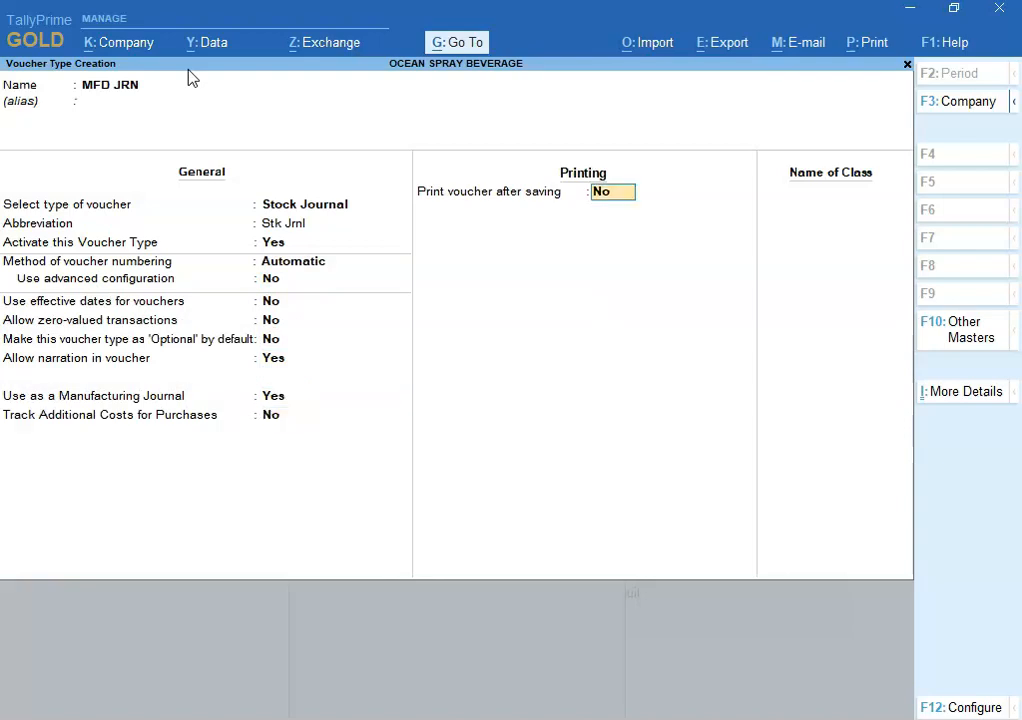
pyautogui.press('Return')
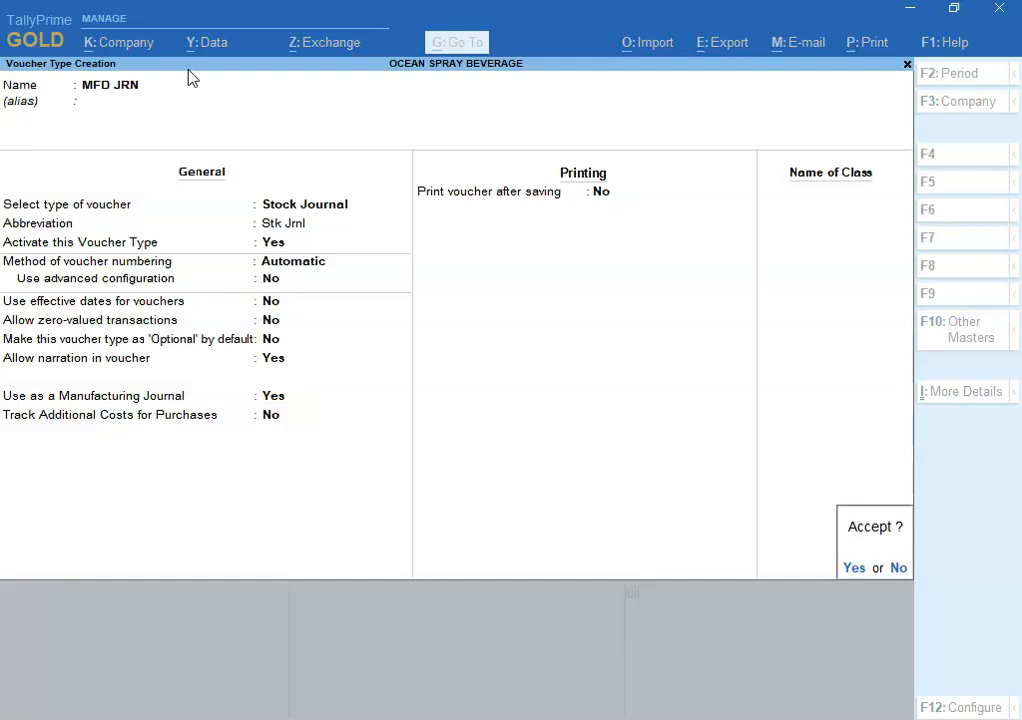
pyautogui.press('Return')
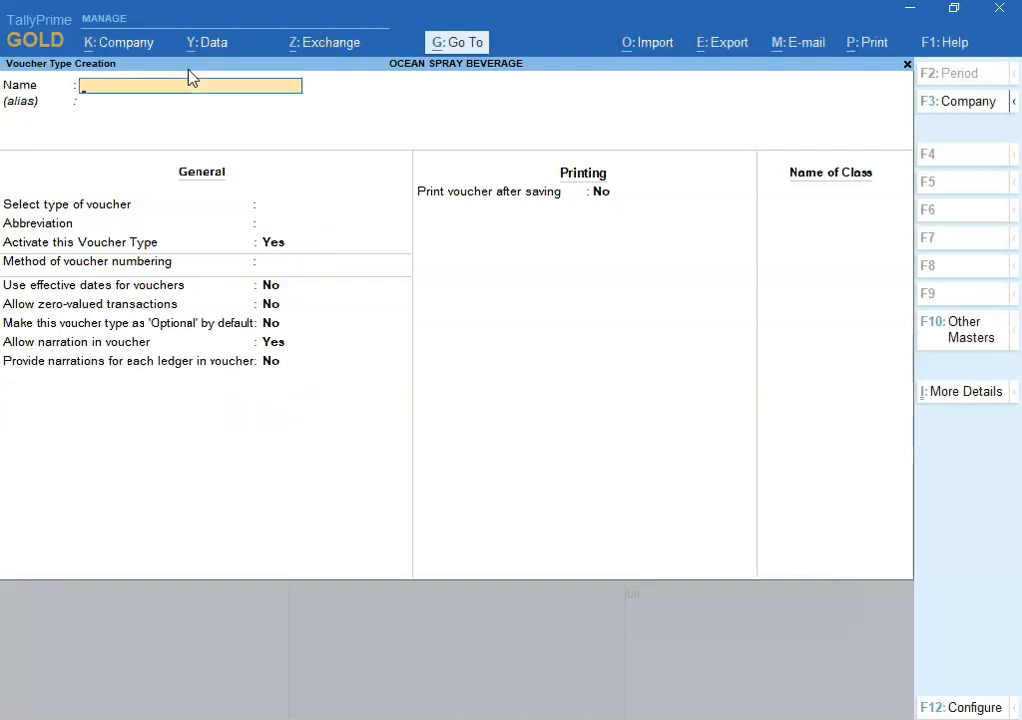
pyautogui.press('Escape')
pyautogui.press('Escape')
# Step: Start a new voucher and change its type to the inventory voucher MFD JRN
pyautogui.press('Down')
pyautogui.press('Down')
pyautogui.press('Down')
pyautogui.press('Down')
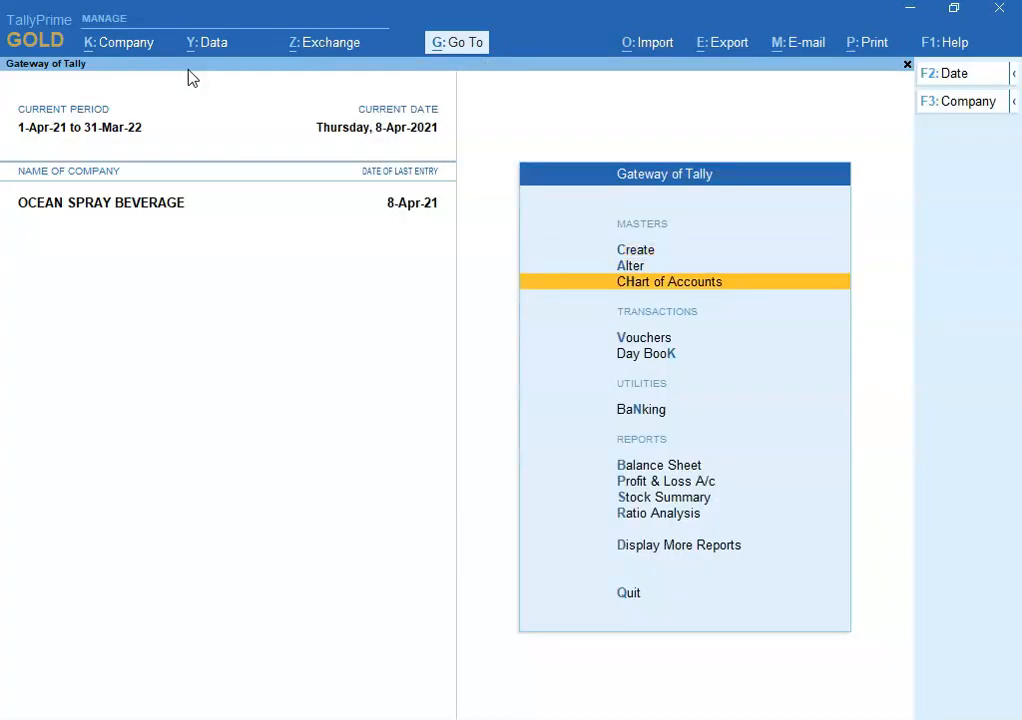
pyautogui.press('Up')
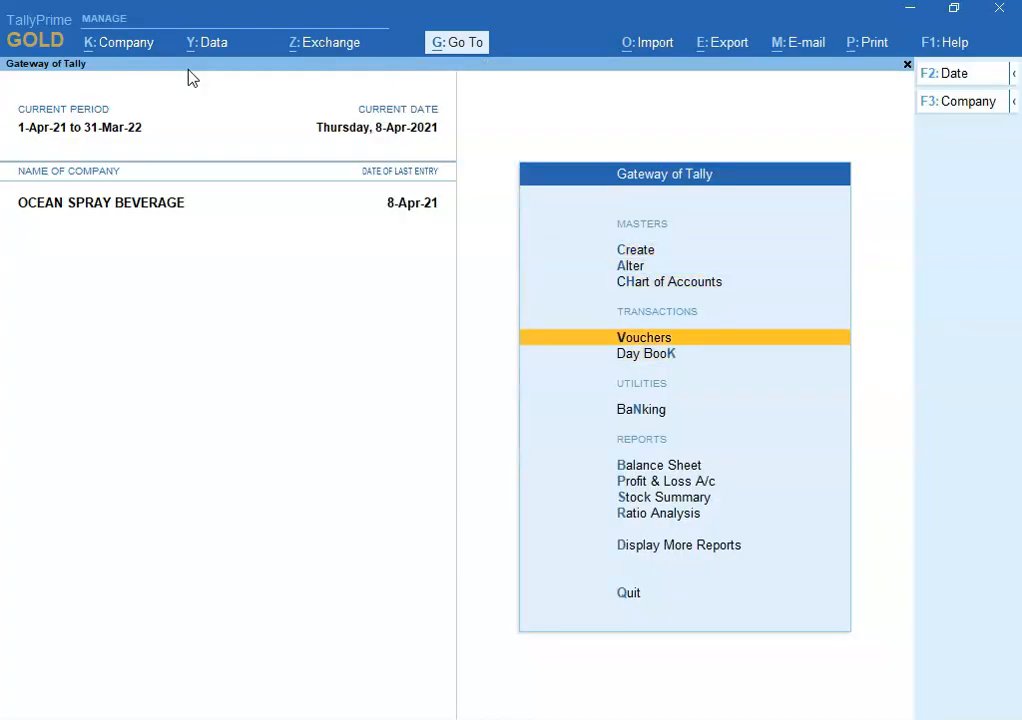
pyautogui.press('Return')
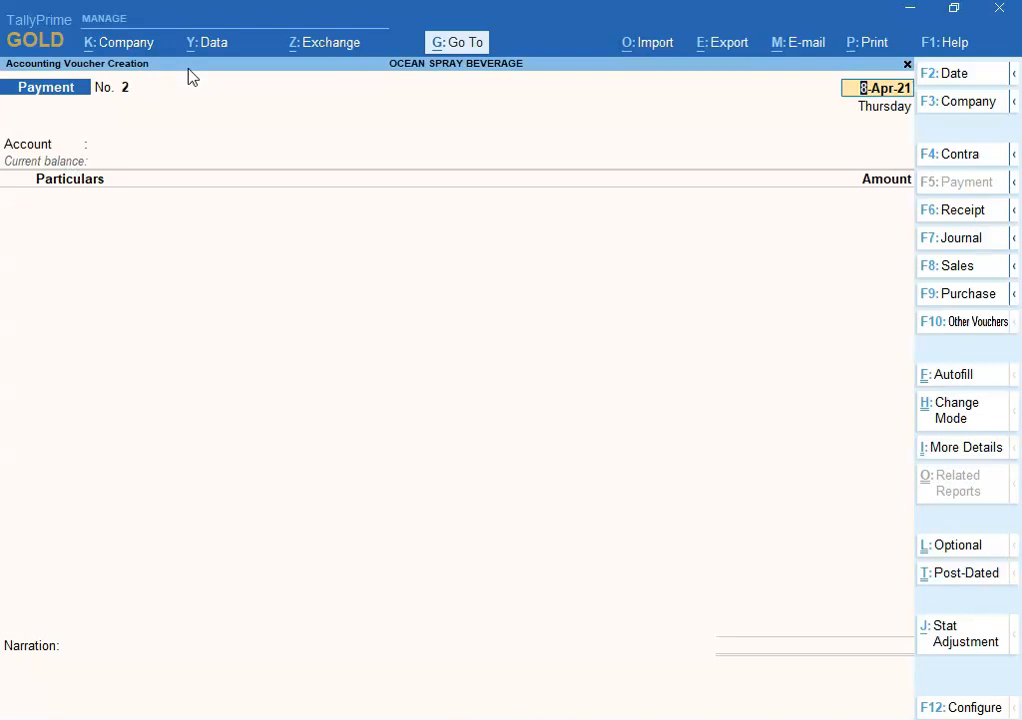
pyautogui.click(1010, 333)
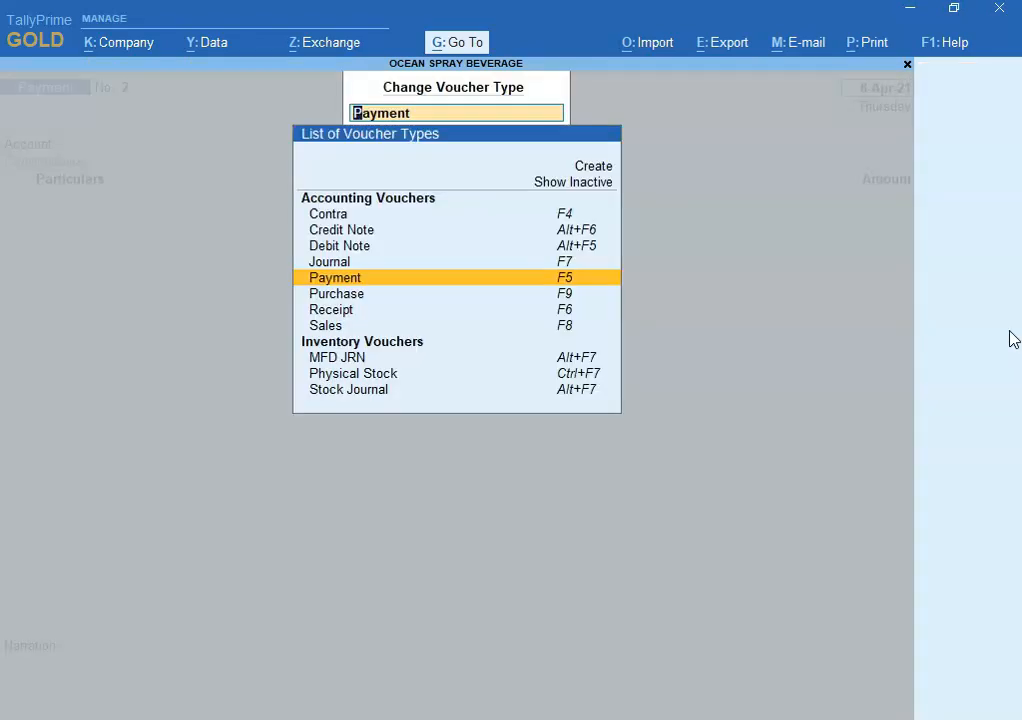
pyautogui.press('Down')
pyautogui.press('Down')
pyautogui.press('Down')
pyautogui.press('Down')
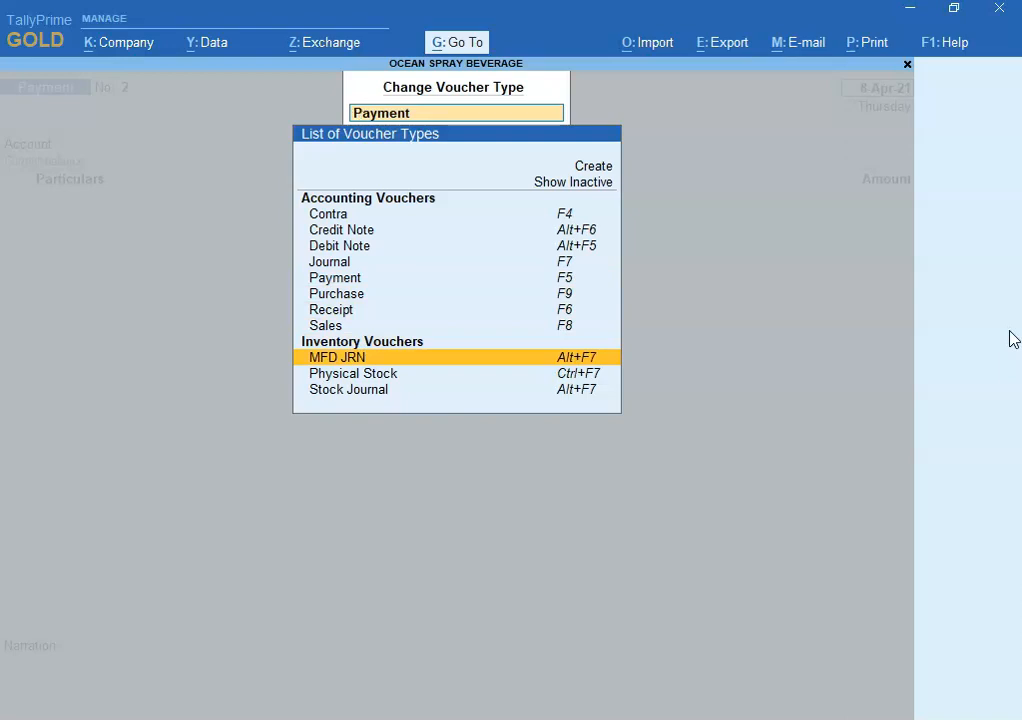
pyautogui.press('Return')
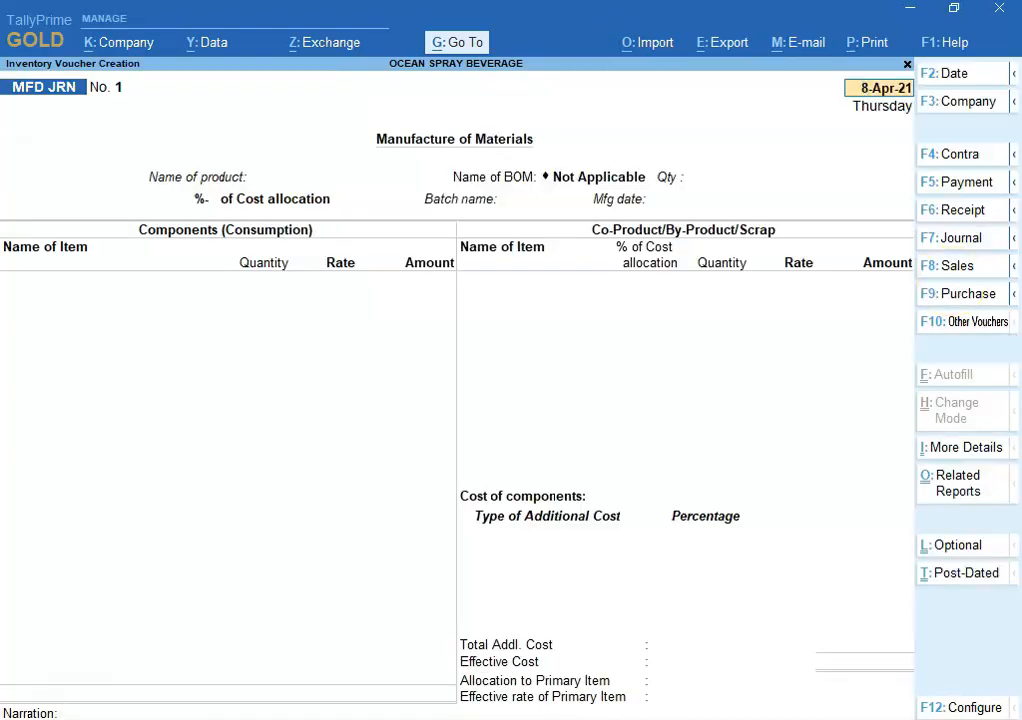
# Step: Check the production date and batch numbers in the Excel sheet, and set the TallyPrime manufacturing voucher's date to 10-4
pyautogui.hotkey('alt', 'Tab')
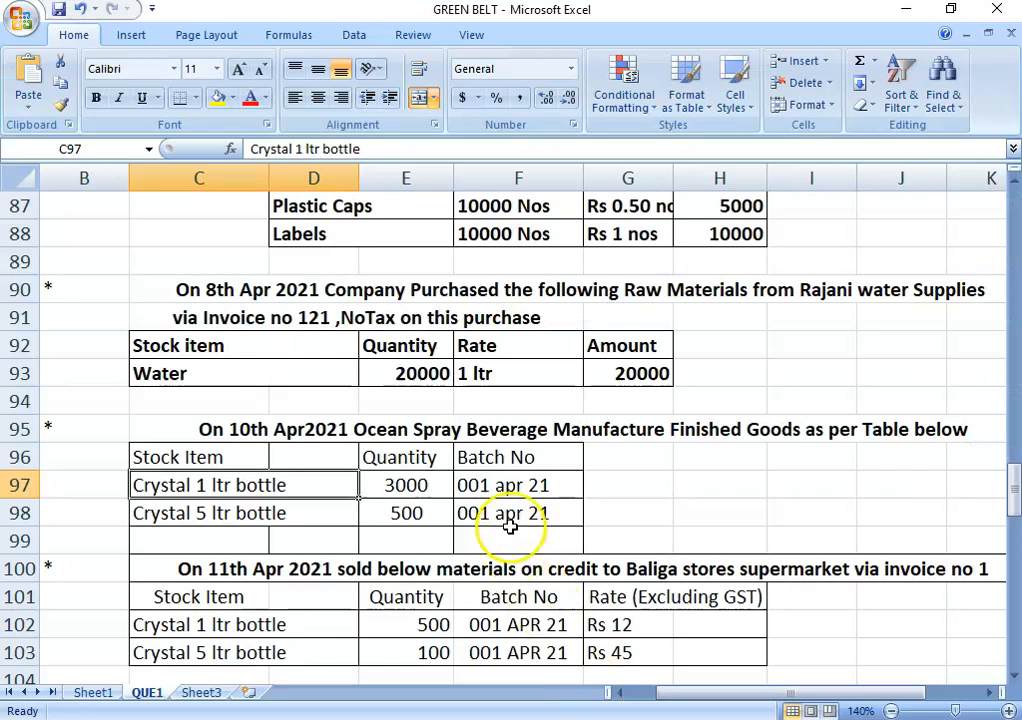
pyautogui.click(522, 485)
pyautogui.click(551, 486)
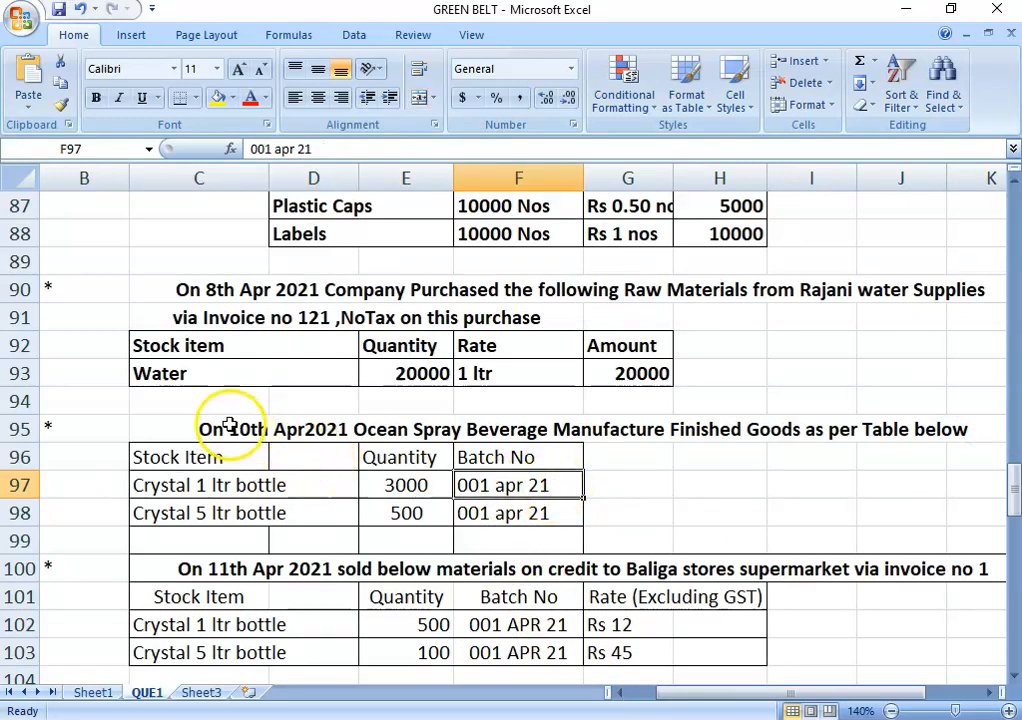
pyautogui.click(226, 427)
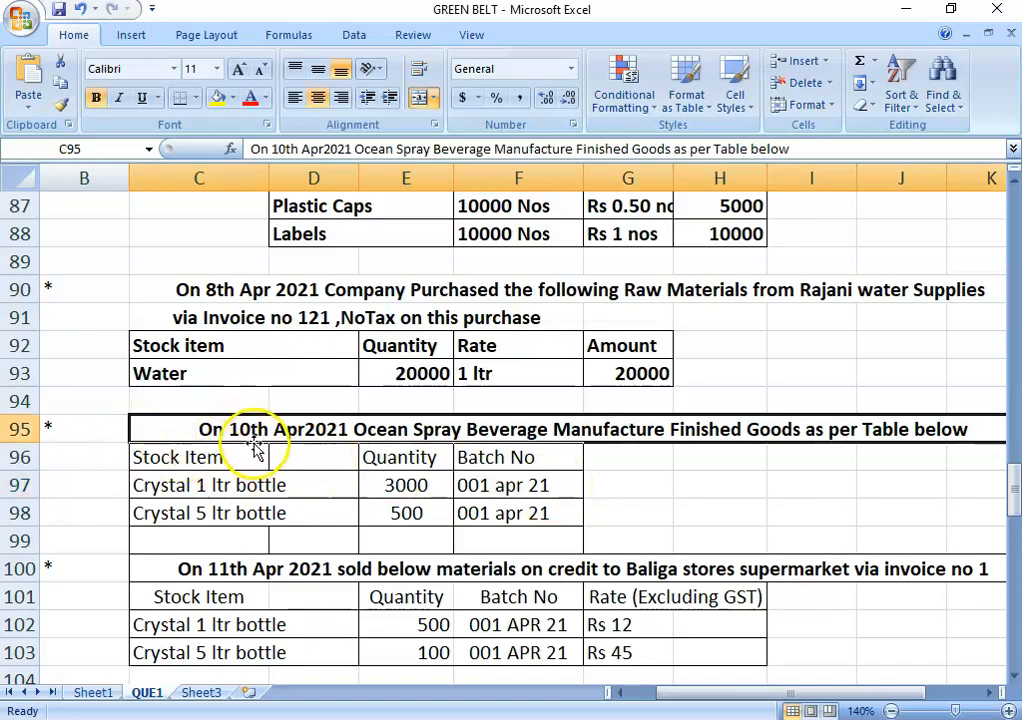
pyautogui.click(507, 482)
pyautogui.click(240, 436)
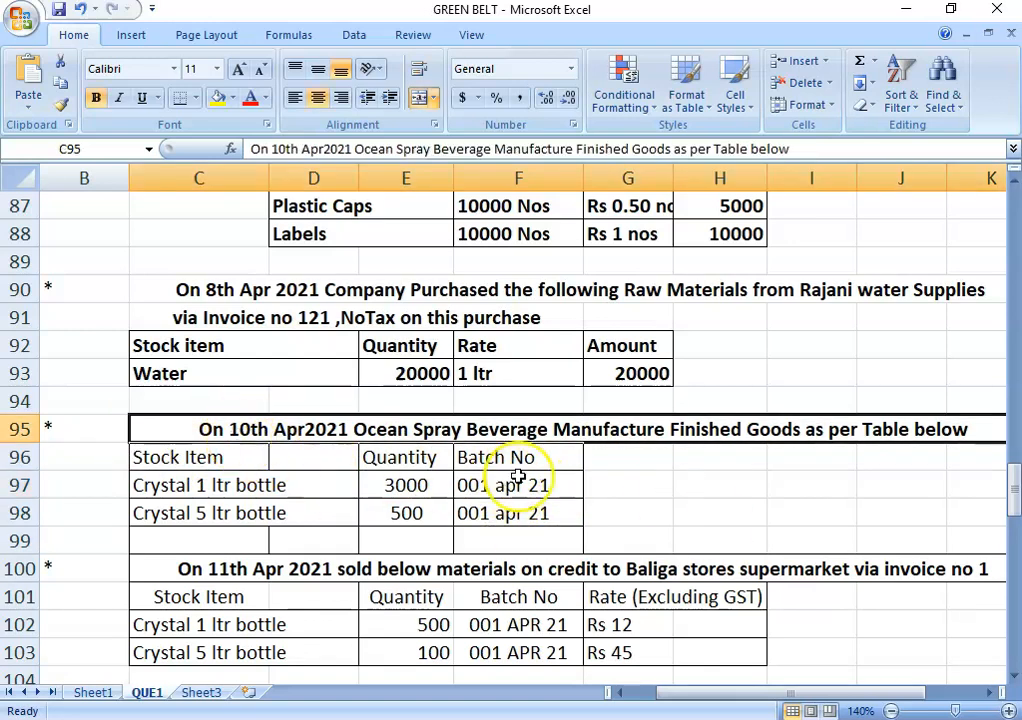
pyautogui.hotkey('alt', 'Tab')
pyautogui.write('10-4')
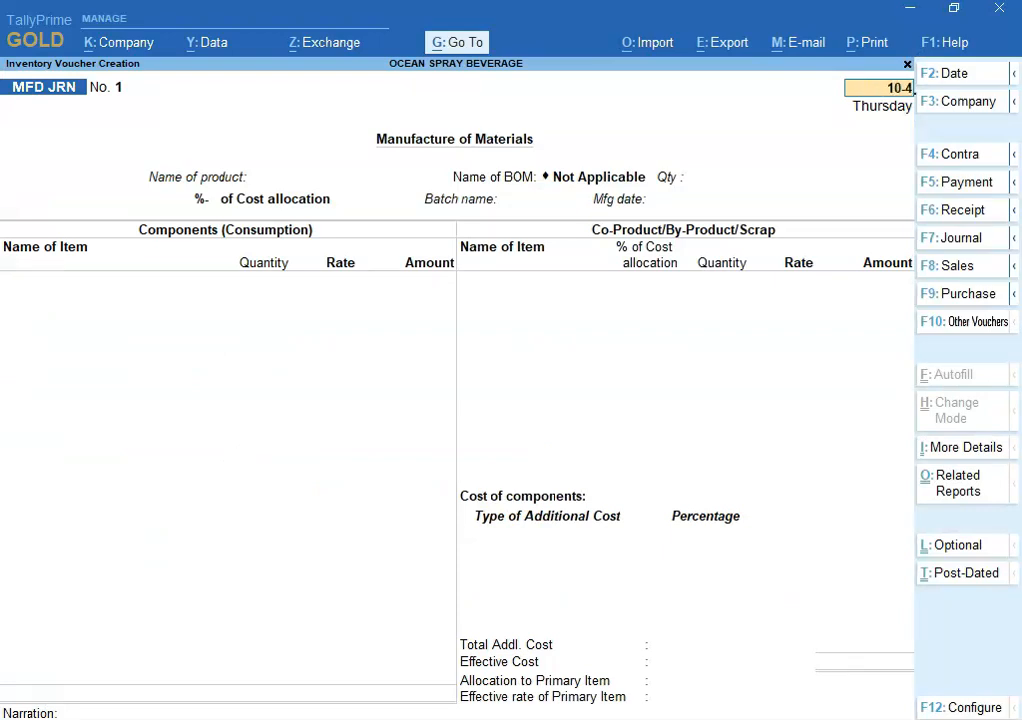
pyautogui.press('Return')
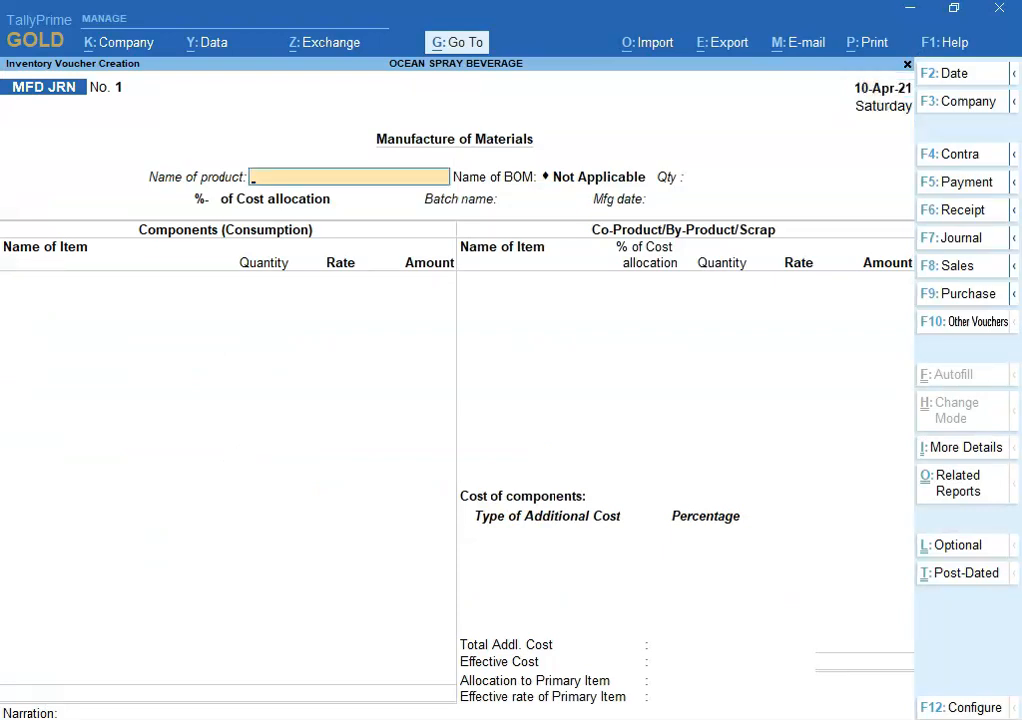
# Step: Select CRYSTAL -1 LTR BOTTLE with BOM -1 as the product, without a description, and set its quantity to 3,000 NOS
pyautogui.write('C')
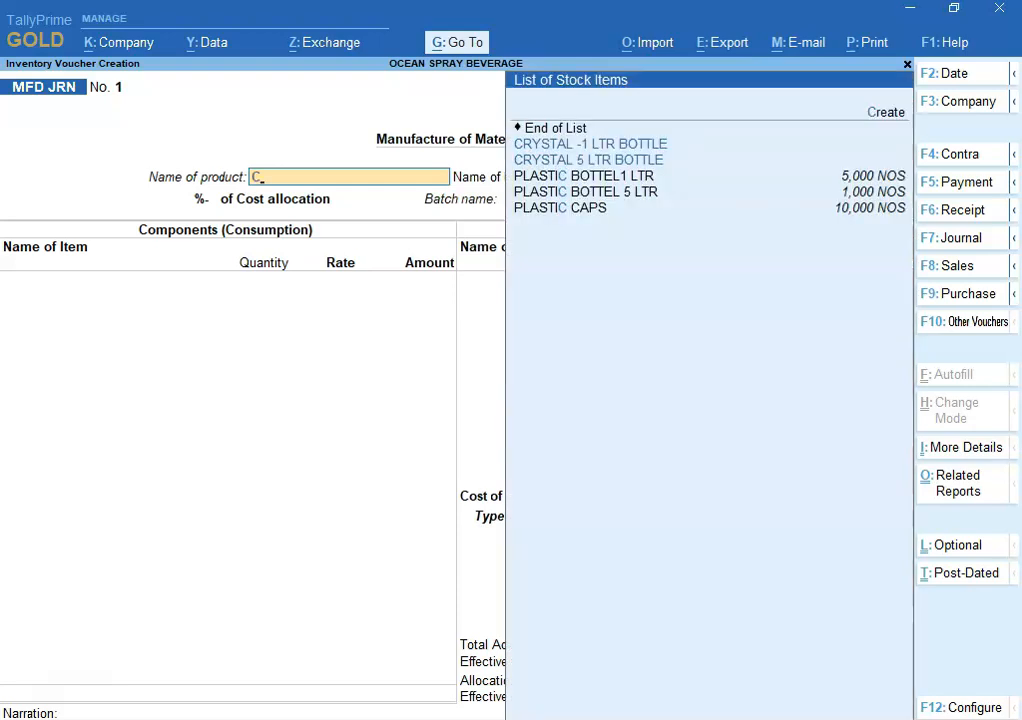
pyautogui.press('Return')
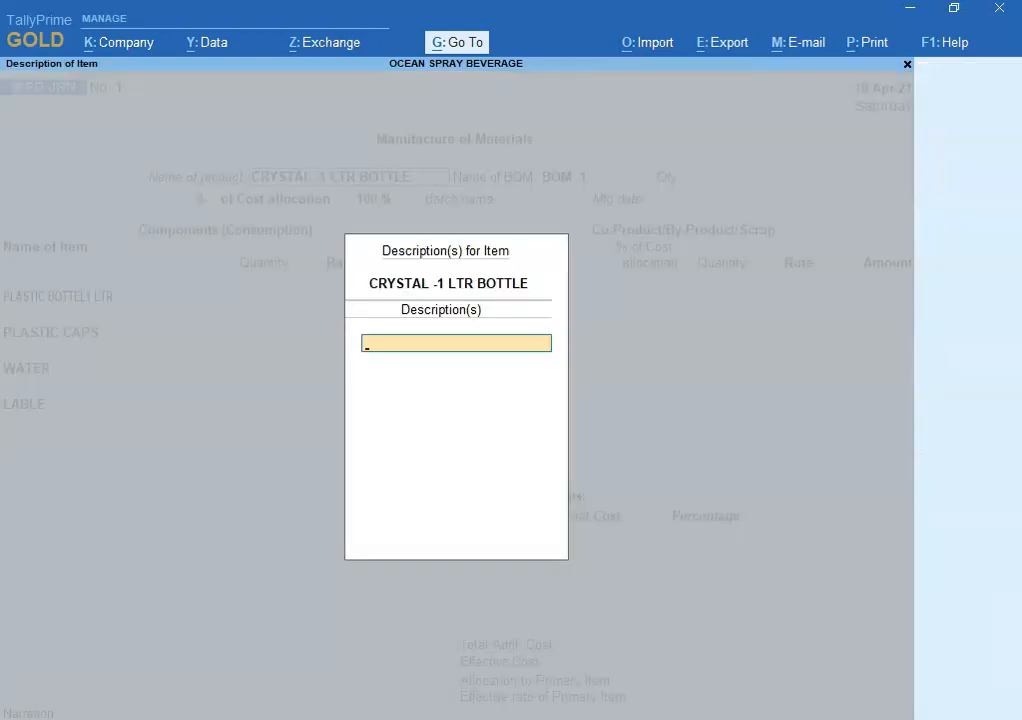
pyautogui.press('Return')
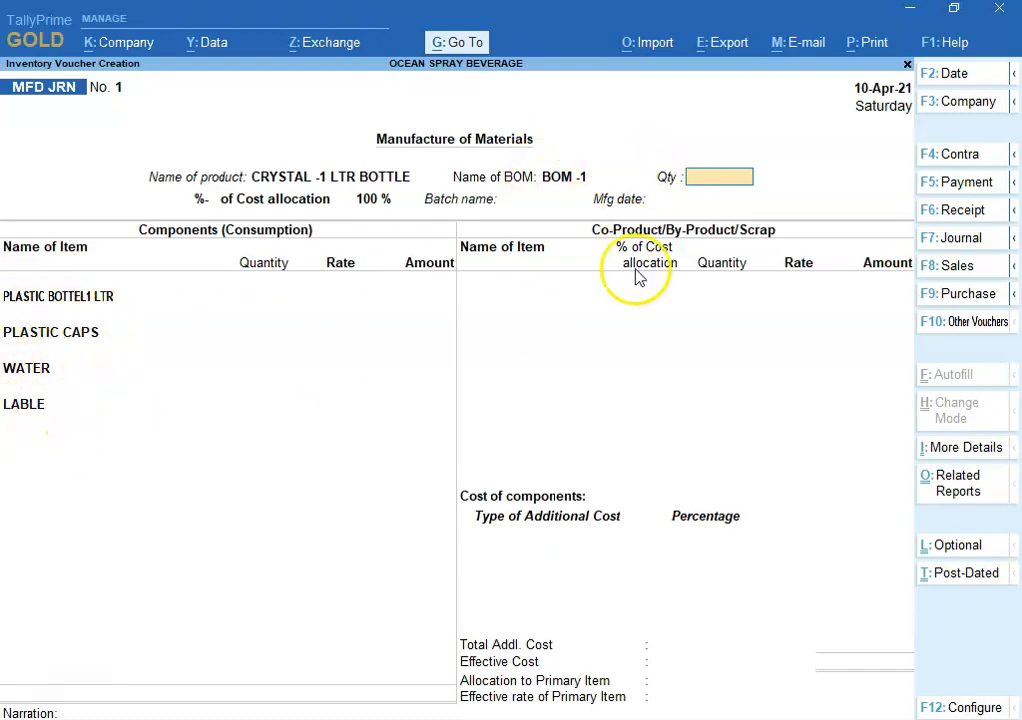
pyautogui.hotkey('alt', 'Tab')
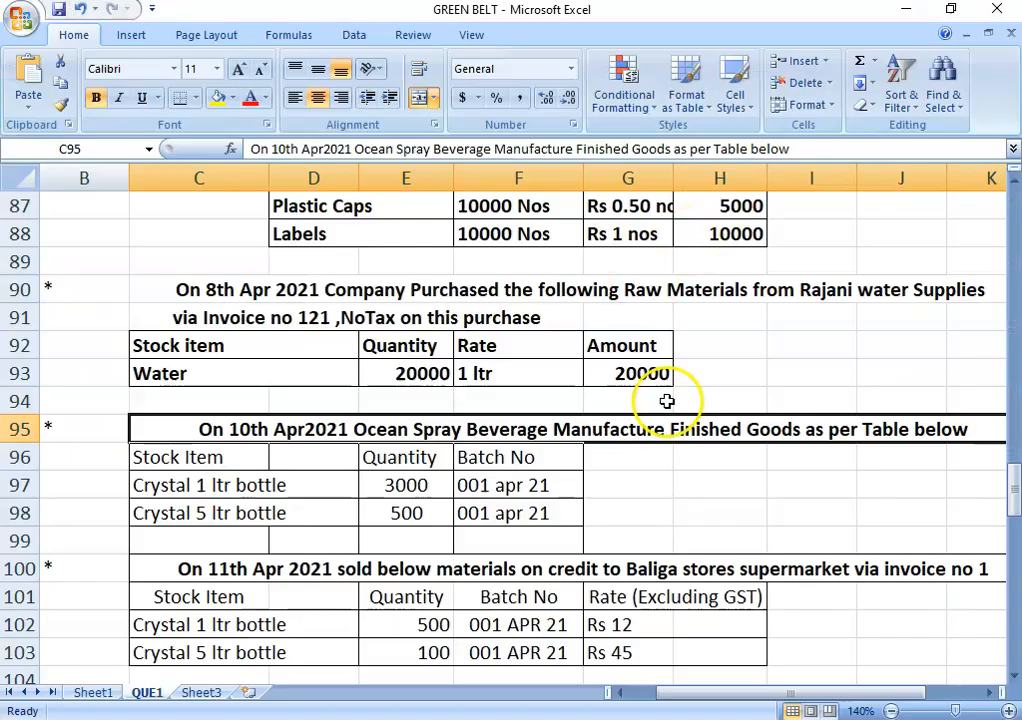
pyautogui.hotkey('alt', 'Tab')
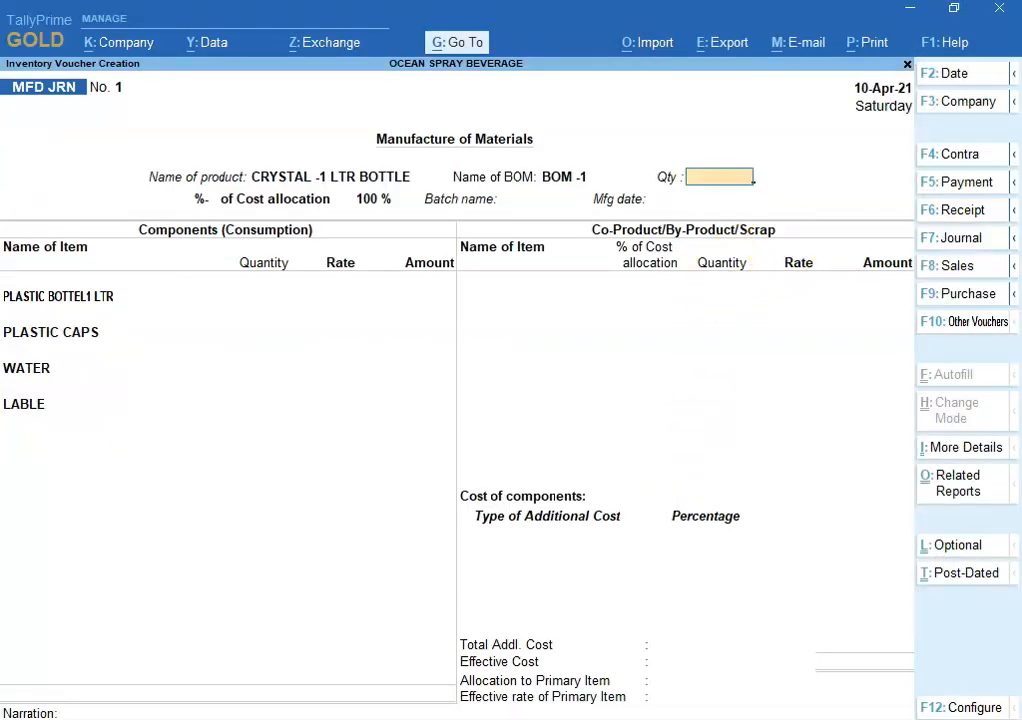
pyautogui.write('300')
pyautogui.press('Return')
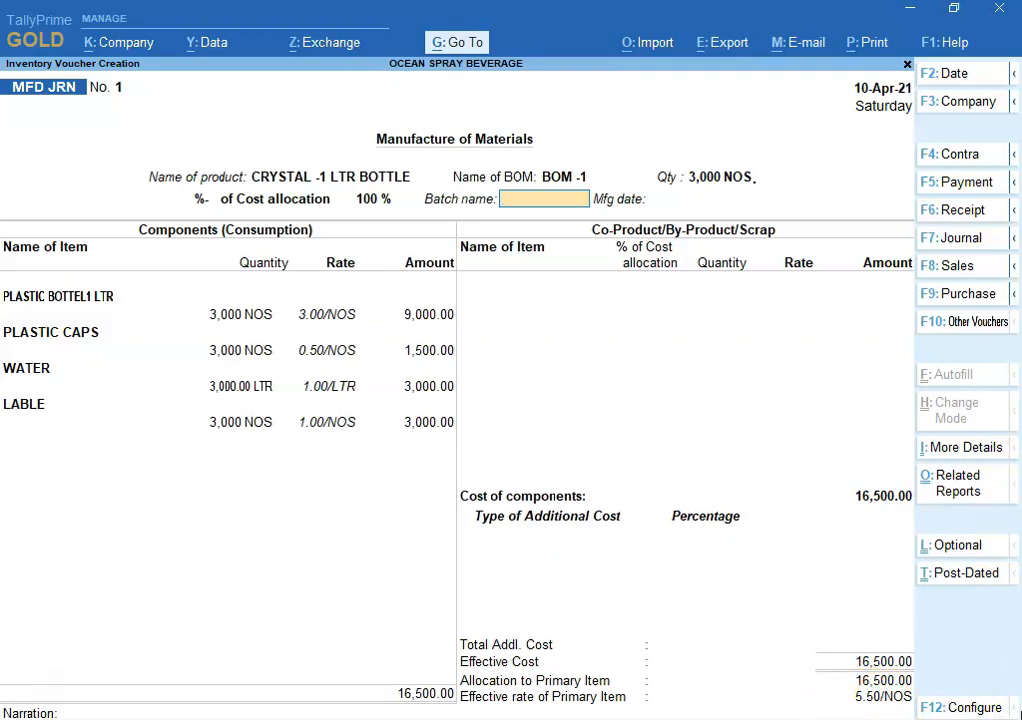
# Step: Copy the 1 ltr bottle's batch number from Excel and enter 001 apr 21 as the product's new batch in TallyPrime
pyautogui.press('Return')
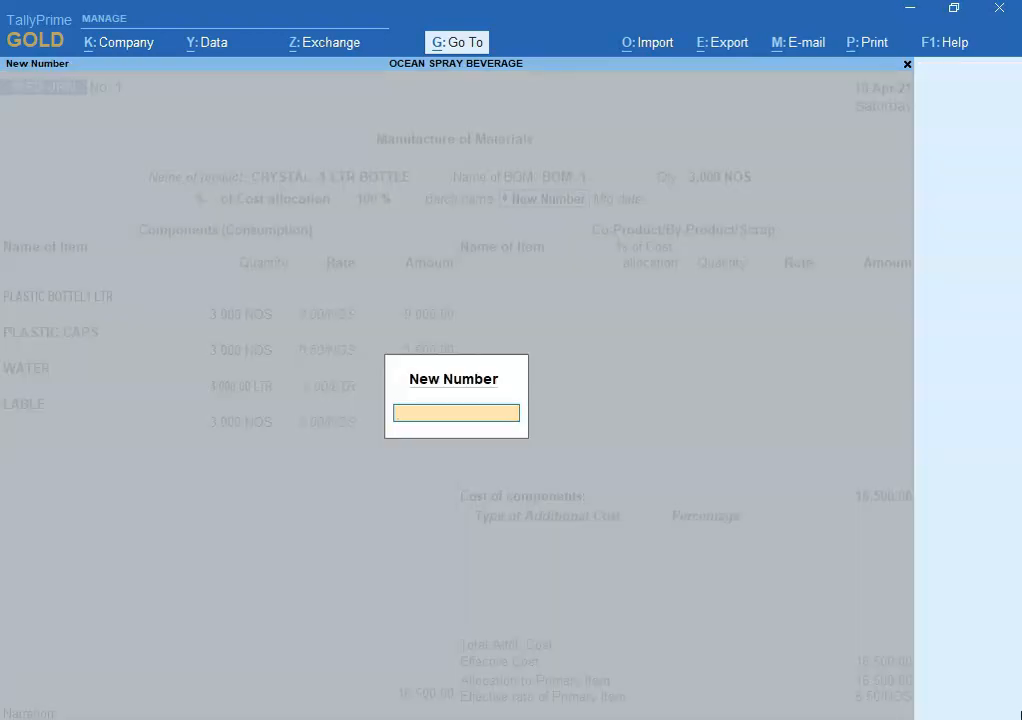
pyautogui.press('Escape')
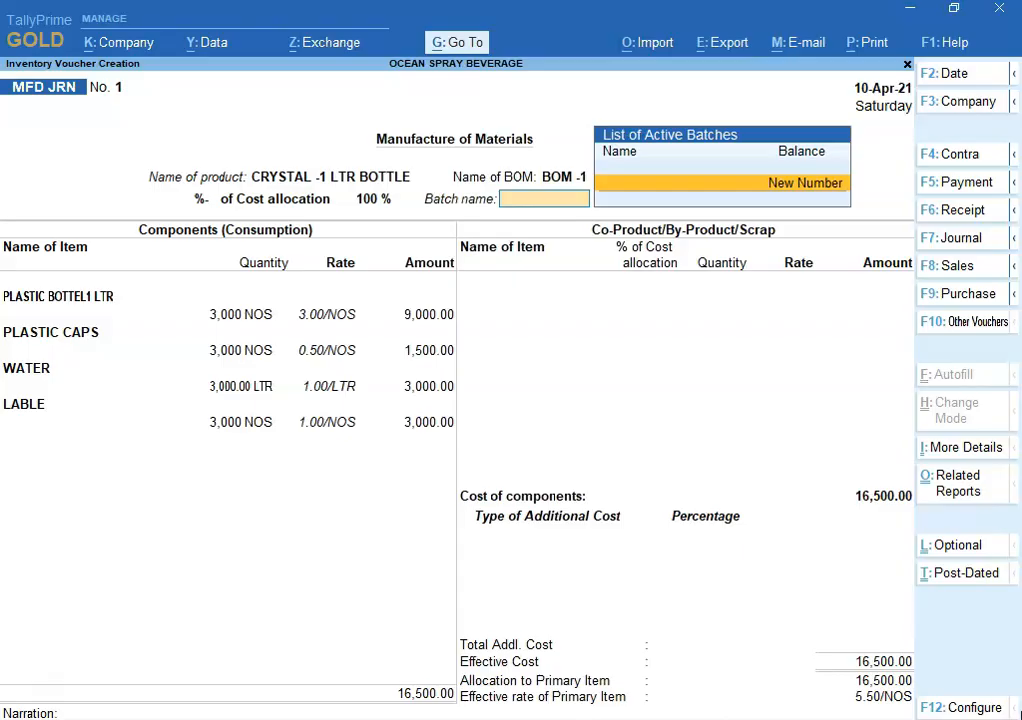
pyautogui.hotkey('alt', 'Tab')
pyautogui.click(496, 482)
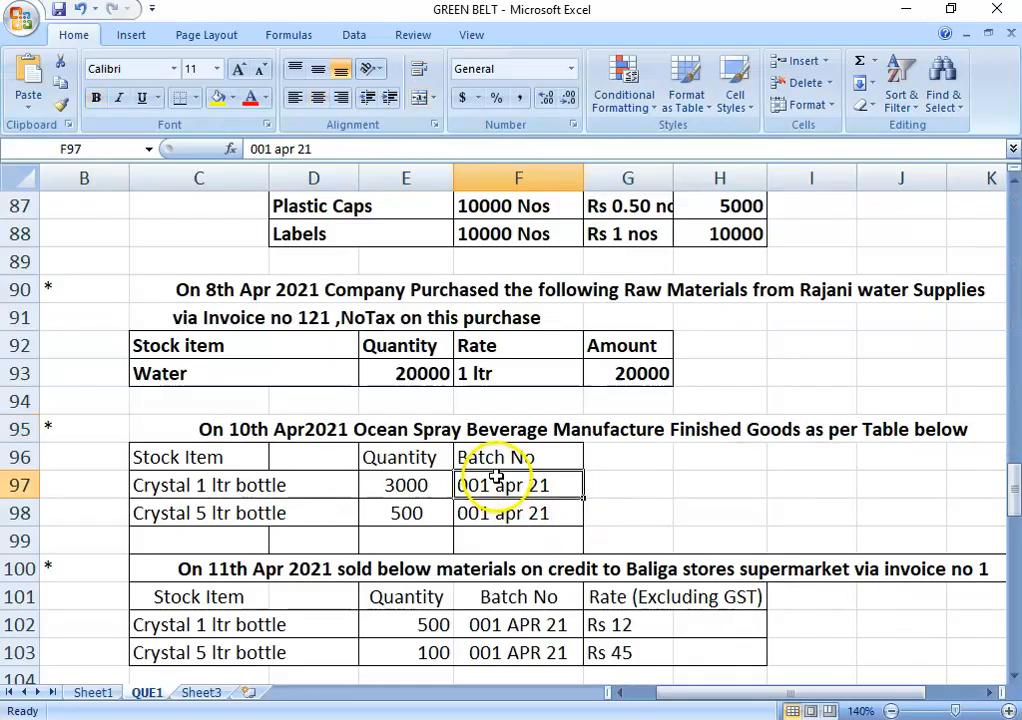
pyautogui.hotkey('ctrl', 'c')
pyautogui.hotkey('alt', 'Tab')
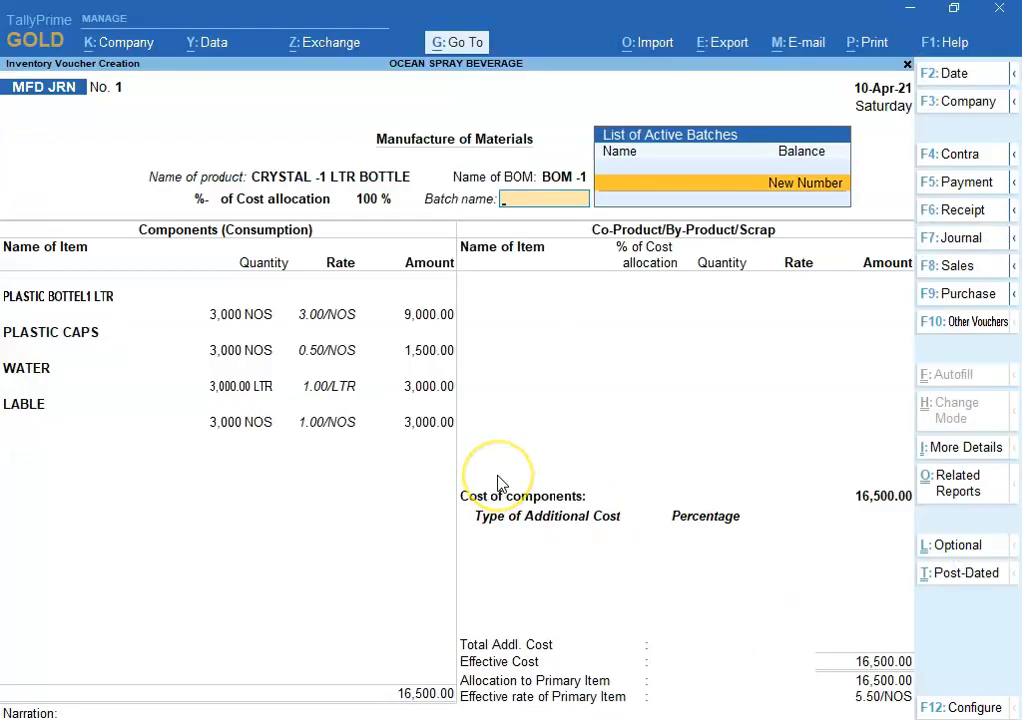
pyautogui.press('Return')
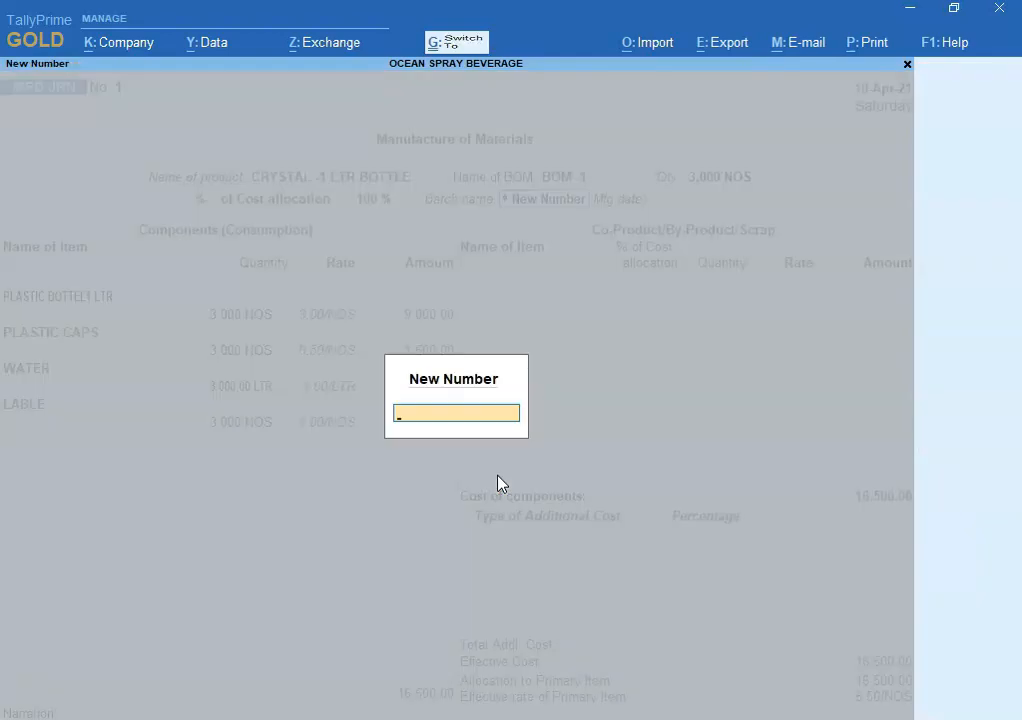
pyautogui.hotkey('ctrl', 'alt', 'v')
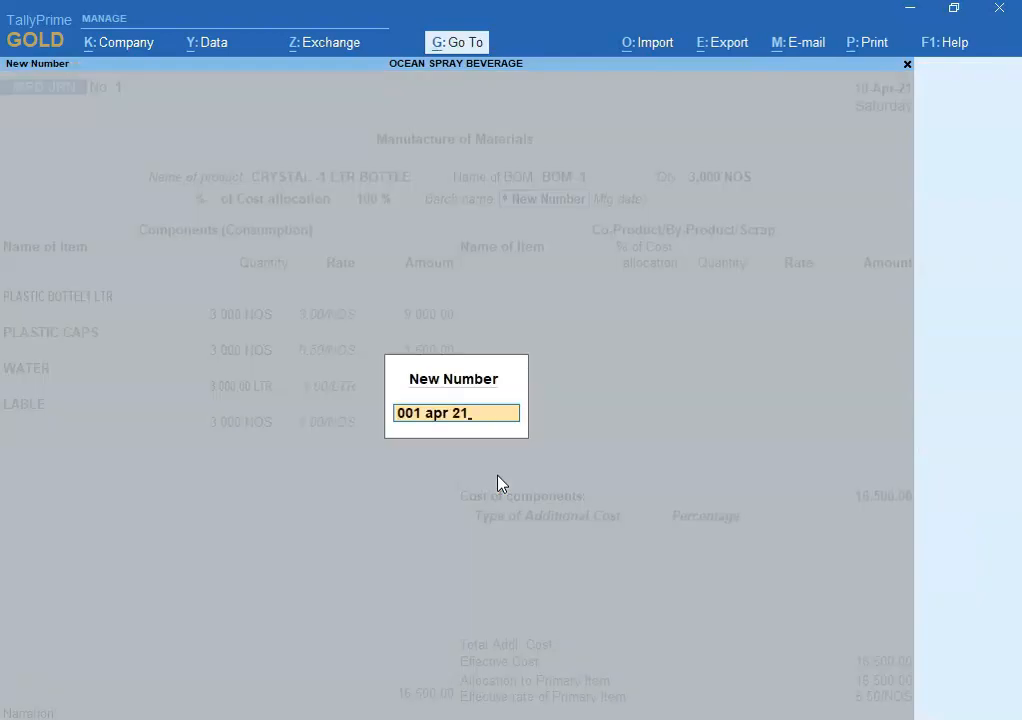
pyautogui.press('Return')
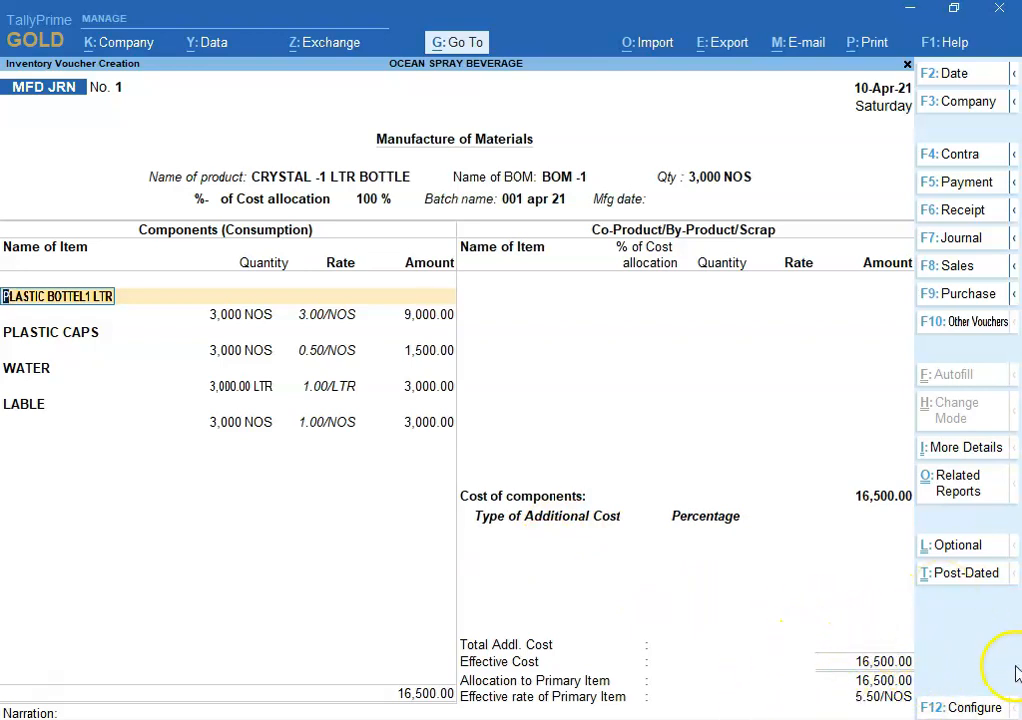
# Step: Accept the component lines unchanged, add no co-products or additional costs, save the manufacturing voucher and leave voucher entry
pyautogui.press('Return')
pyautogui.press('Return')
pyautogui.press('Return')
pyautogui.press('Return')
pyautogui.press('Return')
pyautogui.press('Return')
pyautogui.press('Return')
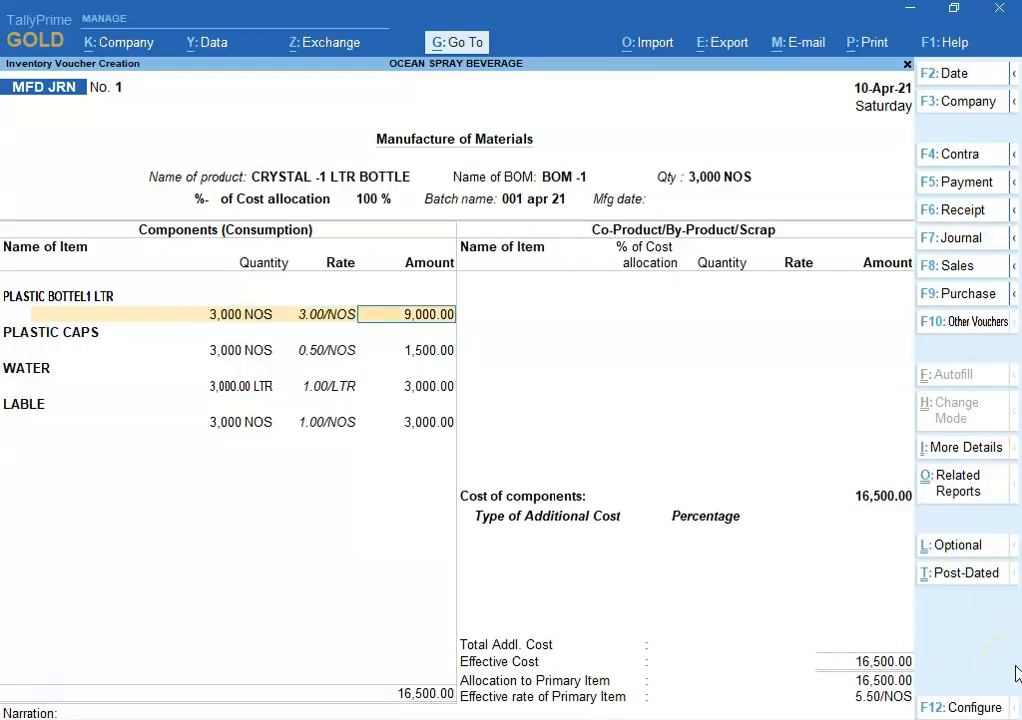
pyautogui.press('Return')
pyautogui.press('Return')
pyautogui.press('Return')
pyautogui.press('Return')
pyautogui.press('Return')
pyautogui.press('Return')
pyautogui.press('Return')
pyautogui.press('Return')
pyautogui.press('Return')
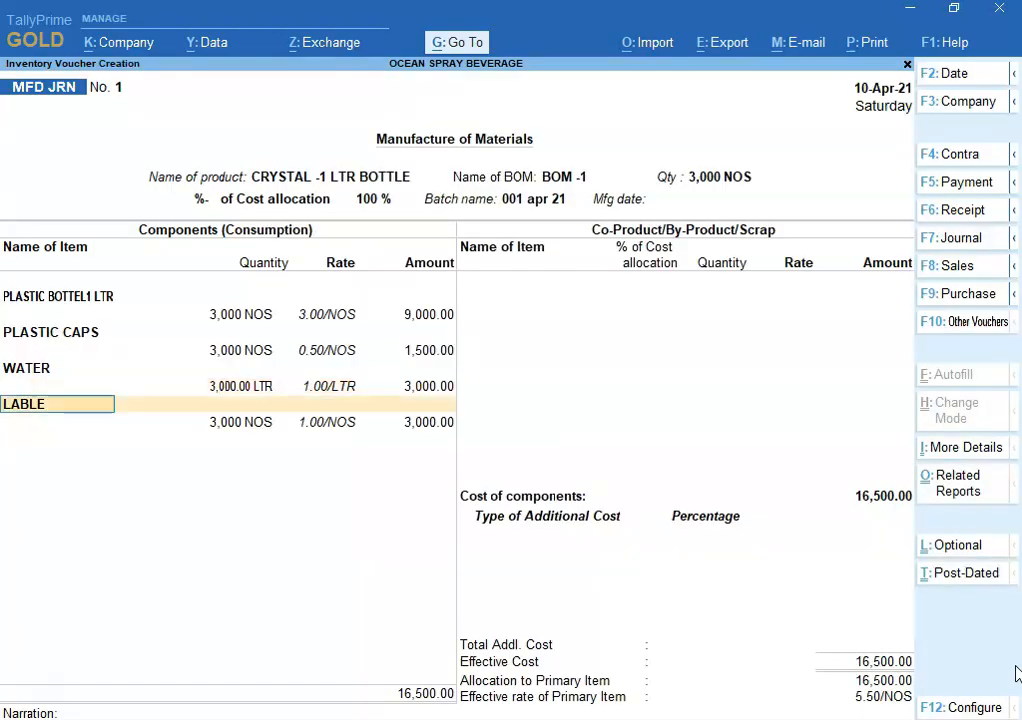
pyautogui.press('Return')
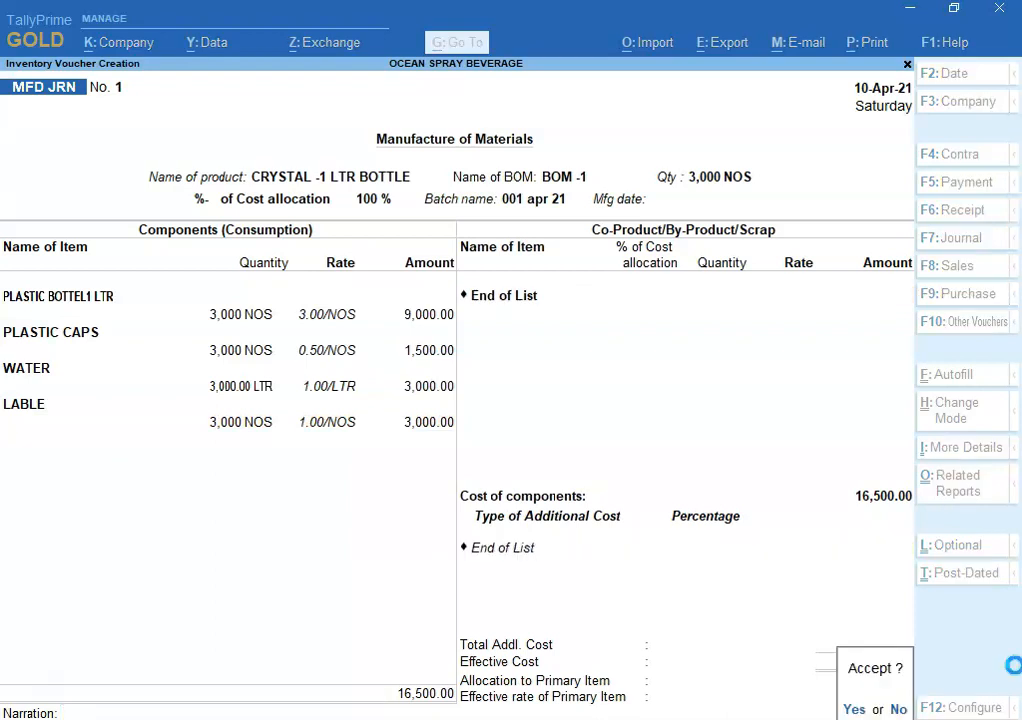
pyautogui.press('Return')
pyautogui.press('Escape')
pyautogui.press('Escape')
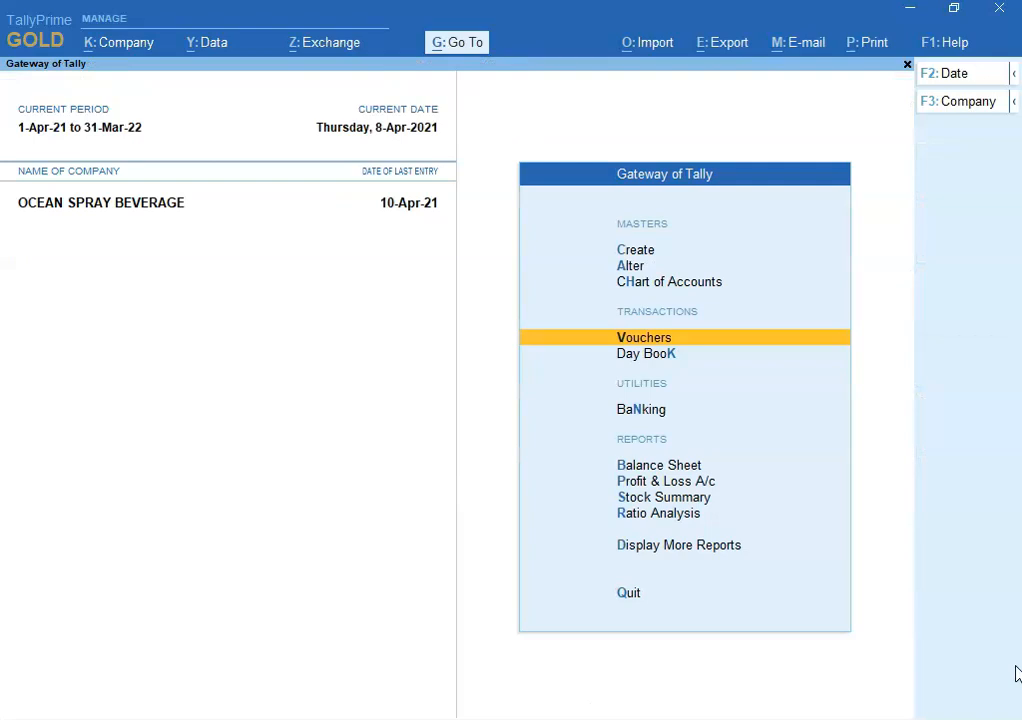
# Step: Open the Stock Summary report to check the finished goods and raw material balances
pyautogui.press('Down')
pyautogui.press('Down')
pyautogui.press('Down')
pyautogui.press('Down')
pyautogui.press('Down')
pyautogui.press('Return')
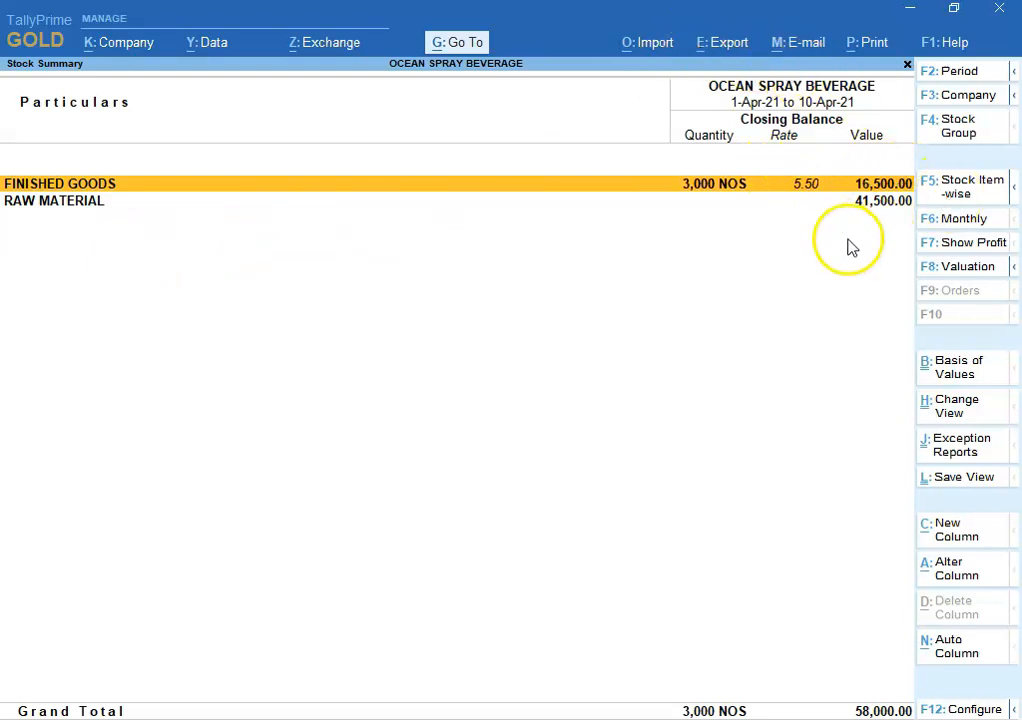
# Step: Expand the Stock Summary to item-level detail, review the finished goods and raw material balances, and close the report
pyautogui.press('alt')
pyautogui.hotkey('alt', 'F5')
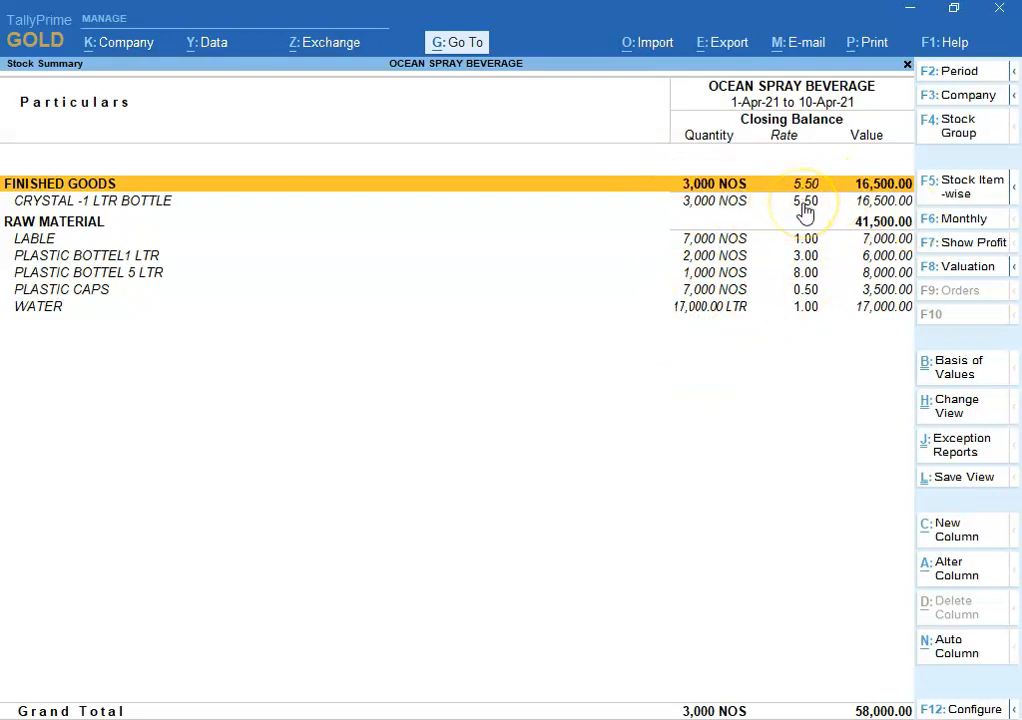
pyautogui.press('Escape')
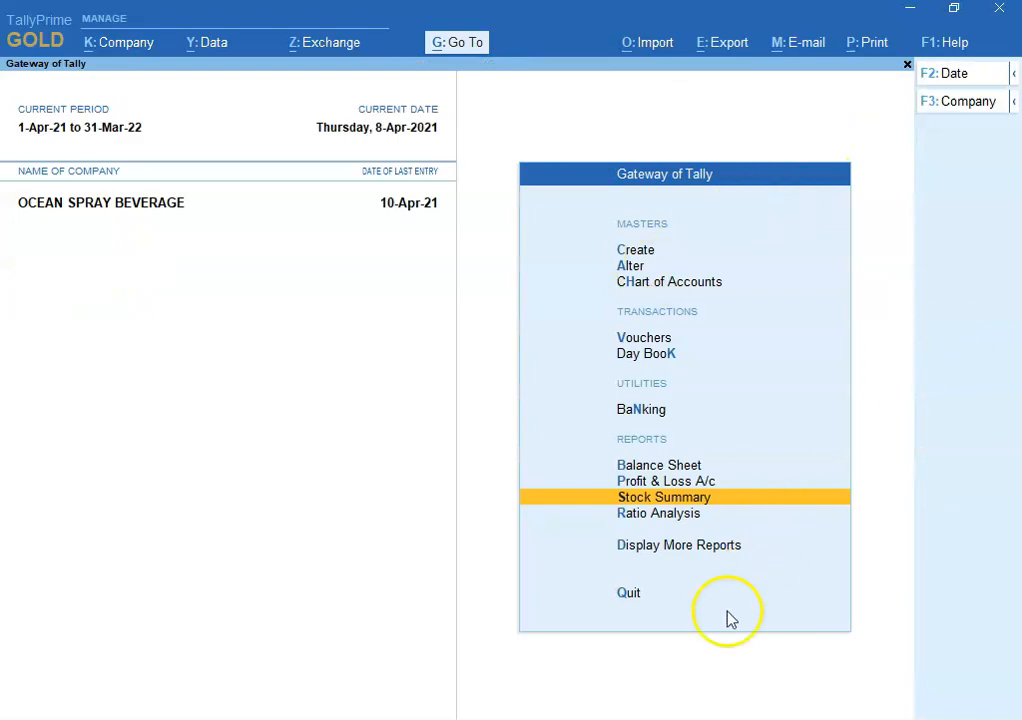
# Step: Switch to Excel, look up the Crystal 5 ltr bottle production row, and return to TallyPrime
pyautogui.hotkey('alt', 'Tab')
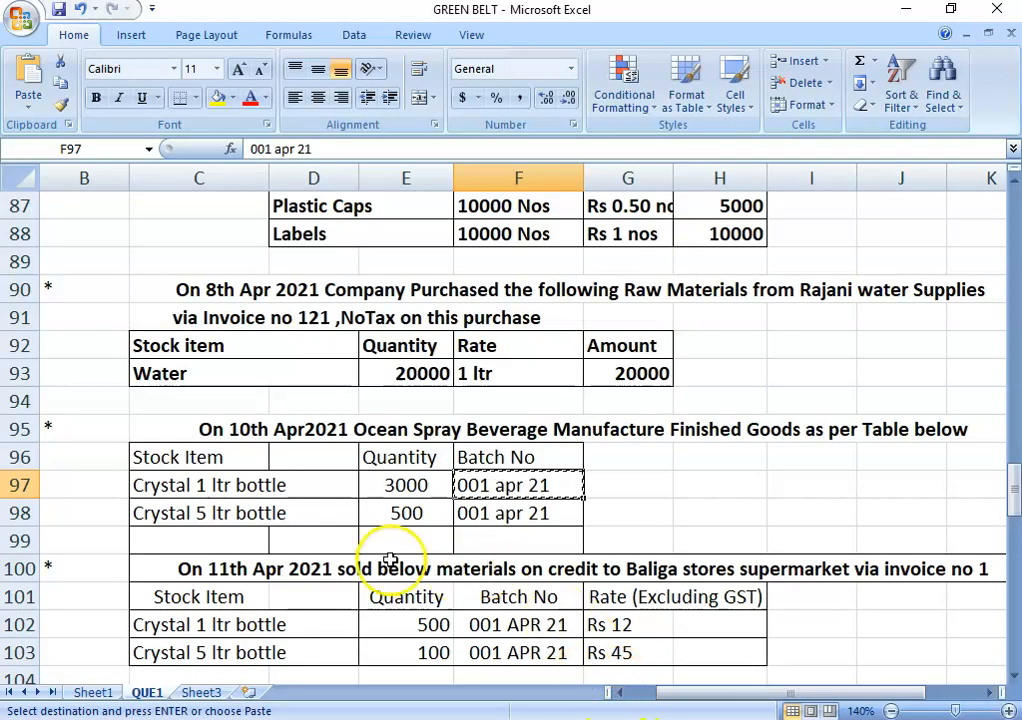
pyautogui.click(205, 518)
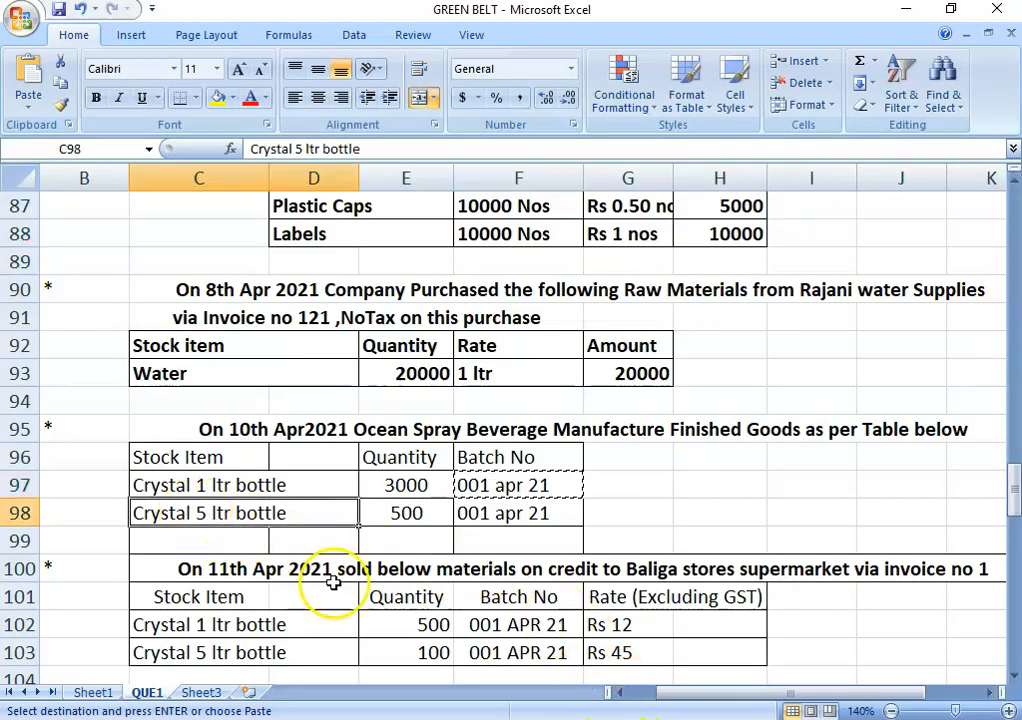
pyautogui.hotkey('alt', 'Tab')
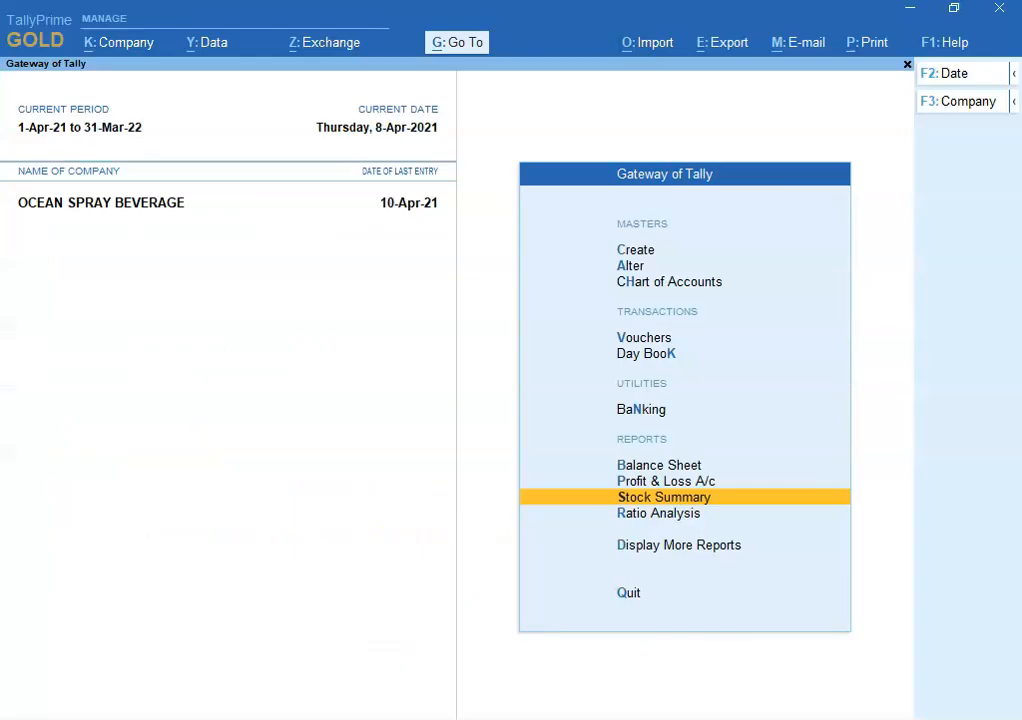
# Step: Open a new manufacturing journal voucher and date it 10-Apr-21, checking the date against the Excel sheet
pyautogui.press('Up')
pyautogui.press('Up')
pyautogui.press('Up')
pyautogui.press('Up')
pyautogui.press('Up')
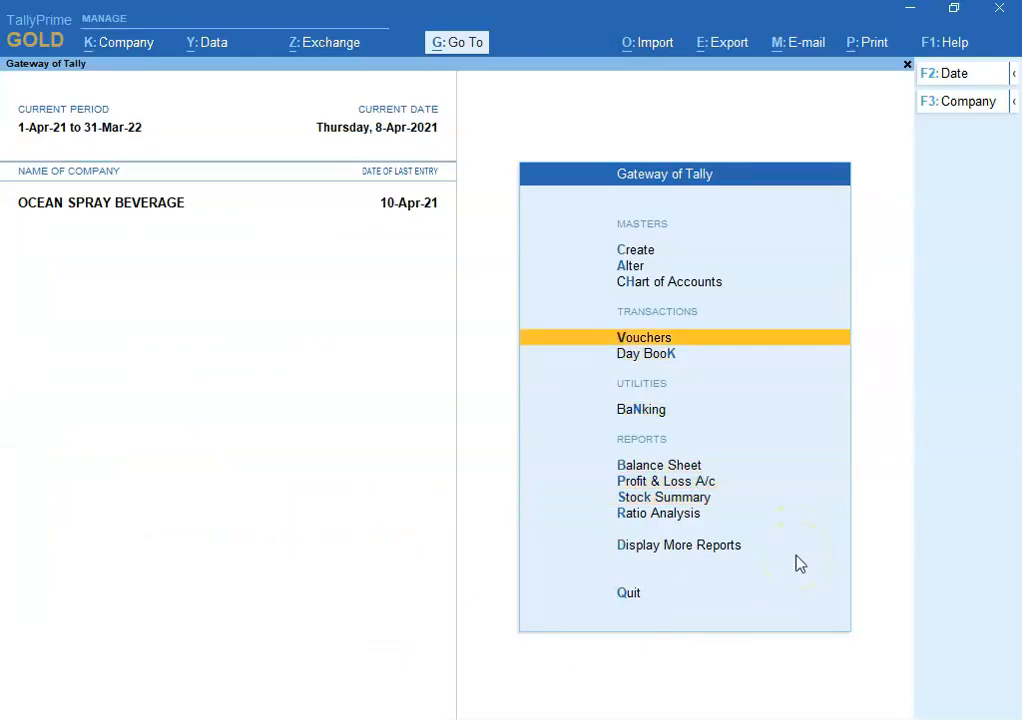
pyautogui.press('Return')
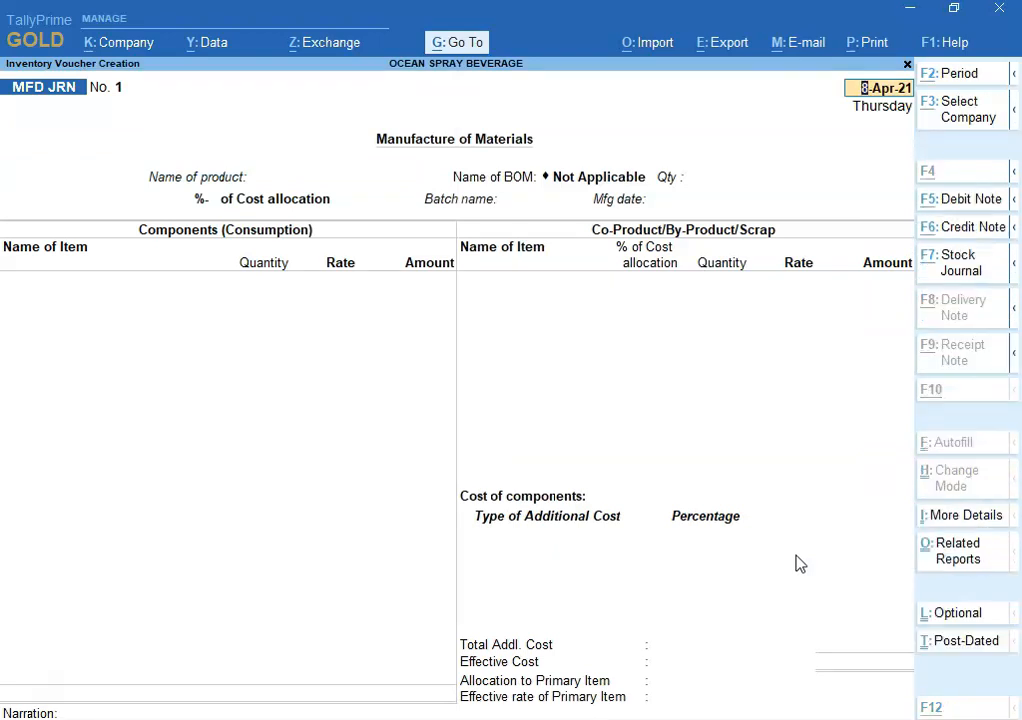
pyautogui.hotkey('alt', 'Tab')
pyautogui.hotkey('alt', 'Tab')
pyautogui.press('F2')
pyautogui.write('10-4')
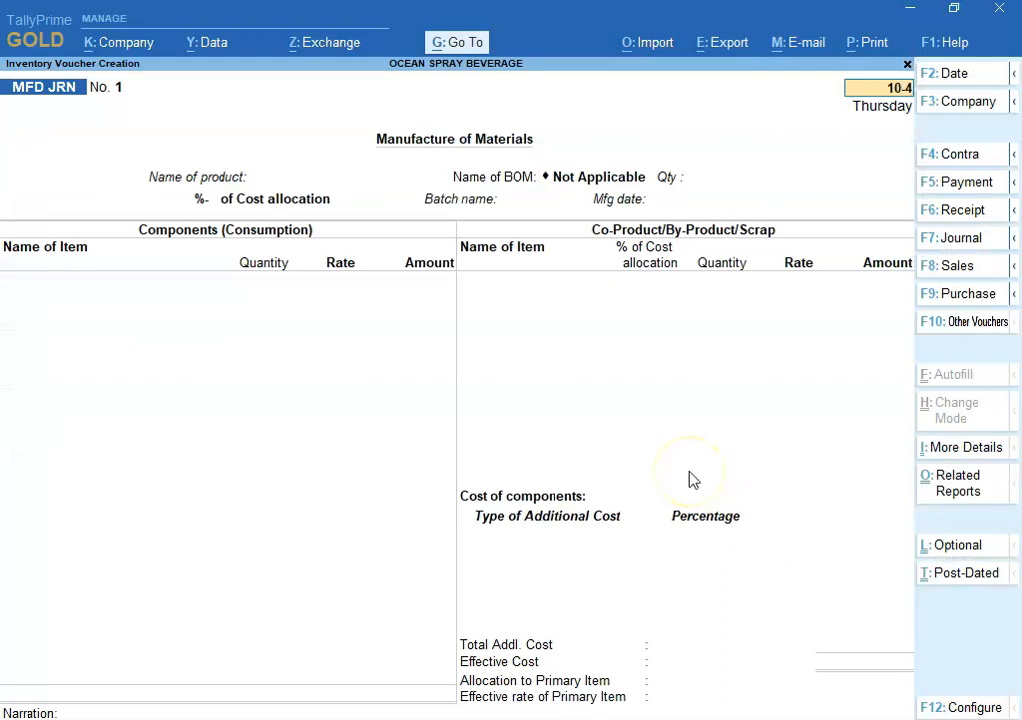
pyautogui.press('Return')
# Step: Select CRYSTAL 5 LTR BOTTLE with BOM-1 as the product, without a description, and set its quantity to 500 NOS
pyautogui.write('C')
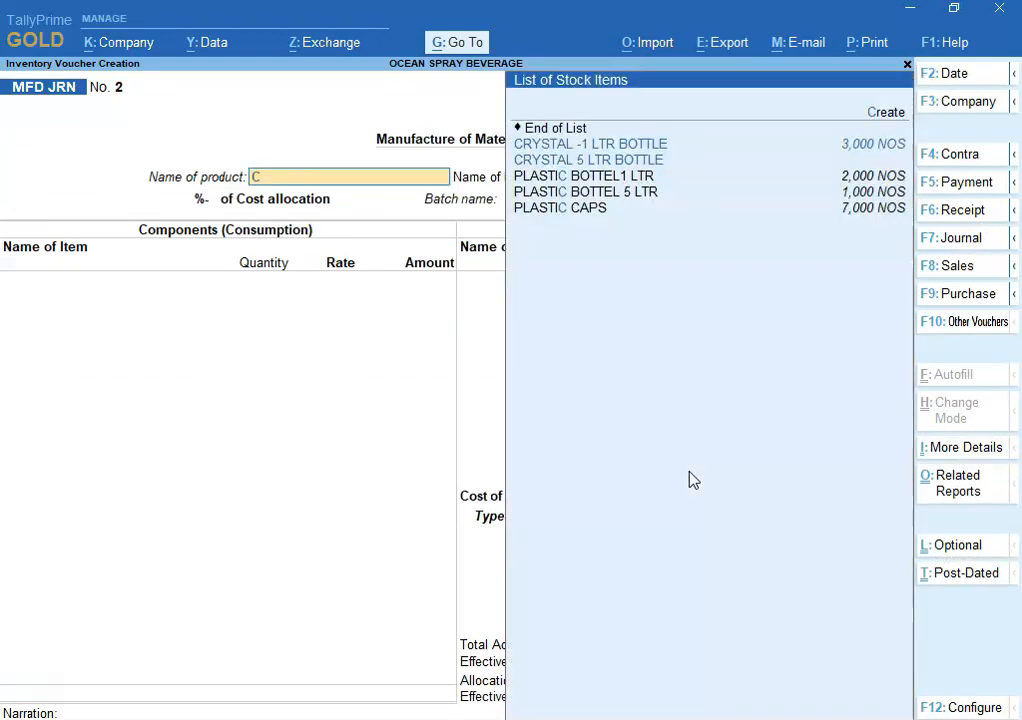
pyautogui.press('Down')
pyautogui.press('Down')
pyautogui.press('Return')
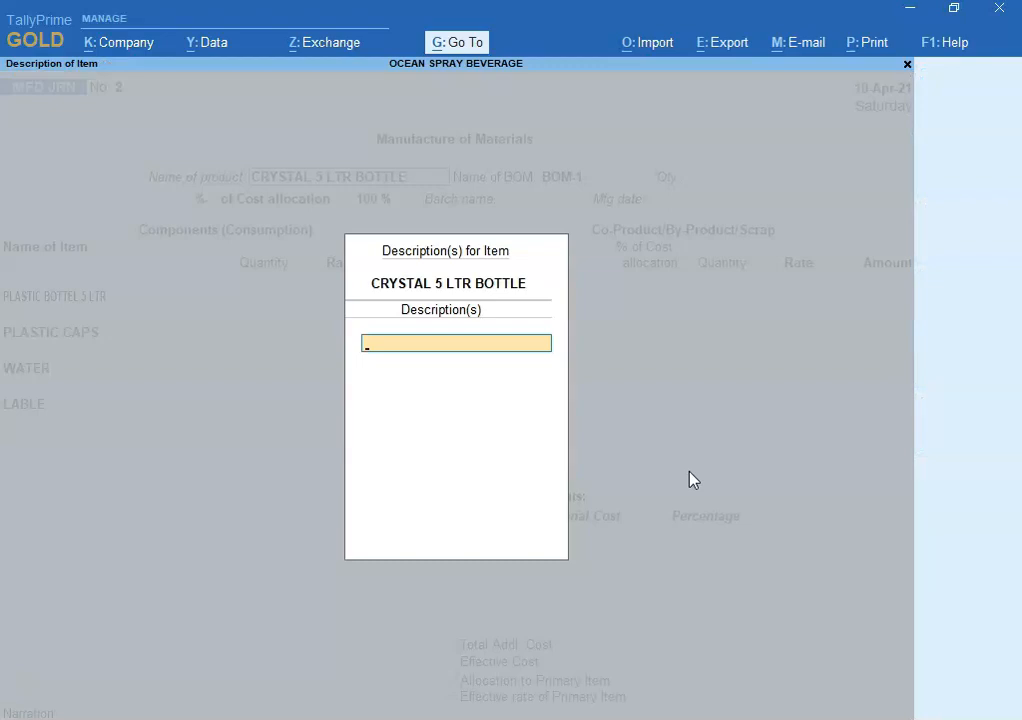
pyautogui.press('Return')
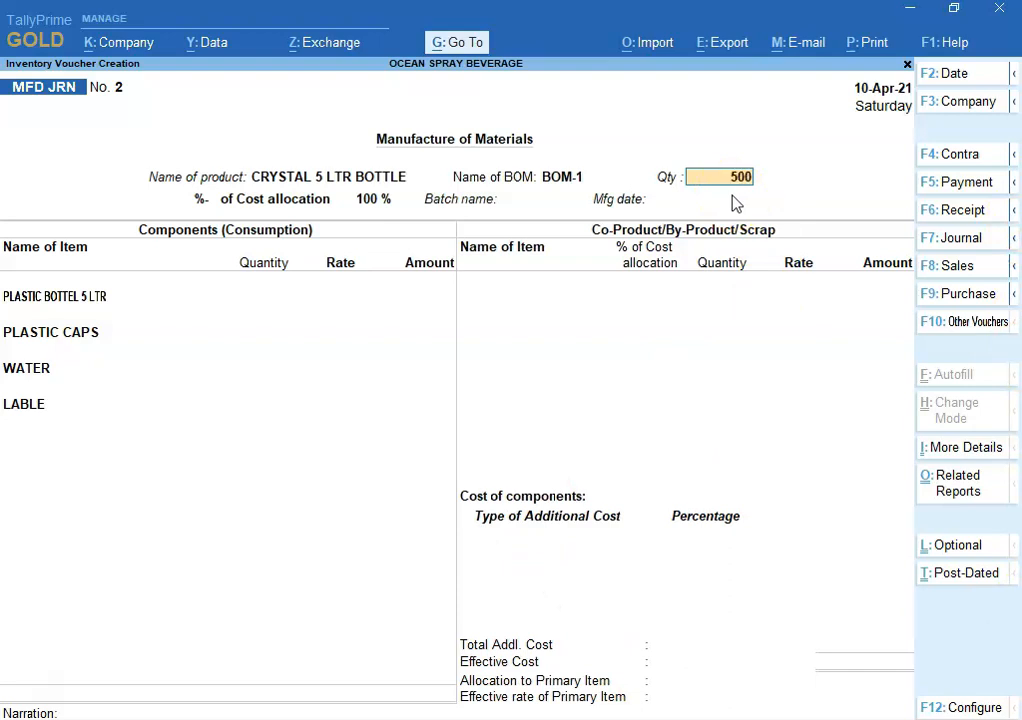
pyautogui.press('Return')
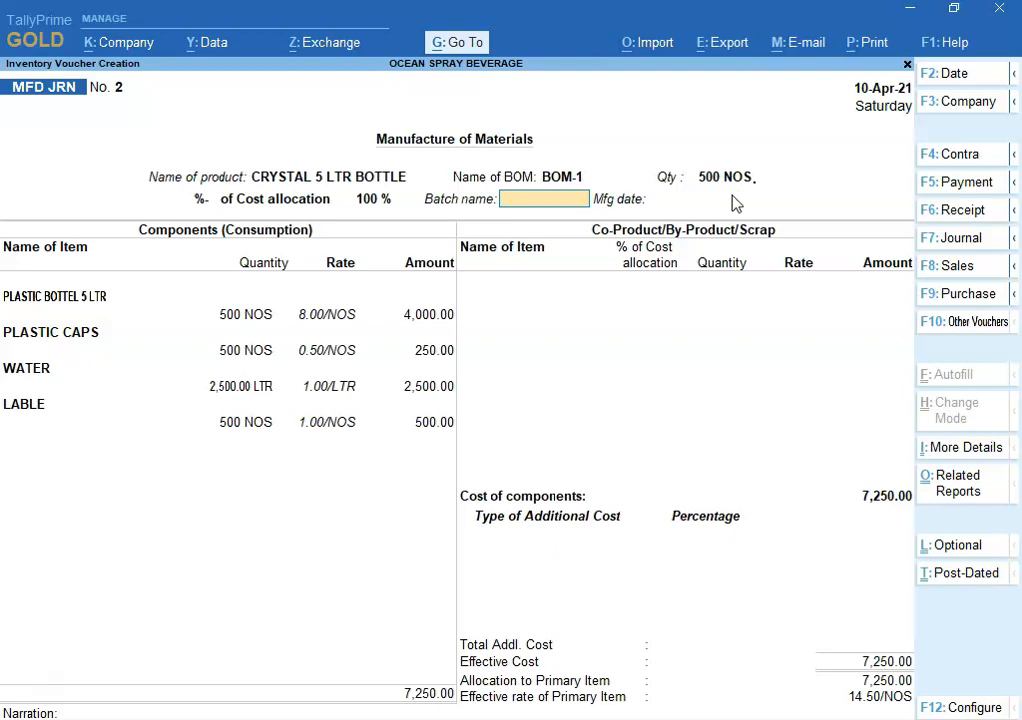
# Step: Copy the 5 ltr bottle's batch number from Excel and enter 001 apr 21 as the product's new batch in TallyPrime
pyautogui.press('Return')
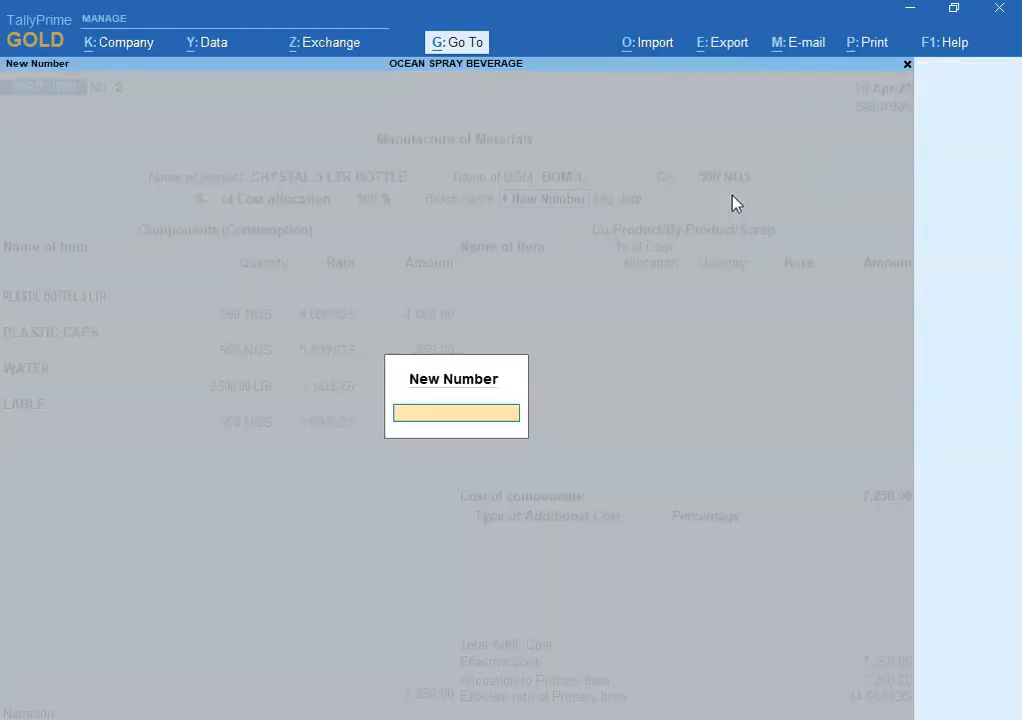
pyautogui.hotkey('alt', 'Tab')
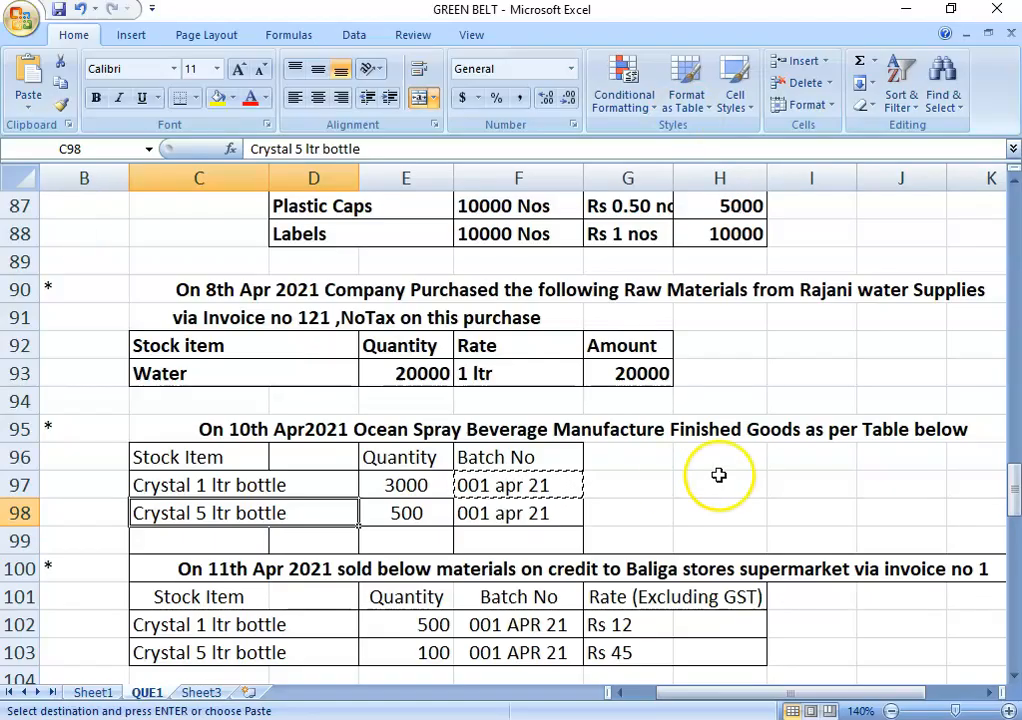
pyautogui.click(481, 511)
pyautogui.hotkey('ctrl', 'c')
pyautogui.hotkey('alt', 'Tab')
pyautogui.hotkey('ctrl', 'alt', 'v')
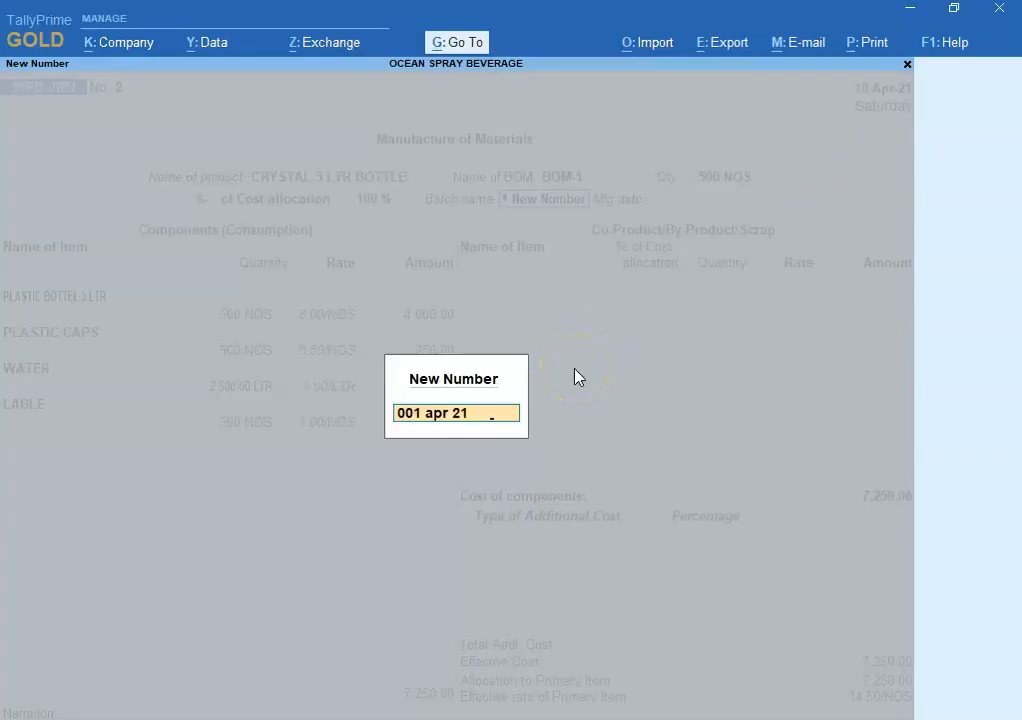
pyautogui.press('Return')
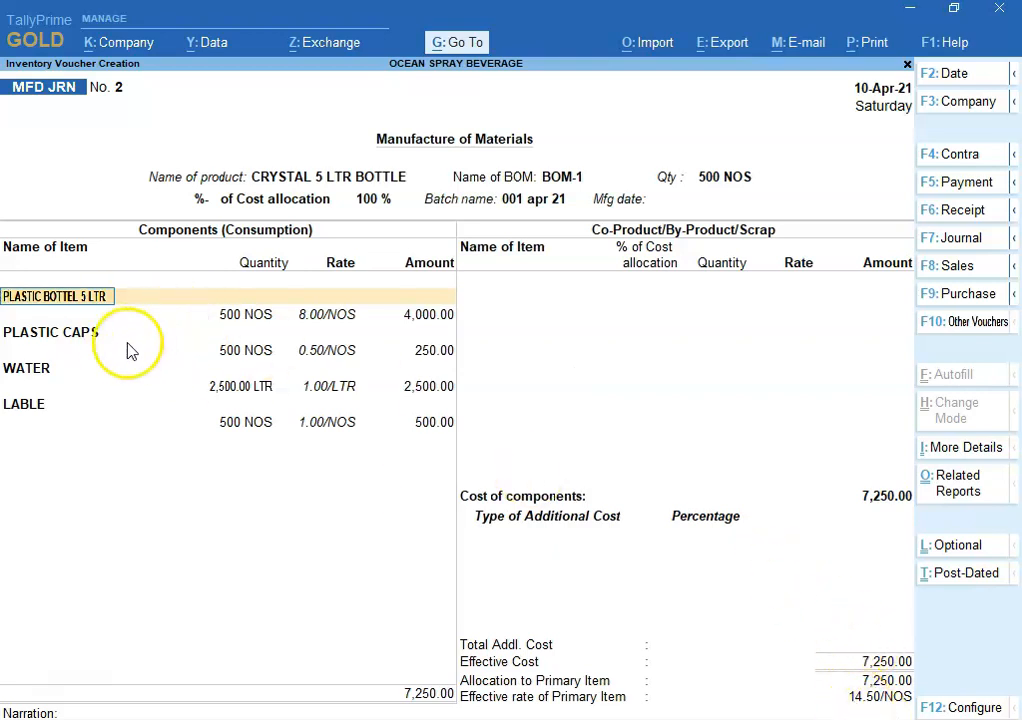
# Step: Accept the 5 ltr bottle's component lines without co-products, additional costs or narration, save the voucher and leave voucher entry
pyautogui.press('Return')
pyautogui.press('Return')
pyautogui.press('Return')
pyautogui.press('Return')
pyautogui.press('Return')
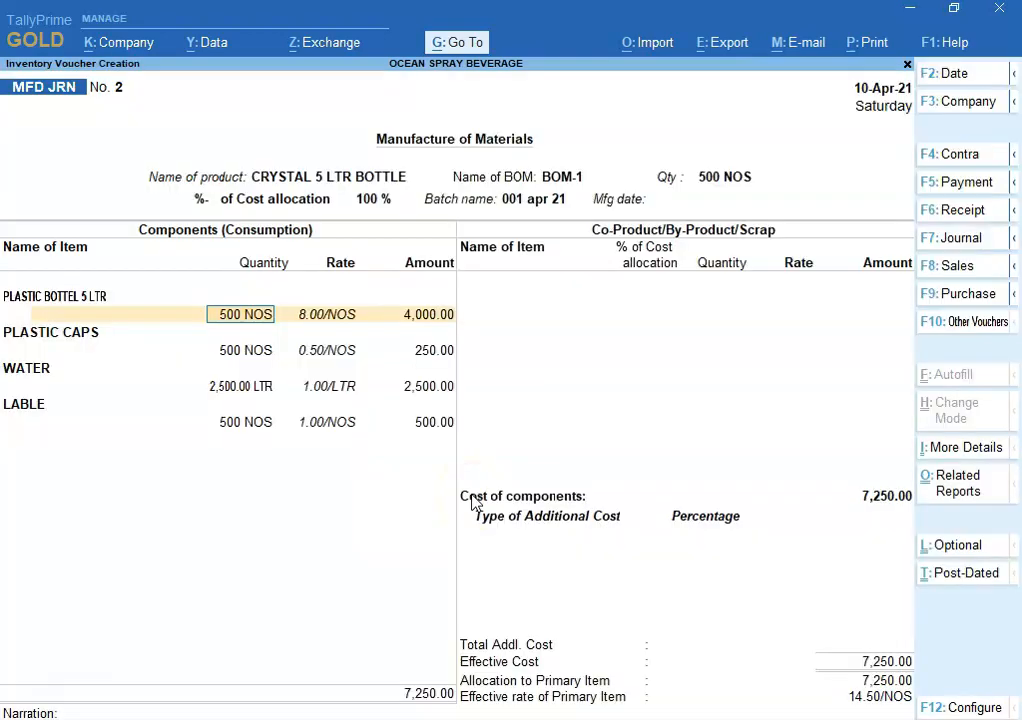
pyautogui.press('Return')
pyautogui.press('Return')
pyautogui.press('Return')
pyautogui.press('Return')
pyautogui.press('Return')
pyautogui.press('Return')
pyautogui.press('Return')
pyautogui.press('Return')
pyautogui.press('Return')
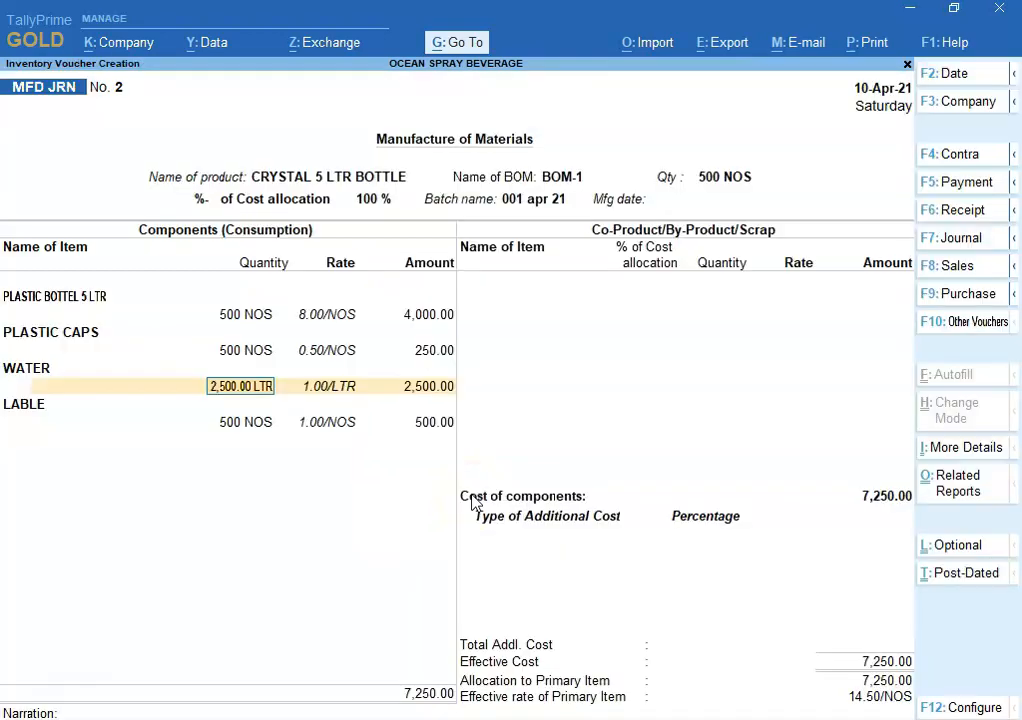
pyautogui.press('Return')
pyautogui.press('Return')
pyautogui.press('Return')
pyautogui.press('Return')
pyautogui.press('Return')
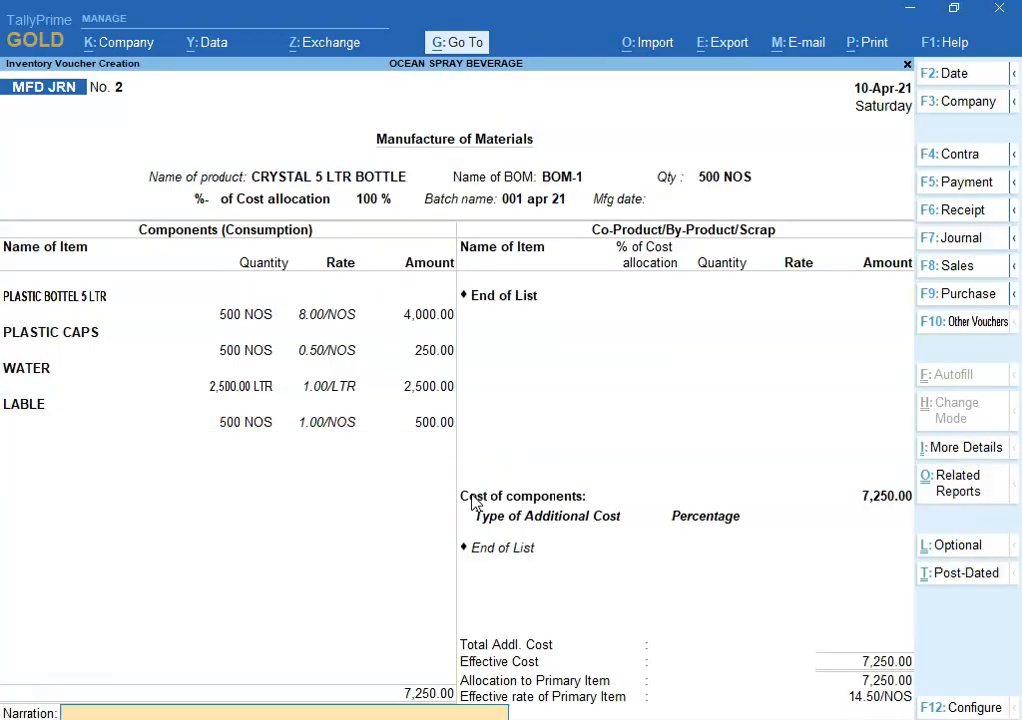
pyautogui.press('Return')
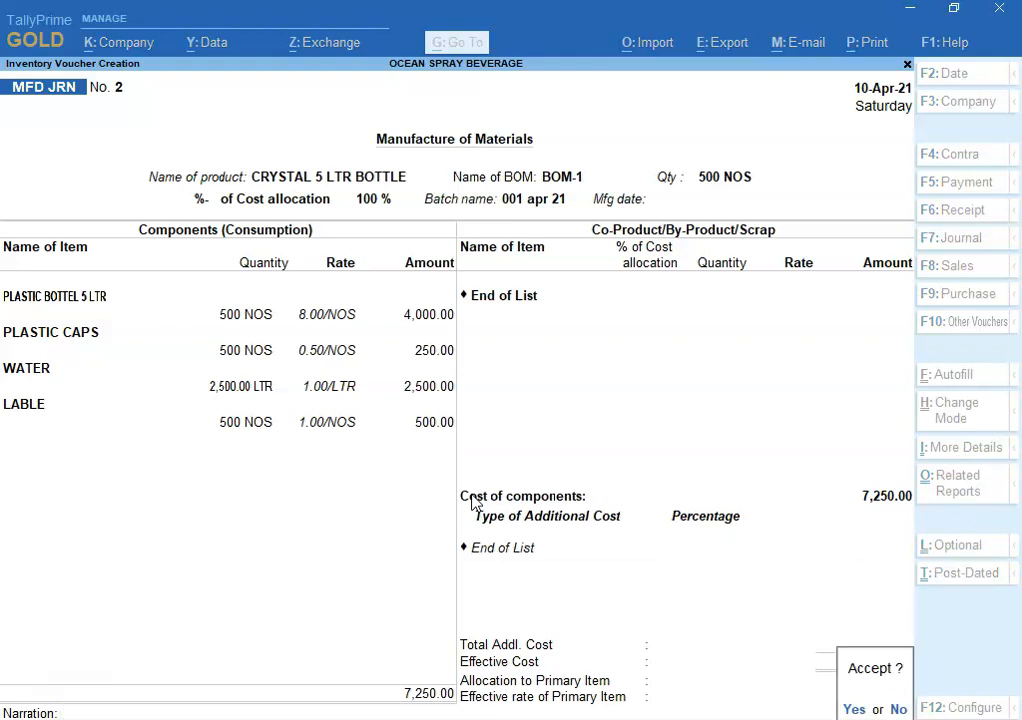
pyautogui.press('Return')
pyautogui.press('BackSpace')
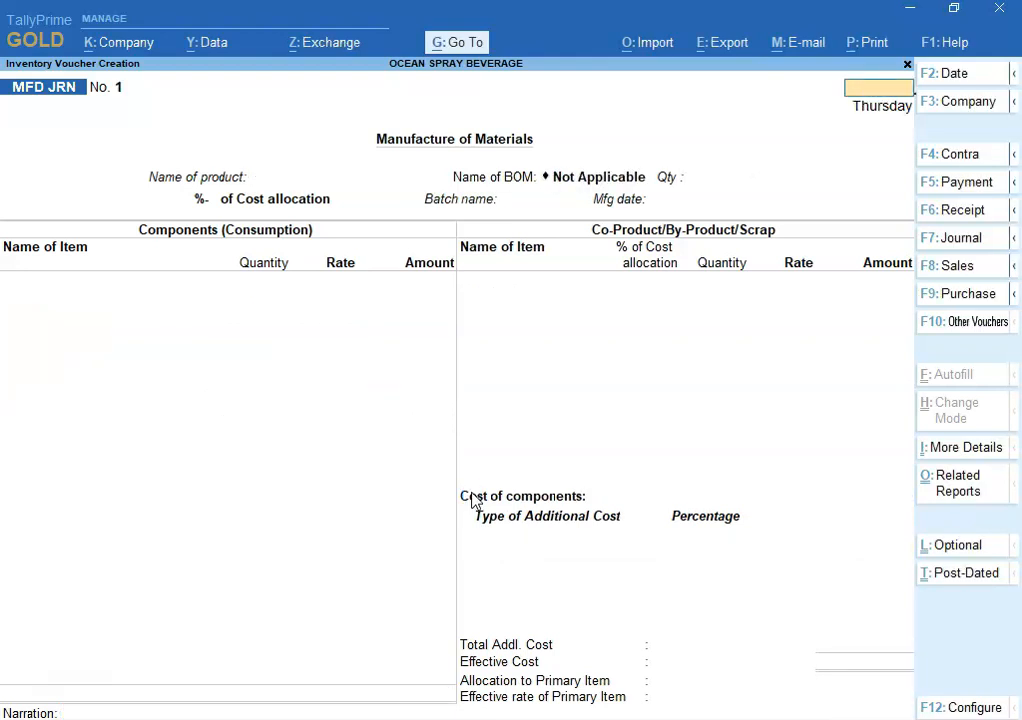
pyautogui.press('Escape')
pyautogui.press('Return')
# Step: Open the Stock Summary in item-level detail, review the stock of both bottle sizes and the raw materials, and close it
pyautogui.press('Down')
pyautogui.press('Down')
pyautogui.press('Down')
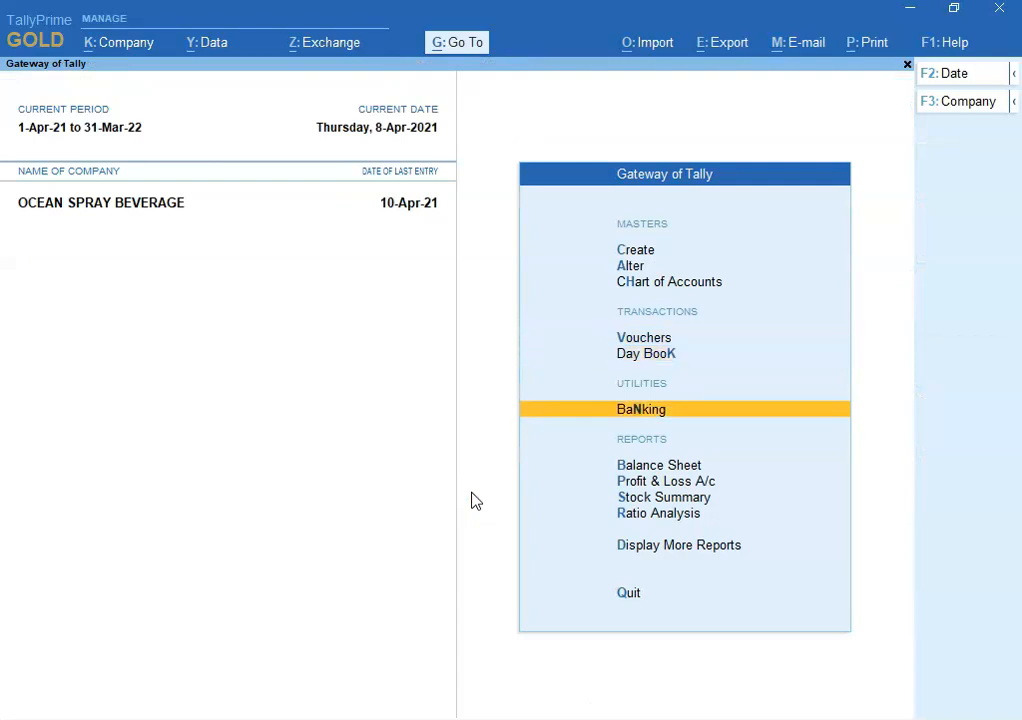
pyautogui.press('Down')
pyautogui.press('Down')
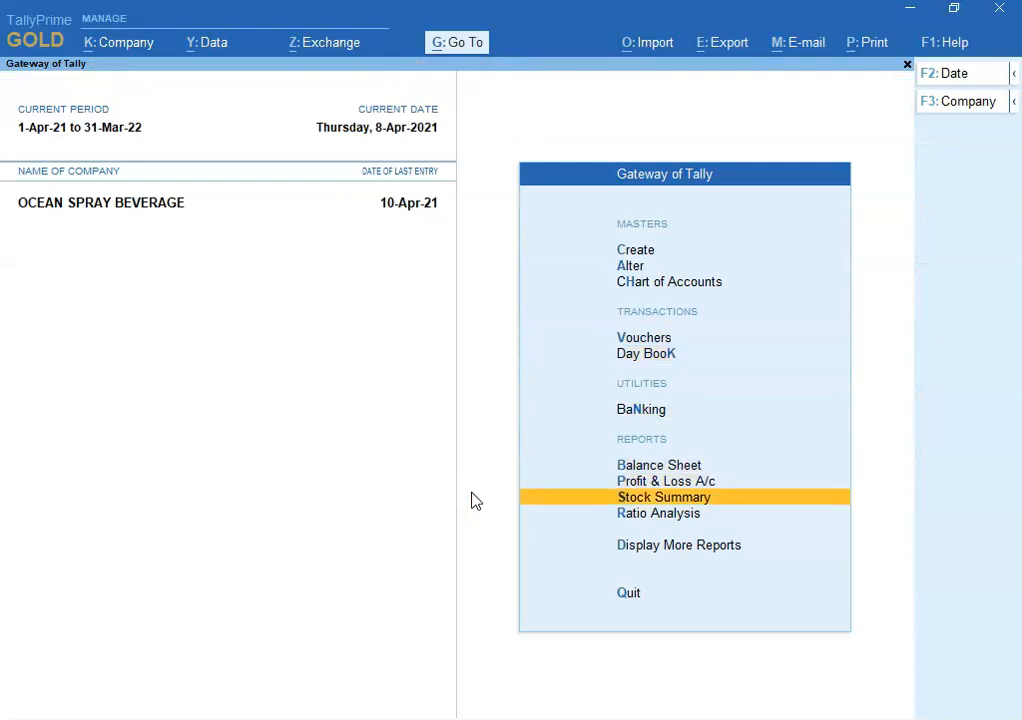
pyautogui.press('Return')
pyautogui.press('alt')
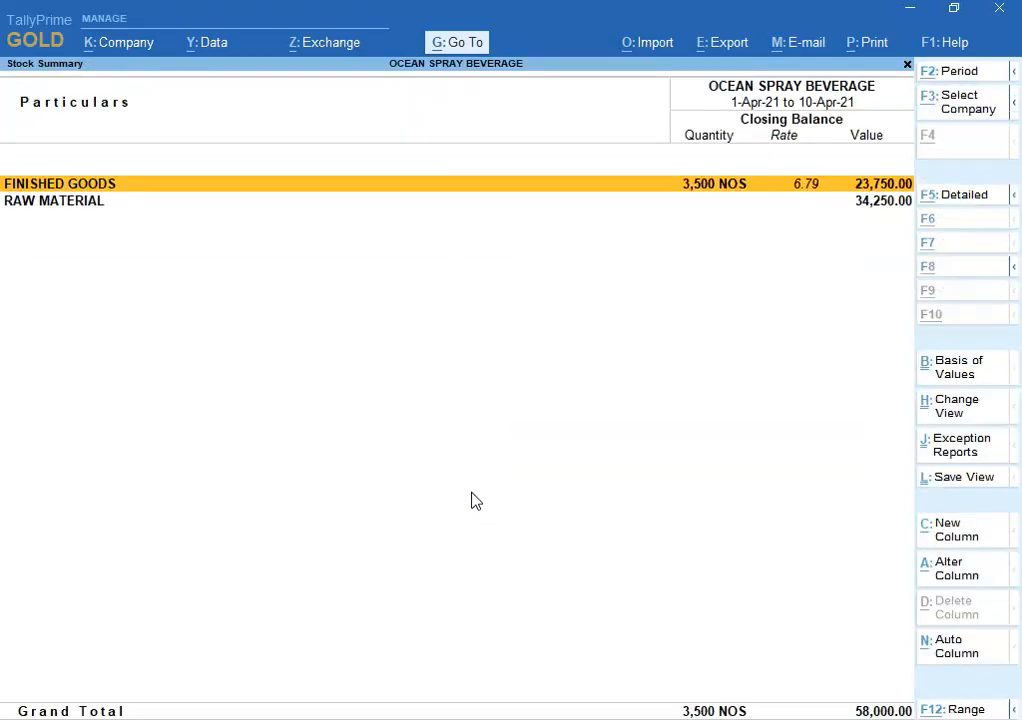
pyautogui.hotkey('alt', 'F5')
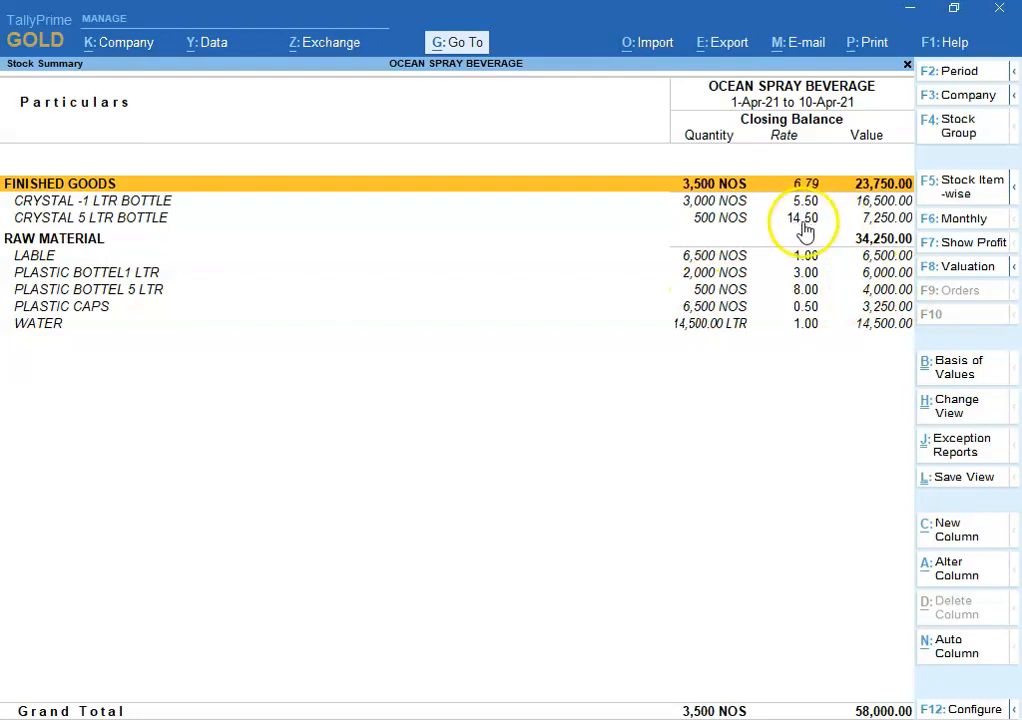
pyautogui.press('Escape')
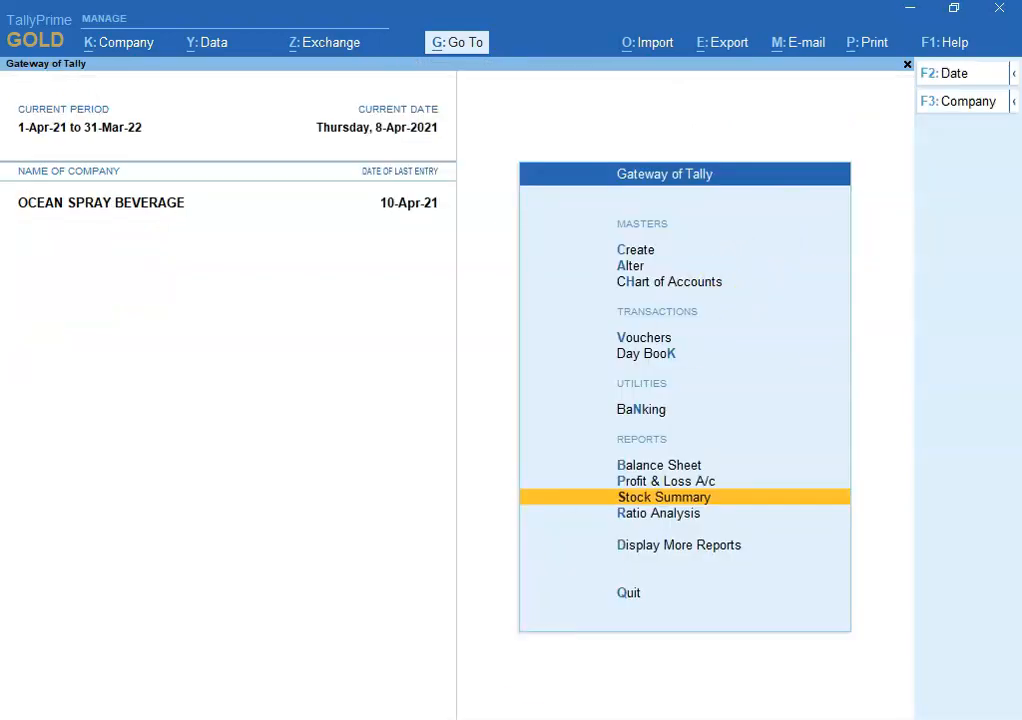
# Step: Switch to Excel and read the 11th April credit sale to Baliga stores supermarket via invoice no 1
pyautogui.hotkey('alt', 'Tab')
pyautogui.click(424, 515)
pyautogui.scroll(-1, 430, 515)
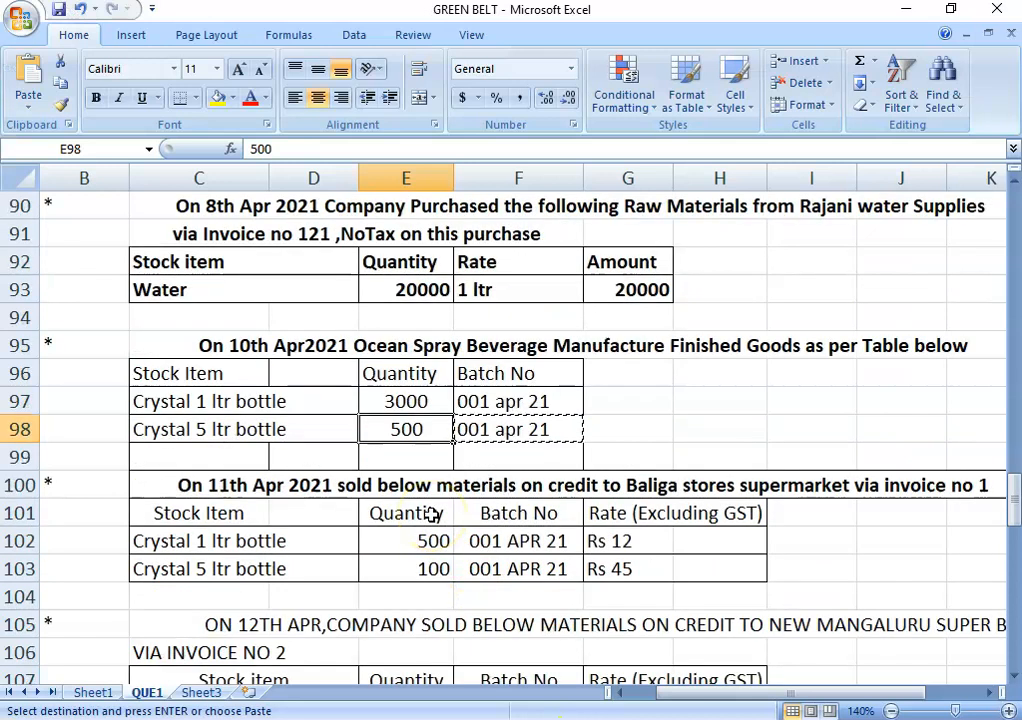
pyautogui.scroll(-1, 430, 515)
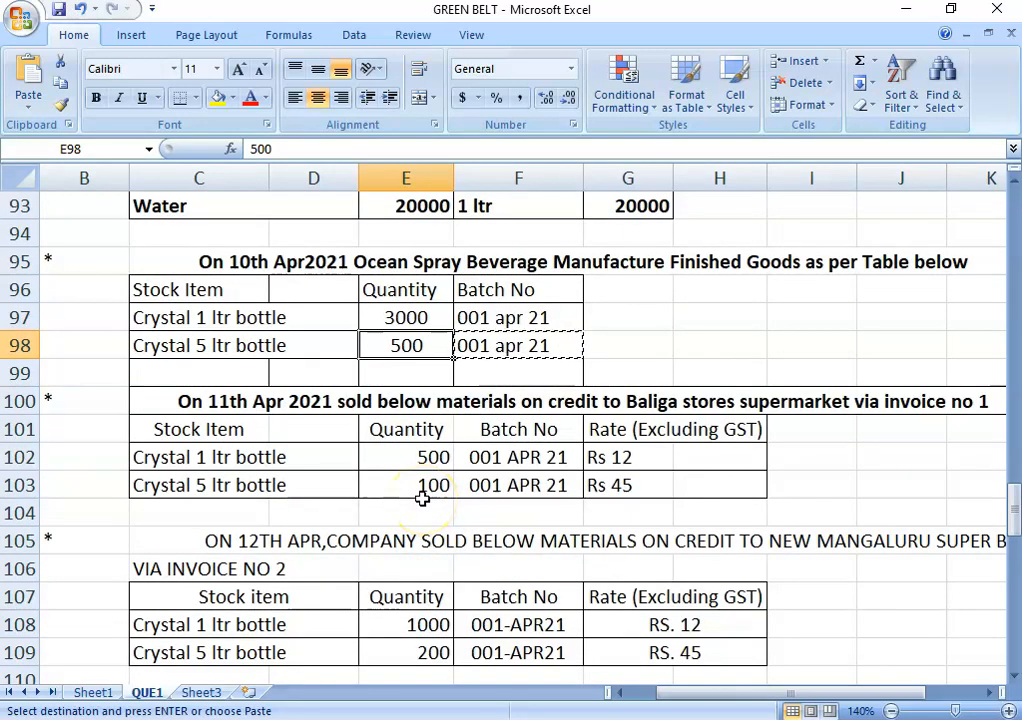
pyautogui.click(338, 396)
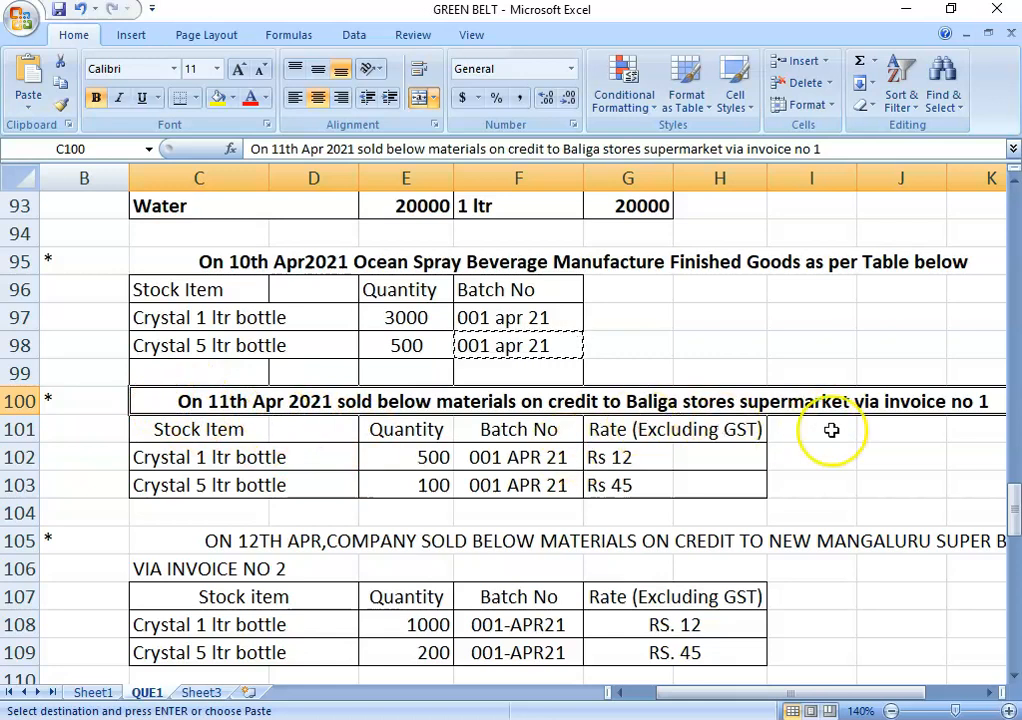
# Step: Switch to TallyPrime, open voucher entry and change the voucher type to Sales
pyautogui.moveTo(525, 716)
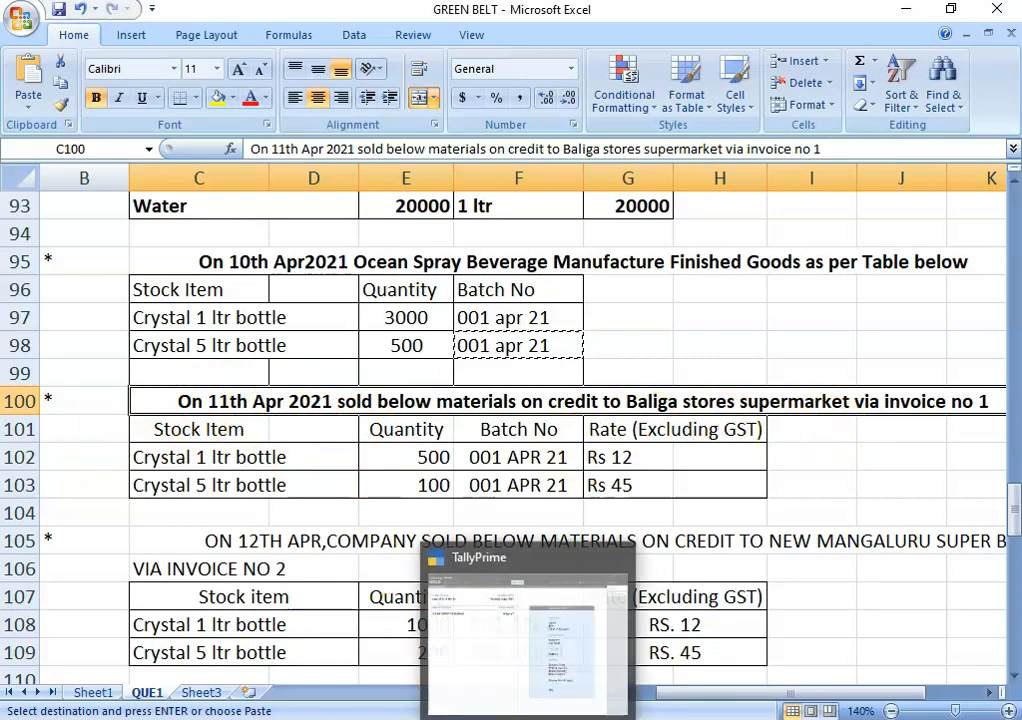
pyautogui.click(525, 640)
pyautogui.press('Up')
pyautogui.press('Up')
pyautogui.press('Up')
pyautogui.press('Up')
pyautogui.press('Up')
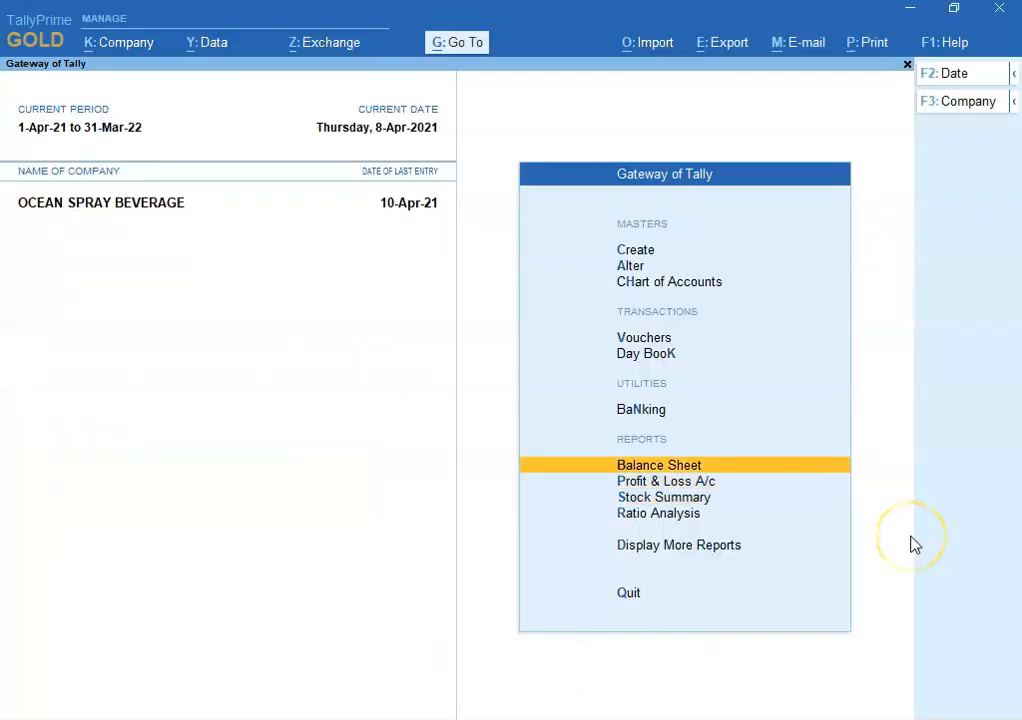
pyautogui.press('Return')
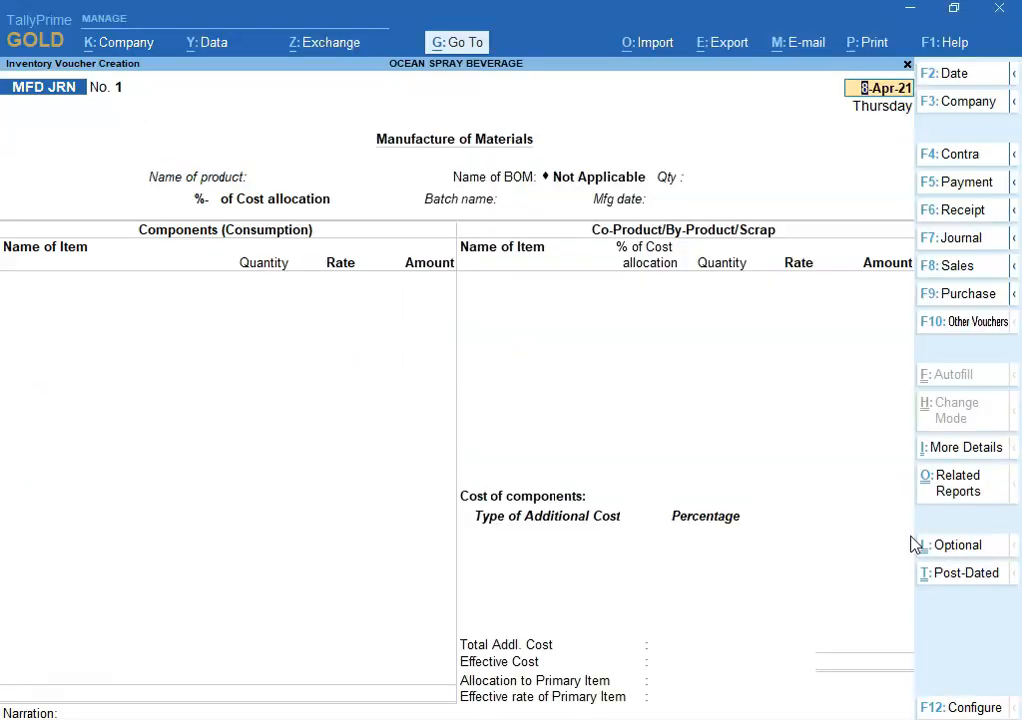
pyautogui.click(956, 270)
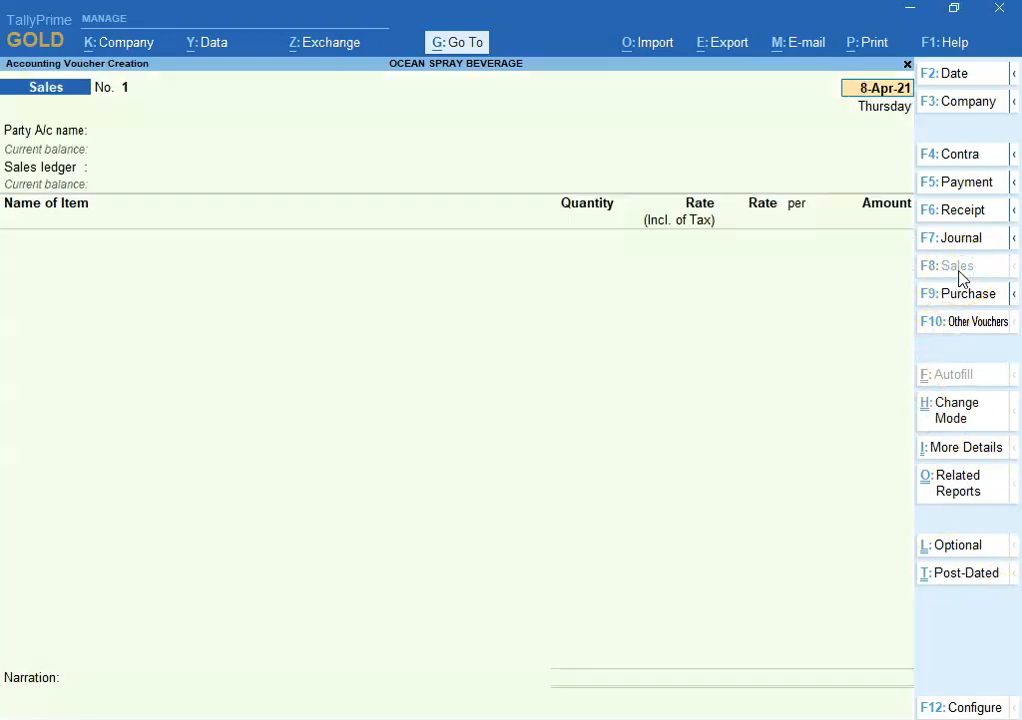
# Step: Switch to Excel and recheck the details of the 11th April sale against the open sales voucher
pyautogui.hotkey('alt', 'Tab')
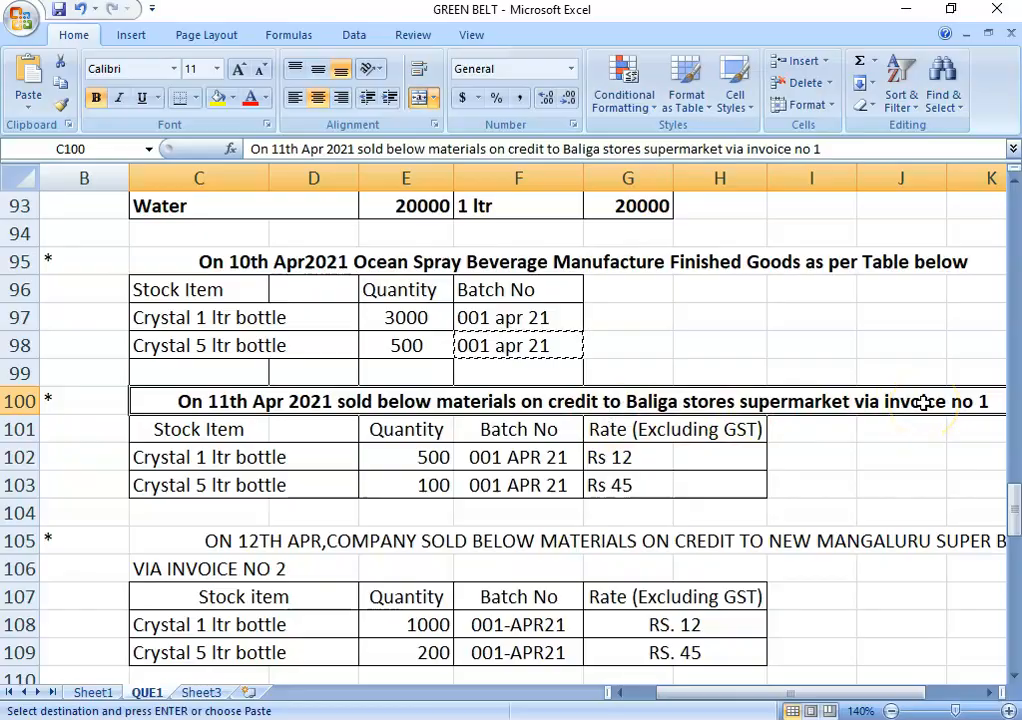
pyautogui.hotkey('alt', 'Tab')
pyautogui.hotkey('alt', 'Tab')
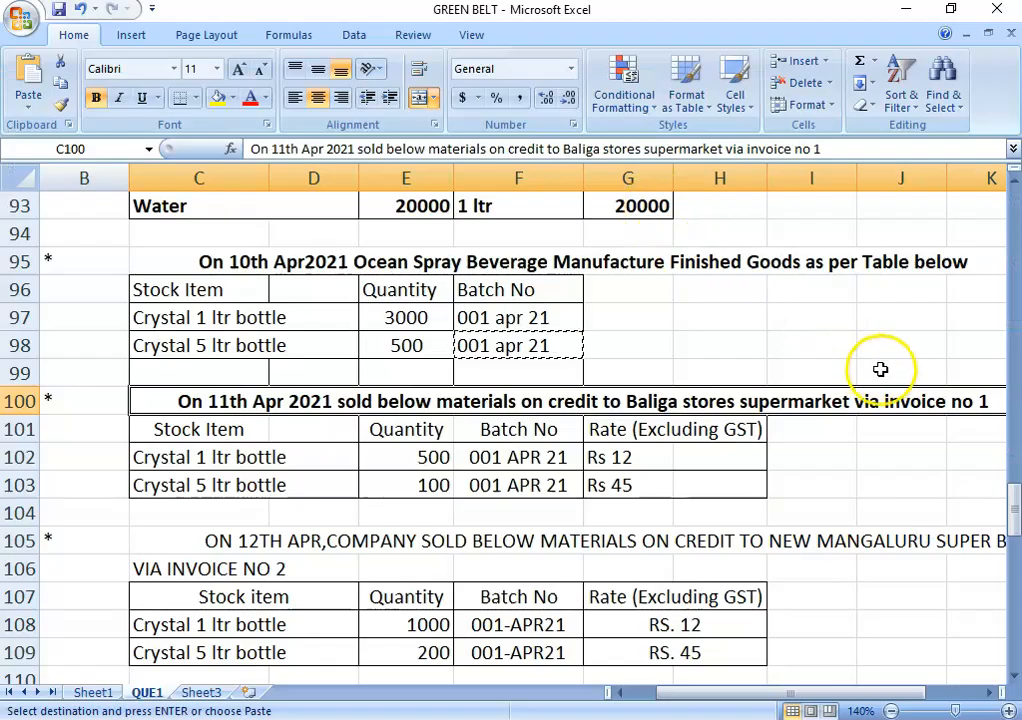
# Step: Switch to TallyPrime and set the sales voucher date to 11-4
pyautogui.hotkey('alt', 'Tab')
pyautogui.press('F2')
pyautogui.write('11-4')
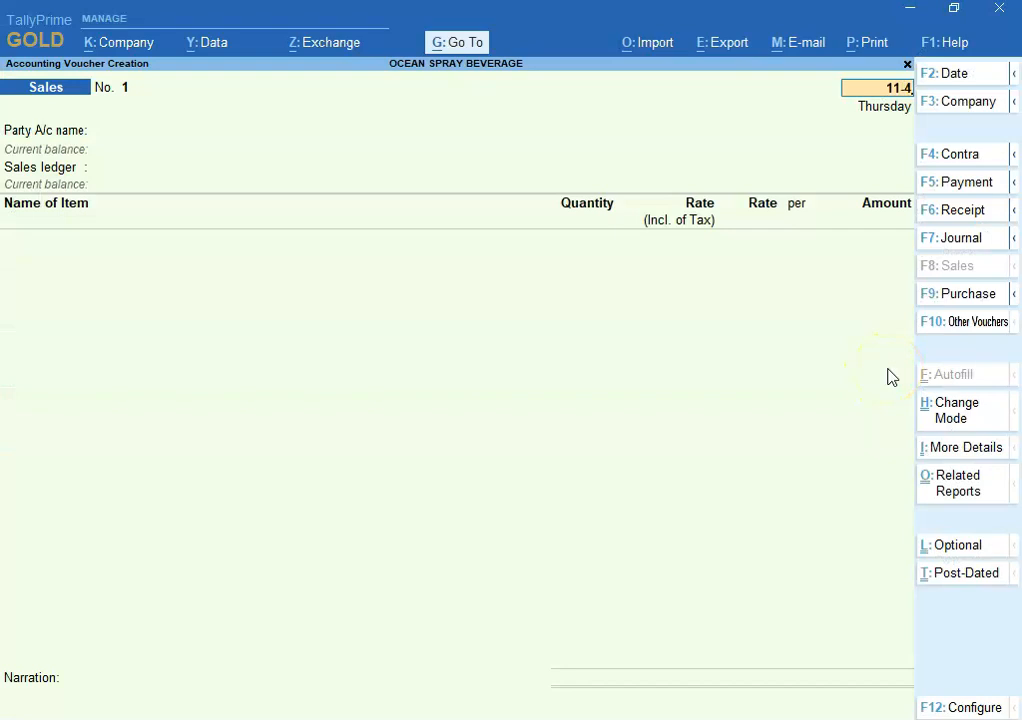
pyautogui.press('Return')
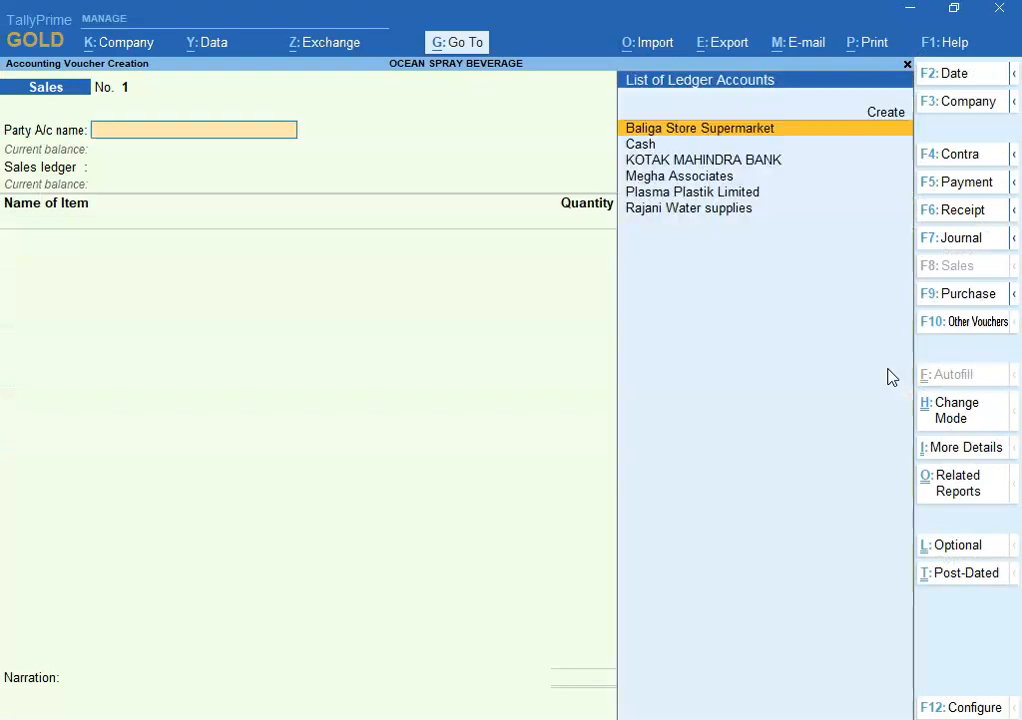
# Step: Compare the customer name in Excel's 11th April sale with the ledgers available for the sales voucher in TallyPrime
pyautogui.hotkey('alt', 'Tab')
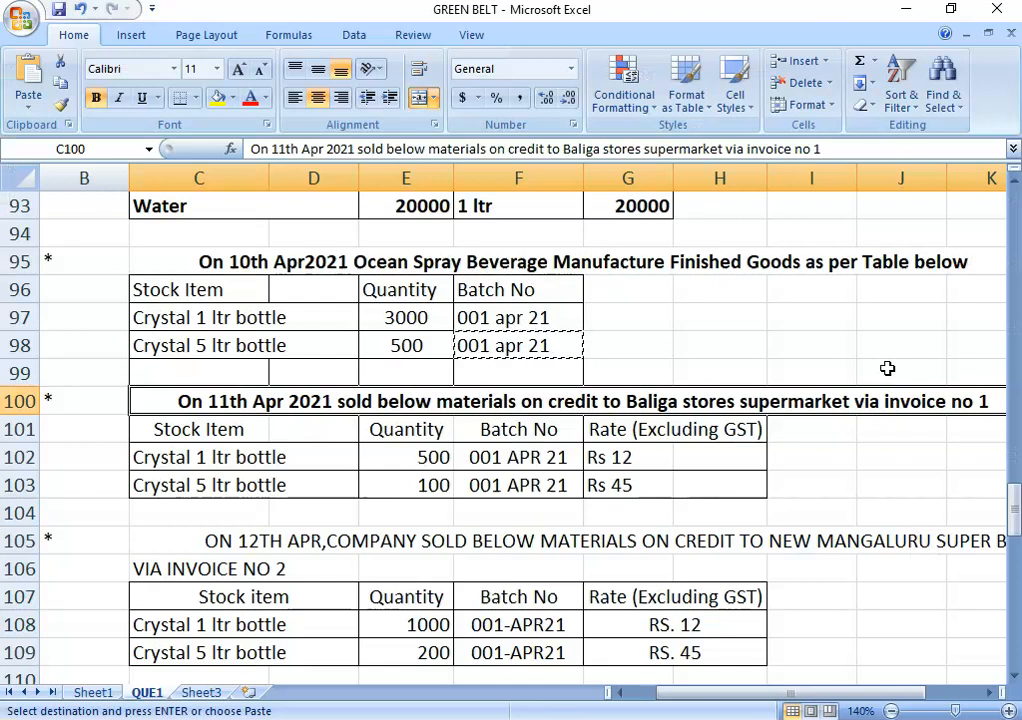
pyautogui.hotkey('alt', 'Tab')
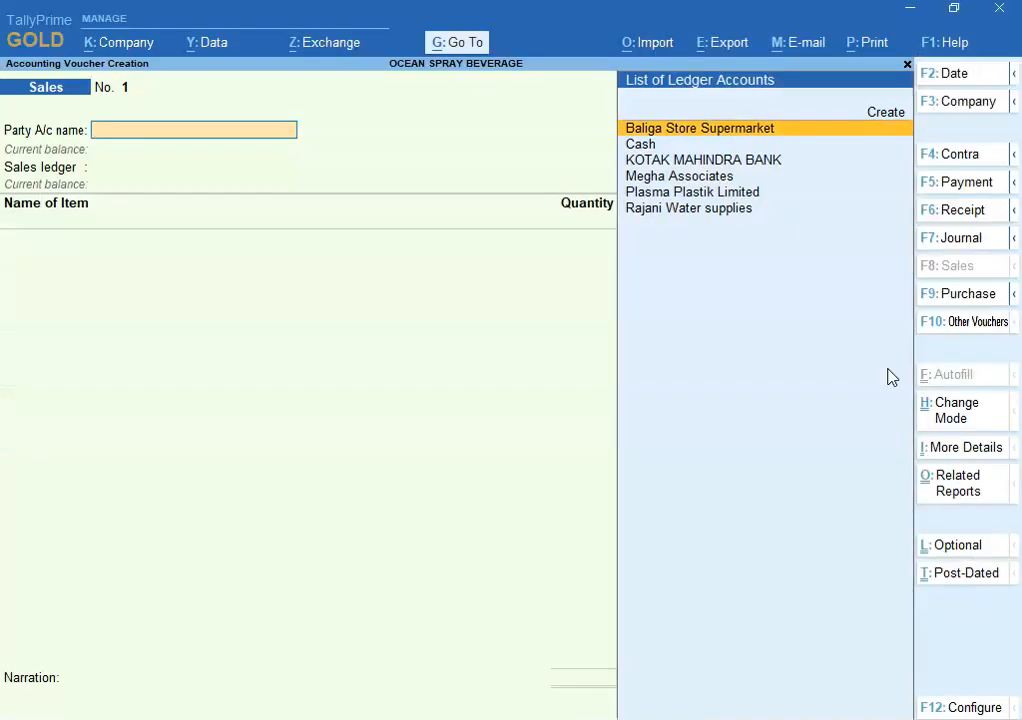
pyautogui.hotkey('alt', 'Tab')
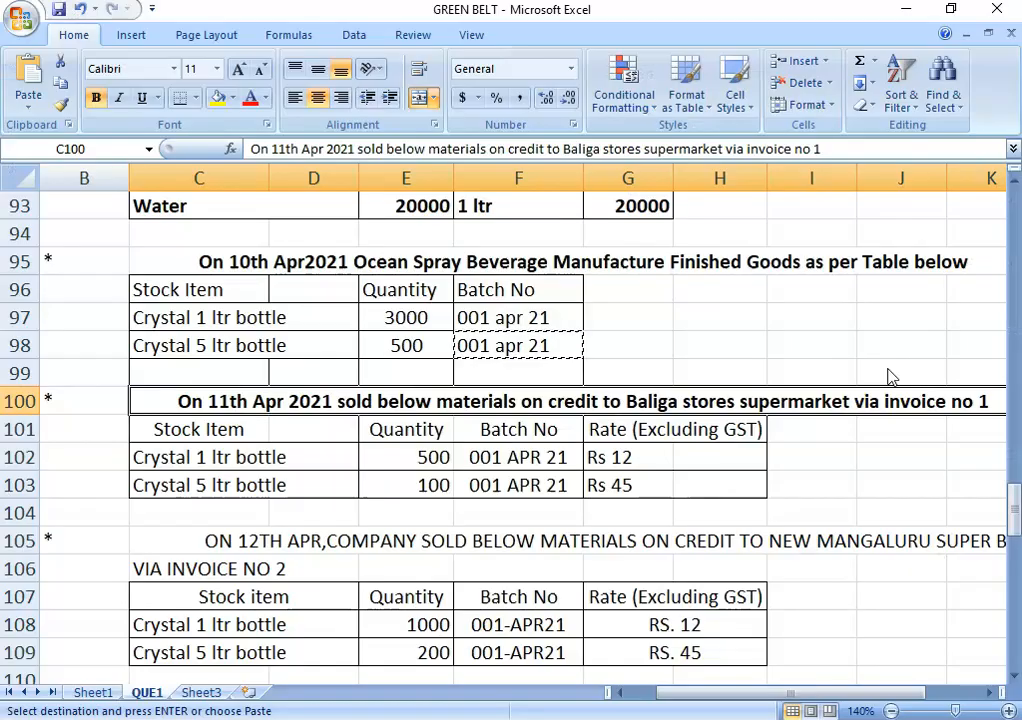
pyautogui.hotkey('alt', 'Tab')
pyautogui.hotkey('alt', 'Tab')
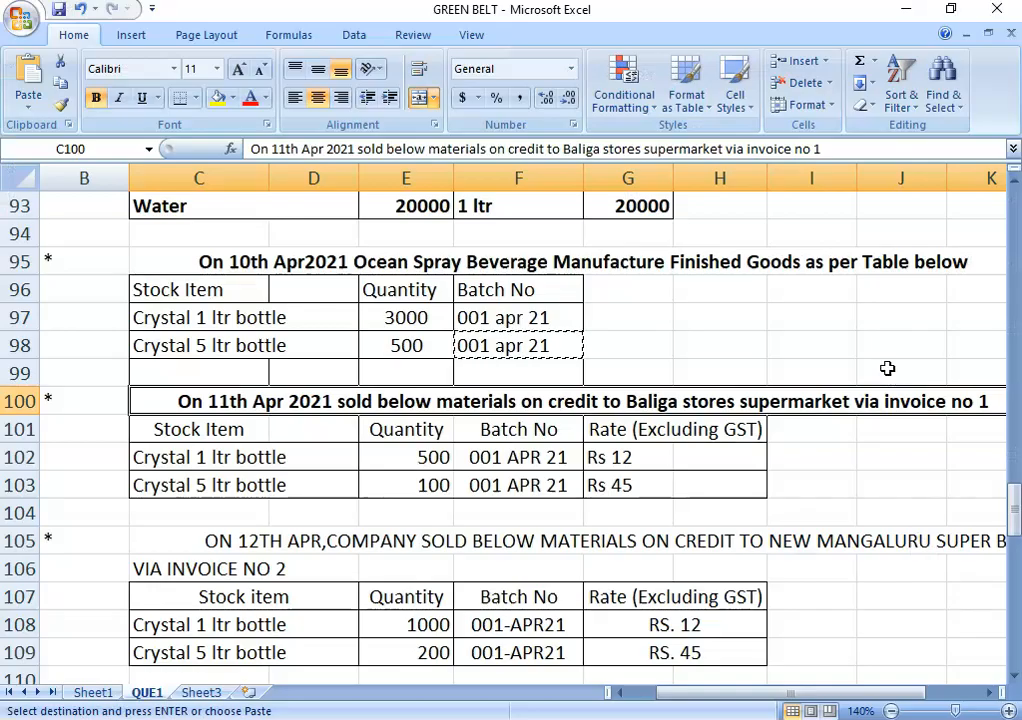
pyautogui.hotkey('alt', 'Tab')
pyautogui.hotkey('alt', 'Tab')
pyautogui.hotkey('alt', 'Tab')
# Step: Start a new party ledger and name it Baliga stores supermarket, copying the name from the 11th April sale in Excel
pyautogui.press('Up')
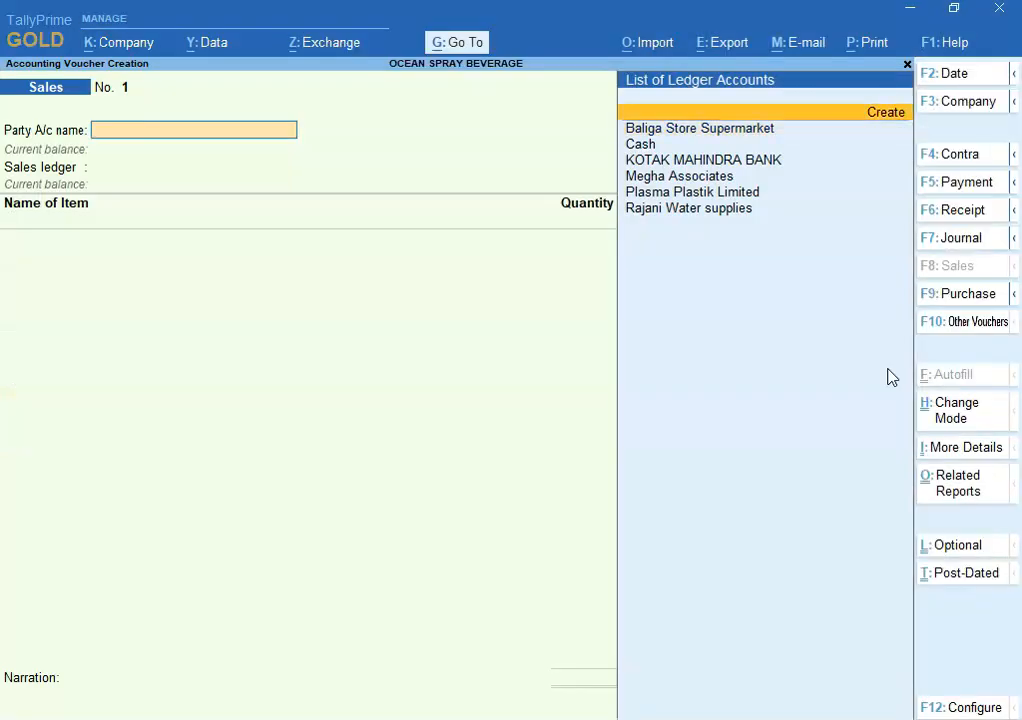
pyautogui.press('Return')
pyautogui.hotkey('alt', 'Tab')
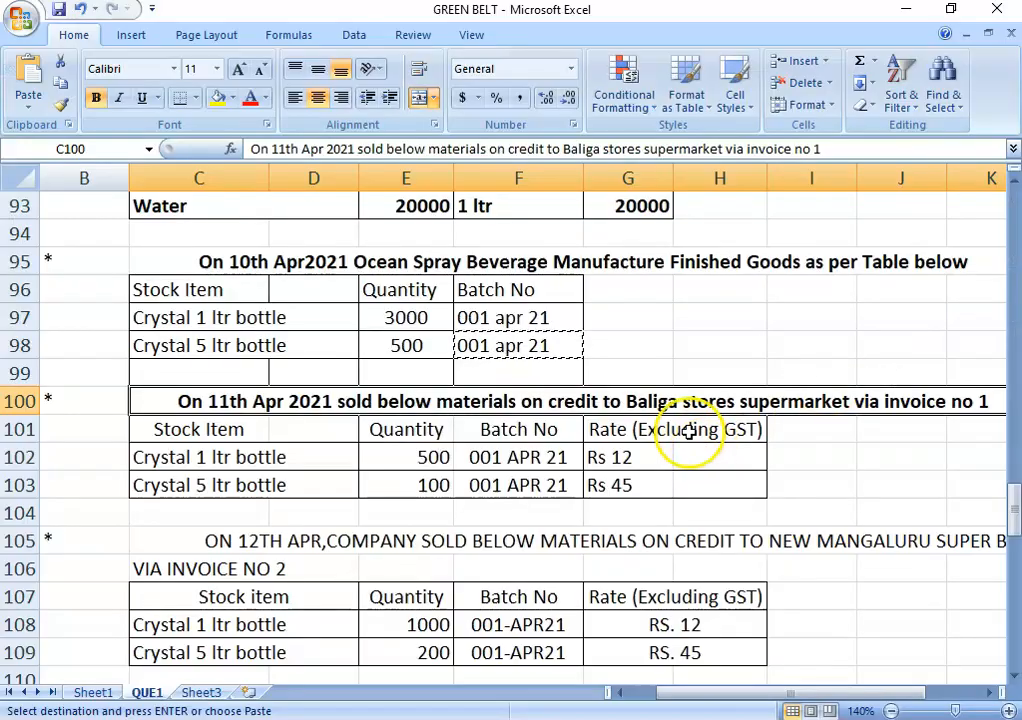
pyautogui.doubleClick(585, 148)
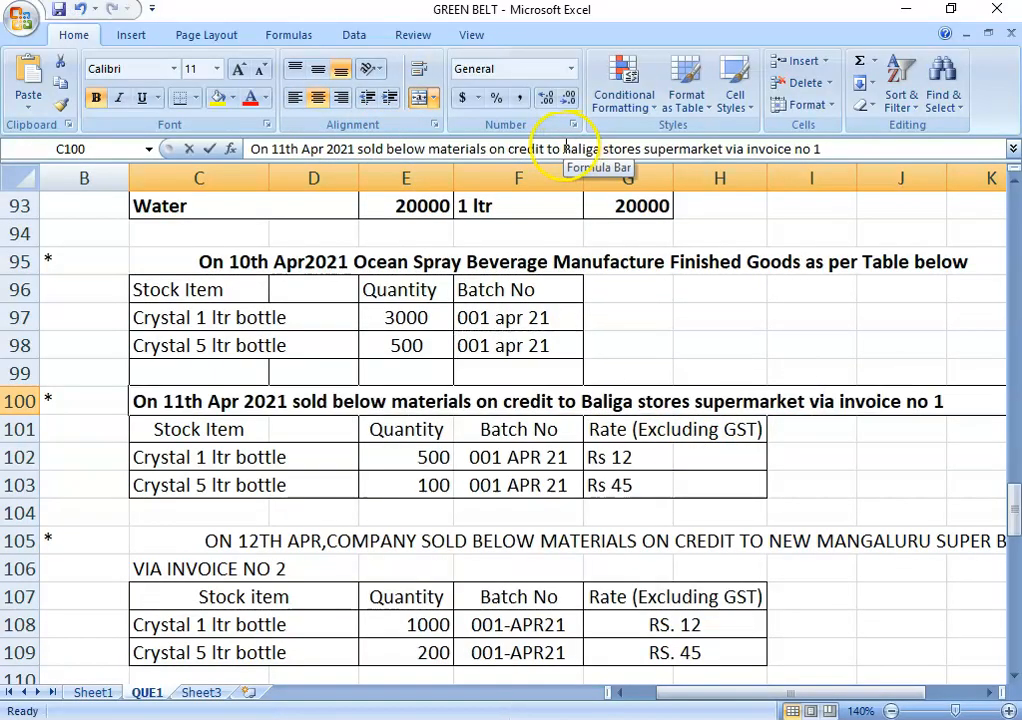
pyautogui.moveTo(607, 138); pyautogui.dragTo(720, 175)
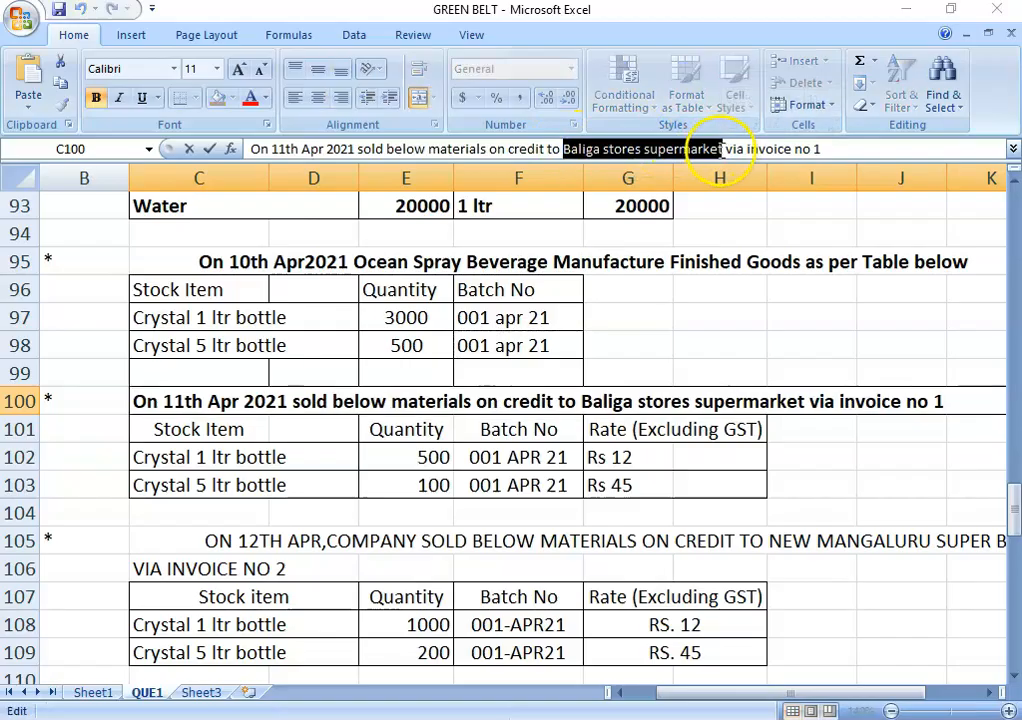
pyautogui.hotkey('alt', 'Tab')
pyautogui.hotkey('ctrl', 'alt', 'v')
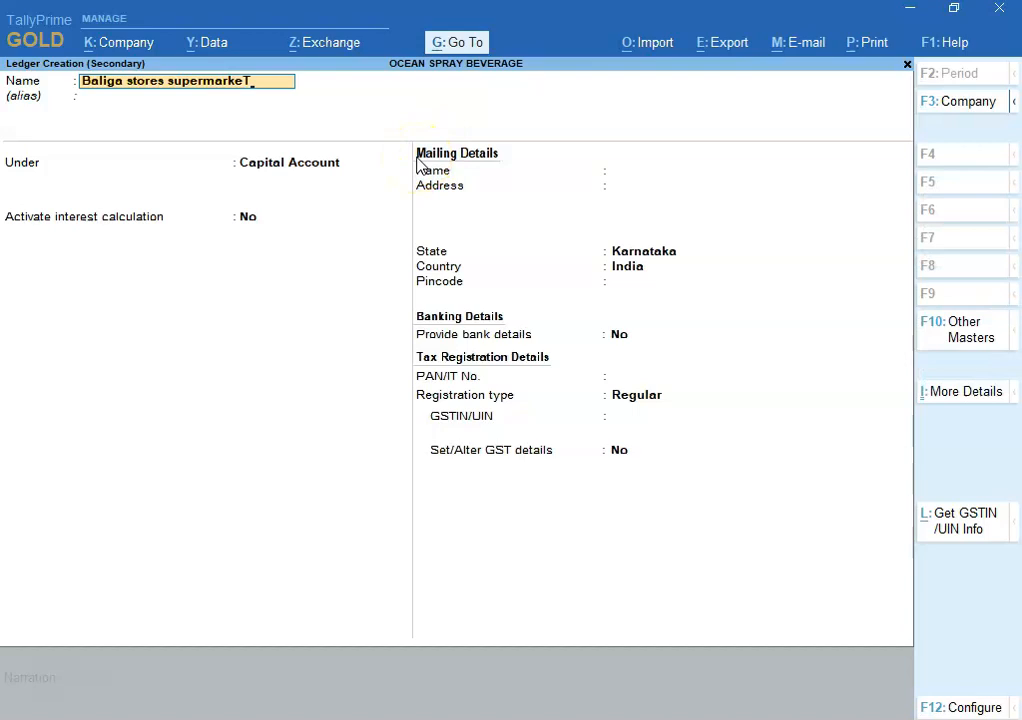
pyautogui.press('Return')
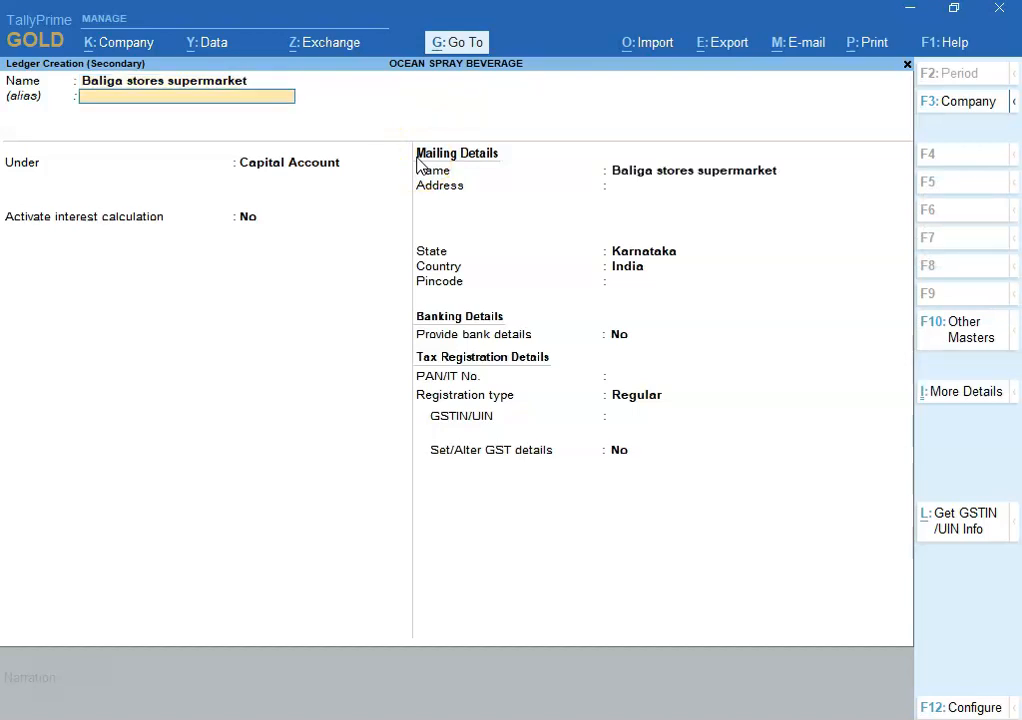
pyautogui.press('Return')
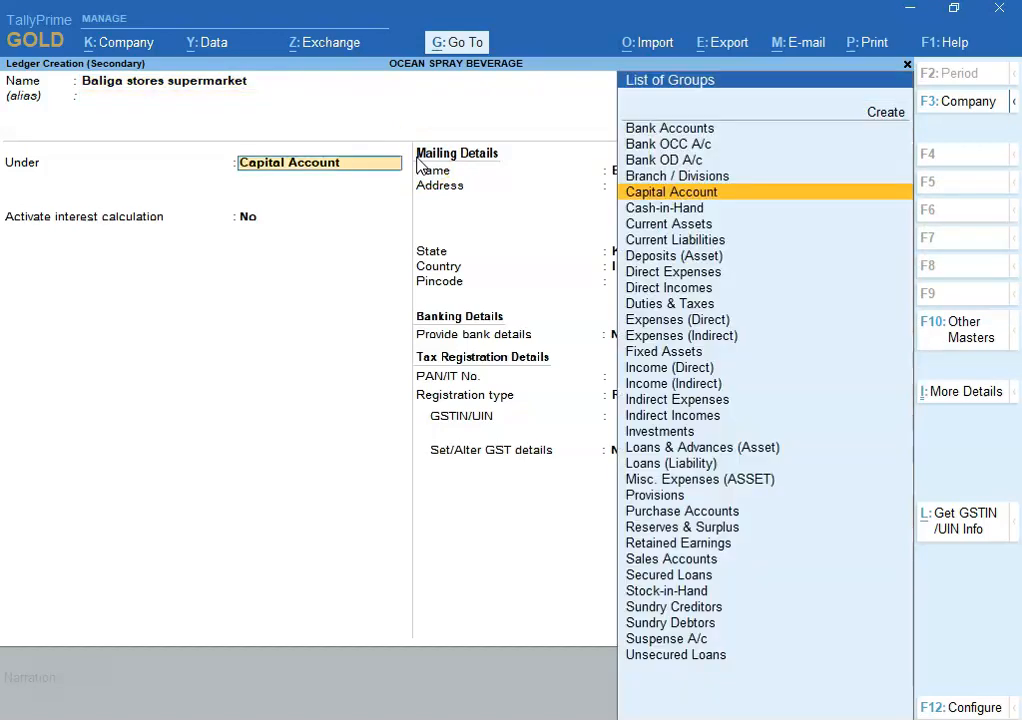
# Step: Place the new ledger under Sundry Debtors, keeping the default bill-by-bill, credit period and interest settings
pyautogui.write('Sun')
pyautogui.press('Down')
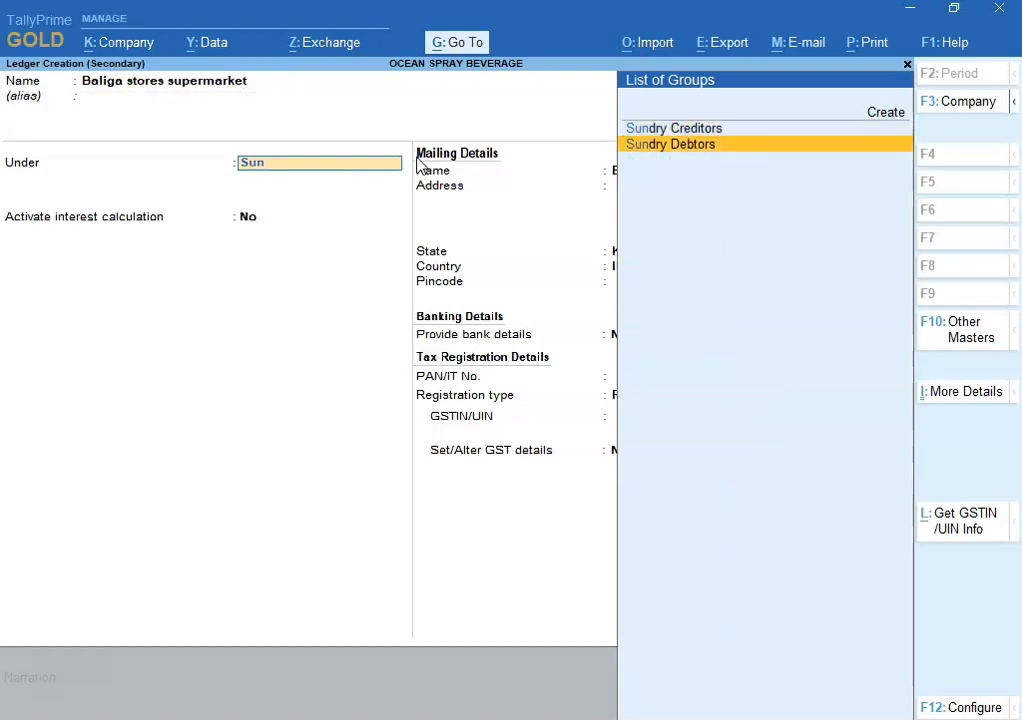
pyautogui.press('Return')
pyautogui.press('Return')
pyautogui.press('Return')
pyautogui.press('Return')
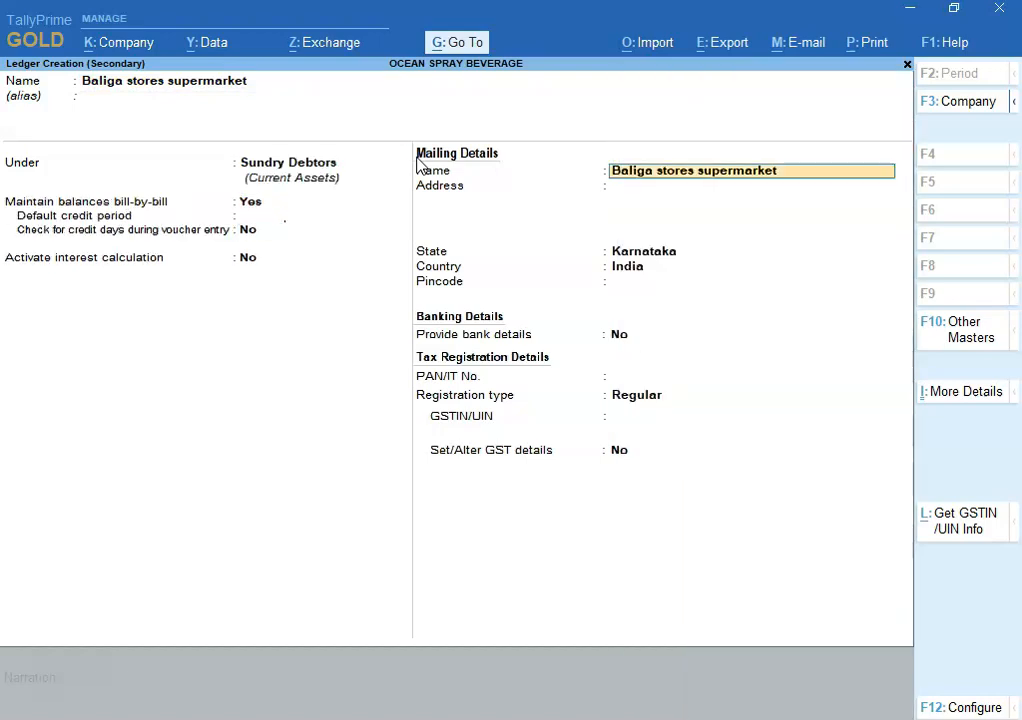
# Step: Keep the default mailing and bank details, set the registration type to Unregistered and save the ledger
pyautogui.press('Return')
pyautogui.press('Return')
pyautogui.press('Return')
pyautogui.press('Return')
pyautogui.press('Return')
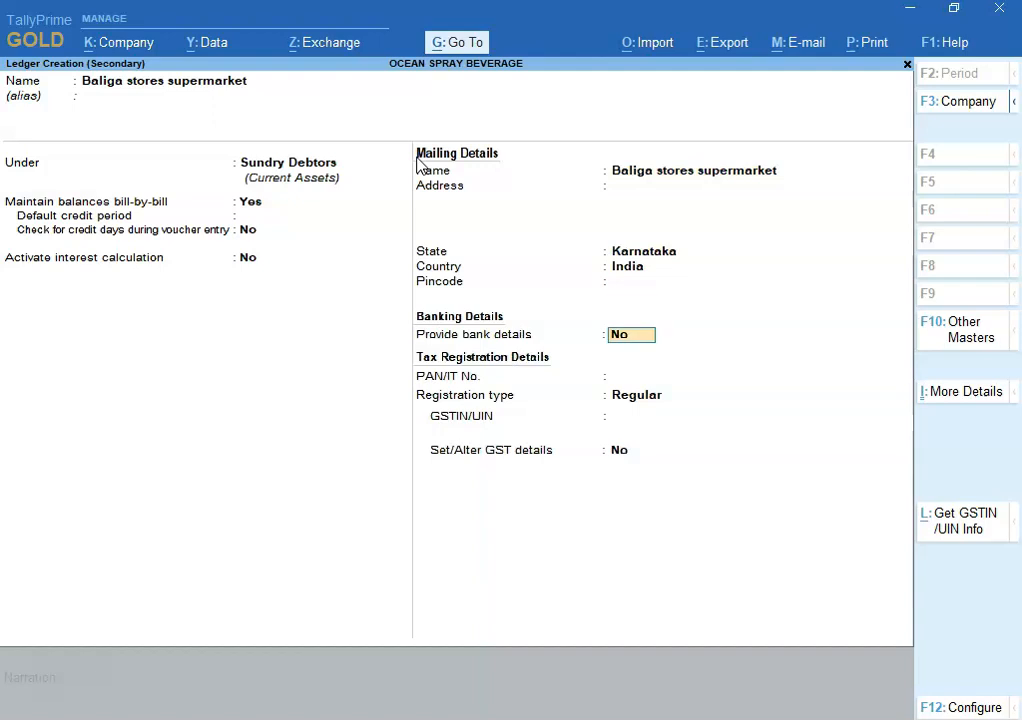
pyautogui.press('Return')
pyautogui.press('Down')
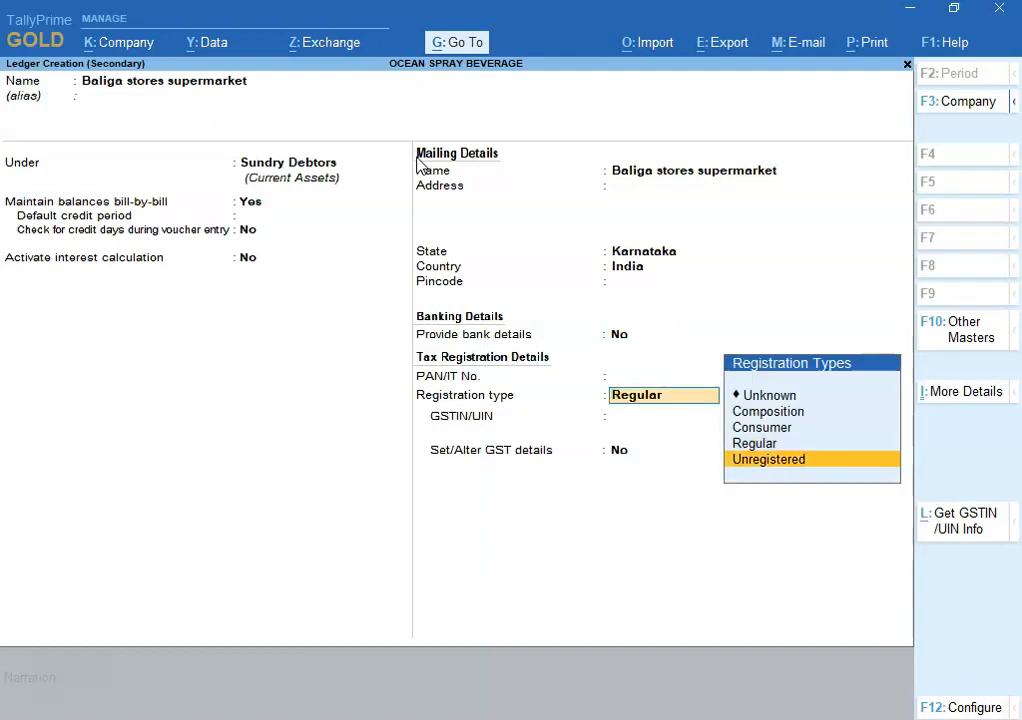
pyautogui.press('Return')
pyautogui.press('Return')
pyautogui.press('Return')
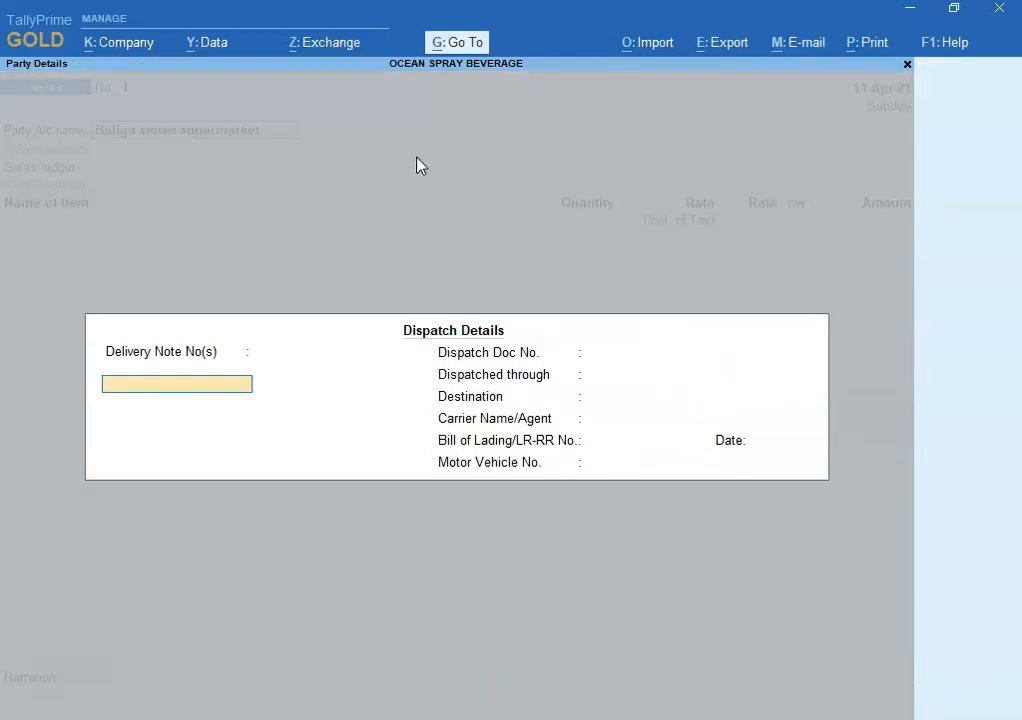
# Step: Leave the party details of the new ledger and change the voucher's party to the existing Baliga Store Supermarket
pyautogui.hotkey('ctrl', 'a')
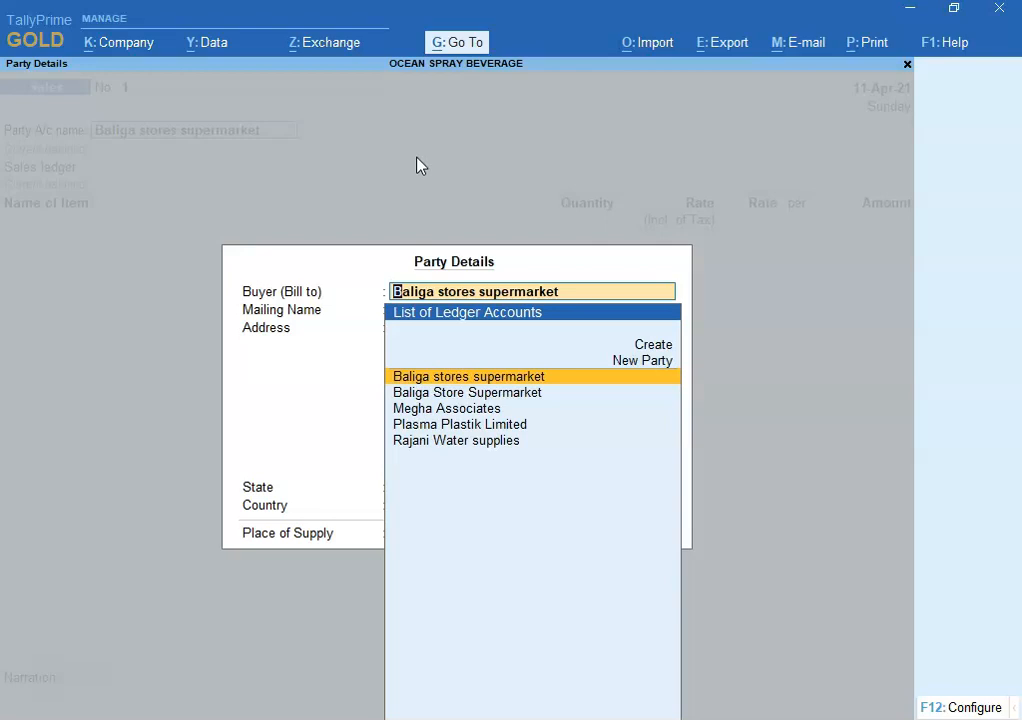
pyautogui.press('Escape')
pyautogui.press('Escape')
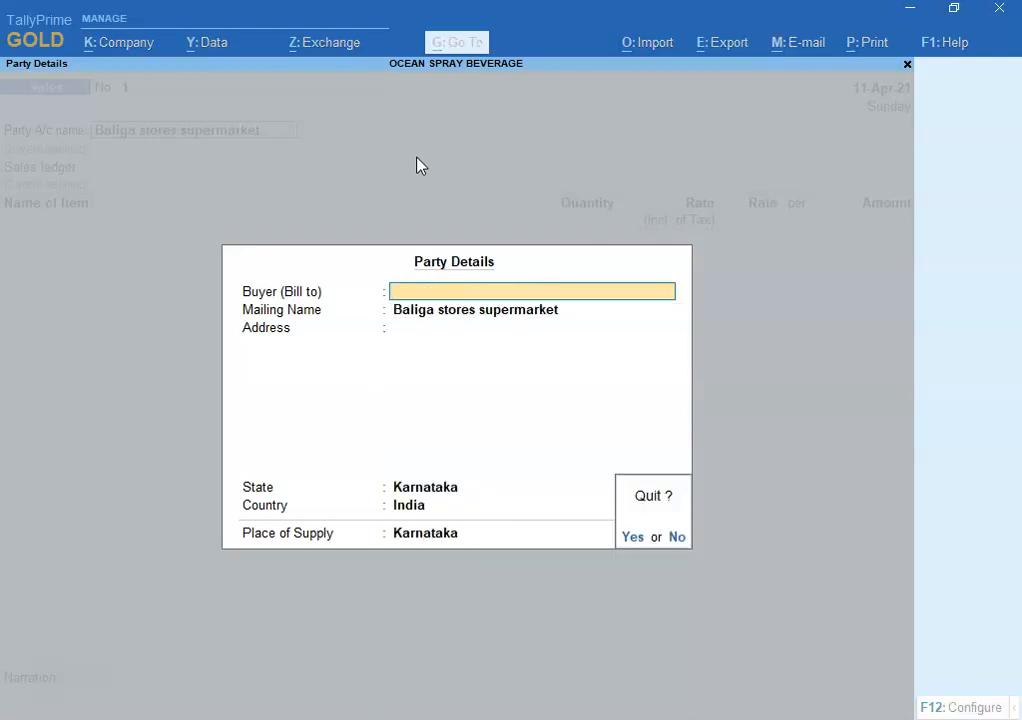
pyautogui.press('y')
pyautogui.press('Down')
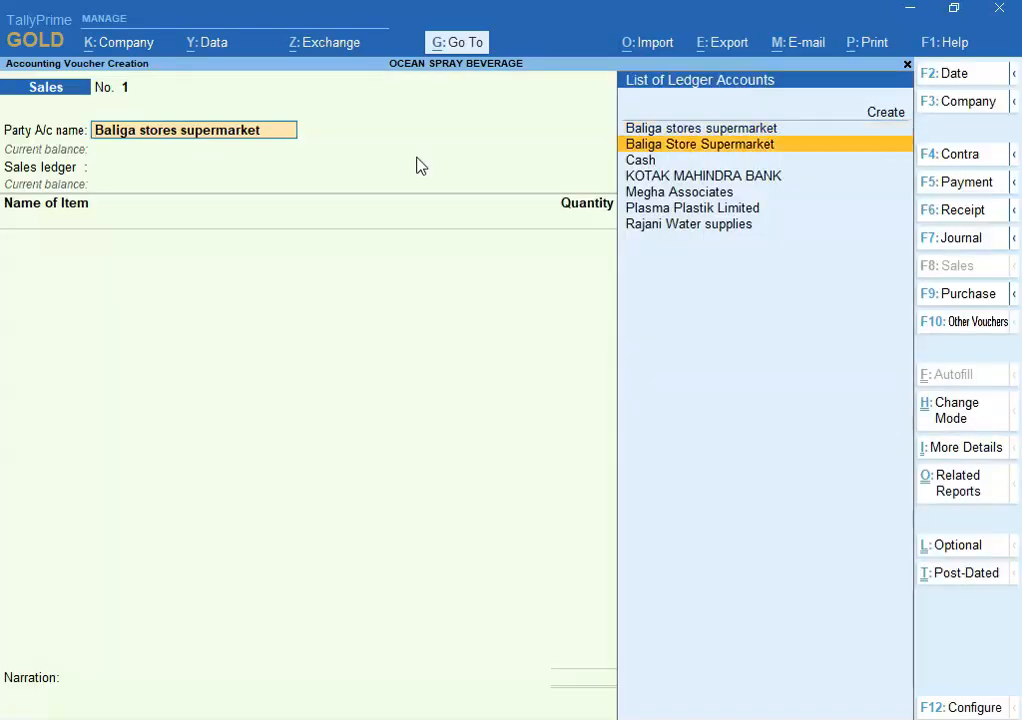
pyautogui.press('Return')
# Step: Accept the blank dispatch details and the default party details, and choose SALES A/C as the sales ledger
pyautogui.press('Return')
pyautogui.press('Return')
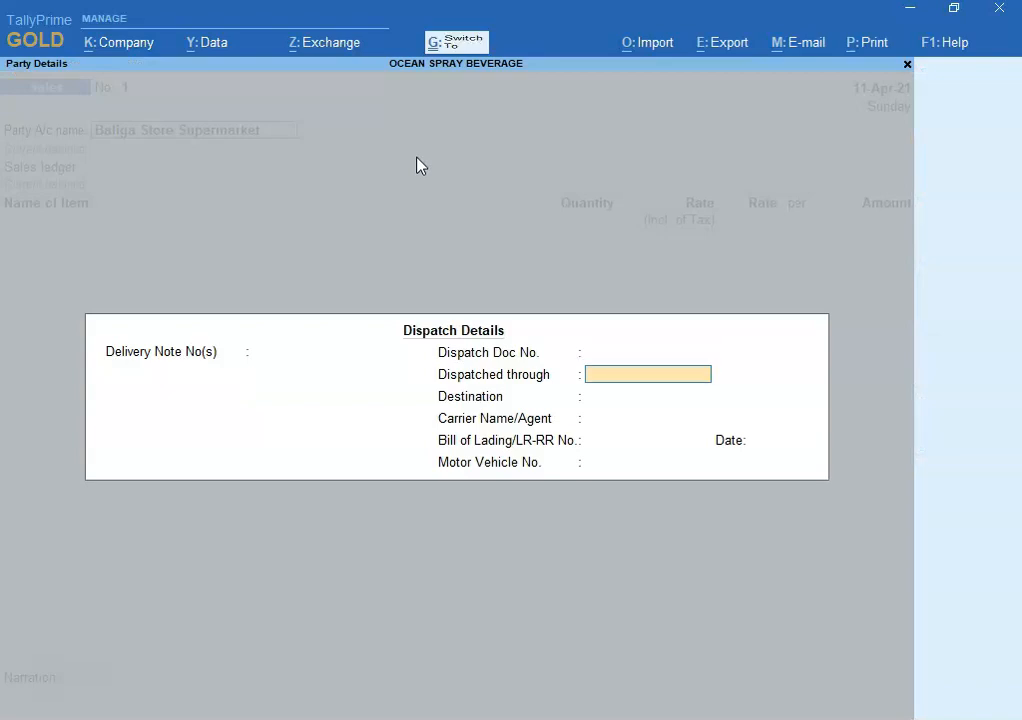
pyautogui.hotkey('ctrl', 'a')
pyautogui.press('Return')
pyautogui.press('Return')
pyautogui.press('Return')
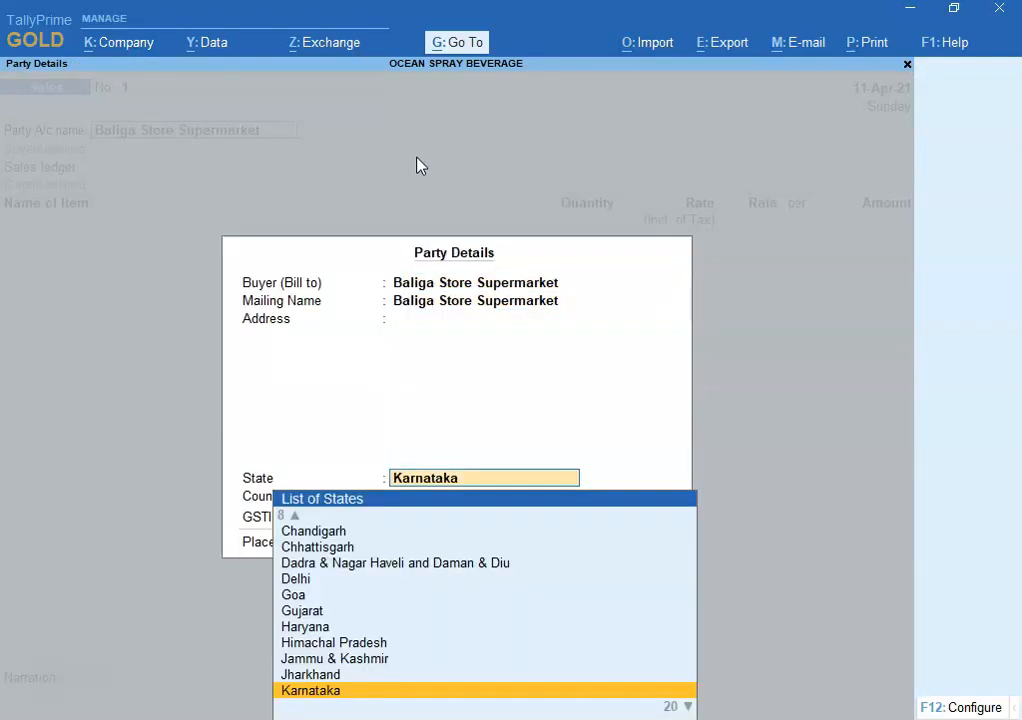
pyautogui.press('Return')
pyautogui.press('Return')
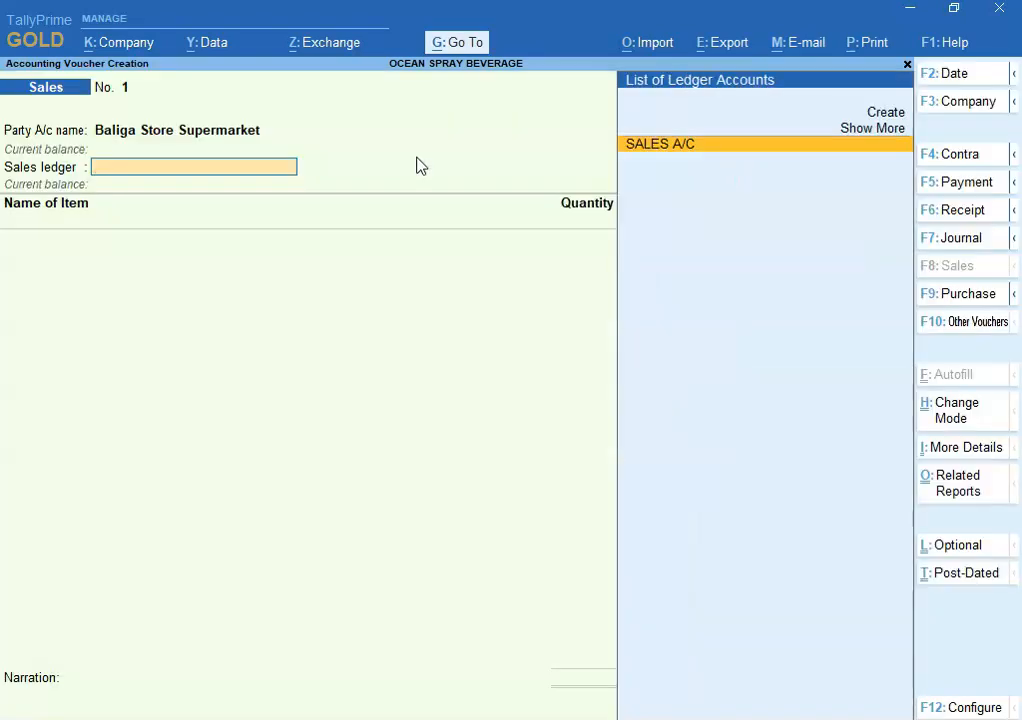
pyautogui.press('Return')
# Step: Check the first sold item in Excel and add CRYSTAL -1 LTR BOTTLE from batch 001 apr 21 to the voucher
pyautogui.hotkey('alt', 'Tab')
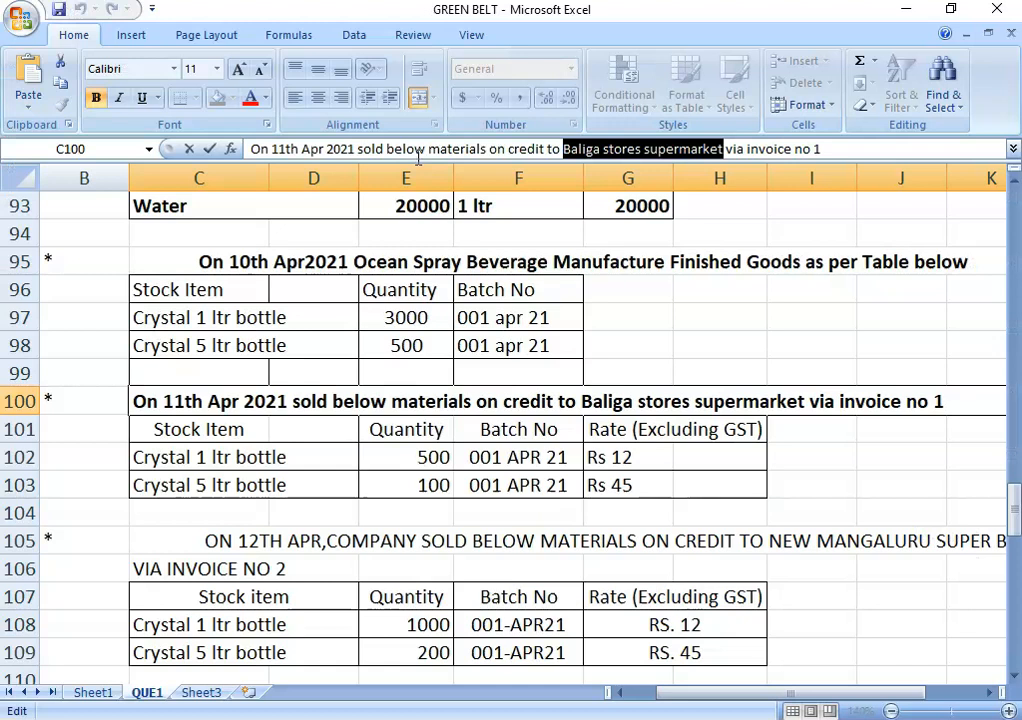
pyautogui.click(312, 463)
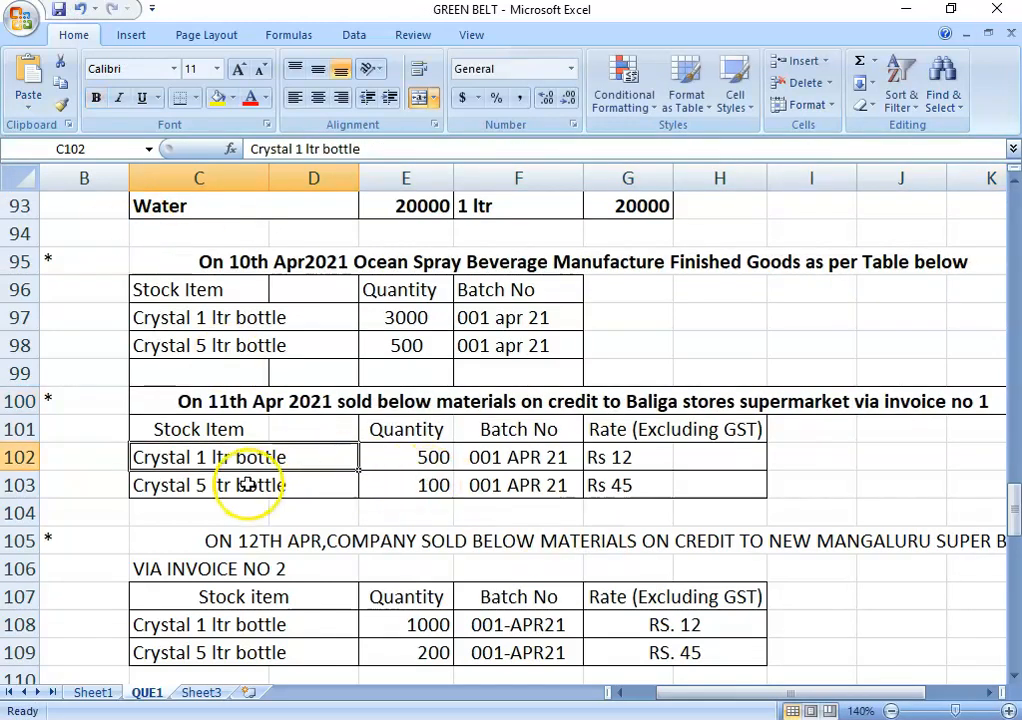
pyautogui.hotkey('alt', 'Tab')
pyautogui.write('C')
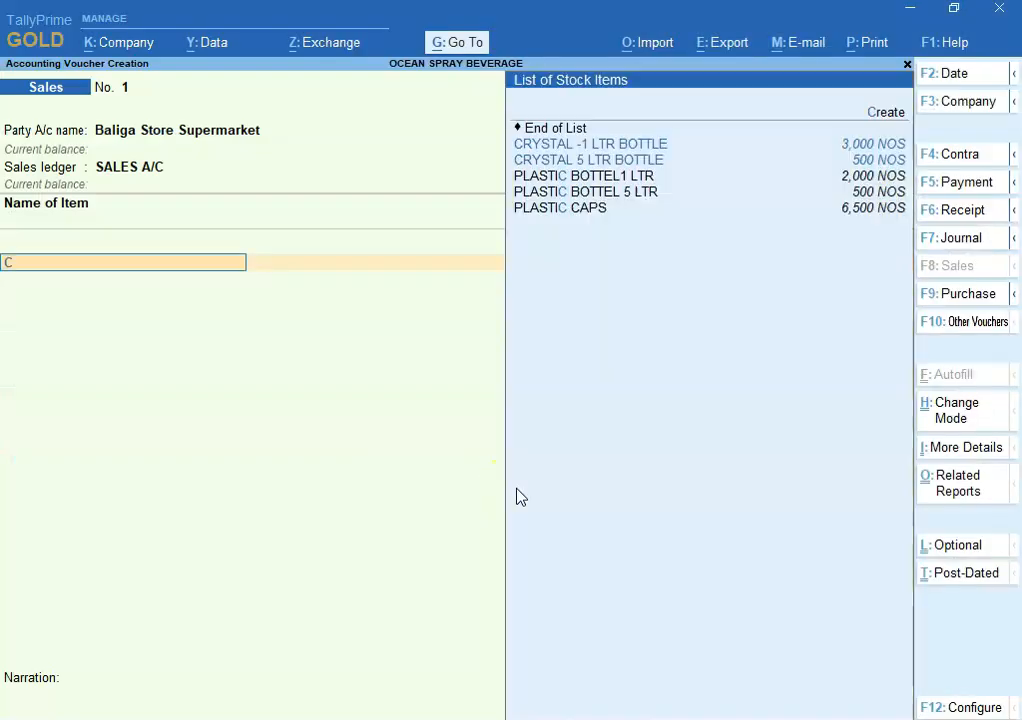
pyautogui.press('Return')
pyautogui.press('Return')
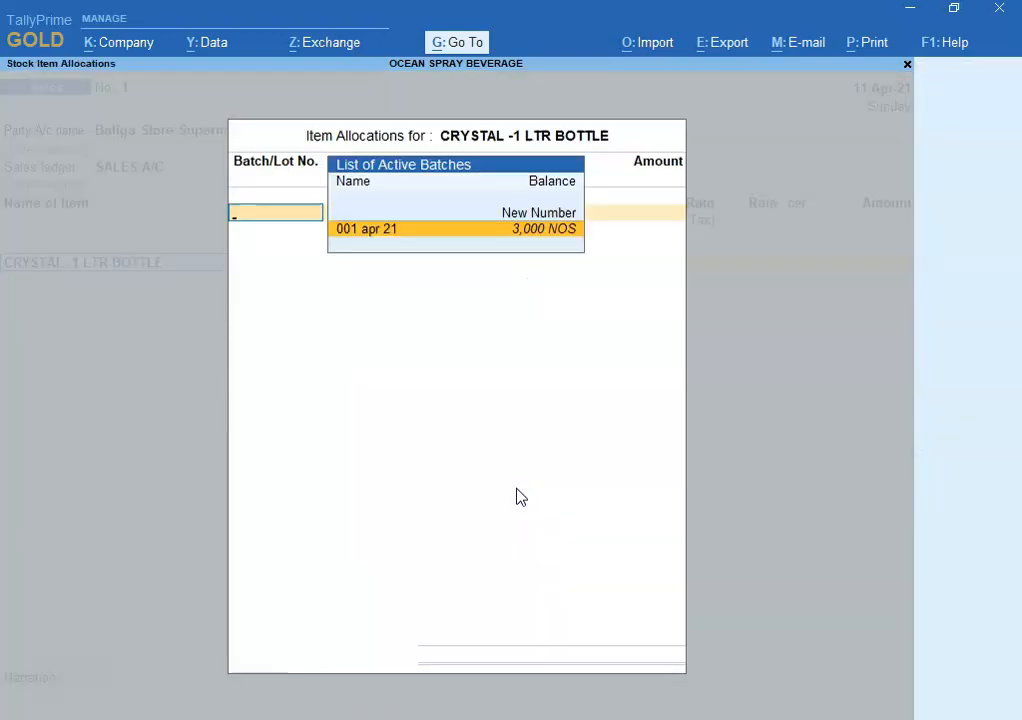
pyautogui.press('Return')
# Step: Set the 1 ltr bottle's quantity to 500 and its tax-exclusive rate to 12 as listed in Excel, and accept the allocation
pyautogui.hotkey('alt', 'Tab')
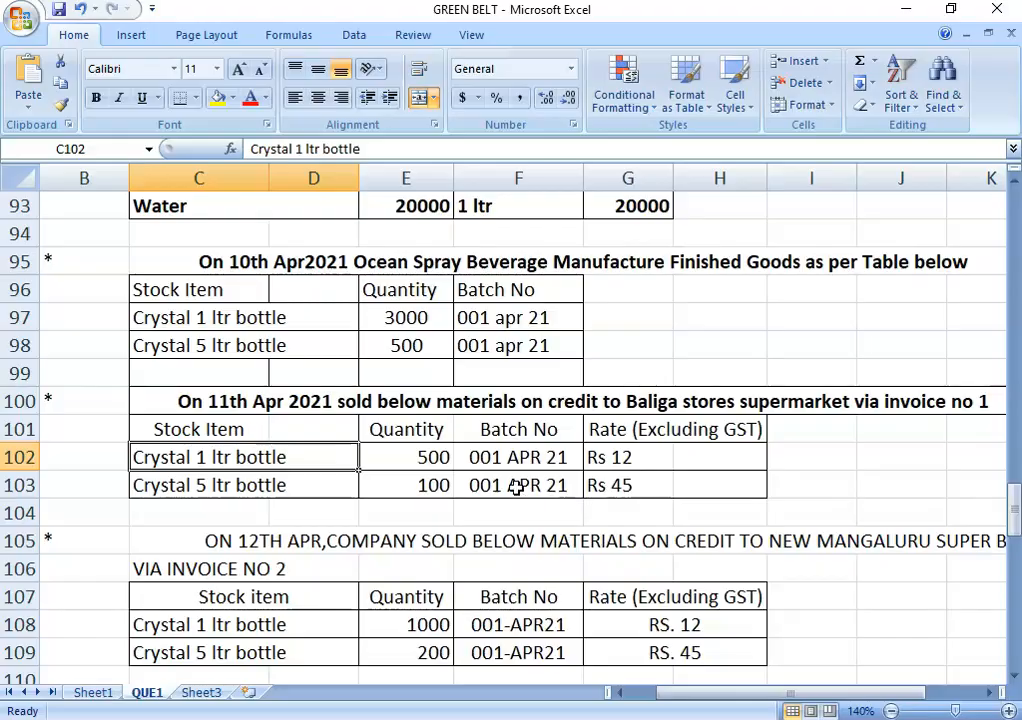
pyautogui.hotkey('alt', 'Tab')
pyautogui.write('500')
pyautogui.press('Return')
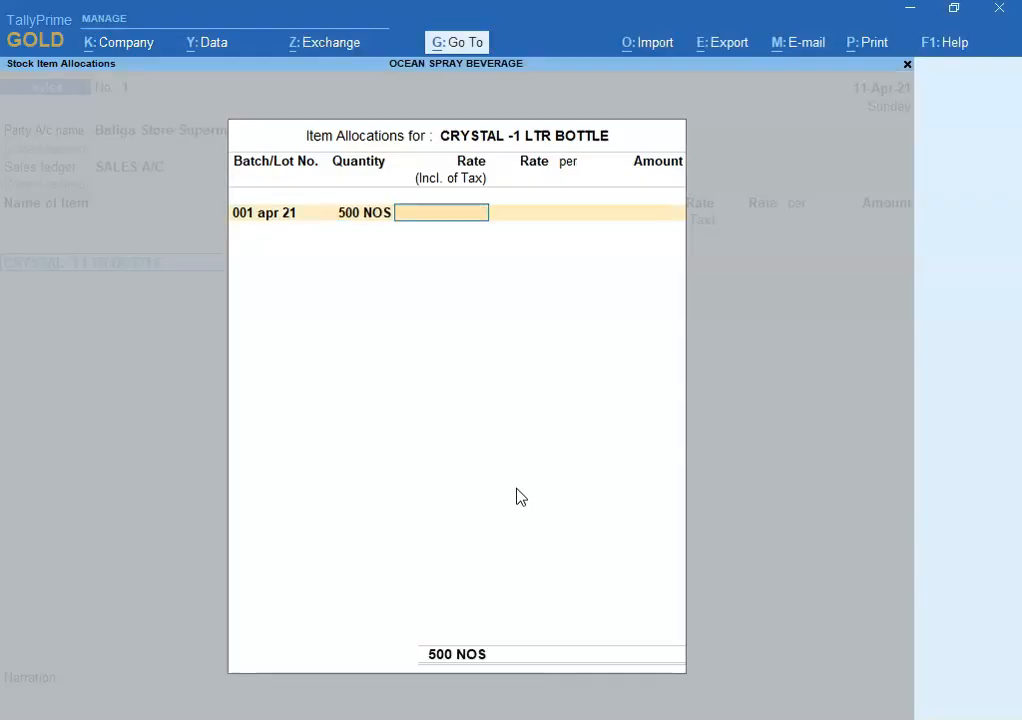
pyautogui.hotkey('alt', 'Tab')
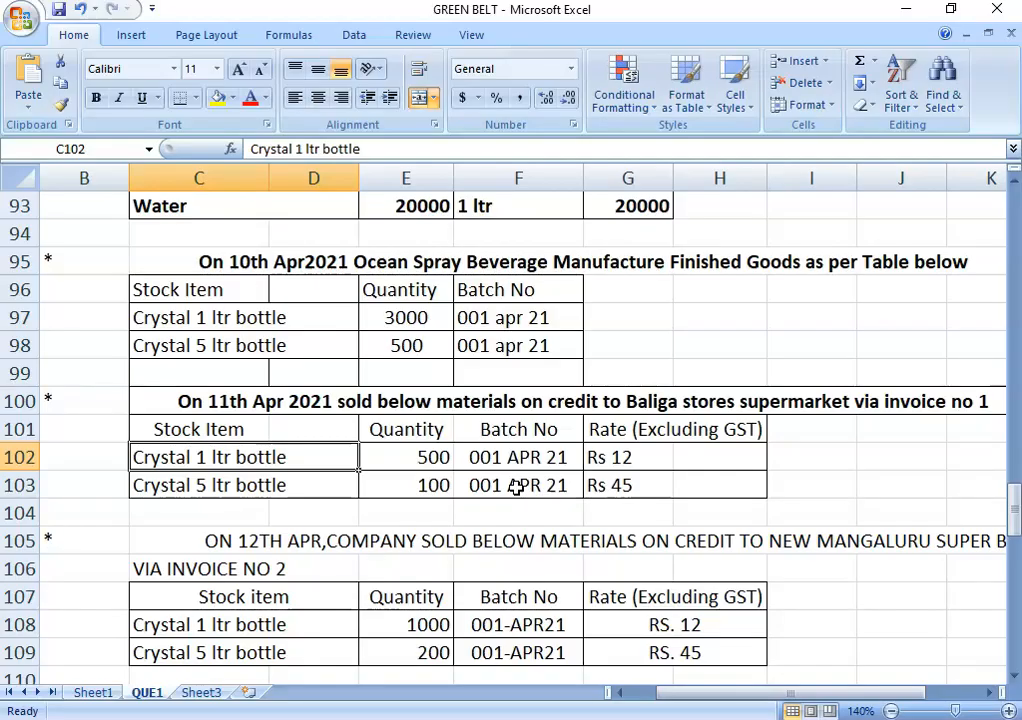
pyautogui.hotkey('alt', 'Tab')
pyautogui.press('Return')
pyautogui.press('Return')
pyautogui.press('Return')
pyautogui.press('Return')
pyautogui.press('Return')
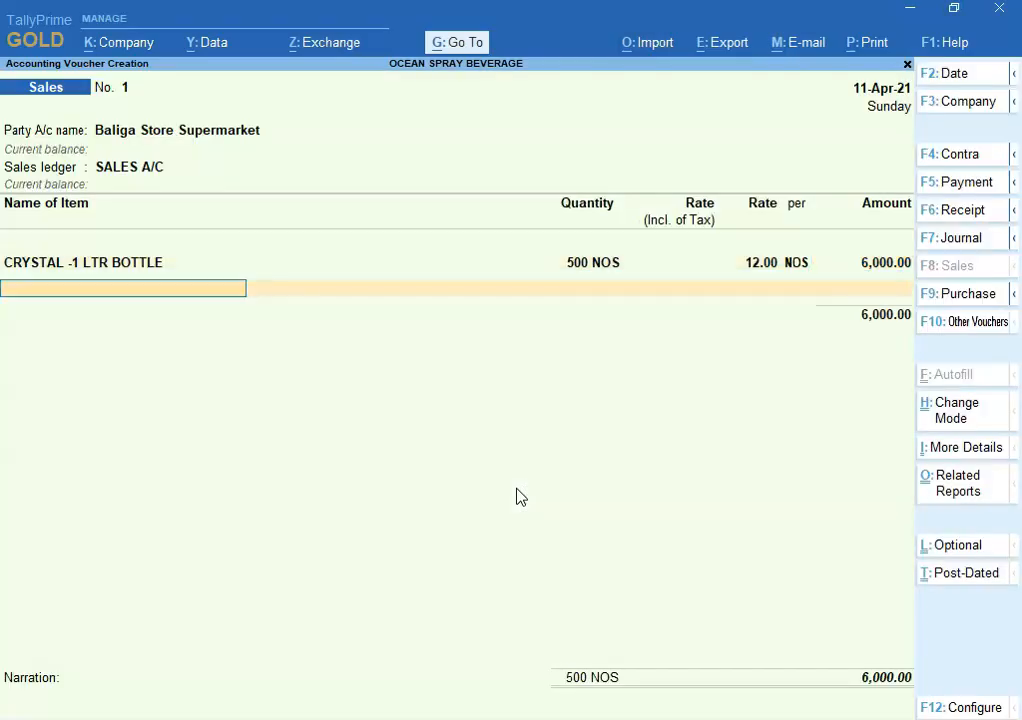
# Step: Add CRYSTAL 5 LTR BOTTLE from batch 001 apr 21 as the second item, leaving its description blank
pyautogui.write('C')
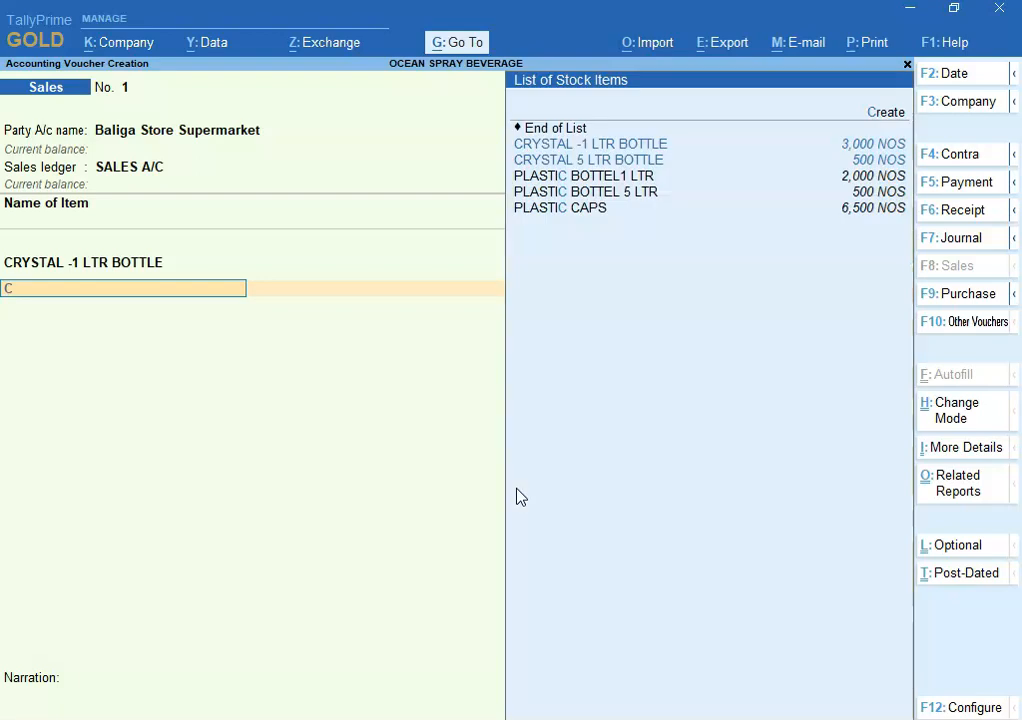
pyautogui.press('Down')
pyautogui.press('Down')
pyautogui.press('Return')
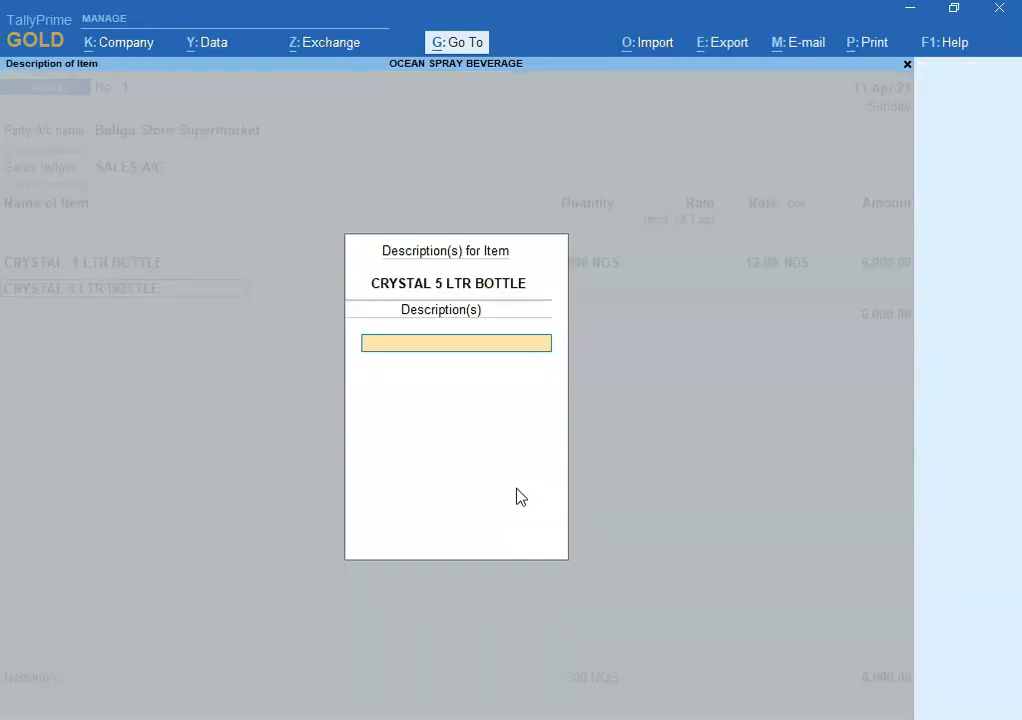
pyautogui.press('Return')
pyautogui.press('Return')
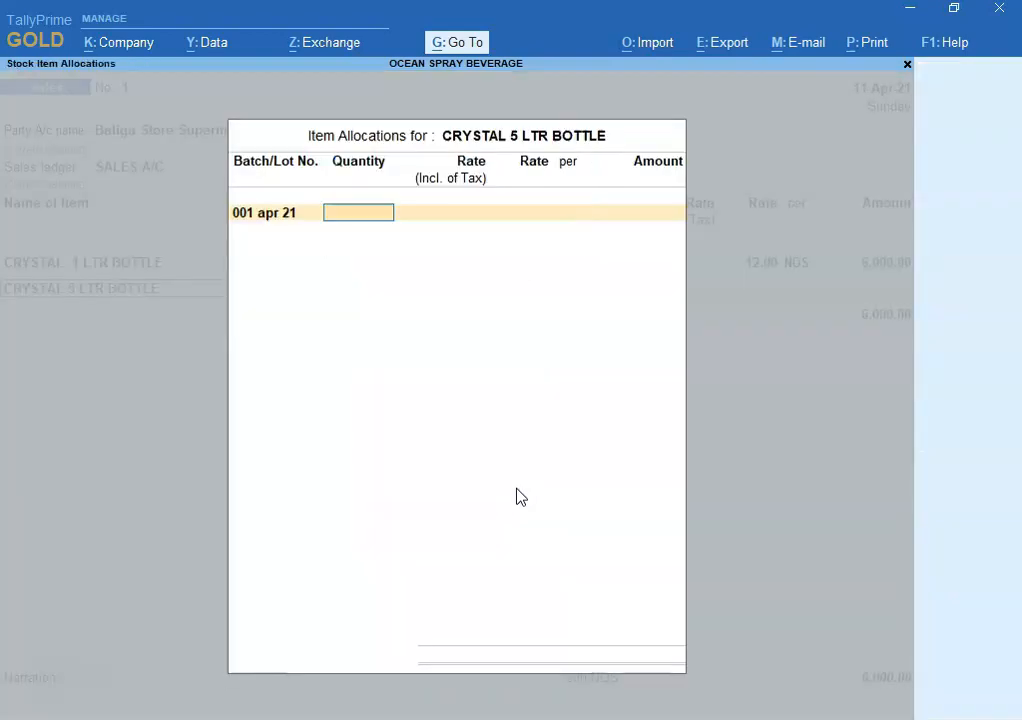
# Step: Set the 5 ltr bottle's quantity to 100 and its tax-exclusive rate to 45 as listed in Excel, and accept the allocation
pyautogui.hotkey('alt', 'Tab')
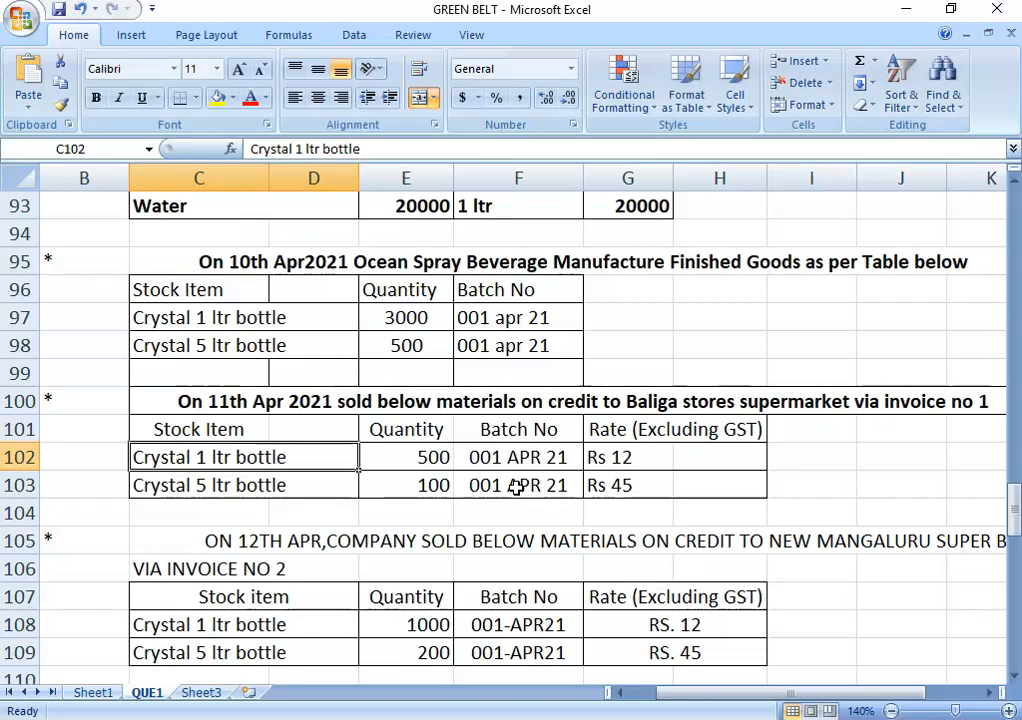
pyautogui.hotkey('alt', 'Tab')
pyautogui.write('100')
pyautogui.press('Return')
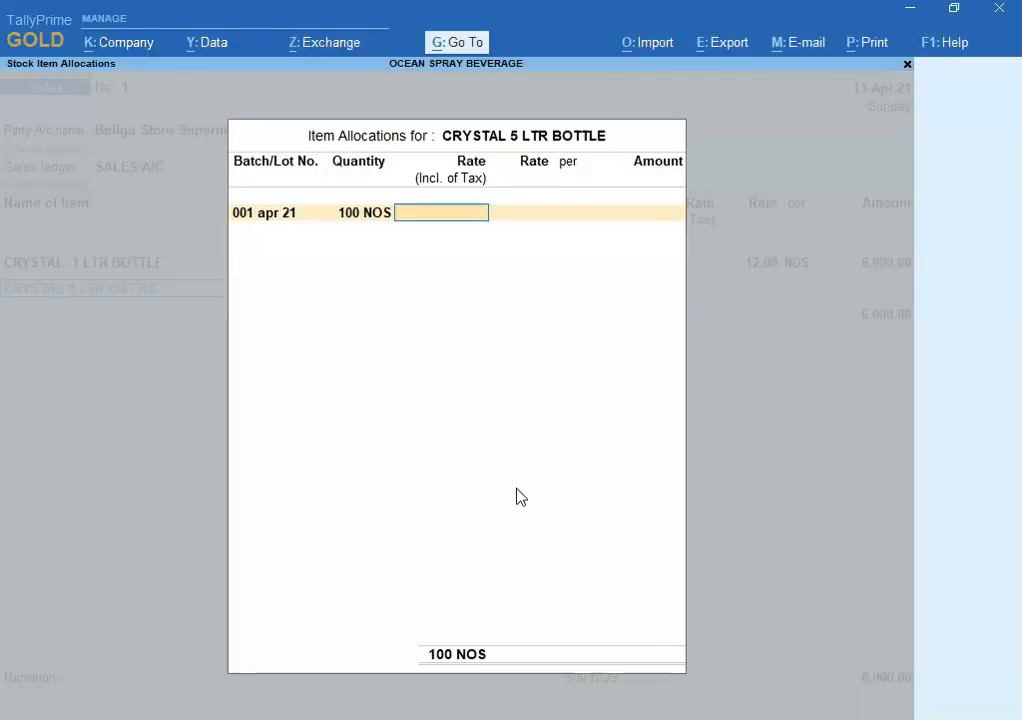
pyautogui.hotkey('alt', 'Tab')
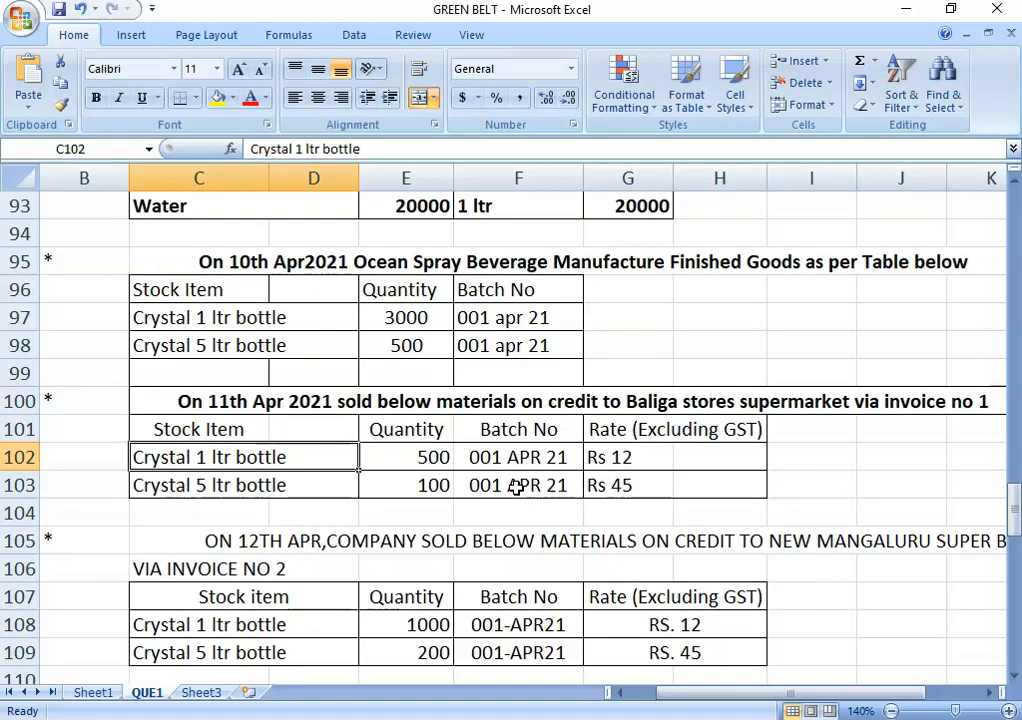
pyautogui.hotkey('alt', 'Tab')
pyautogui.write('45')
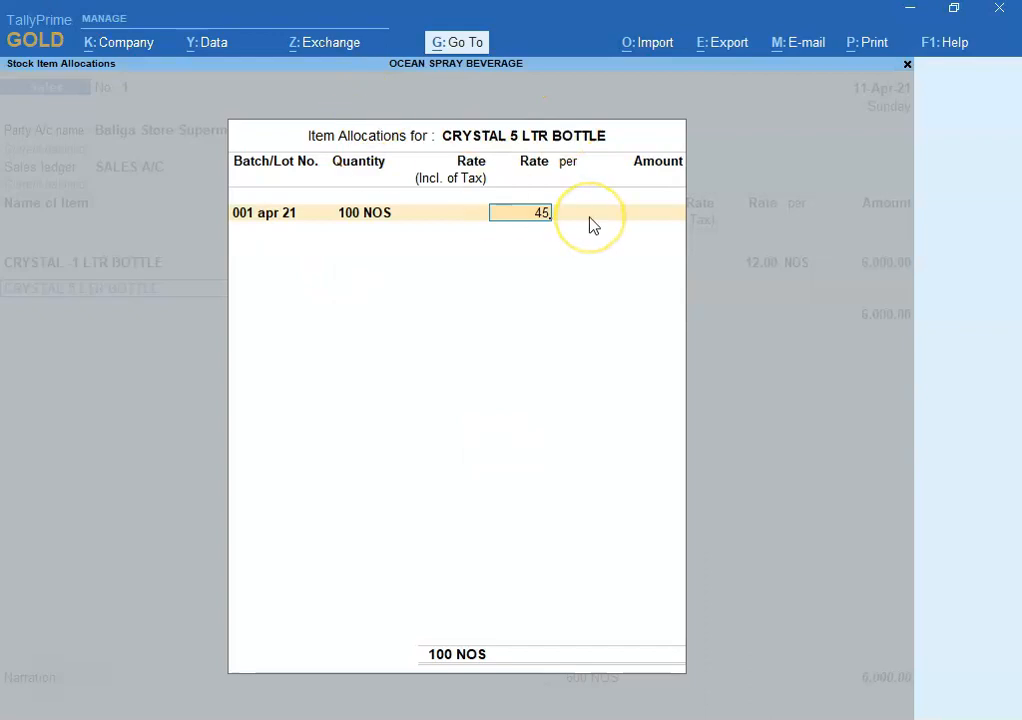
pyautogui.press('Return')
pyautogui.press('Return')
pyautogui.press('Return')
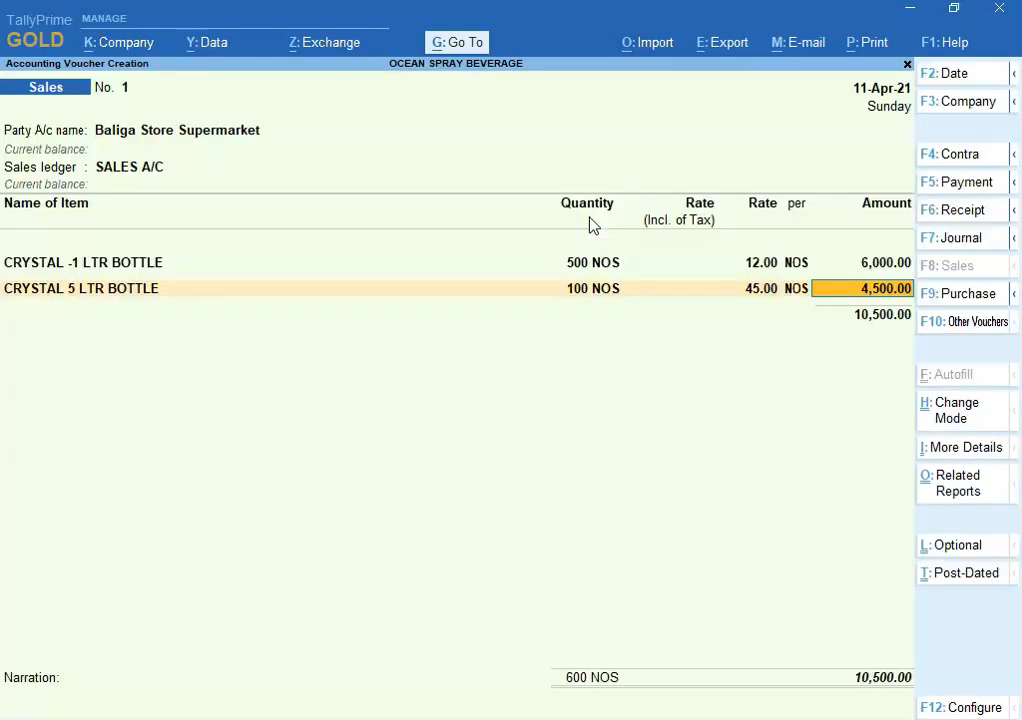
# Step: Check the tax-inclusive rate option for stock items in the voucher configuration and close it without changes
pyautogui.click(970, 708)
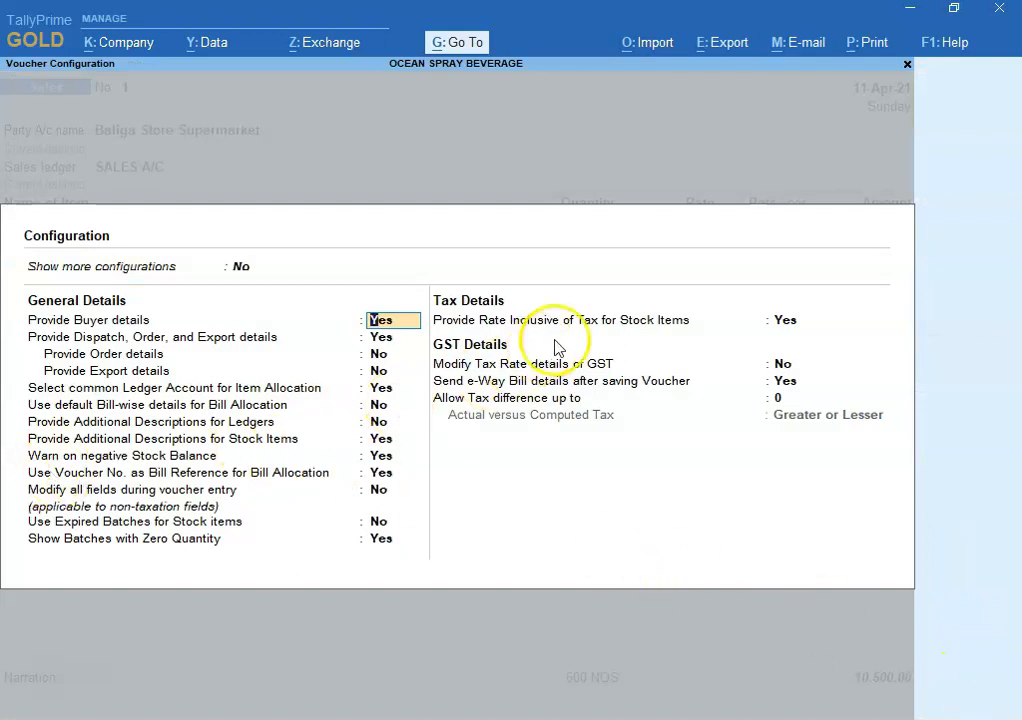
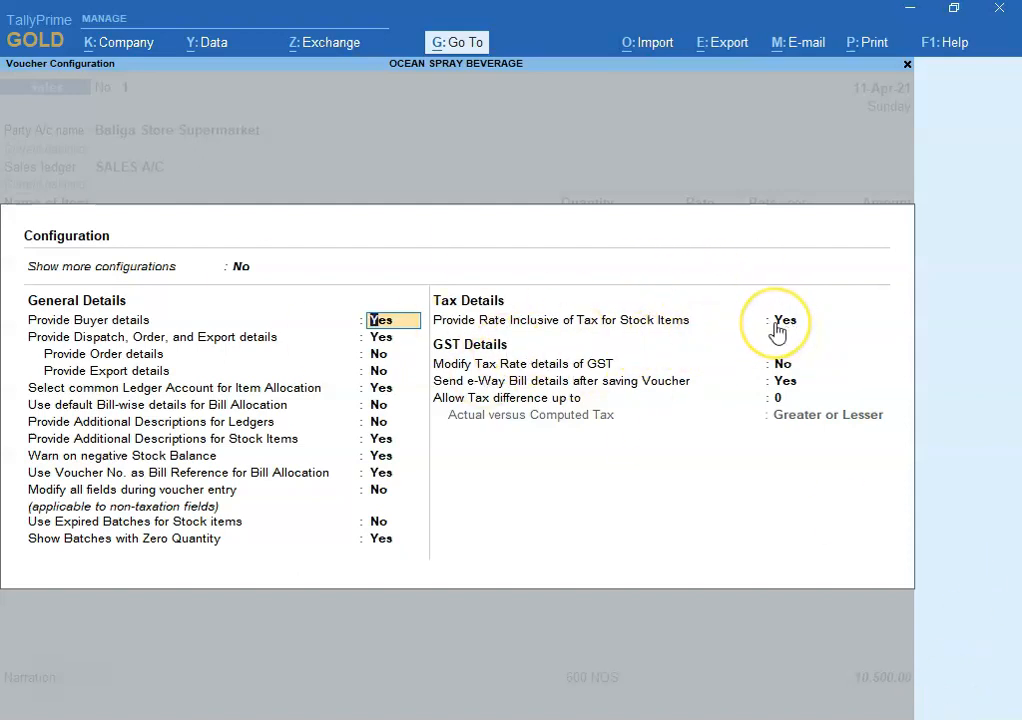
pyautogui.press('Escape')
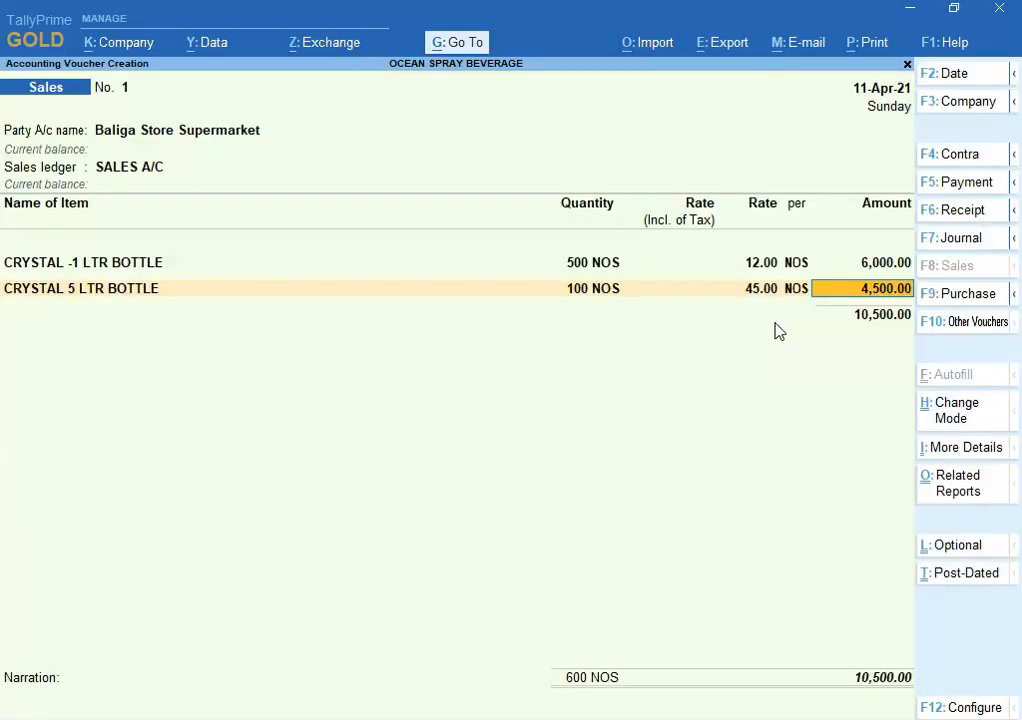
# Step: Accept the 5 ltr bottle line, recheck the sale in Excel, and add Output CGST with its calculated amount to the voucher
pyautogui.press('Return')
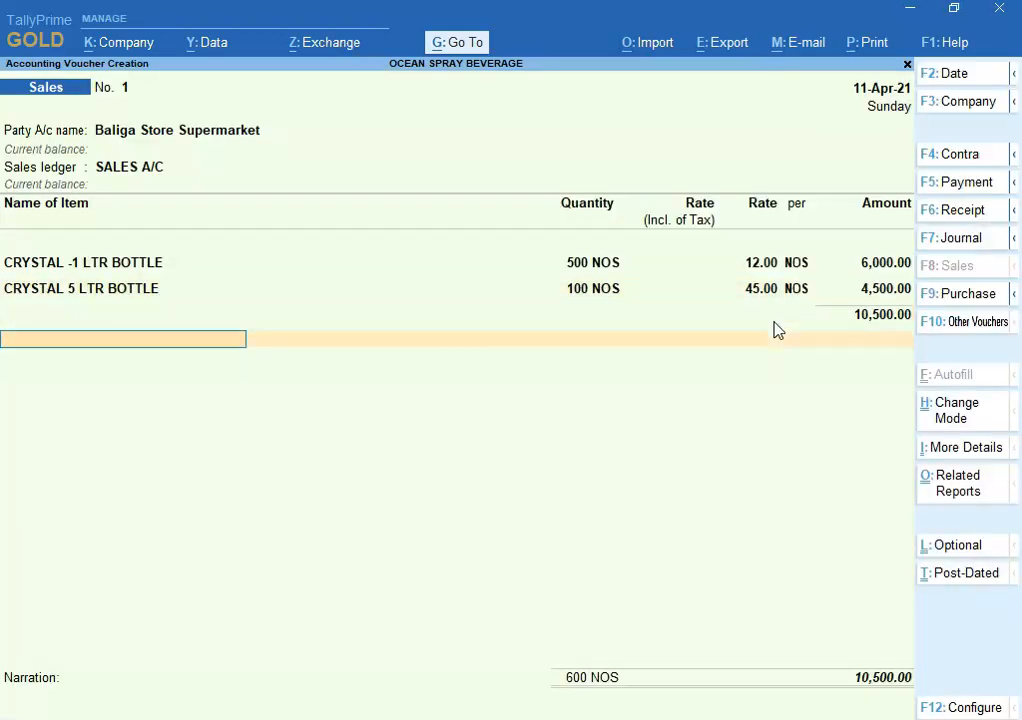
pyautogui.hotkey('alt', 'Tab')
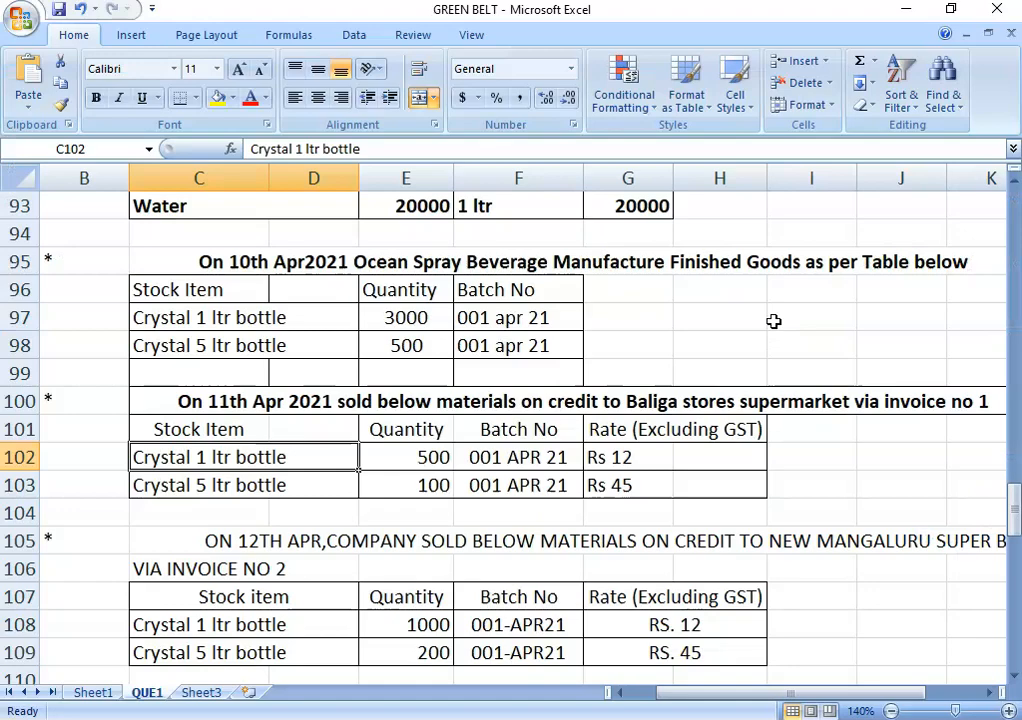
pyautogui.hotkey('alt', 'Tab')
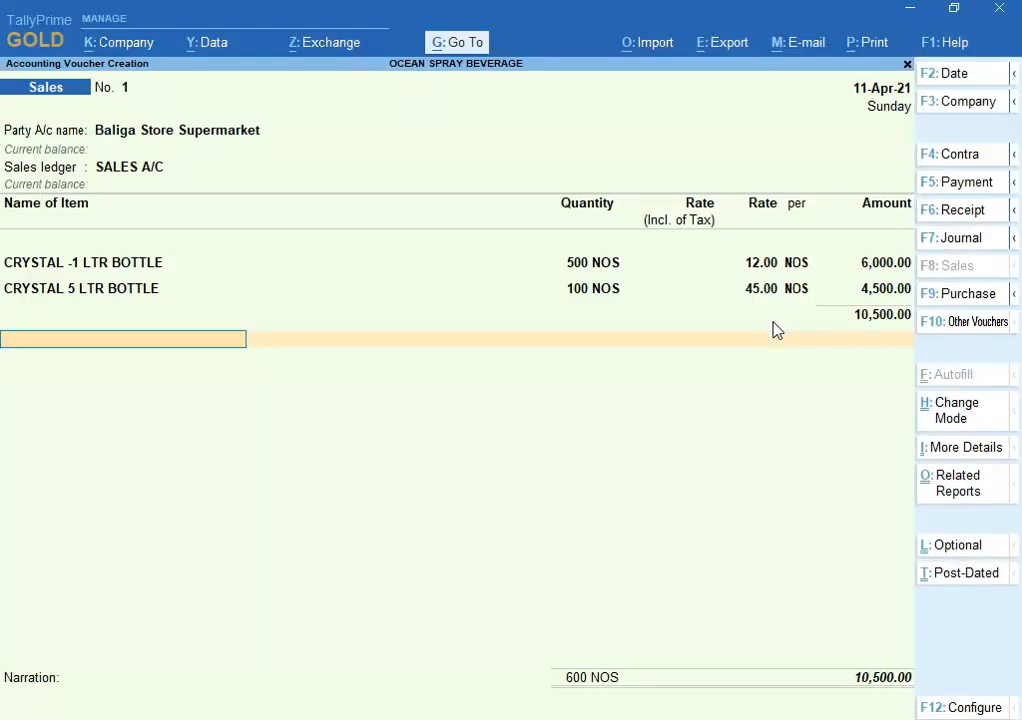
pyautogui.write('Ou')
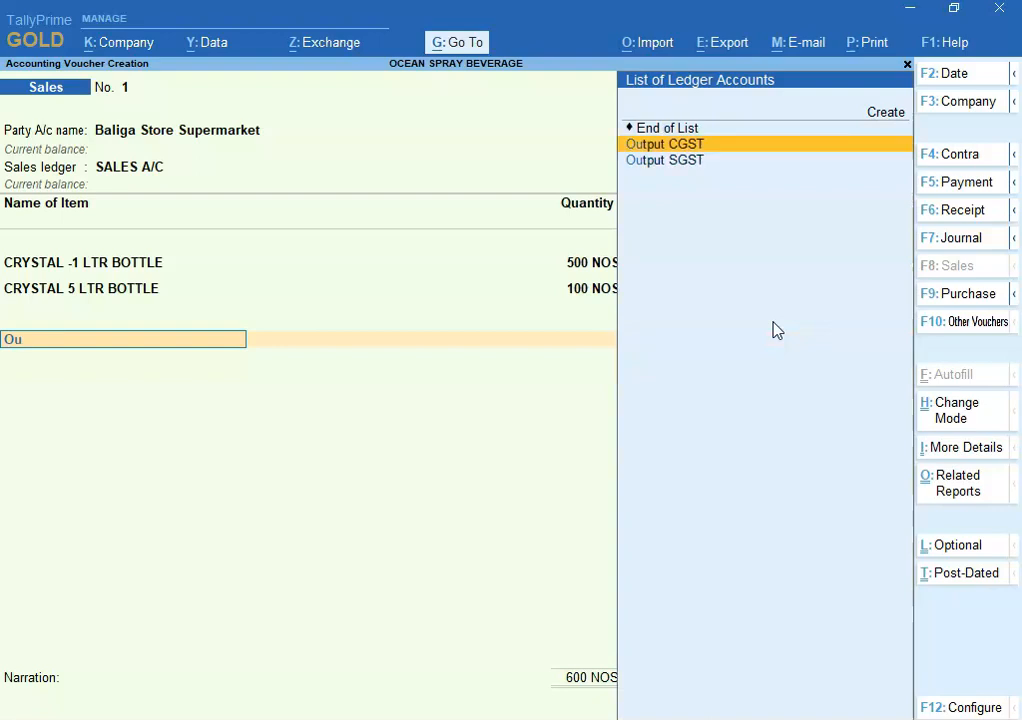
pyautogui.press('Return')
pyautogui.press('Return')
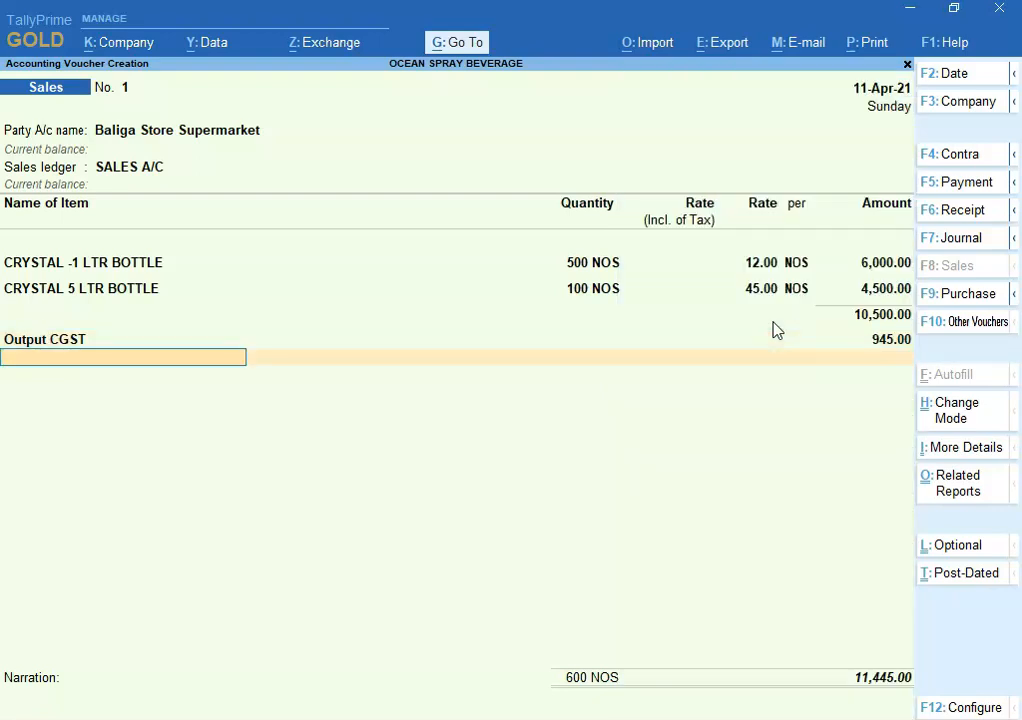
# Step: Add Output SGST with its calculated amount below Output CGST
pyautogui.write('O')
pyautogui.press('Down')
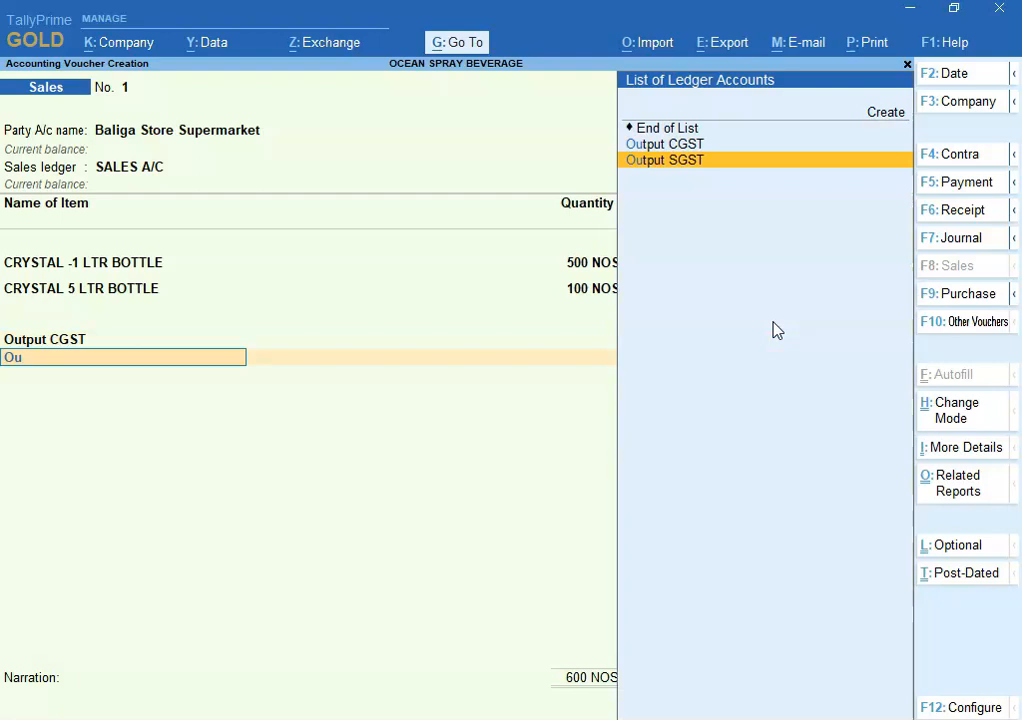
pyautogui.press('Return')
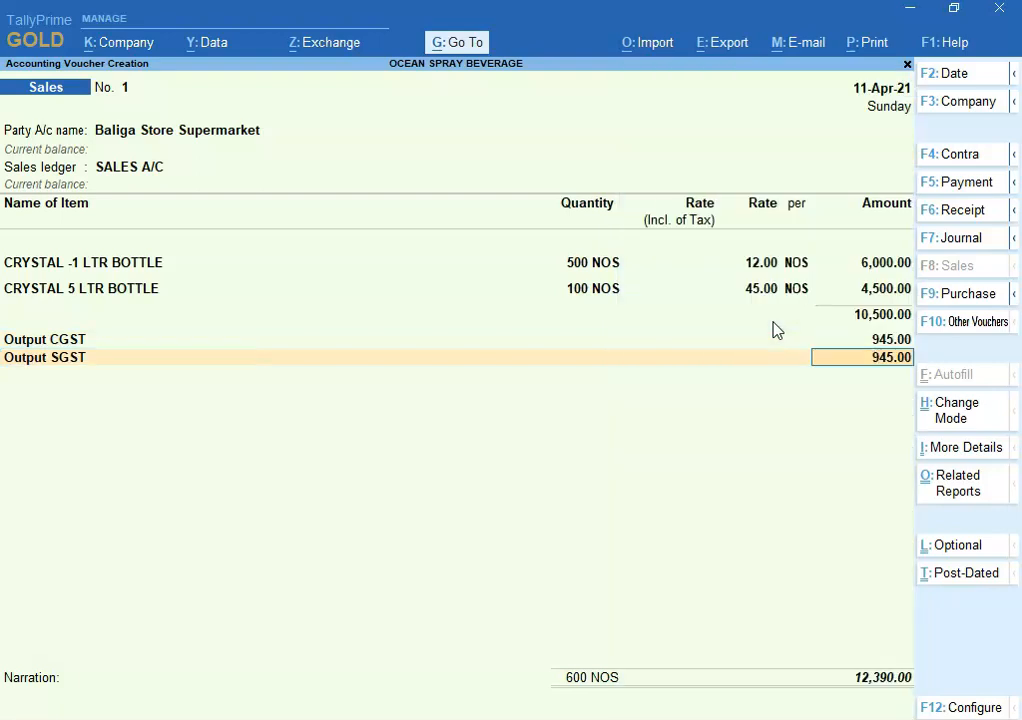
pyautogui.hotkey('alt', 'Tab')
pyautogui.hotkey('alt', 'Tab')
pyautogui.press('Return')
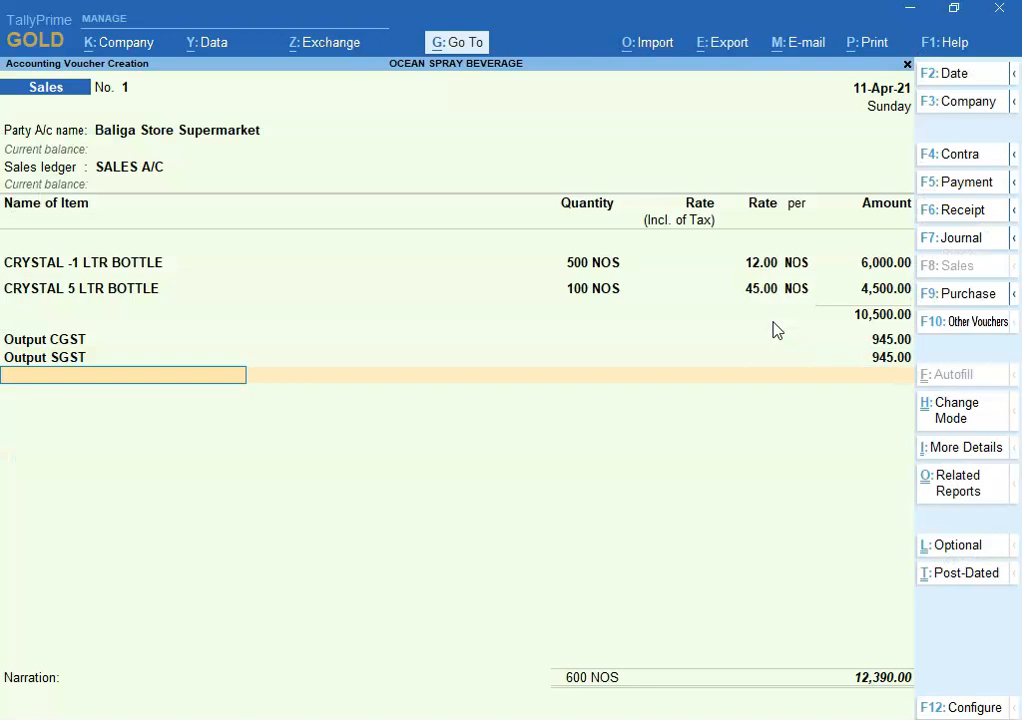
pyautogui.hotkey('alt', 'Tab')
pyautogui.click(743, 322)
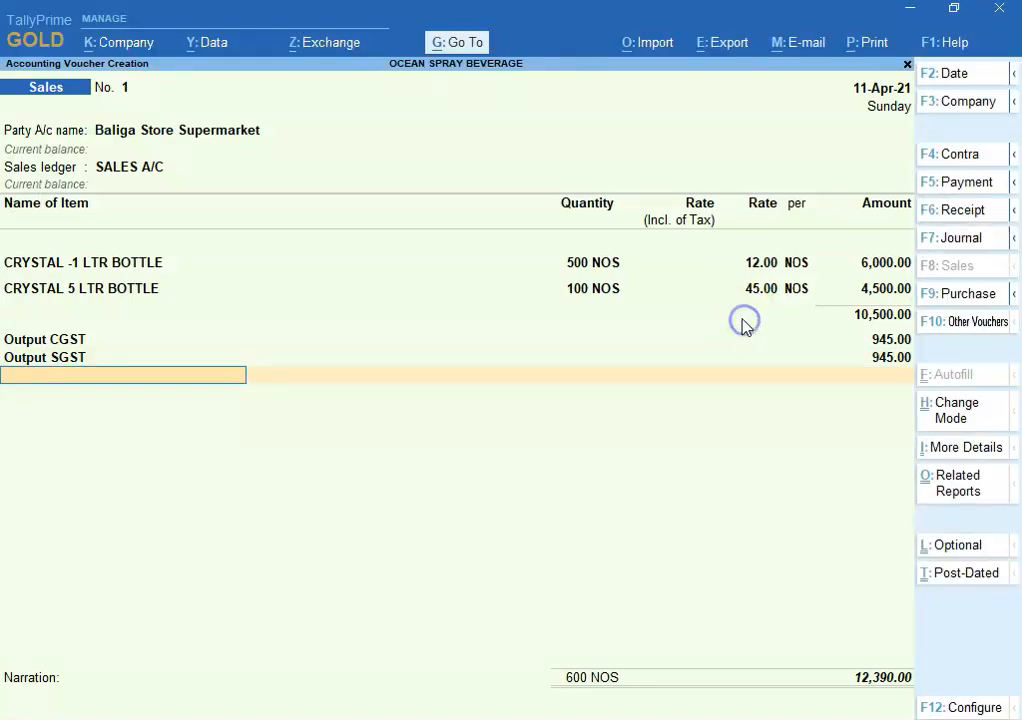
# Step: Preview the current voucher's tax invoice enlarged, review its items, taxes and total, and close the preview
pyautogui.click(872, 50)
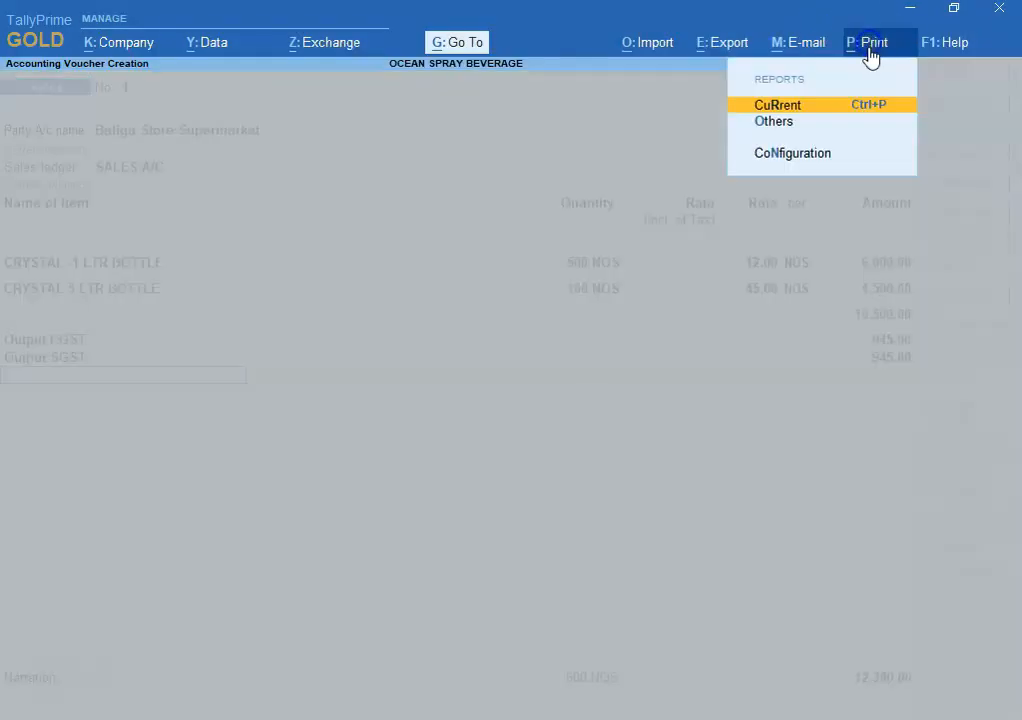
pyautogui.click(811, 106)
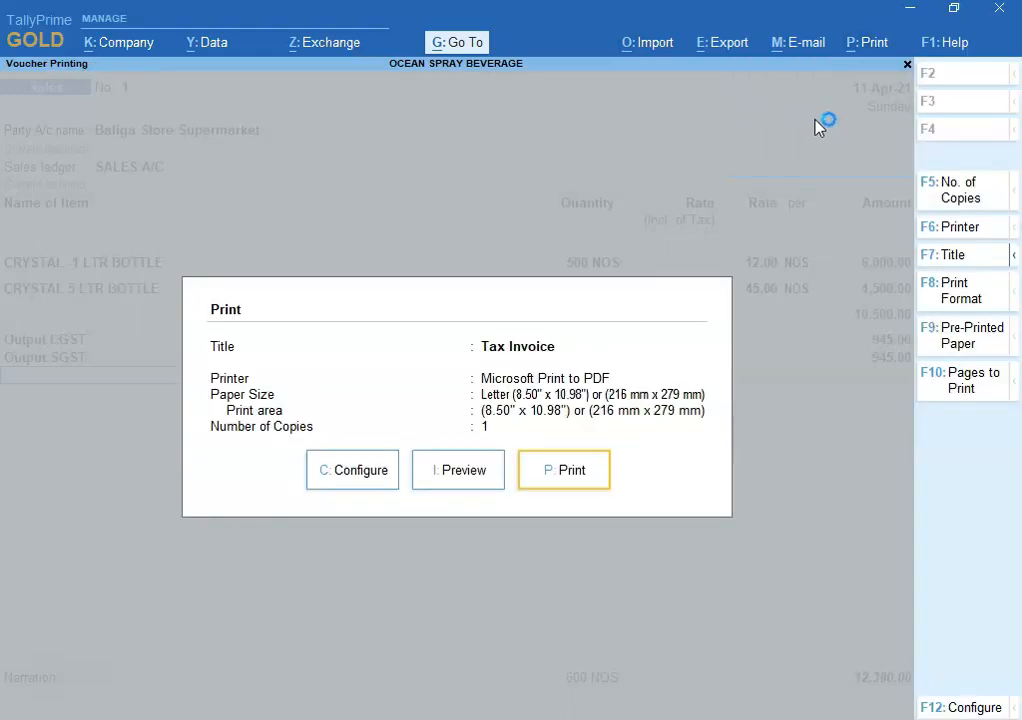
pyautogui.click(464, 468)
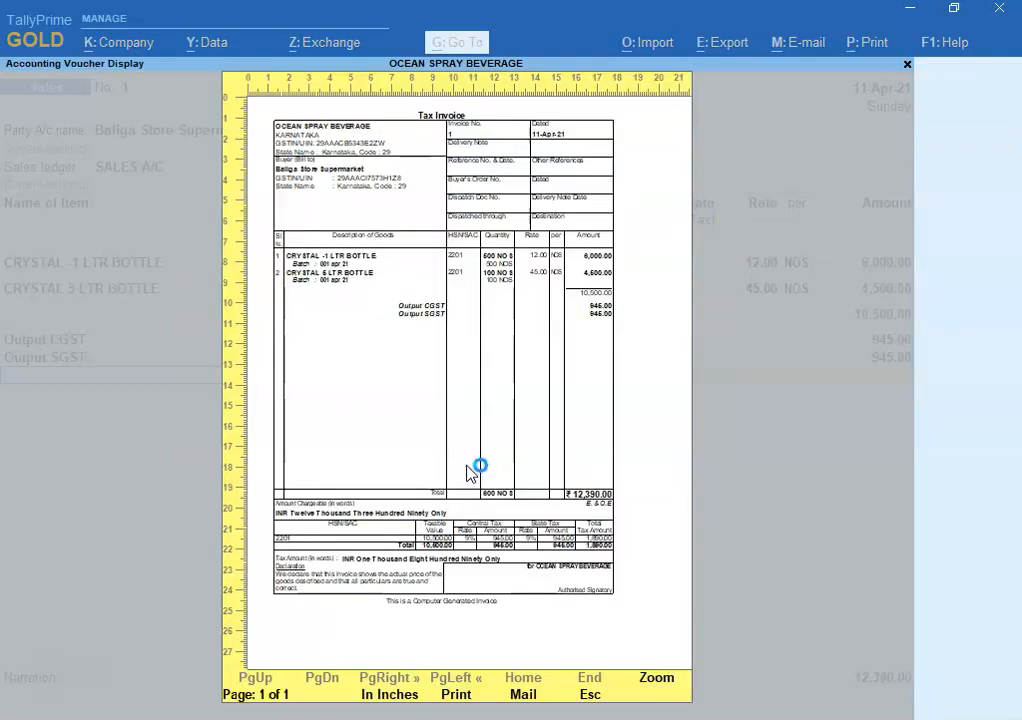
pyautogui.click(472, 473)
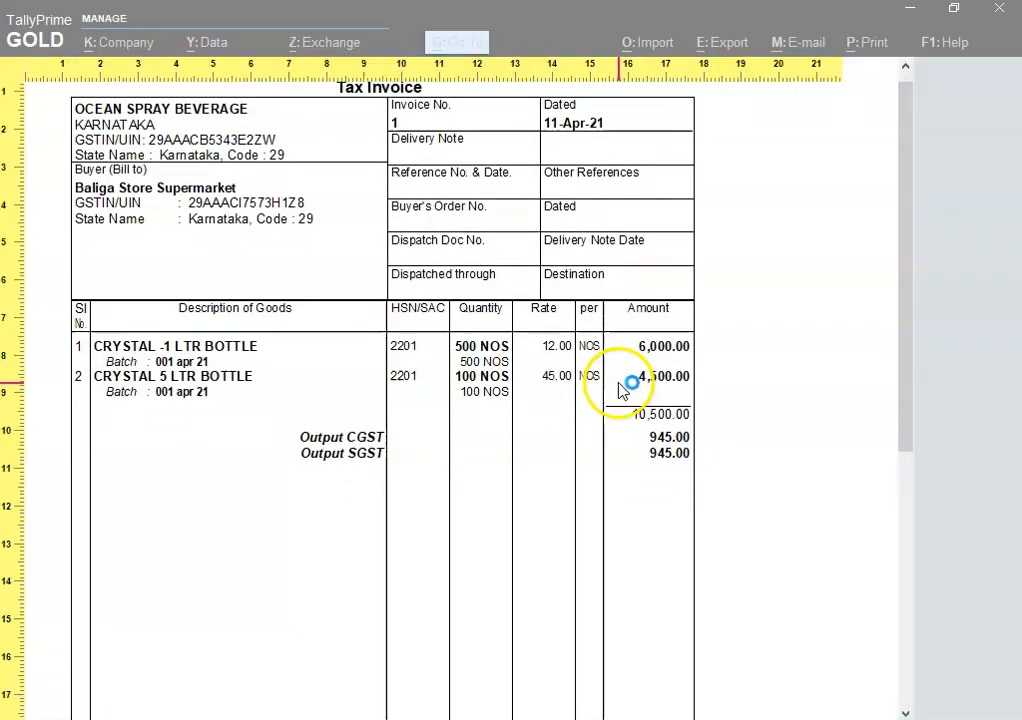
pyautogui.scroll(-5, 617, 400)
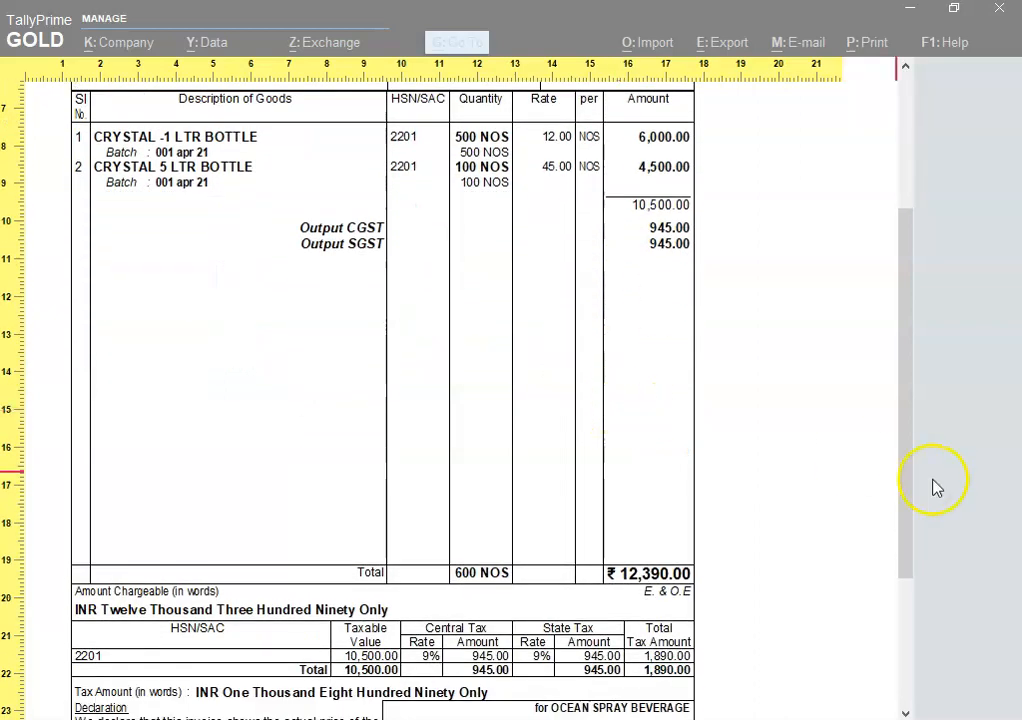
pyautogui.moveTo(906, 484); pyautogui.dragTo(928, 292)
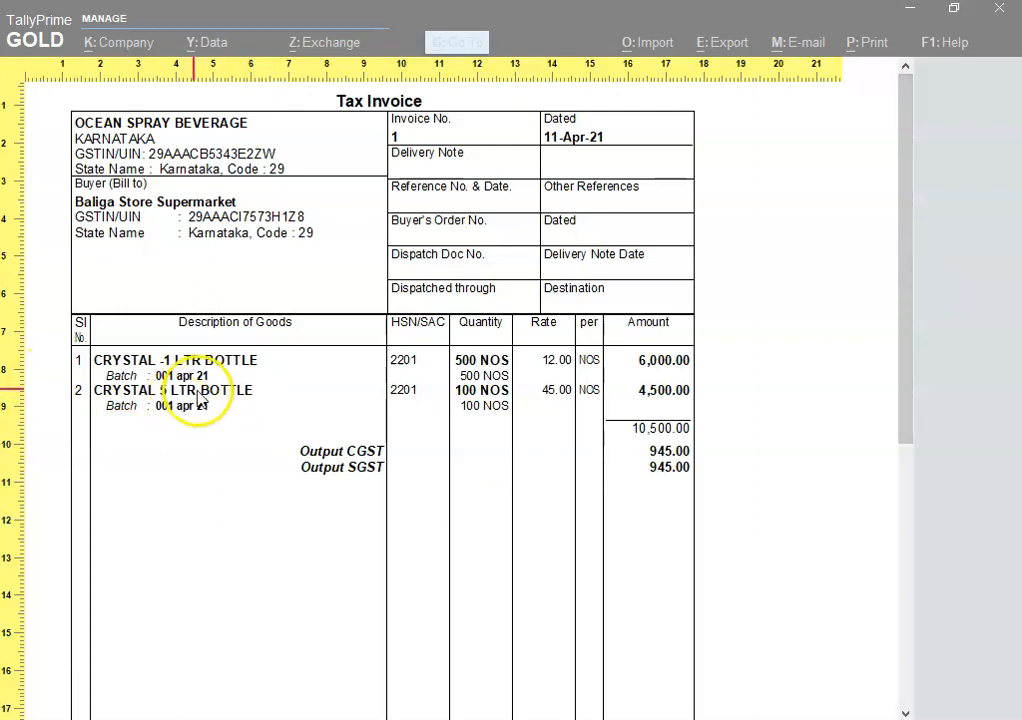
pyautogui.click(904, 302)
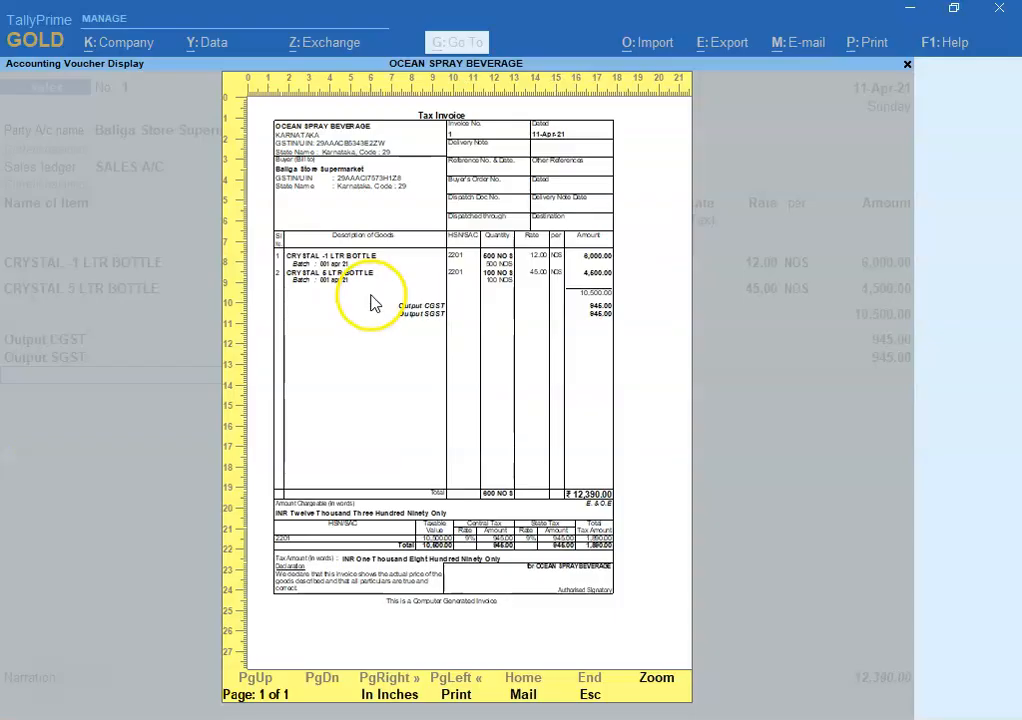
pyautogui.click(413, 316)
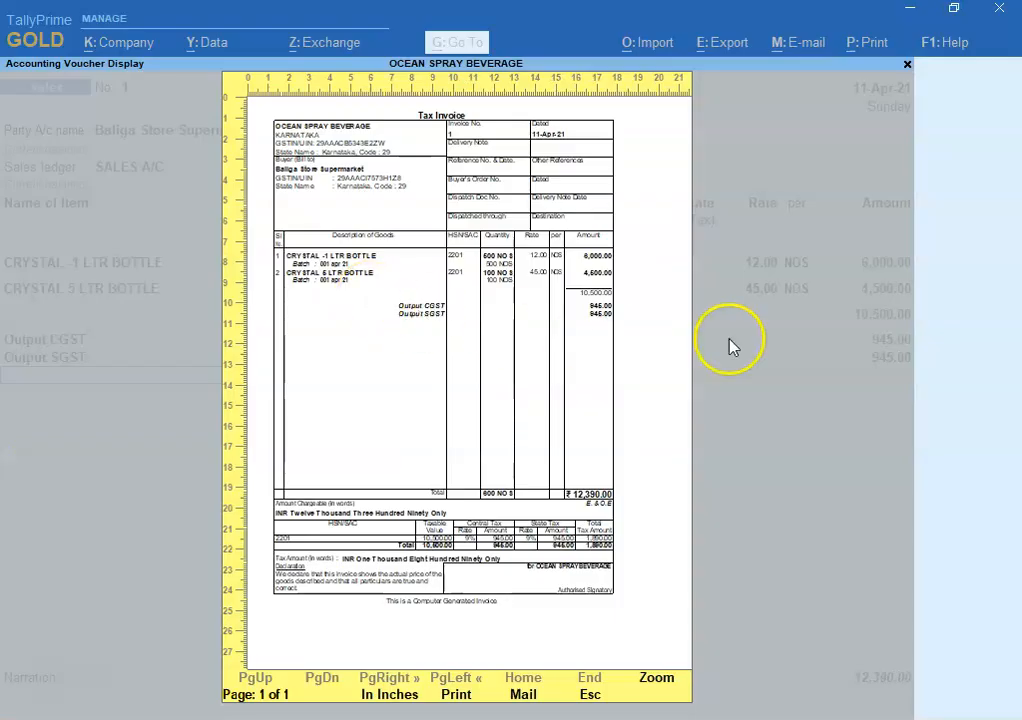
pyautogui.press('Escape')
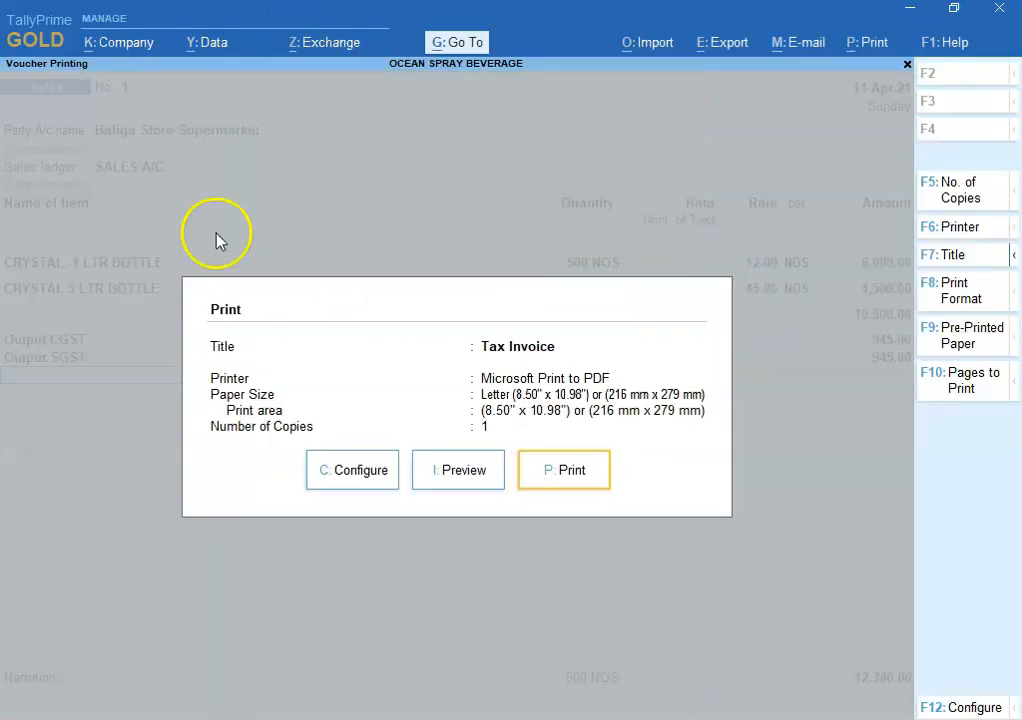
# Step: Examine the invoice's print configuration options and leave them without changes
pyautogui.click(343, 480)
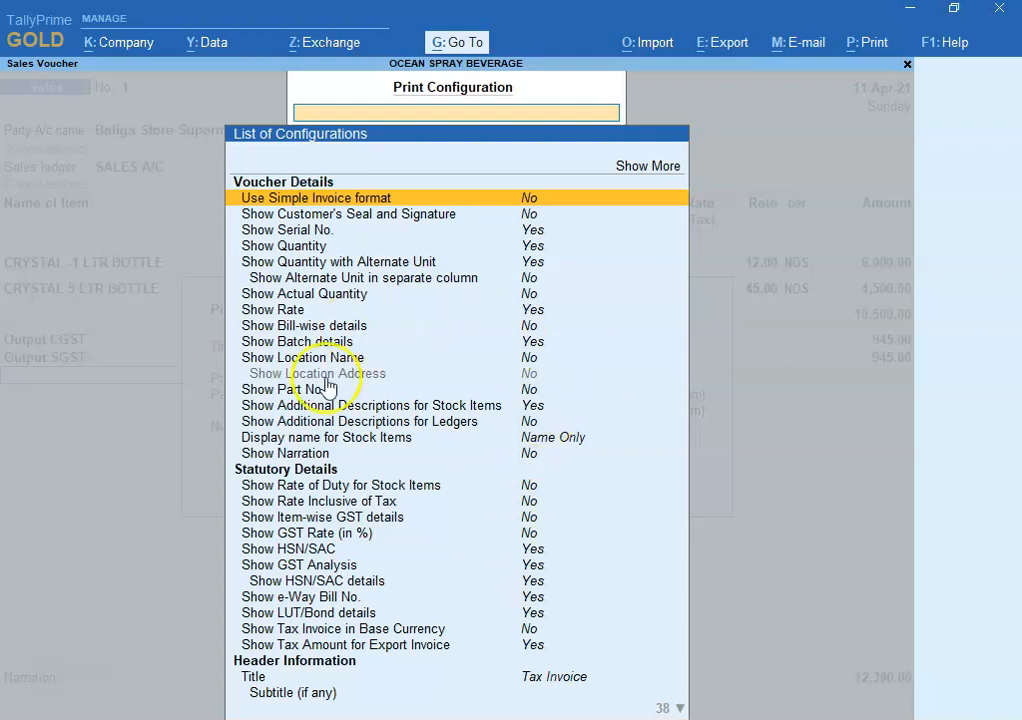
pyautogui.press('Escape')
pyautogui.press('Escape')
# Step: Return to the voucher's party field and reconfirm Baliga Store Supermarket as the party and as the buyer
pyautogui.press('Return')
pyautogui.press('Return')
pyautogui.press('Return')
pyautogui.press('Return')
pyautogui.press('Return')
pyautogui.press('Return')
pyautogui.press('Return')
pyautogui.press('Return')
pyautogui.press('Return')
pyautogui.press('Return')
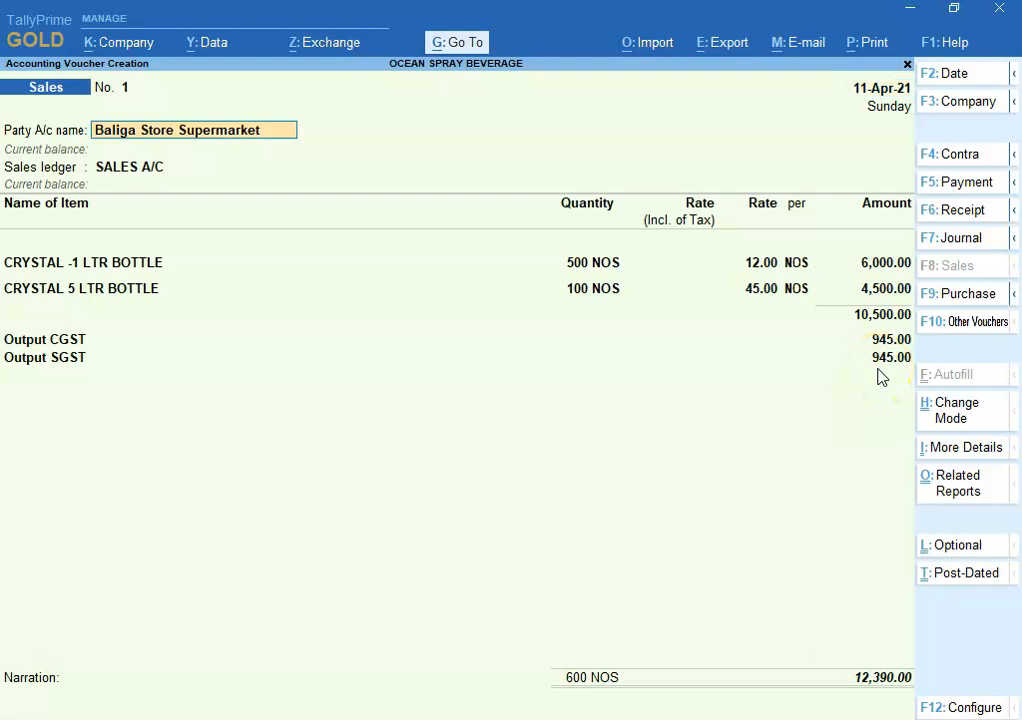
pyautogui.press('Return')
pyautogui.press('Return')
pyautogui.press('Return')
pyautogui.press('Return')
pyautogui.press('Return')
pyautogui.press('Return')
pyautogui.press('Return')
pyautogui.press('Return')
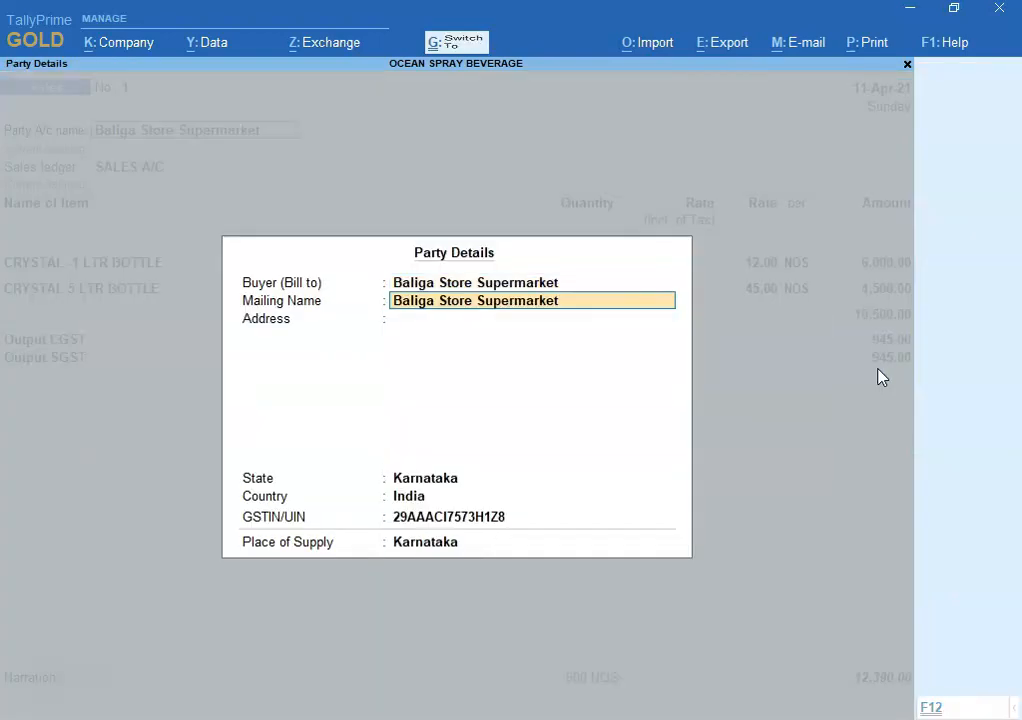
# Step: Accept the existing party details and SALES A/C, and keep the 1 ltr bottle's batch 001 apr 21 and quantity of 500
pyautogui.press('Return')
pyautogui.press('Return')
pyautogui.press('Return')
pyautogui.press('Return')
pyautogui.press('Return')
pyautogui.press('Return')
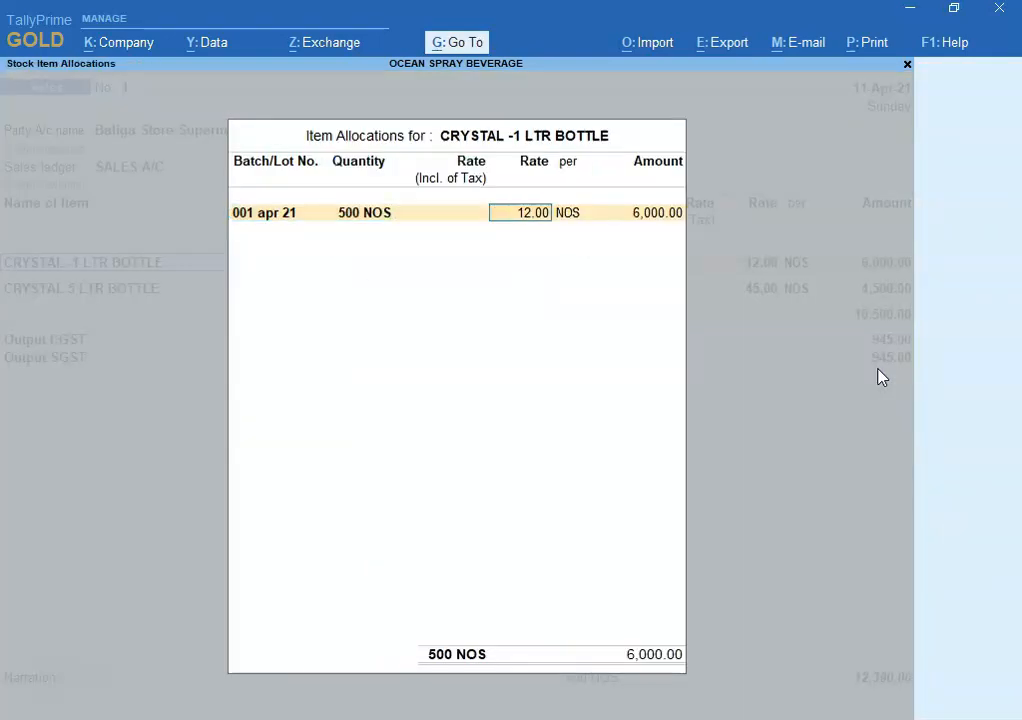
# Step: Accept the 1 ltr bottle's rate of 12 and the 5 ltr bottle's existing allocation of 100 at 45
pyautogui.press('Return')
pyautogui.press('Return')
pyautogui.press('Return')
pyautogui.press('Return')
pyautogui.press('Return')
pyautogui.press('Return')
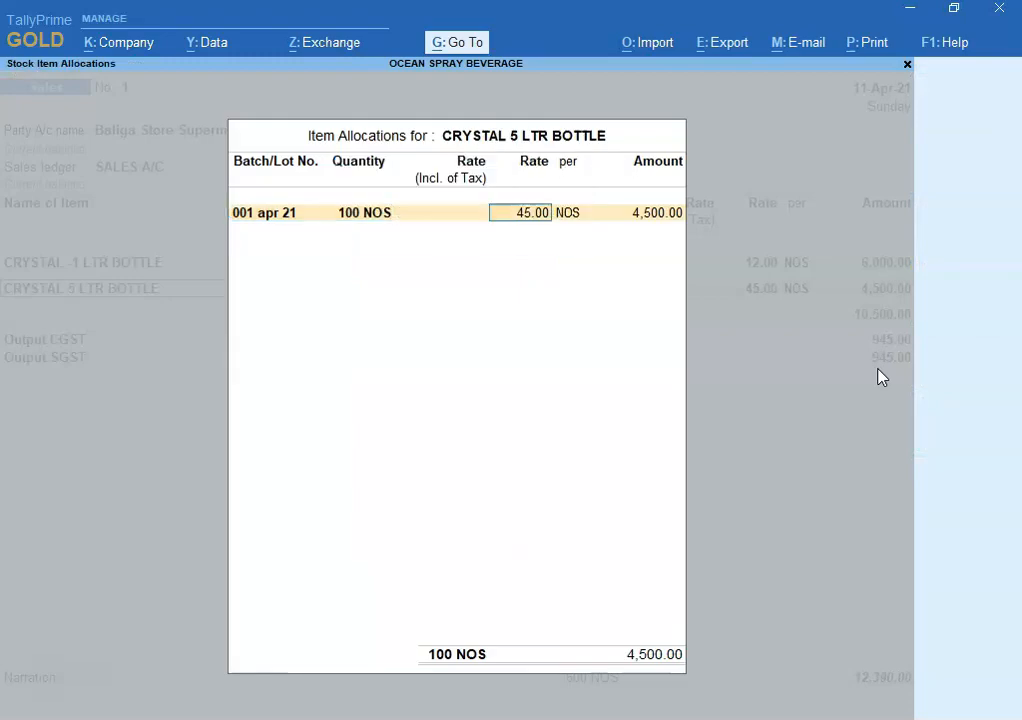
pyautogui.press('Return')
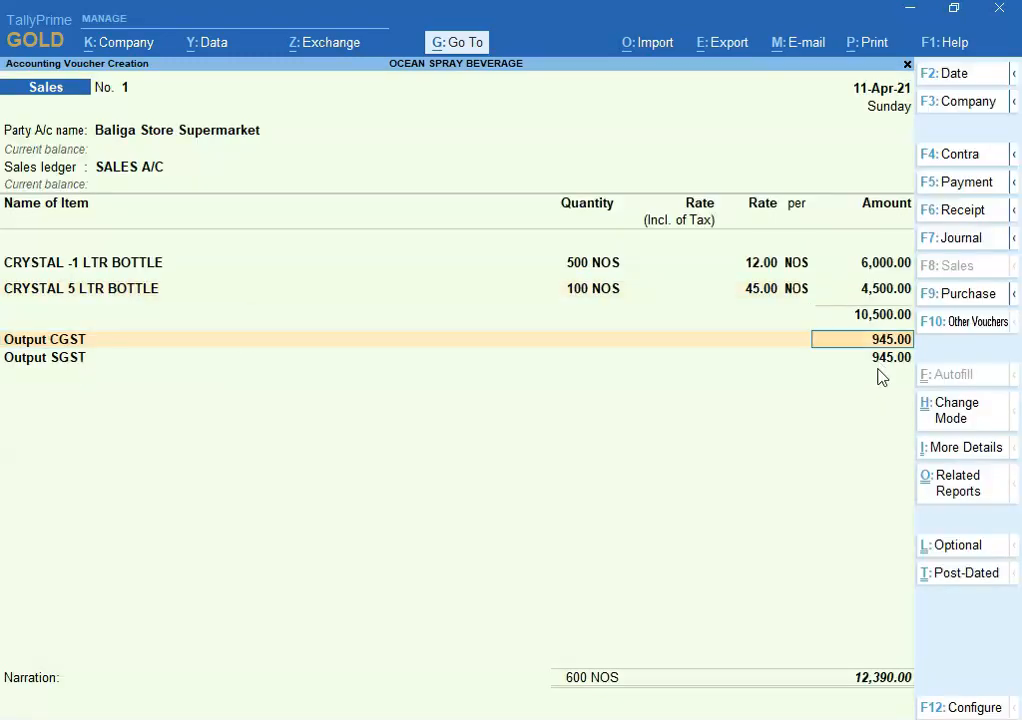
# Step: Accept the Output CGST and Output SGST amounts and complete the sales voucher with a blank narration
pyautogui.press('Return')
pyautogui.press('Return')
pyautogui.press('Return')
pyautogui.press('Return')
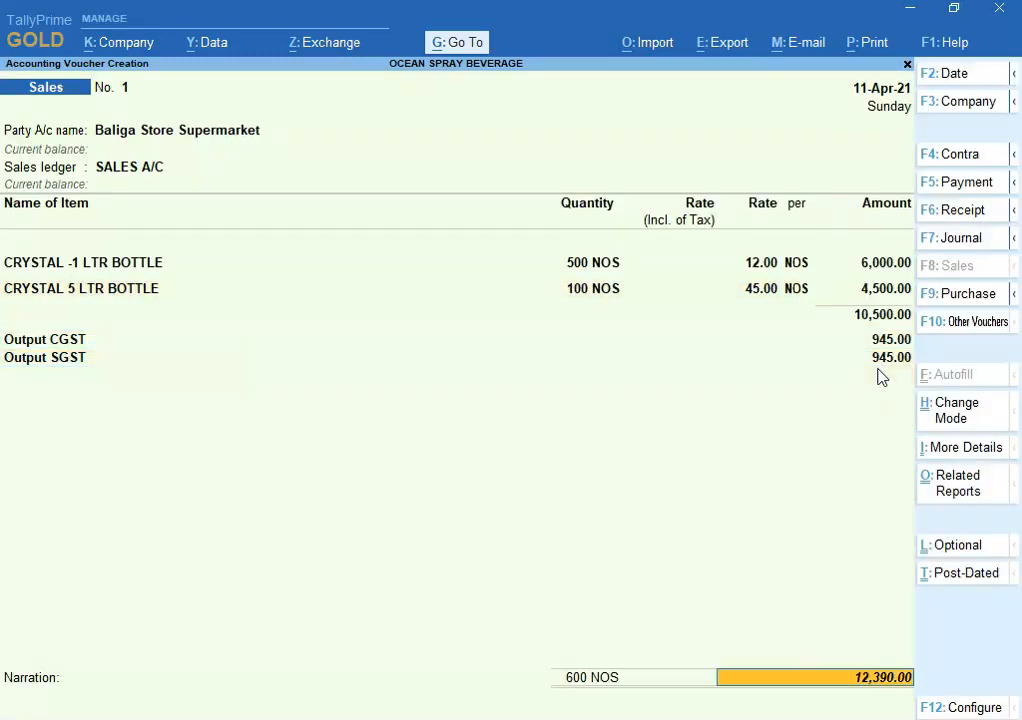
pyautogui.press('Return')
pyautogui.press('Return')
pyautogui.press('Return')
pyautogui.press('Return')
pyautogui.press('Return')
pyautogui.press('Return')
pyautogui.press('Return')
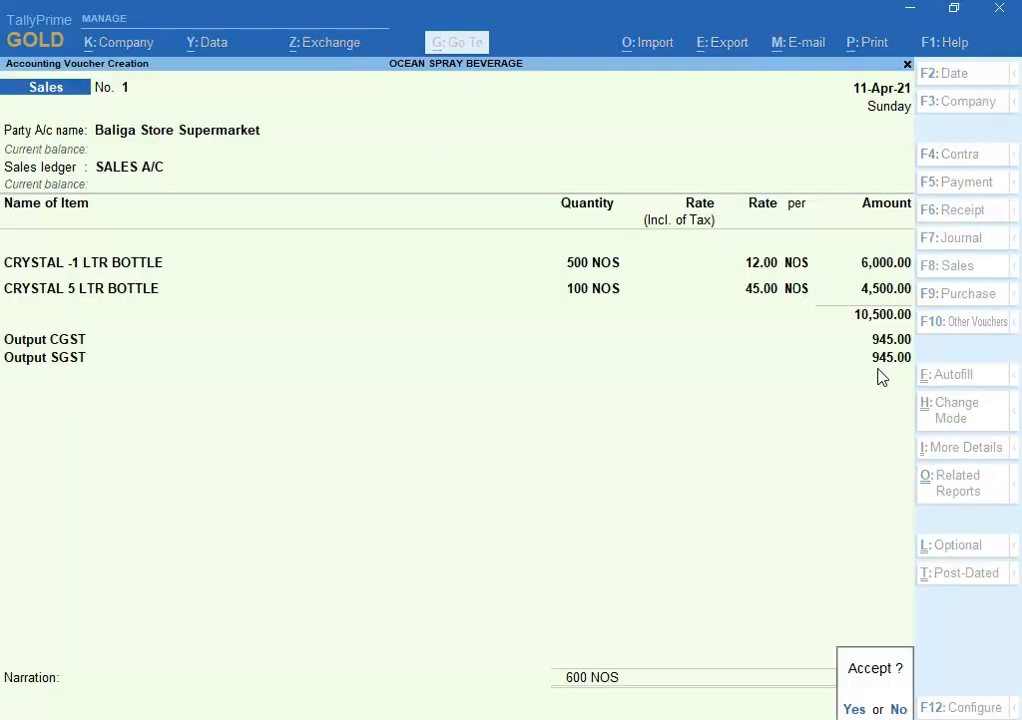
# Step: Save the sales voucher for Baliga Store Supermarket and read the 12th April sale details in the GREEN BELT Excel workbook
pyautogui.press('Return')
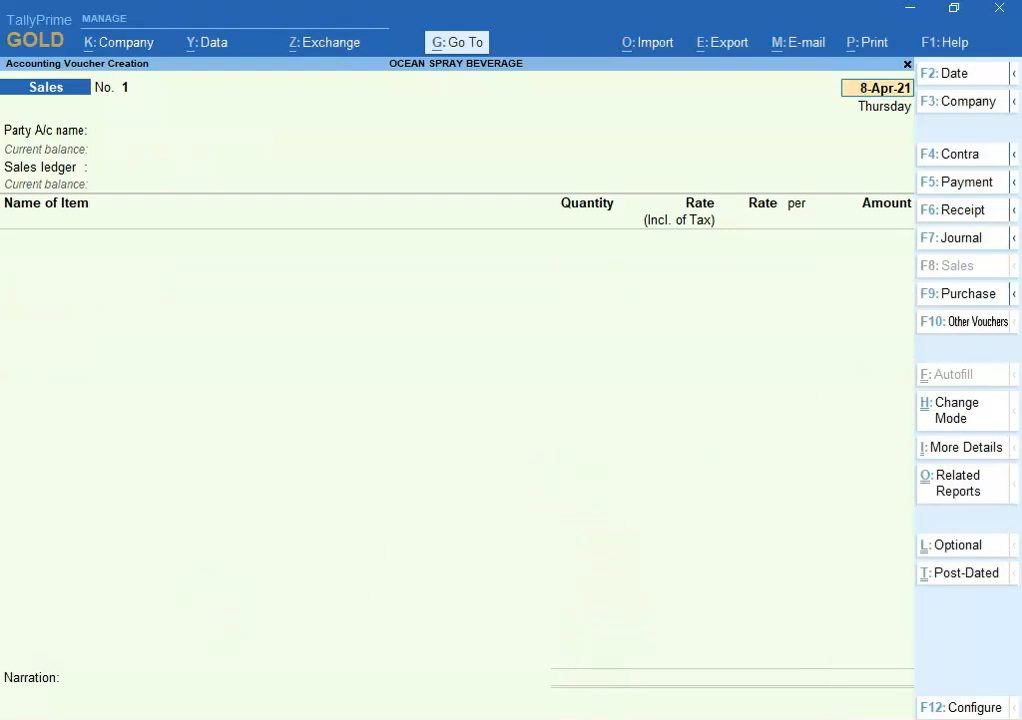
pyautogui.hotkey('alt', 'Tab')
pyautogui.click(522, 482)
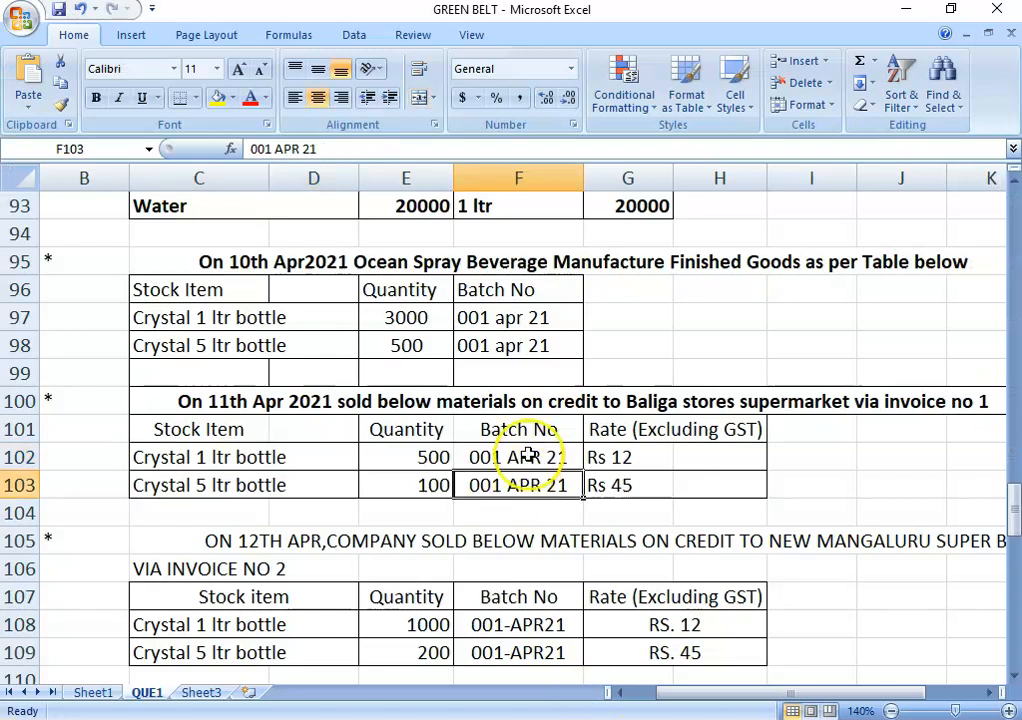
pyautogui.click(354, 541)
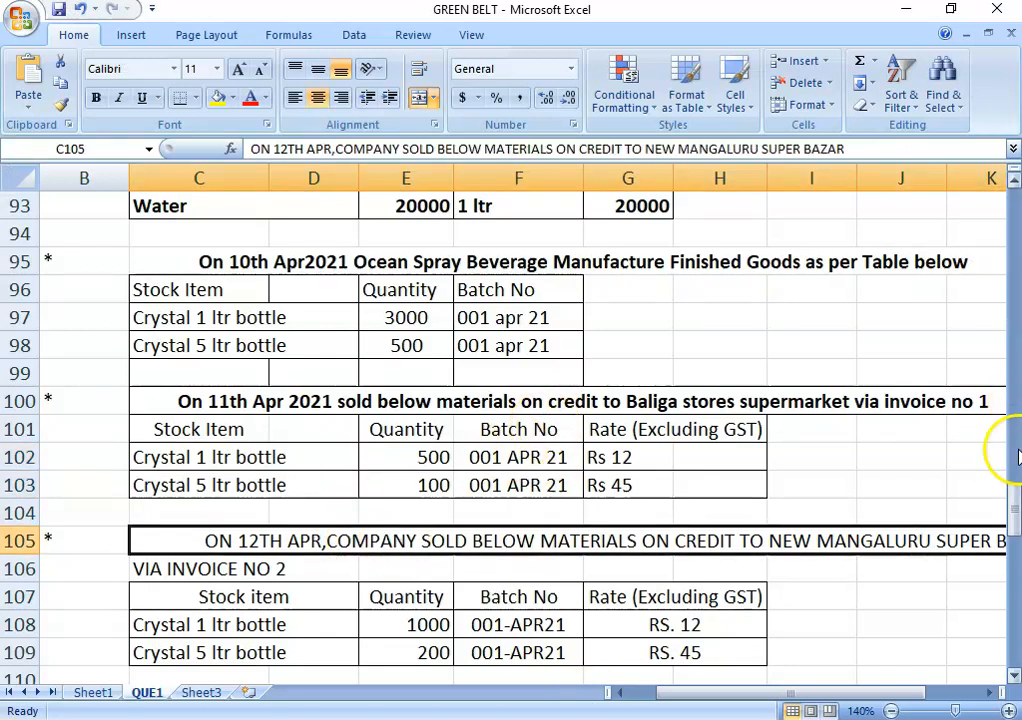
pyautogui.moveTo(1014, 513); pyautogui.dragTo(1010, 530)
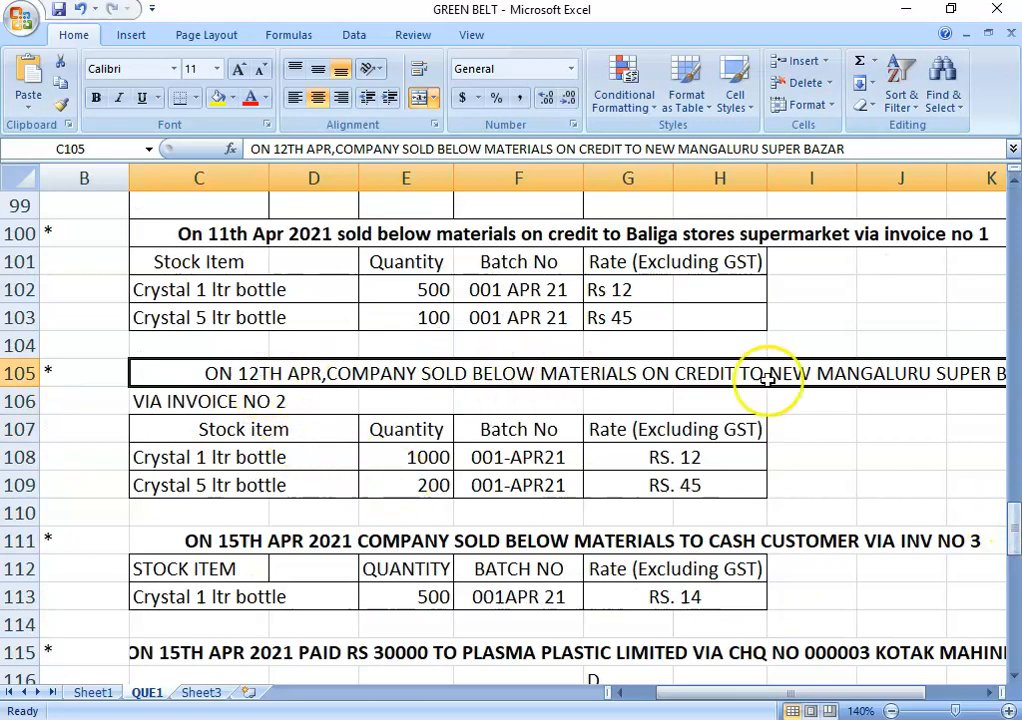
pyautogui.moveTo(714, 693); pyautogui.dragTo(673, 707)
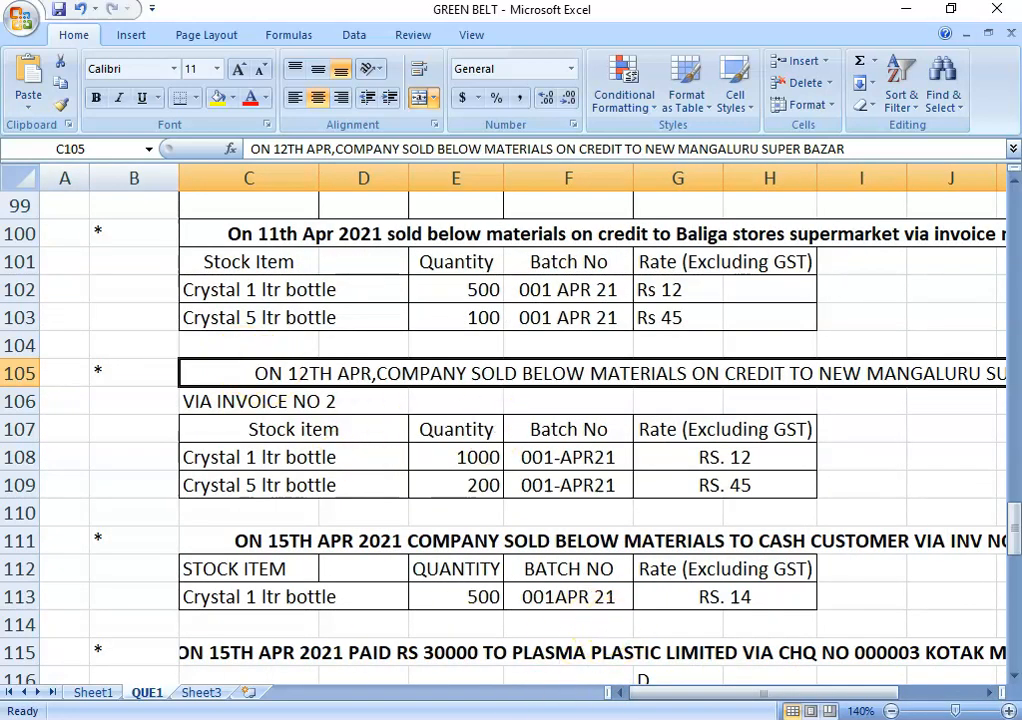
# Step: Switch back to TallyPrime and date the new sales voucher 12-Apr-21
pyautogui.click(532, 718)
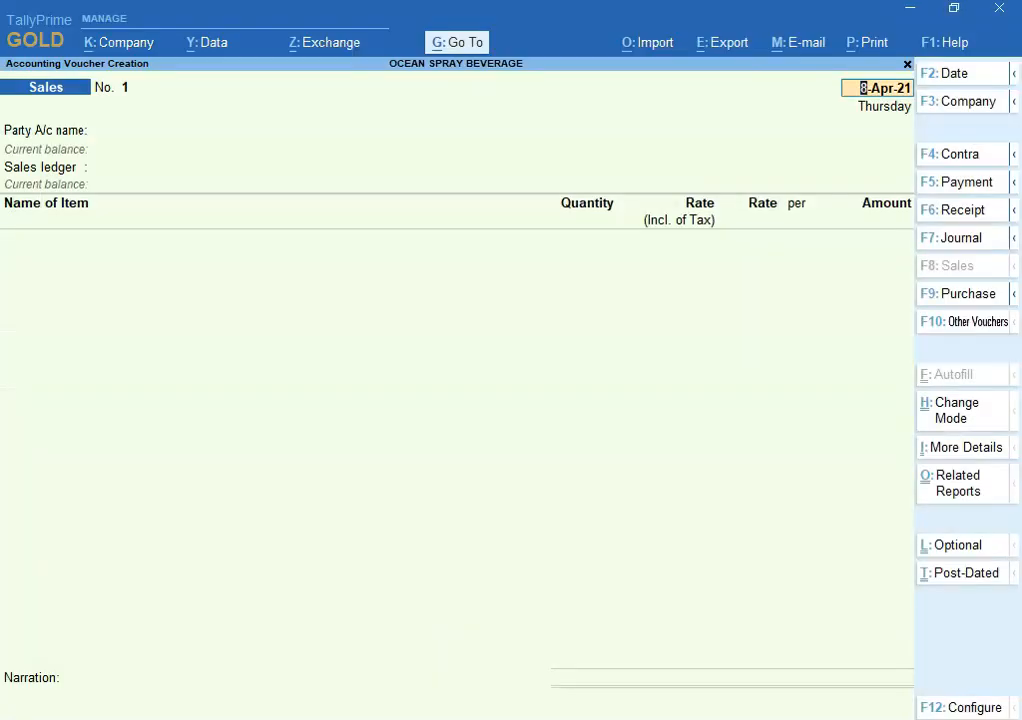
pyautogui.write('12-4')
pyautogui.press('Return')
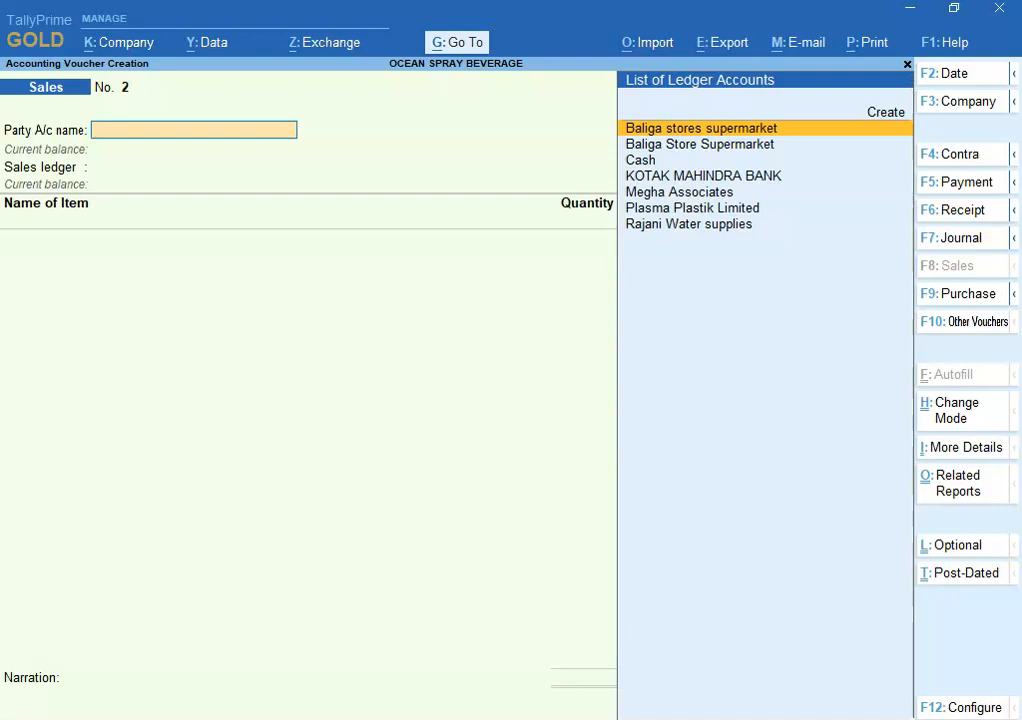
pyautogui.write('N')
pyautogui.press('BackSpace')
pyautogui.write('Ma')
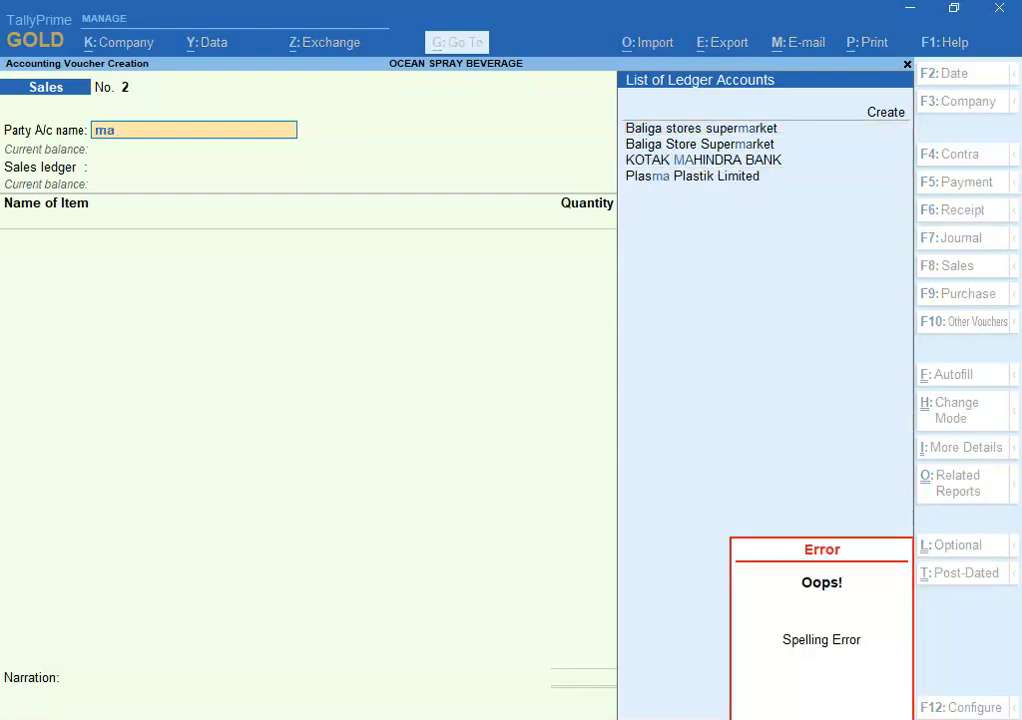
pyautogui.press('BackSpace')
pyautogui.press('BackSpace')
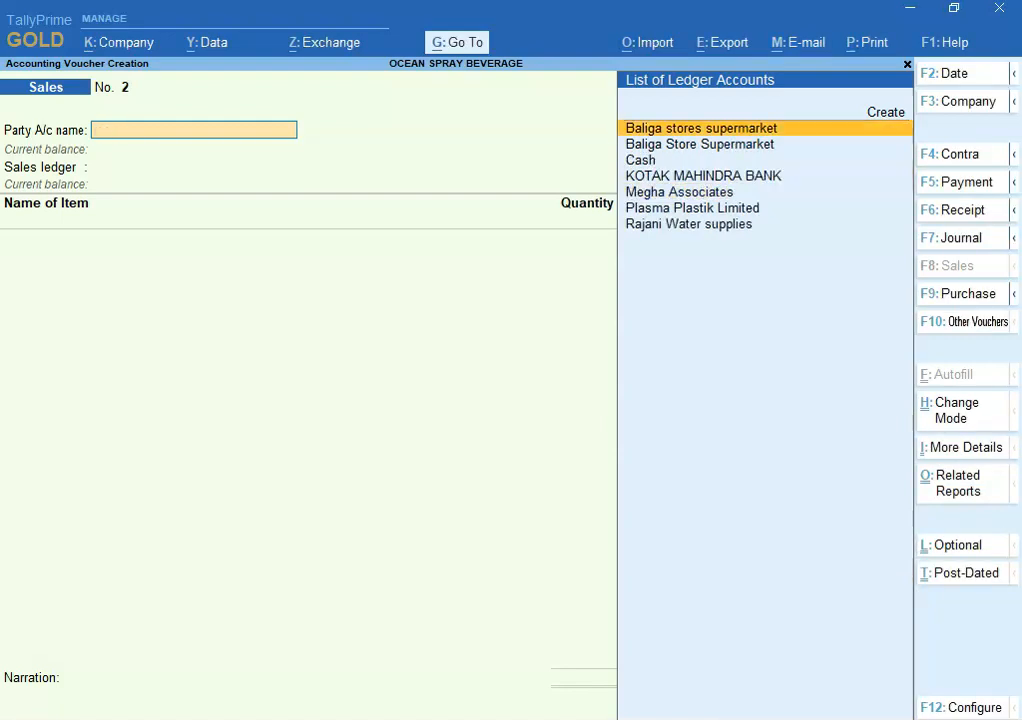
# Step: Create a new party ledger in TallyPrime named NEW MANGALURU SUPER BAZAR, copying the name from cell C105 of the Excel workbook
pyautogui.press('Up')
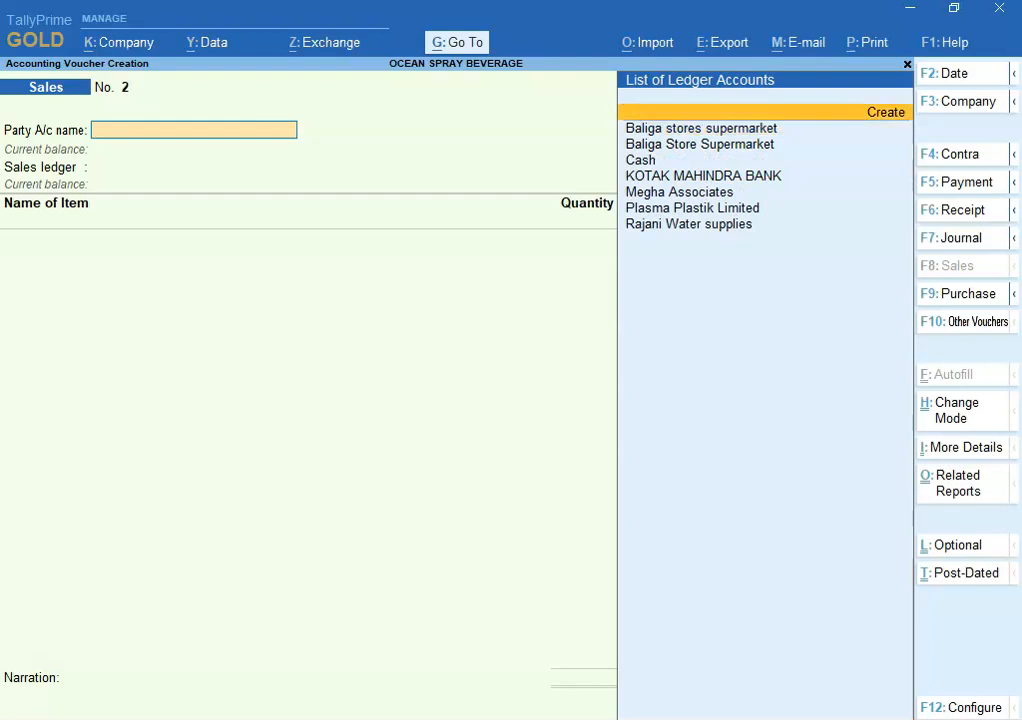
pyautogui.press('Return')
pyautogui.hotkey('alt', 'Tab')
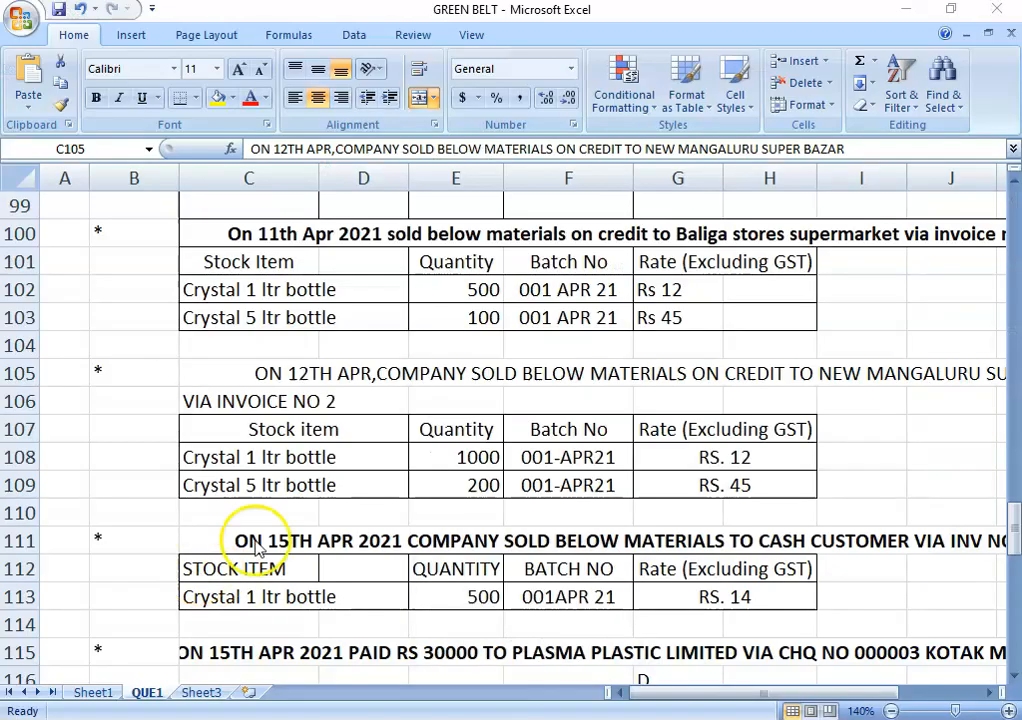
pyautogui.click(634, 372)
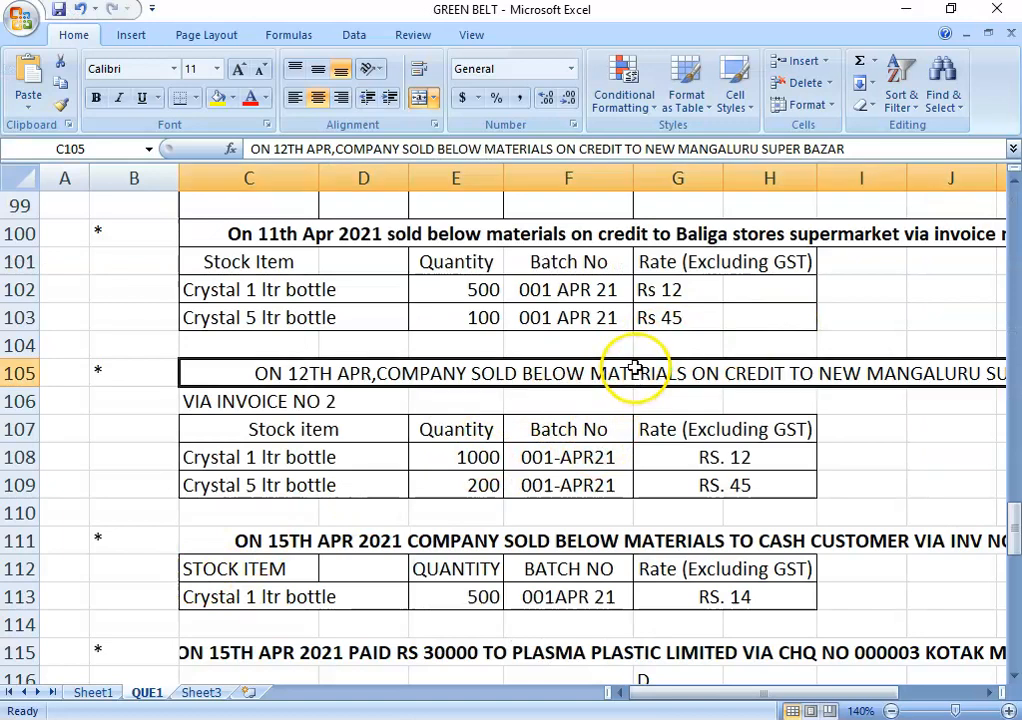
pyautogui.moveTo(730, 700); pyautogui.dragTo(783, 700)
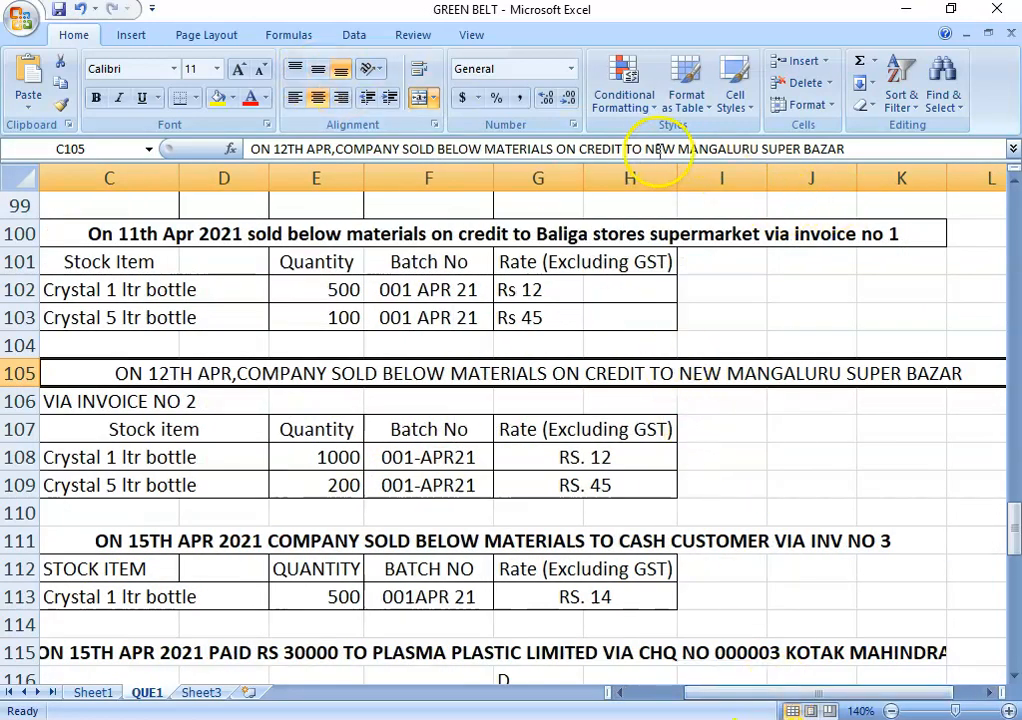
pyautogui.moveTo(645, 148); pyautogui.dragTo(852, 148)
pyautogui.hotkey('ctrl', 'c')
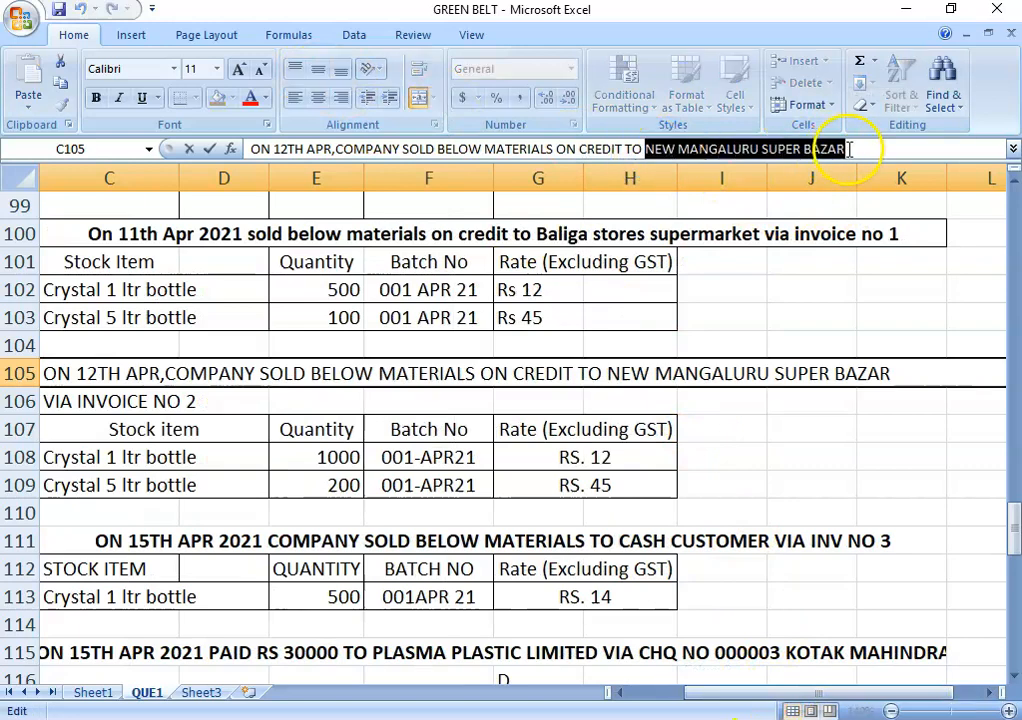
pyautogui.click(733, 495)
pyautogui.click(590, 718)
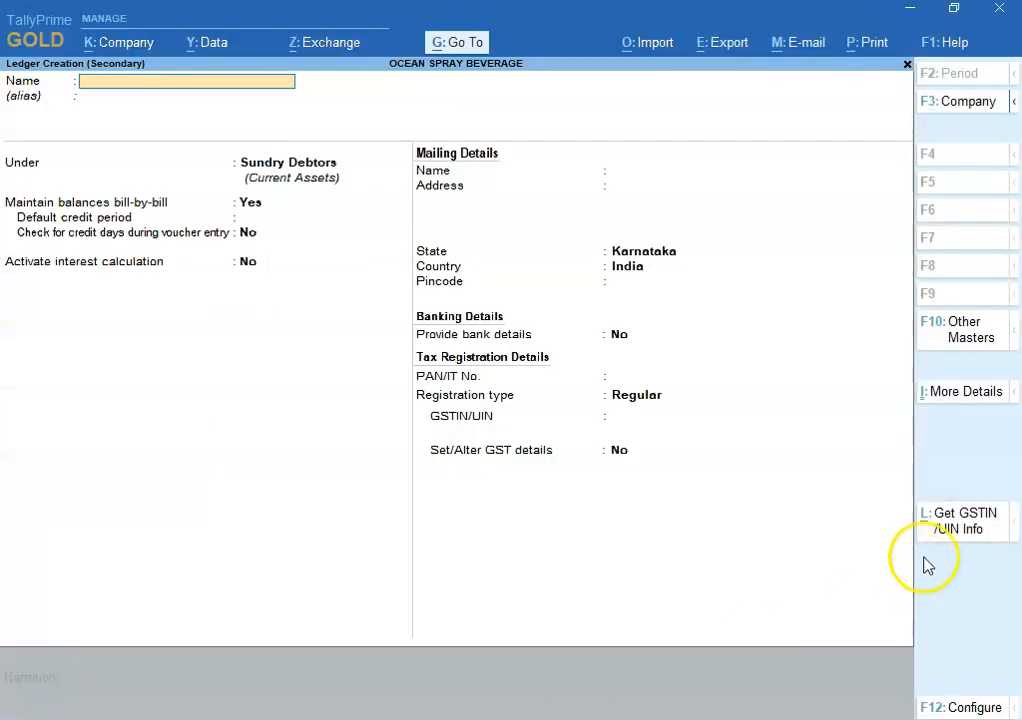
pyautogui.hotkey('ctrl', 'v')
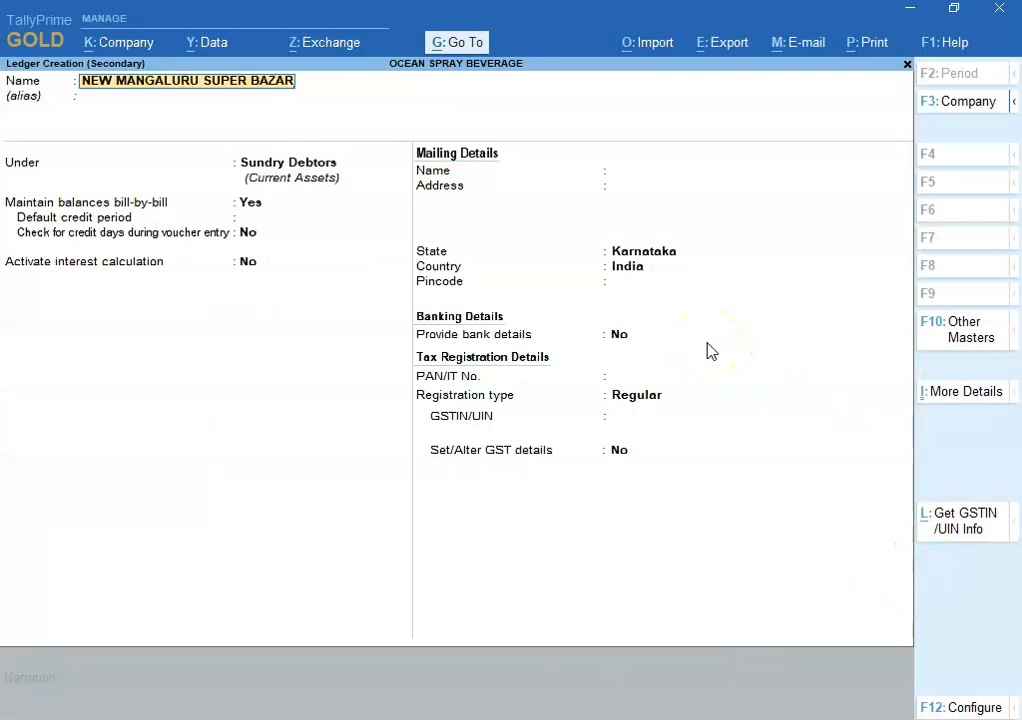
# Step: Keep the ledger's default details under Sundry Debtors, set its registration type to Unregistered, and save it
pyautogui.press('Return')
pyautogui.press('Return')
pyautogui.press('Return')
pyautogui.press('Return')
pyautogui.press('Return')
pyautogui.press('Return')
pyautogui.press('Return')
pyautogui.press('Return')
pyautogui.press('Return')
pyautogui.press('Return')
pyautogui.press('Return')
pyautogui.press('Return')
pyautogui.press('Return')
pyautogui.press('Up')
pyautogui.press('Down')
pyautogui.press('Down')
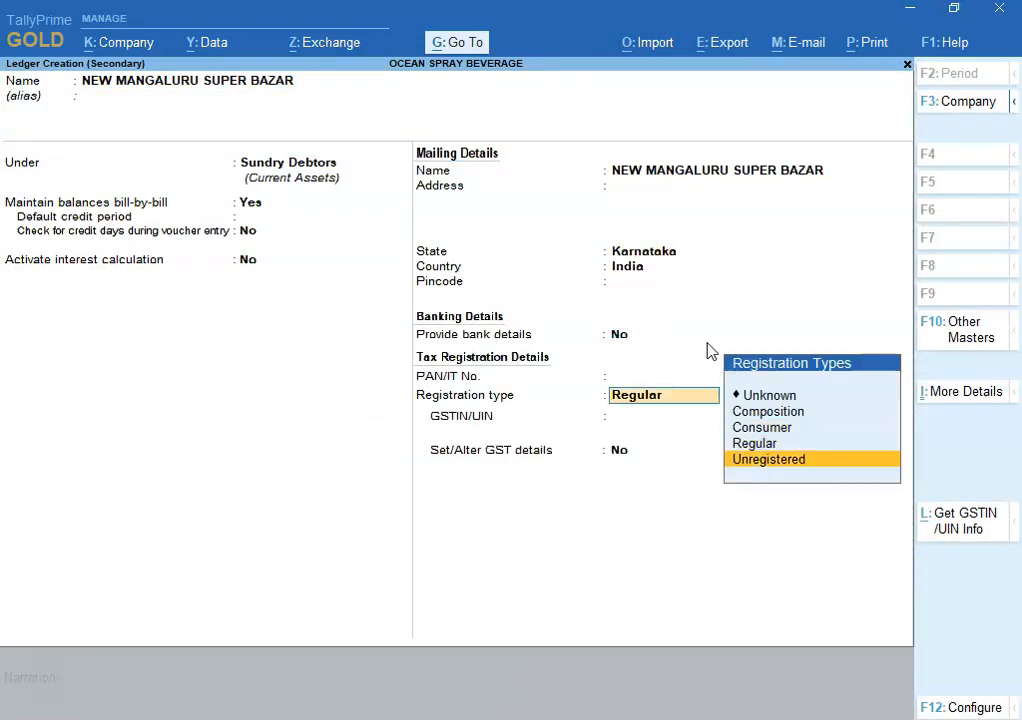
pyautogui.press('Return')
pyautogui.press('Return')
pyautogui.press('Return')
pyautogui.press('Return')
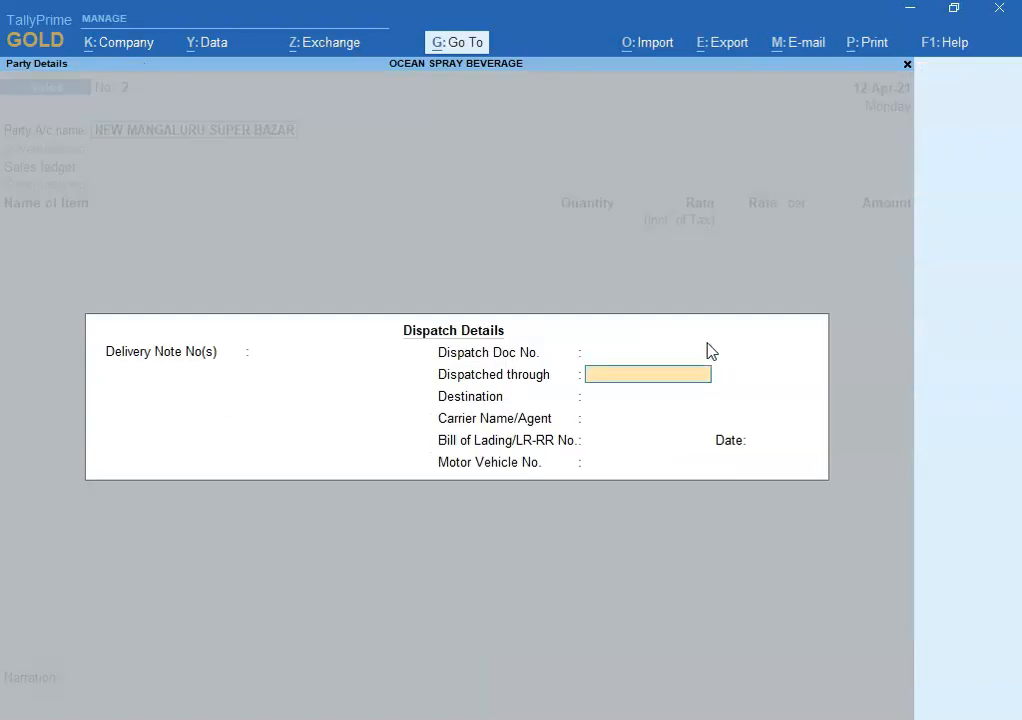
# Step: Accept the blank dispatch details and the party details with Karnataka as place of supply, and use SALES A/C as the sales ledger
pyautogui.hotkey('ctrl', 'a')
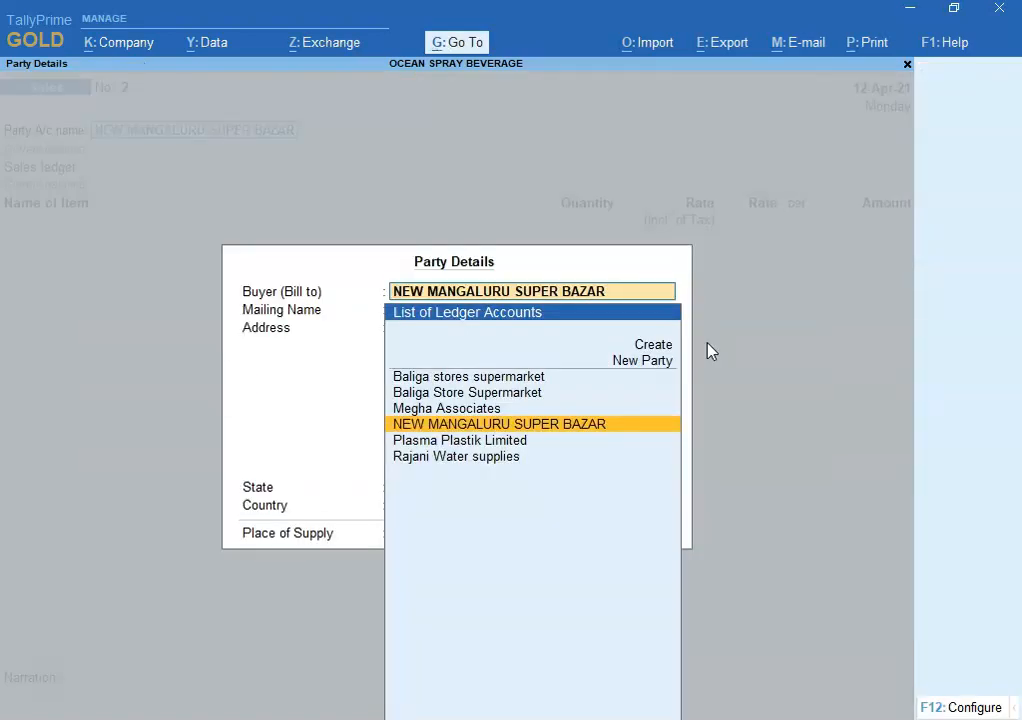
pyautogui.press('Return')
pyautogui.press('Return')
pyautogui.press('Return')
pyautogui.press('Return')
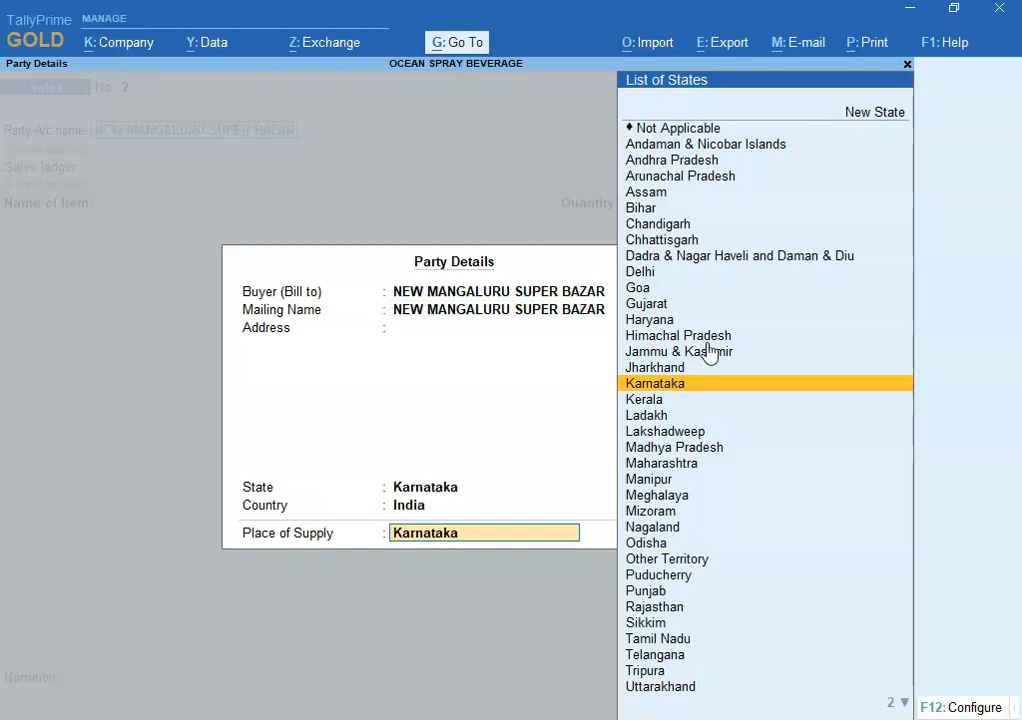
pyautogui.press('Return')
pyautogui.press('Return')
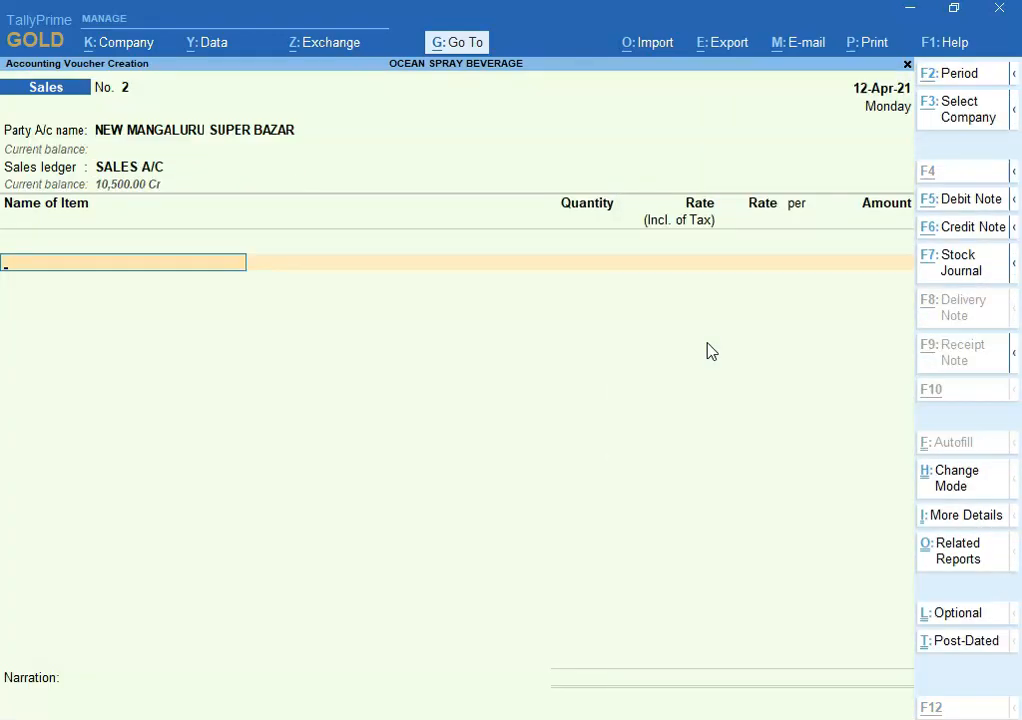
# Step: Examine the stock items, quantities, batch numbers and rates listed for invoice no 2 in the Excel workbook
pyautogui.hotkey('alt', 'Tab')
pyautogui.press('Left')
pyautogui.press('Left')
pyautogui.press('Left')
pyautogui.press('Left')
pyautogui.press('Left')
pyautogui.press('Left')
pyautogui.press('Left')
pyautogui.press('Left')
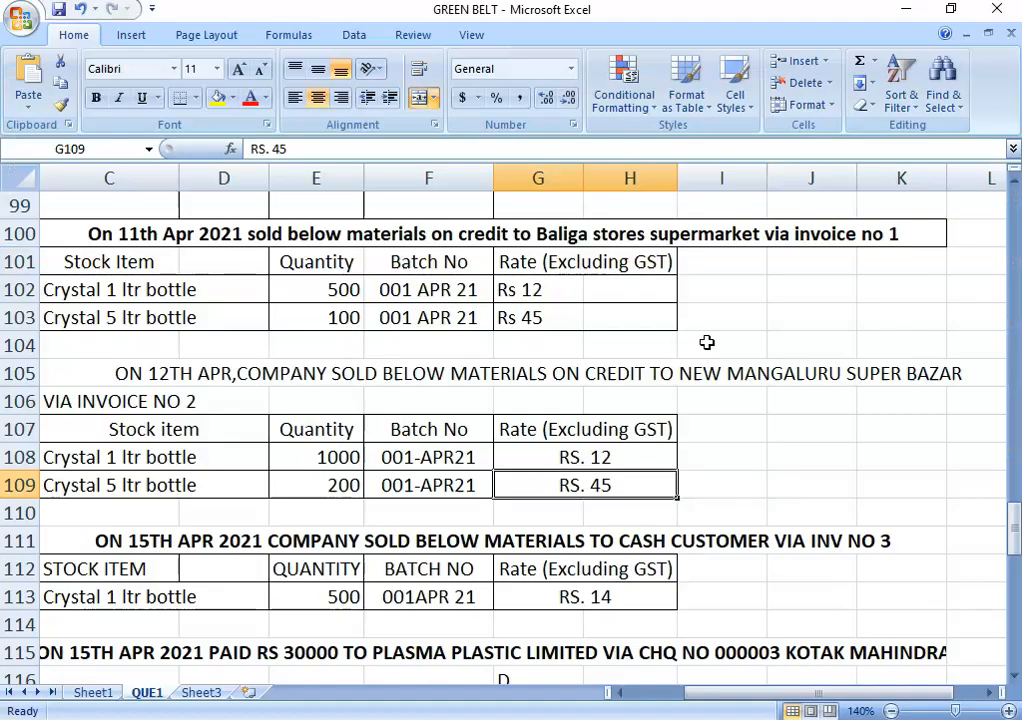
pyautogui.press('Right')
pyautogui.press('Right')
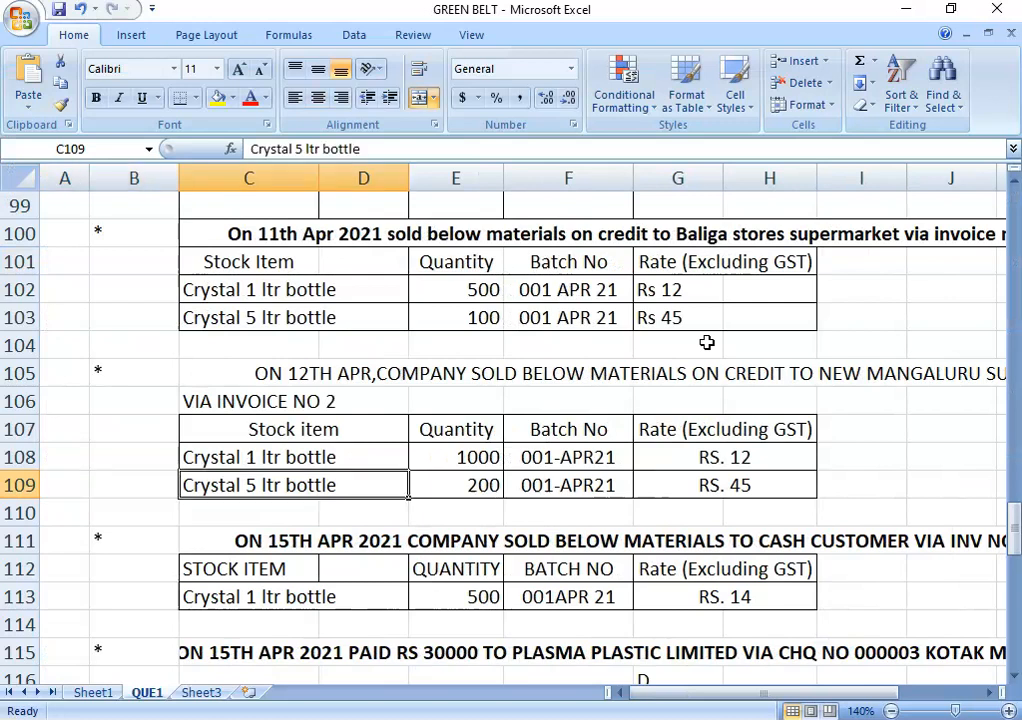
pyautogui.hotkey('alt', 'Tab')
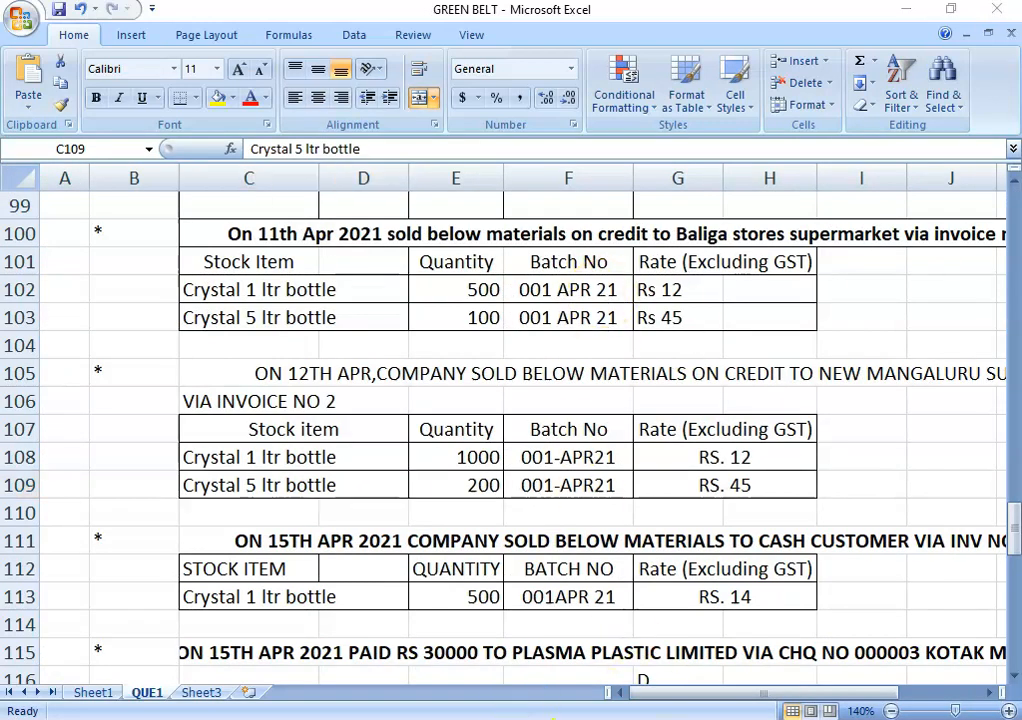
# Step: Return to TallyPrime and add CRYSTAL -1 LTR BOTTLE as the first item, without a description, from batch 001 apr 21
pyautogui.click(529, 718)
pyautogui.write('CRYSTAL -1 LTR BOTTLE')
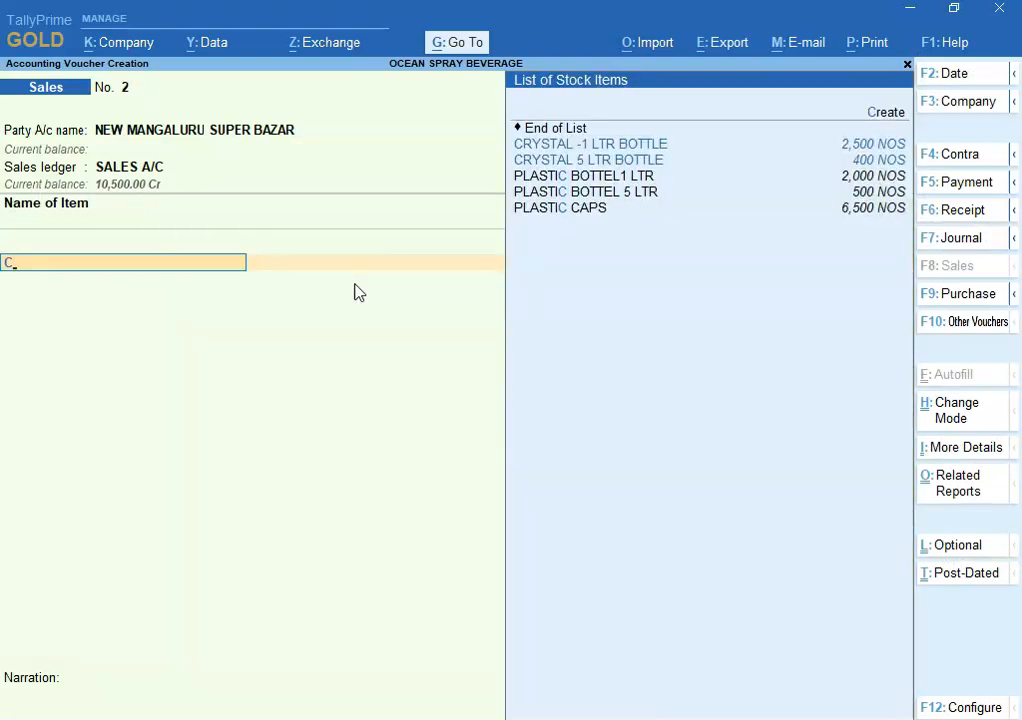
pyautogui.press('Return')
pyautogui.press('Return')
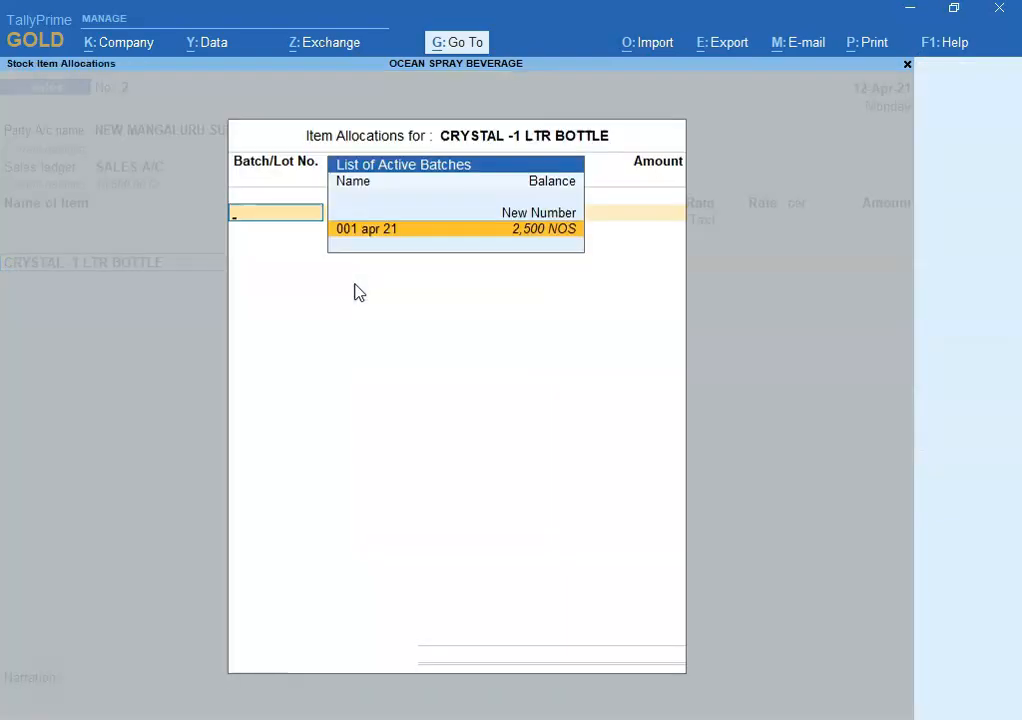
pyautogui.press('Return')
# Step: Check the invoice no 2 quantity in Excel and allocate 1,000 NOS of the 1 litre bottle at a rate of 12 in TallyPrime
pyautogui.click(479, 447)
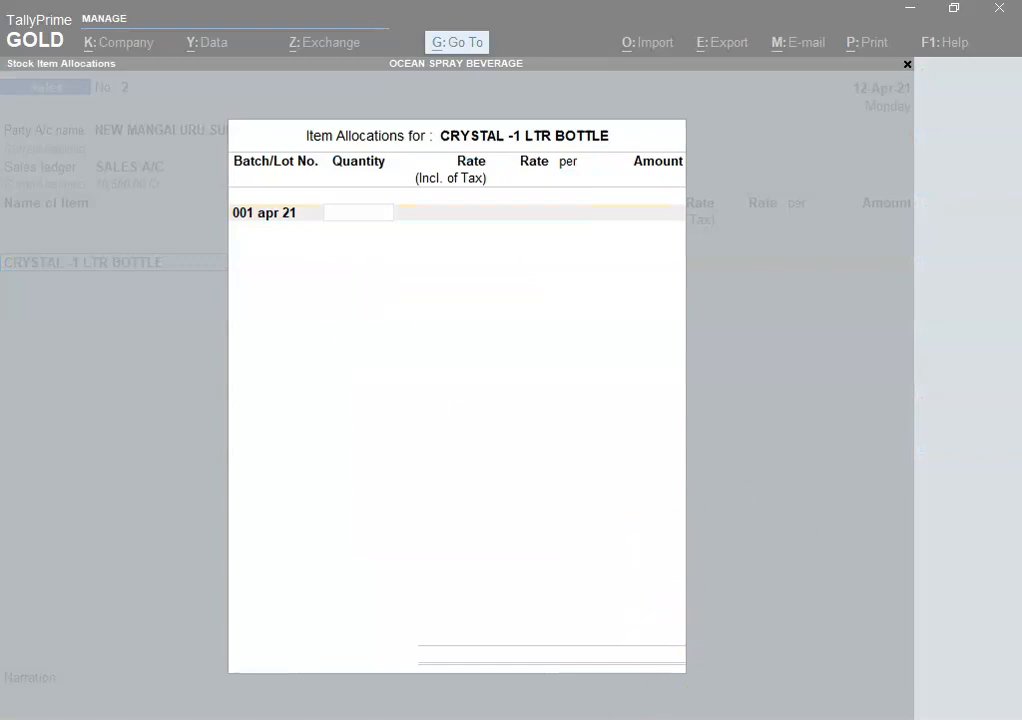
pyautogui.click(480, 457)
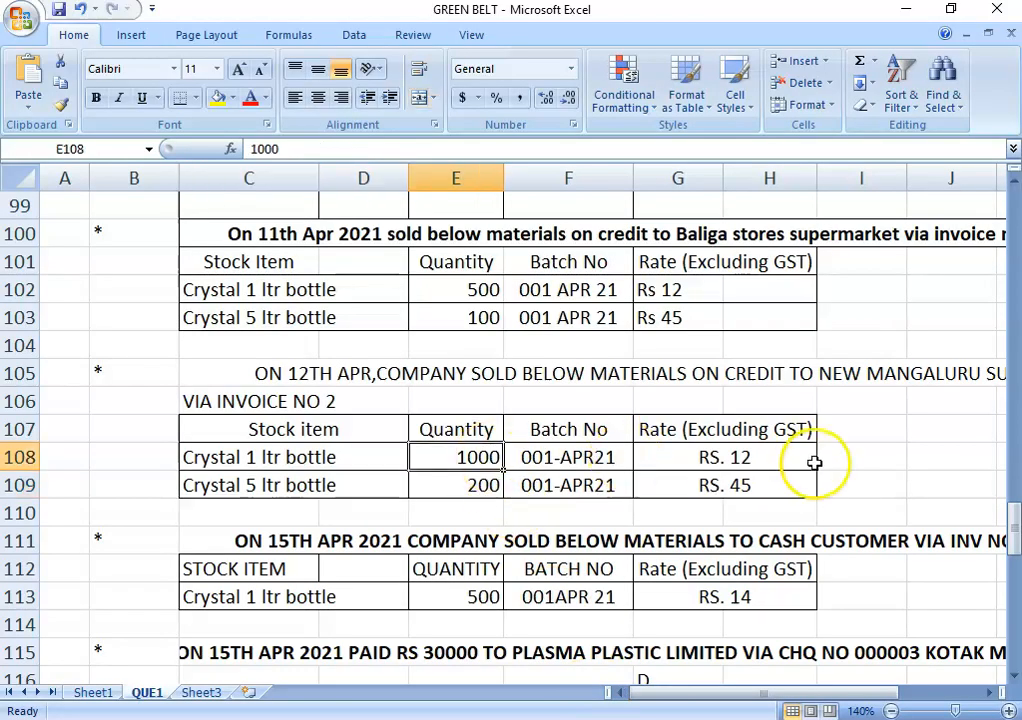
pyautogui.hotkey('alt', 'Tab')
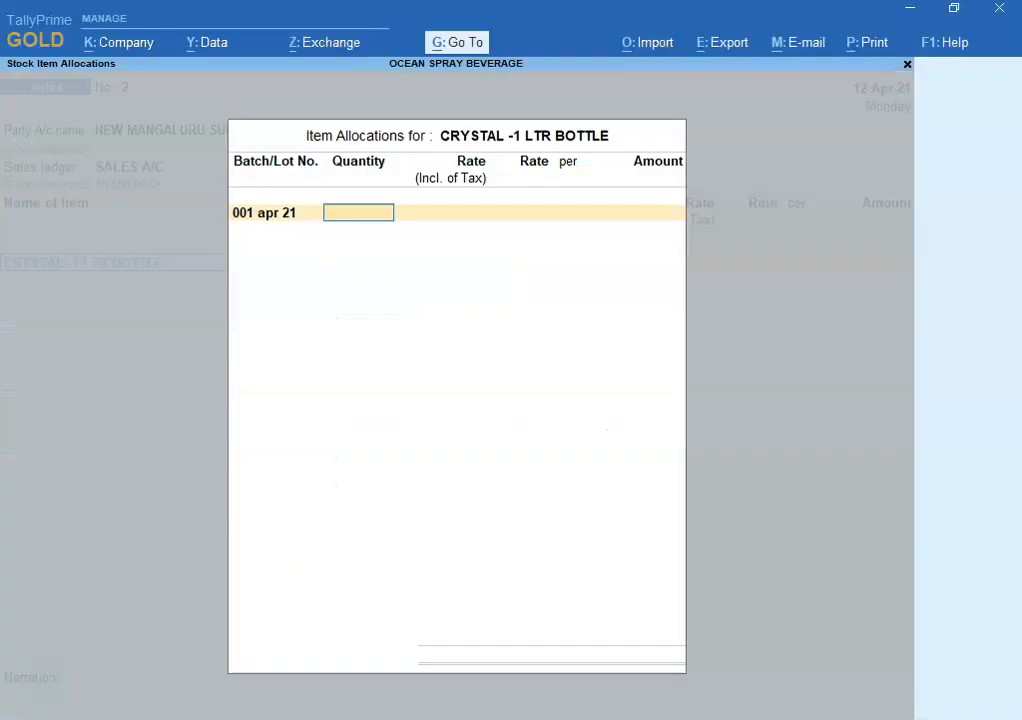
pyautogui.write('1')
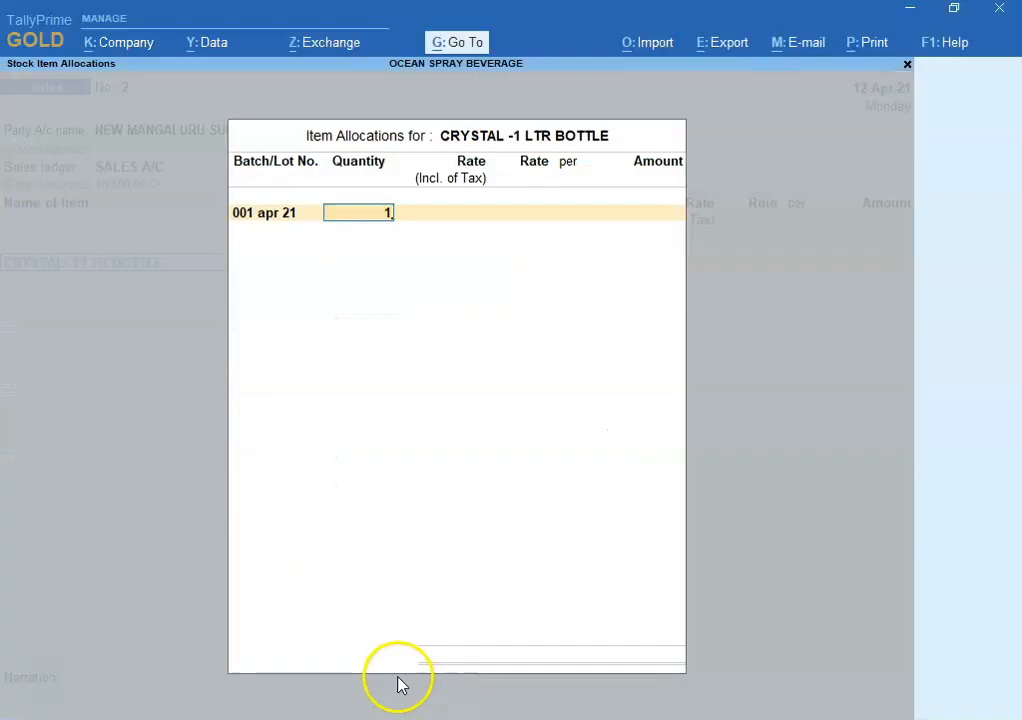
pyautogui.write(',000')
pyautogui.press('Return')
pyautogui.press('Return')
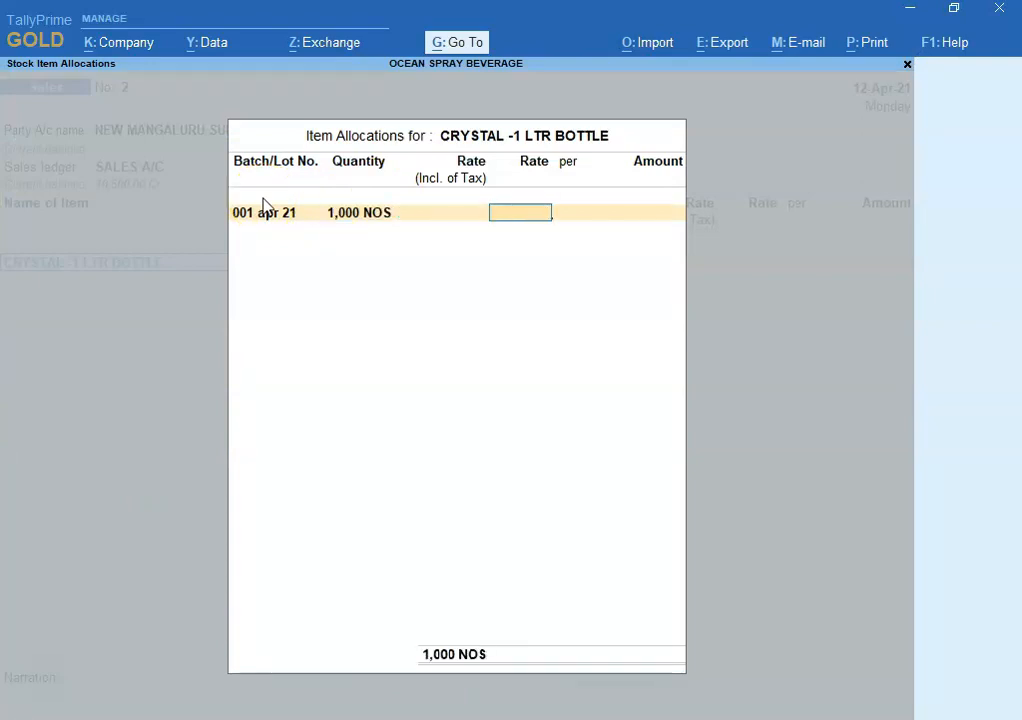
pyautogui.write('12')
pyautogui.press('Return')
pyautogui.press('Return')
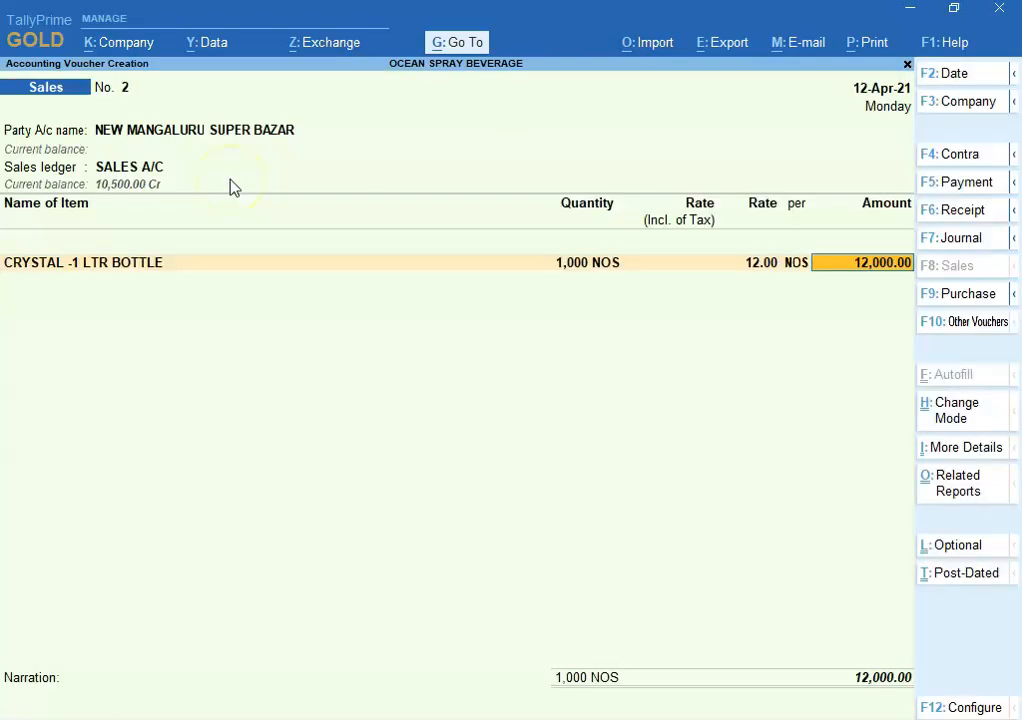
# Step: Add CRYSTAL 5 LTR BOTTLE as the second item, without a description, from batch 001 apr 21
pyautogui.write('Cr')
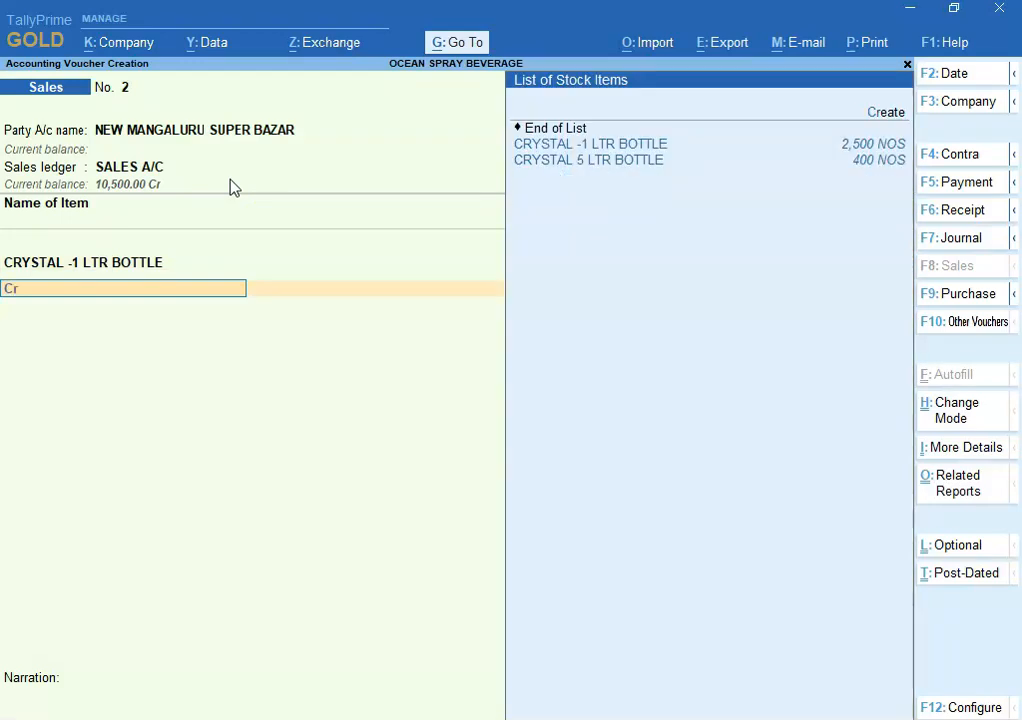
pyautogui.press('Down')
pyautogui.press('Return')
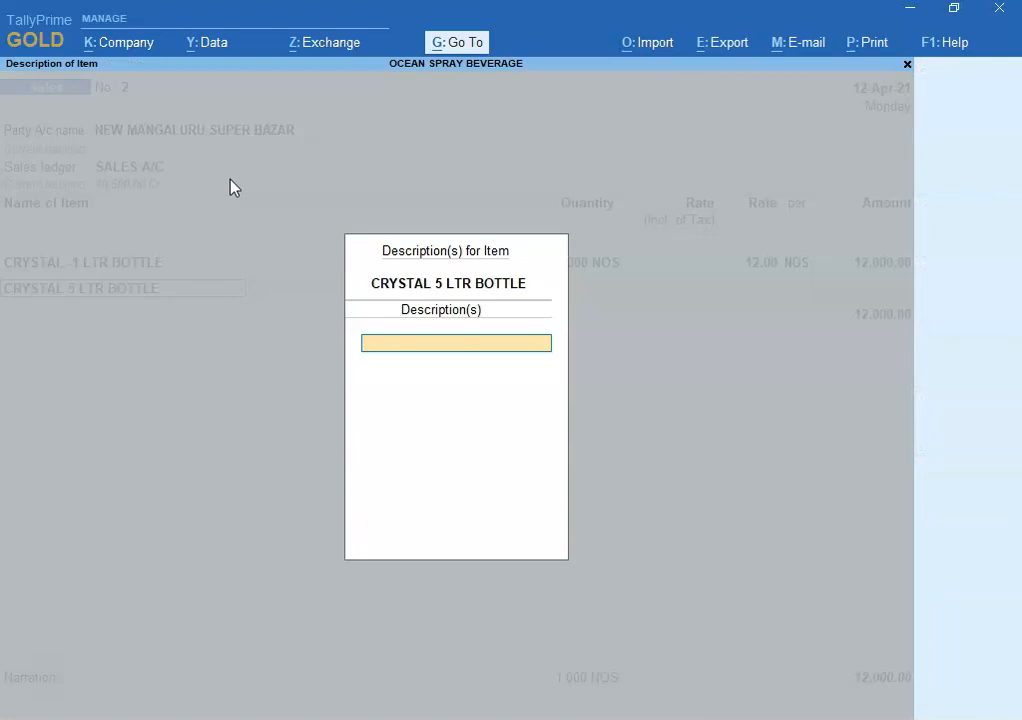
pyautogui.press('Return')
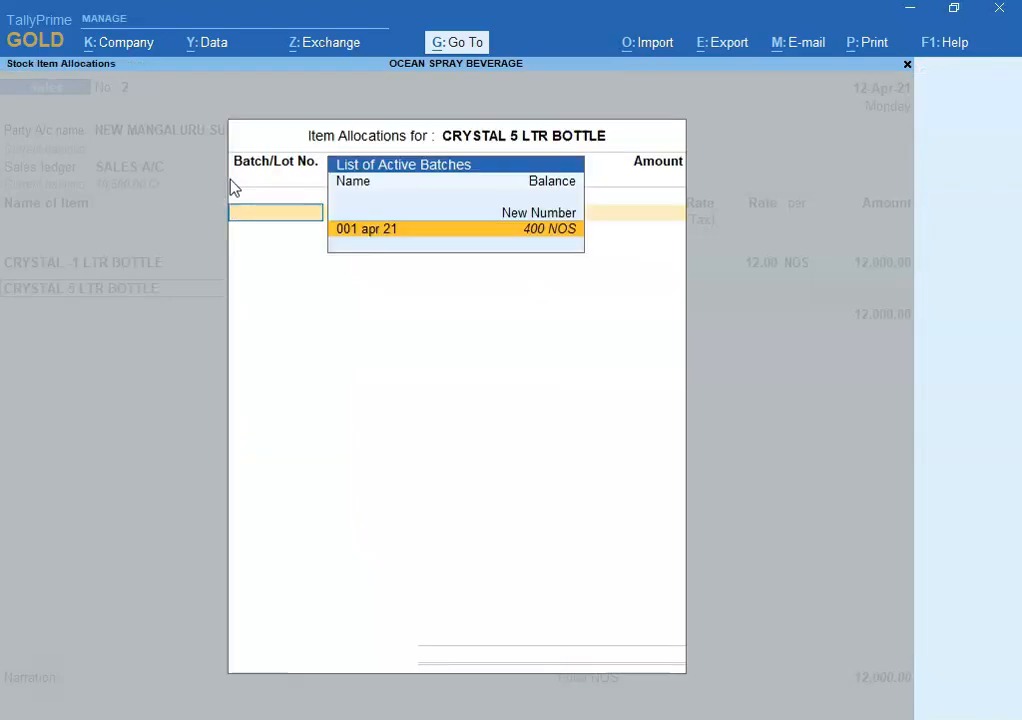
pyautogui.press('Return')
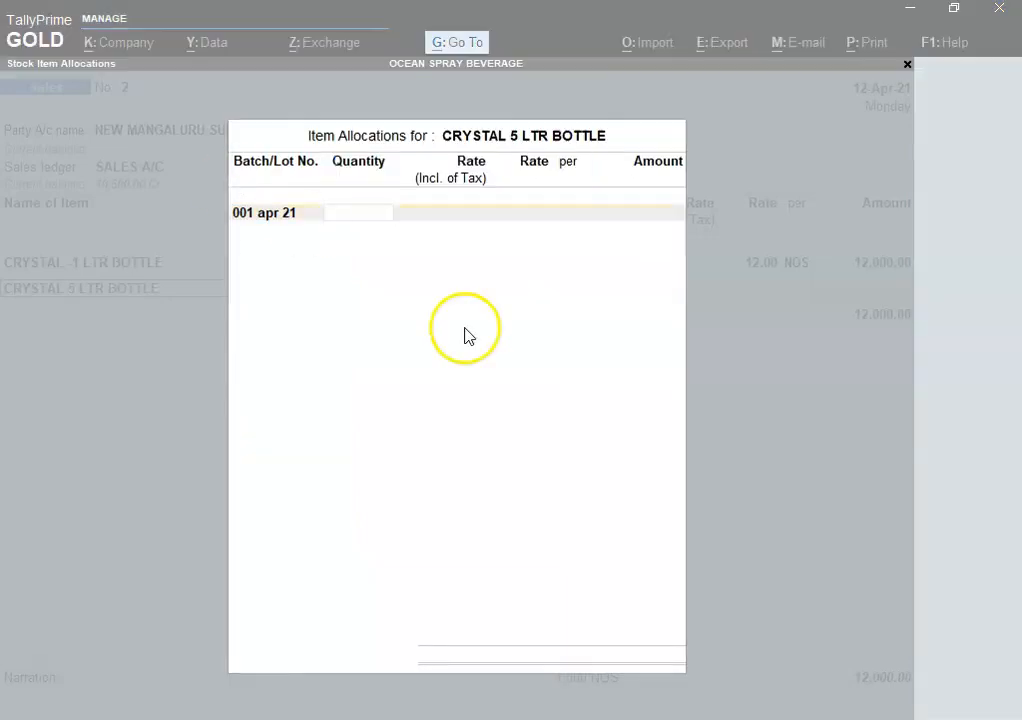
# Step: Check the 5 litre bottle's quantity and rate for invoice no 2 in Excel and allocate 200 NOS at 45 in TallyPrime
pyautogui.click(616, 715)
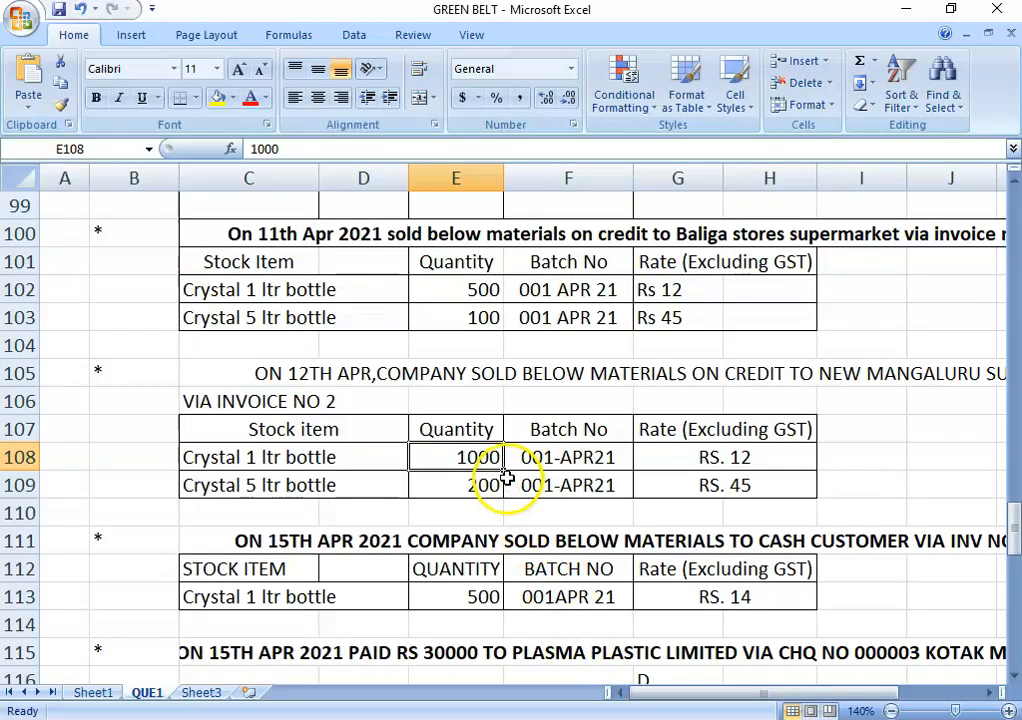
pyautogui.click(560, 716)
pyautogui.write('200')
pyautogui.press('Return')
pyautogui.press('Return')
pyautogui.click(640, 716)
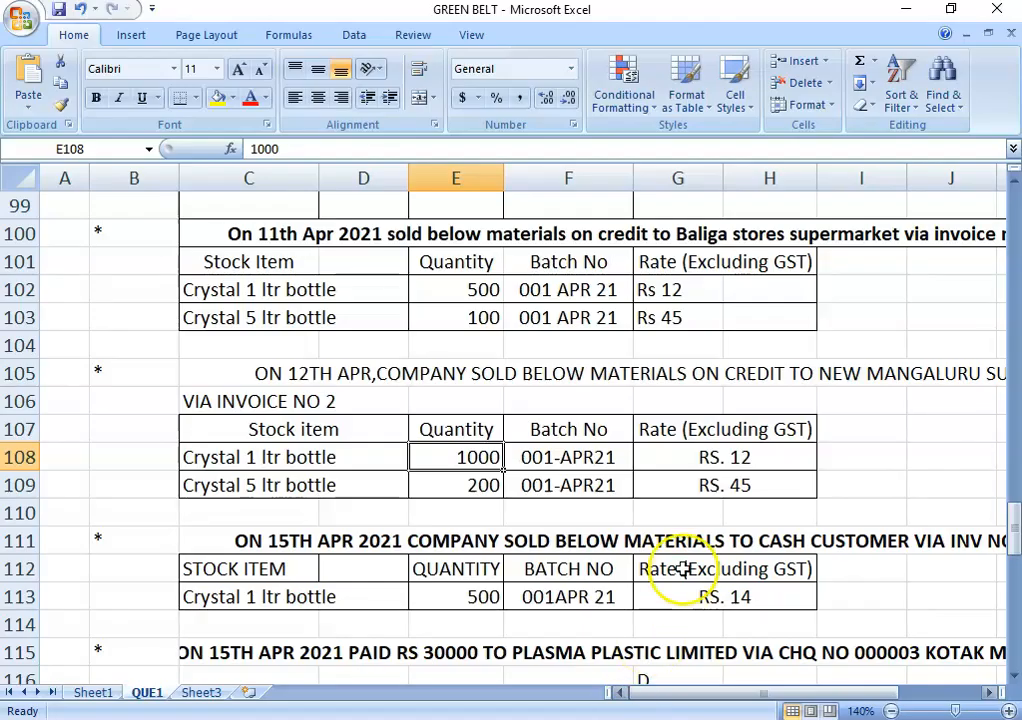
pyautogui.click(420, 716)
pyautogui.write('45')
pyautogui.press('Return')
pyautogui.press('Return')
pyautogui.press('Return')
pyautogui.press('Return')
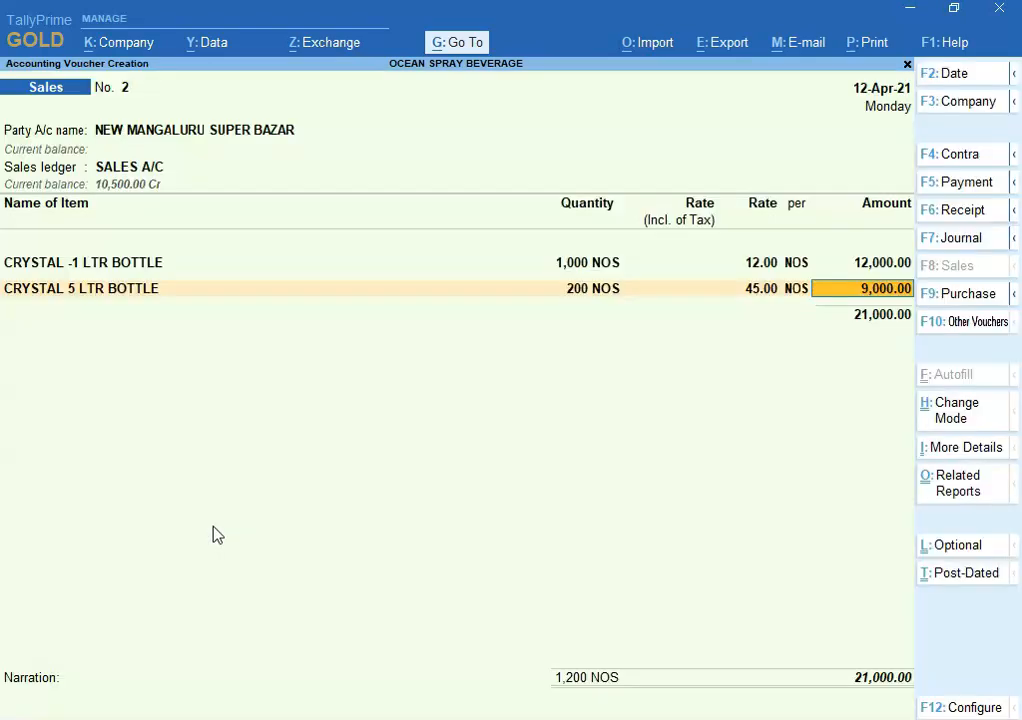
# Step: End the item list and add the Output CGST and Output SGST tax ledgers to the invoice
pyautogui.press('Return')
pyautogui.write('Ou')
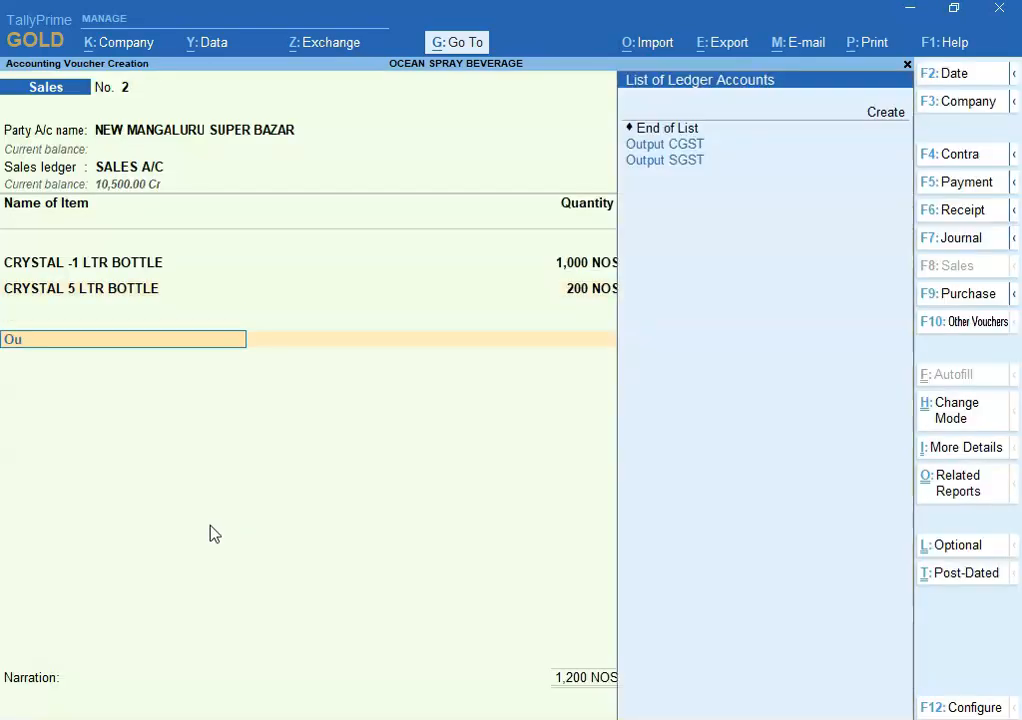
pyautogui.press('Down')
pyautogui.press('Return')
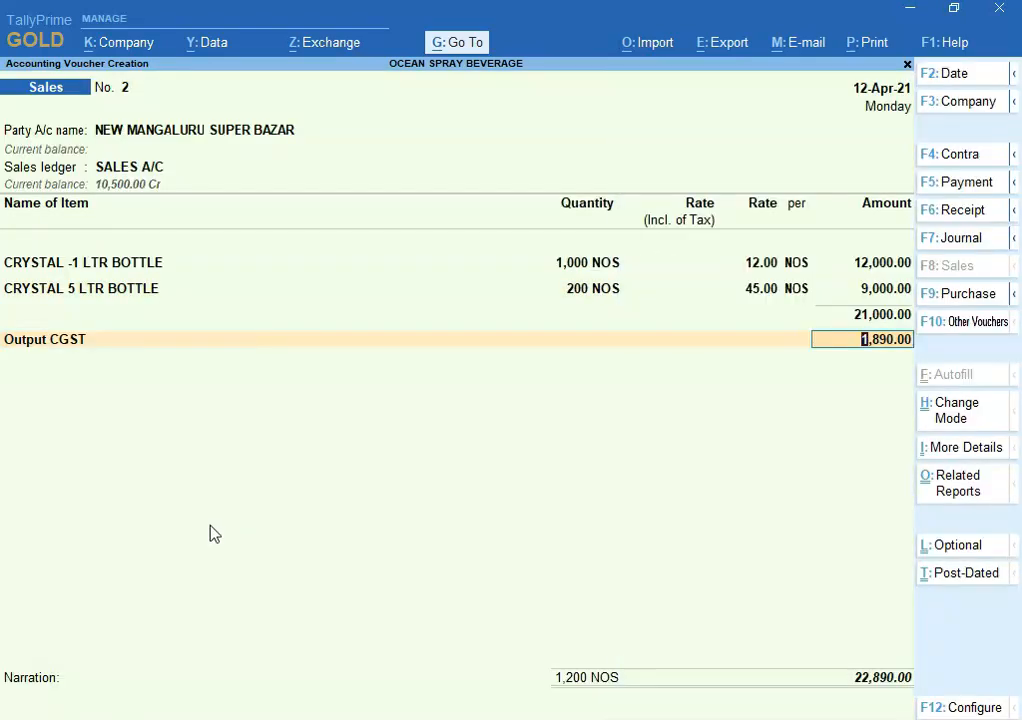
pyautogui.press('Return')
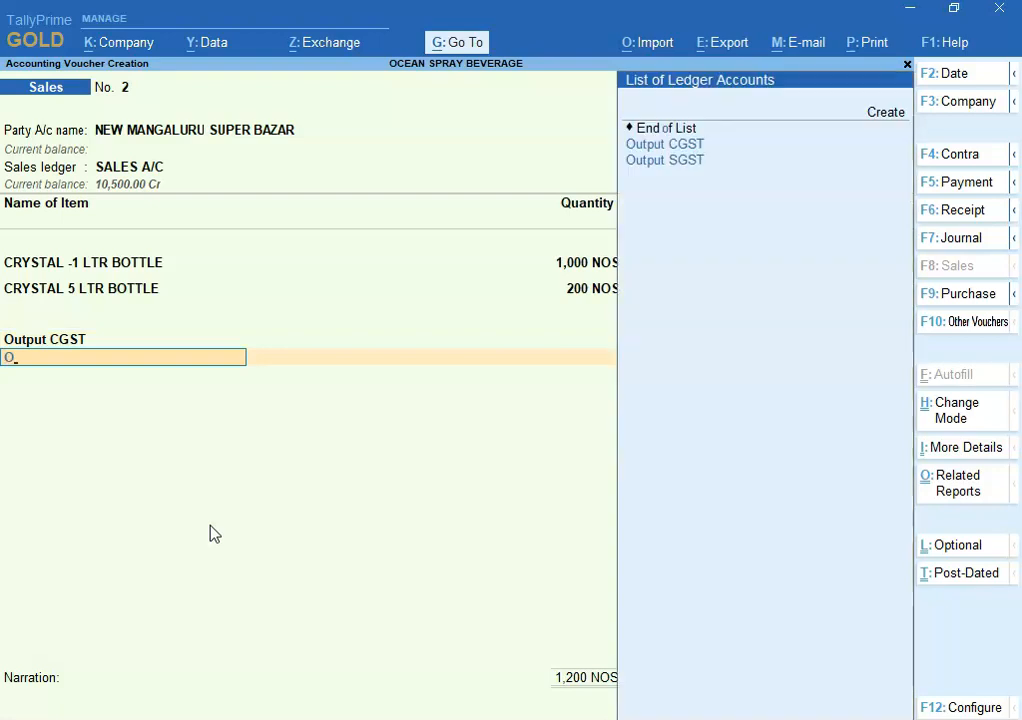
pyautogui.press('Down')
pyautogui.press('Return')
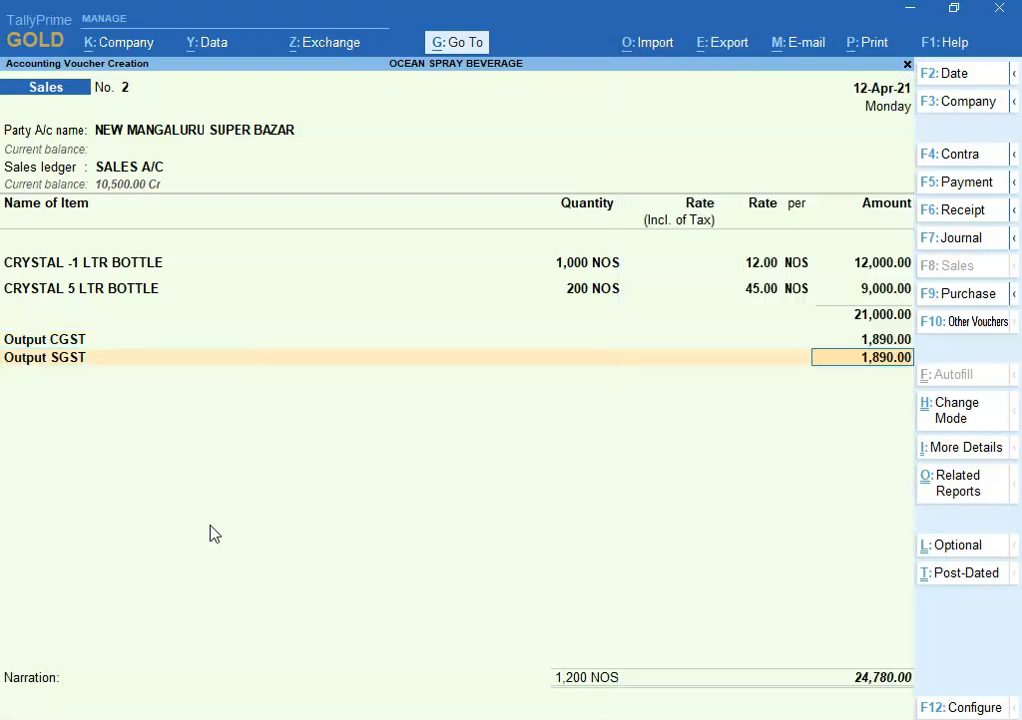
# Step: Accept the full invoice amount as a New Ref bill for New Mangaluru Super Bazar and save sales voucher no 2 without a narration
pyautogui.click(616, 718)
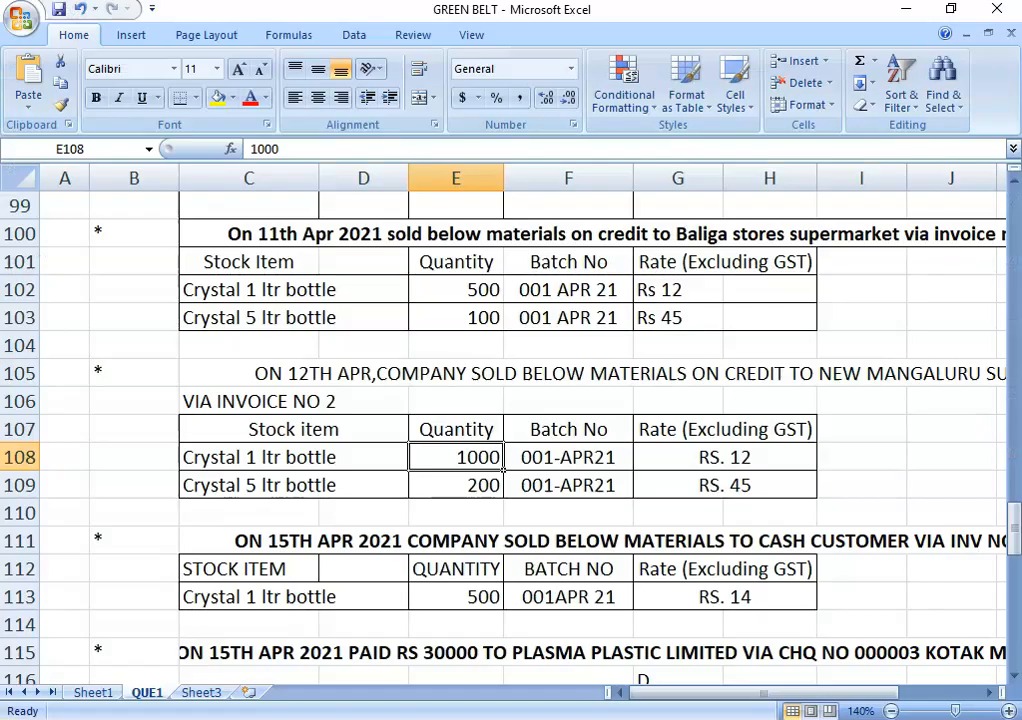
pyautogui.click(616, 718)
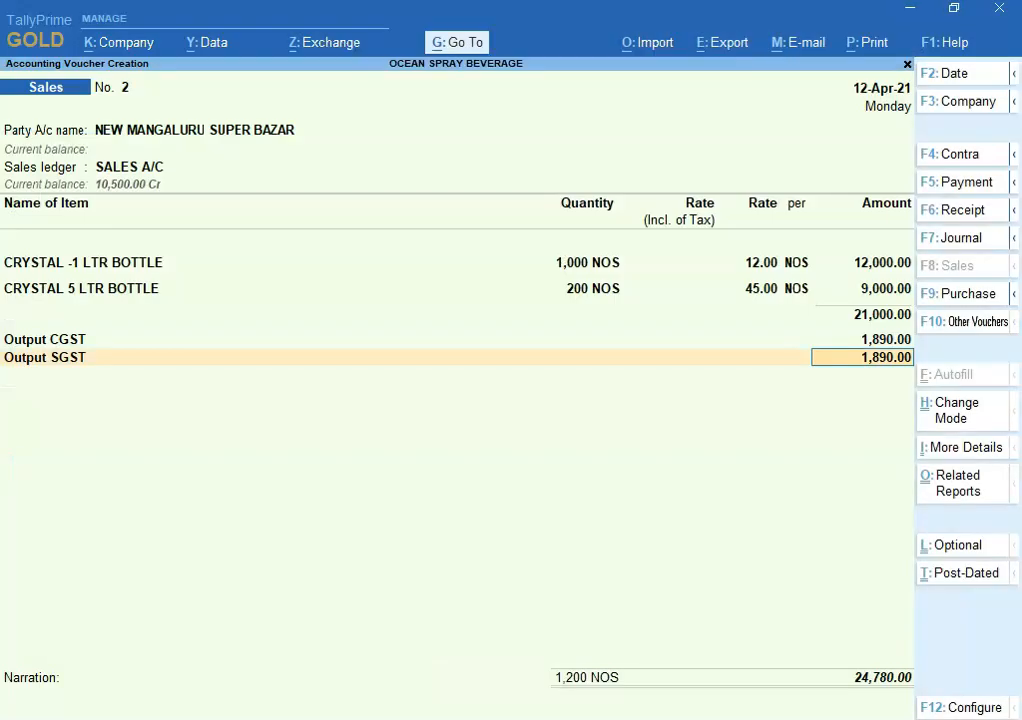
pyautogui.press('Return')
pyautogui.press('Return')
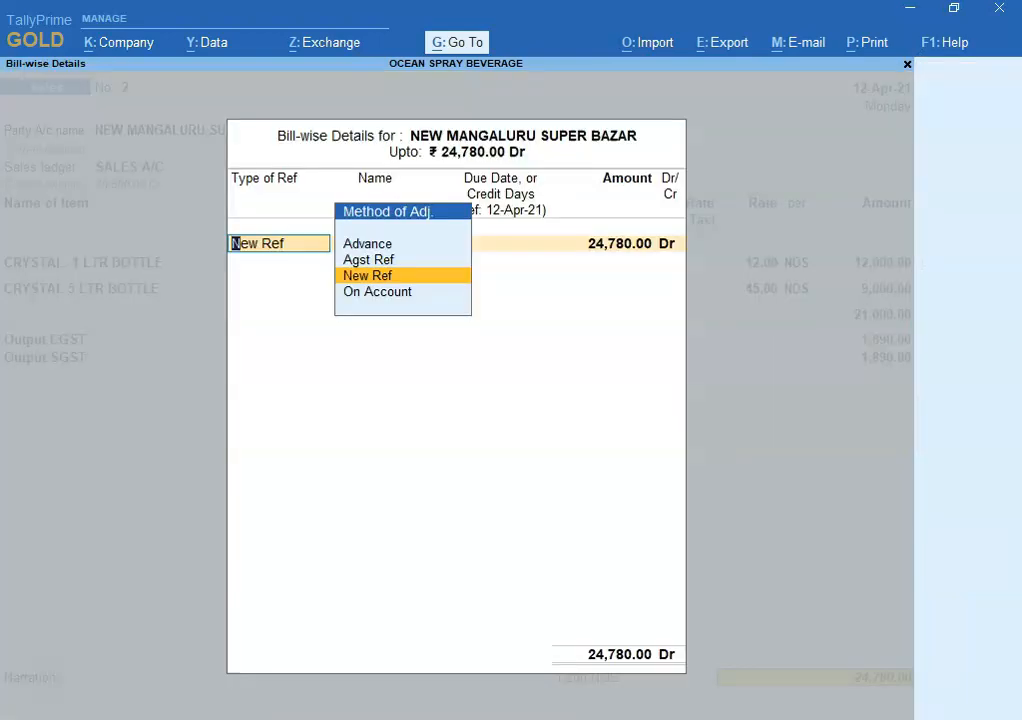
pyautogui.press('Return')
pyautogui.press('Return')
pyautogui.press('Return')
pyautogui.press('Return')
pyautogui.press('Return')
pyautogui.press('Return')
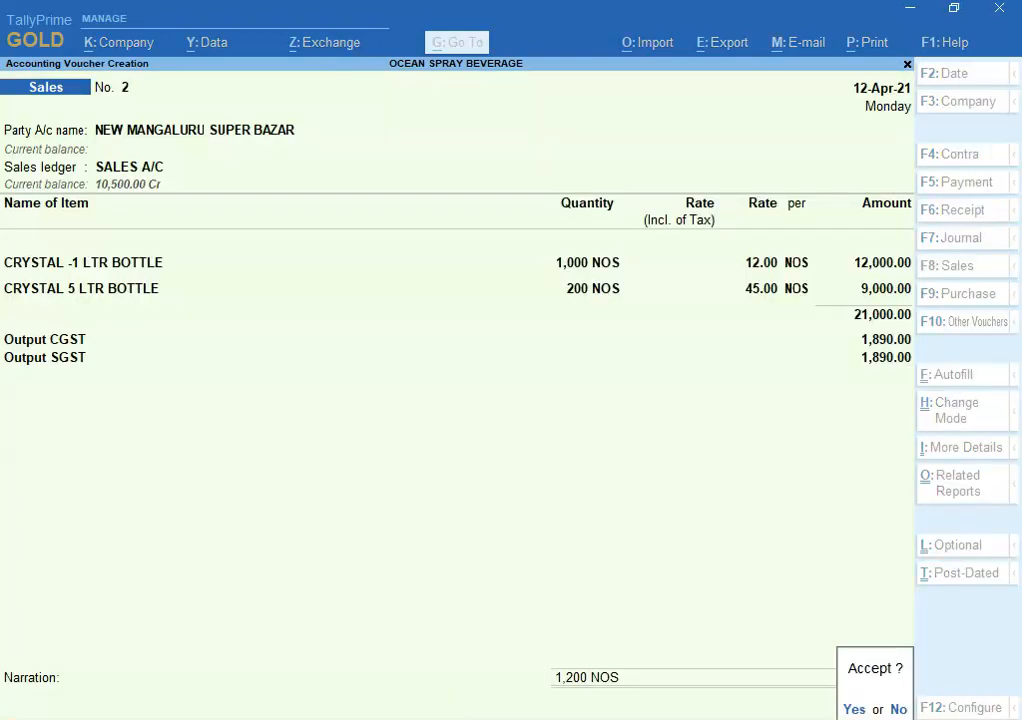
pyautogui.press('Return')
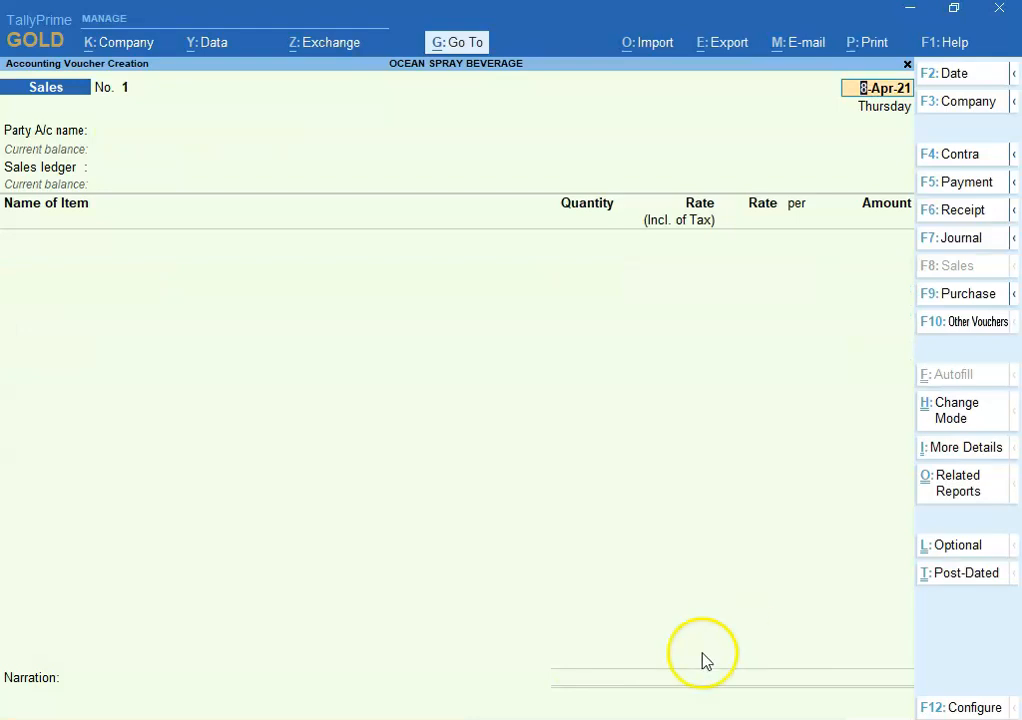
# Step: Examine the 15 April 2021 cash customer sale via invoice no 3 in the Excel workbook
pyautogui.hotkey('alt', 'Tab')
pyautogui.click(690, 505)
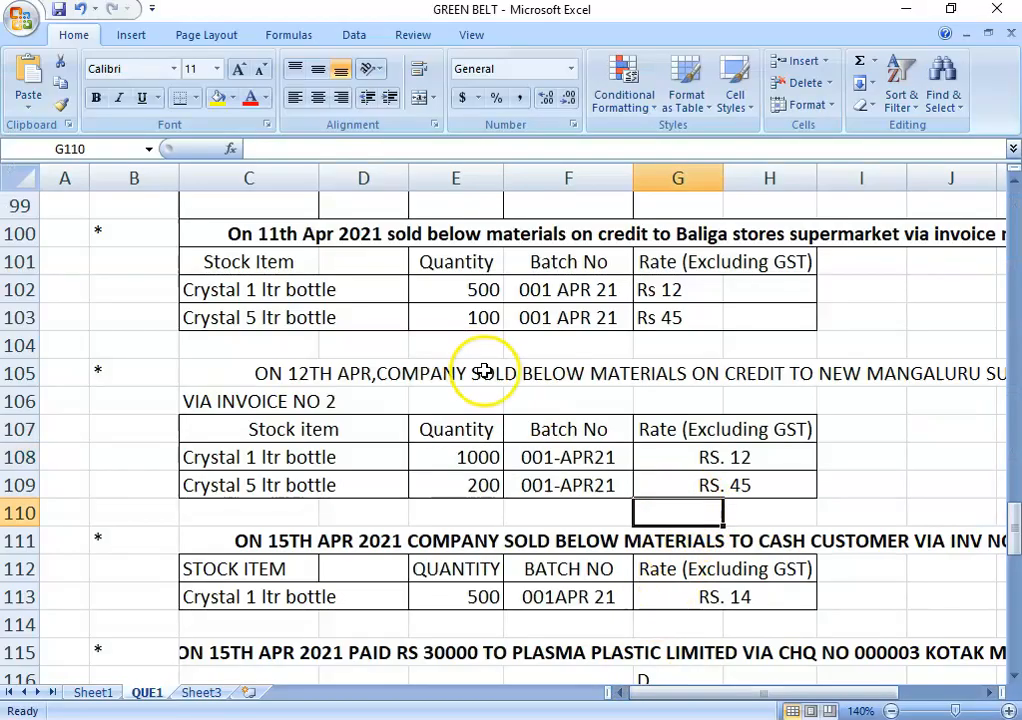
pyautogui.moveTo(1006, 508); pyautogui.dragTo(1017, 535)
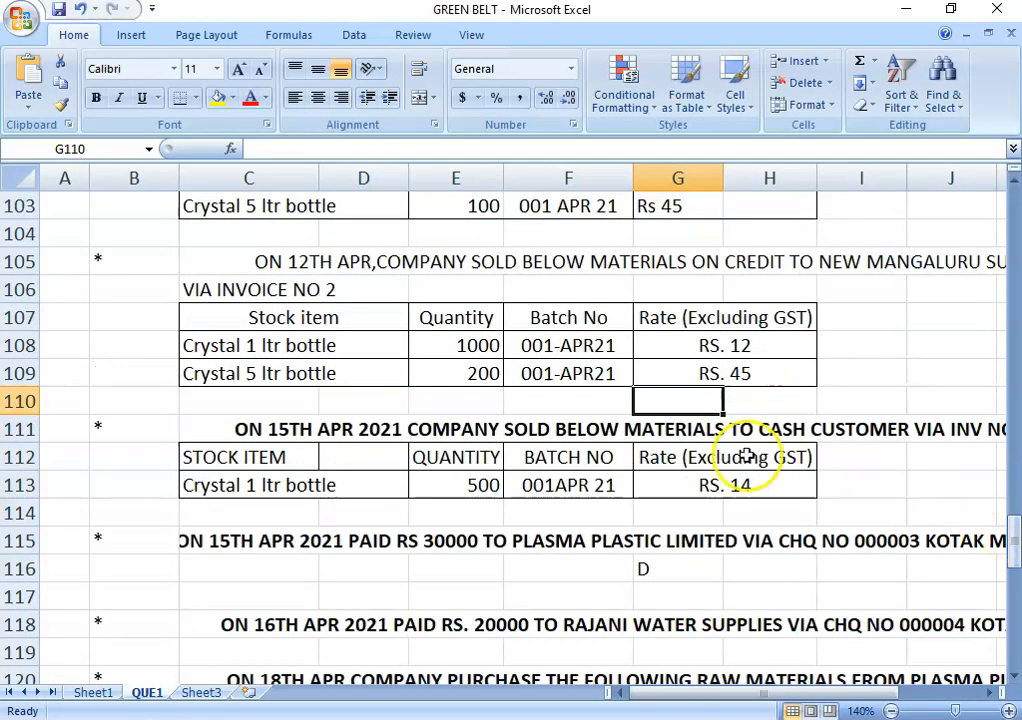
pyautogui.click(600, 430)
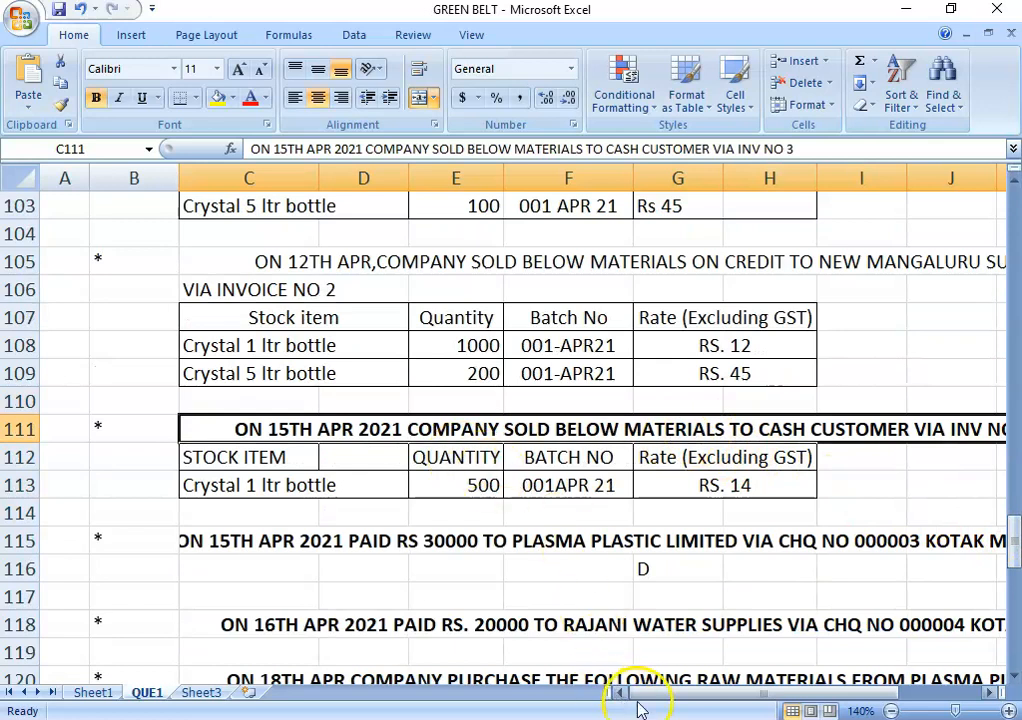
pyautogui.moveTo(692, 693)
pyautogui.mouseDown()
pyautogui.moveTo(745, 690)
pyautogui.moveTo(695, 690)
pyautogui.mouseUp()
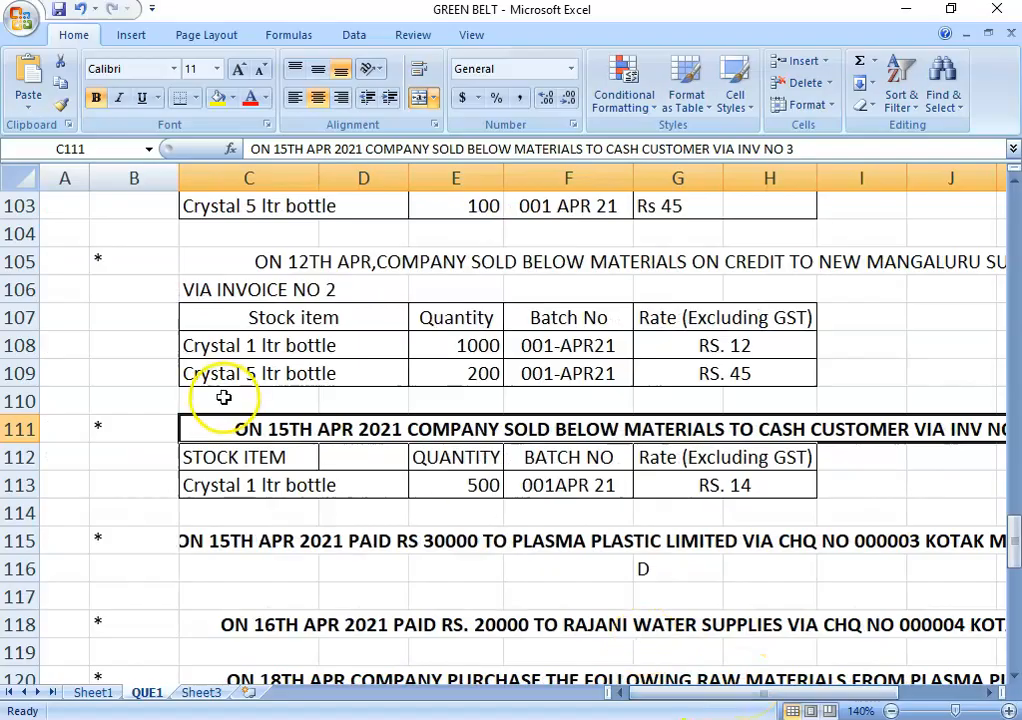
pyautogui.hotkey('alt', 'Tab')
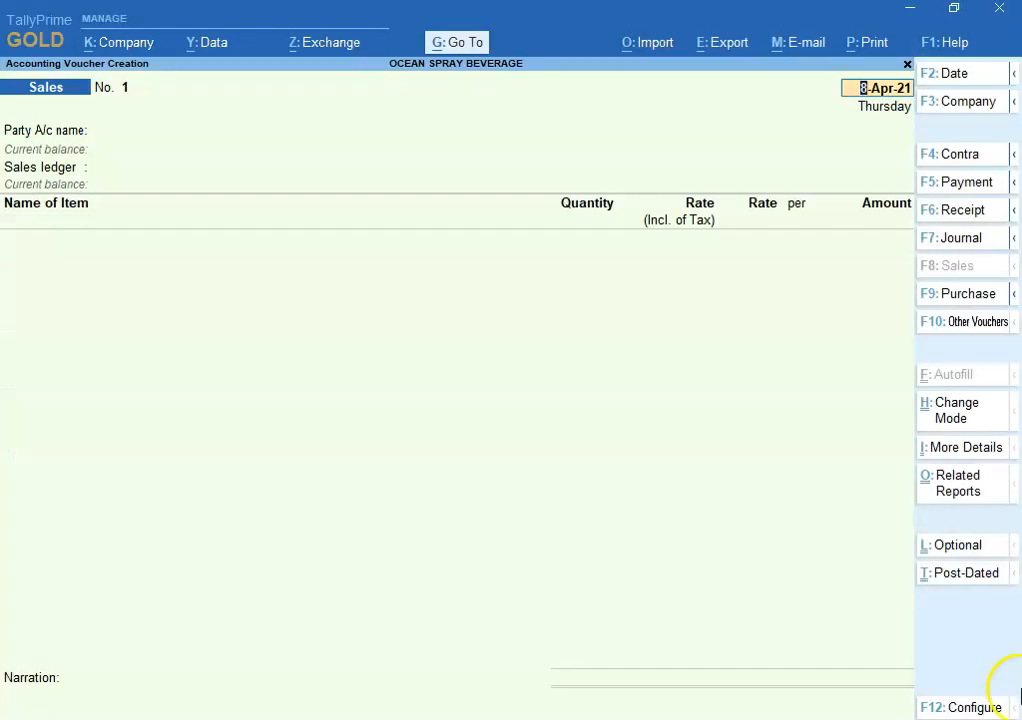
pyautogui.hotkey('alt', 'Tab')
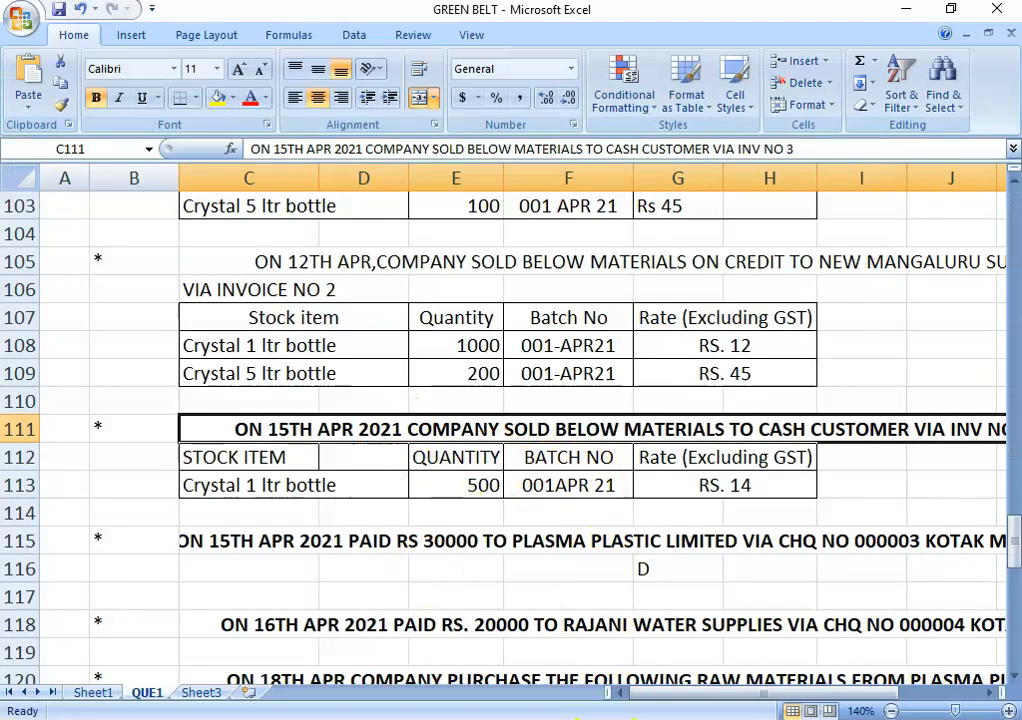
# Step: Return to TallyPrime, date the new sales voucher 15-4 and choose Cash as the party account
pyautogui.hotkey('alt', 'Tab')
pyautogui.write('15-')
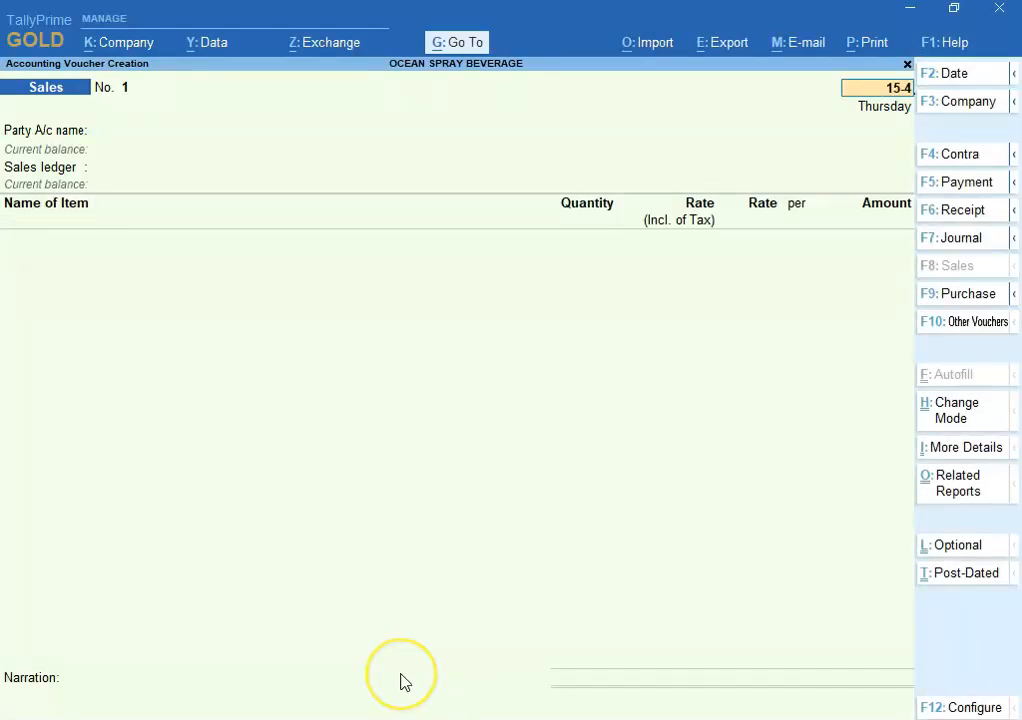
pyautogui.write('4')
pyautogui.press('Return')
pyautogui.press('Down')
pyautogui.press('Down')
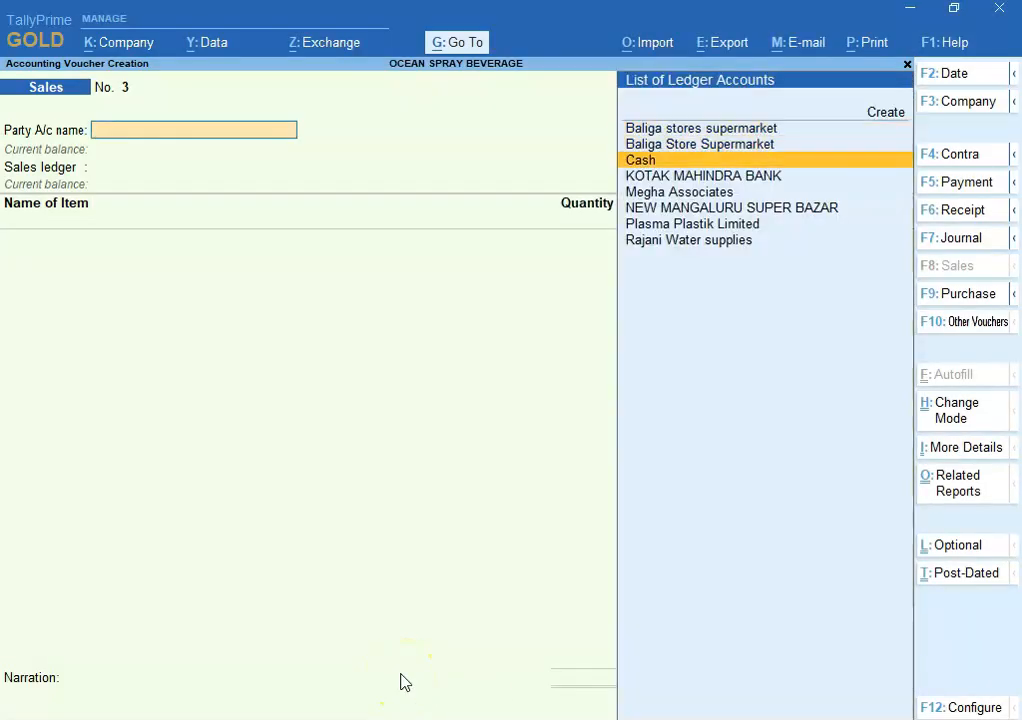
pyautogui.press('Return')
# Step: Accept the blank dispatch details and the Cash party details, and use SALES A/C as the sales ledger
pyautogui.press('Return')
pyautogui.press('Return')
pyautogui.press('Return')
pyautogui.press('Return')
pyautogui.press('Return')
pyautogui.press('Return')
pyautogui.press('Return')
pyautogui.press('Return')
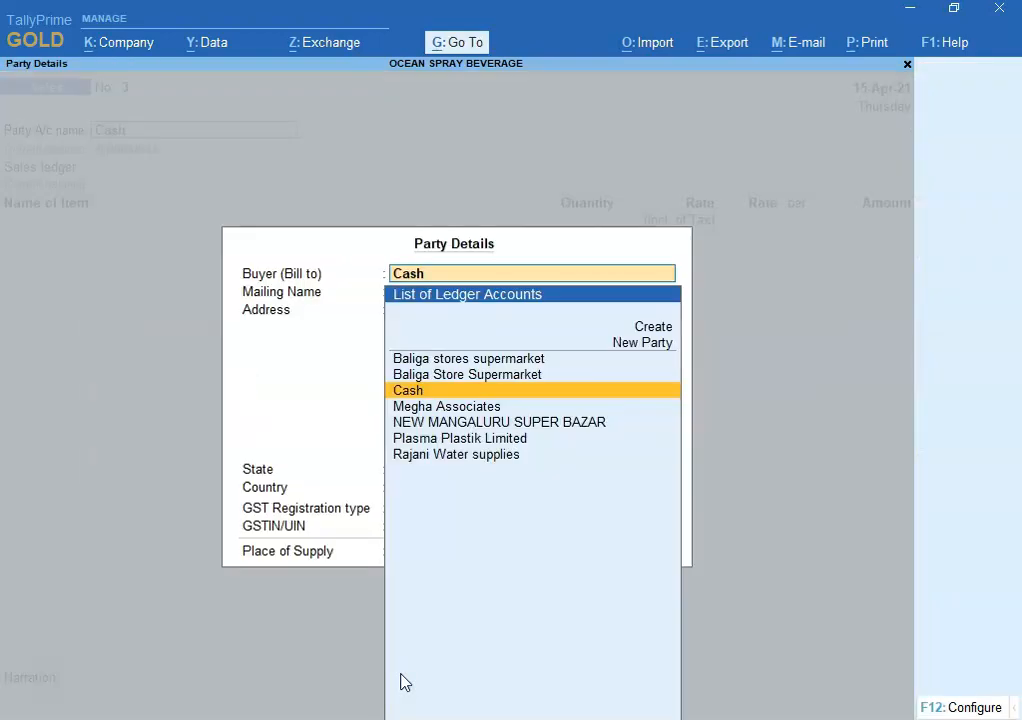
pyautogui.press('Return')
pyautogui.press('Return')
pyautogui.press('Return')
pyautogui.press('Return')
pyautogui.press('Return')
pyautogui.press('Return')
pyautogui.press('Return')
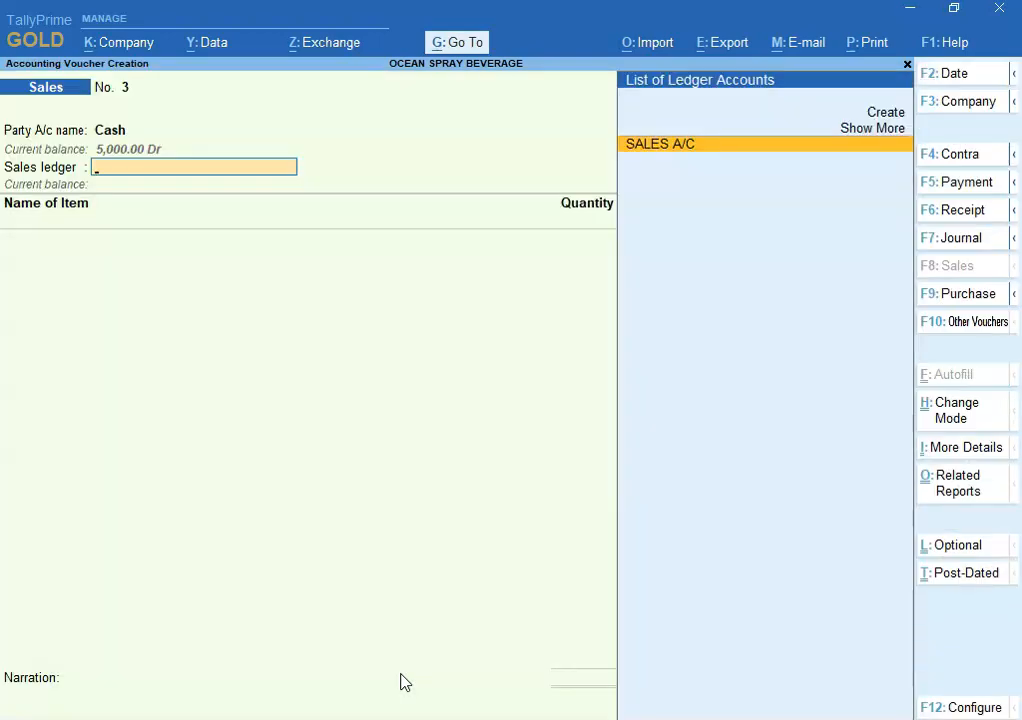
pyautogui.press('Return')
# Step: Check invoice no 3 in Excel, then turn off tax-inclusive rates and additional descriptions for stock items in TallyPrime's voucher configuration
pyautogui.hotkey('alt', 'Tab')
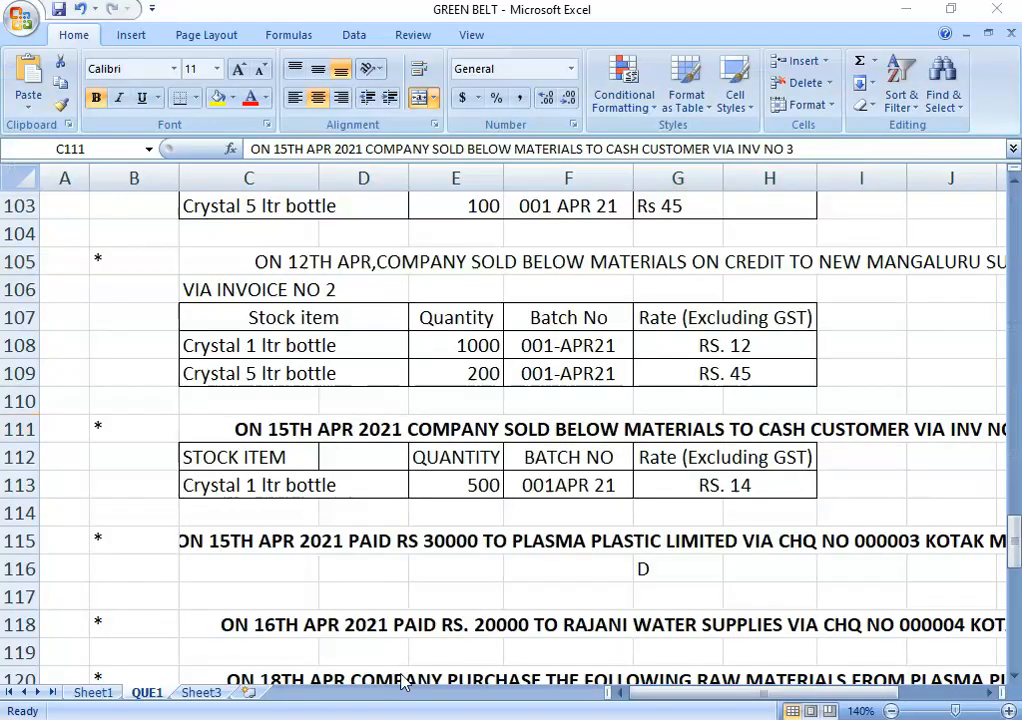
pyautogui.click(392, 427)
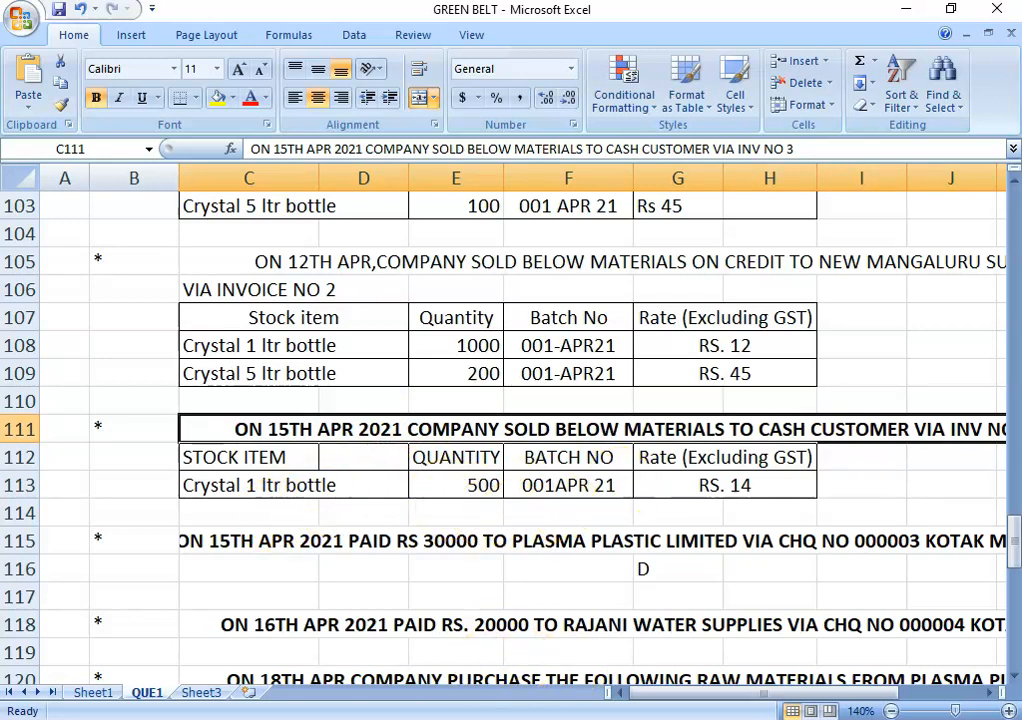
pyautogui.hotkey('alt', 'Tab')
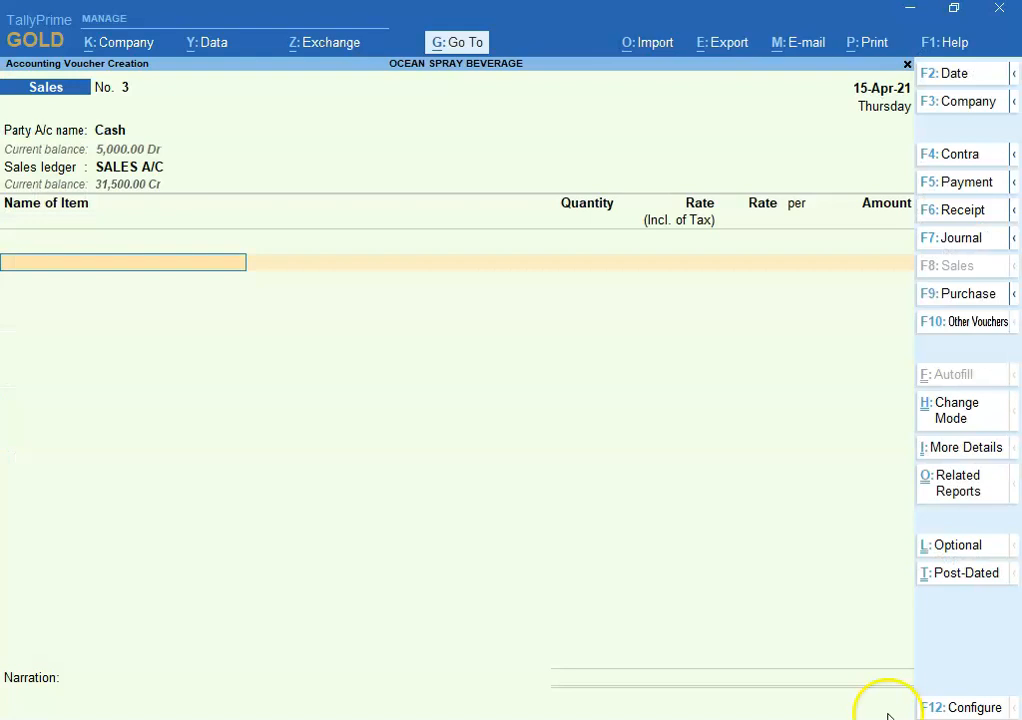
pyautogui.click(971, 704)
pyautogui.click(779, 322)
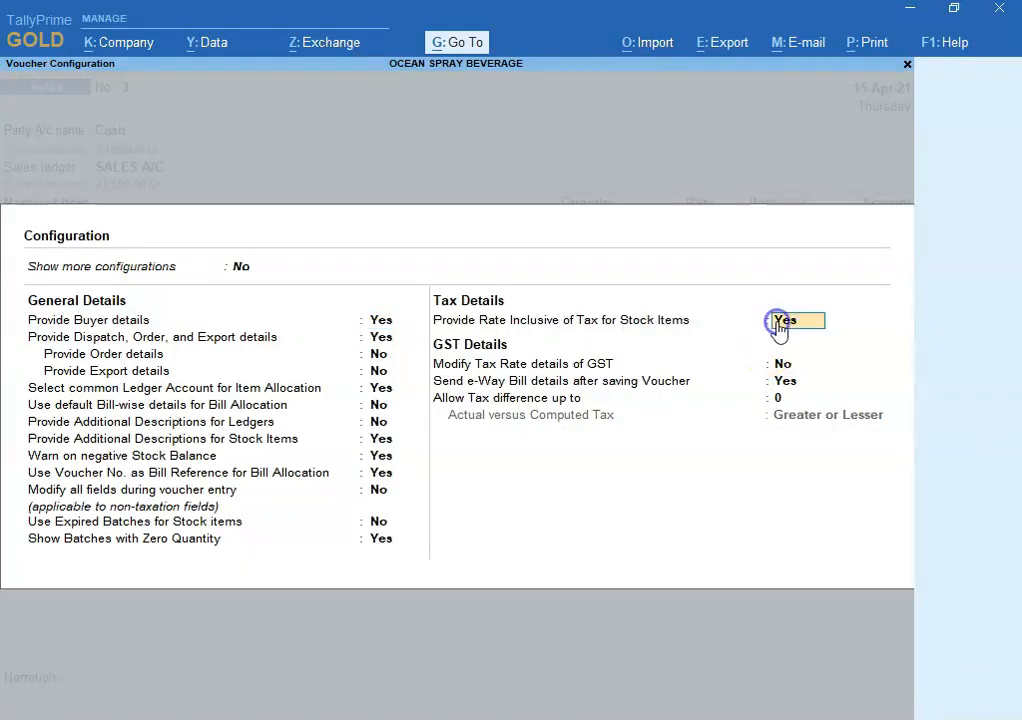
pyautogui.press('n')
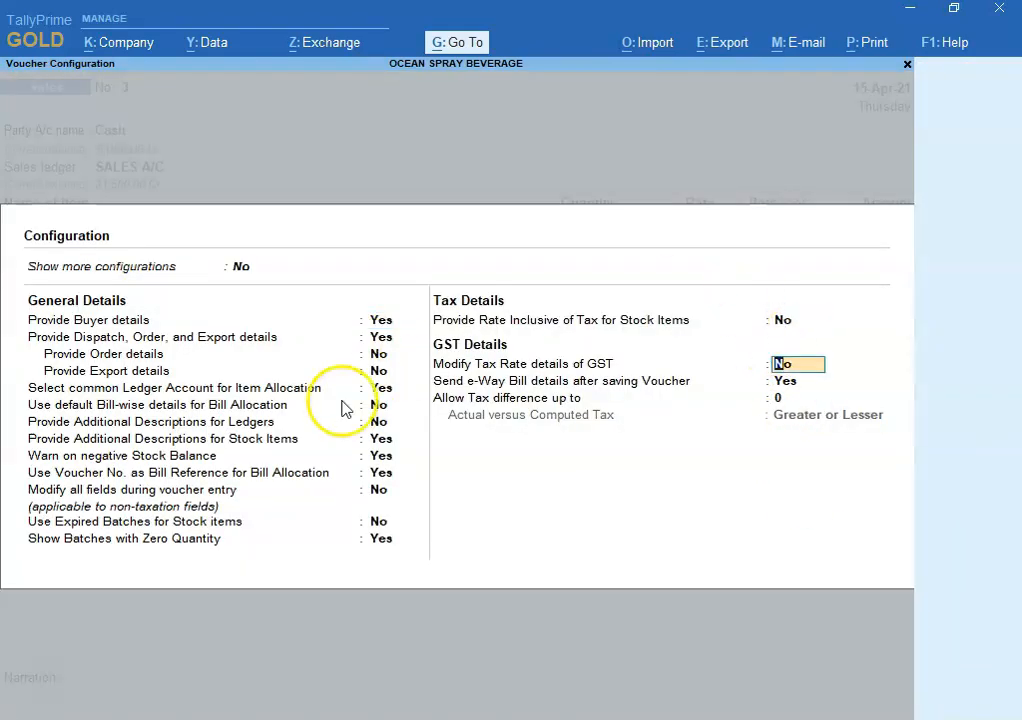
pyautogui.click(386, 443)
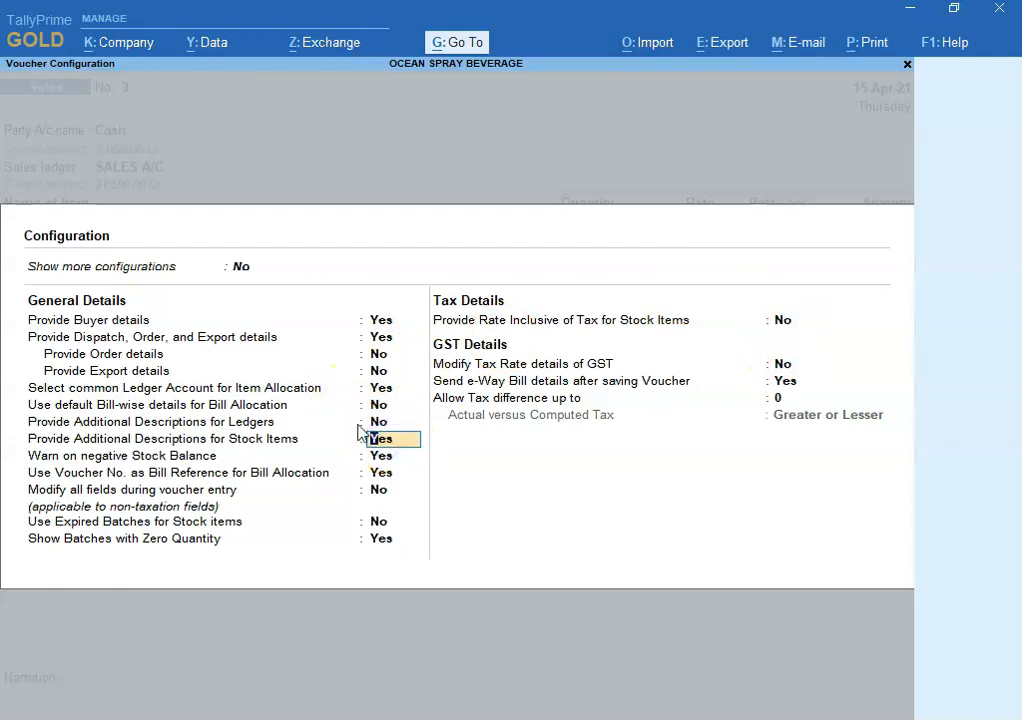
pyautogui.press('Return')
pyautogui.hotkey('ctrl', 'a')
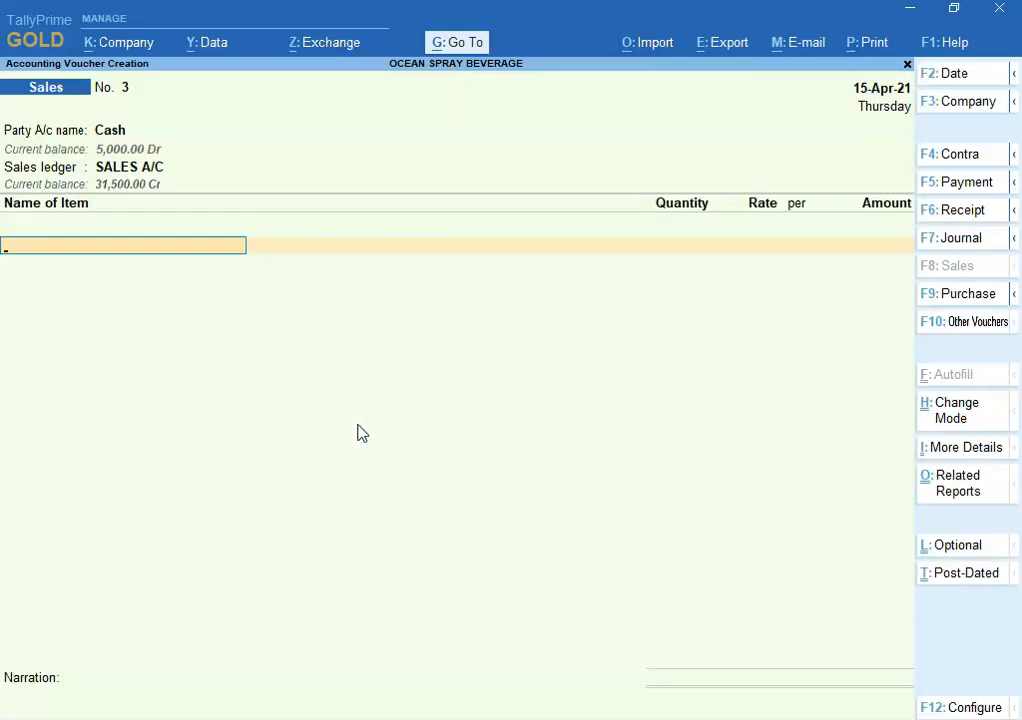
# Step: Add CRYSTAL -1 LTR BOTTLE from batch 001 apr 21 to the sales voucher and check its quantity in Excel
pyautogui.write('C')
pyautogui.press('Down')
pyautogui.press('Up')
pyautogui.press('Return')
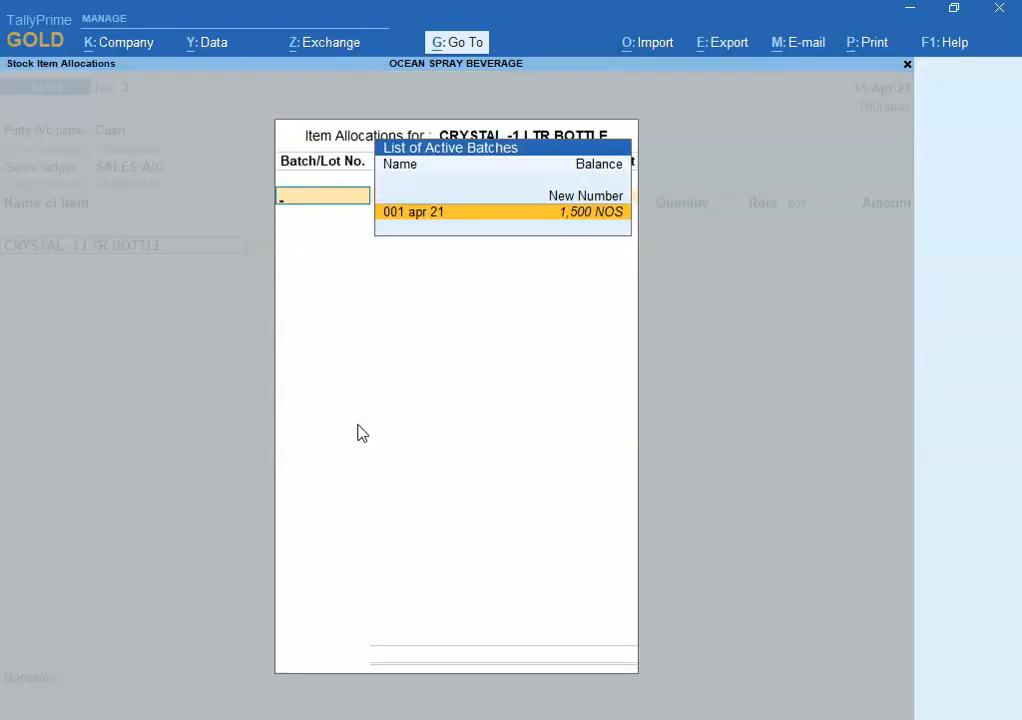
pyautogui.press('Return')
pyautogui.hotkey('alt', 'Tab')
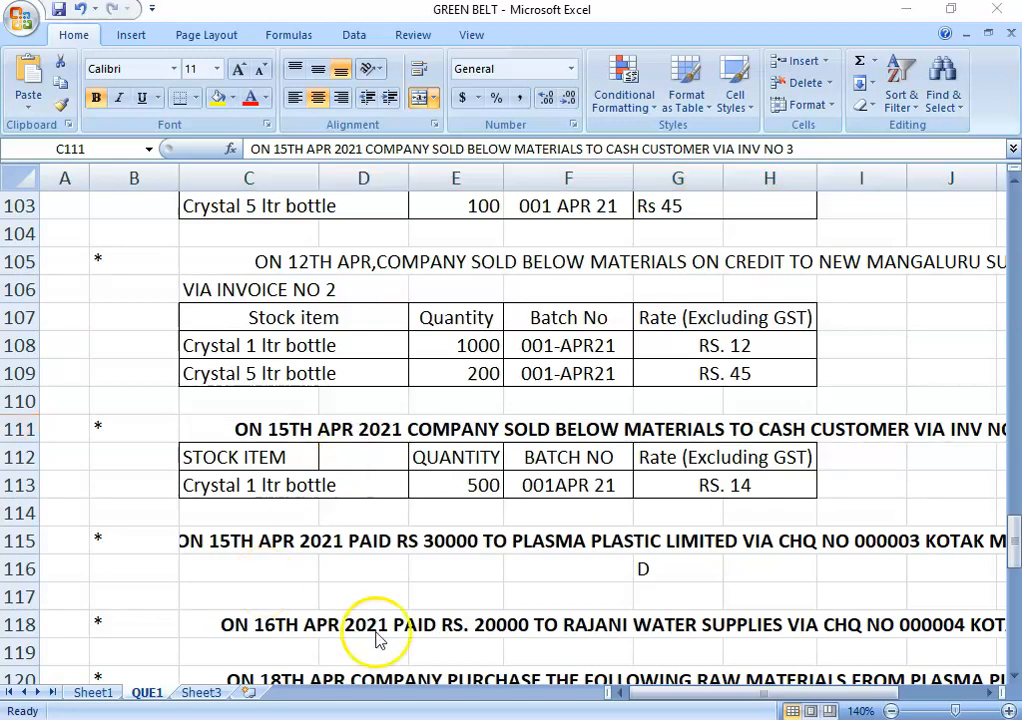
pyautogui.hotkey('alt', 'Tab')
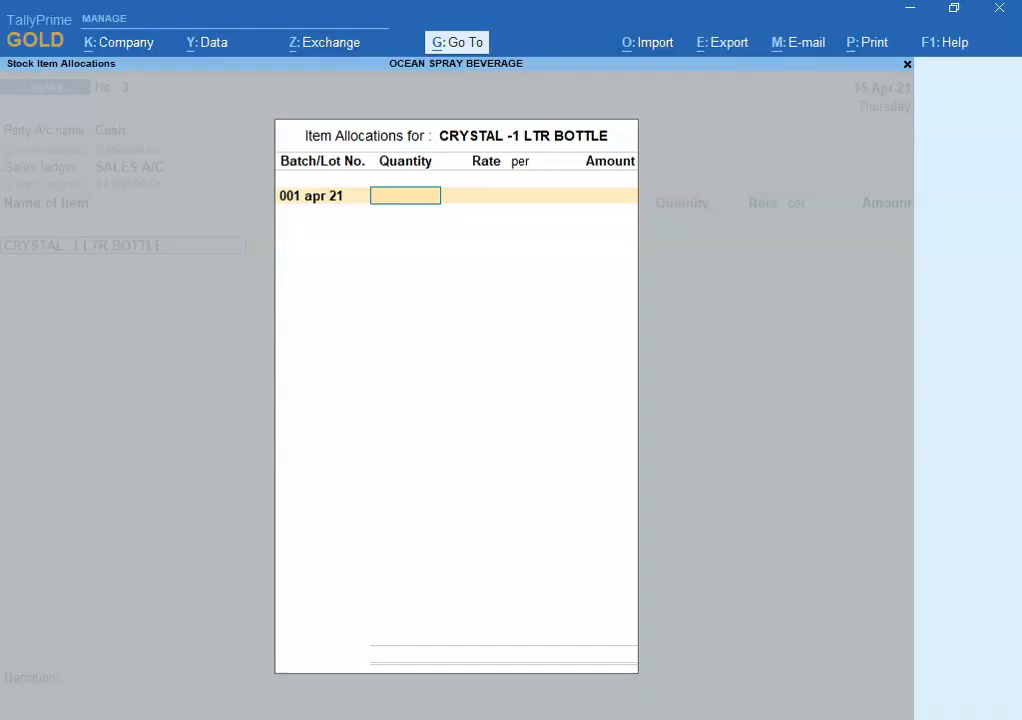
# Step: Enter a quantity of 500 NOS at a rate of 14 for the batch and close the item allocation
pyautogui.press('Return')
pyautogui.write('14')
pyautogui.press('Return')
pyautogui.press('Return')
pyautogui.press('Return')
pyautogui.press('Return')
pyautogui.press('Return')
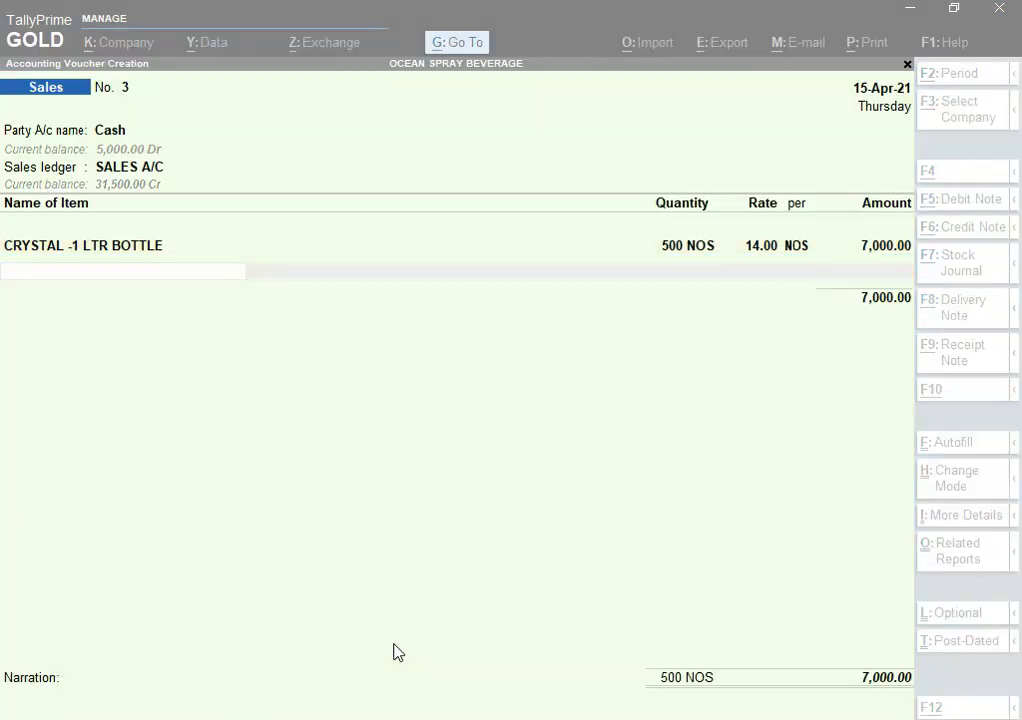
# Step: Compare the item line with the Excel exercise, then add the Output CGST and Output SGST ledgers to the voucher
pyautogui.hotkey('alt', 'Tab')
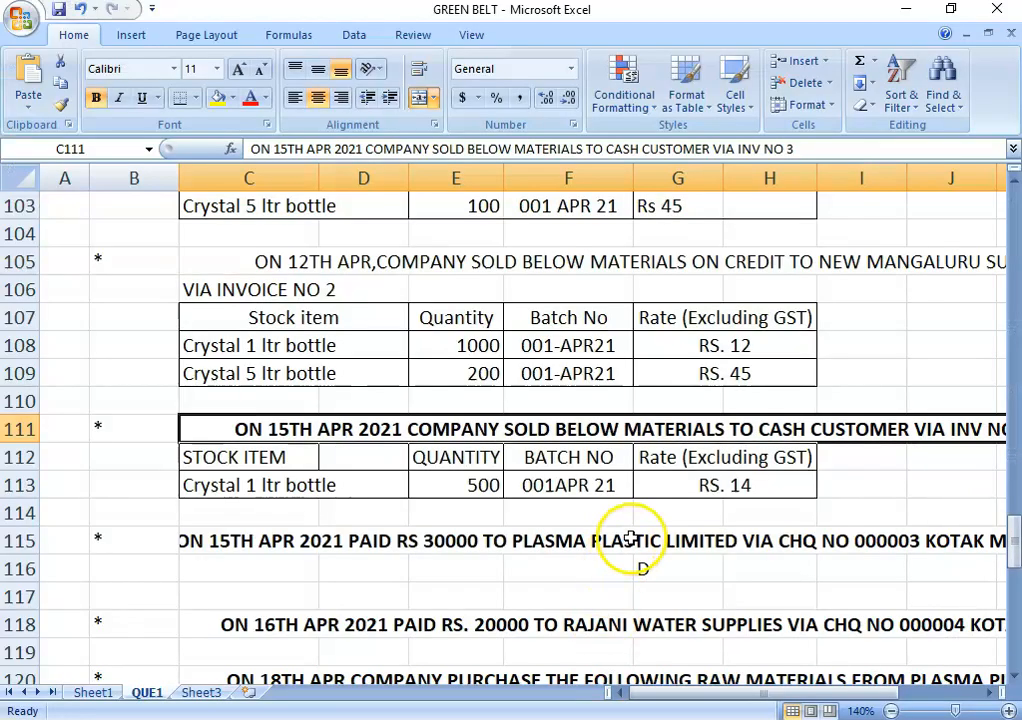
pyautogui.hotkey('alt', 'Tab')
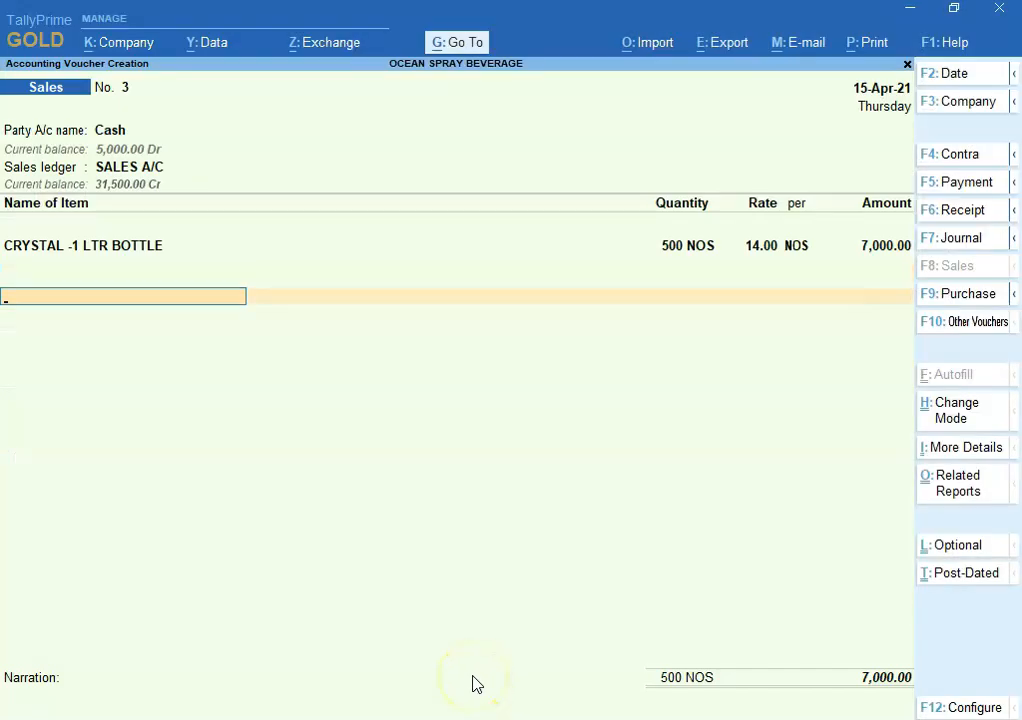
pyautogui.write('Ou')
pyautogui.press('Down')
pyautogui.press('Return')
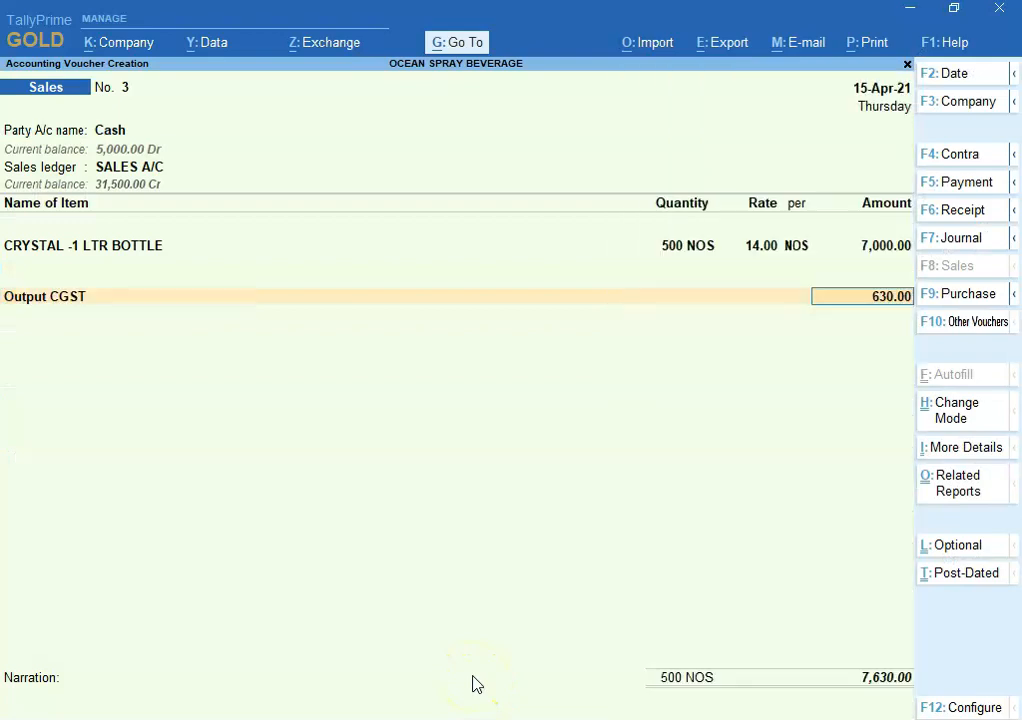
pyautogui.press('Return')
pyautogui.write('O')
pyautogui.press('Down')
pyautogui.press('Down')
pyautogui.press('Return')
pyautogui.press('Return')
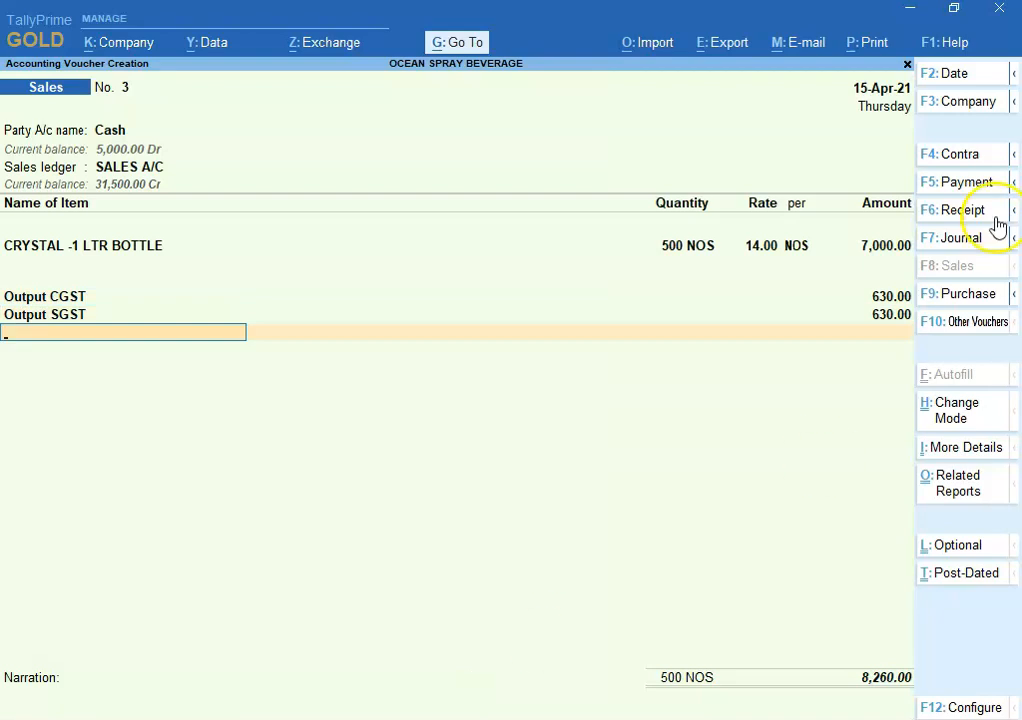
# Step: Recheck the item's rate in Excel, then leave the narration blank and save the cash sales voucher in TallyPrime
pyautogui.hotkey('alt', 'Tab')
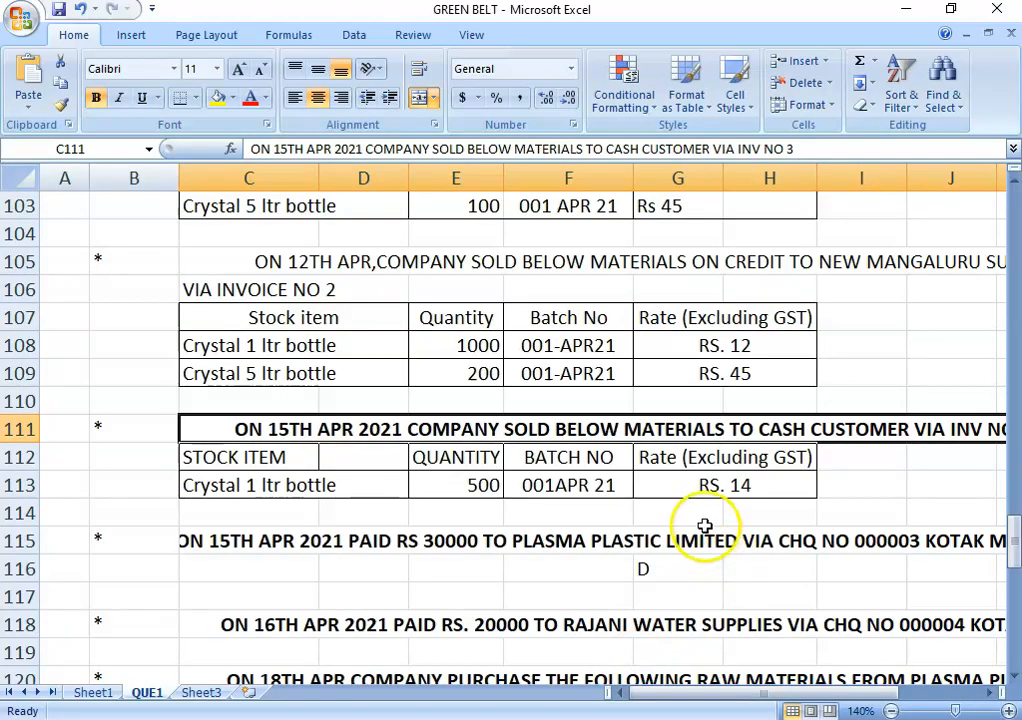
pyautogui.click(691, 487)
pyautogui.hotkey('alt', 'Tab')
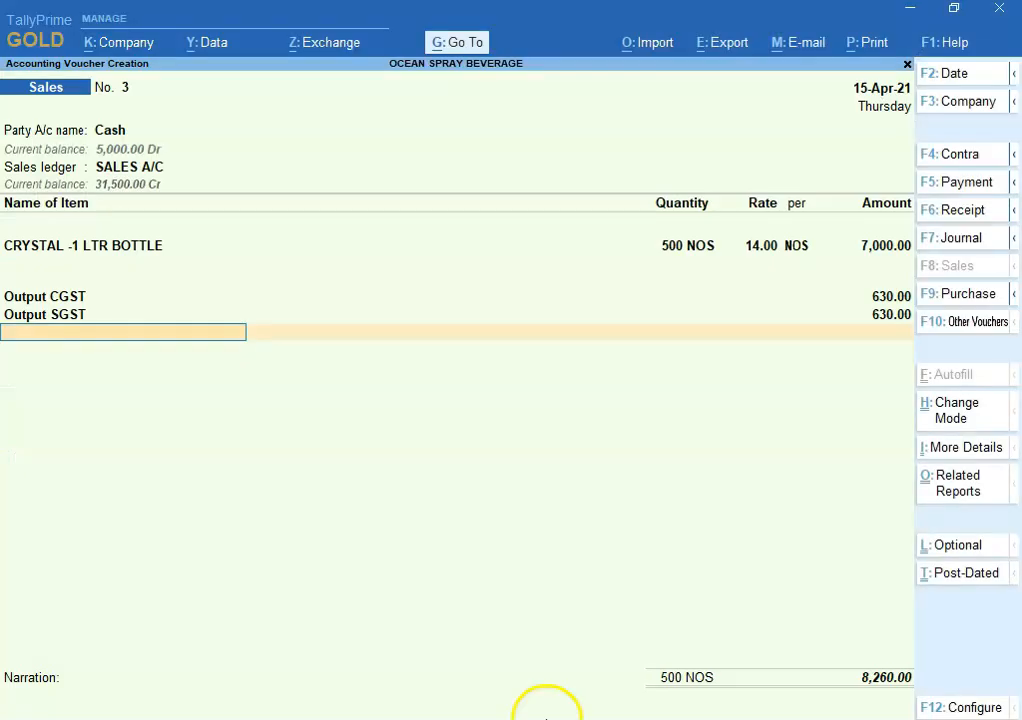
pyautogui.press('Return')
pyautogui.press('Return')
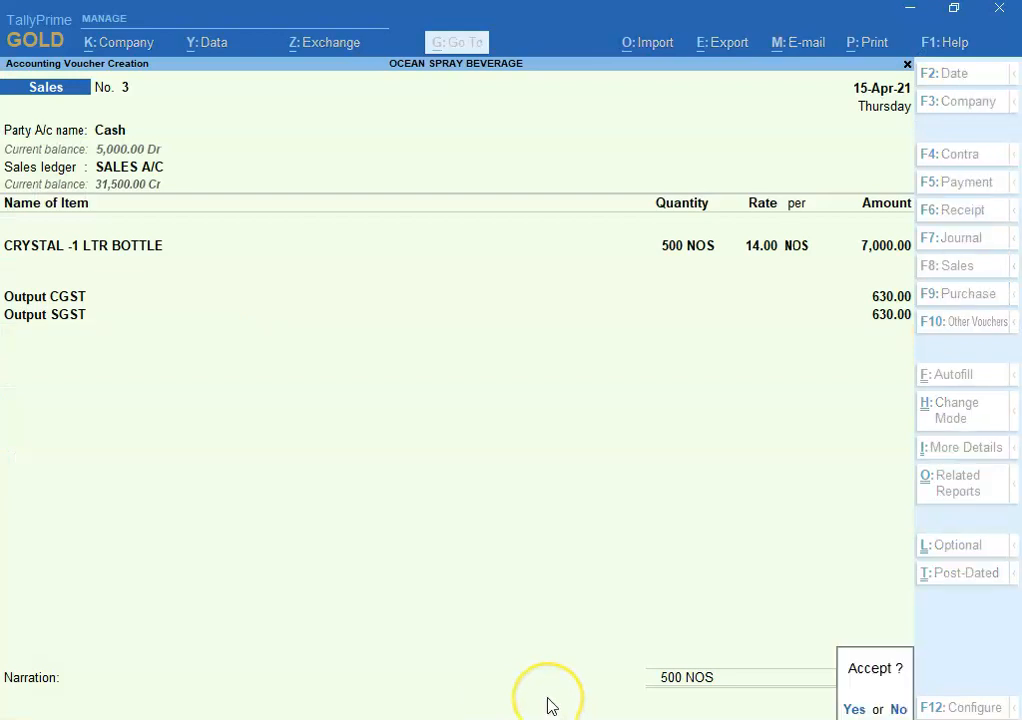
pyautogui.press('Return')
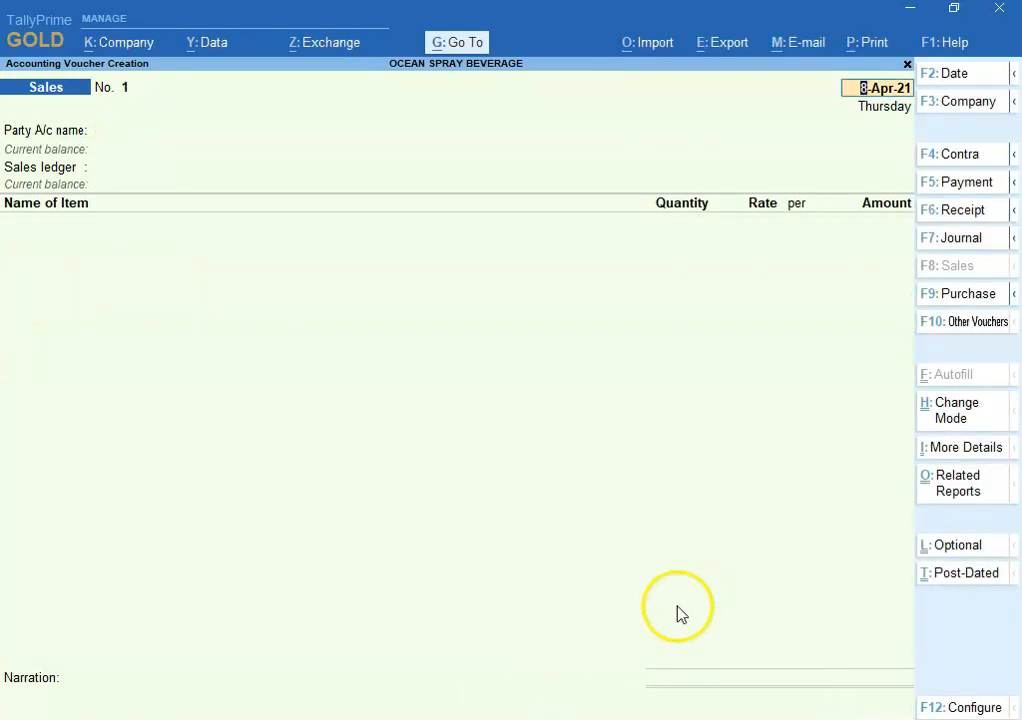
# Step: Examine the 15 April 2021 cheque payment to Plasma Plastic Limited in the Excel workbook
pyautogui.hotkey('alt', 'Tab')
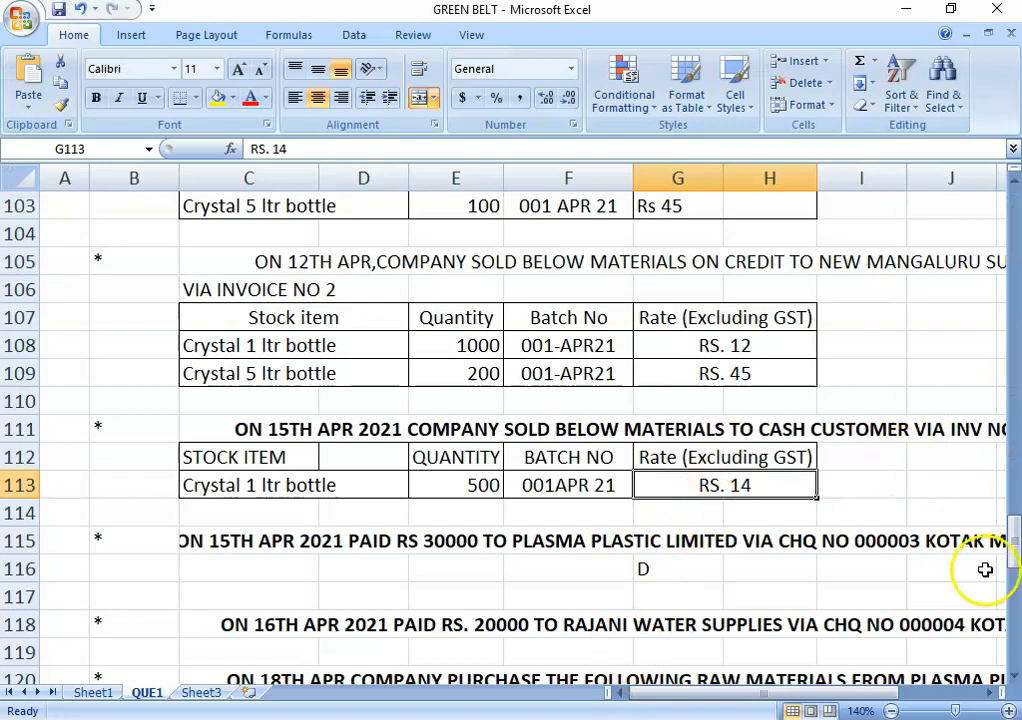
pyautogui.moveTo(1013, 540); pyautogui.dragTo(974, 570)
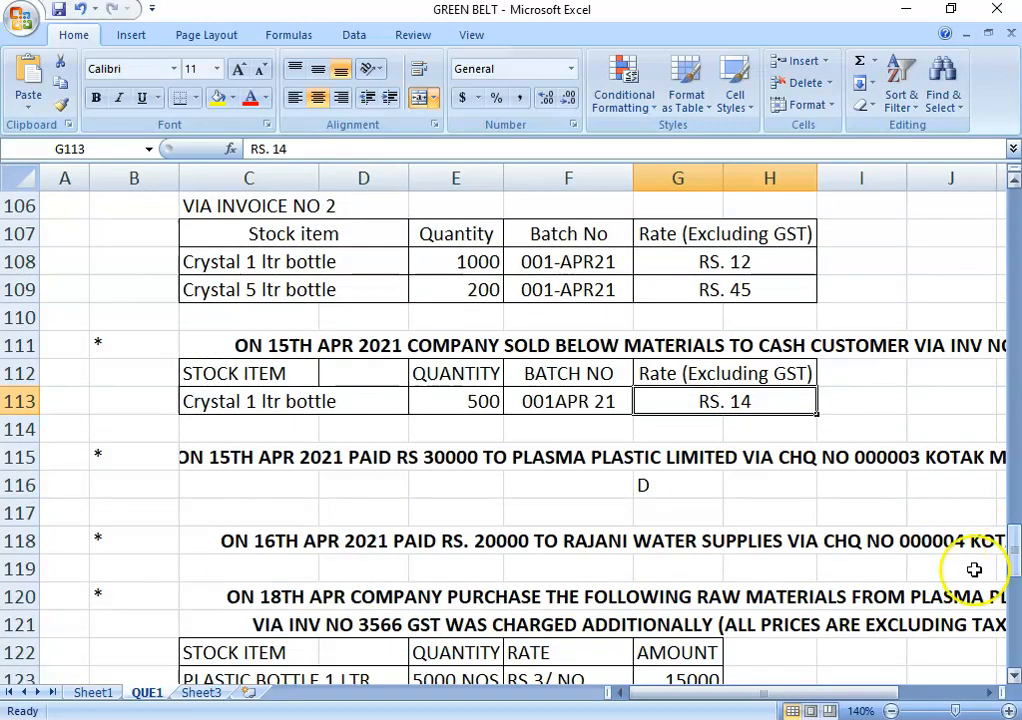
pyautogui.moveTo(840, 703); pyautogui.dragTo(880, 703)
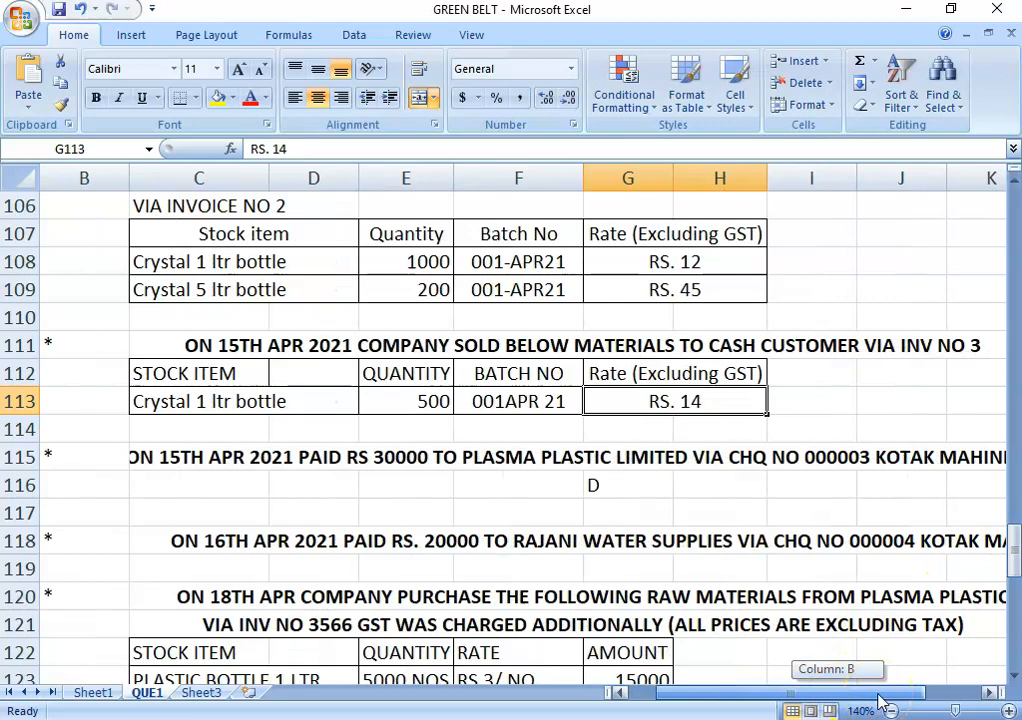
pyautogui.click(245, 461)
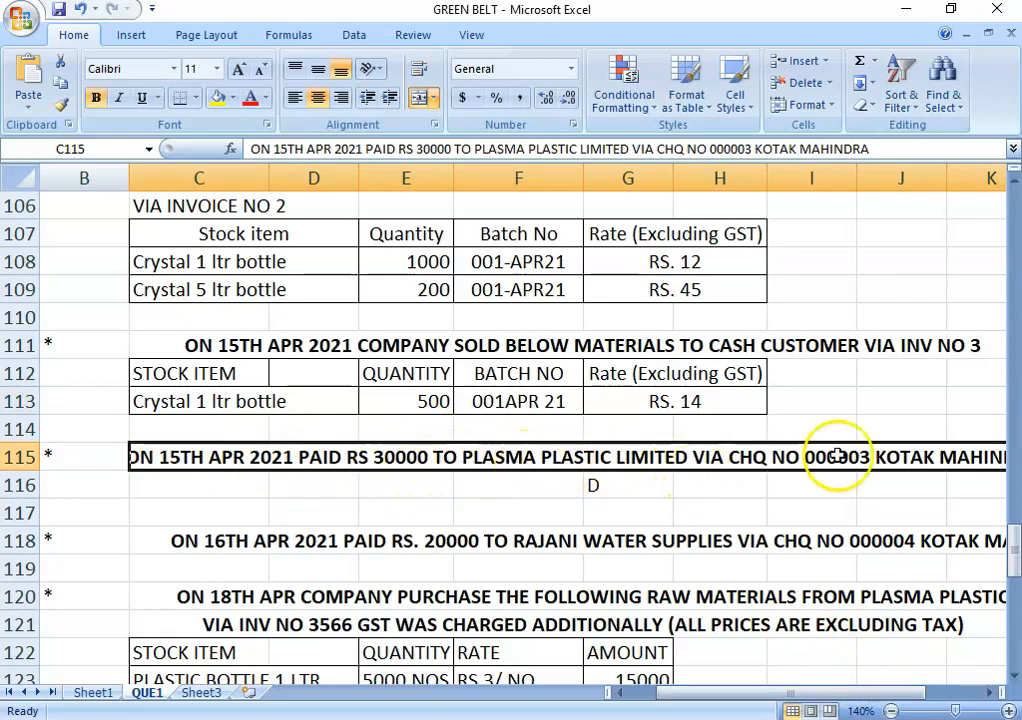
pyautogui.moveTo(764, 696); pyautogui.dragTo(768, 700)
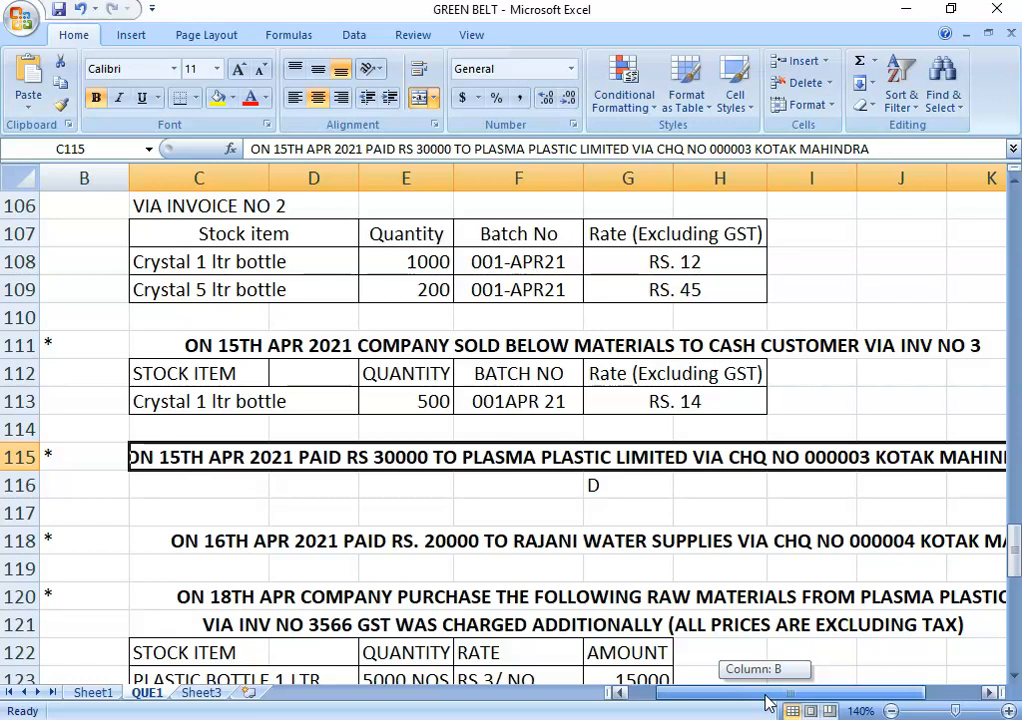
pyautogui.moveTo(768, 700); pyautogui.dragTo(753, 696)
pyautogui.scroll(1, 502, 550)
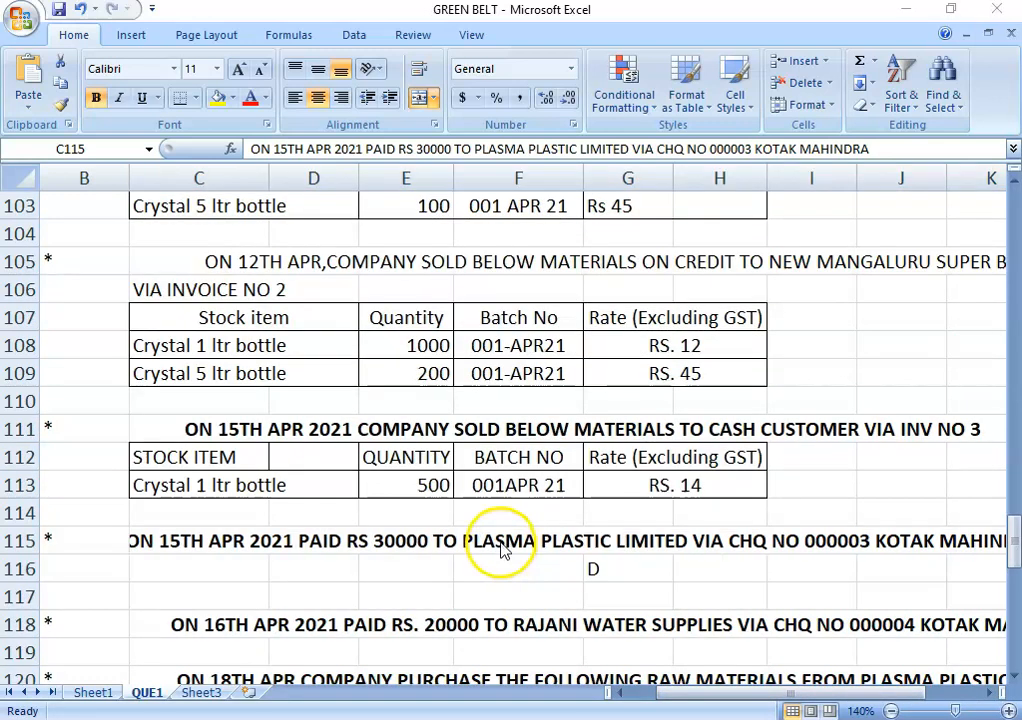
pyautogui.click(495, 568)
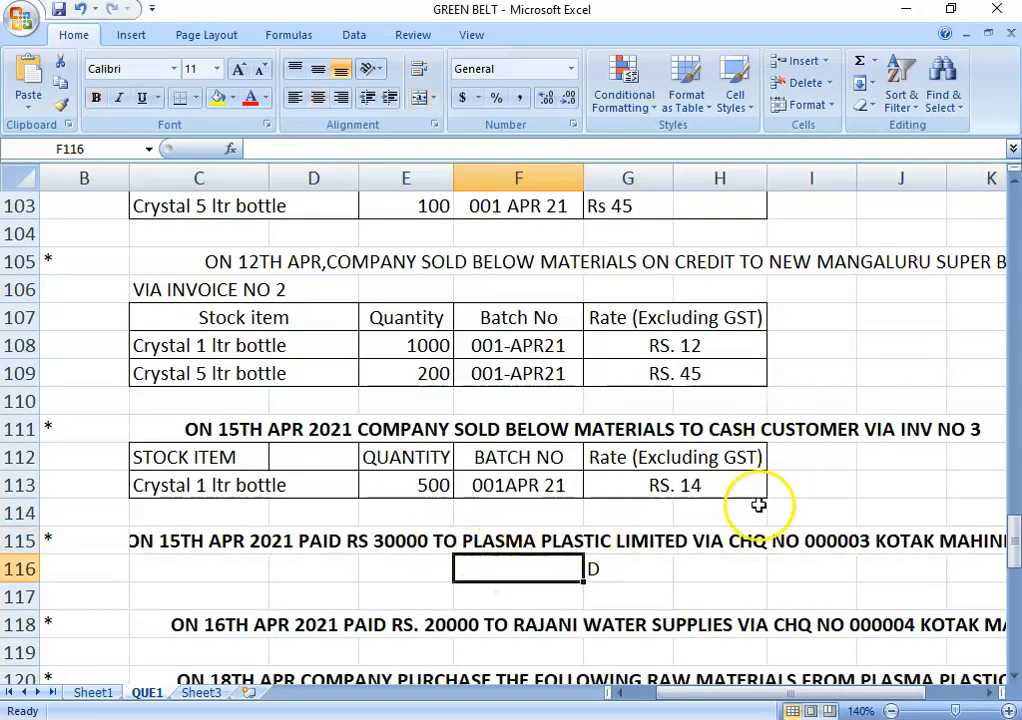
# Step: Return to TallyPrime and start a payment voucher dated 15-4
pyautogui.hotkey('alt', 'Tab')
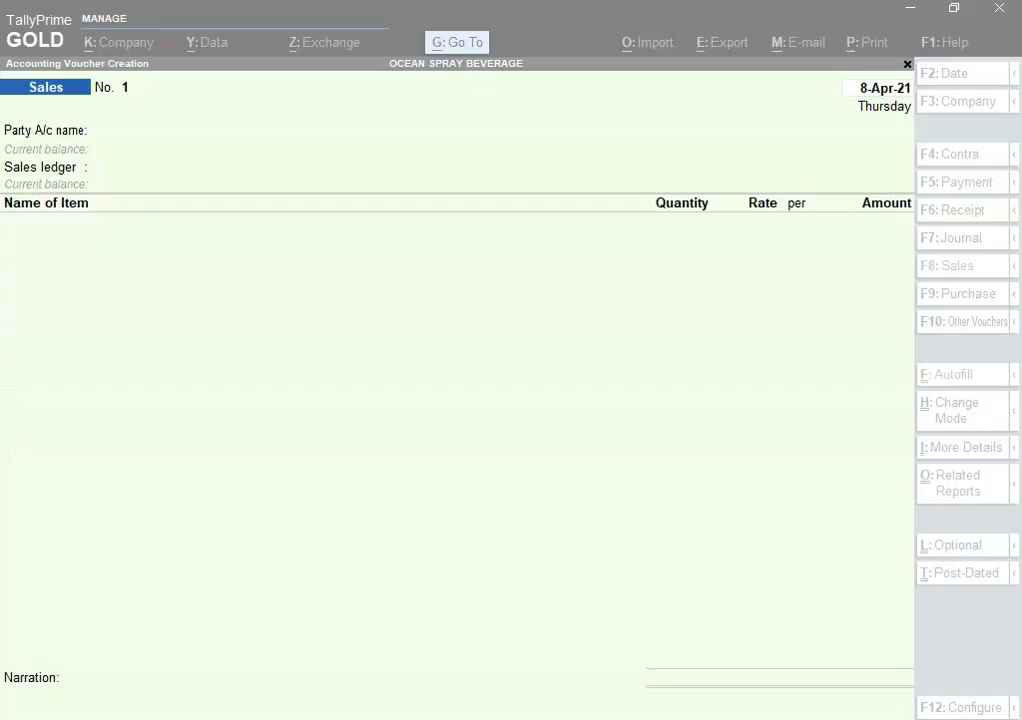
pyautogui.press('F2')
pyautogui.write('15')
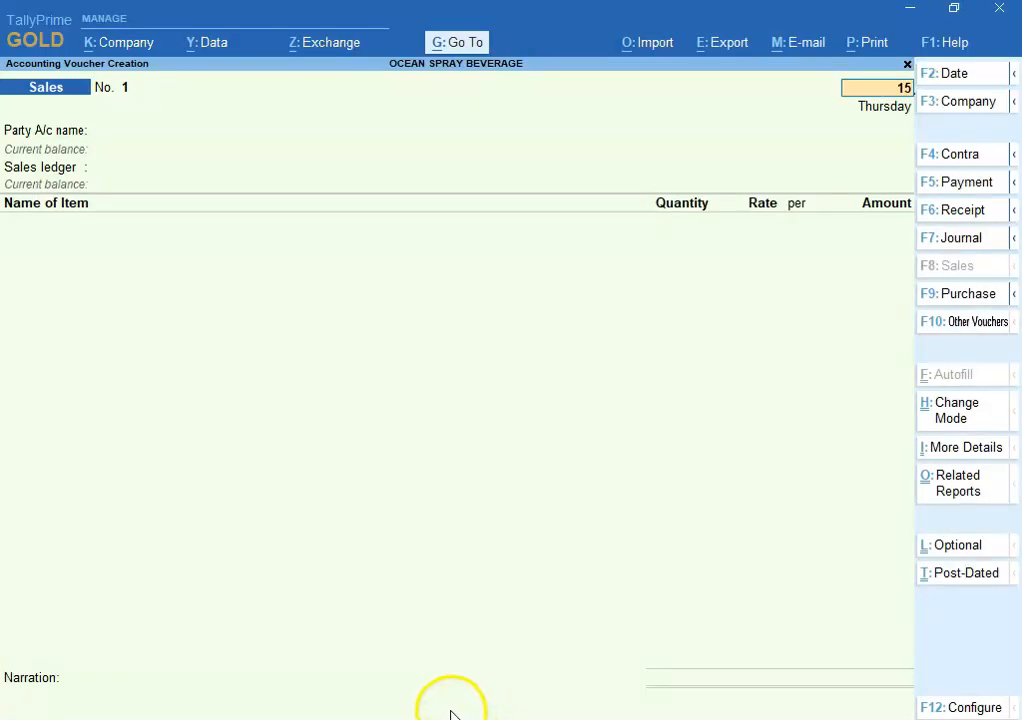
pyautogui.click(981, 184)
pyautogui.press('F2')
pyautogui.write('15-4')
pyautogui.press('Return')
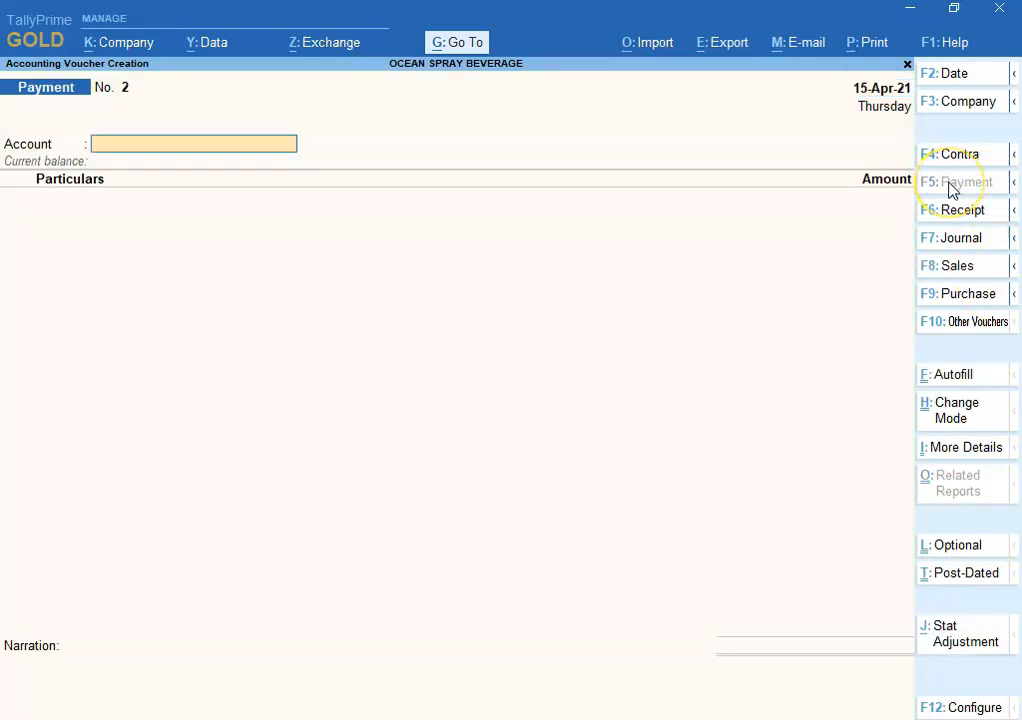
# Step: Choose KOTAK MAHINDRA BANK as the paying account and Plasma Plastik Limited as the party being paid
pyautogui.write('K')
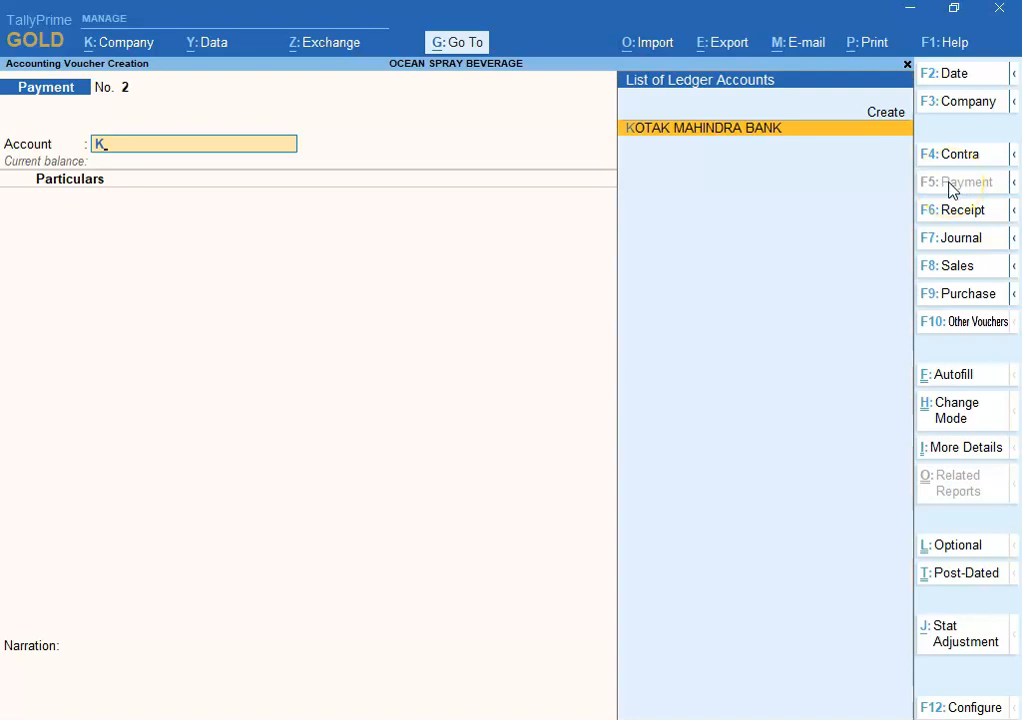
pyautogui.press('Return')
pyautogui.write('Pl')
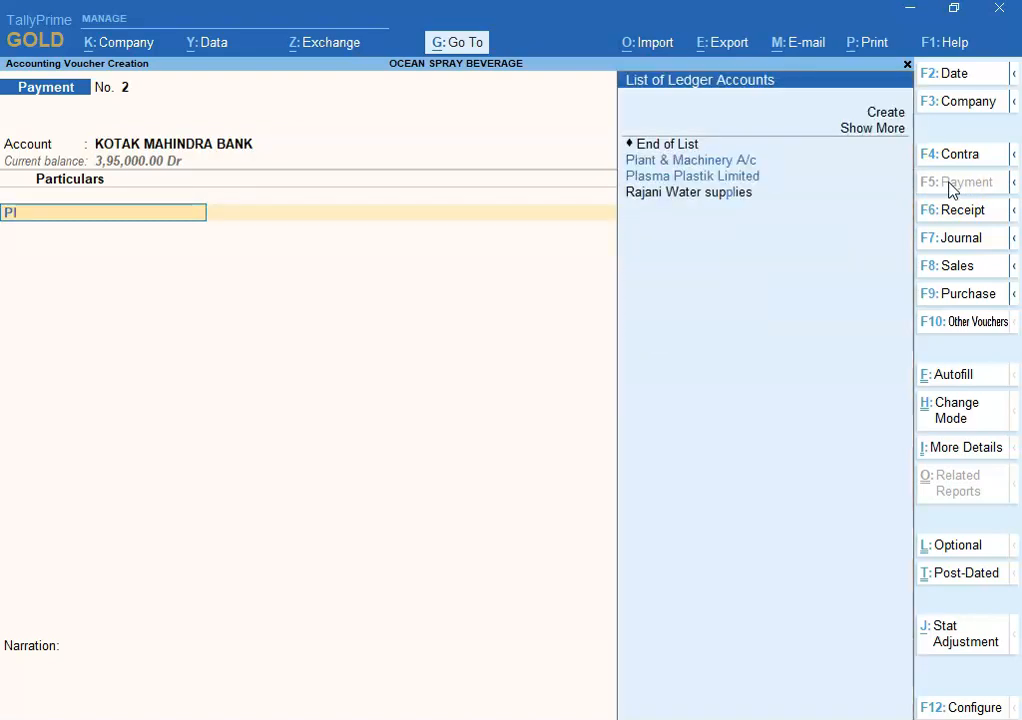
pyautogui.press('Down')
pyautogui.press('Return')
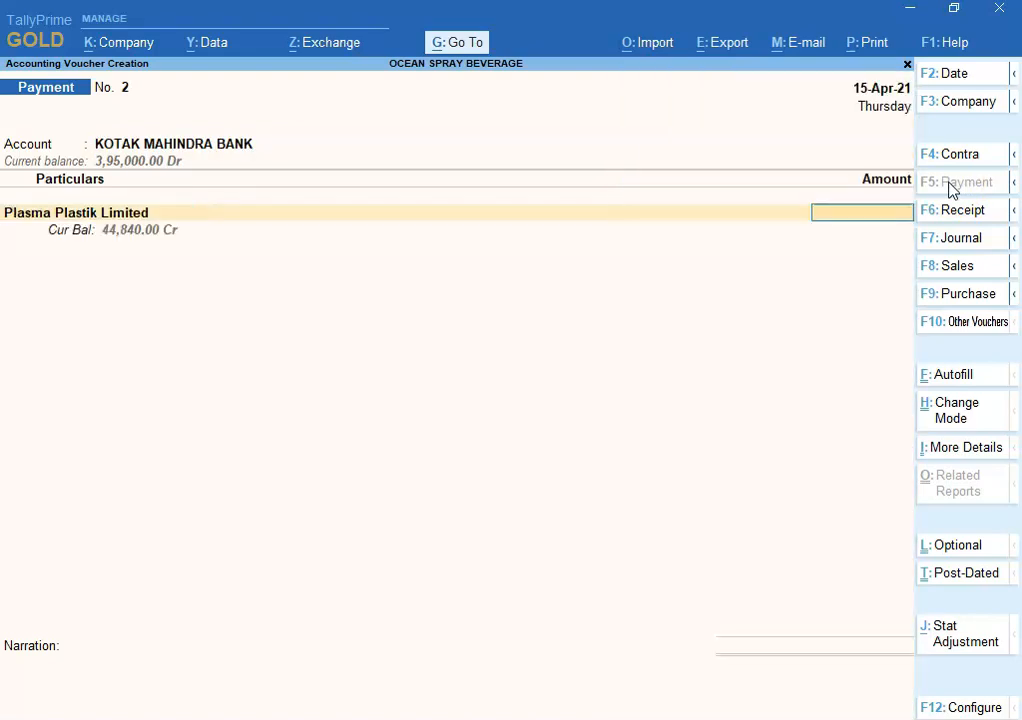
# Step: Enter a payment of 30,000 against pending bill 3524 and save the voucher with a blank narration
pyautogui.write('30,000')
pyautogui.press('Return')
pyautogui.press('Return')
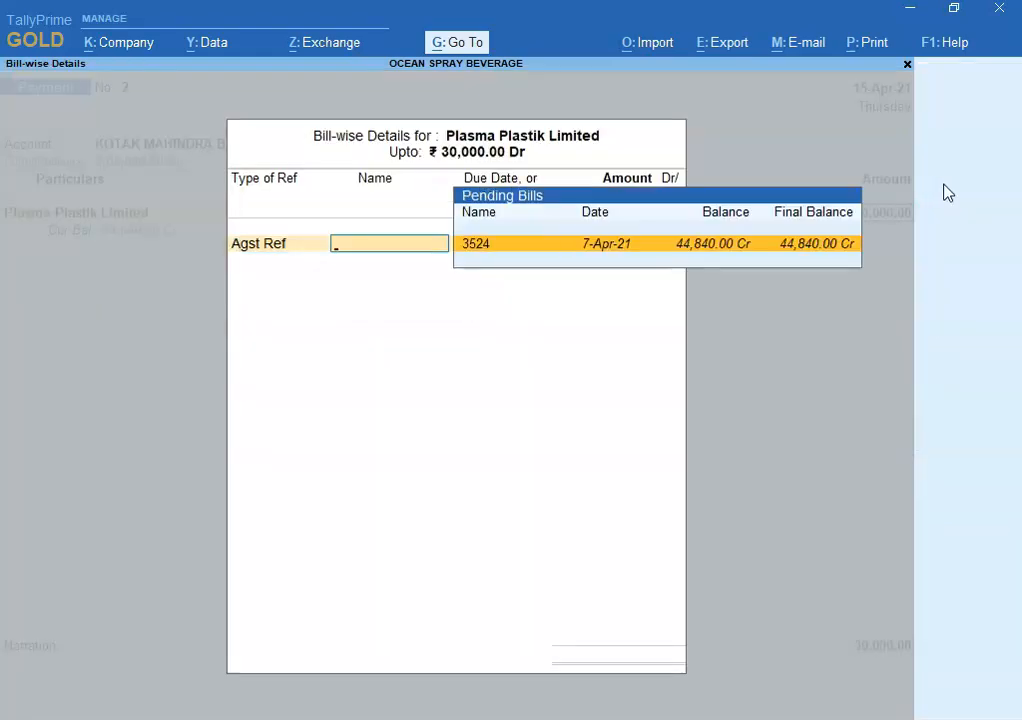
pyautogui.press('Return')
pyautogui.press('Return')
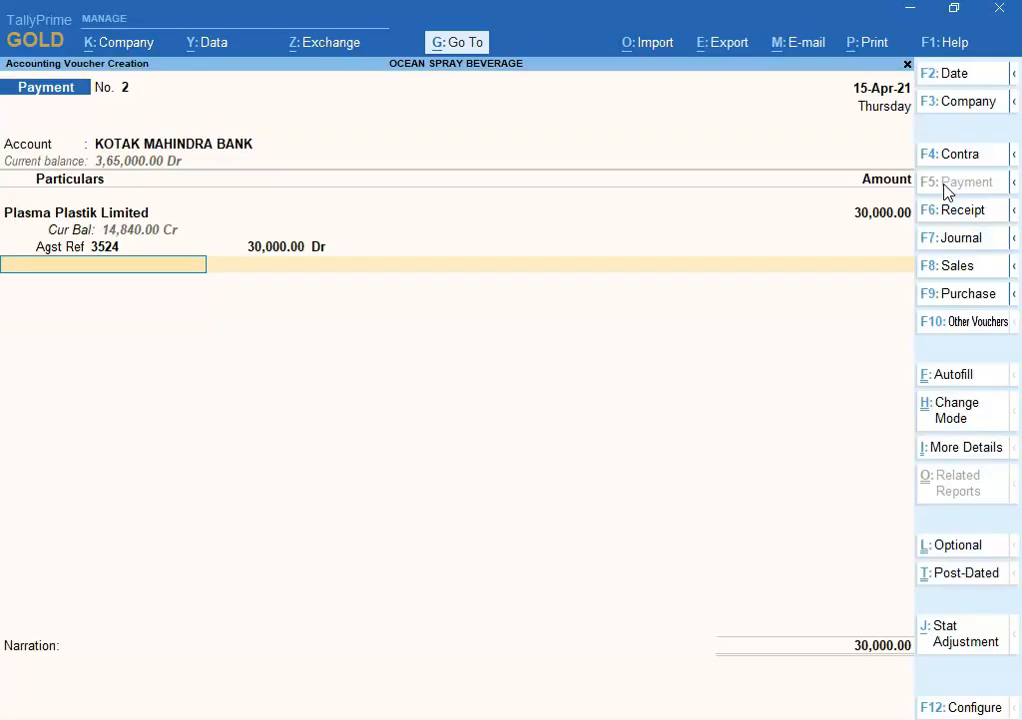
pyautogui.press('Return')
pyautogui.press('Return')
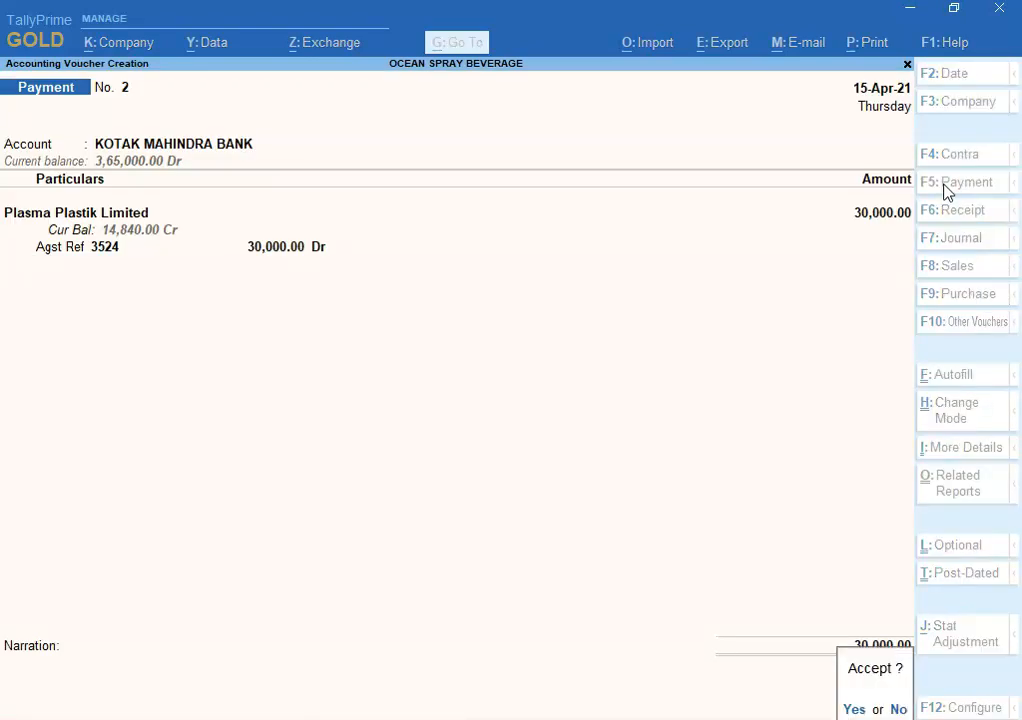
pyautogui.press('Return')
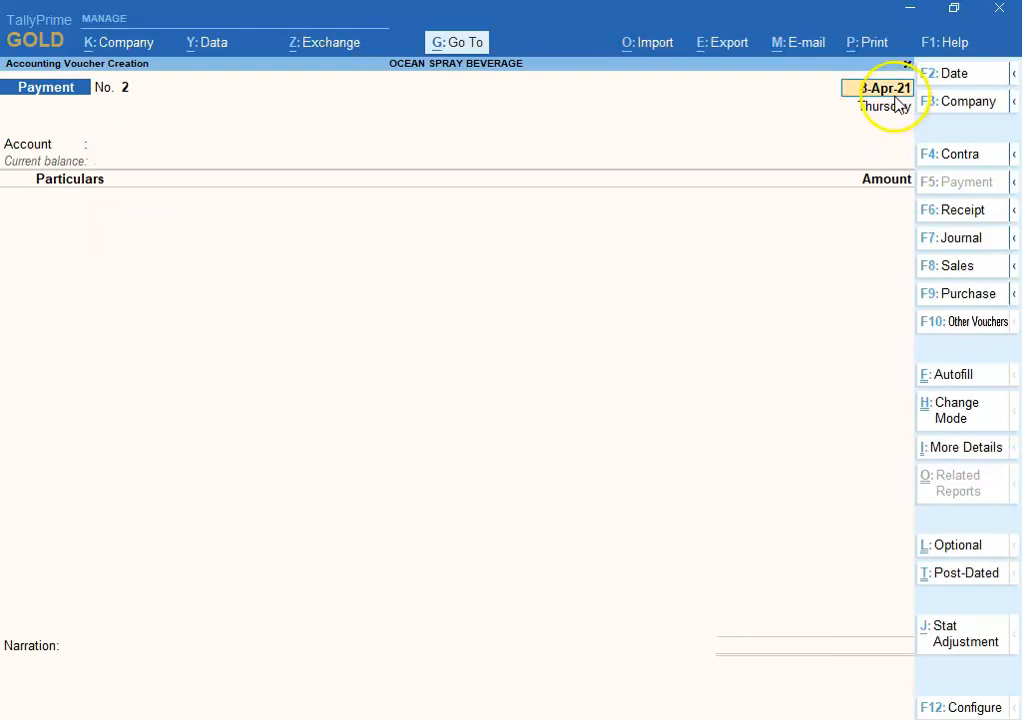
# Step: Check the 16 April payment to Rajani Water Supplies in Excel, then date the new TallyPrime payment voucher 16-4
pyautogui.hotkey('alt', 'Tab')
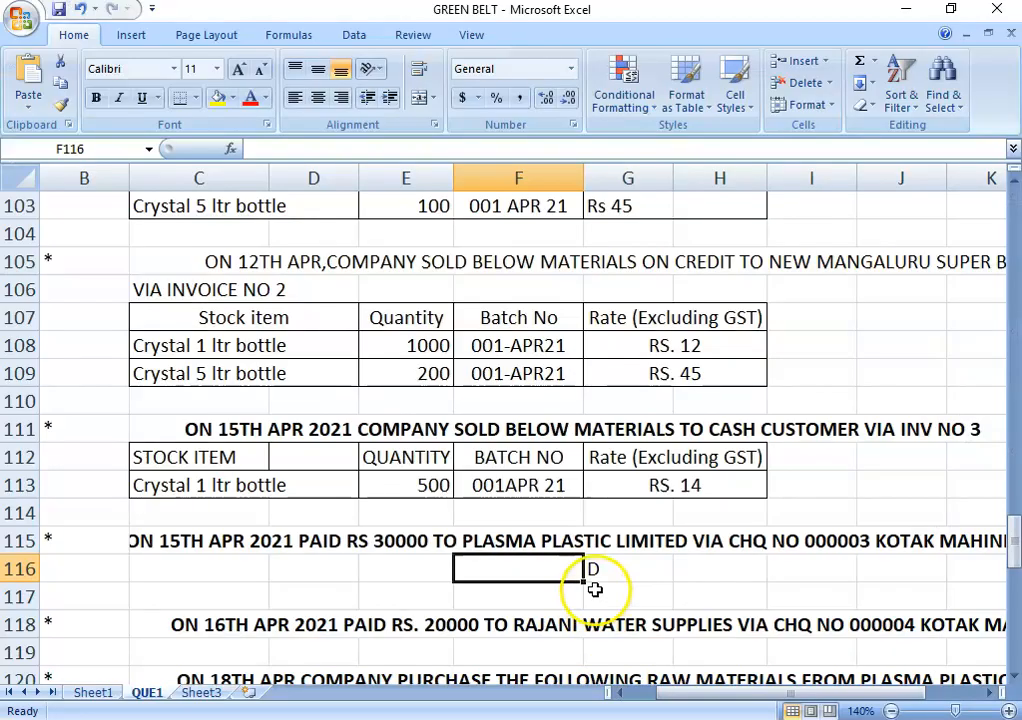
pyautogui.moveTo(1008, 528); pyautogui.dragTo(1006, 547)
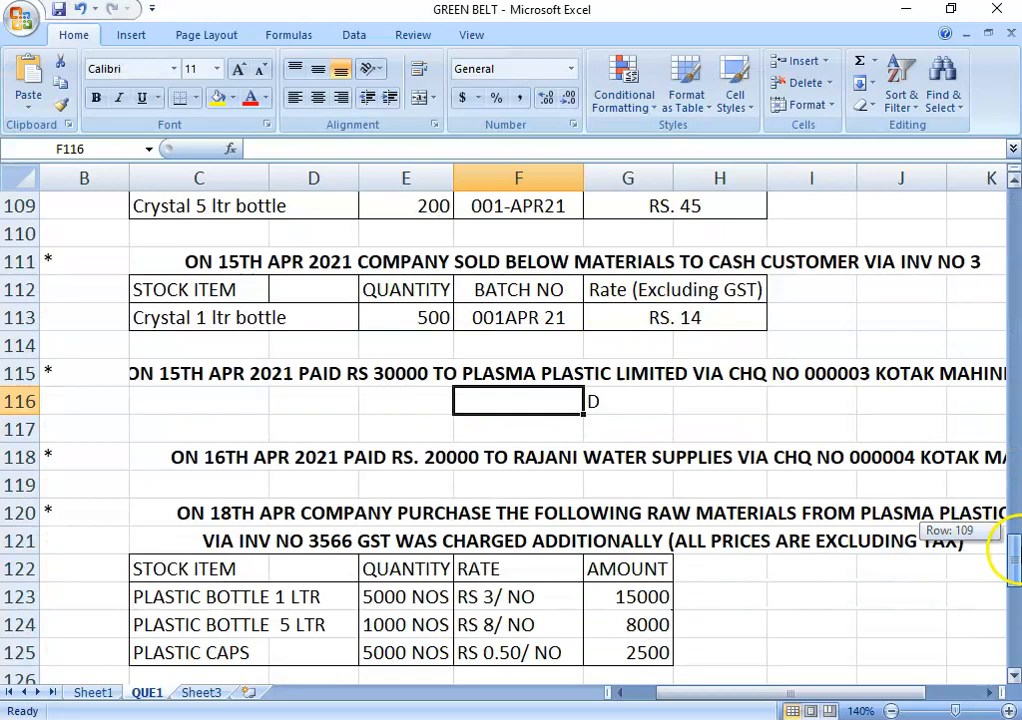
pyautogui.click(217, 457)
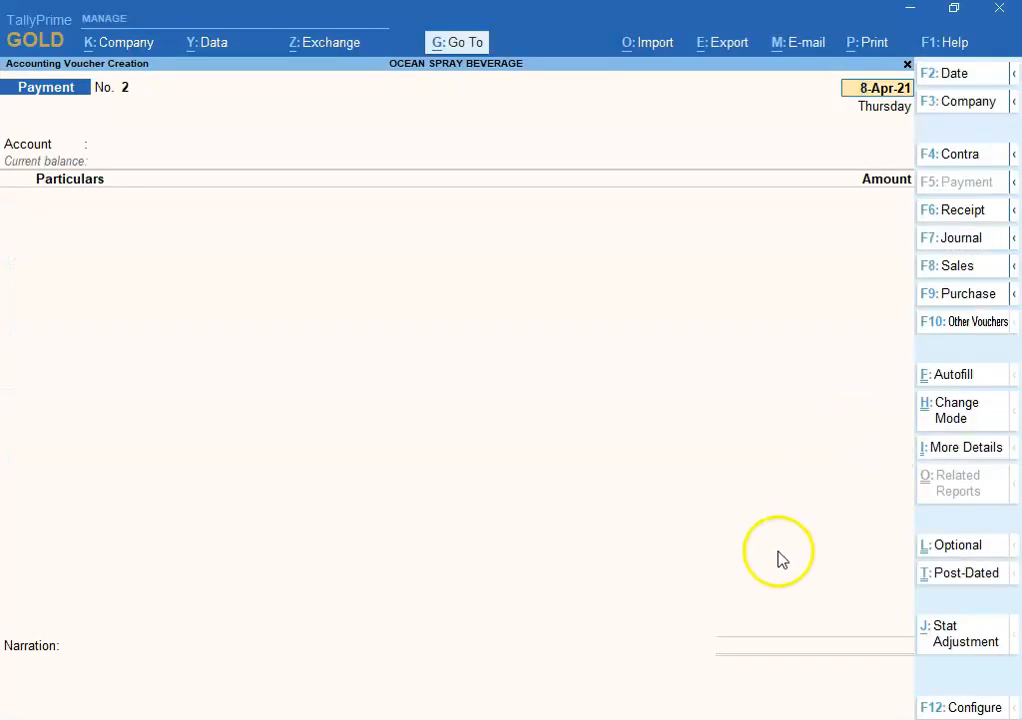
pyautogui.write('16-4')
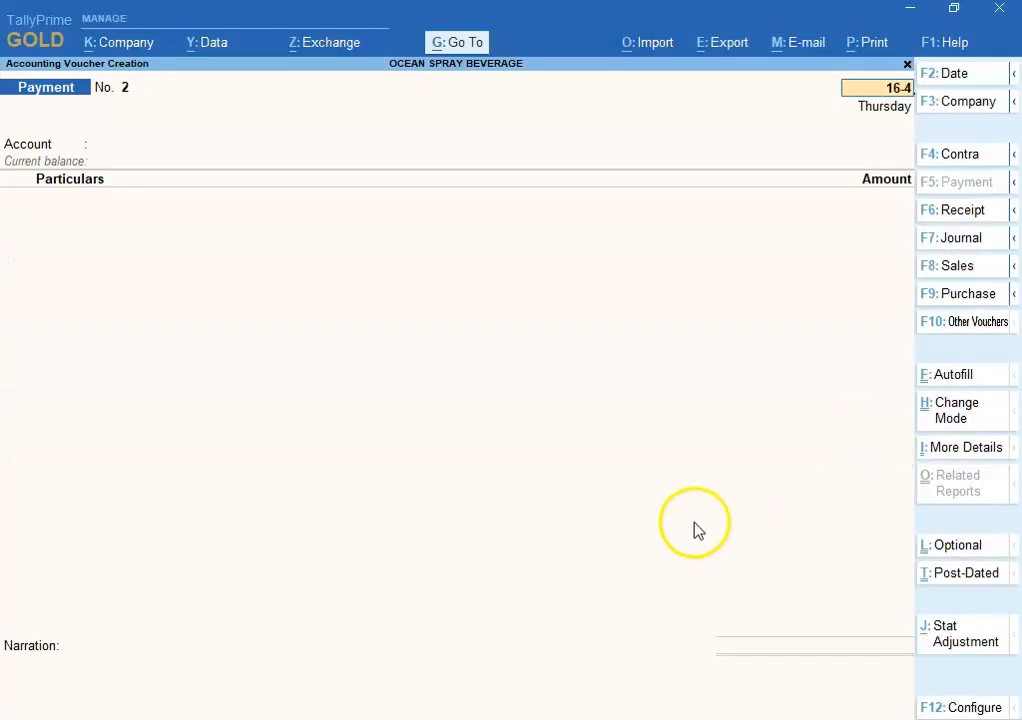
pyautogui.press('Return')
# Step: Choose KOTAK MAHINDRA BANK as the paying account and Rajani Water supplies as the party being paid
pyautogui.write('KOTAK MAHINDRA BANK')
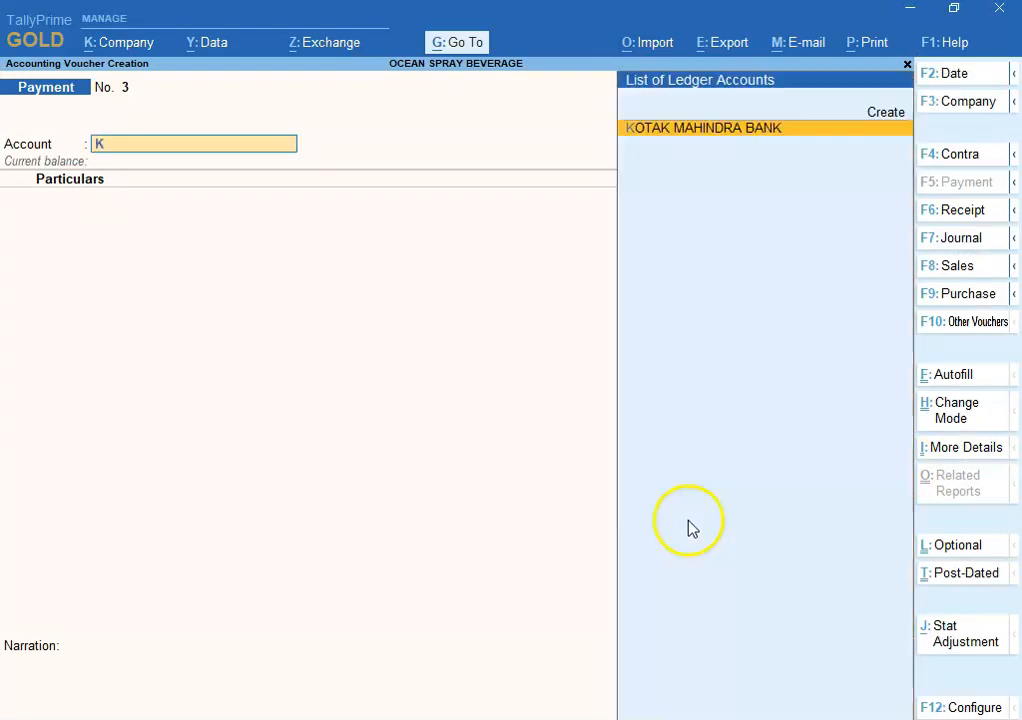
pyautogui.press('Return')
pyautogui.write('Rajani Water supplies')
pyautogui.press('Return')
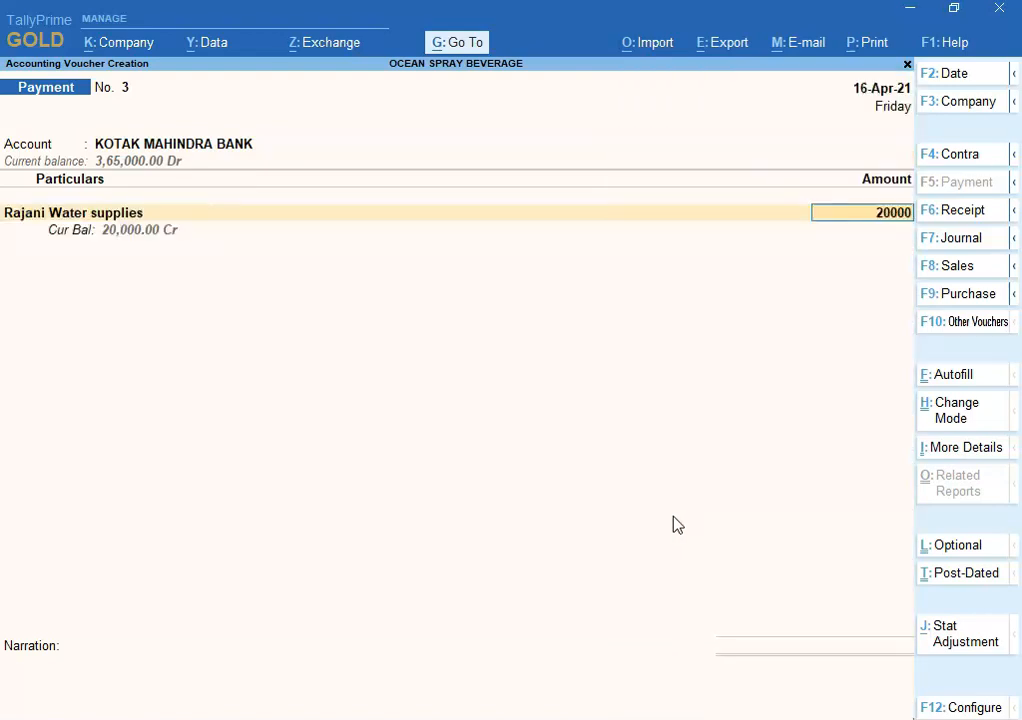
# Step: Enter a payment of 20,000 against pending bill 121 and save the voucher with a blank narration
pyautogui.press('Return')
pyautogui.press('Return')
pyautogui.press('Return')
pyautogui.press('Return')
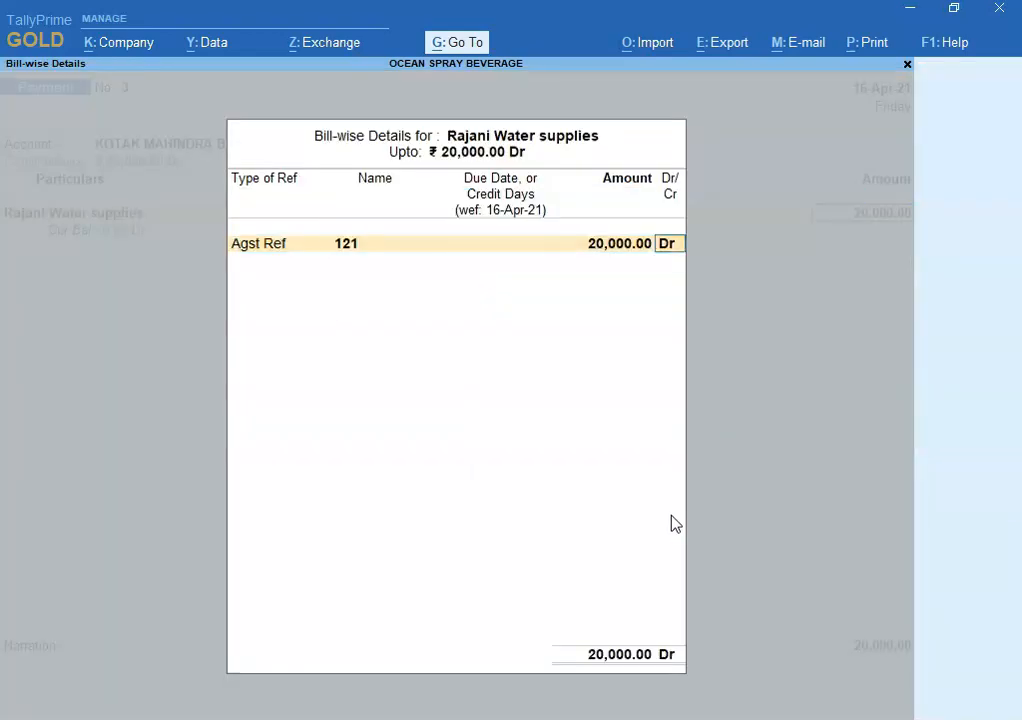
pyautogui.press('Return')
pyautogui.press('Return')
pyautogui.press('Return')
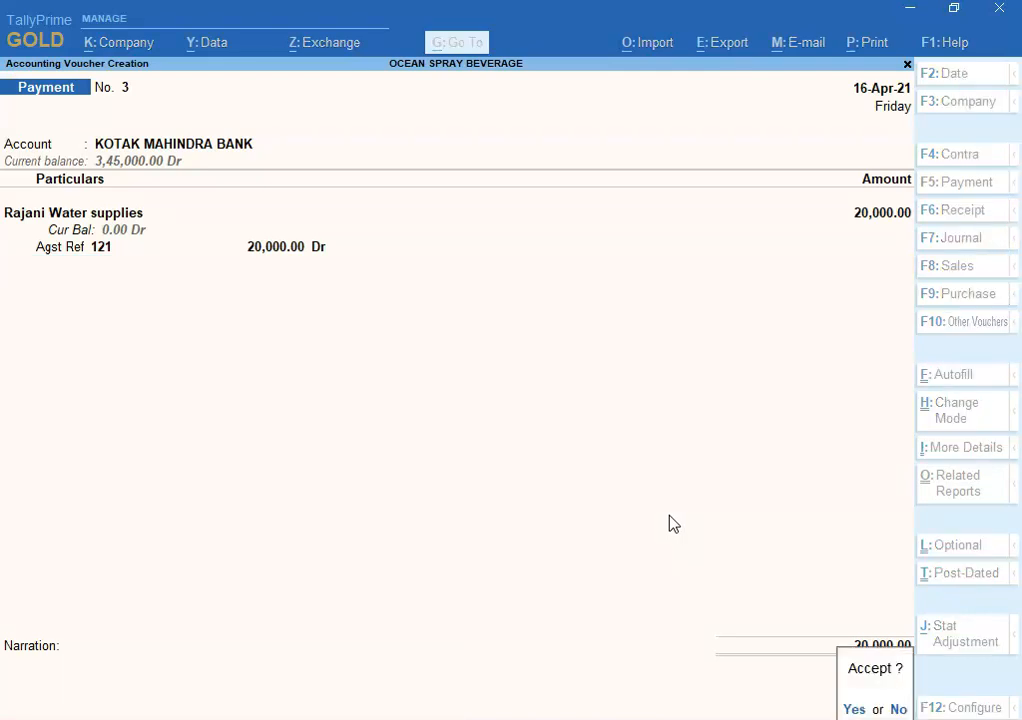
pyautogui.press('Return')
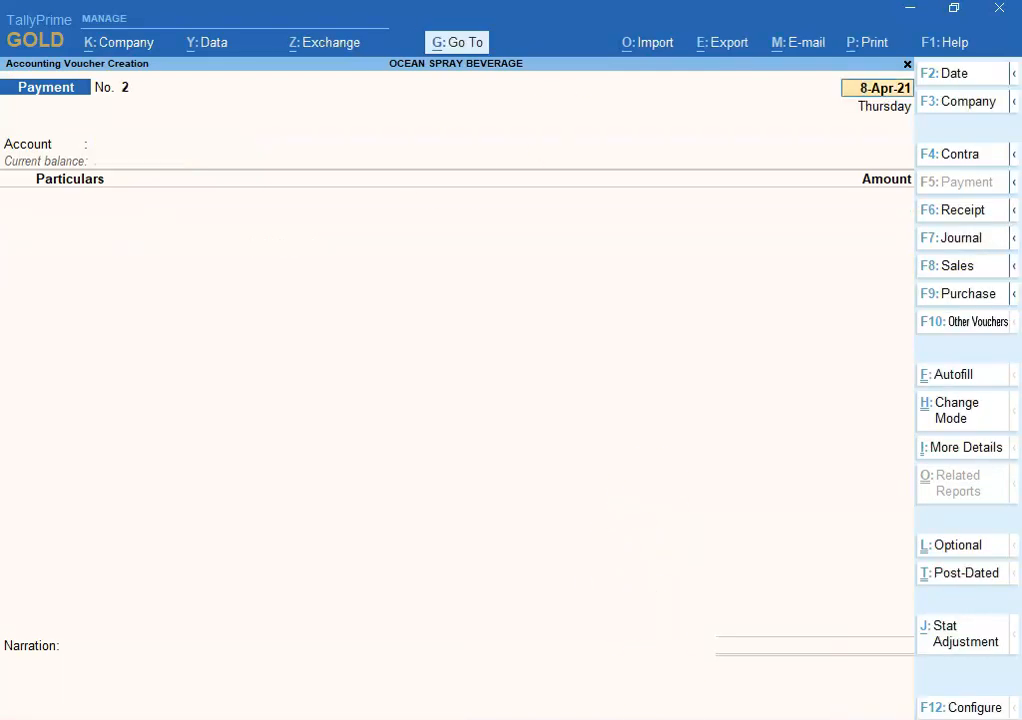
# Step: Switch to the Excel exercise and read the 18 April raw material purchase from Plasma Plastic Limited
pyautogui.click(630, 714)
pyautogui.click(820, 543)
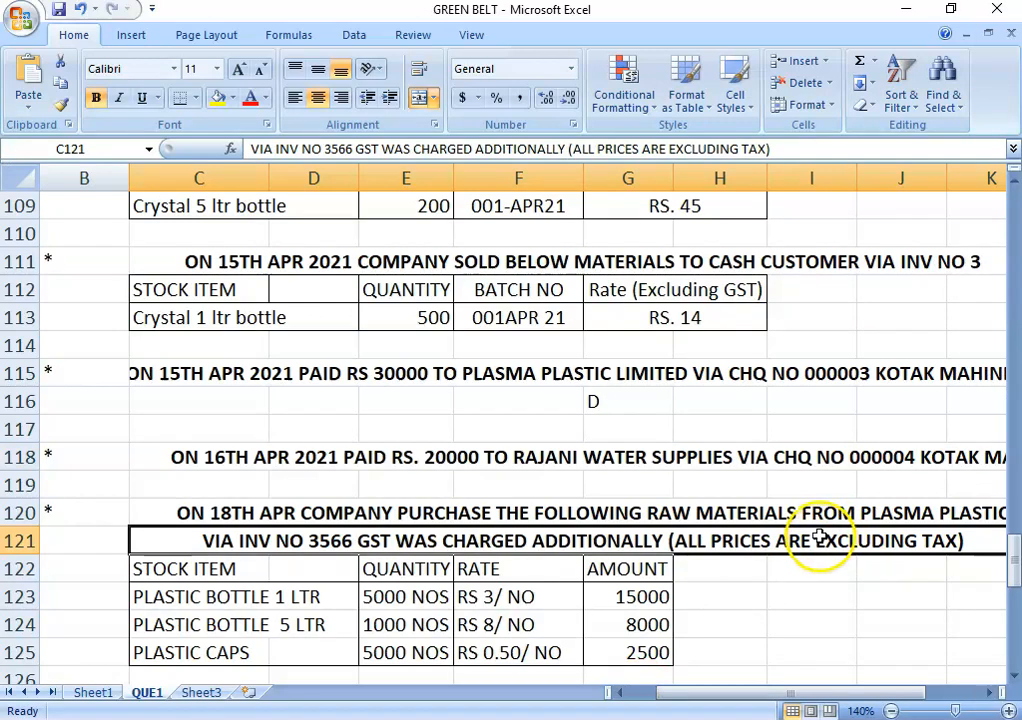
pyautogui.click(290, 514)
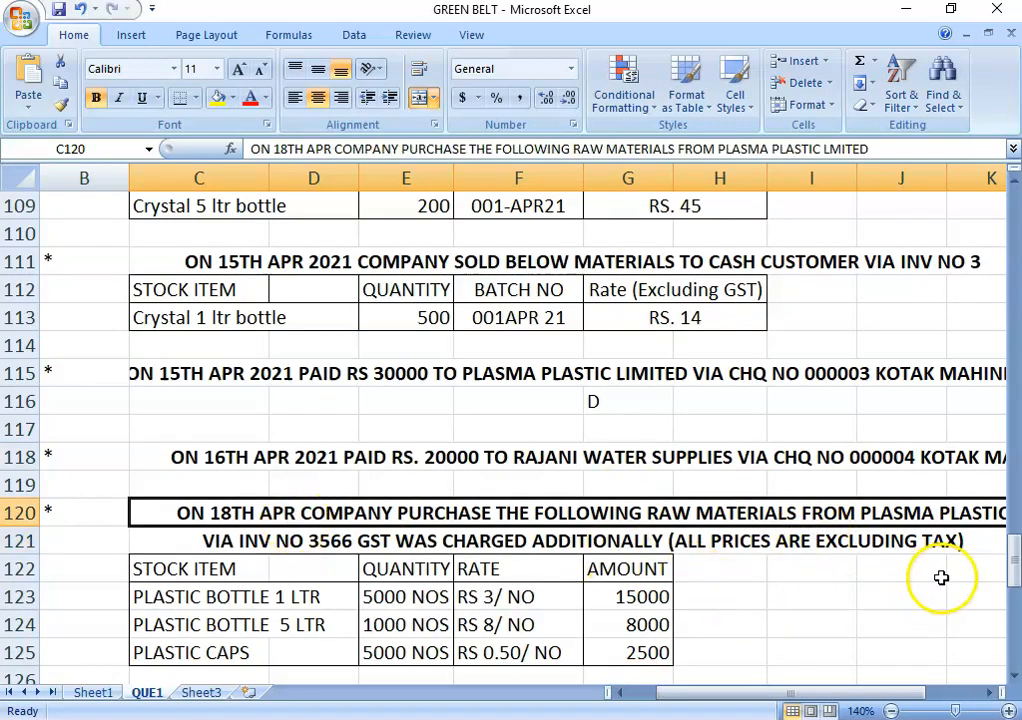
pyautogui.moveTo(1014, 548); pyautogui.dragTo(1011, 570)
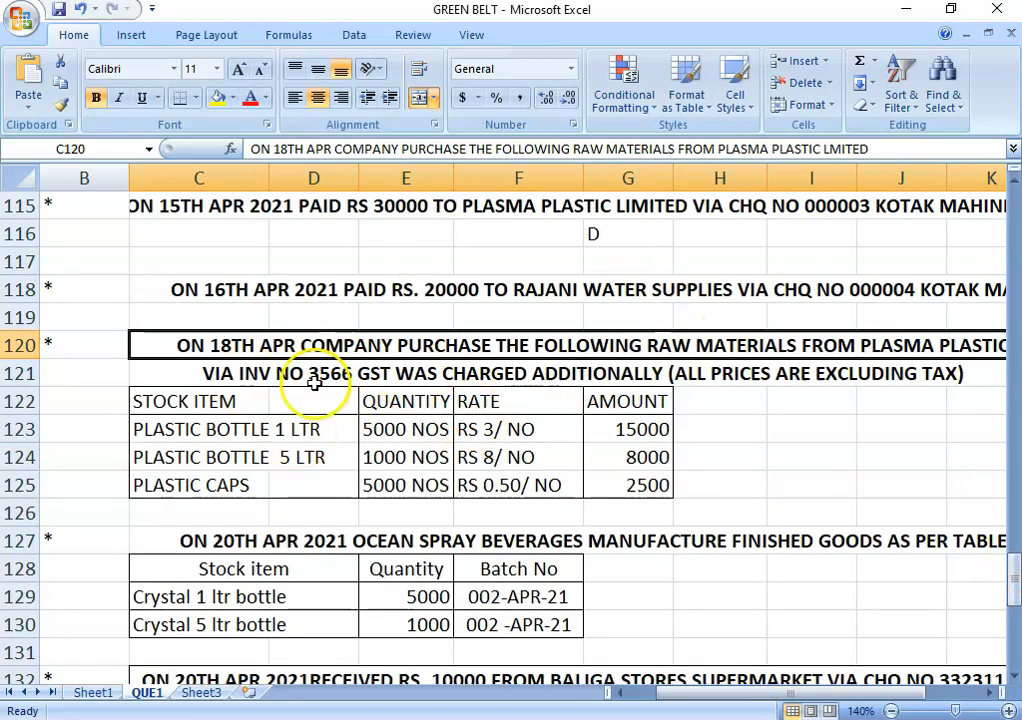
# Step: Return to TallyPrime and start a purchase voucher dated 18-4, checking the date against the Excel exercise
pyautogui.hotkey('alt', 'Tab')
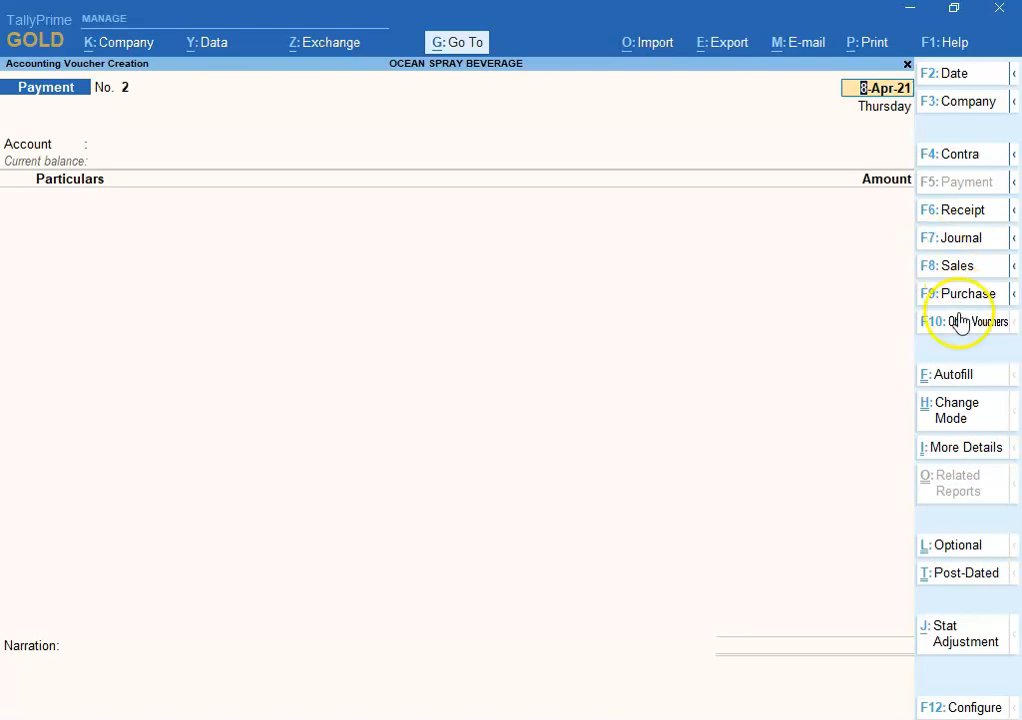
pyautogui.click(958, 297)
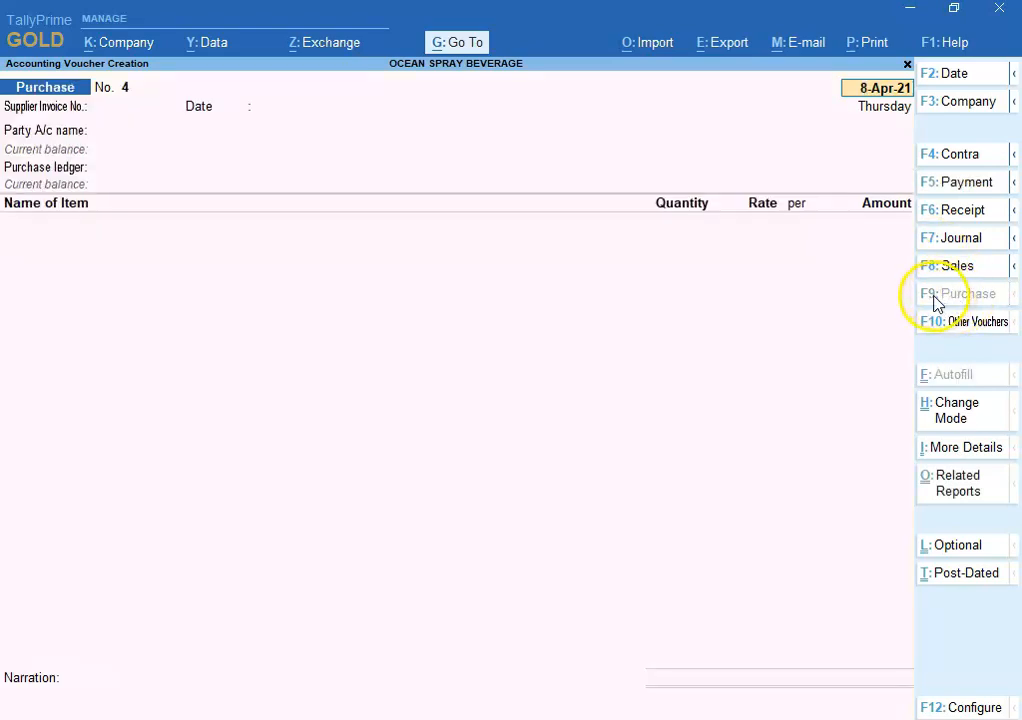
pyautogui.hotkey('alt', 'Tab')
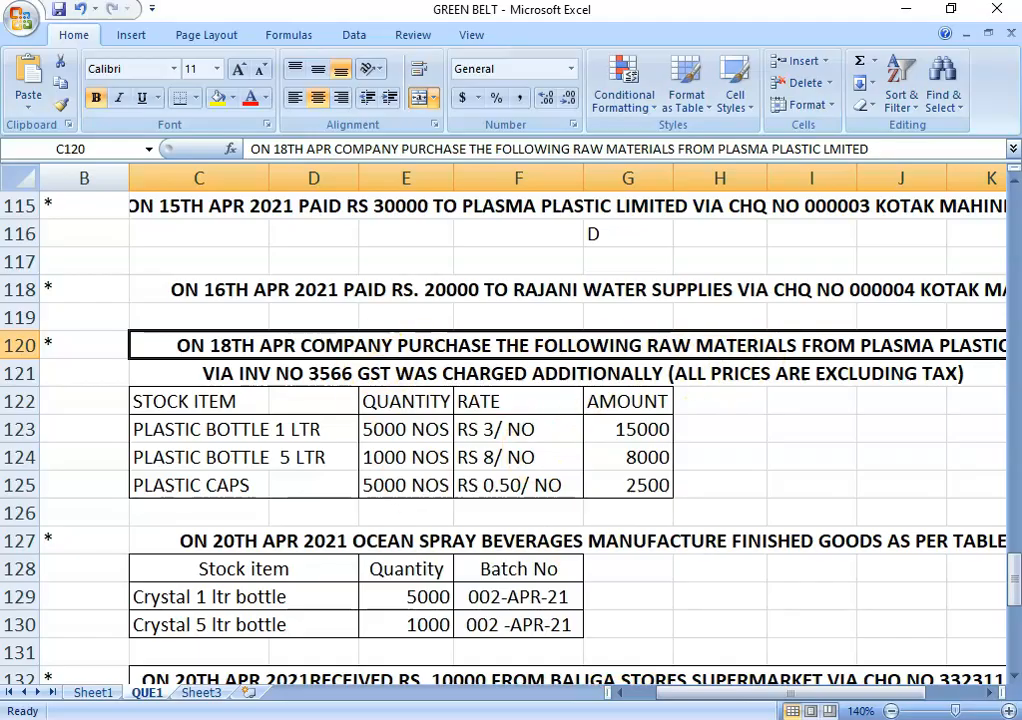
pyautogui.hotkey('alt', 'Tab')
pyautogui.write('18-')
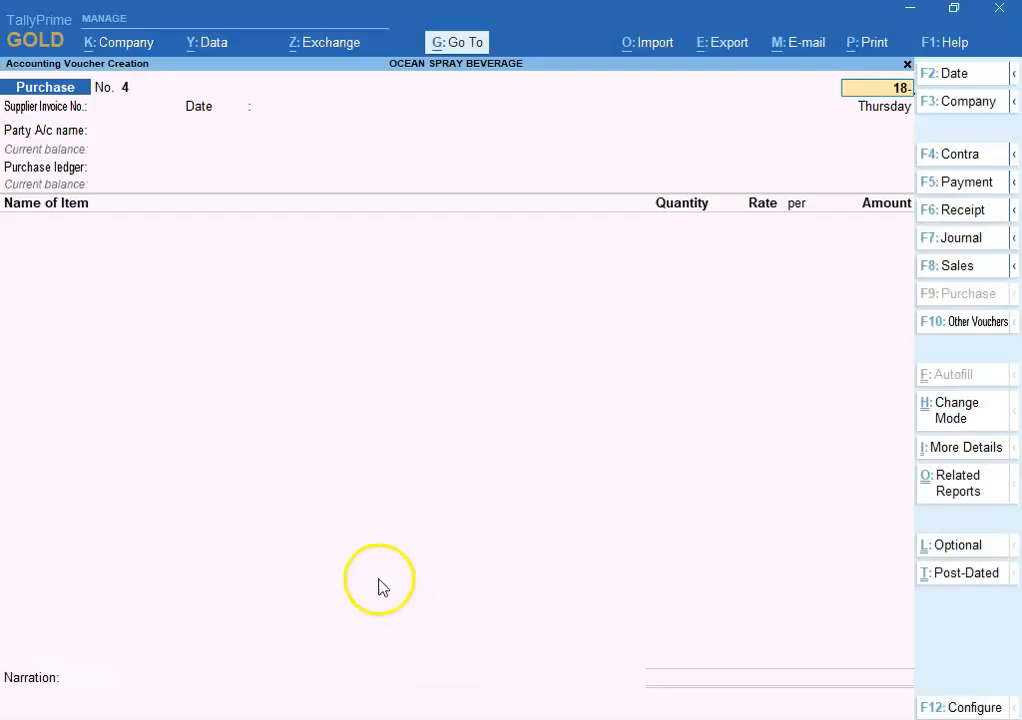
pyautogui.write('4')
pyautogui.press('Return')
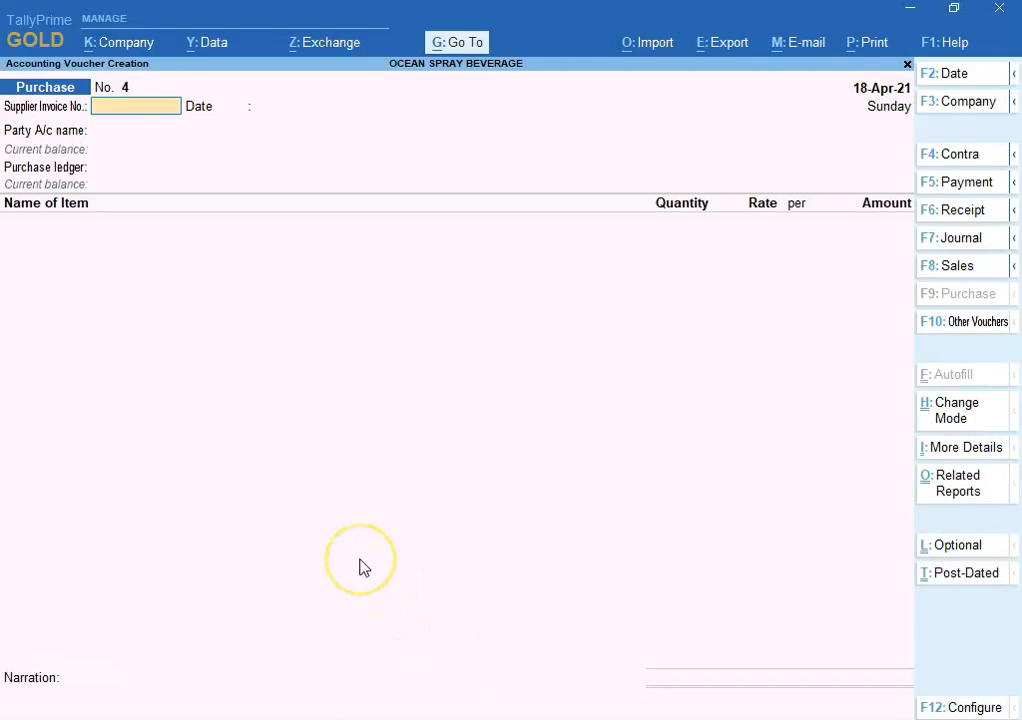
# Step: Check the purchase invoice number in Excel, then enter supplier invoice number 3566 dated 18-Apr-21 in the TallyPrime voucher
pyautogui.hotkey('alt', 'Tab')
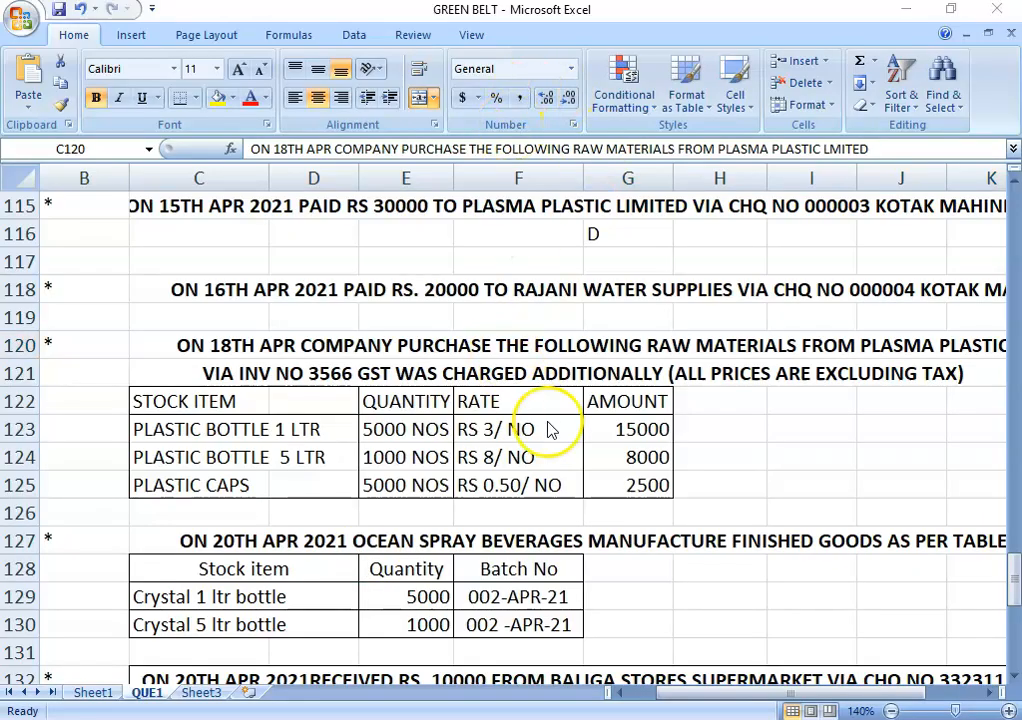
pyautogui.click(330, 376)
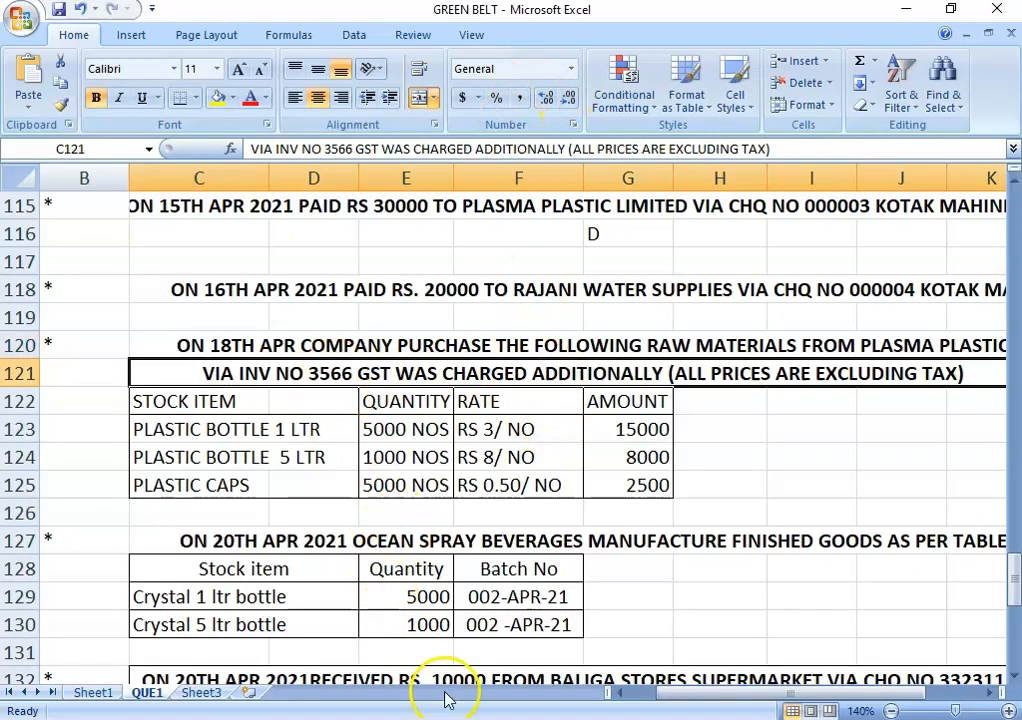
pyautogui.click(425, 719)
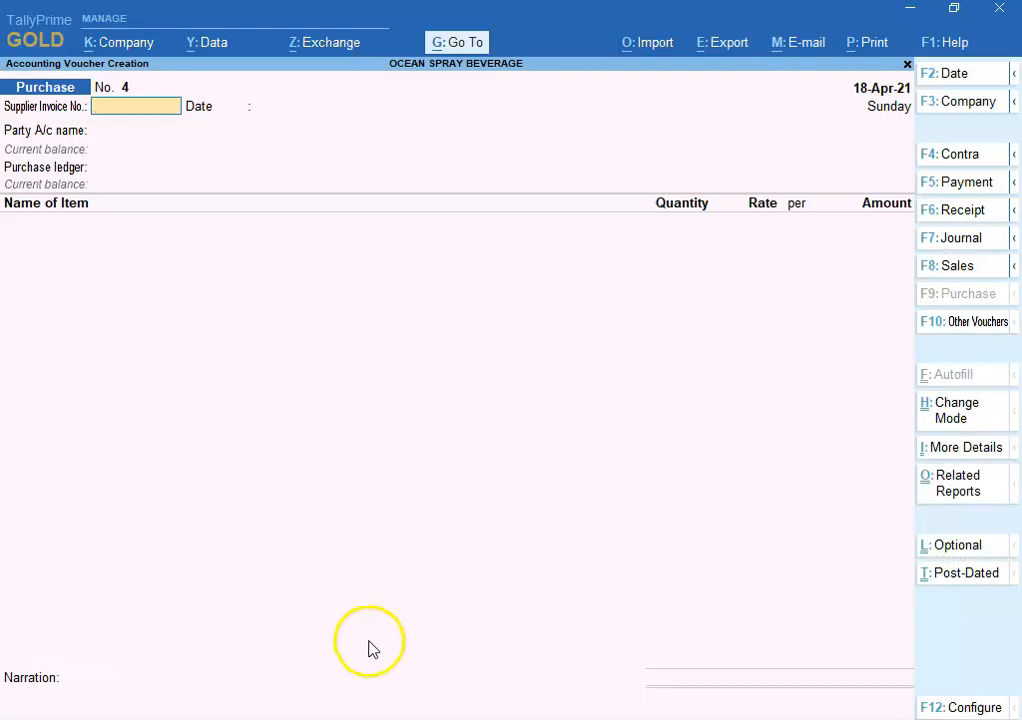
pyautogui.write('3566')
pyautogui.press('Return')
pyautogui.press('Return')
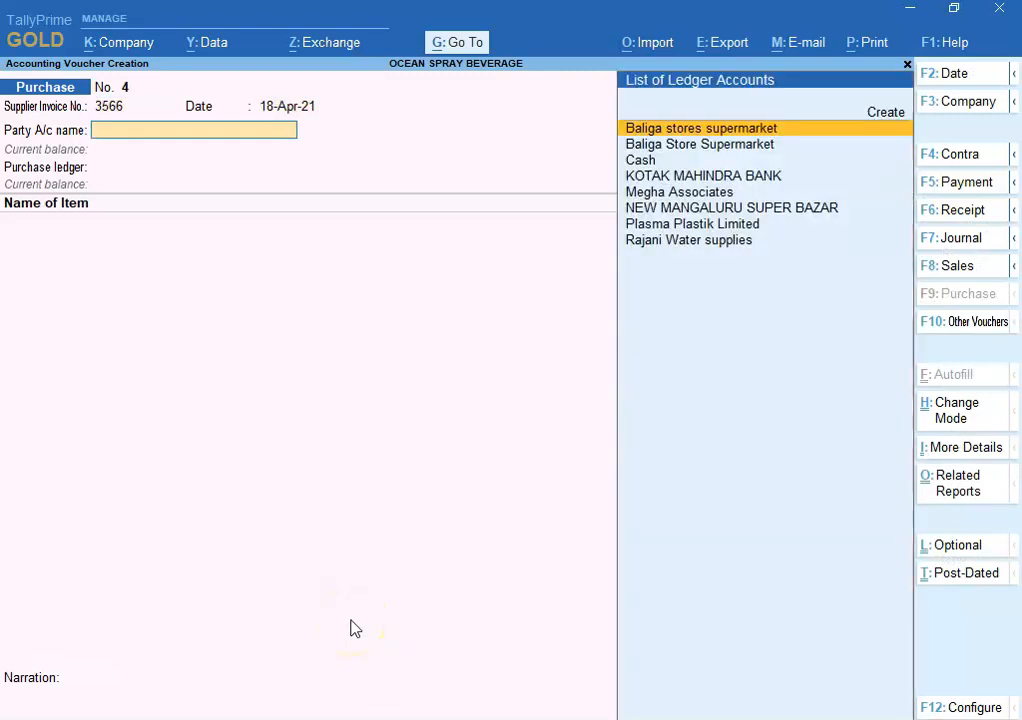
# Step: Check the supplier in Excel, then set the voucher's party to Plasma Plastik Limited with its default details and the ledger to PURCHASE A/C
pyautogui.hotkey('alt', 'Tab')
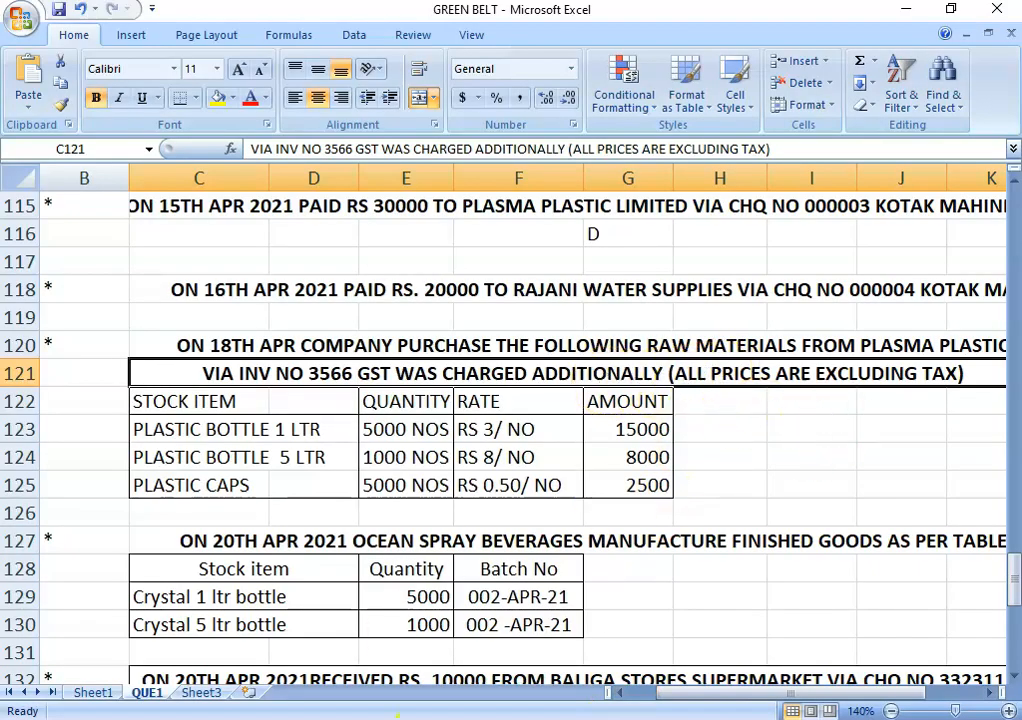
pyautogui.click(530, 719)
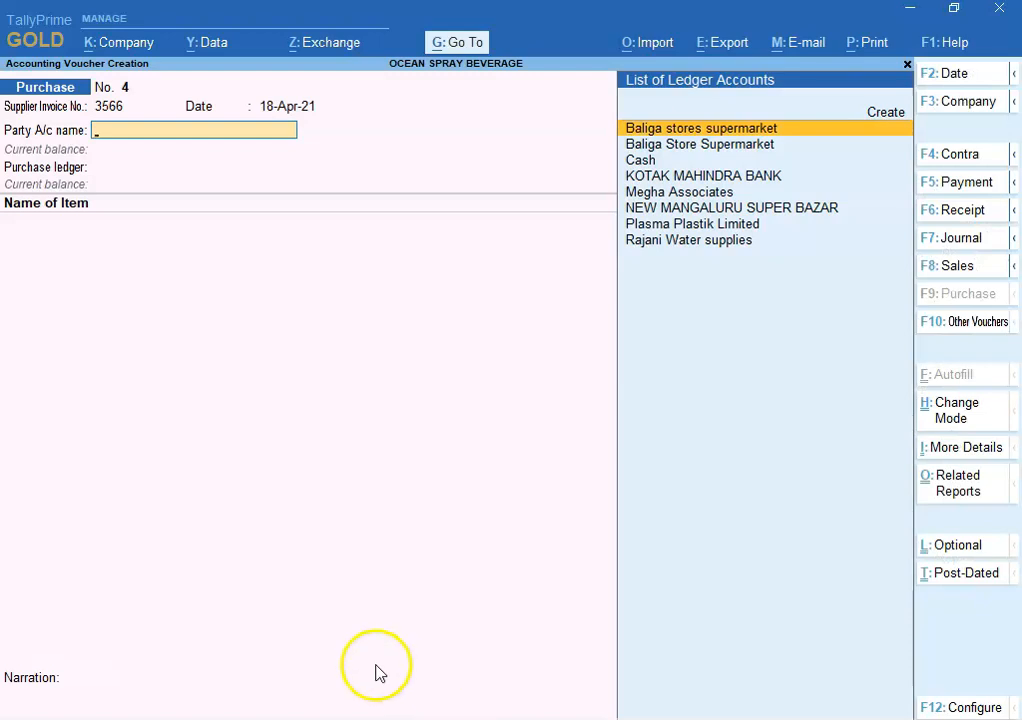
pyautogui.write('P')
pyautogui.press('Return')
pyautogui.press('Return')
pyautogui.hotkey('ctrl', 'a')
pyautogui.press('Return')
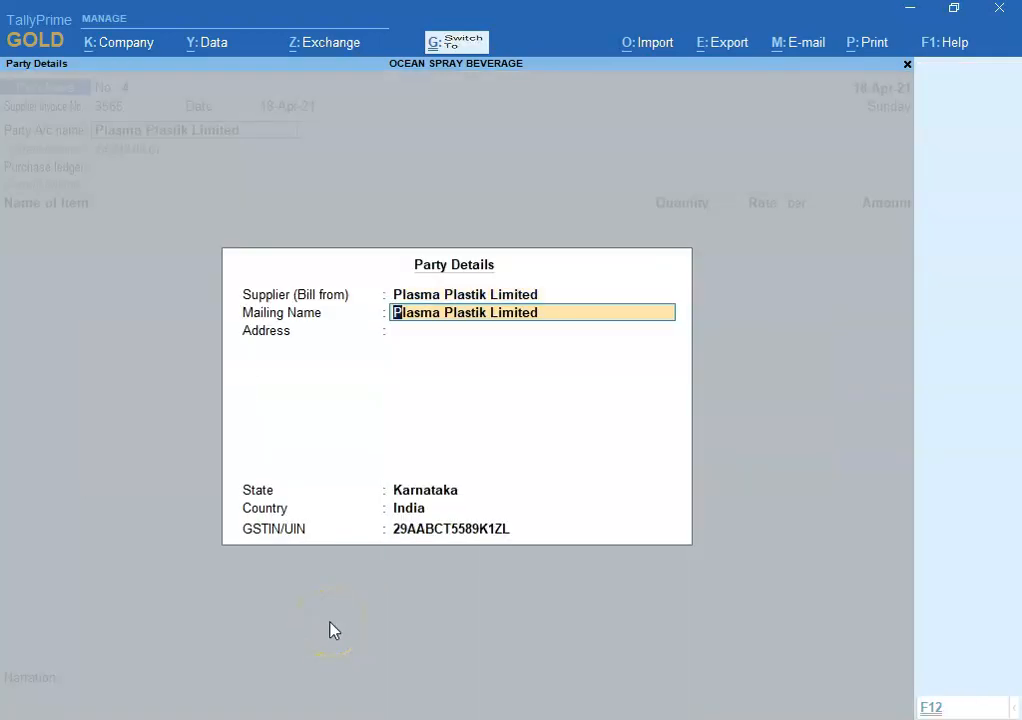
pyautogui.hotkey('ctrl', 'a')
pyautogui.press('Return')
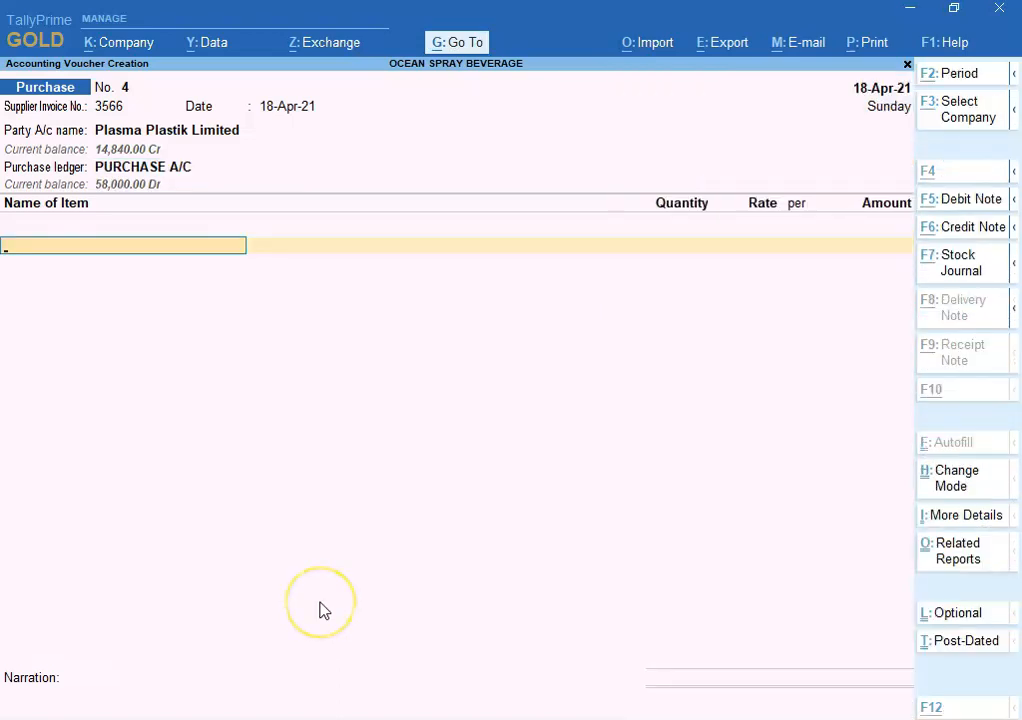
# Step: Add PLASTIC BOTTEL1 LTR to the purchase voucher with 5,000 NOS at a rate of 3.00, as listed in Excel
pyautogui.hotkey('alt', 'Tab')
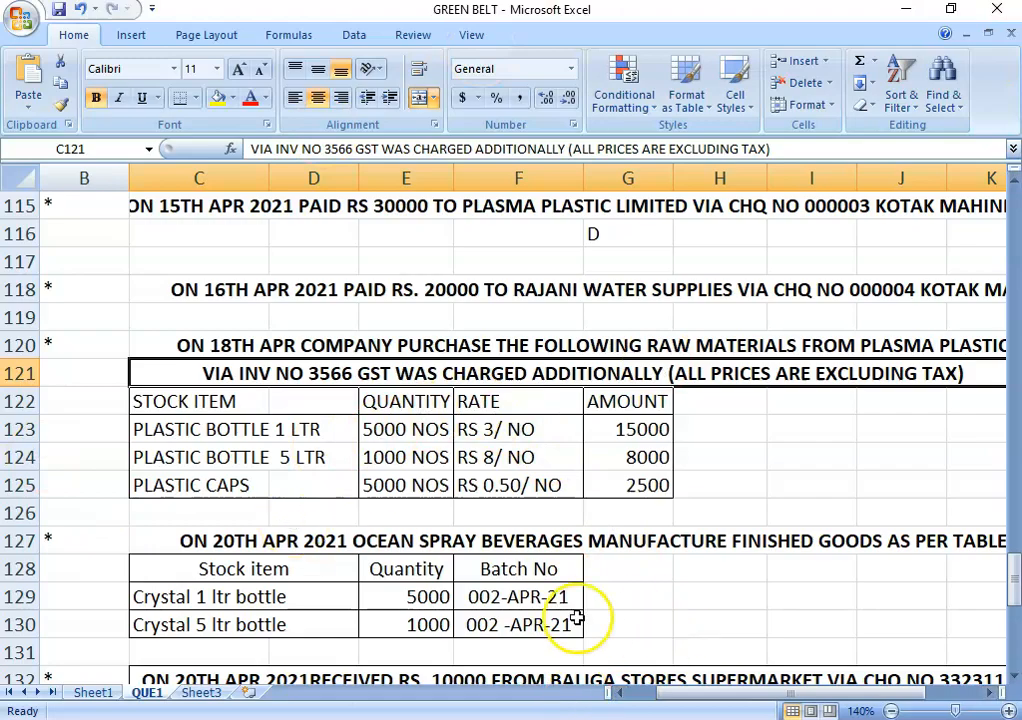
pyautogui.hotkey('alt', 'Tab')
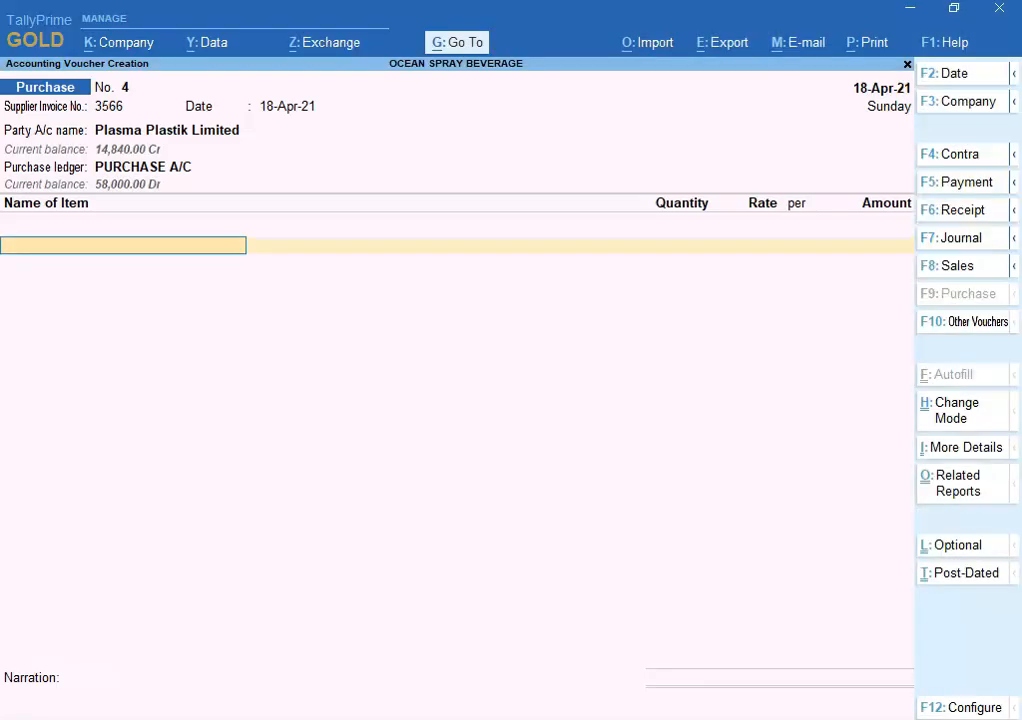
pyautogui.write('P')
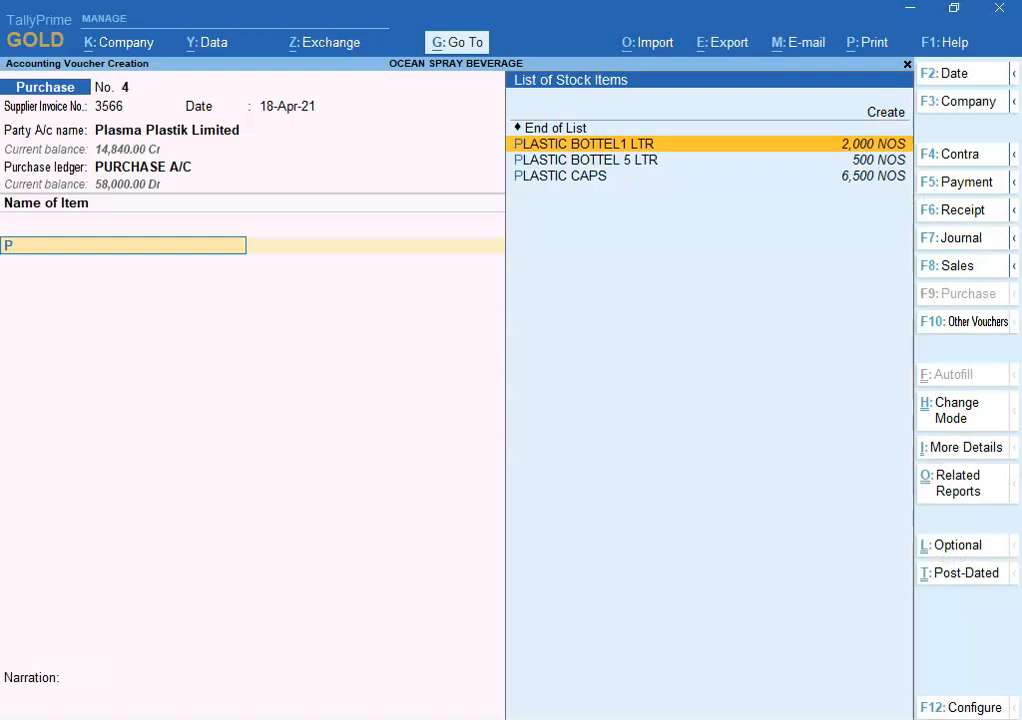
pyautogui.press('Return')
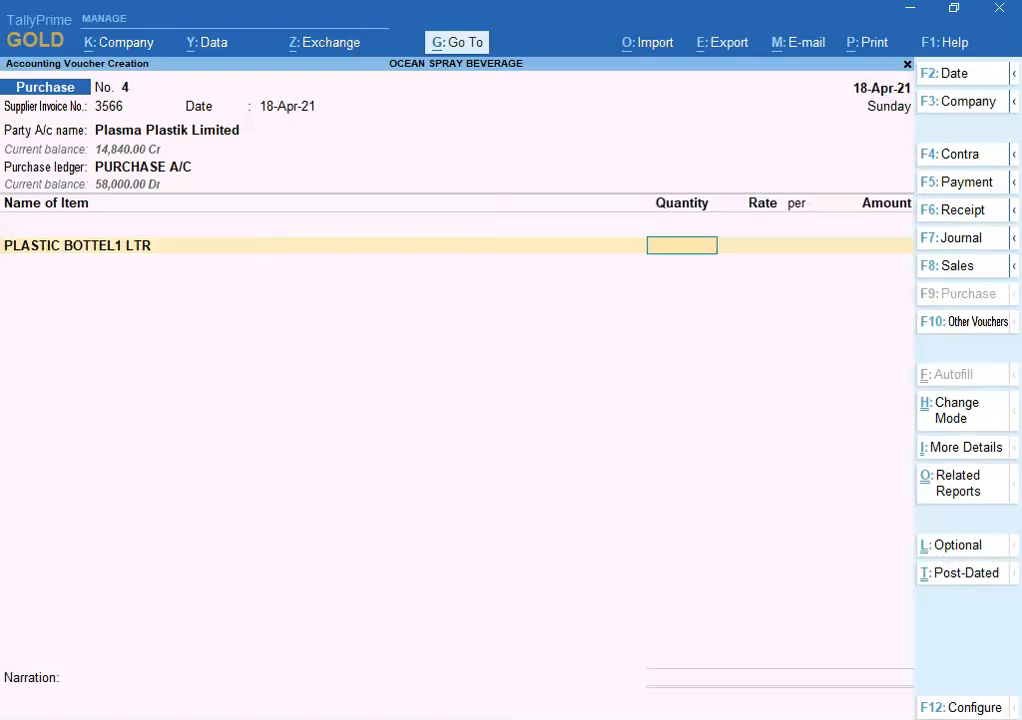
pyautogui.hotkey('alt', 'Tab')
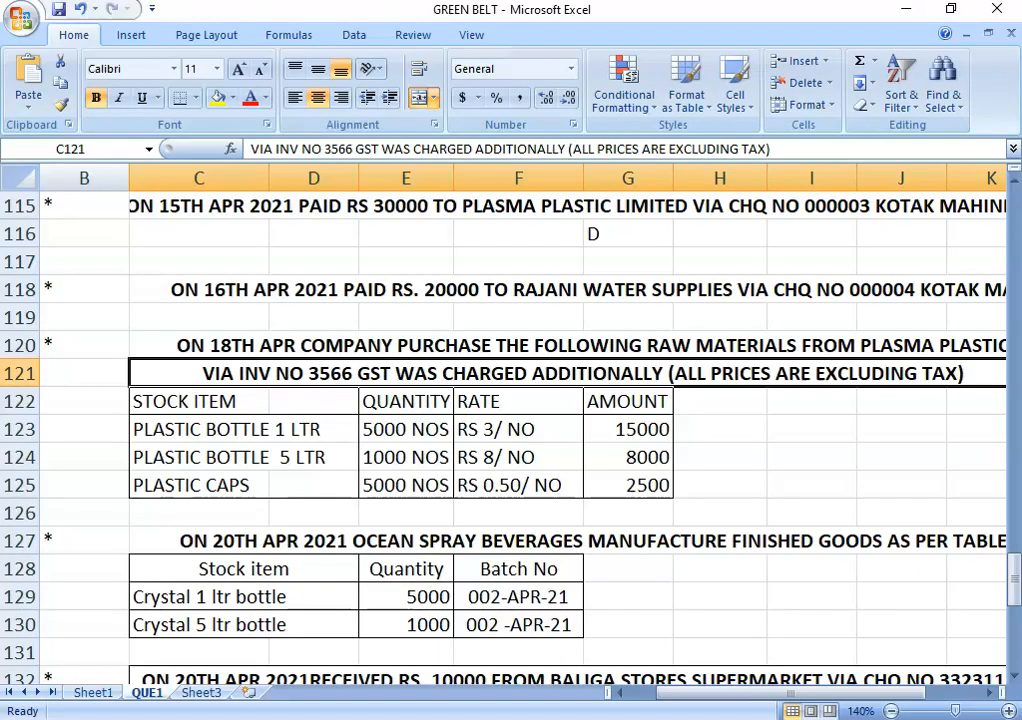
pyautogui.hotkey('alt', 'Tab')
pyautogui.write('00')
pyautogui.press('Return')
pyautogui.press('Return')
pyautogui.press('Return')
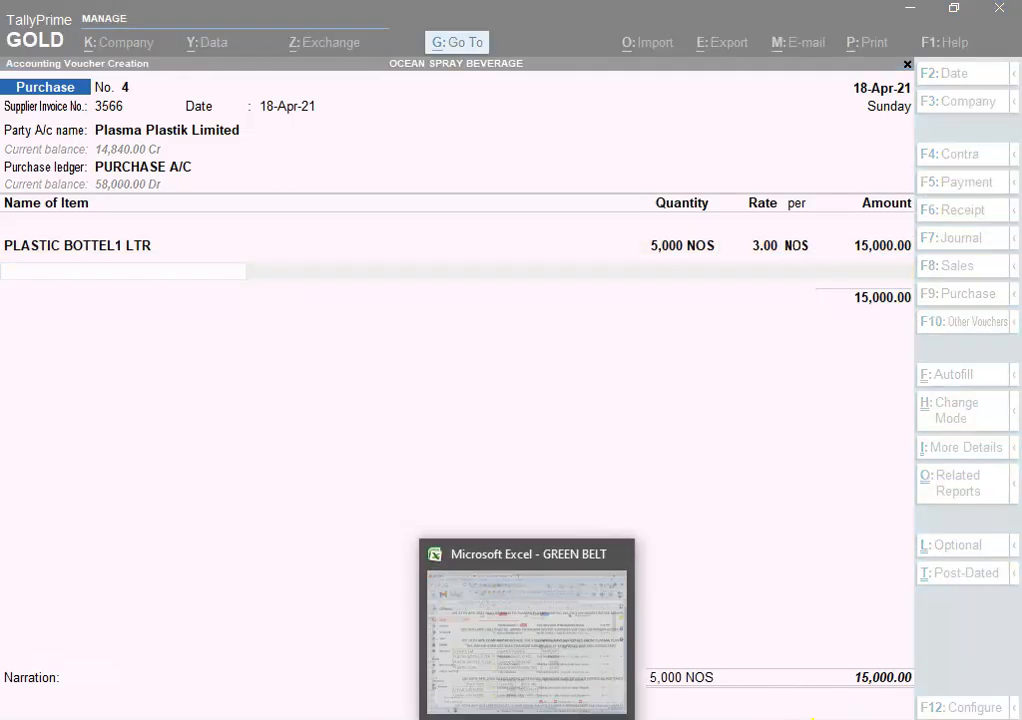
# Step: Add PLASTIC BOTTEL 5 LTR to the purchase voucher with 1,000 NOS at a rate of 8.00, as listed in Excel
pyautogui.click(527, 570)
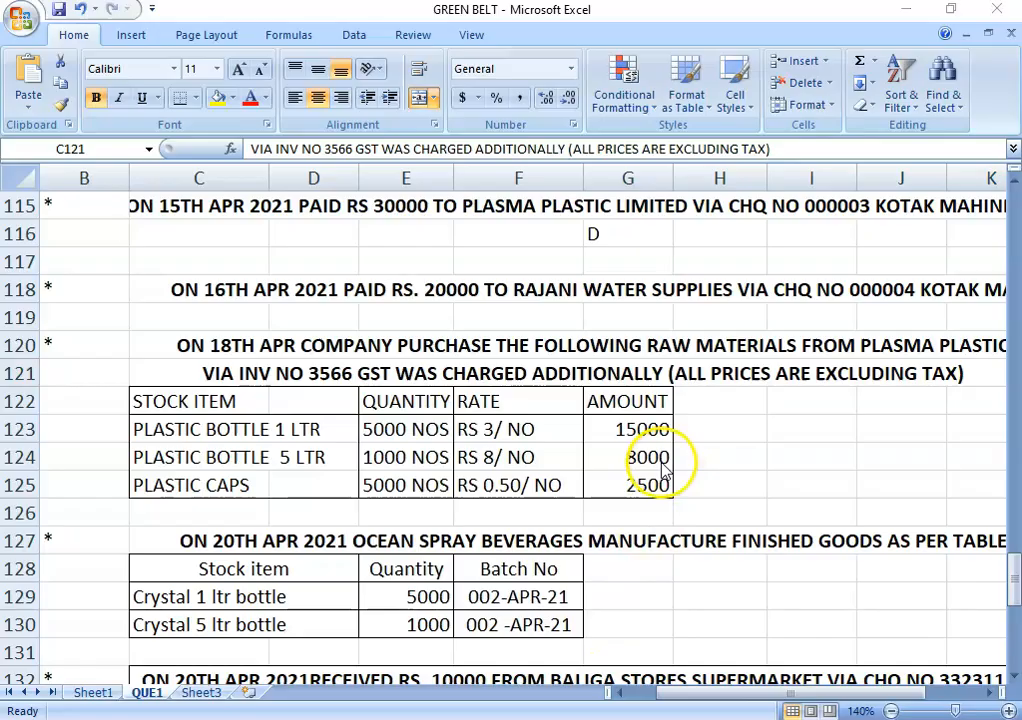
pyautogui.moveTo(527, 716)
pyautogui.click(527, 630)
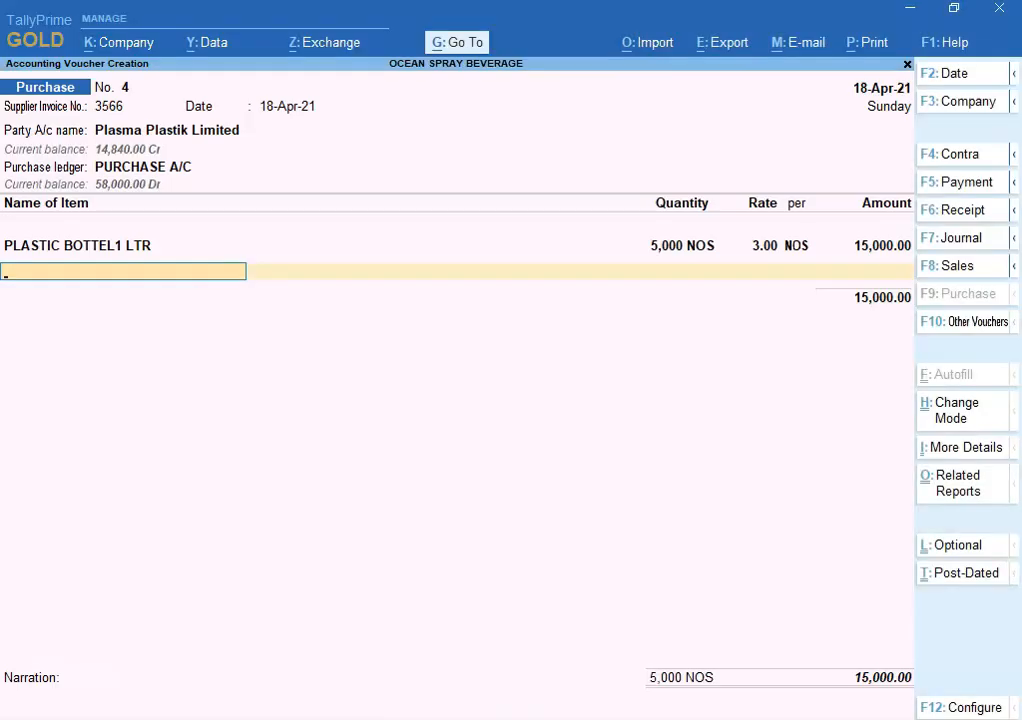
pyautogui.write('P')
pyautogui.press('Down')
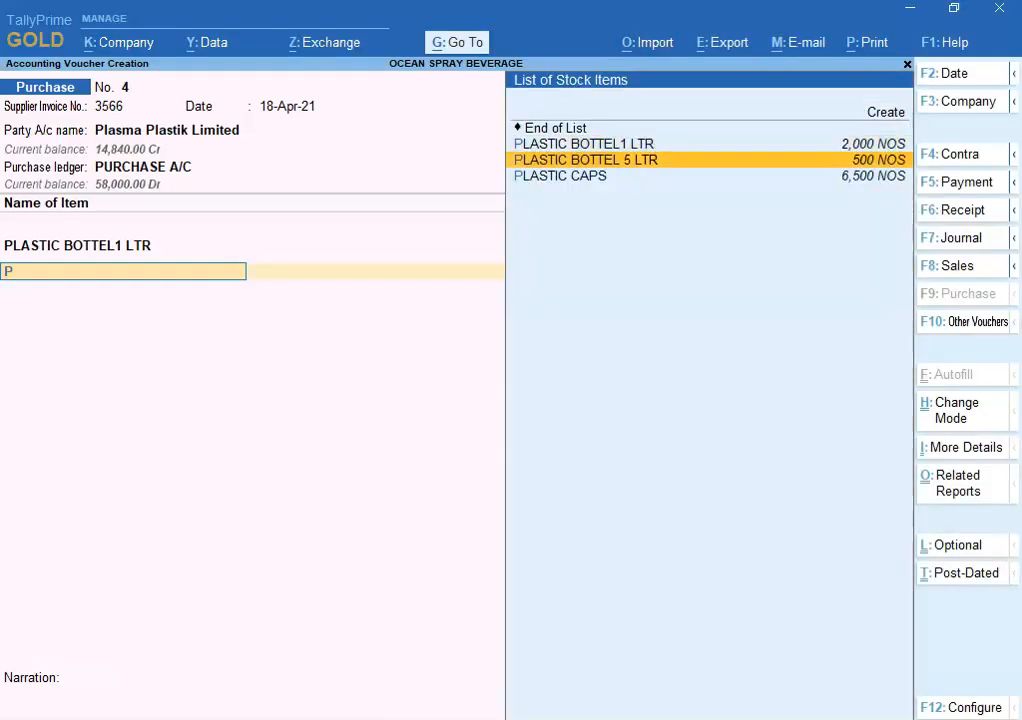
pyautogui.press('Return')
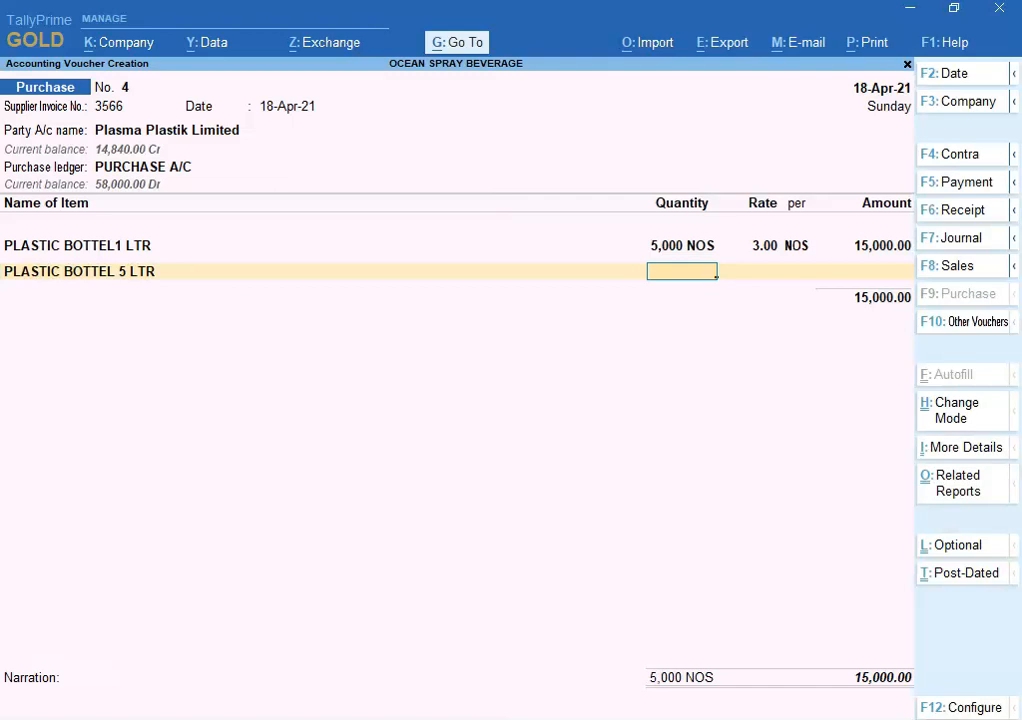
pyautogui.moveTo(611, 719)
pyautogui.click(612, 630)
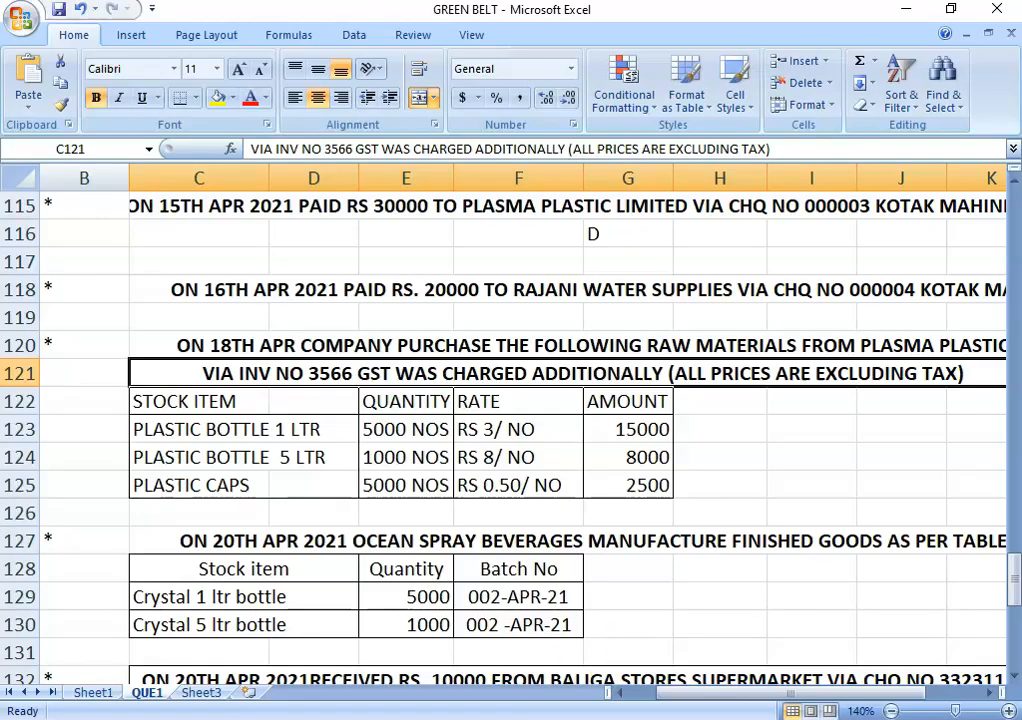
pyautogui.hotkey('alt', 'Tab')
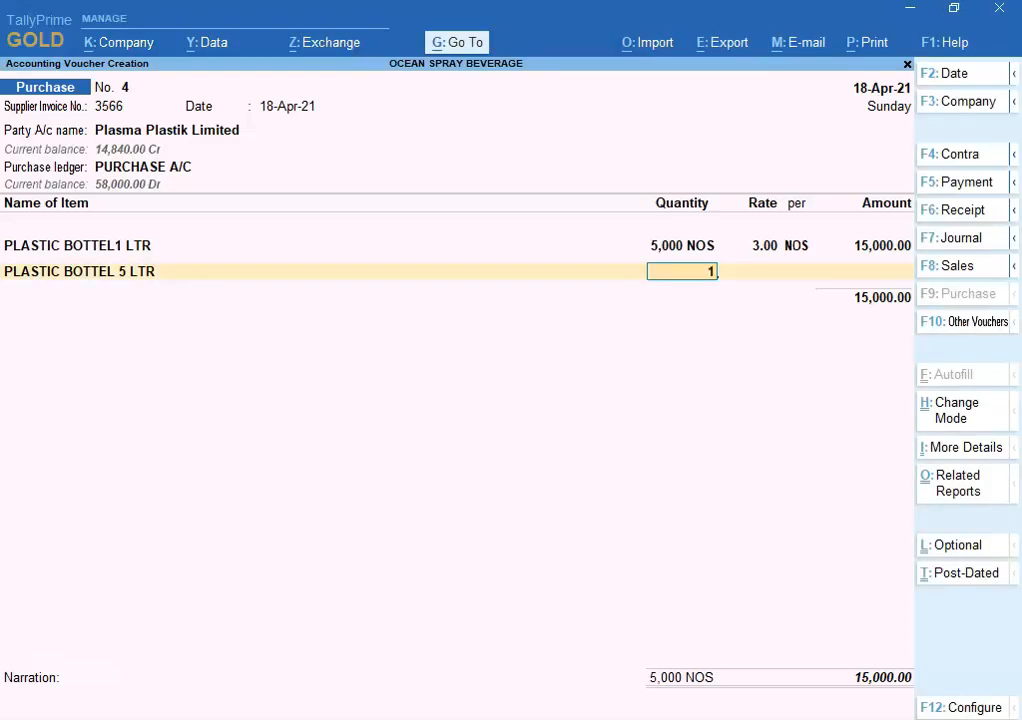
pyautogui.press('Return')
pyautogui.press('Return')
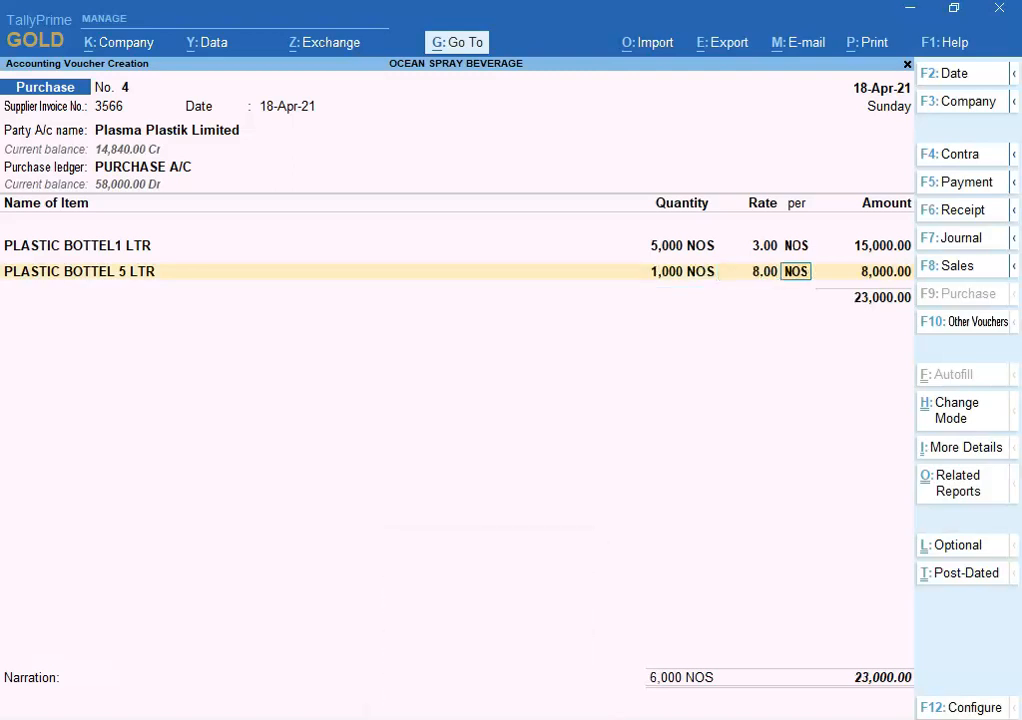
pyautogui.press('Return')
pyautogui.press('Return')
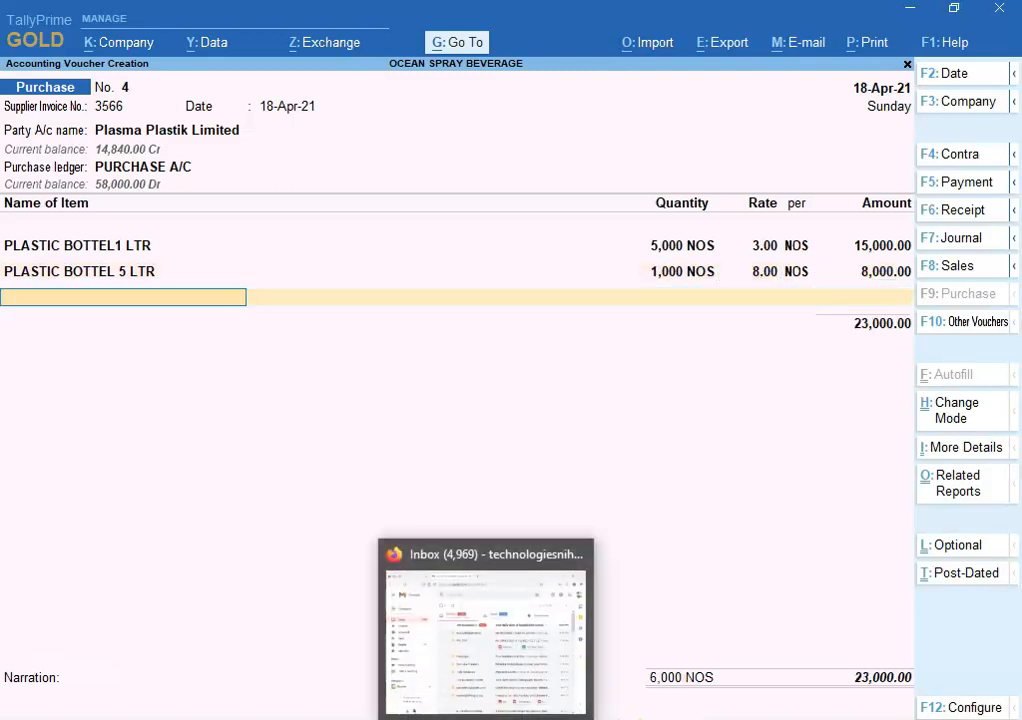
# Step: Add PLASTIC CAPS to the purchase voucher with 5,000 NOS at a rate of 0.50, as listed in Excel
pyautogui.click(612, 630)
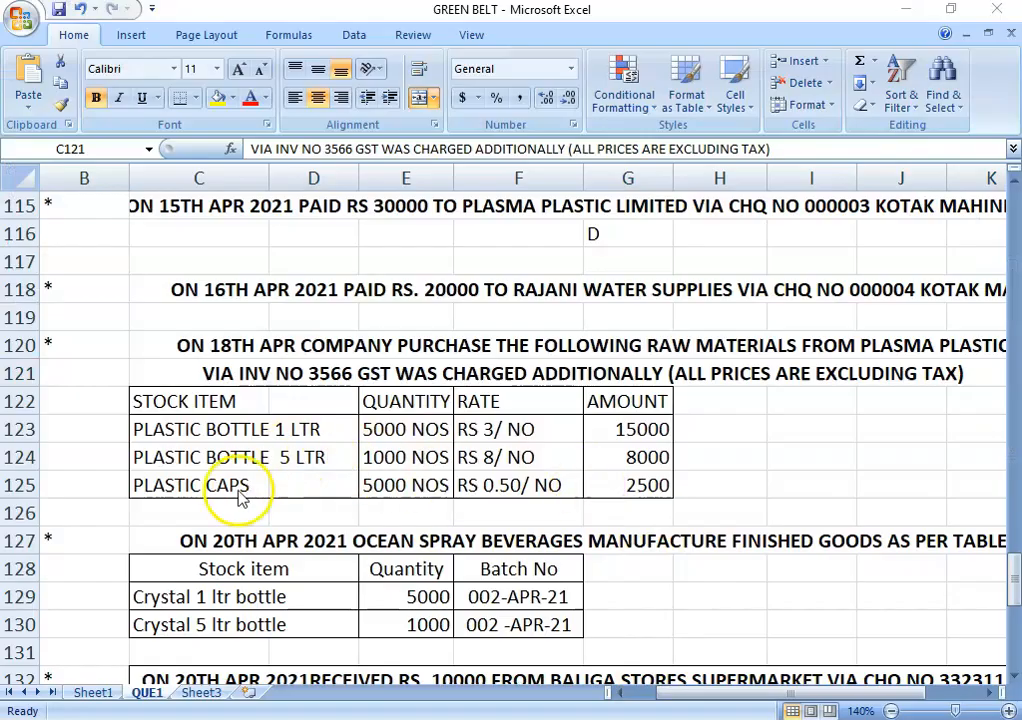
pyautogui.hotkey('alt', 'Tab')
pyautogui.write('P')
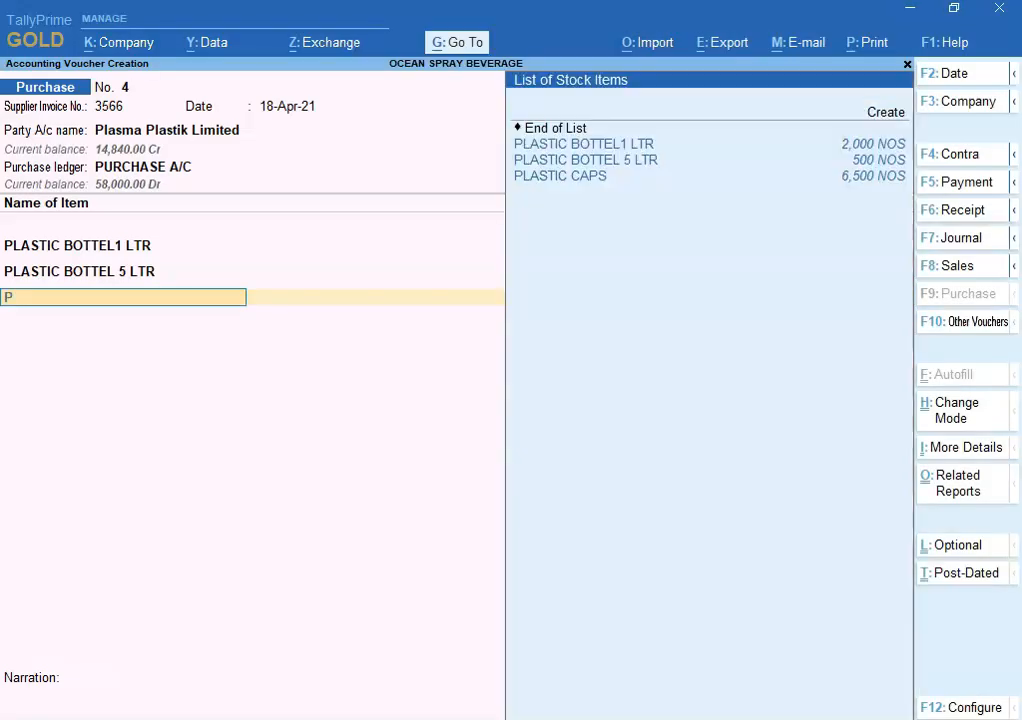
pyautogui.press('Down')
pyautogui.press('Down')
pyautogui.press('Return')
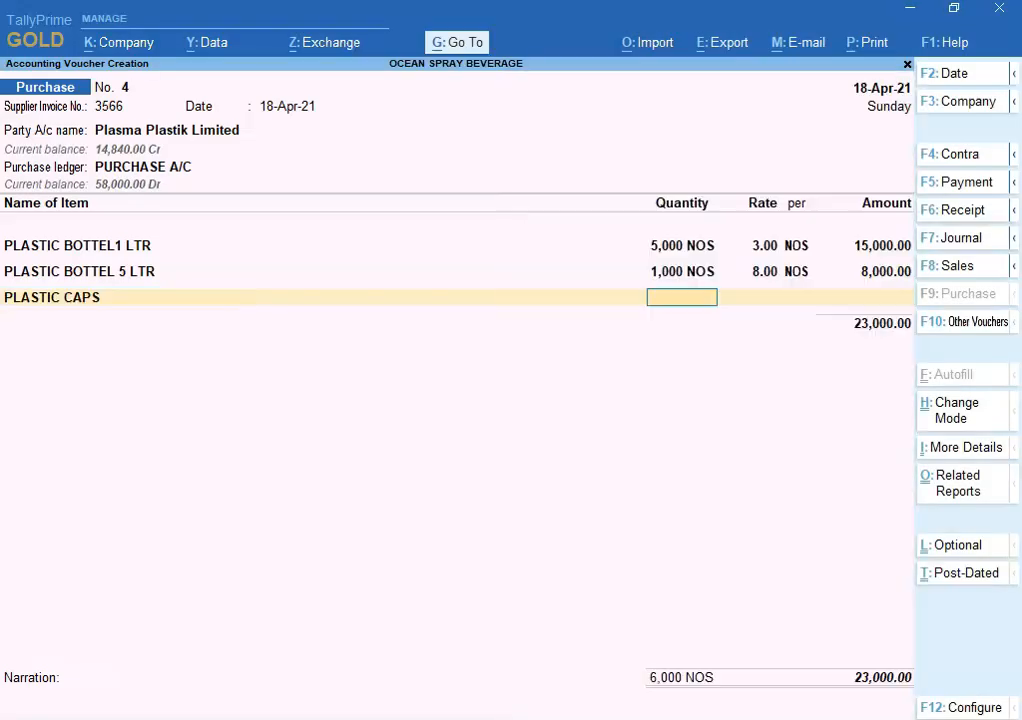
pyautogui.hotkey('alt', 'Tab')
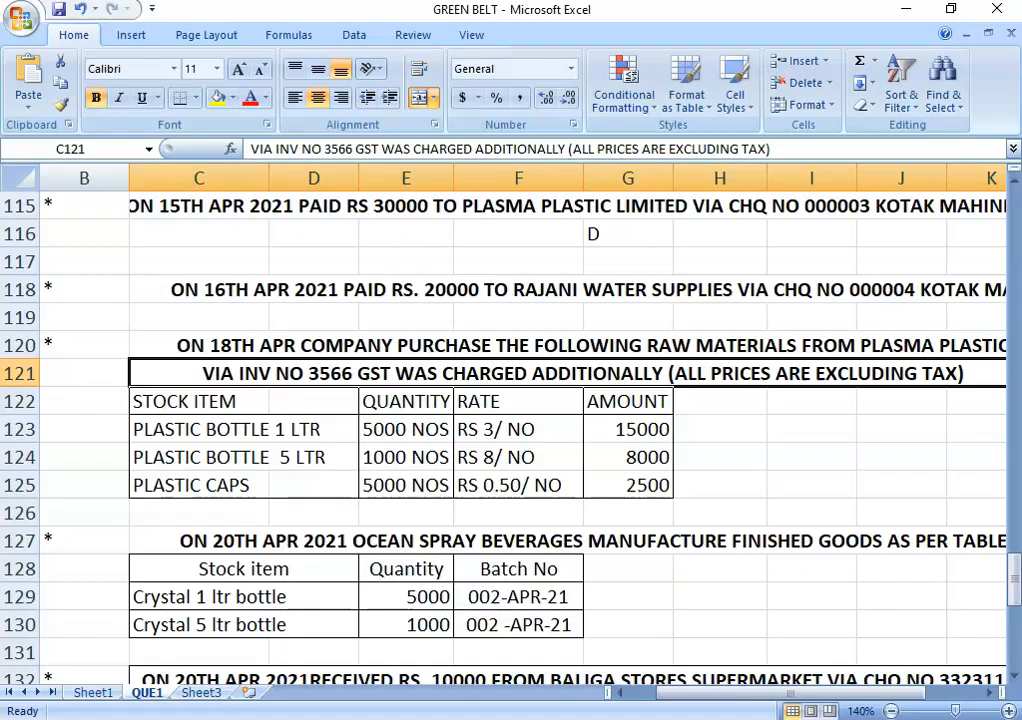
pyautogui.hotkey('alt', 'Tab')
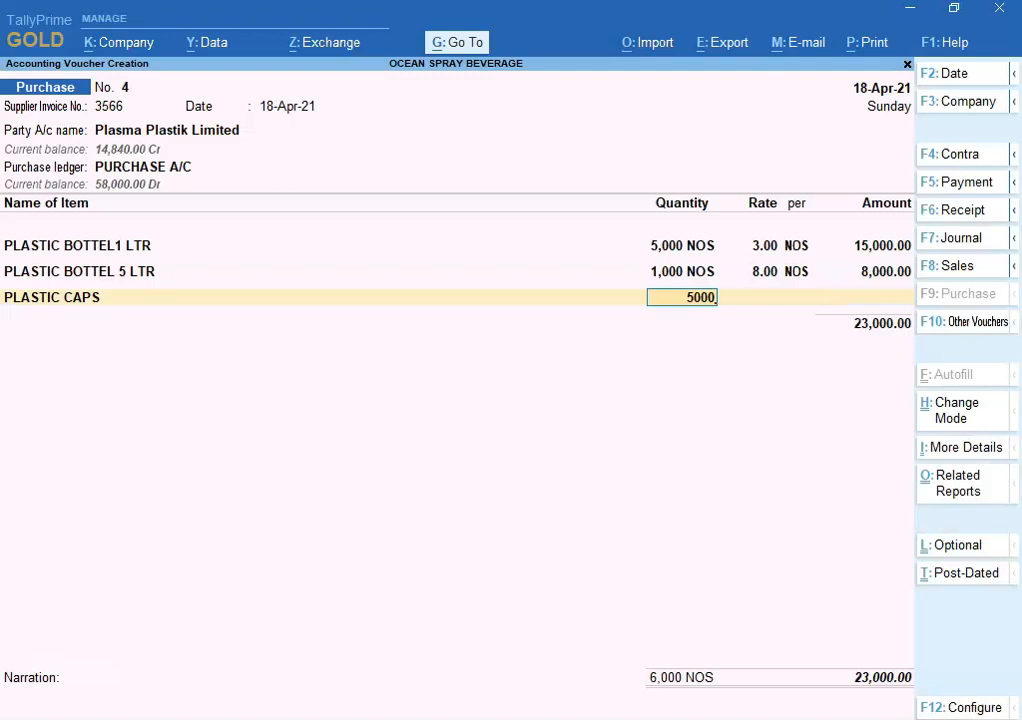
pyautogui.write('5000')
pyautogui.press('Return')
pyautogui.press('Return')
pyautogui.press('Return')
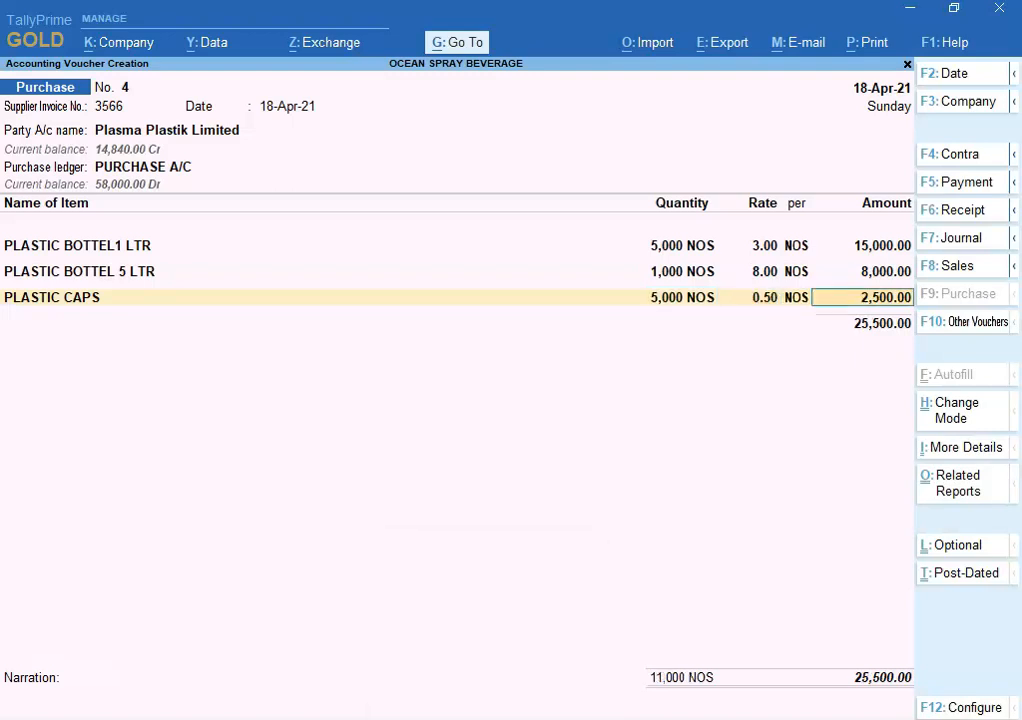
# Step: Check the purchase table in Excel, then add the Input CGST and Input SGST ledgers to the purchase voucher with their default amounts
pyautogui.hotkey('alt', 'Tab')
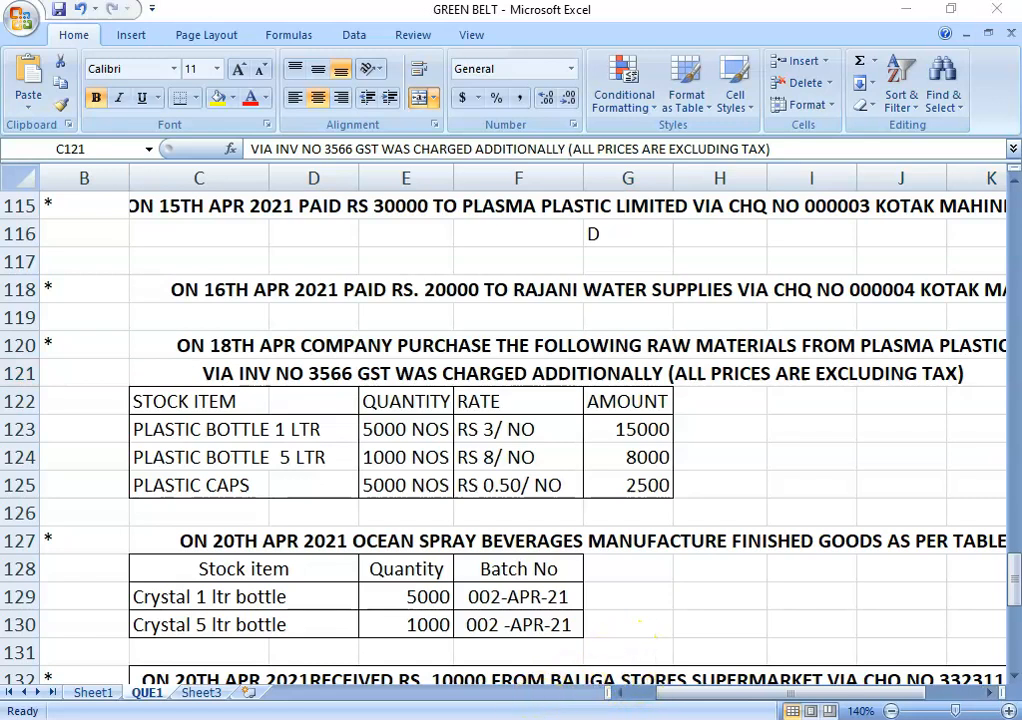
pyautogui.moveTo(530, 719)
pyautogui.click(527, 630)
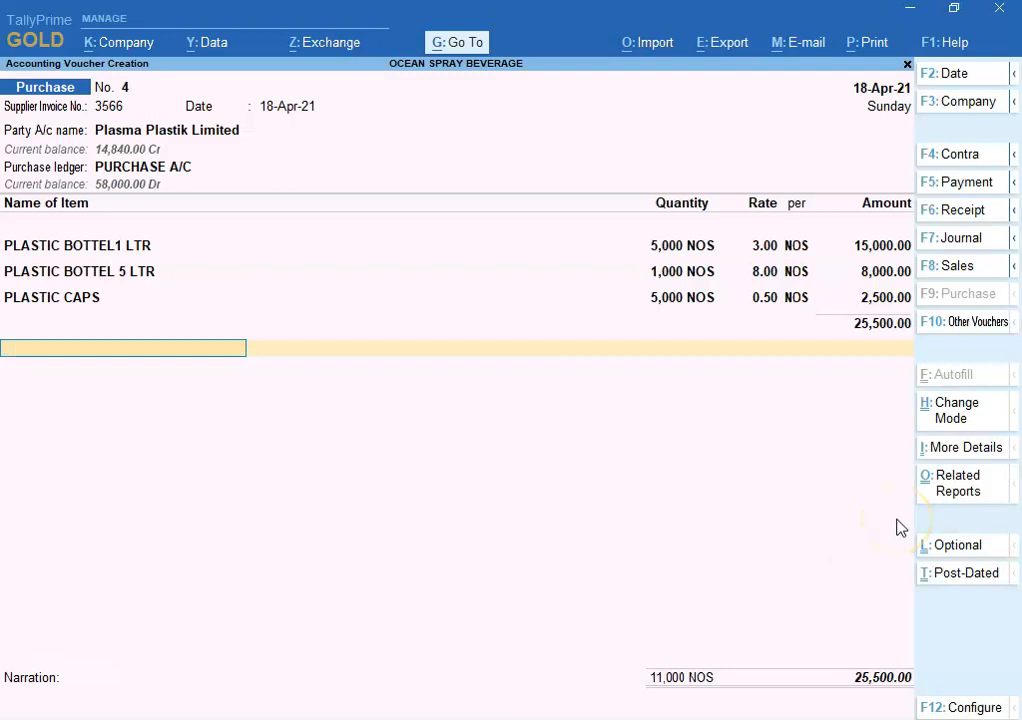
pyautogui.write('In')
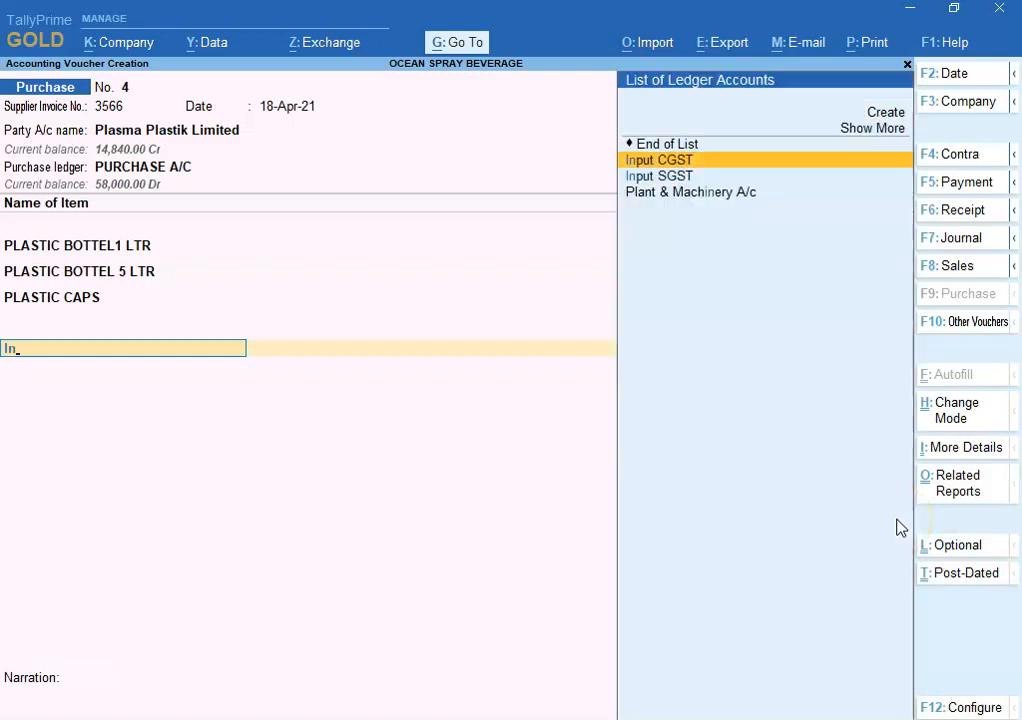
pyautogui.press('Return')
pyautogui.press('Return')
pyautogui.write('In')
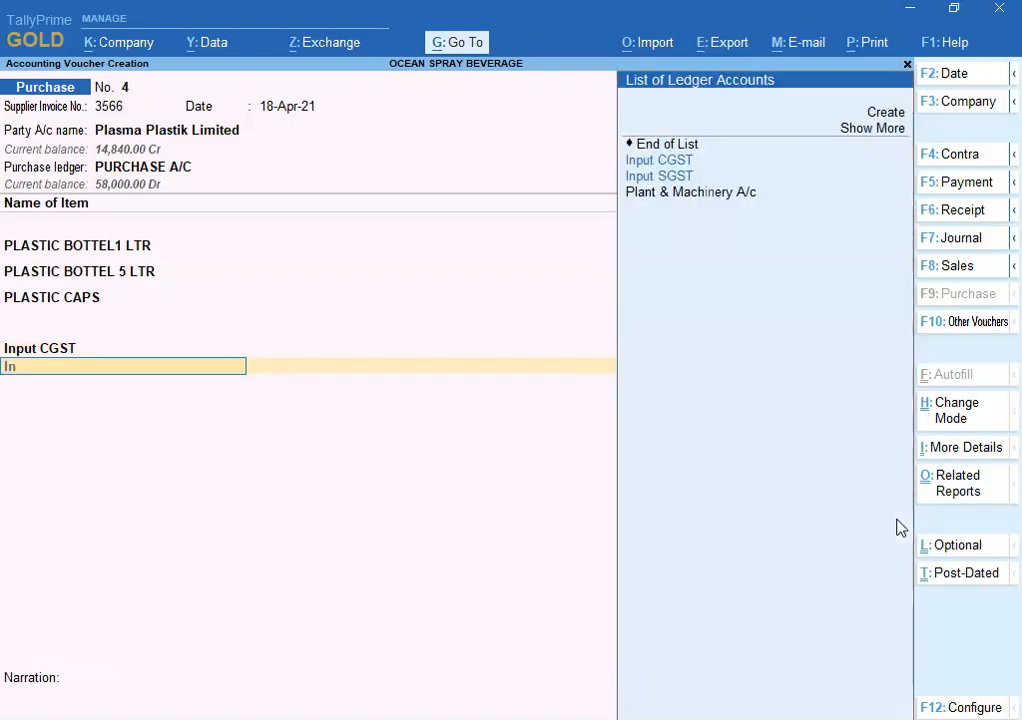
pyautogui.press('Down')
pyautogui.press('Return')
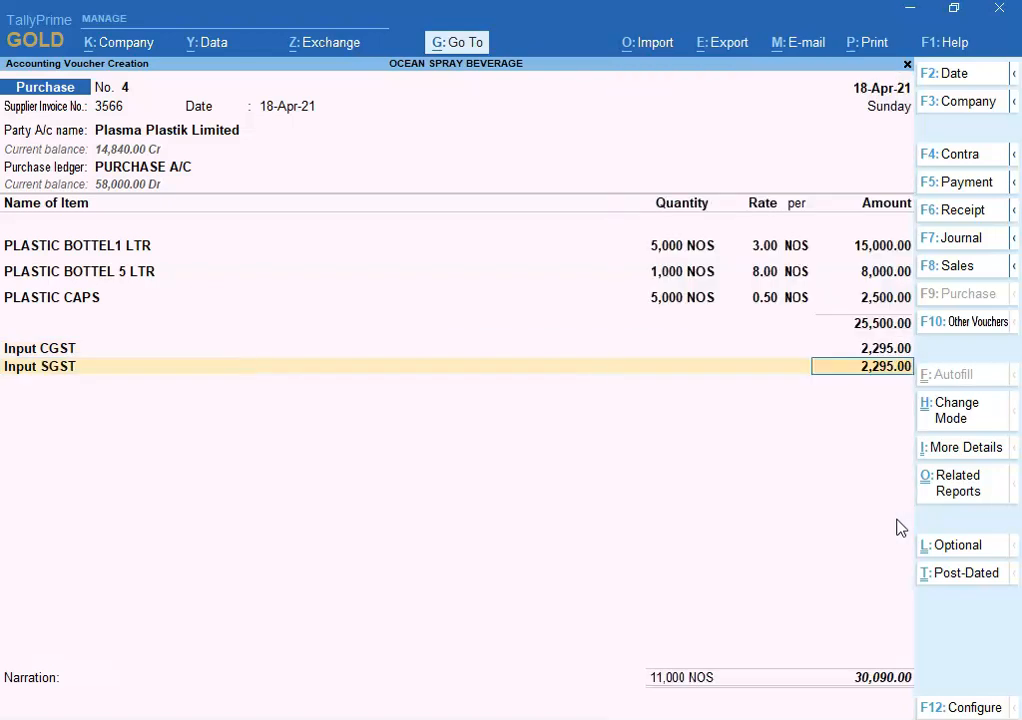
pyautogui.press('Return')
# Step: Allocate the full amount to Plasma Plastik Limited as a New Ref bill and save the purchase voucher
pyautogui.press('Return')
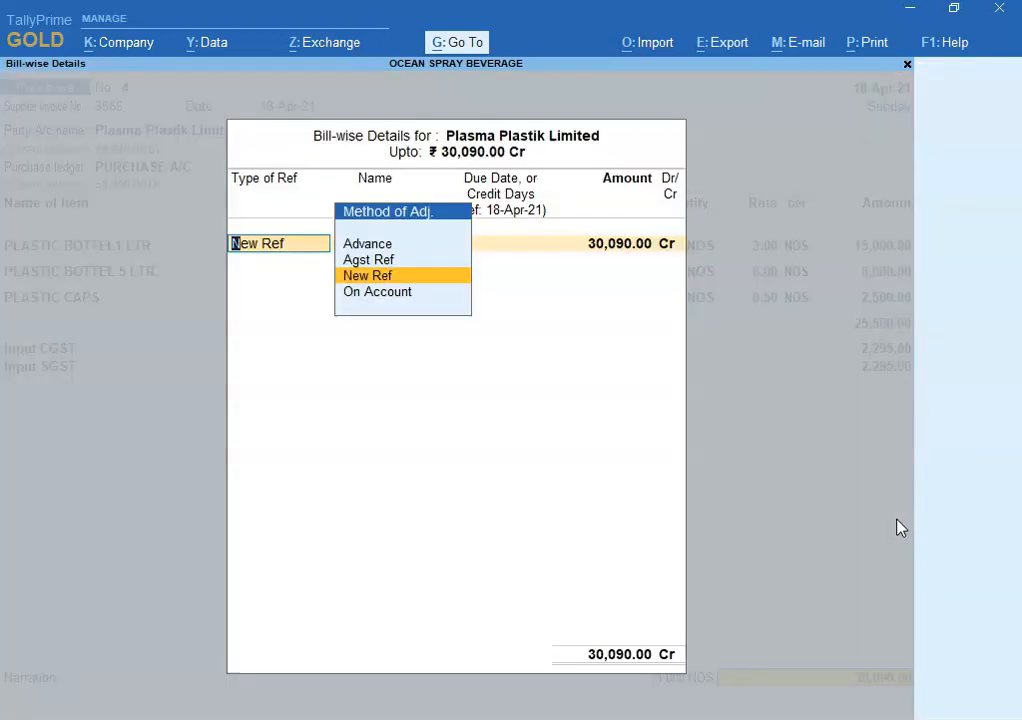
pyautogui.press('Return')
pyautogui.press('Return')
pyautogui.press('Return')
pyautogui.press('Return')
pyautogui.press('Return')
pyautogui.press('Return')
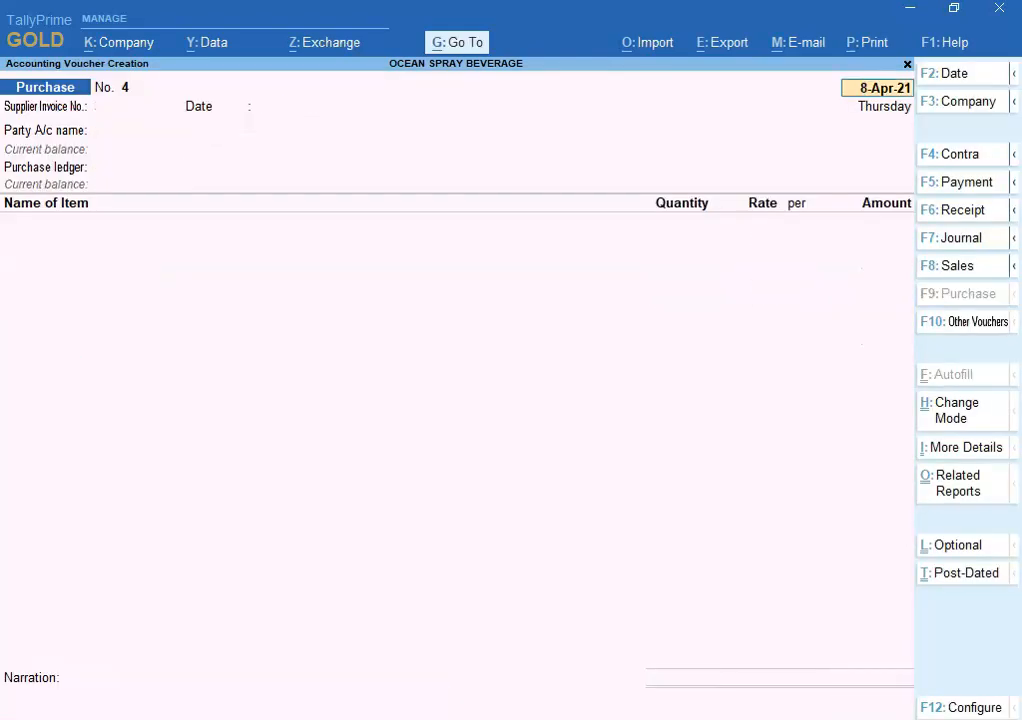
# Step: Check the 20 April manufacturing transaction in Excel, then change the TallyPrime voucher type to MFD JRN
pyautogui.hotkey('alt', 'Tab')
pyautogui.moveTo(1006, 587)
pyautogui.mouseDown()
pyautogui.moveTo(1006, 577)
pyautogui.moveTo(1006, 599)
pyautogui.mouseUp()
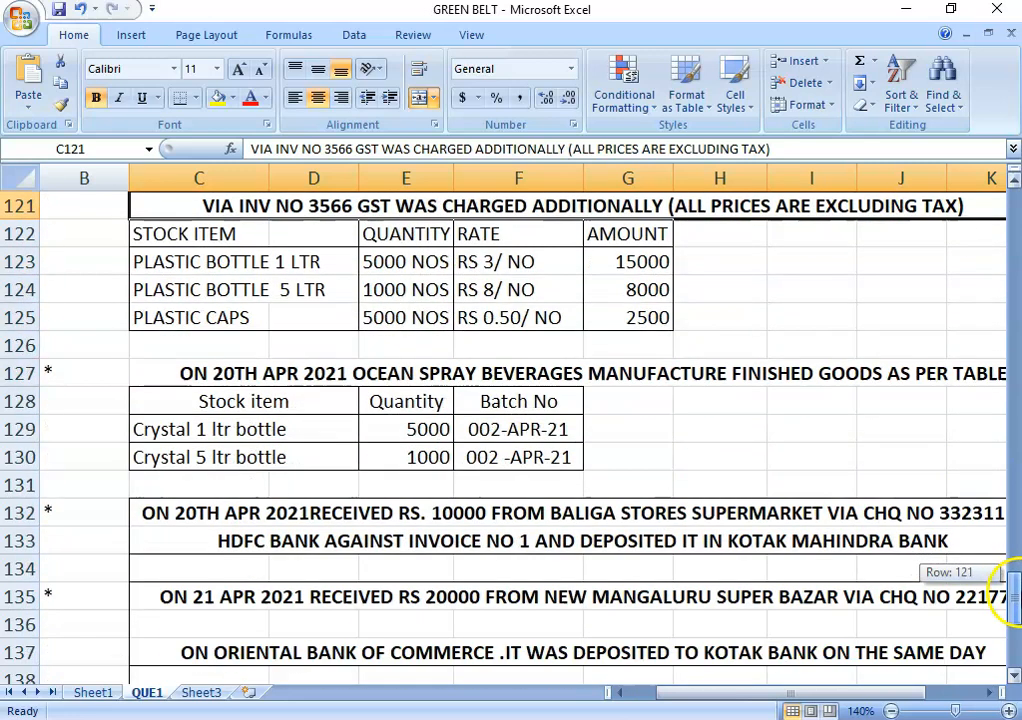
pyautogui.click(243, 380)
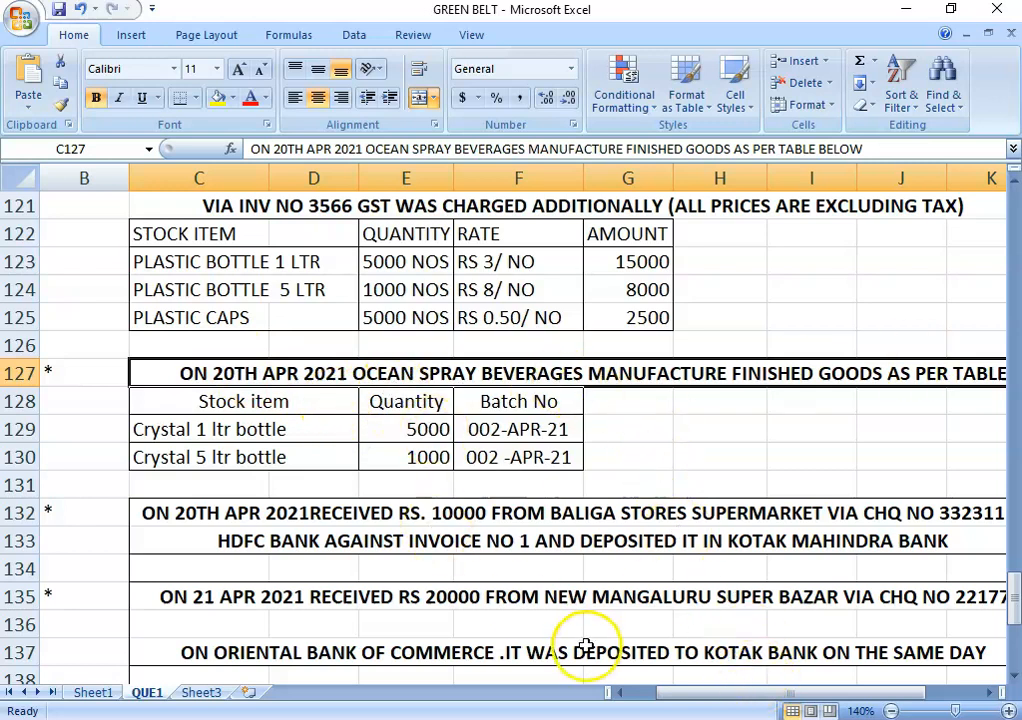
pyautogui.hotkey('alt', 'Tab')
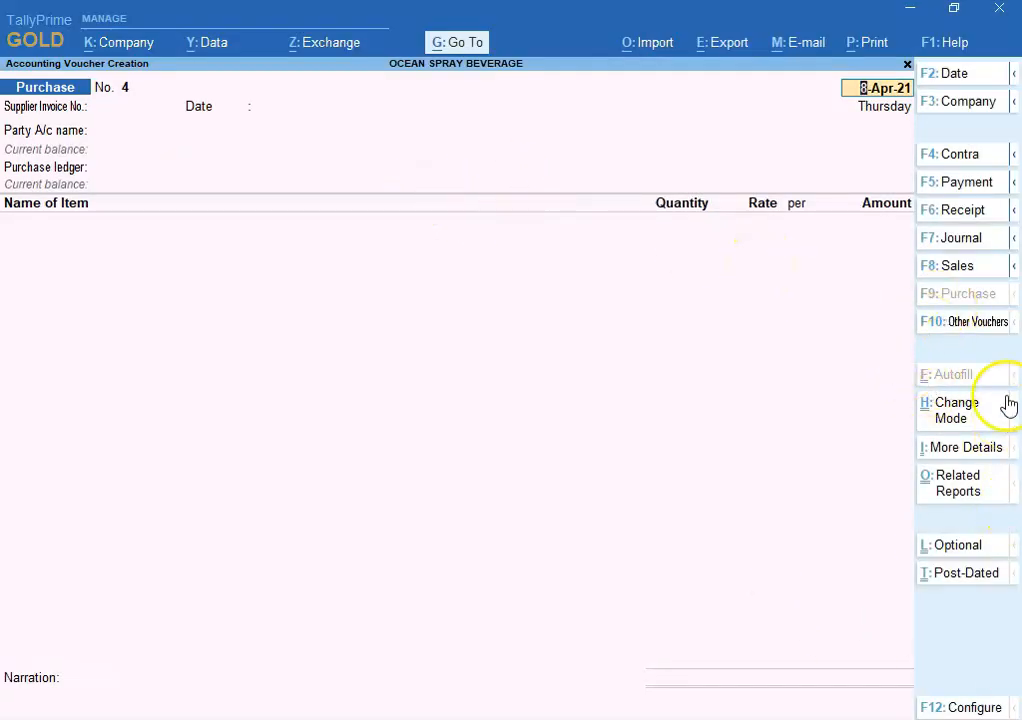
pyautogui.click(983, 333)
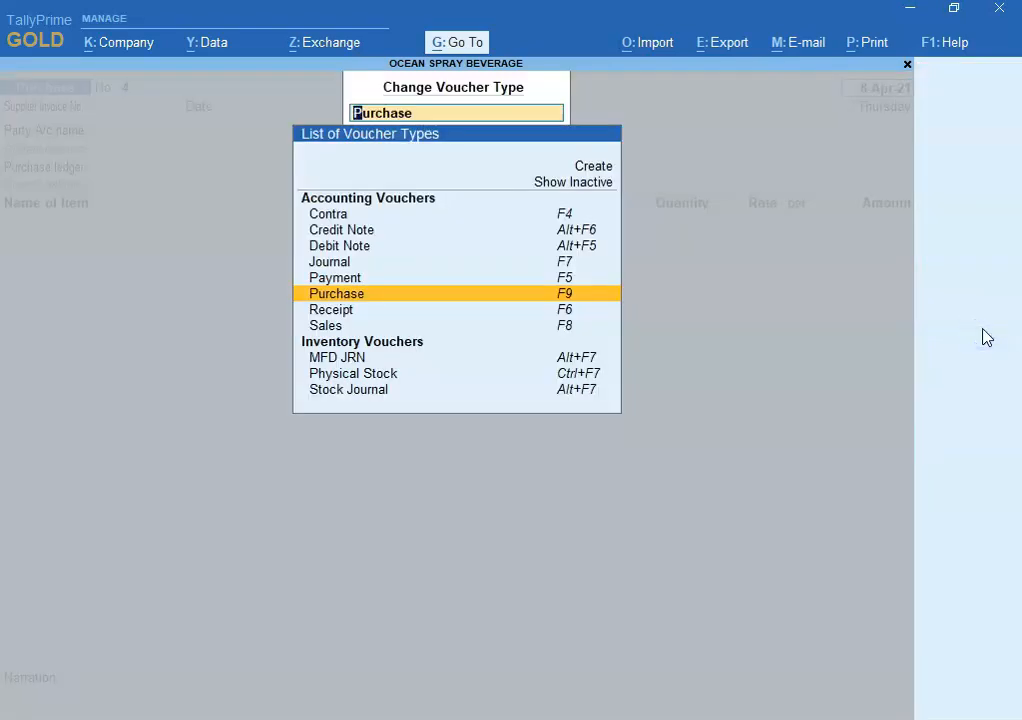
pyautogui.press('Down')
pyautogui.press('Down')
pyautogui.press('Down')
pyautogui.press('Down')
pyautogui.press('Return')
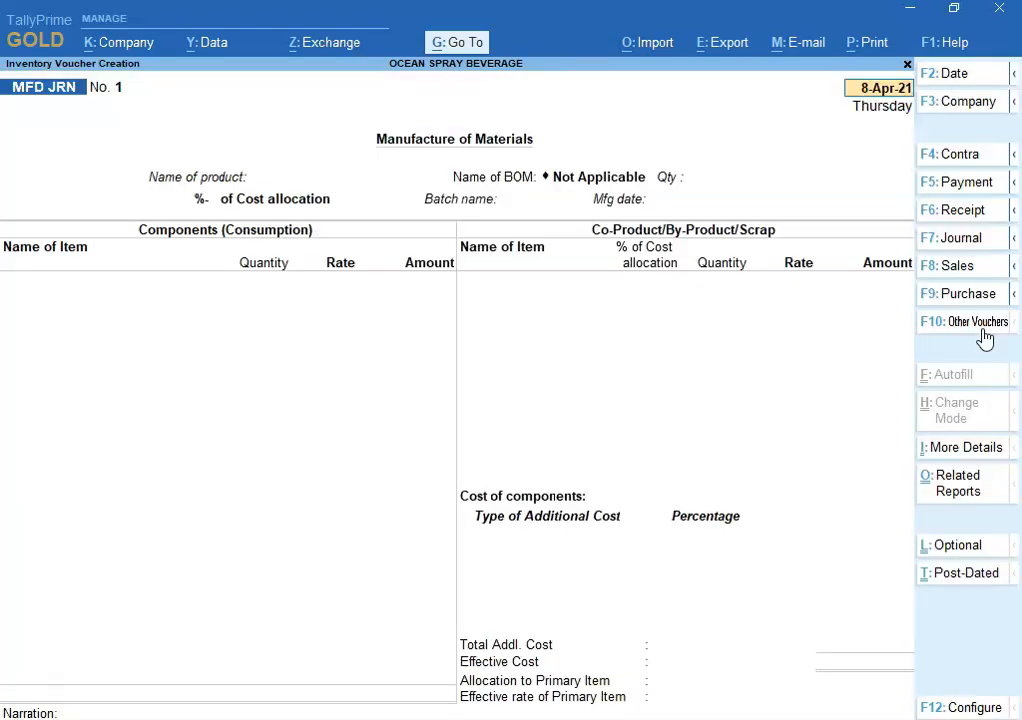
# Step: Check the entry in Excel, then date the manufacturing journal 20-Apr-21 and choose CRYSTAL -1 LTR BOTTLE with BOM -1 as the product
pyautogui.hotkey('alt', 'Tab')
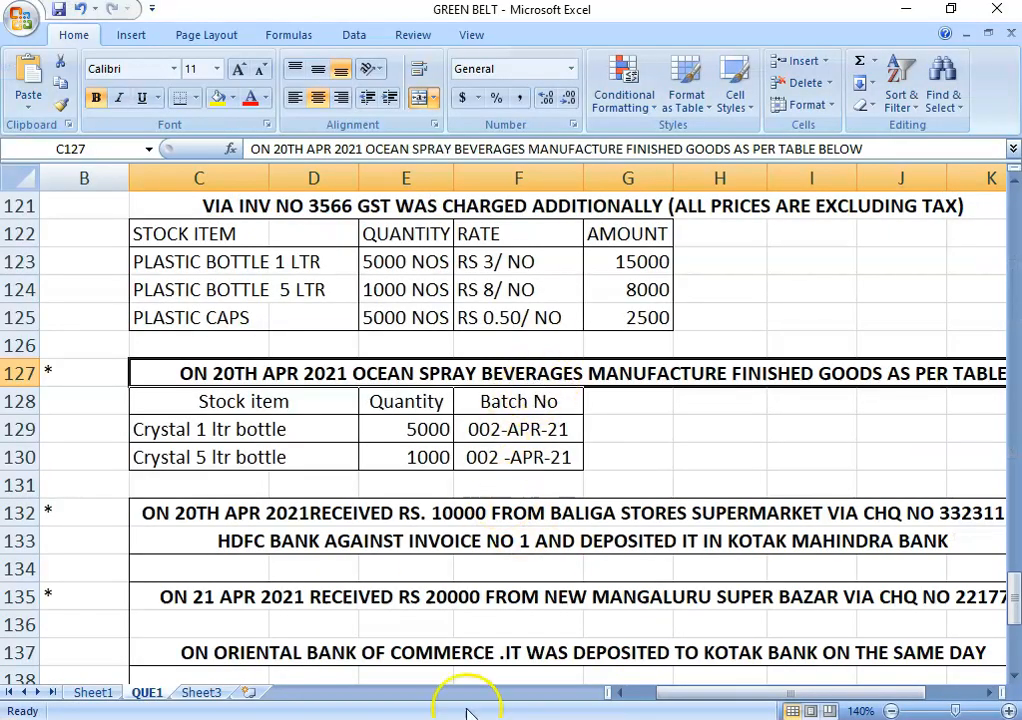
pyautogui.hotkey('alt', 'Tab')
pyautogui.write('20-4')
pyautogui.press('Return')
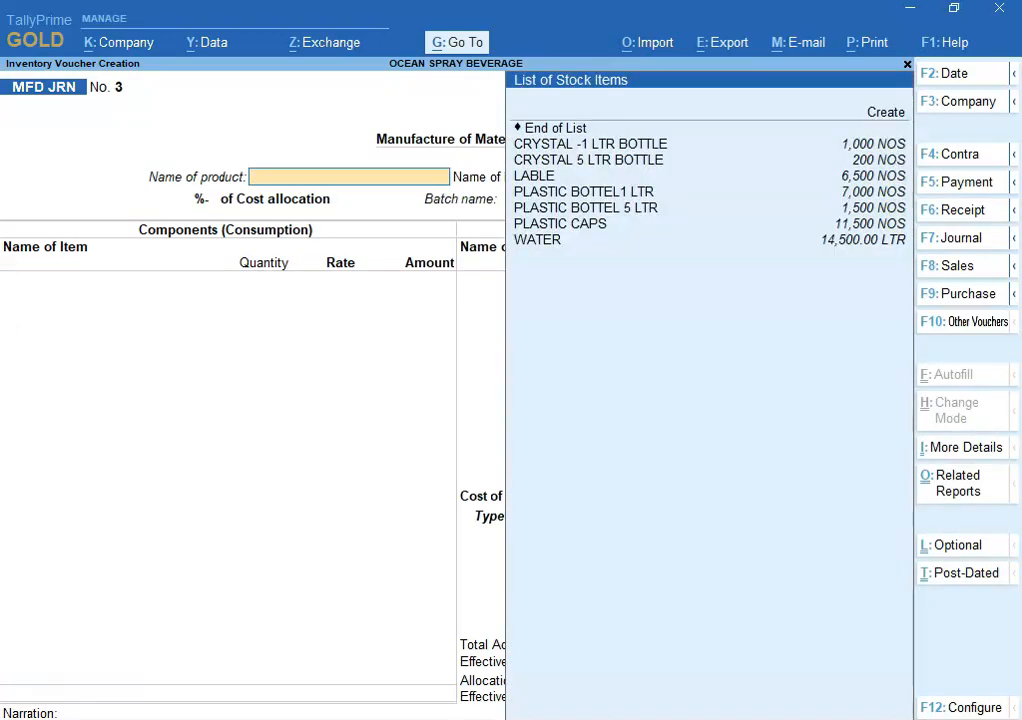
pyautogui.press('Down')
pyautogui.press('Return')
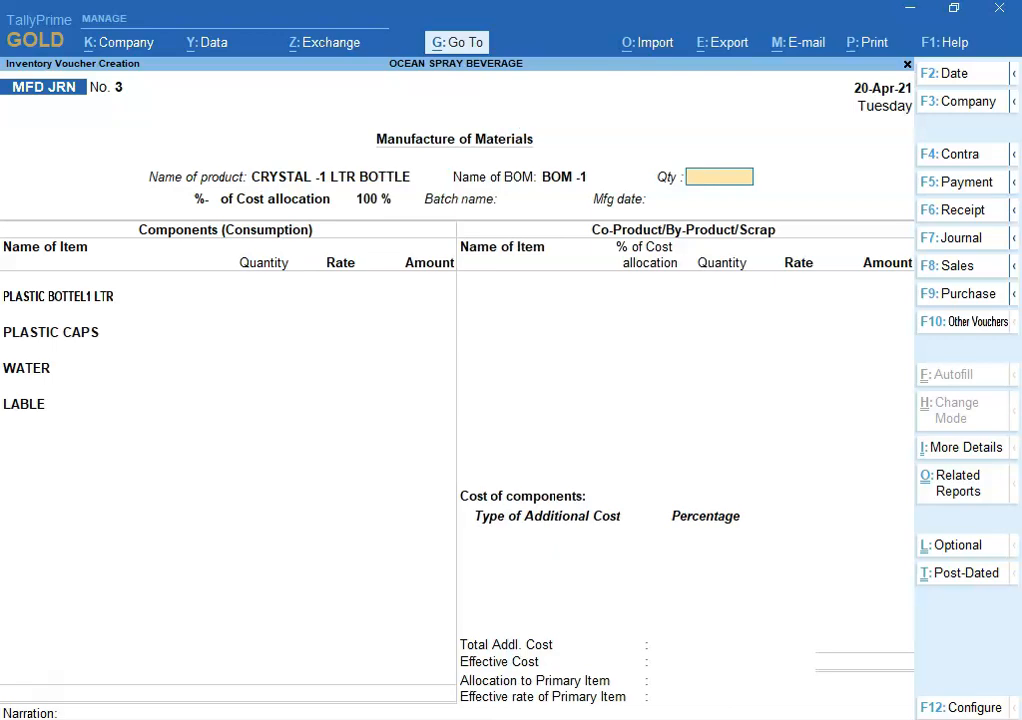
# Step: Set the manufactured quantity to 5,000 NOS and create the new batch number 002-APR-21, copying it from the Excel table
pyautogui.hotkey('alt', 'Tab')
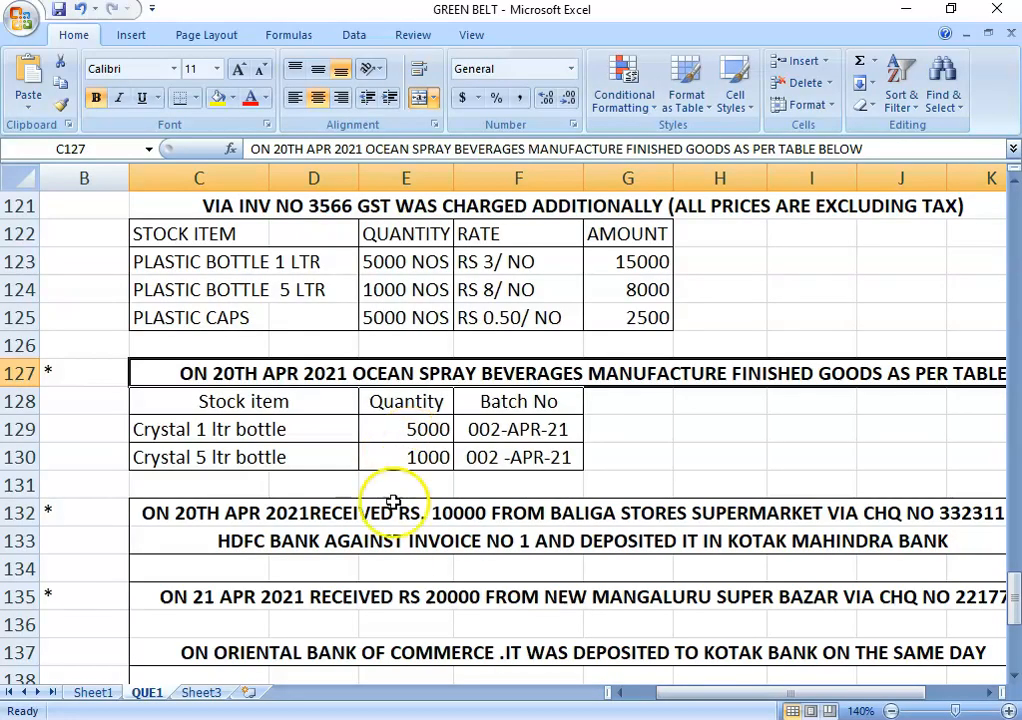
pyautogui.hotkey('alt', 'Tab')
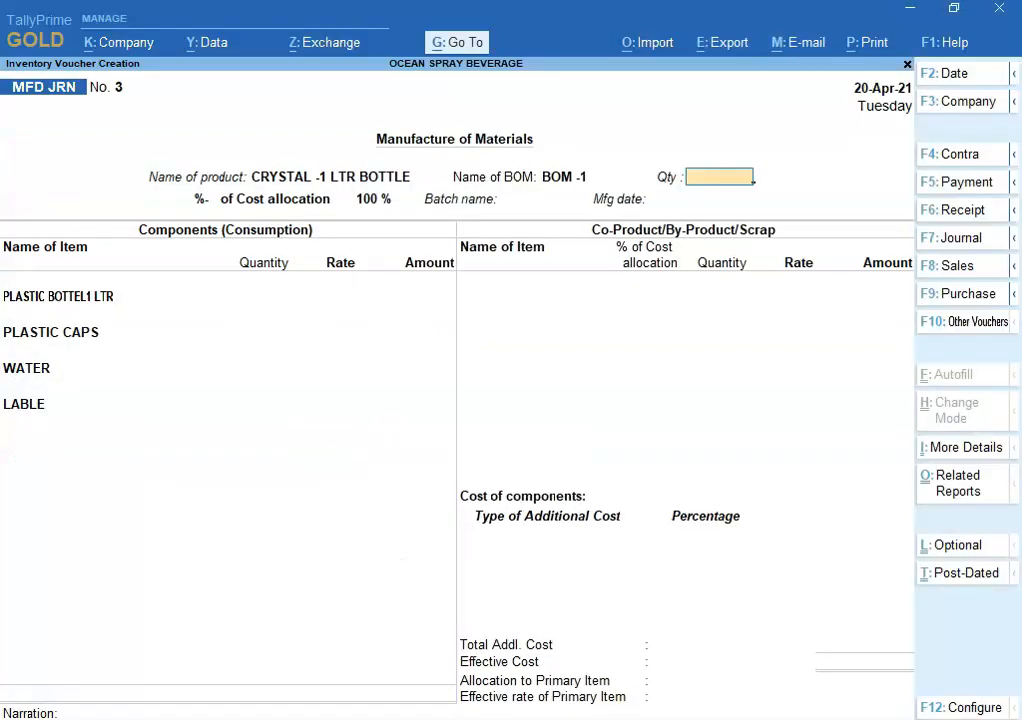
pyautogui.press('Return')
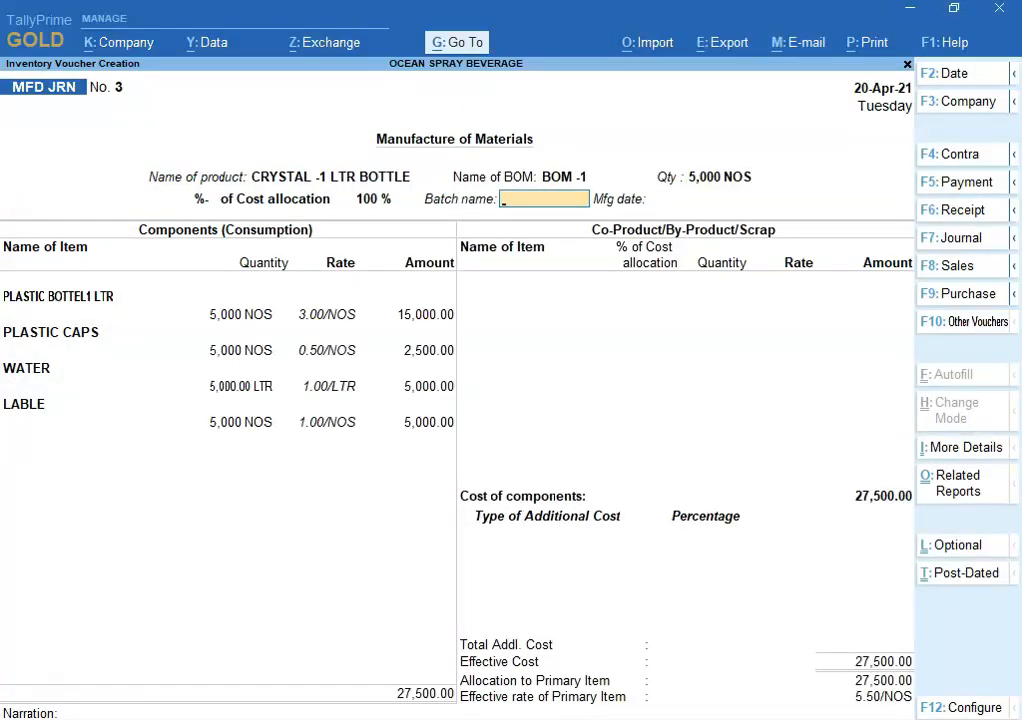
pyautogui.hotkey('alt', 'Tab')
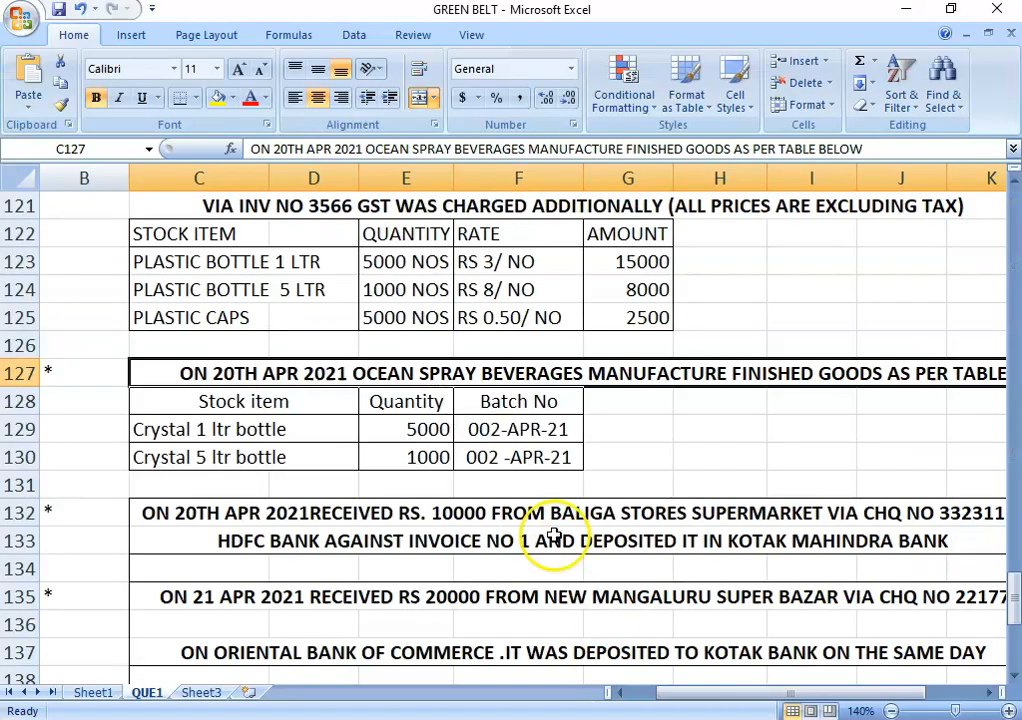
pyautogui.click(524, 430)
pyautogui.hotkey('ctrl', 'c')
pyautogui.hotkey('alt', 'Tab')
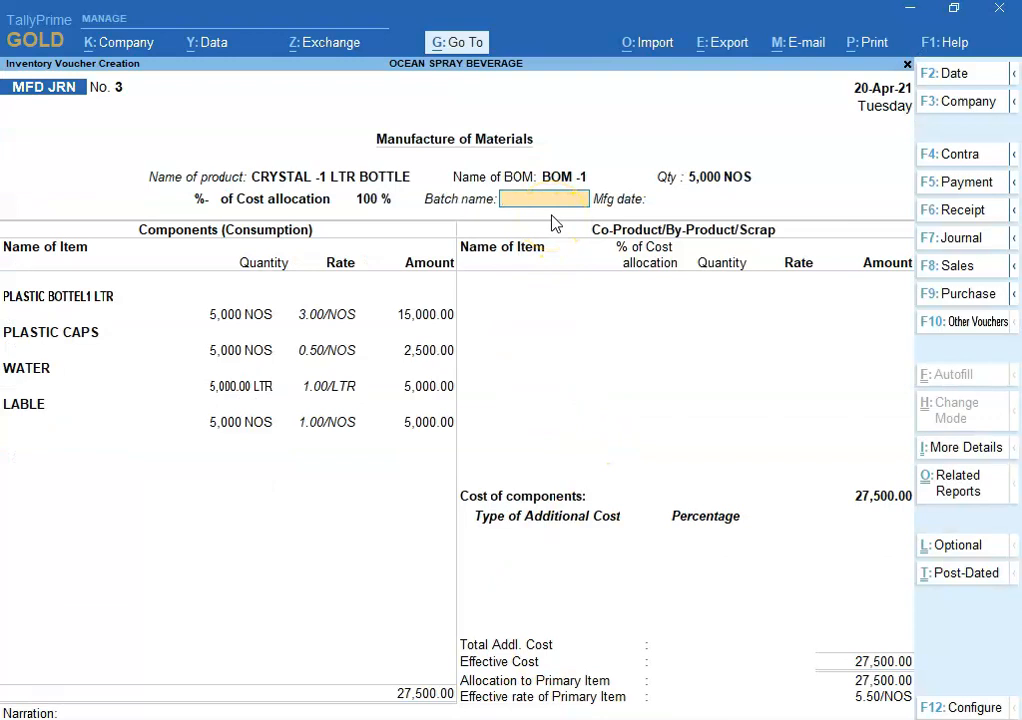
pyautogui.press('Return')
pyautogui.hotkey('ctrl', 'alt', 'v')
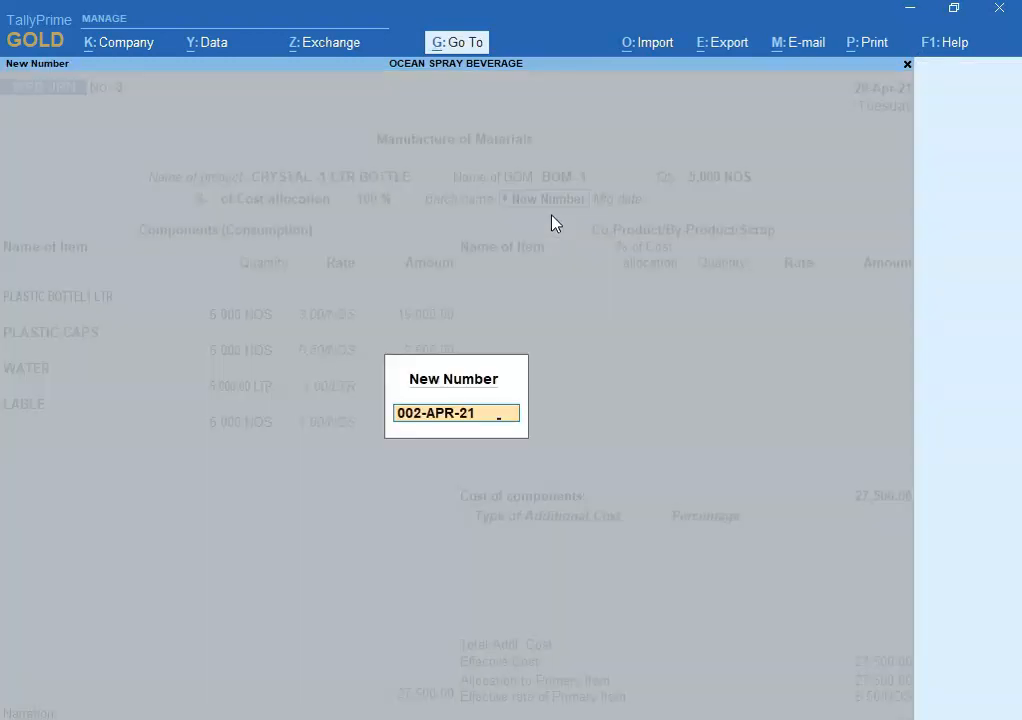
pyautogui.press('Return')
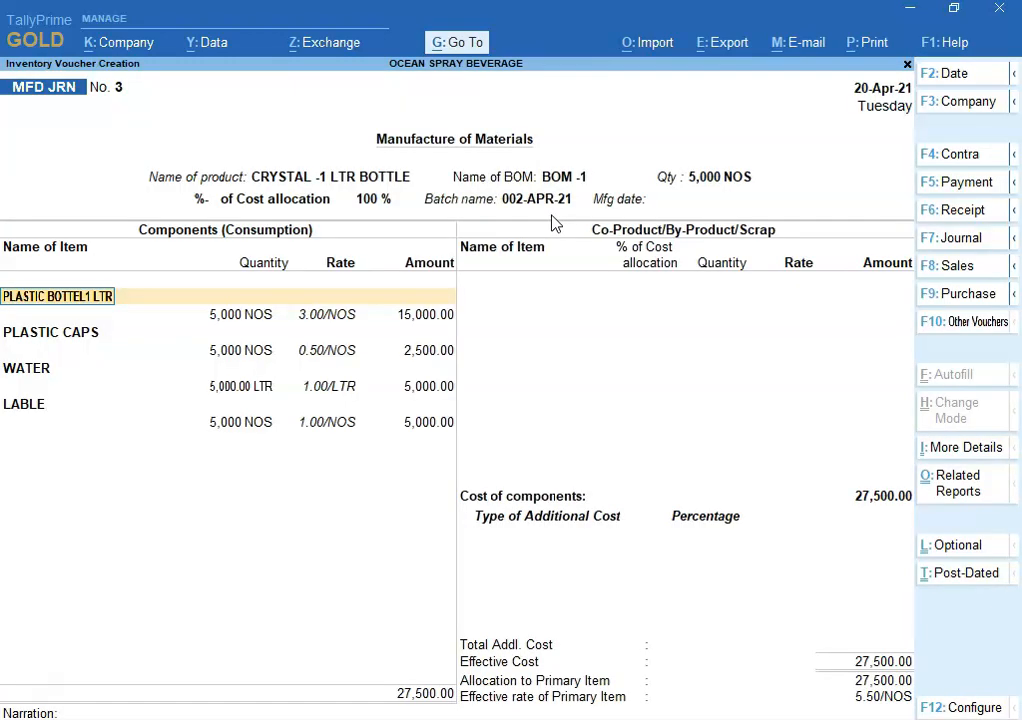
# Step: Accept the default component quantities and rates without co-products or additional costs, and save the manufacturing journal
pyautogui.press('Return')
pyautogui.press('Return')
pyautogui.press('Return')
pyautogui.press('Return')
pyautogui.press('Return')
pyautogui.press('Return')
pyautogui.press('Return')
pyautogui.press('Return')
pyautogui.press('Return')
pyautogui.press('Return')
pyautogui.press('Return')
pyautogui.press('Return')
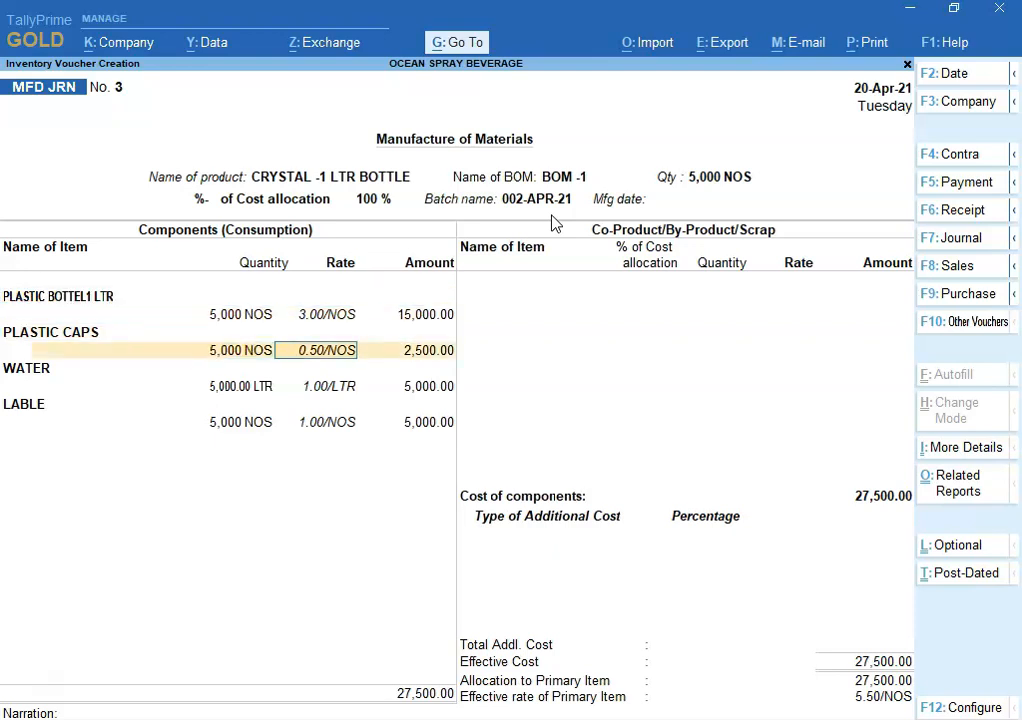
pyautogui.press('Return')
pyautogui.press('Return')
pyautogui.press('Return')
pyautogui.press('Return')
pyautogui.press('Return')
pyautogui.press('Return')
pyautogui.press('Return')
pyautogui.press('Return')
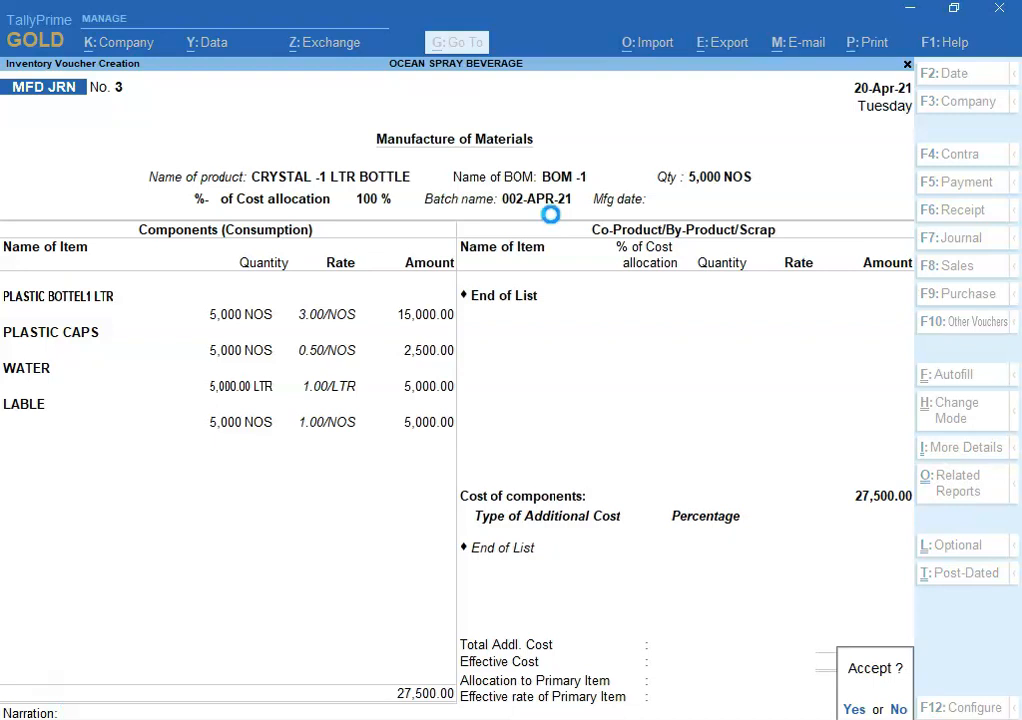
pyautogui.press('Return')
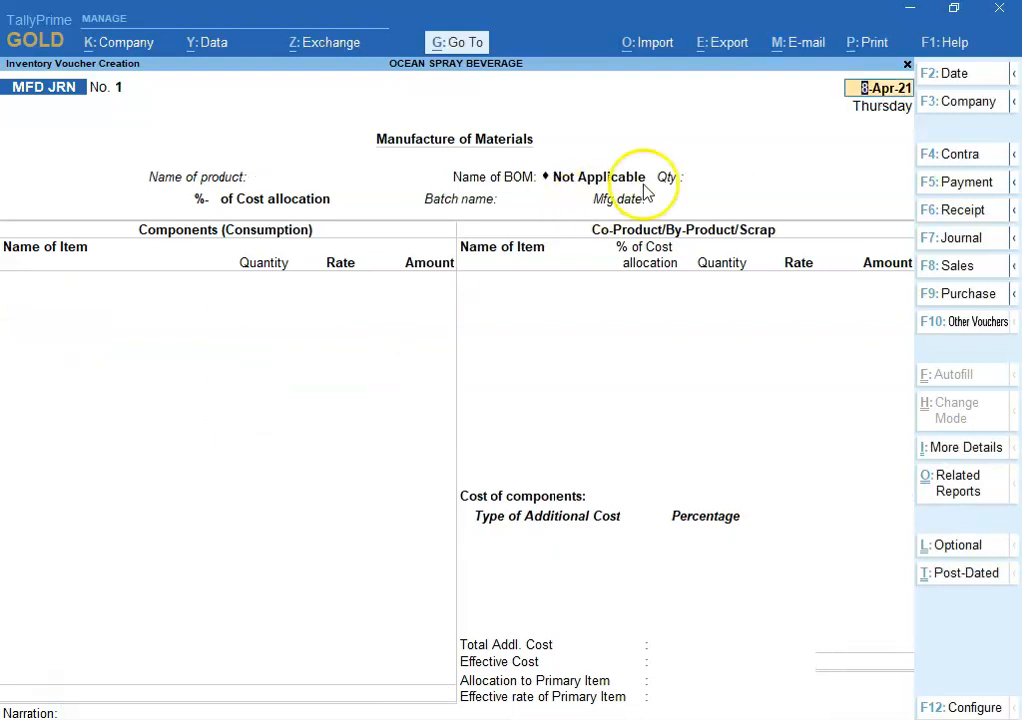
# Step: Check the manufacturing table in Excel, then date the TallyPrime manufacturing journal 20-Apr-21 and choose CRYSTAL 5 LTR BOTTLE with BOM-1 as the product
pyautogui.hotkey('alt', 'Tab')
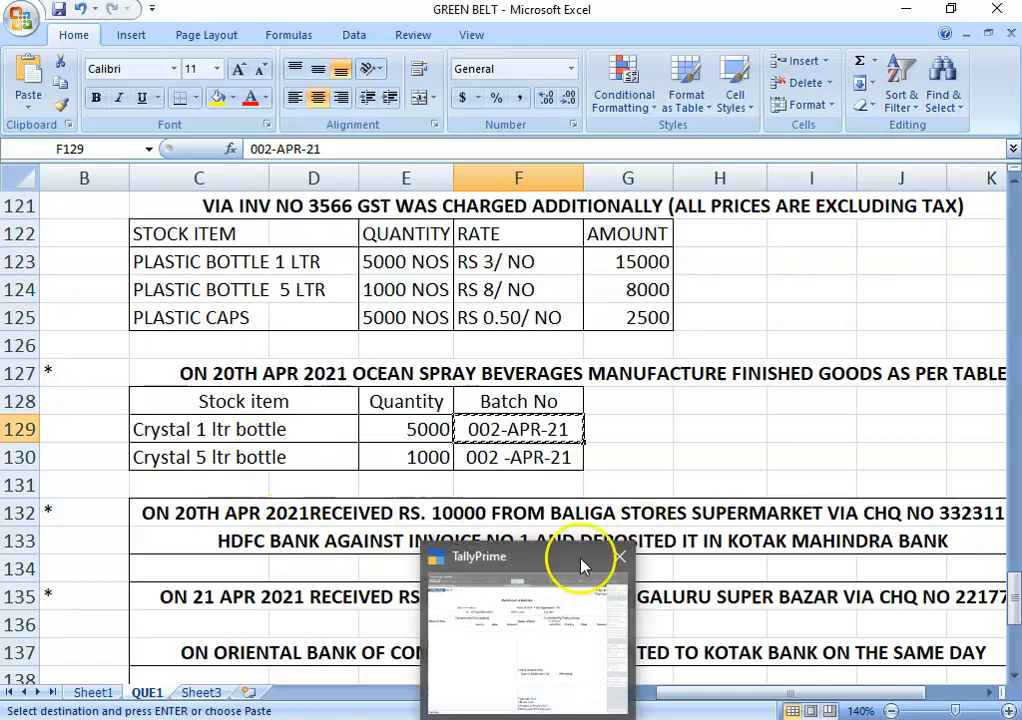
pyautogui.click(540, 610)
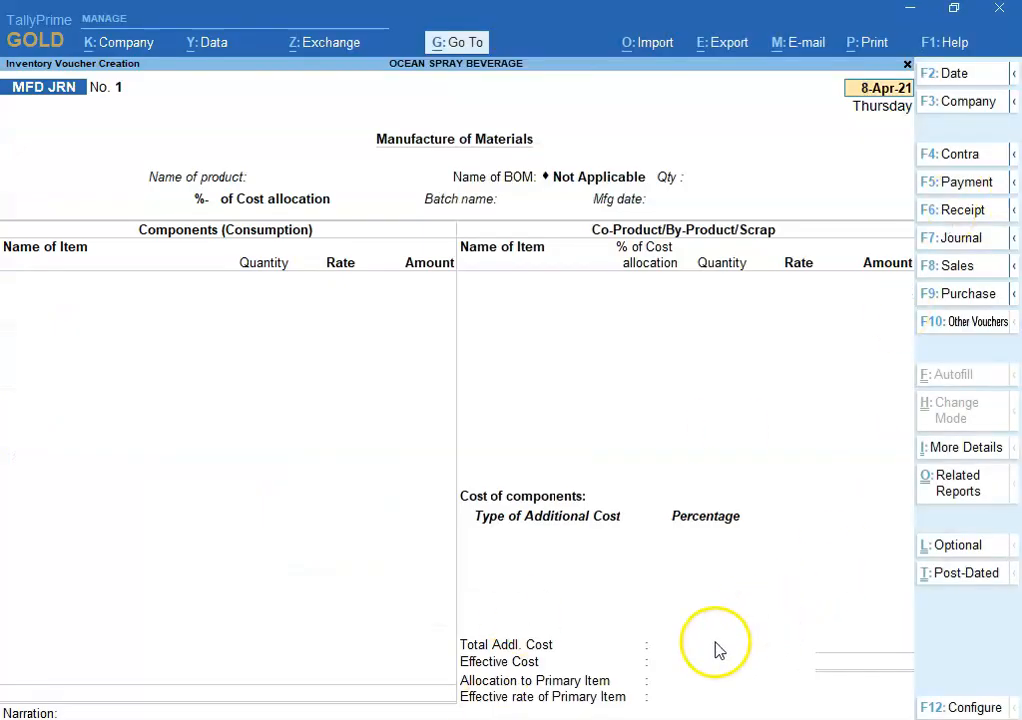
pyautogui.hotkey('alt', 'Tab')
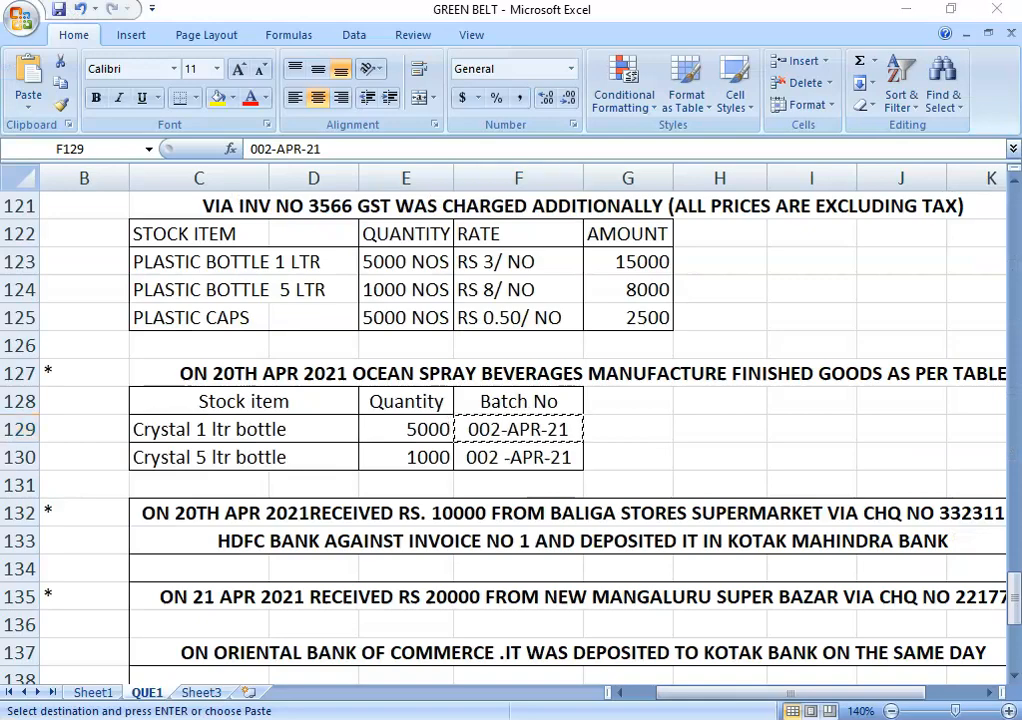
pyautogui.hotkey('alt', 'Tab')
pyautogui.hotkey('alt', 'Tab')
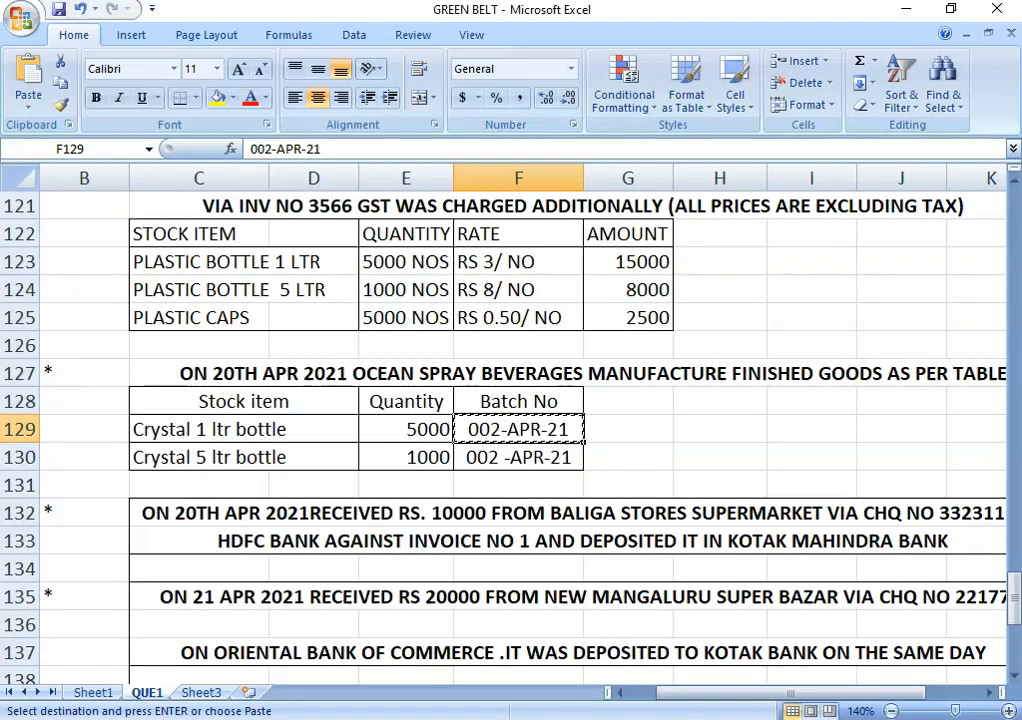
pyautogui.hotkey('alt', 'Tab')
pyautogui.write('2')
pyautogui.press('Return')
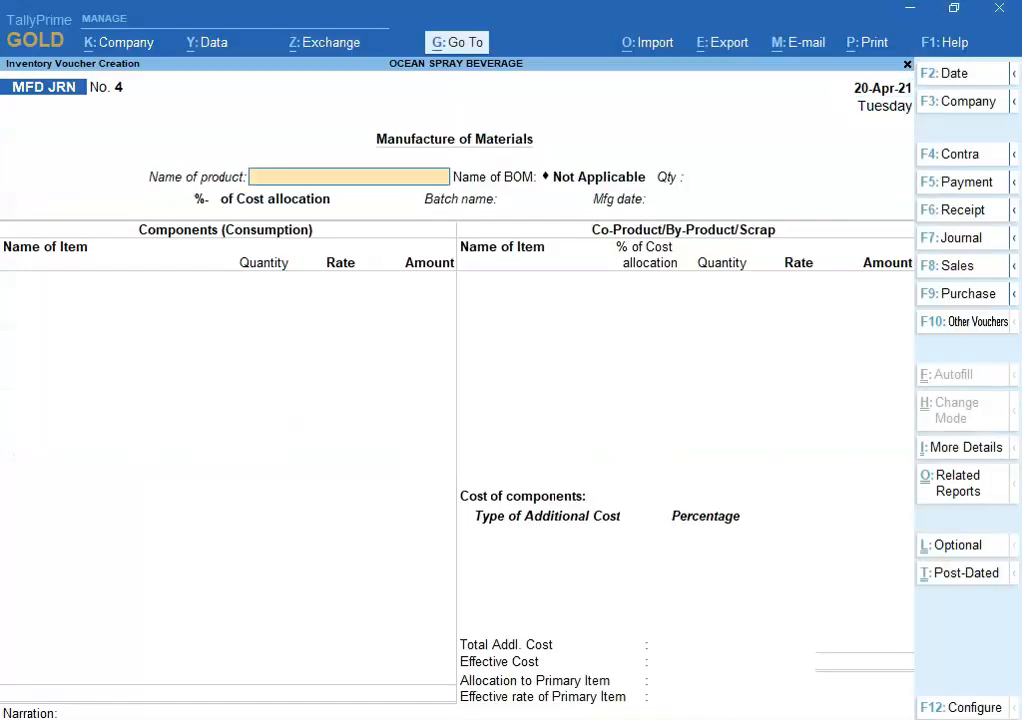
pyautogui.press('Down')
pyautogui.press('Down')
pyautogui.press('Return')
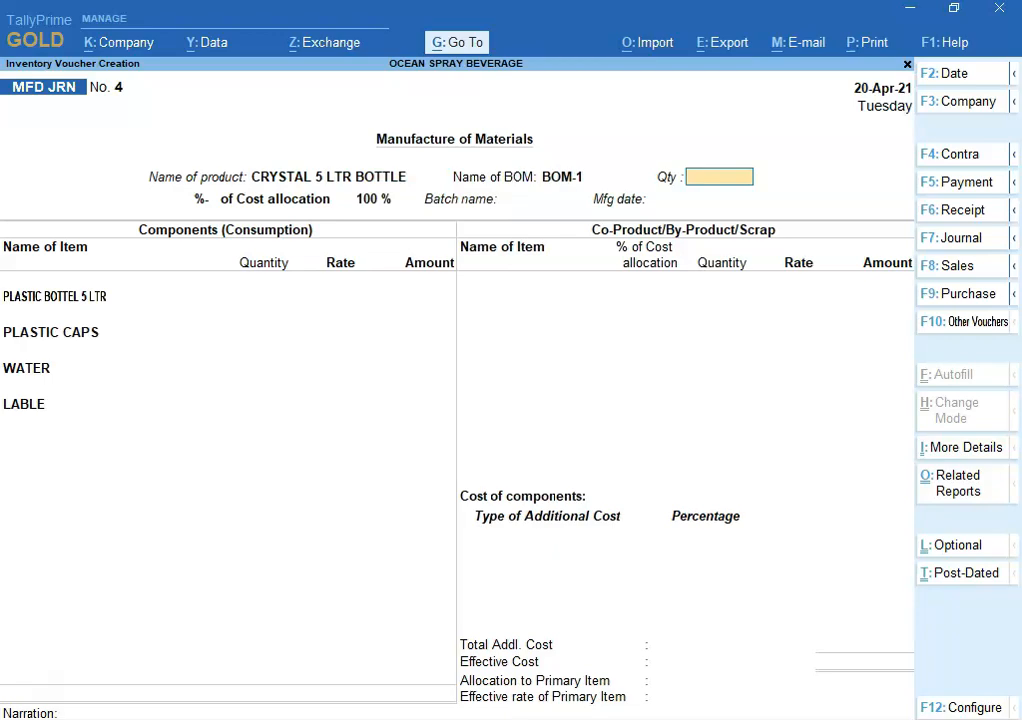
# Step: Set the manufactured quantity to 1,000 NOS as in the Excel table and create the new batch number 002-APR-21
pyautogui.hotkey('alt', 'Tab')
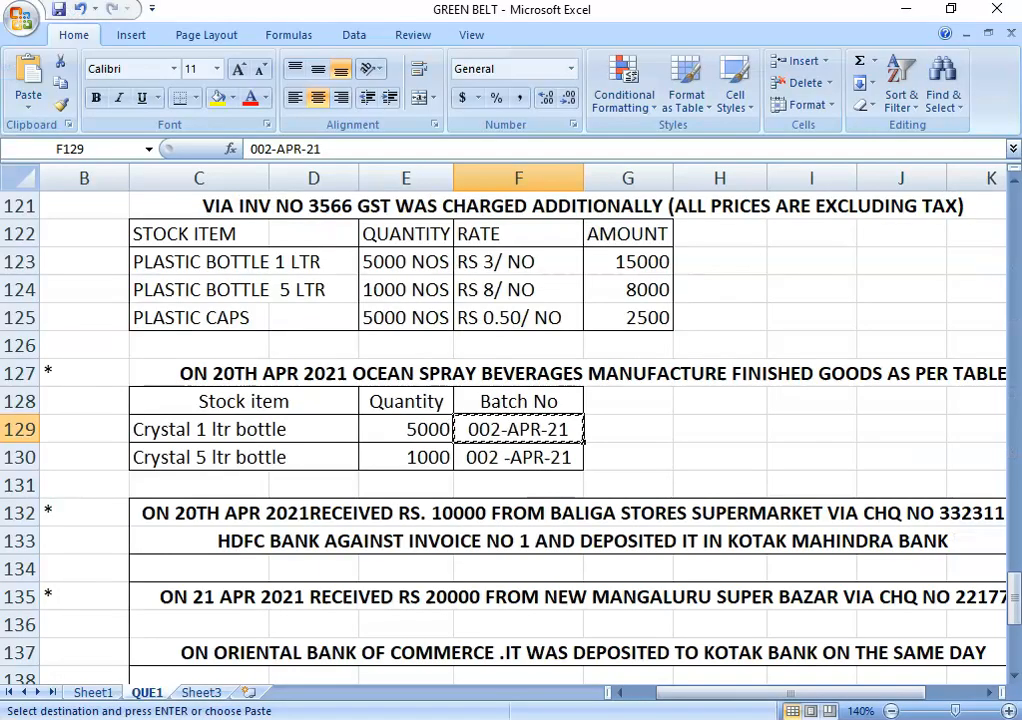
pyautogui.hotkey('alt', 'Tab')
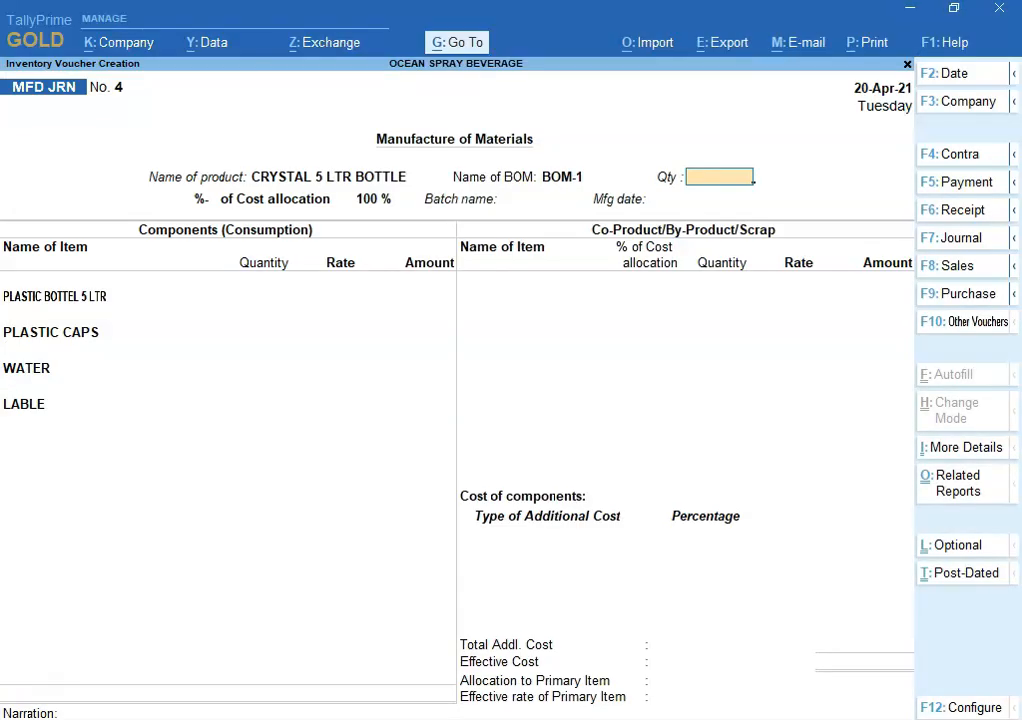
pyautogui.press('Return')
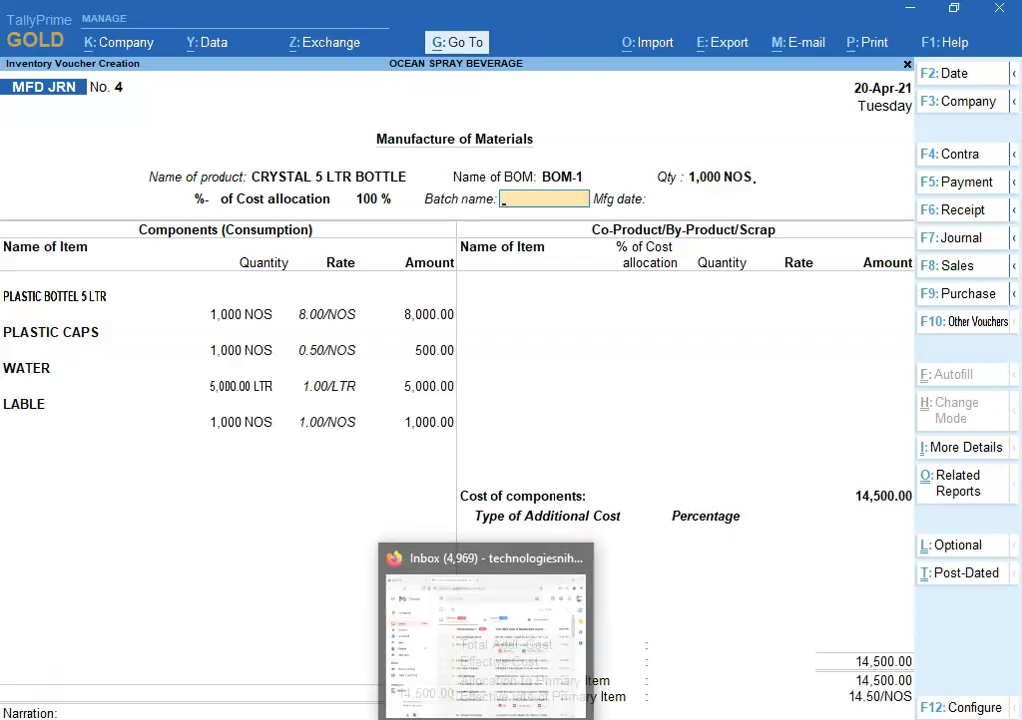
pyautogui.hotkey('alt', 'Tab')
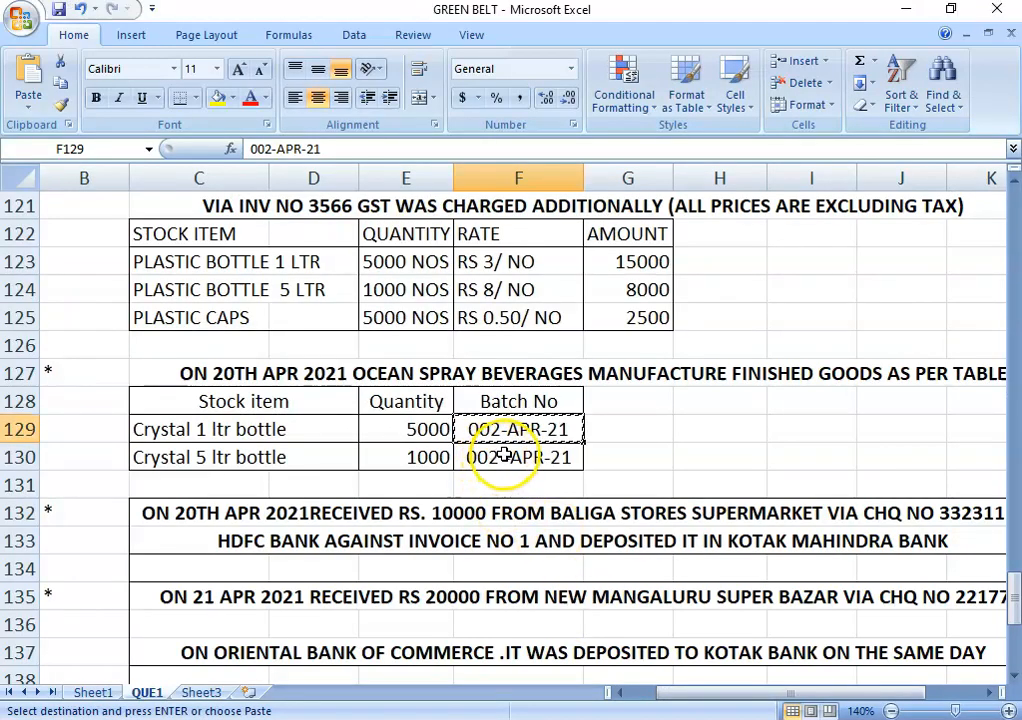
pyautogui.hotkey('alt', 'Tab')
pyautogui.press('Return')
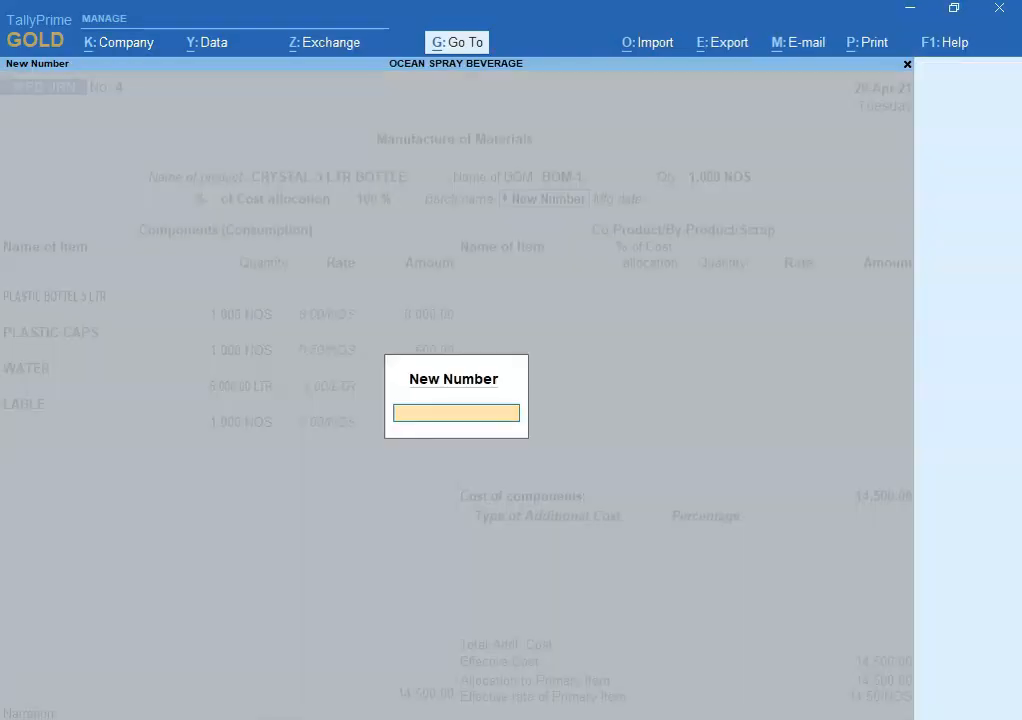
pyautogui.hotkey('ctrl', 'alt', 'v')
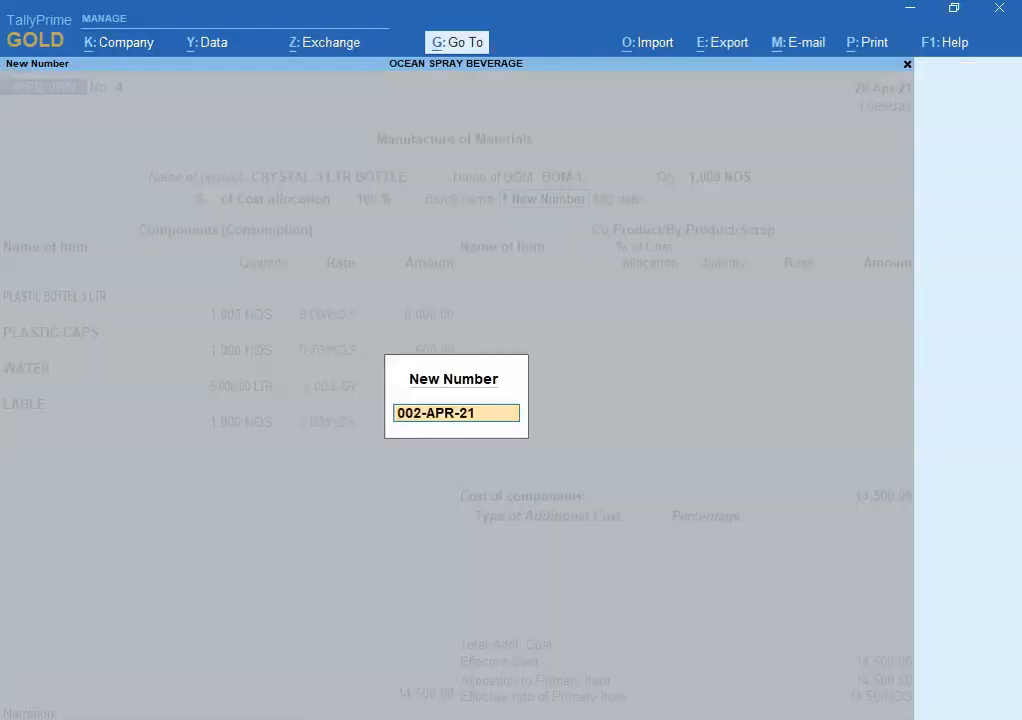
pyautogui.press('Return')
# Step: Accept the default component quantities and rates for the 5 litre bottle without co-products or additional costs, and save the manufacturing journal
pyautogui.press('Return')
pyautogui.press('Return')
pyautogui.press('Return')
pyautogui.press('Return')
pyautogui.press('Return')
pyautogui.press('Return')
pyautogui.press('Return')
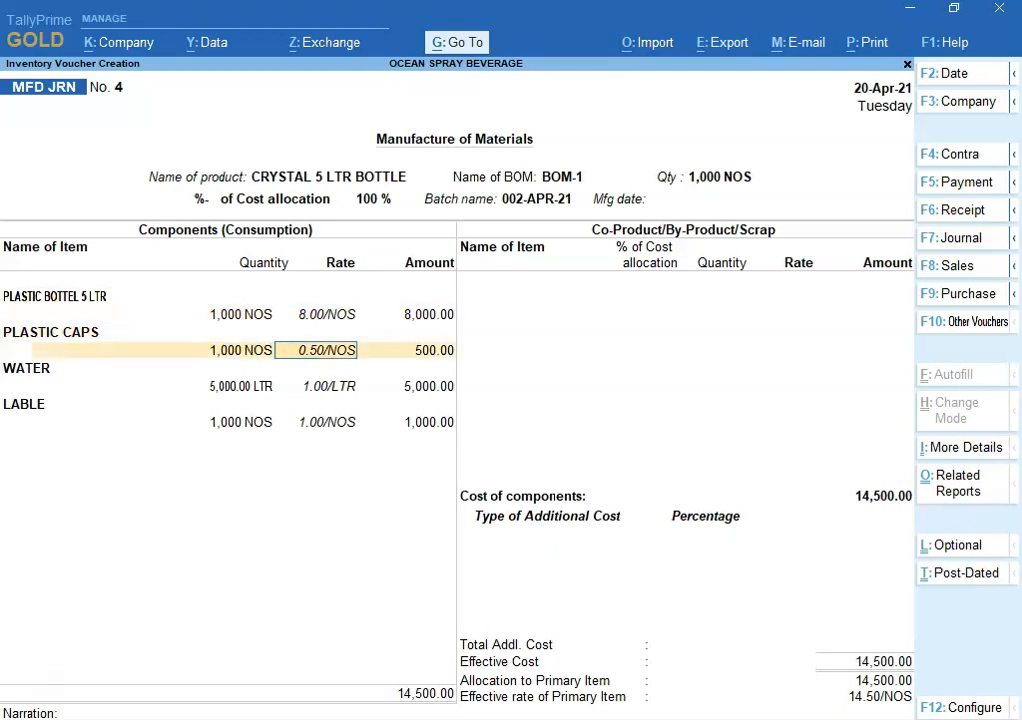
pyautogui.press('Return')
pyautogui.press('Return')
pyautogui.press('Return')
pyautogui.press('Return')
pyautogui.press('Return')
pyautogui.press('Return')
pyautogui.press('Return')
pyautogui.press('Return')
pyautogui.press('Return')
pyautogui.press('Return')
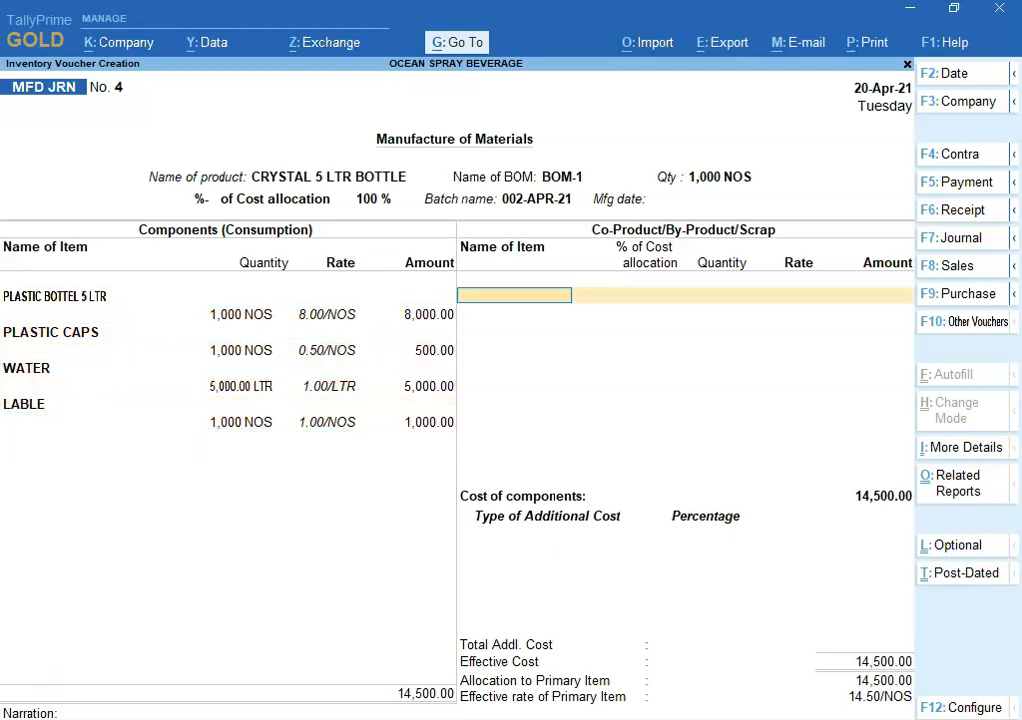
pyautogui.press('Return')
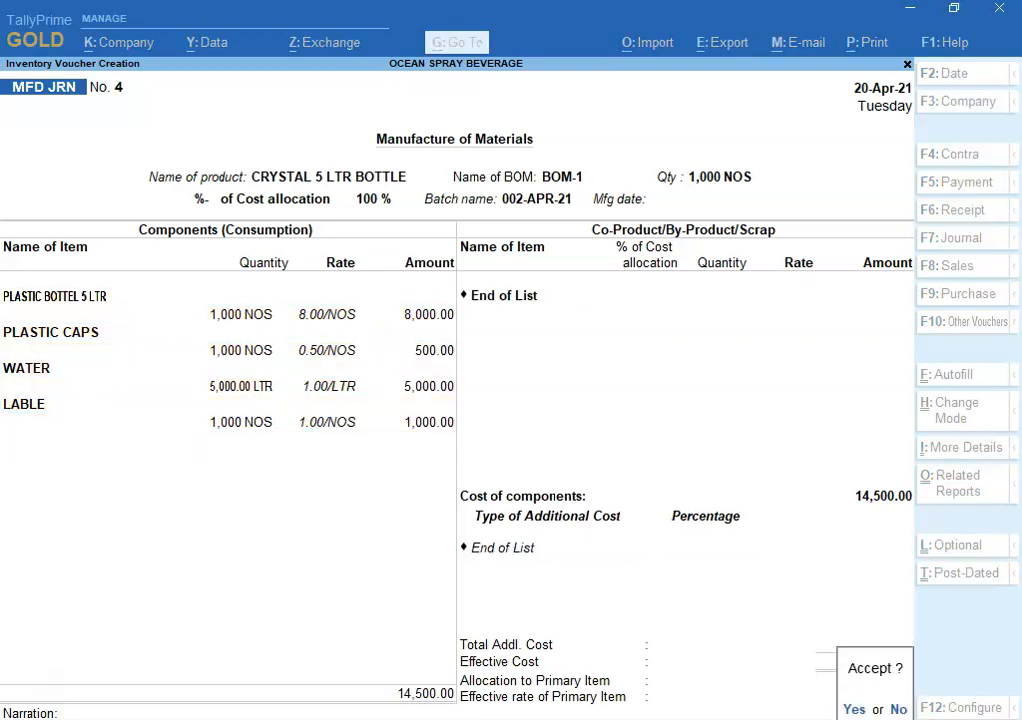
pyautogui.press('y')
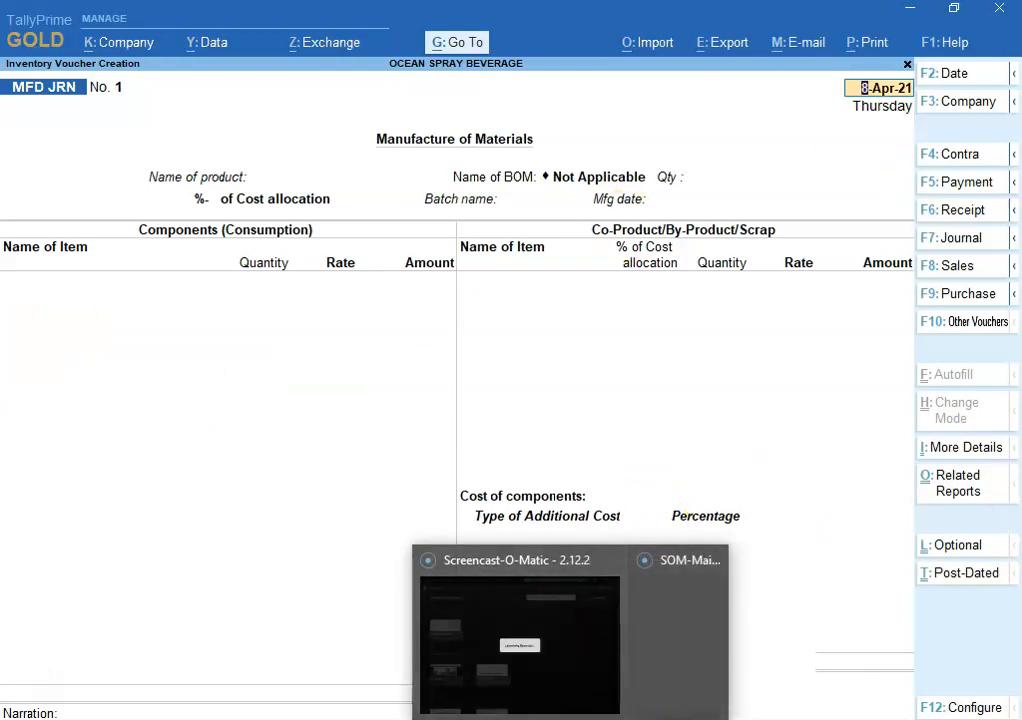
# Step: Read the 20 April Baliga Stores receipt transaction in Excel, then start a TallyPrime receipt voucher dated 20-Apr-21
pyautogui.click(607, 719)
pyautogui.click(607, 640)
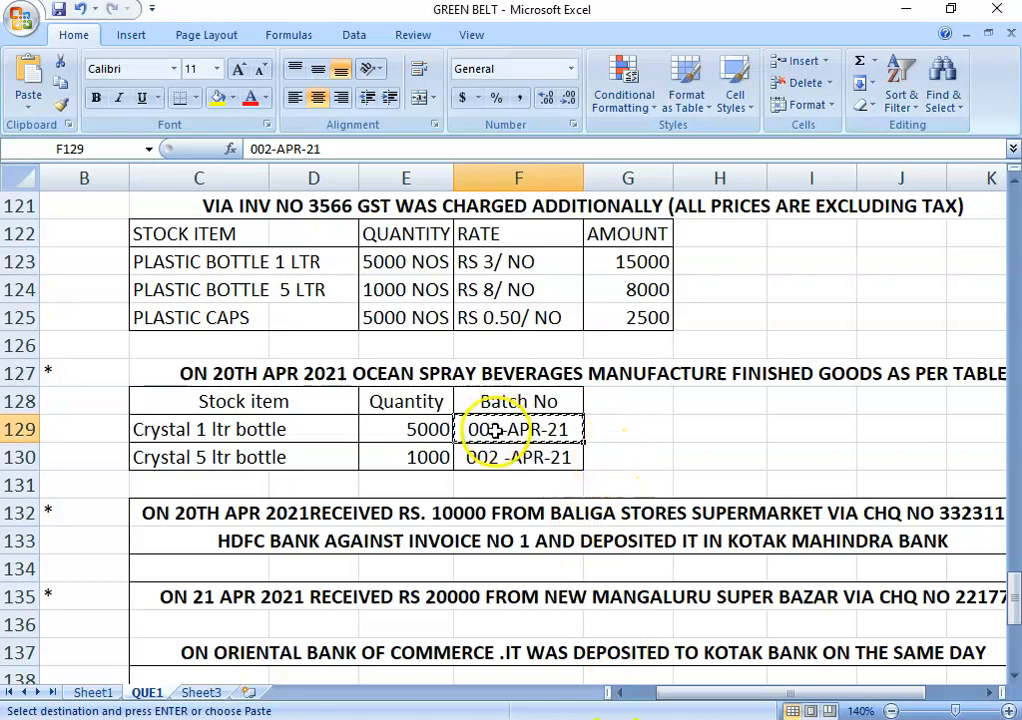
pyautogui.moveTo(1012, 600); pyautogui.dragTo(1009, 598)
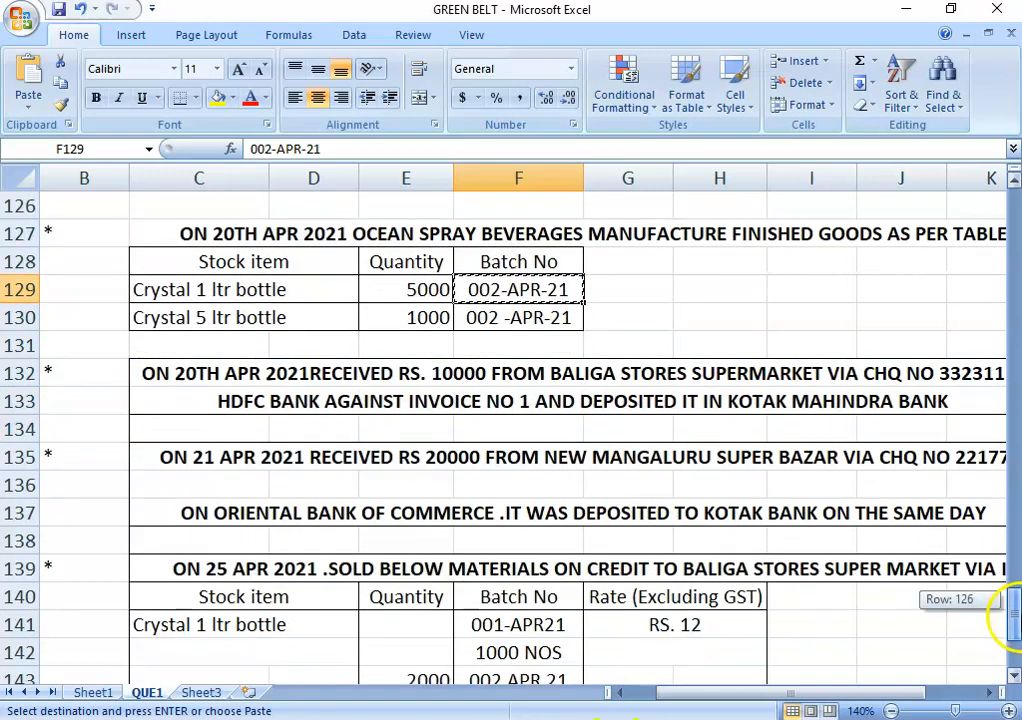
pyautogui.click(275, 367)
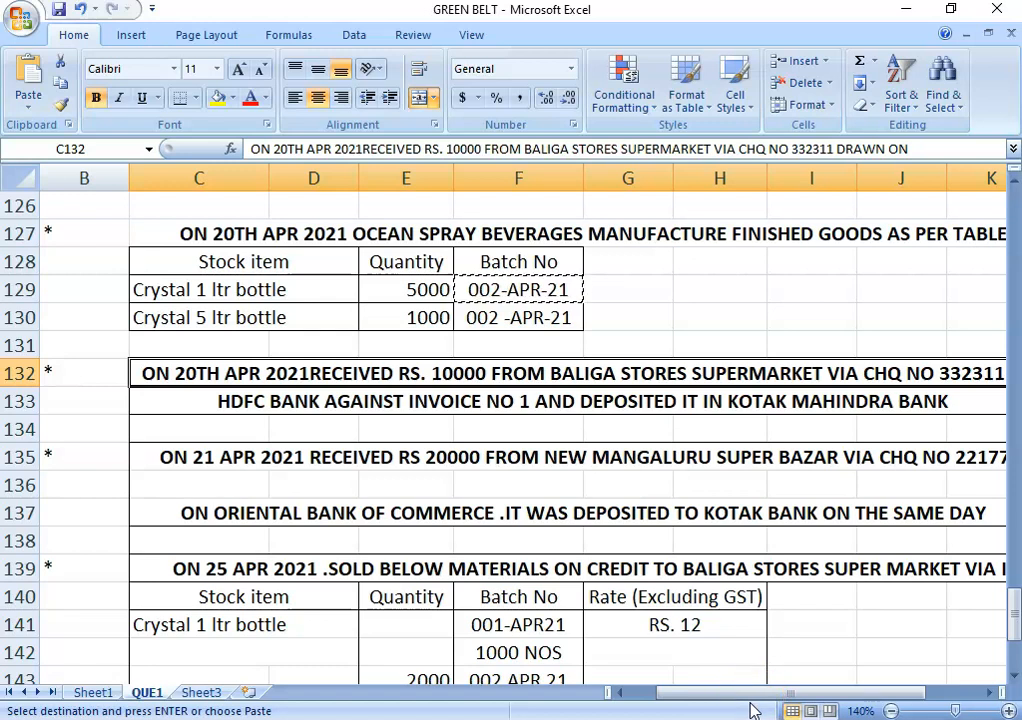
pyautogui.moveTo(737, 702); pyautogui.dragTo(763, 710)
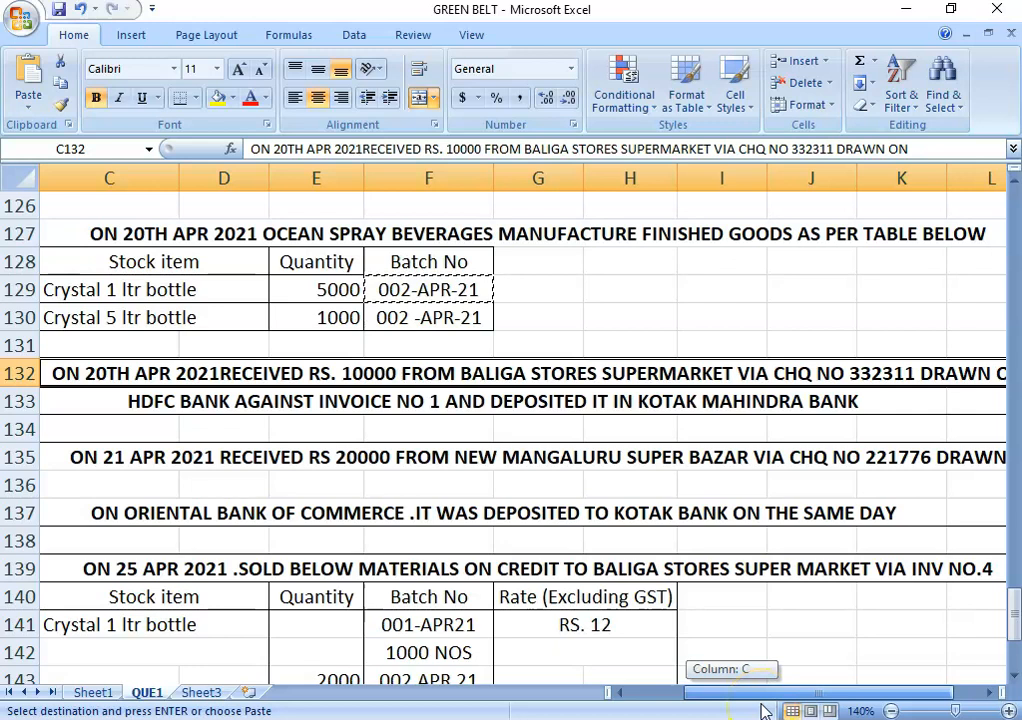
pyautogui.moveTo(763, 710); pyautogui.dragTo(673, 710)
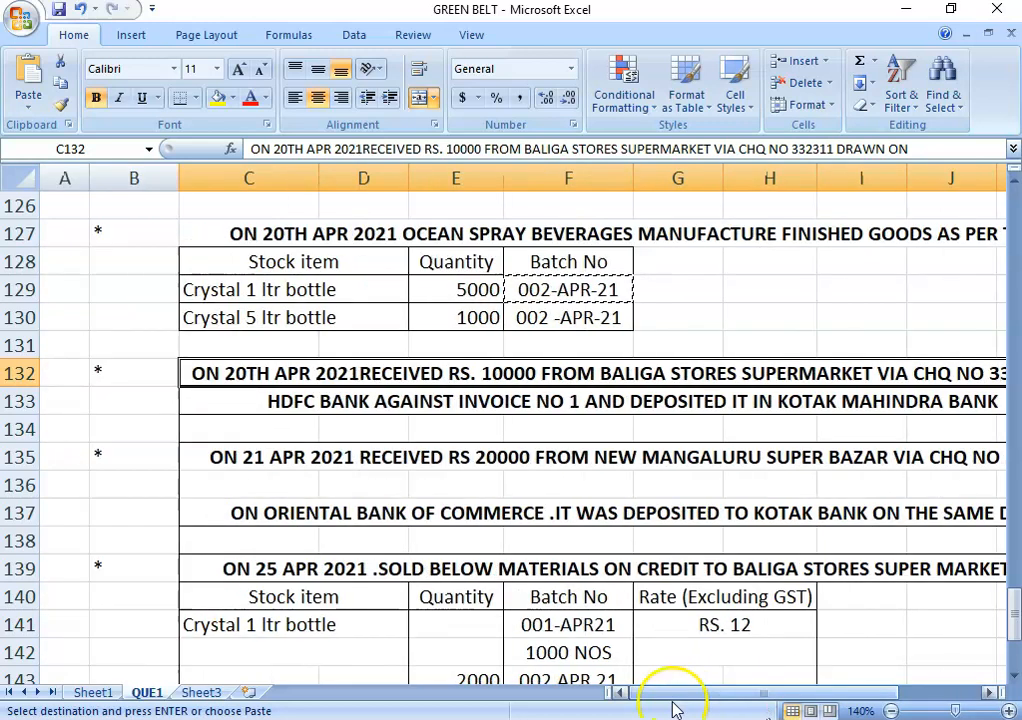
pyautogui.hotkey('alt', 'Tab')
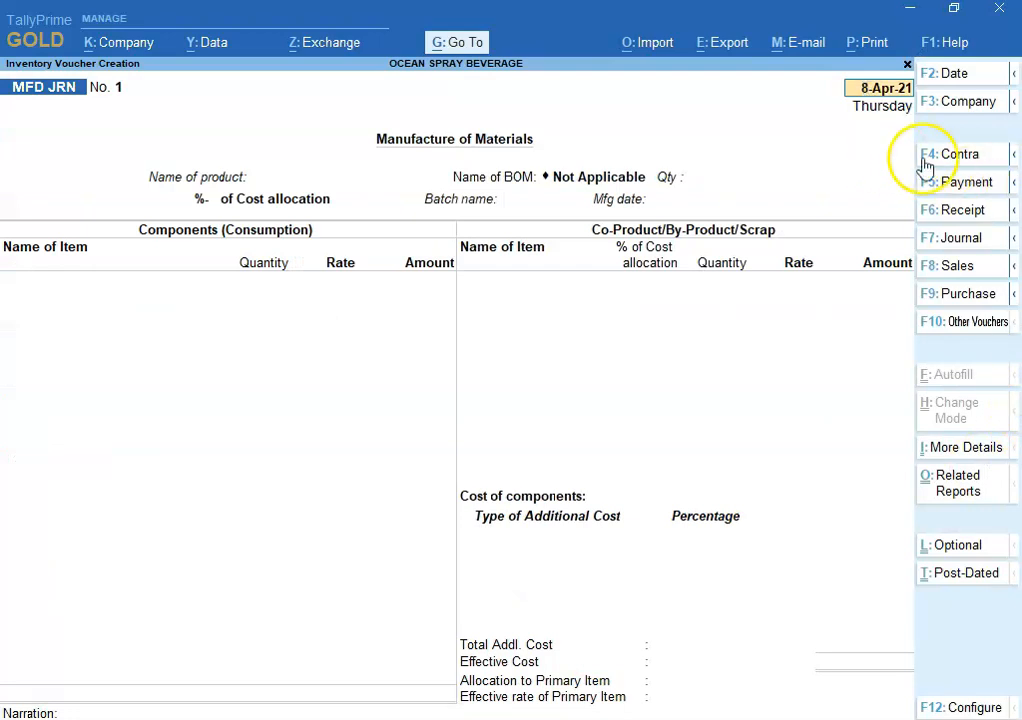
pyautogui.click(941, 212)
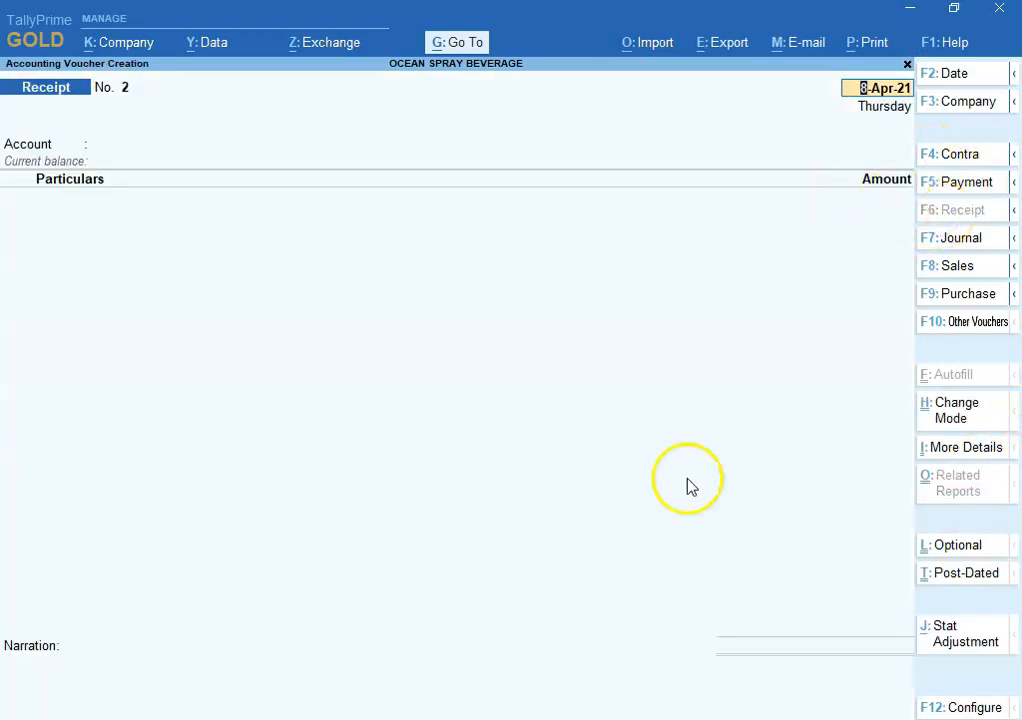
pyautogui.write('20-4')
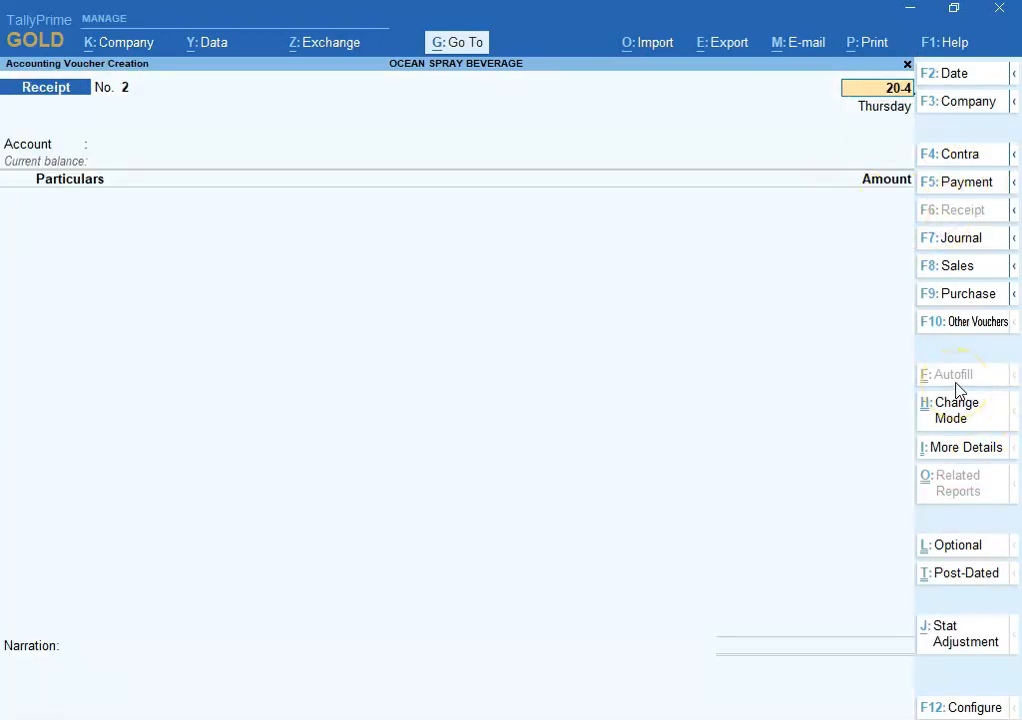
pyautogui.press('Return')
# Step: Set KOTAK MAHINDRA BANK as the receiving account and credit Baliga Store Supermarket with 10,000, checking the amount in Excel
pyautogui.write('Ko')
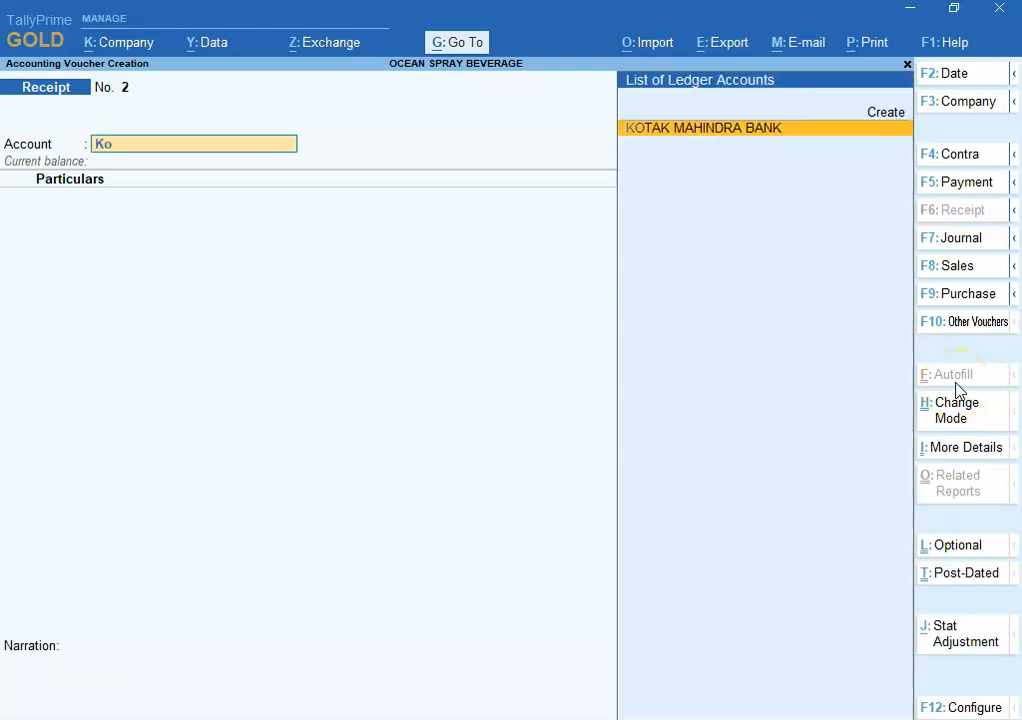
pyautogui.press('Return')
pyautogui.write('b')
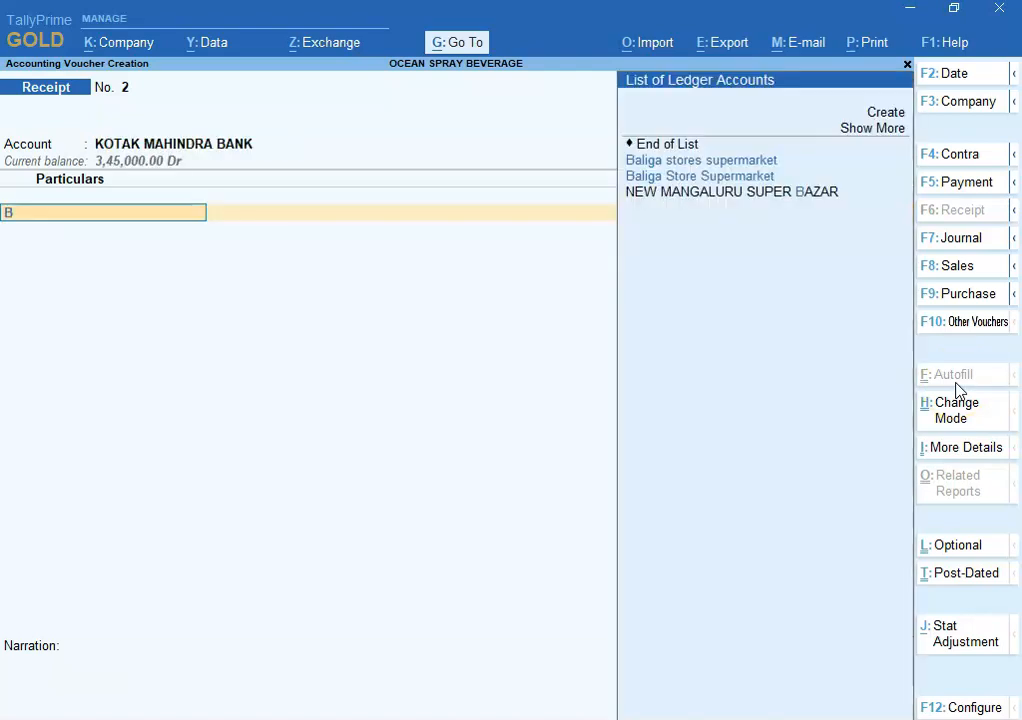
pyautogui.press('Down')
pyautogui.press('Down')
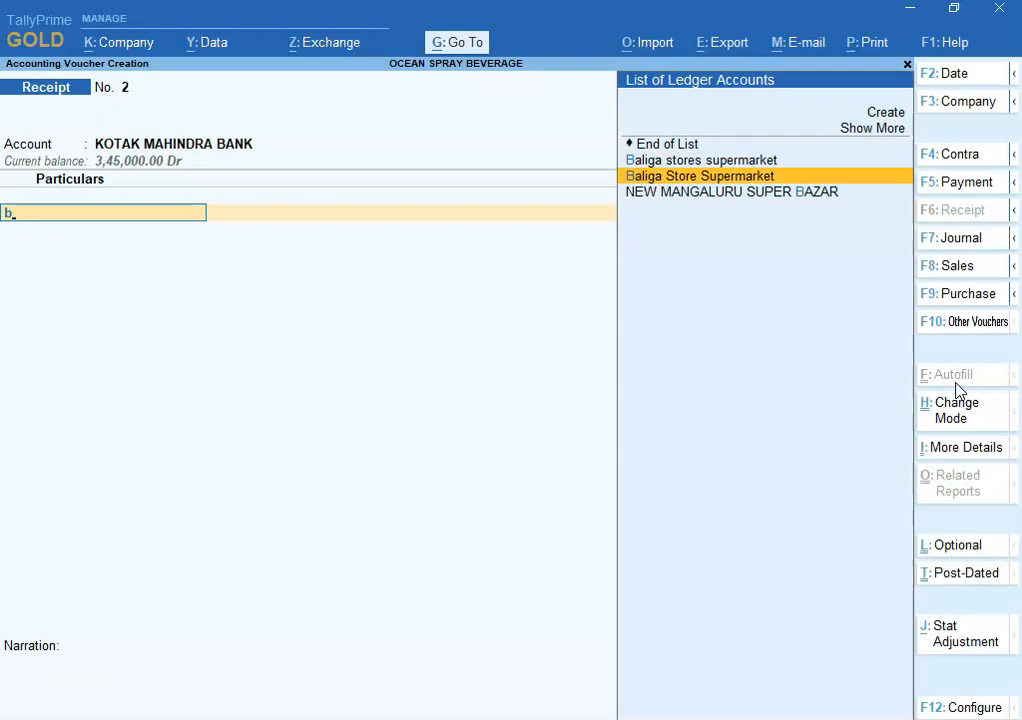
pyautogui.press('Return')
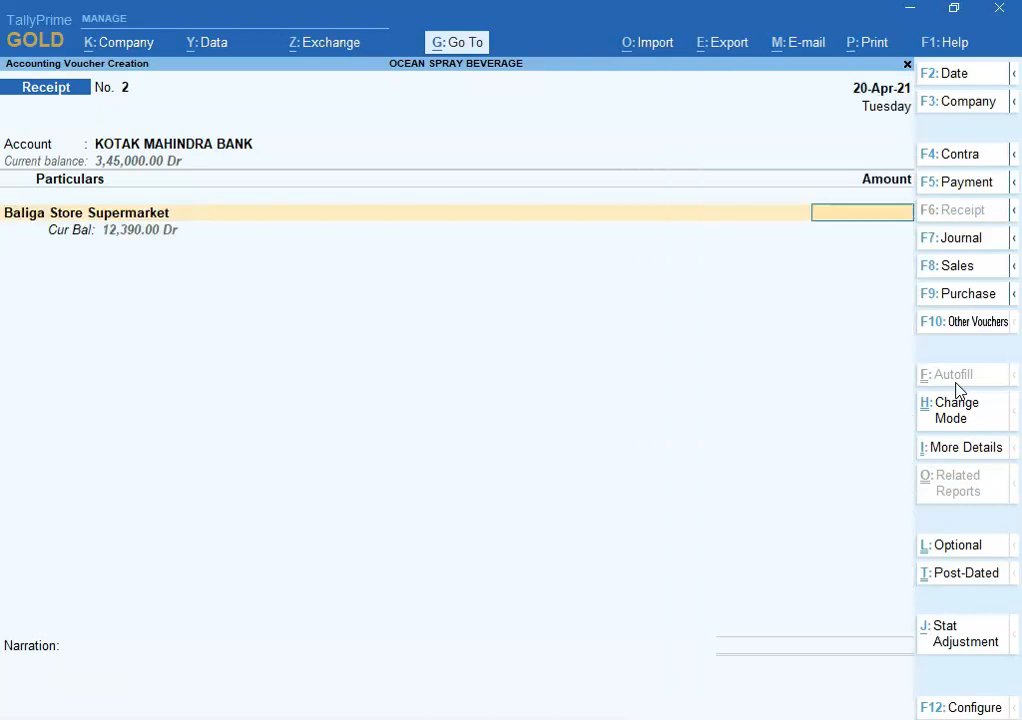
pyautogui.click(634, 718)
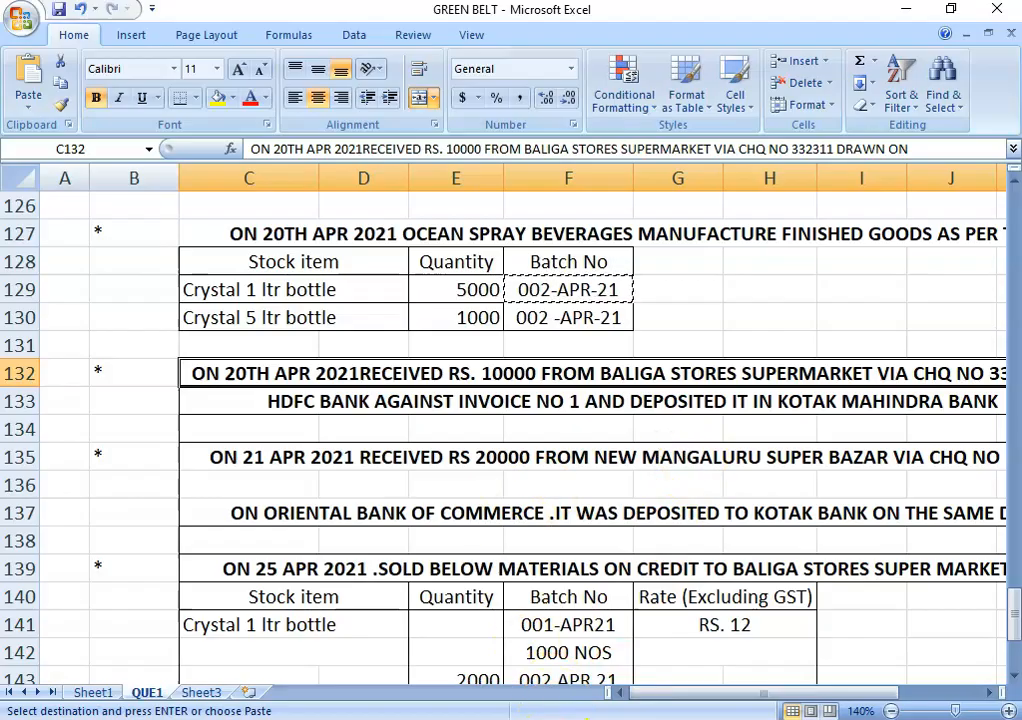
pyautogui.click(634, 718)
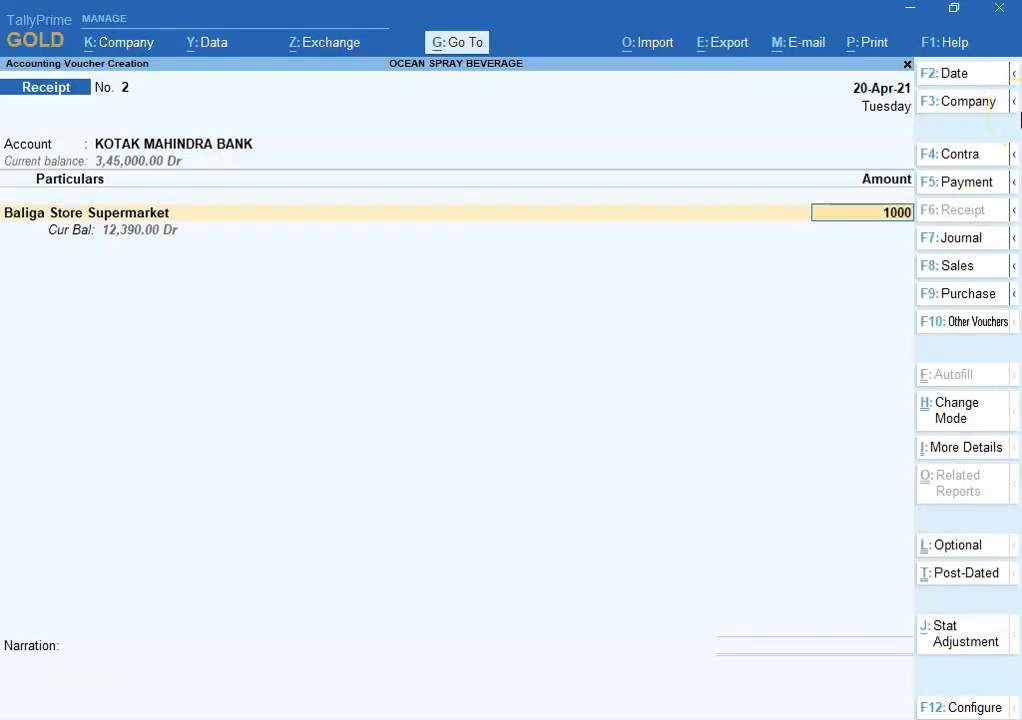
pyautogui.press('Return')
# Step: Allocate the 10,000 receipt as Agst Ref to Baliga Store Supermarket's pending bill 1 and continue to the narration
pyautogui.press('Return')
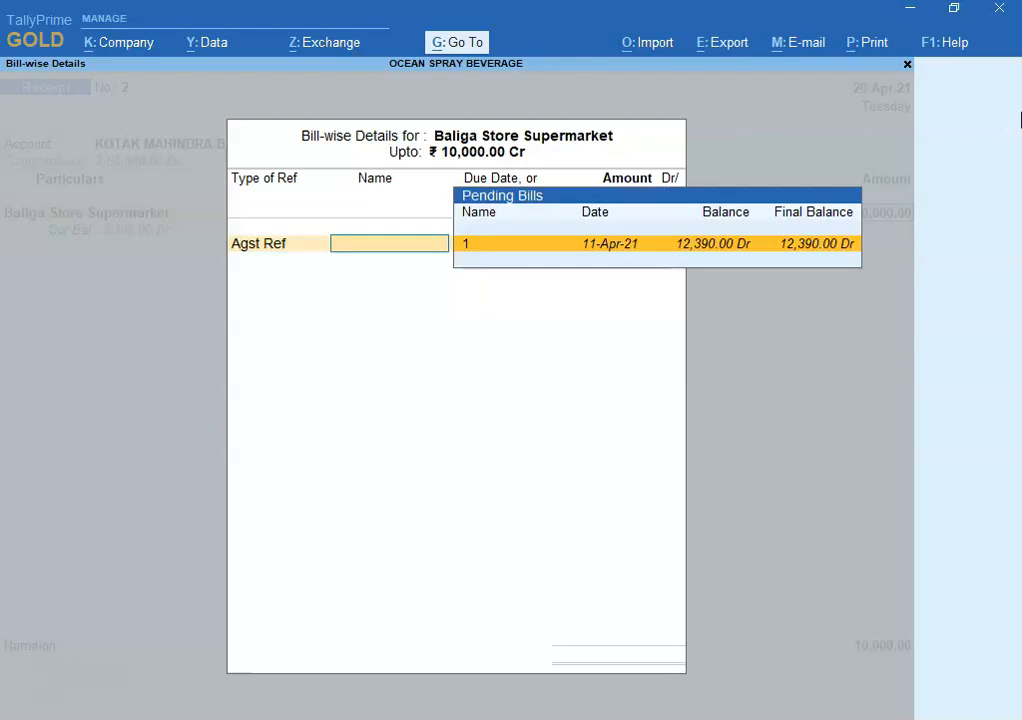
pyautogui.press('Return')
pyautogui.press('Return')
pyautogui.press('Return')
pyautogui.press('Return')
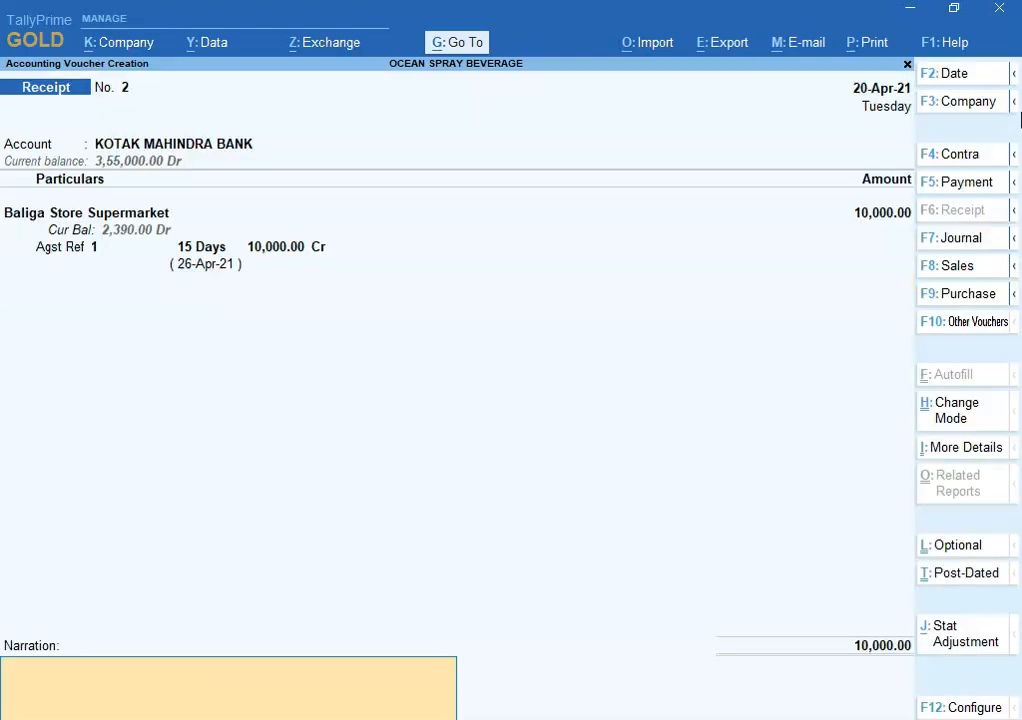
# Step: Copy CHQ NO 332311 from the 20 April transaction in Excel into the TallyPrime receipt's narration and save the voucher
pyautogui.hotkey('alt', 'Tab')
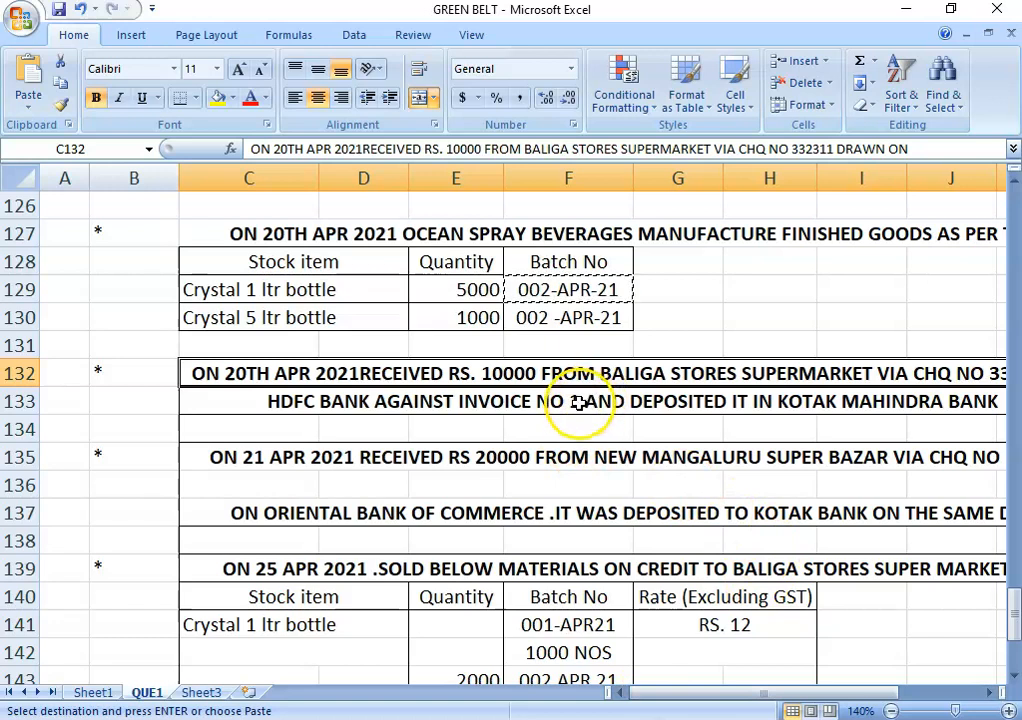
pyautogui.moveTo(838, 675); pyautogui.dragTo(849, 570)
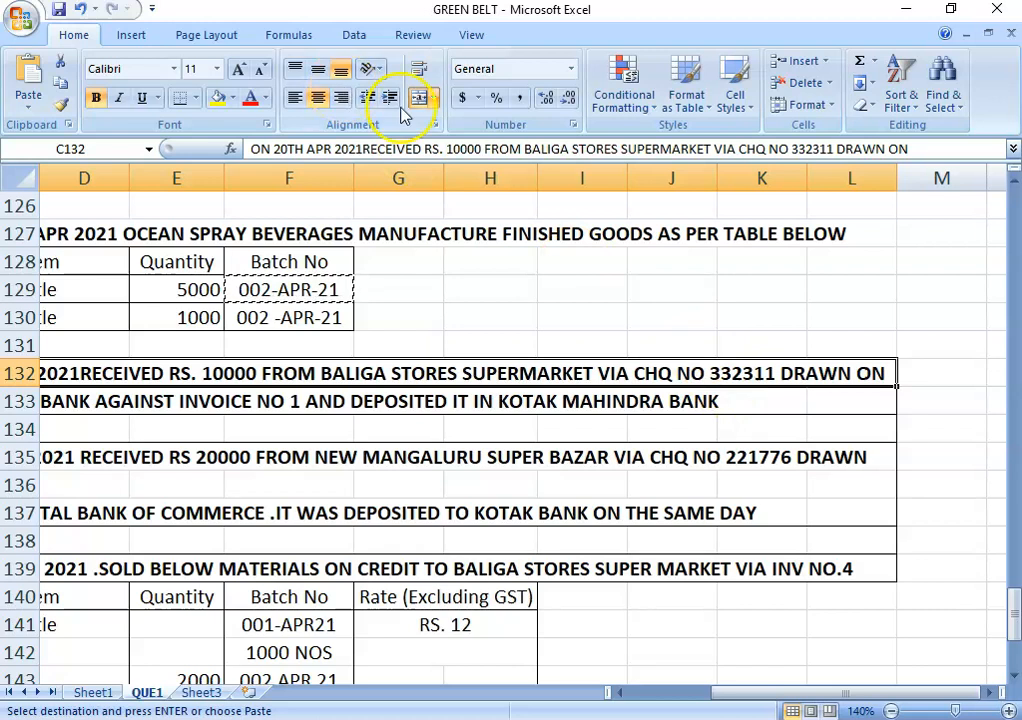
pyautogui.moveTo(836, 148); pyautogui.dragTo(742, 150)
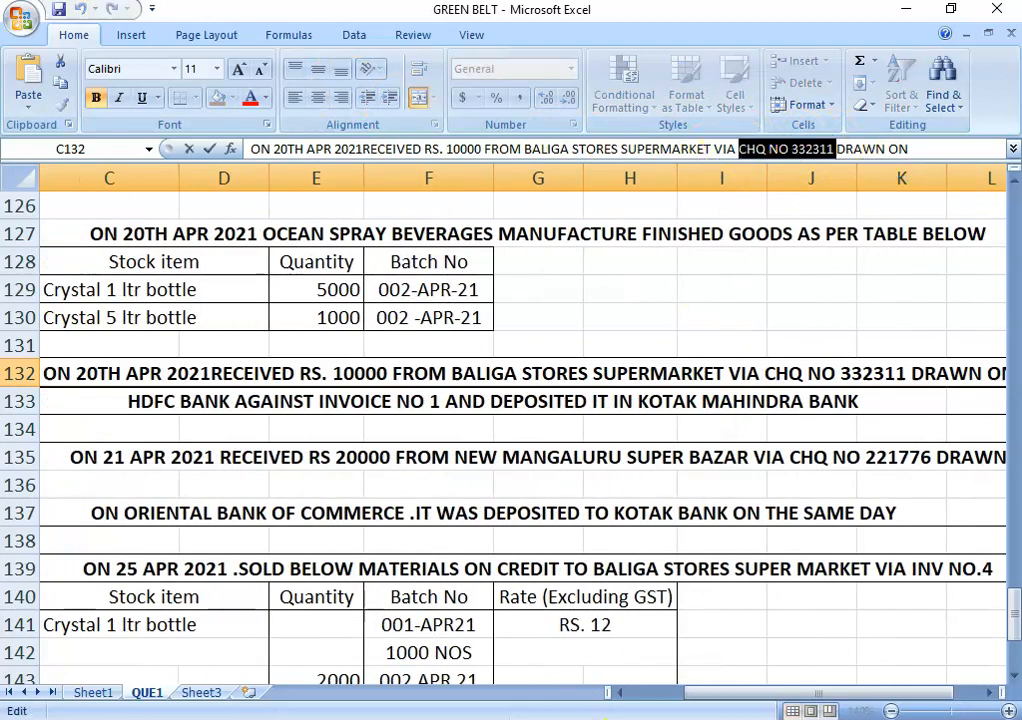
pyautogui.hotkey('alt', 'Tab')
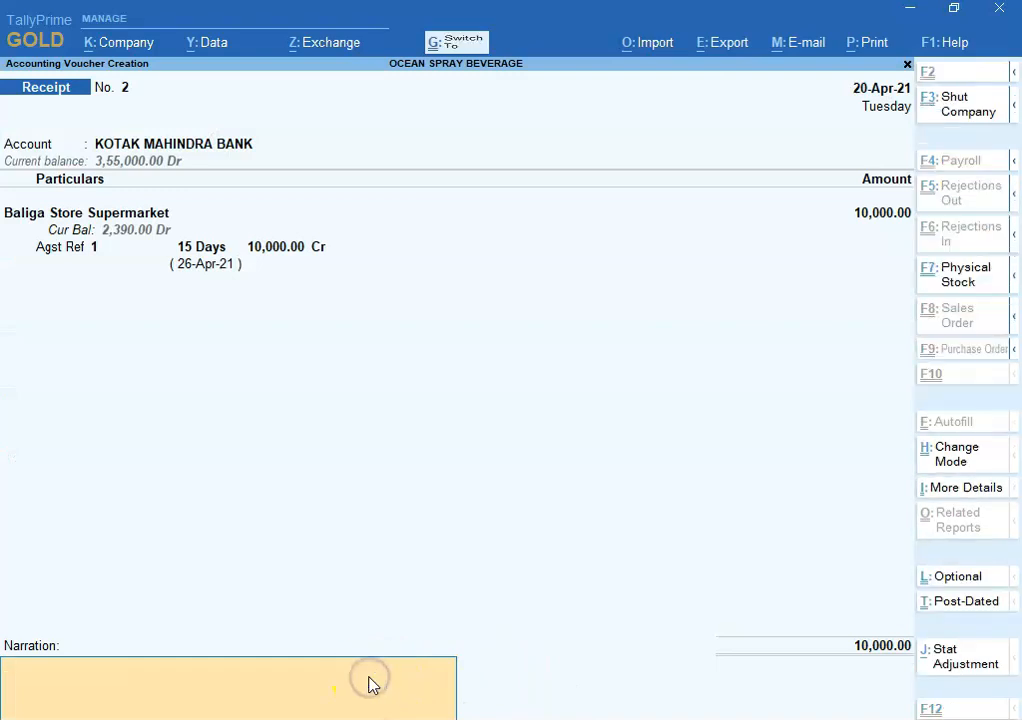
pyautogui.hotkey('ctrl', 'v')
pyautogui.press('Return')
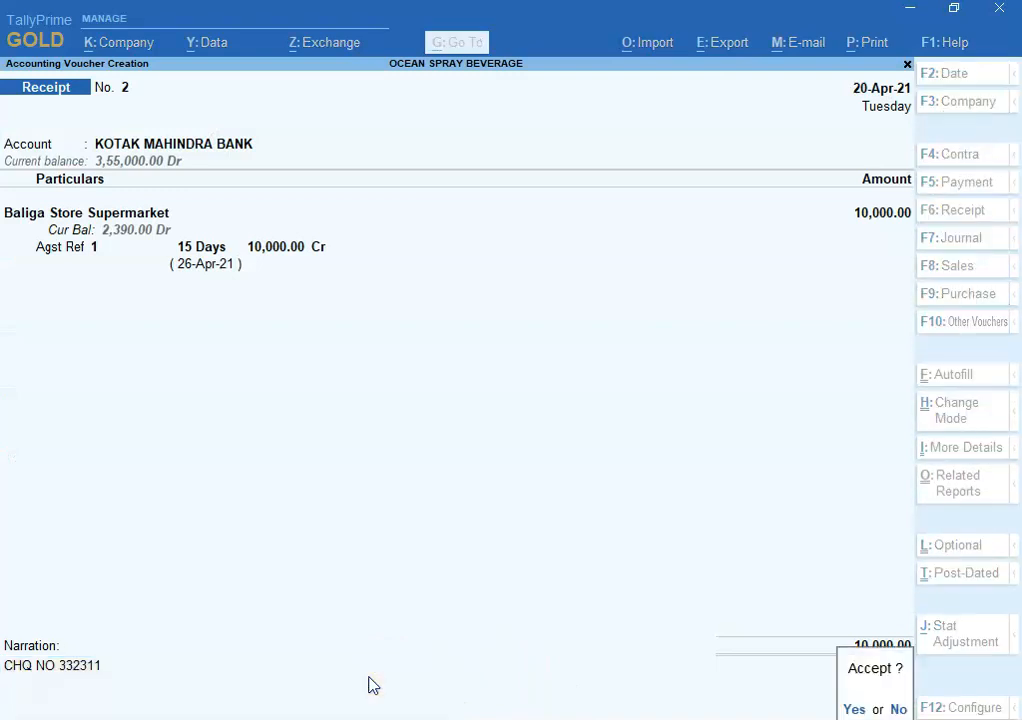
pyautogui.press('Return')
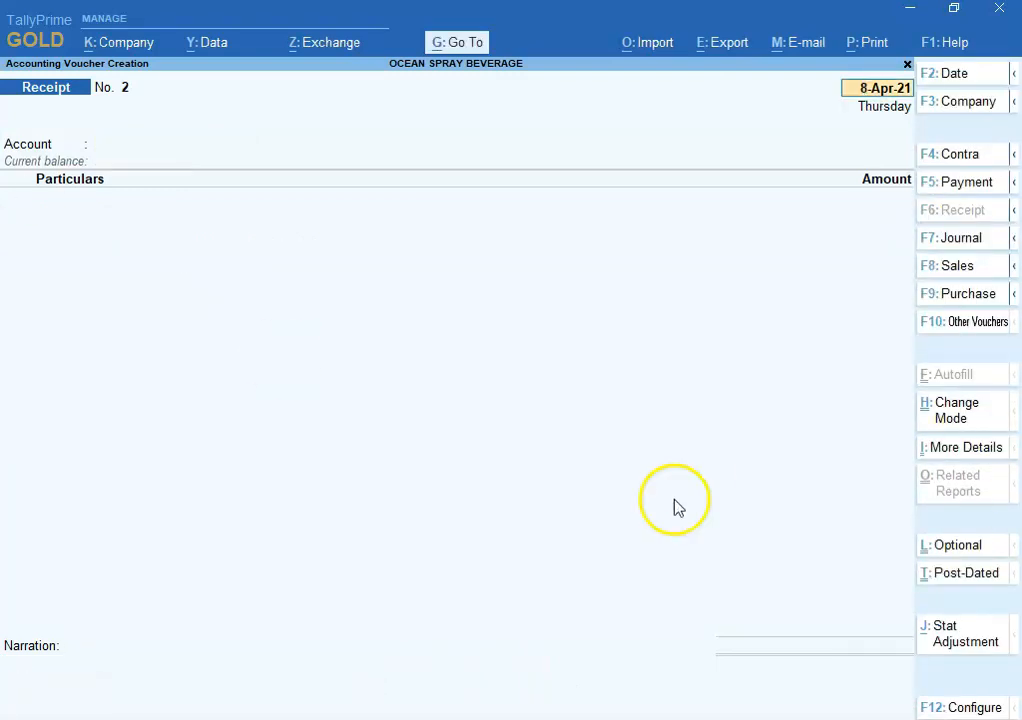
# Step: Read the 21 April New Mangaluru Super Bazar receipt transaction in Excel, then date the new TallyPrime receipt voucher 21-Apr-21
pyautogui.hotkey('alt', 'Tab')
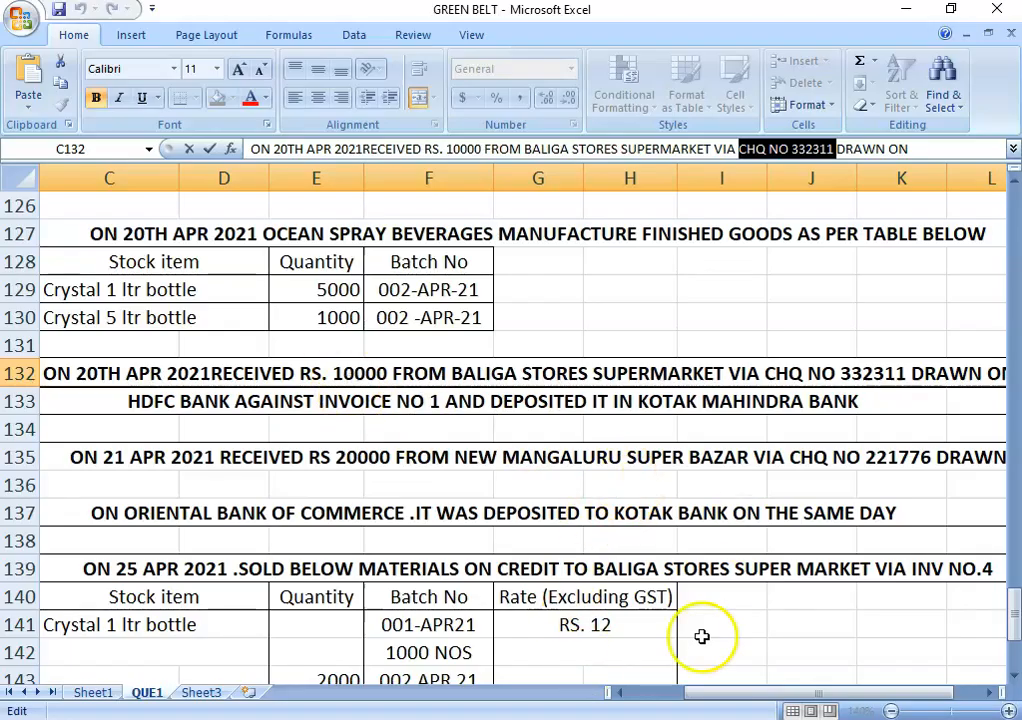
pyautogui.moveTo(745, 693); pyautogui.dragTo(709, 700)
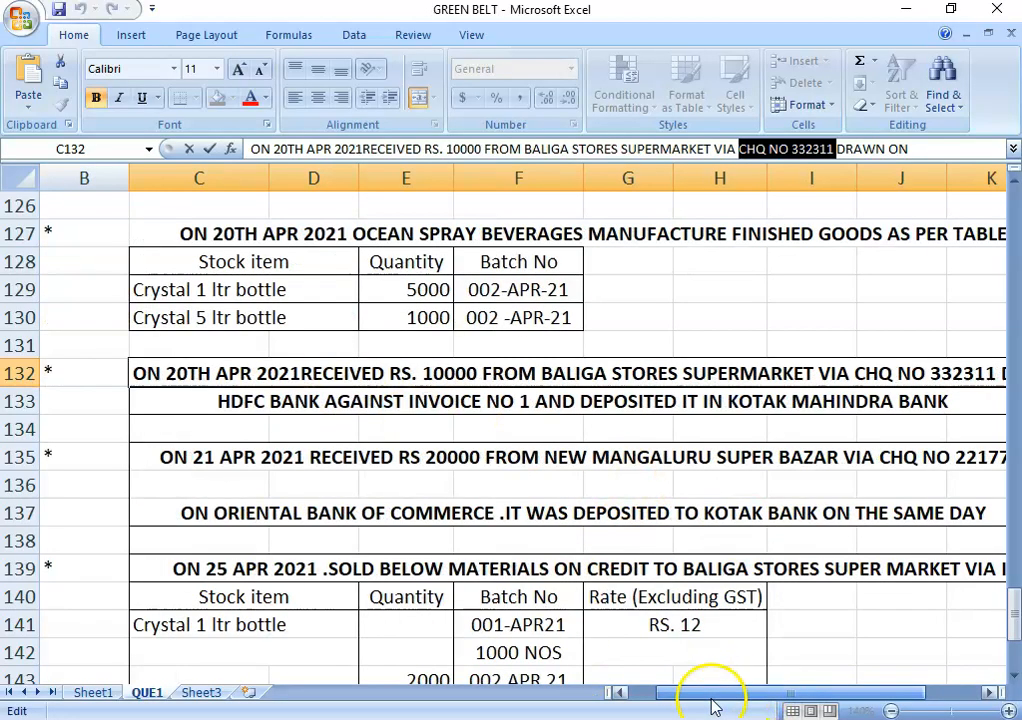
pyautogui.click(274, 456)
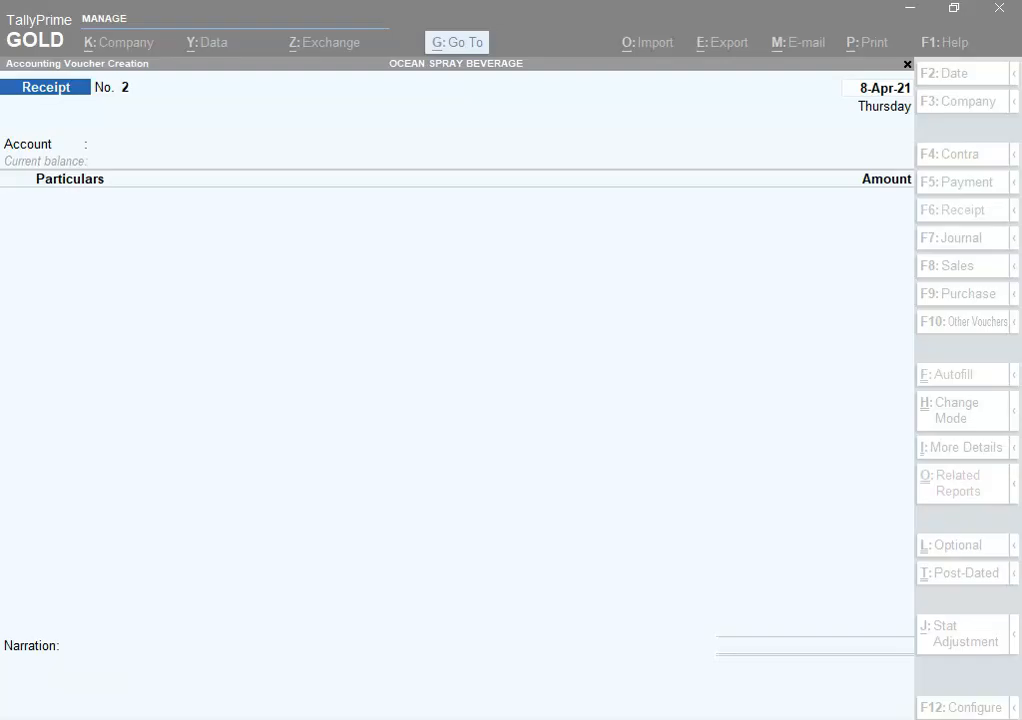
pyautogui.hotkey('alt', 'Tab')
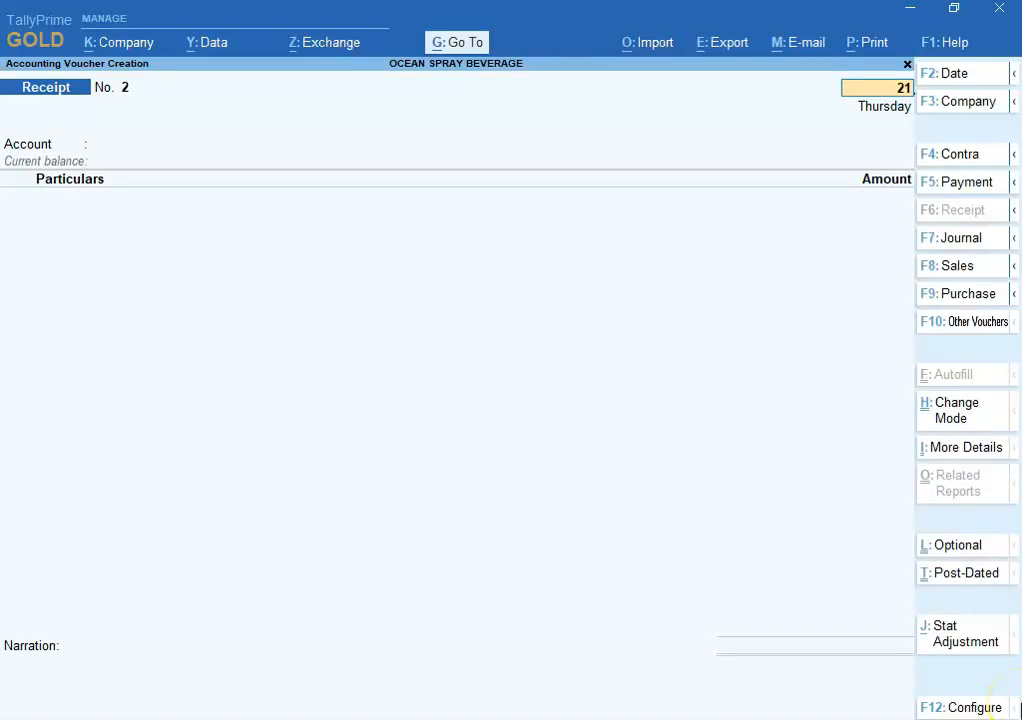
pyautogui.click(912, 92)
pyautogui.write('21-4')
pyautogui.press('Return')
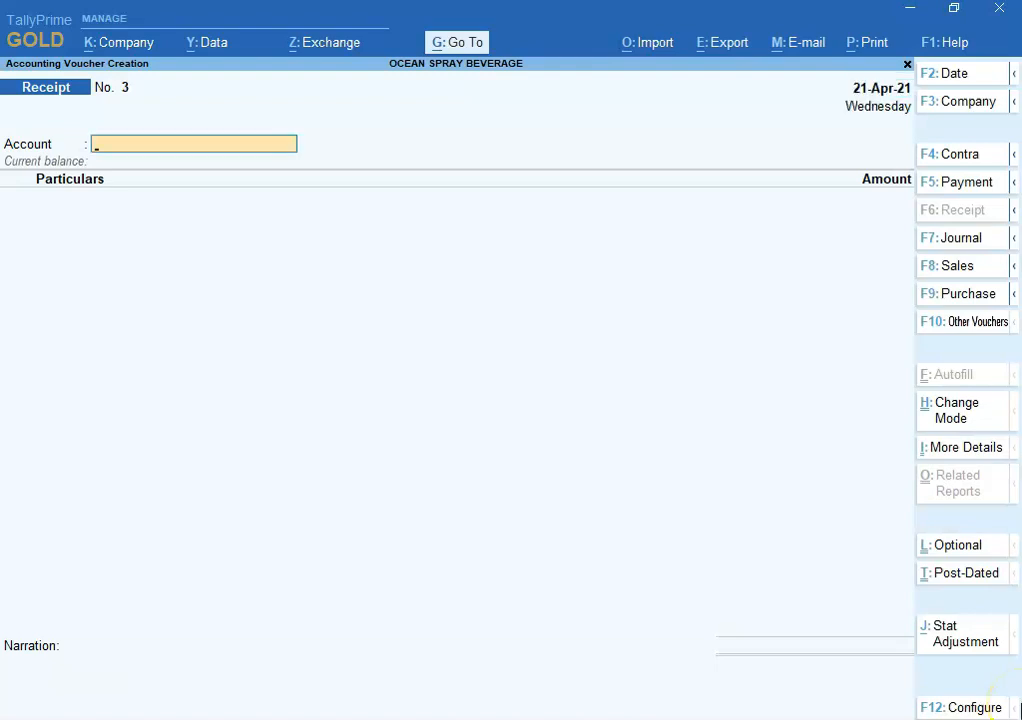
# Step: Set KOTAK MAHINDRA BANK as the receiving account and credit NEW MANGALURU SUPER BAZAR with 20,000
pyautogui.write('K')
pyautogui.press('Return')
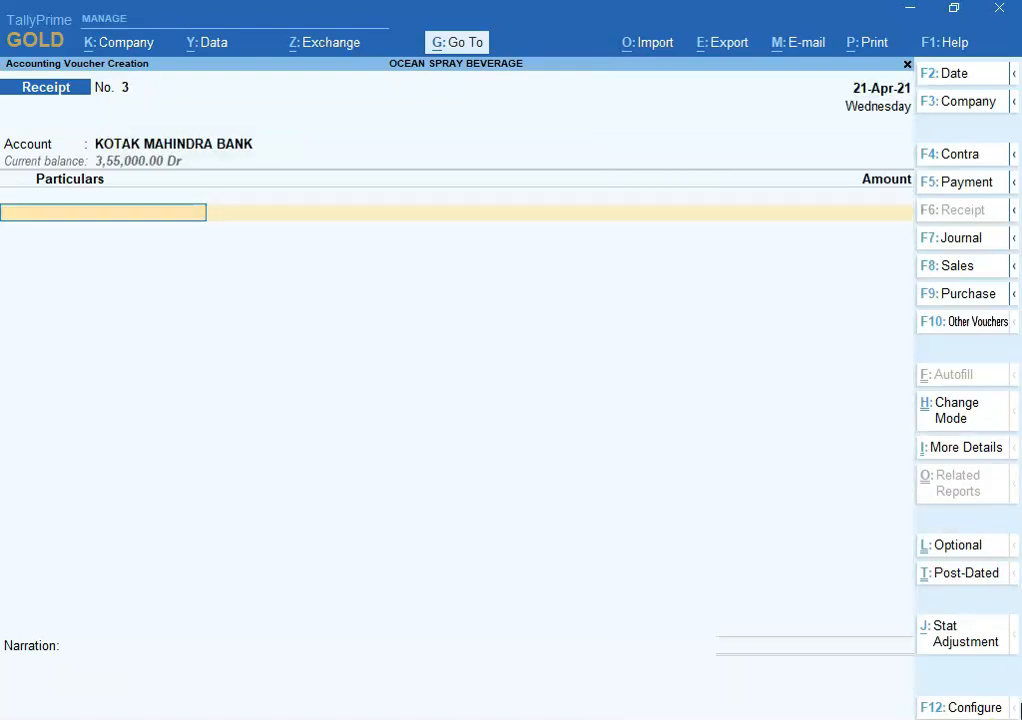
pyautogui.write('Ne')
pyautogui.press('Return')
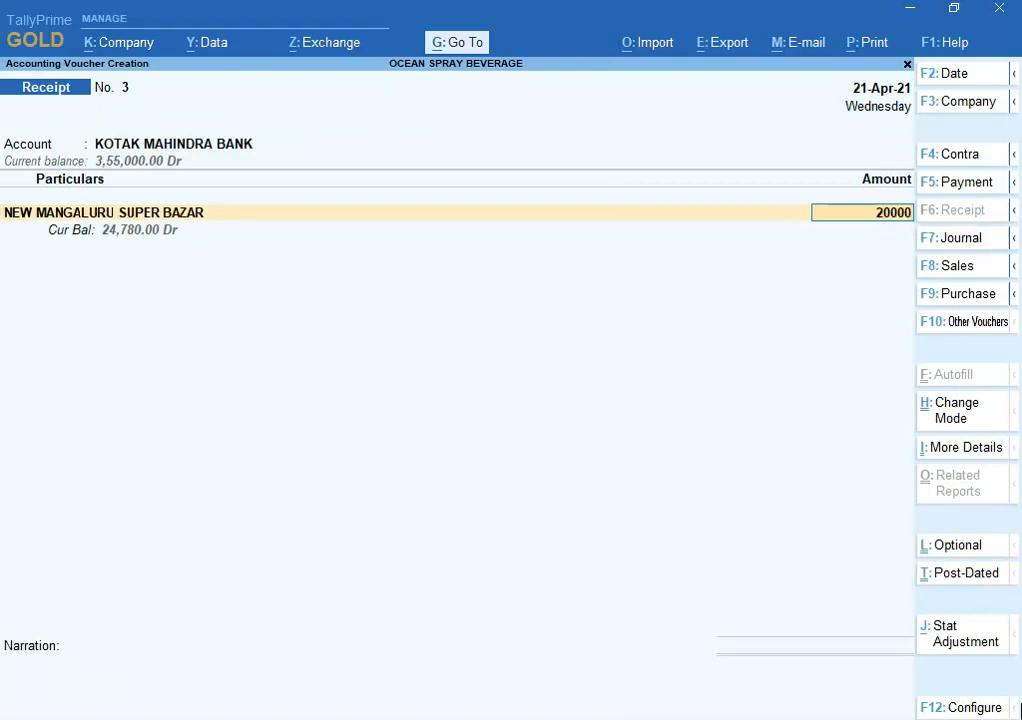
pyautogui.write('20000')
pyautogui.press('Return')
# Step: Allocate the 20,000 receipt as Agst Ref to New Mangaluru Super Bazar's pending bill 2 and continue to the narration
pyautogui.press('Return')
pyautogui.press('Return')
pyautogui.press('Return')
pyautogui.press('Return')
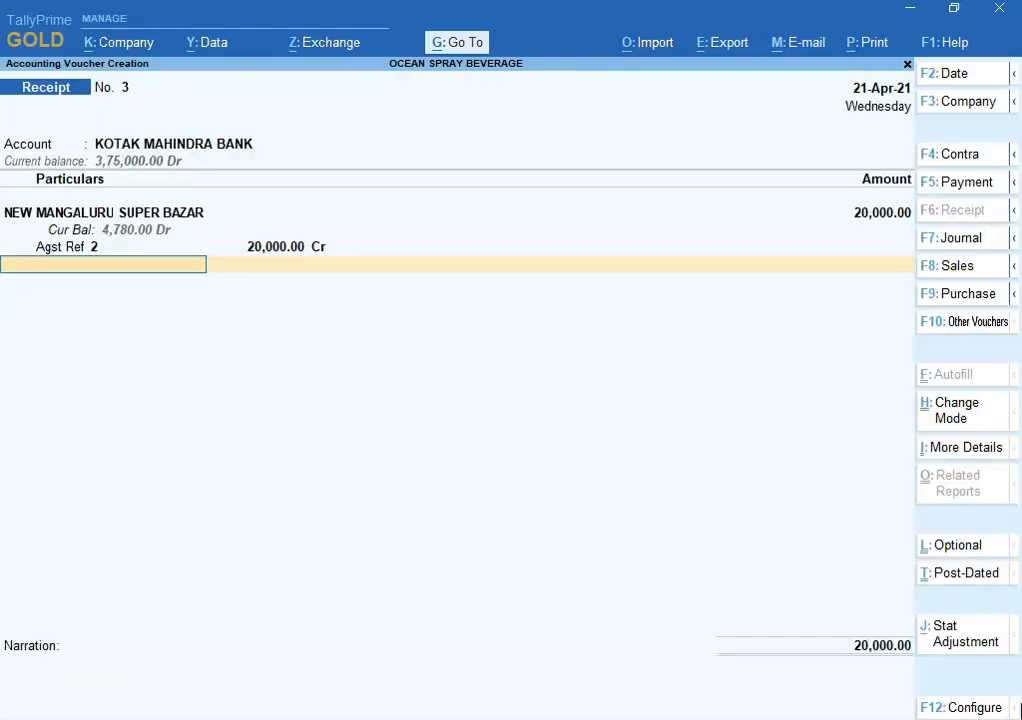
pyautogui.press('Return')
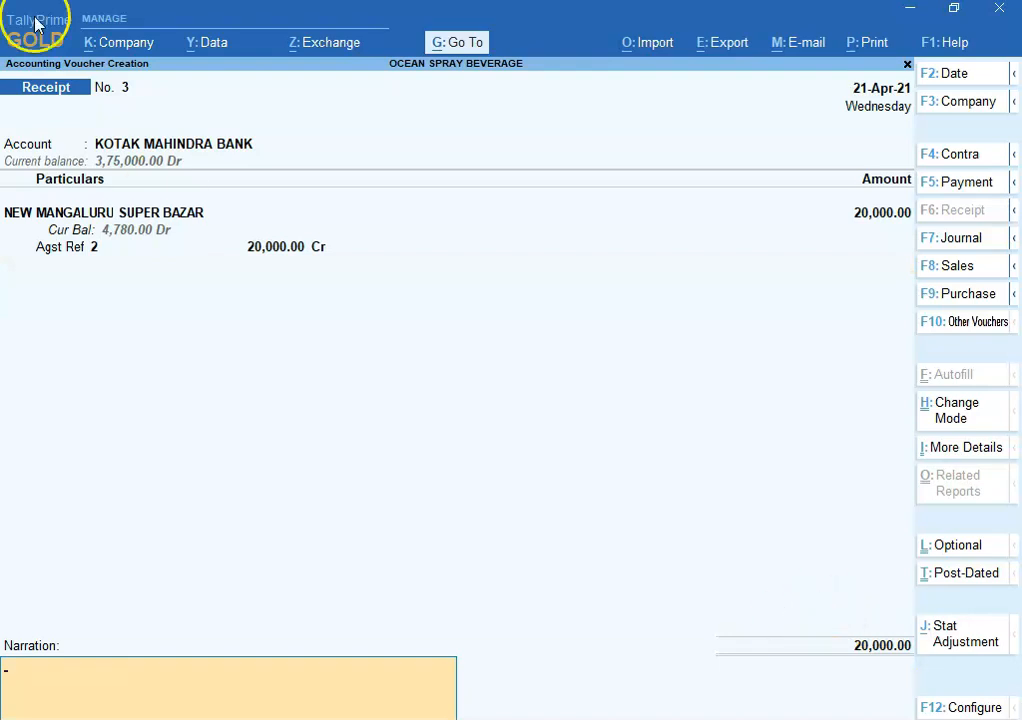
# Step: Copy CHQ NO 221776 from the 21 April transaction in Excel into the TallyPrime receipt's narration and save the voucher
pyautogui.hotkey('alt', 'Tab')
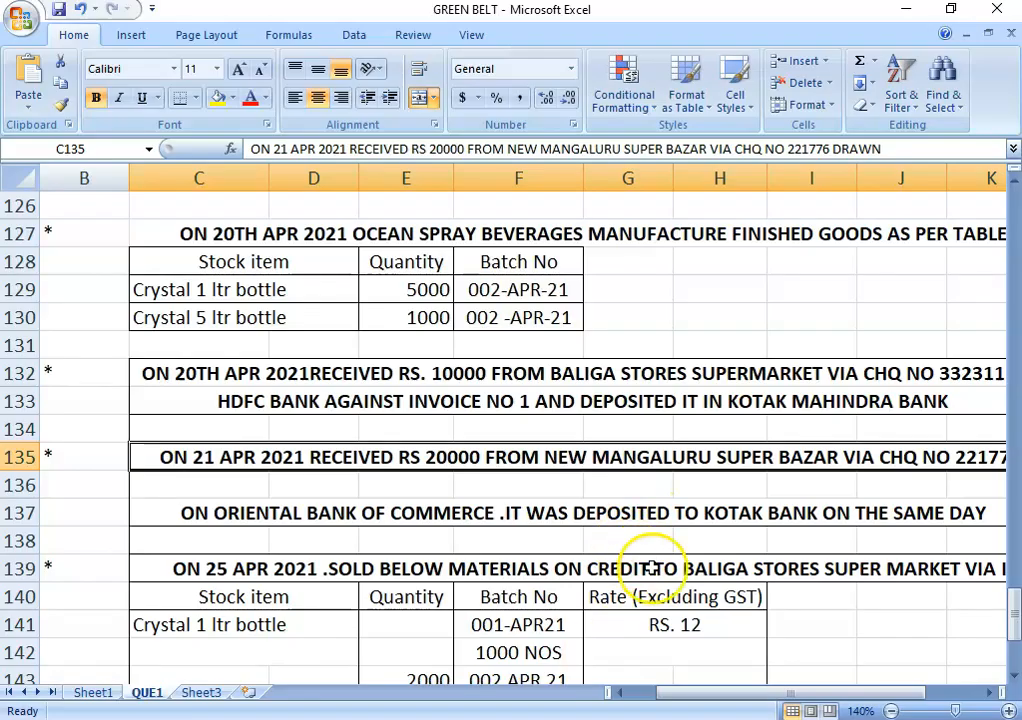
pyautogui.moveTo(718, 699); pyautogui.dragTo(741, 705)
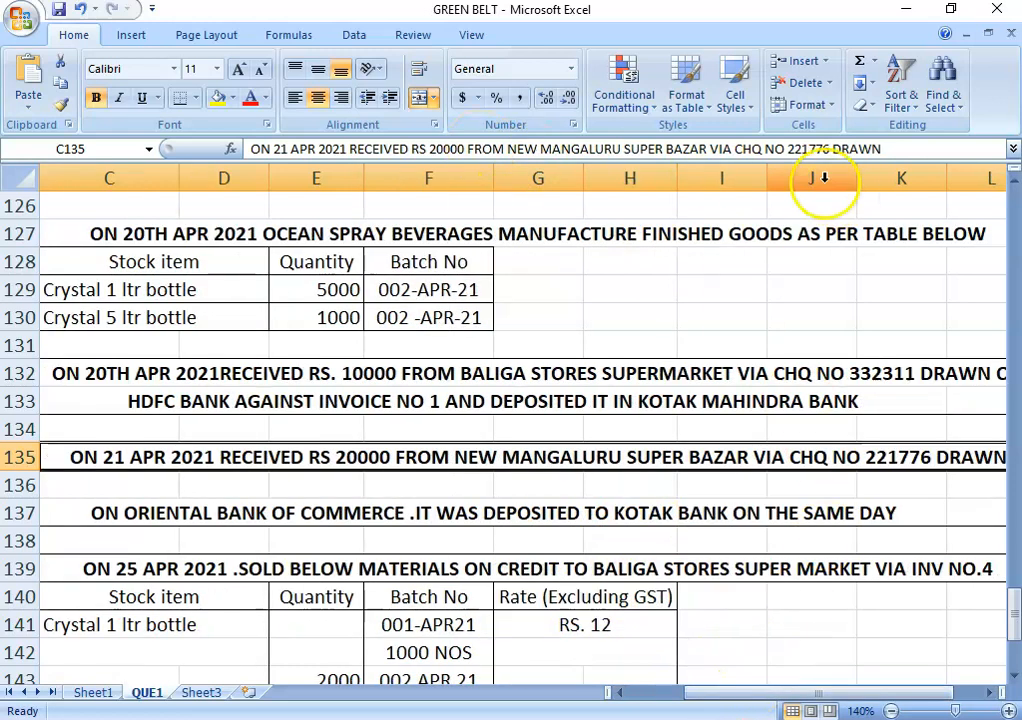
pyautogui.click(834, 150)
pyautogui.moveTo(832, 150); pyautogui.dragTo(736, 150)
pyautogui.hotkey('ctrl', 'c')
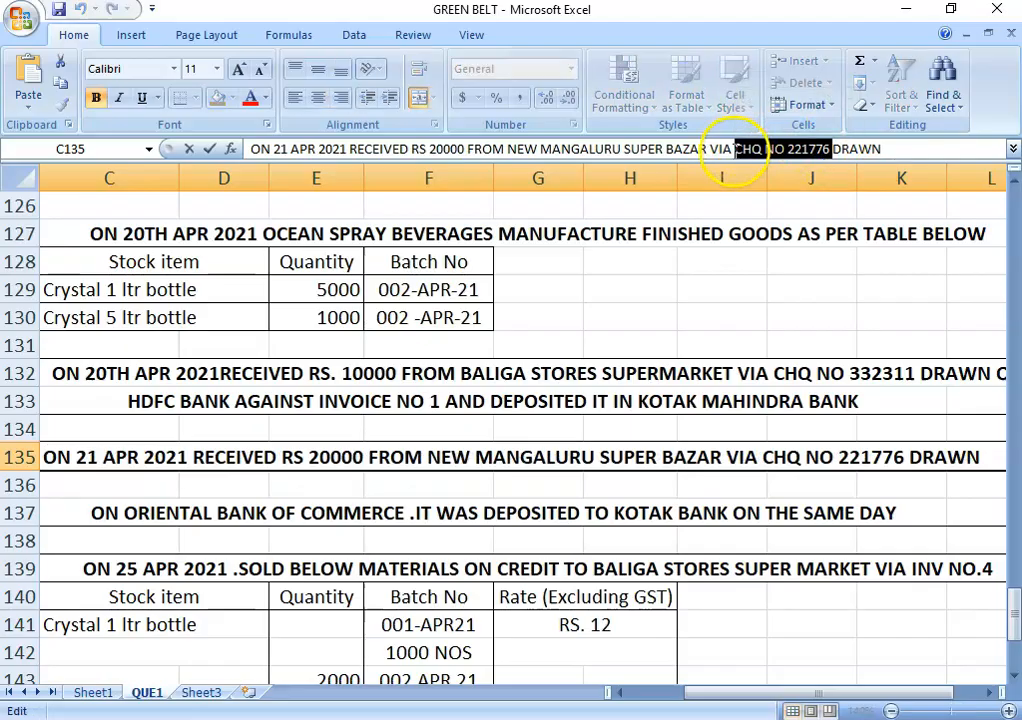
pyautogui.click(550, 718)
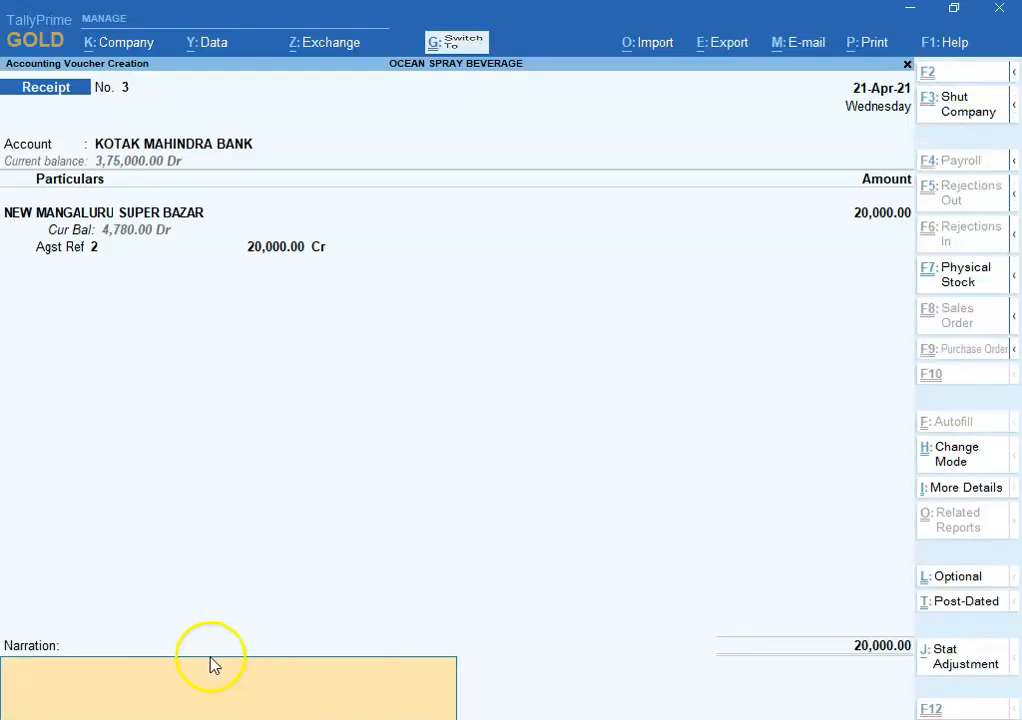
pyautogui.hotkey('ctrl', 'alt', 'v')
pyautogui.press('Return')
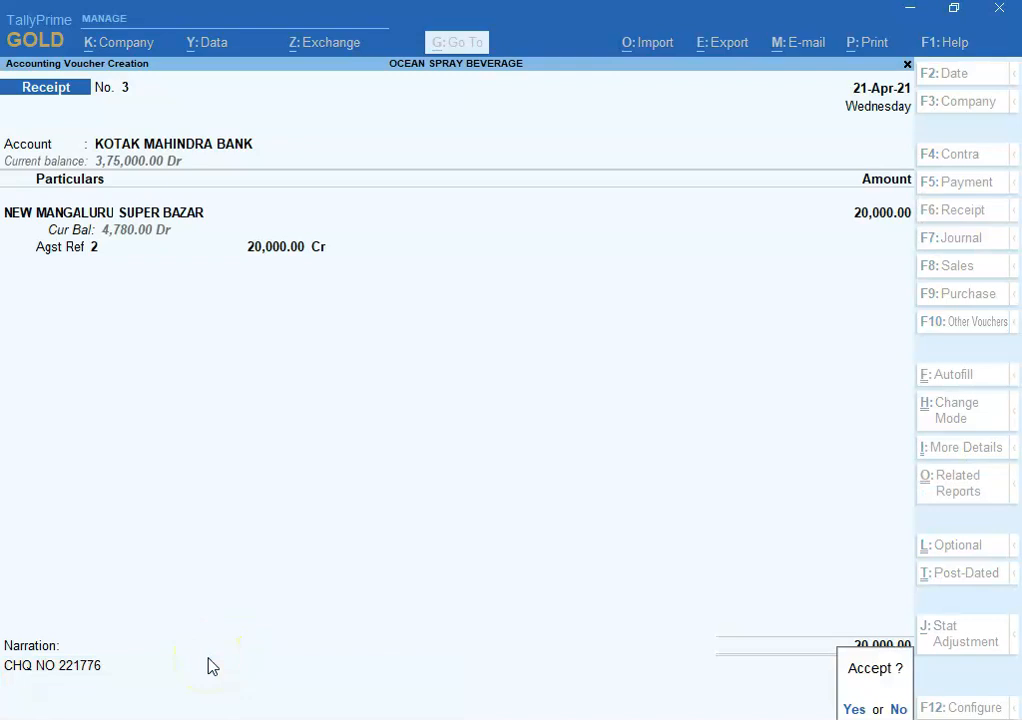
pyautogui.press('Return')
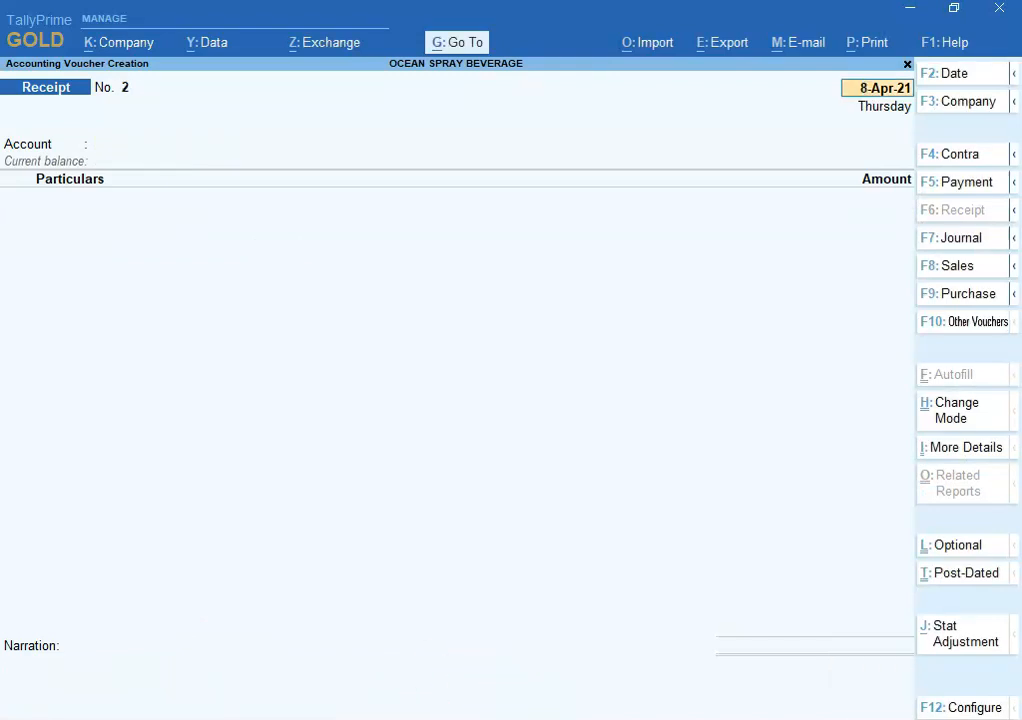
# Step: Read the 25 April credit sale to Baliga Stores in Excel, then start a TallyPrime sales voucher dated 25-Apr-21
pyautogui.click(550, 716)
pyautogui.moveTo(866, 703); pyautogui.dragTo(840, 695)
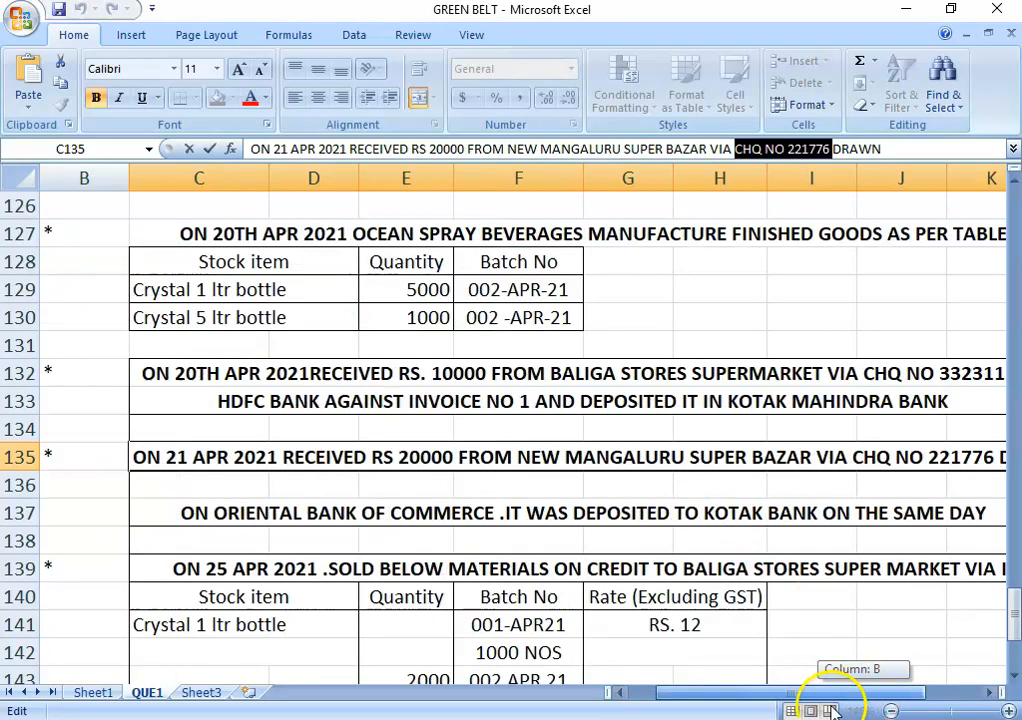
pyautogui.click(395, 513)
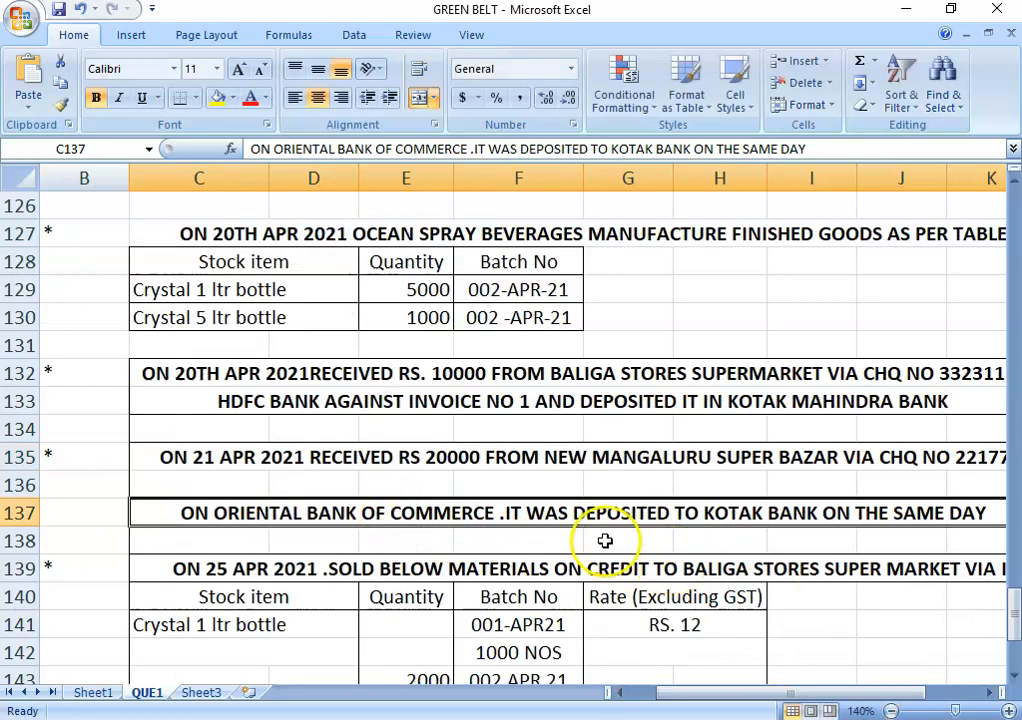
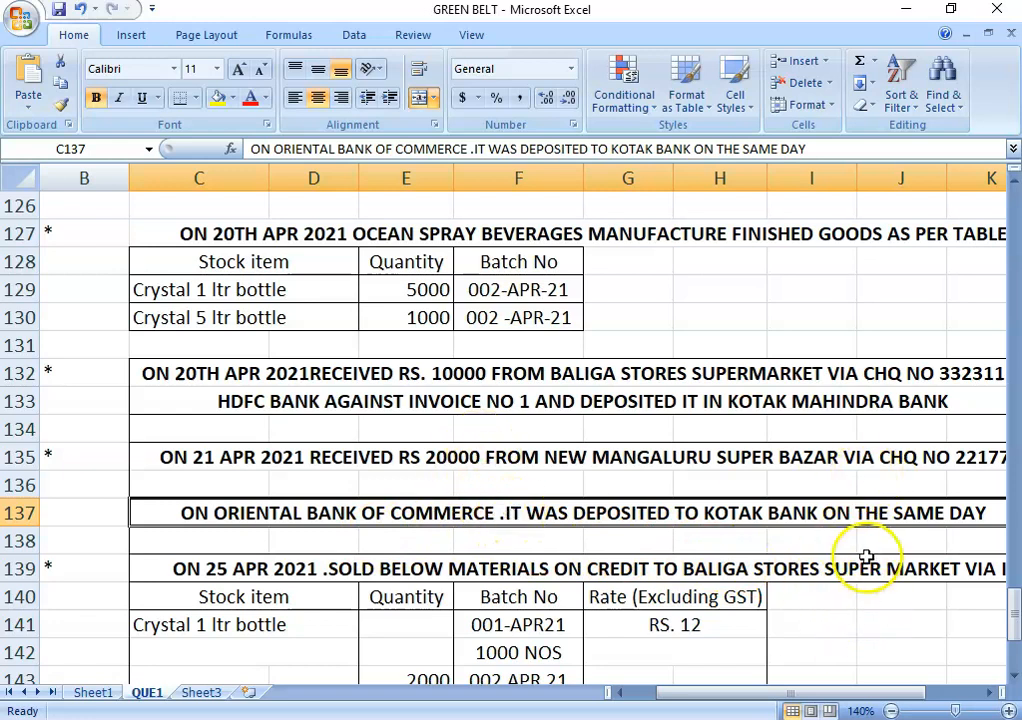
pyautogui.scroll(-1, 862, 563)
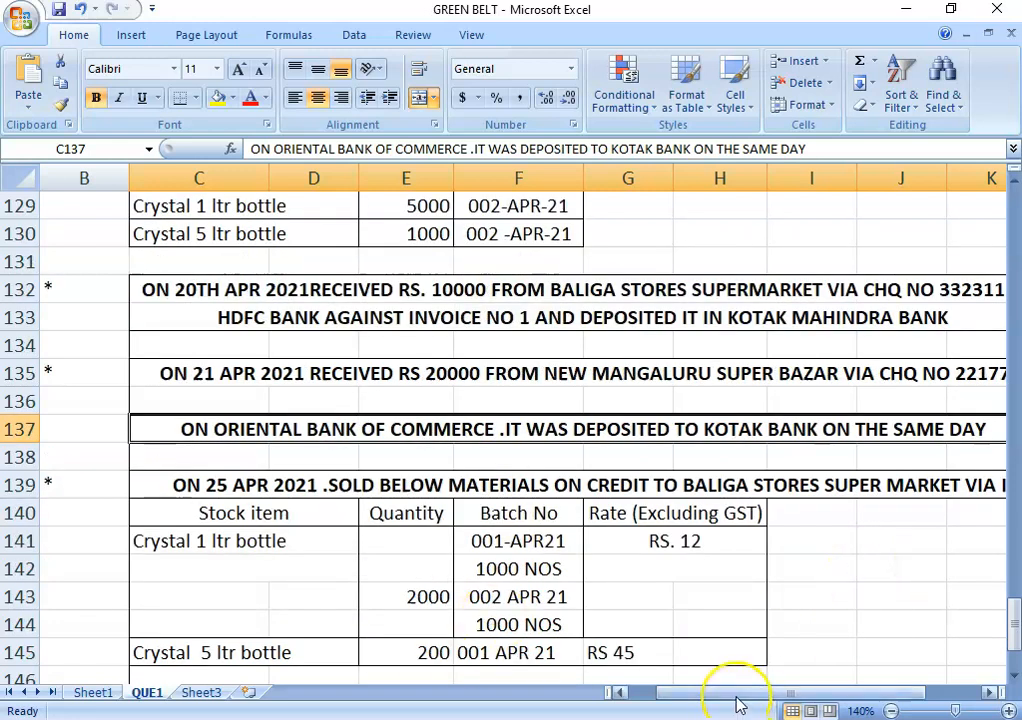
pyautogui.moveTo(1012, 610); pyautogui.dragTo(1015, 632)
pyautogui.click(285, 378)
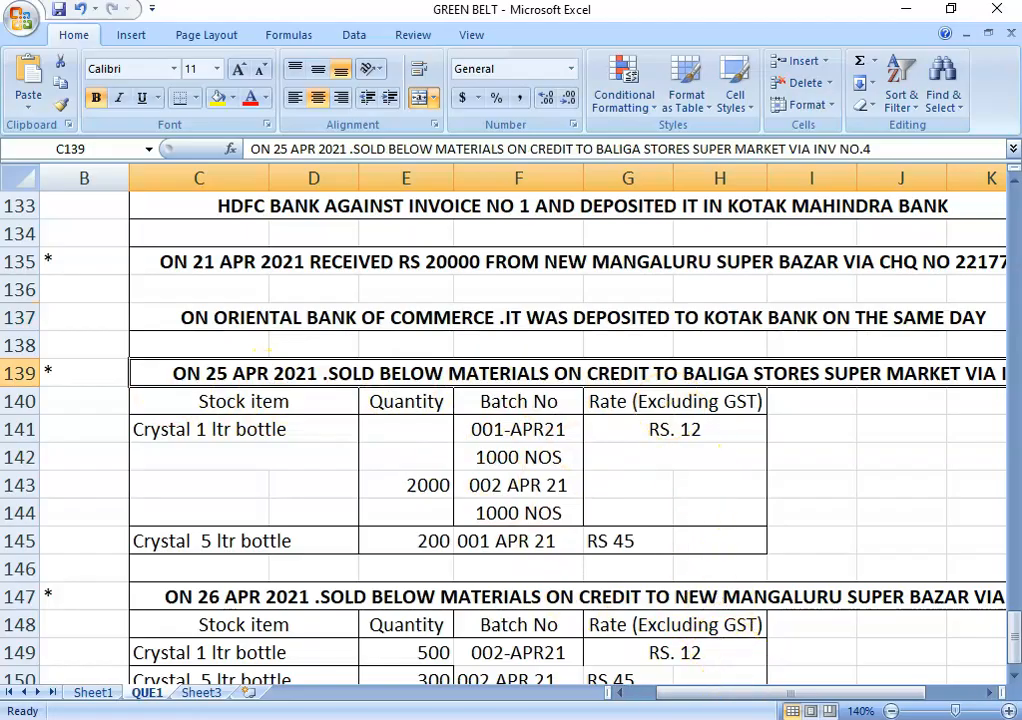
pyautogui.click(745, 718)
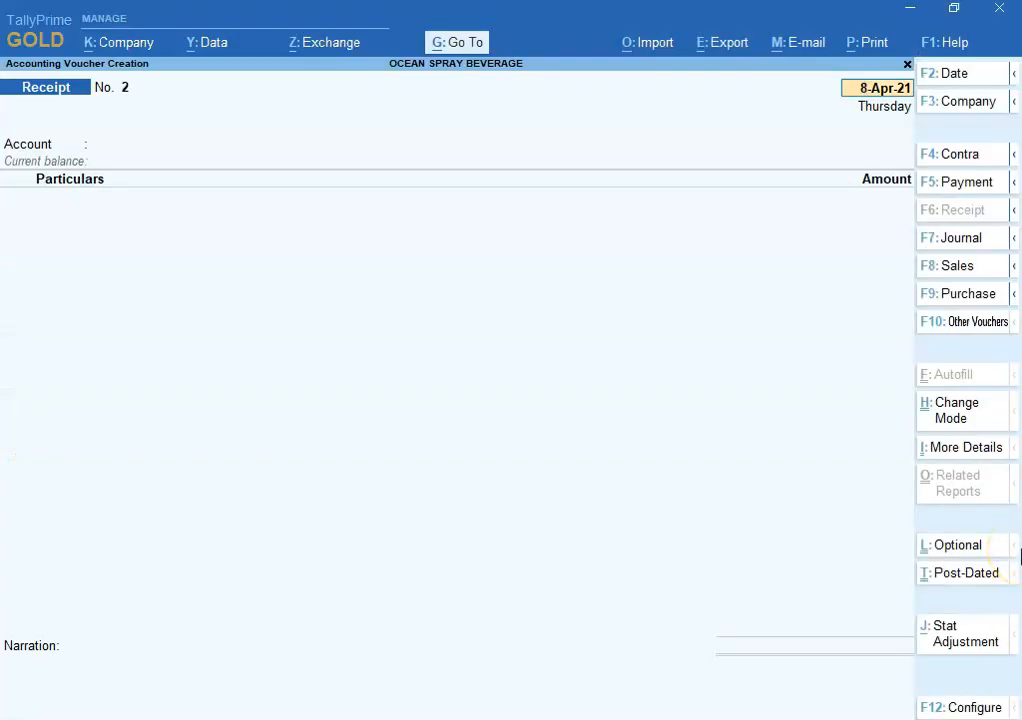
pyautogui.click(991, 272)
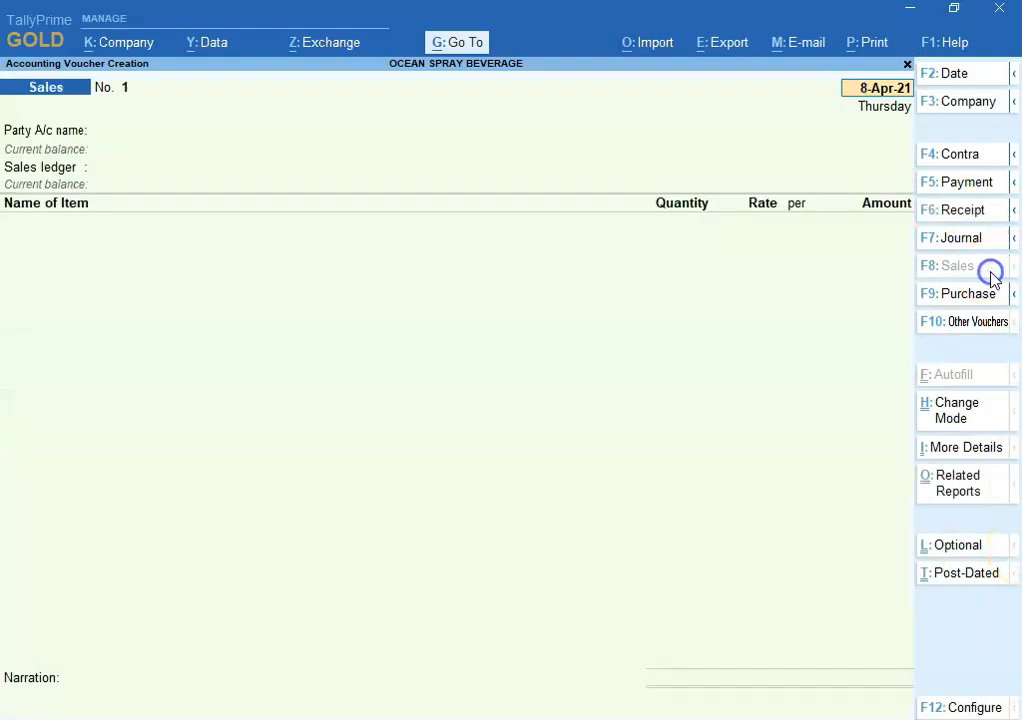
pyautogui.write('25-')
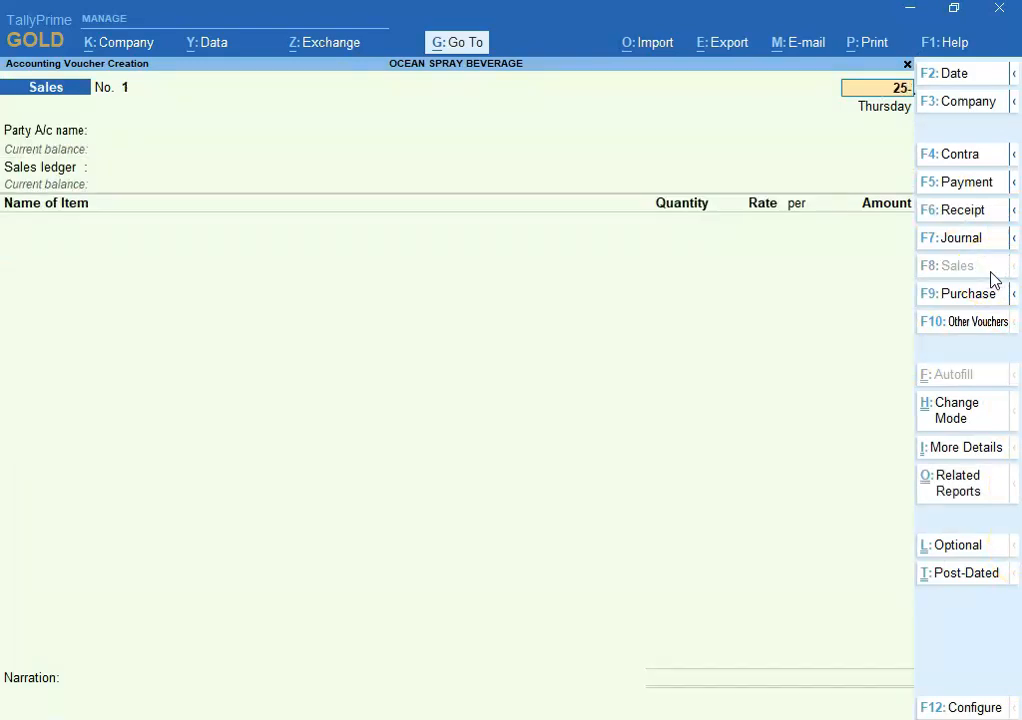
pyautogui.press('Return')
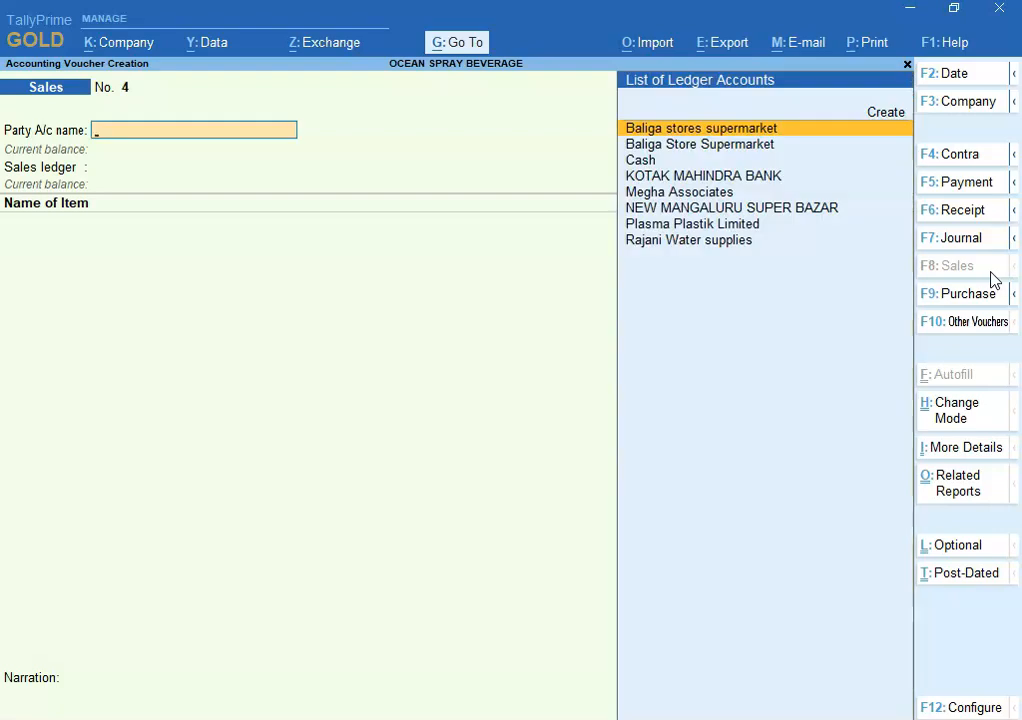
# Step: Set Baliga Store Supermarket as the party, accept the blank dispatch details and default party details, and choose SALES A/C as the sales ledger
pyautogui.press('Down')
pyautogui.press('Return')
pyautogui.press('Return')
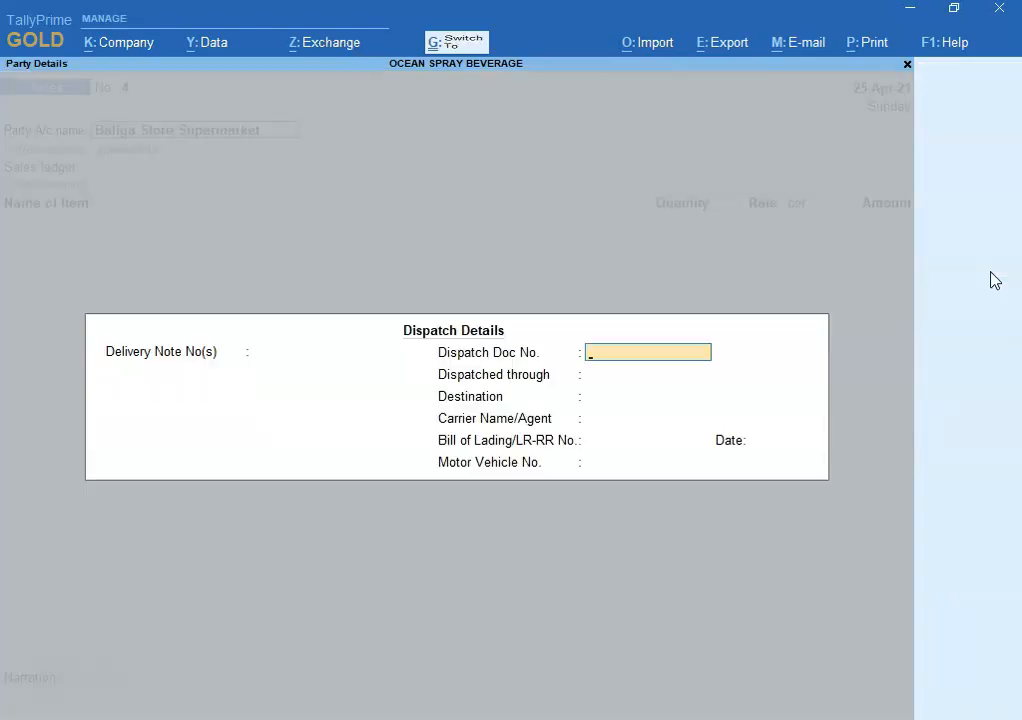
pyautogui.hotkey('ctrl', 'a')
pyautogui.press('Return')
pyautogui.hotkey('ctrl', 'a')
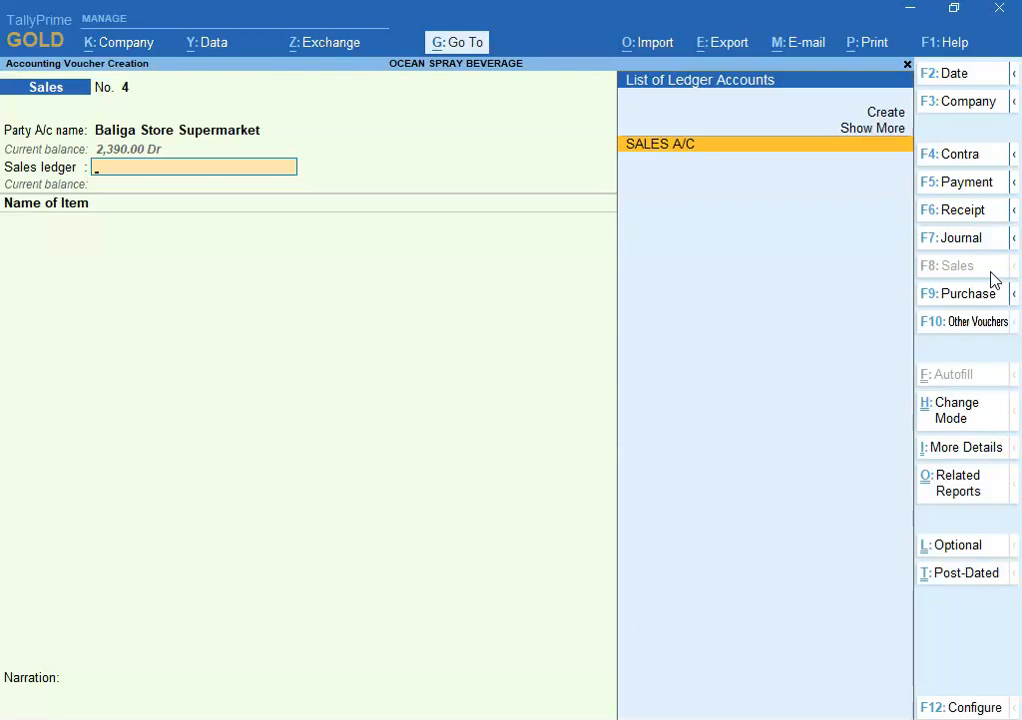
pyautogui.press('Return')
# Step: Check the 25 April items and batches in Excel, then add CRYSTAL -1 LTR BOTTLE to the TallyPrime sales voucher
pyautogui.hotkey('alt', 'Tab')
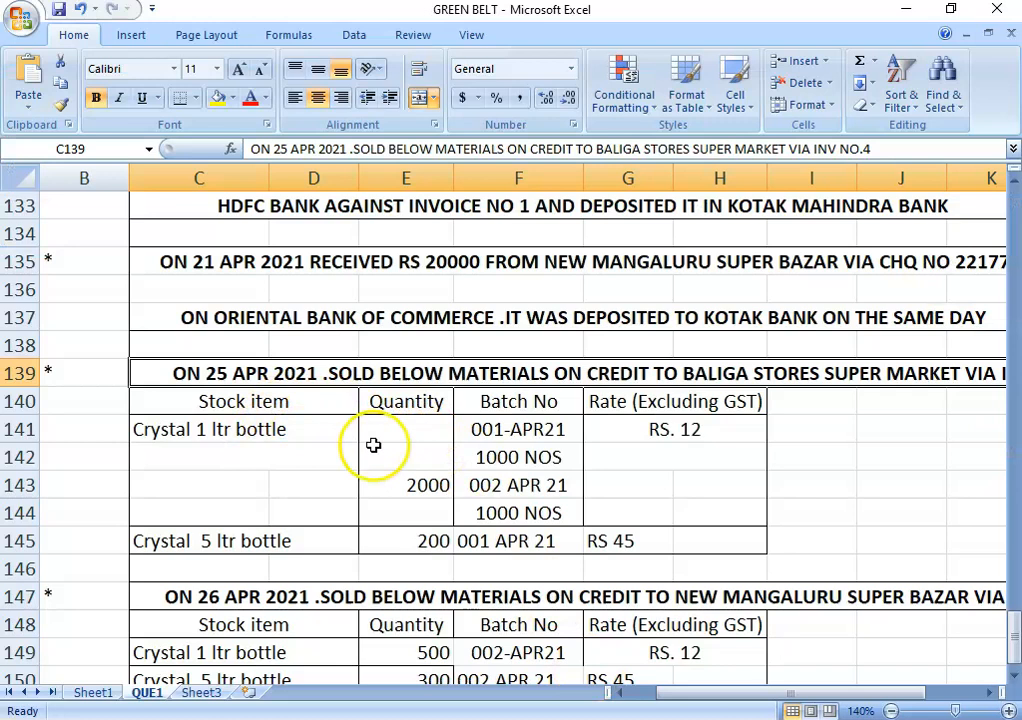
pyautogui.click(563, 462)
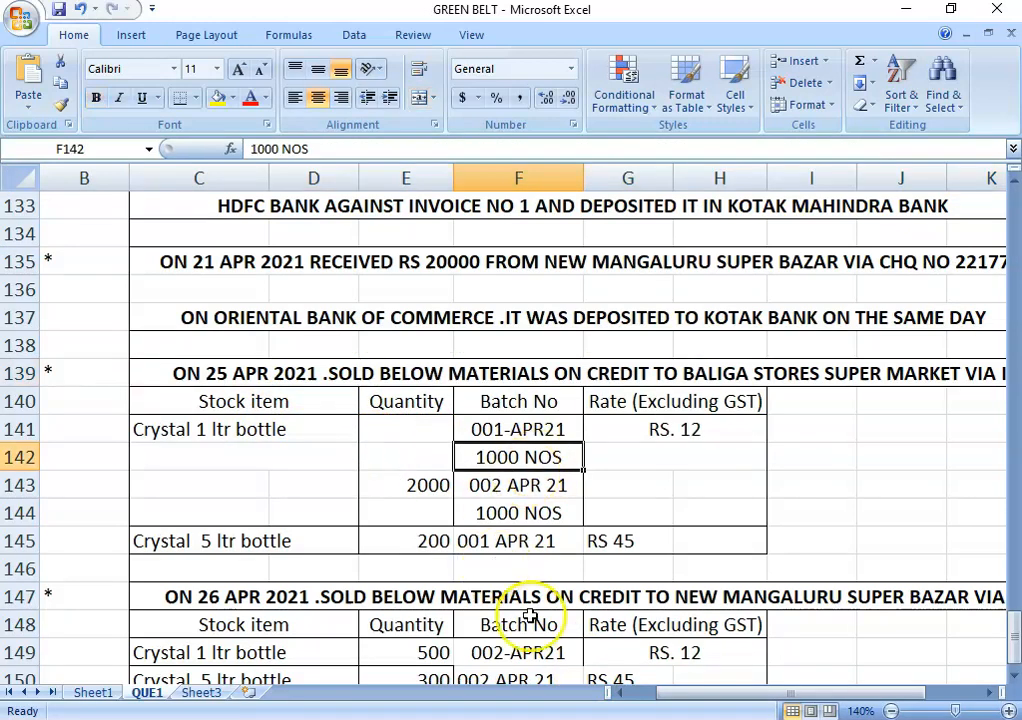
pyautogui.click(553, 718)
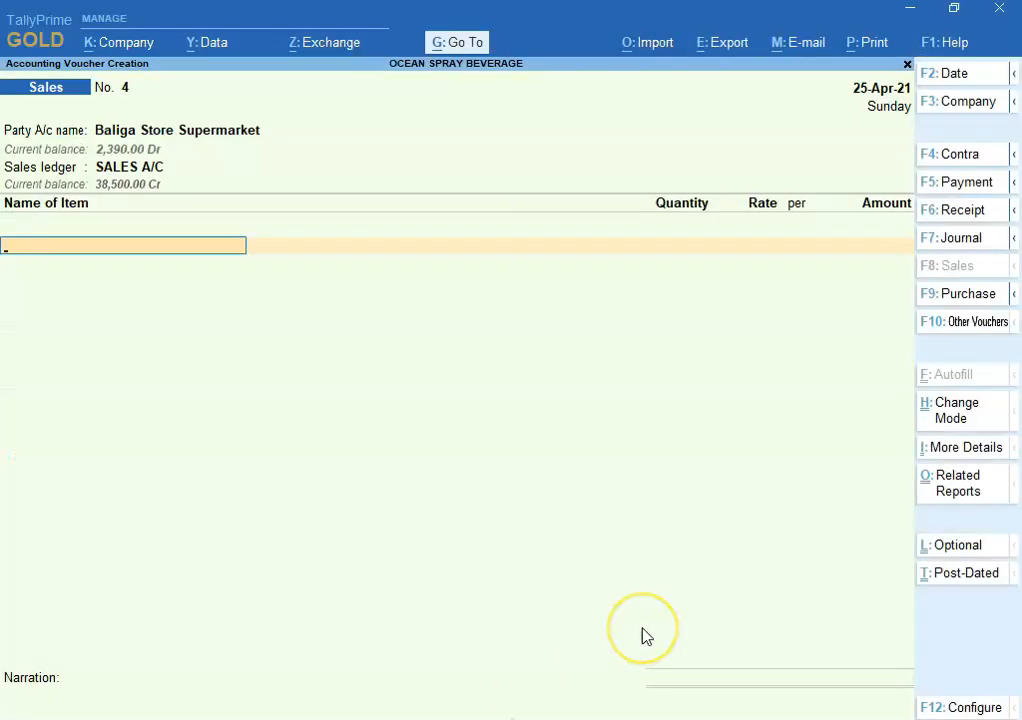
pyautogui.write('C')
pyautogui.press('Down')
pyautogui.press('Up')
pyautogui.press('Return')
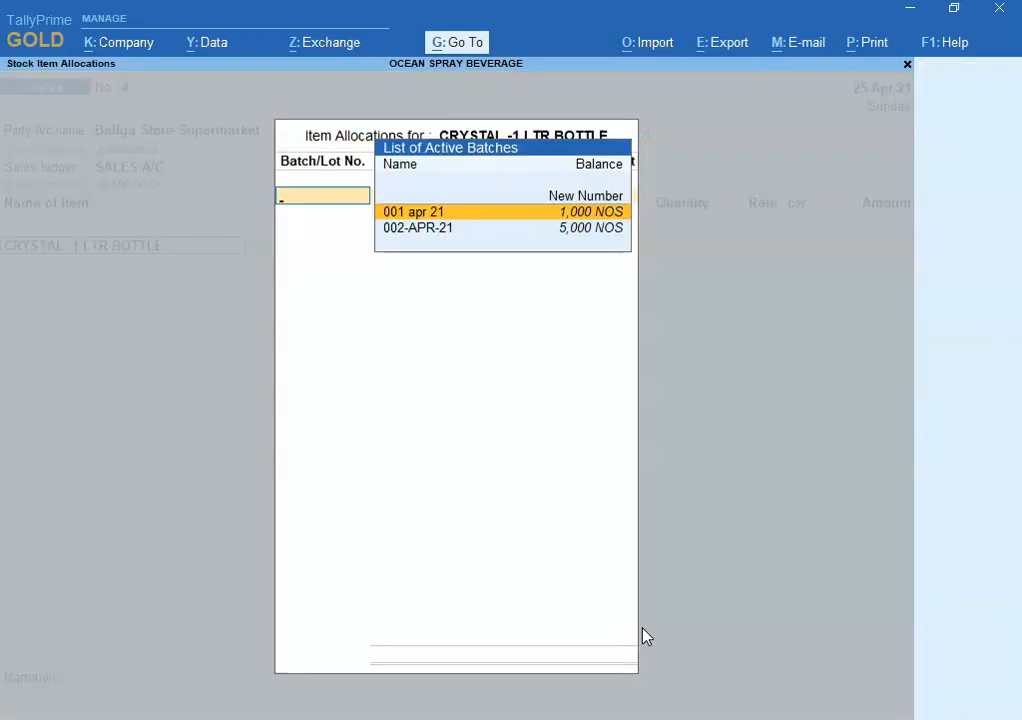
# Step: Allocate 1,000 NOS of CRYSTAL -1 LTR BOTTLE from batch 001 apr 21 at rate 12, checking the batch split in Excel
pyautogui.click(641, 702)
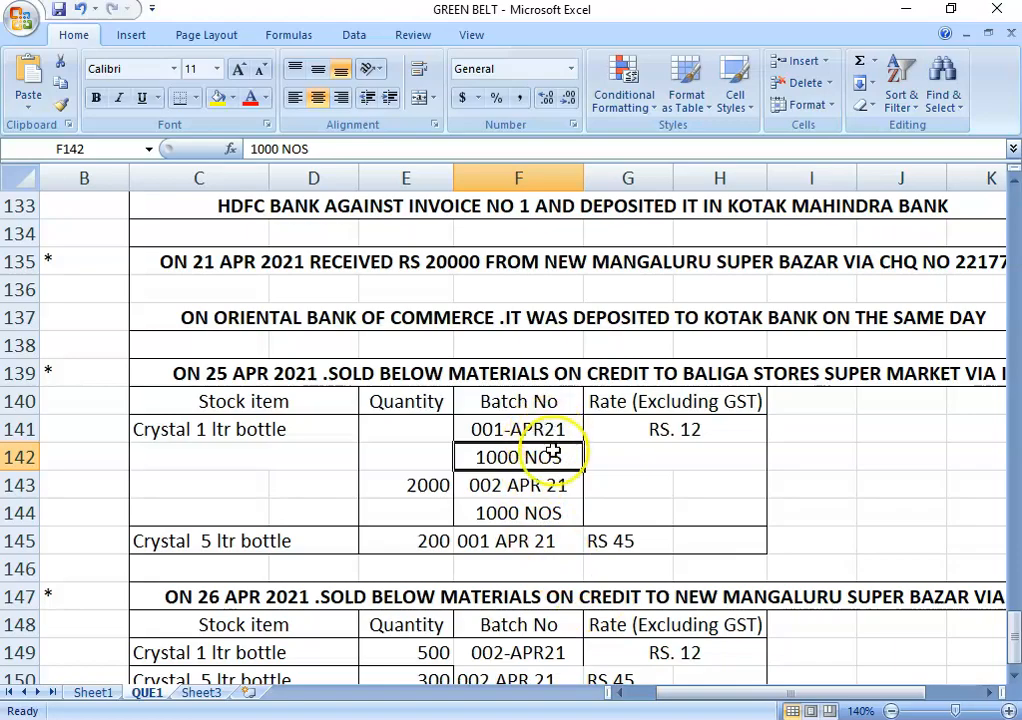
pyautogui.hotkey('alt', 'Tab')
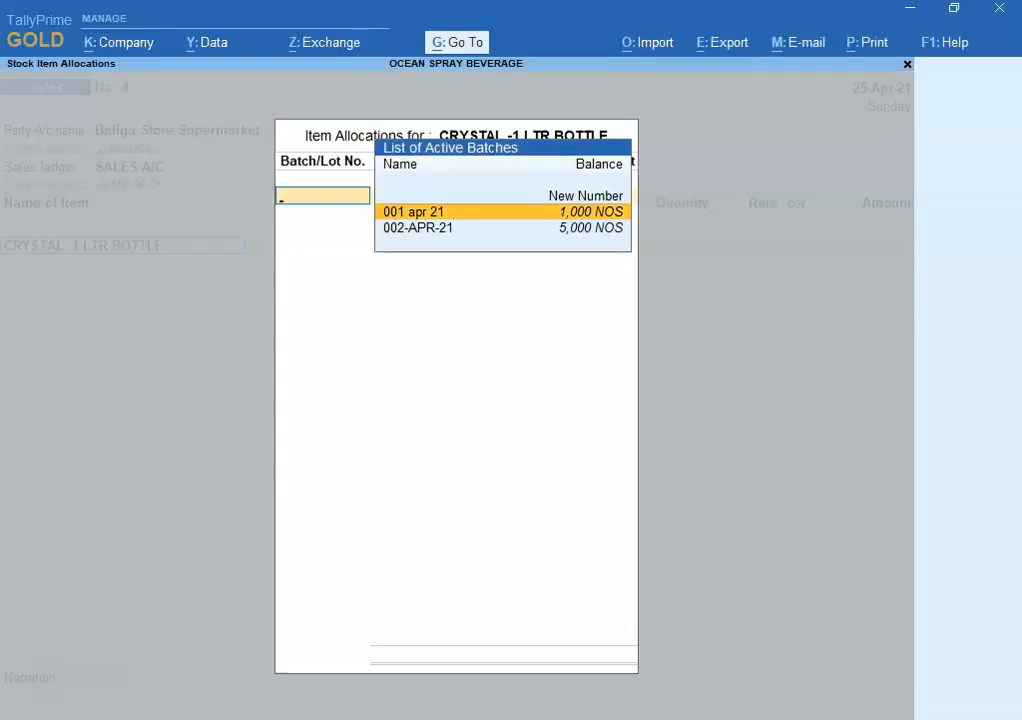
pyautogui.press('Return')
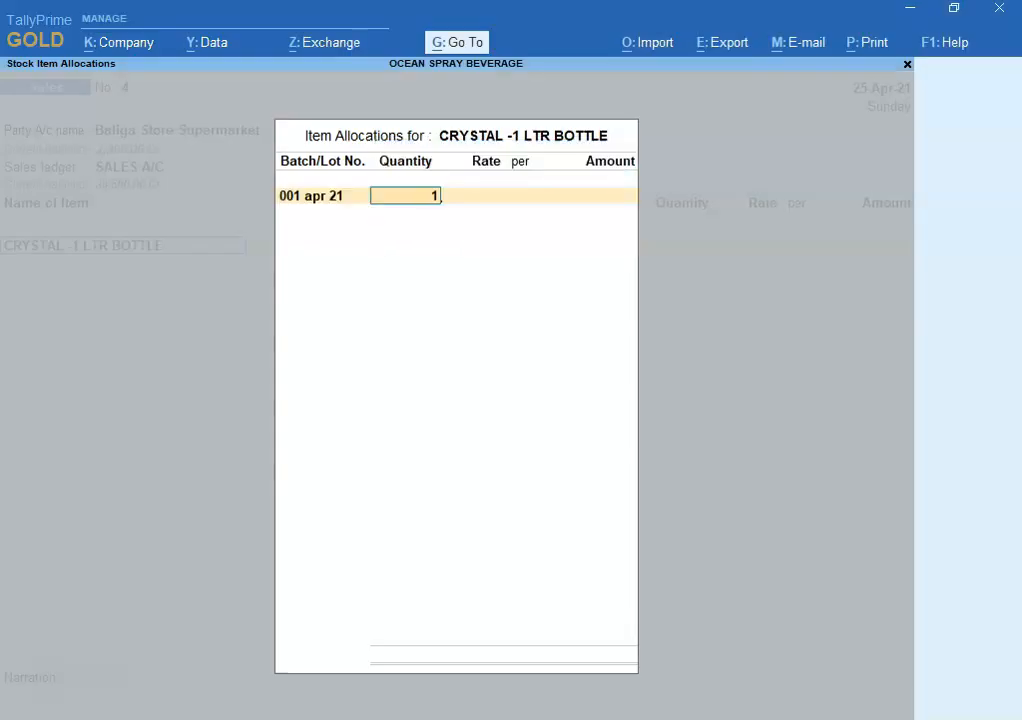
pyautogui.press('Return')
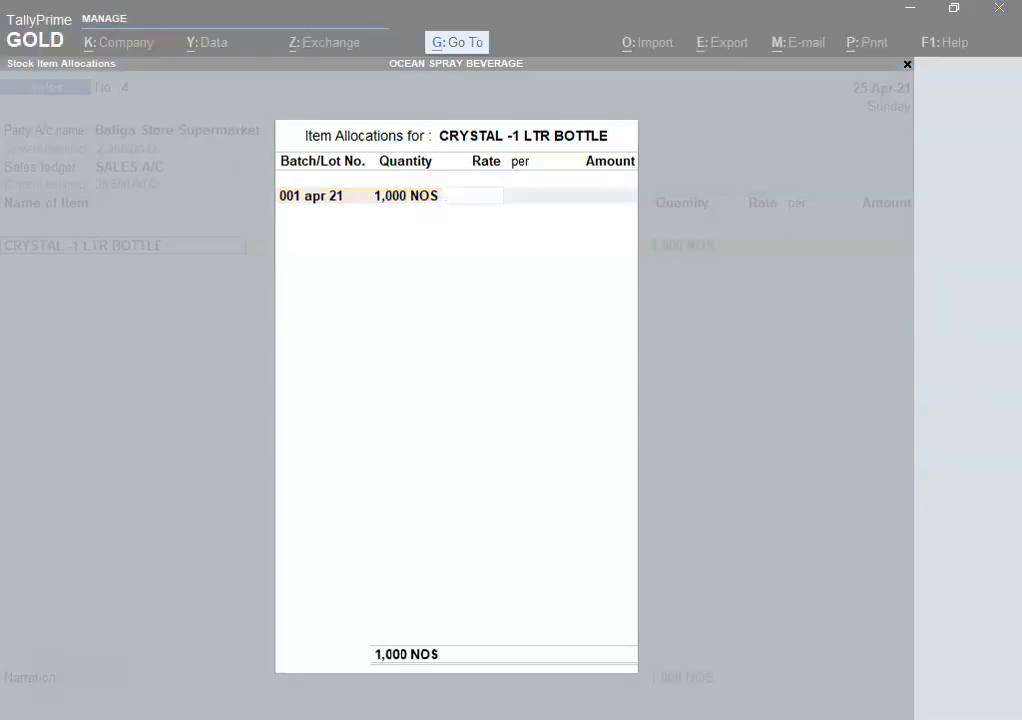
pyautogui.hotkey('alt', 'Tab')
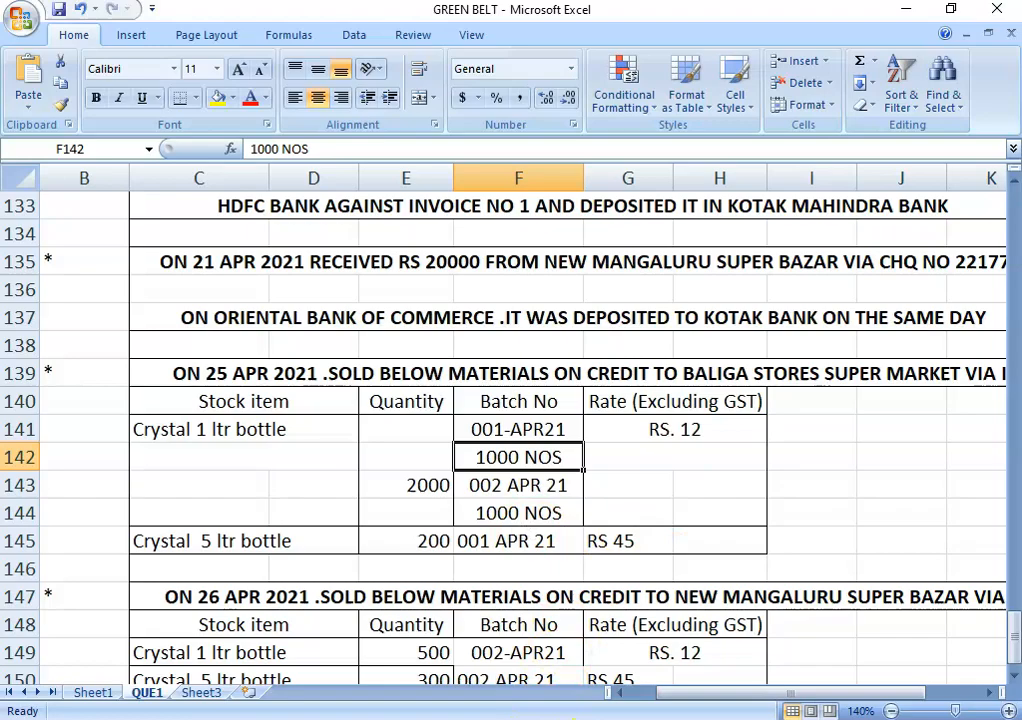
pyautogui.click(530, 719)
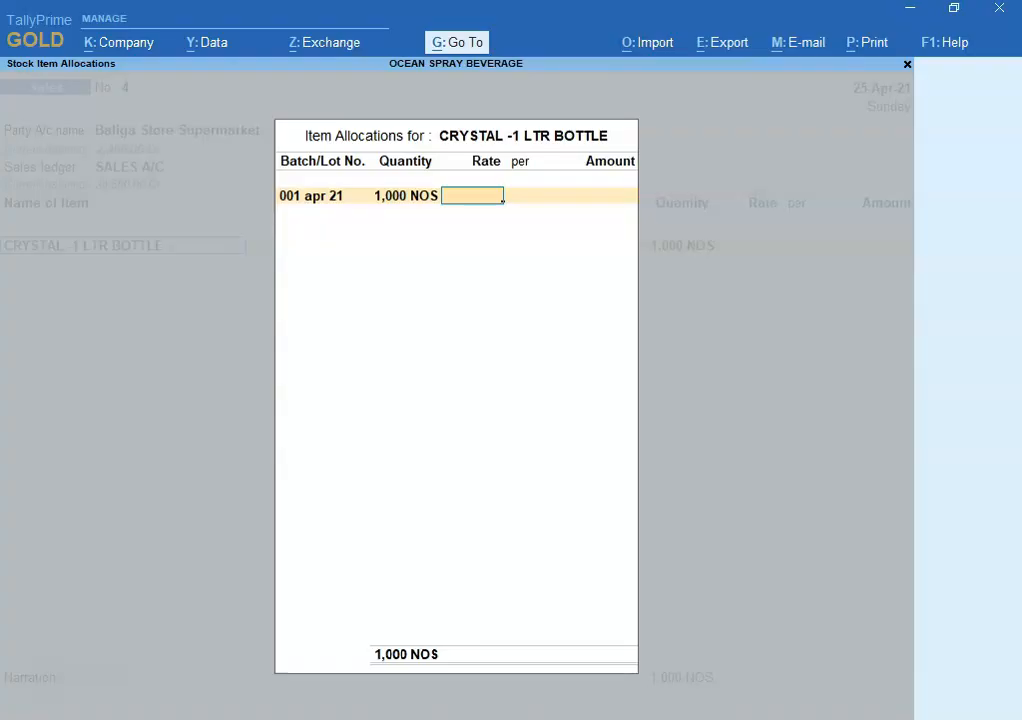
pyautogui.press('Return')
pyautogui.press('Return')
pyautogui.press('Return')
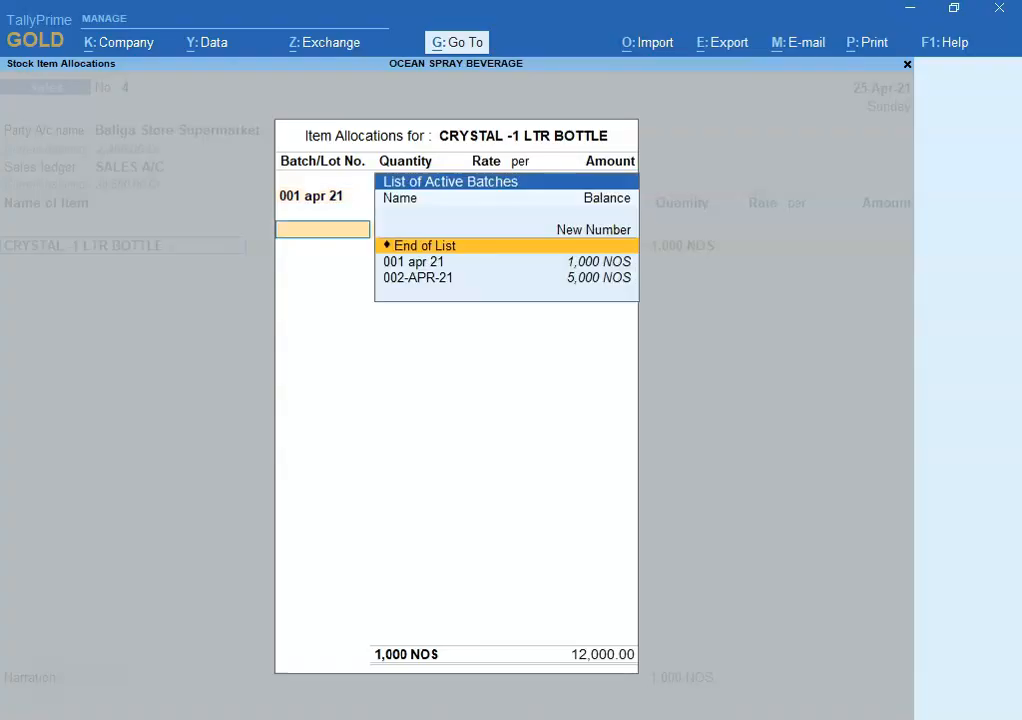
pyautogui.press('Return')
pyautogui.press('Return')
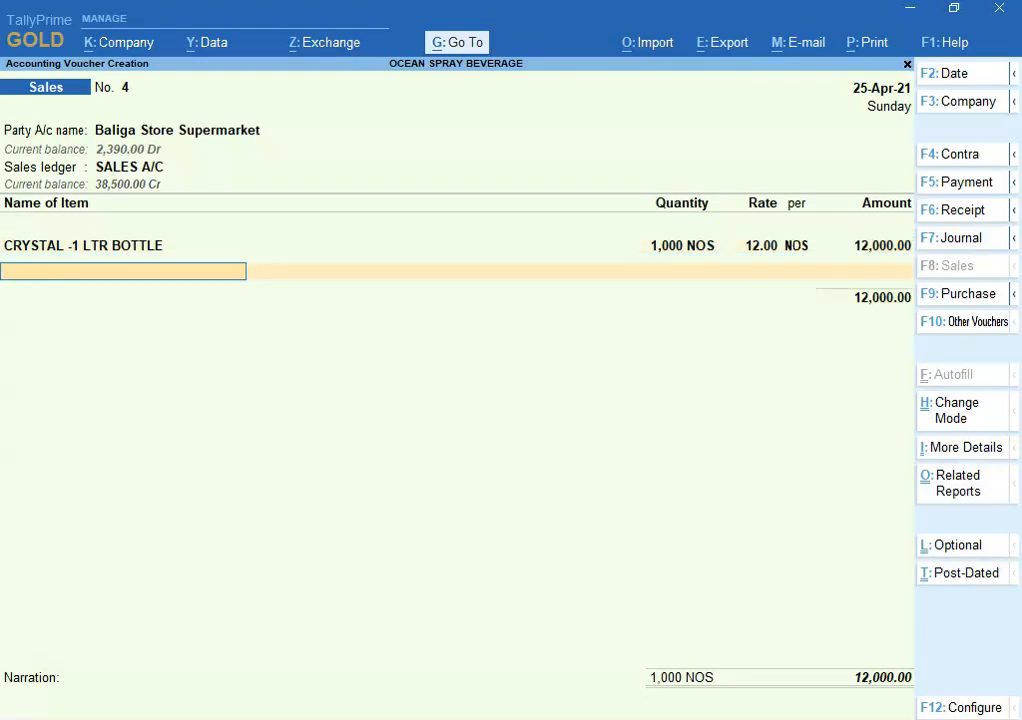
# Step: Check the 1 ltr bottle quantity in Excel, then reopen the item's batch allocation in TallyPrime, keeping its 001 apr 21 line
pyautogui.hotkey('alt', 'Tab')
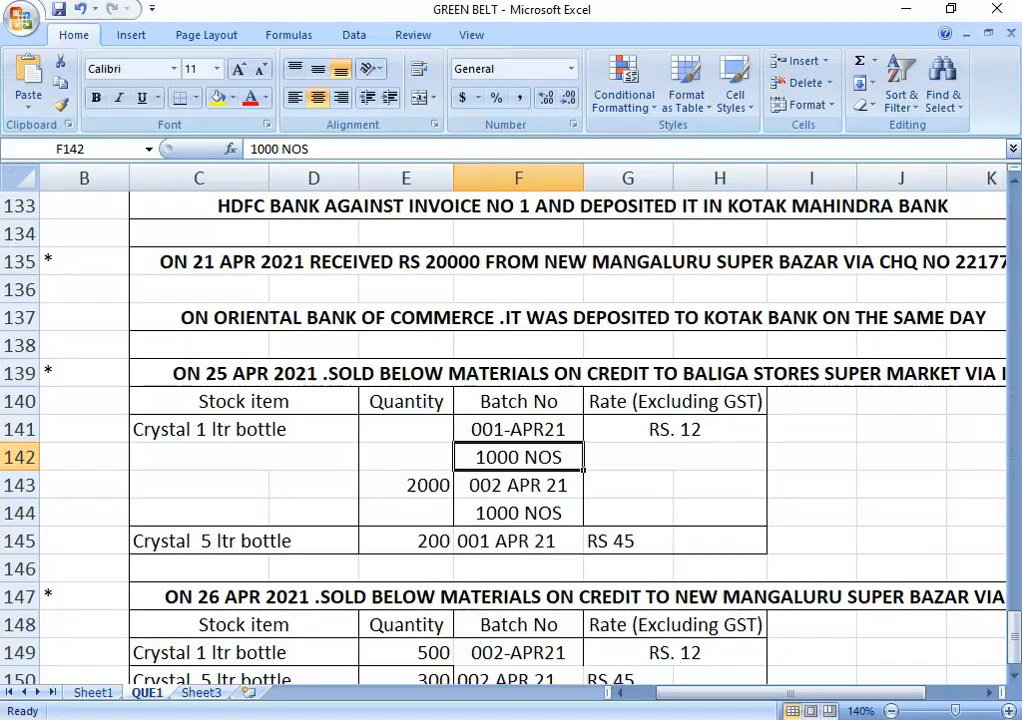
pyautogui.click(408, 484)
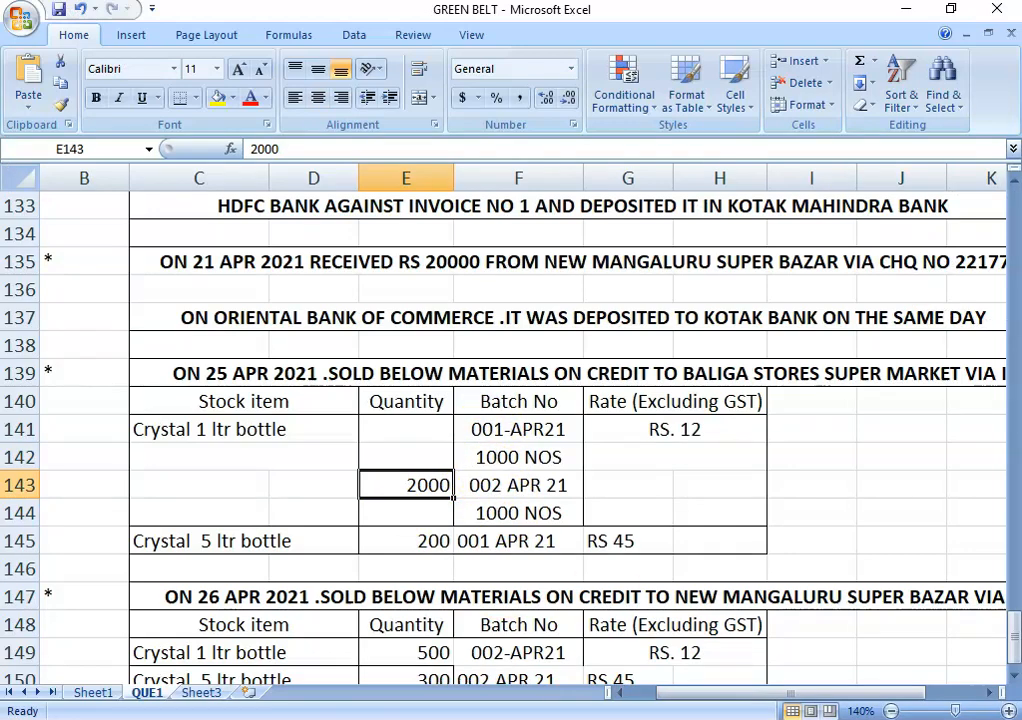
pyautogui.hotkey('alt', 'Tab')
pyautogui.press('BackSpace')
pyautogui.press('BackSpace')
pyautogui.press('BackSpace')
pyautogui.press('BackSpace')
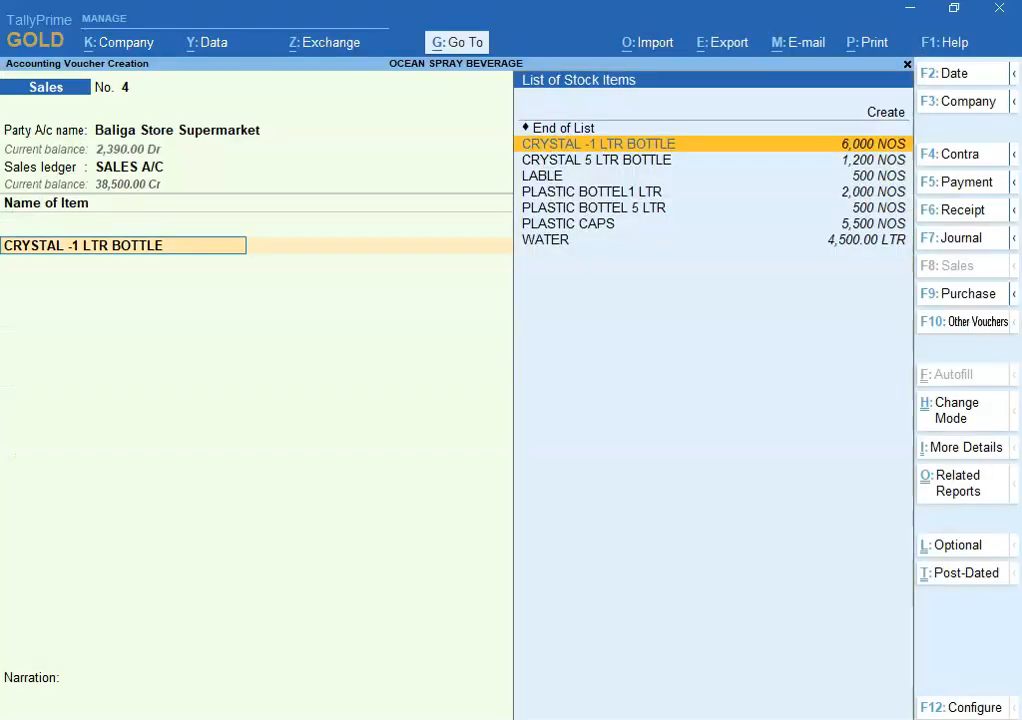
pyautogui.press('Return')
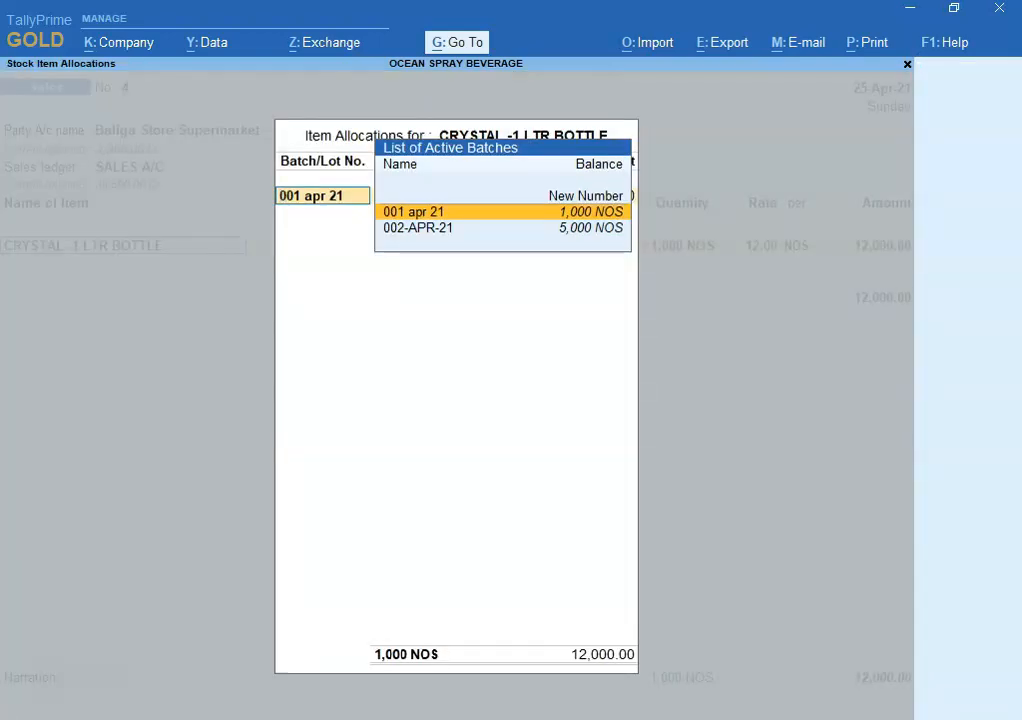
pyautogui.press('Return')
pyautogui.press('Return')
pyautogui.press('Return')
pyautogui.press('Return')
pyautogui.press('Return')
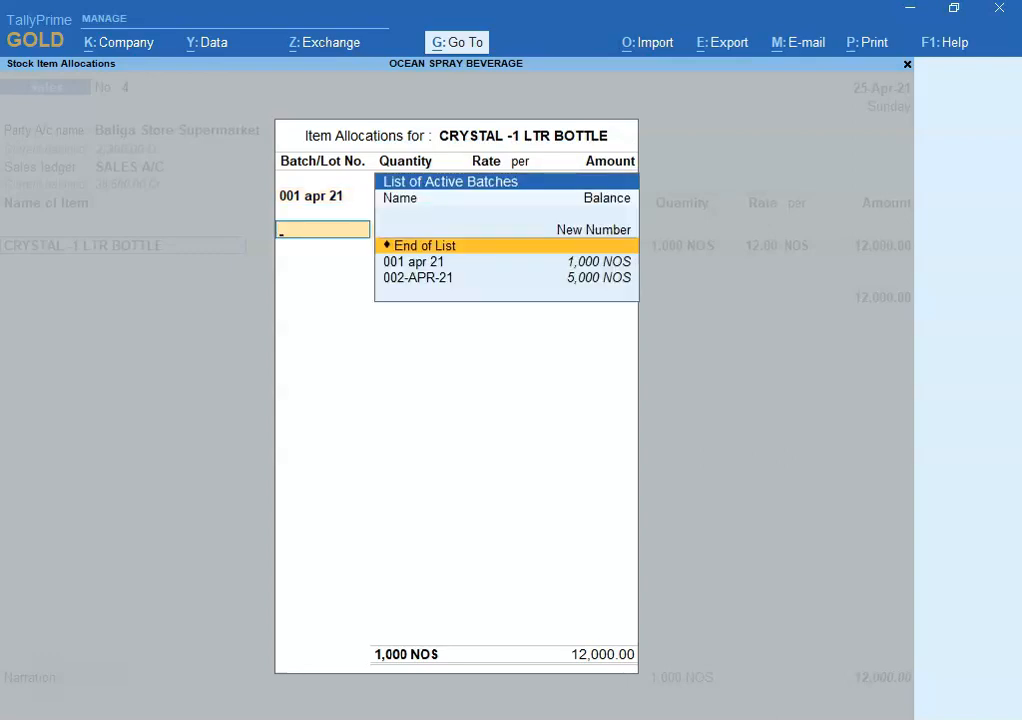
# Step: Add batch 002-APR-21 with 1,000 NOS at rate 12 to CRYSTAL -1 LTR BOTTLE and accept the item line
pyautogui.press('Down')
pyautogui.press('Down')
pyautogui.press('Return')
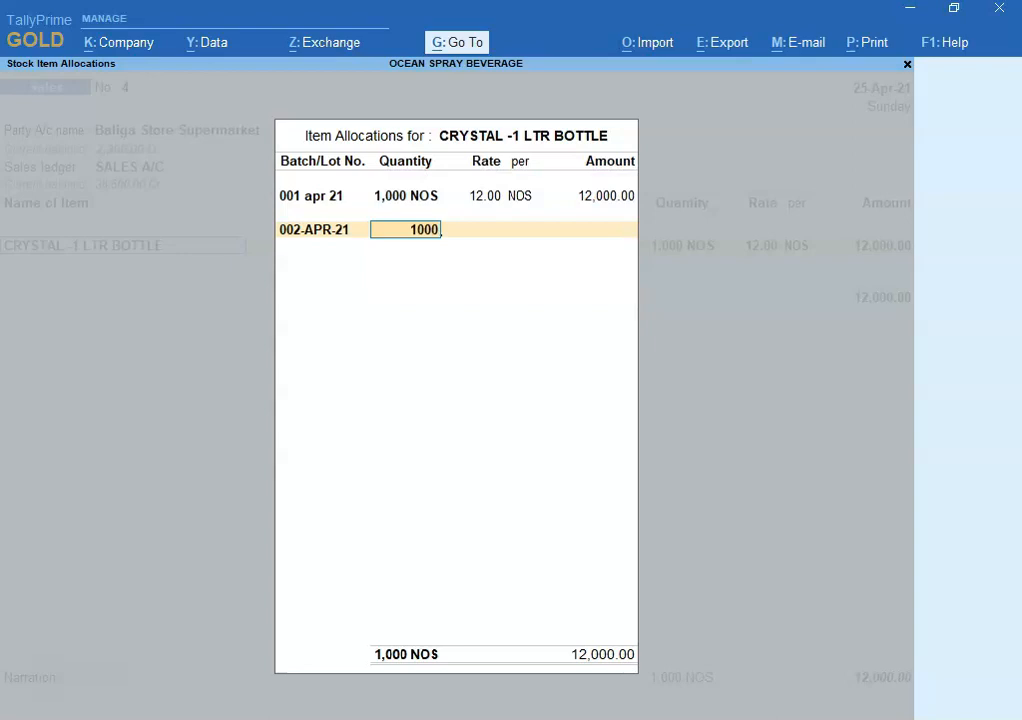
pyautogui.write('1000')
pyautogui.press('Return')
pyautogui.press('Return')
pyautogui.press('Return')
pyautogui.press('Return')
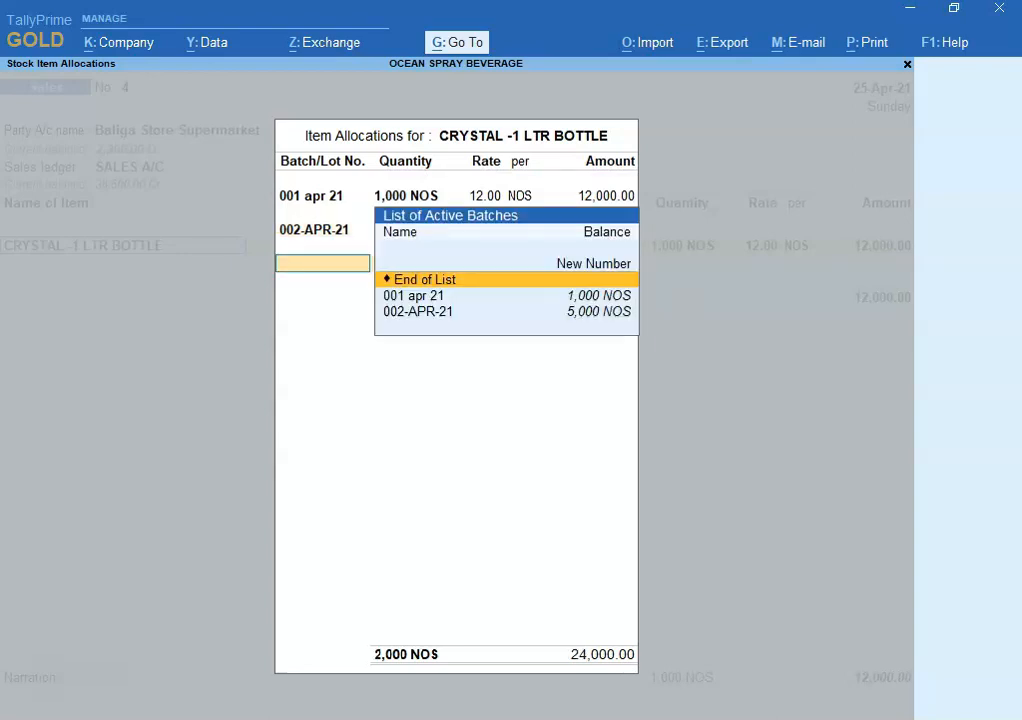
pyautogui.press('Return')
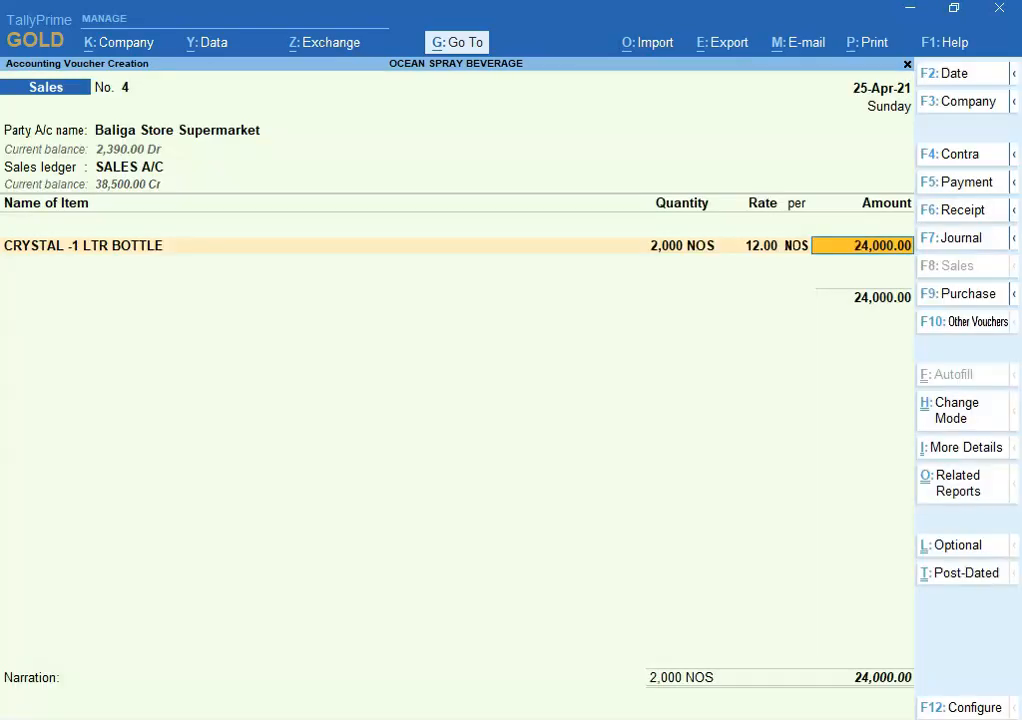
pyautogui.press('Return')
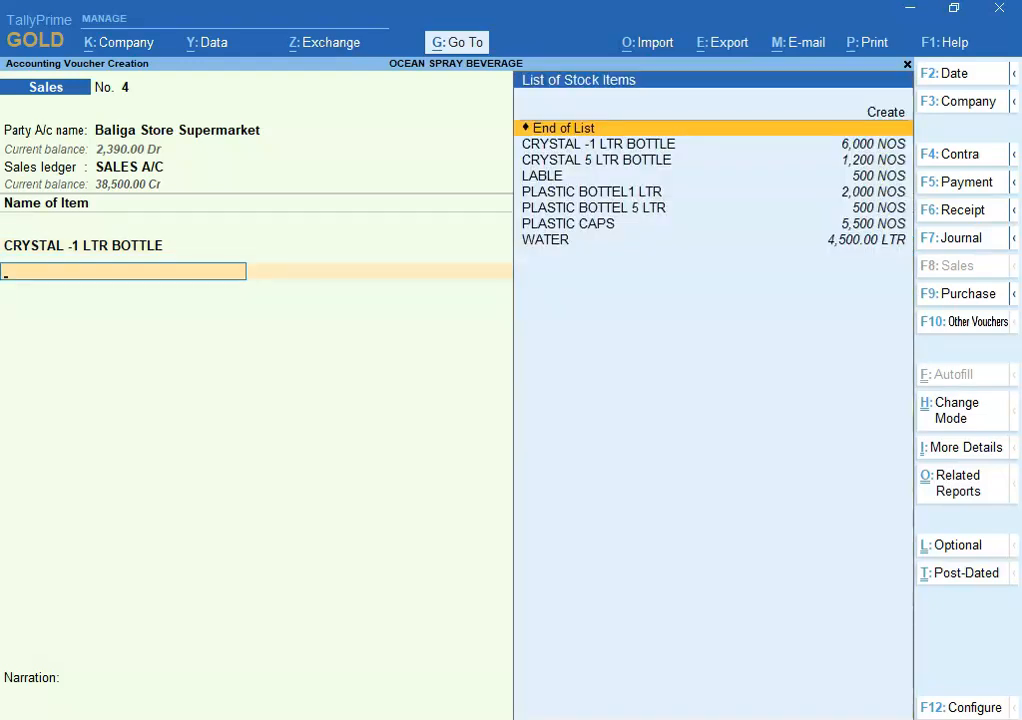
# Step: Add CRYSTAL 5 LTR BOTTLE with 200 NOS from batch 001 apr 21 at rate 45, per the Excel item table
pyautogui.click(560, 719)
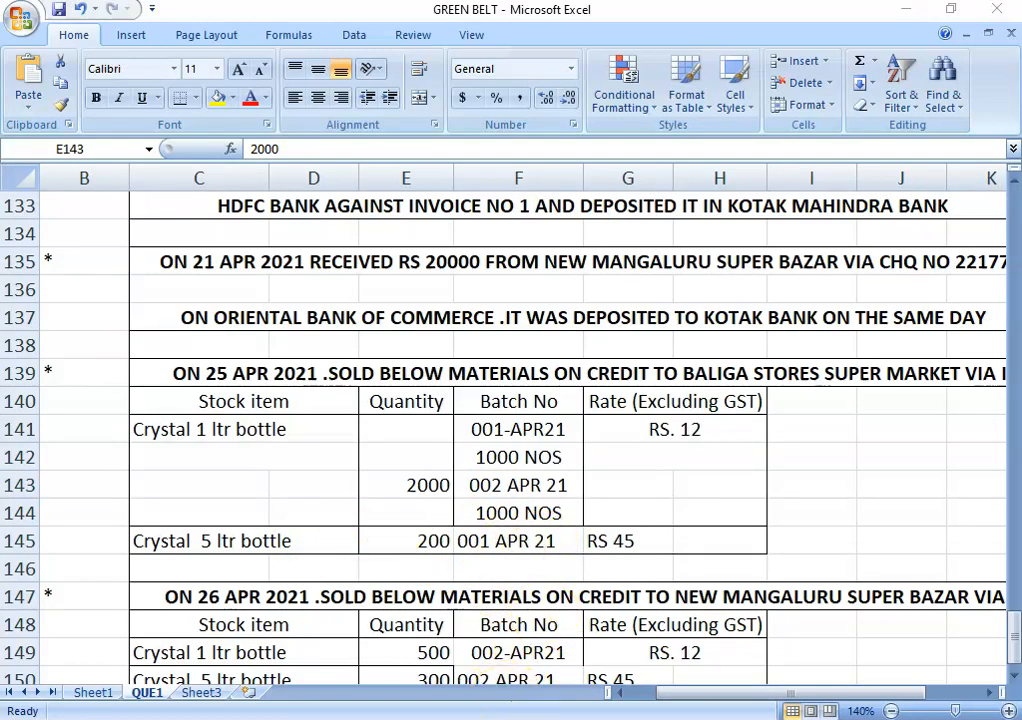
pyautogui.click(530, 718)
pyautogui.press('Down')
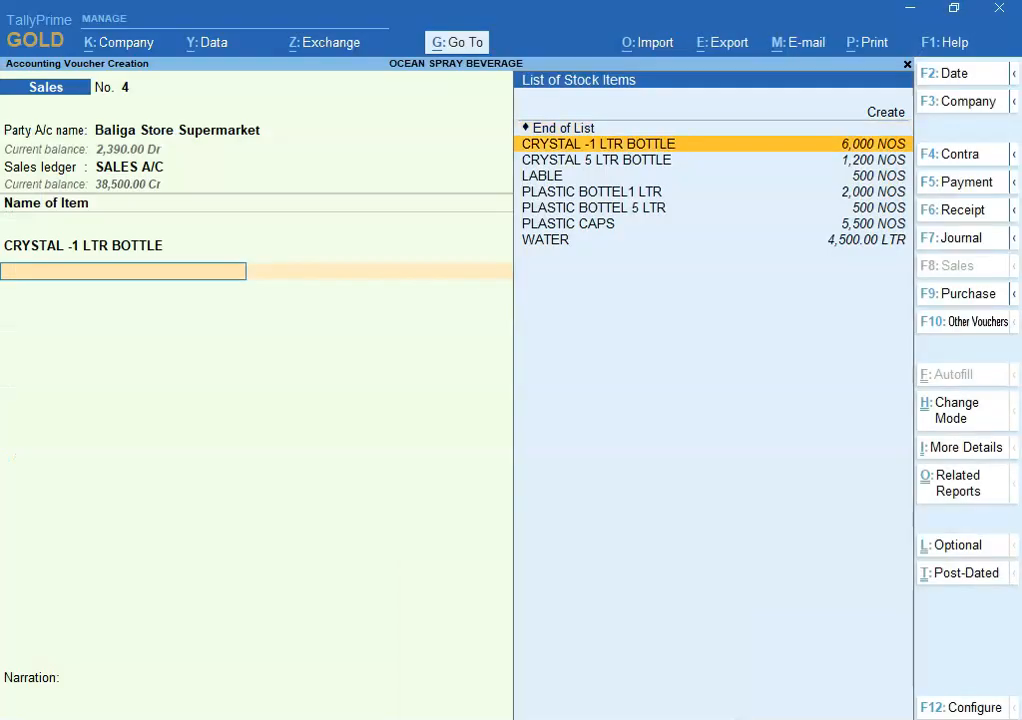
pyautogui.press('Down')
pyautogui.press('Return')
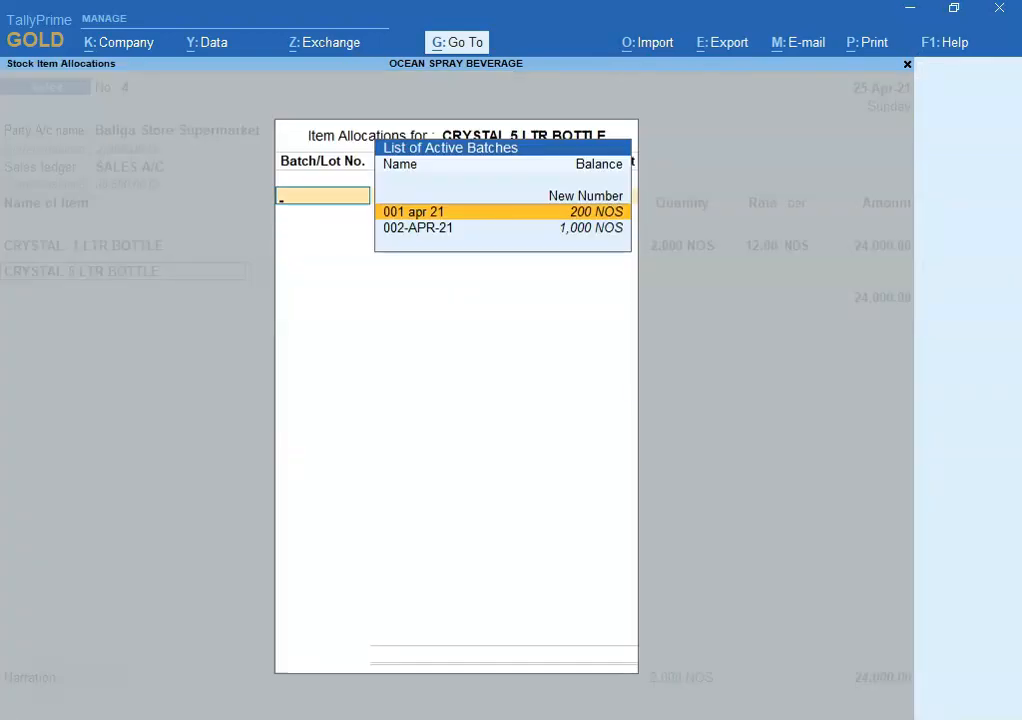
pyautogui.press('Return')
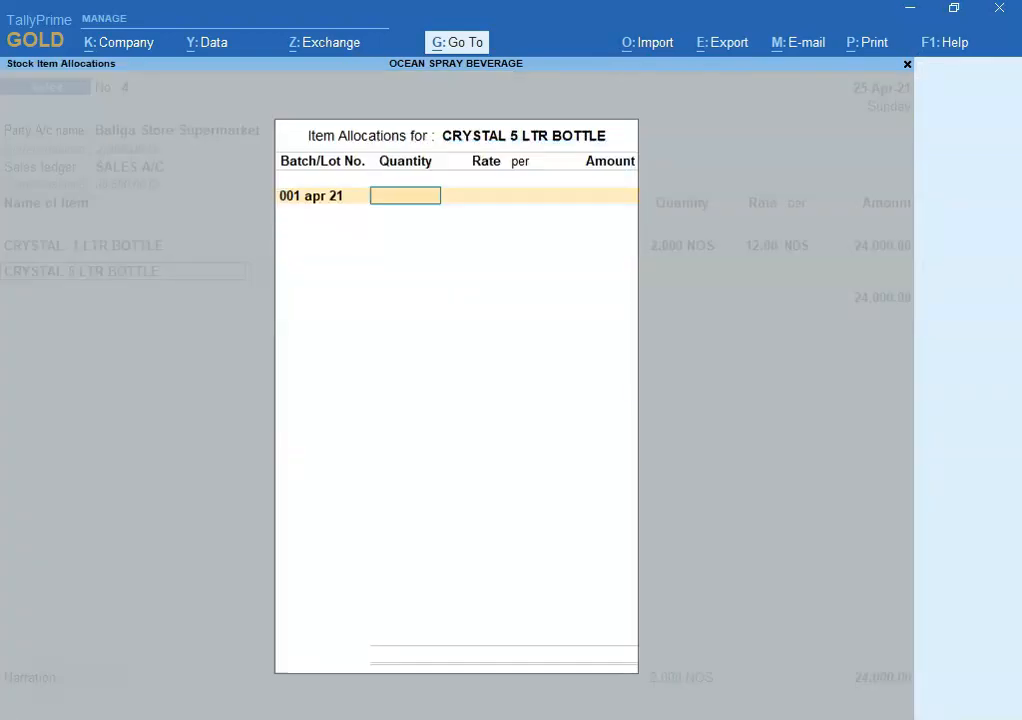
pyautogui.write('200')
pyautogui.press('Return')
pyautogui.write('45')
pyautogui.press('Return')
pyautogui.press('Return')
pyautogui.press('Return')
pyautogui.press('Return')
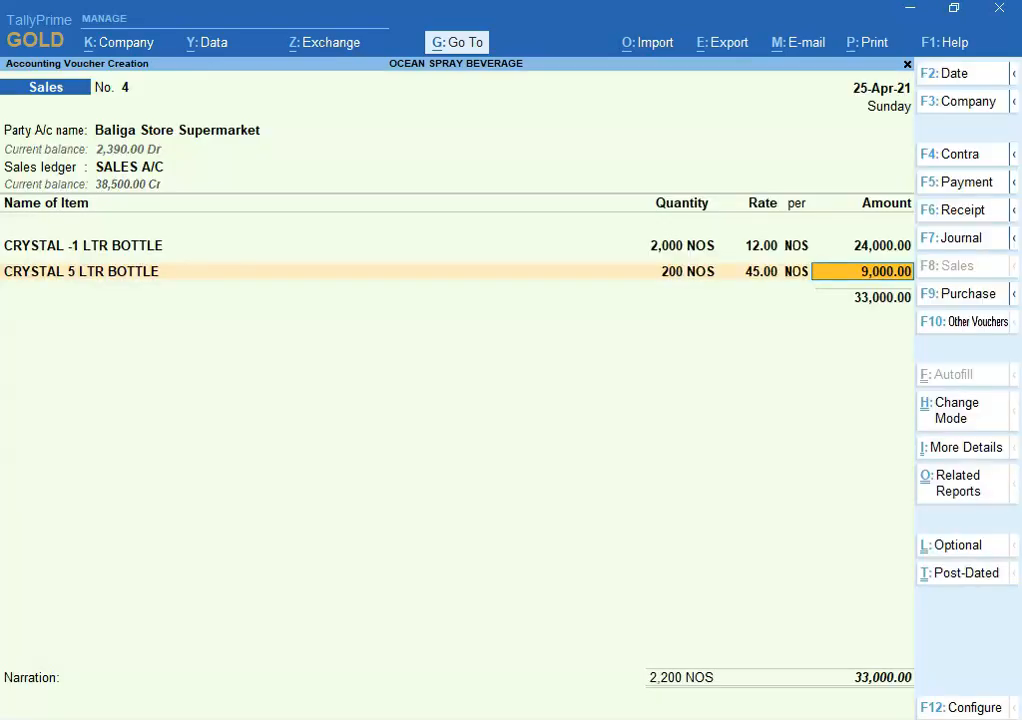
# Step: Accept the CRYSTAL 5 LTR BOTTLE amount and add the Output CGST and Output SGST ledgers to the sales voucher
pyautogui.click(690, 620)
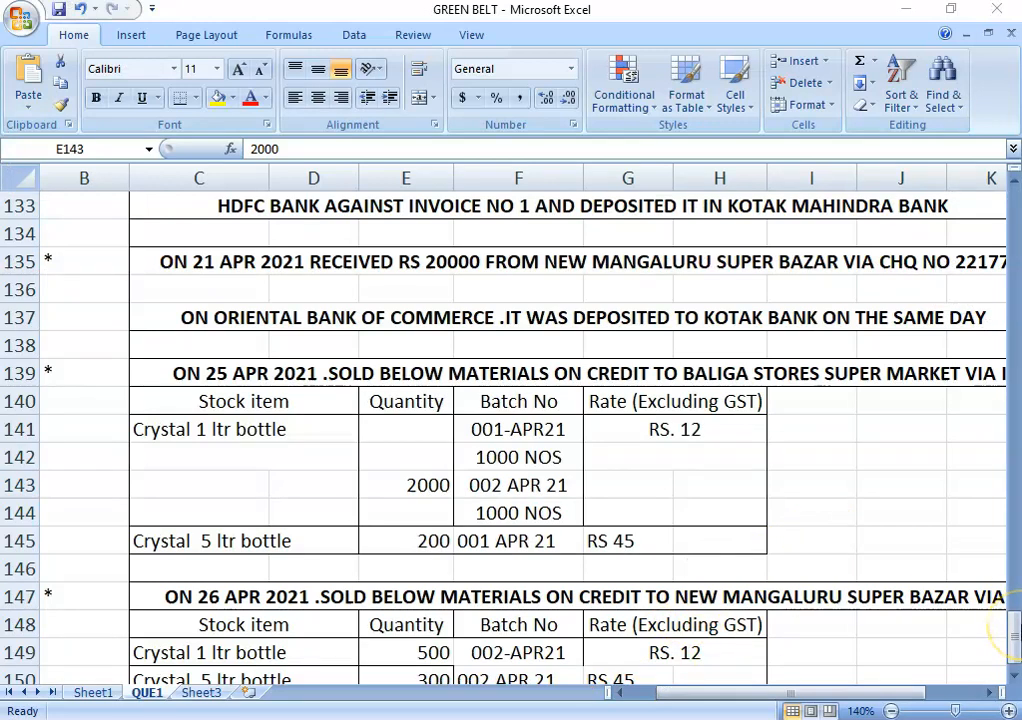
pyautogui.click(1016, 637)
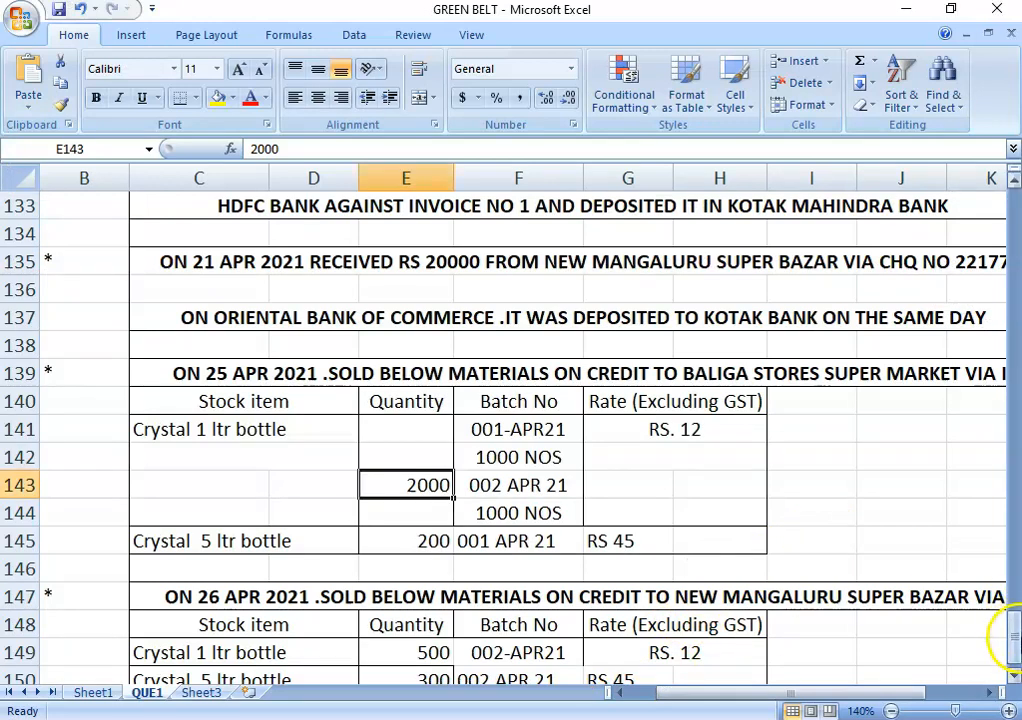
pyautogui.hotkey('alt', 'Tab')
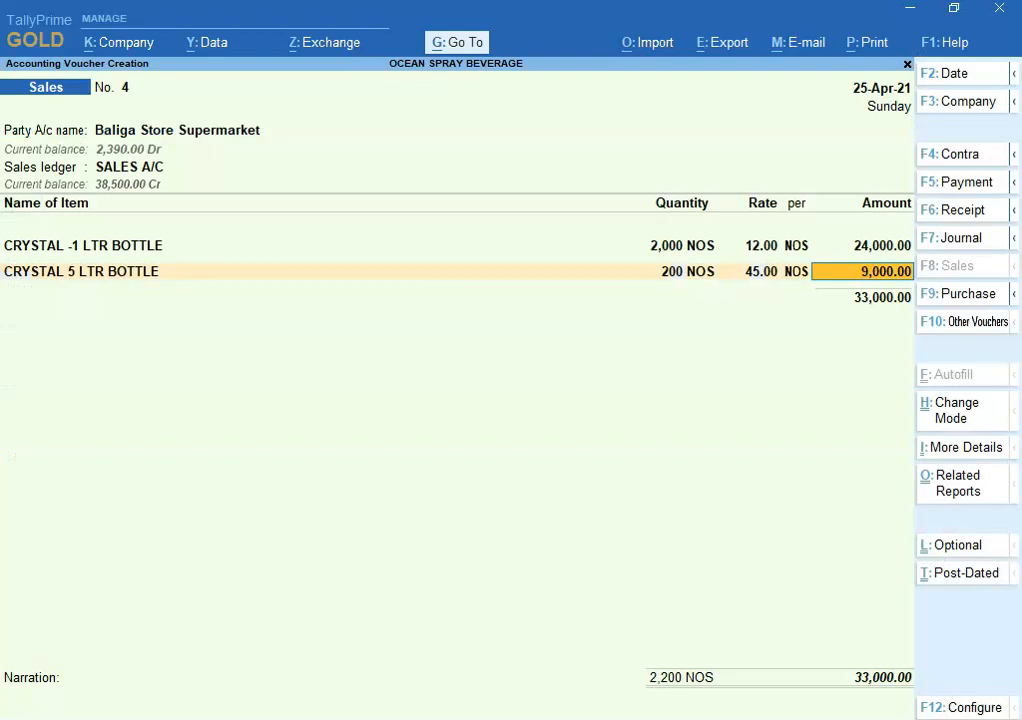
pyautogui.press('Return')
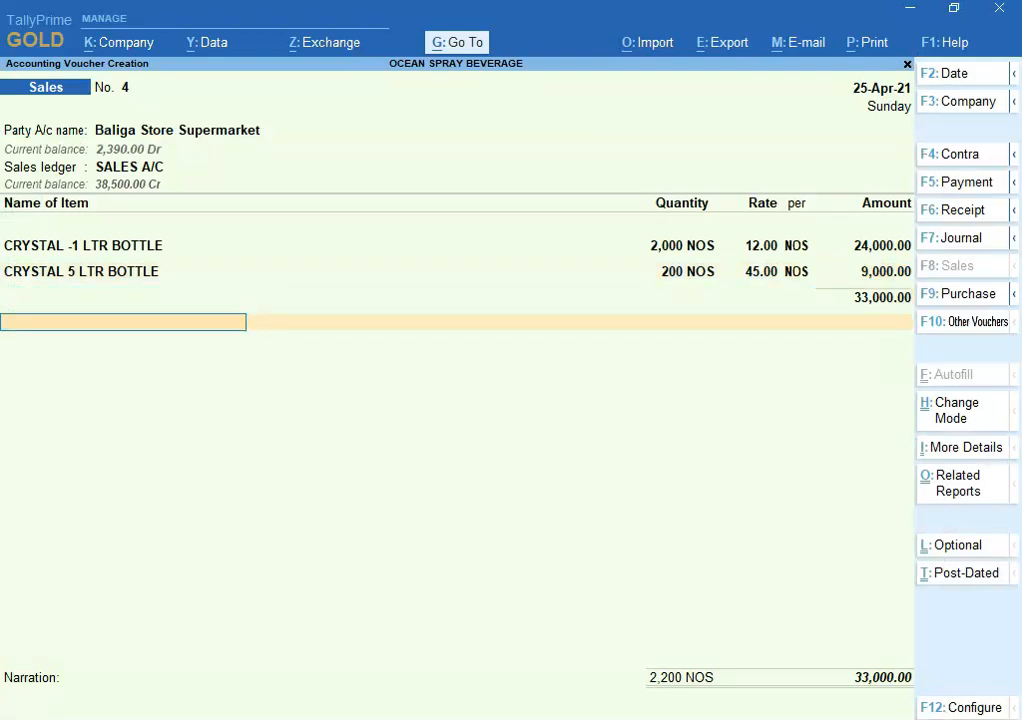
pyautogui.write('Output CGST')
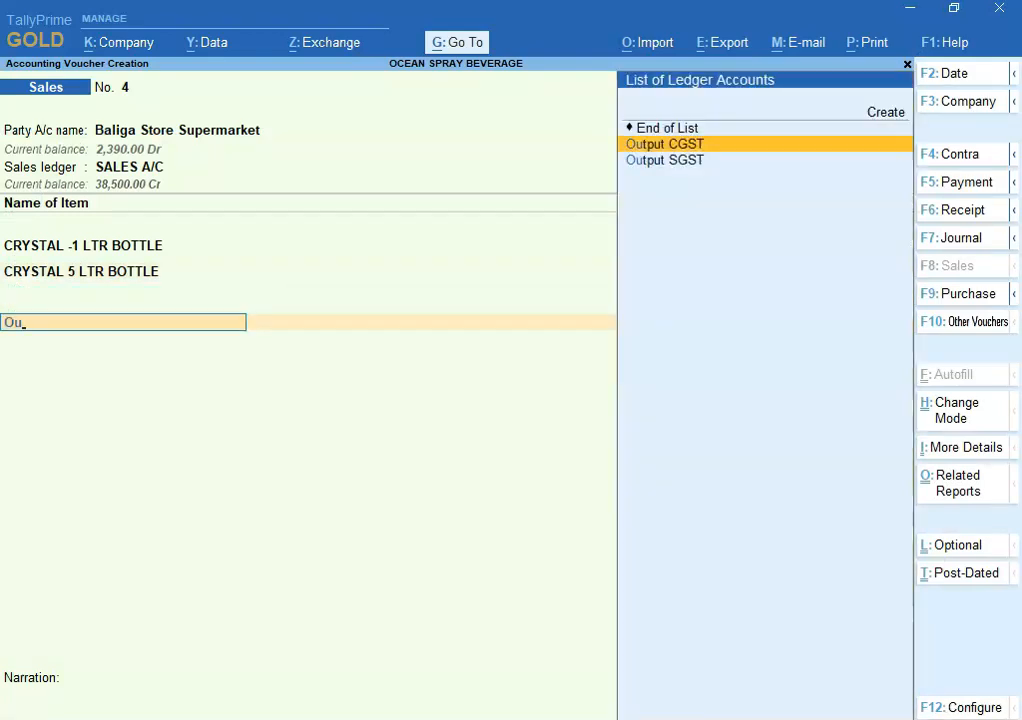
pyautogui.press('Return')
pyautogui.press('Return')
pyautogui.write('O')
pyautogui.press('Down')
pyautogui.press('Return')
pyautogui.press('Return')
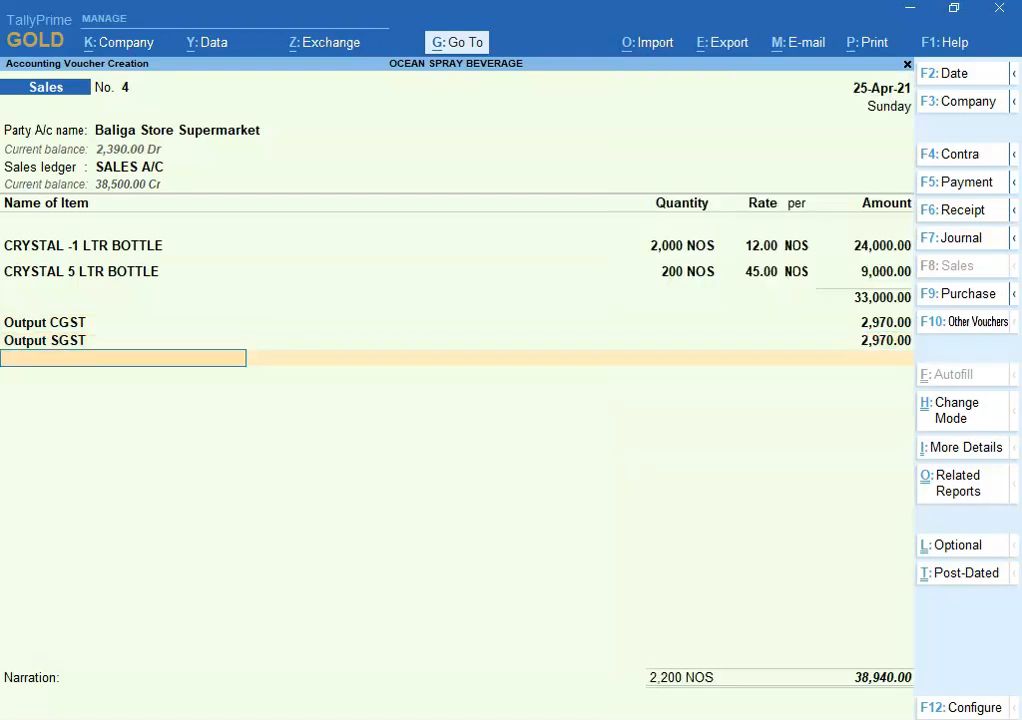
# Step: Save the Baliga sales voucher with the remaining default details and a blank narration, then return to the Excel exercise
pyautogui.press('Return')
pyautogui.press('Return')
pyautogui.press('Return')
pyautogui.press('Return')
pyautogui.press('Return')
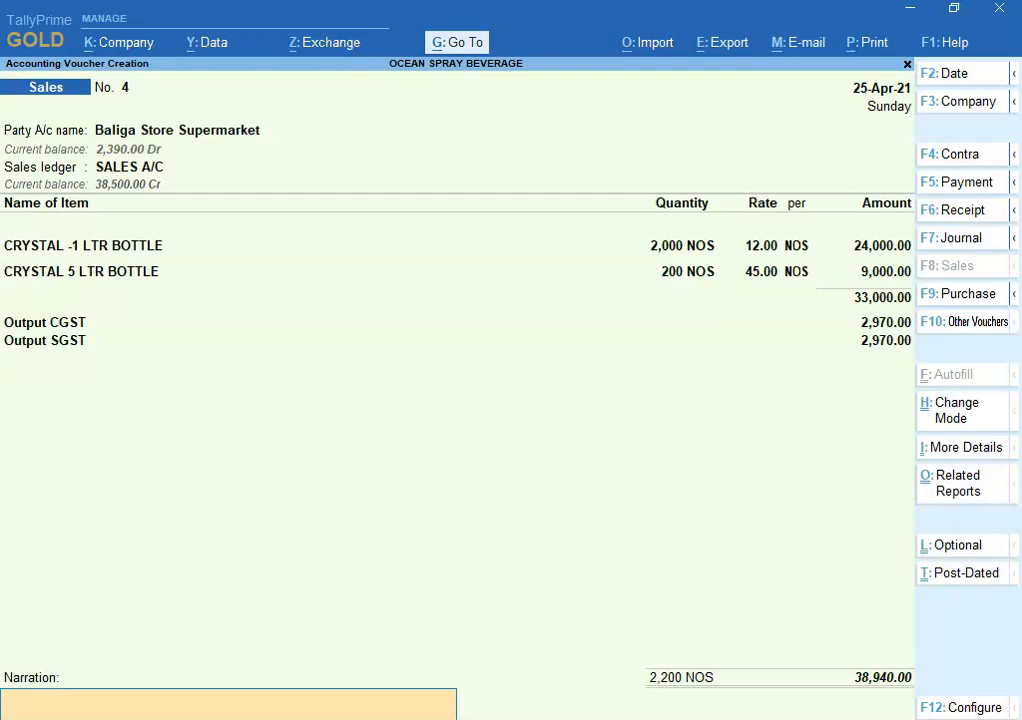
pyautogui.press('Return')
pyautogui.press('Return')
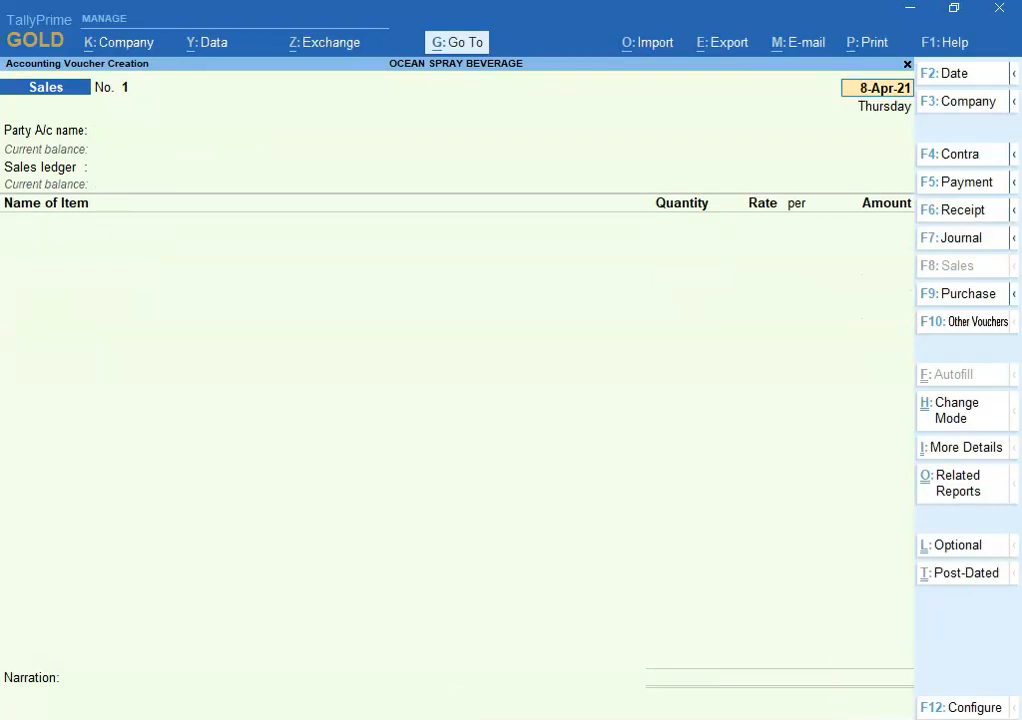
pyautogui.hotkey('alt', 'Tab')
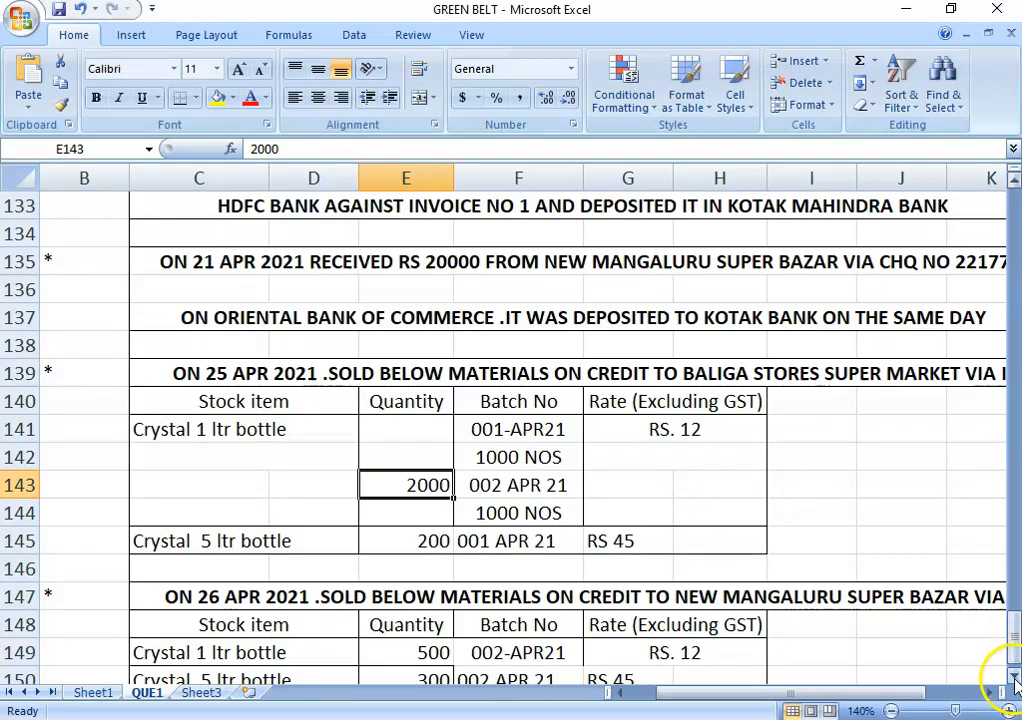
# Step: Find the 26 April 2021 New Mangaluru Super Bazar sale in the Excel exercise, then date the TallyPrime sales voucher 26-4
pyautogui.click(1014, 676)
pyautogui.click(1014, 676)
pyautogui.click(1014, 676)
pyautogui.click(1014, 676)
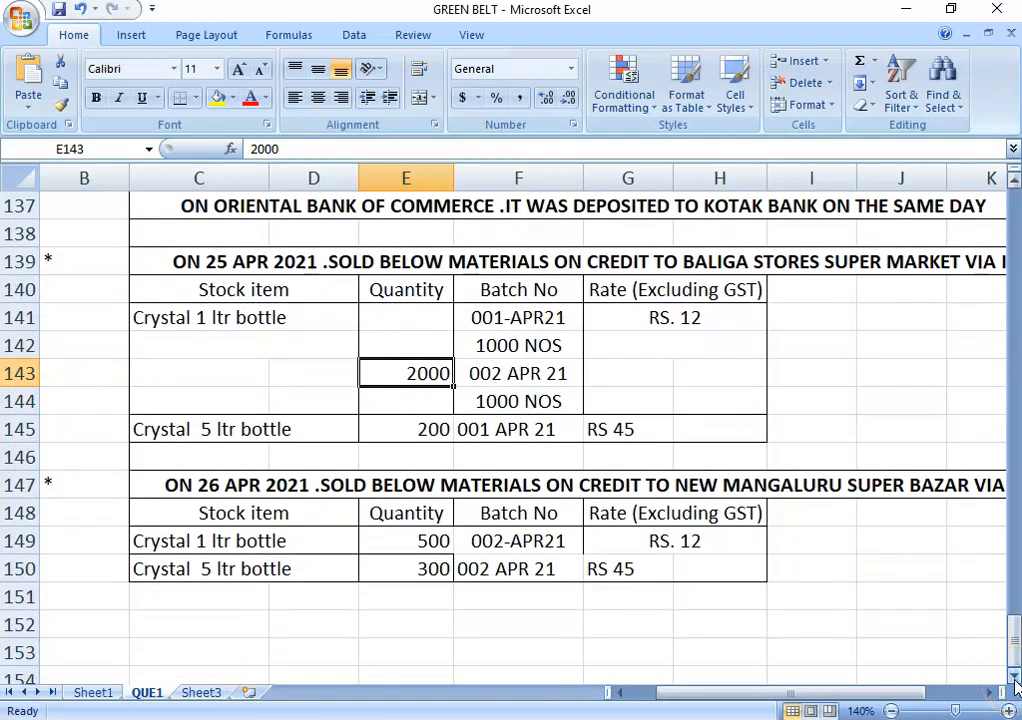
pyautogui.click(200, 484)
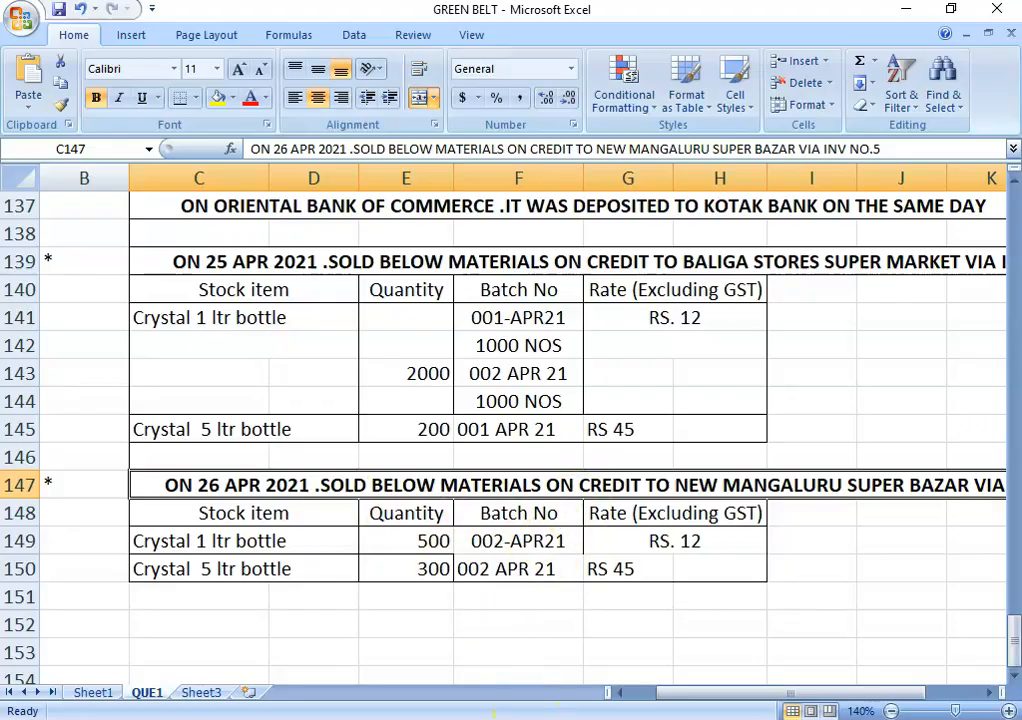
pyautogui.hotkey('alt', 'Tab')
pyautogui.write('26-4')
pyautogui.press('Return')
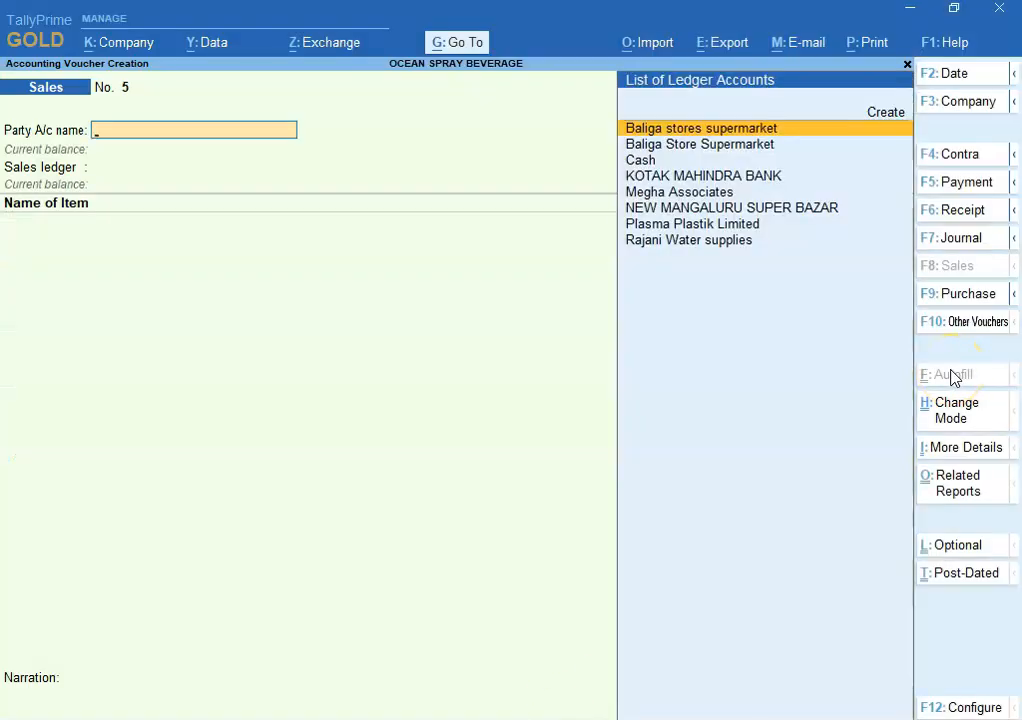
# Step: Set NEW MANGALURU SUPER BAZAR as the party and SALES A/C as the sales ledger, accepting the default dispatch and party details
pyautogui.click(655, 719)
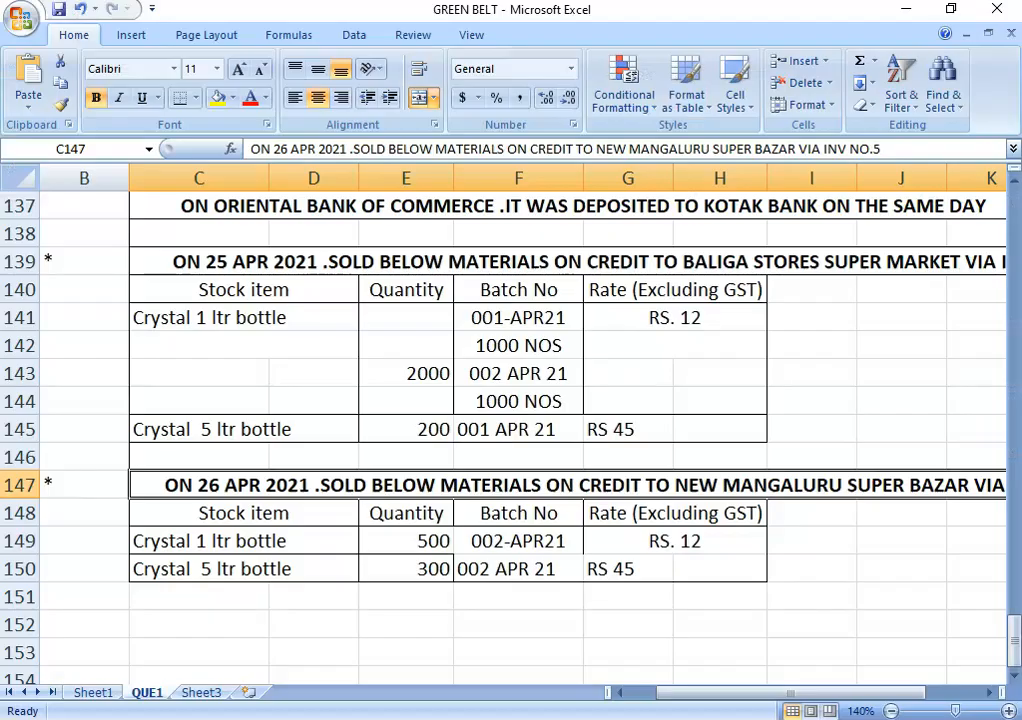
pyautogui.hotkey('alt', 'Tab')
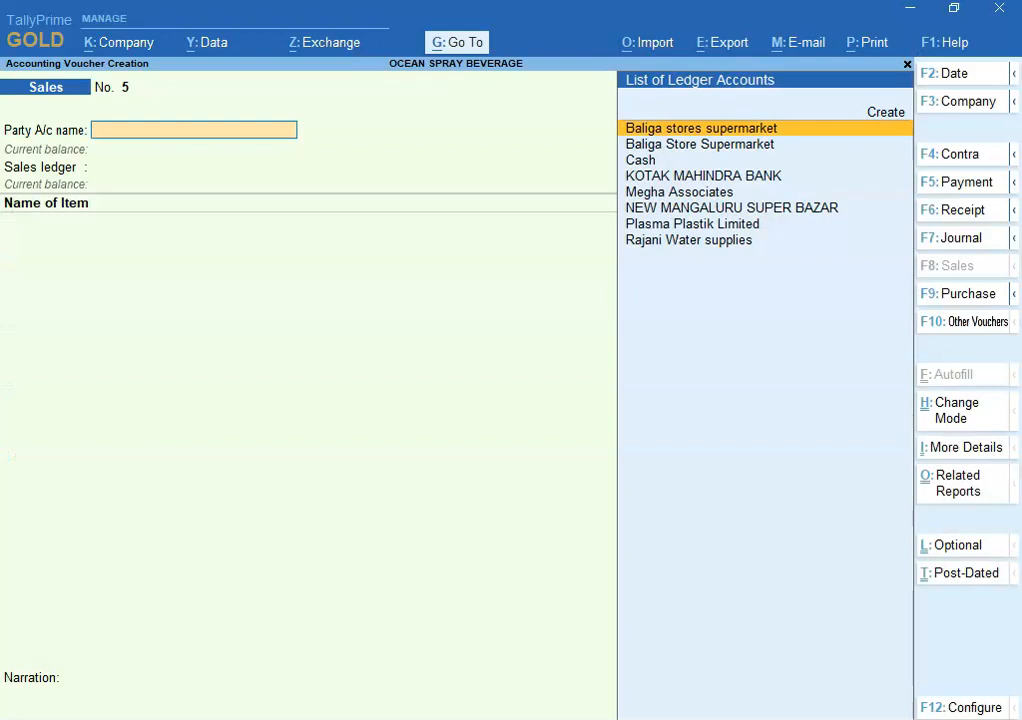
pyautogui.press('Down')
pyautogui.press('Down')
pyautogui.press('Down')
pyautogui.press('Down')
pyautogui.press('Down')
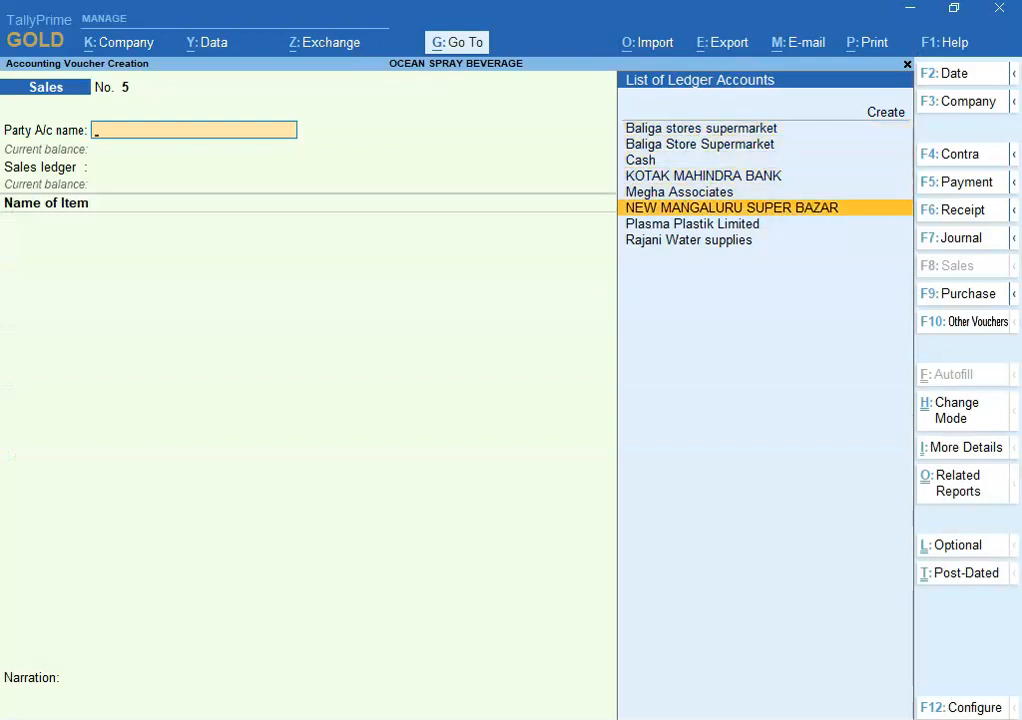
pyautogui.press('Return')
pyautogui.press('Return')
pyautogui.hotkey('ctrl', 'a')
pyautogui.press('Return')
pyautogui.hotkey('ctrl', 'a')
pyautogui.press('Return')
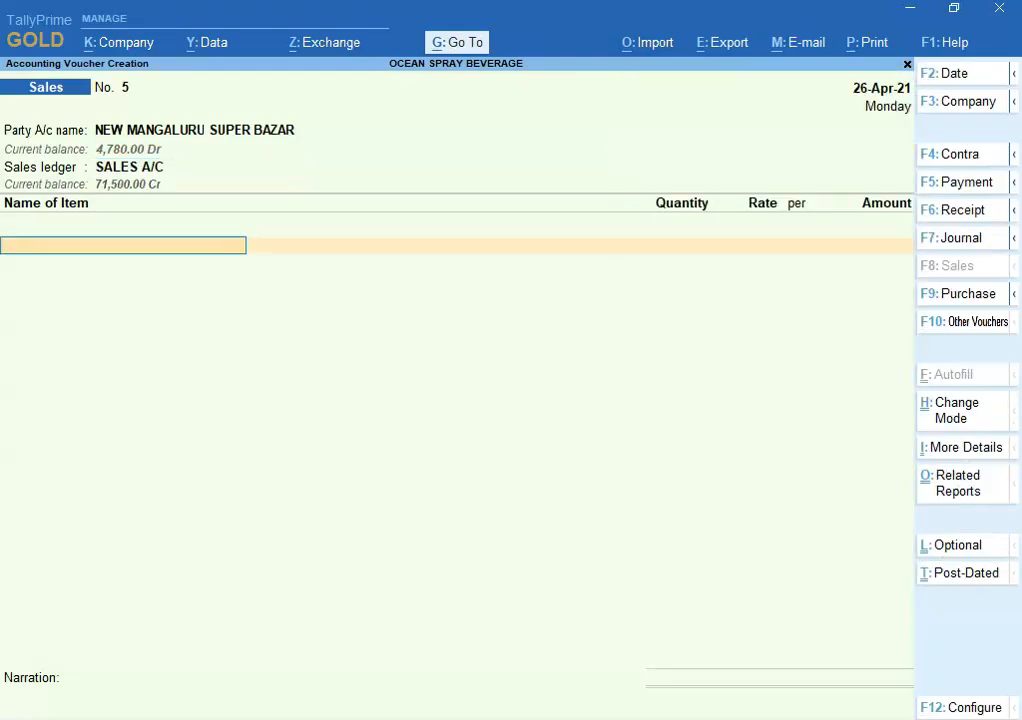
# Step: Add CRYSTAL -1 LTR BOTTLE to the sales voucher with 500 NOS from batch 002-APR-21, per the Excel item table
pyautogui.hotkey('alt', 'Tab')
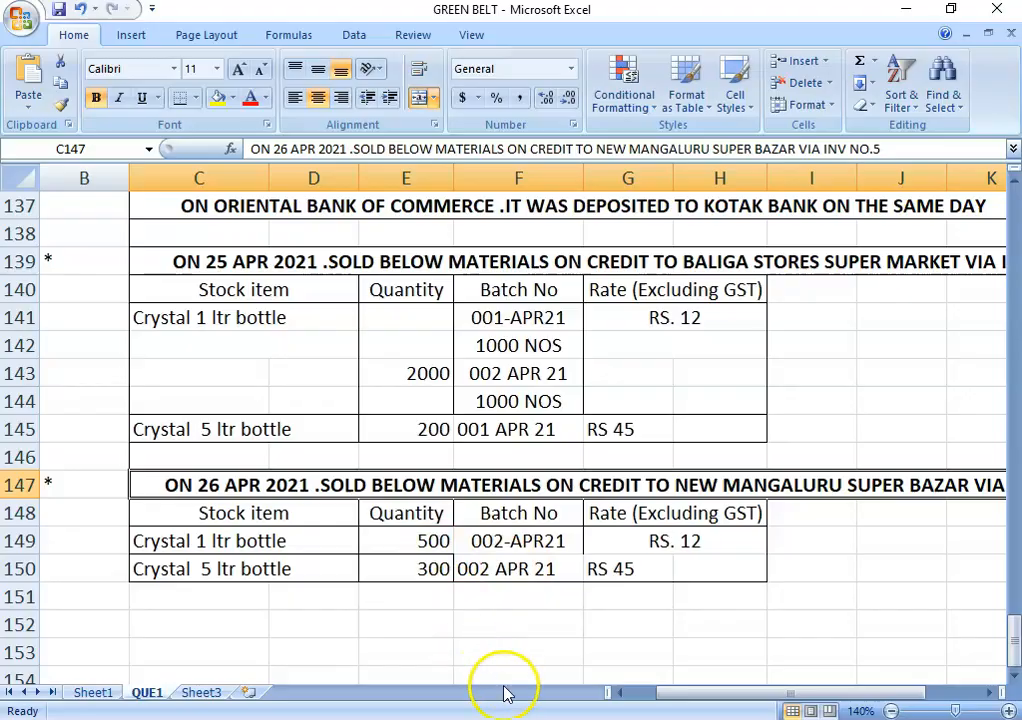
pyautogui.hotkey('alt', 'Tab')
pyautogui.write('C')
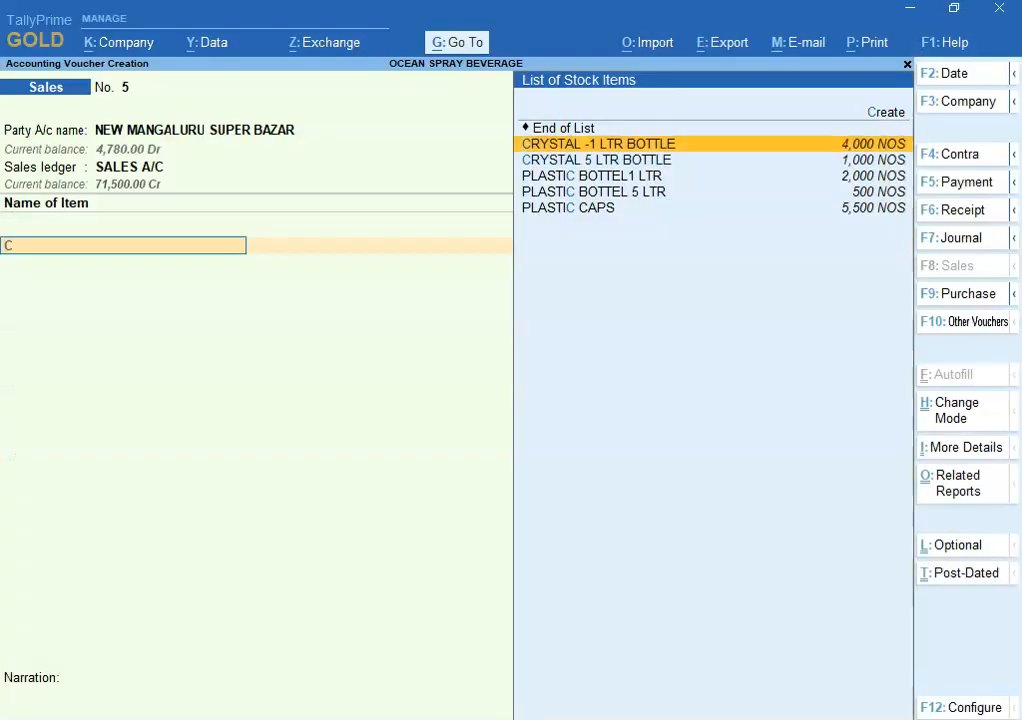
pyautogui.press('Return')
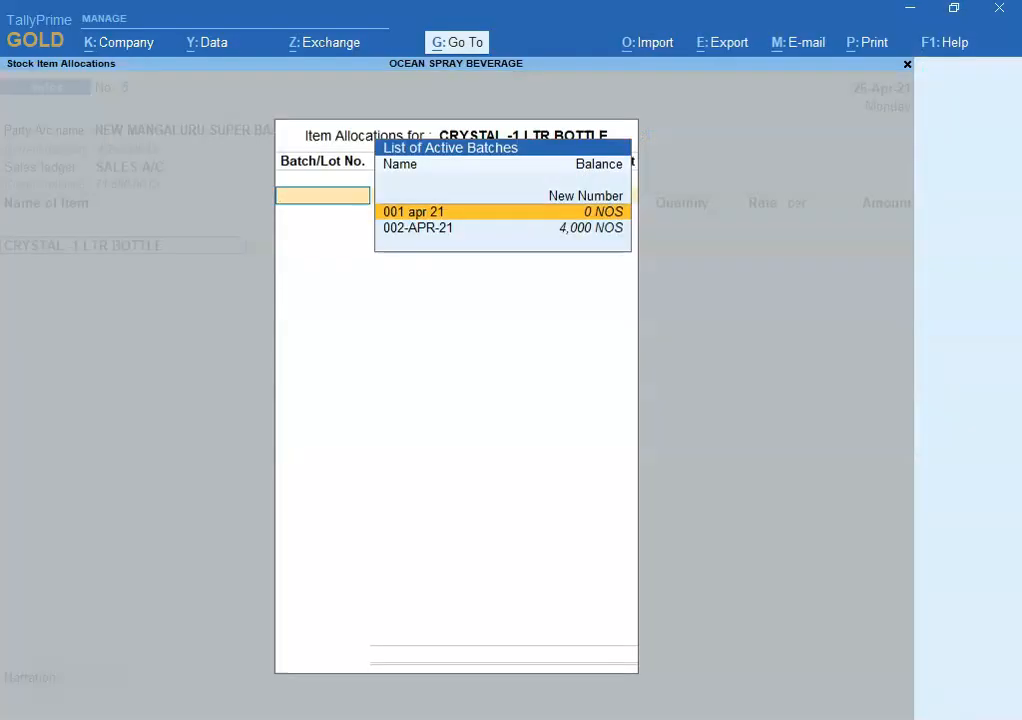
pyautogui.press('Down')
pyautogui.press('Return')
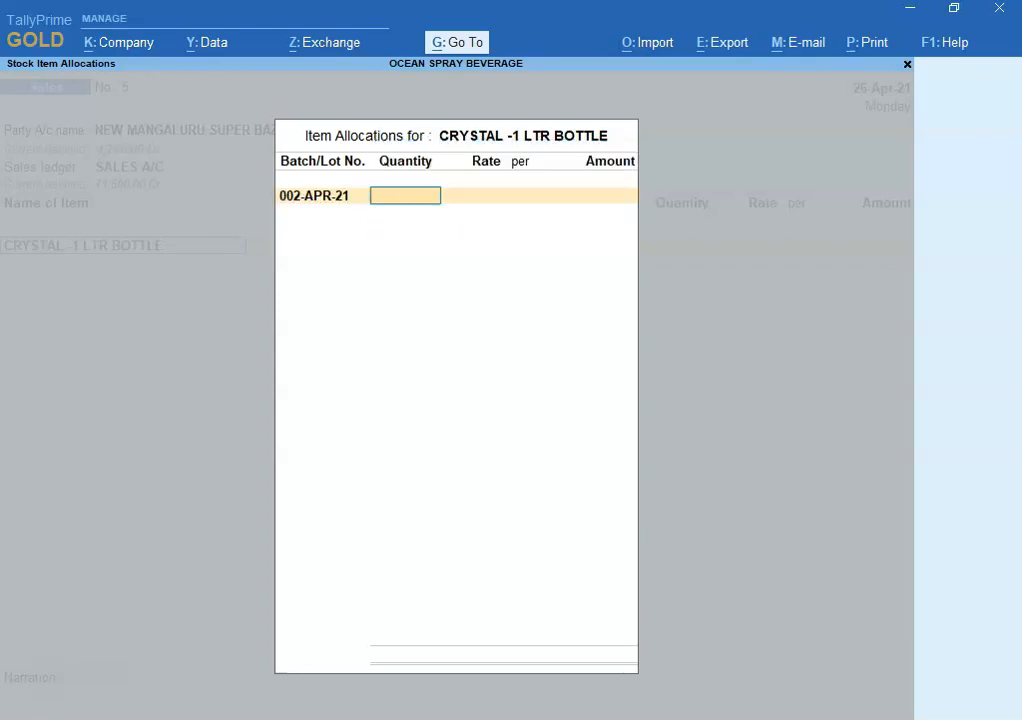
pyautogui.write('500')
pyautogui.press('Return')
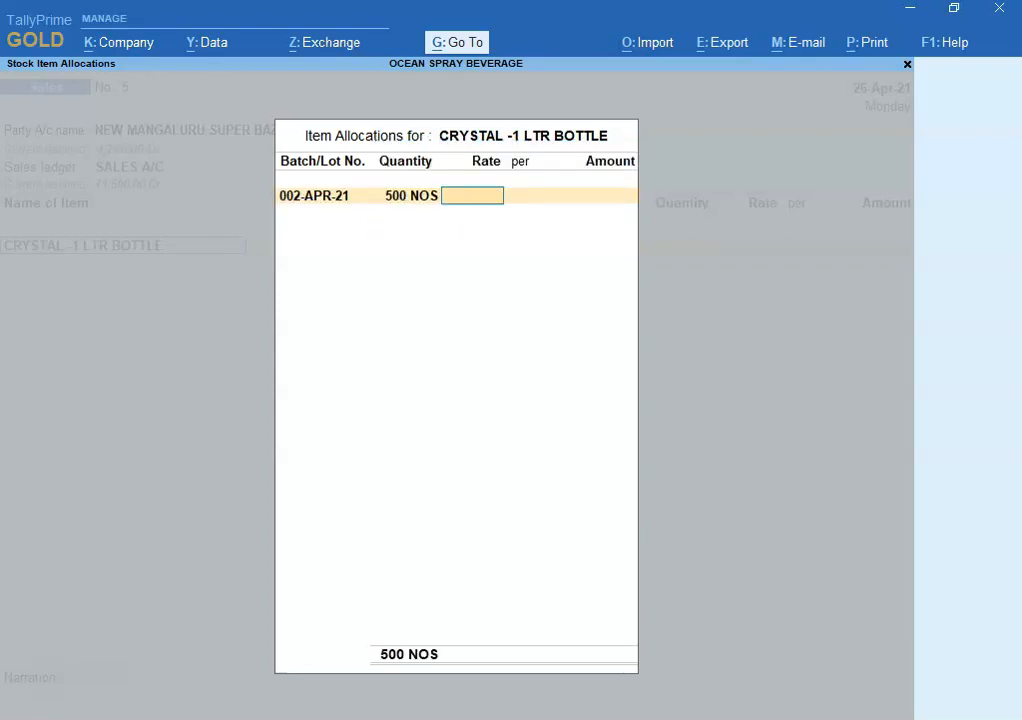
# Step: Check the rate in Excel, set the CRYSTAL -1 LTR BOTTLE rate to 12, and accept its batch allocation
pyautogui.hotkey('alt', 'Tab')
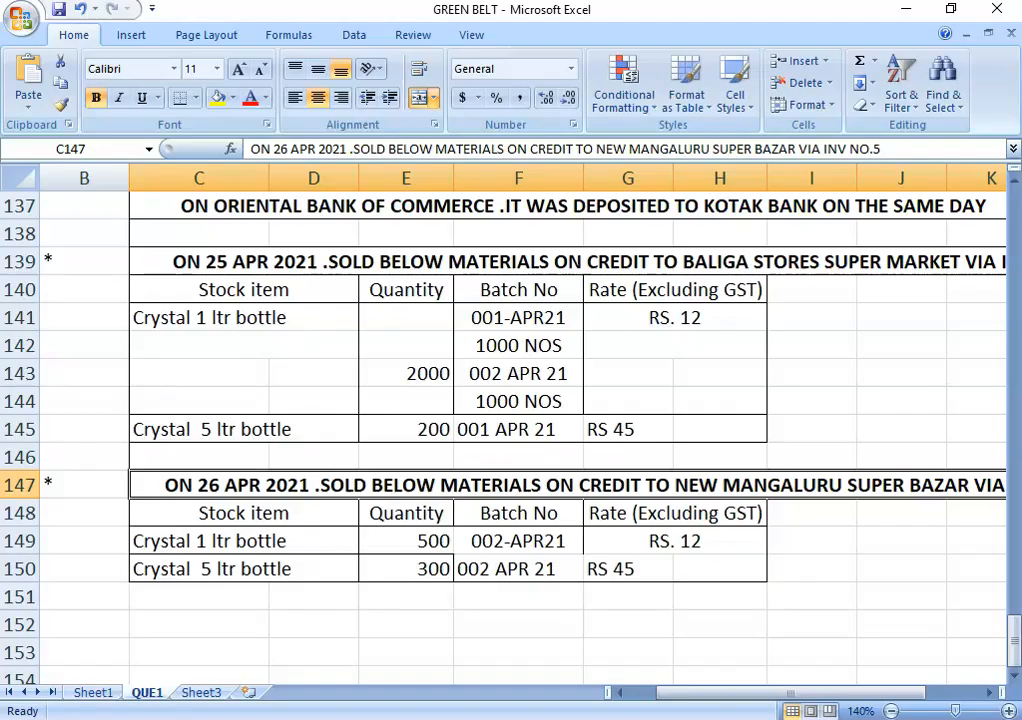
pyautogui.hotkey('alt', 'Tab')
pyautogui.write('12')
pyautogui.press('Return')
pyautogui.press('Return')
pyautogui.press('Return')
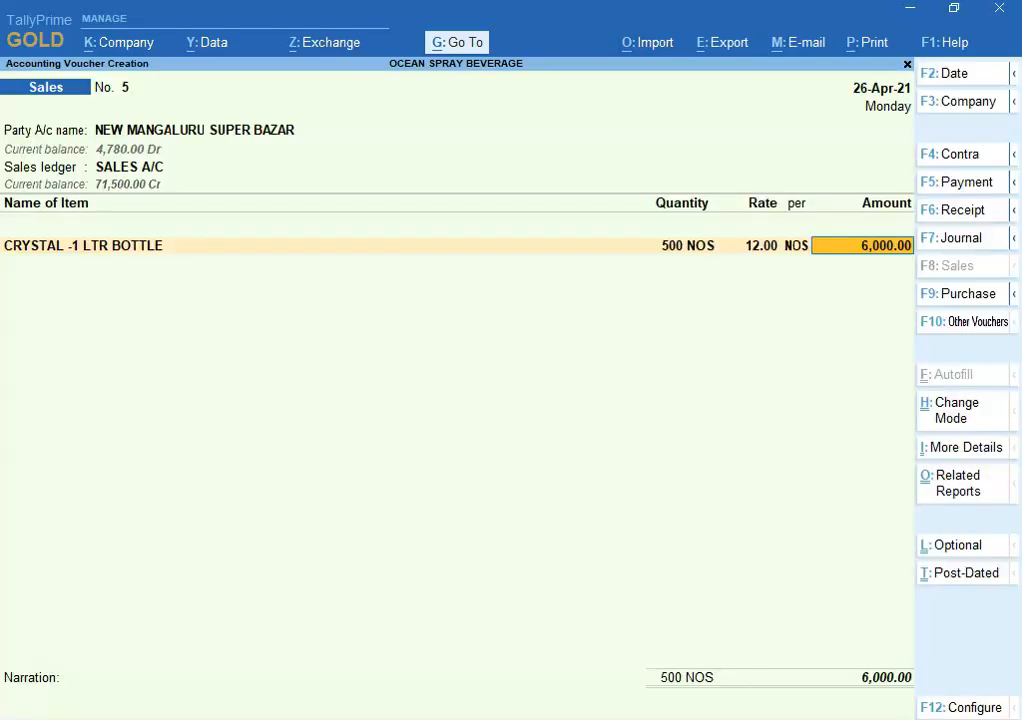
# Step: Add CRYSTAL 5 LTR BOTTLE with 300 NOS from batch 002-APR-21, checking the quantity in the Excel item table
pyautogui.write('C')
pyautogui.press('Down')
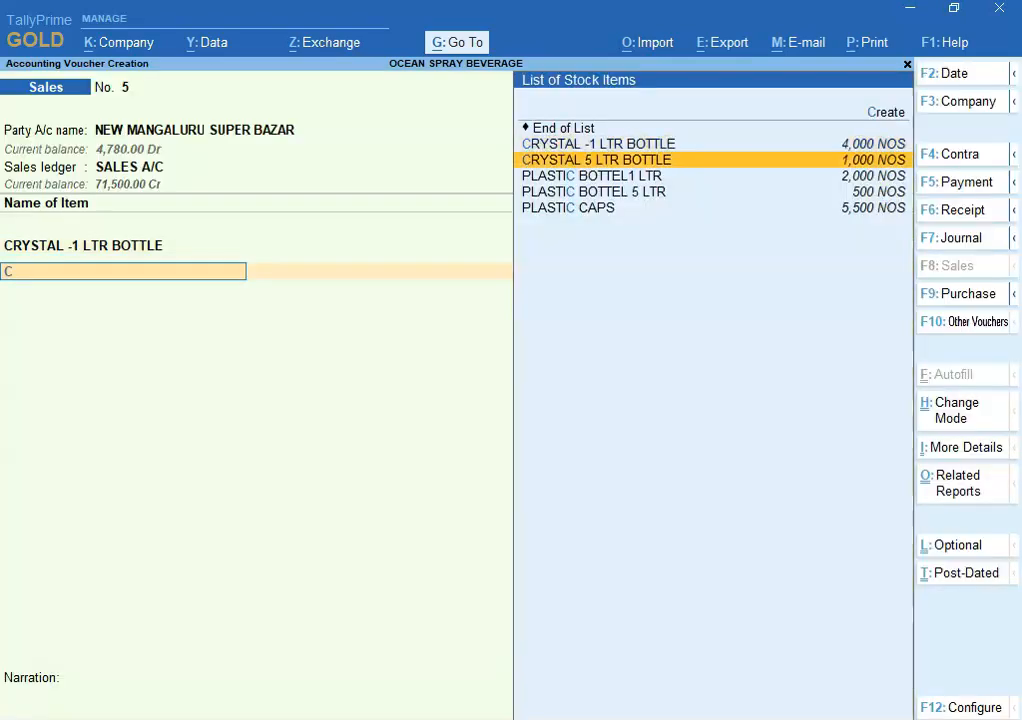
pyautogui.press('Return')
pyautogui.press('Down')
pyautogui.press('Return')
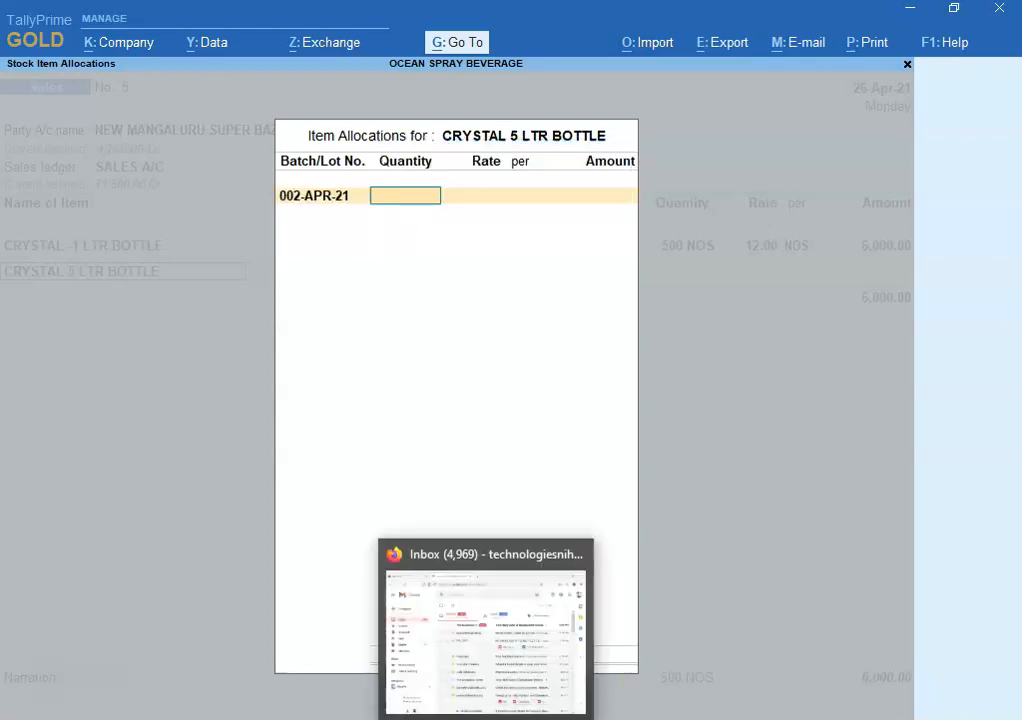
pyautogui.click(530, 718)
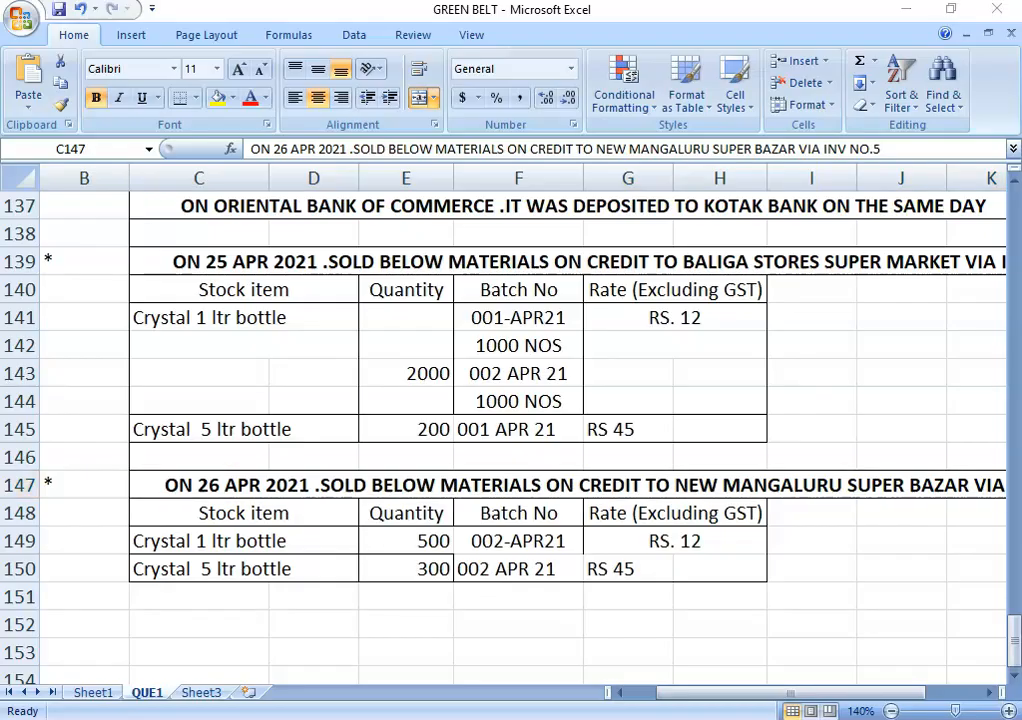
pyautogui.hotkey('alt', 'Tab')
pyautogui.write('30')
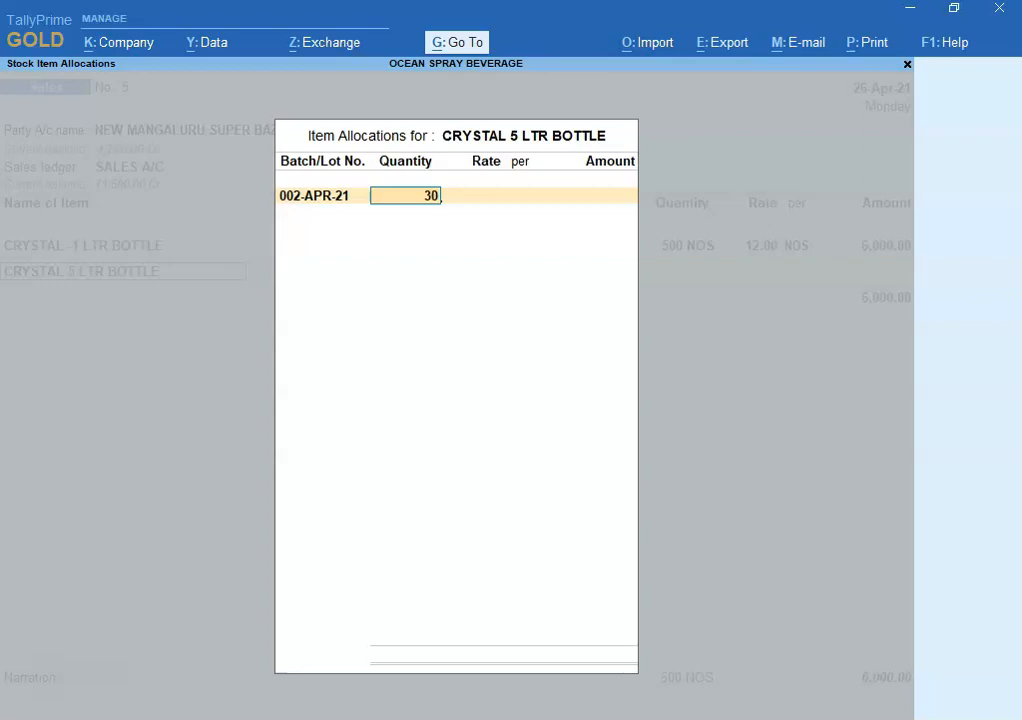
pyautogui.write('0')
pyautogui.press('Return')
# Step: Set the CRYSTAL 5 LTR BOTTLE rate to 45, accept its allocation and amount, and end the item list
pyautogui.write('45')
pyautogui.press('Return')
pyautogui.press('Return')
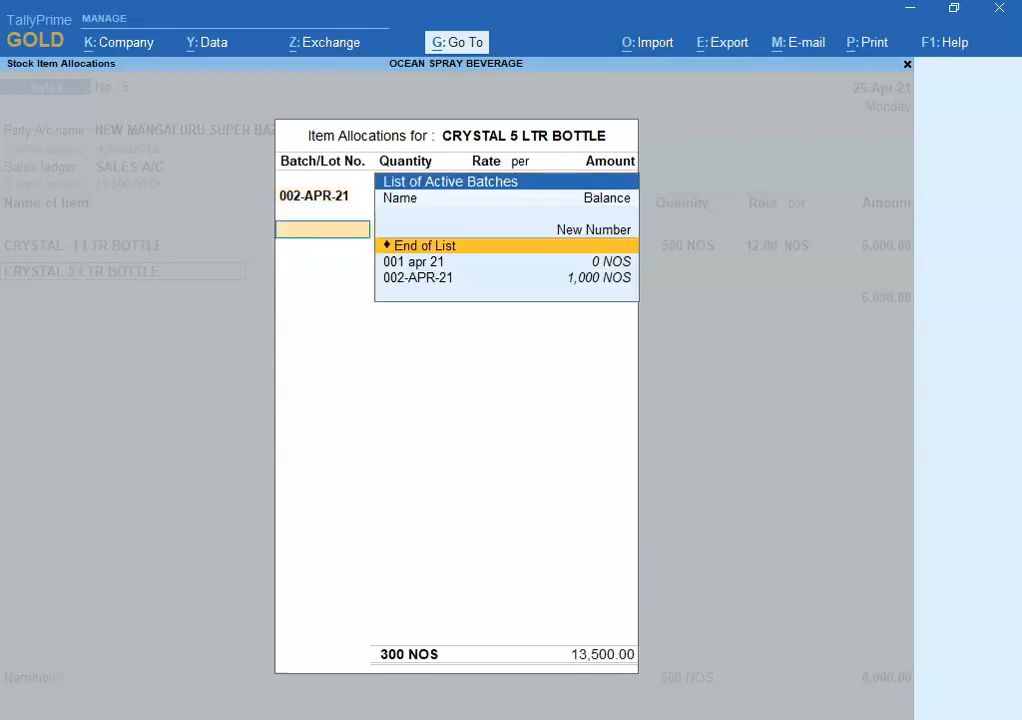
pyautogui.press('Return')
pyautogui.press('Return')
pyautogui.press('Return')
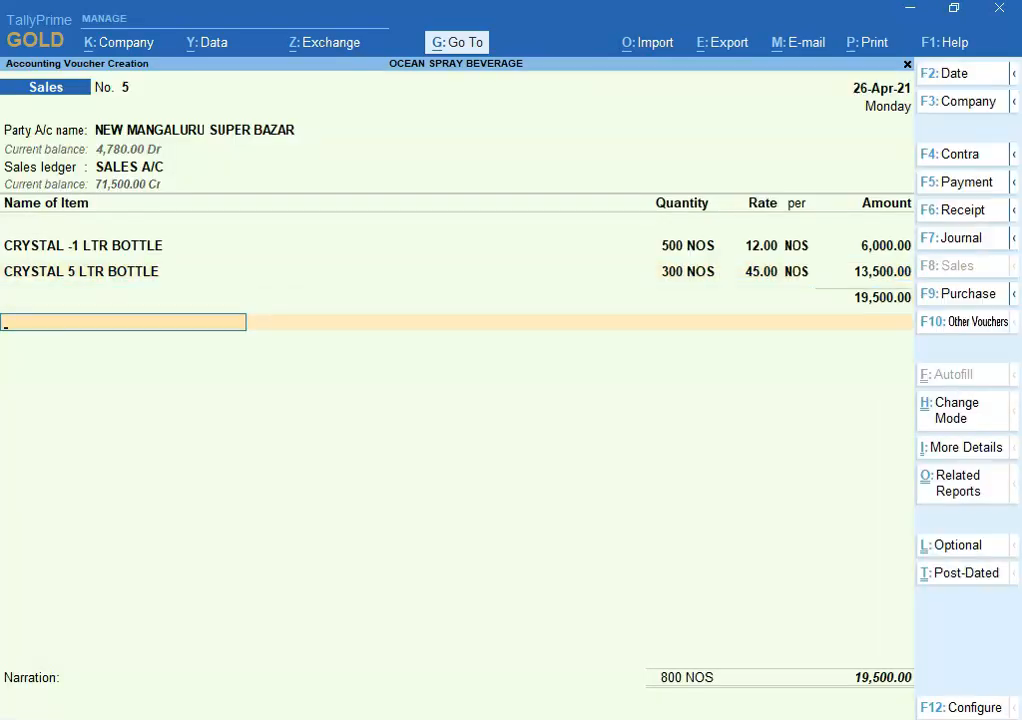
# Step: Add the Output CGST and Output SGST ledgers to the sales voucher
pyautogui.write('Ou')
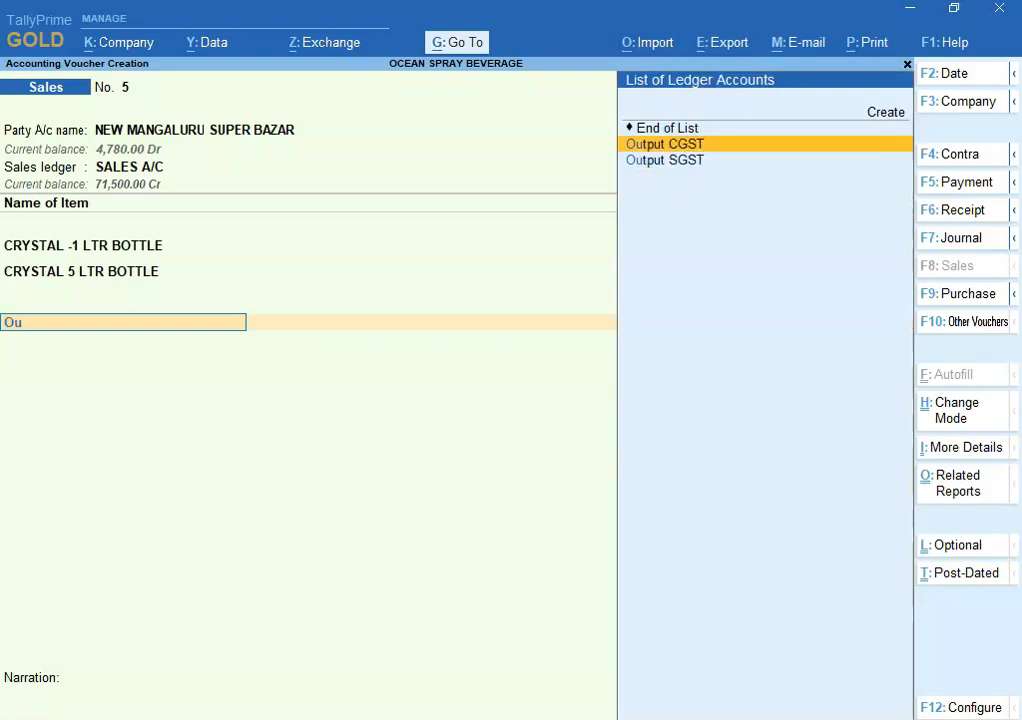
pyautogui.press('Return')
pyautogui.press('Return')
pyautogui.write('O')
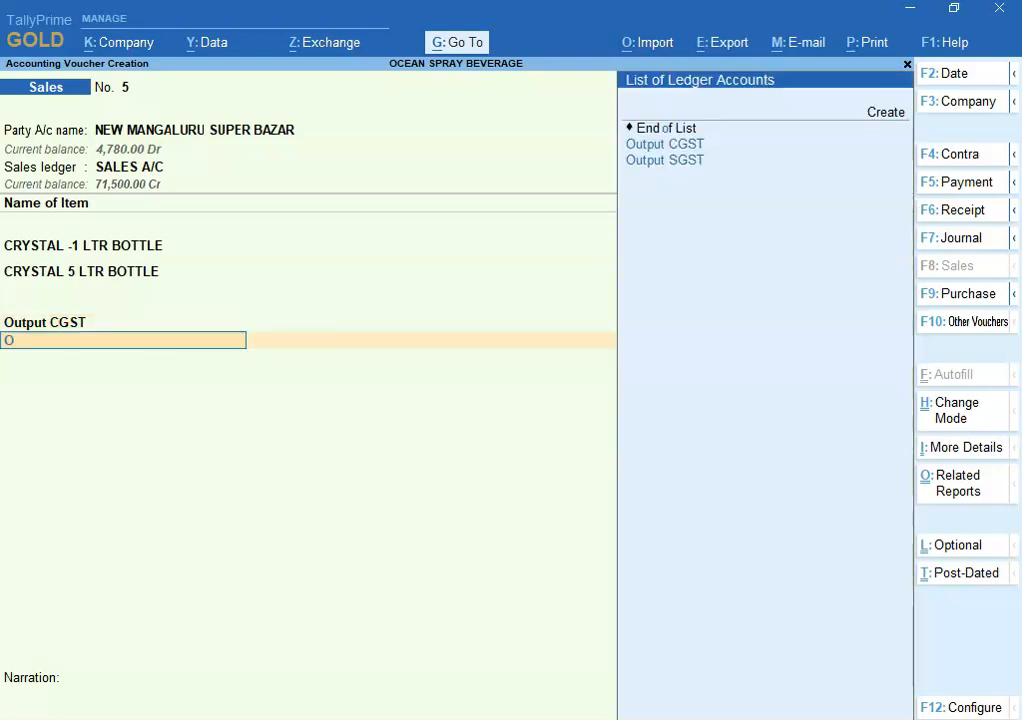
pyautogui.press('Down')
pyautogui.press('Return')
pyautogui.press('Return')
# Step: Save the New Mangaluru Super Bazar sales voucher with the default remaining details and a blank narration
pyautogui.press('Return')
pyautogui.press('Return')
pyautogui.press('Return')
pyautogui.press('Return')
pyautogui.press('Return')
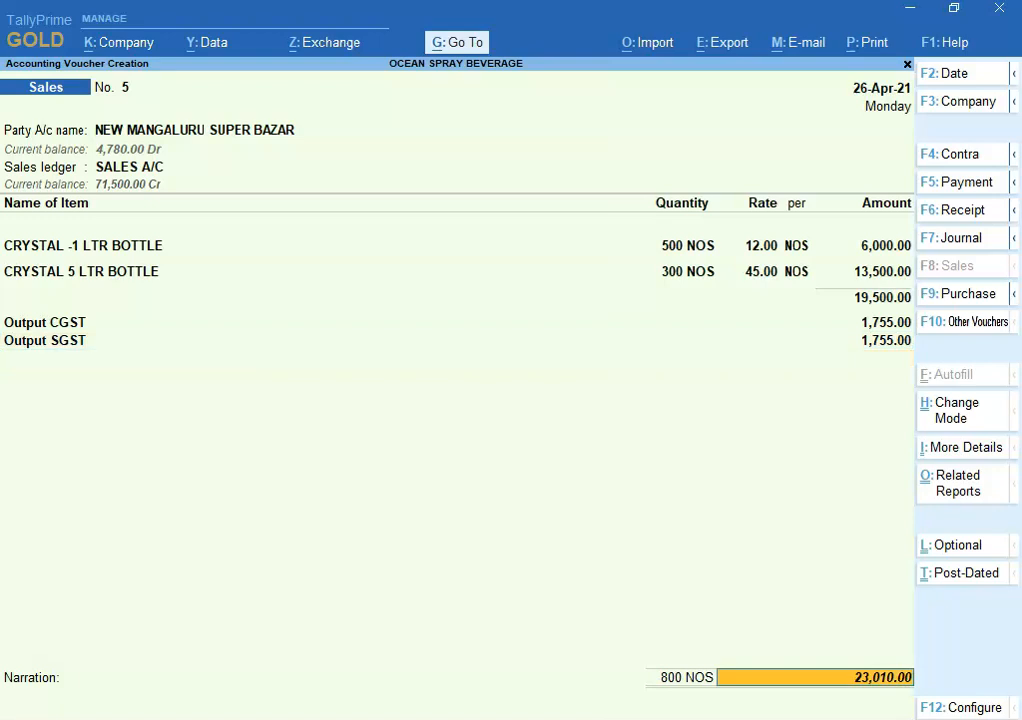
pyautogui.press('Return')
pyautogui.press('Return')
pyautogui.press('Return')
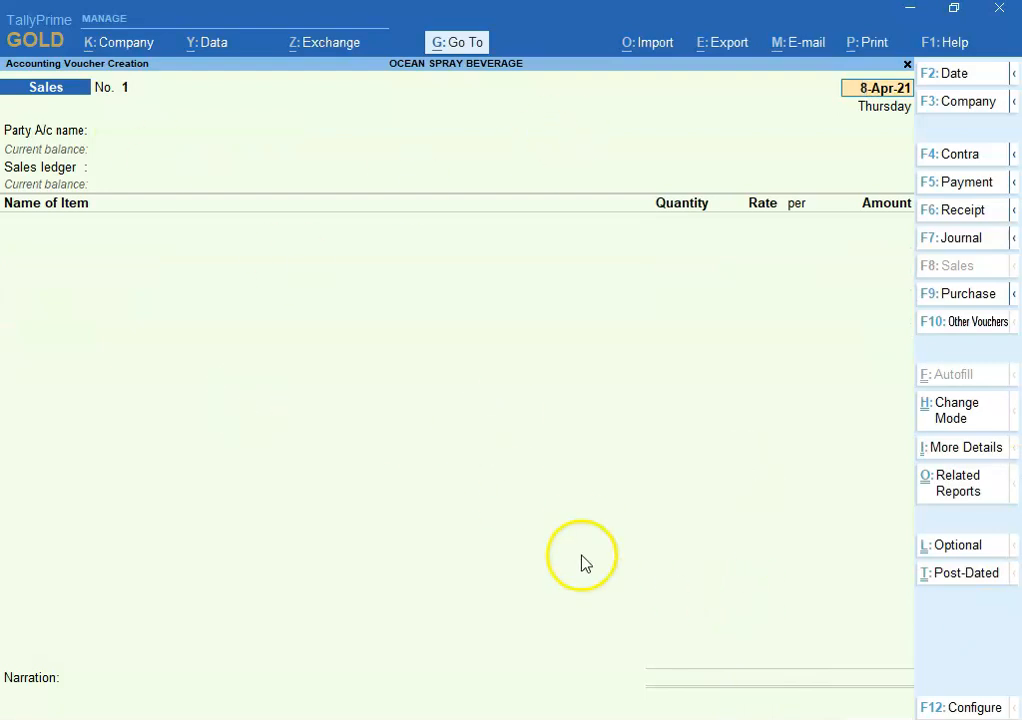
# Step: Check the Excel exercise for any remaining transactions, then quit the blank sales voucher in TallyPrime
pyautogui.hotkey('alt', 'Tab')
pyautogui.moveTo(1012, 642)
pyautogui.mouseDown()
pyautogui.moveTo(1006, 570)
pyautogui.moveTo(1008, 626)
pyautogui.mouseUp()
pyautogui.hotkey('alt', 'Tab')
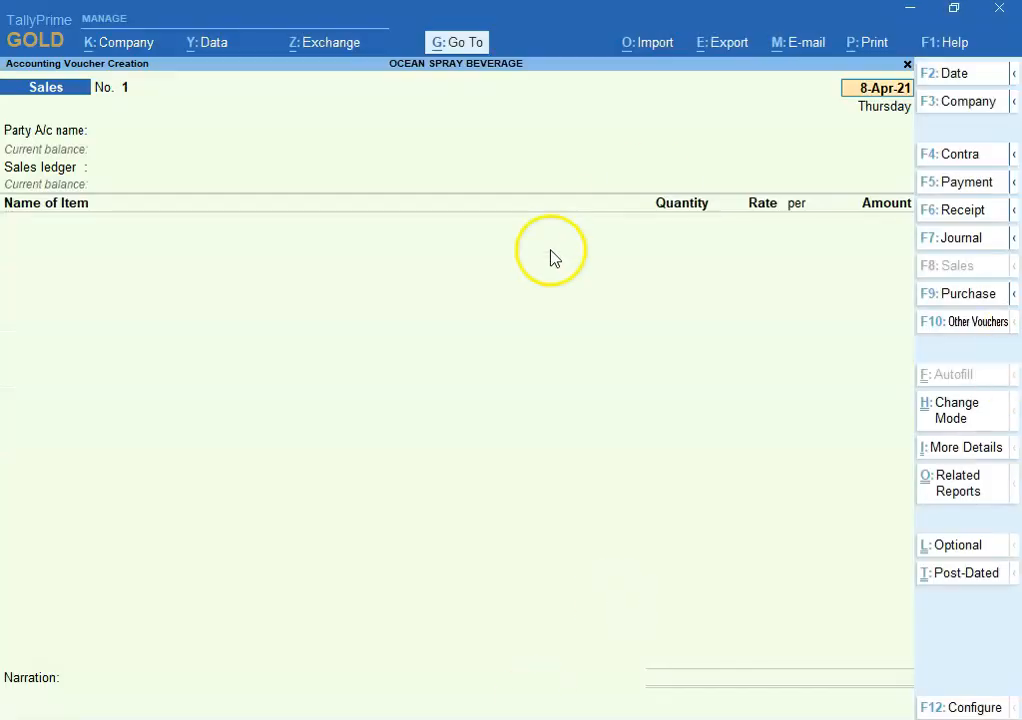
pyautogui.press('BackSpace')
pyautogui.press('Escape')
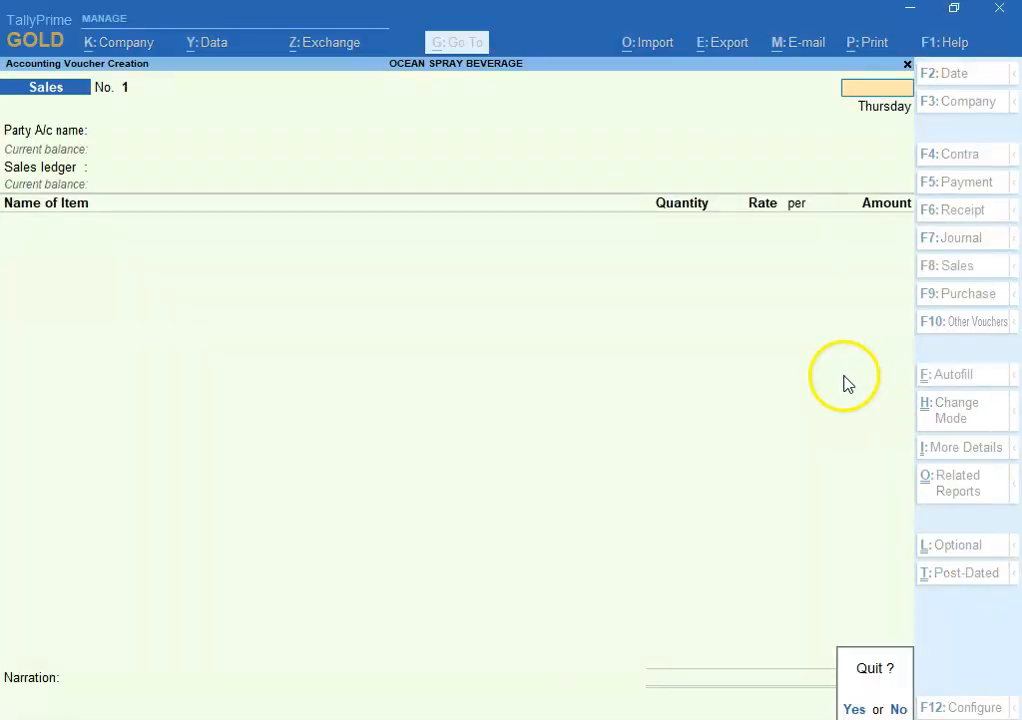
pyautogui.press('y')
# Step: Open the Stock Summary and expand it to show the individual items under each stock group
pyautogui.press('Down')
pyautogui.press('Down')
pyautogui.press('Down')
pyautogui.press('Down')
pyautogui.press('Down')
pyautogui.press('Return')
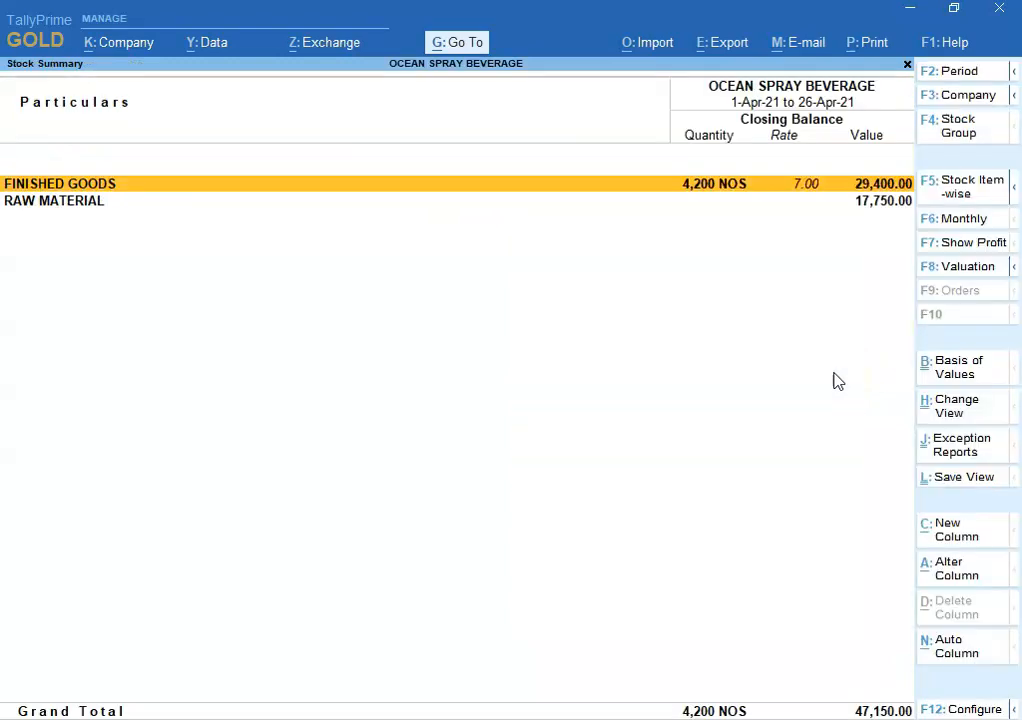
pyautogui.hotkey('alt', 'F5')
# Step: Examine the closing quantities, rates and values of the finished goods and raw material items in the Stock Summary
pyautogui.press('Down')
pyautogui.press('Down')
pyautogui.press('Down')
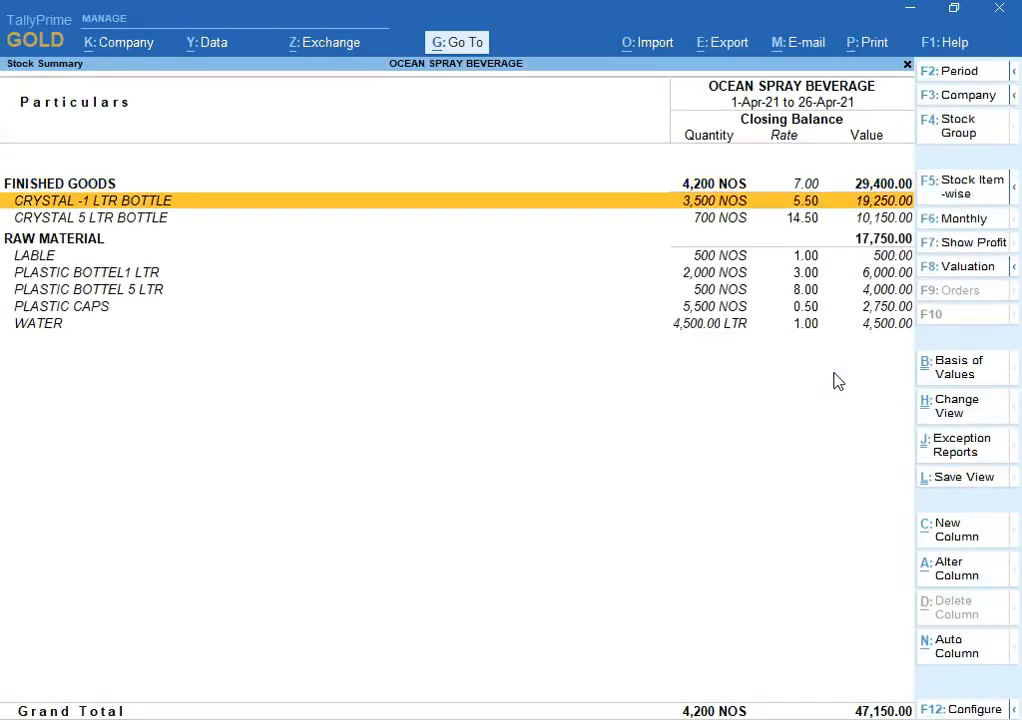
pyautogui.press('Down')
pyautogui.press('Down')
pyautogui.press('Down')
pyautogui.press('Down')
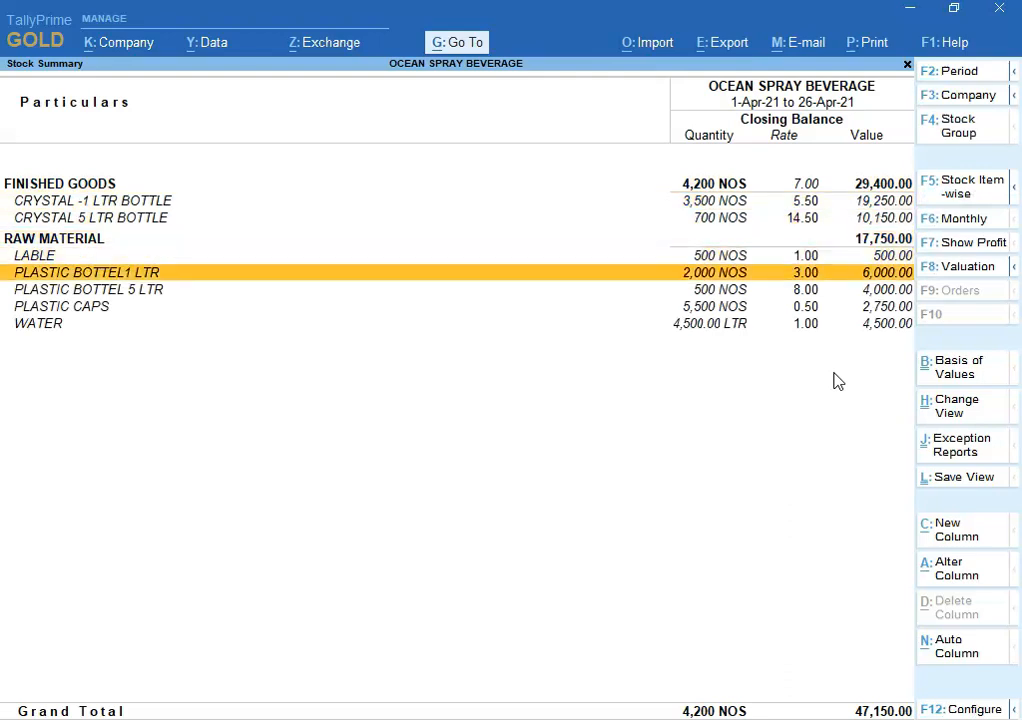
pyautogui.press('Up')
pyautogui.press('Up')
pyautogui.press('Up')
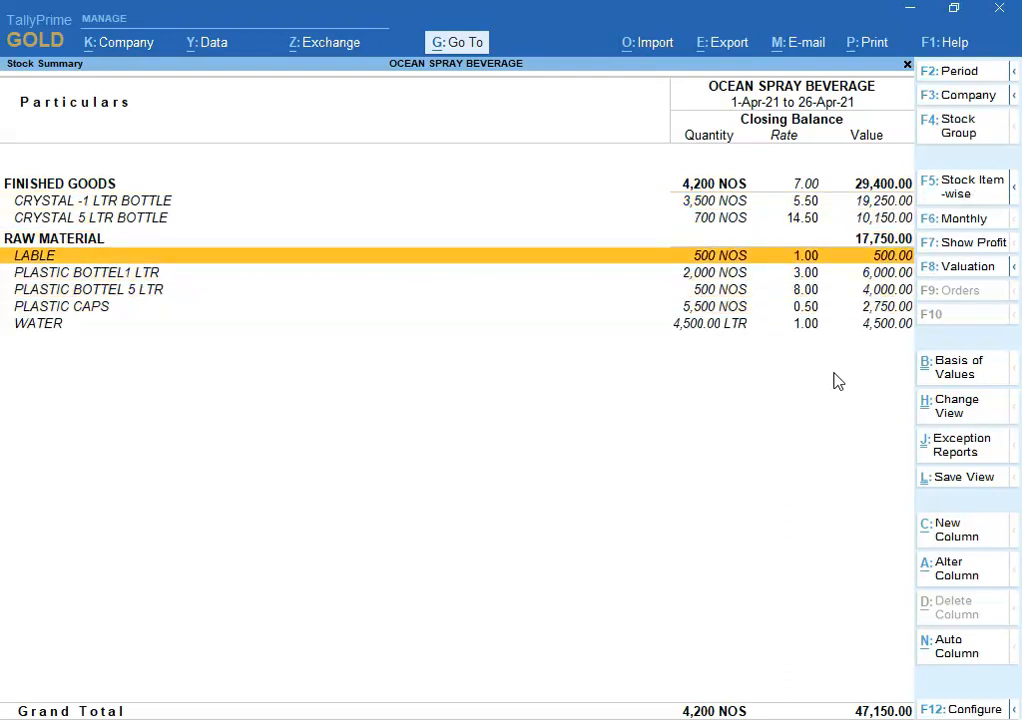
pyautogui.press('Up')
pyautogui.press('Up')
pyautogui.press('Up')
pyautogui.press('Up')
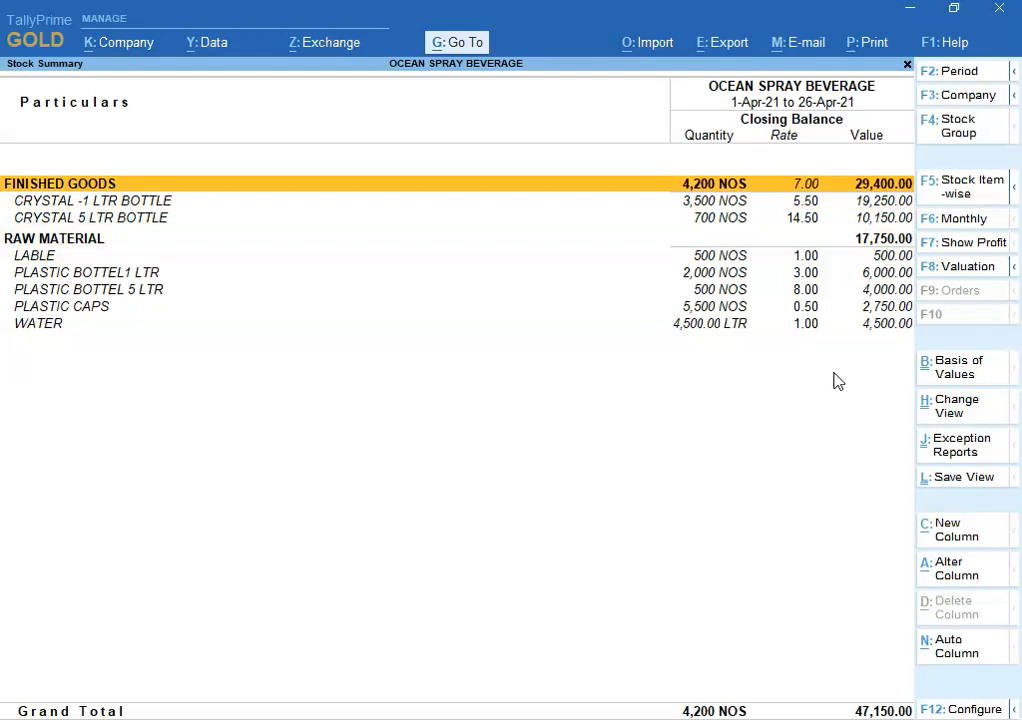
# Step: Close the Stock Summary, open the Balance Sheet, and examine its liabilities down to Profit & Loss A/c
pyautogui.press('Escape')
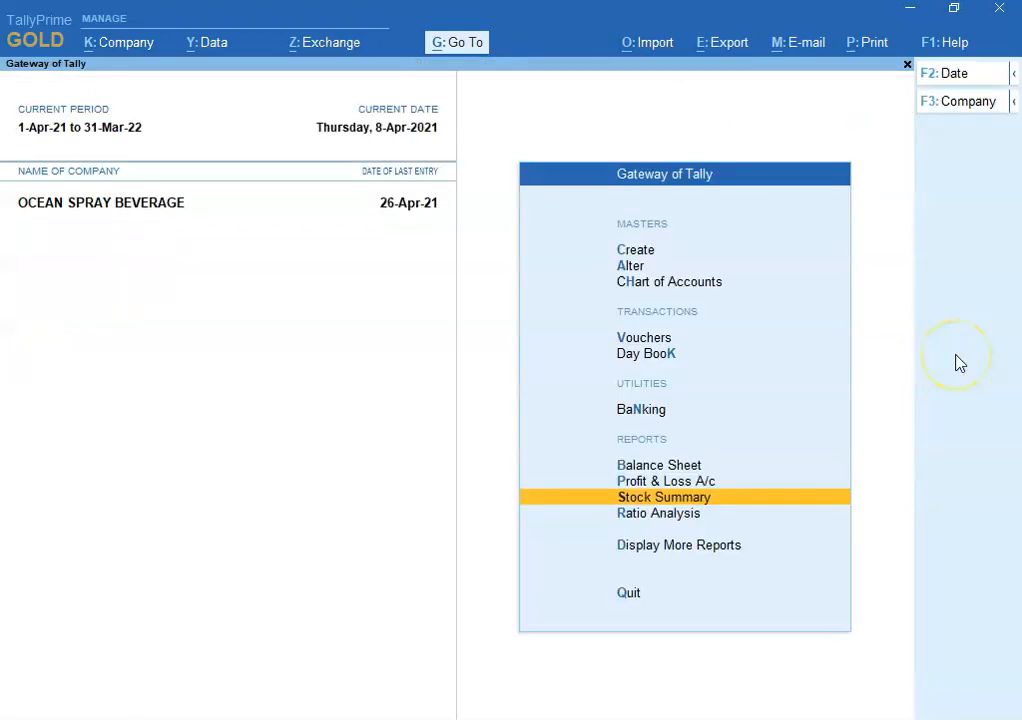
pyautogui.press('Up')
pyautogui.press('Up')
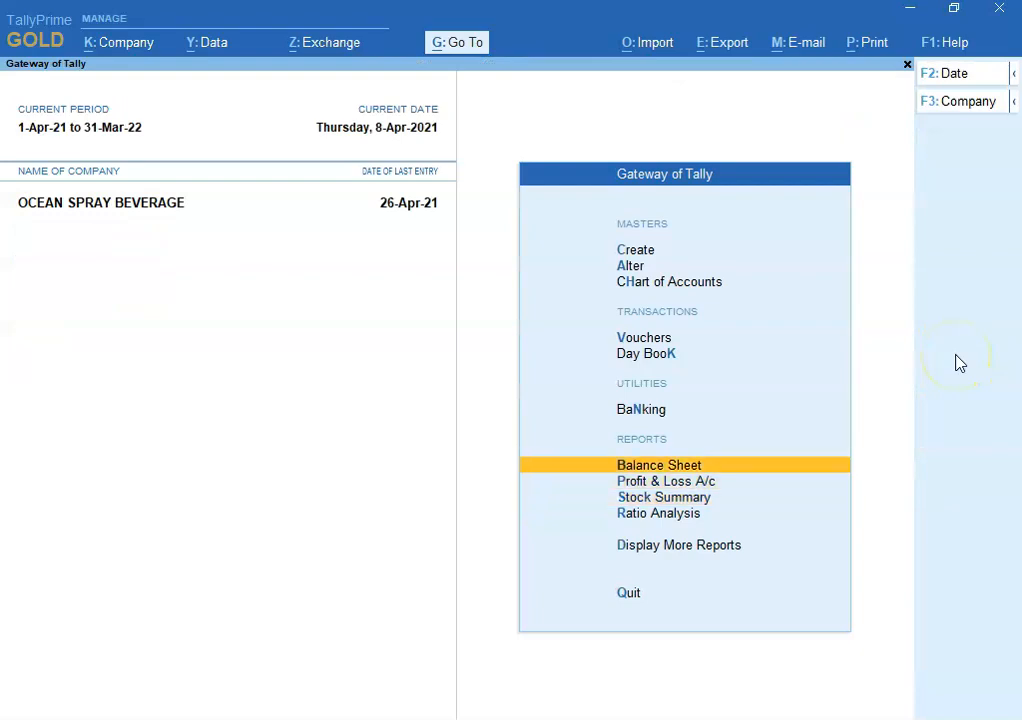
pyautogui.press('Return')
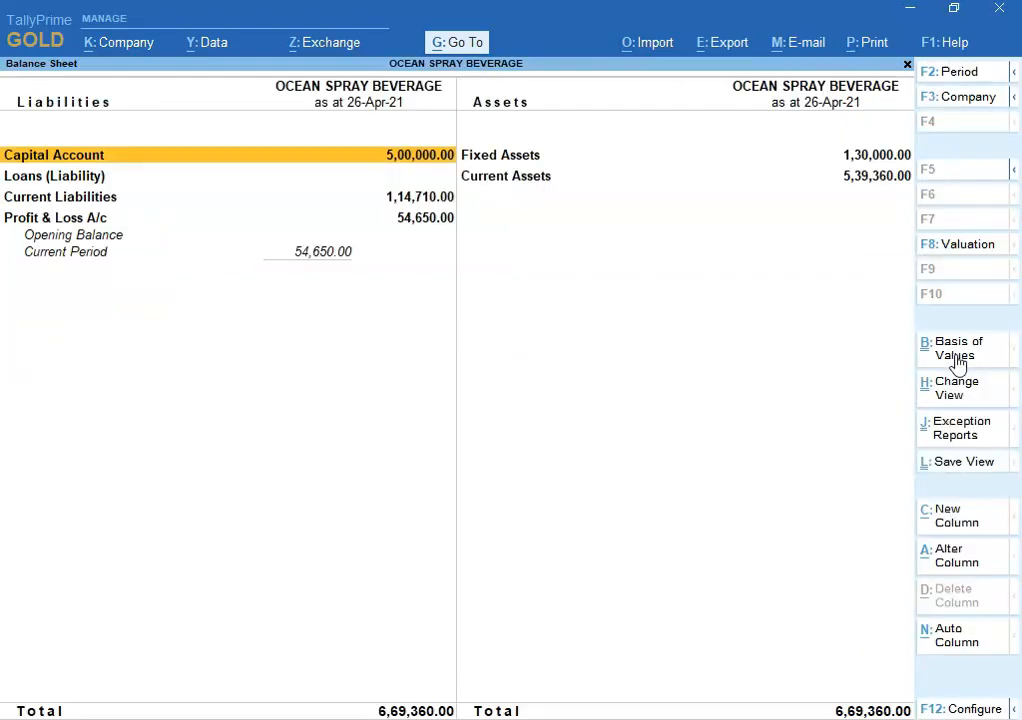
pyautogui.press('Down')
pyautogui.press('Down')
pyautogui.press('Down')
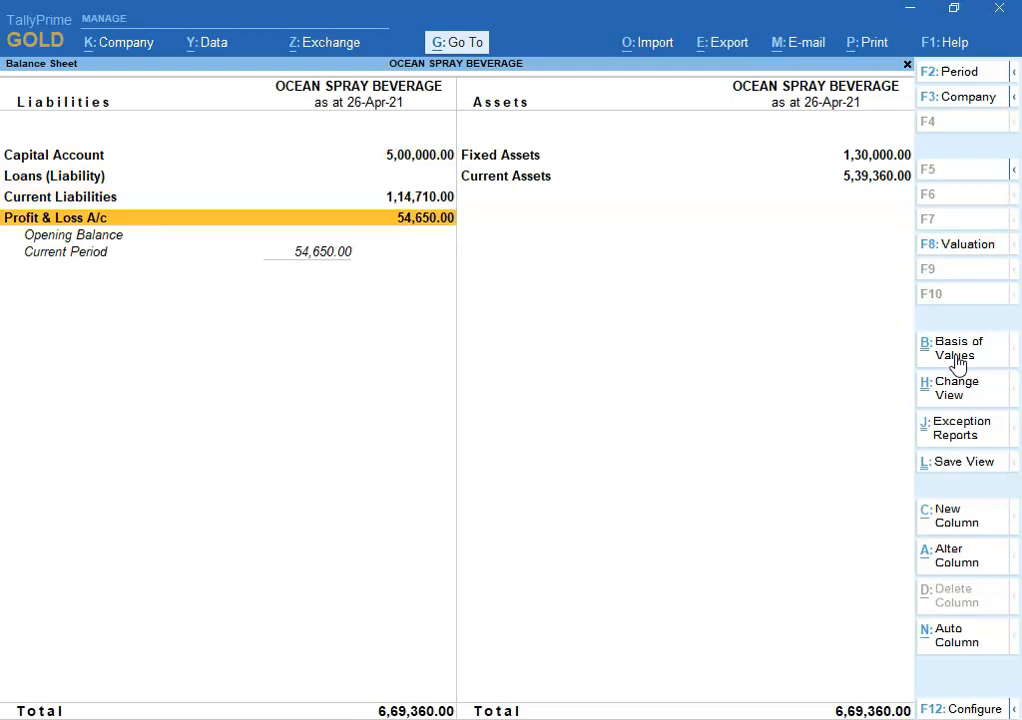
# Step: Close the Balance Sheet, open the Profit & Loss A/c, and examine its purchases, sales, closing stock, gross profit and nett profit
pyautogui.press('Escape')
pyautogui.press('Down')
pyautogui.press('Return')
pyautogui.press('Down')
pyautogui.press('Down')
pyautogui.press('Down')
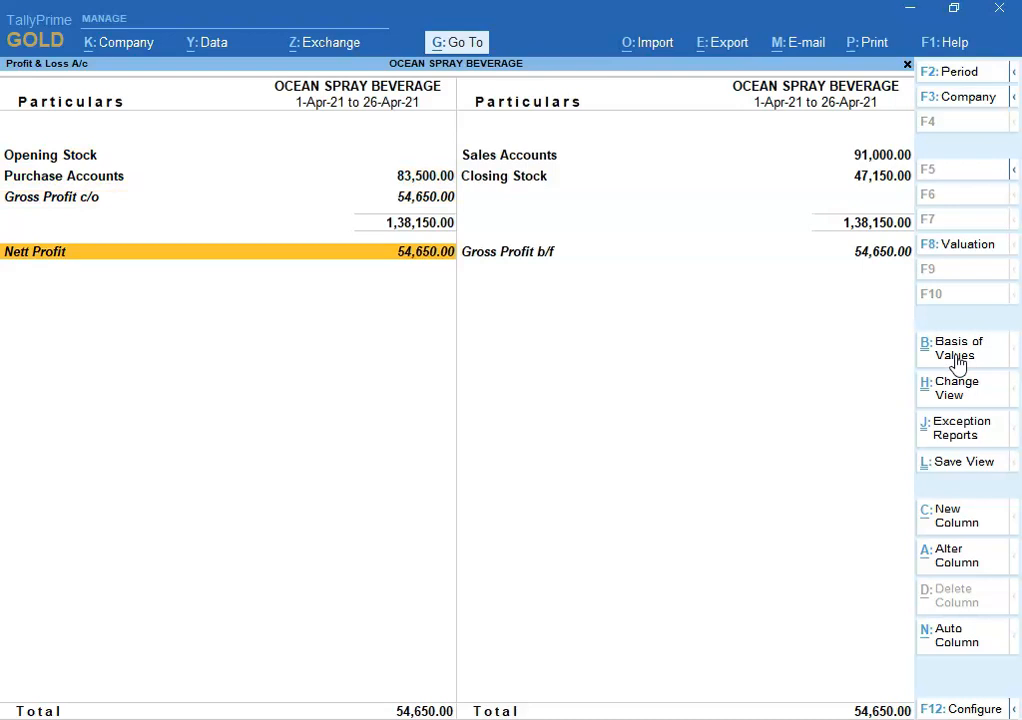
pyautogui.press('Up')
pyautogui.press('Up')
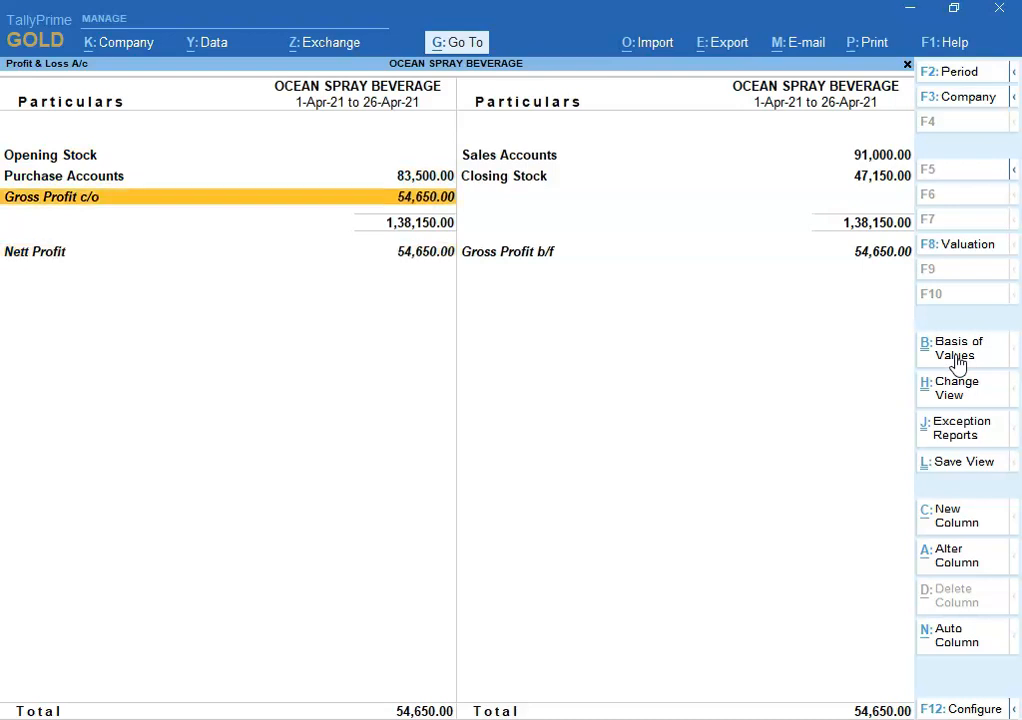
pyautogui.press('Right')
pyautogui.press('Left')
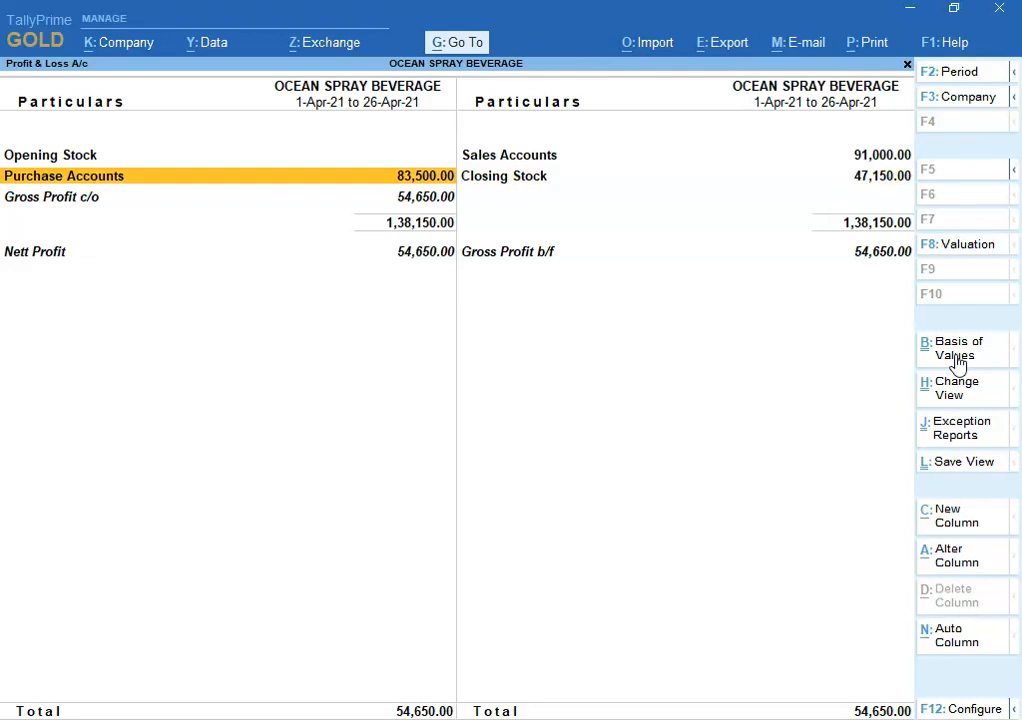
# Step: Close the Profit & Loss A/c and open the GSTR-1 return from the GST reports
pyautogui.press('Escape')
pyautogui.press('Down')
pyautogui.press('Down')
pyautogui.press('Down')
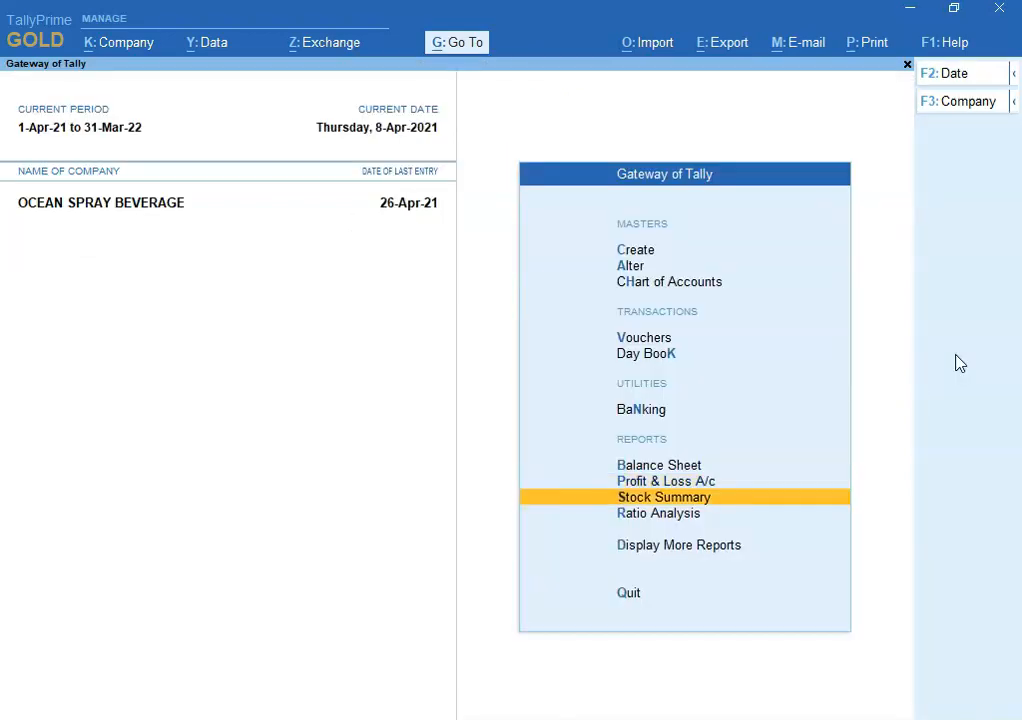
pyautogui.press('Return')
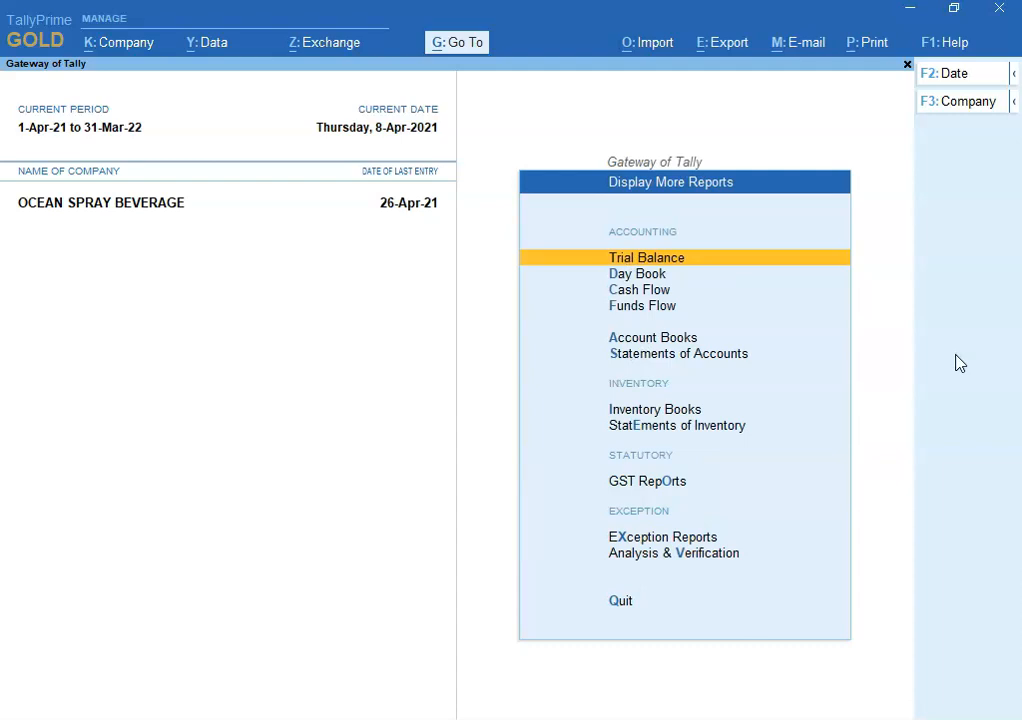
pyautogui.press('Down')
pyautogui.press('Down')
pyautogui.press('Down')
pyautogui.press('Down')
pyautogui.press('Down')
pyautogui.press('Down')
pyautogui.press('Down')
pyautogui.press('Down')
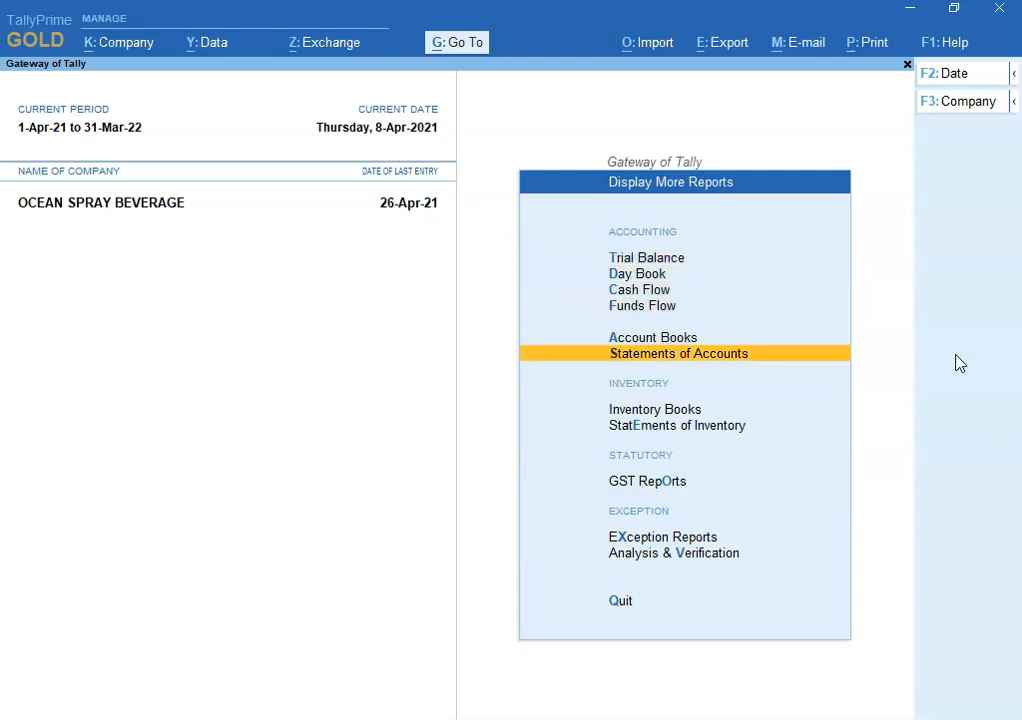
pyautogui.press('Return')
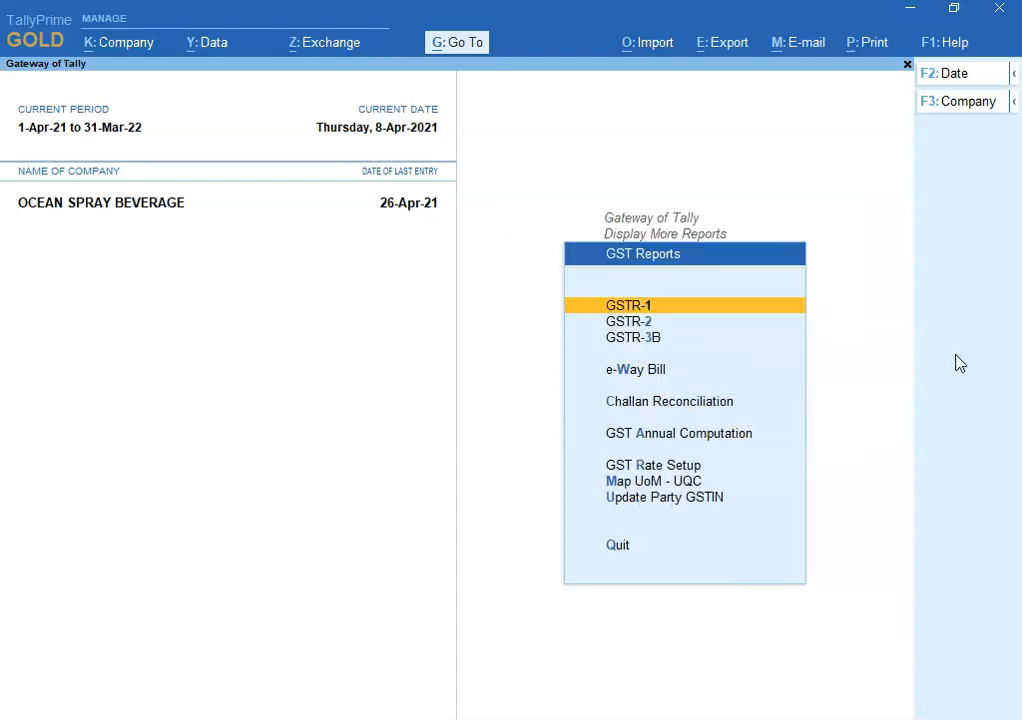
pyautogui.press('Return')
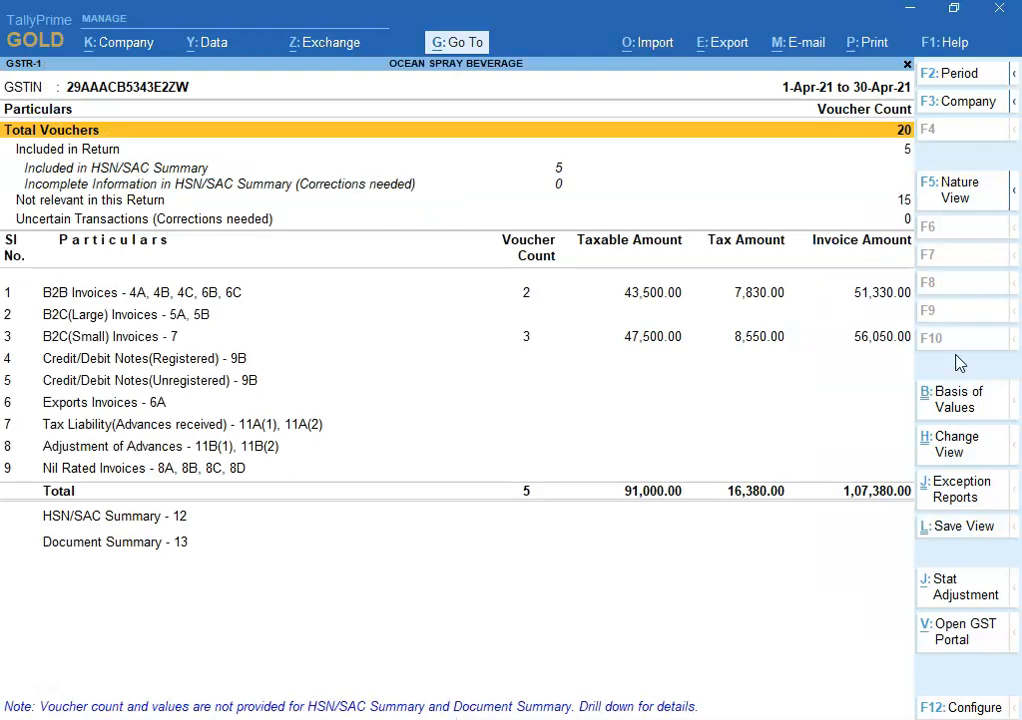
# Step: Examine the GSTR-1 voucher counts, invoice categories and tax amounts down to the HSN/SAC Summary
pyautogui.press('Down')
pyautogui.press('Down')
pyautogui.press('Down')
pyautogui.press('Down')
pyautogui.press('Down')
pyautogui.press('Down')
pyautogui.press('Down')
pyautogui.press('Down')
pyautogui.press('Down')
pyautogui.press('Down')
pyautogui.press('Down')
pyautogui.press('Down')
pyautogui.press('Down')
pyautogui.press('Down')
pyautogui.press('Down')
pyautogui.press('Up')
pyautogui.press('Down')
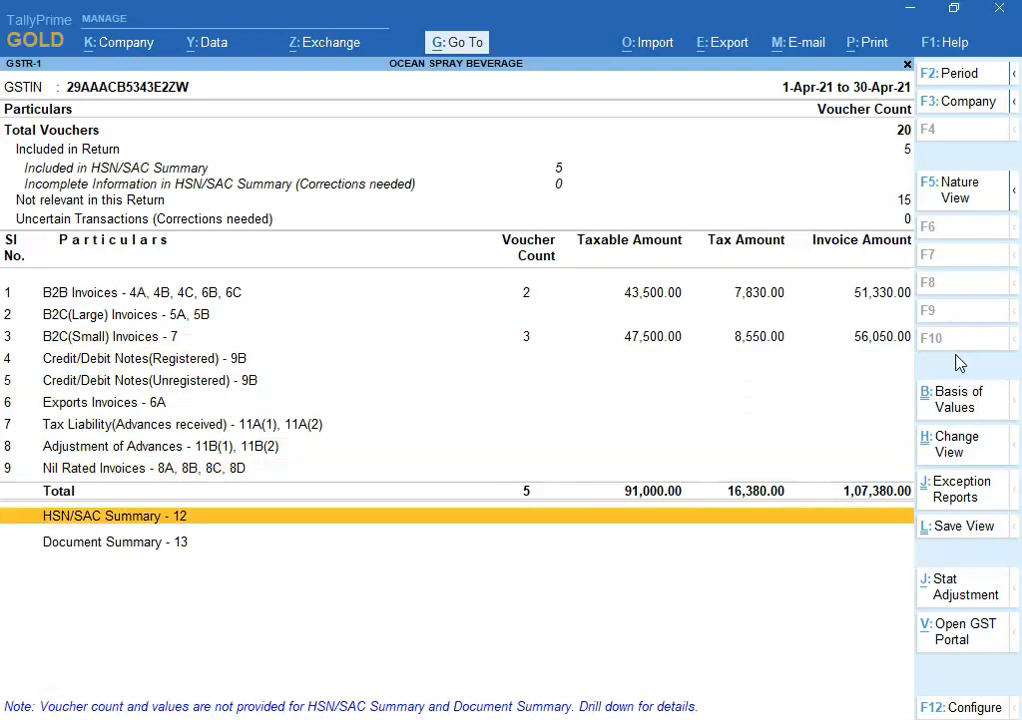
pyautogui.press('Up')
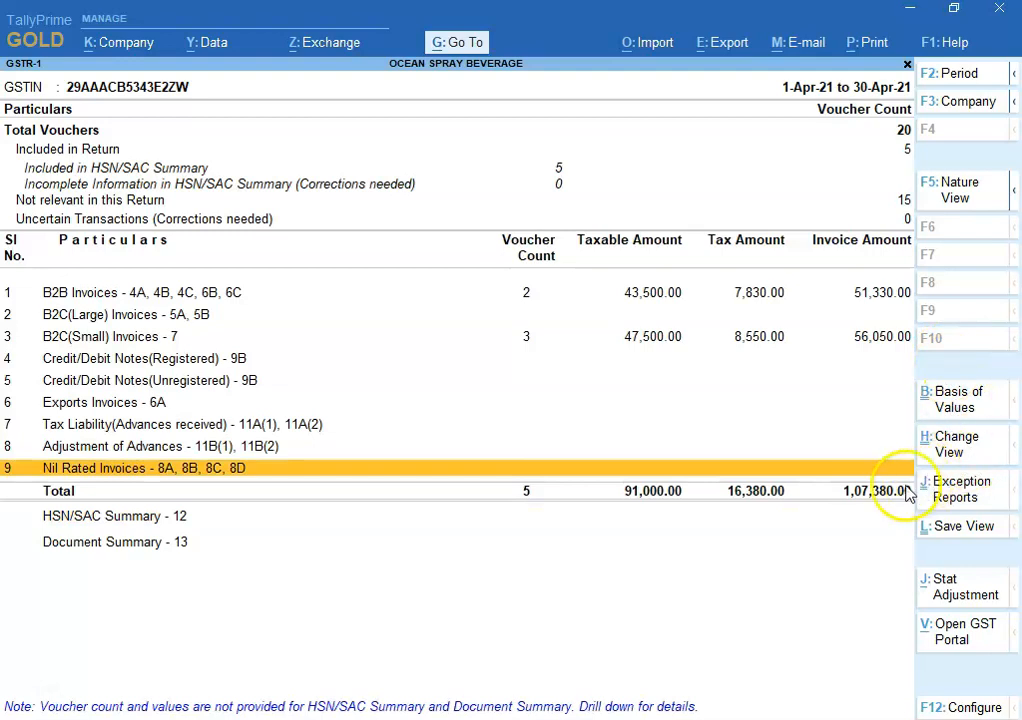
# Step: Close GSTR-1, open GSTR-2, and examine its inward supplies and input tax credit down to ITC Reversal/Reclaim
pyautogui.press('Escape')
pyautogui.press('Down')
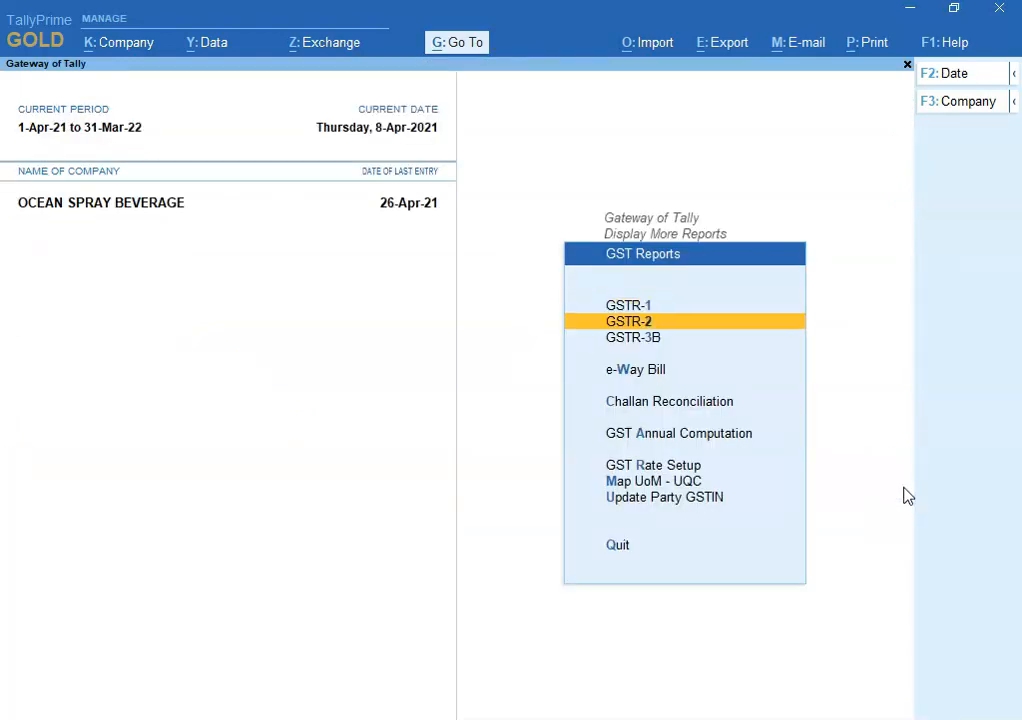
pyautogui.press('Return')
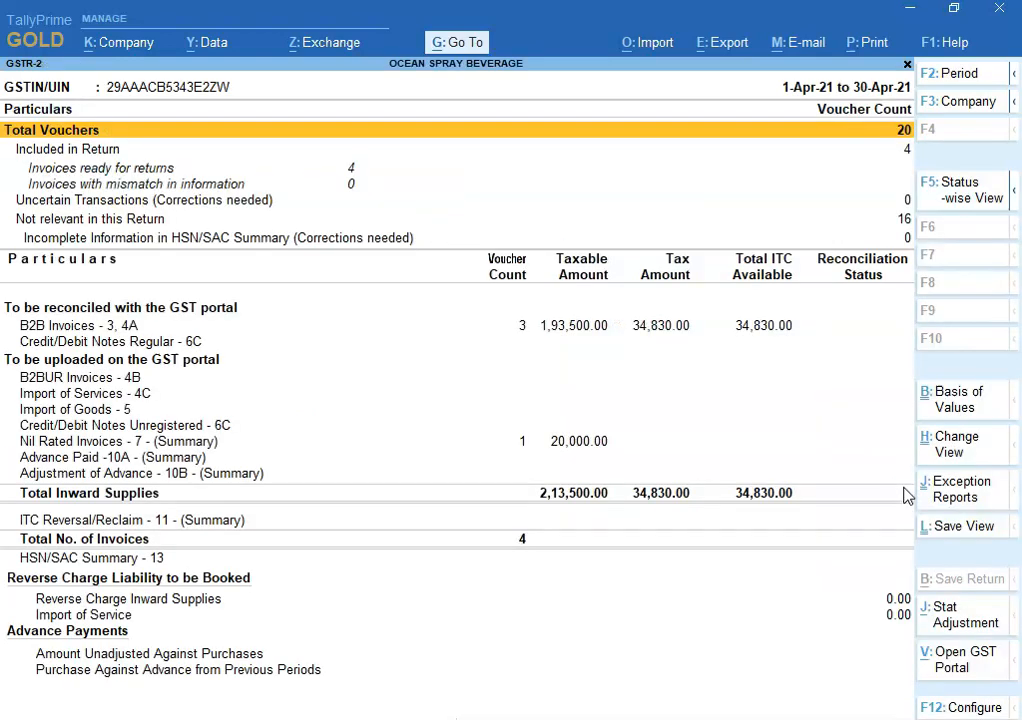
pyautogui.press('Down')
pyautogui.press('Down')
pyautogui.press('Down')
pyautogui.press('Down')
pyautogui.press('Down')
pyautogui.press('Down')
pyautogui.press('Down')
pyautogui.press('Down')
pyautogui.press('Down')
pyautogui.press('Down')
pyautogui.press('Down')
pyautogui.press('Down')
pyautogui.press('Down')
pyautogui.press('Down')
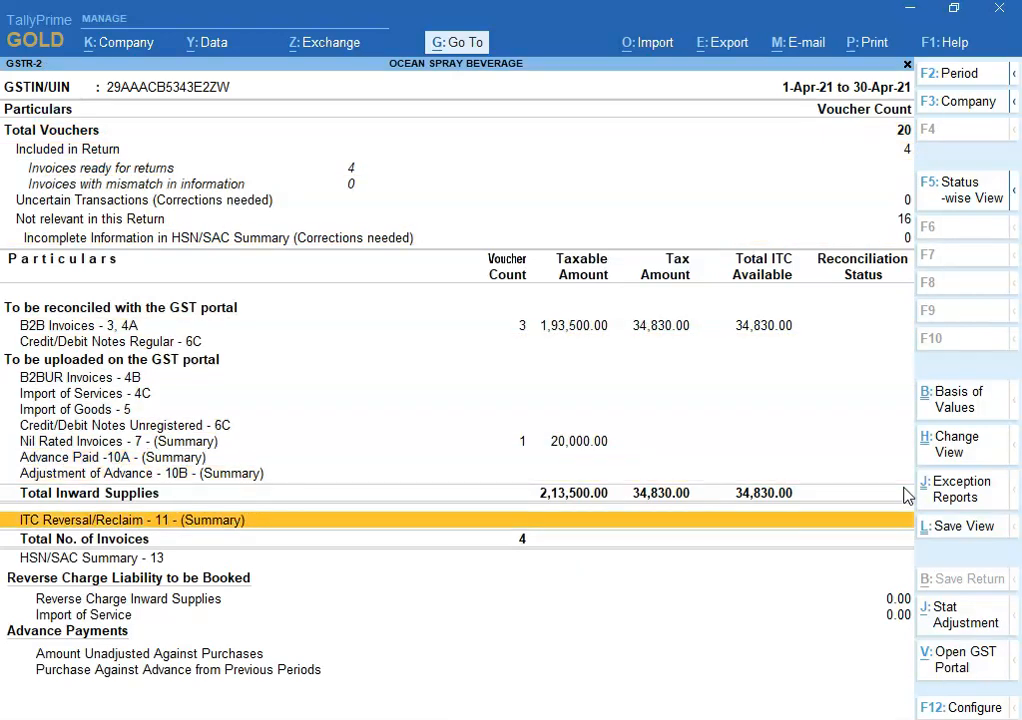
# Step: Replace GSTR-2 with the GSTR-3B return, review its taxable and tax amounts, and leave the GST reports
pyautogui.press('Escape')
pyautogui.press('Down')
pyautogui.press('Return')
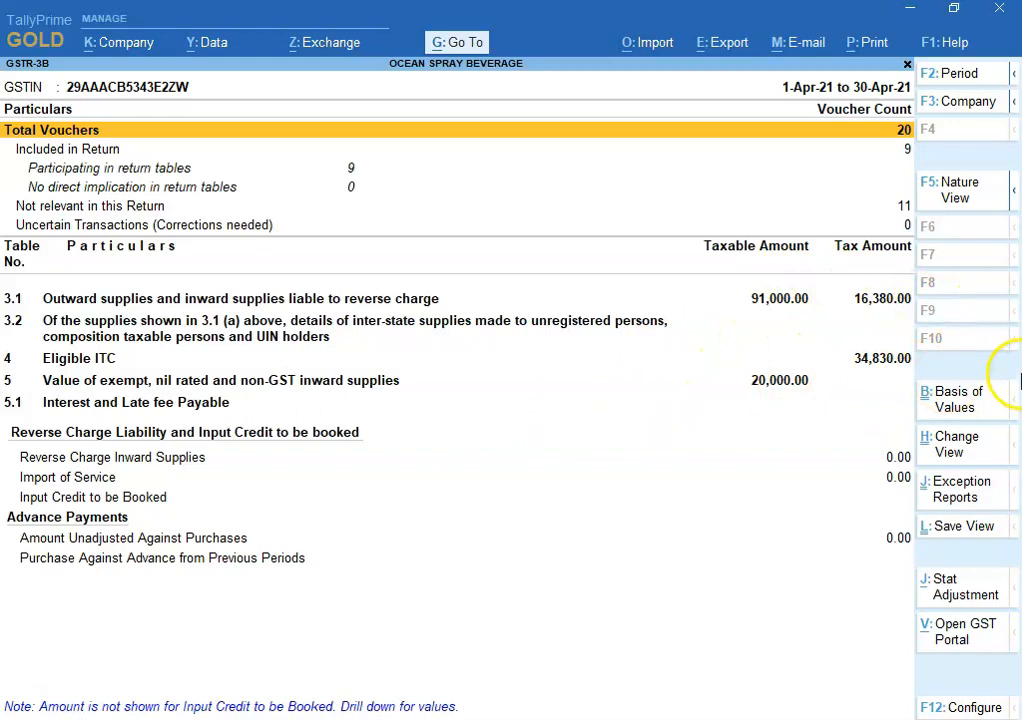
pyautogui.press('Escape')
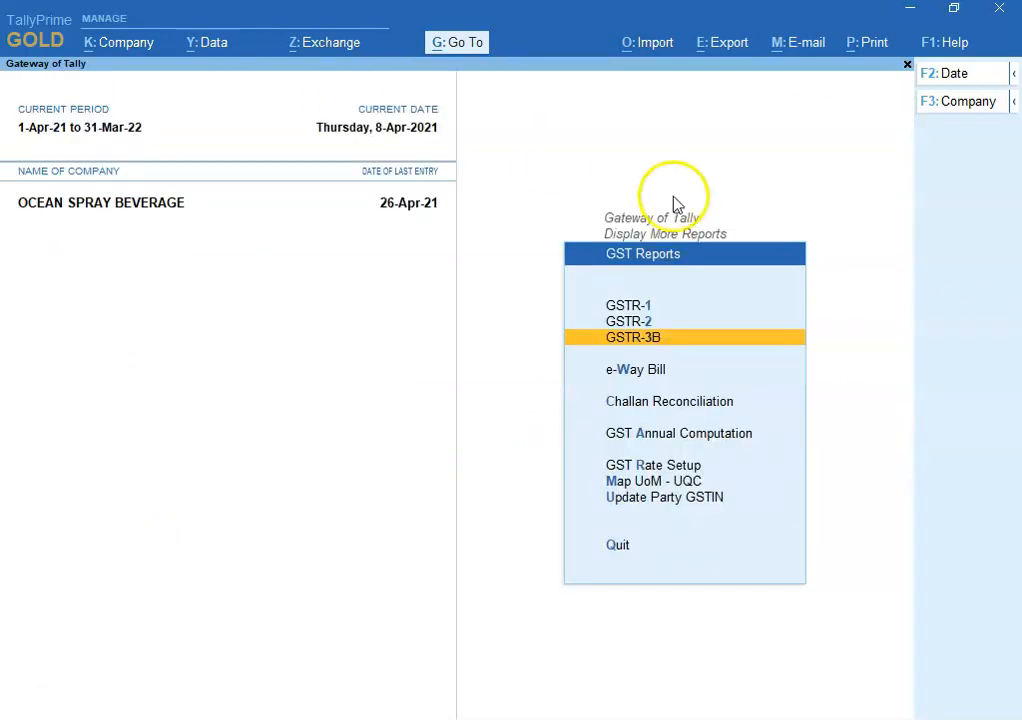
pyautogui.press('Escape')
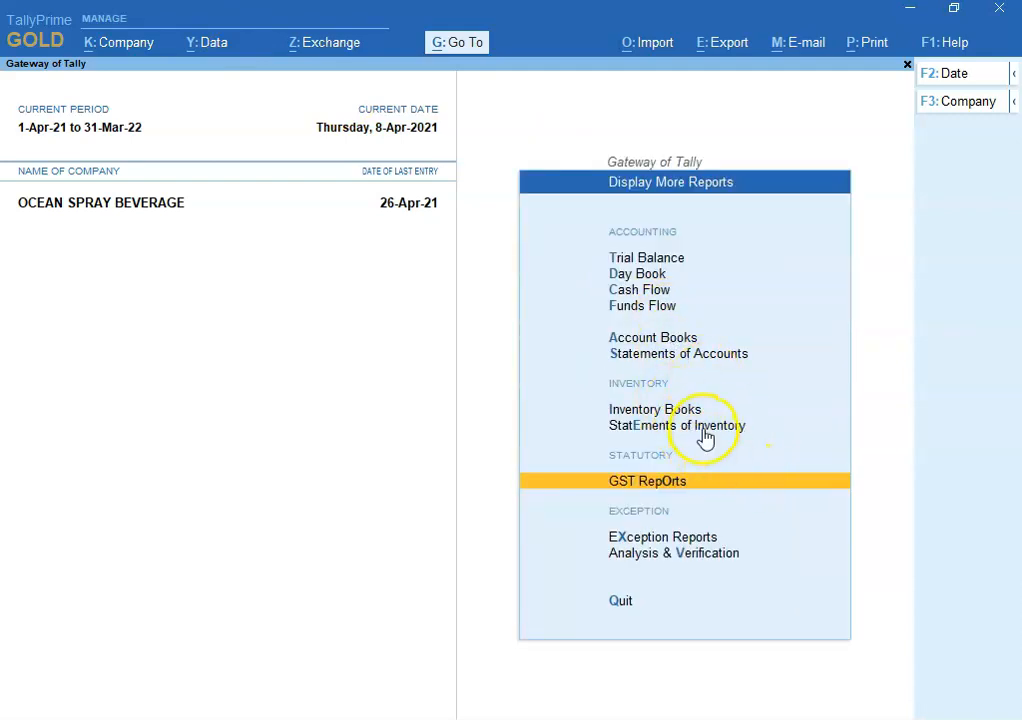
# Step: Open the Day Book and set its period from 1-Apr-21 to 26-Apr-21
pyautogui.click(625, 274)
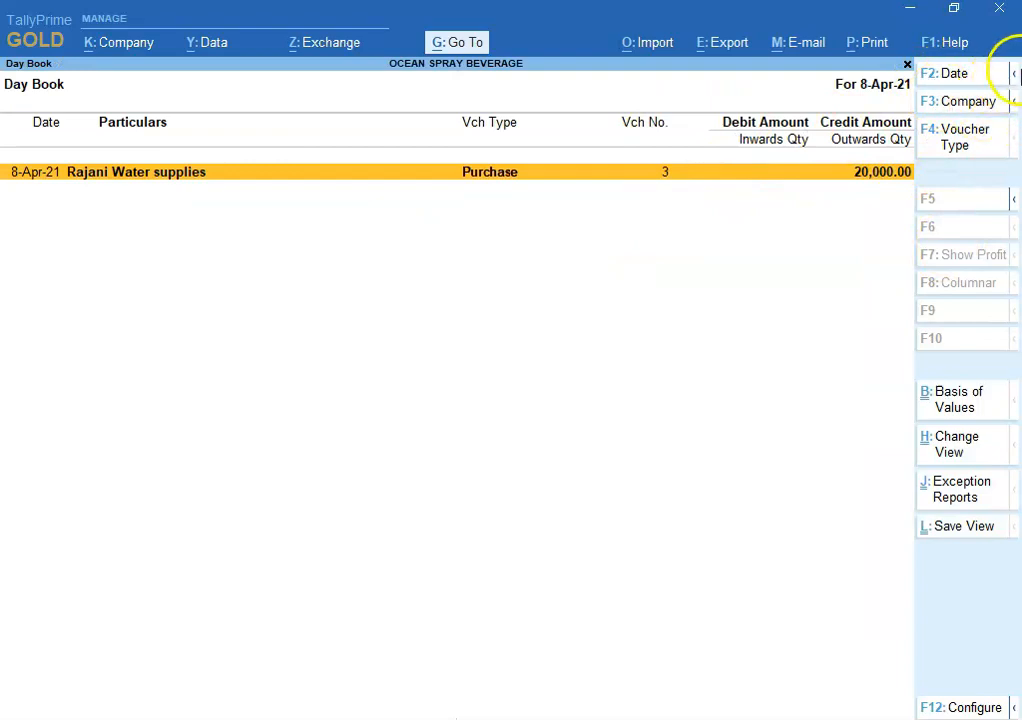
pyautogui.click(1014, 77)
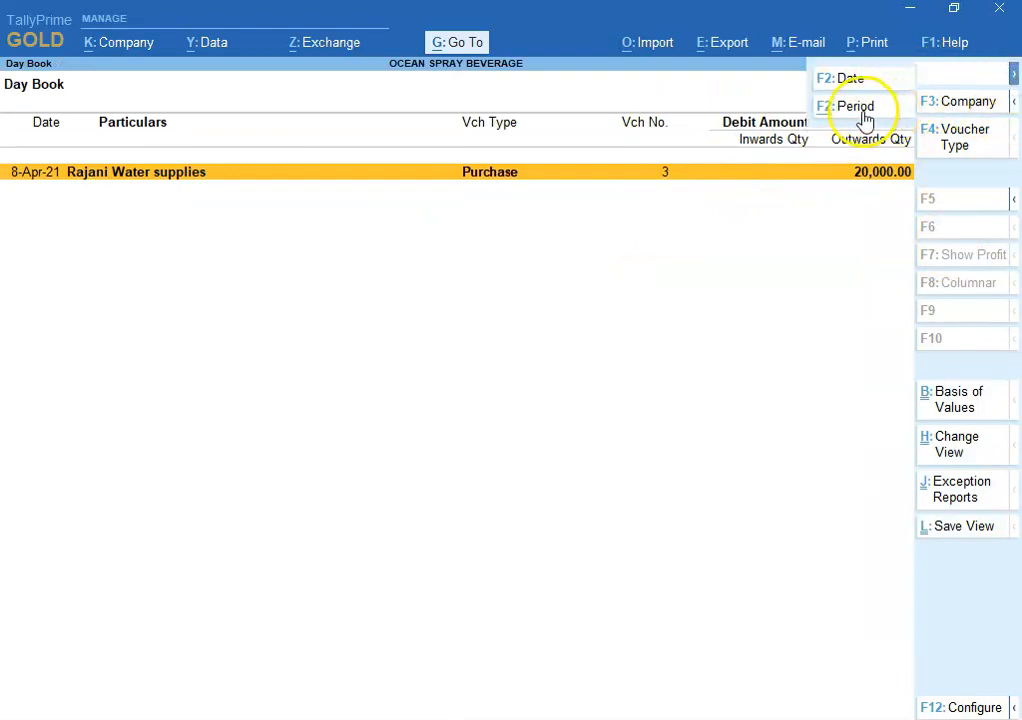
pyautogui.click(860, 110)
pyautogui.write('1')
pyautogui.press('Return')
pyautogui.write('26')
pyautogui.press('Return')
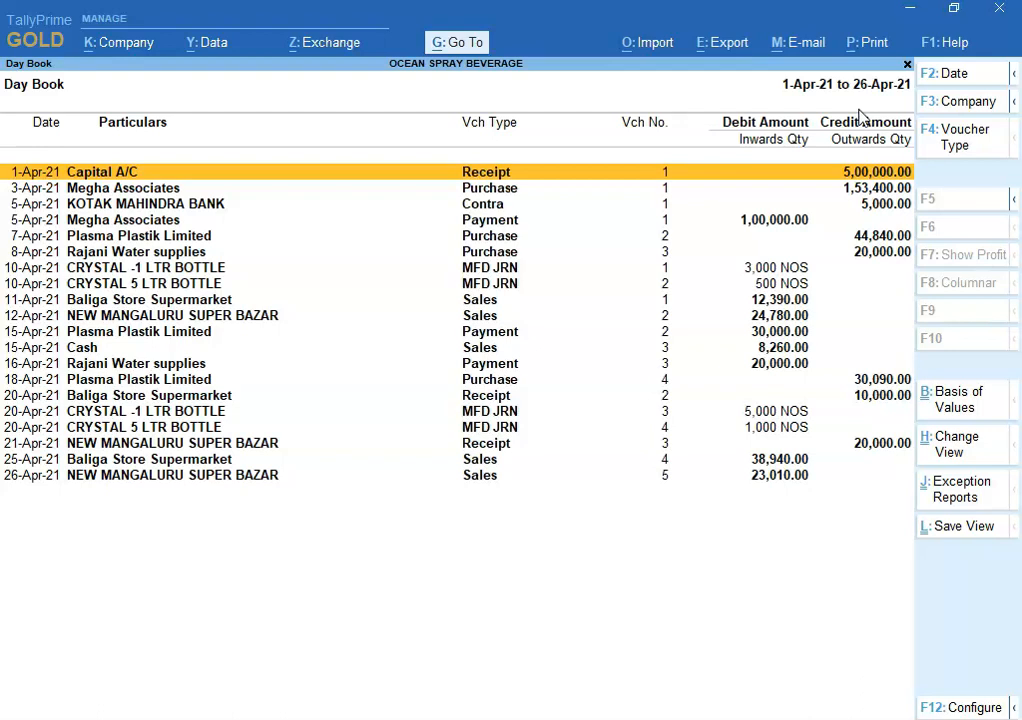
# Step: Examine the Day Book entries from the 1 April receipt down to the 20 April Baliga Store Supermarket receipt
pyautogui.press('Down')
pyautogui.press('Down')
pyautogui.press('Down')
pyautogui.press('Down')
pyautogui.press('Down')
pyautogui.press('Down')
pyautogui.press('Down')
pyautogui.press('Down')
pyautogui.press('Down')
pyautogui.press('Down')
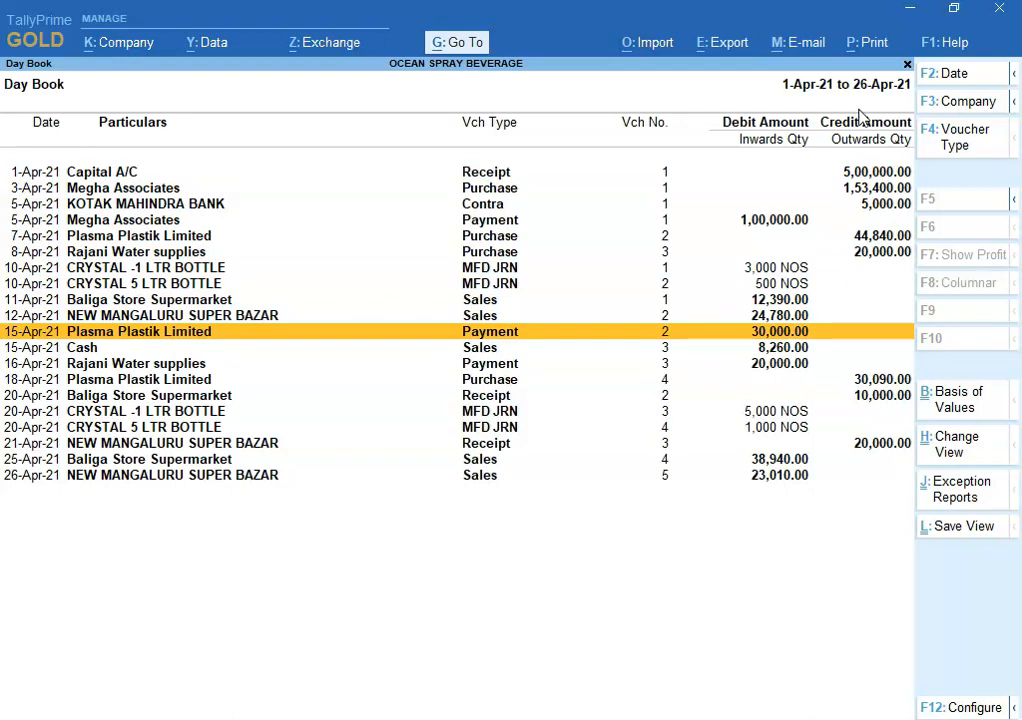
pyautogui.press('Down')
pyautogui.press('Down')
pyautogui.press('Down')
pyautogui.press('Down')
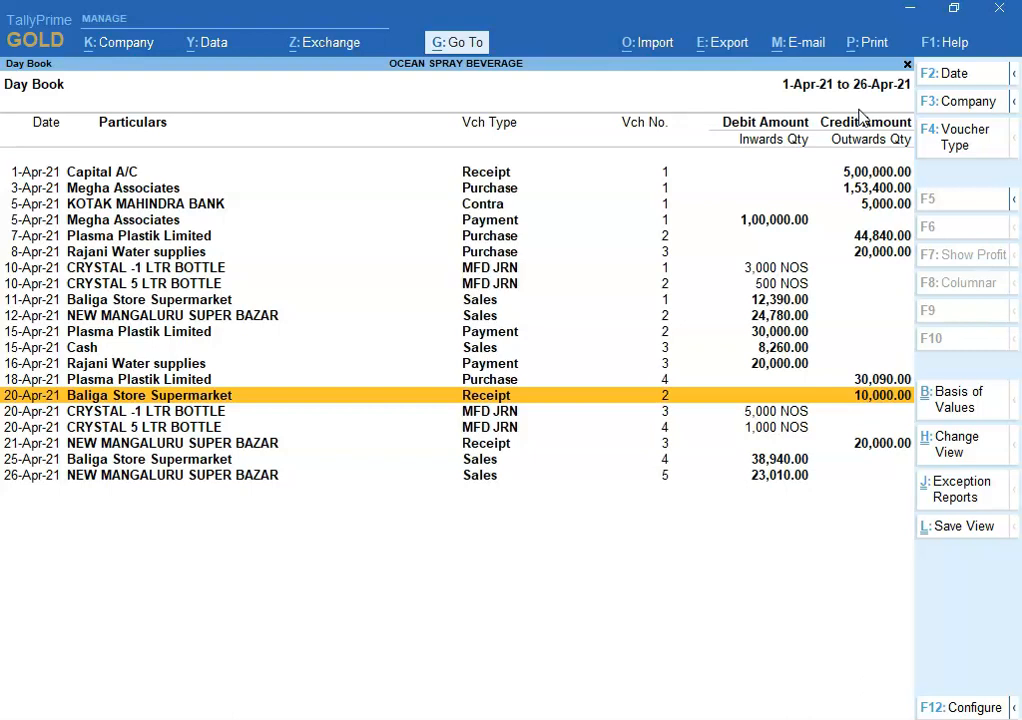
pyautogui.click(466, 43)
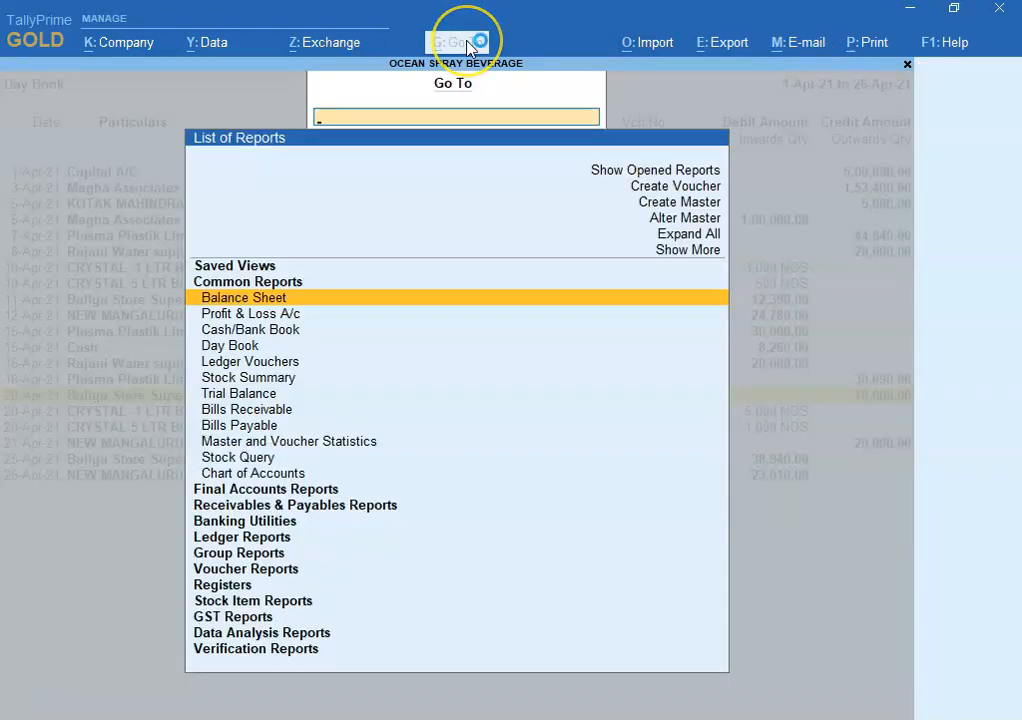
pyautogui.write('Ou')
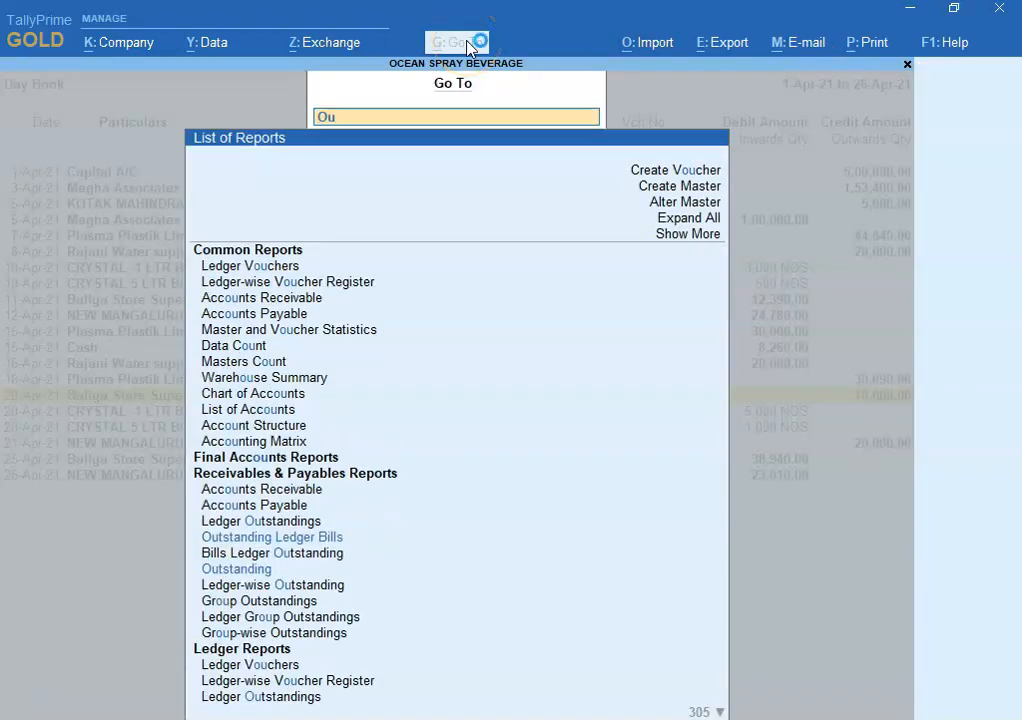
pyautogui.write('s')
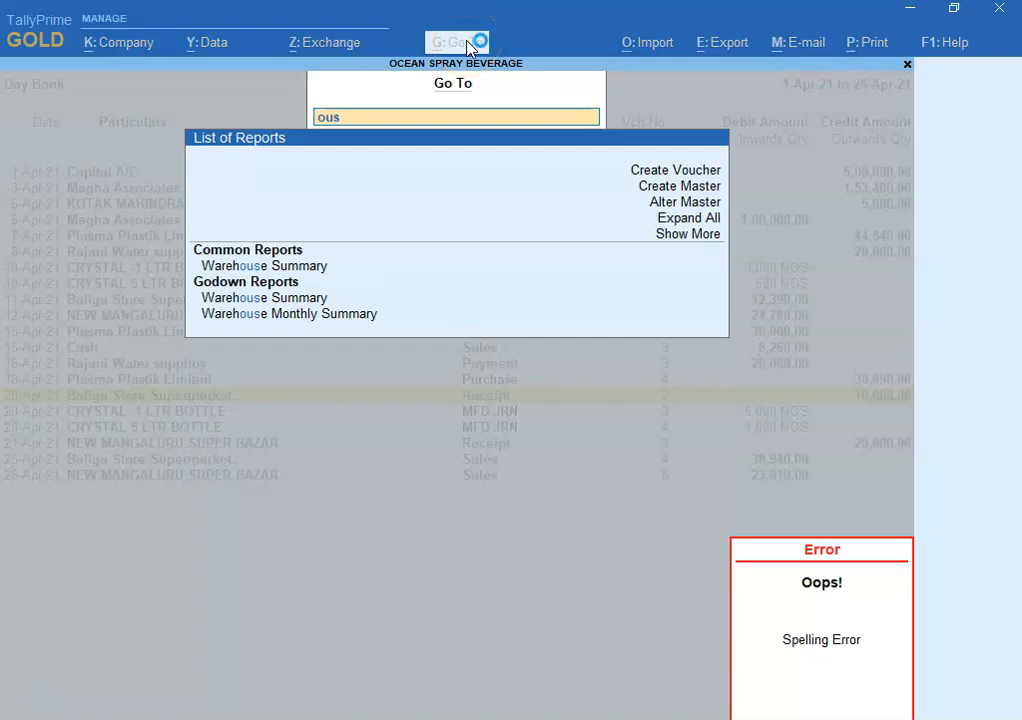
pyautogui.press('BackSpace')
pyautogui.write('t')
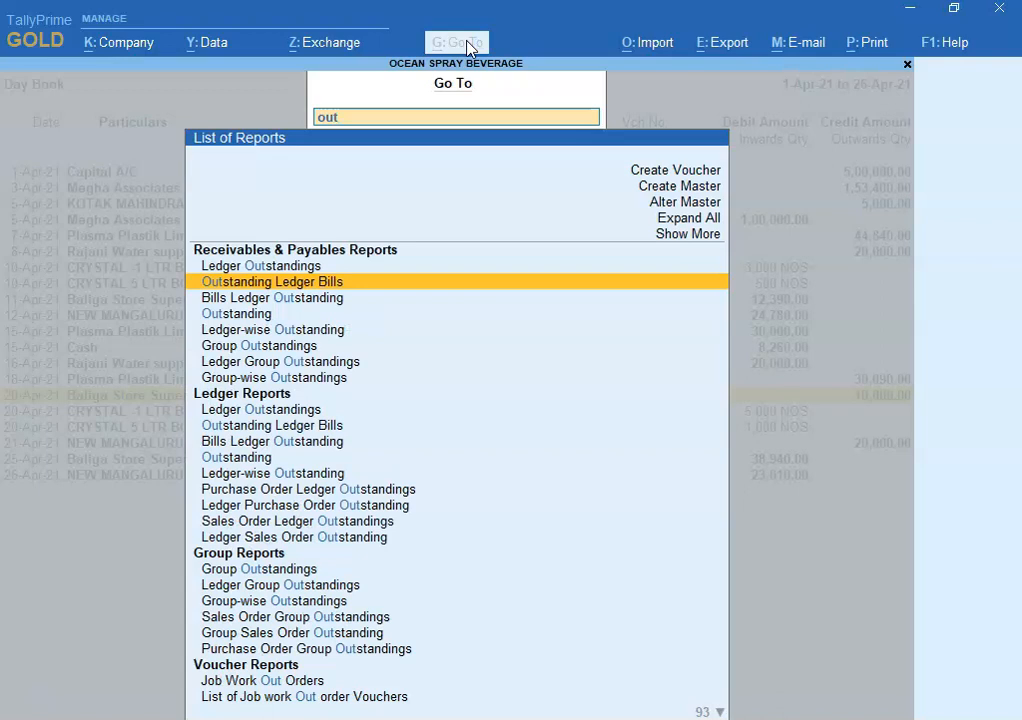
pyautogui.press('Down')
pyautogui.press('Down')
pyautogui.press('Return')
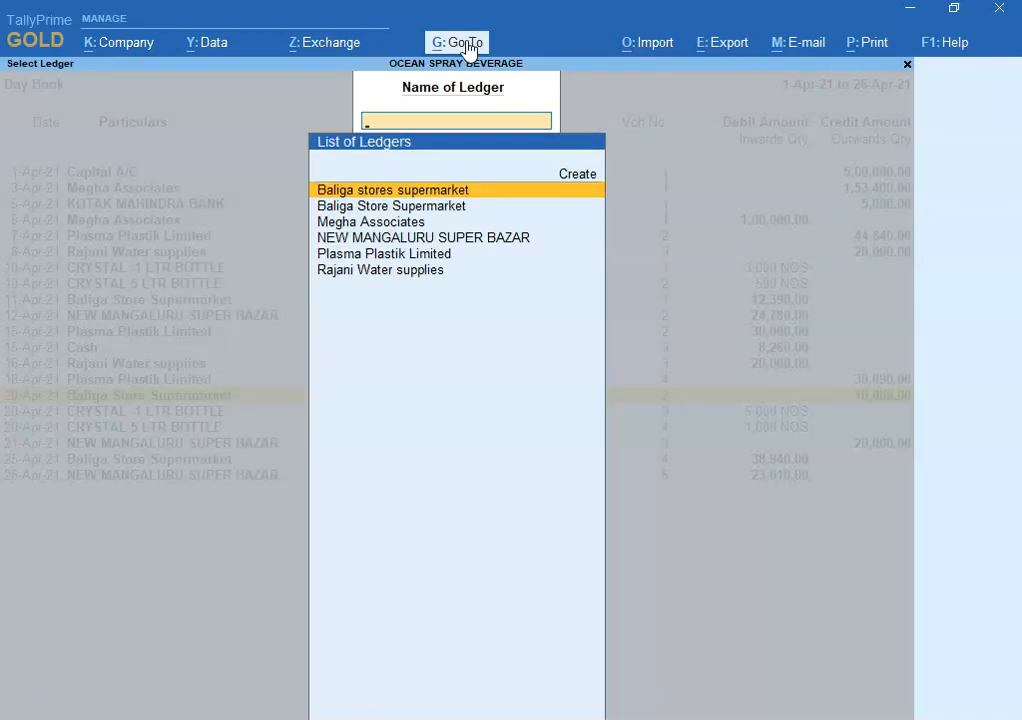
pyautogui.press('Escape')
# Step: Close the Day Book, search the reports for "Due", and open the Bills Receivable report
pyautogui.press('Escape')
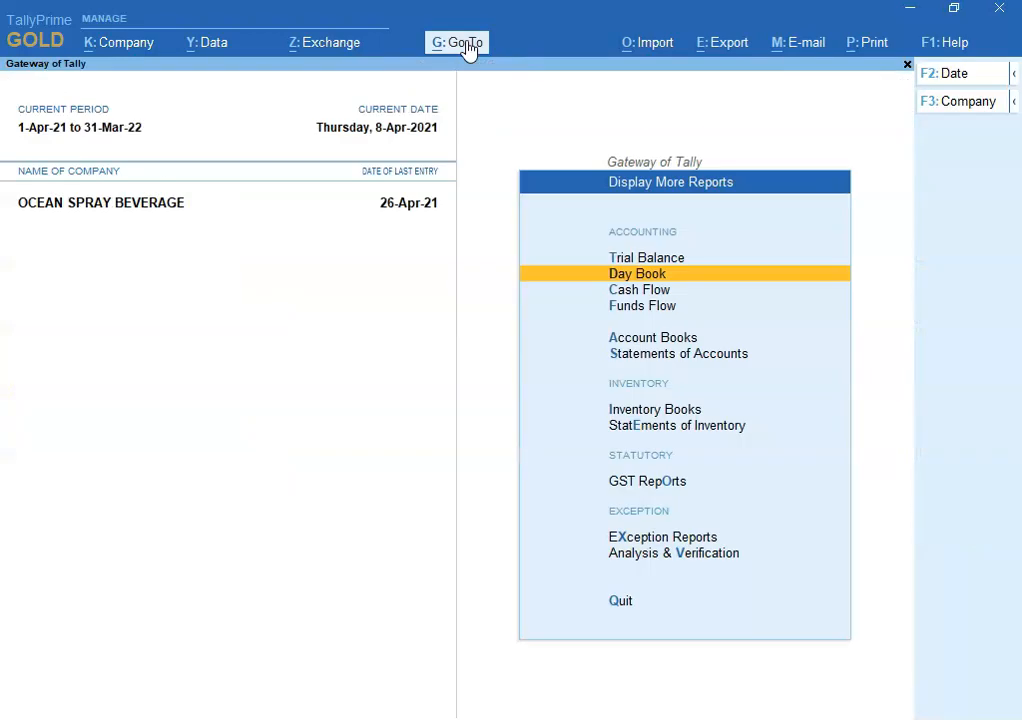
pyautogui.click(468, 44)
pyautogui.write('Due')
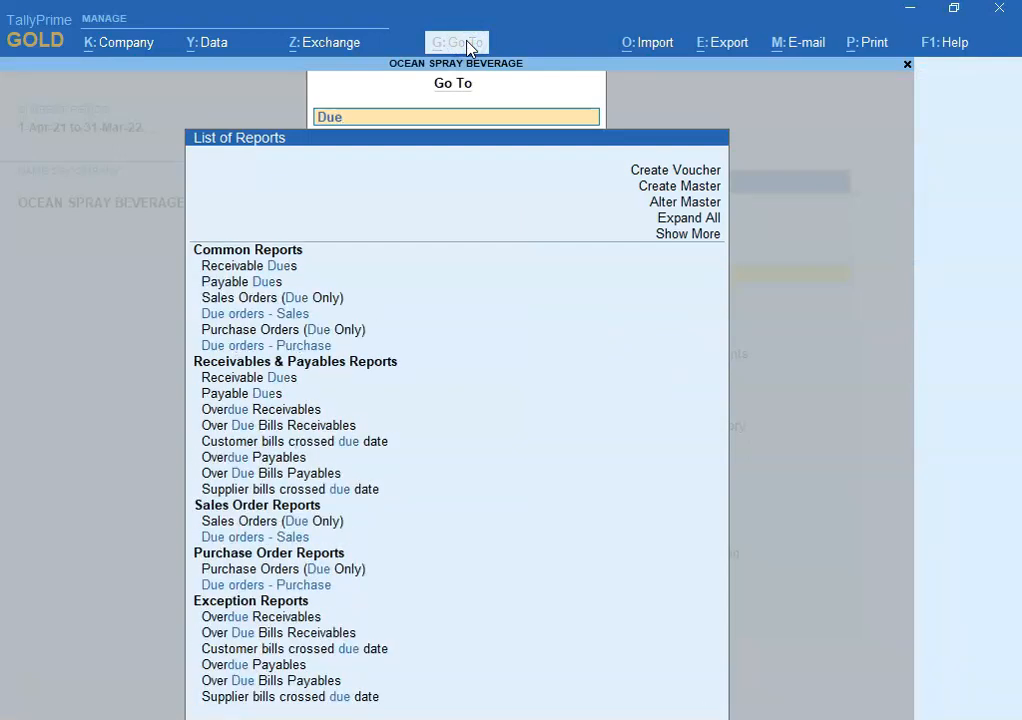
pyautogui.press('Down')
pyautogui.press('Down')
pyautogui.press('Down')
pyautogui.press('Down')
pyautogui.press('Down')
pyautogui.press('Down')
pyautogui.press('Return')
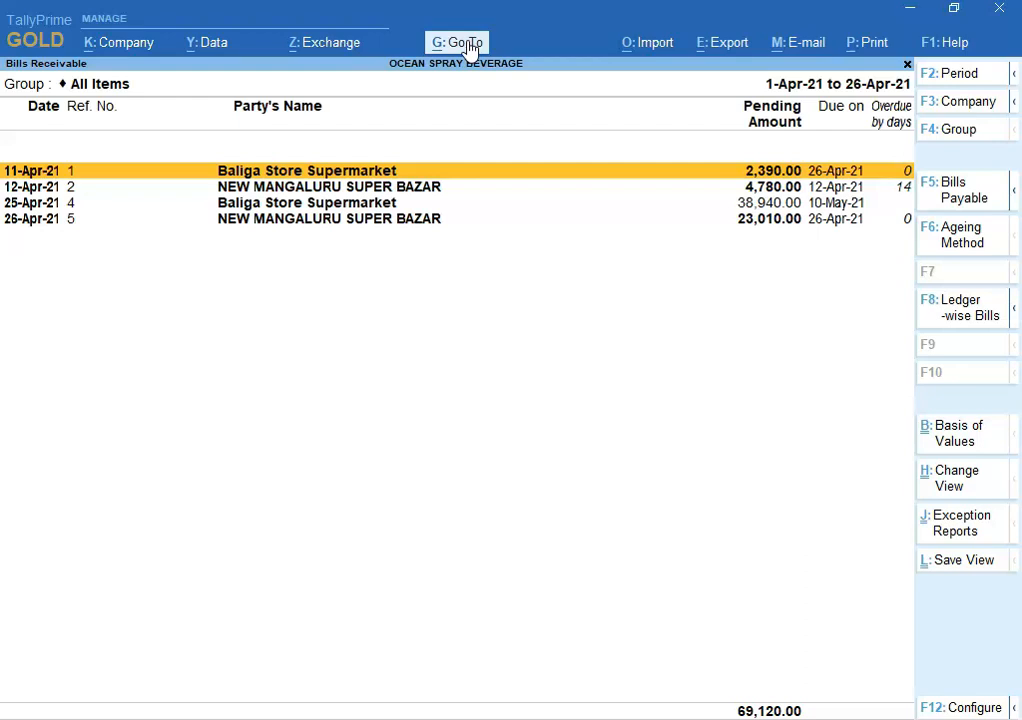
# Step: Search the reports for "Due" again and try to open another dues report from the matches
pyautogui.click(466, 46)
pyautogui.click(461, 46)
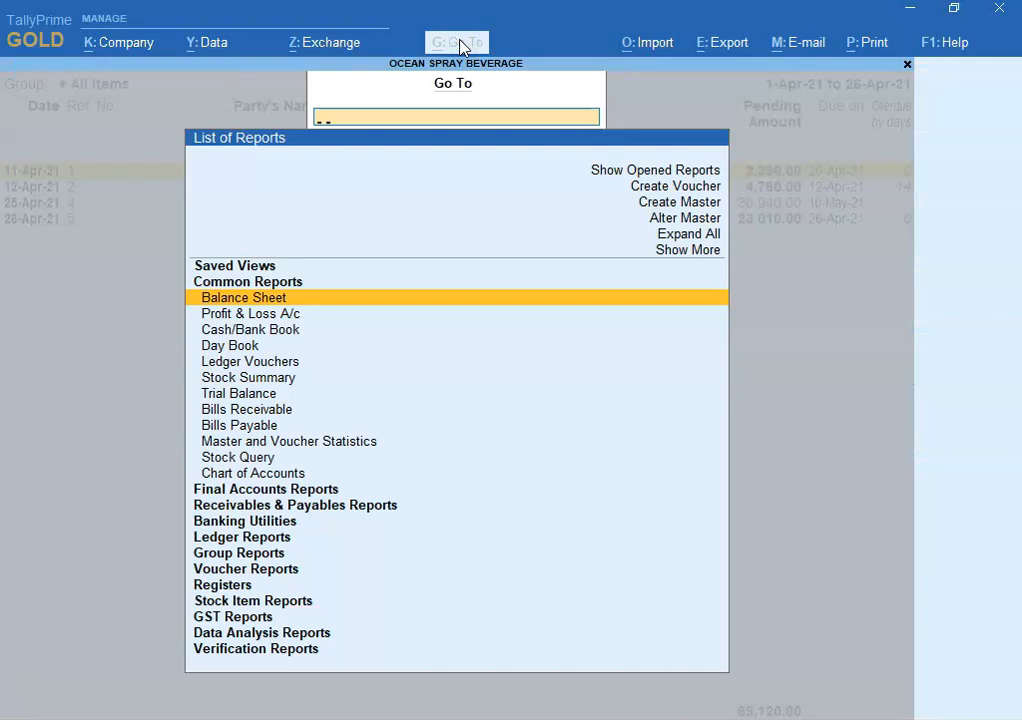
pyautogui.write('Dur')
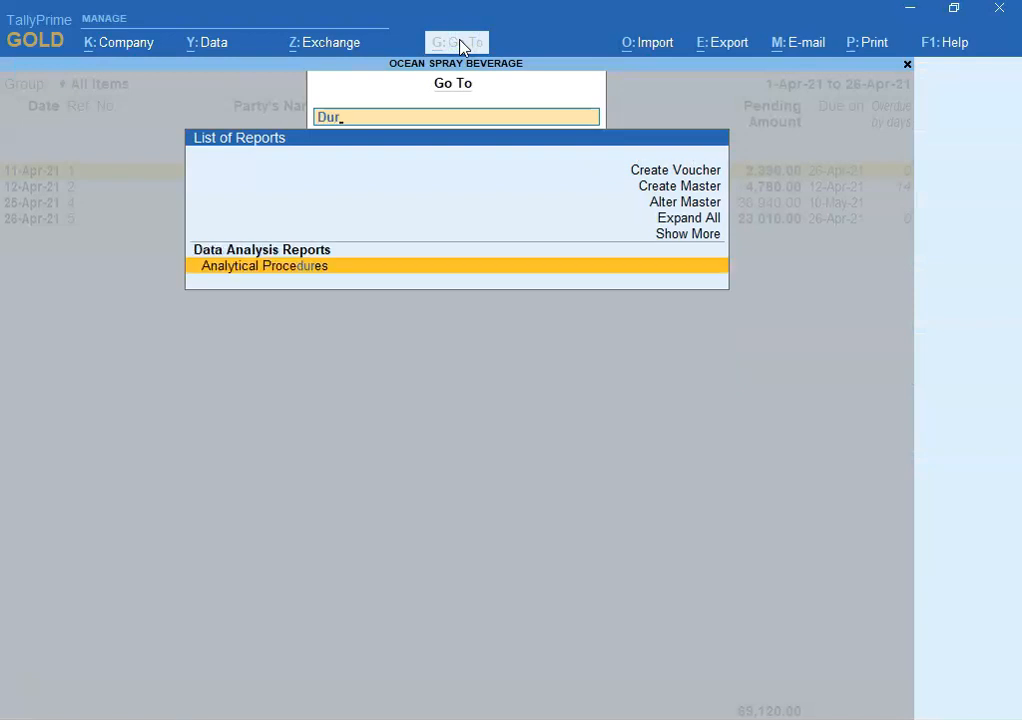
pyautogui.press('BackSpace')
pyautogui.write('e')
pyautogui.press('Down')
pyautogui.press('Down')
pyautogui.press('Down')
pyautogui.press('Down')
pyautogui.press('Down')
pyautogui.press('Down')
pyautogui.press('Down')
pyautogui.press('Return')
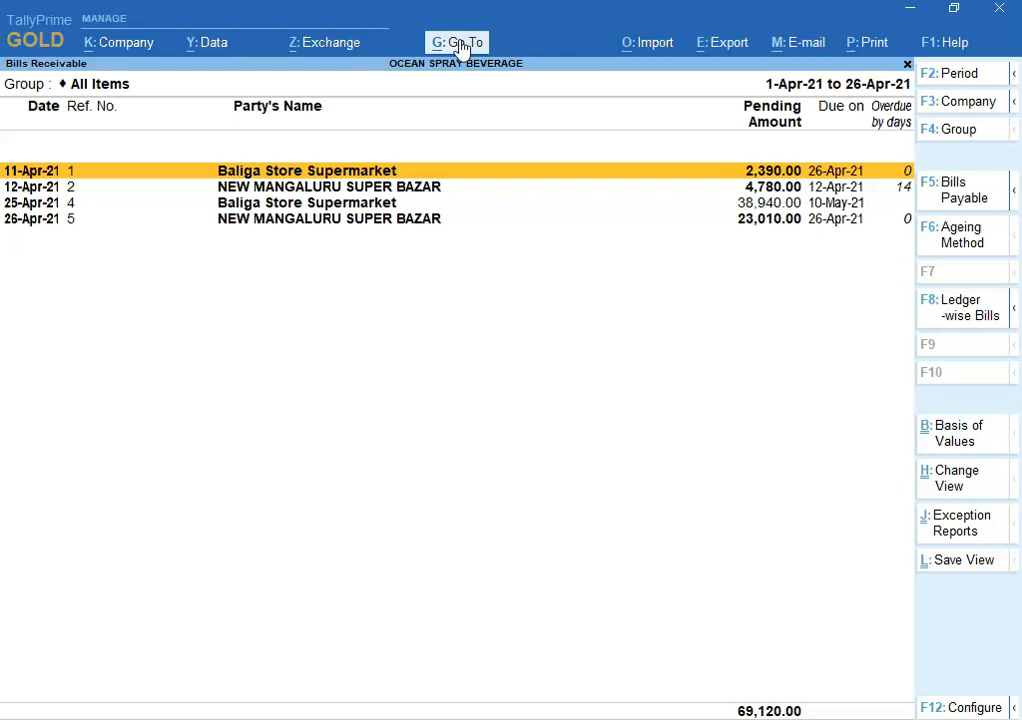
# Step: Search the reports for "Dues" and open Payable Dues to review the pending supplier bills
pyautogui.click(460, 45)
pyautogui.write('Dur')
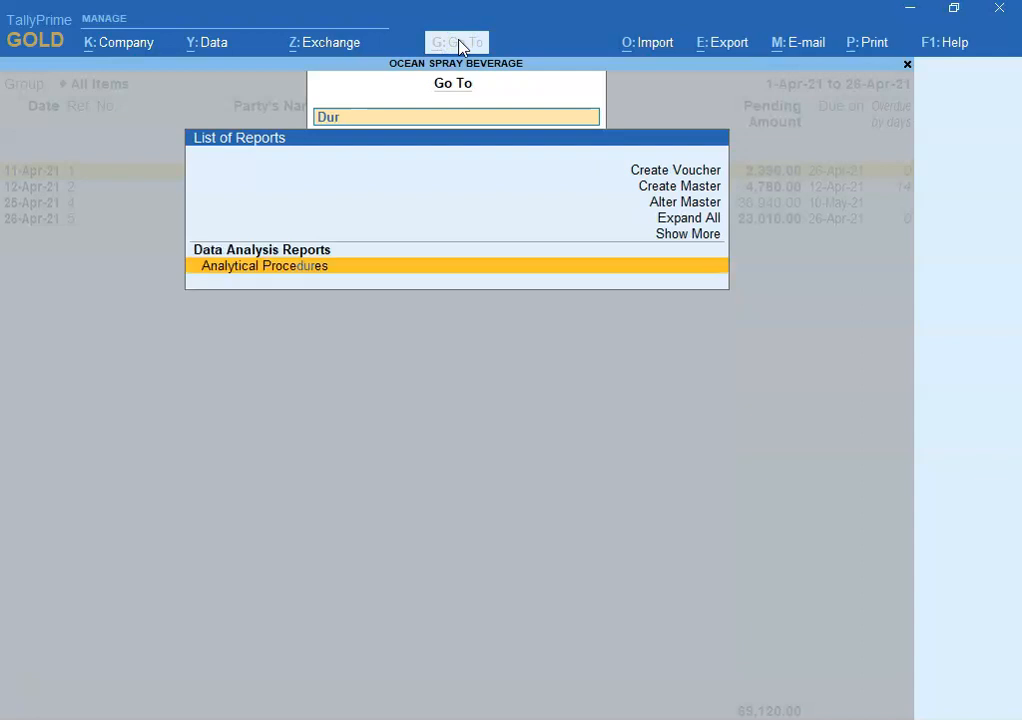
pyautogui.press('BackSpace')
pyautogui.write('es')
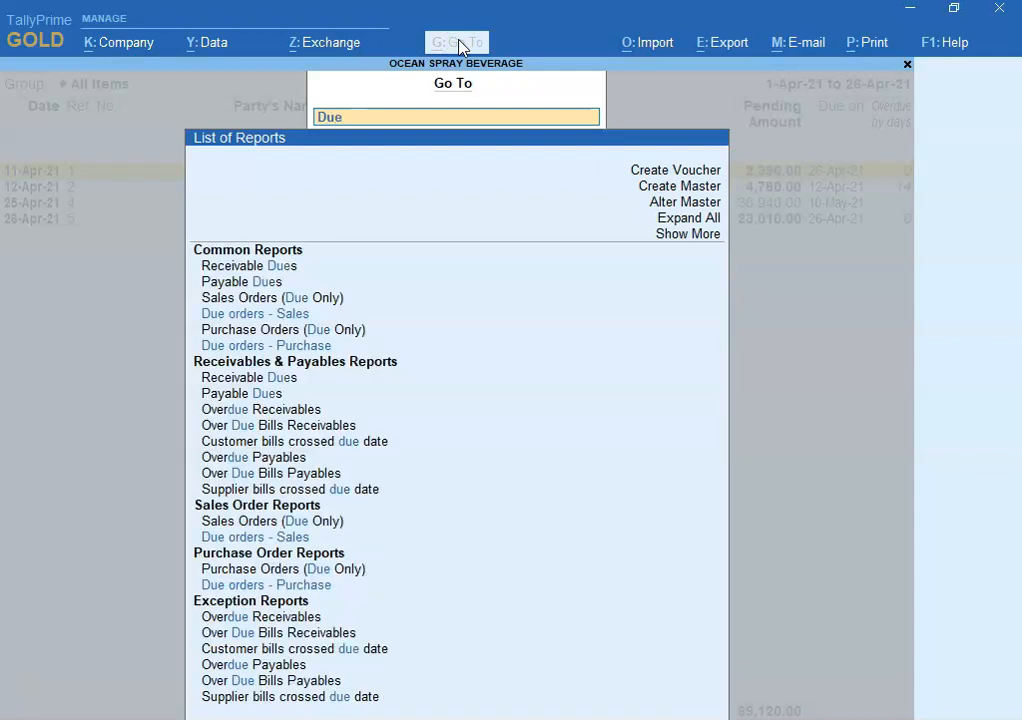
pyautogui.press('Down')
pyautogui.press('Down')
pyautogui.press('Down')
pyautogui.press('Down')
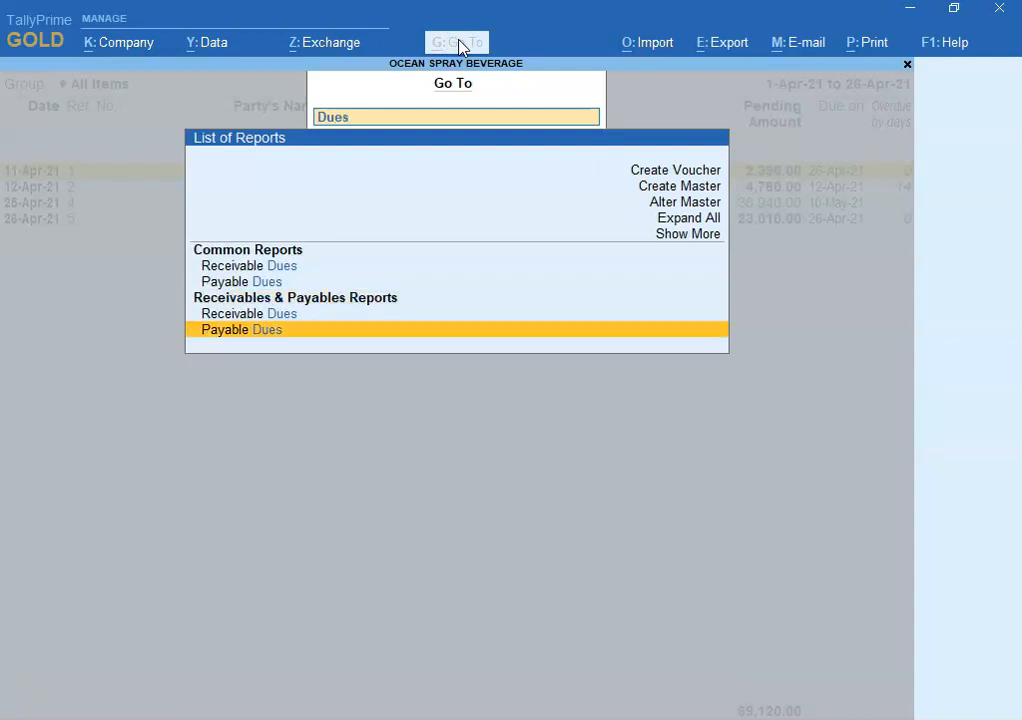
pyautogui.press('Return')
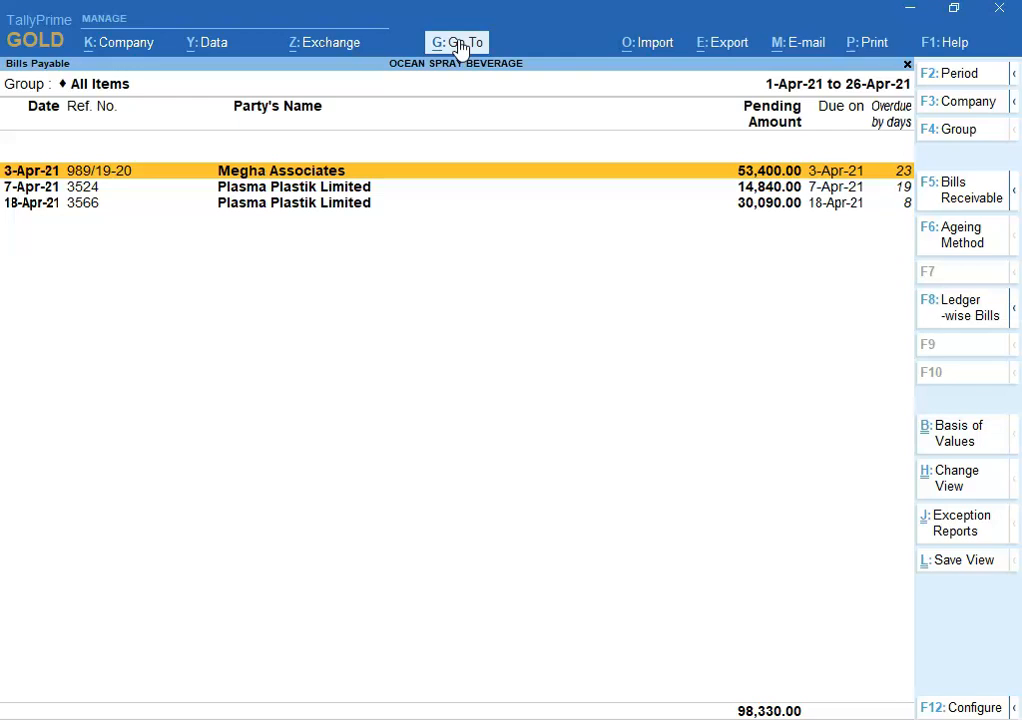
# Step: Close the bills report, look through the list of additional reports, and return to the Gateway of Tally
pyautogui.press('F5')
pyautogui.press('Escape')
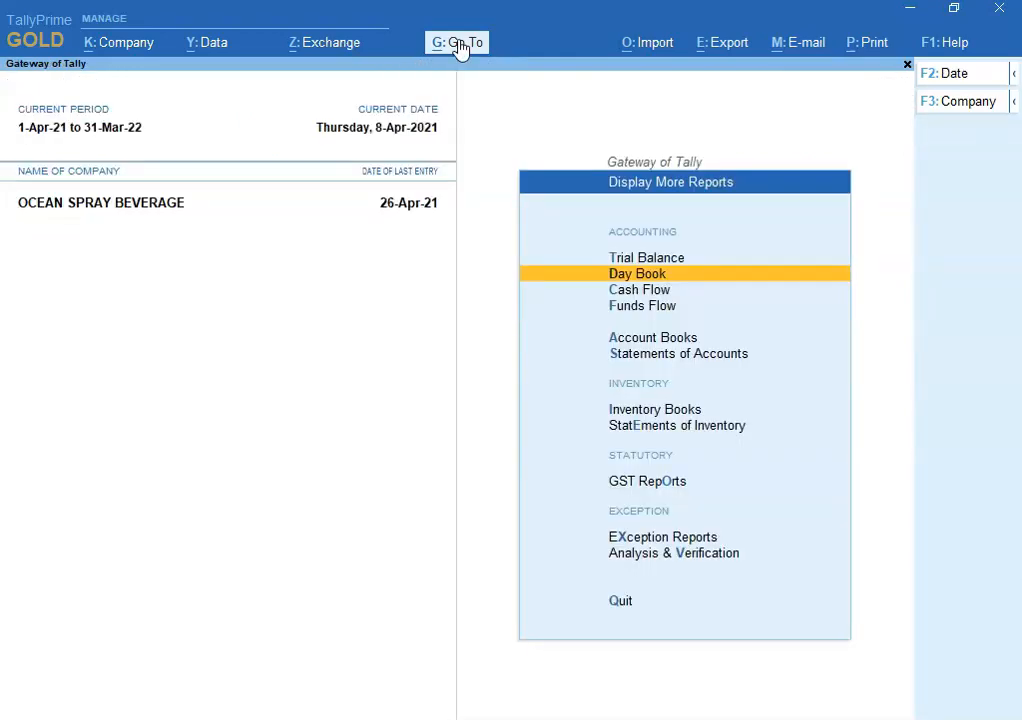
pyautogui.press('Down')
pyautogui.press('Down')
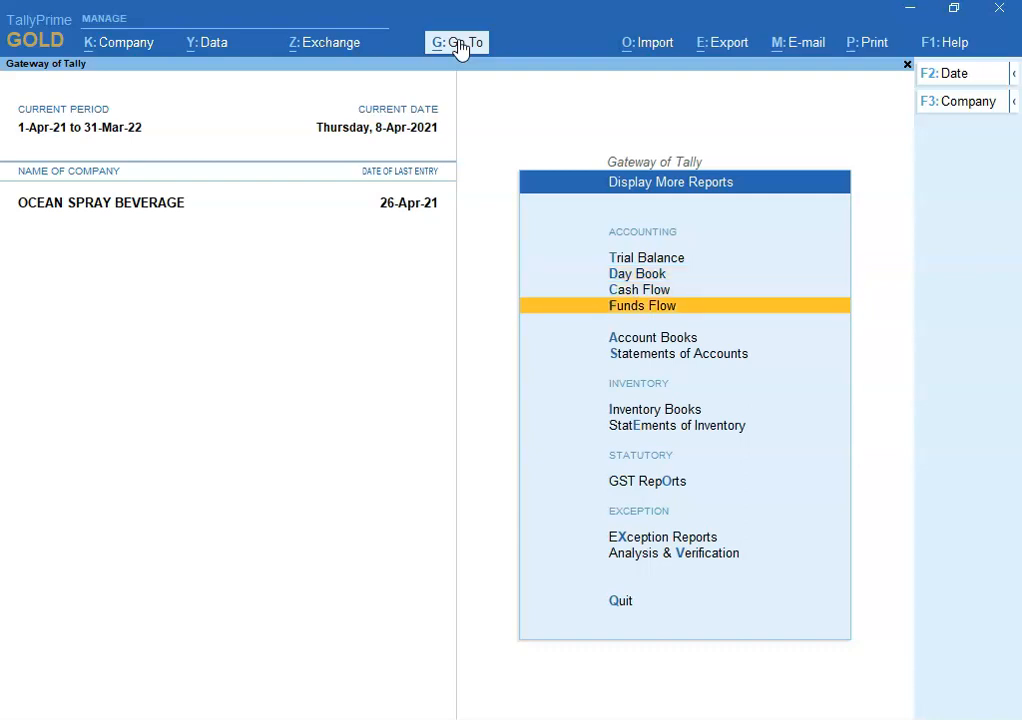
pyautogui.press('Down')
pyautogui.press('Down')
pyautogui.press('Down')
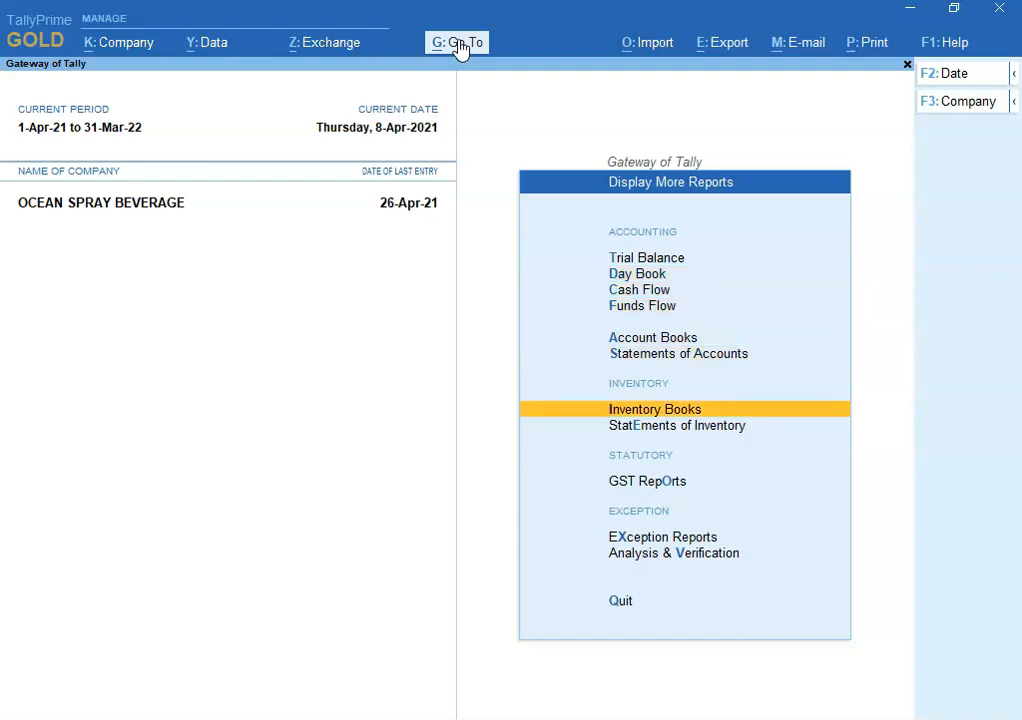
pyautogui.press('Escape')
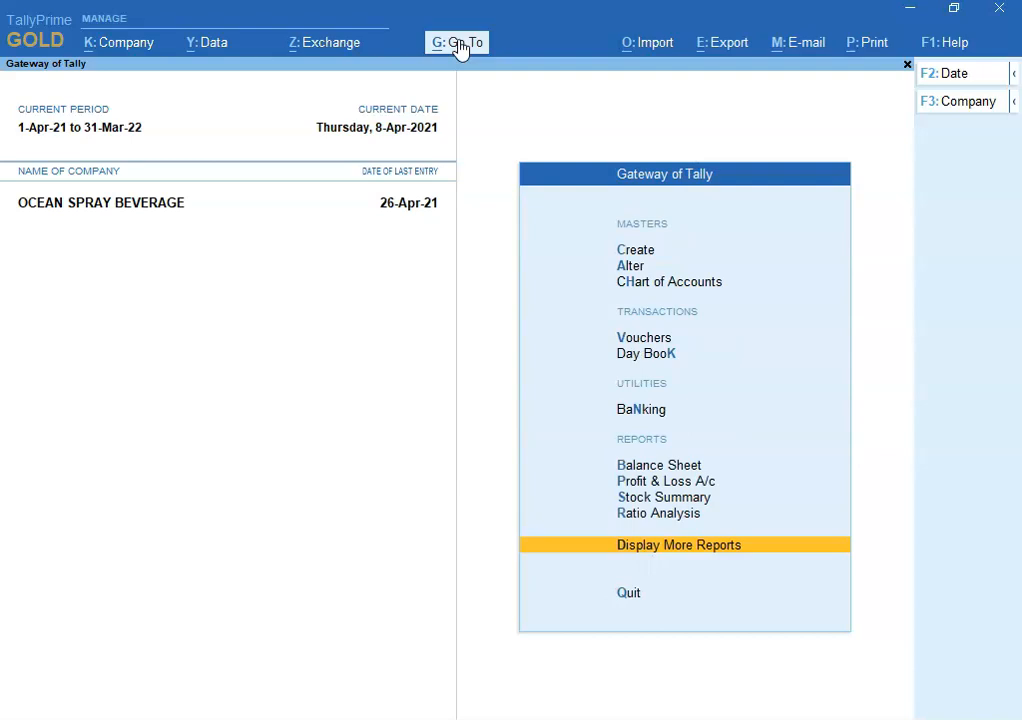